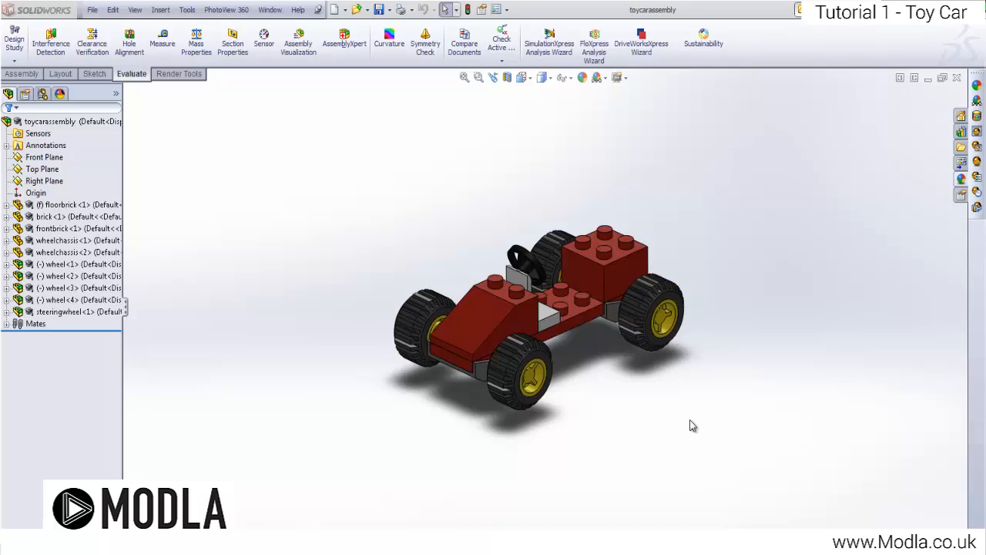
# Step: Examine the toy car assembly from several angles, including the brick at its rear
pyautogui.moveTo(477, 308); pyautogui.dragTo(425, 362, button='middle')
pyautogui.scroll(-4, 608, 297)
pyautogui.scroll(4, 598, 306)
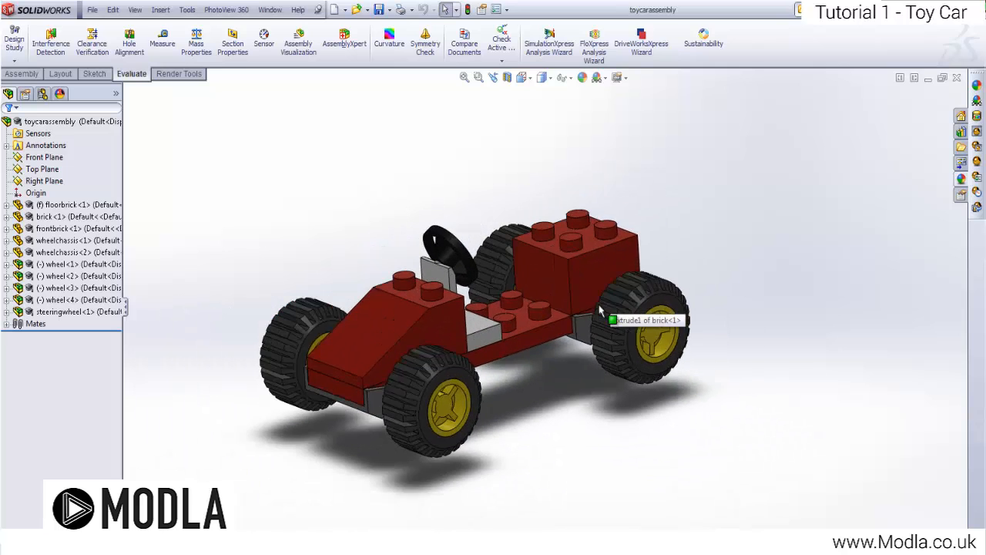
pyautogui.moveTo(530, 271); pyautogui.dragTo(651, 326, button='middle')
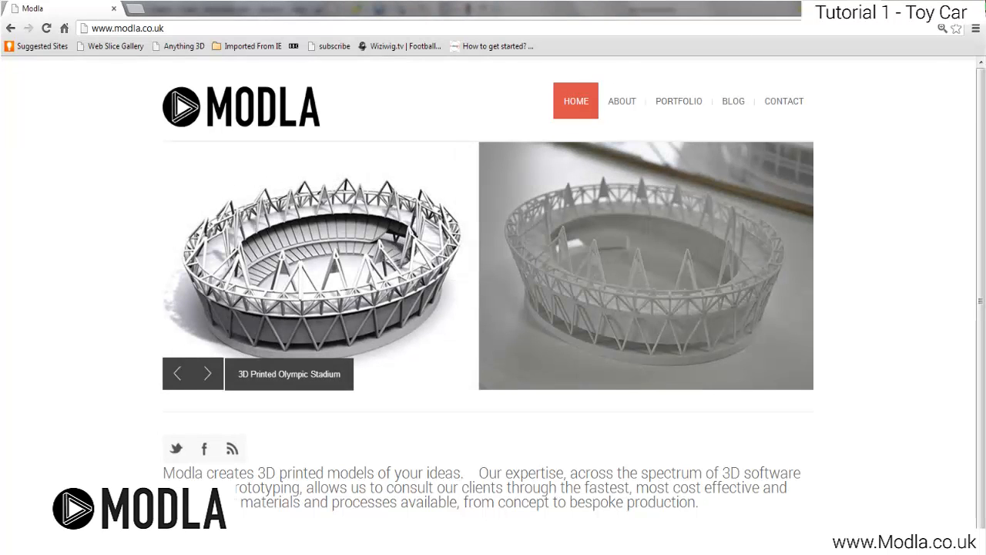
pyautogui.click(740, 105)
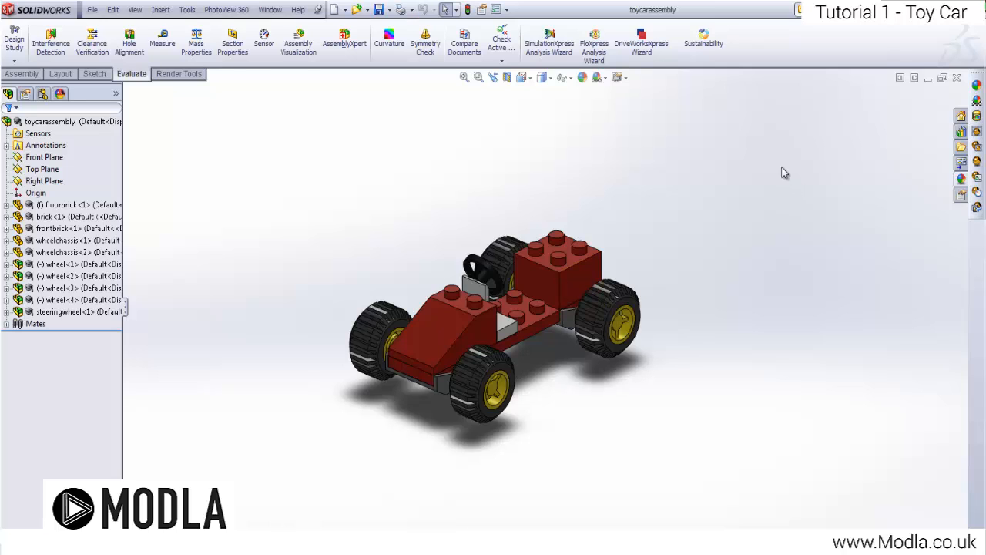
pyautogui.moveTo(781, 170); pyautogui.dragTo(530, 185, button='middle')
pyautogui.scroll(-4, 466, 328)
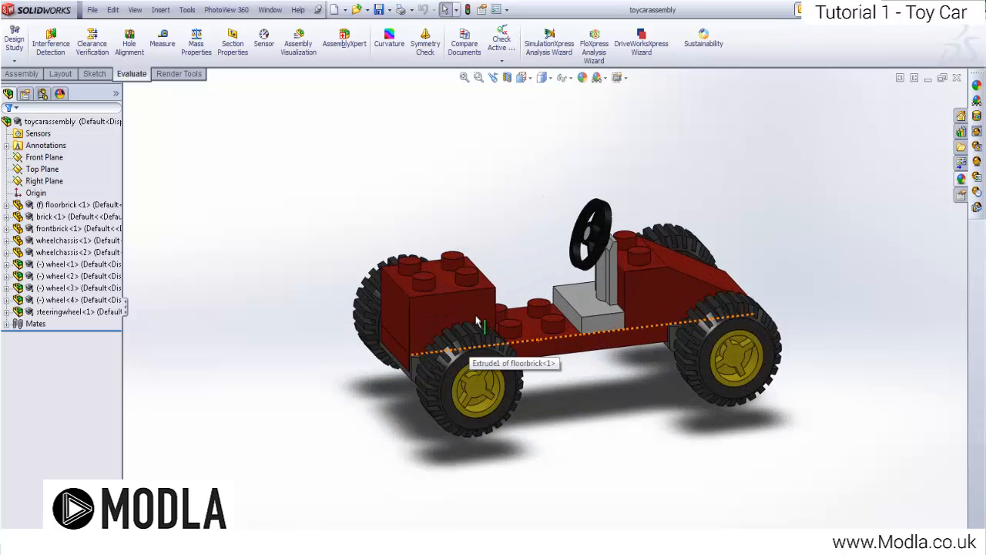
pyautogui.scroll(1, 497, 198)
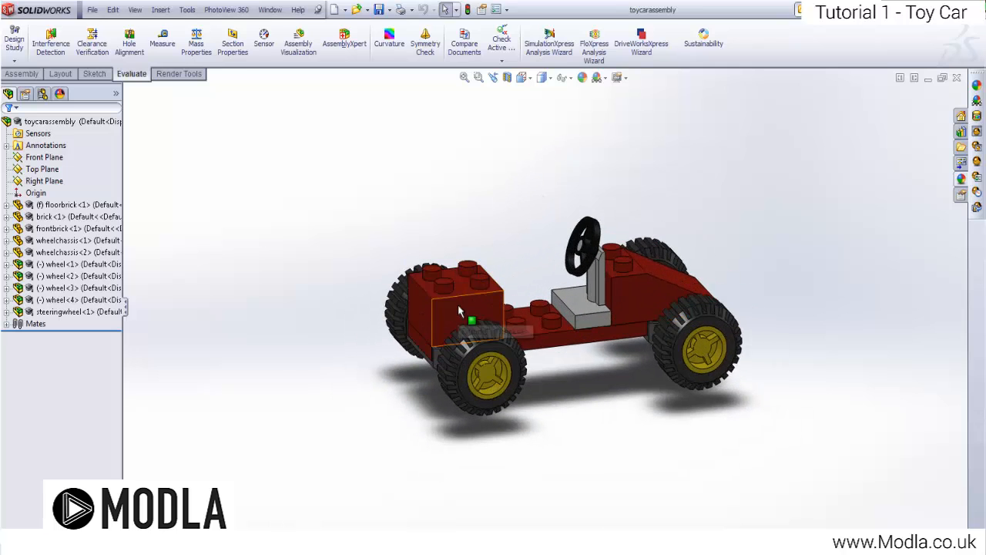
# Step: Open the rear brick of the toy car assembly as its own part and view its studded side
pyautogui.rightClick(460, 304)
pyautogui.click(467, 252)
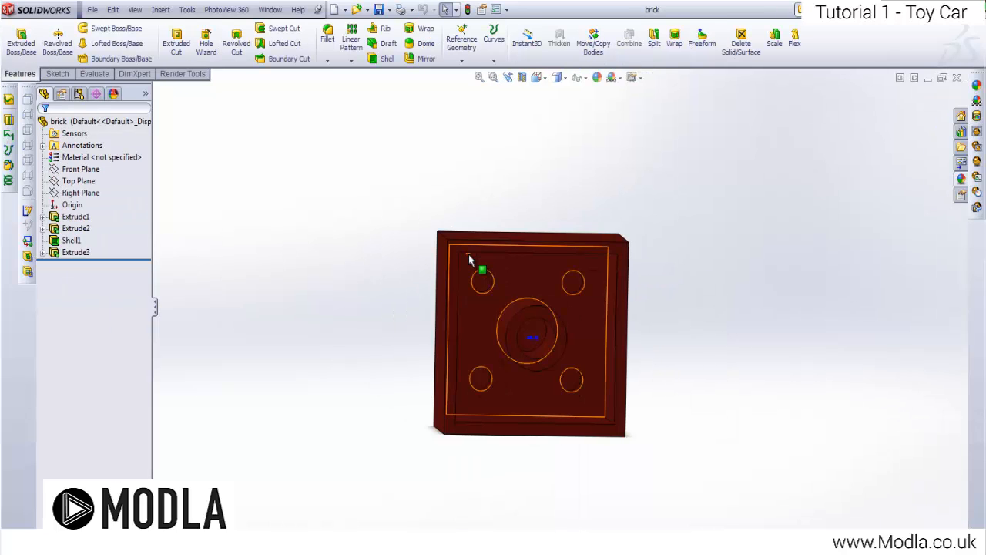
pyautogui.moveTo(480, 269); pyautogui.dragTo(393, 184, button='middle')
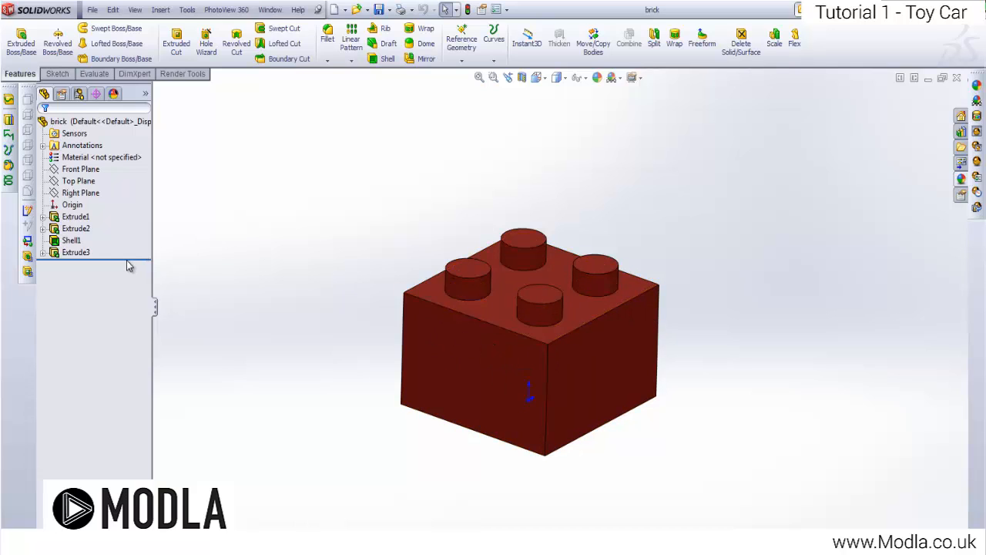
# Step: Roll the brick's feature history back to before Extrude3, inspect the shelled underside, and roll forward to the end
pyautogui.click(76, 170)
pyautogui.moveTo(112, 261)
pyautogui.mouseDown()
pyautogui.moveTo(110, 222)
pyautogui.moveTo(114, 247)
pyautogui.mouseUp()
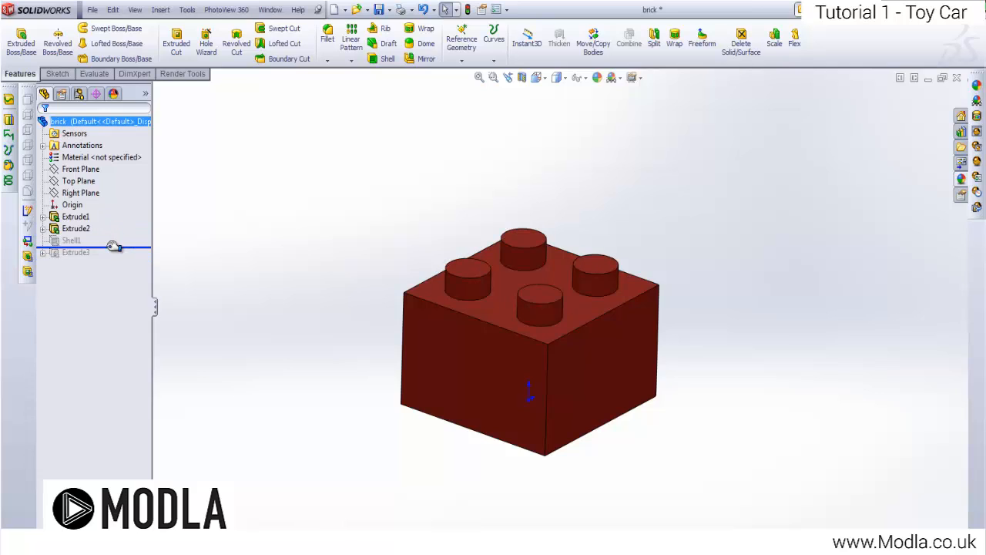
pyautogui.moveTo(488, 444); pyautogui.dragTo(476, 225, button='middle')
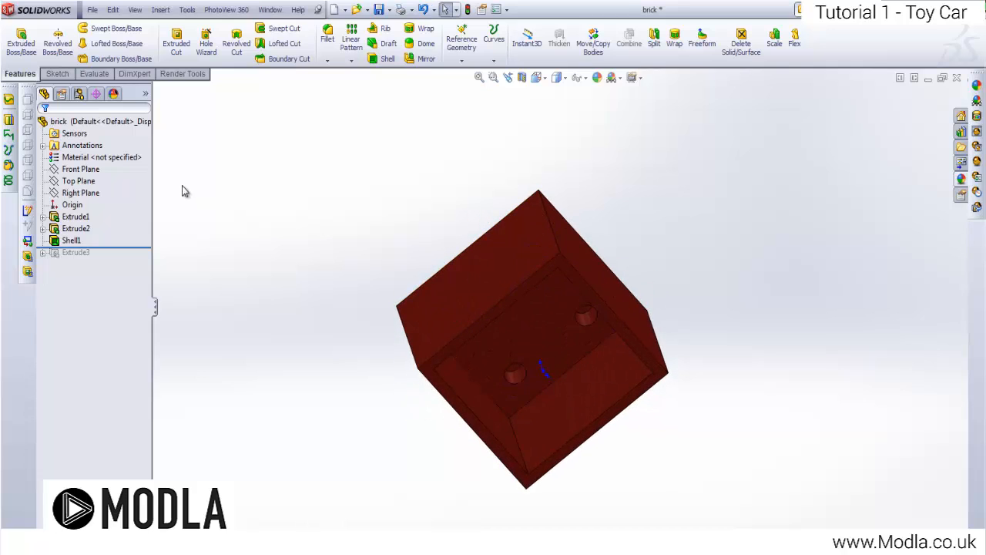
pyautogui.moveTo(183, 188); pyautogui.dragTo(138, 261, button='middle')
pyautogui.moveTo(133, 248); pyautogui.dragTo(128, 258)
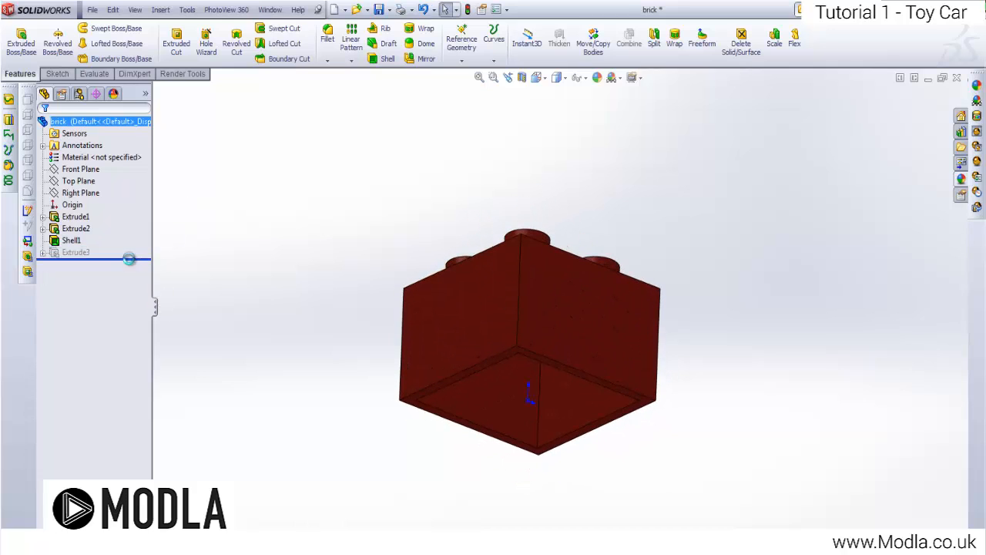
pyautogui.moveTo(277, 293); pyautogui.dragTo(354, 392, button='middle')
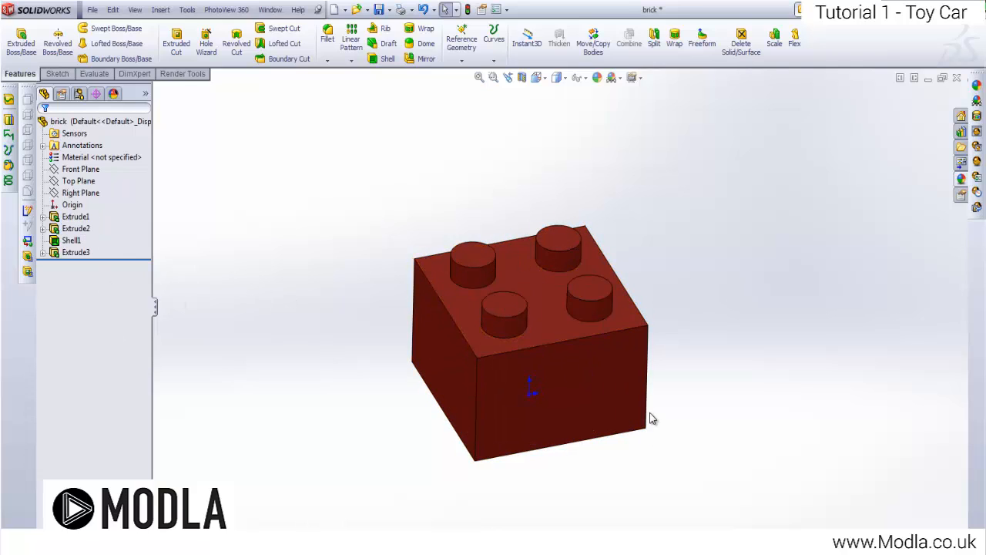
# Step: Edit the base sketch of Extrude1, move the 16 mm side dimension closer to the square, and exit the sketch
pyautogui.click(44, 216)
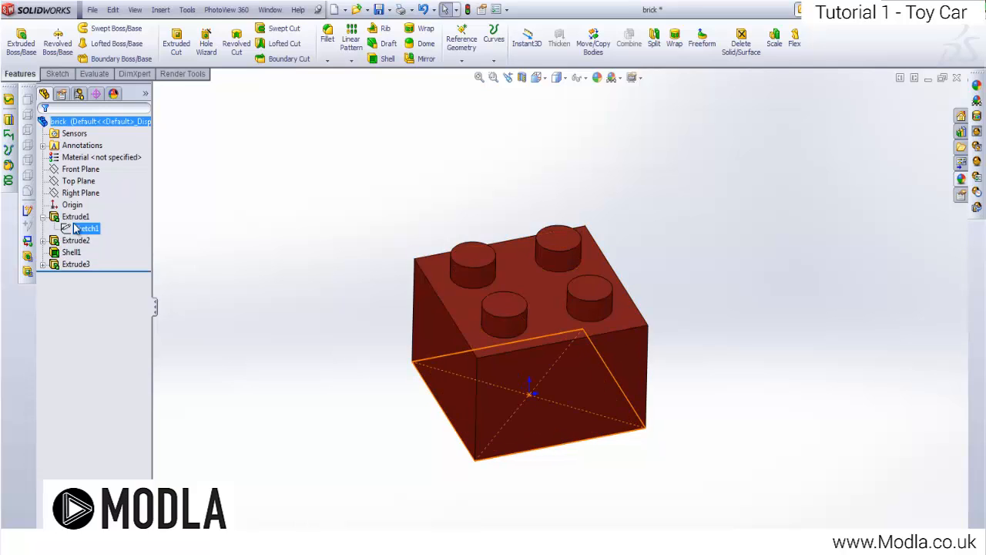
pyautogui.click(74, 217)
pyautogui.rightClick(79, 228)
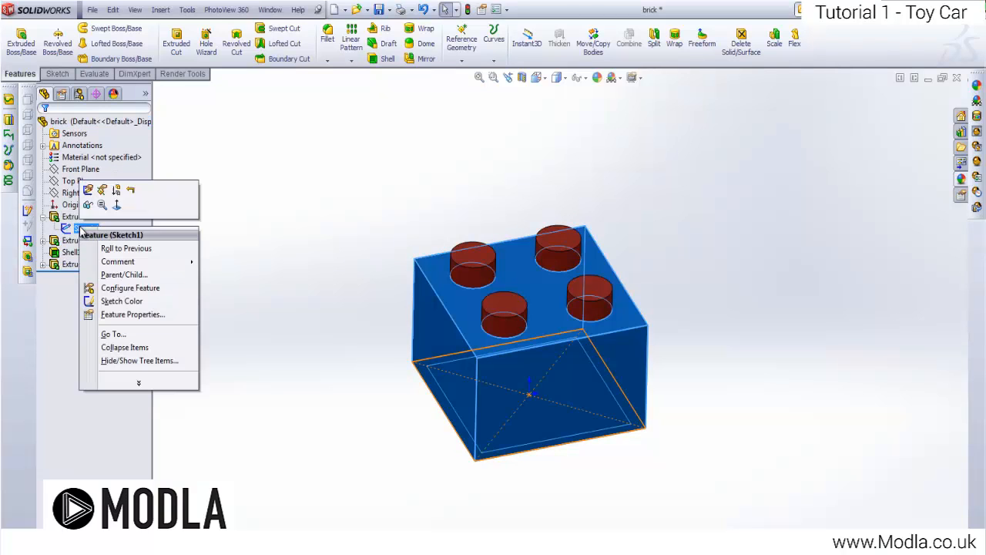
pyautogui.click(88, 192)
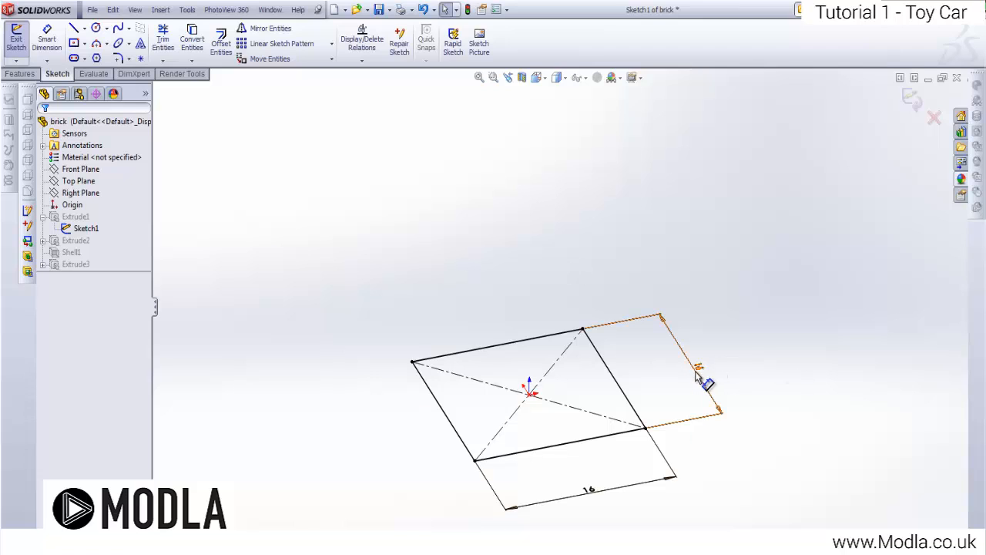
pyautogui.moveTo(698, 378); pyautogui.dragTo(646, 393)
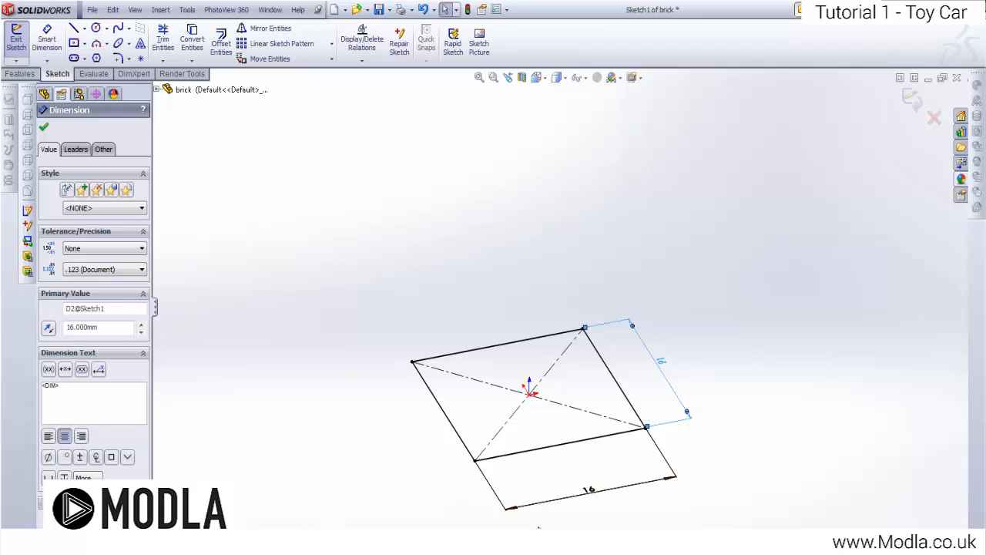
pyautogui.click(384, 265)
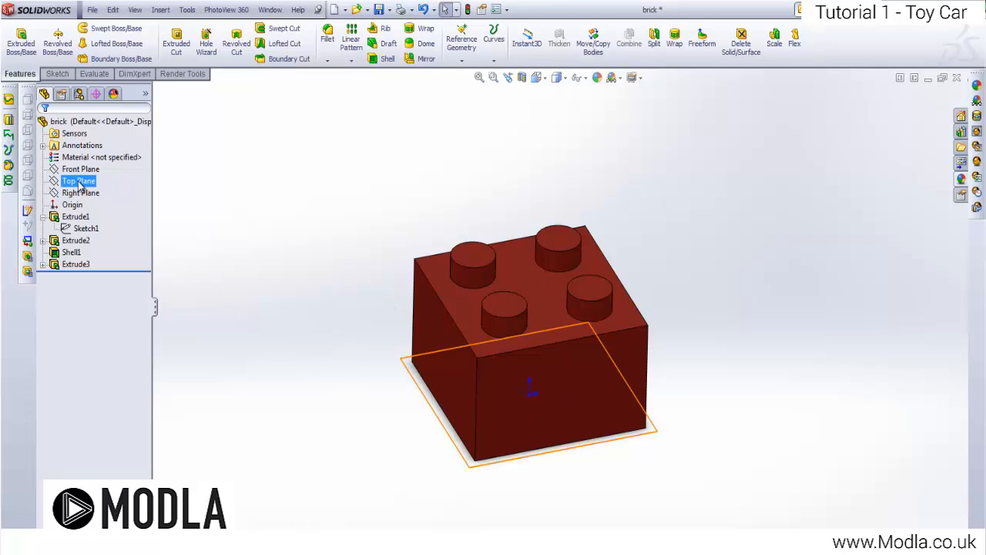
# Step: Minimize the brick part and toy car assembly windows to clear the workspace
pyautogui.click(80, 206)
pyautogui.click(485, 225)
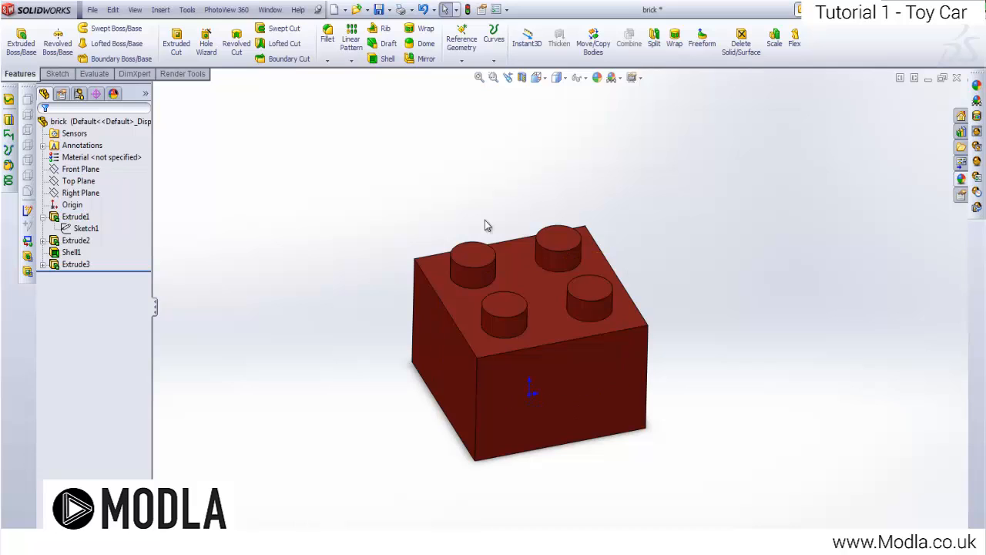
pyautogui.click(929, 78)
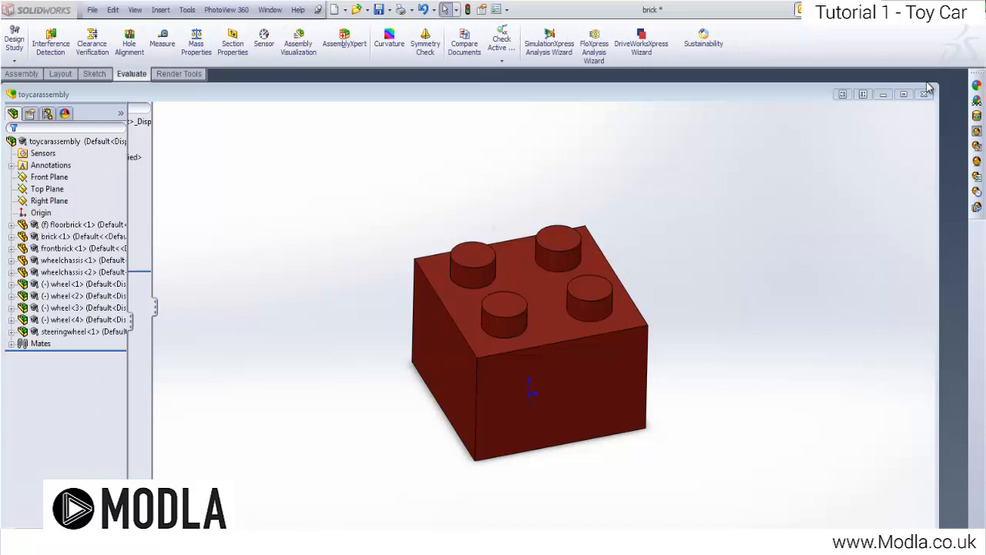
pyautogui.click(388, 240)
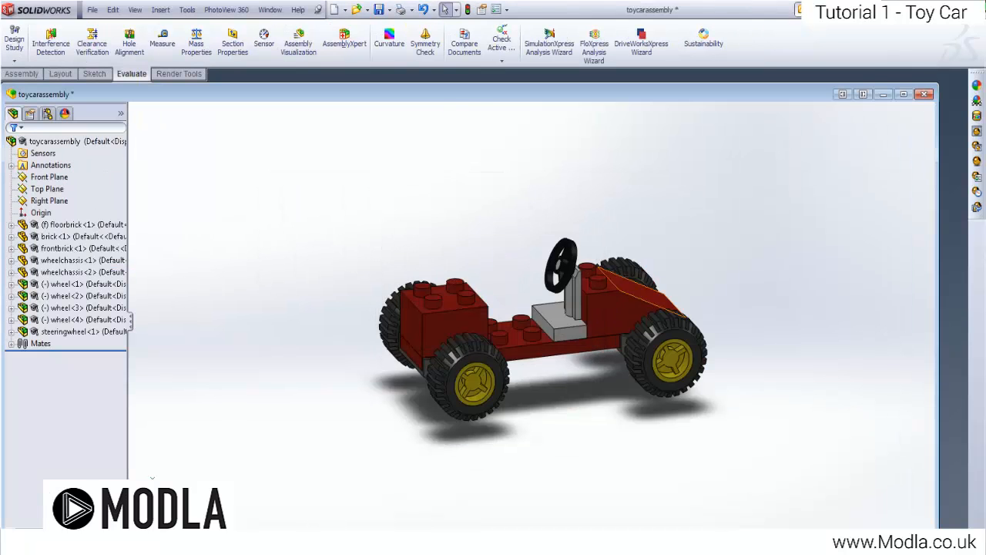
pyautogui.click(883, 94)
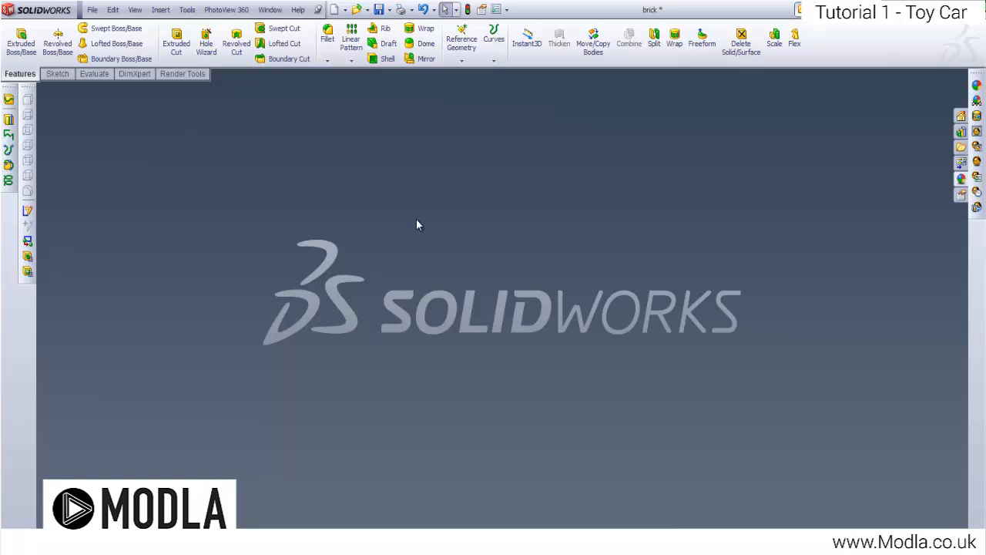
# Step: Create a new part document
pyautogui.click(96, 9)
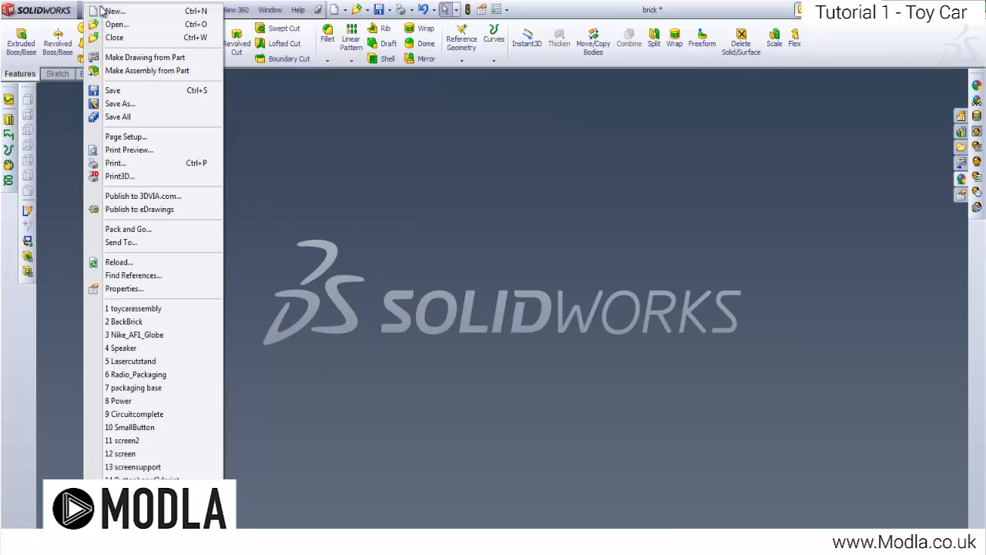
pyautogui.click(112, 11)
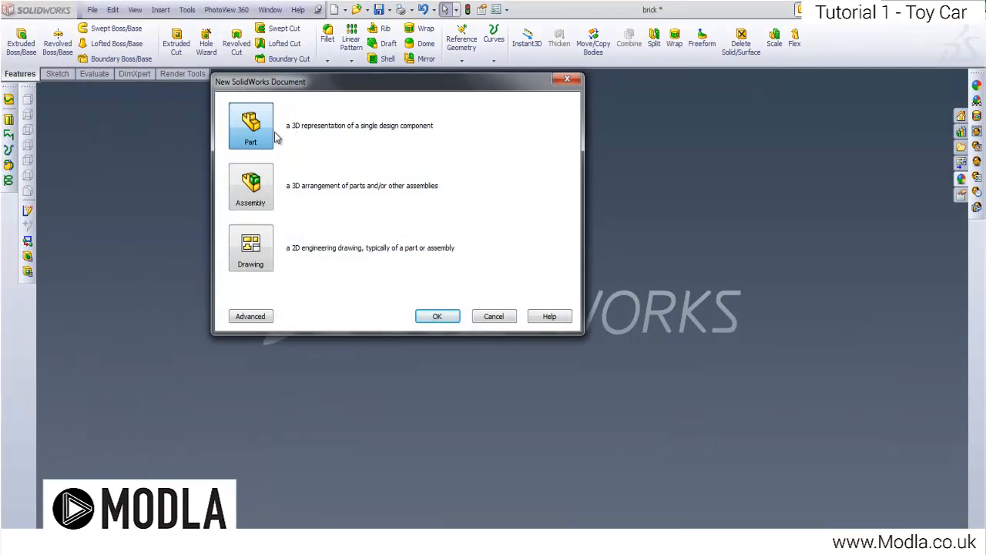
pyautogui.press('Down')
pyautogui.press('Down')
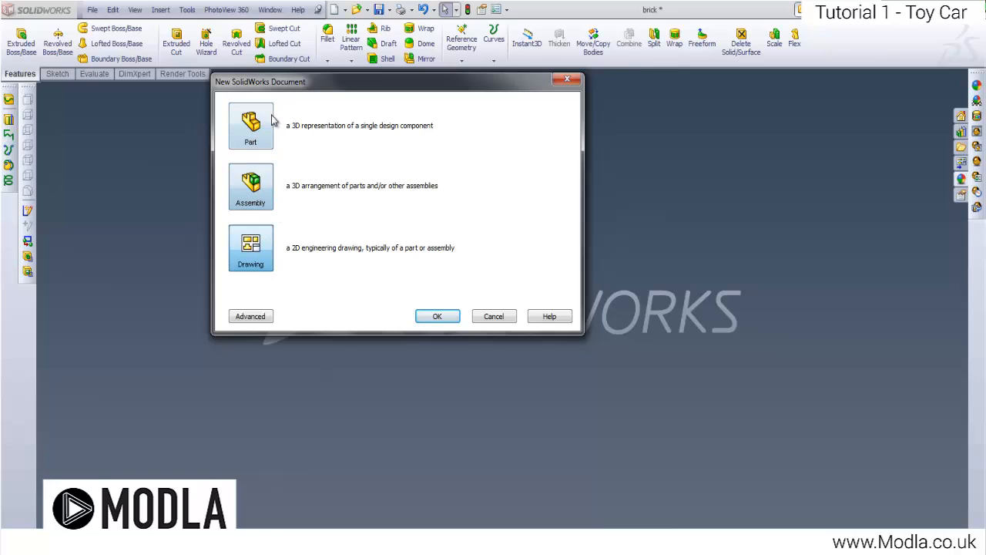
pyautogui.press('Up')
pyautogui.press('Up')
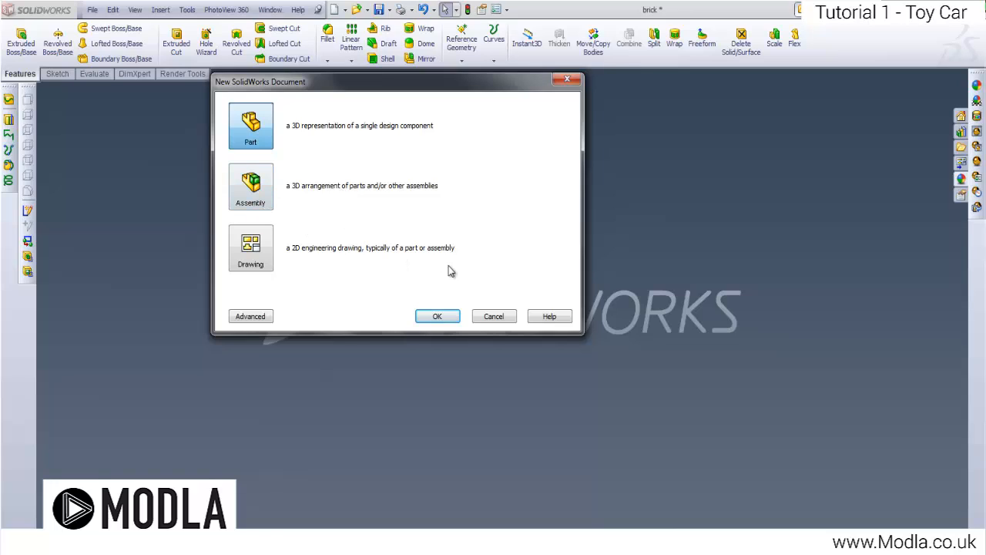
pyautogui.click(443, 318)
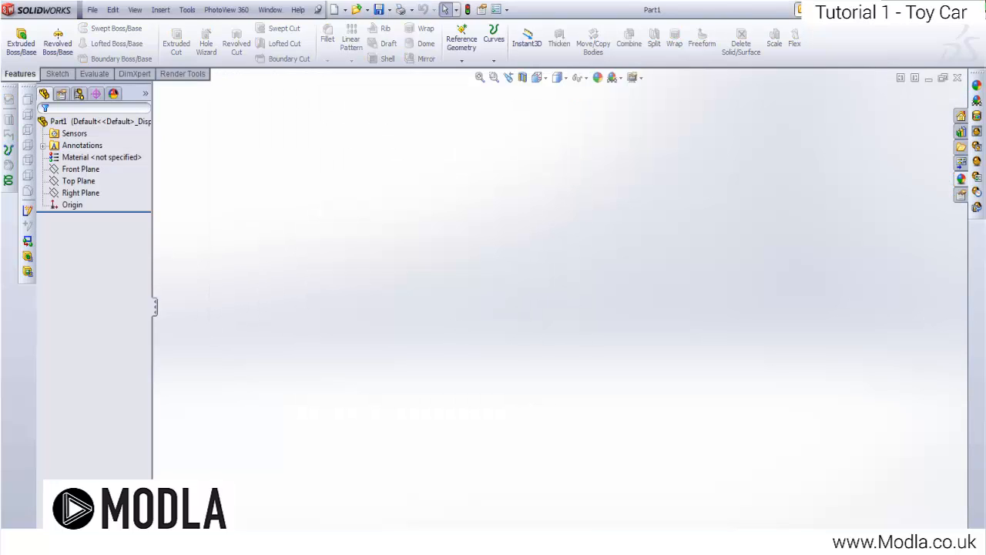
# Step: Switch back to the brick part and enlarge its Top Plane so the plane's boundary surrounds the brick
pyautogui.click(80, 169)
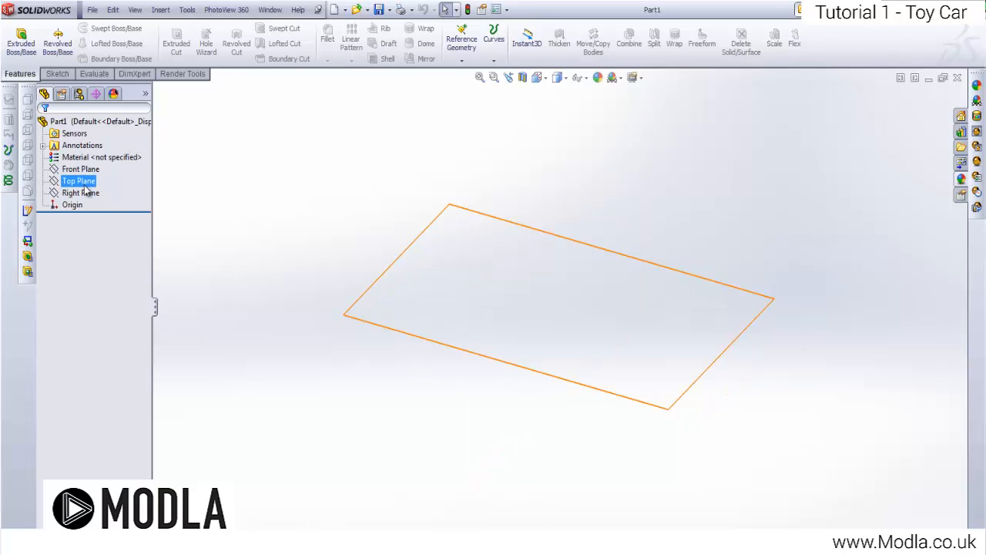
pyautogui.click(929, 79)
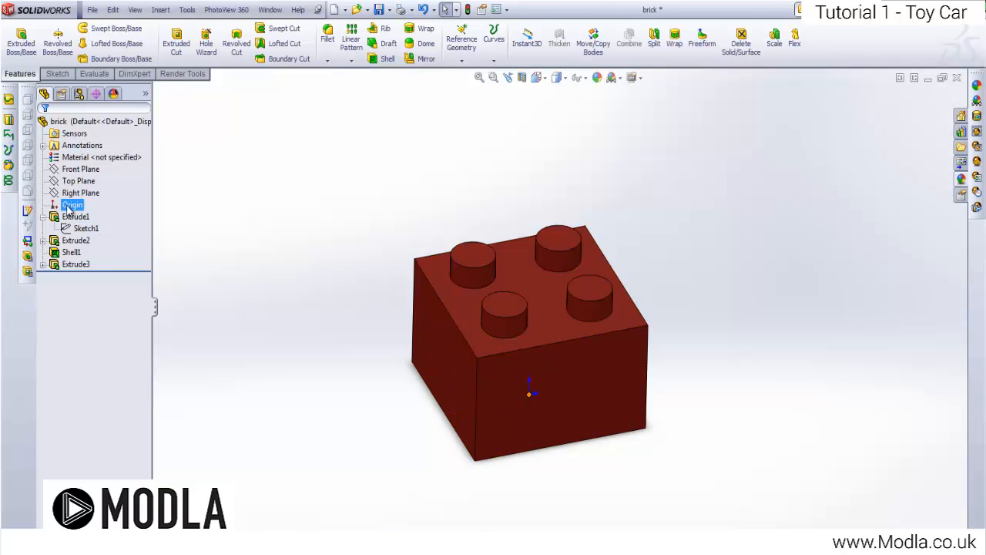
pyautogui.click(80, 181)
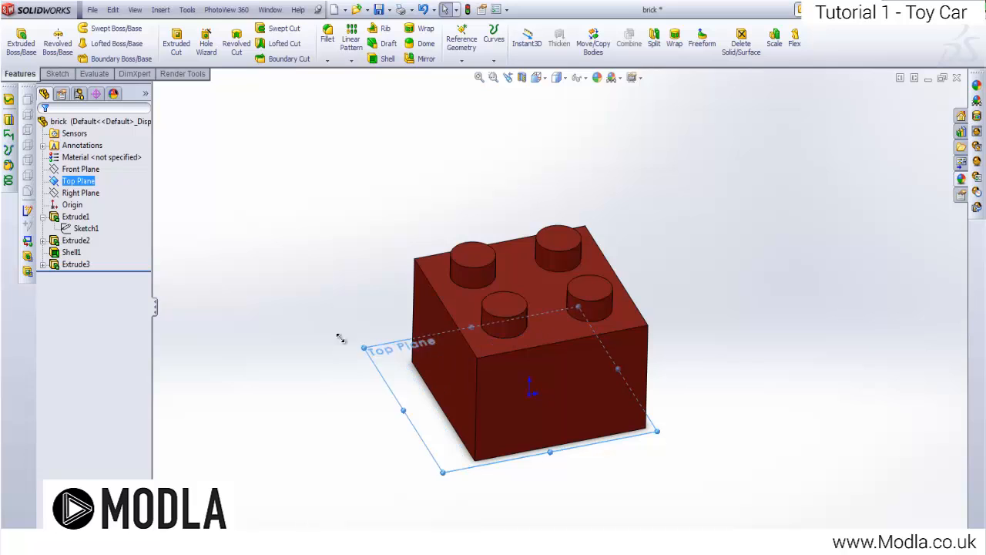
pyautogui.moveTo(340, 337); pyautogui.dragTo(164, 260)
pyautogui.moveTo(657, 432); pyautogui.dragTo(879, 494)
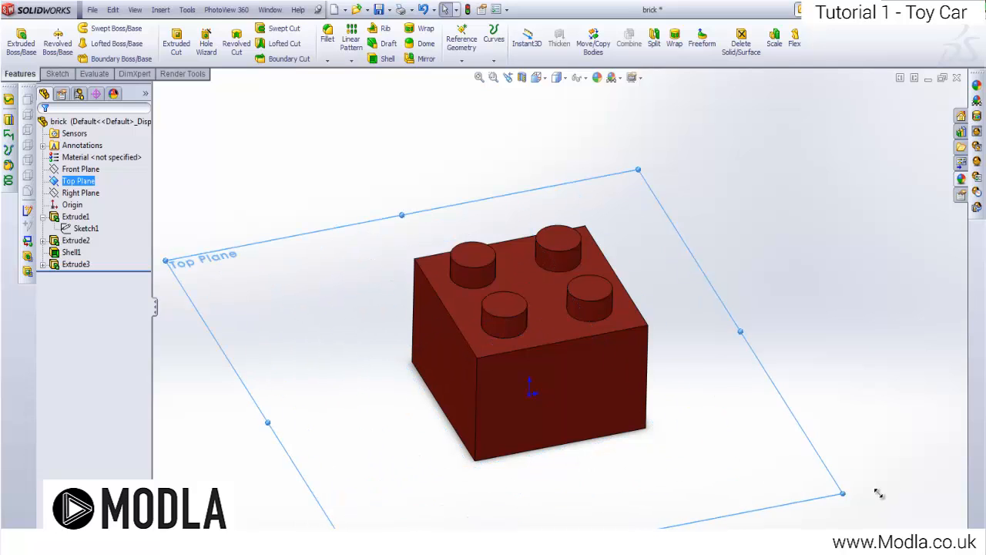
pyautogui.scroll(-2, 580, 390)
pyautogui.scroll(5, 539, 324)
pyautogui.scroll(-1, 522, 283)
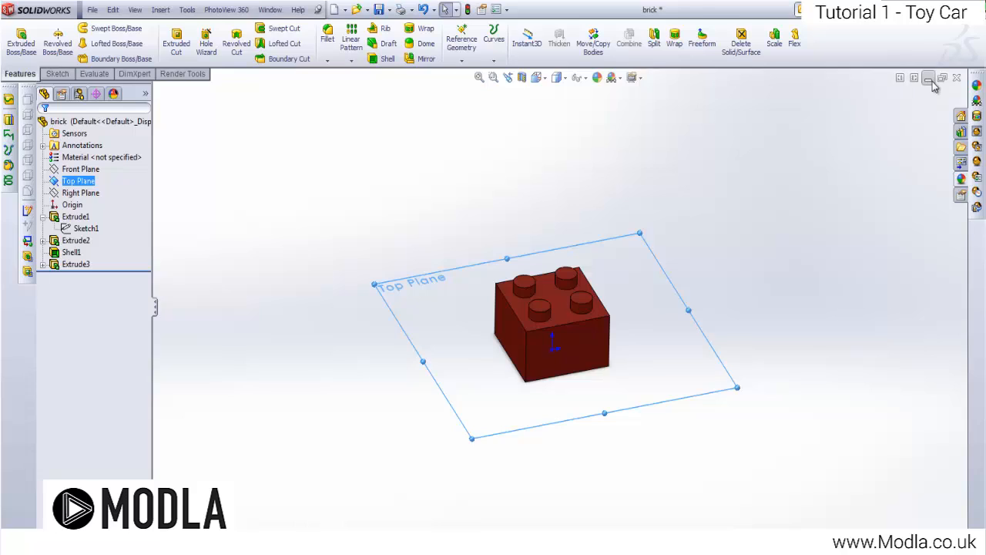
# Step: Return to the new empty part and start a sketch on its Top Plane
pyautogui.click(899, 79)
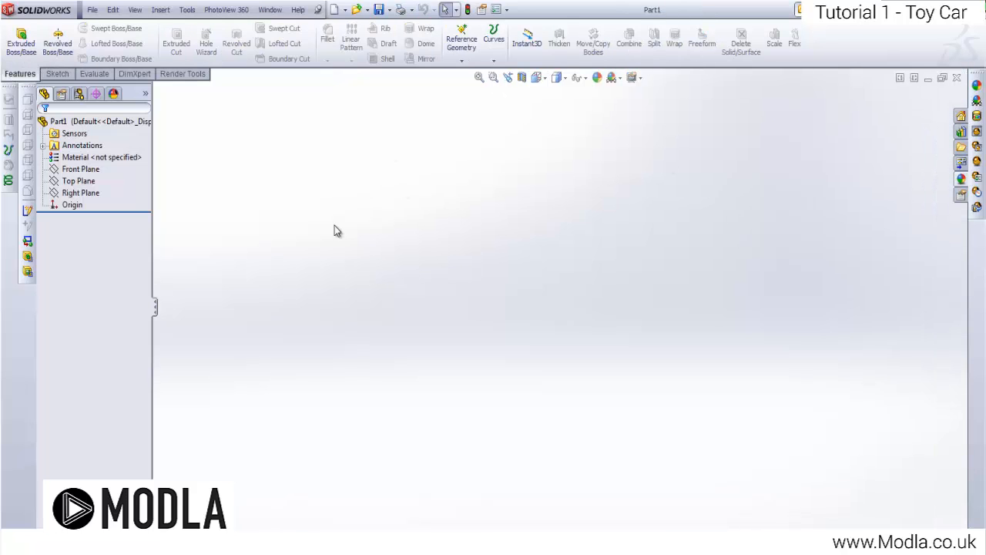
pyautogui.click(96, 170)
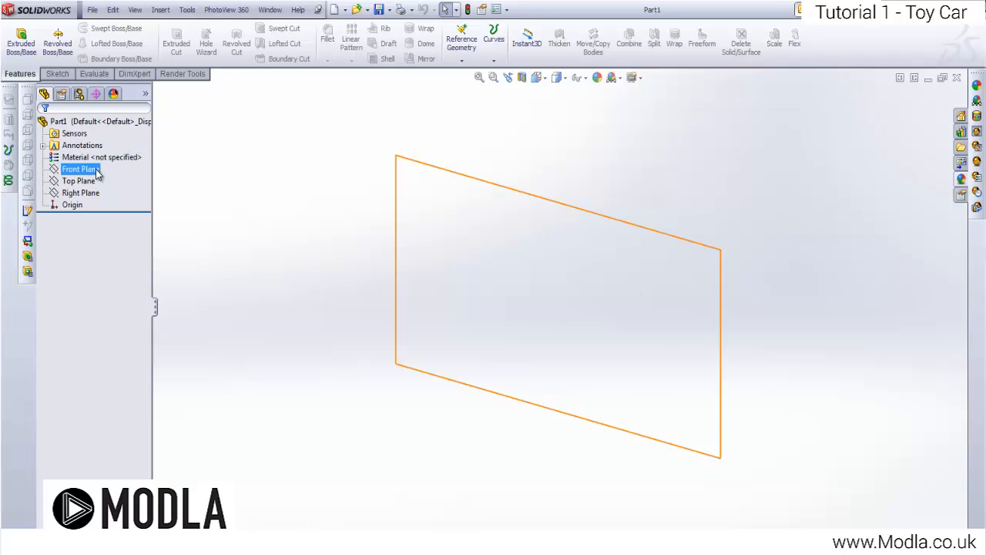
pyautogui.click(88, 182)
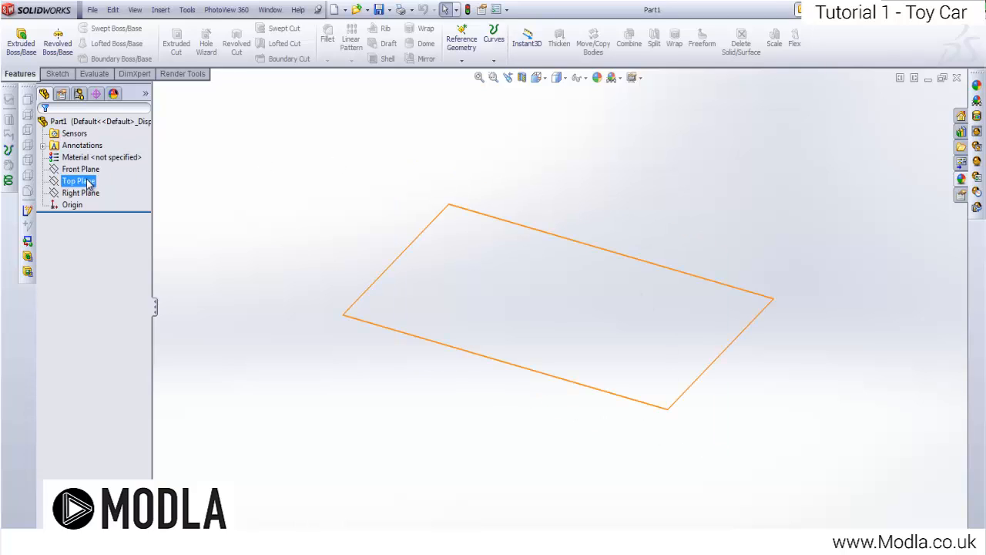
pyautogui.click(16, 32)
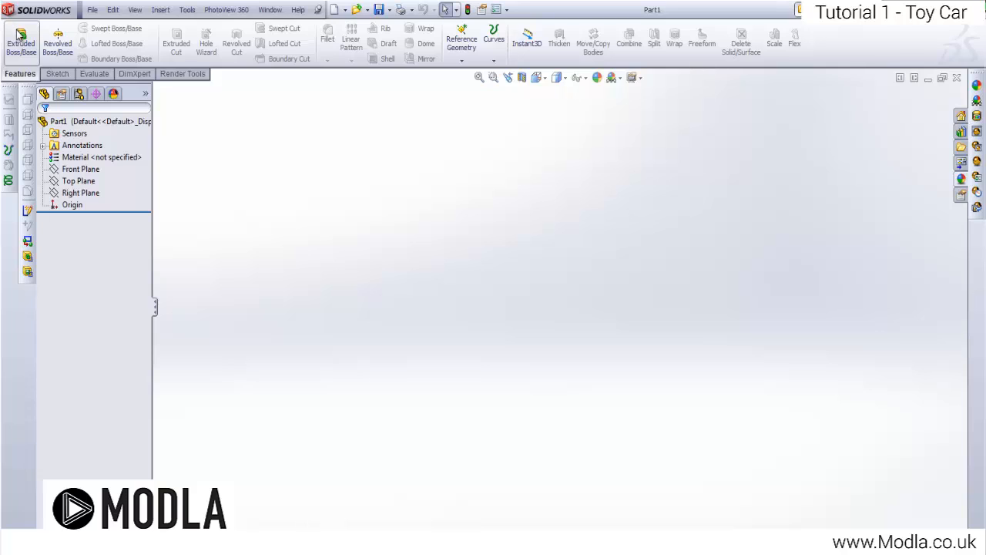
pyautogui.click(83, 181)
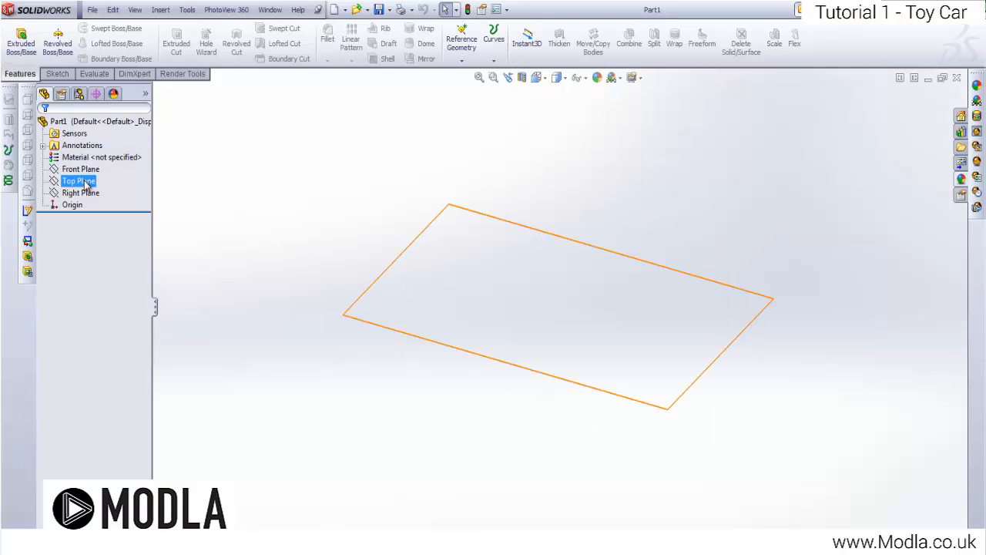
pyautogui.click(337, 172)
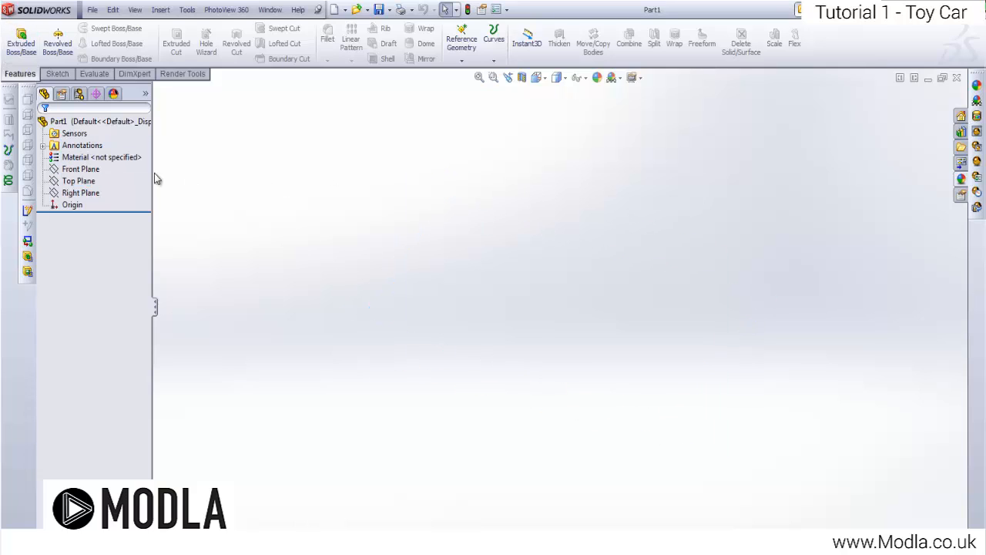
pyautogui.click(77, 183)
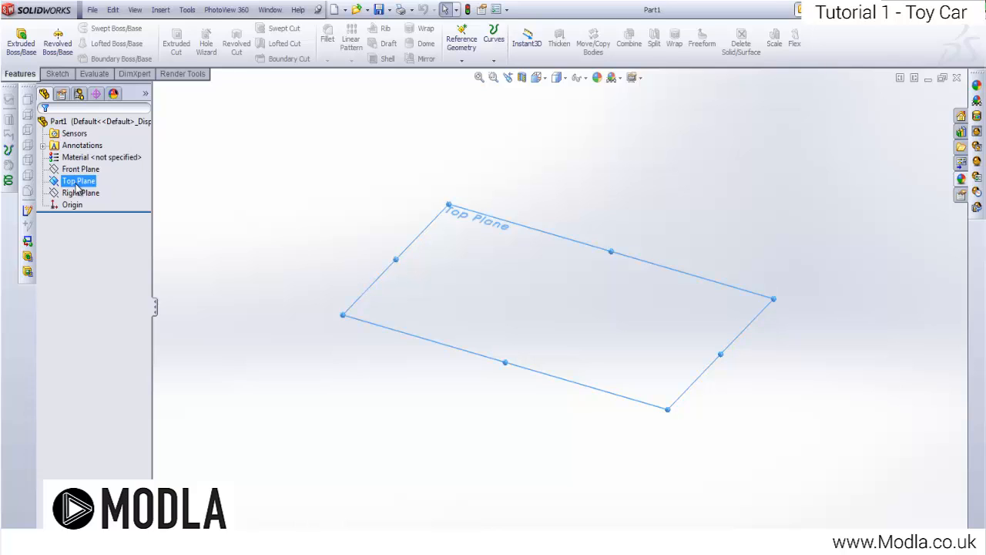
pyautogui.rightClick(77, 185)
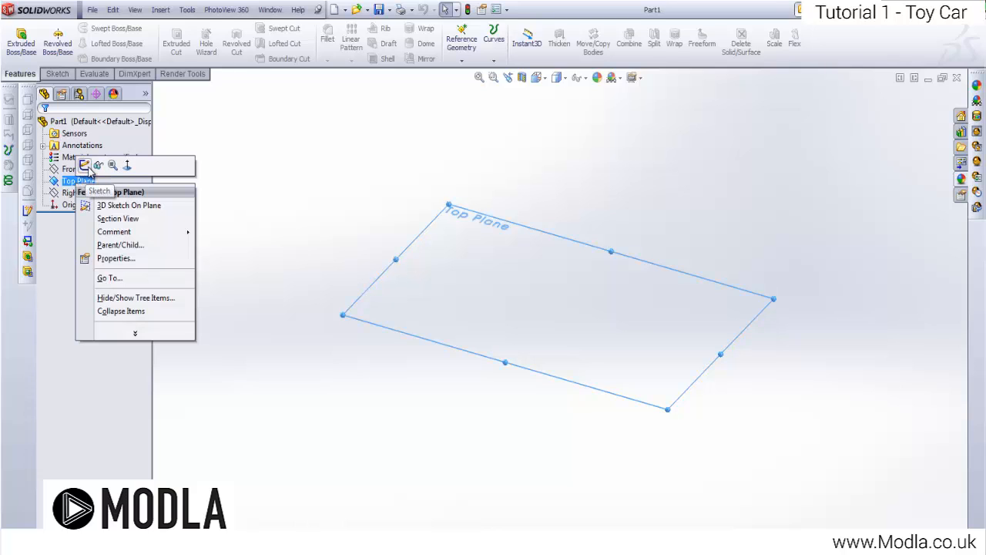
pyautogui.click(86, 167)
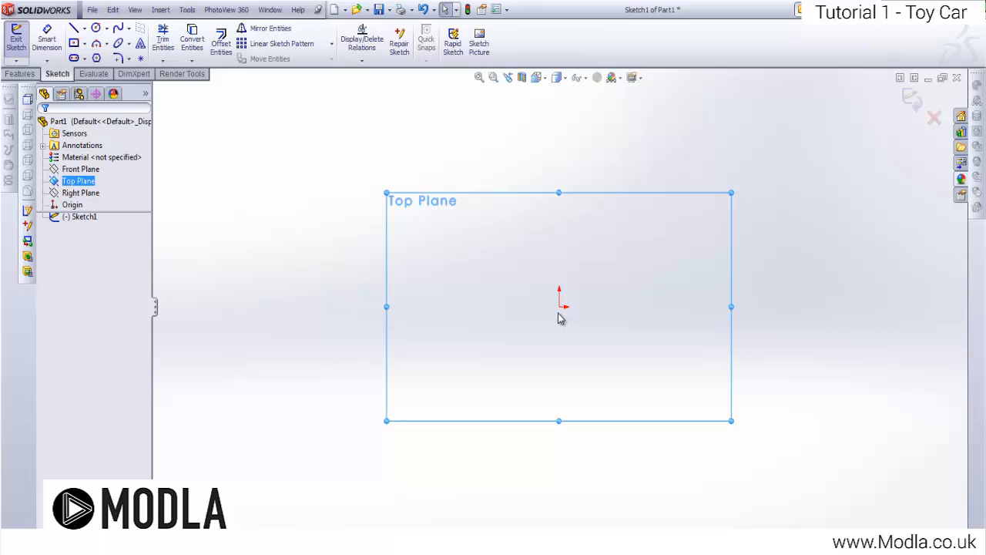
pyautogui.click(85, 45)
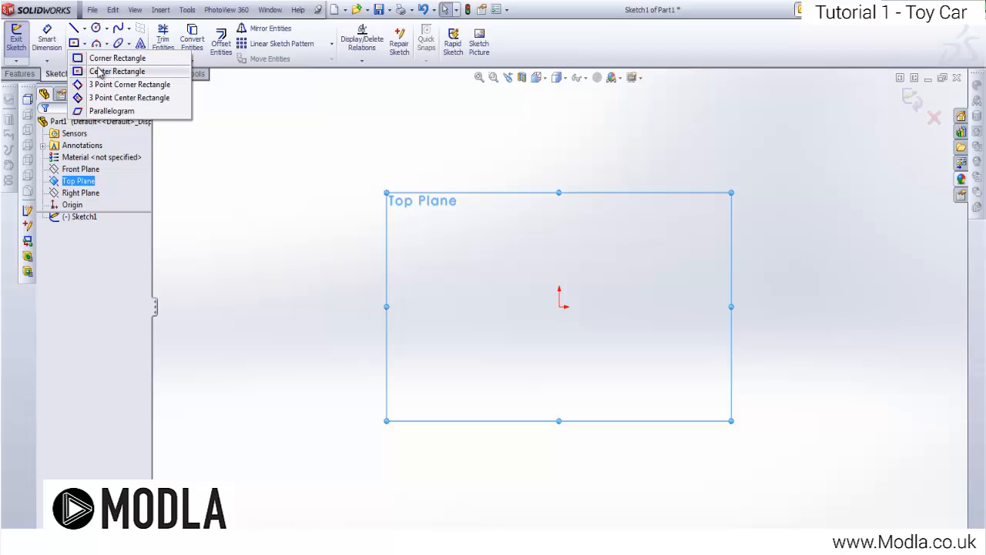
pyautogui.click(101, 71)
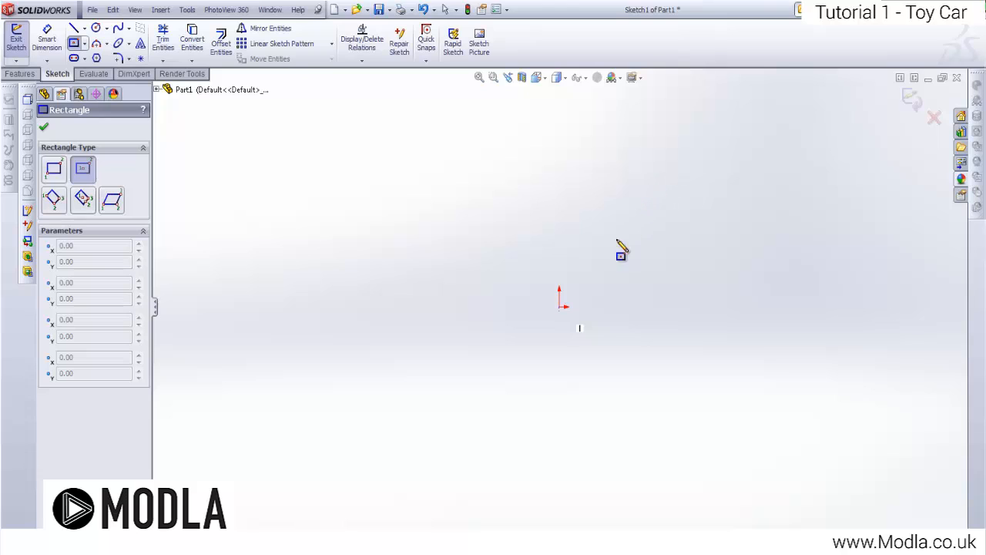
pyautogui.press('Escape')
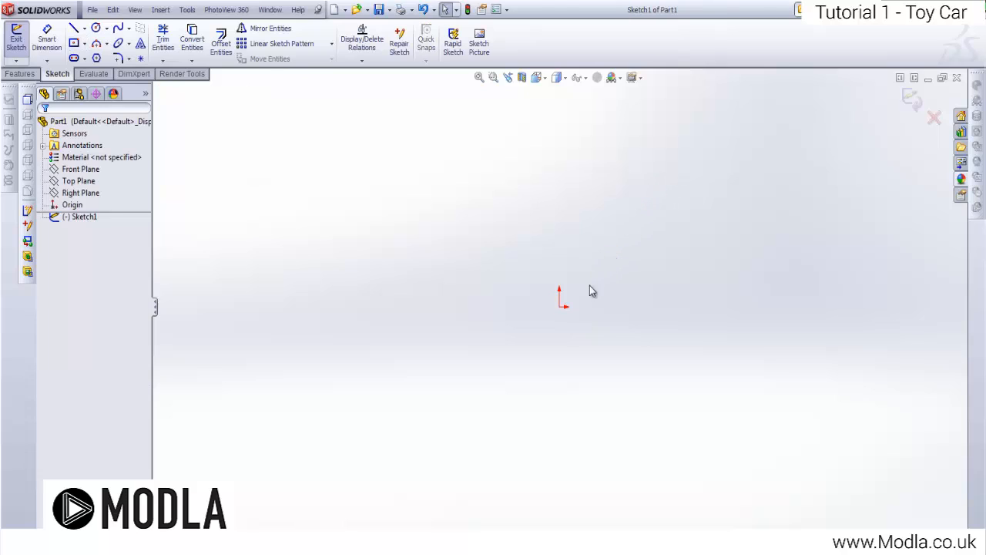
# Step: Sketch a center rectangle about 147 by 125 mm, centred on the origin
pyautogui.click(84, 44)
pyautogui.click(94, 72)
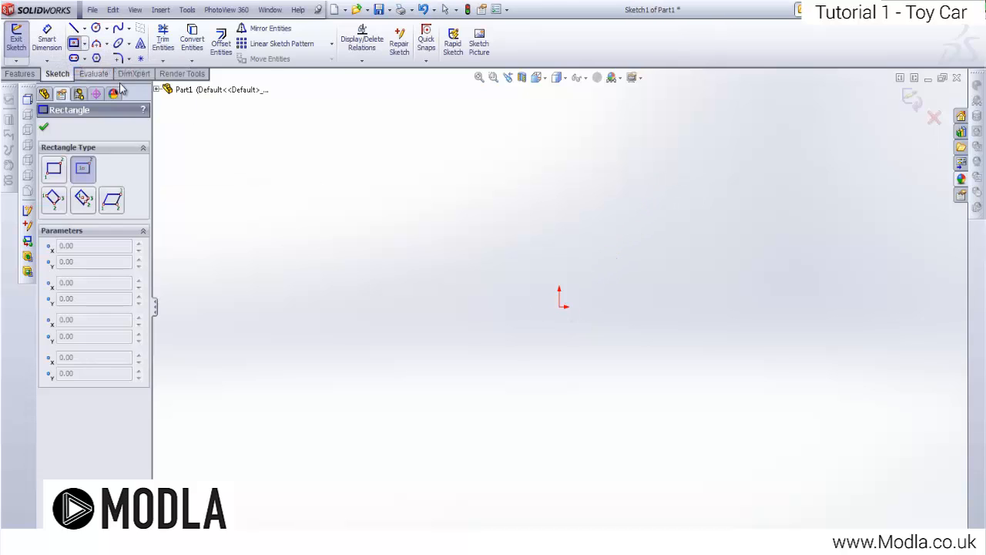
pyautogui.click(560, 307)
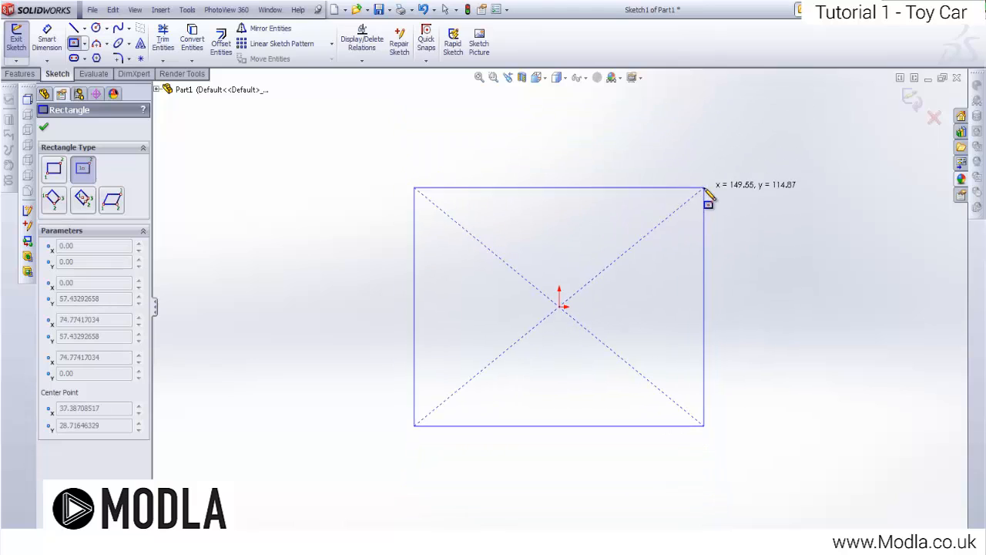
pyautogui.click(701, 177)
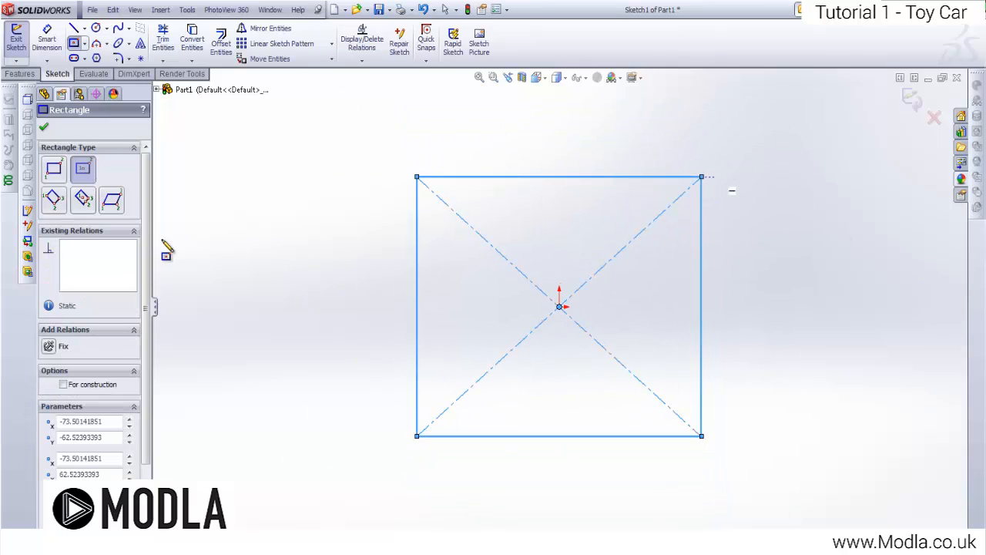
pyautogui.press('Escape')
pyautogui.press('z')
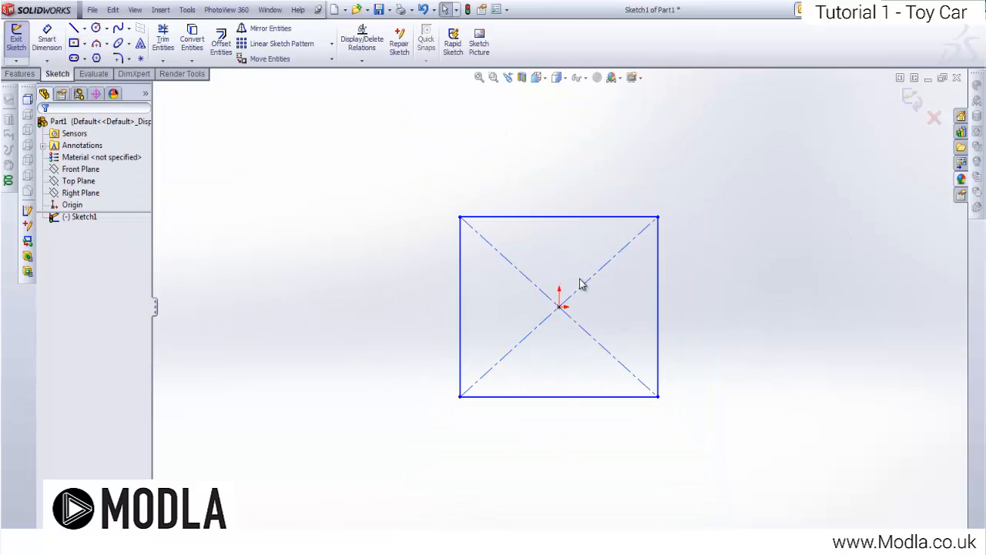
# Step: Resize the rectangle freehand by moving its side and top edges inward, to about 80 by 90 mm
pyautogui.scroll(-2, 581, 285)
pyautogui.moveTo(691, 300)
pyautogui.mouseDown()
pyautogui.moveTo(644, 293)
pyautogui.moveTo(652, 339)
pyautogui.mouseUp()
pyautogui.moveTo(515, 189); pyautogui.dragTo(540, 225)
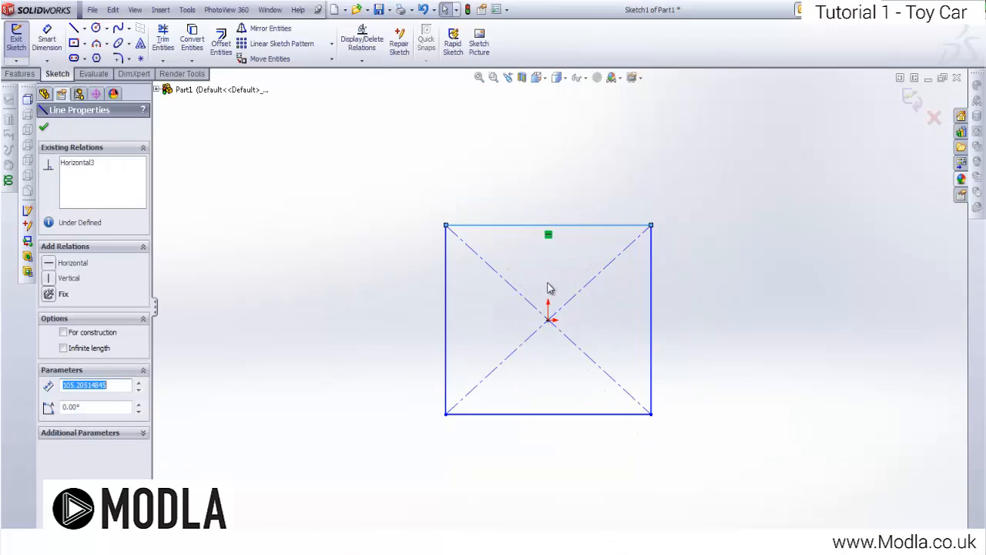
pyautogui.scroll(-3, 549, 287)
pyautogui.moveTo(729, 280); pyautogui.dragTo(687, 289)
pyautogui.press('z')
pyautogui.press('z')
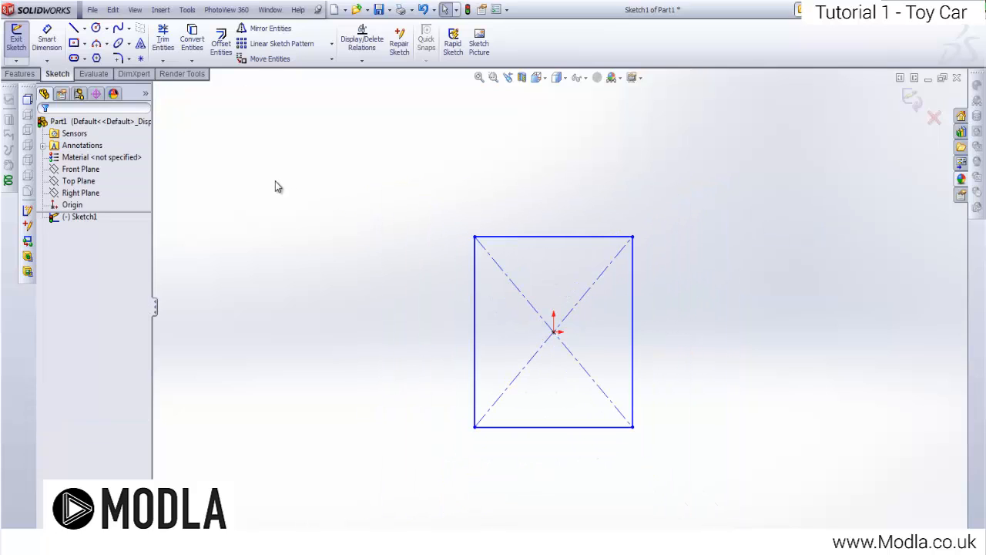
# Step: Dimension the rectangle's top edge with Smart Dimension and set its width to 16 mm
pyautogui.click(60, 39)
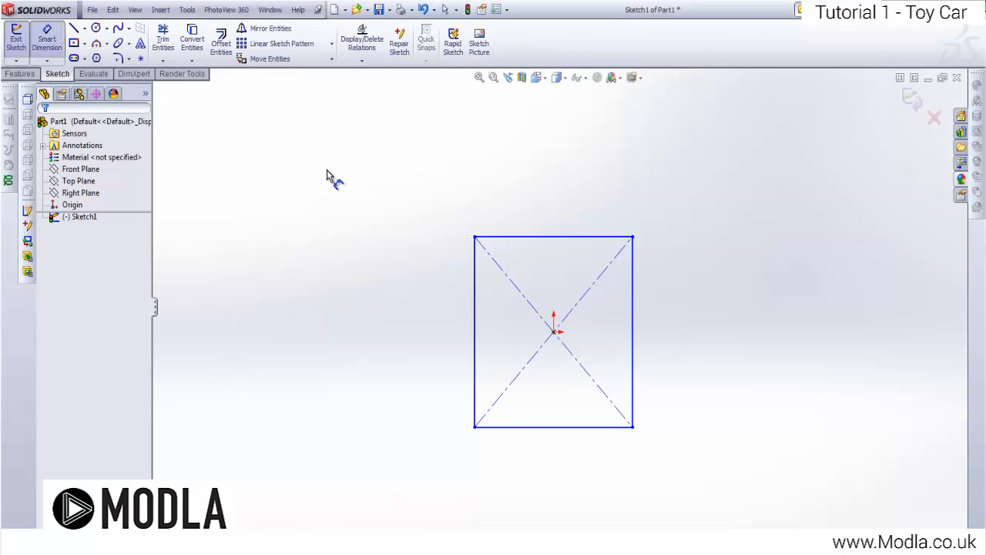
pyautogui.scroll(-3, 612, 250)
pyautogui.scroll(5, 561, 291)
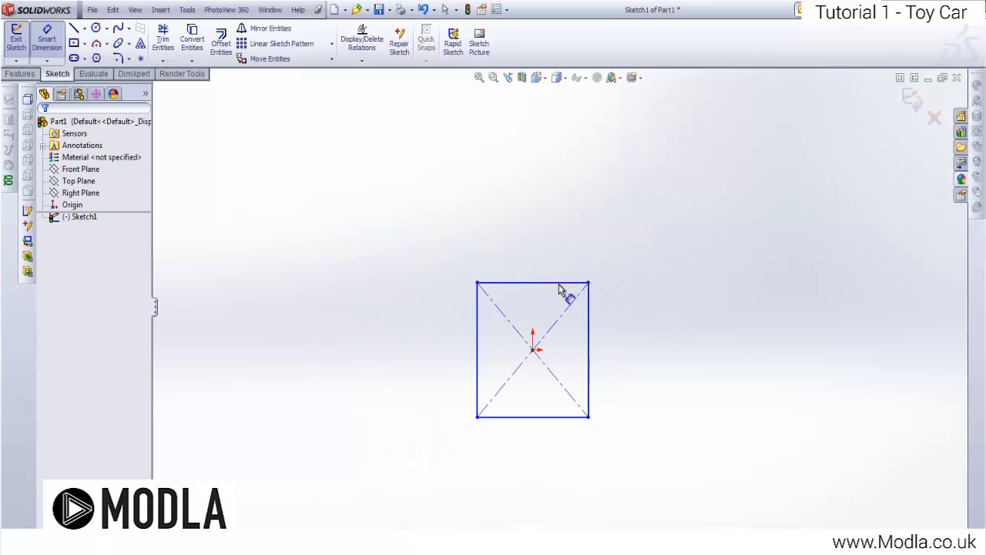
pyautogui.scroll(-1, 517, 316)
pyautogui.click(43, 37)
pyautogui.click(46, 39)
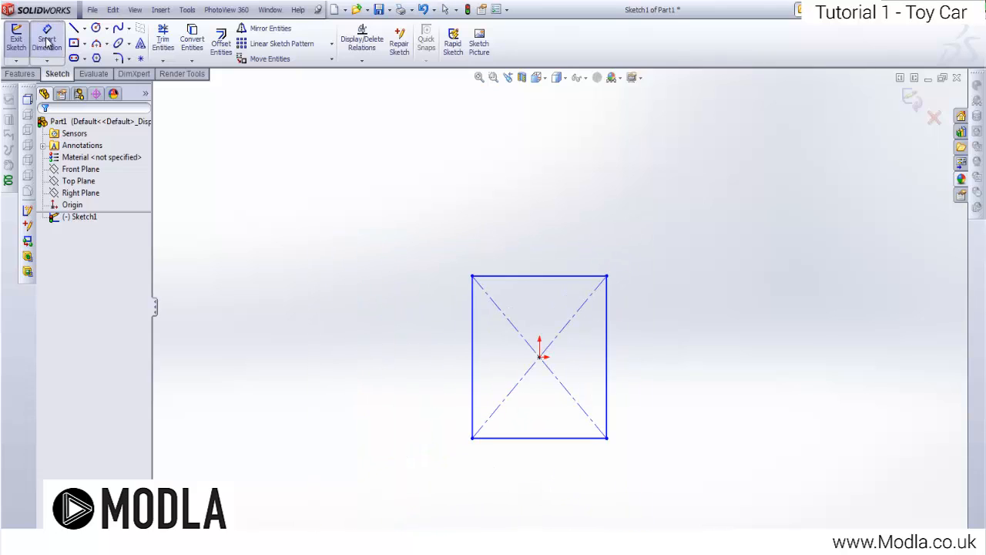
pyautogui.click(539, 279)
pyautogui.click(533, 210)
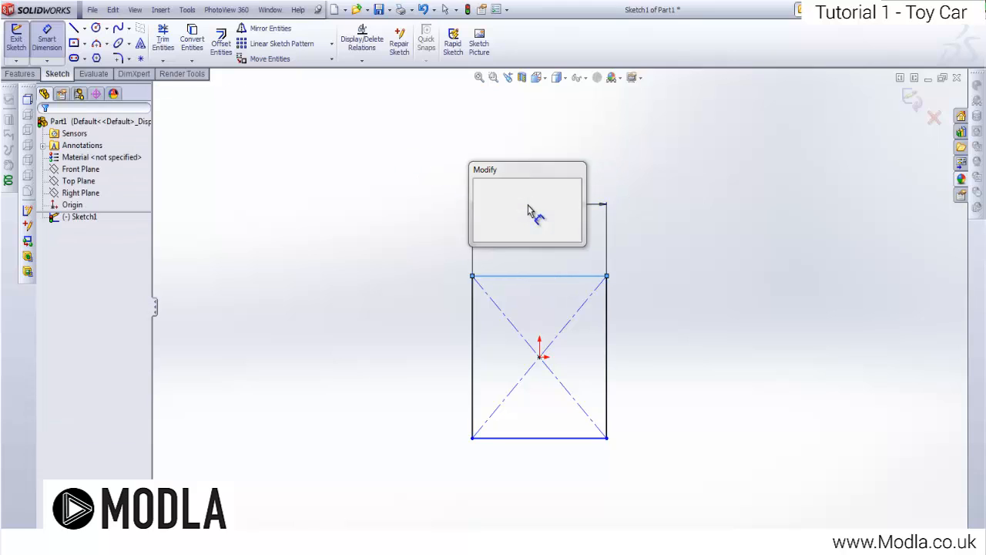
pyautogui.write('1')
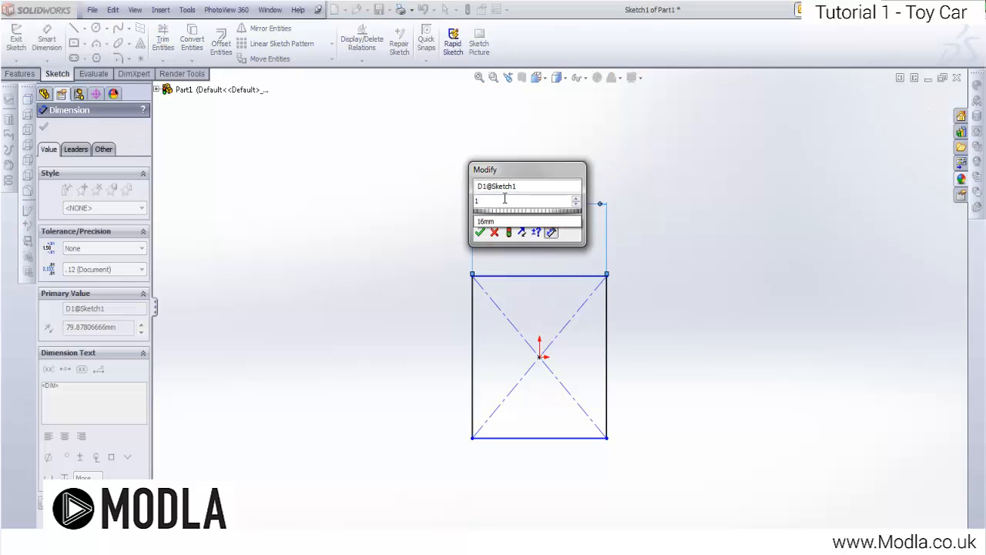
pyautogui.write('6')
pyautogui.press('Return')
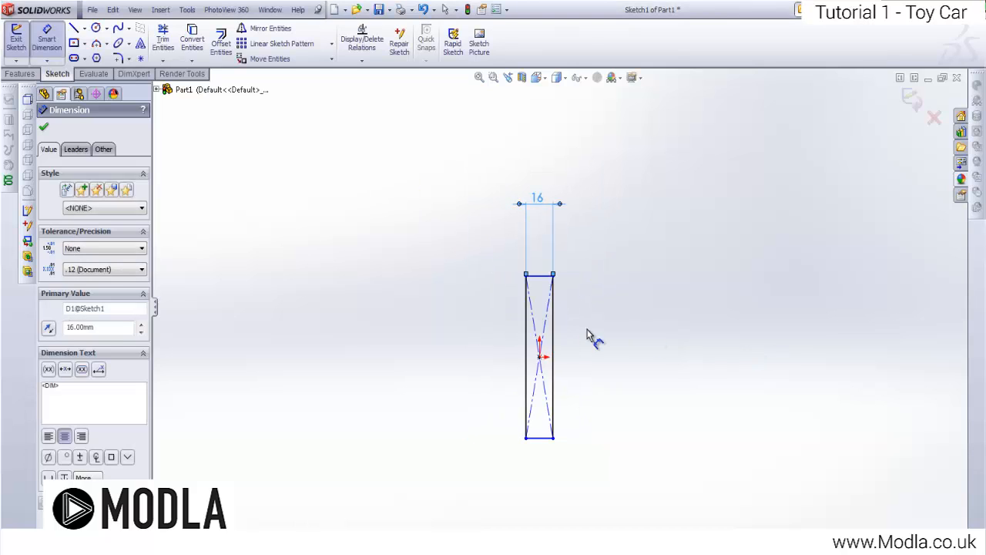
# Step: Dimension the rectangle's right edge, set its height to 16 mm, and finish dimensioning
pyautogui.click(554, 341)
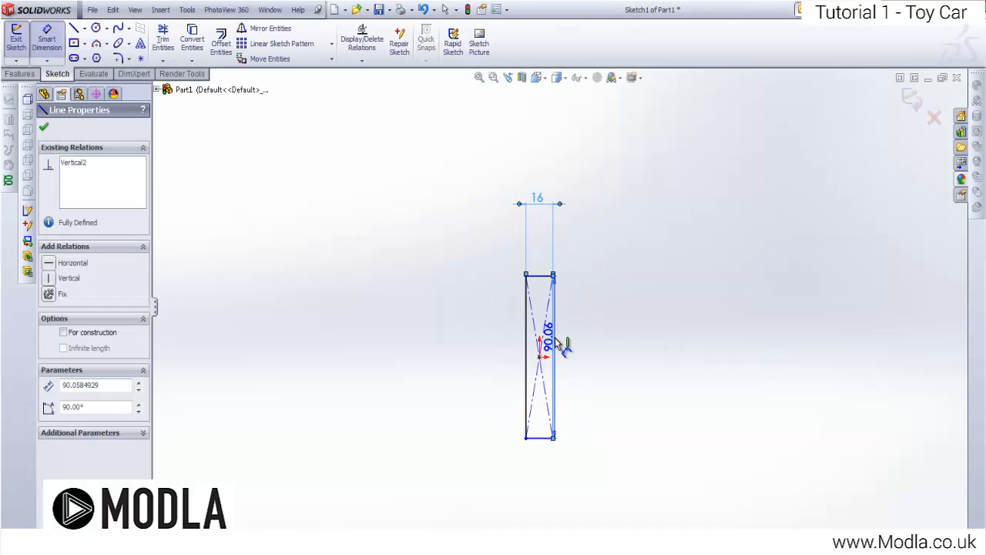
pyautogui.click(641, 353)
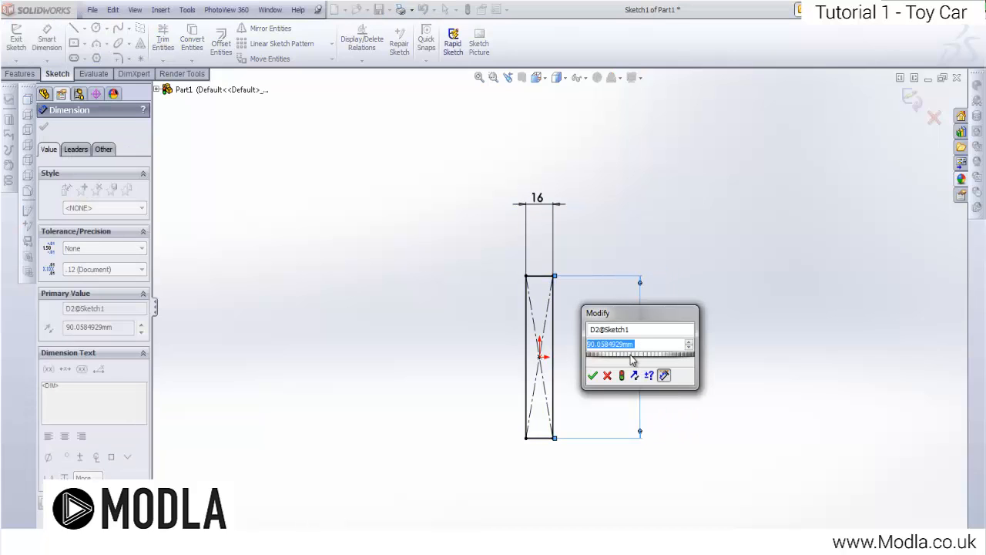
pyautogui.write('16')
pyautogui.press('Return')
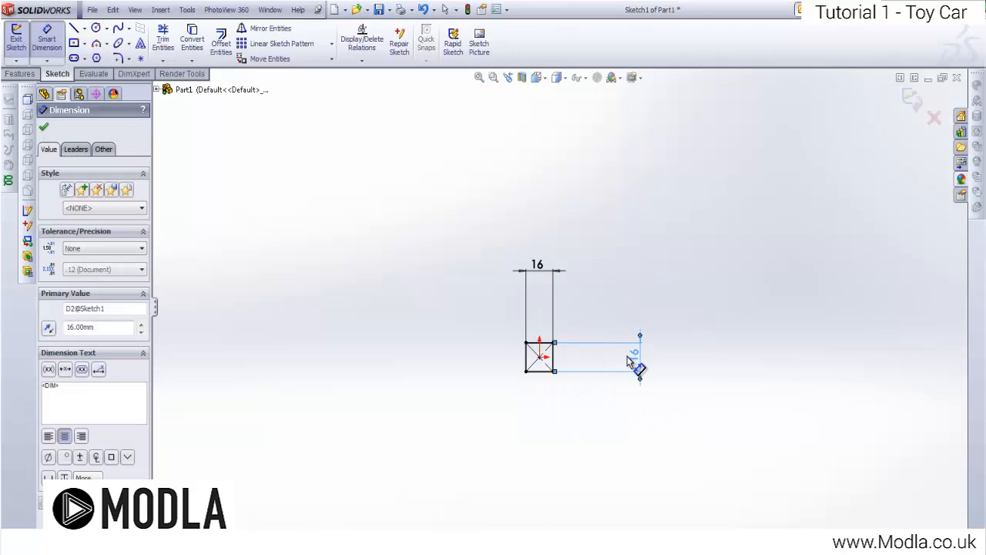
pyautogui.click(43, 127)
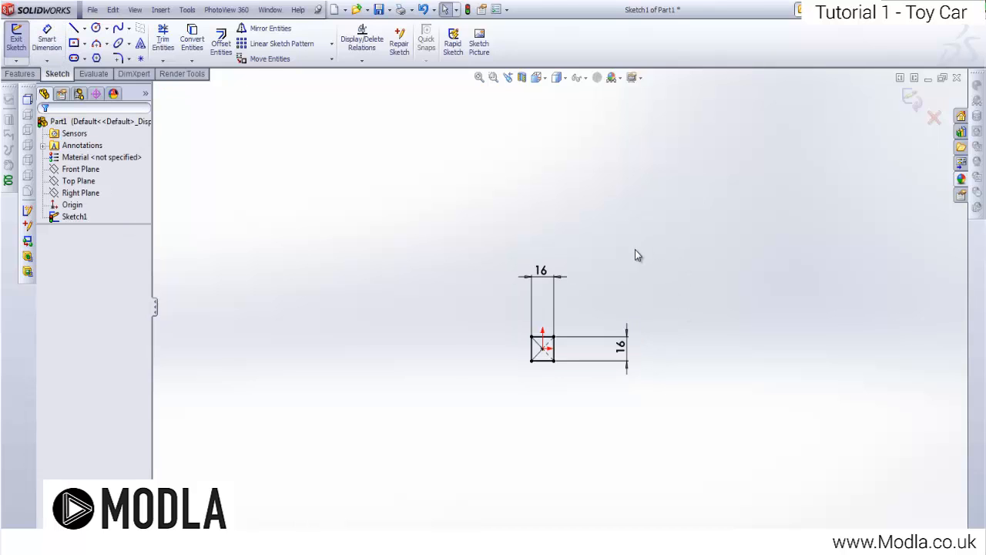
# Step: Check the unit system in the document properties and close the options
pyautogui.scroll(-2, 616, 270)
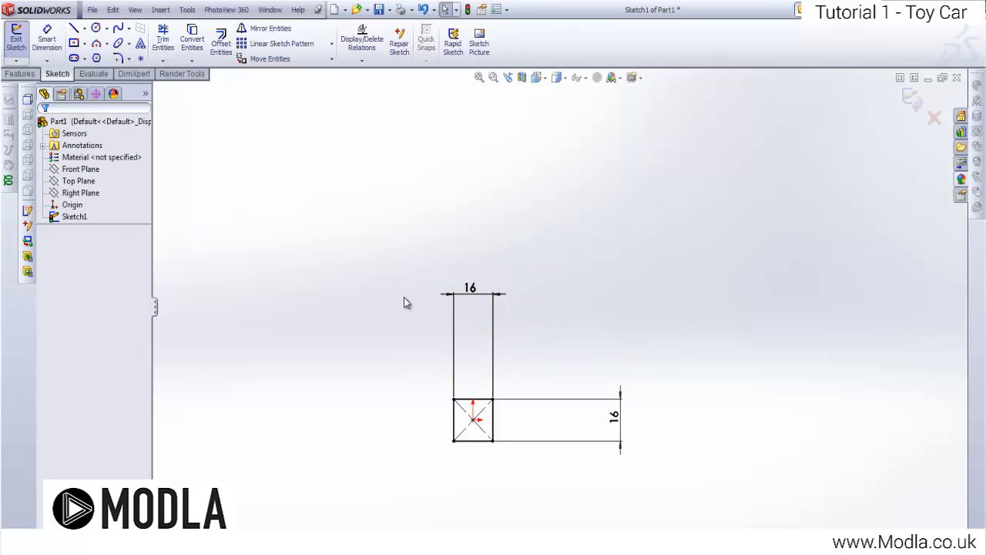
pyautogui.click(187, 9)
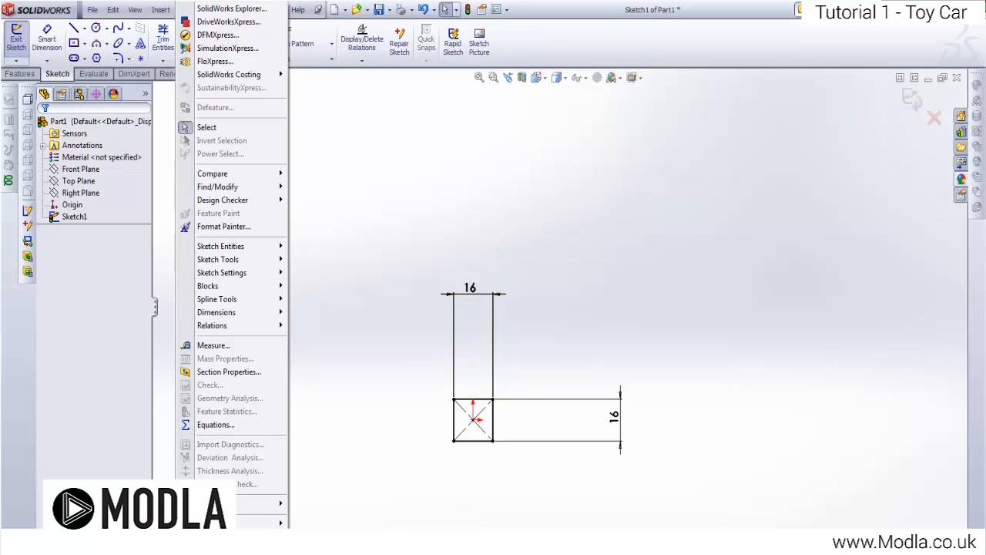
pyautogui.click(259, 545)
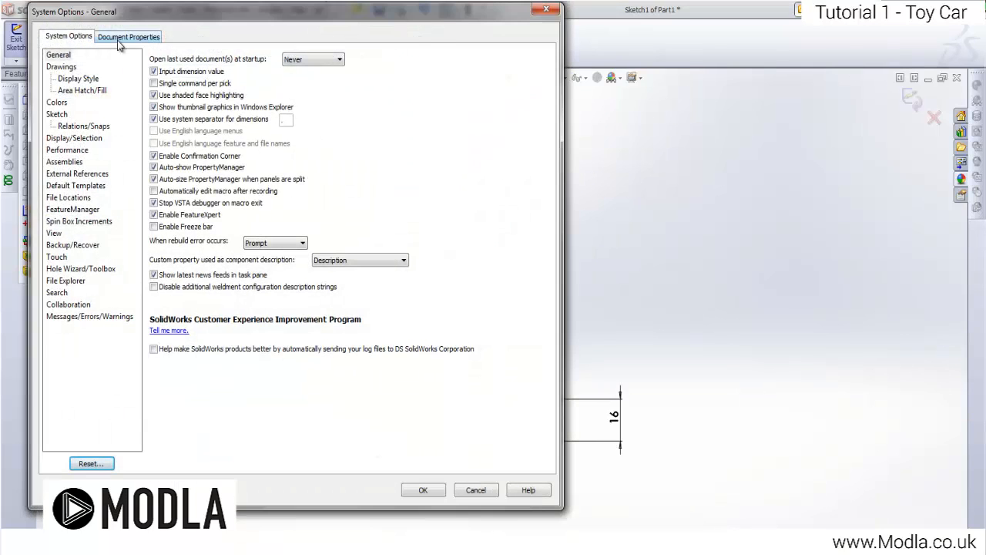
pyautogui.click(117, 40)
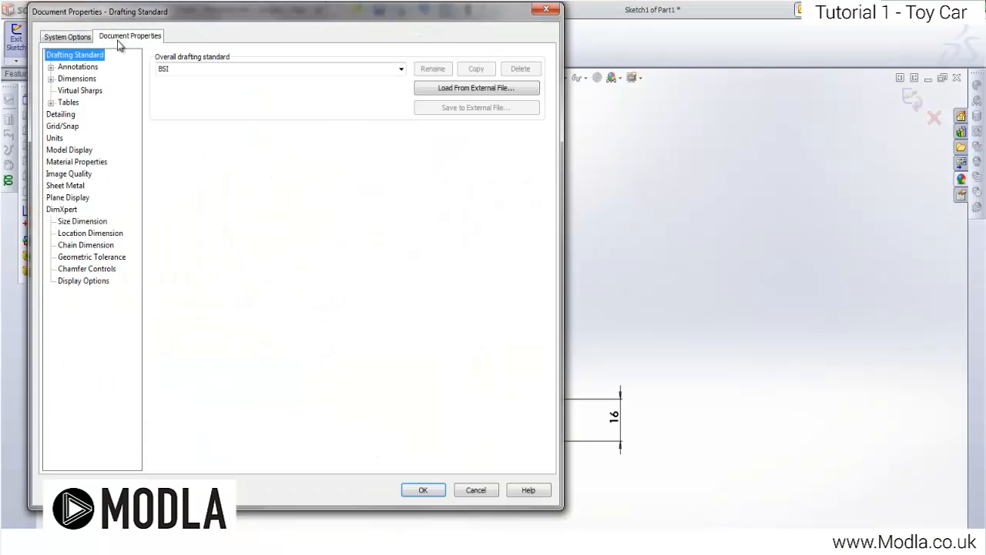
pyautogui.click(55, 138)
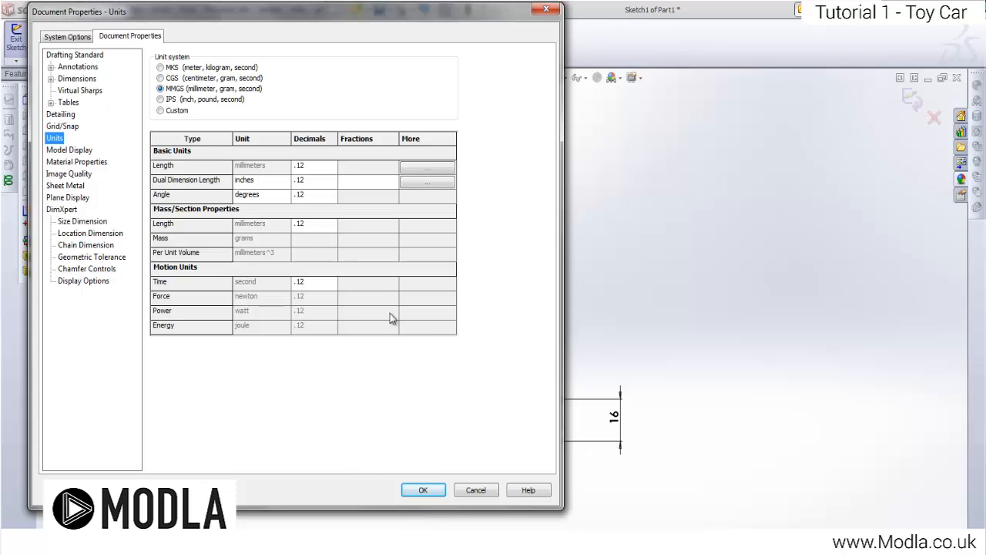
pyautogui.click(423, 490)
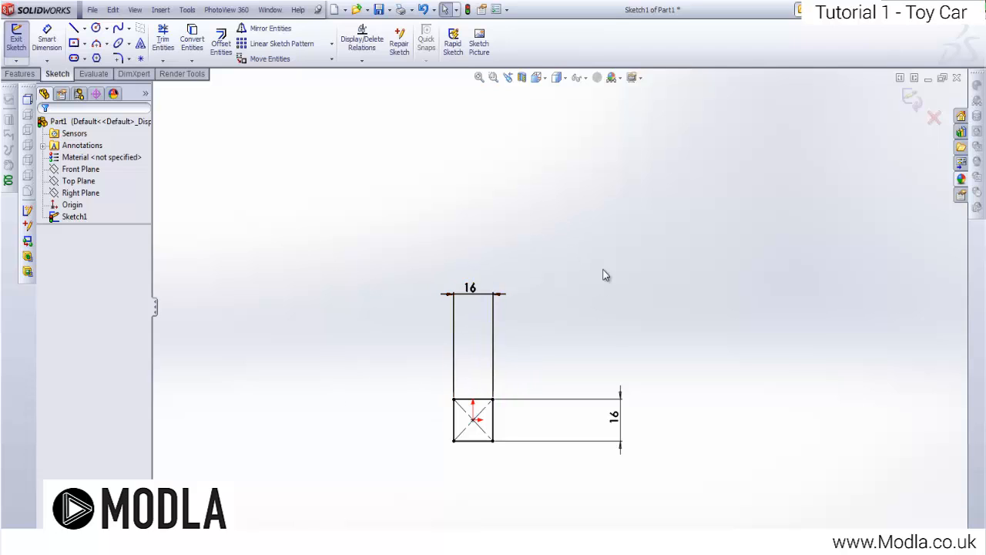
# Step: Move the two 16 mm dimensions closer to the square
pyautogui.moveTo(482, 298); pyautogui.dragTo(482, 379)
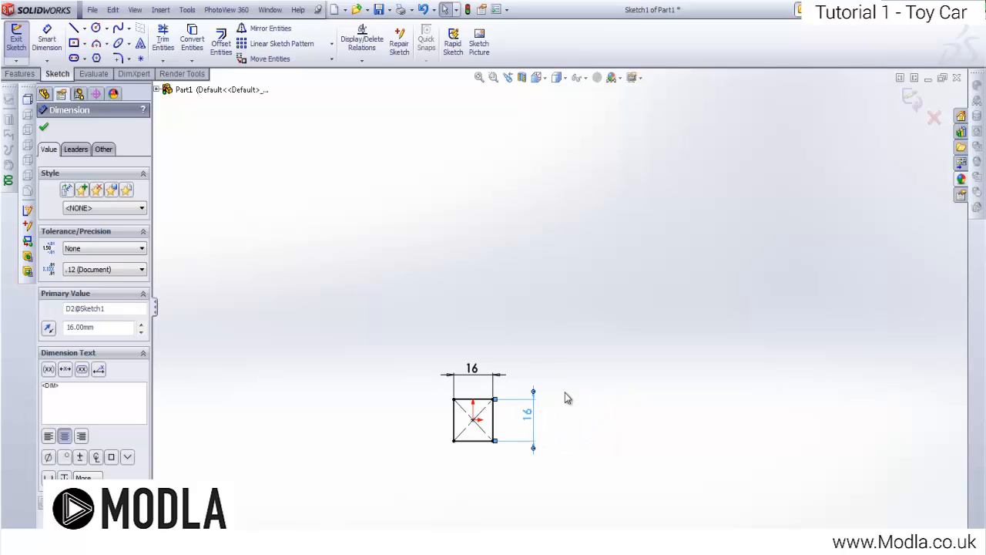
# Step: Show the dimensioned square in isometric view and exit the sketch
pyautogui.press('space')
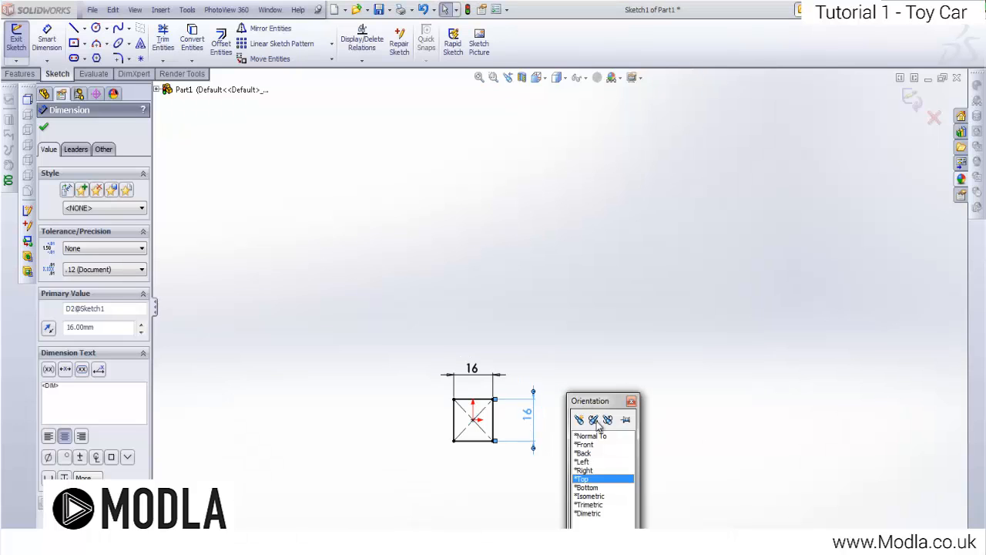
pyautogui.doubleClick(598, 497)
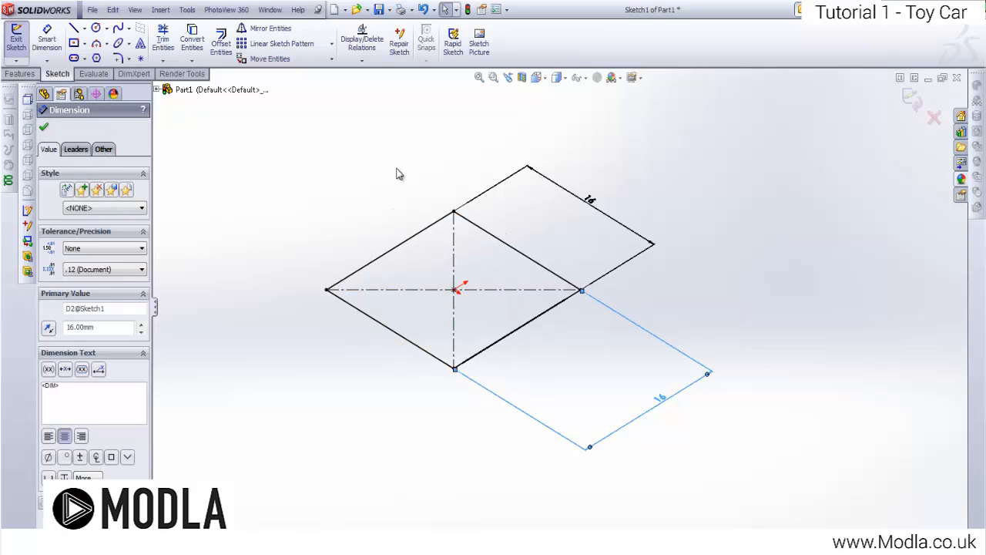
pyautogui.click(43, 126)
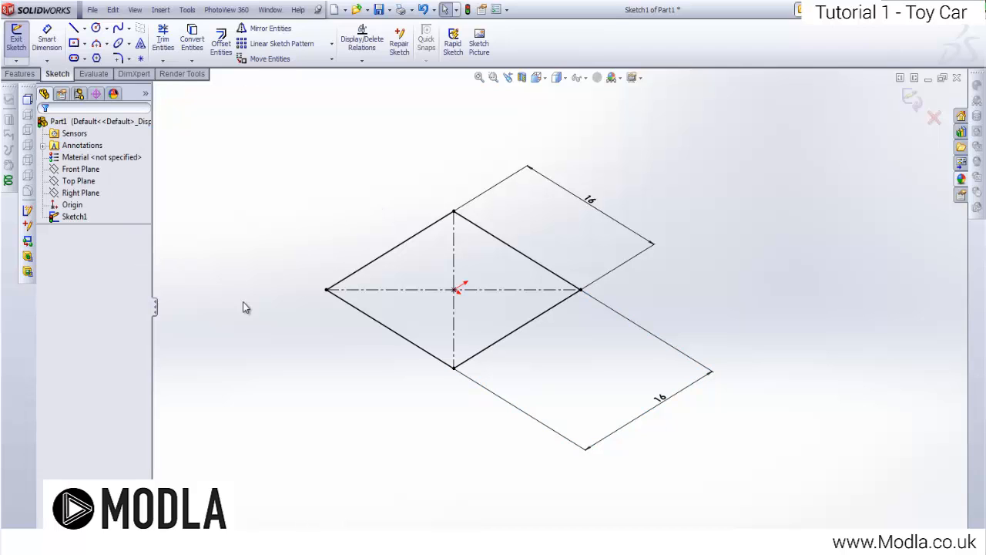
pyautogui.click(16, 39)
pyautogui.click(252, 176)
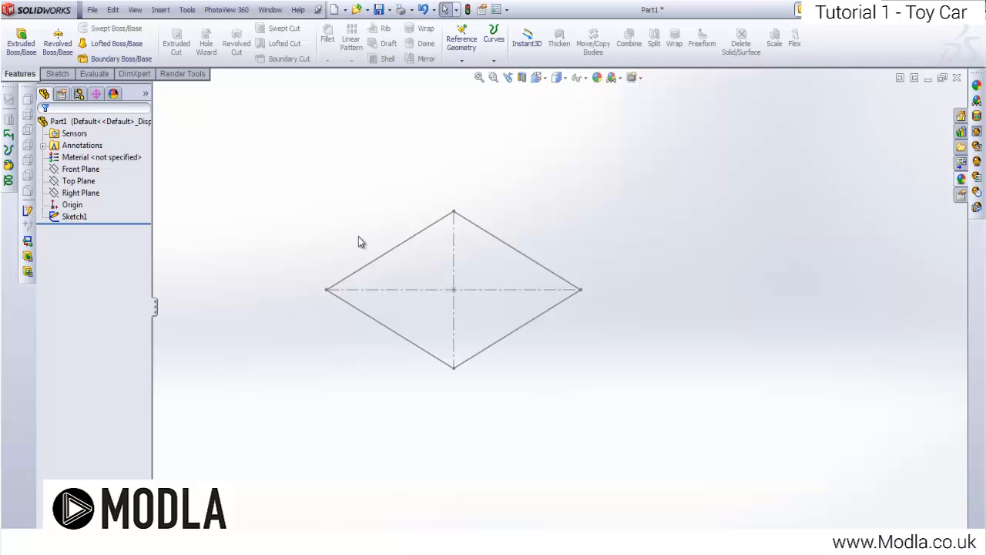
# Step: Extrude the square base sketch as a blind boss with a depth of 10 mm
pyautogui.click(77, 75)
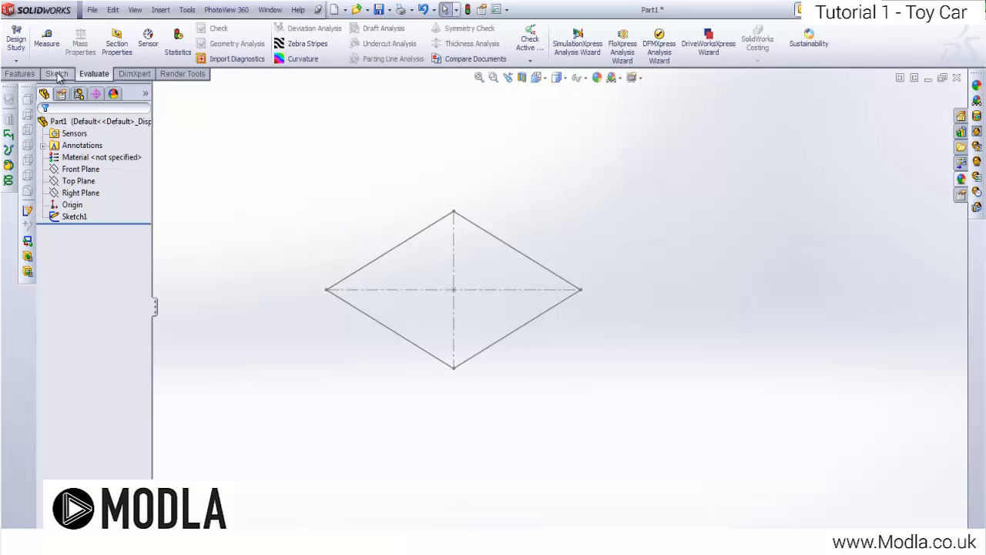
pyautogui.click(57, 73)
pyautogui.click(19, 73)
pyautogui.click(20, 40)
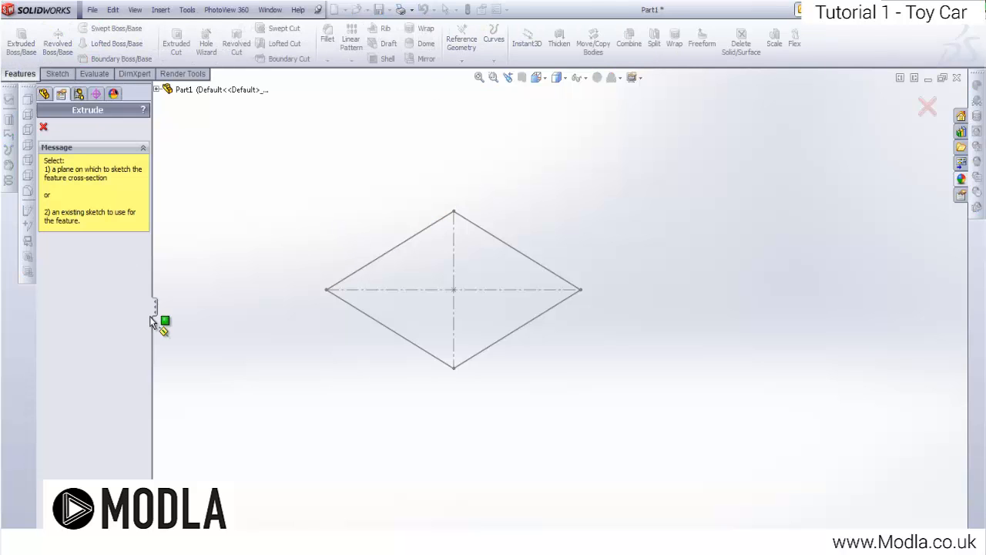
pyautogui.click(377, 256)
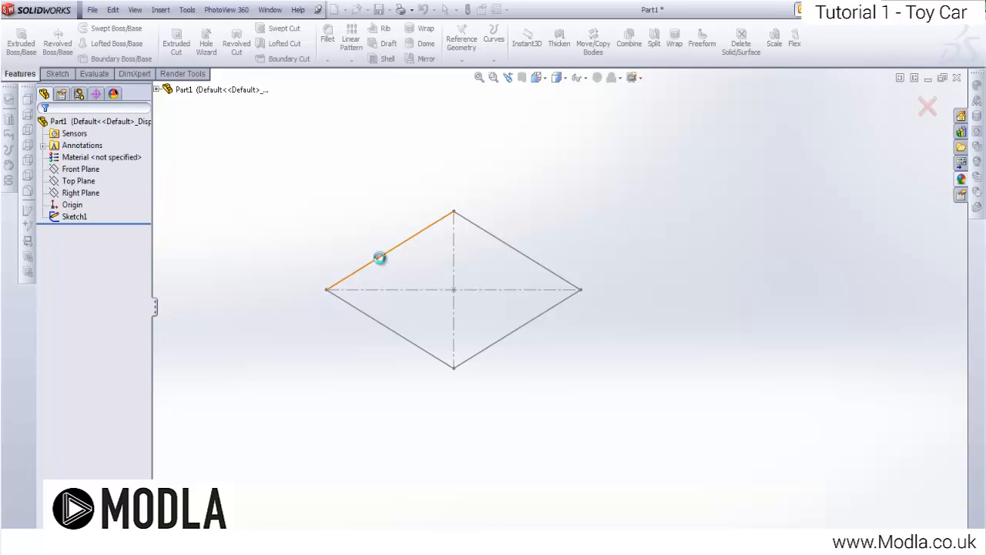
pyautogui.click(141, 247)
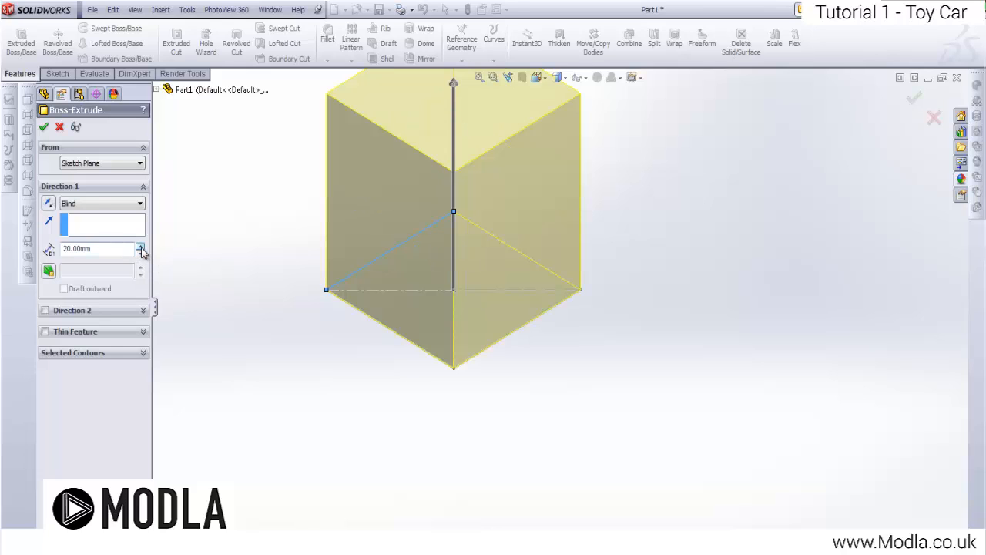
pyautogui.click(141, 254)
pyautogui.click(141, 247)
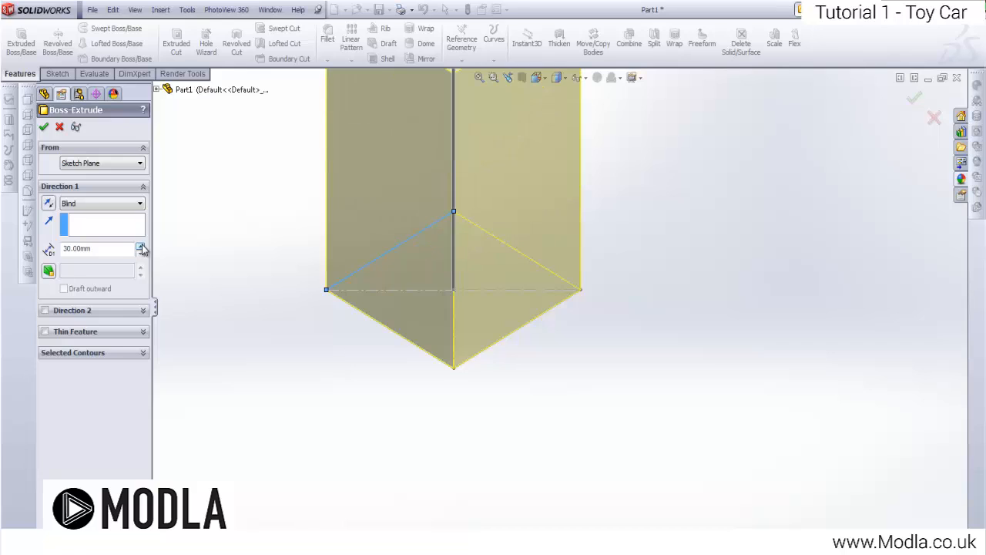
pyautogui.click(141, 254)
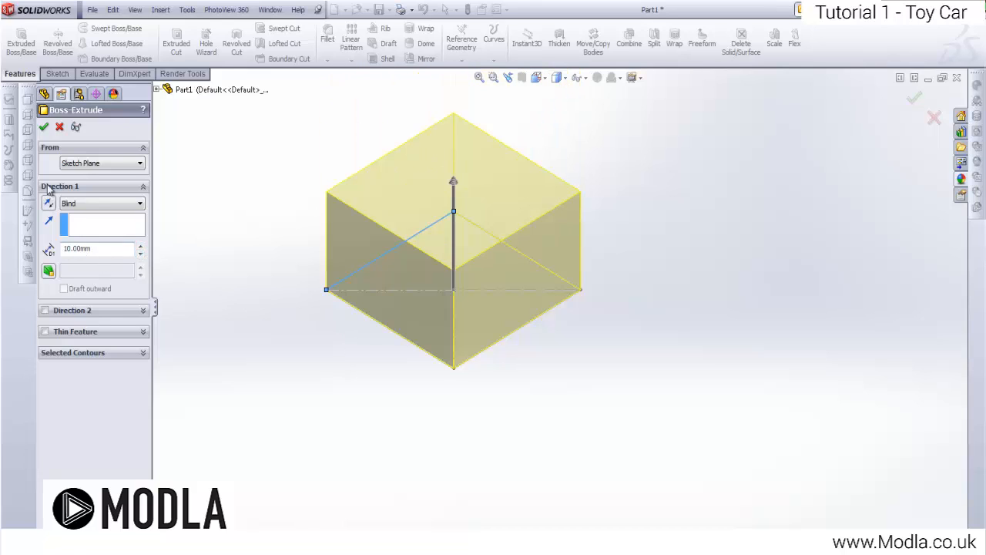
pyautogui.click(44, 126)
# Step: Examine the extruded block up close and from a distance, looking at its top and side faces from several angles
pyautogui.scroll(3, 471, 269)
pyautogui.scroll(-5, 472, 259)
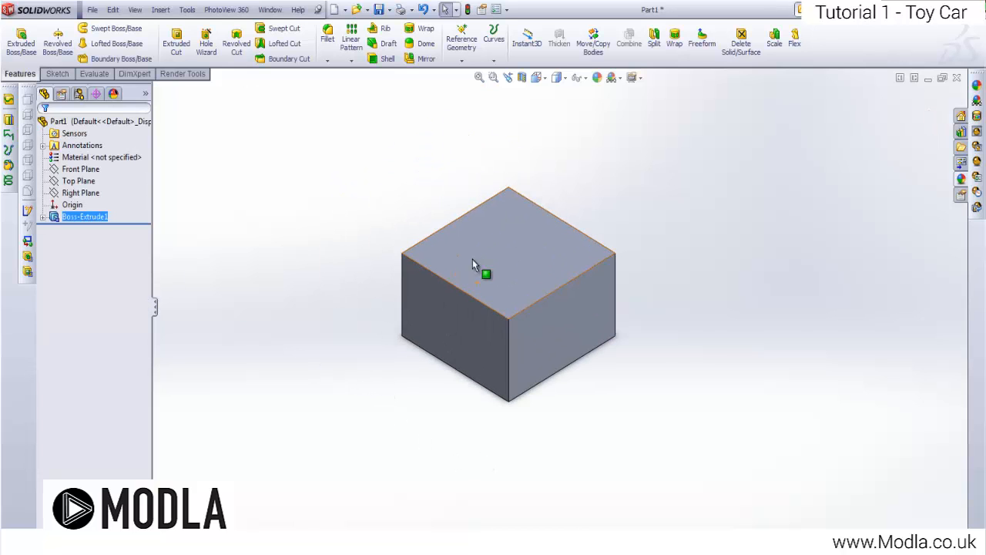
pyautogui.moveTo(544, 247); pyautogui.dragTo(421, 299, button='middle')
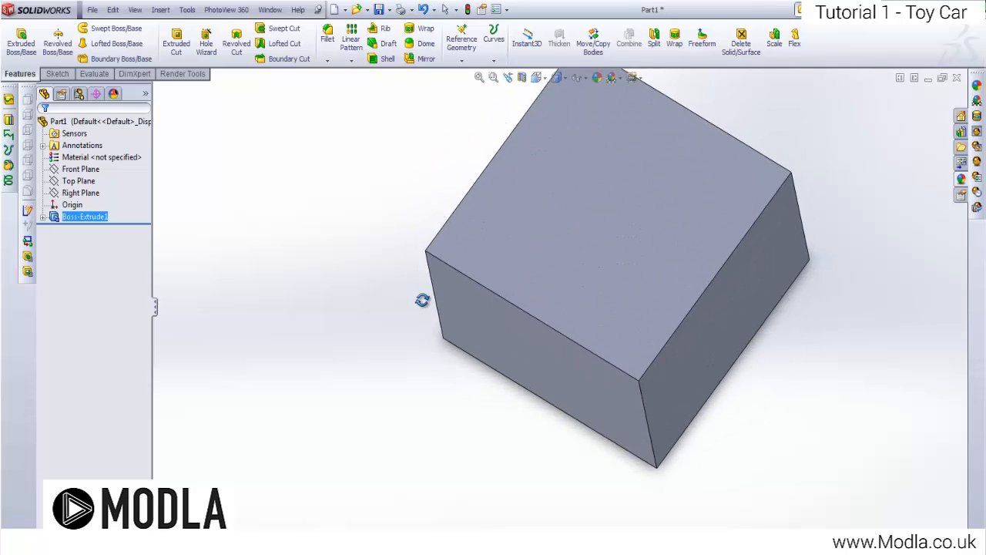
pyautogui.scroll(5, 618, 193)
pyautogui.scroll(-5, 582, 329)
pyautogui.moveTo(557, 260); pyautogui.dragTo(590, 203, button='middle')
pyautogui.scroll(4, 590, 202)
pyautogui.scroll(-5, 593, 208)
pyautogui.scroll(4, 537, 489)
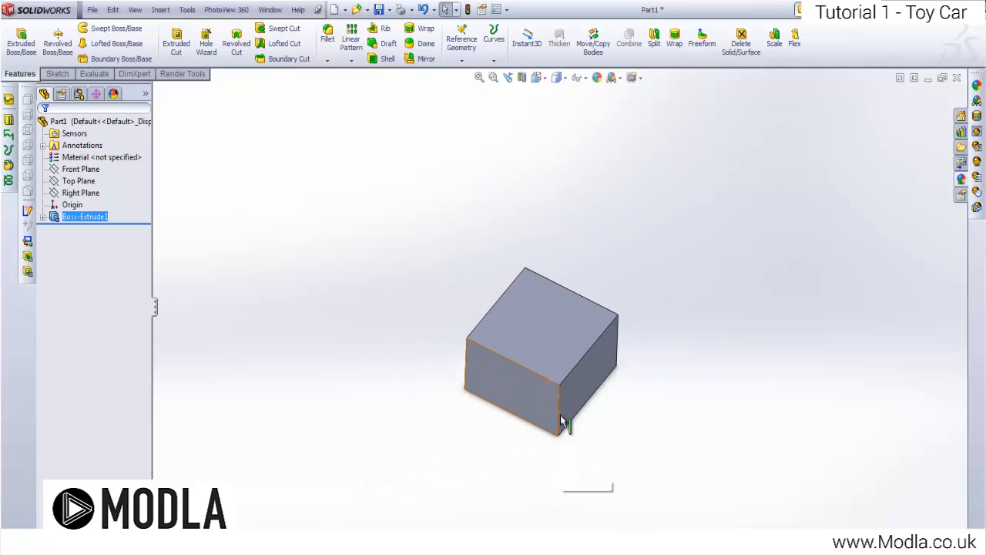
pyautogui.scroll(-4, 568, 390)
pyautogui.moveTo(568, 384); pyautogui.dragTo(289, 158, button='middle')
pyautogui.scroll(3, 402, 274)
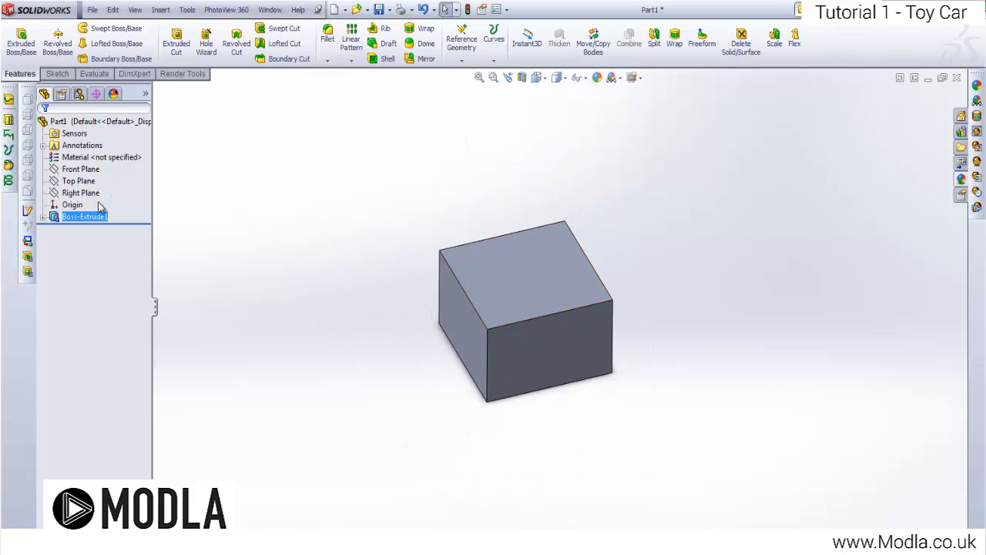
pyautogui.scroll(-2, 501, 235)
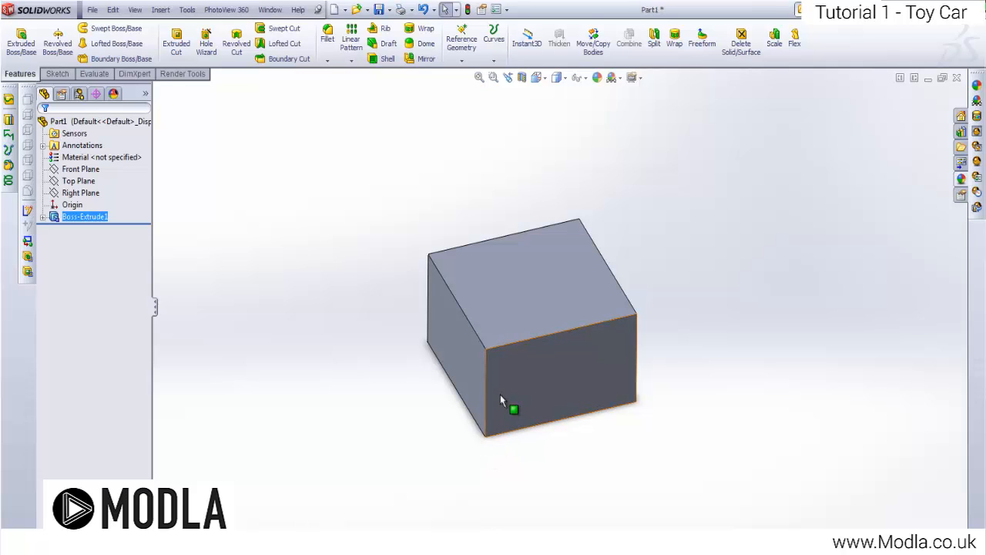
pyautogui.moveTo(529, 412); pyautogui.dragTo(567, 360, button='middle')
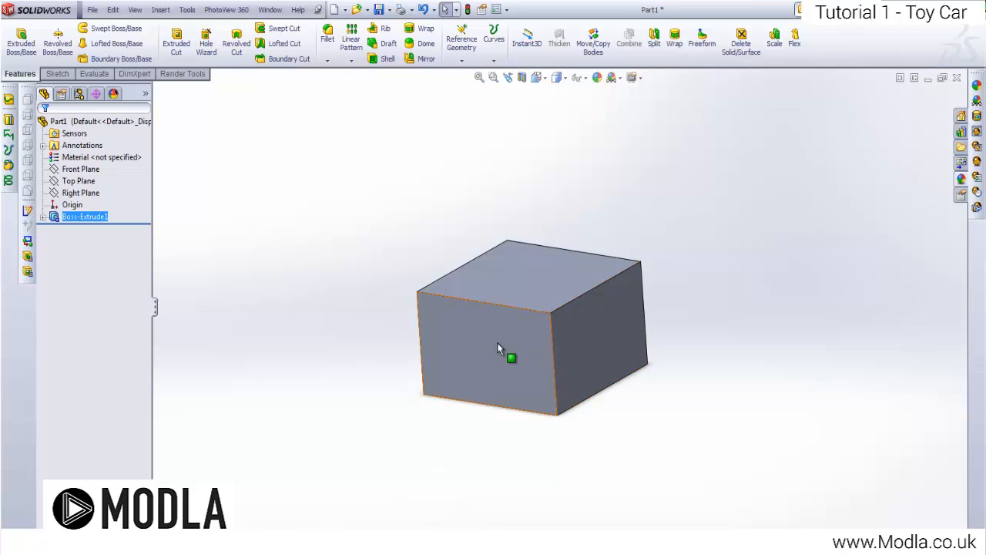
pyautogui.scroll(-5, 598, 336)
pyautogui.scroll(3, 584, 294)
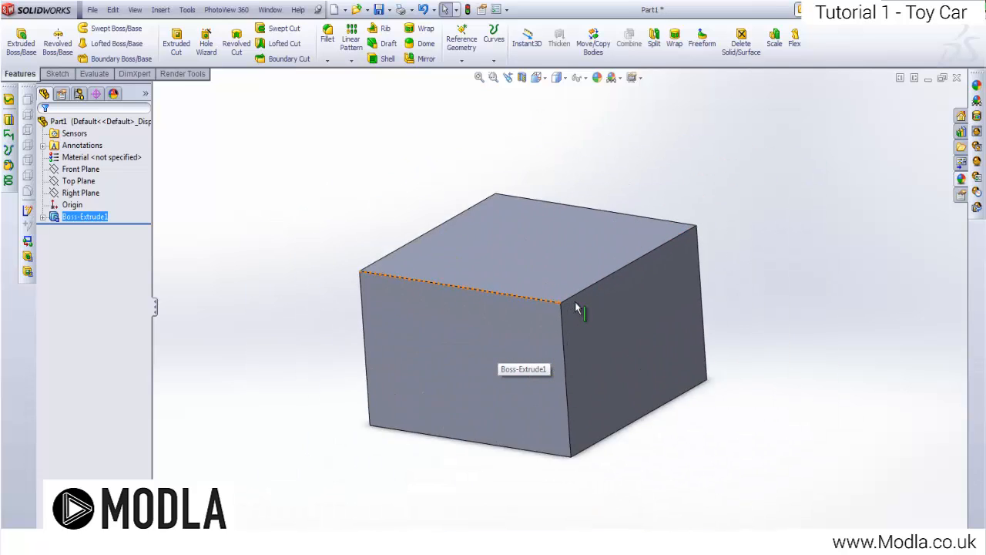
pyautogui.scroll(-2, 576, 306)
pyautogui.scroll(1, 507, 333)
pyautogui.moveTo(507, 348); pyautogui.dragTo(821, 341, button='middle')
pyautogui.moveTo(407, 288); pyautogui.dragTo(605, 373, button='middle')
pyautogui.scroll(5, 568, 374)
pyautogui.scroll(-7, 558, 289)
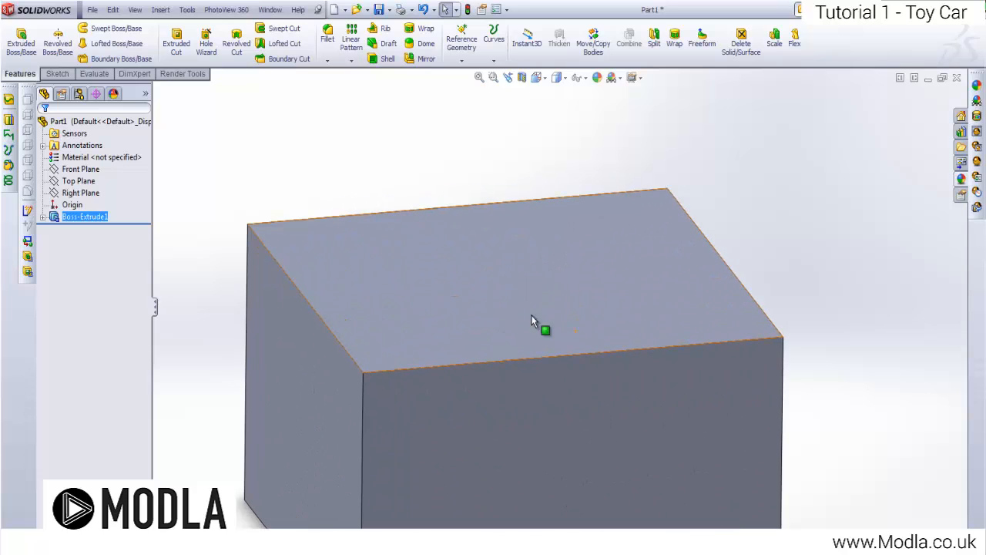
pyautogui.scroll(6, 510, 368)
pyautogui.scroll(-5, 540, 308)
pyautogui.scroll(6, 570, 265)
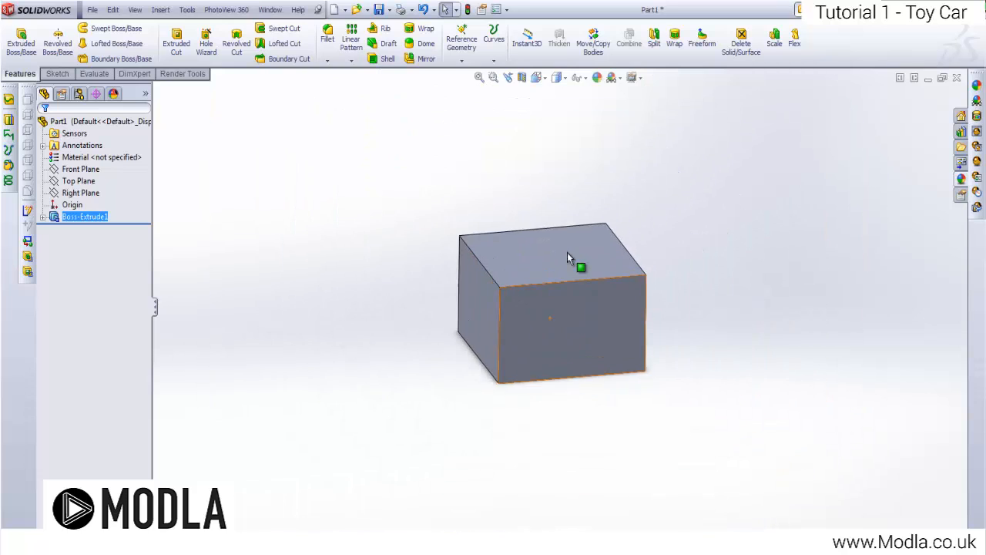
pyautogui.scroll(-5, 548, 362)
pyautogui.scroll(4, 547, 377)
pyautogui.scroll(-4, 547, 377)
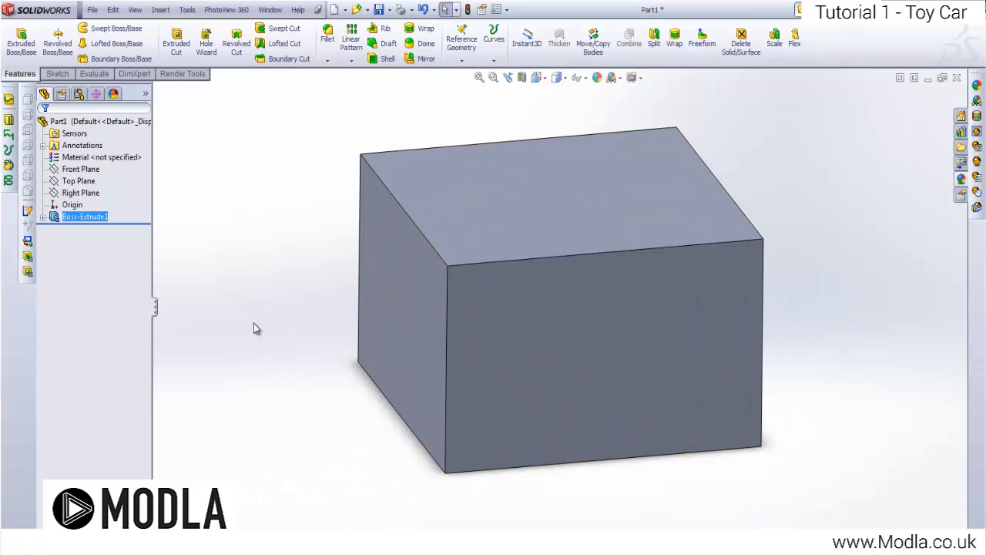
pyautogui.keyDown('ctrl'); pyautogui.moveTo(331, 318); pyautogui.dragTo(329, 339, button='middle'); pyautogui.keyUp('ctrl')
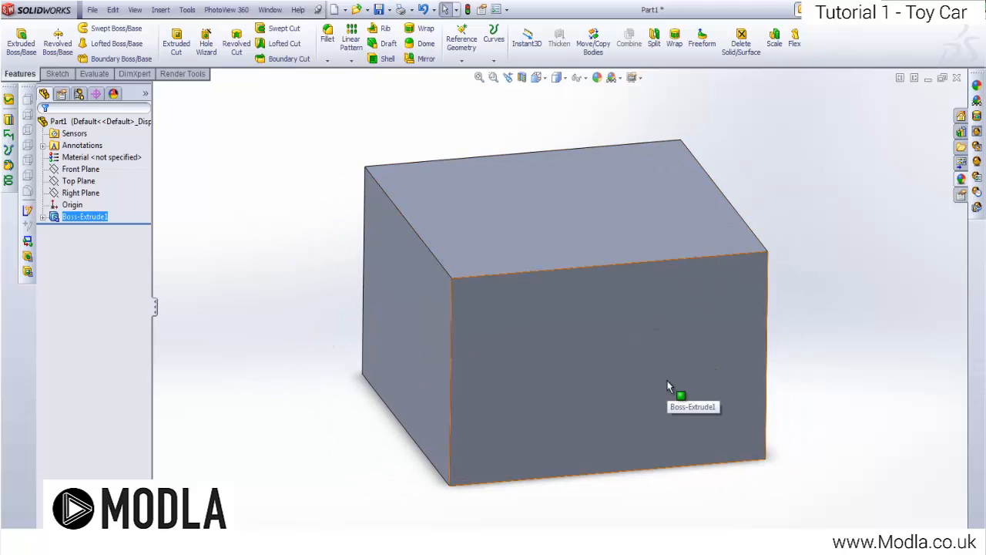
# Step: Rotate the block in fixed increments to examine its sides, top and underside
pyautogui.press('Down')
pyautogui.press('Down')
pyautogui.press('Down')
pyautogui.press('Left')
pyautogui.press('Left')
pyautogui.press('Left')
pyautogui.press('Up')
pyautogui.press('Up')
pyautogui.press('Up')
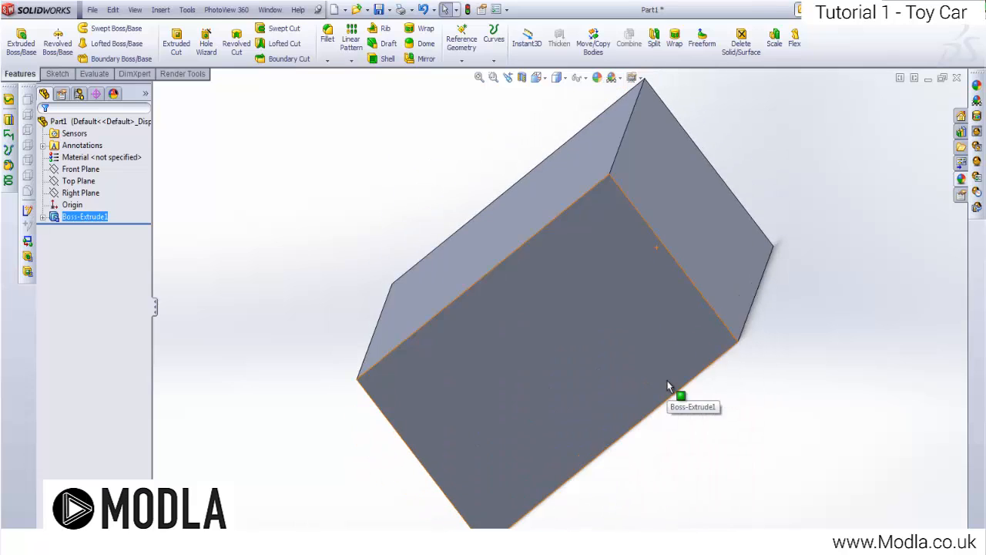
pyautogui.press('Right')
pyautogui.press('Right')
pyautogui.press('Right')
pyautogui.press('Right')
pyautogui.press('Right')
pyautogui.press('Up')
pyautogui.press('Up')
pyautogui.press('Right')
pyautogui.press('Right')
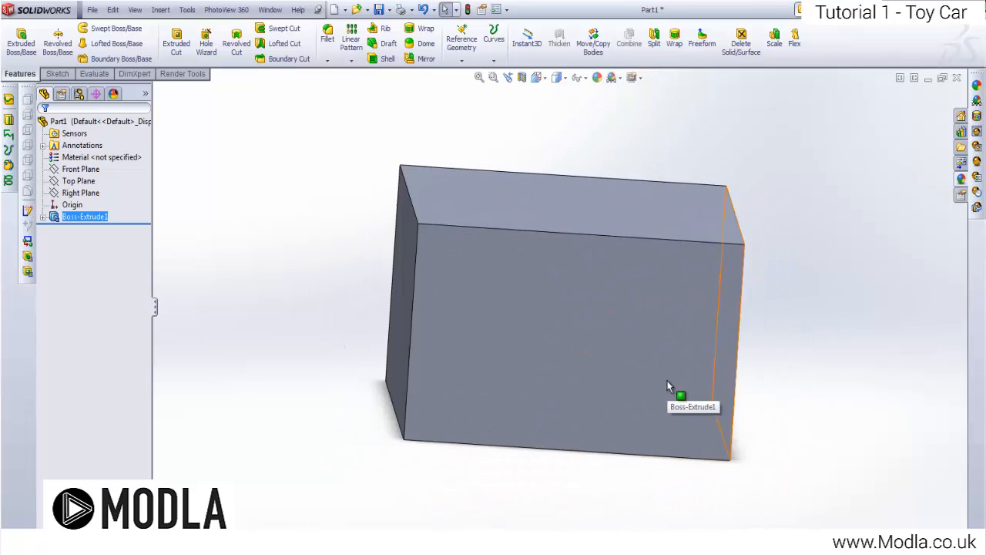
pyautogui.press('Down')
pyautogui.press('Down')
pyautogui.press('Left')
pyautogui.press('Left')
pyautogui.press('Up')
pyautogui.press('Up')
pyautogui.press('Up')
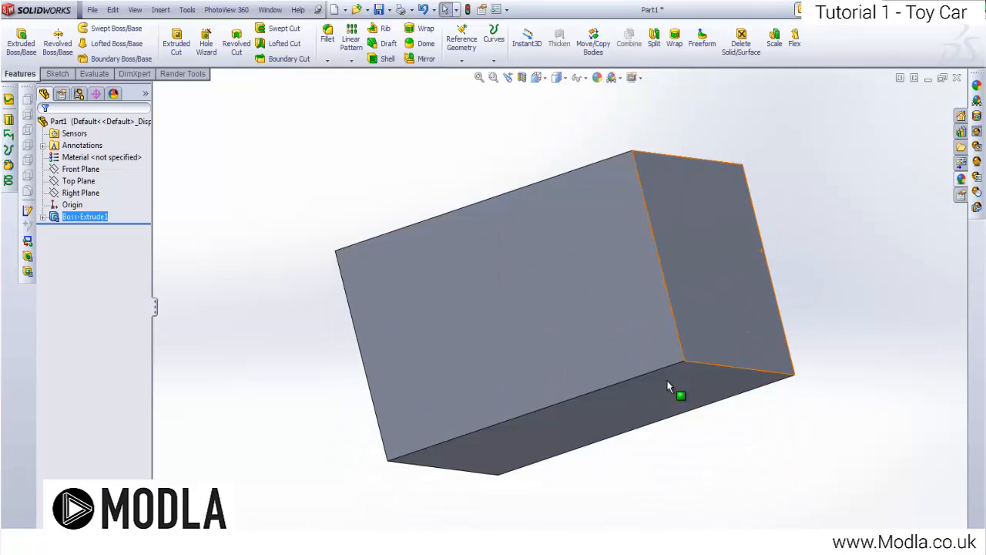
pyautogui.press('Right')
pyautogui.press('Right')
pyautogui.press('Right')
pyautogui.press('Right')
pyautogui.press('Right')
pyautogui.press('Down')
pyautogui.press('Down')
pyautogui.press('Right')
pyautogui.press('Right')
pyautogui.press('Up')
pyautogui.press('Up')
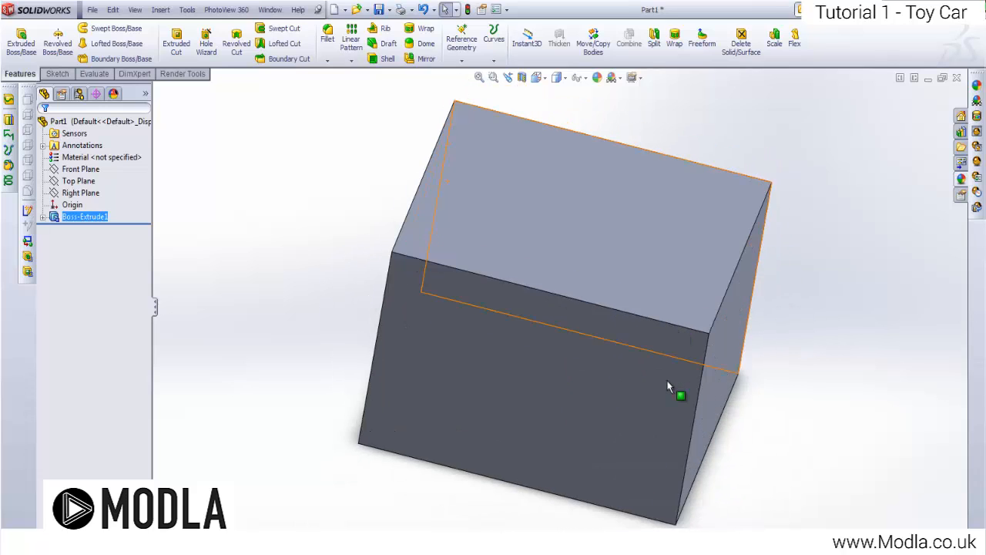
pyautogui.press('Left')
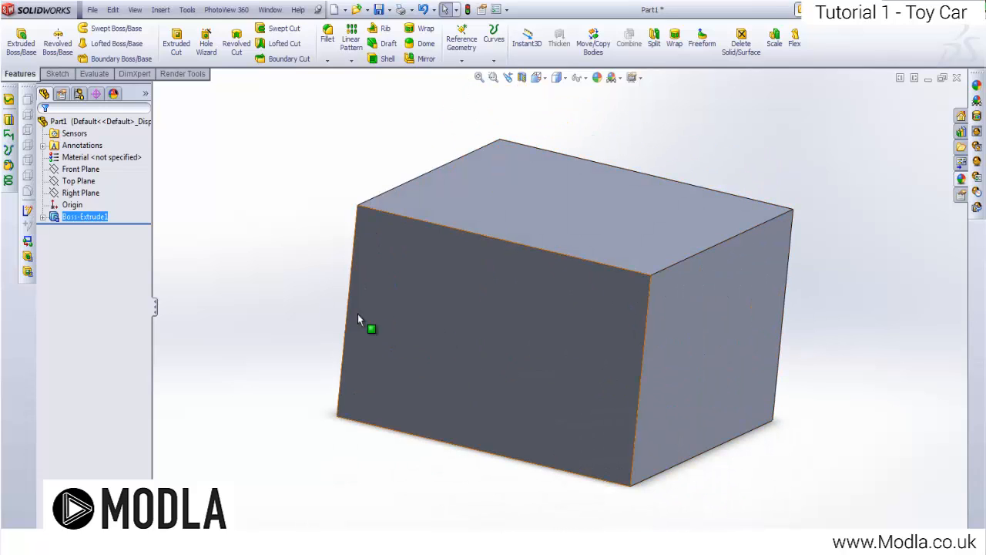
# Step: Clear the selection and return the block to the isometric view
pyautogui.click(250, 266)
pyautogui.moveTo(250, 362); pyautogui.dragTo(151, 272, button='middle')
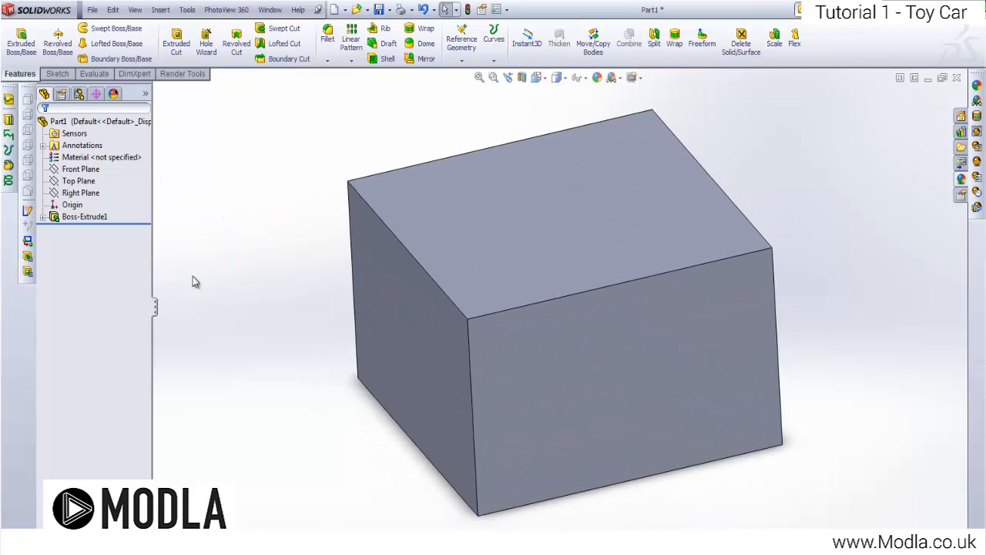
pyautogui.scroll(4, 566, 273)
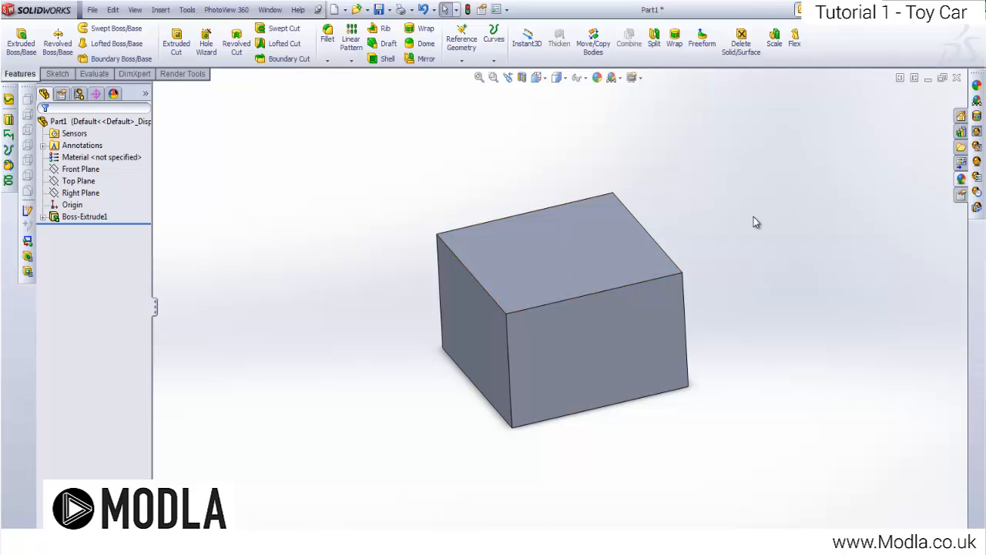
pyautogui.press('space')
pyautogui.click(690, 248)
pyautogui.moveTo(478, 275); pyautogui.dragTo(484, 319, button='middle')
pyautogui.click(535, 258)
pyautogui.click(815, 201)
pyautogui.scroll(-3, 621, 205)
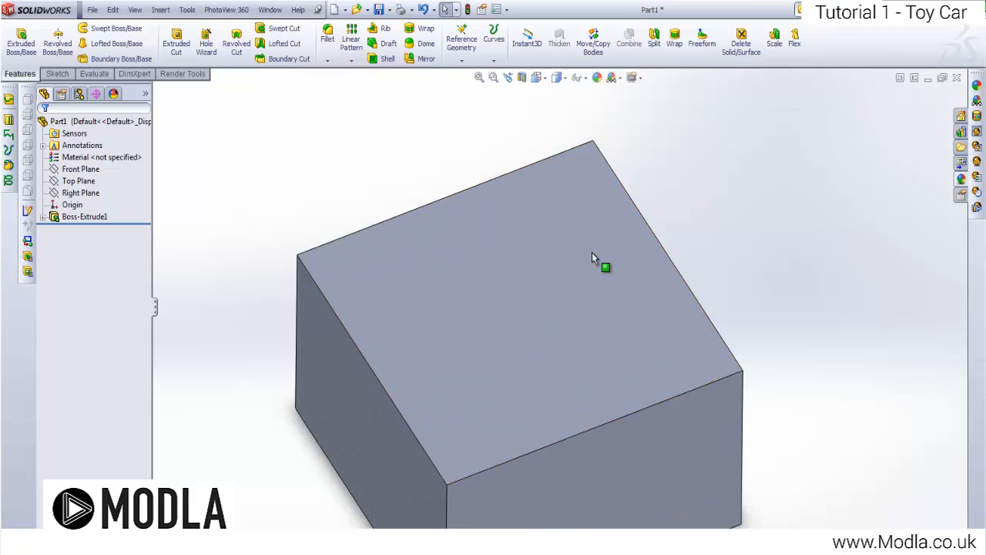
pyautogui.moveTo(547, 309); pyautogui.dragTo(546, 276, button='middle')
pyautogui.press('space')
pyautogui.doubleClick(561, 410)
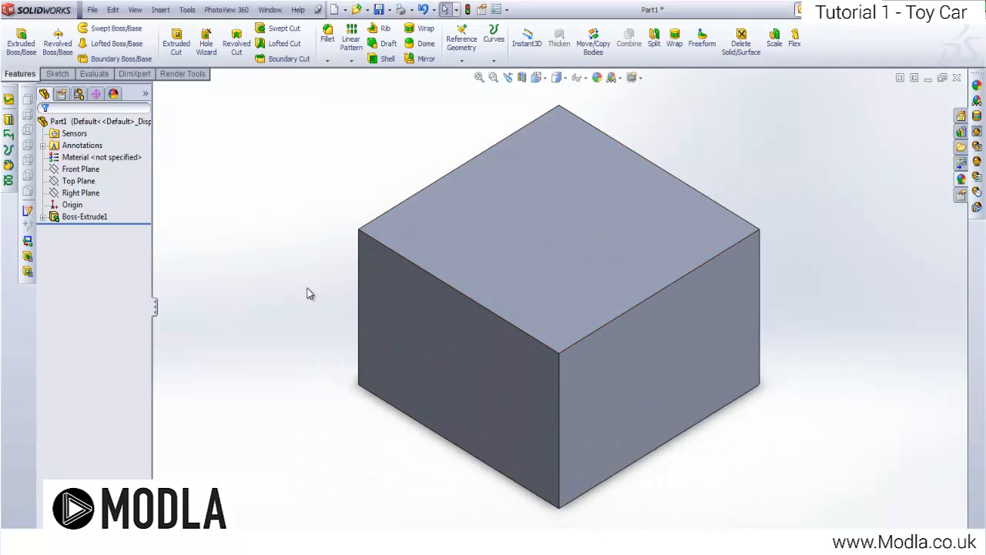
# Step: Try selecting the block's top and side faces one after another, and clear the selection
pyautogui.click(590, 231)
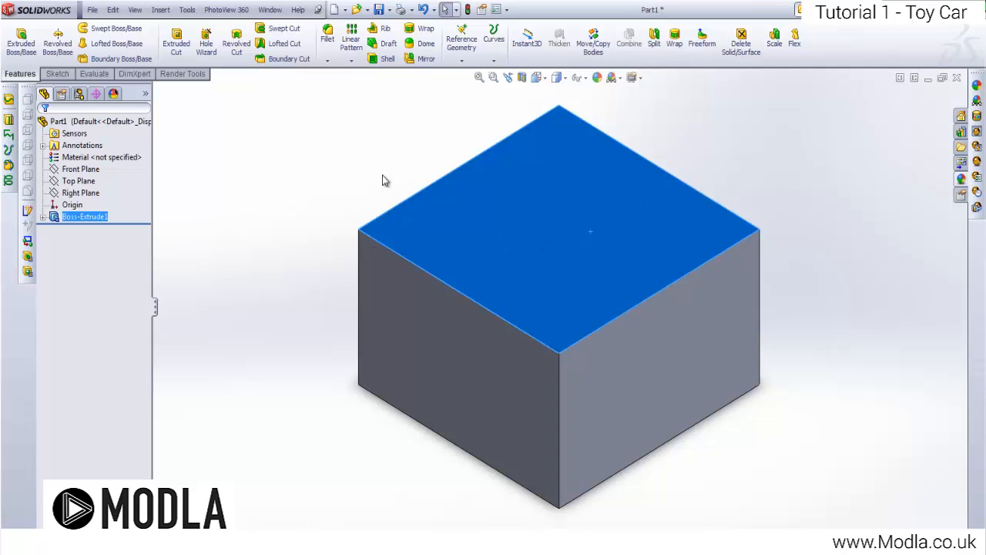
pyautogui.click(279, 303)
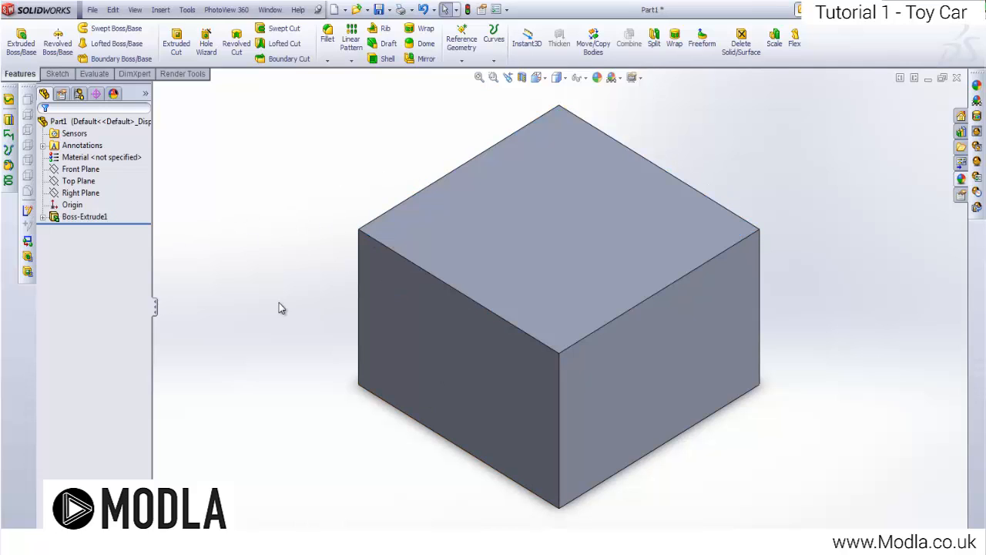
pyautogui.click(532, 320)
pyautogui.click(628, 335)
pyautogui.click(627, 200)
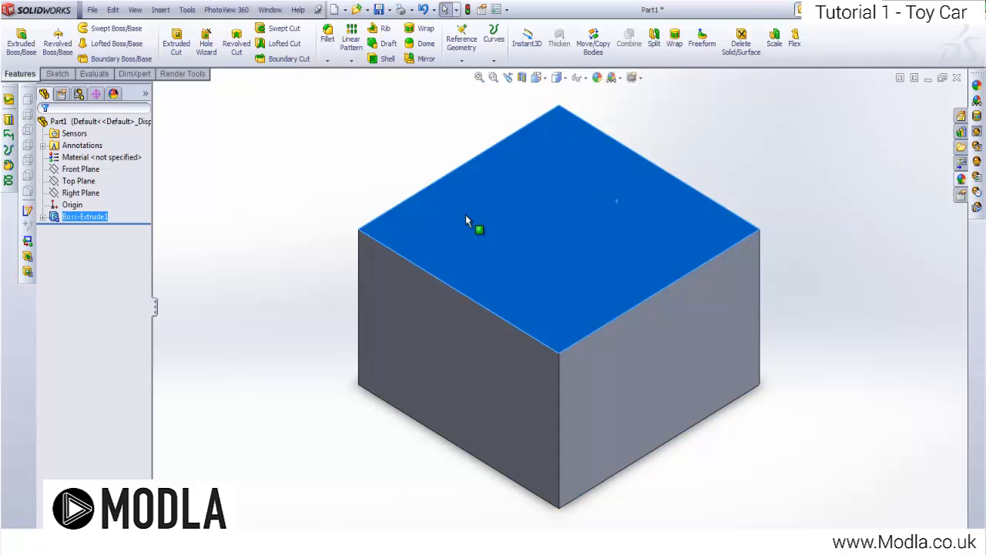
pyautogui.click(368, 325)
pyautogui.click(634, 379)
pyautogui.click(511, 269)
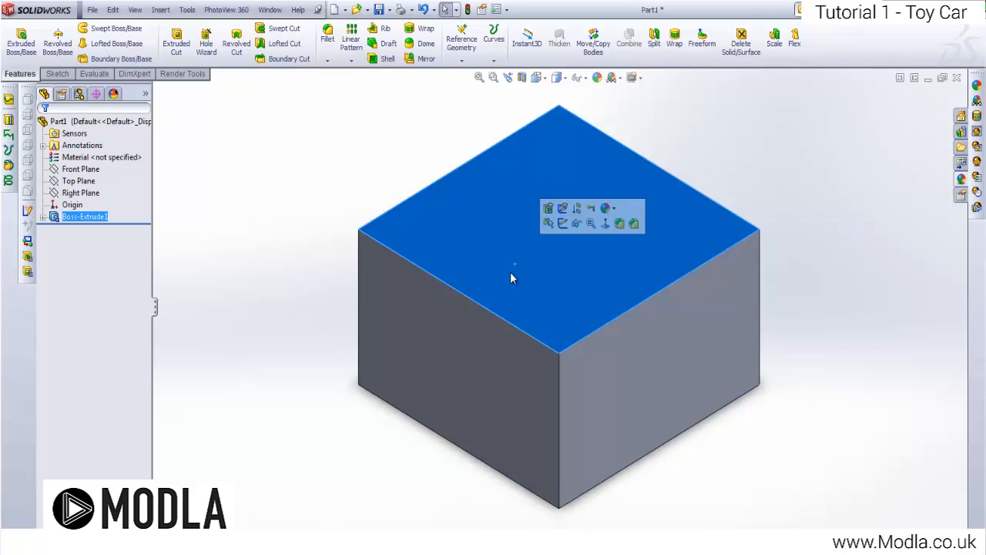
pyautogui.click(291, 302)
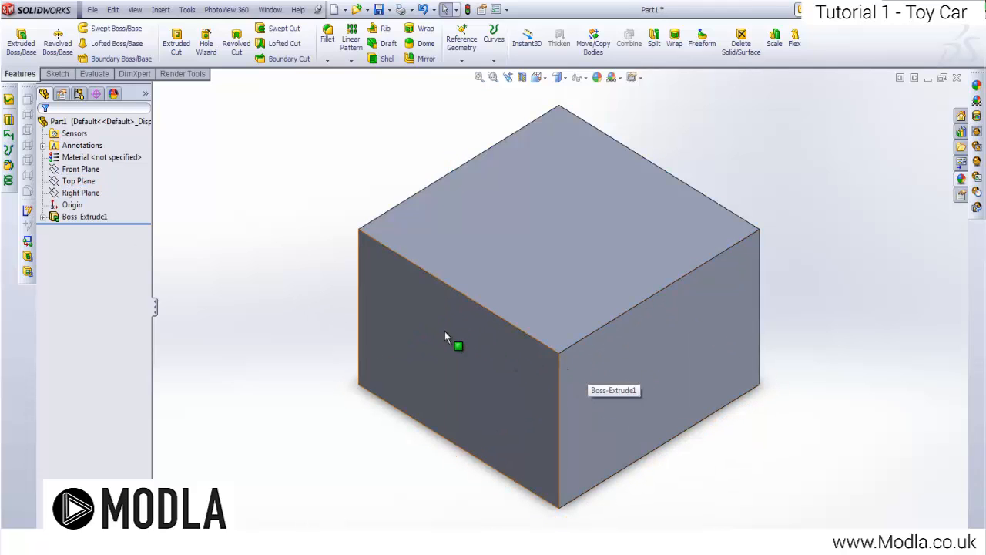
# Step: Start a new sketch on the block's top face and view it straight on
pyautogui.click(557, 225)
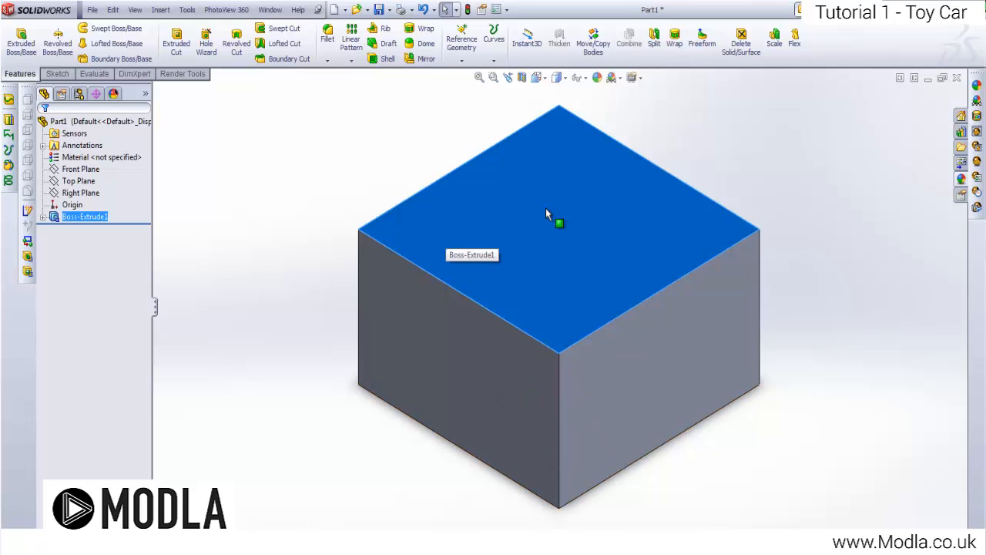
pyautogui.click(245, 414)
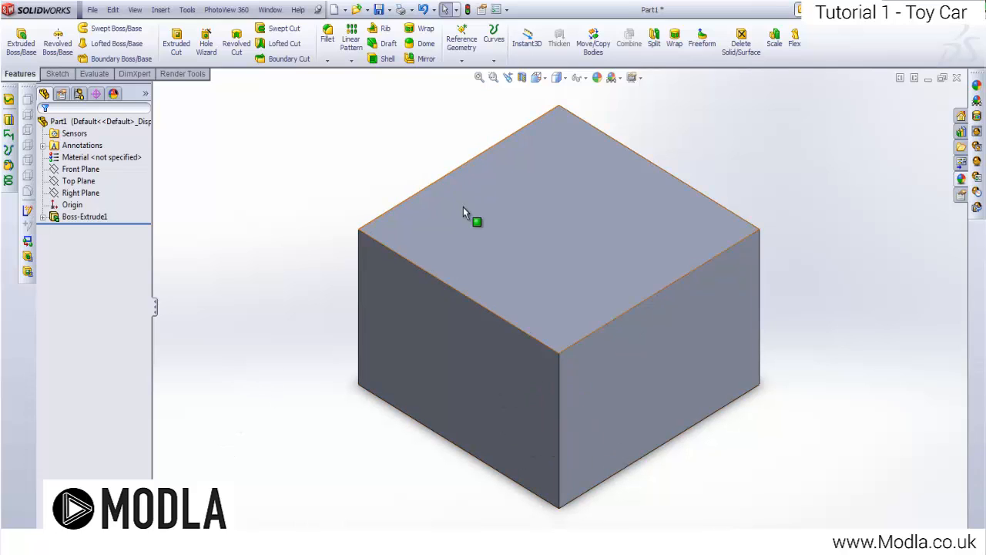
pyautogui.click(474, 231)
pyautogui.rightClick(476, 233)
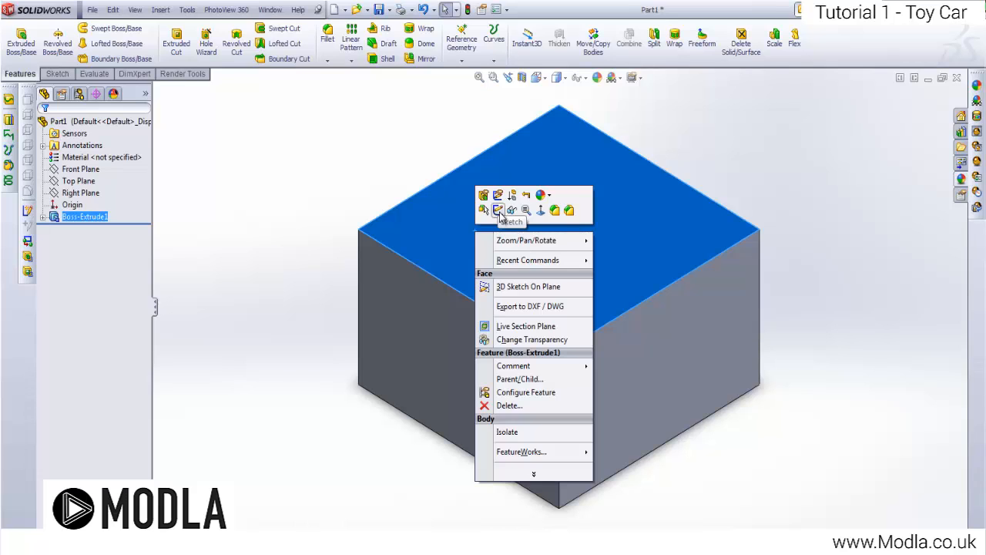
pyautogui.click(498, 211)
pyautogui.press('space')
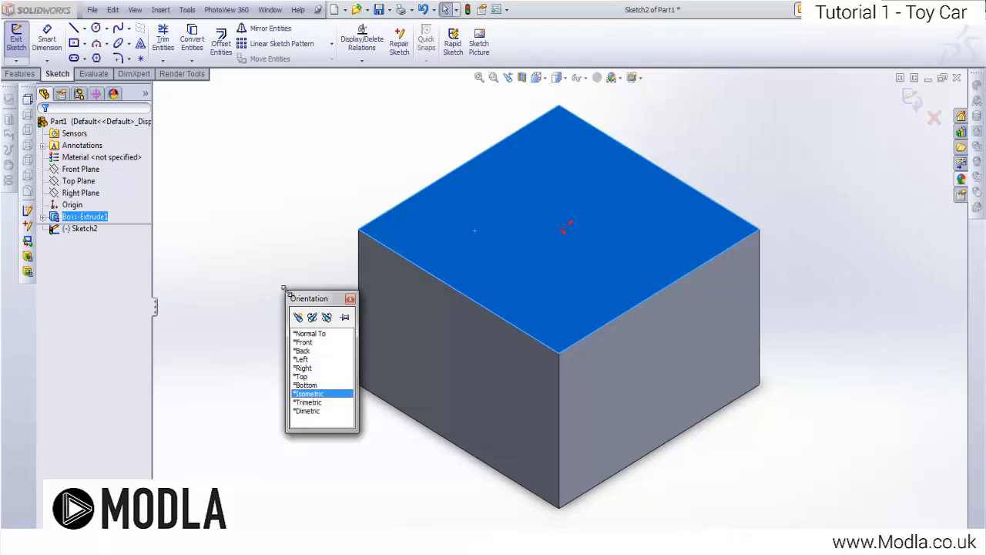
pyautogui.click(326, 335)
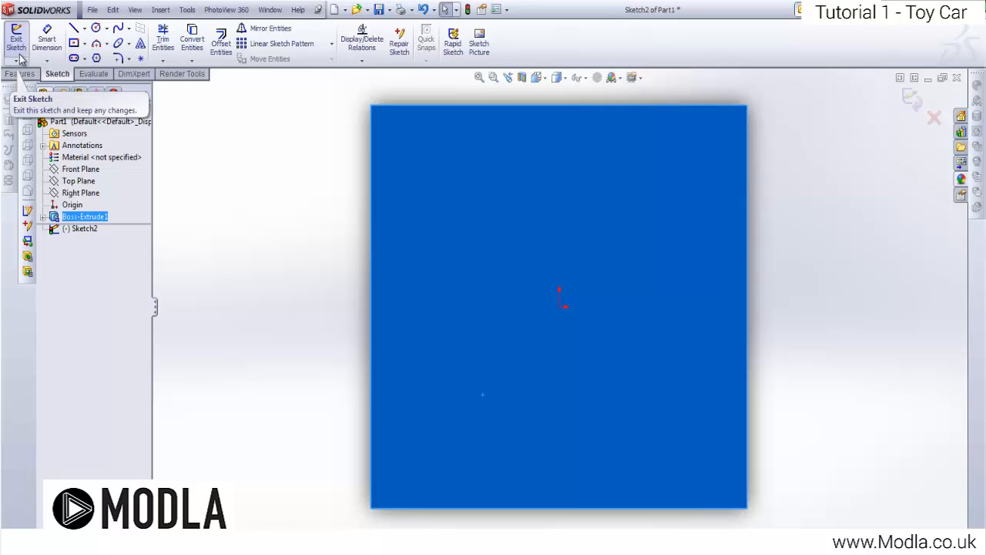
# Step: Sketch a circle in the upper-left quarter of the face and shrink it to a radius of about 1.74 mm
pyautogui.click(95, 29)
pyautogui.click(482, 200)
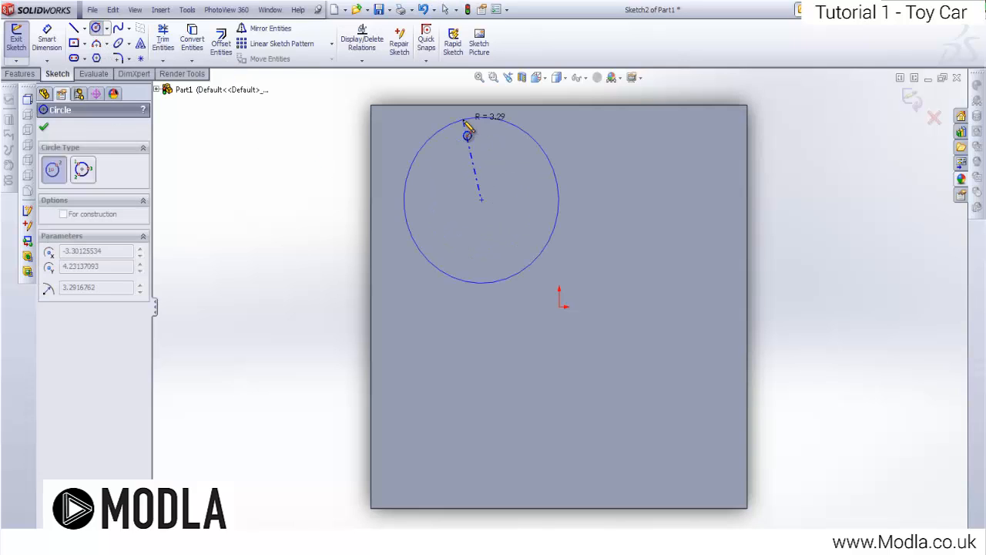
pyautogui.click(462, 124)
pyautogui.press('Escape')
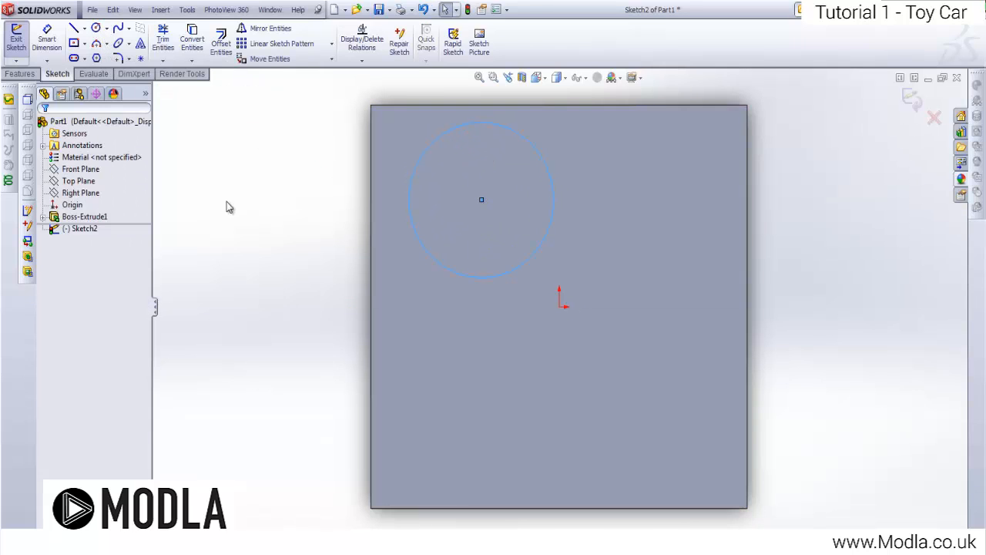
pyautogui.click(247, 207)
pyautogui.scroll(2, 443, 177)
pyautogui.scroll(-3, 569, 185)
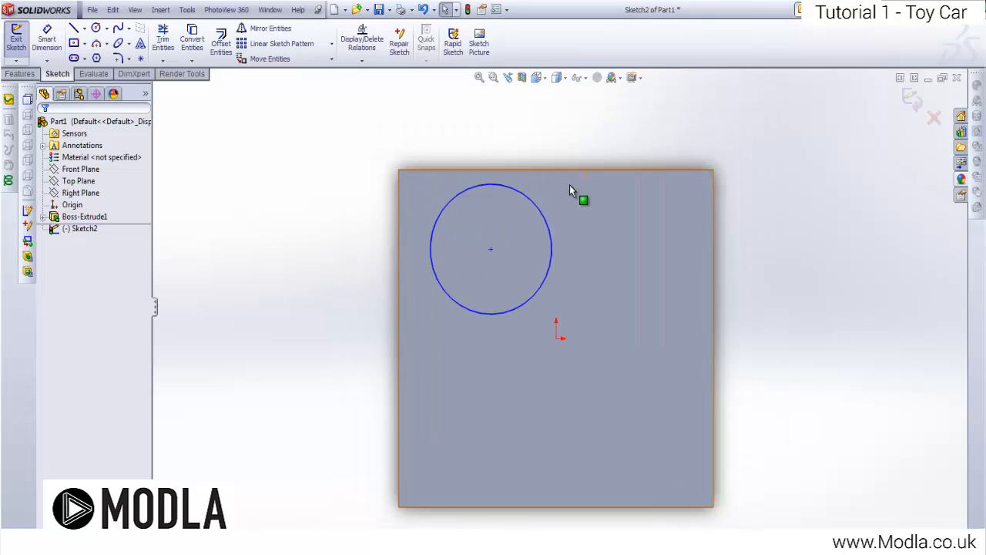
pyautogui.click(474, 269)
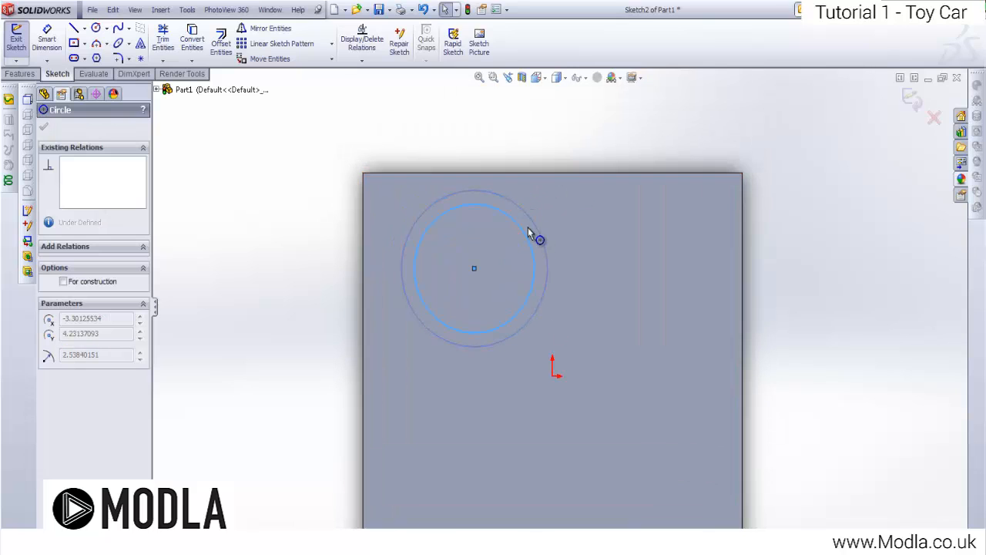
pyautogui.click(499, 235)
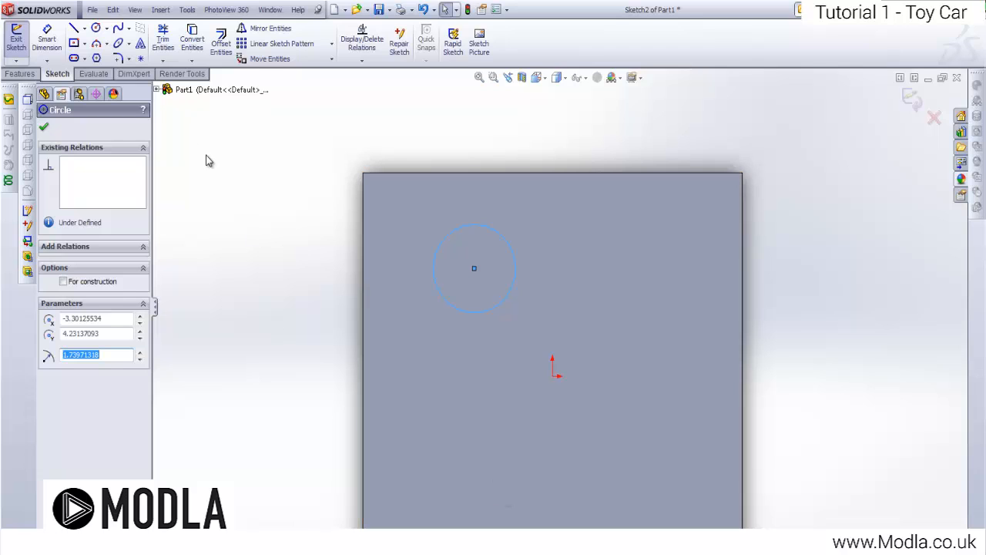
pyautogui.press('Escape')
# Step: Dimension the circle's diameter and set it to 4 mm
pyautogui.click(55, 50)
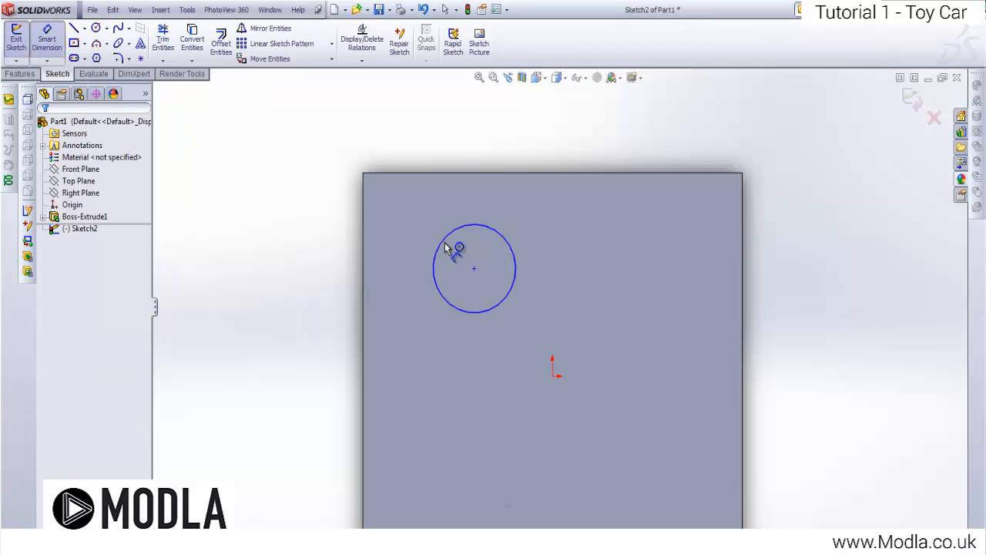
pyautogui.click(449, 246)
pyautogui.click(264, 249)
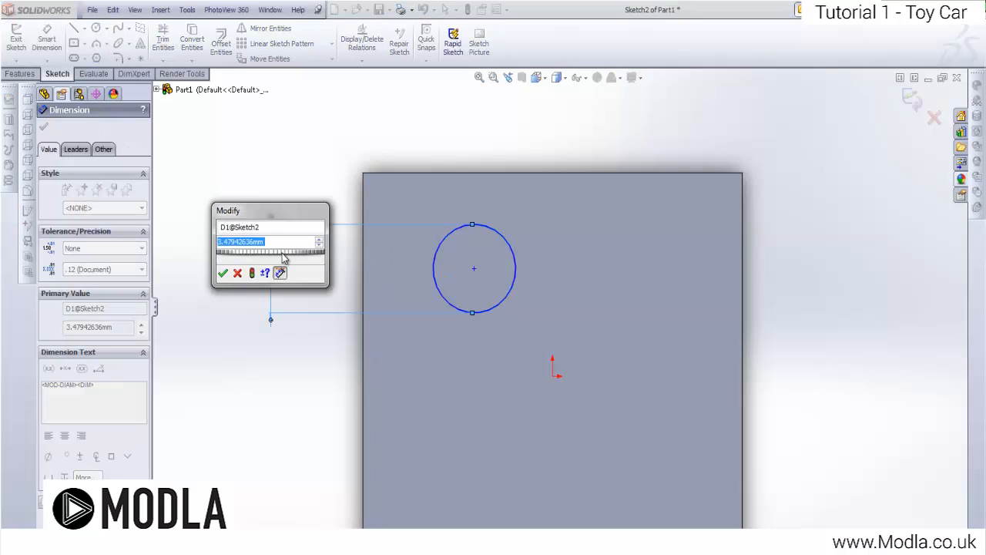
pyautogui.write('4')
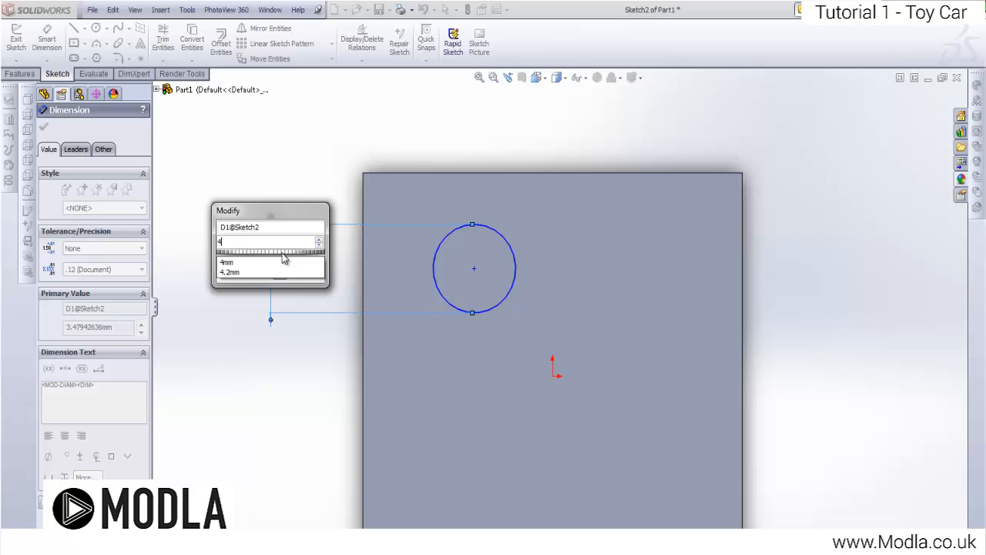
pyautogui.press('Return')
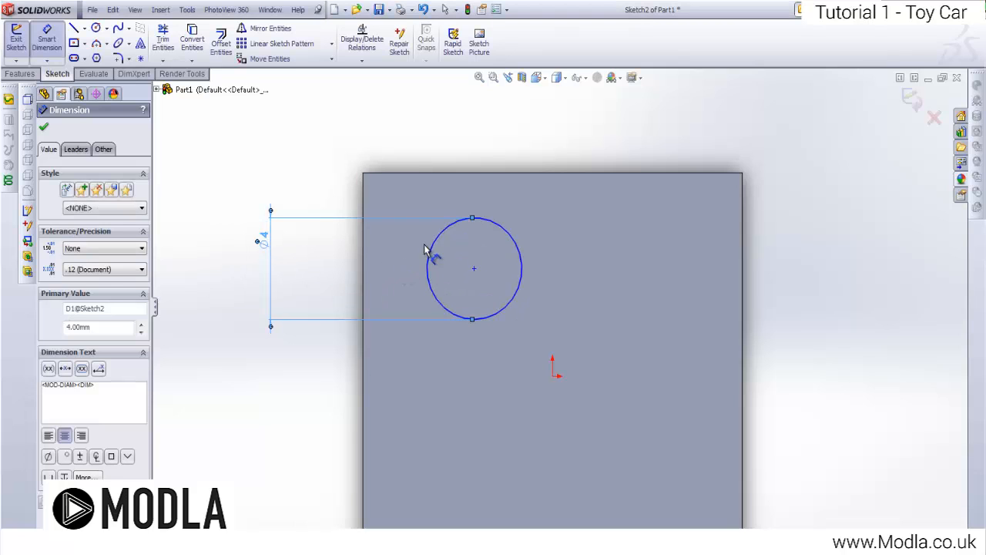
# Step: Dimension the horizontal distance from the block's left edge to the circle and set it to 4 mm
pyautogui.click(431, 252)
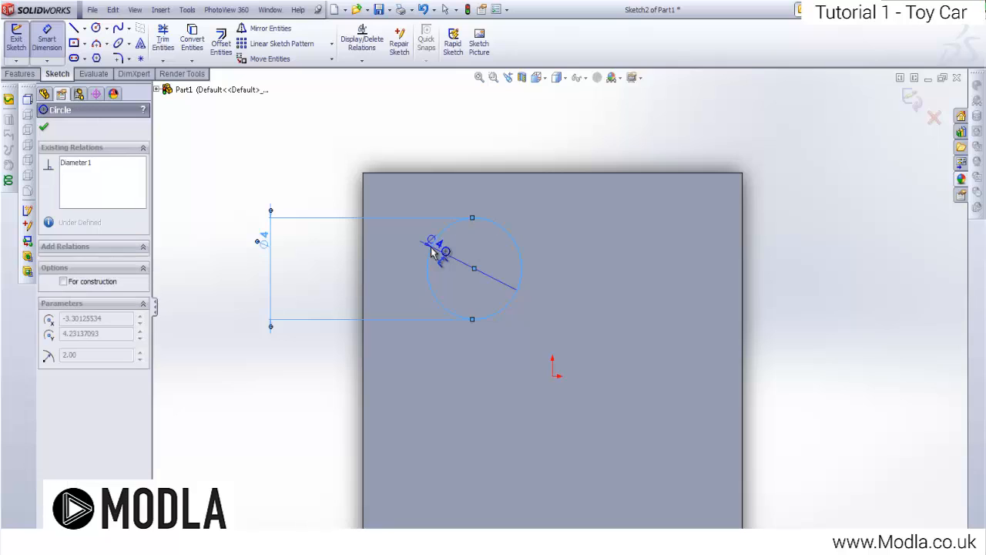
pyautogui.click(362, 254)
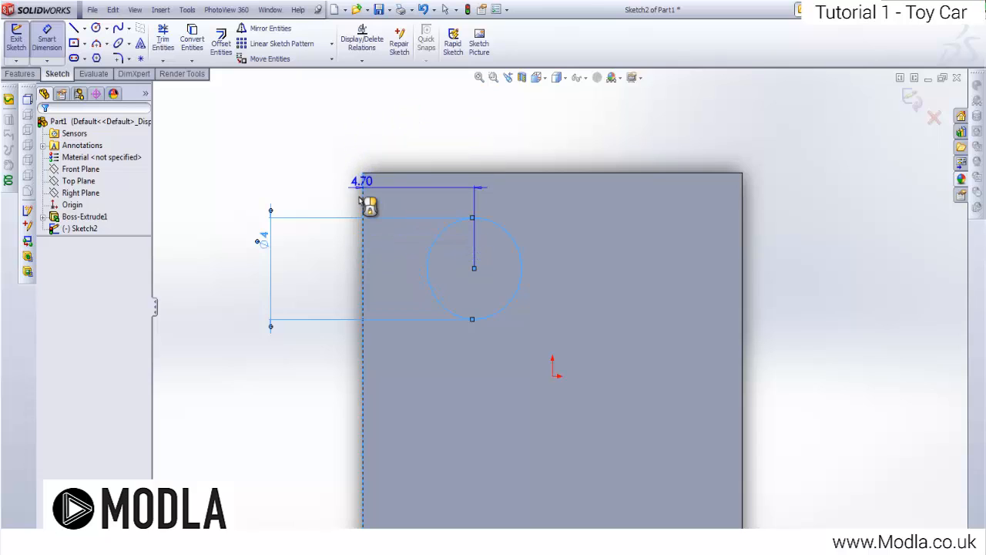
pyautogui.click(383, 122)
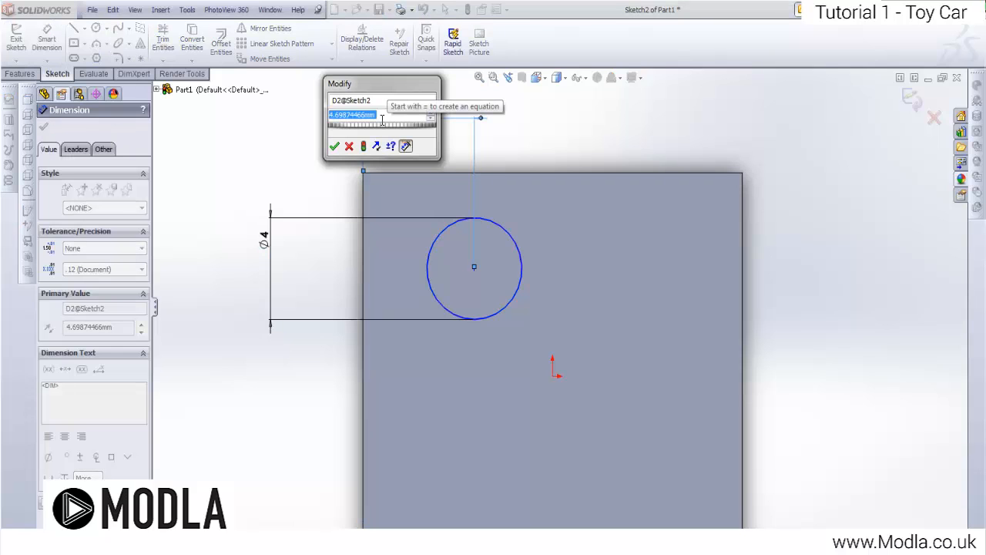
pyautogui.write('4')
pyautogui.press('Return')
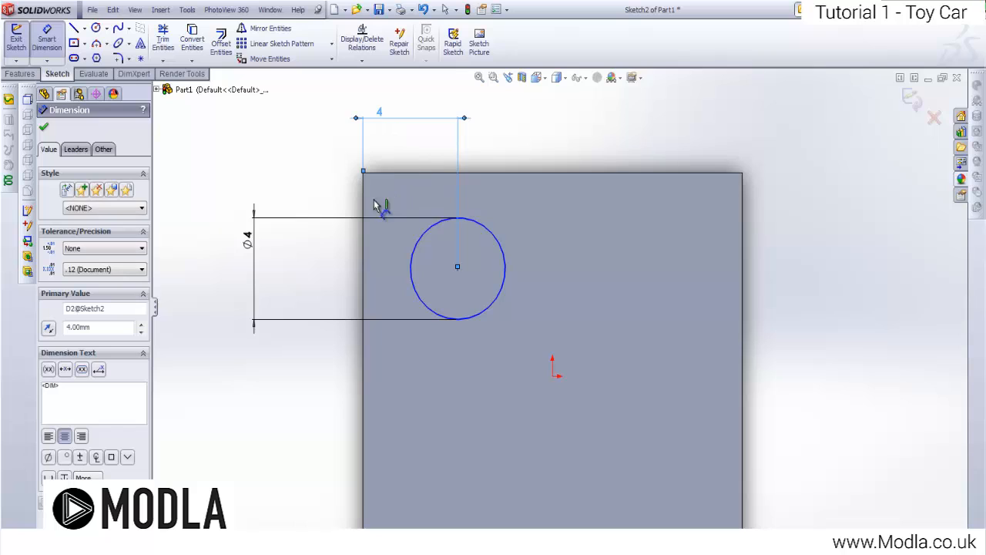
# Step: Dimension the vertical distance from the face's upper edge to the circle and set it to 4 mm
pyautogui.click(493, 234)
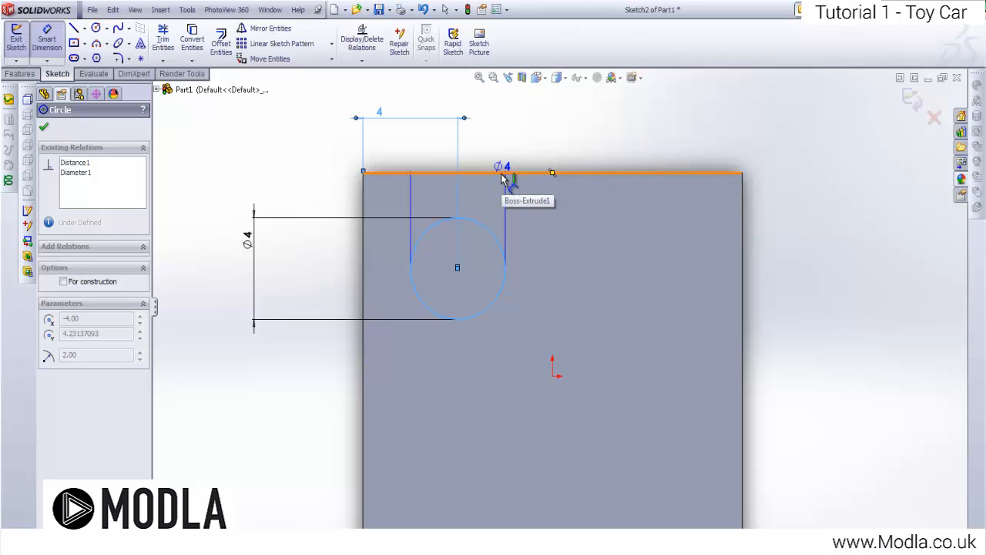
pyautogui.click(496, 173)
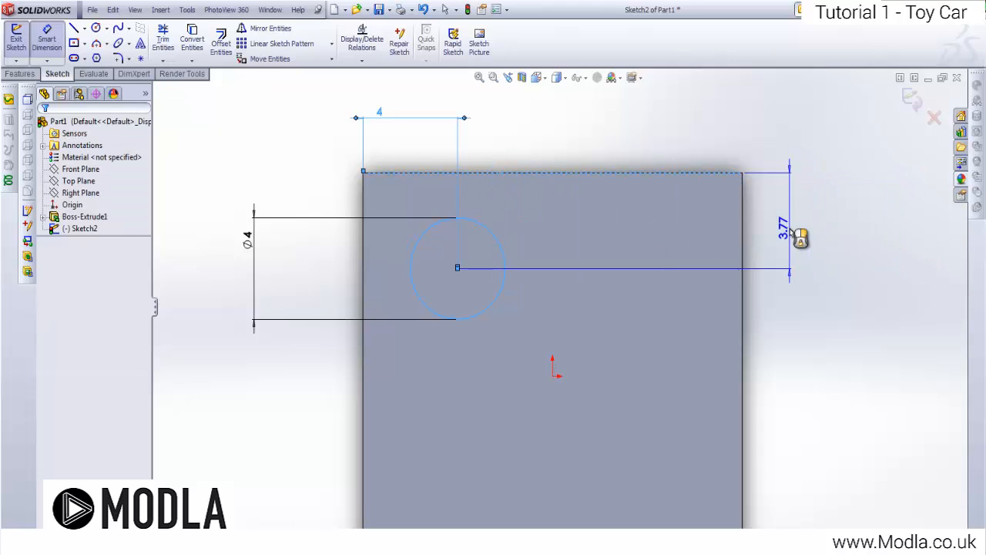
pyautogui.click(794, 235)
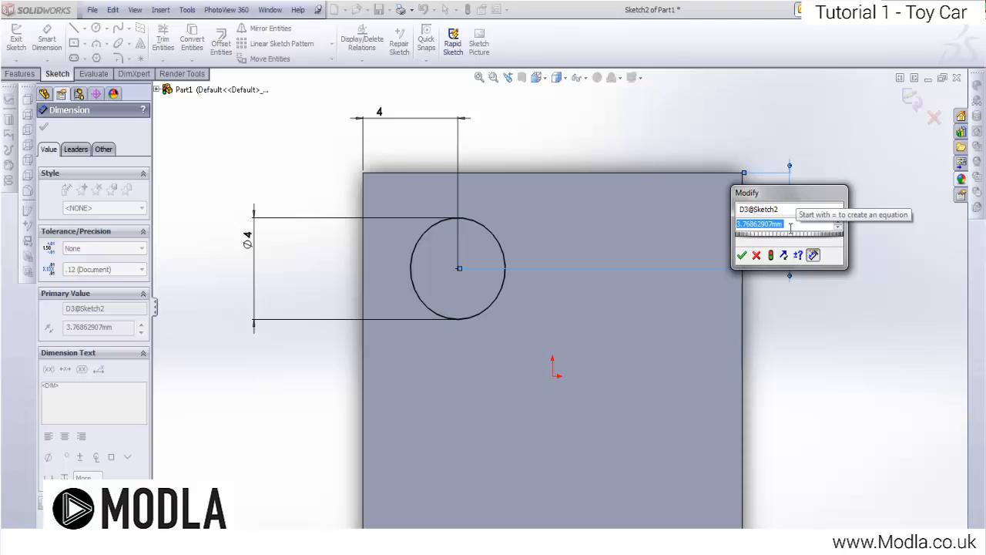
pyautogui.write('4')
pyautogui.press('Return')
pyautogui.press('Escape')
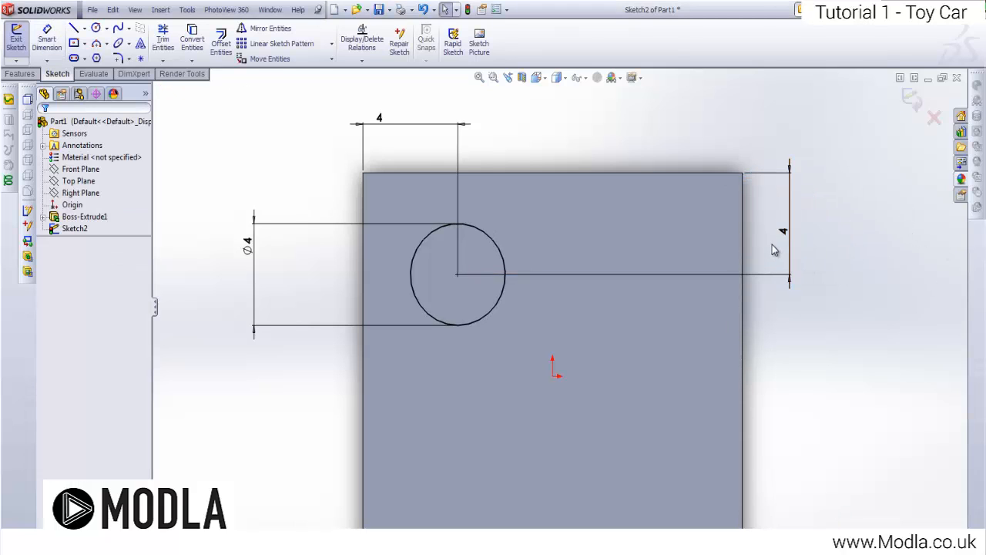
# Step: Tidy the sketch by moving the two position dimensions and the diameter dimension closer to the circle
pyautogui.moveTo(786, 242); pyautogui.dragTo(521, 231)
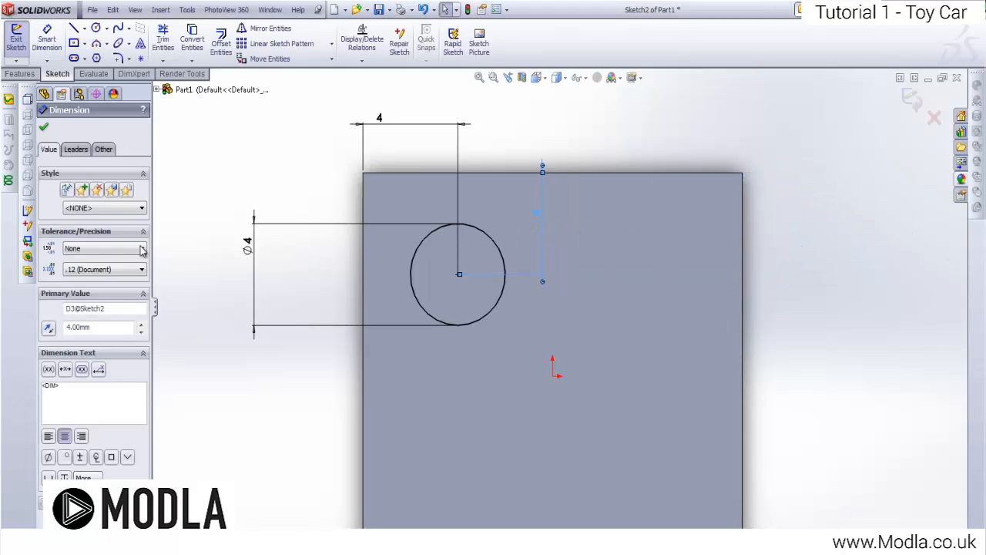
pyautogui.moveTo(385, 126)
pyautogui.mouseDown()
pyautogui.moveTo(429, 132)
pyautogui.moveTo(420, 126)
pyautogui.mouseUp()
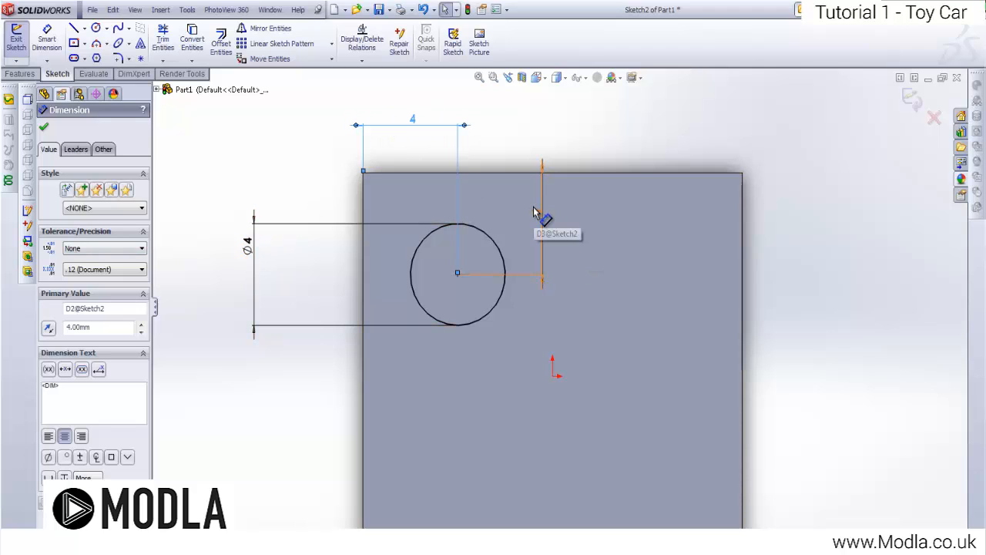
pyautogui.moveTo(540, 215); pyautogui.dragTo(548, 219)
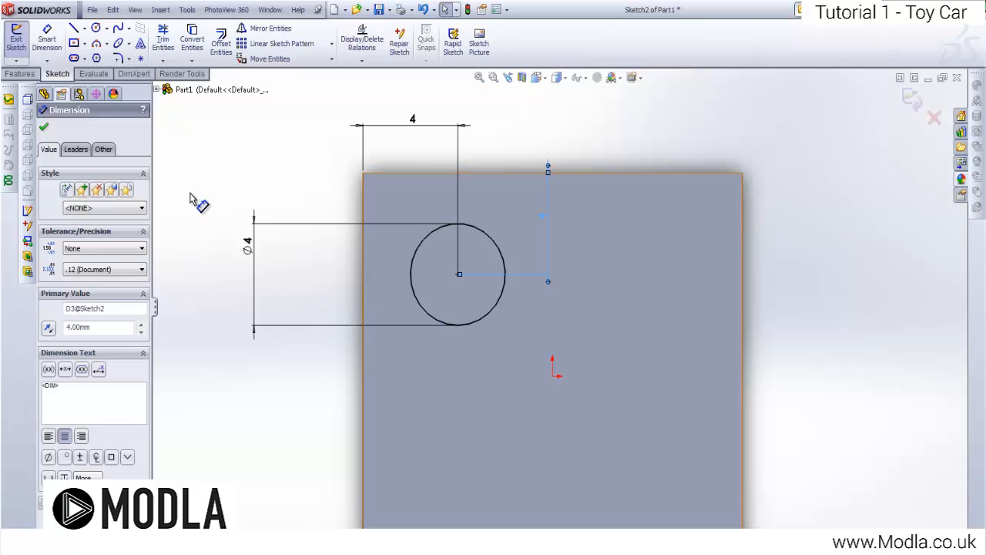
pyautogui.moveTo(249, 255); pyautogui.dragTo(314, 261)
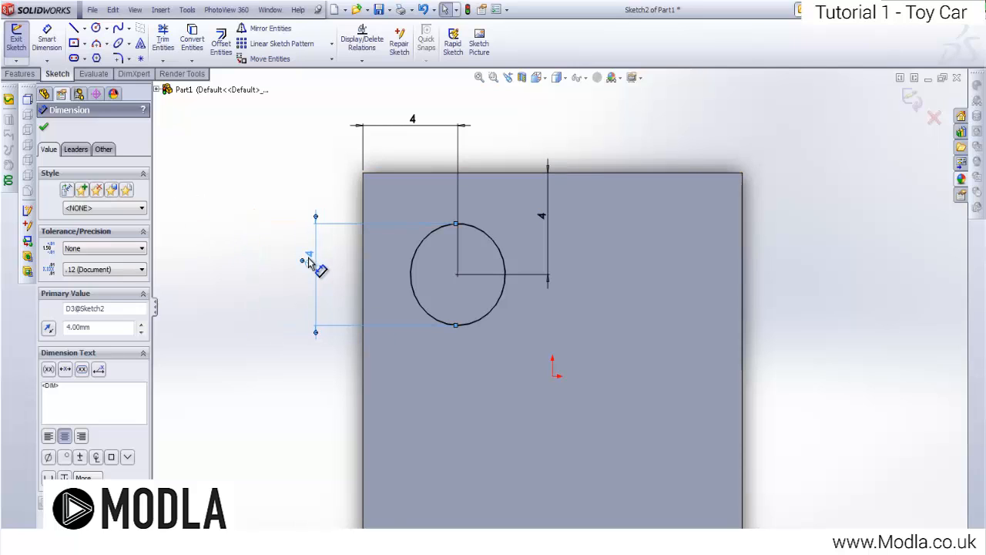
pyautogui.scroll(3, 551, 313)
pyautogui.scroll(-4, 591, 270)
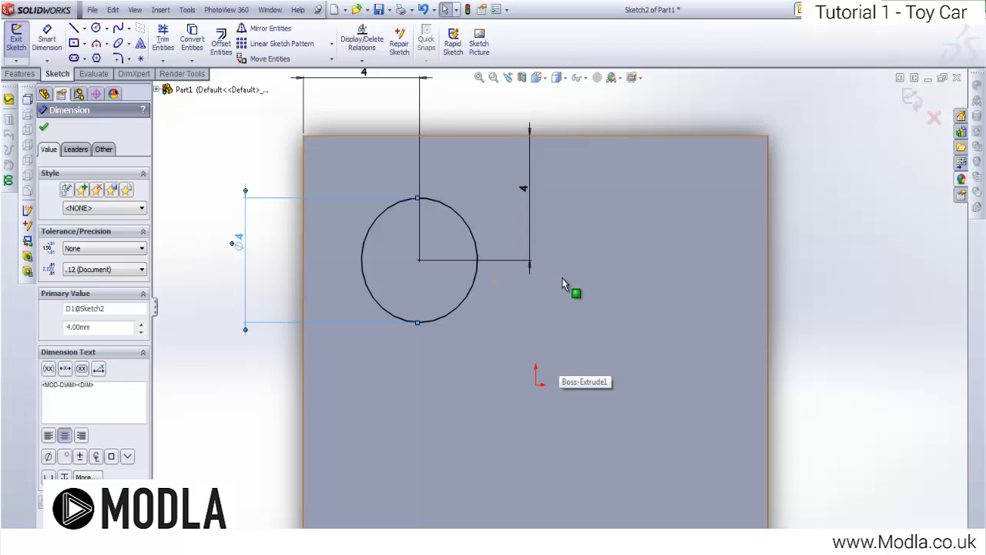
pyautogui.scroll(2, 393, 245)
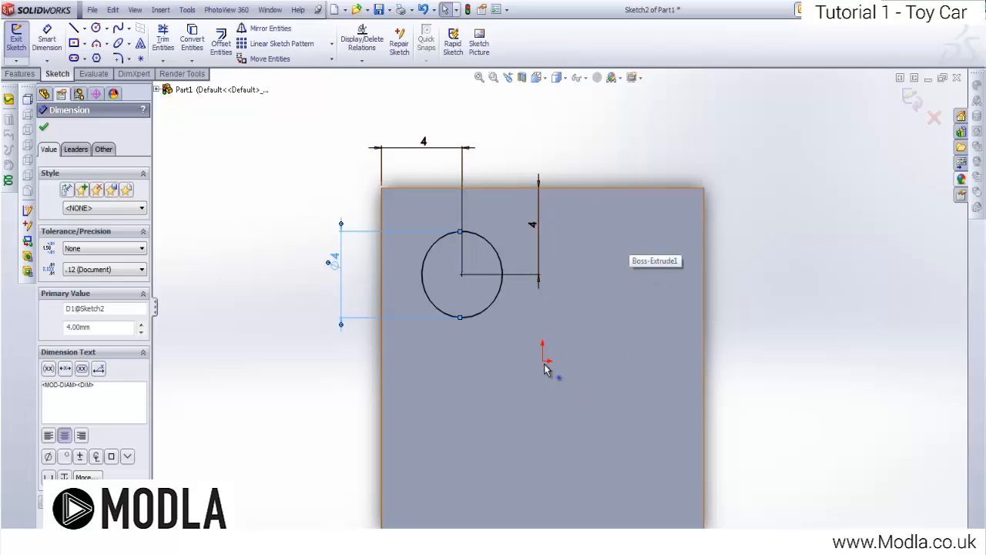
# Step: Draw a vertical 8 mm centerline from the origin to the midpoint of the face's upper edge
pyautogui.click(85, 31)
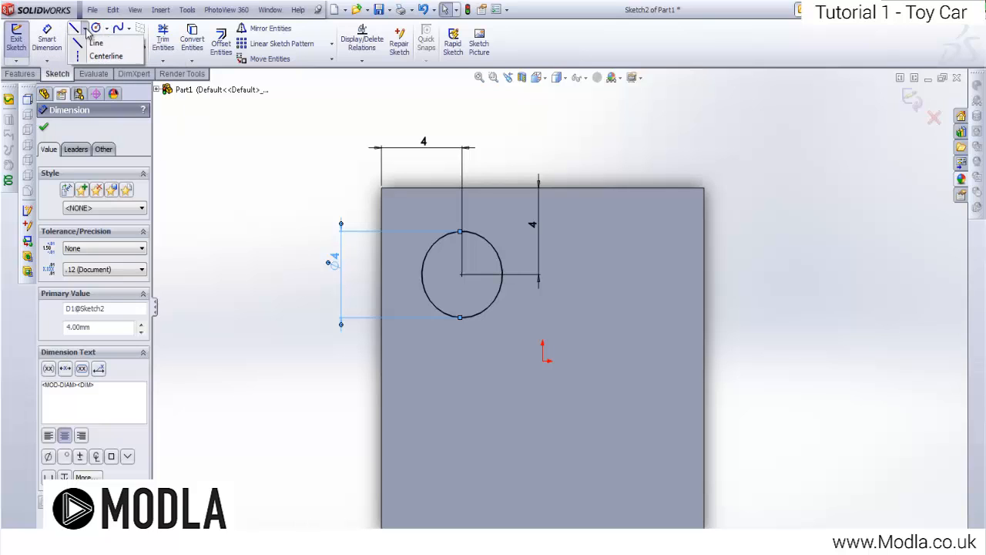
pyautogui.click(106, 56)
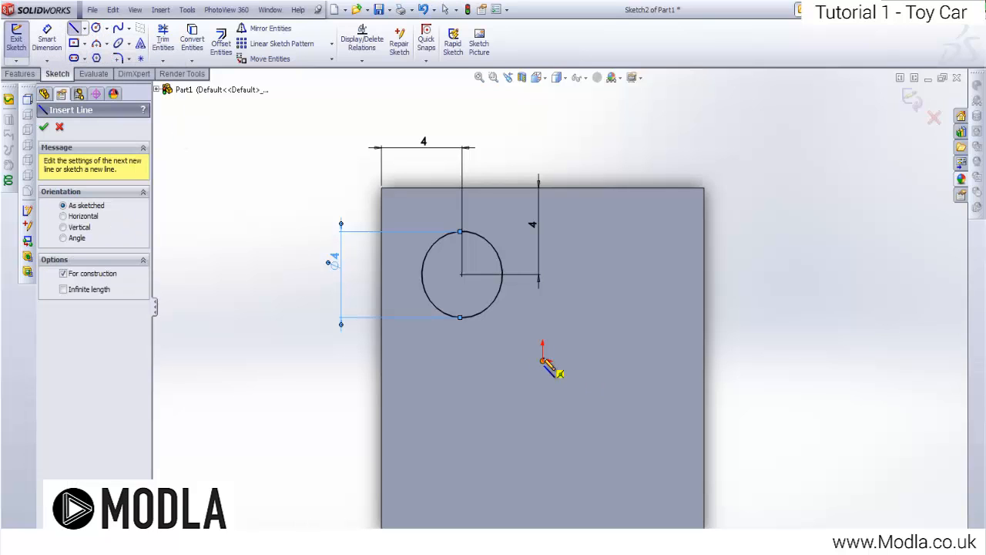
pyautogui.click(544, 361)
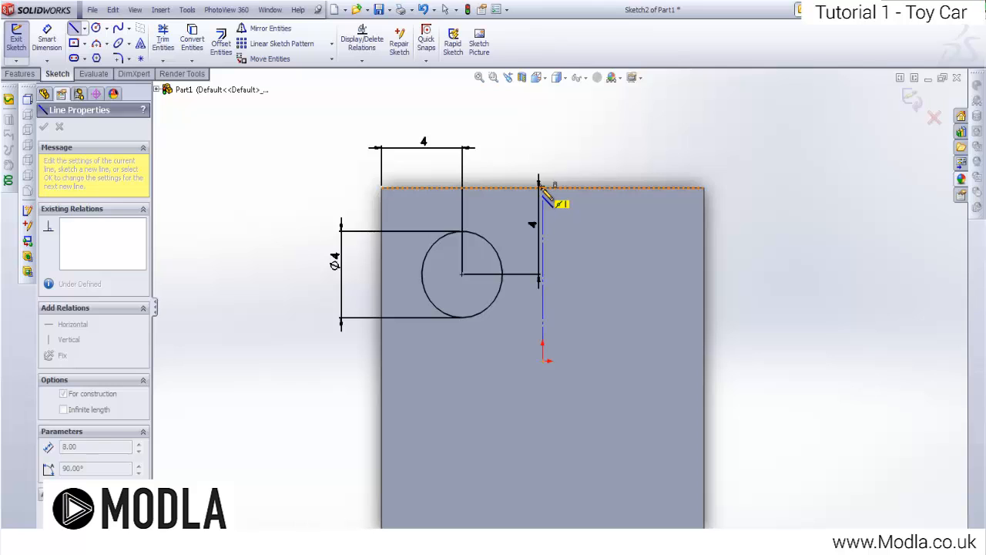
pyautogui.click(542, 188)
pyautogui.press('Escape')
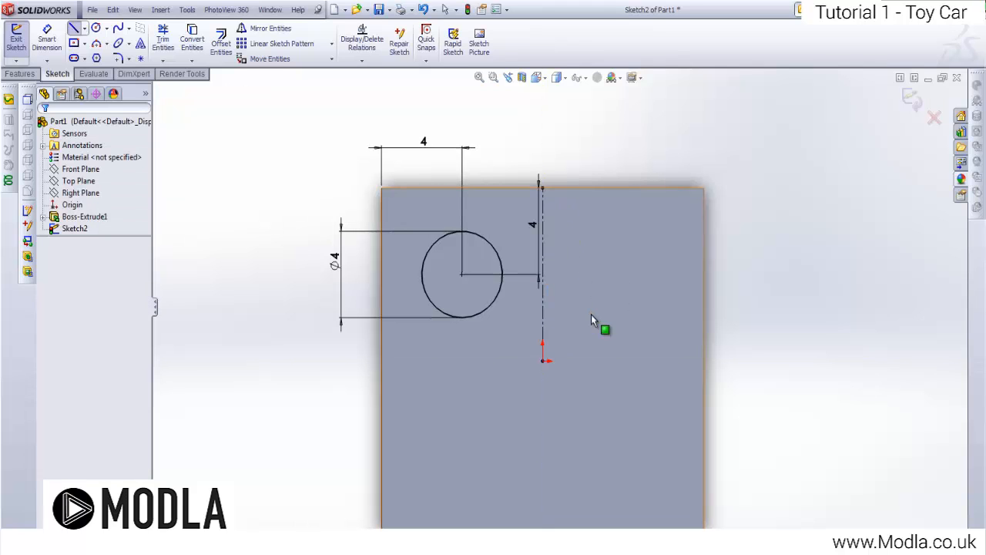
# Step: Draw a horizontal centerline from the origin to the midpoint of the face's right edge
pyautogui.click(83, 28)
pyautogui.click(96, 52)
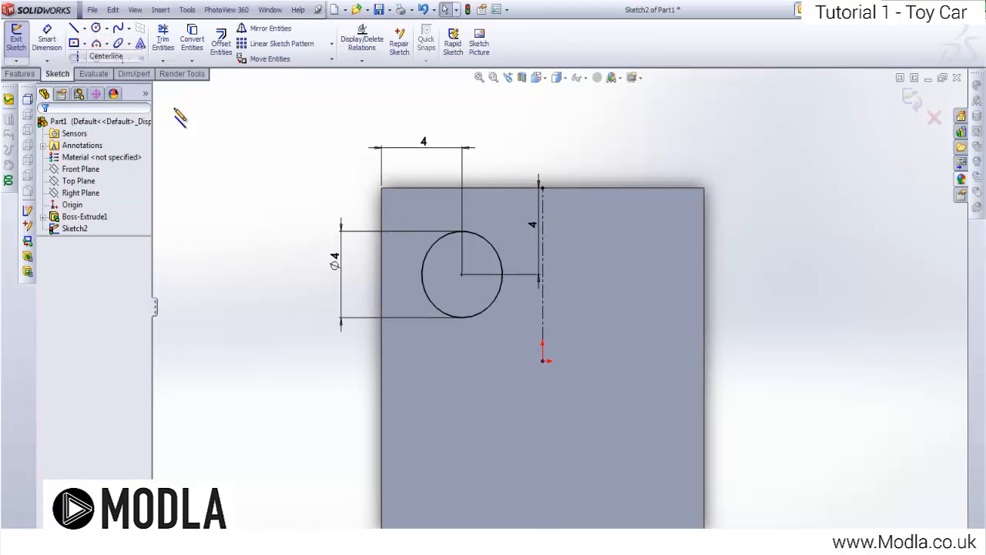
pyautogui.click(542, 359)
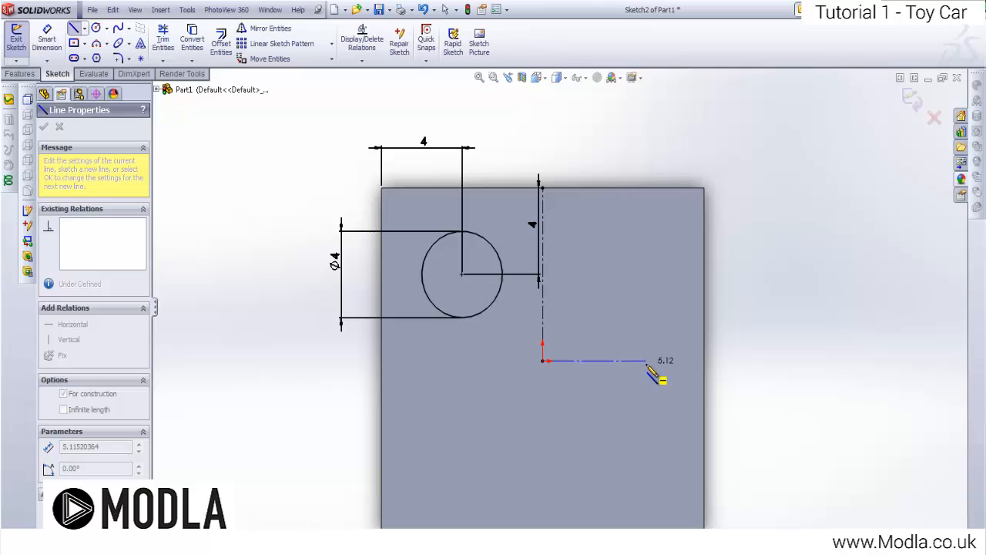
pyautogui.click(704, 362)
pyautogui.press('Escape')
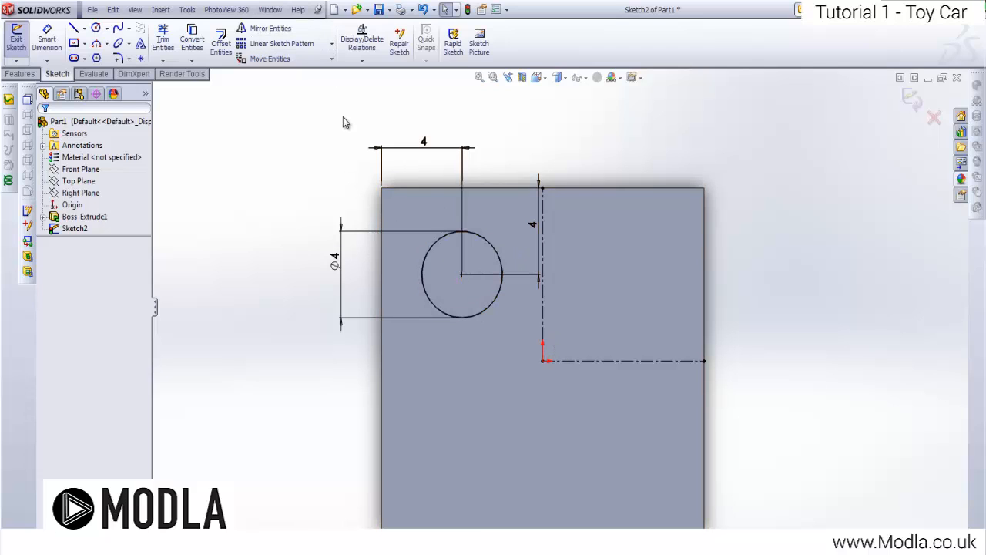
# Step: Mirror the 4 mm circle about the vertical centerline, keeping the original
pyautogui.click(257, 33)
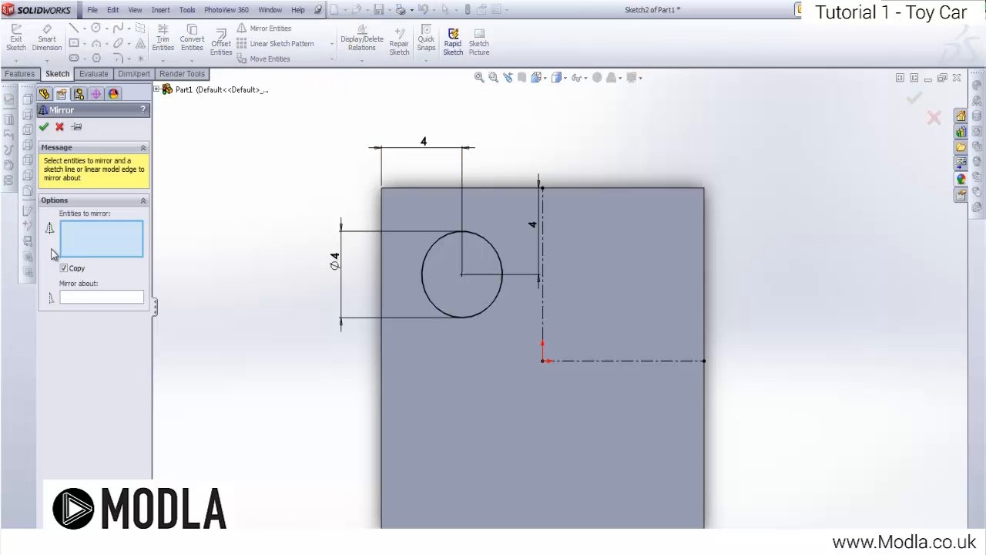
pyautogui.click(501, 258)
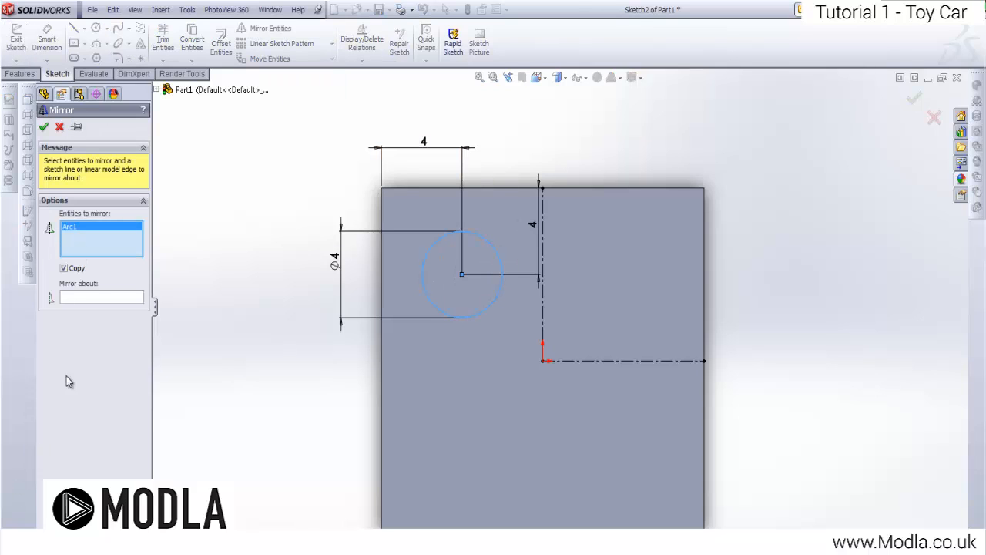
pyautogui.click(75, 299)
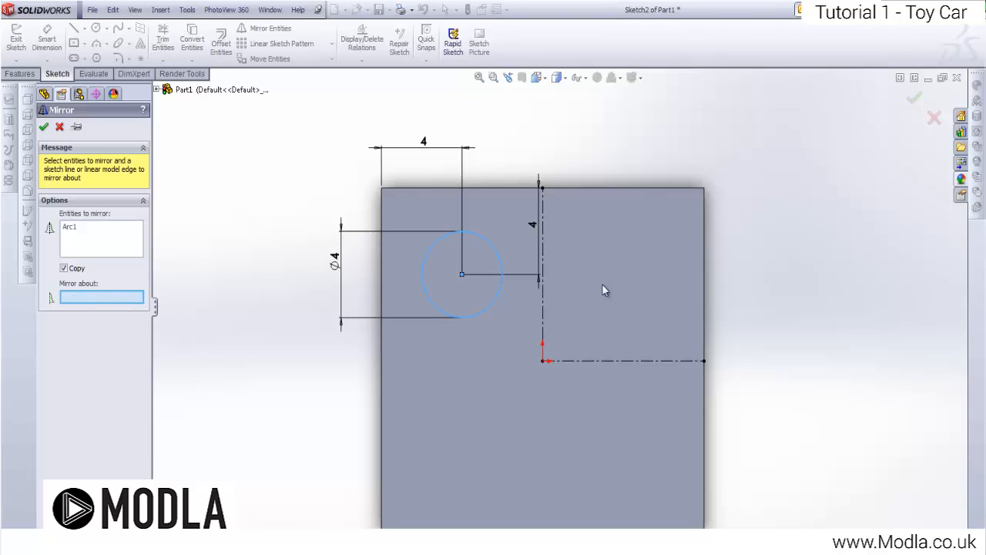
pyautogui.click(544, 287)
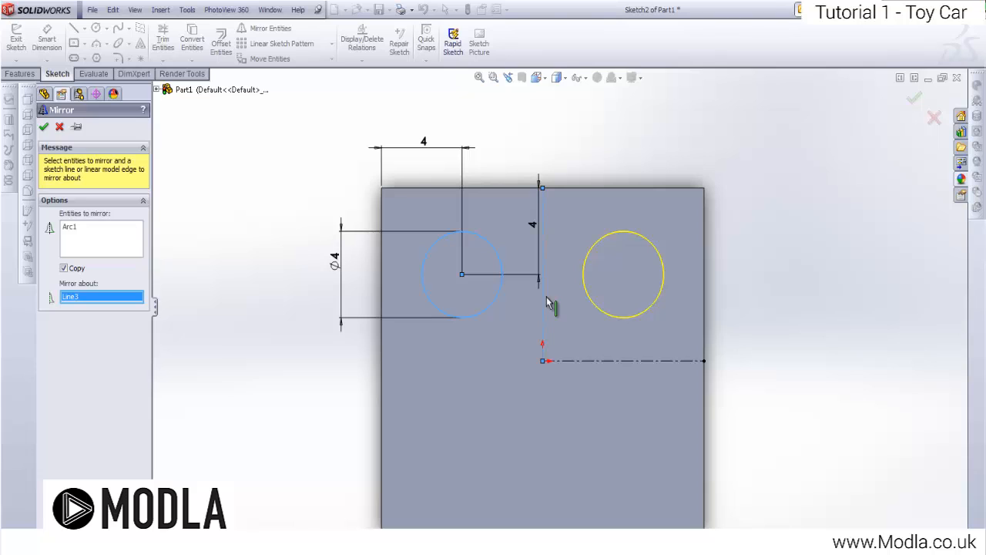
pyautogui.click(43, 126)
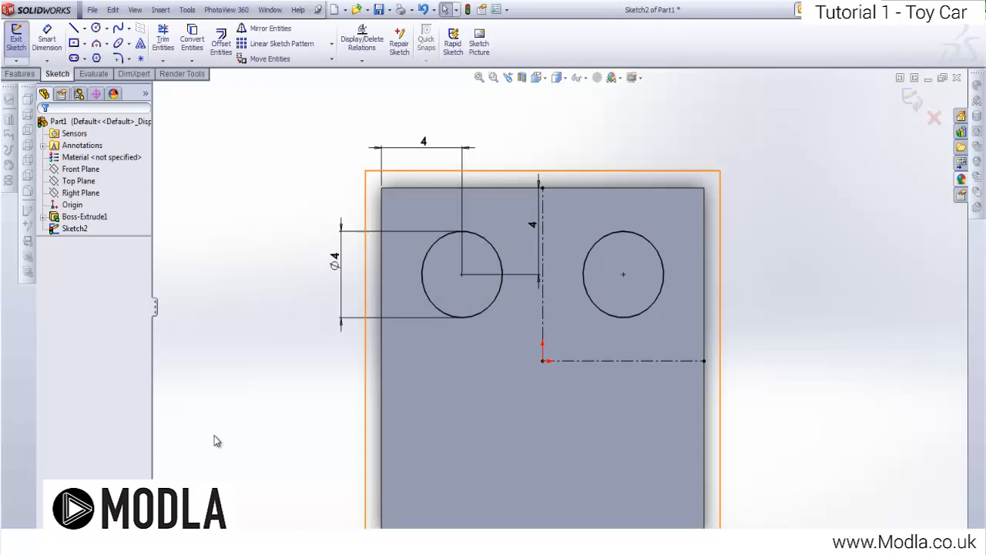
# Step: Mirror both upper circles about the horizontal centerline, keeping the originals
pyautogui.click(303, 29)
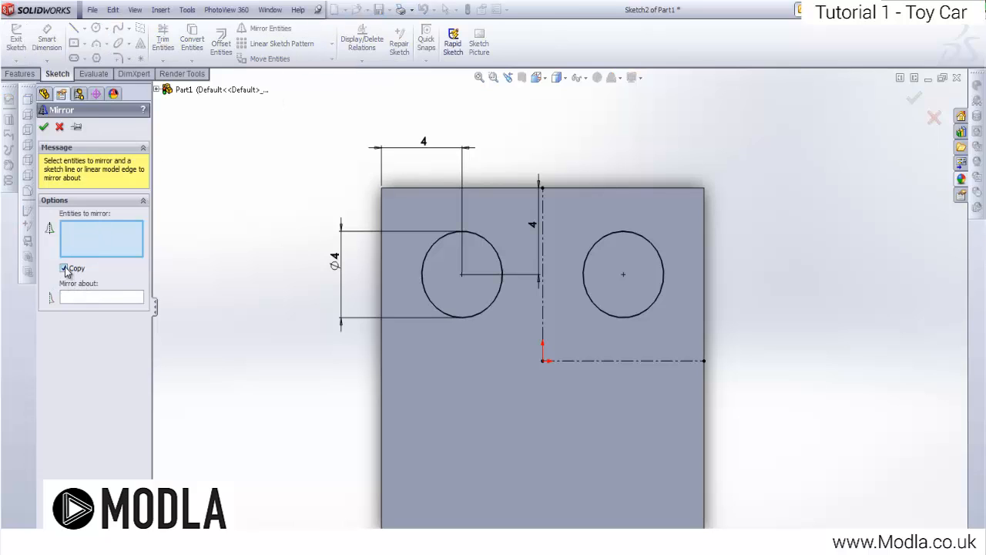
pyautogui.click(479, 235)
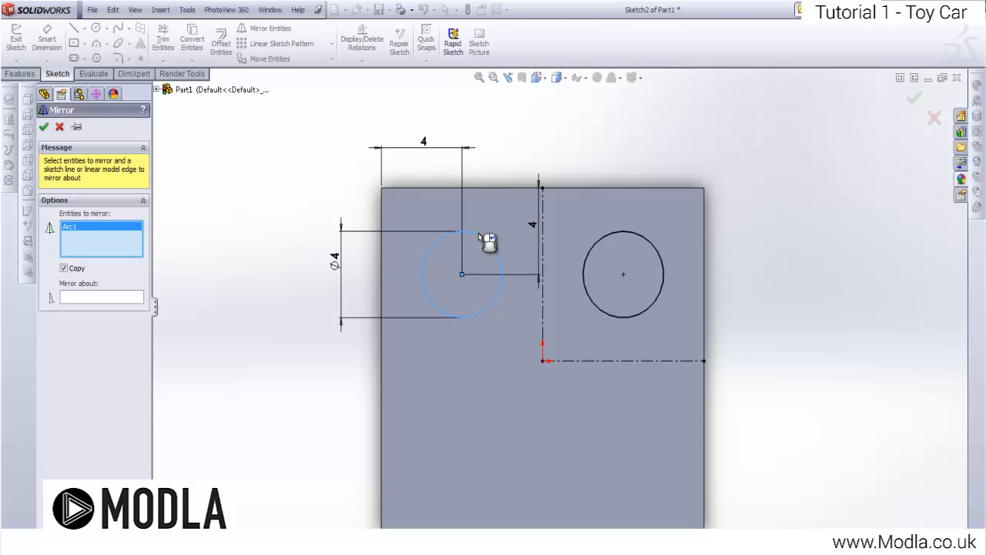
pyautogui.click(627, 230)
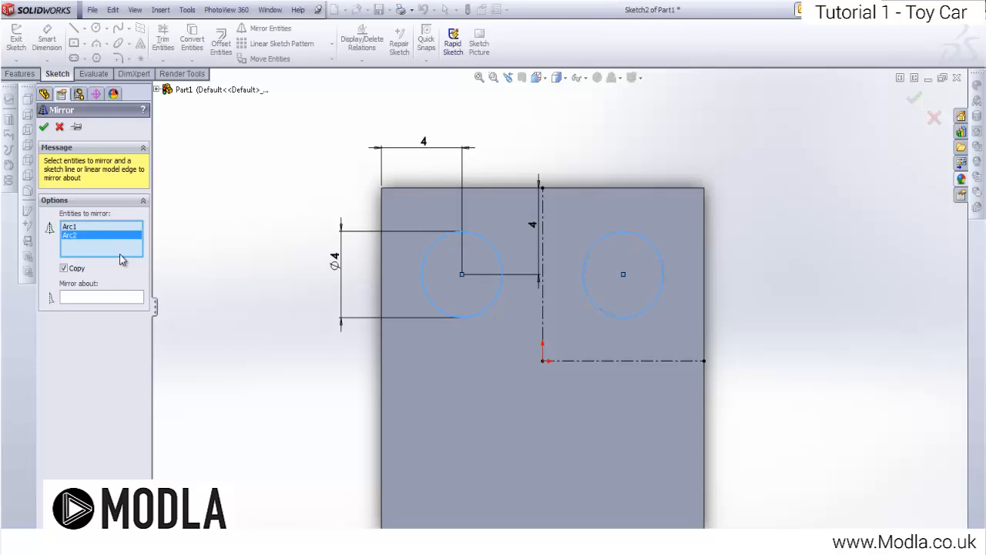
pyautogui.click(115, 299)
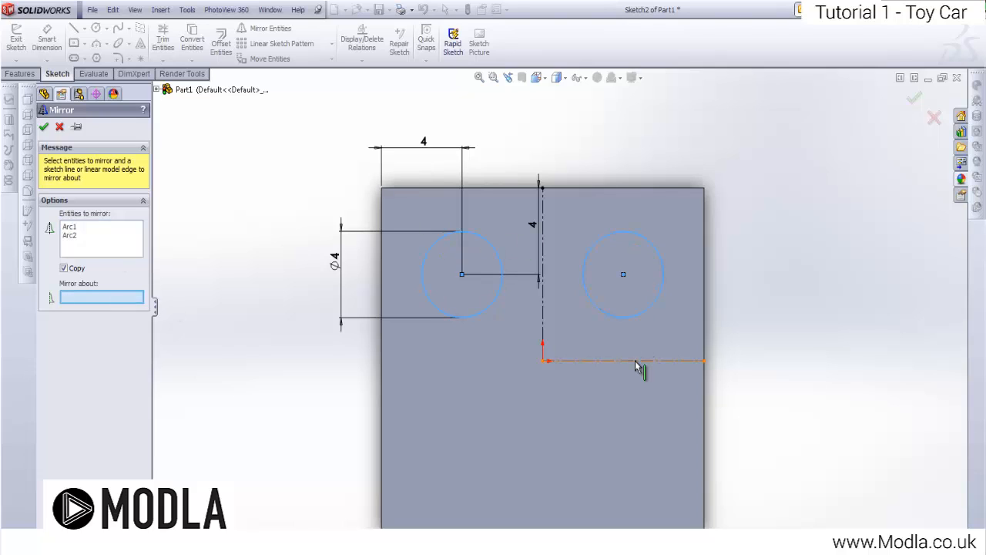
pyautogui.click(636, 362)
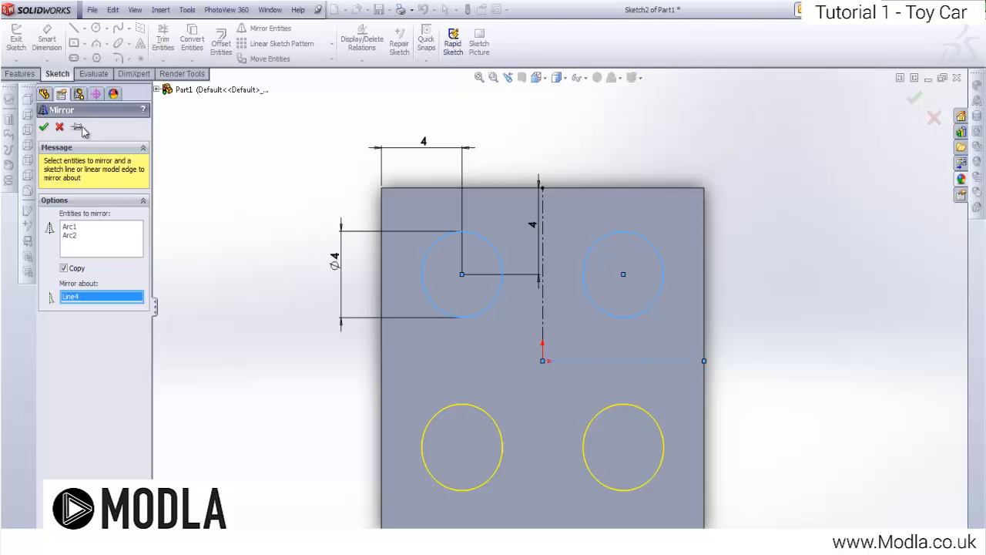
pyautogui.click(43, 127)
# Step: Examine the layout of the four circles on the block in isometric view, and return to a view normal to the sketched face
pyautogui.moveTo(414, 462); pyautogui.dragTo(495, 434, button='middle')
pyautogui.press('space')
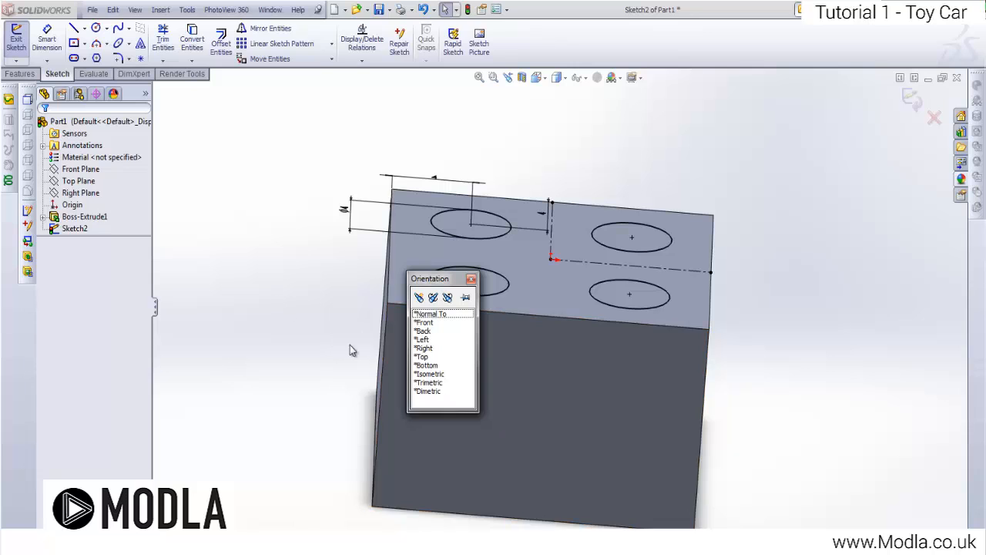
pyautogui.click(431, 374)
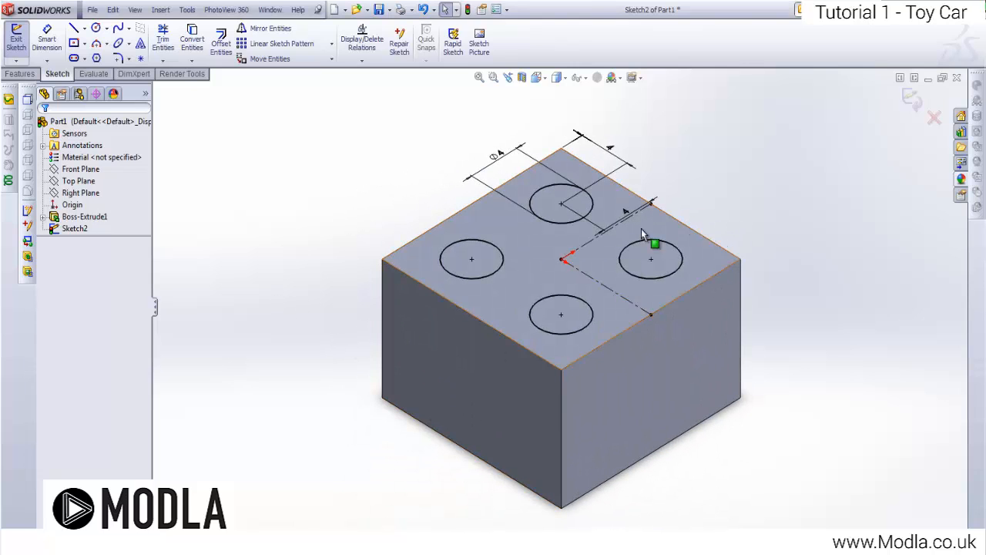
pyautogui.press('space')
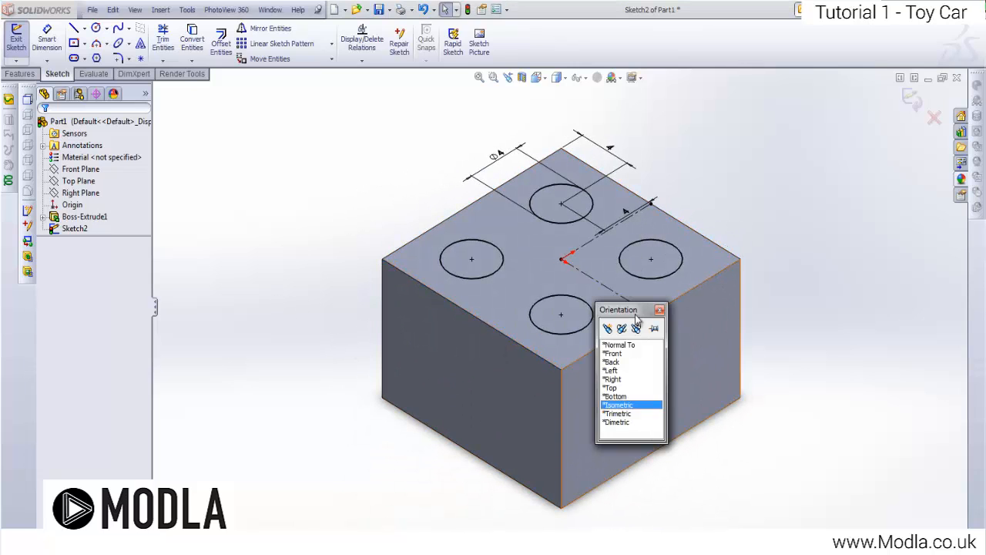
pyautogui.click(799, 209)
pyautogui.scroll(-1, 664, 250)
pyautogui.scroll(1, 644, 279)
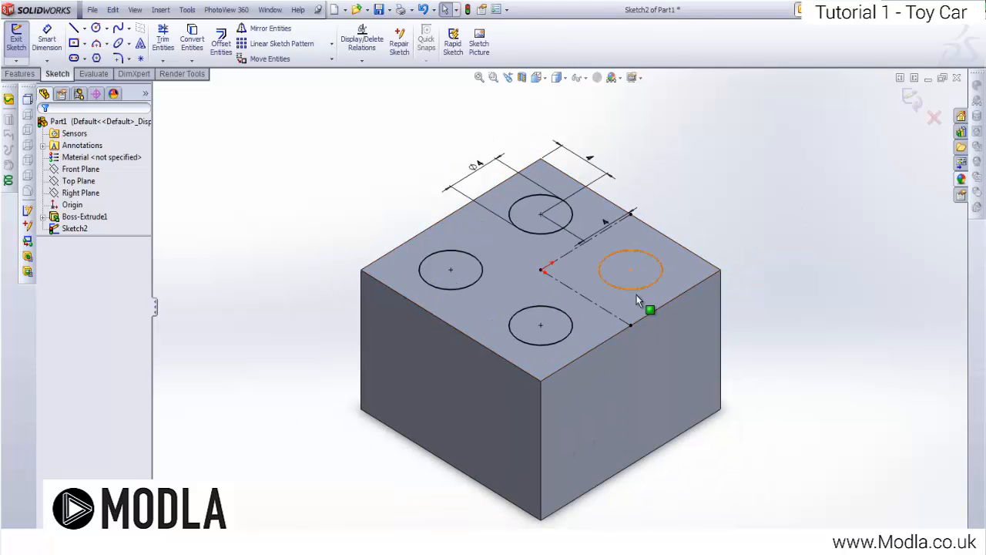
pyautogui.click(621, 320)
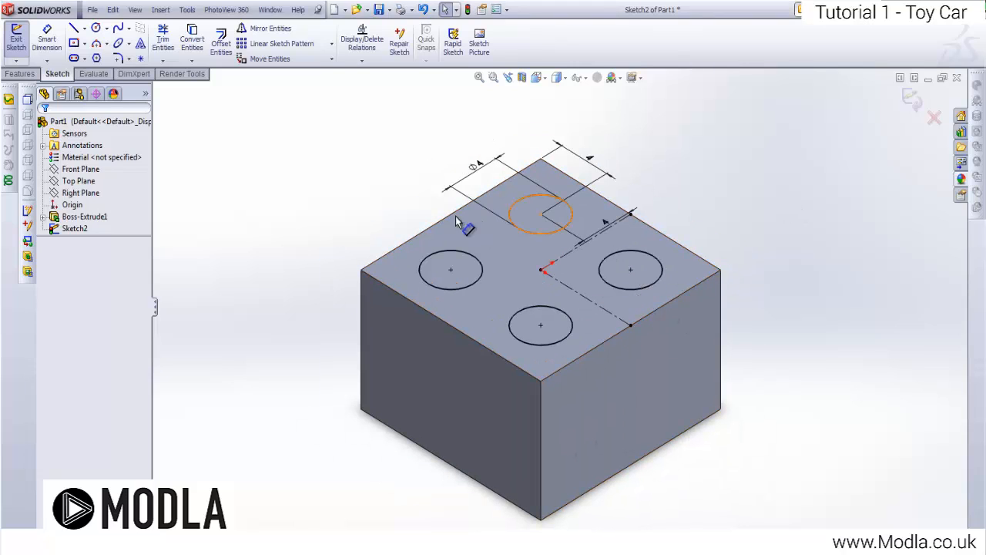
pyautogui.doubleClick(564, 265)
pyautogui.press('space')
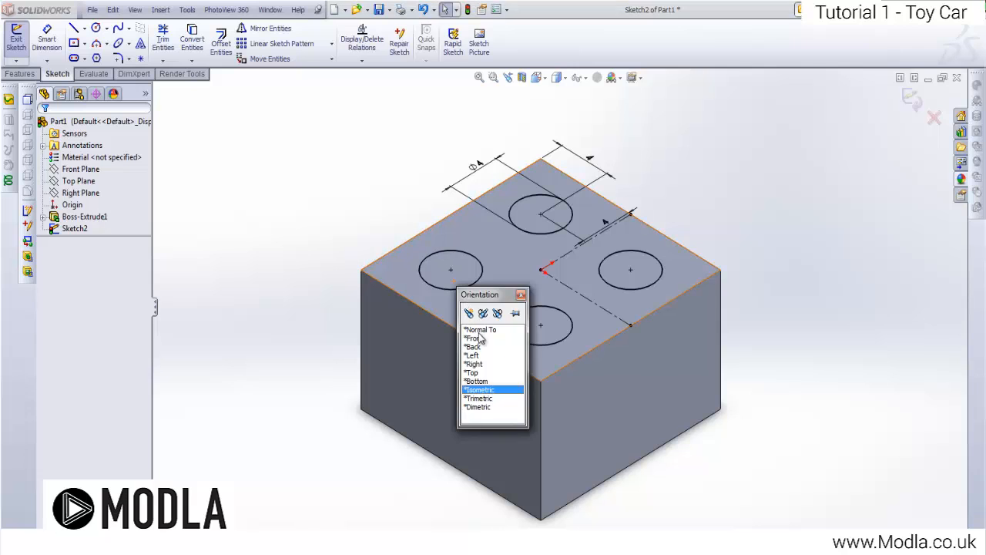
pyautogui.click(481, 332)
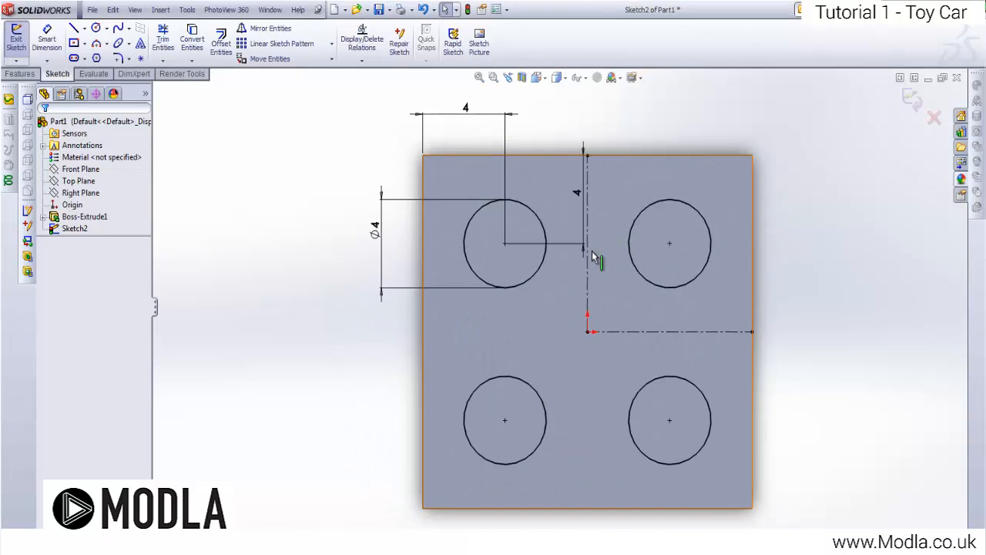
# Step: Try a diameter of 4.2 mm on the dimensioned circle, and set it back to 4 mm
pyautogui.doubleClick(375, 228)
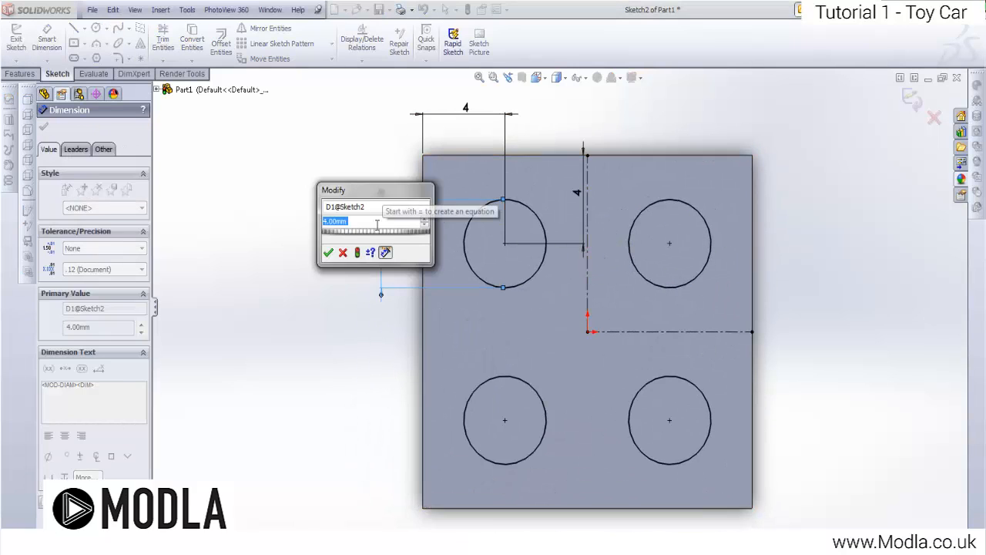
pyautogui.write('4.2')
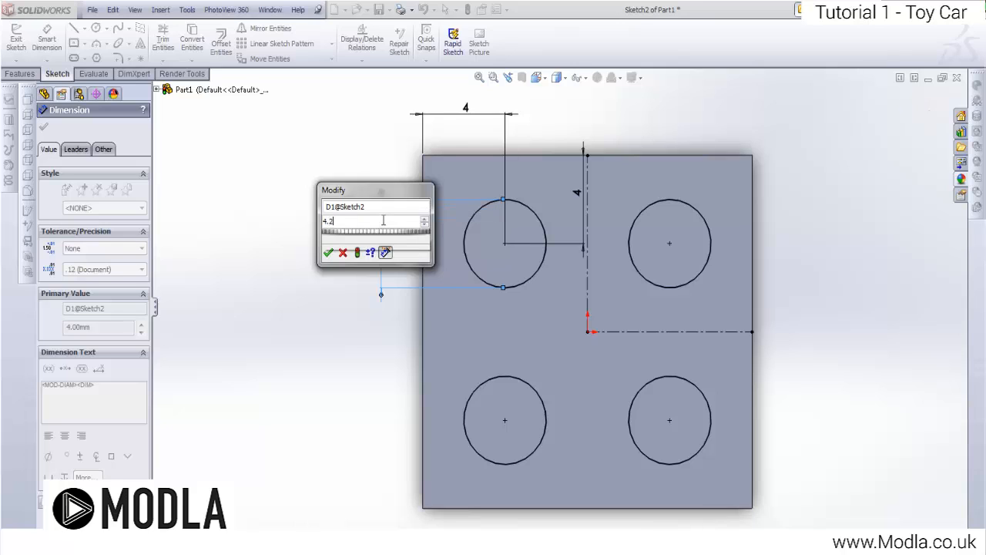
pyautogui.press('Return')
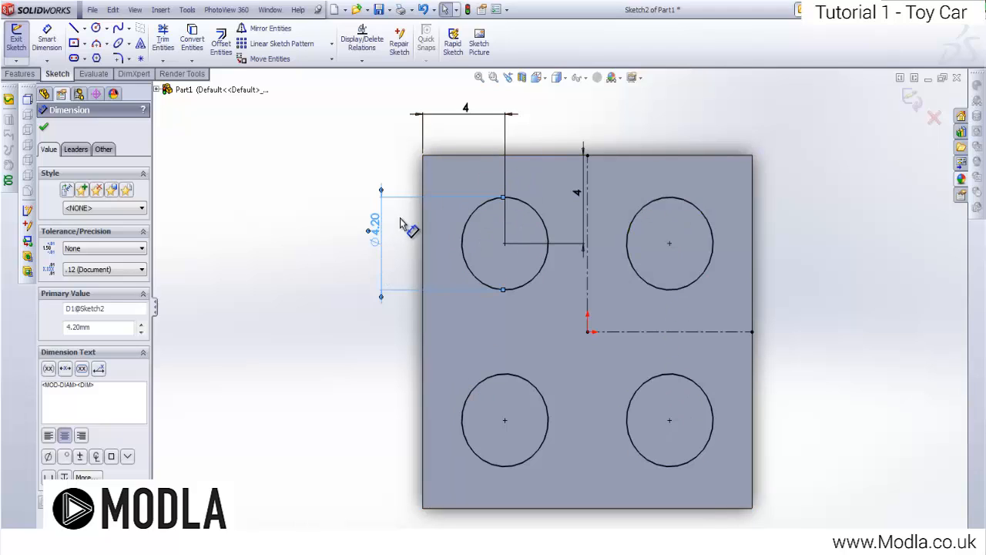
pyautogui.doubleClick(376, 231)
pyautogui.write('4')
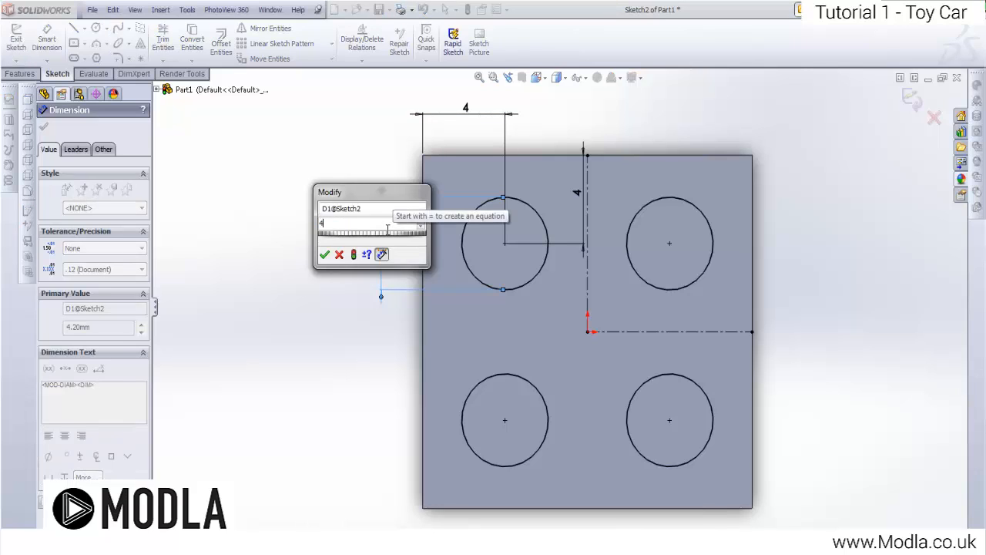
pyautogui.press('Return')
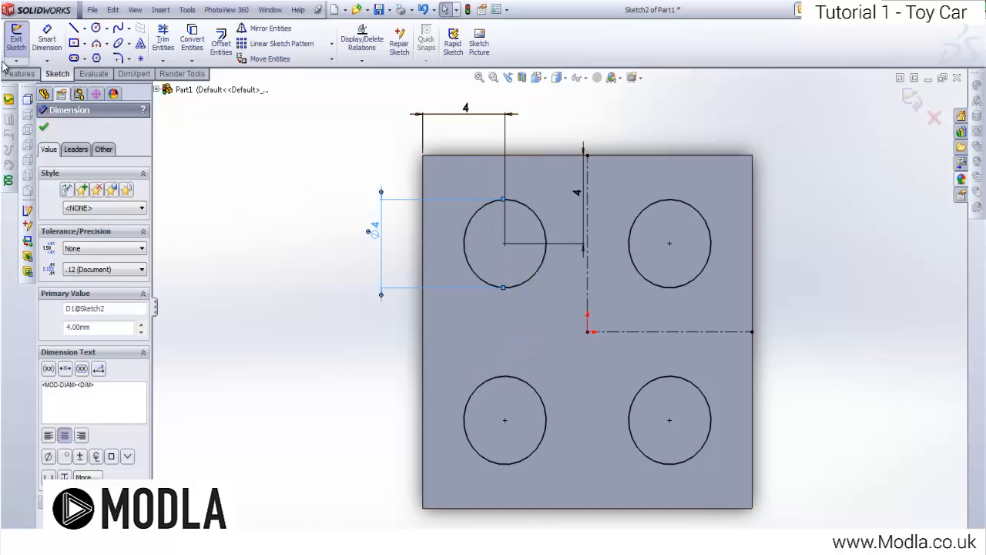
# Step: Finish the sketch and extrude the four circles 2 mm upward from the block's top face as studs, merging the result
pyautogui.click(17, 38)
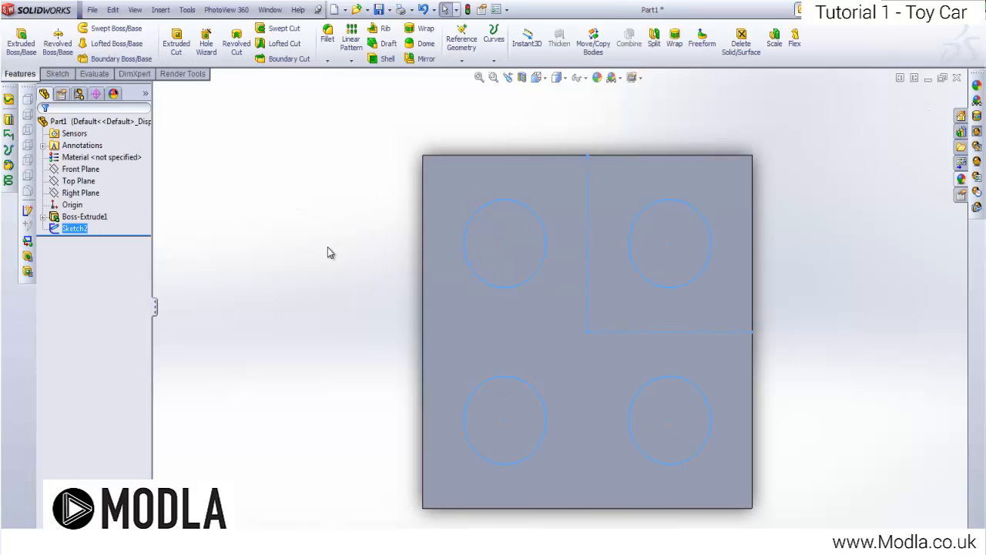
pyautogui.press('space')
pyautogui.click(360, 353)
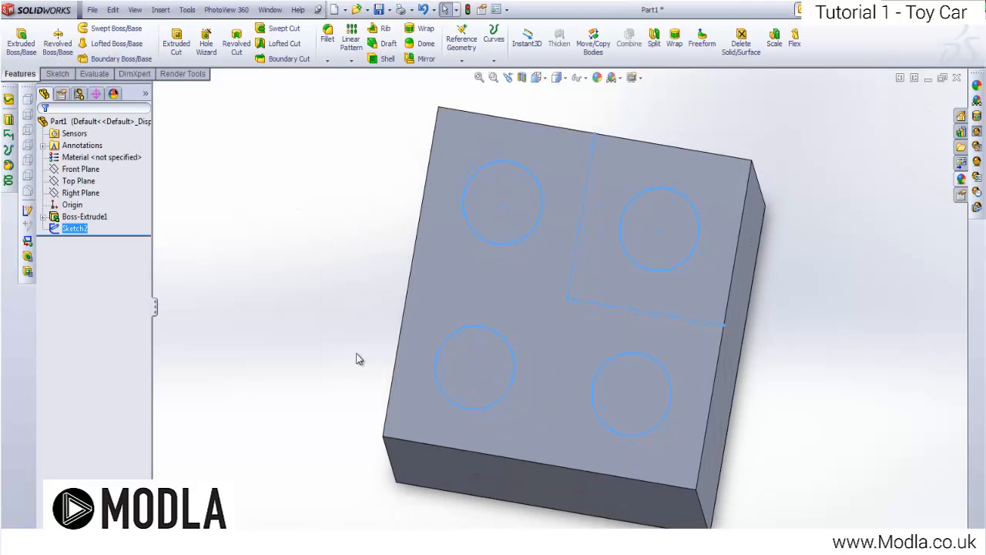
pyautogui.click(21, 43)
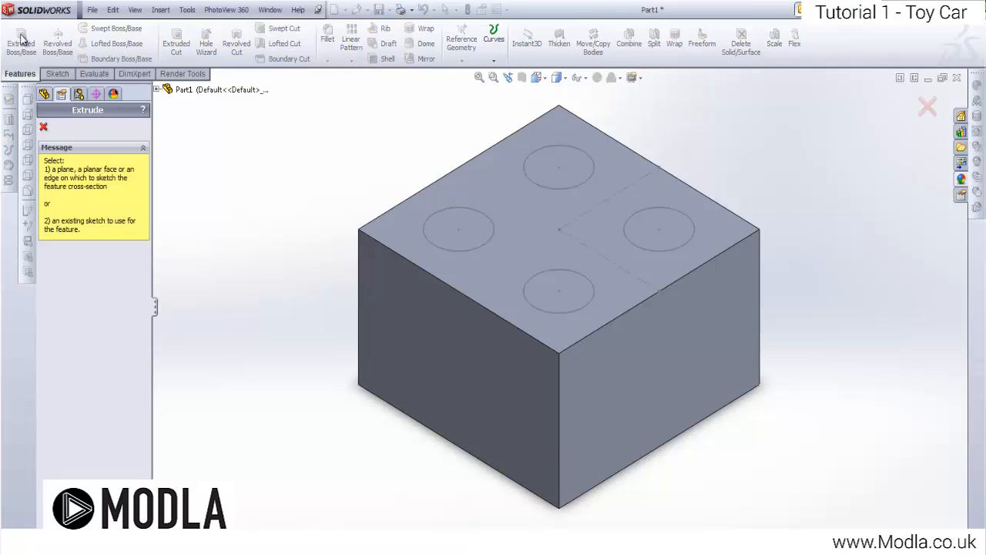
pyautogui.click(460, 213)
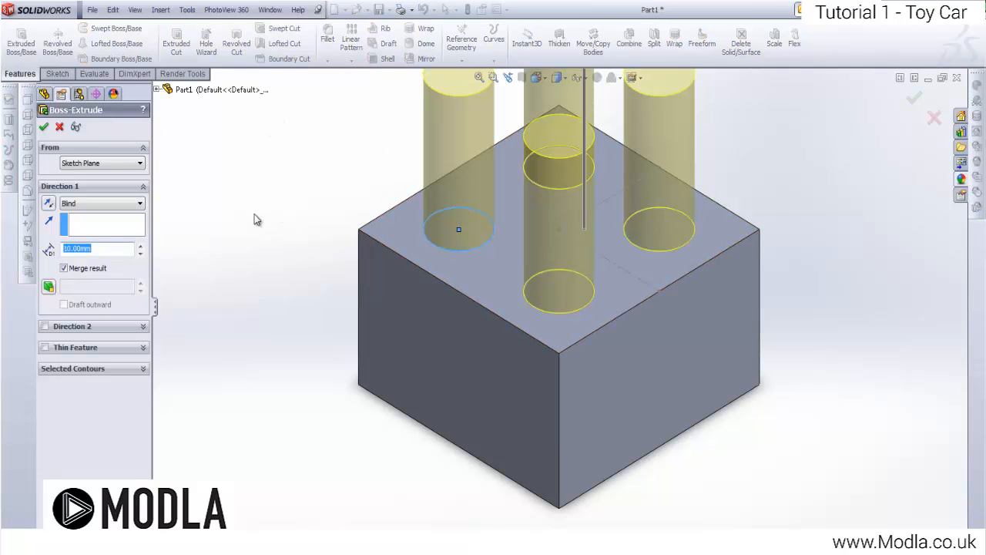
pyautogui.write('2')
pyautogui.press('Return')
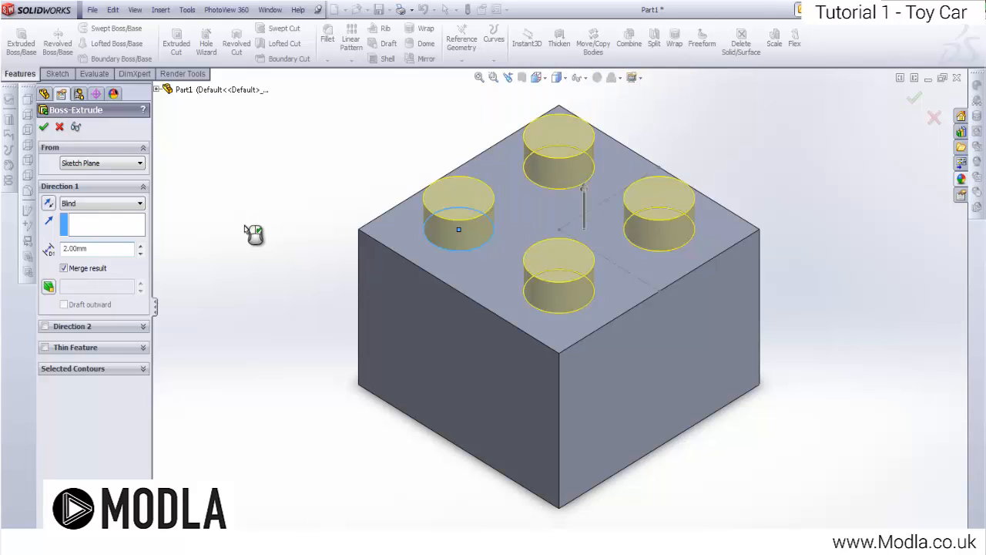
pyautogui.click(44, 128)
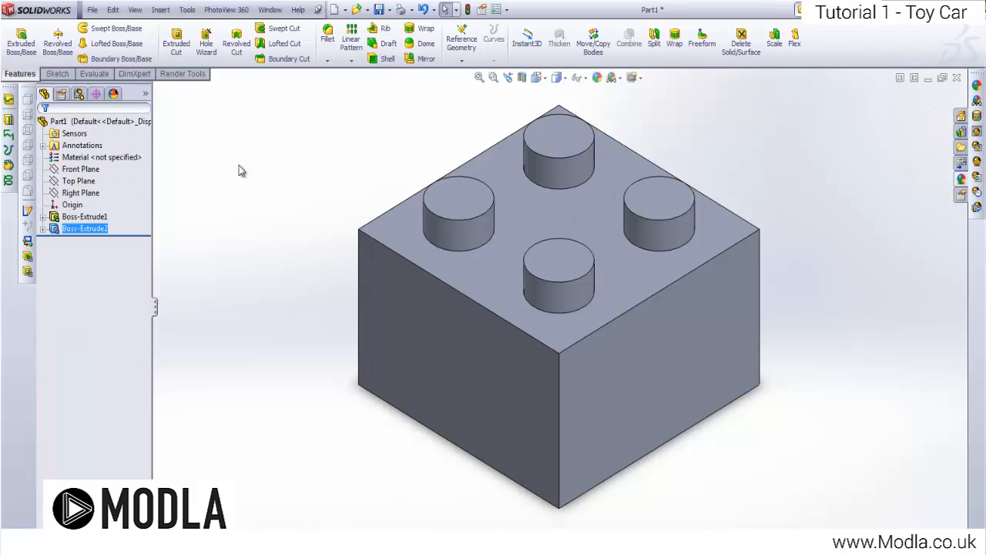
pyautogui.click(250, 169)
# Step: Reopen the stud extrusion's definition, step its depth up and back down once, and accept it
pyautogui.click(77, 218)
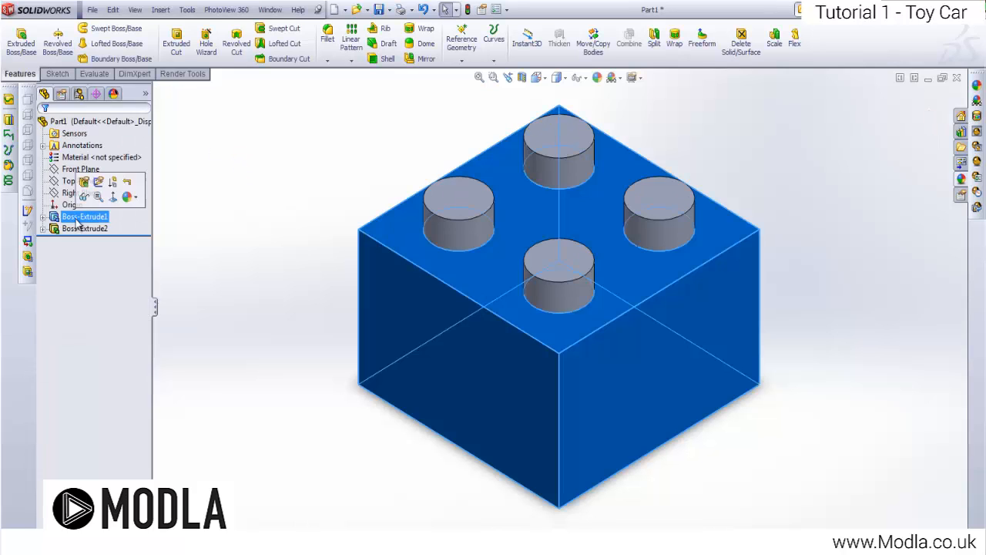
pyautogui.click(80, 231)
pyautogui.click(176, 269)
pyautogui.rightClick(86, 229)
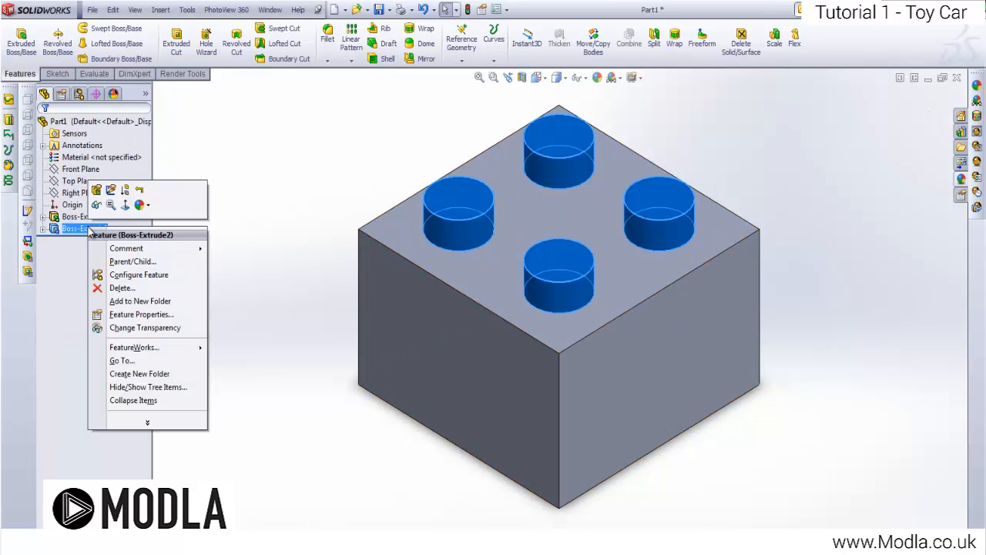
pyautogui.click(96, 190)
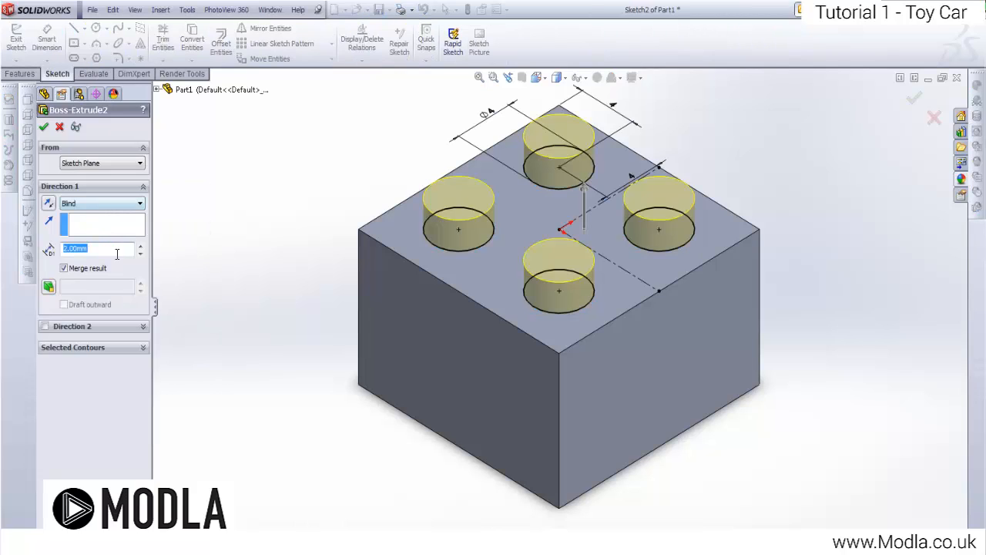
pyautogui.click(139, 245)
pyautogui.click(141, 255)
pyautogui.click(43, 126)
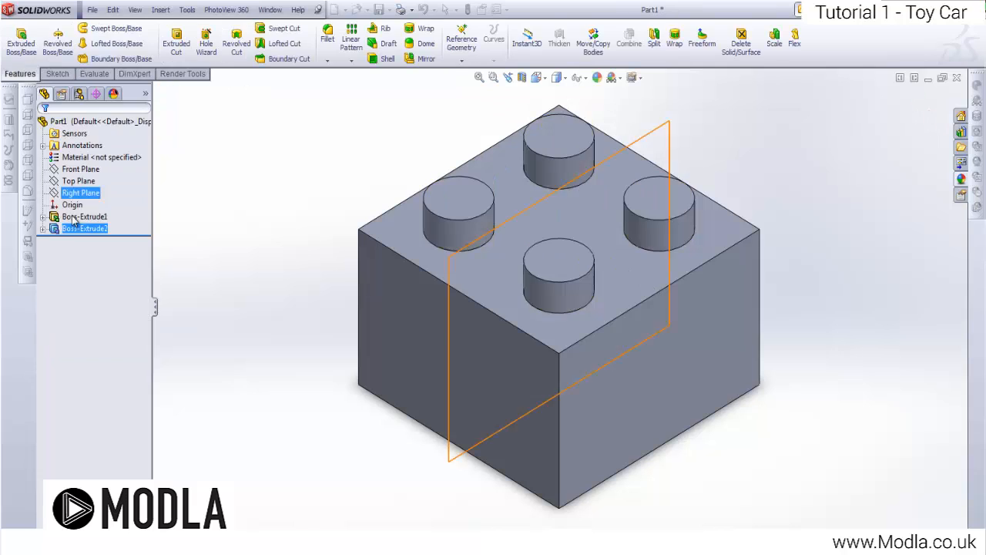
# Step: Open the stud extrusion's underlying sketch to review its circles and dimensions, and exit it without edits
pyautogui.click(43, 228)
pyautogui.click(81, 241)
pyautogui.rightClick(83, 240)
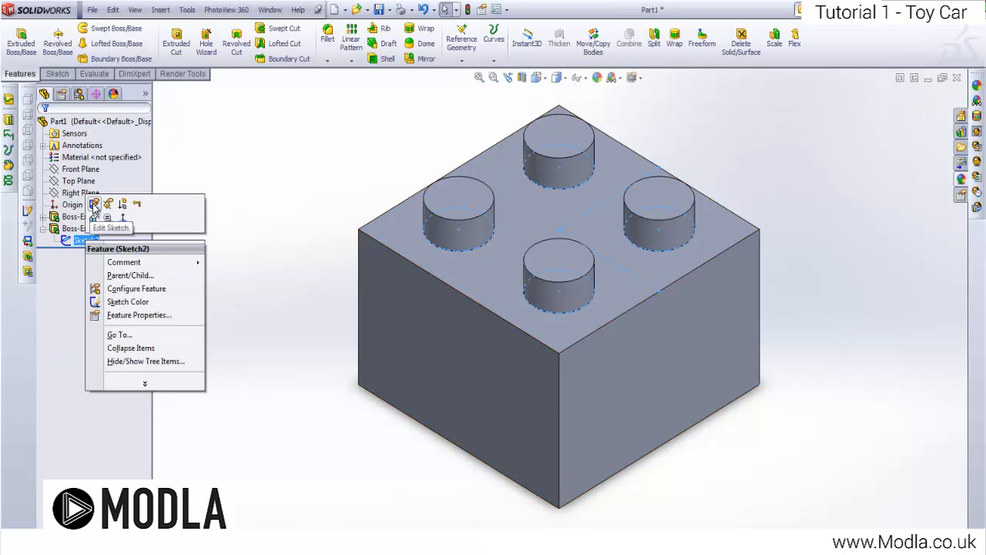
pyautogui.click(94, 205)
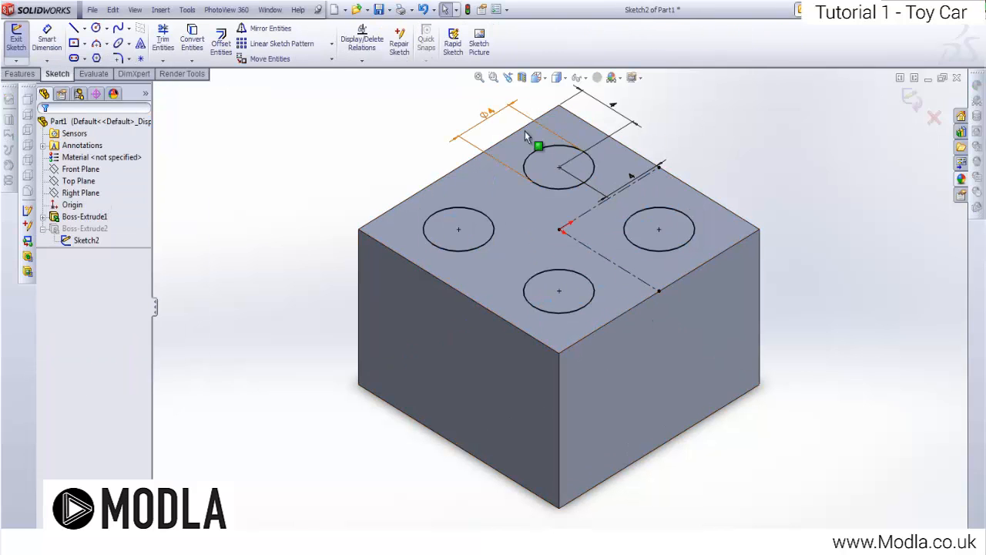
pyautogui.click(16, 38)
pyautogui.doubleClick(95, 241)
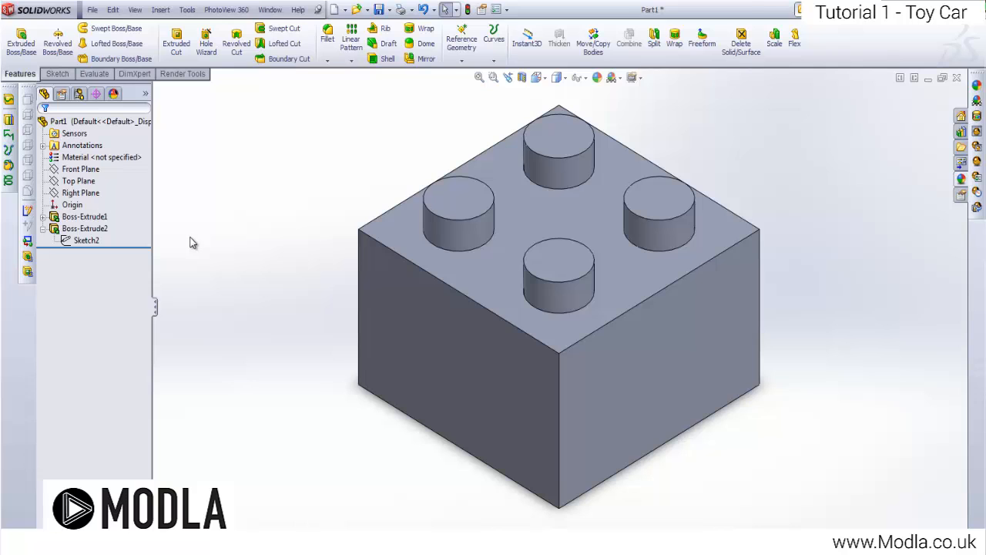
# Step: Shell the block to a 1 mm wall thickness with its bottom face removed and the preview shown
pyautogui.moveTo(480, 361); pyautogui.dragTo(401, 174, button='middle')
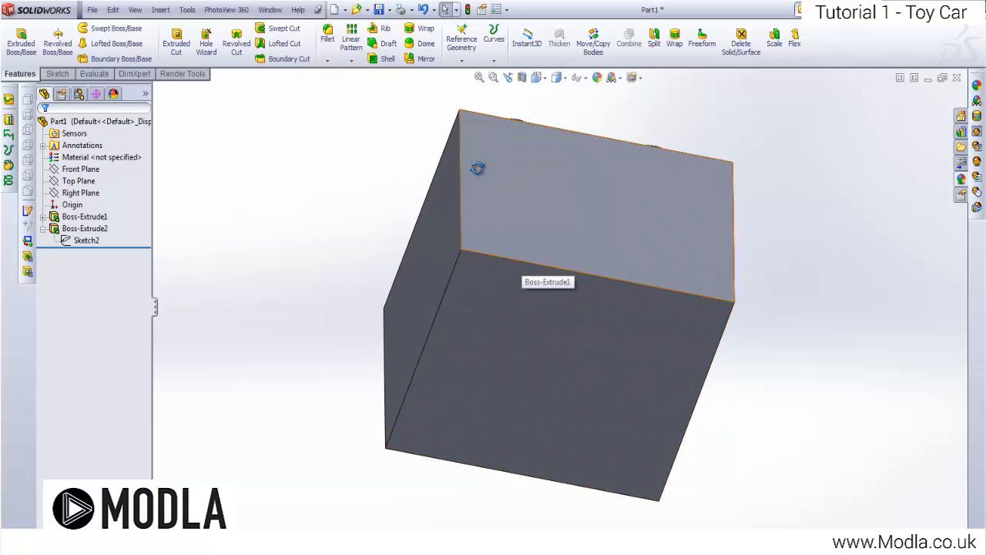
pyautogui.moveTo(480, 162)
pyautogui.mouseDown(button='middle')
pyautogui.moveTo(480, 365)
pyautogui.moveTo(489, 149)
pyautogui.mouseUp(button='middle')
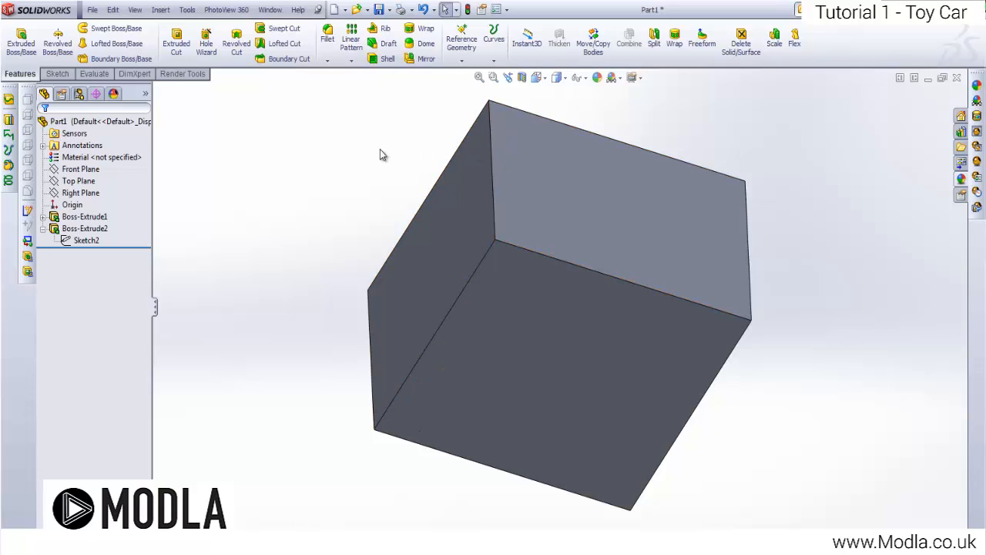
pyautogui.click(385, 59)
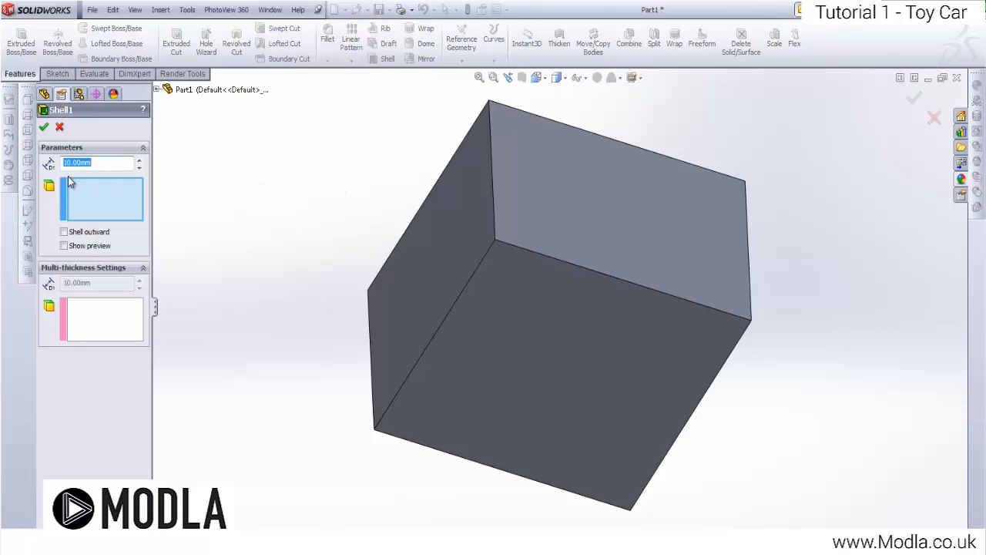
pyautogui.click(64, 245)
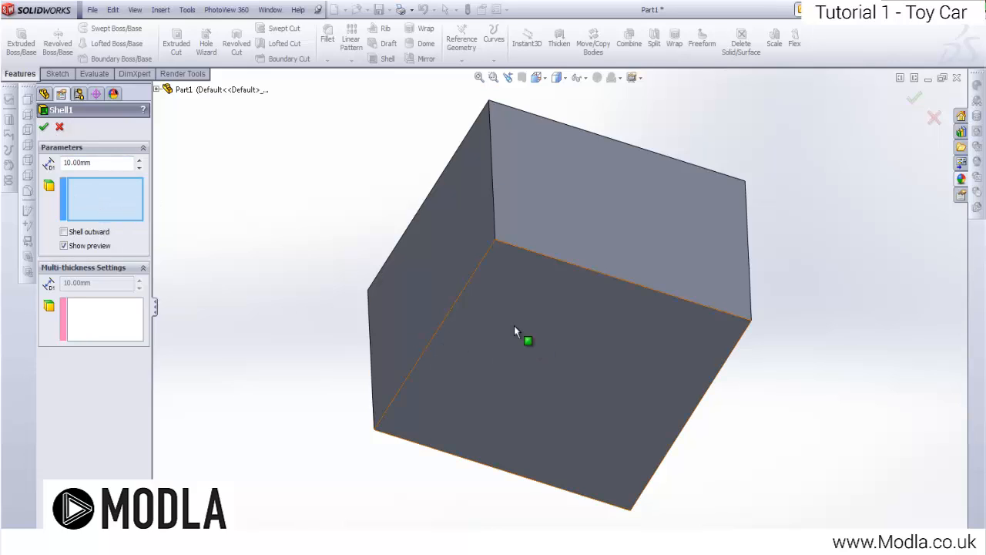
pyautogui.click(534, 318)
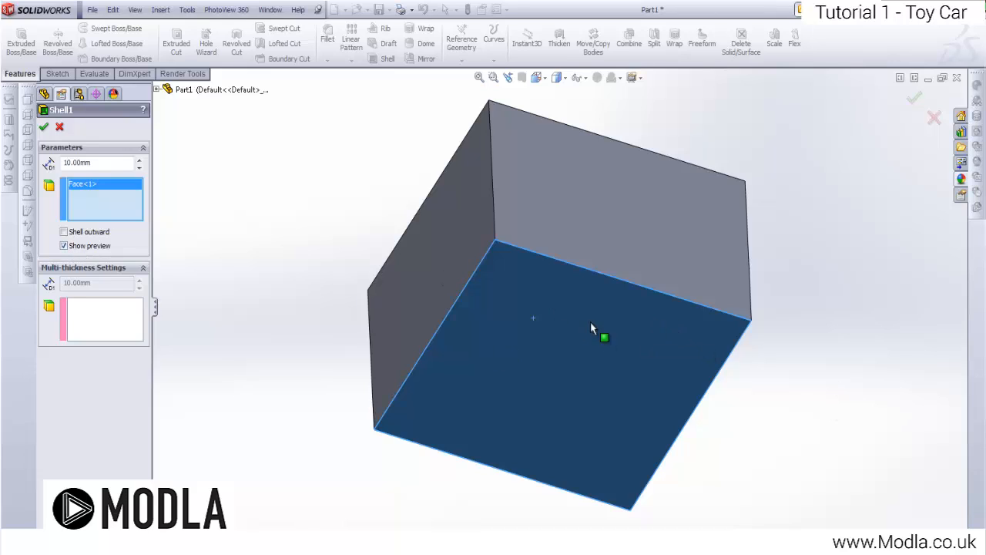
pyautogui.doubleClick(115, 164)
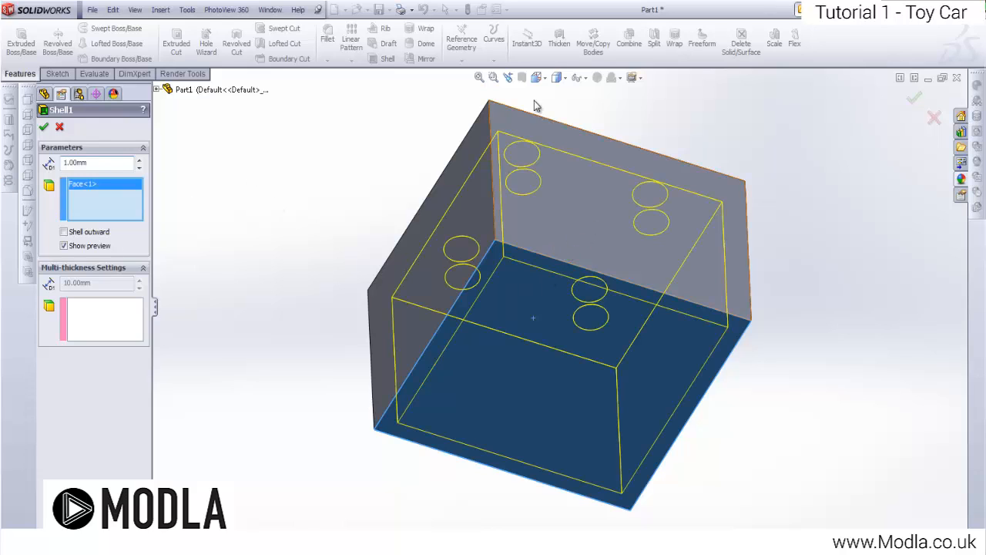
# Step: Examine the shelled brick's hollow underside, its stud recesses and the studs on top from several angles
pyautogui.moveTo(433, 191); pyautogui.dragTo(354, 139, button='middle')
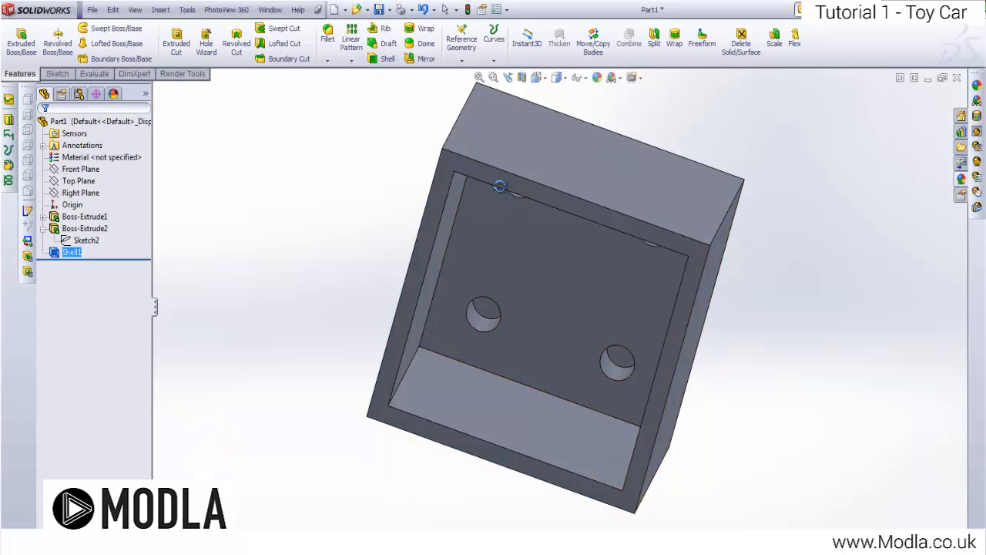
pyautogui.moveTo(502, 185); pyautogui.dragTo(532, 185, button='middle')
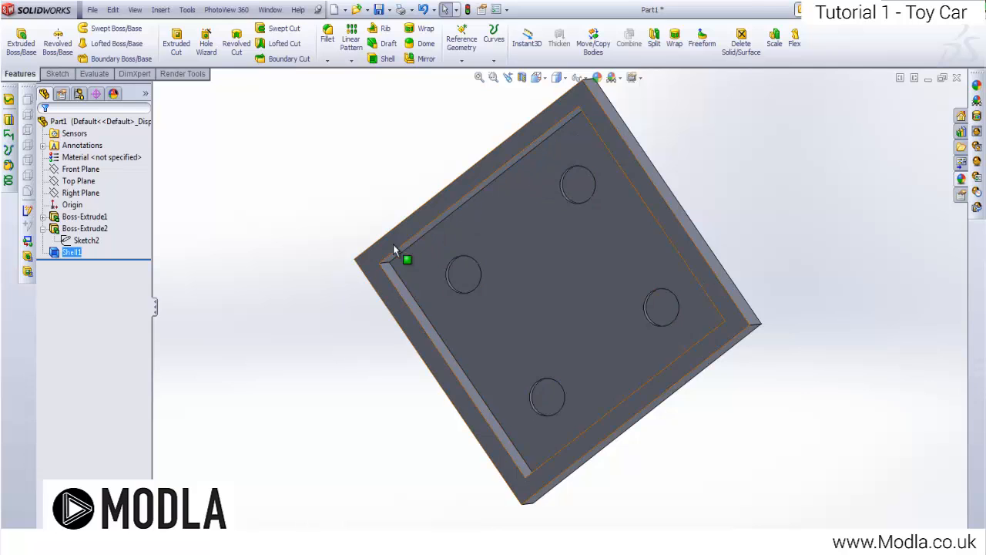
pyautogui.moveTo(399, 306); pyautogui.dragTo(418, 203, button='middle')
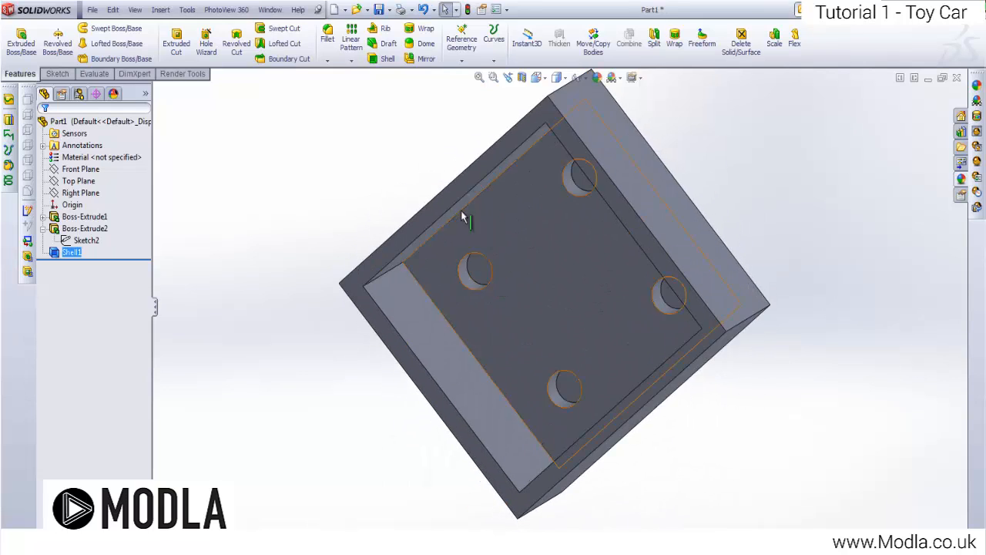
pyautogui.scroll(-4, 464, 326)
pyautogui.moveTo(478, 271); pyautogui.dragTo(526, 290, button='middle')
pyautogui.scroll(6, 527, 291)
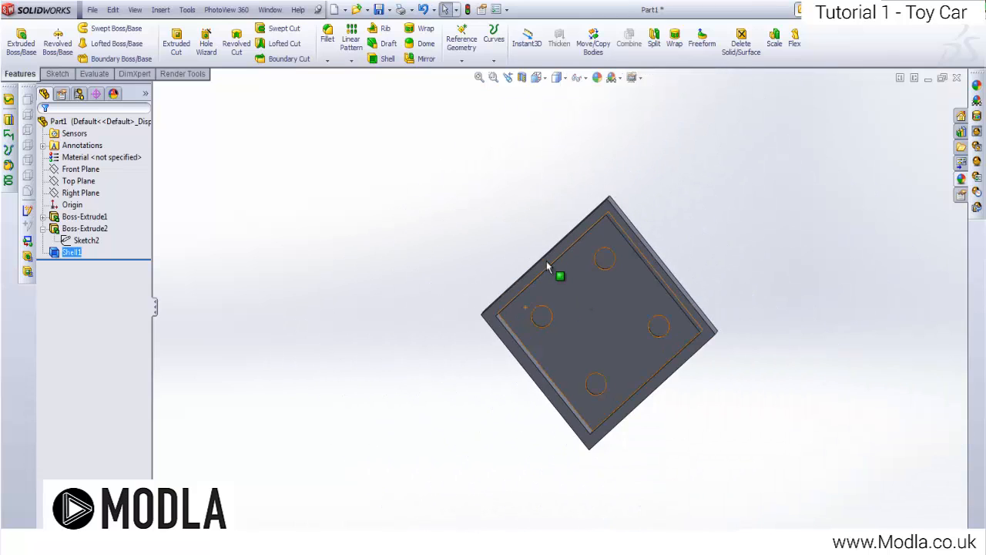
pyautogui.scroll(-4, 542, 260)
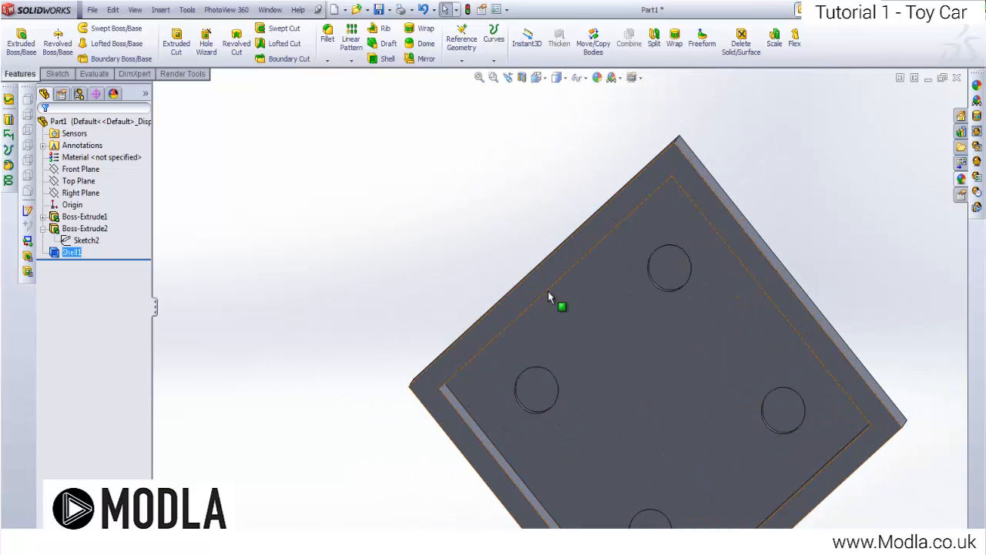
pyautogui.scroll(5, 639, 346)
pyautogui.scroll(-5, 573, 328)
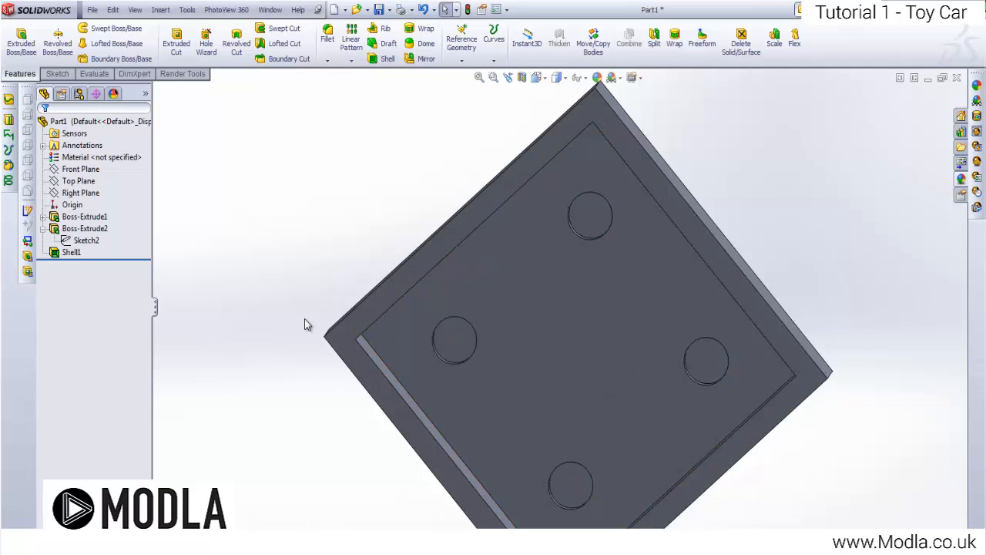
pyautogui.click(555, 349)
pyautogui.scroll(2, 555, 351)
pyautogui.scroll(1, 556, 351)
pyautogui.scroll(-1, 608, 317)
pyautogui.click(729, 258)
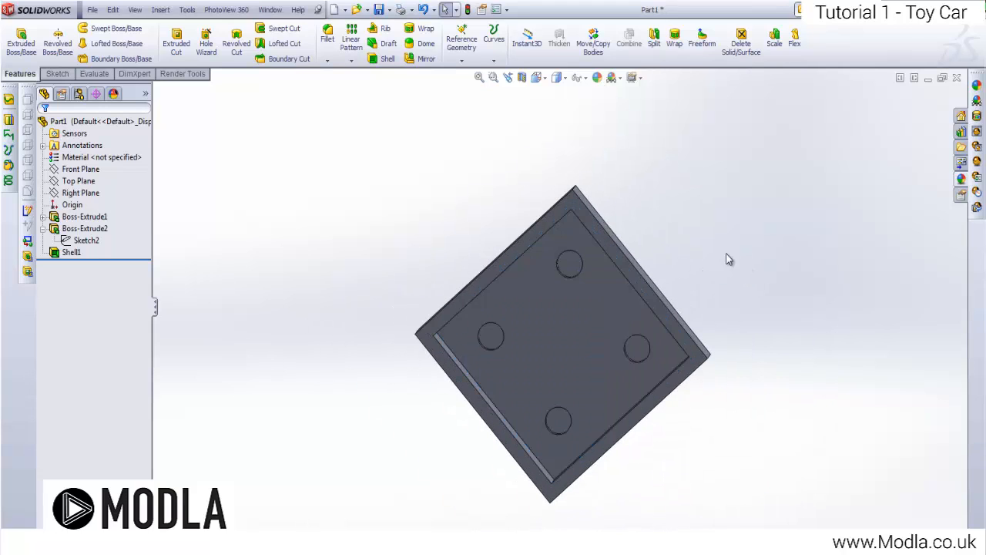
pyautogui.moveTo(697, 285); pyautogui.dragTo(698, 538, button='middle')
pyautogui.moveTo(522, 282); pyautogui.dragTo(519, 262, button='middle')
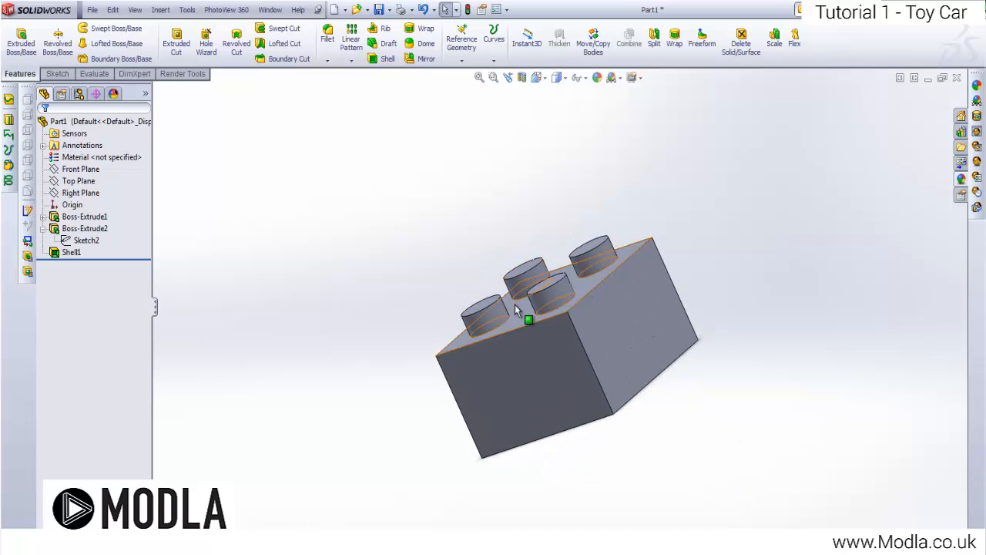
pyautogui.click(515, 304)
pyautogui.moveTo(516, 303); pyautogui.dragTo(511, 113, button='middle')
pyautogui.click(408, 254)
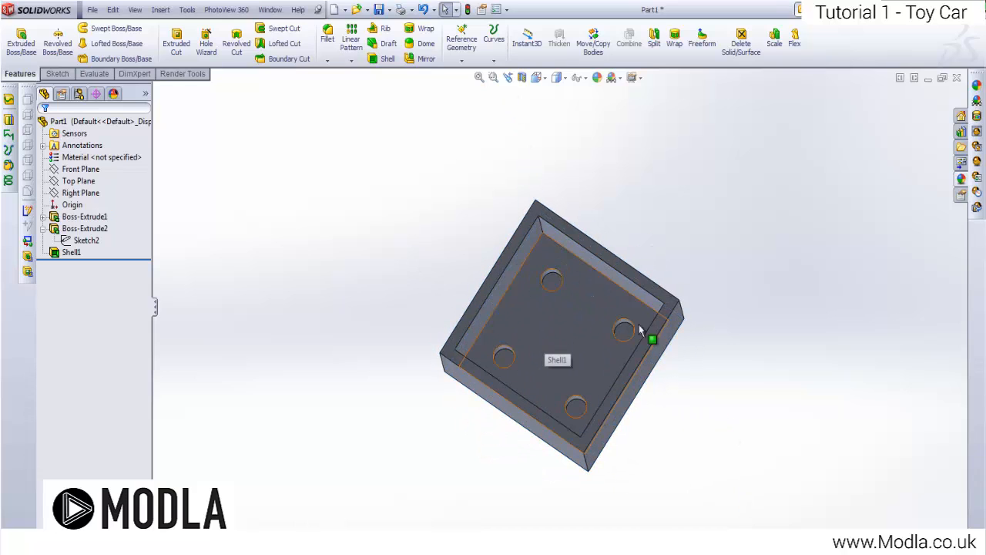
# Step: Start a sketch on the shell's inner face, viewed normal to it, and draw a circle about 6.2 mm in diameter centred on the origin
pyautogui.click(575, 336)
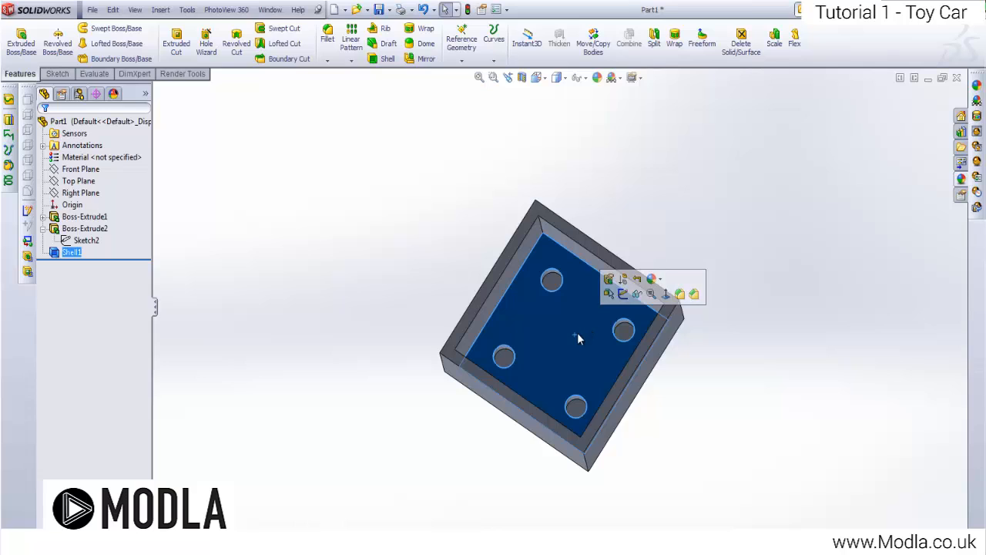
pyautogui.click(624, 298)
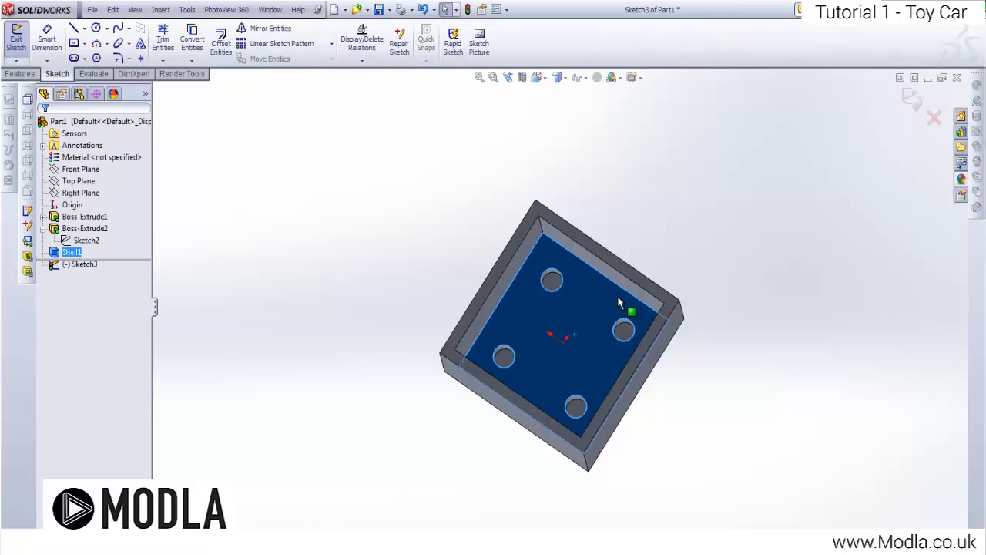
pyautogui.press('space')
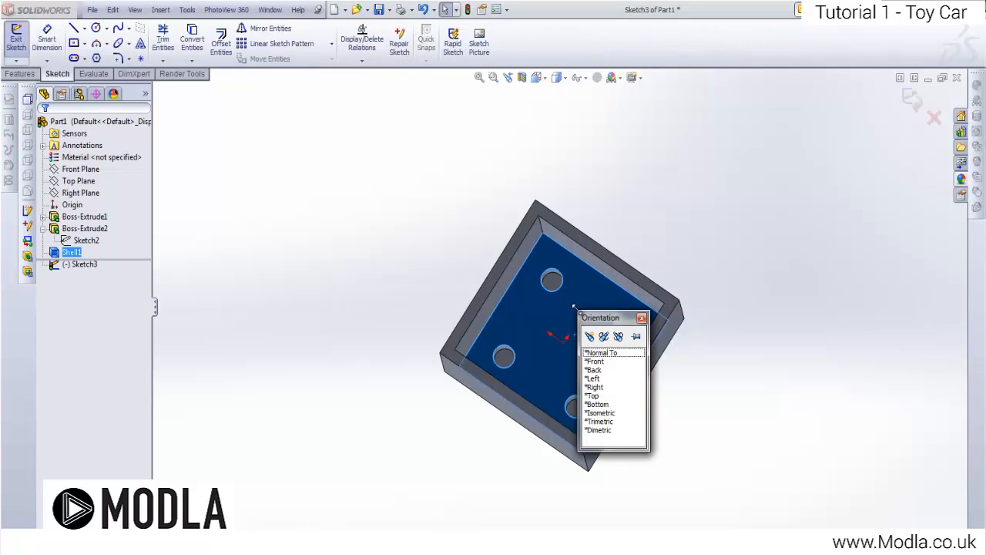
pyautogui.click(600, 352)
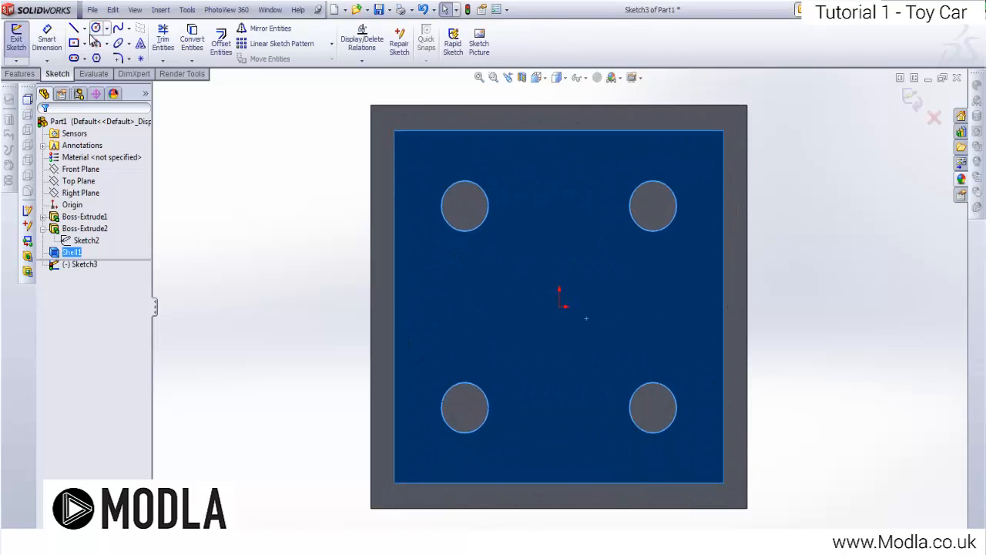
pyautogui.click(97, 28)
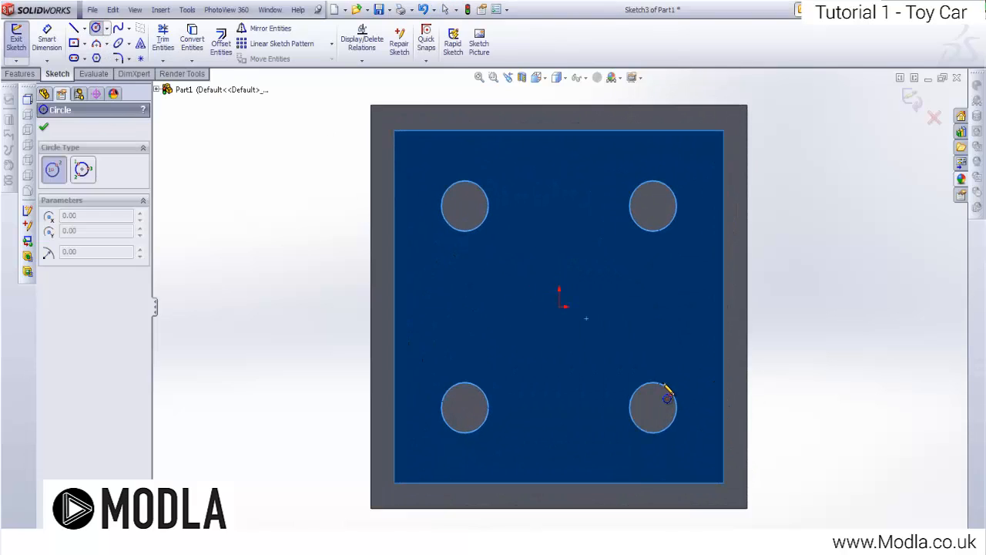
pyautogui.click(560, 306)
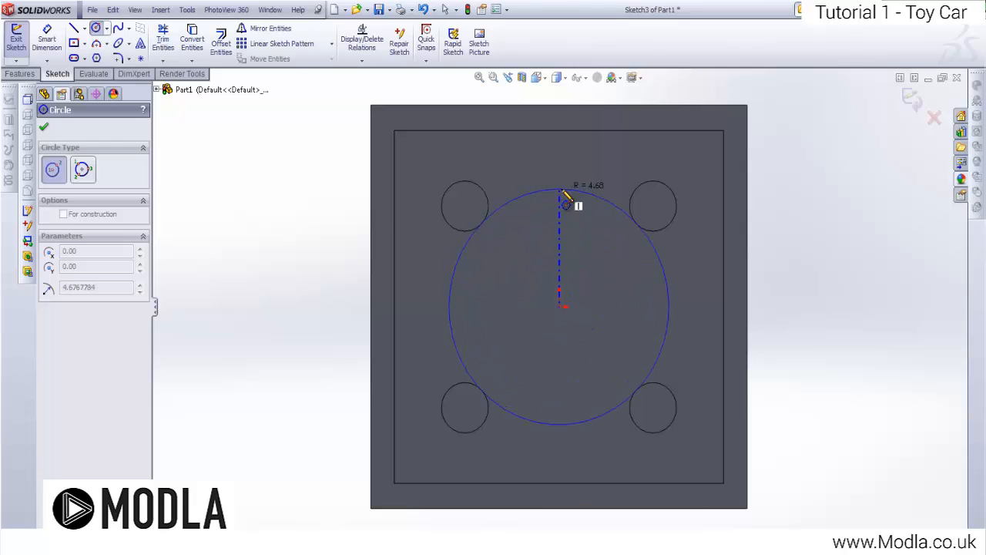
pyautogui.click(565, 231)
pyautogui.click(44, 127)
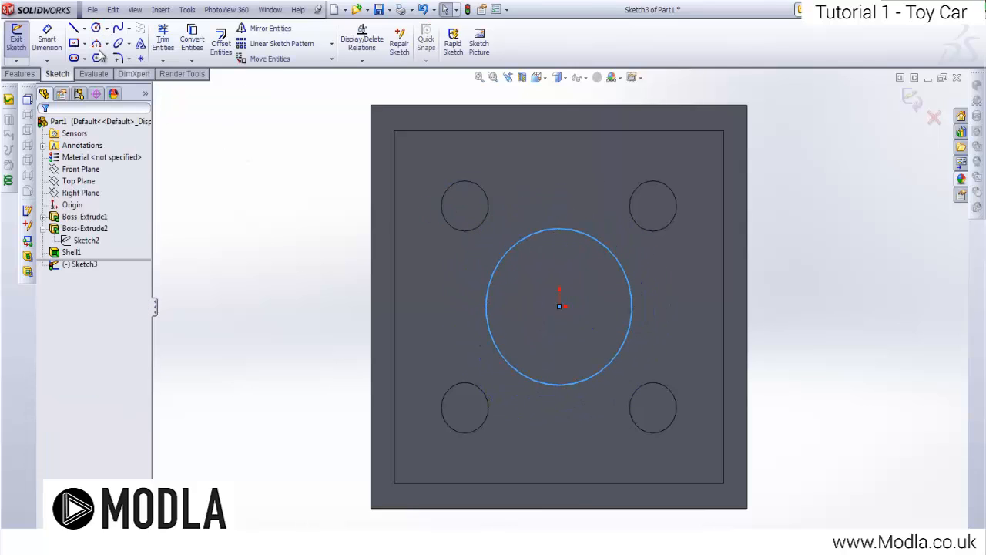
# Step: Dimension the central circle's diameter at 5.4 mm
pyautogui.click(47, 39)
pyautogui.click(634, 289)
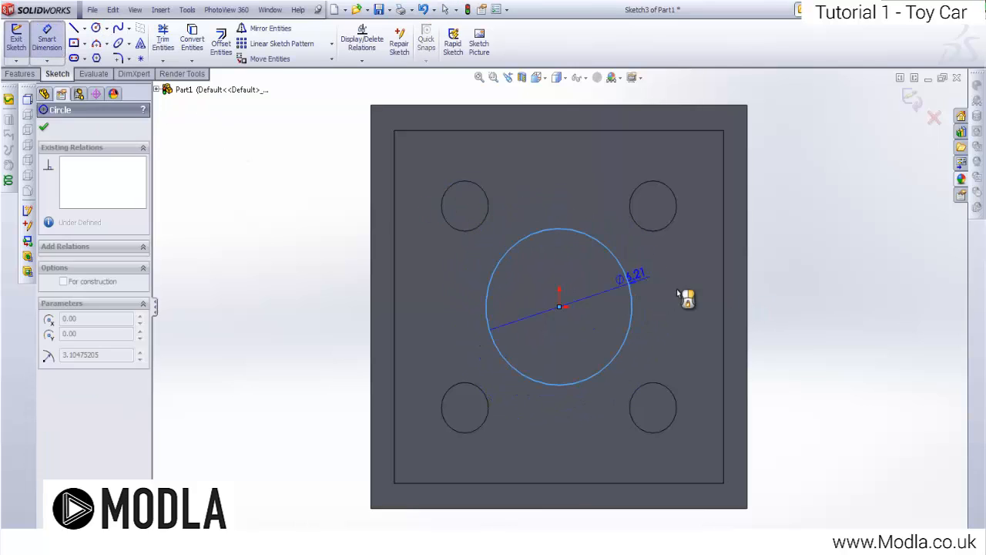
pyautogui.click(816, 262)
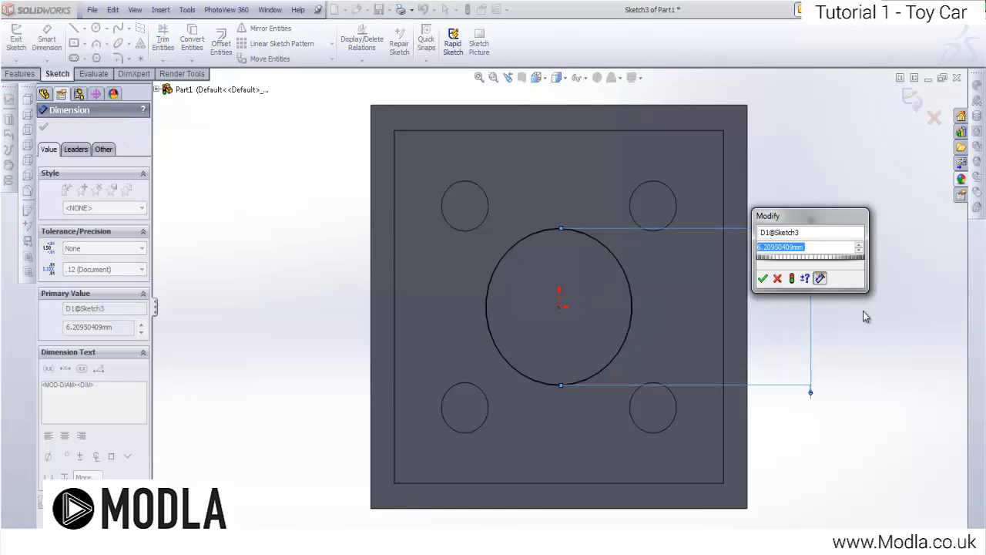
pyautogui.write('5.4')
pyautogui.press('Return')
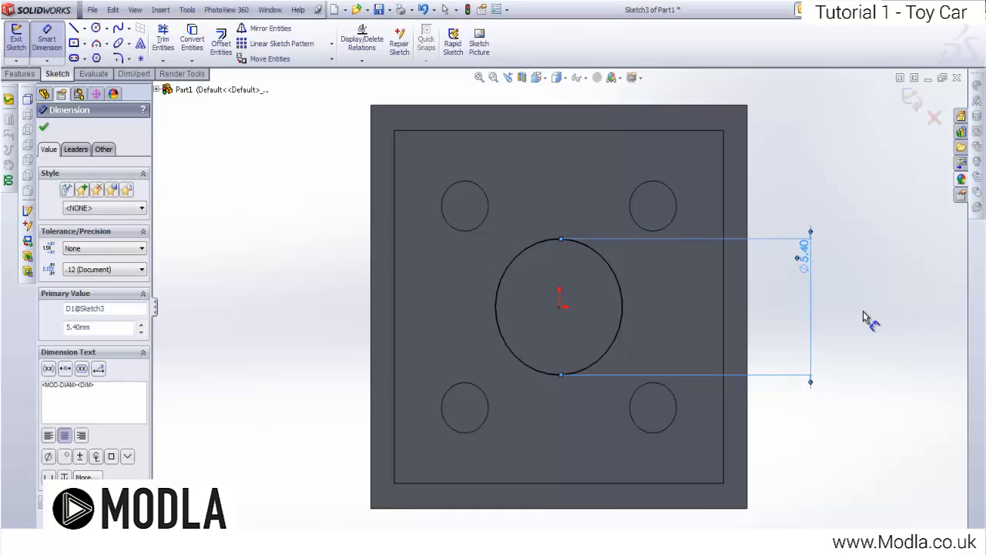
pyautogui.press('Escape')
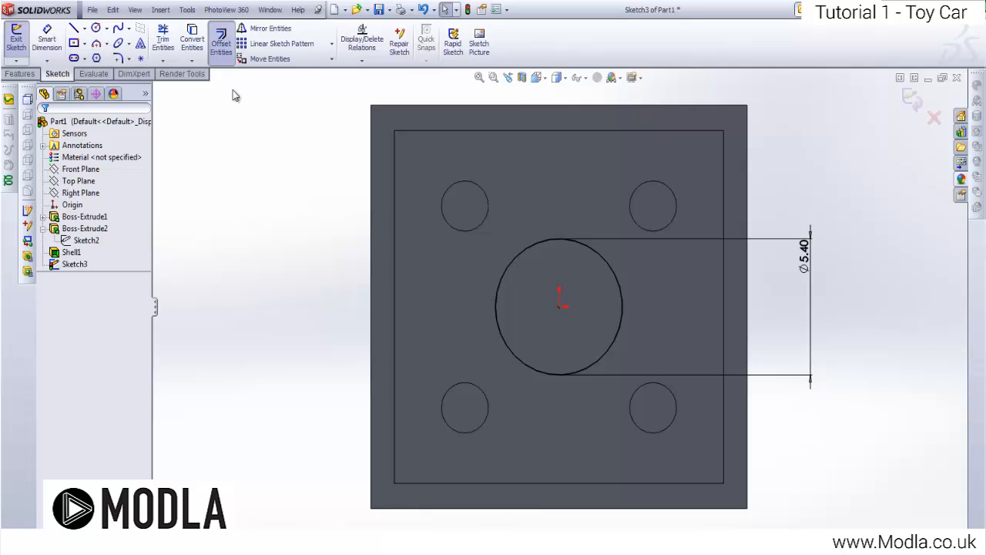
# Step: Offset the 5.4 mm circle inward by 1 mm to form a concentric ring profile
pyautogui.click(222, 48)
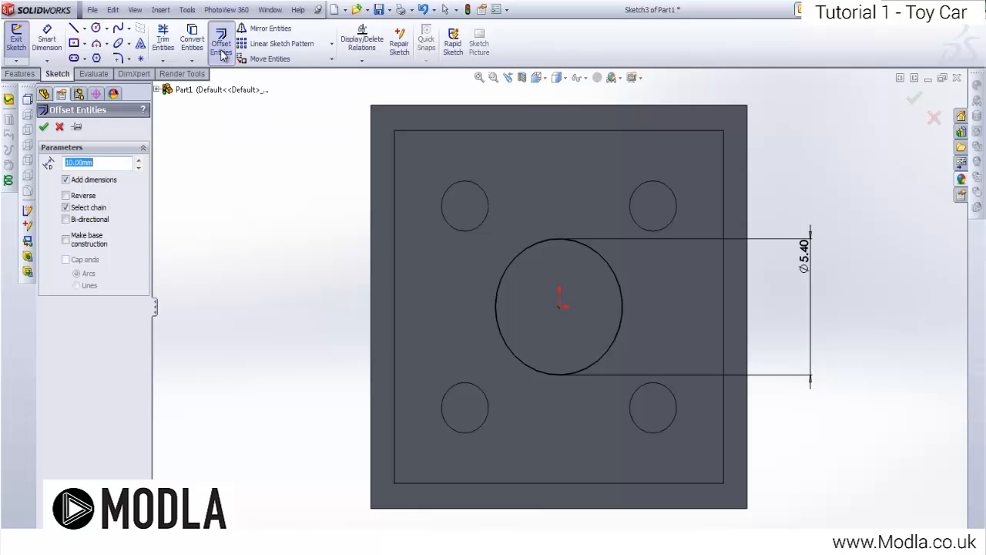
pyautogui.click(572, 248)
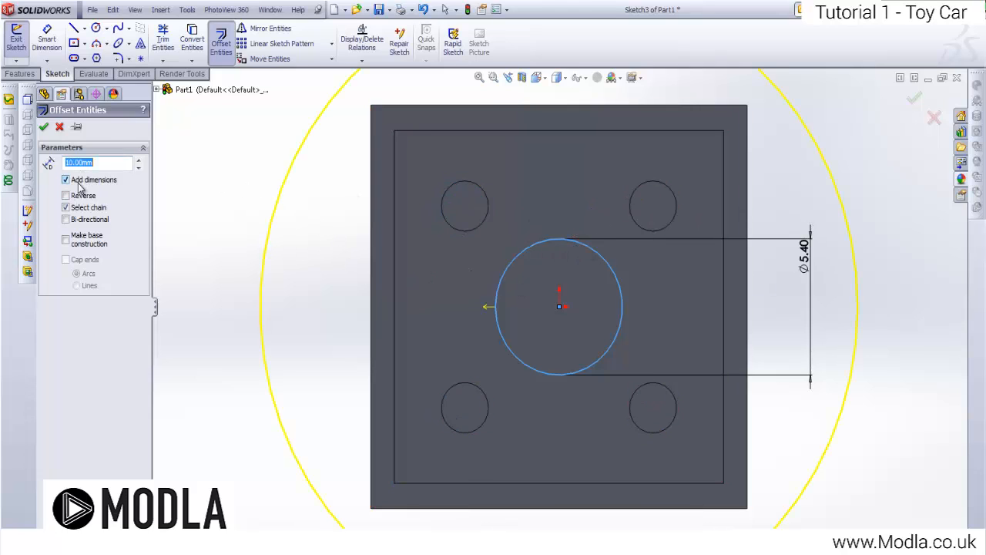
pyautogui.write('1')
pyautogui.press('Return')
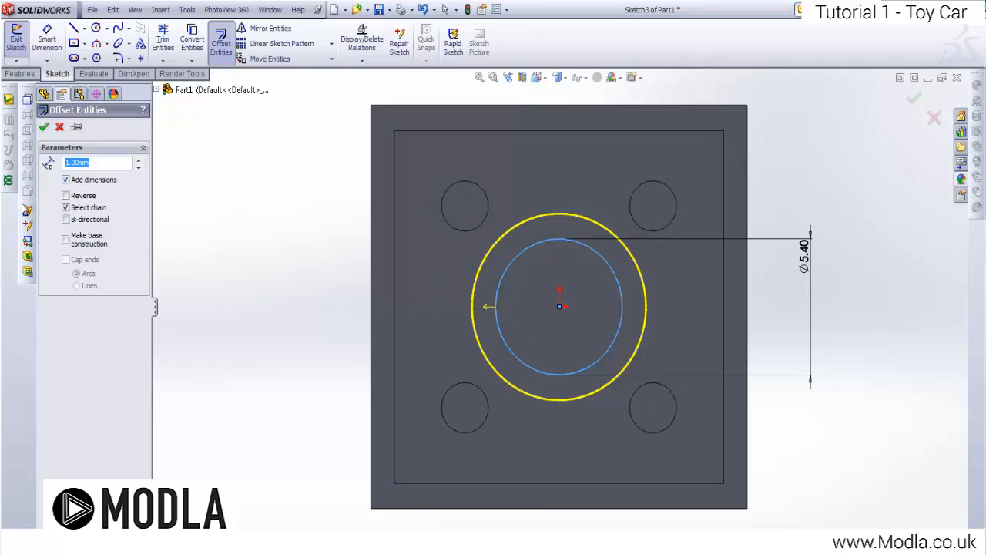
pyautogui.click(66, 195)
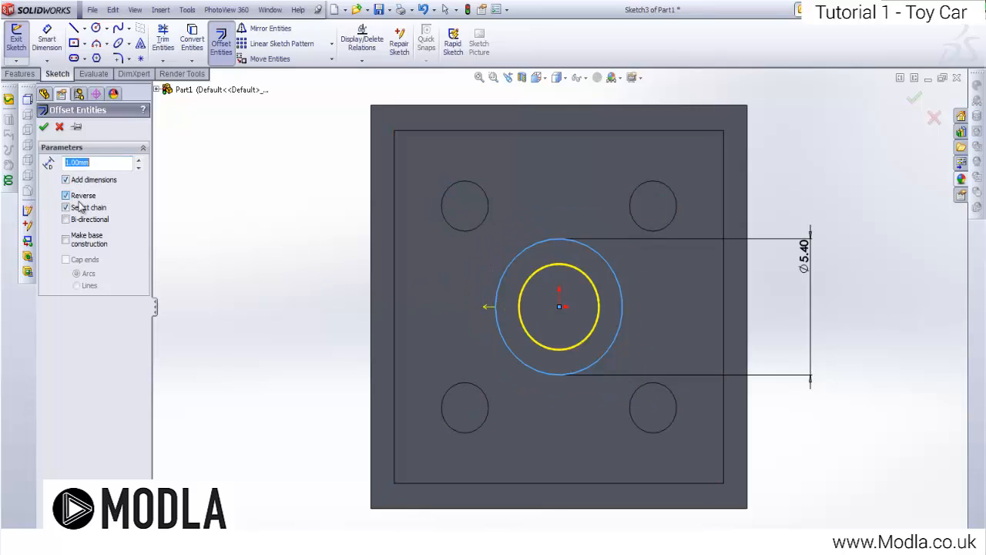
pyautogui.click(43, 126)
# Step: Review the offset dimension between the two concentric circles and exit the sketch
pyautogui.moveTo(335, 193)
pyautogui.mouseDown(button='middle')
pyautogui.moveTo(277, 222)
pyautogui.moveTo(328, 191)
pyautogui.mouseUp(button='middle')
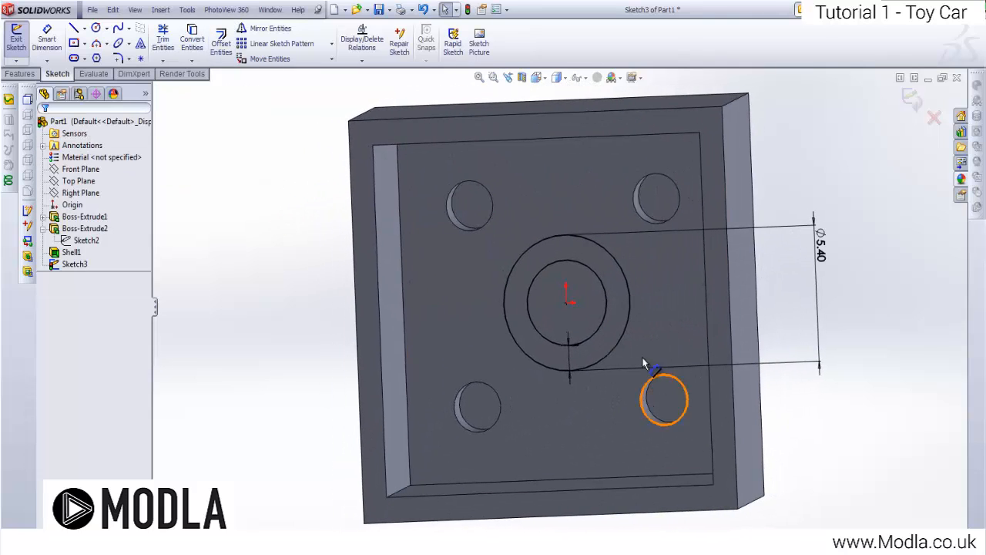
pyautogui.click(592, 356)
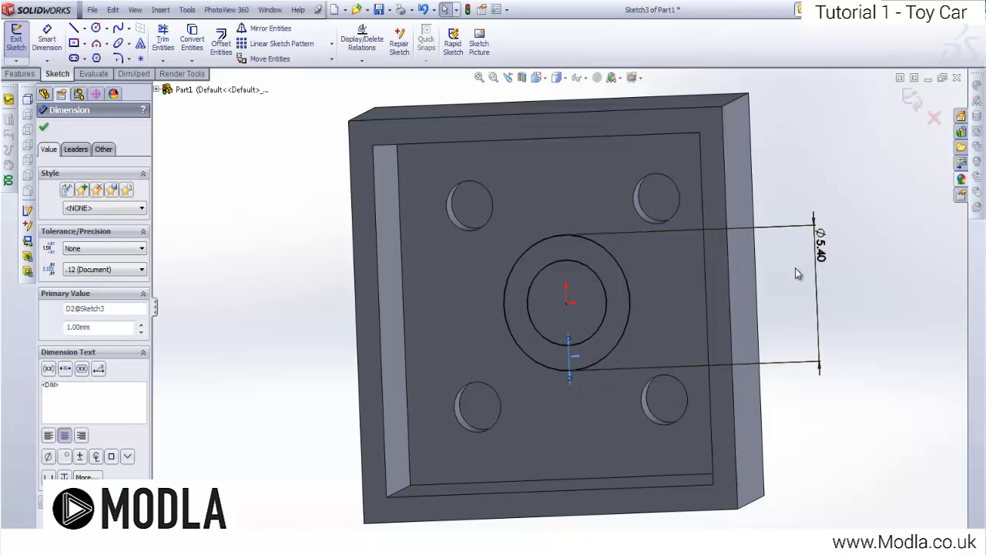
pyautogui.moveTo(734, 310); pyautogui.dragTo(758, 331, button='middle')
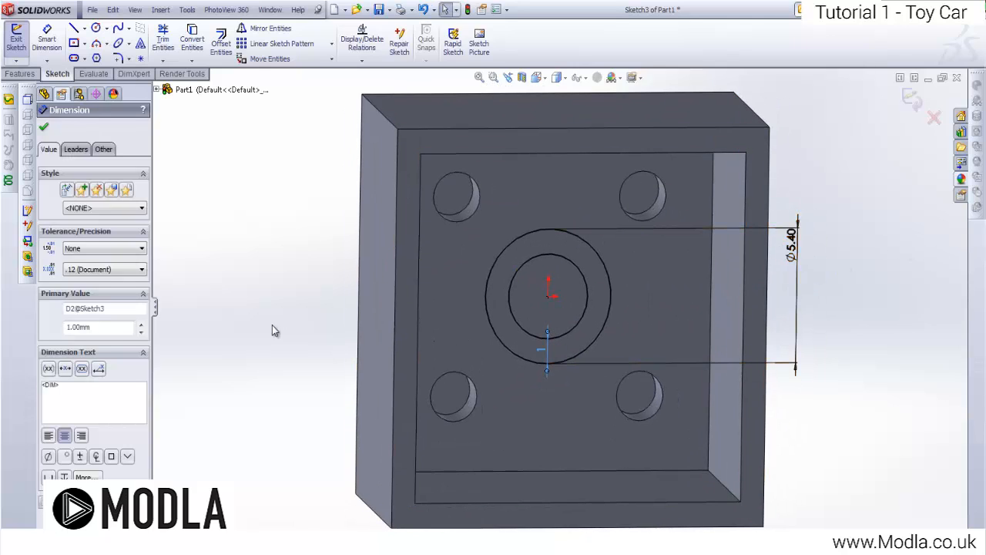
pyautogui.click(43, 130)
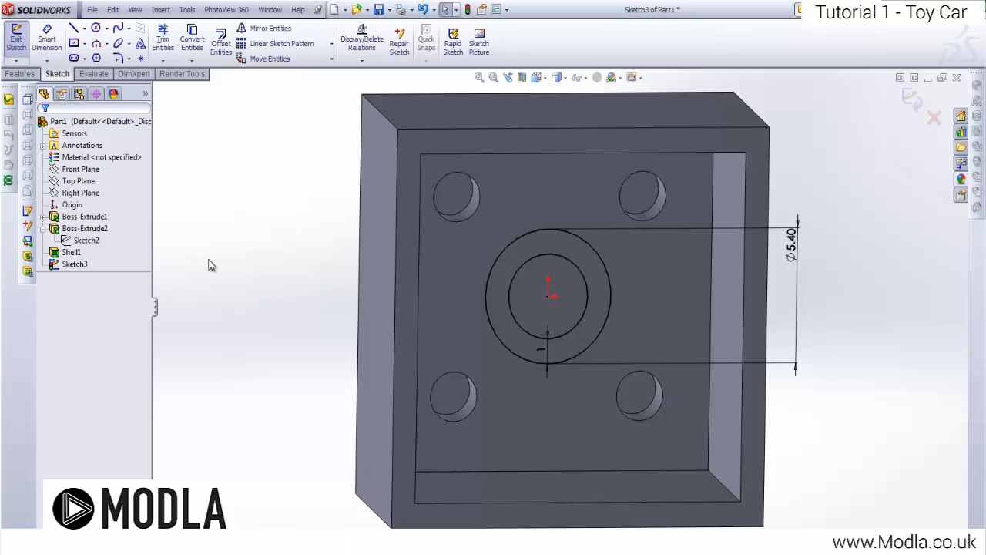
pyautogui.click(16, 45)
pyautogui.click(257, 197)
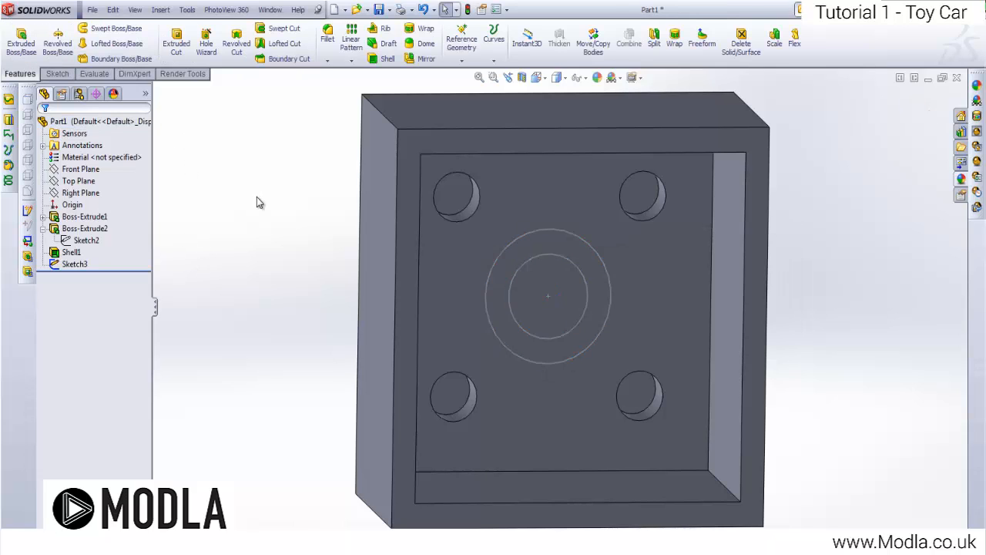
# Step: Extrude the concentric ring sketch 9 mm as a blind boss to form the central tube inside the shell
pyautogui.click(22, 46)
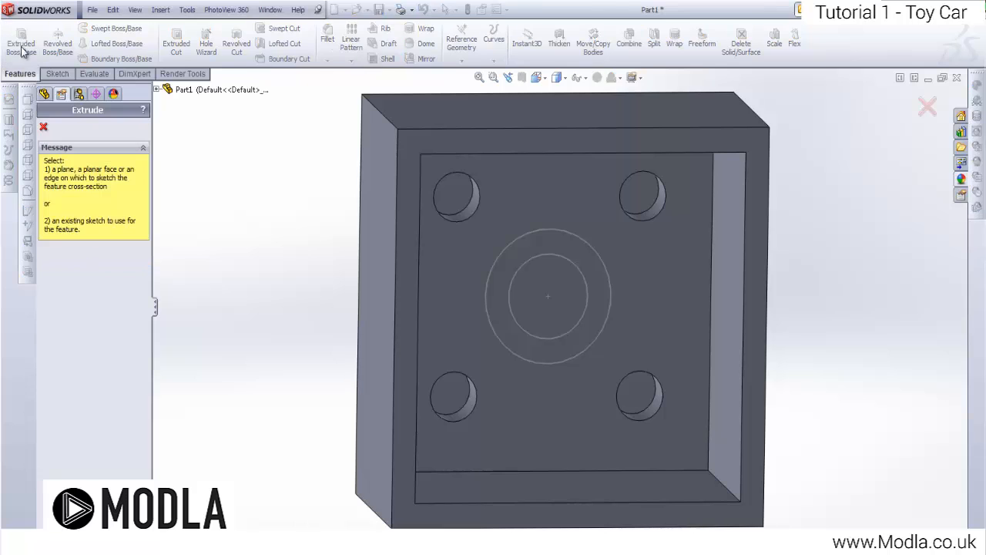
pyautogui.click(582, 236)
pyautogui.moveTo(585, 235)
pyautogui.mouseDown(button='middle')
pyautogui.moveTo(502, 242)
pyautogui.moveTo(398, 269)
pyautogui.moveTo(228, 251)
pyautogui.mouseUp(button='middle')
pyautogui.click(140, 245)
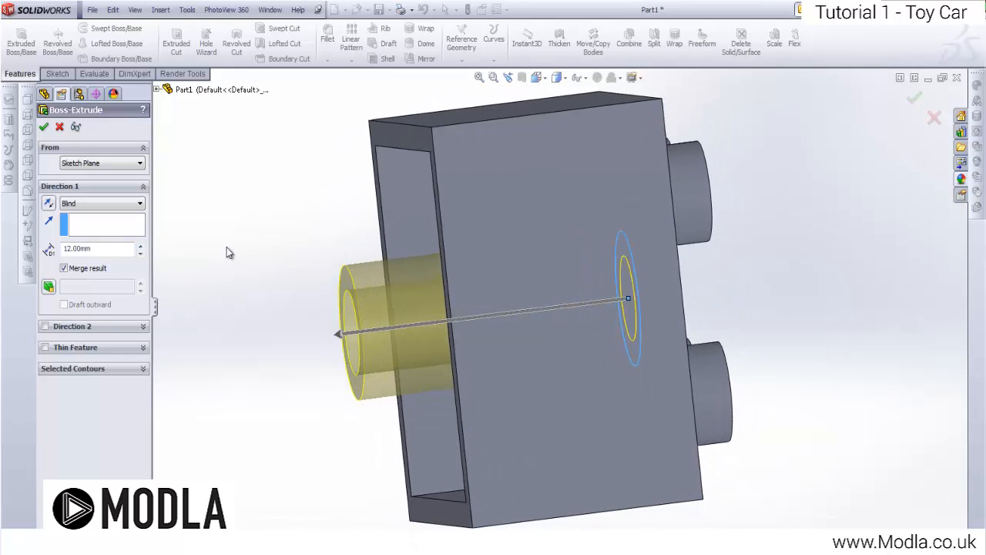
pyautogui.doubleClick(106, 251)
pyautogui.write('9')
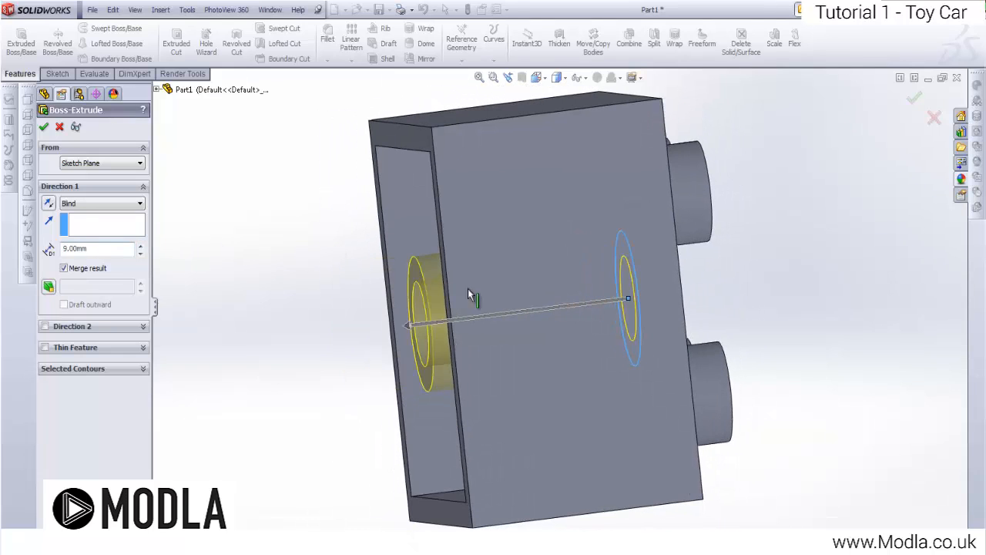
pyautogui.moveTo(700, 288); pyautogui.dragTo(704, 285, button='middle')
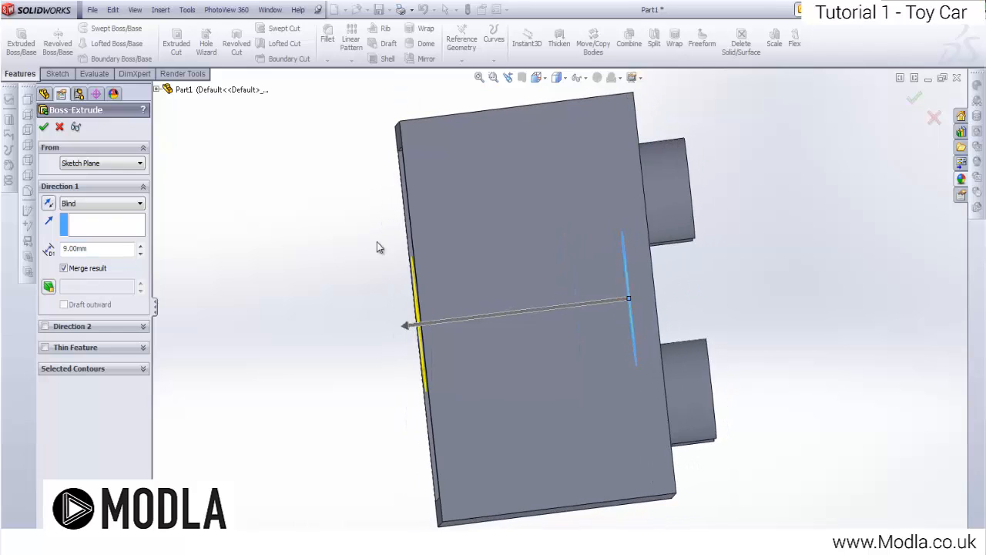
pyautogui.moveTo(395, 286); pyautogui.dragTo(487, 284, button='middle')
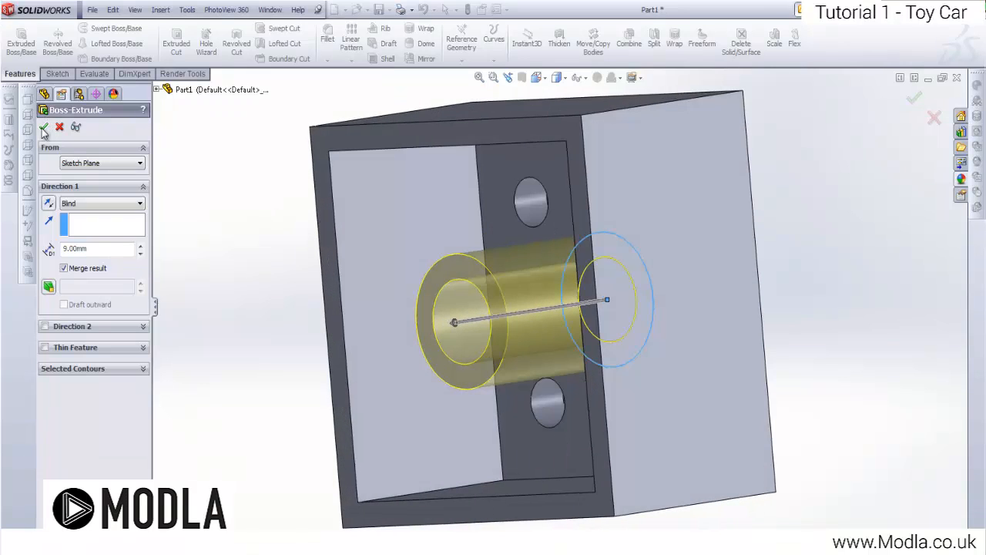
pyautogui.press('Return')
# Step: Turn the brick stud side up and show it in the isometric view
pyautogui.moveTo(297, 155); pyautogui.dragTo(473, 354, button='middle')
pyautogui.scroll(5, 481, 357)
pyautogui.press('space')
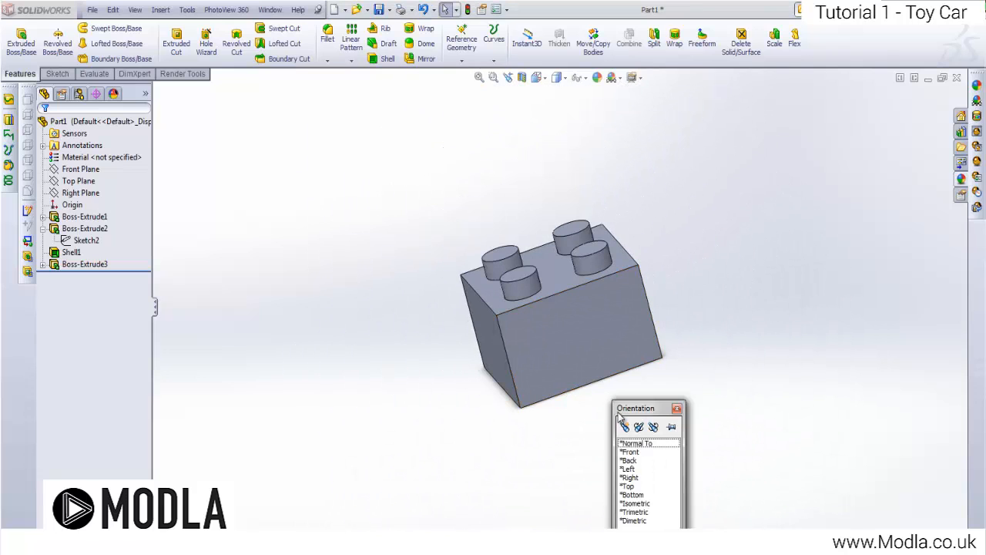
pyautogui.click(638, 503)
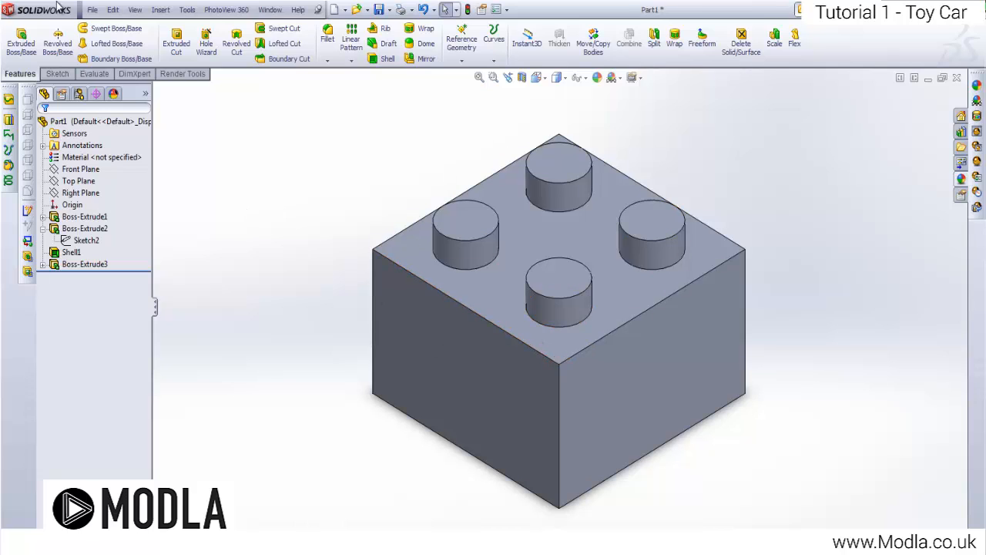
# Step: Start saving the part under a new name, create a Toy_Car folder on the Desktop and open it
pyautogui.click(93, 11)
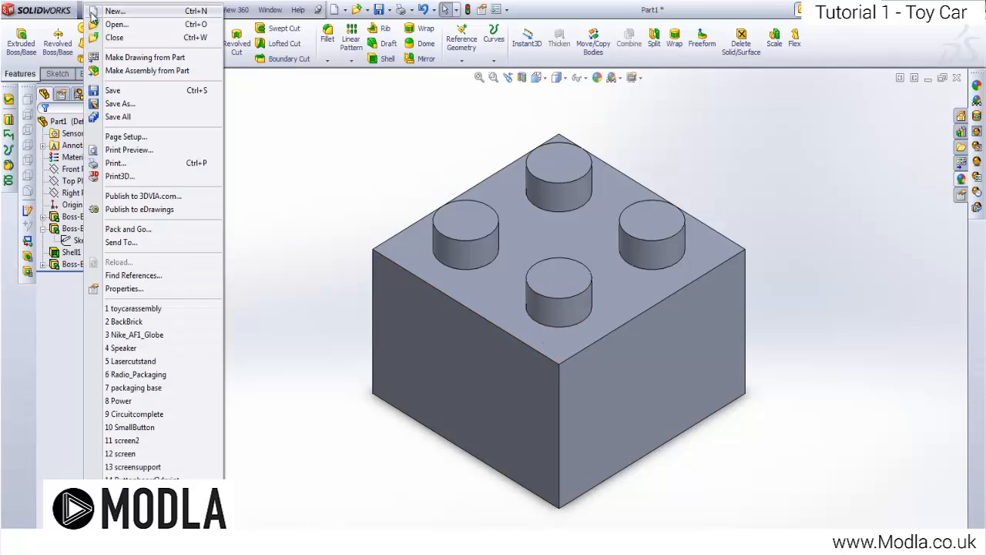
pyautogui.click(117, 104)
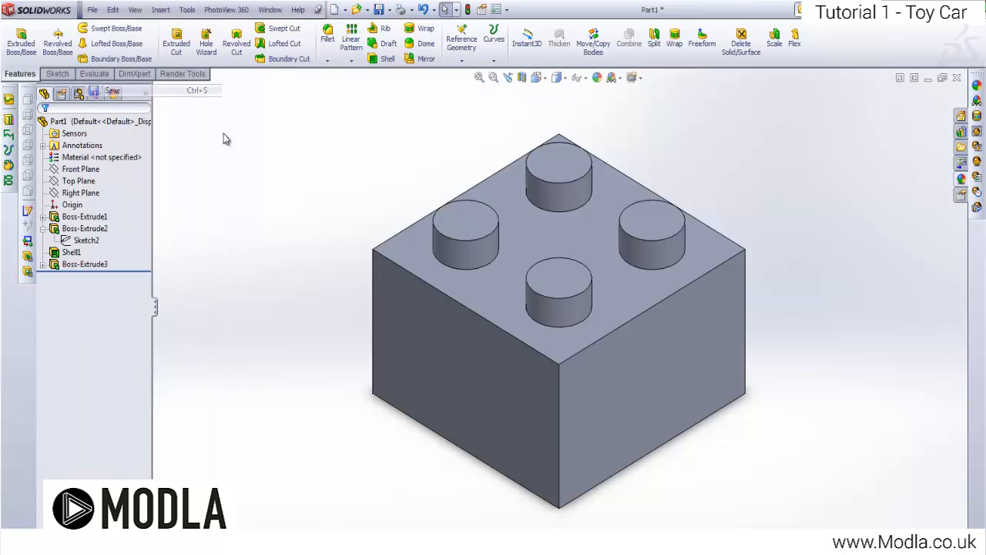
pyautogui.click(365, 185)
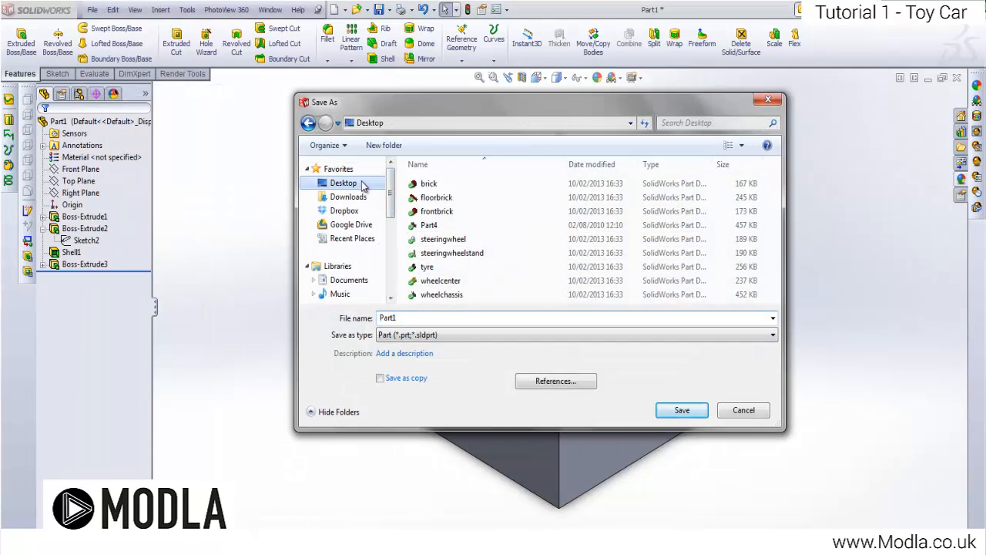
pyautogui.moveTo(779, 230); pyautogui.dragTo(777, 285)
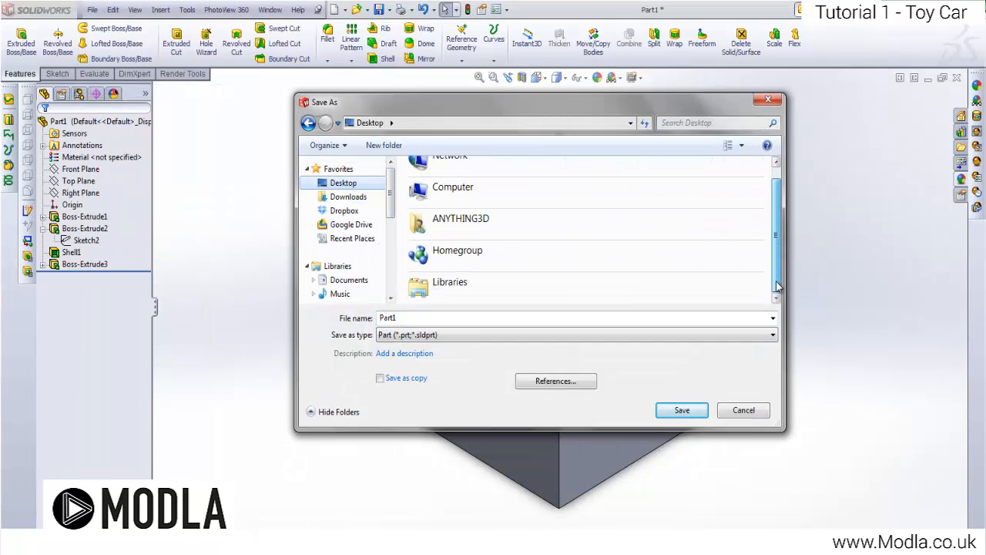
pyautogui.rightClick(541, 213)
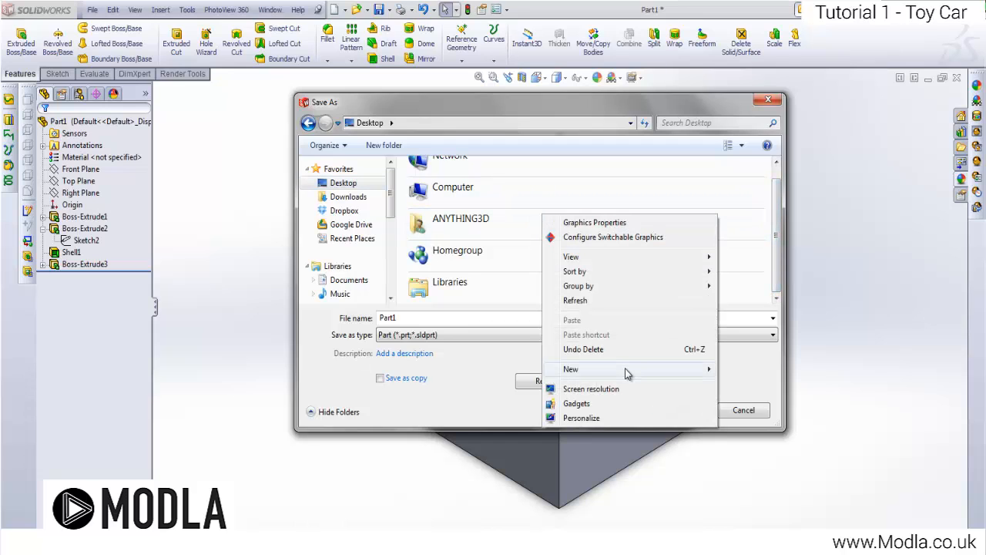
pyautogui.moveTo(624, 374)
pyautogui.click(728, 369)
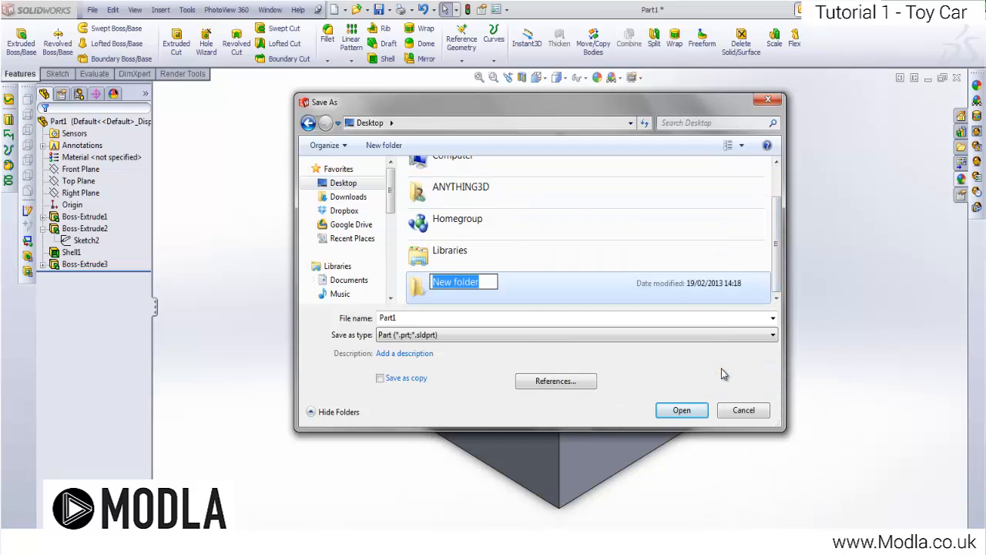
pyautogui.write('ToyC')
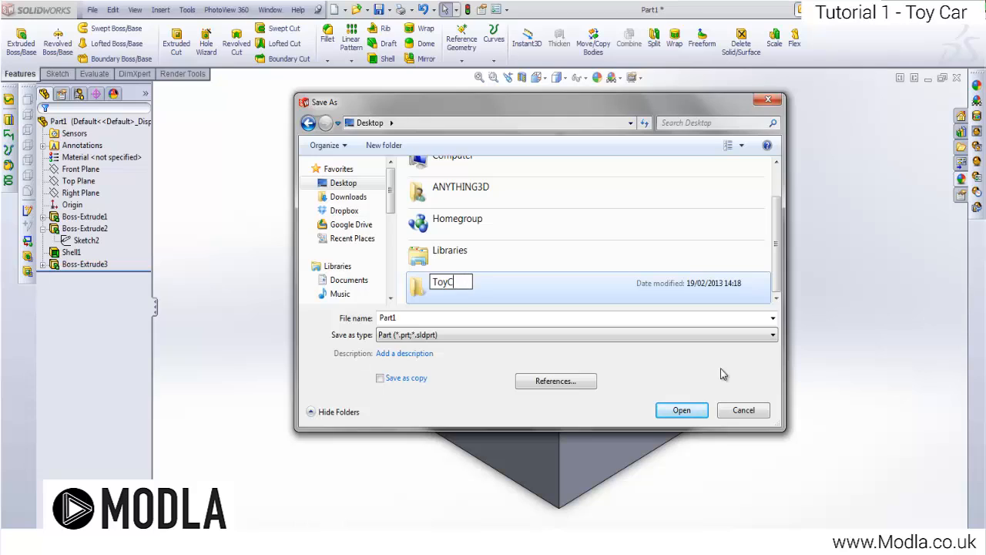
pyautogui.press('BackSpace')
pyautogui.write('_Car')
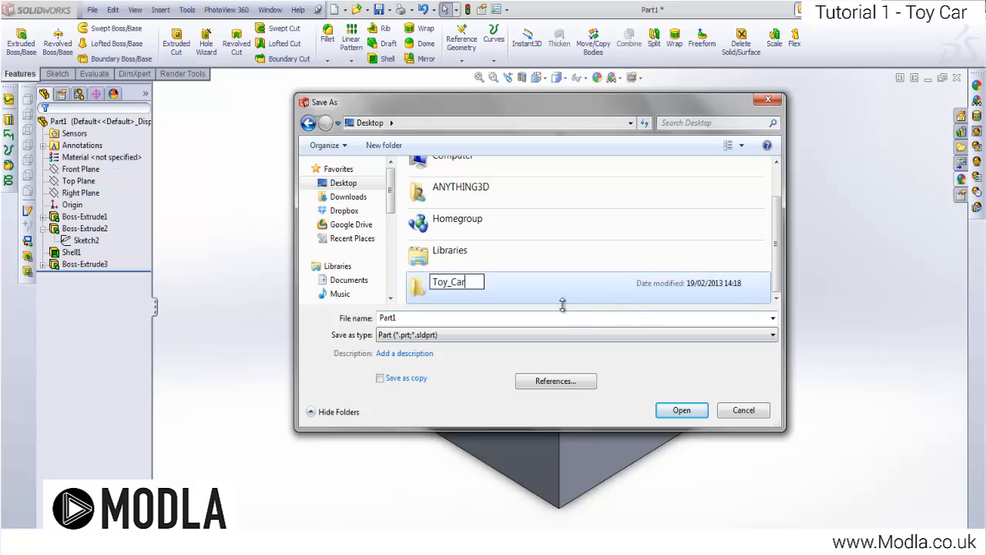
pyautogui.doubleClick(557, 292)
# Step: Create a subfolder named CAD inside the Toy_Car folder and open it
pyautogui.rightClick(443, 226)
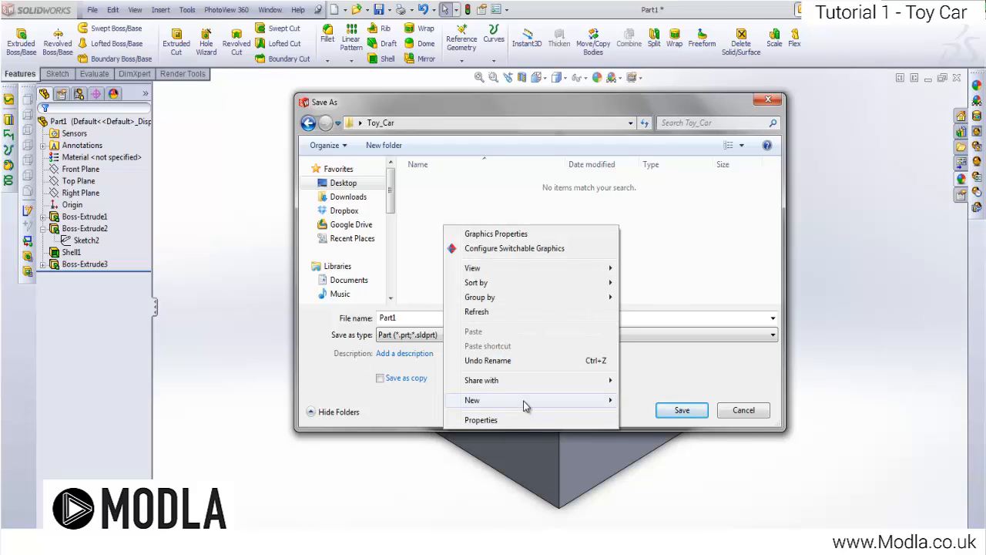
pyautogui.moveTo(608, 400)
pyautogui.click(674, 402)
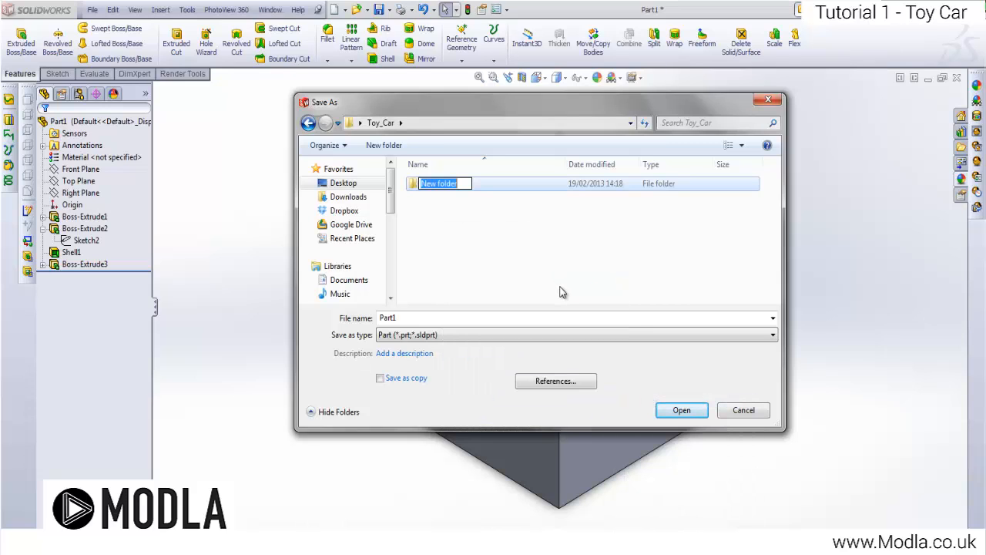
pyautogui.write('CAD')
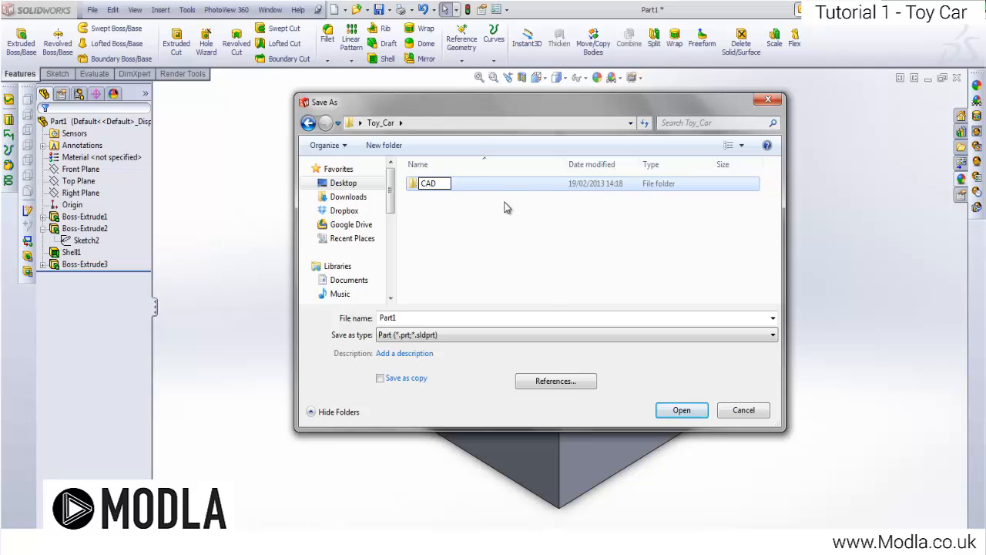
pyautogui.press('Return')
pyautogui.doubleClick(481, 182)
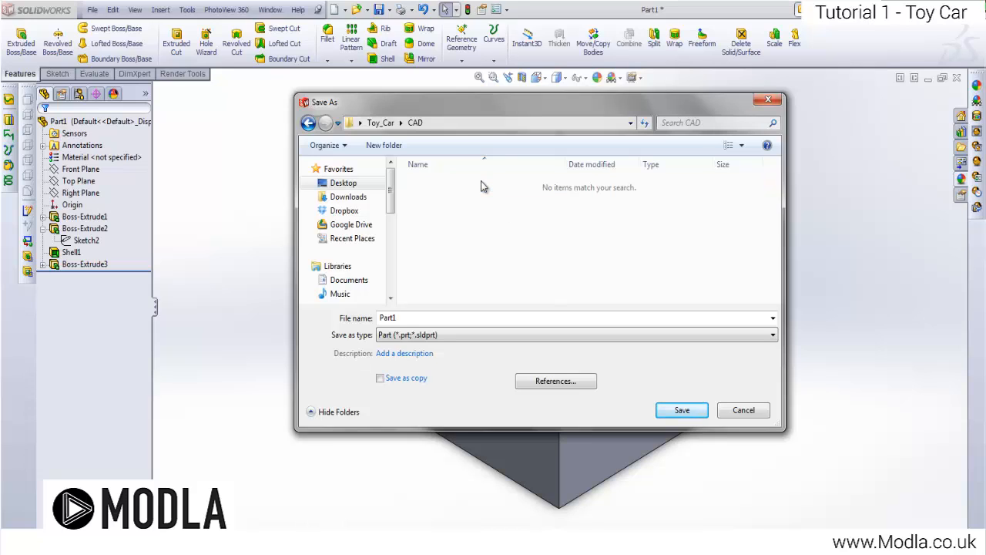
# Step: Save the part as Back_Brick in the CAD folder
pyautogui.doubleClick(444, 316)
pyautogui.write('Back_Brick')
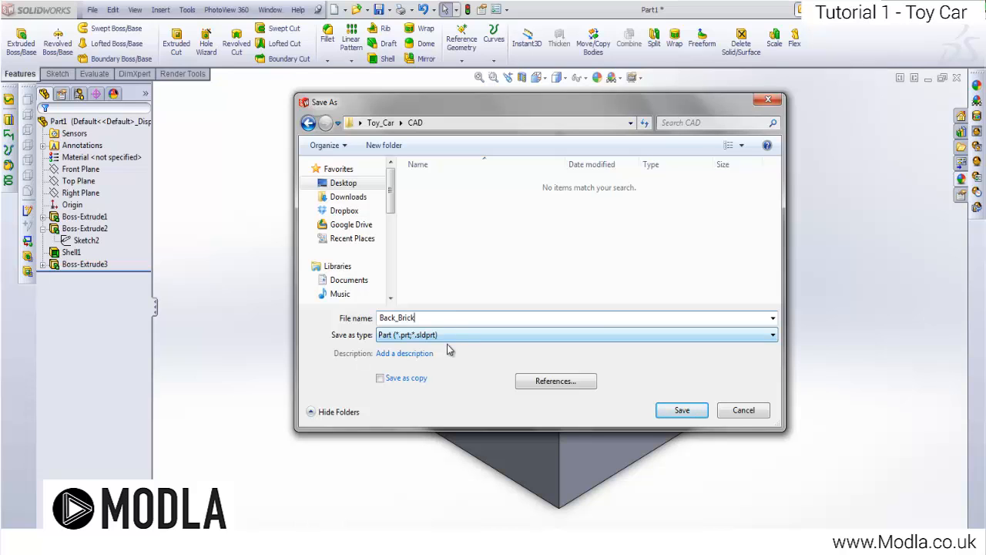
pyautogui.click(688, 413)
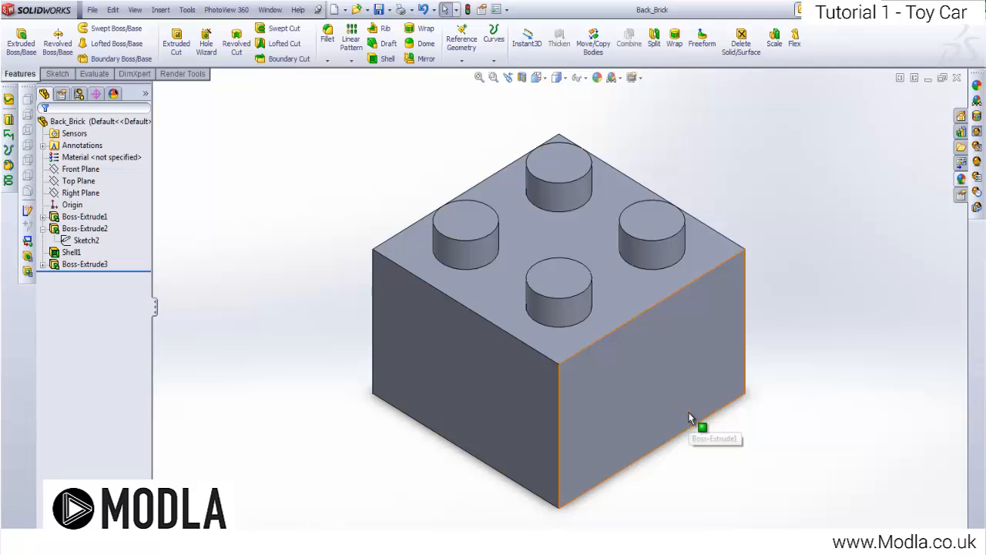
# Step: Select the whole Back_Brick part and open the High Gloss plastic appearances
pyautogui.click(118, 127)
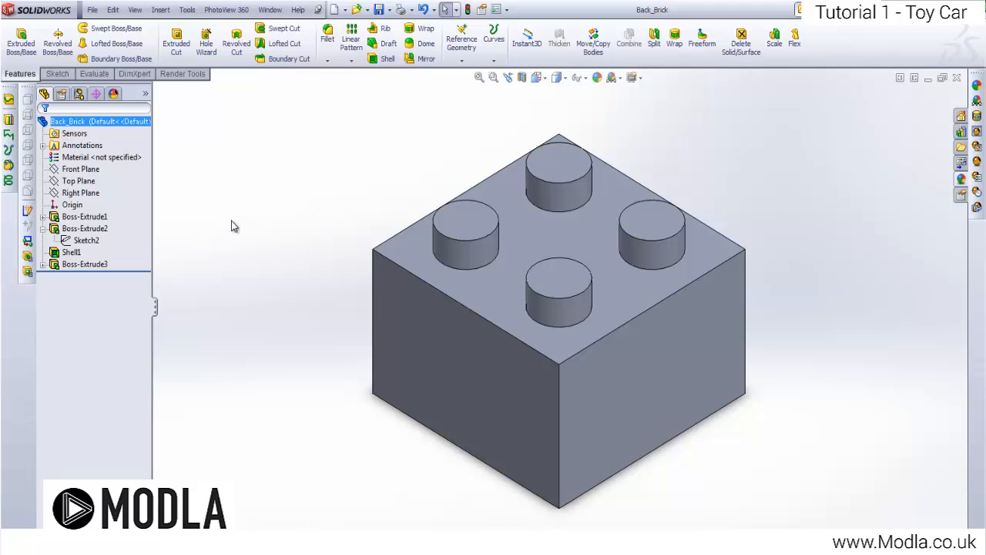
pyautogui.click(962, 179)
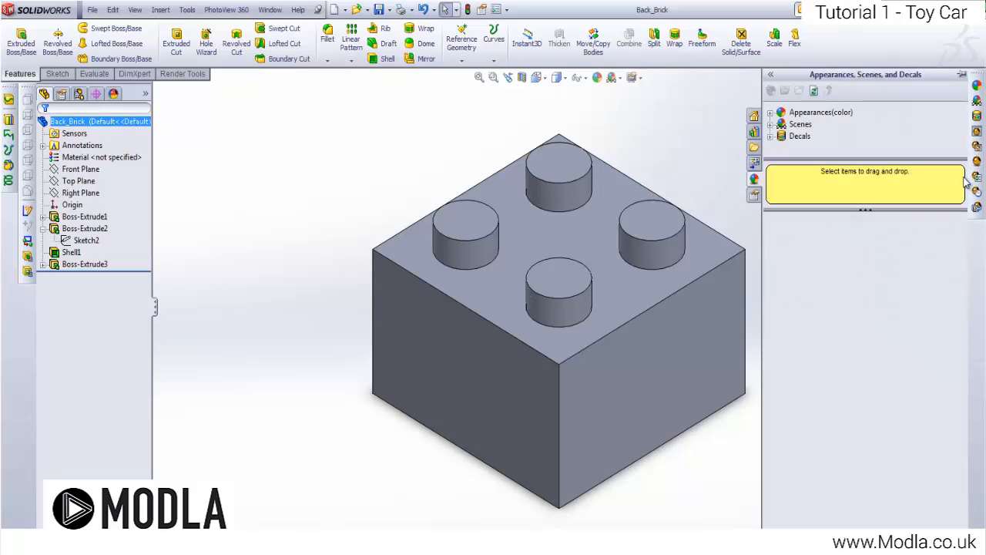
pyautogui.click(775, 116)
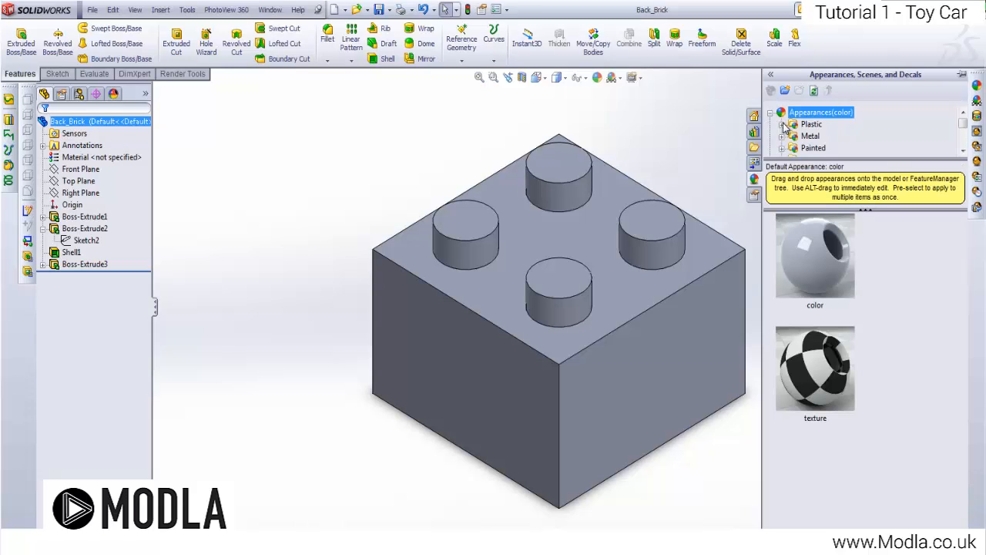
pyautogui.click(801, 125)
pyautogui.click(783, 125)
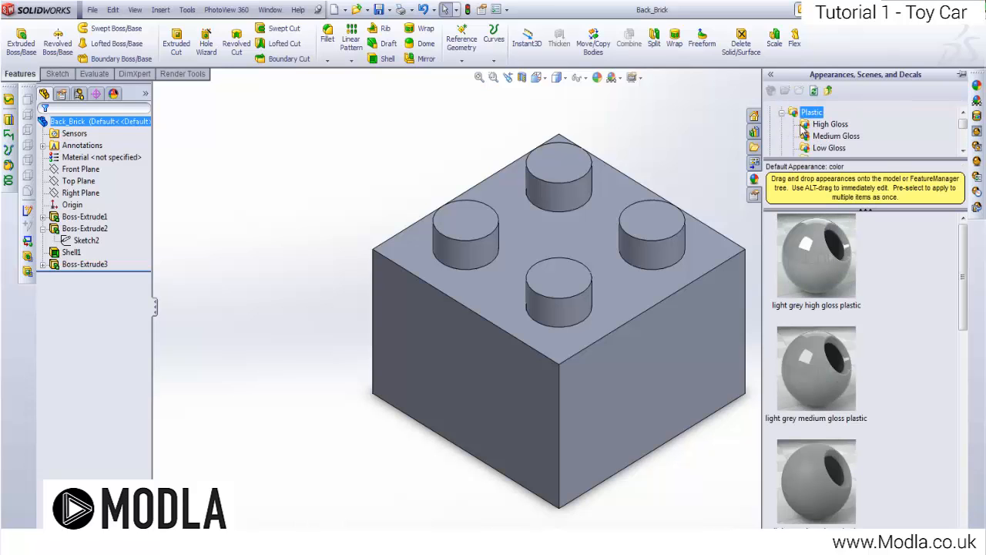
pyautogui.click(806, 129)
# Step: Apply the red high gloss plastic appearance to the whole brick part
pyautogui.scroll(-3, 897, 344)
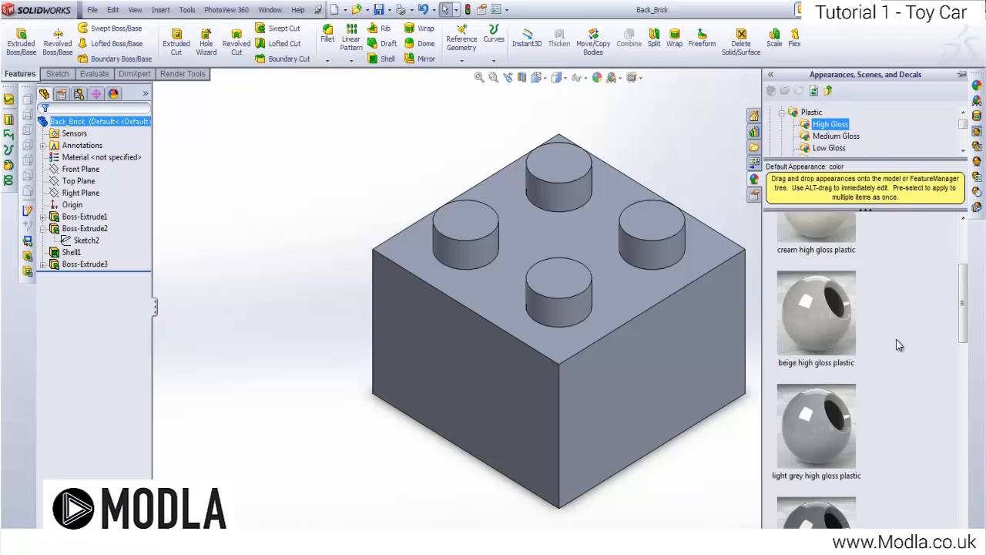
pyautogui.scroll(-5, 896, 339)
pyautogui.scroll(6, 894, 344)
pyautogui.scroll(-6, 888, 354)
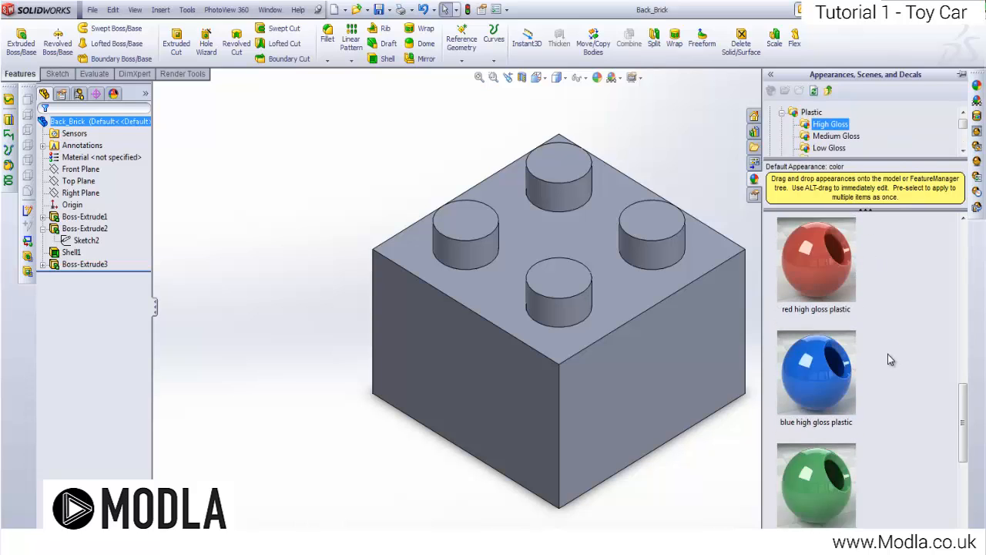
pyautogui.scroll(-2, 887, 354)
pyautogui.scroll(7, 888, 355)
pyautogui.scroll(-6, 893, 397)
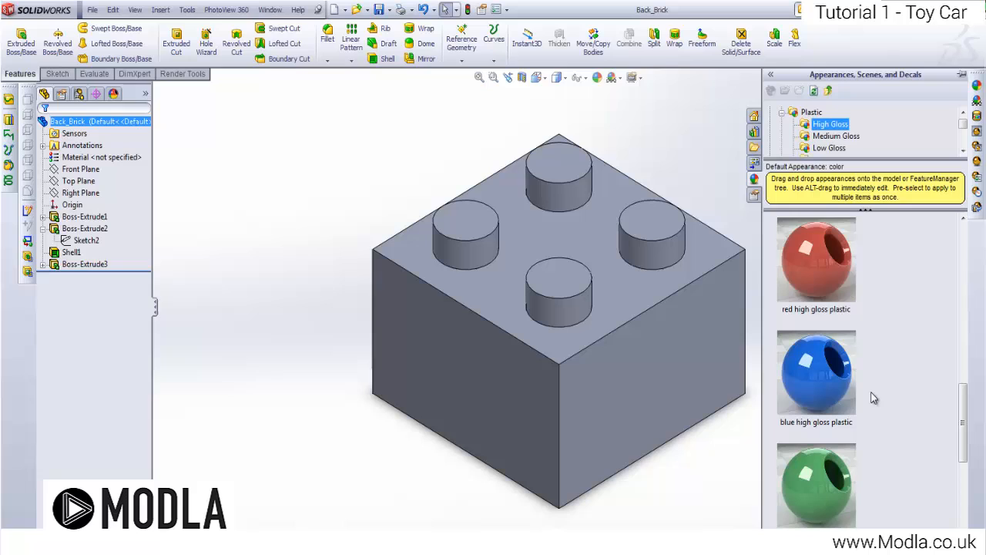
pyautogui.click(820, 289)
pyautogui.rightClick(821, 290)
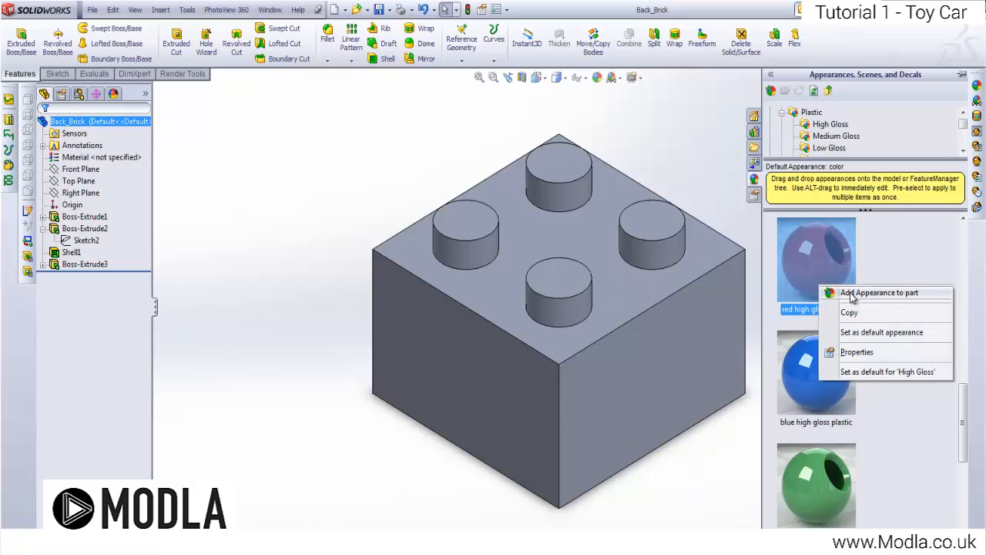
pyautogui.click(852, 295)
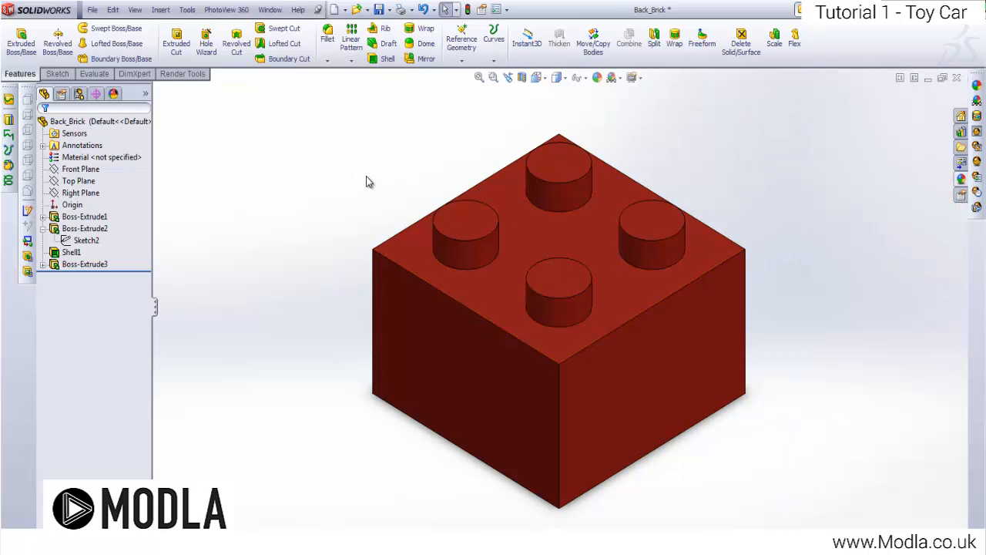
# Step: Save the recoloured Back_Brick part
pyautogui.click(961, 178)
pyautogui.click(92, 8)
pyautogui.click(112, 88)
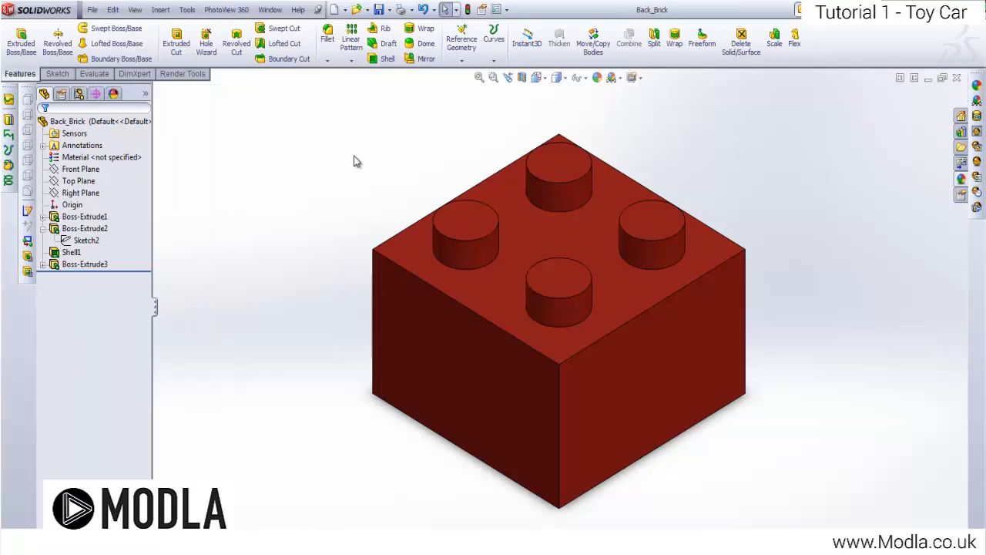
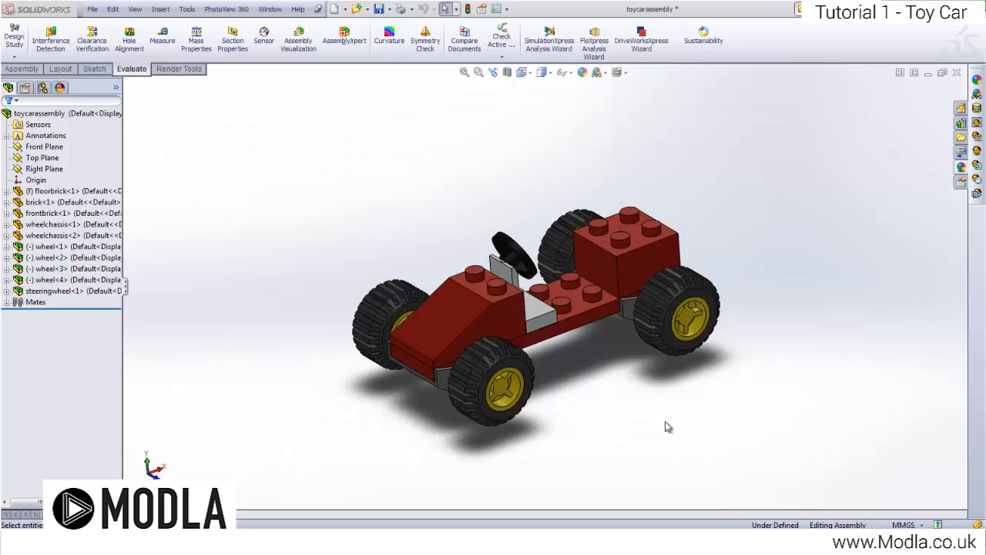
# Step: Open the floorbrick part from the toycarassembly in its own window and examine its shape and stud layout
pyautogui.click(578, 312)
pyautogui.rightClick(578, 309)
pyautogui.click(589, 265)
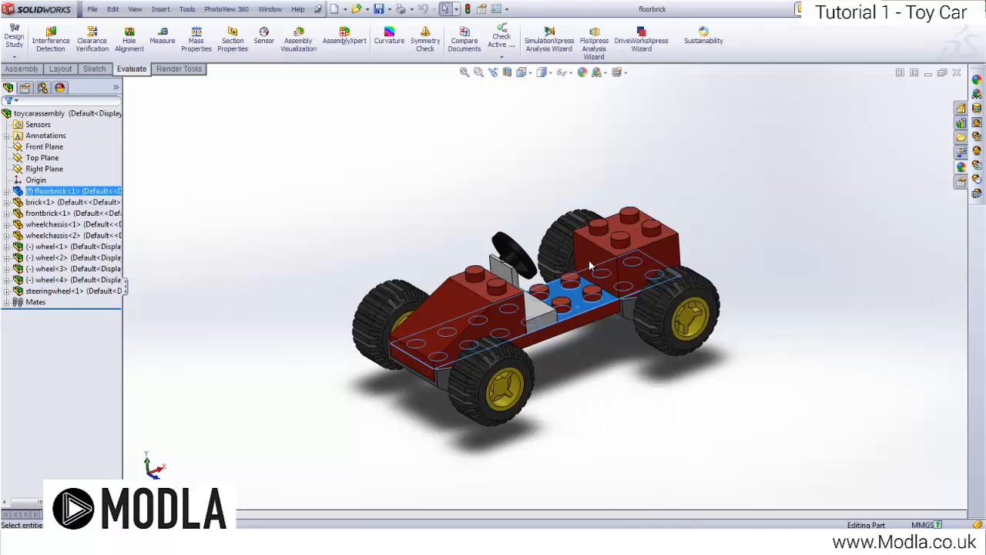
pyautogui.moveTo(557, 264); pyautogui.dragTo(702, 378, button='middle')
pyautogui.press('f')
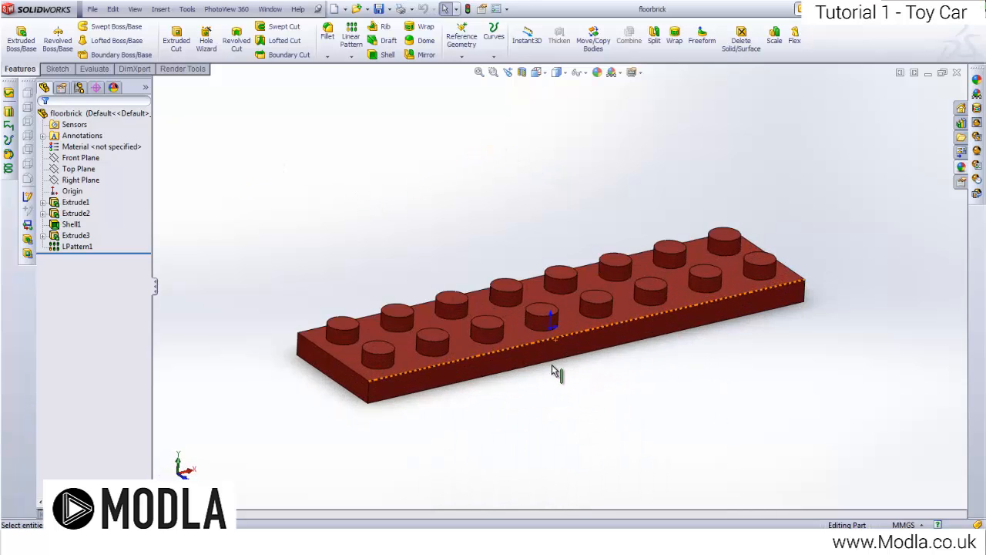
pyautogui.moveTo(552, 371); pyautogui.dragTo(509, 349, button='middle')
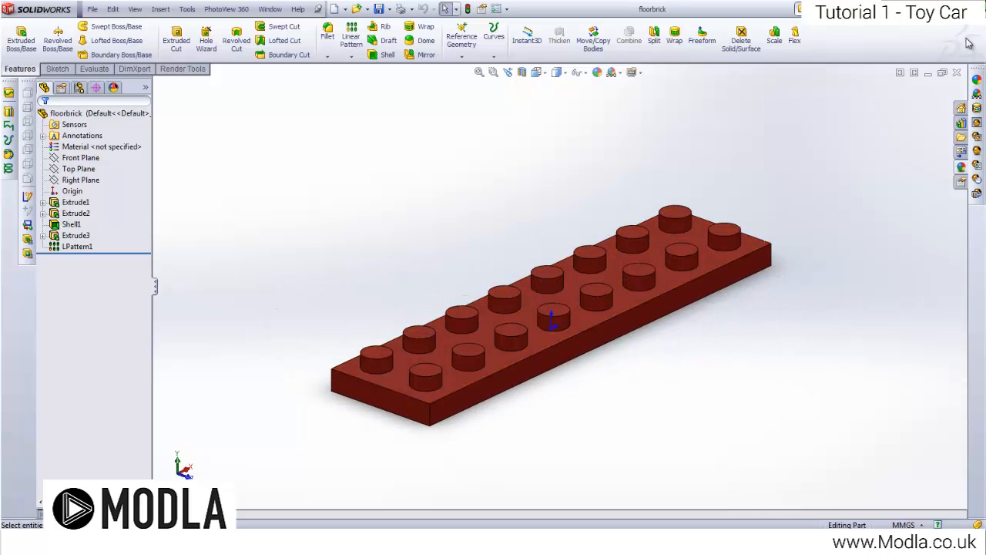
# Step: Put the floorbrick window aside and create a new, blank part document in a maximized window
pyautogui.click(929, 73)
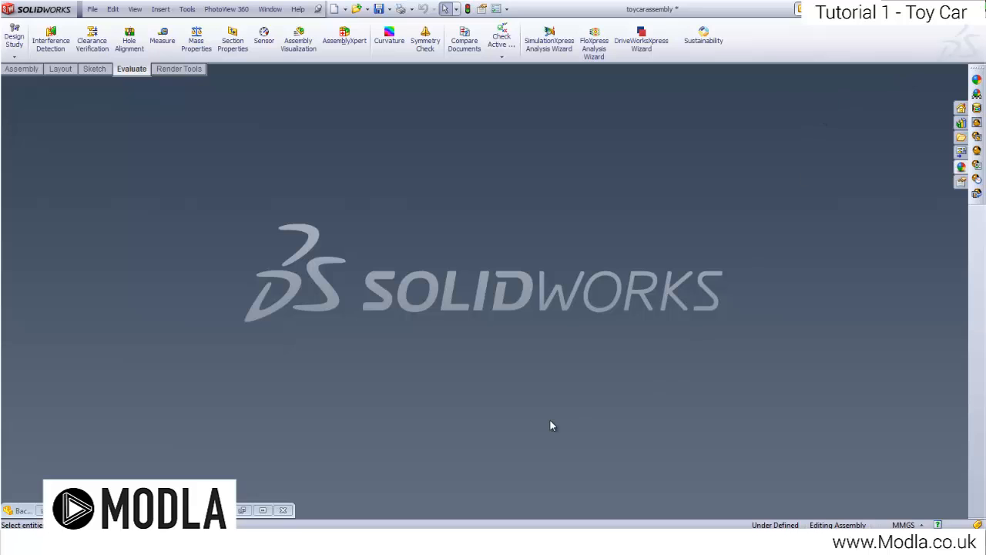
pyautogui.click(91, 8)
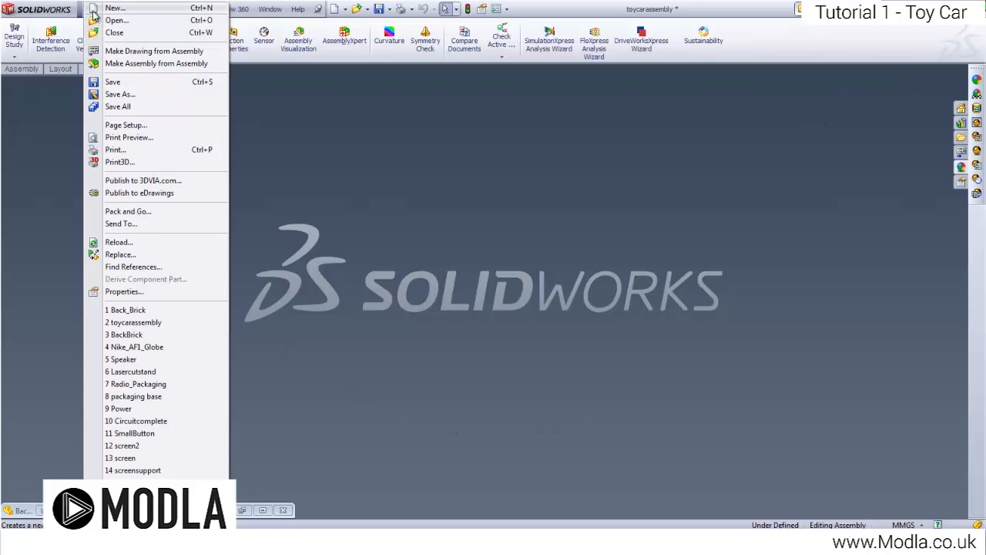
pyautogui.click(106, 9)
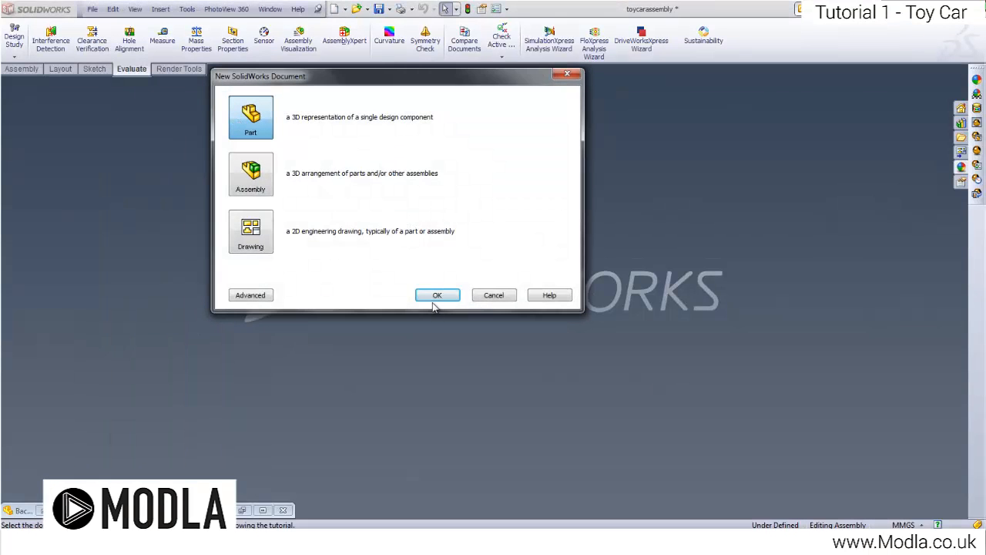
pyautogui.click(433, 299)
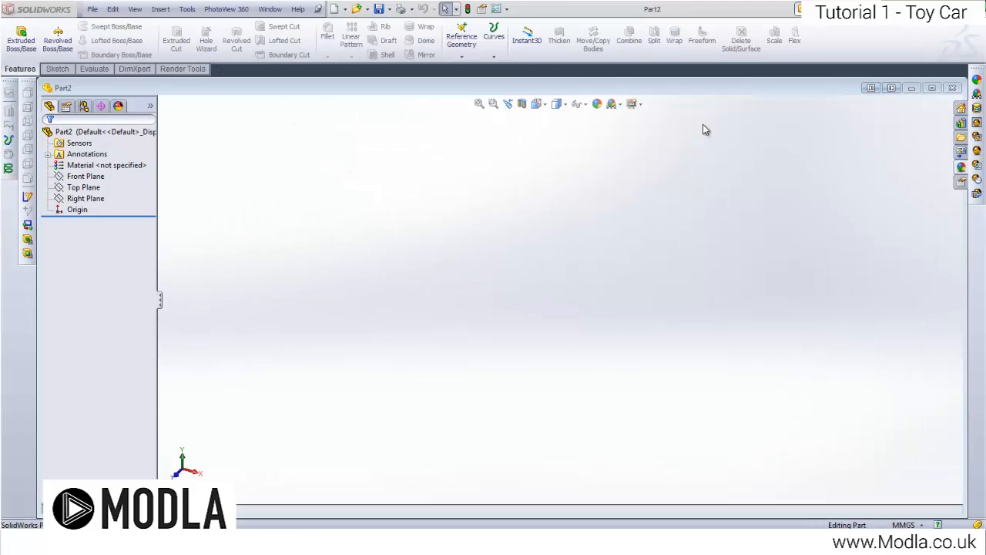
pyautogui.click(932, 87)
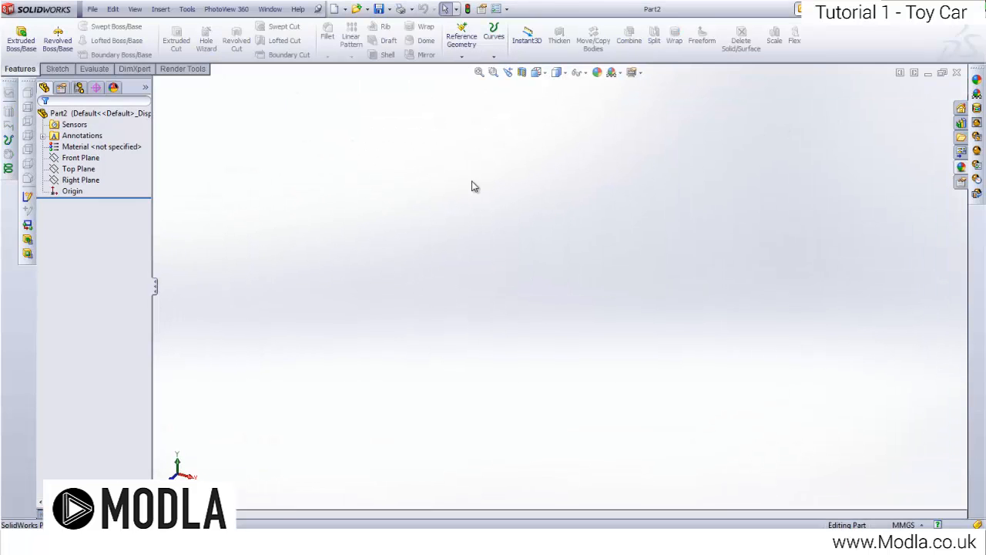
# Step: Sketch a centre rectangle about 254 mm by 45.5 mm on the Top Plane, centred on the origin
pyautogui.rightClick(80, 169)
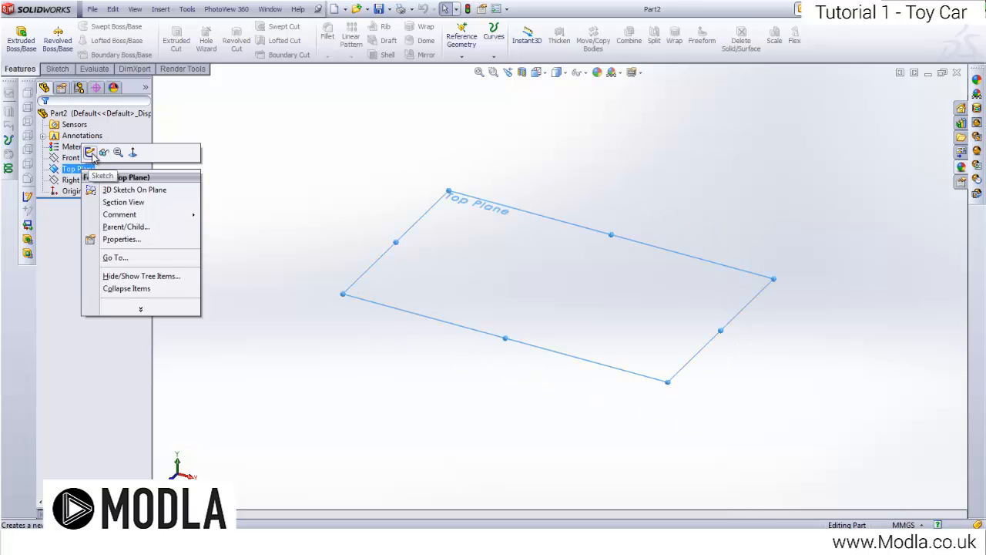
pyautogui.click(91, 153)
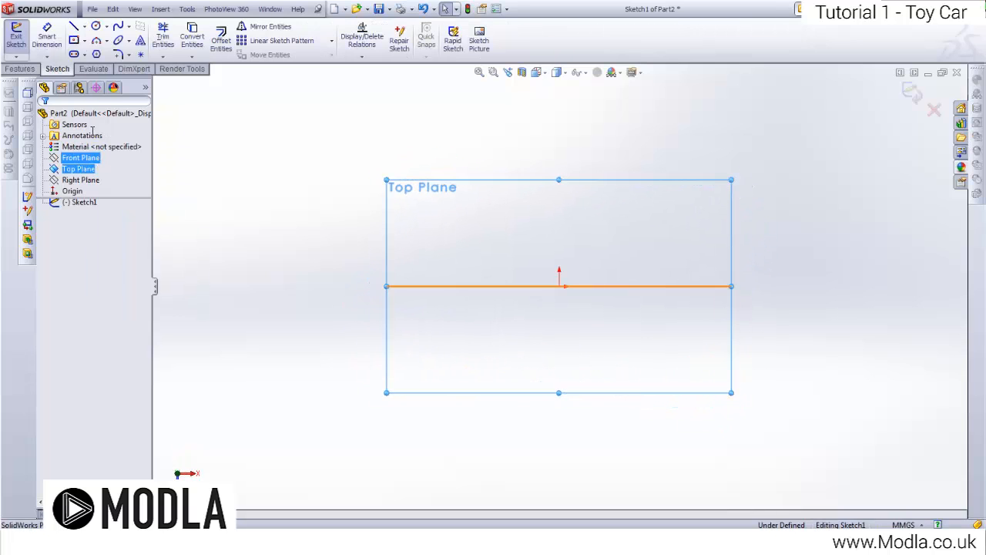
pyautogui.click(74, 41)
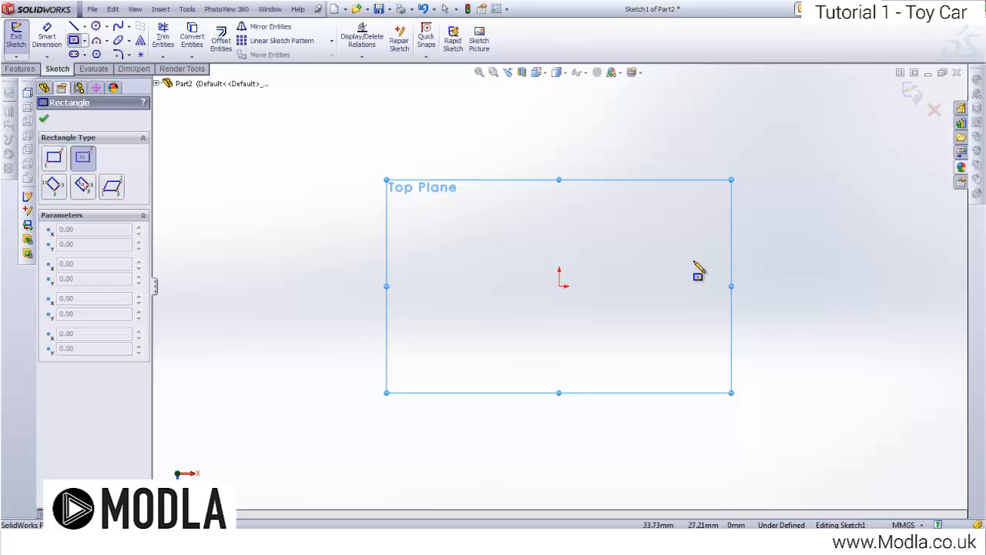
pyautogui.click(560, 286)
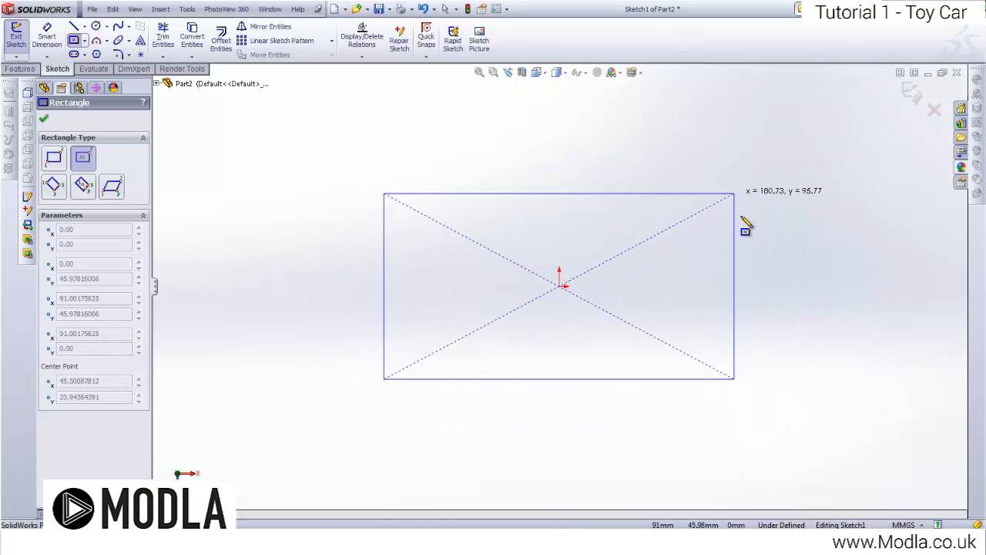
pyautogui.click(805, 242)
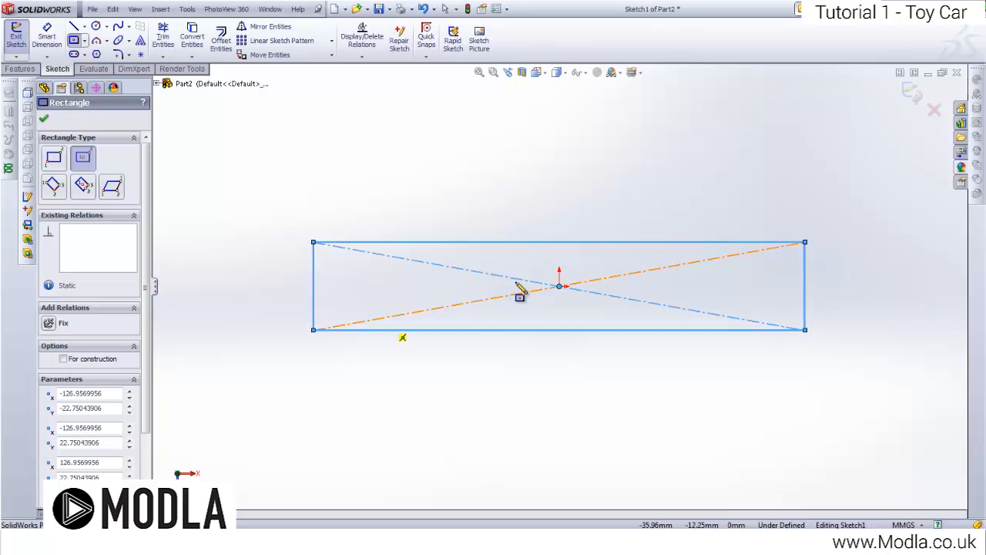
# Step: Dimension the rectangle's upper horizontal edge and set its length to 64 mm
pyautogui.click(44, 42)
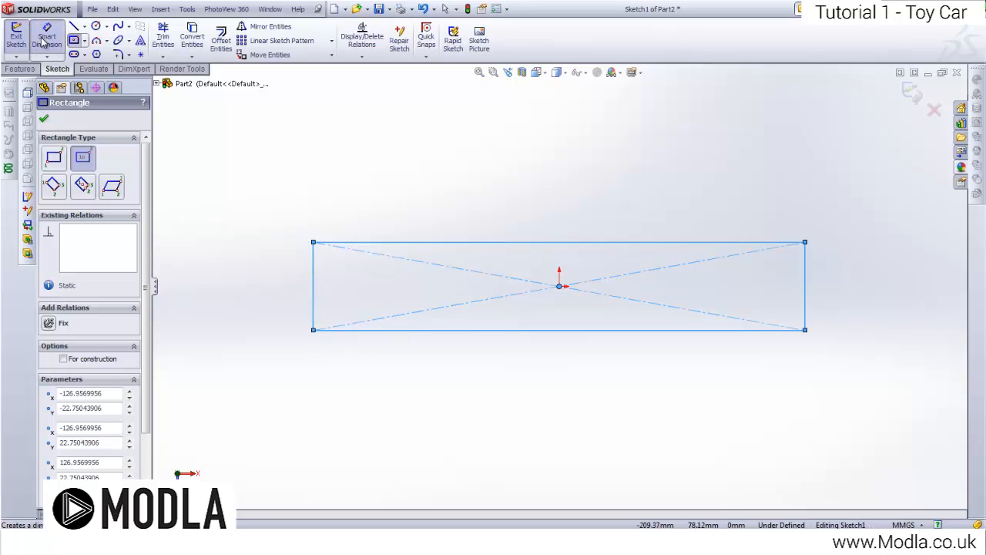
pyautogui.click(521, 245)
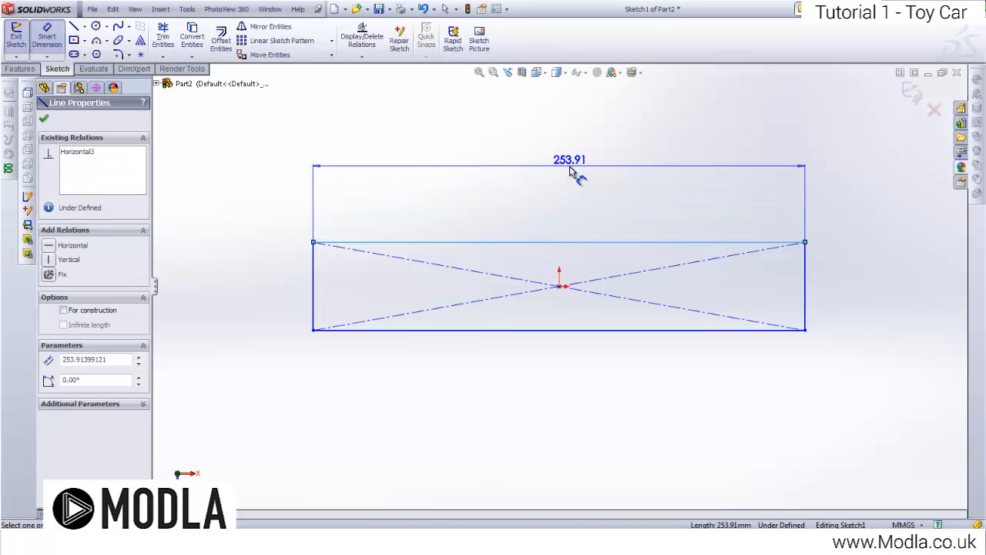
pyautogui.click(572, 178)
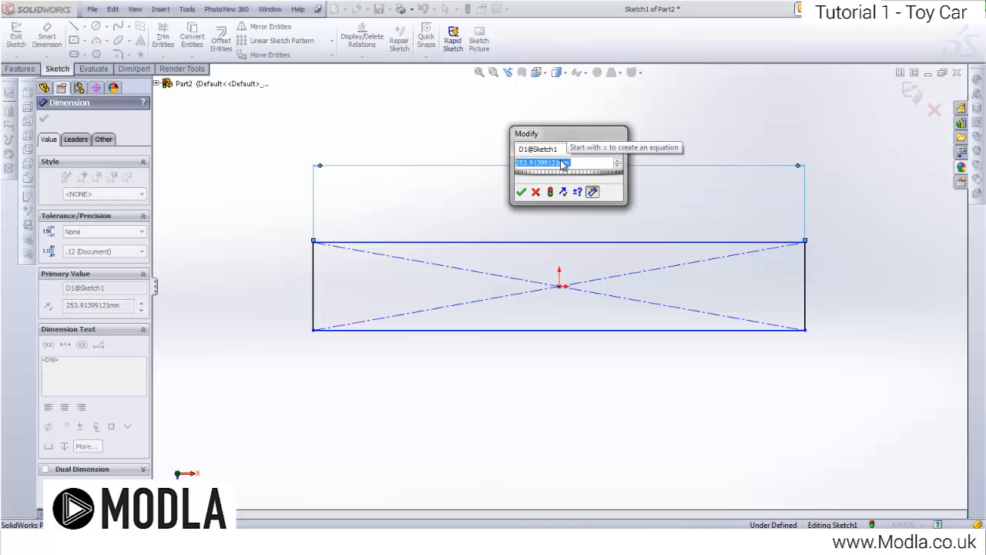
pyautogui.write('64')
pyautogui.press('Return')
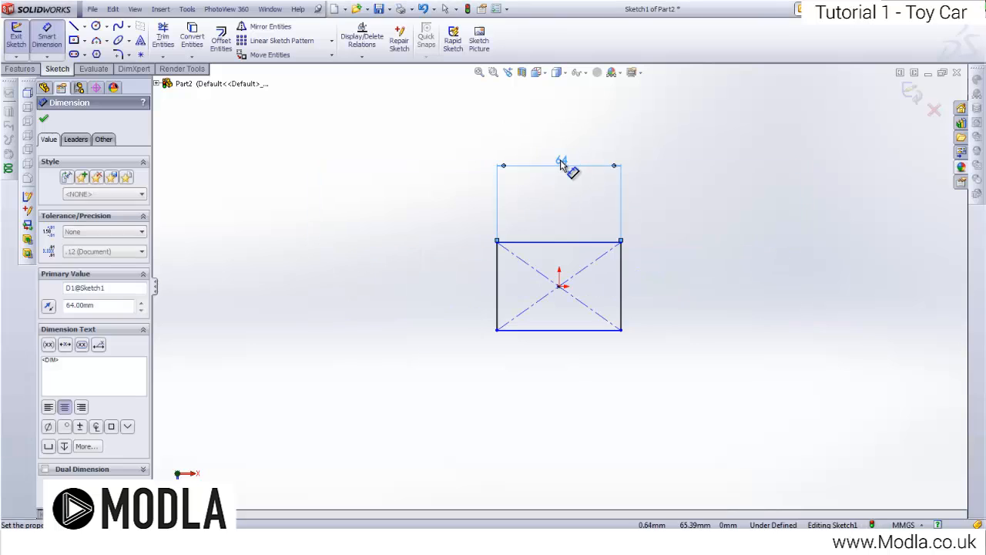
# Step: Dimension the rectangle's vertical side at 16 mm and finish the sketch
pyautogui.scroll(-4, 614, 276)
pyautogui.scroll(3, 532, 296)
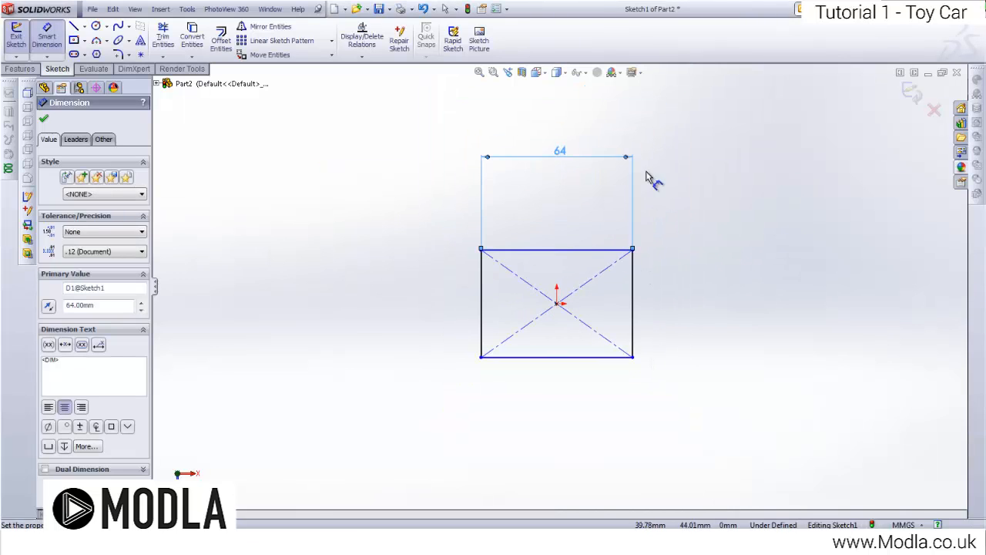
pyautogui.scroll(-5, 632, 272)
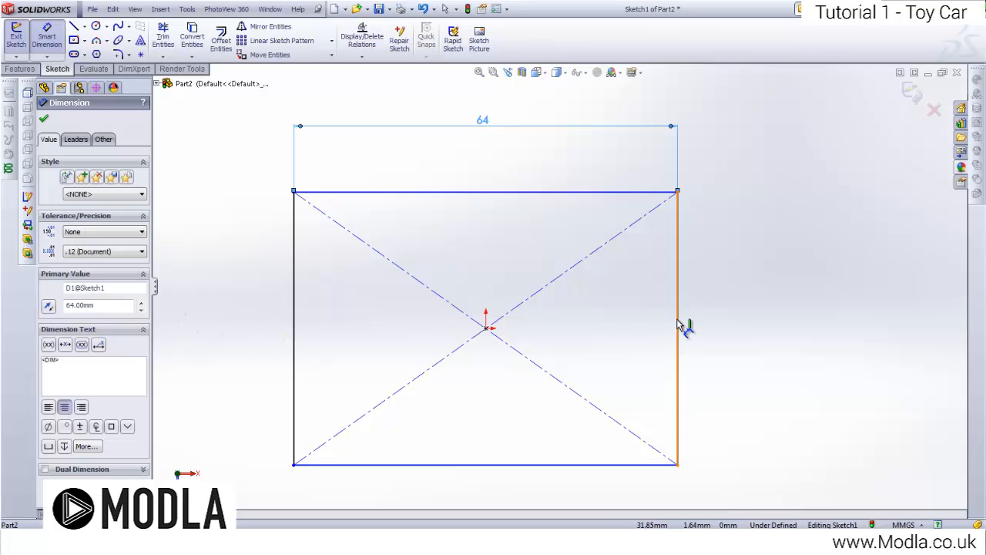
pyautogui.click(678, 326)
pyautogui.click(808, 331)
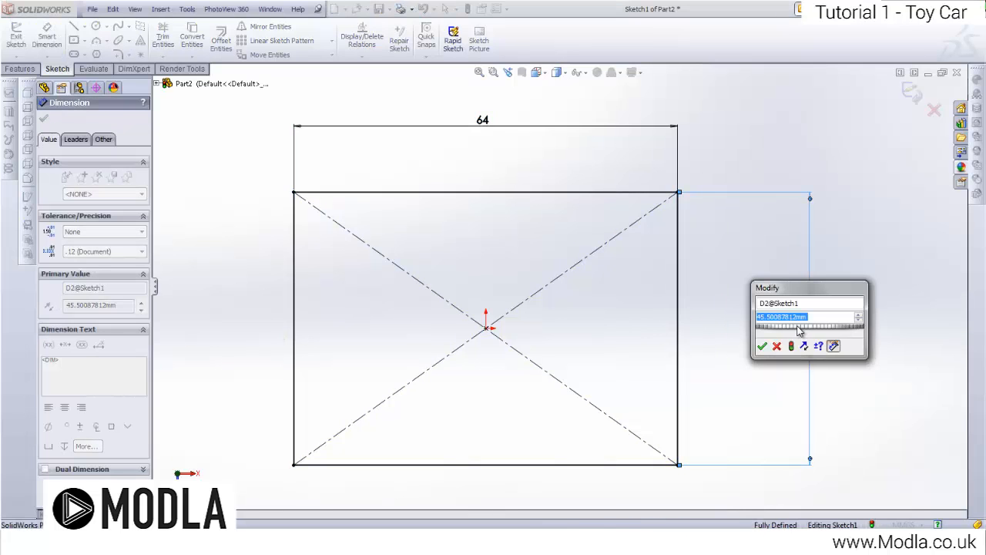
pyautogui.write('16')
pyautogui.press('Return')
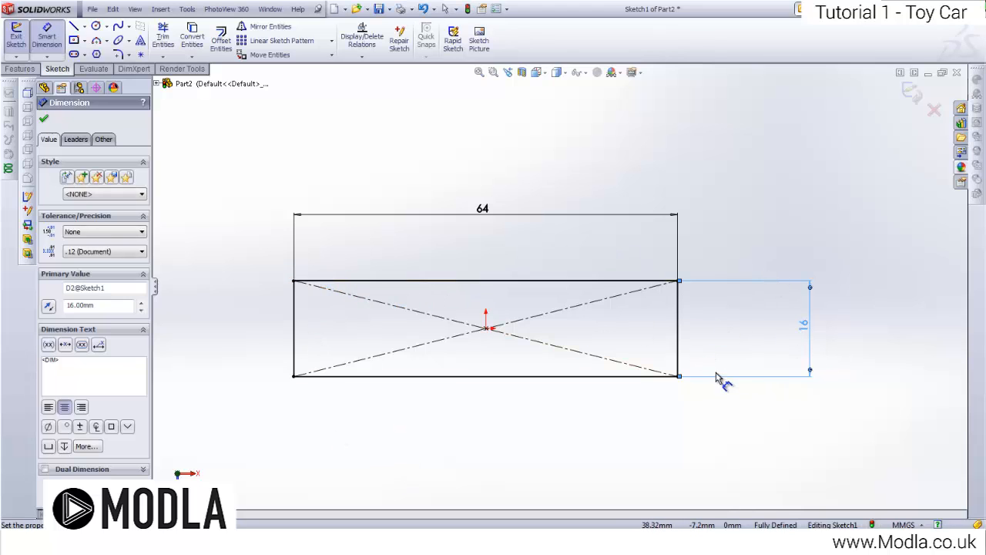
pyautogui.click(43, 120)
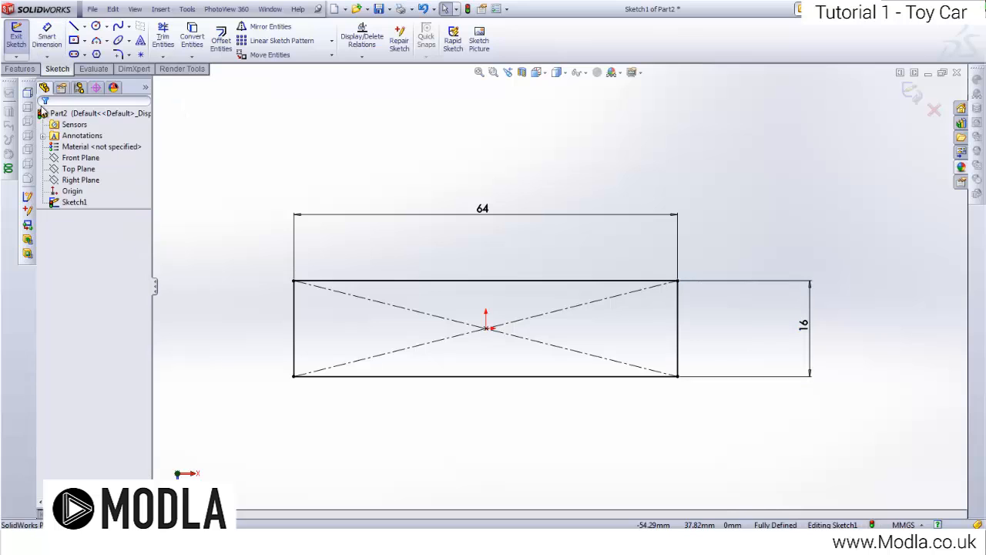
pyautogui.click(15, 35)
# Step: Extrude the 64 by 16 mm rectangle as a blind boss 3 mm high
pyautogui.press('space')
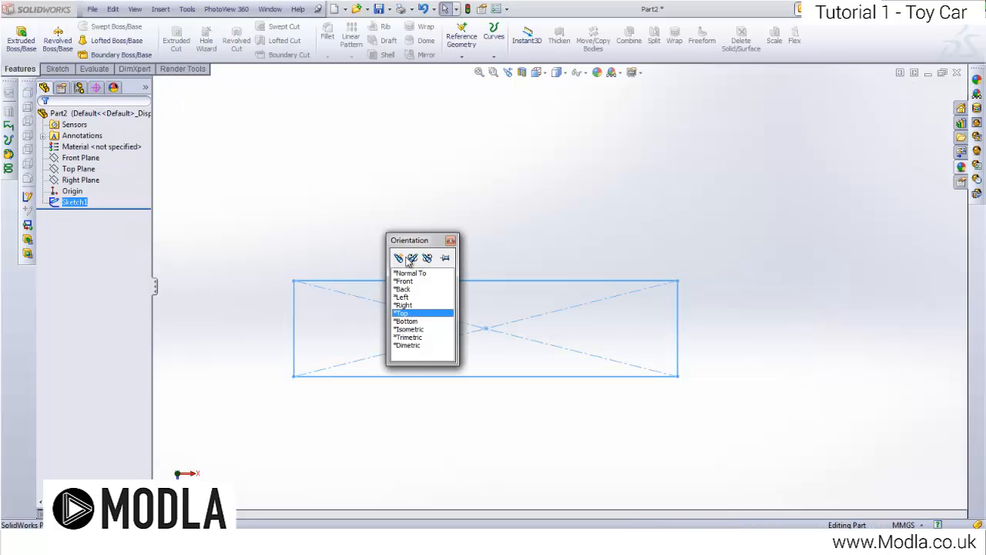
pyautogui.click(421, 330)
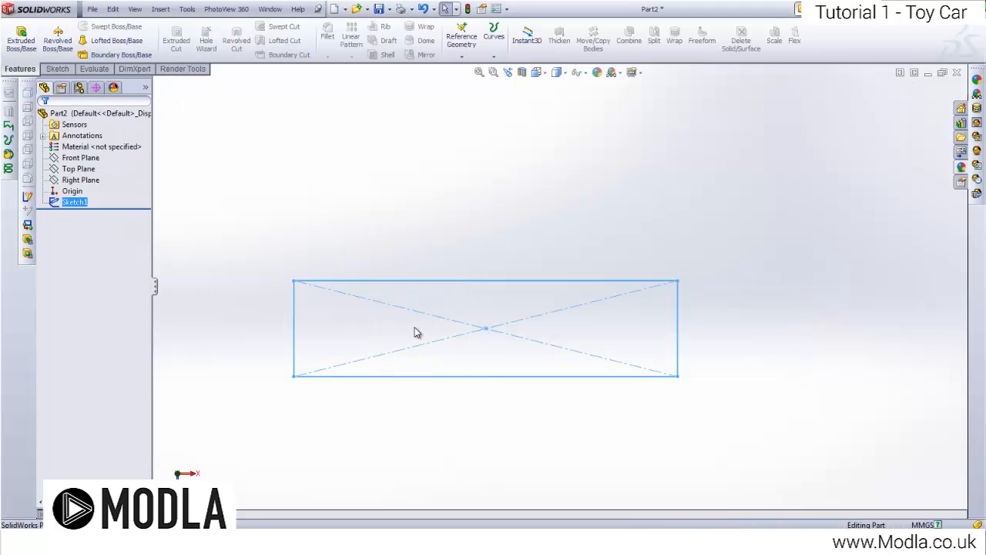
pyautogui.click(214, 158)
pyautogui.click(9, 30)
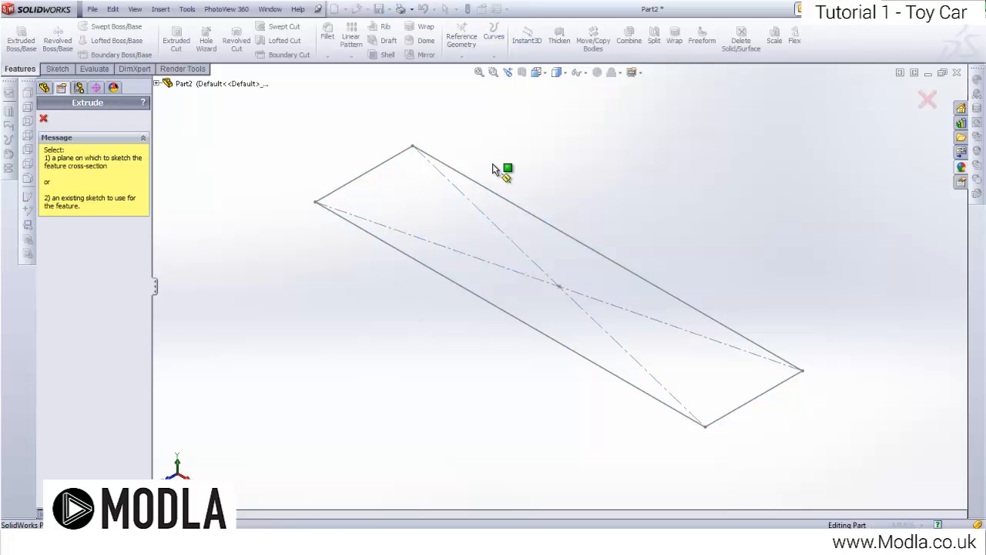
pyautogui.click(499, 199)
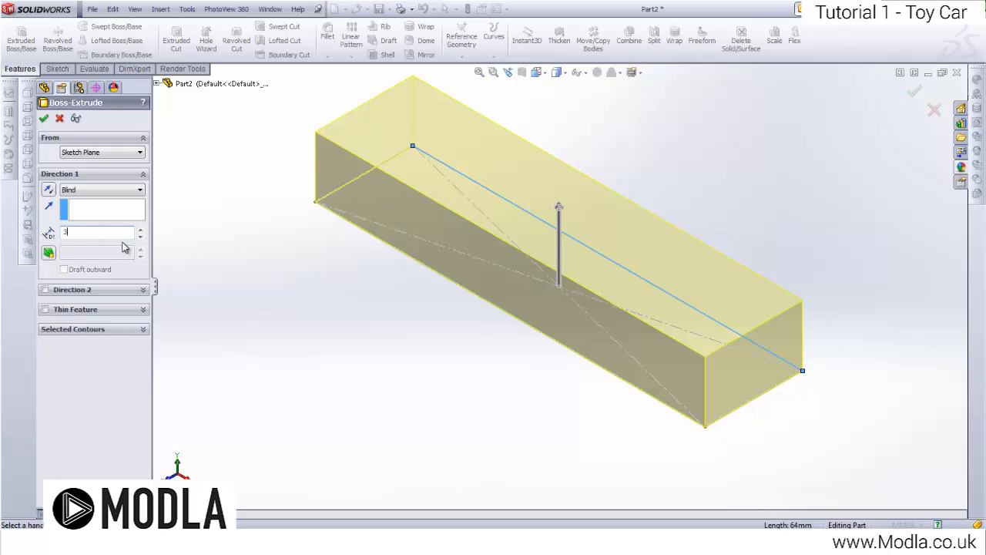
pyautogui.write('3')
pyautogui.press('Return')
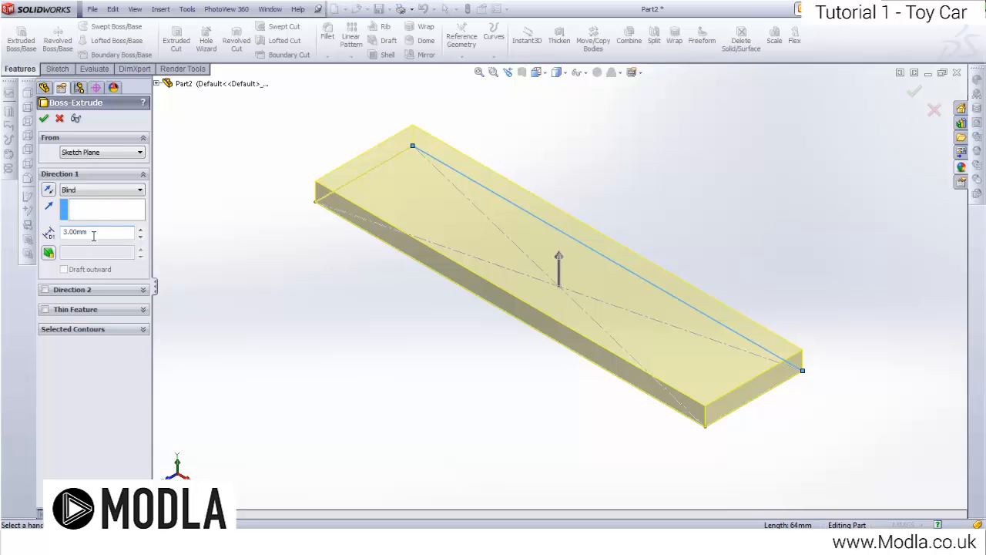
pyautogui.click(43, 119)
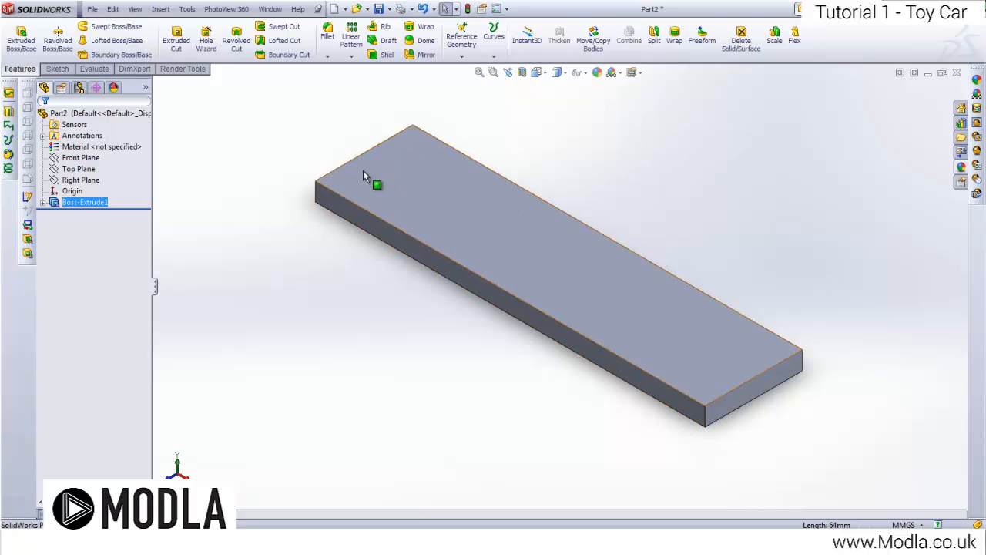
# Step: Start a sketch on the plate's top face and draw a circle of about 2.4 mm radius near the upper-left corner
pyautogui.rightClick(428, 192)
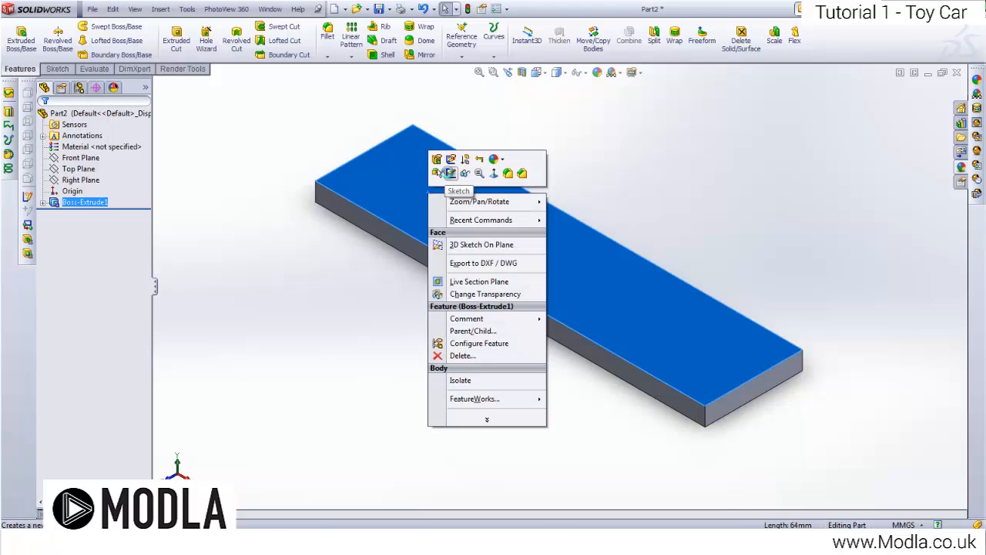
pyautogui.click(448, 172)
pyautogui.press('space')
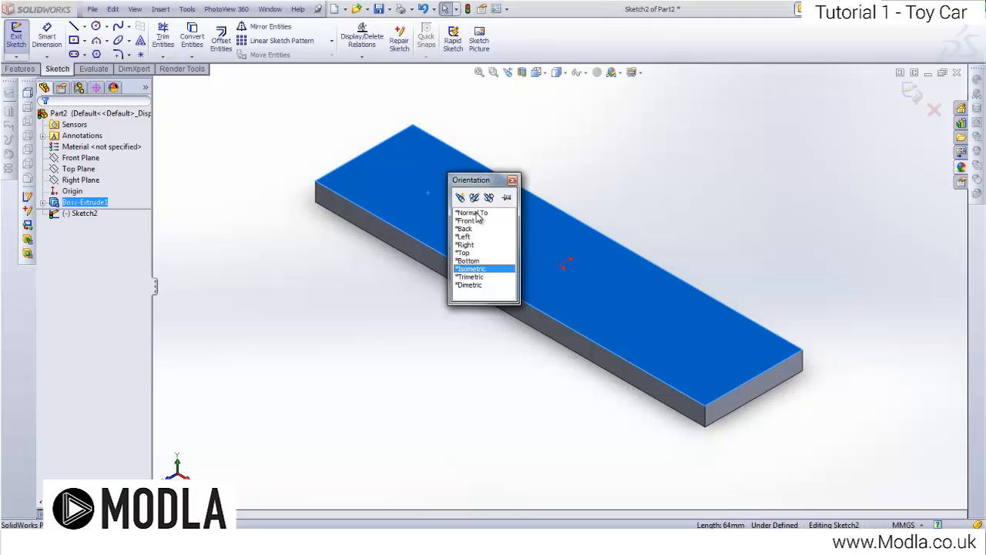
pyautogui.click(476, 215)
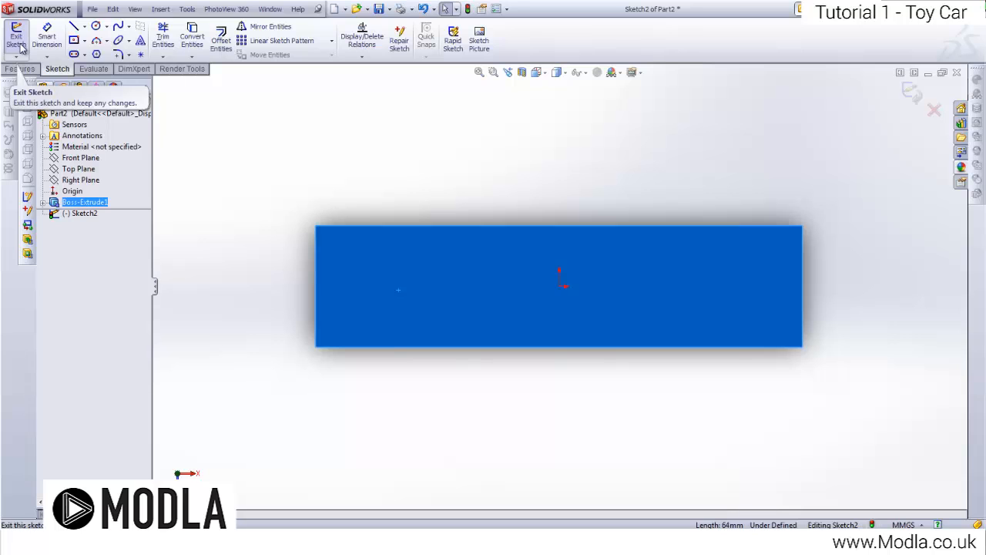
pyautogui.click(96, 29)
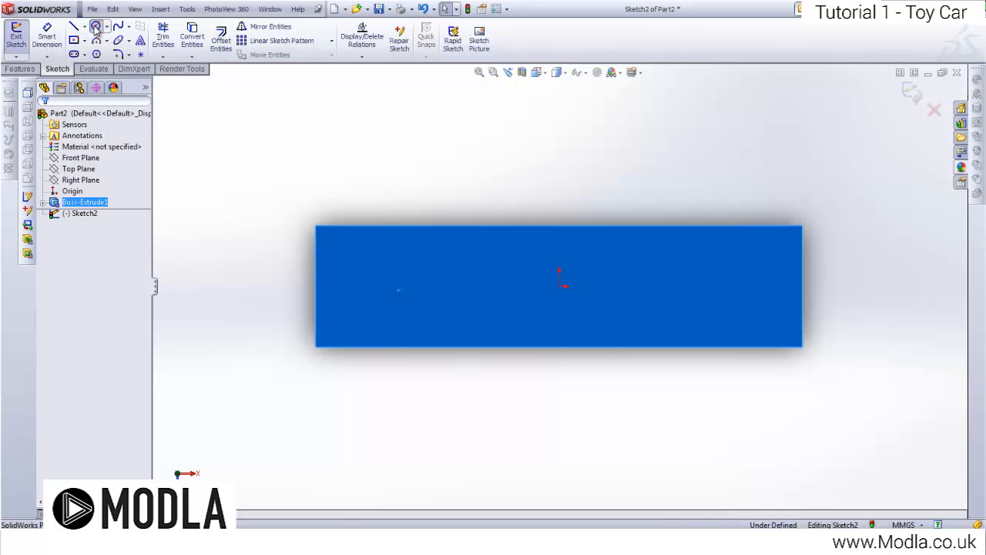
pyautogui.scroll(-2, 286, 224)
pyautogui.click(388, 277)
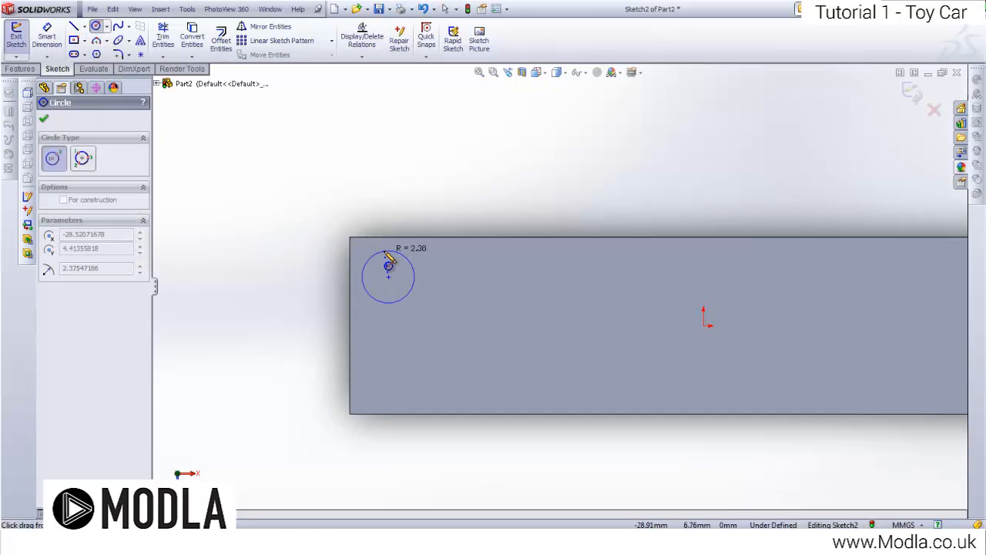
pyautogui.click(390, 251)
# Step: Dimension the corner circle and set its diameter to 4 mm
pyautogui.click(47, 37)
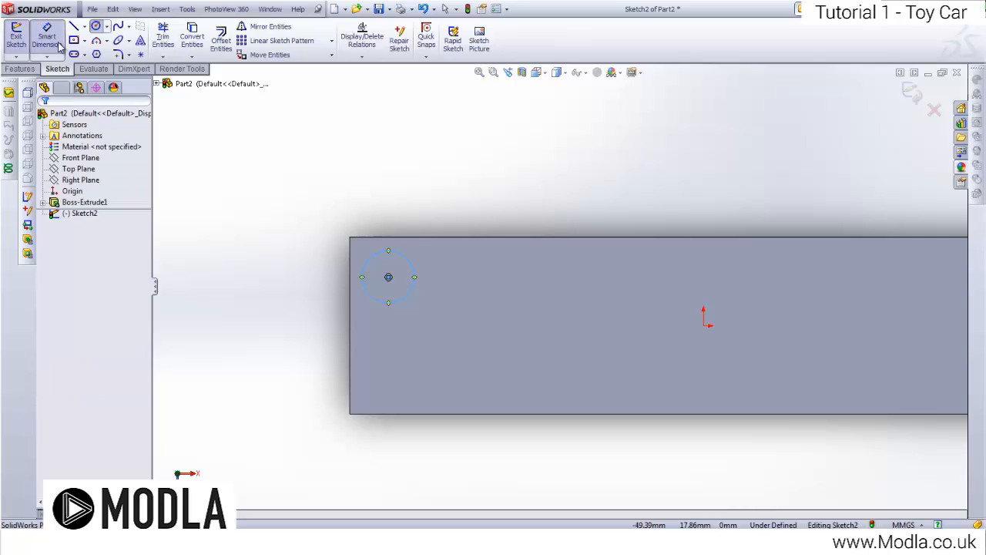
pyautogui.click(407, 258)
pyautogui.click(391, 174)
pyautogui.write('4')
pyautogui.press('Return')
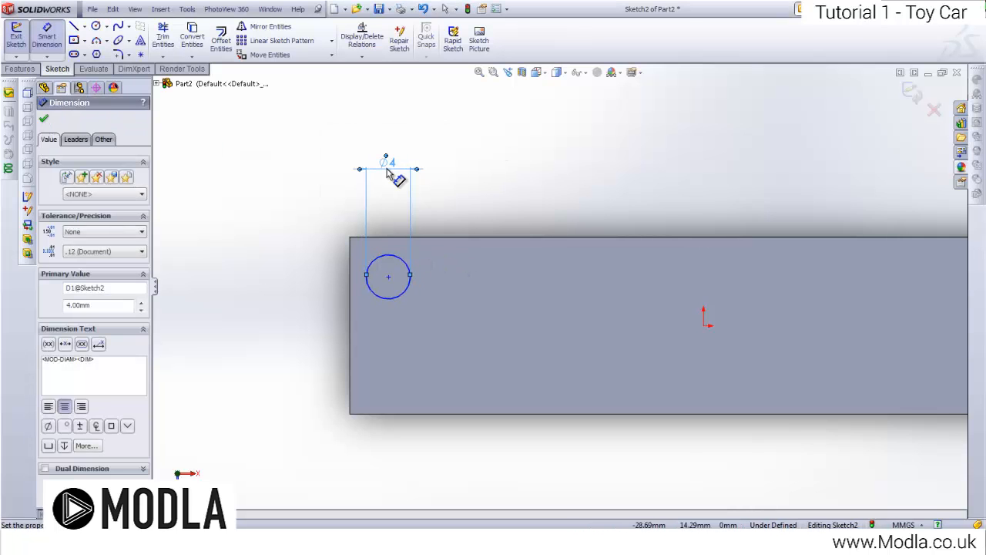
# Step: Dimension the circle's centre 4 mm from the plate's left short edge
pyautogui.click(394, 257)
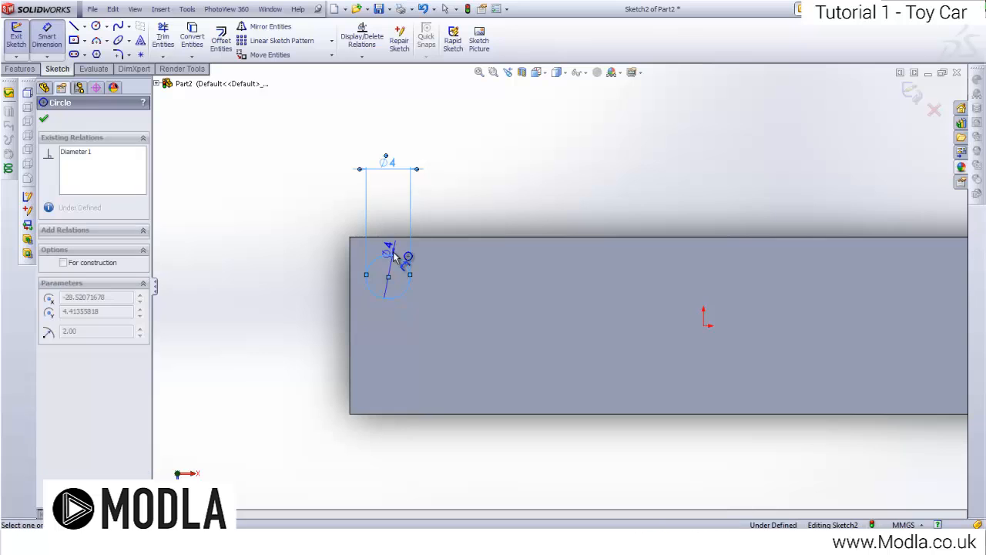
pyautogui.click(352, 304)
pyautogui.click(389, 276)
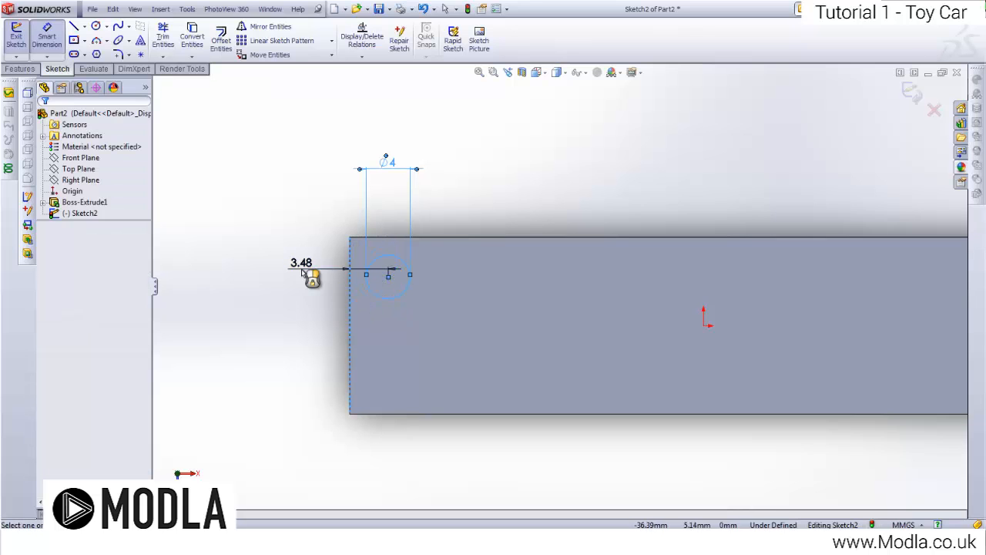
pyautogui.click(296, 265)
pyautogui.write('4')
pyautogui.press('Return')
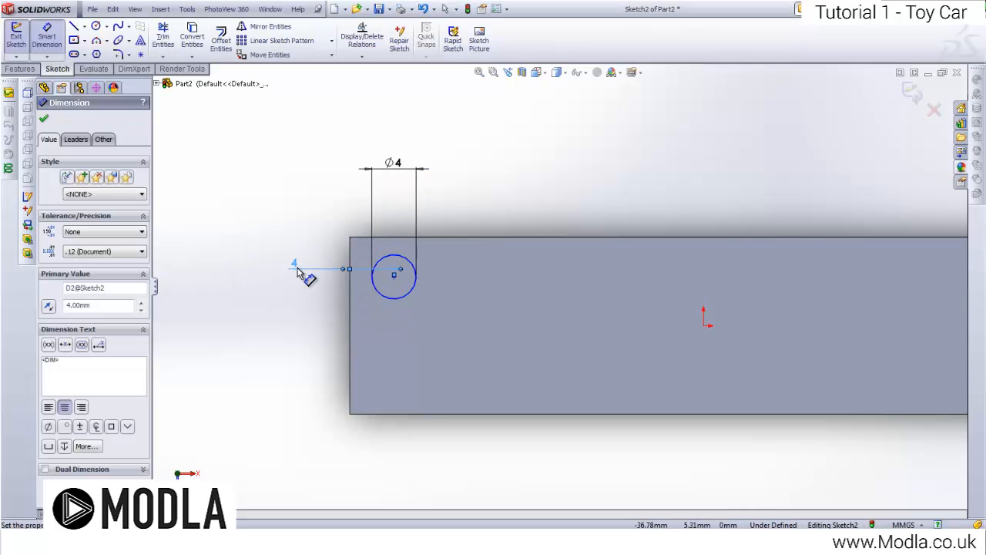
# Step: Dimension the corner circle's centre 4 mm from the plate's upper long edge
pyautogui.click(394, 274)
pyautogui.click(700, 237)
pyautogui.click(452, 185)
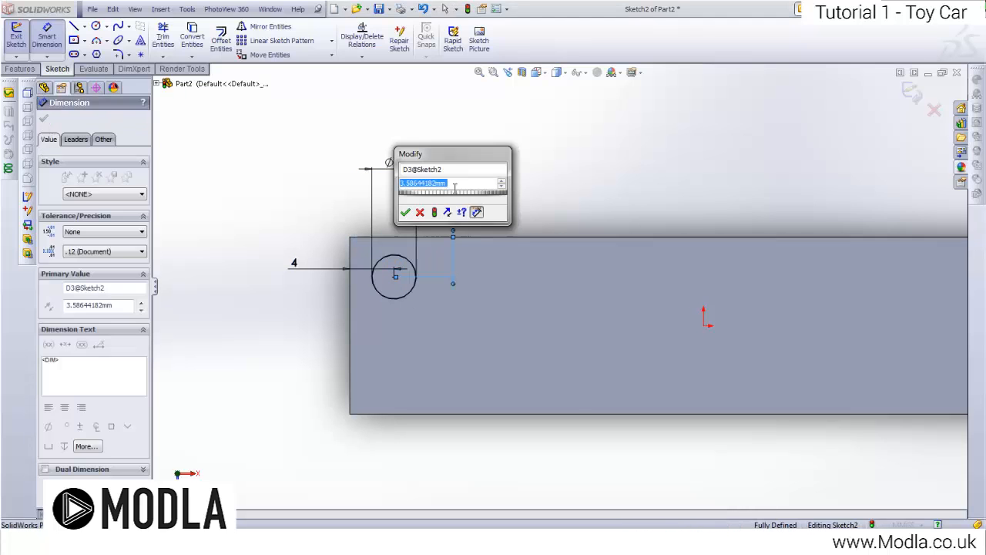
pyautogui.write('4')
pyautogui.press('Return')
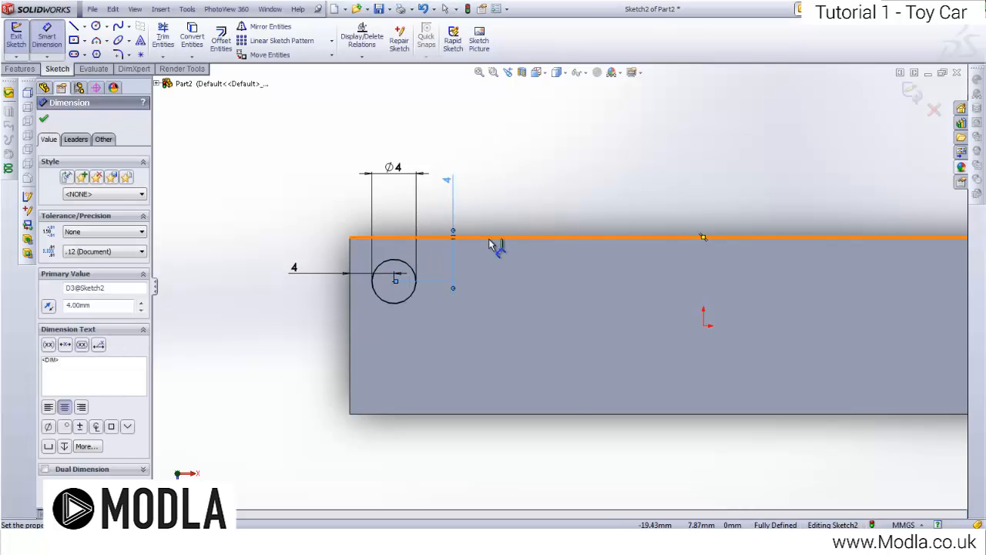
pyautogui.scroll(5, 504, 269)
pyautogui.scroll(-4, 541, 269)
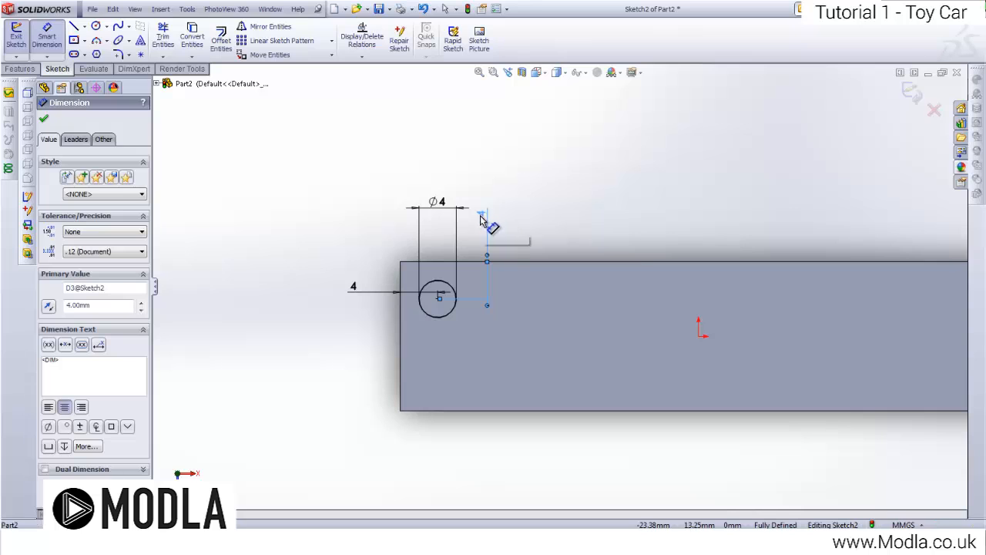
pyautogui.scroll(-2, 523, 245)
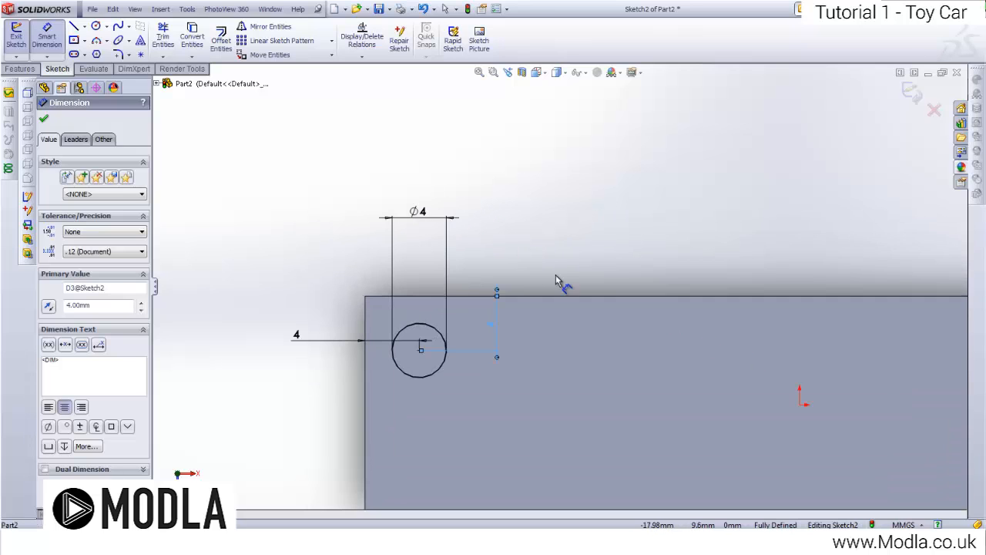
pyautogui.scroll(3, 554, 276)
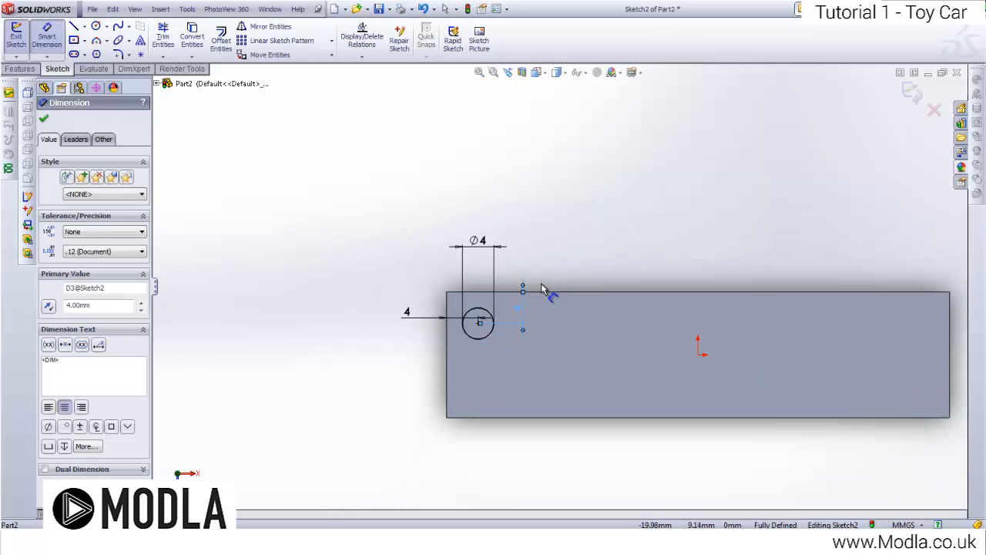
# Step: Finish dimensioning and move the circle's diameter dimension closer to the plate's upper edge
pyautogui.click(544, 296)
pyautogui.press('Escape')
pyautogui.scroll(-3, 485, 346)
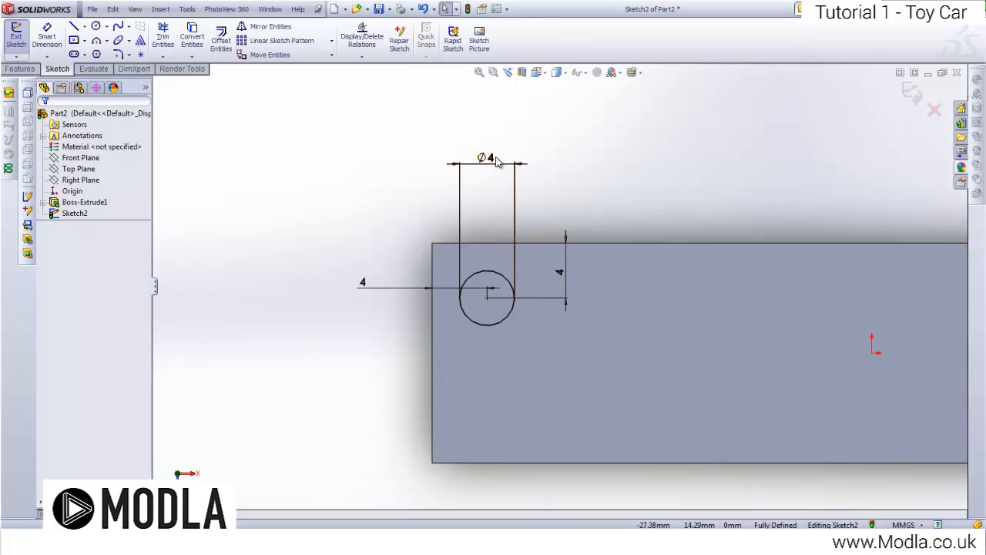
pyautogui.moveTo(502, 167); pyautogui.dragTo(496, 226)
pyautogui.scroll(2, 553, 287)
pyautogui.scroll(3, 559, 285)
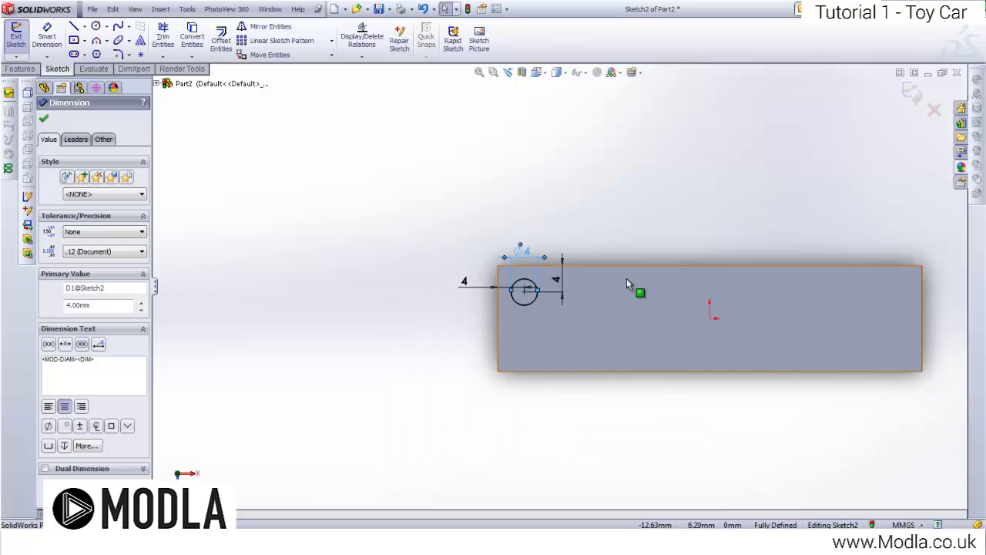
pyautogui.scroll(-2, 669, 294)
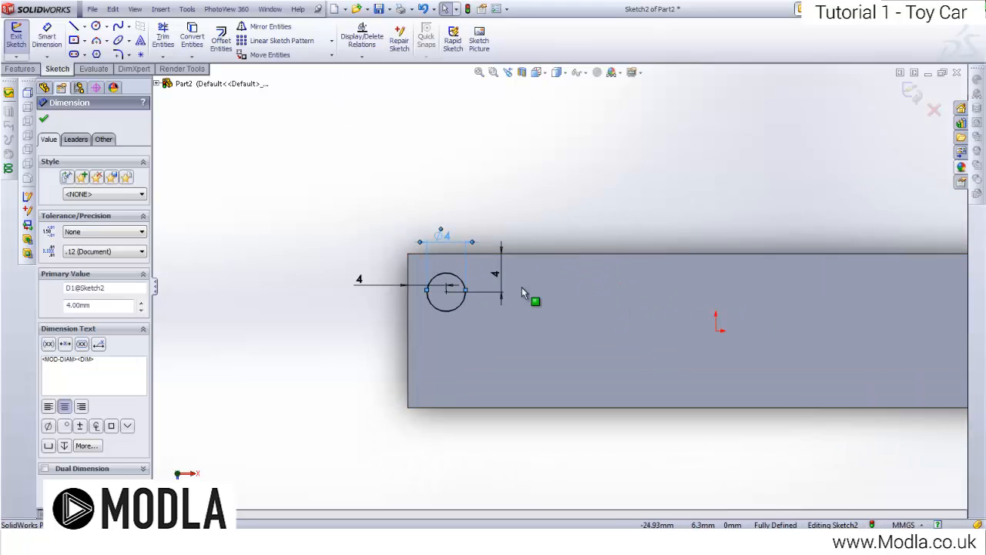
# Step: Start a linear sketch pattern of the corner circle along the X-axis with 8 mm spacing
pyautogui.click(282, 41)
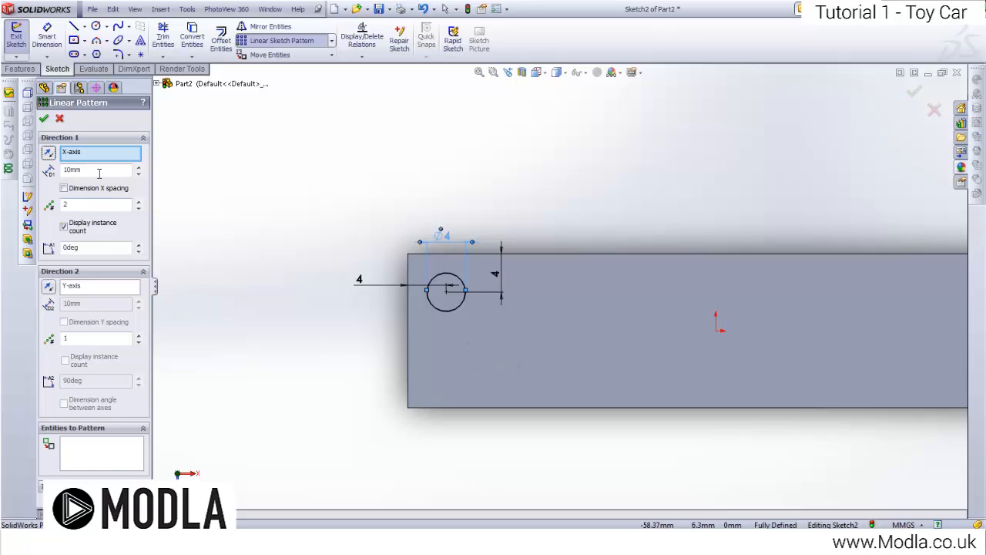
pyautogui.click(117, 467)
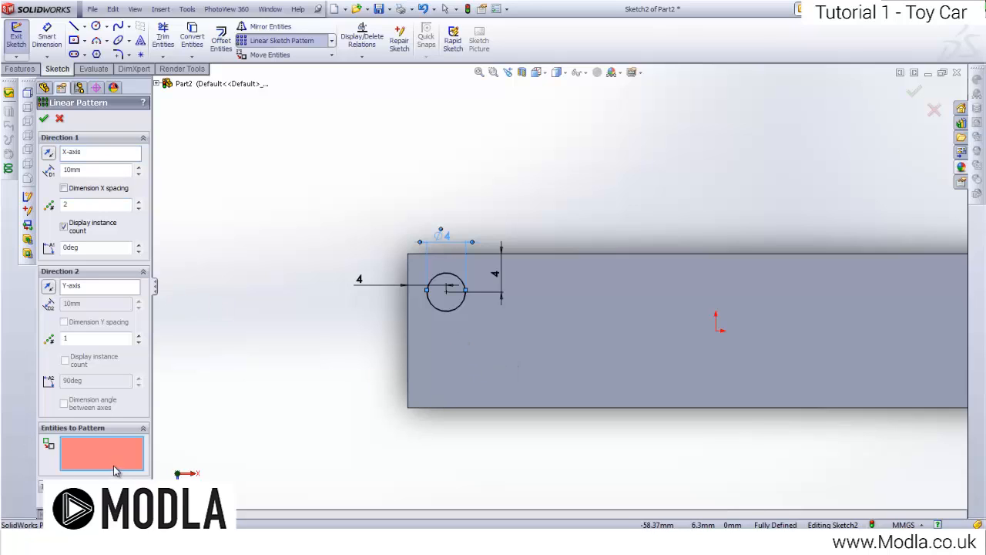
pyautogui.click(437, 284)
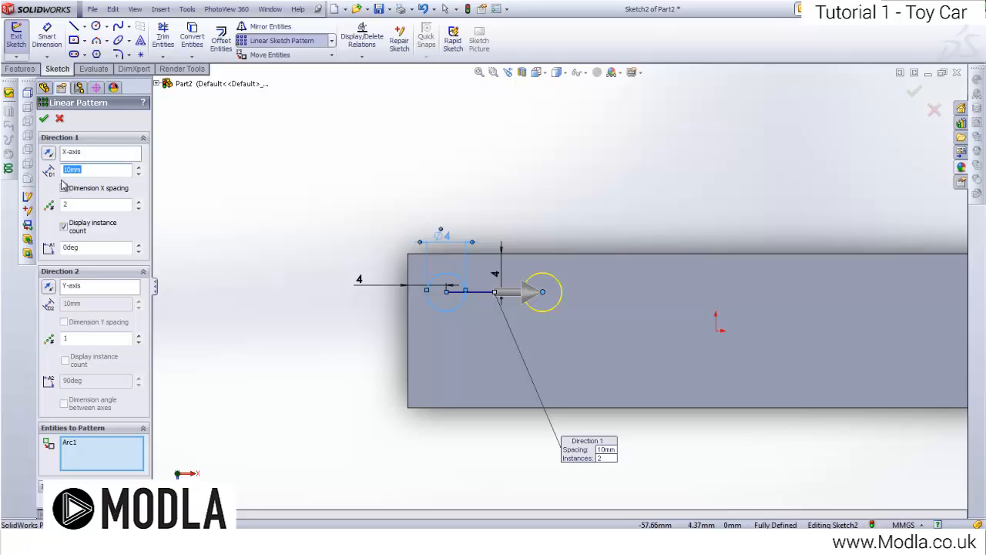
pyautogui.write('8')
pyautogui.press('Return')
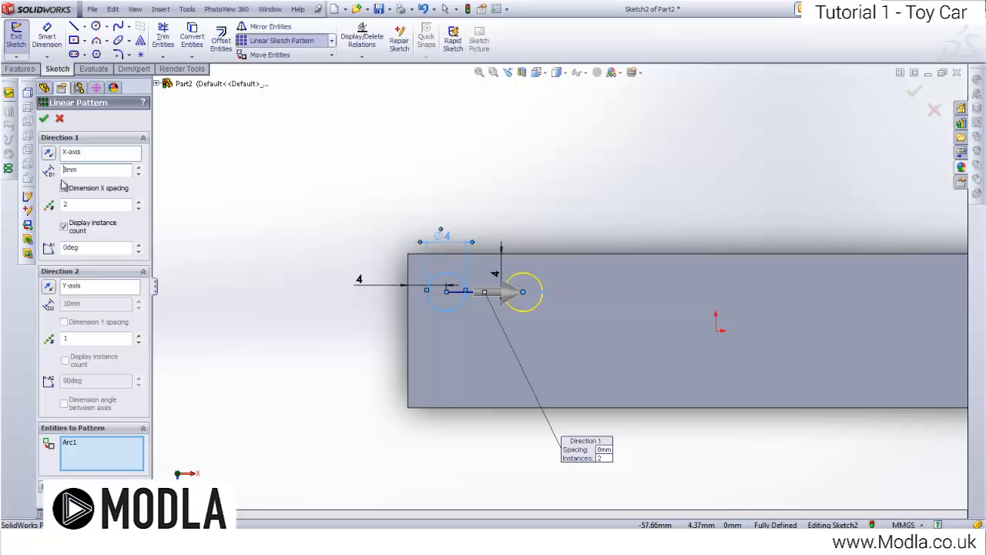
# Step: Set the X-axis direction of the pattern to 8 instances along the plate's length
pyautogui.click(139, 200)
pyautogui.click(140, 200)
pyautogui.click(139, 200)
pyautogui.click(140, 200)
pyautogui.click(140, 200)
pyautogui.scroll(4, 590, 307)
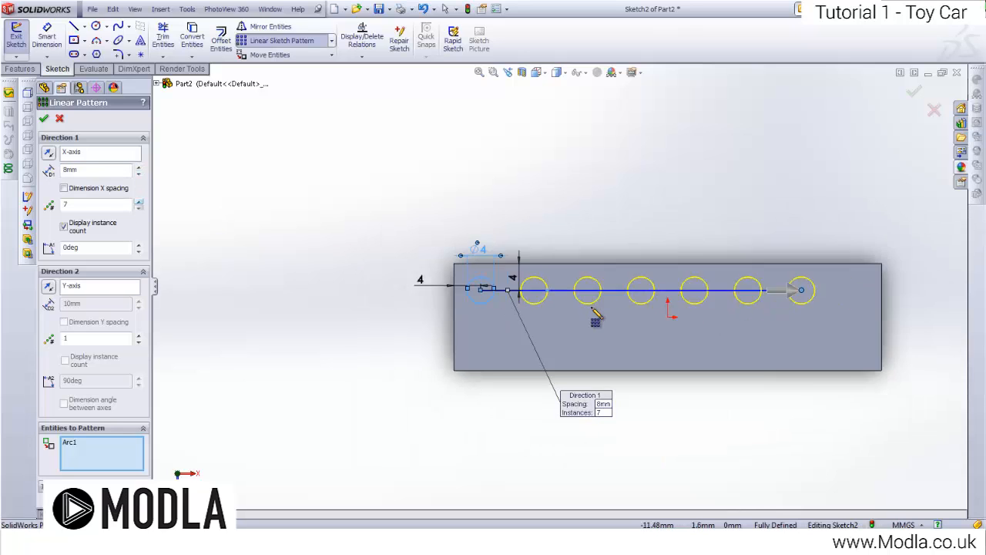
pyautogui.scroll(-1, 815, 274)
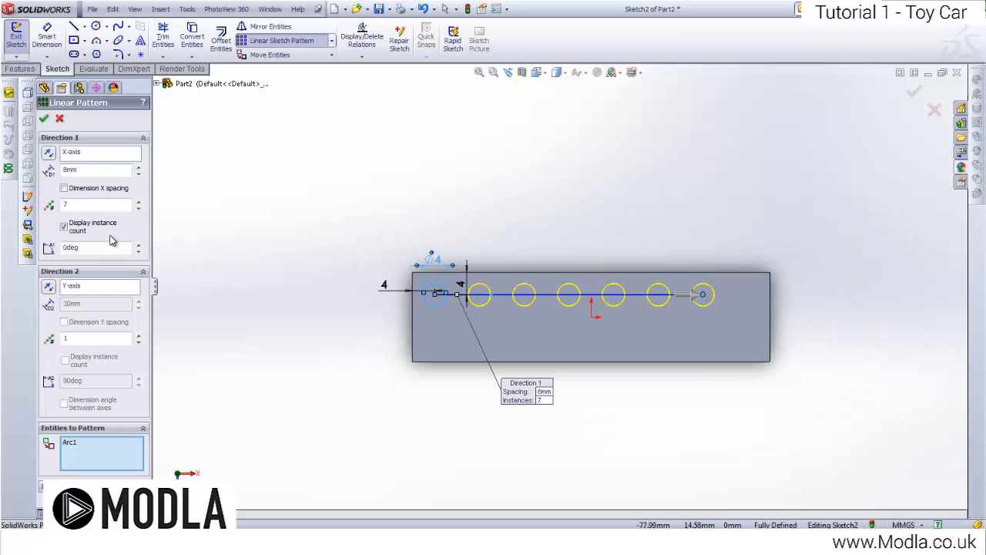
pyautogui.click(137, 202)
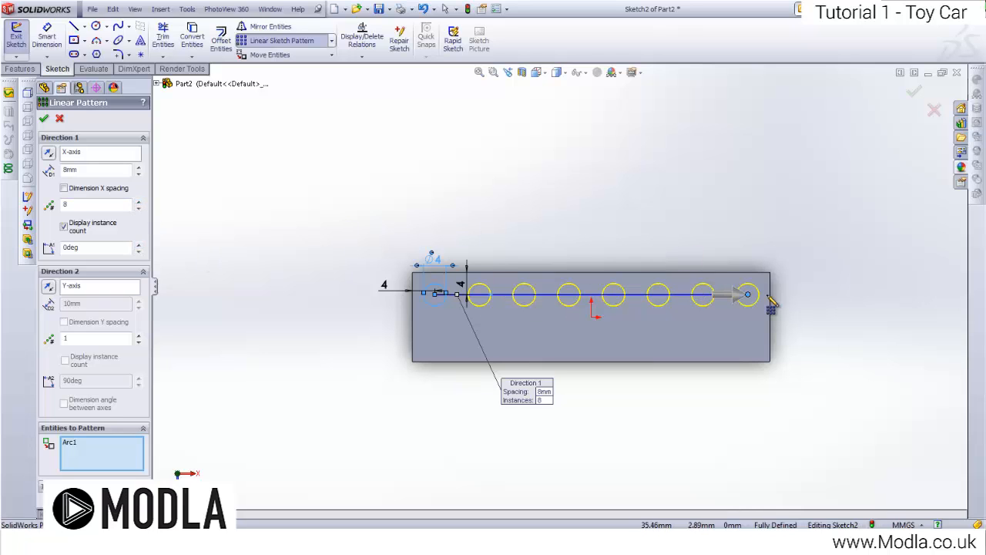
pyautogui.scroll(-2, 515, 293)
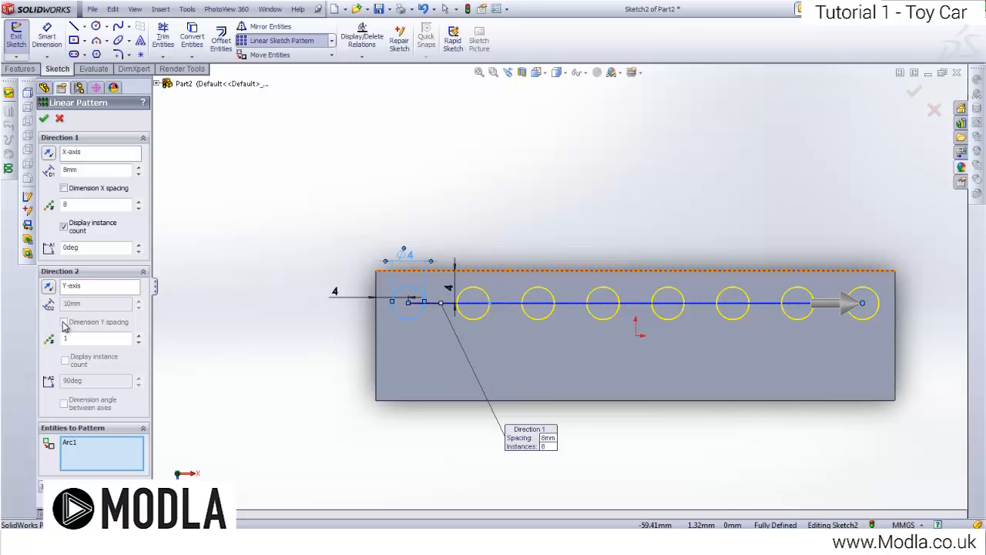
# Step: Add a second pattern direction along the reversed Y-axis with 2 instances at 8 mm spacing and accept the pattern
pyautogui.click(140, 337)
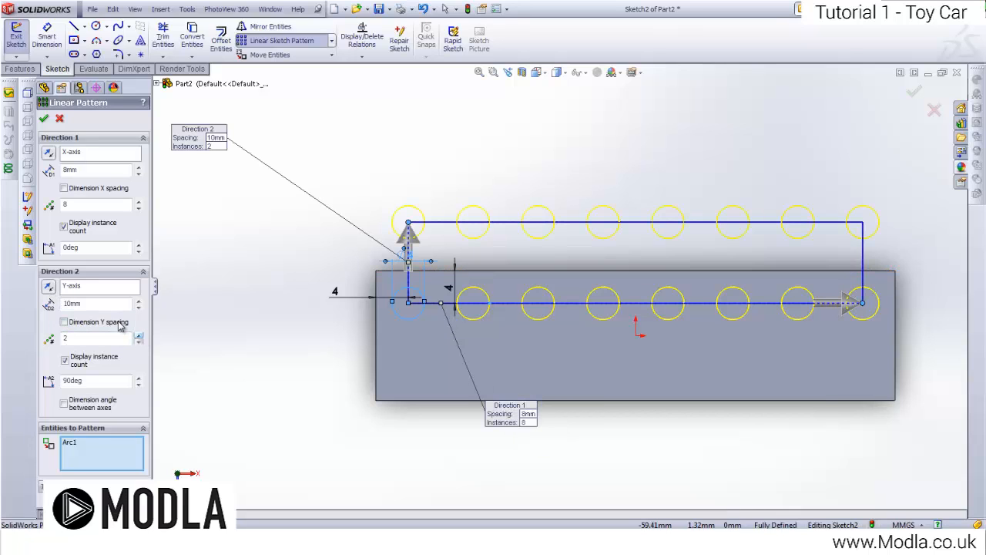
pyautogui.click(46, 288)
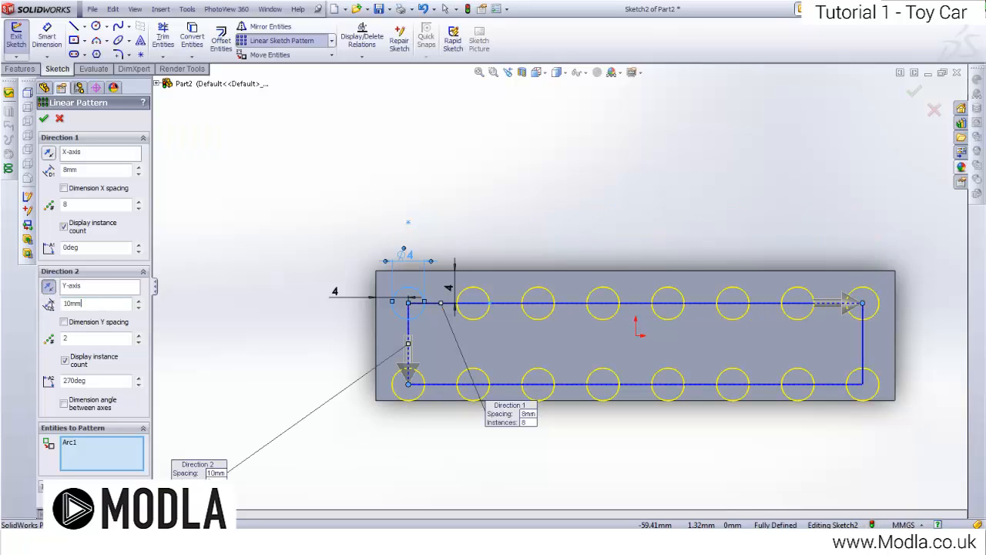
pyautogui.write('8mm')
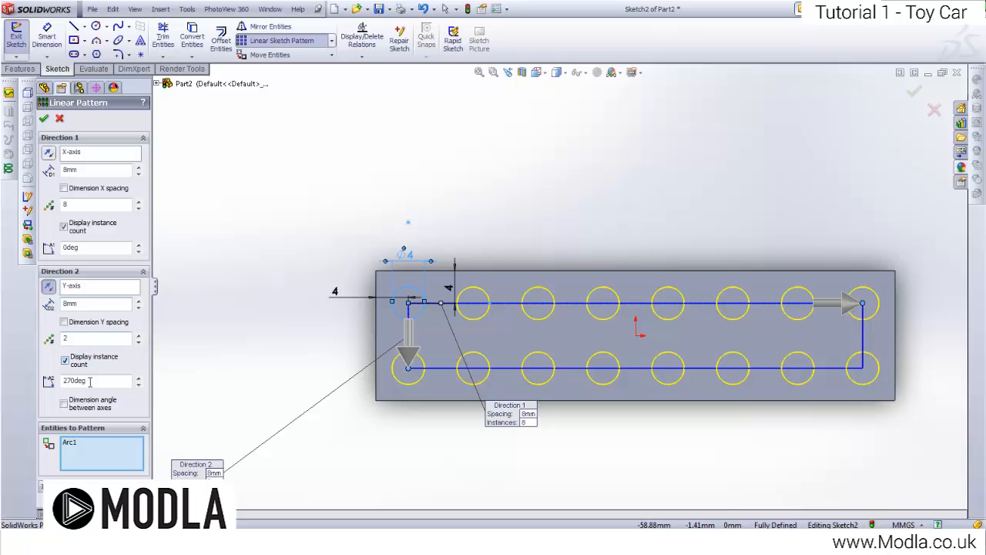
pyautogui.click(44, 119)
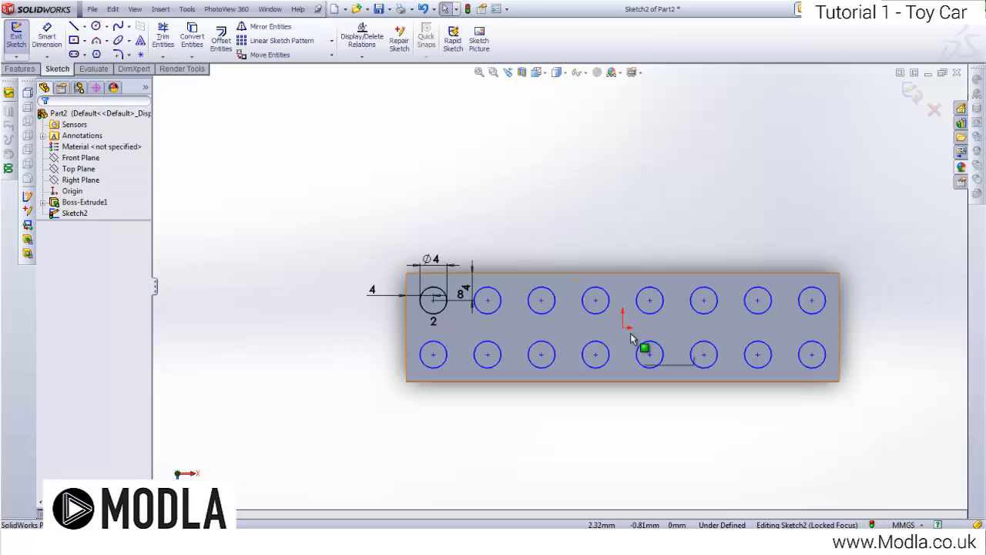
# Step: Exit the sketch and extrude all patterned circles as blind bosses 2 mm high, merged with the plate
pyautogui.press('space')
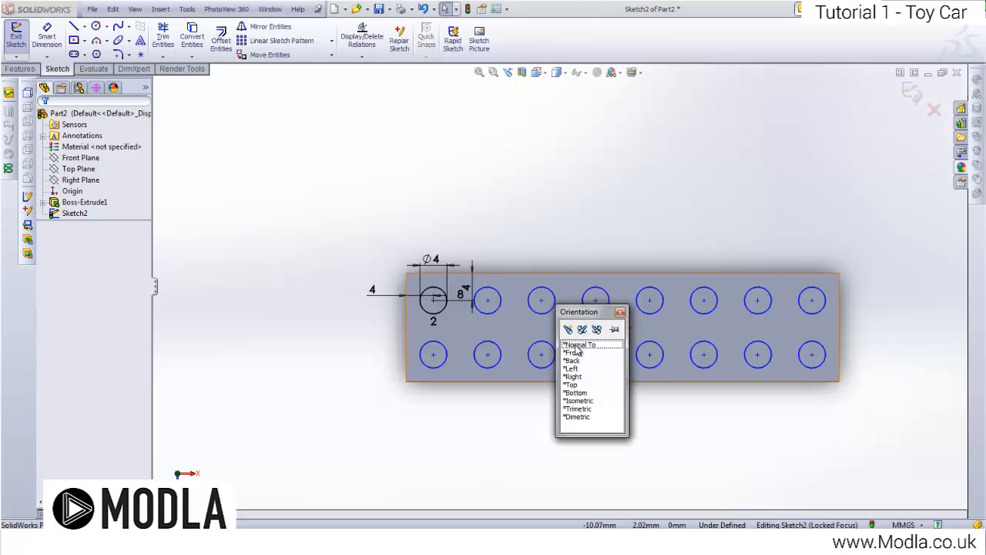
pyautogui.click(578, 400)
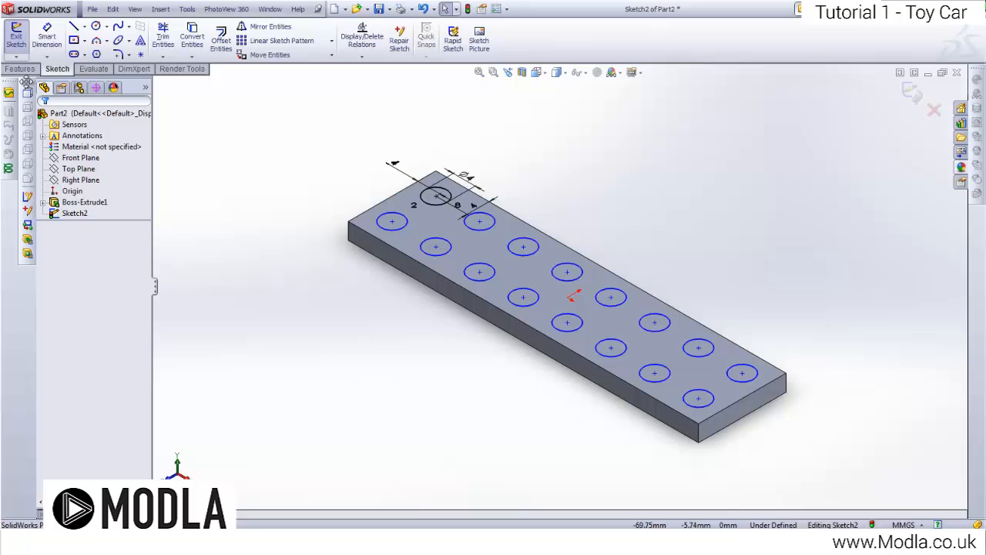
pyautogui.click(15, 35)
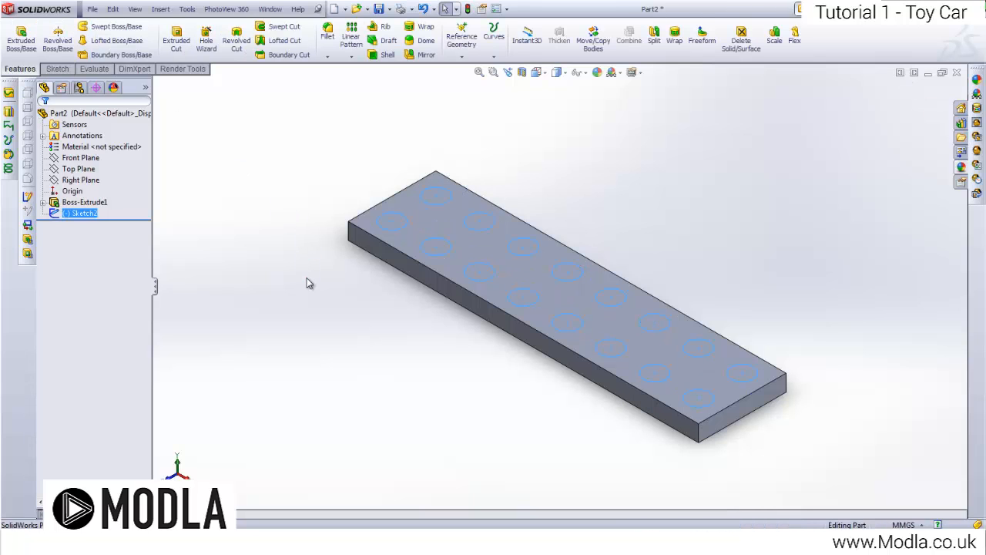
pyautogui.click(306, 284)
pyautogui.click(21, 38)
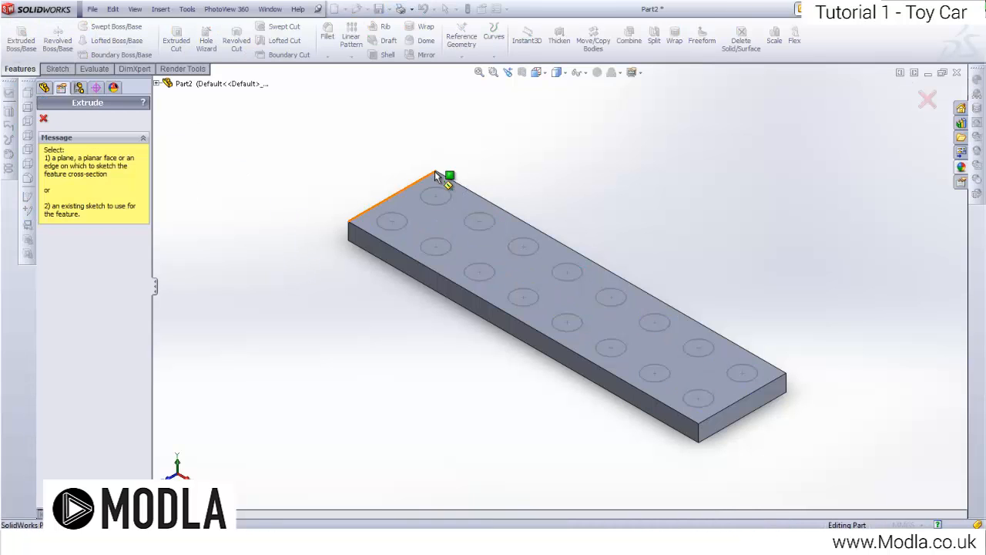
pyautogui.click(436, 194)
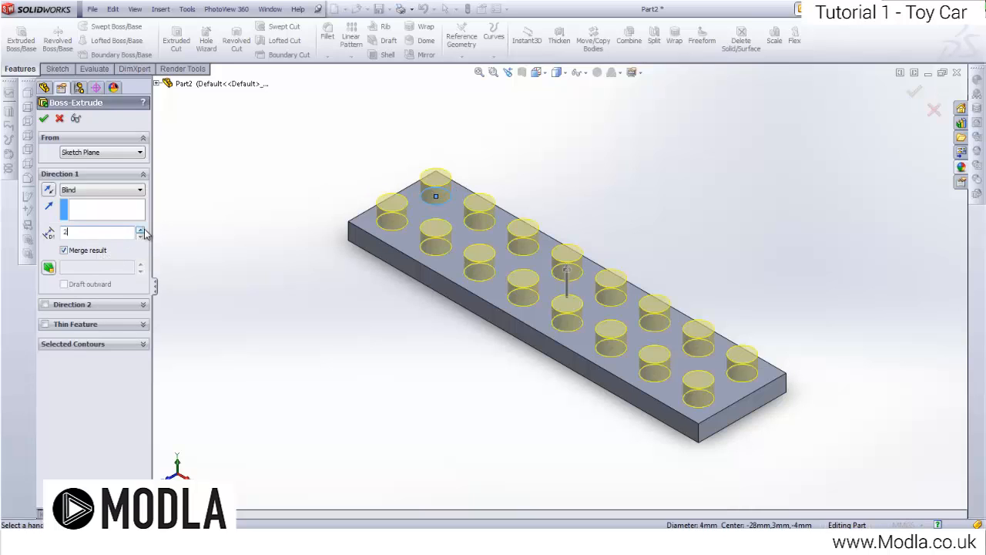
pyautogui.click(141, 235)
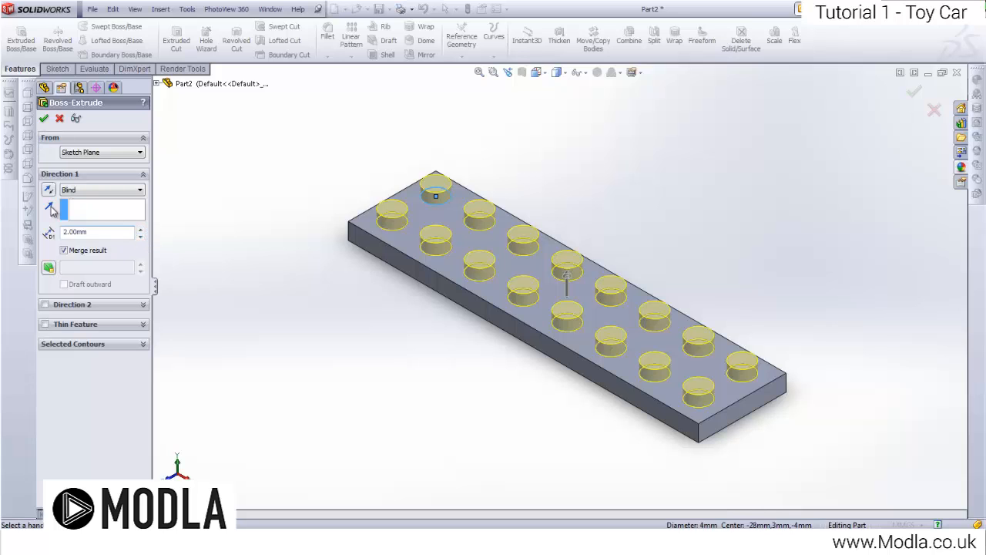
pyautogui.click(44, 119)
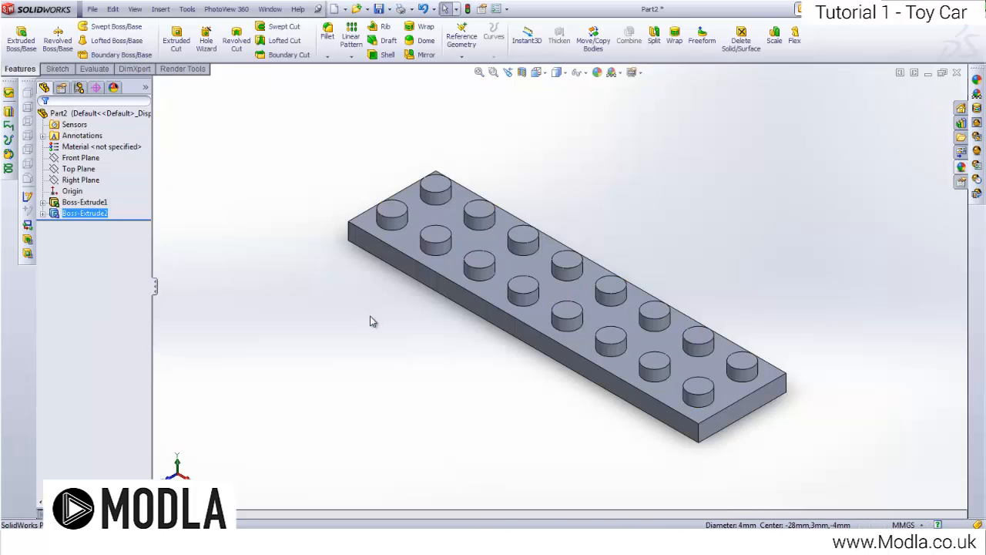
# Step: Shell the brick to a 1 mm wall thickness, removing the plate's bottom face
pyautogui.moveTo(476, 355); pyautogui.dragTo(652, 242, button='middle')
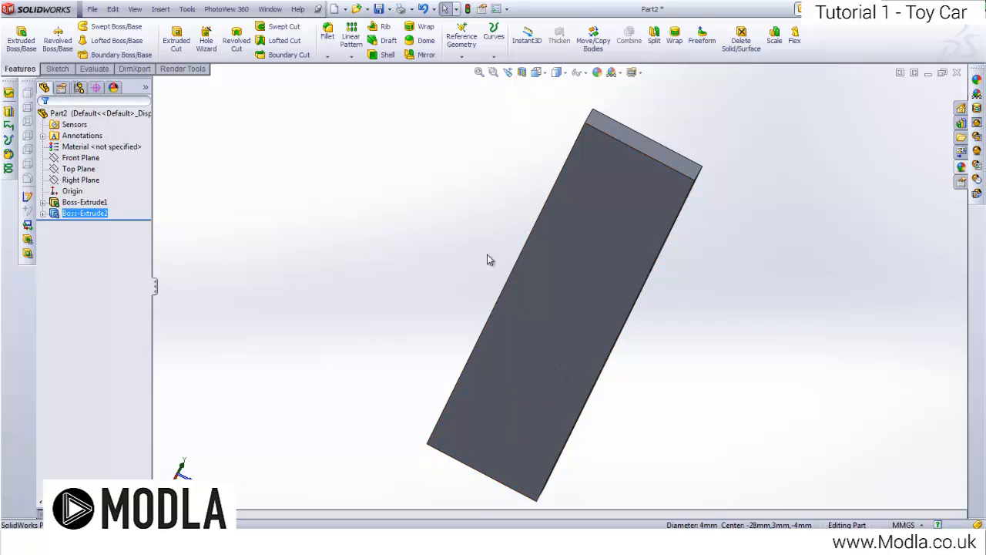
pyautogui.click(407, 140)
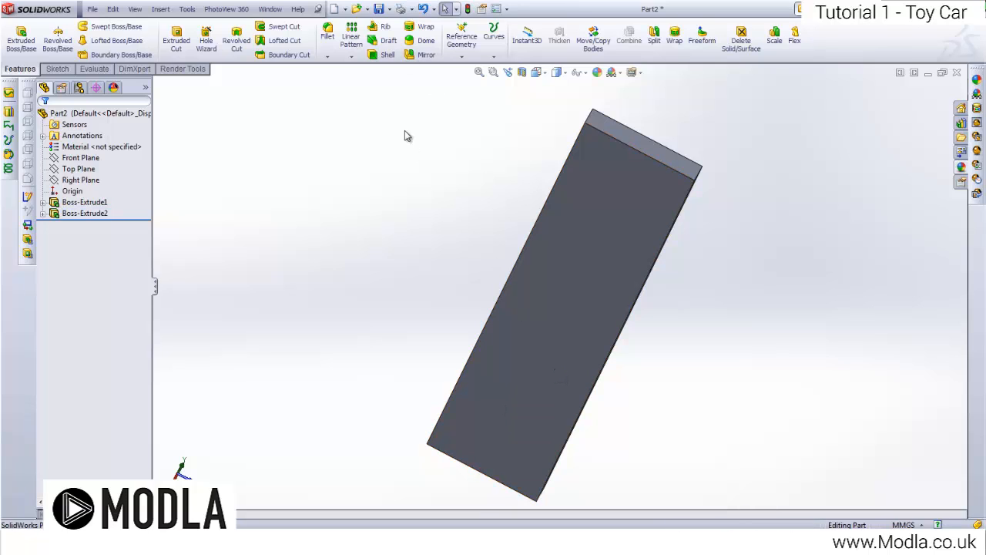
pyautogui.click(386, 55)
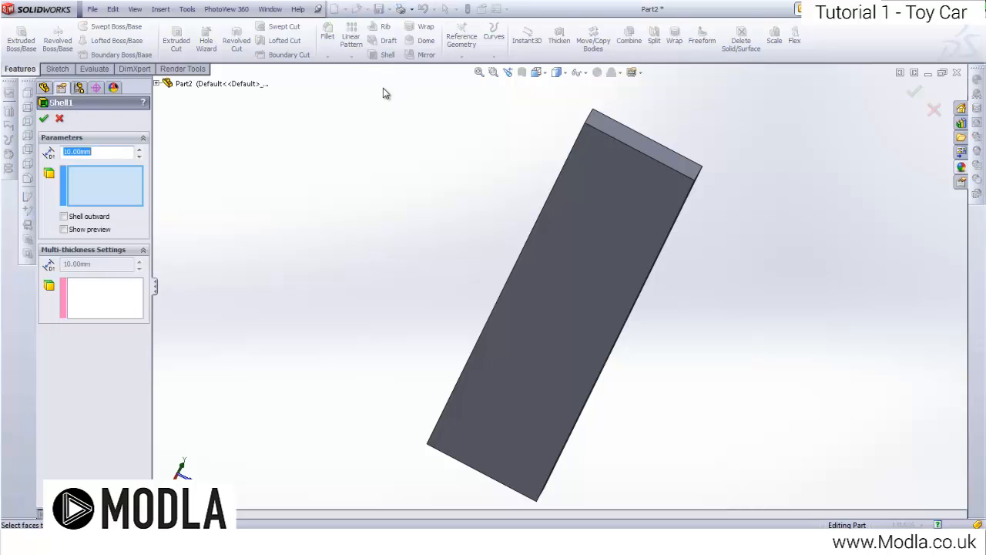
pyautogui.click(637, 219)
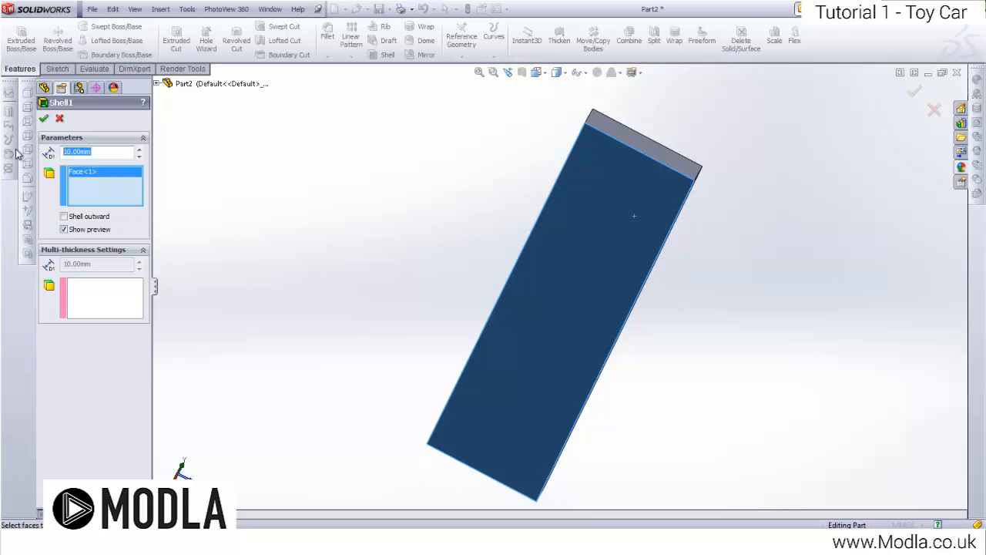
pyautogui.write('1')
pyautogui.moveTo(686, 216); pyautogui.dragTo(594, 282, button='middle')
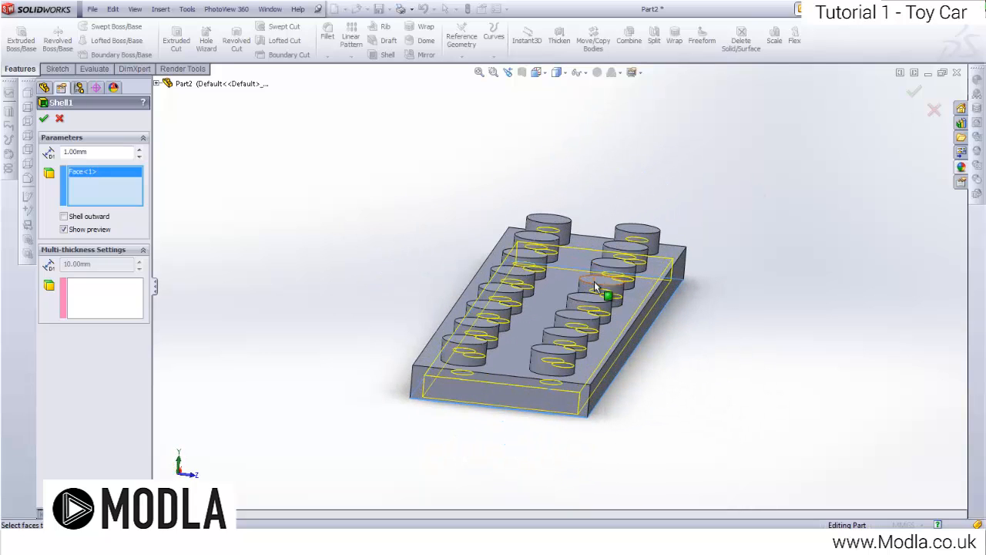
pyautogui.click(44, 120)
# Step: Examine the hollow underside of the shelled brick and the stud recesses inside it
pyautogui.moveTo(600, 425); pyautogui.dragTo(513, 339, button='middle')
pyautogui.scroll(-4, 621, 181)
pyautogui.scroll(3, 565, 236)
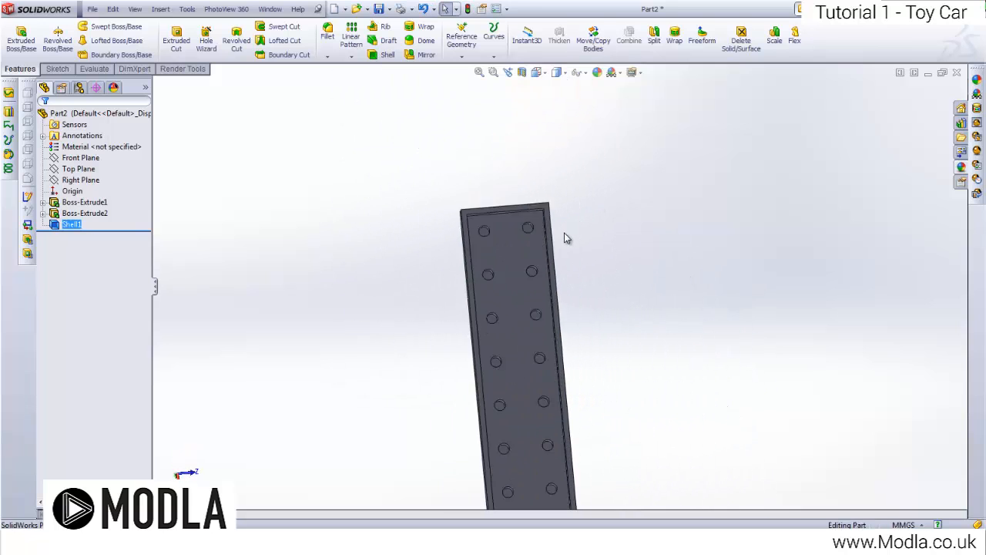
pyautogui.moveTo(565, 235); pyautogui.dragTo(532, 300, button='middle')
pyautogui.scroll(2, 533, 300)
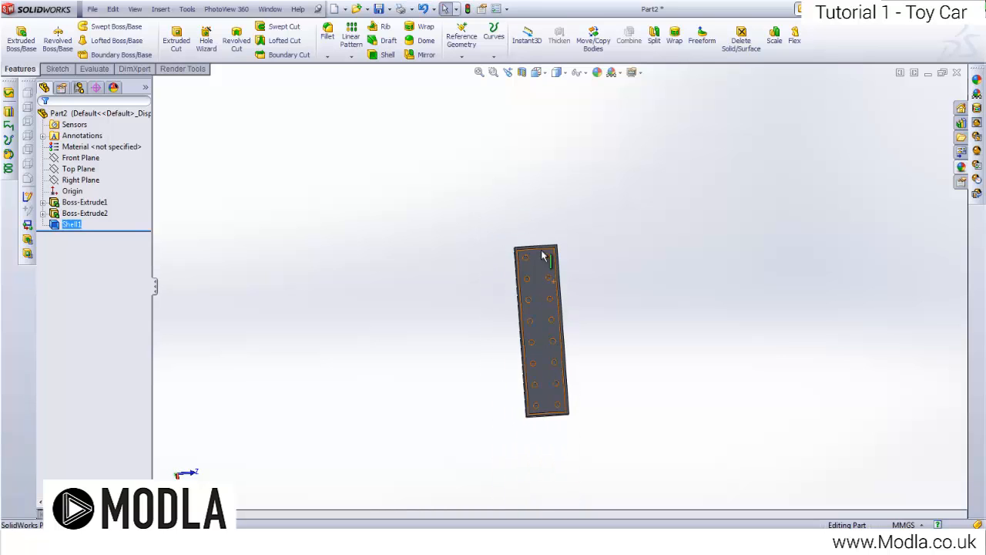
pyautogui.rightClick(537, 275)
pyautogui.scroll(-3, 539, 270)
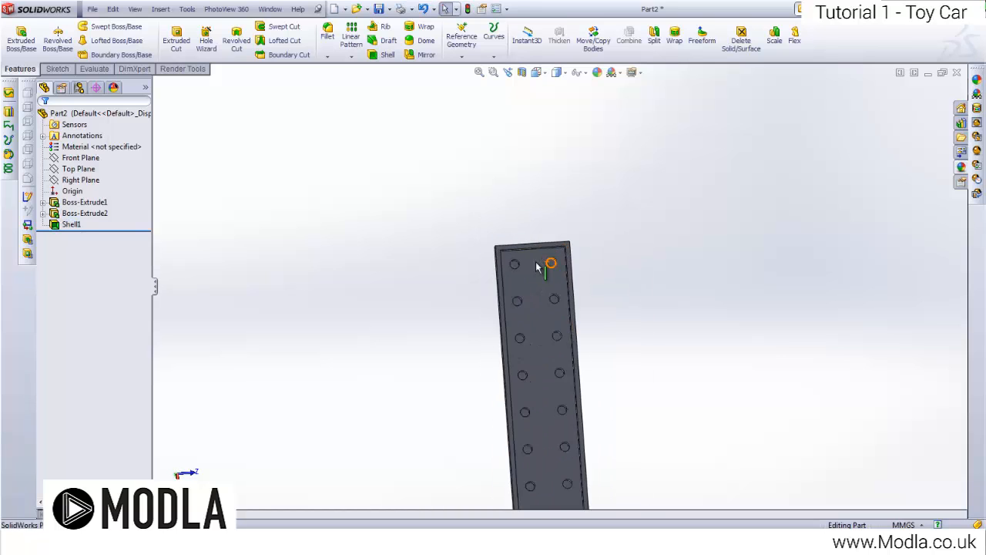
# Step: Start a sketch on the inner face of the shelled underside and orient the view normal to it
pyautogui.rightClick(535, 276)
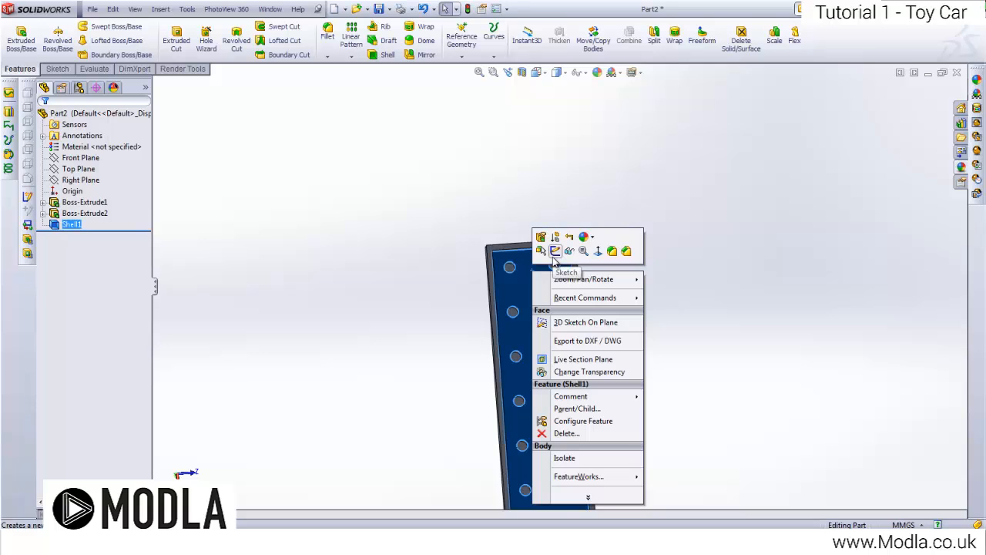
pyautogui.click(460, 211)
pyautogui.moveTo(460, 212); pyautogui.dragTo(493, 262, button='middle')
pyautogui.rightClick(548, 276)
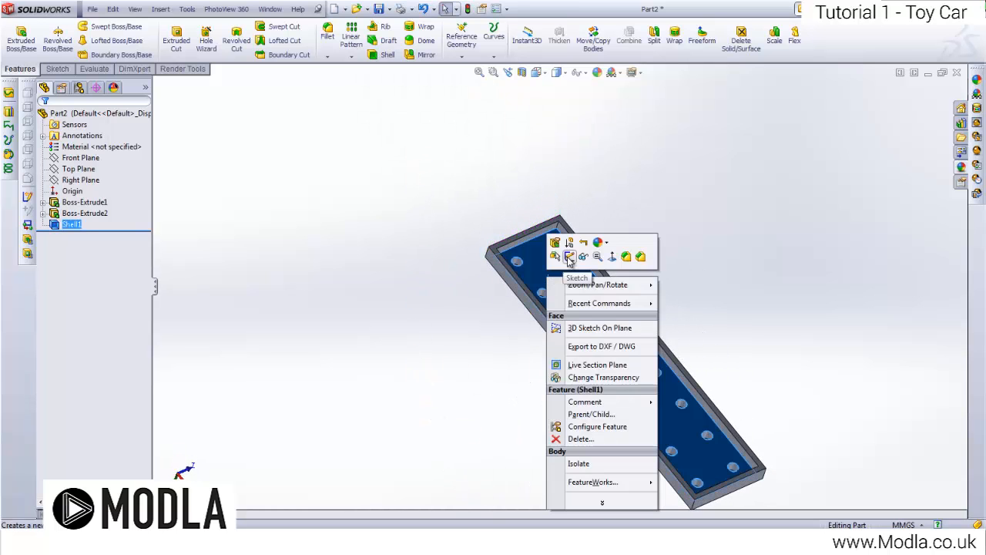
pyautogui.click(570, 258)
pyautogui.press('space')
pyautogui.doubleClick(591, 307)
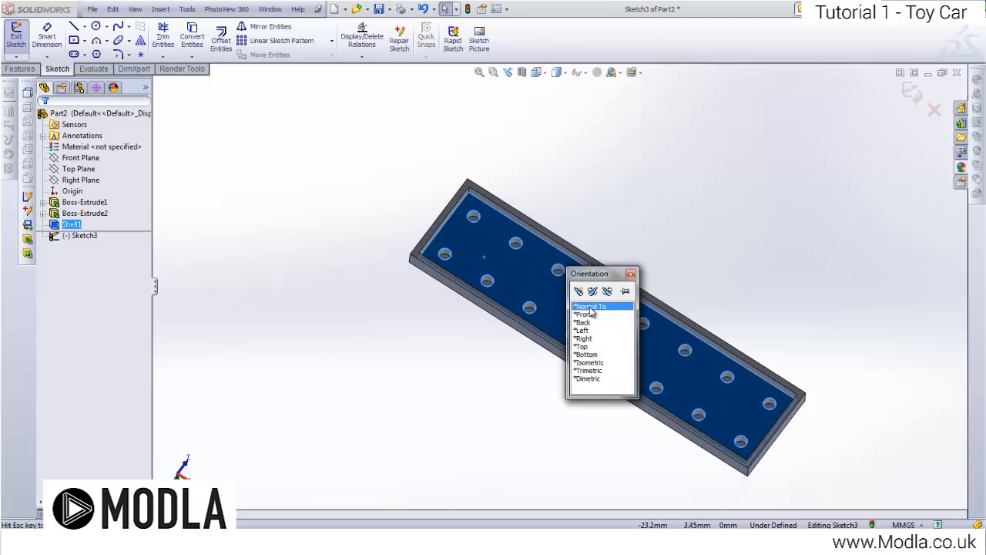
# Step: Sketch a circle about 6.65 mm in diameter centred between the first four stud recesses, on the plate's centreline
pyautogui.click(97, 28)
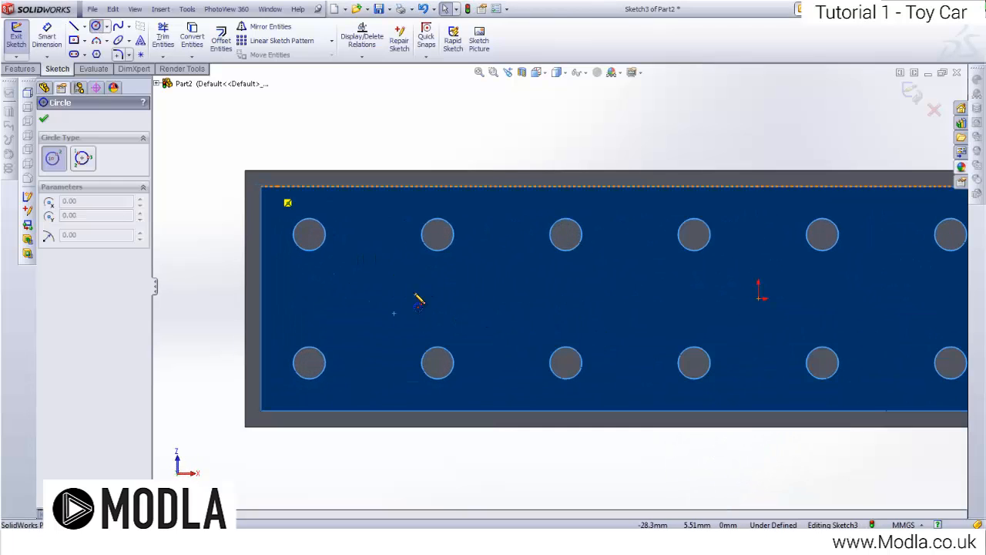
pyautogui.click(373, 298)
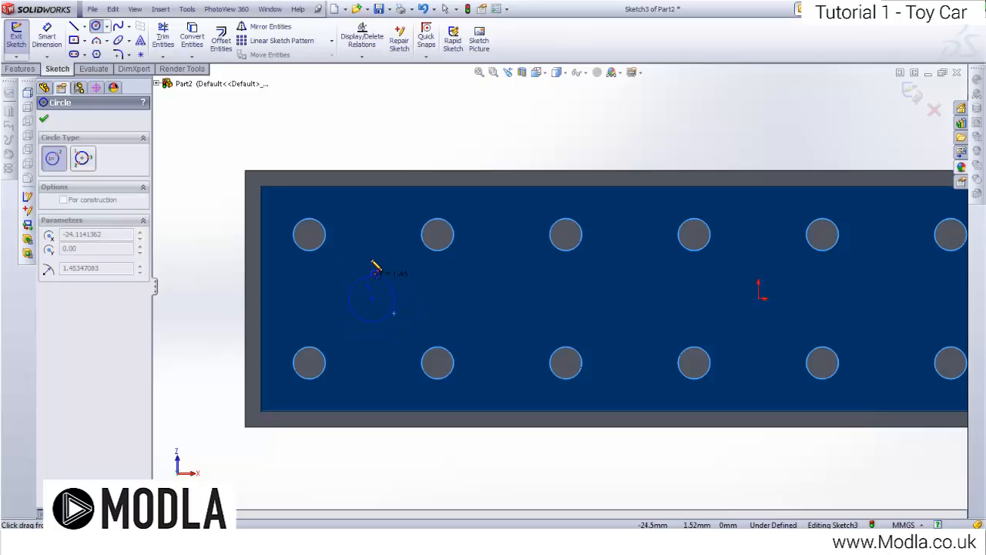
pyautogui.click(375, 247)
pyautogui.press('Escape')
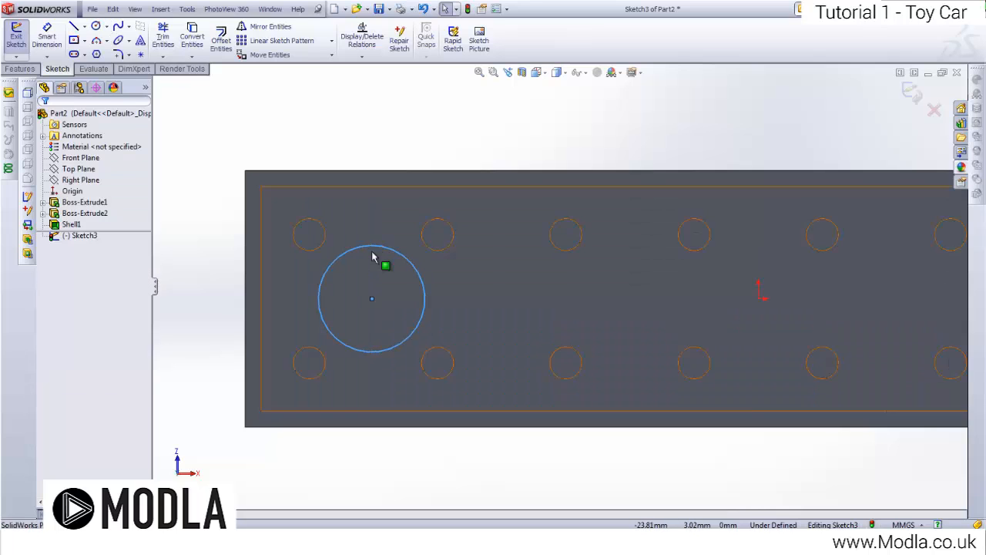
# Step: Dimension the circle's centre 8 mm from the plate's long outer edge and 8 mm from its short outer edge
pyautogui.click(44, 38)
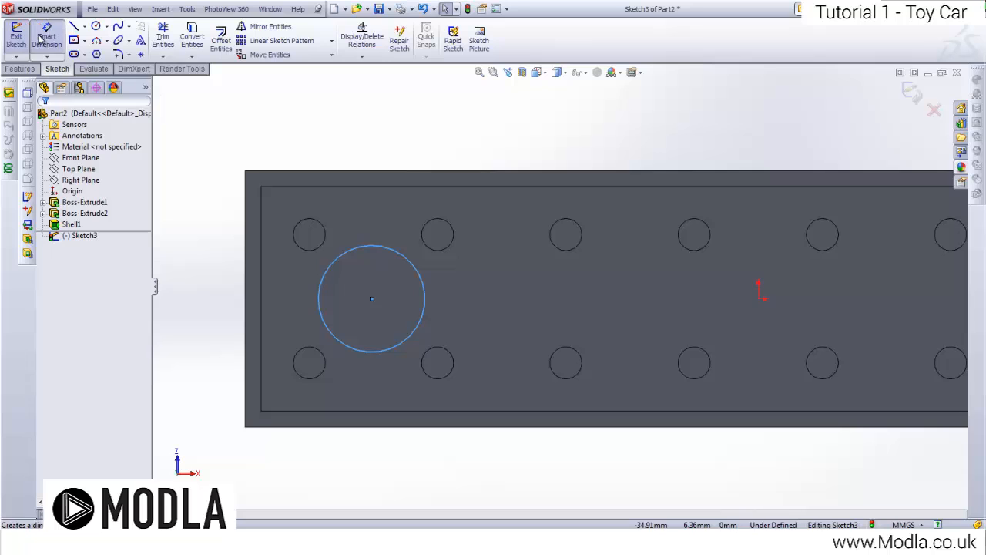
pyautogui.click(329, 279)
pyautogui.click(373, 426)
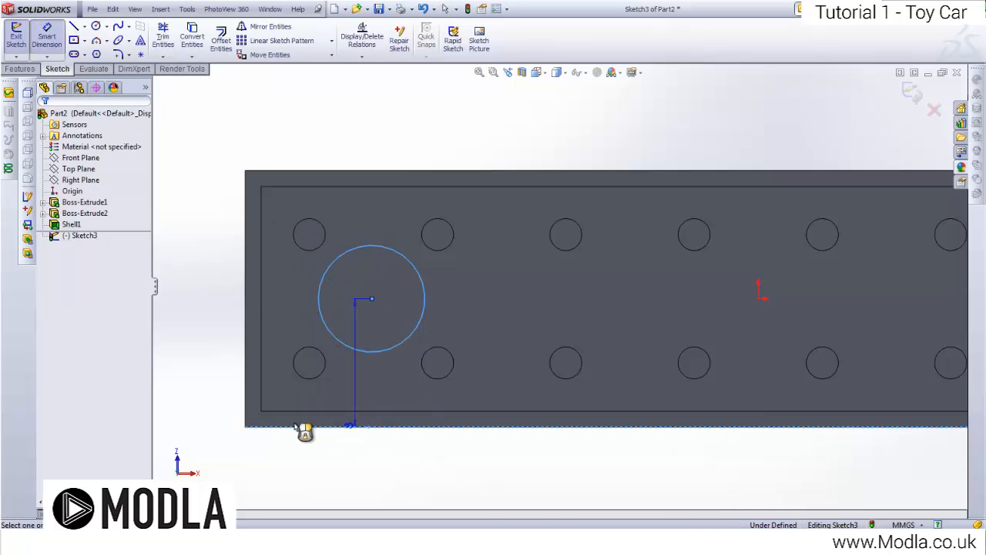
pyautogui.click(188, 384)
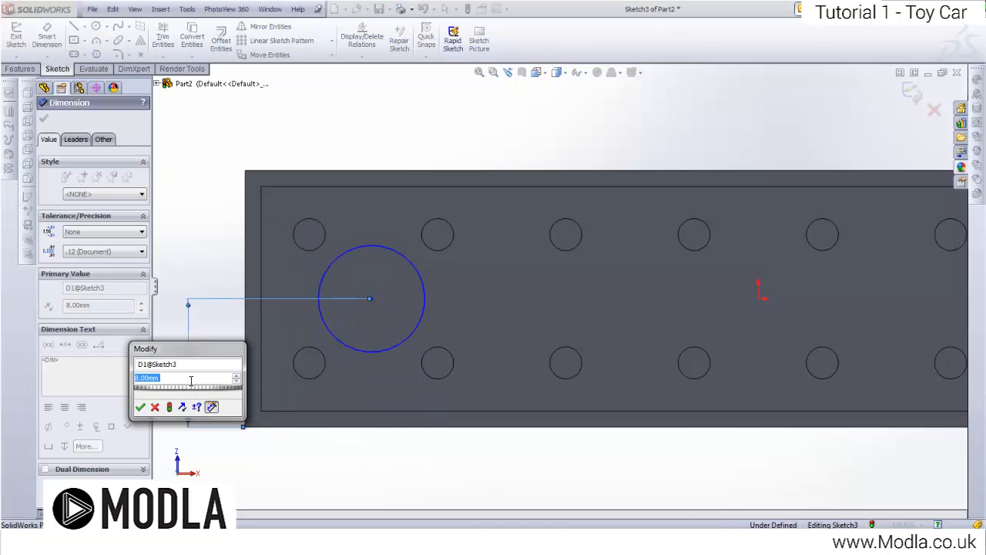
pyautogui.click(140, 407)
pyautogui.click(347, 259)
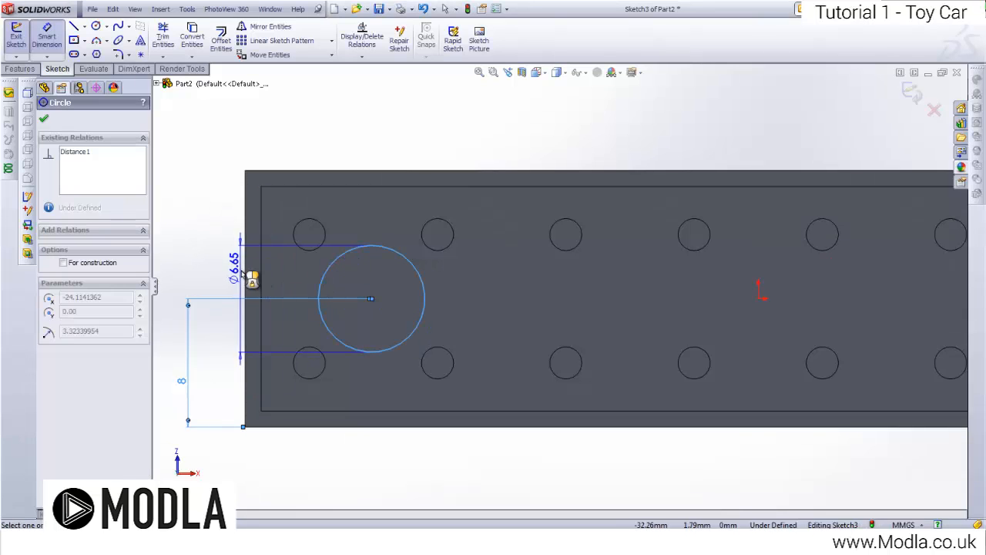
pyautogui.click(244, 274)
pyautogui.click(349, 121)
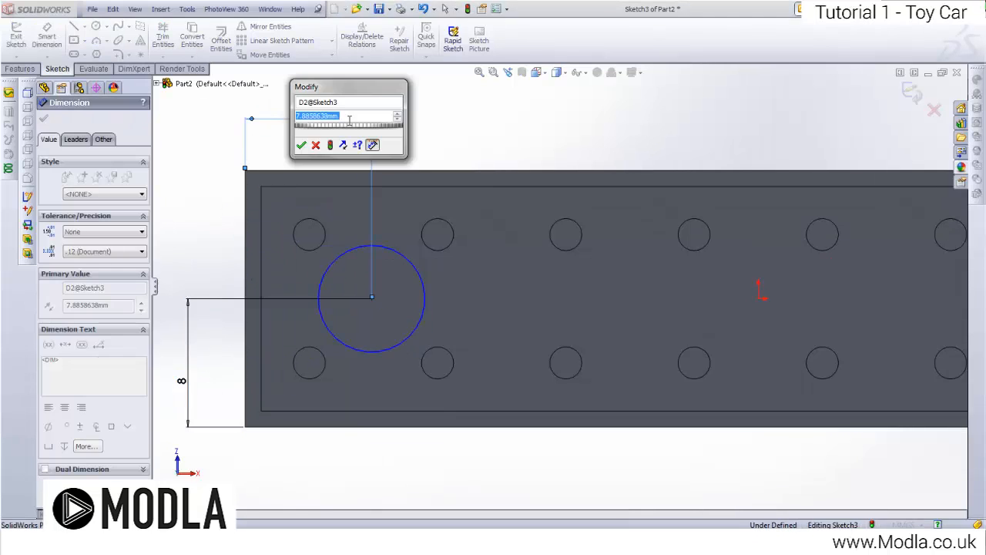
pyautogui.write('8')
pyautogui.press('Return')
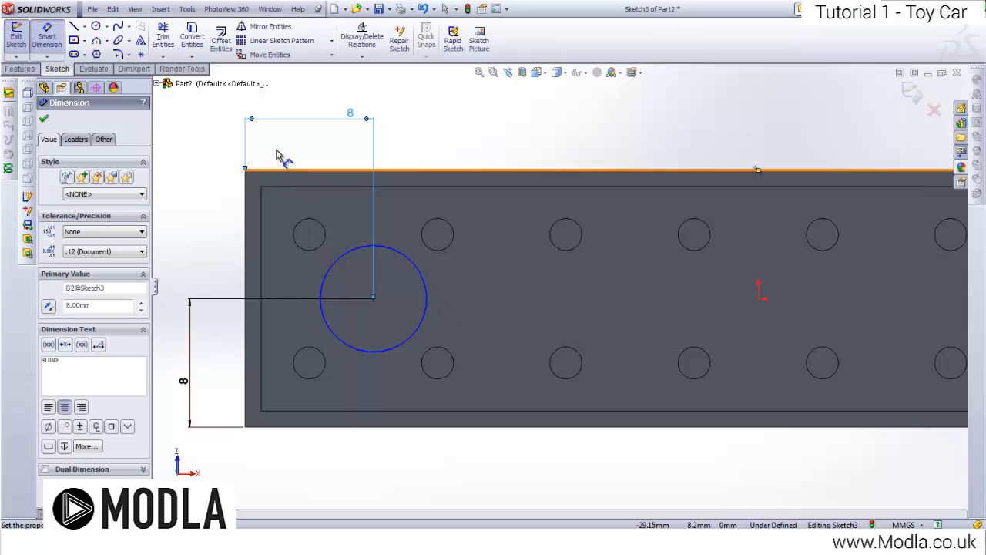
# Step: Dimension the circle's diameter at 5.6 mm
pyautogui.click(418, 266)
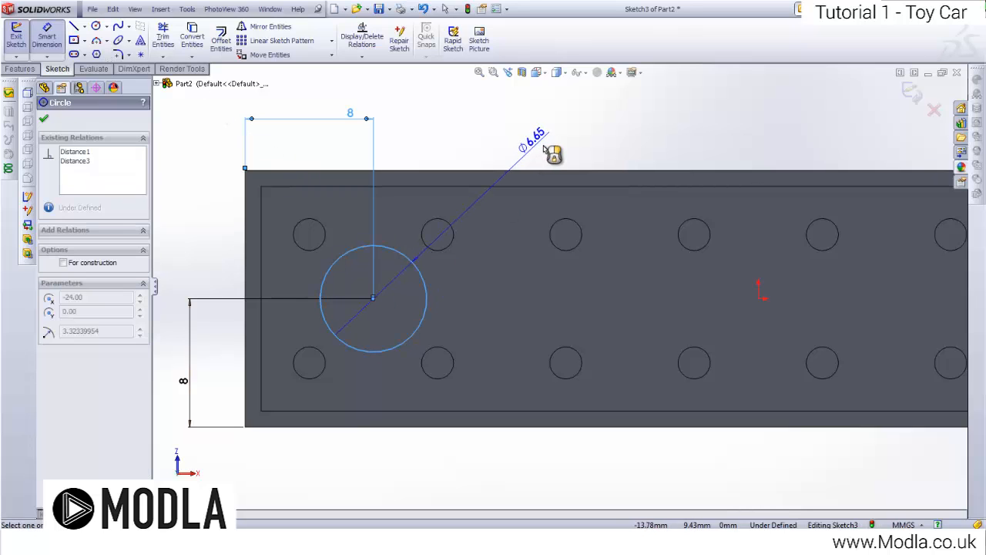
pyautogui.click(559, 149)
pyautogui.write('6')
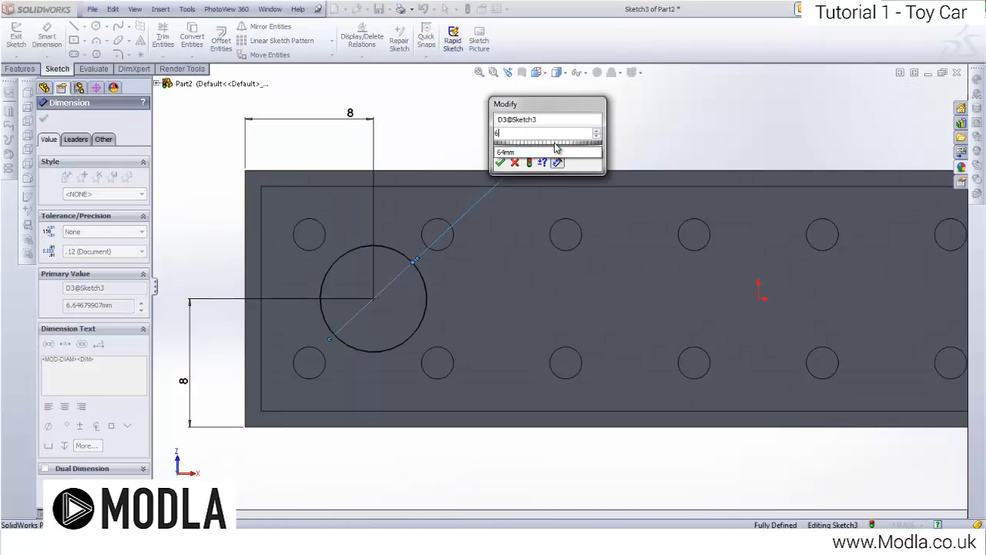
pyautogui.press('BackSpace')
pyautogui.write('5.6')
pyautogui.press('Return')
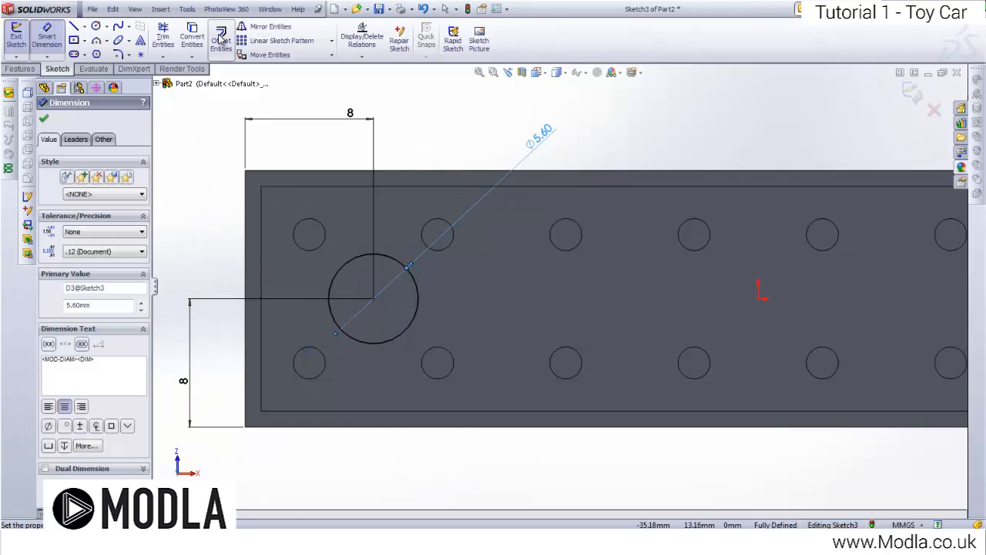
# Step: Offset the circle 1 mm inward, reversing the offset direction, to form a ring profile
pyautogui.click(220, 40)
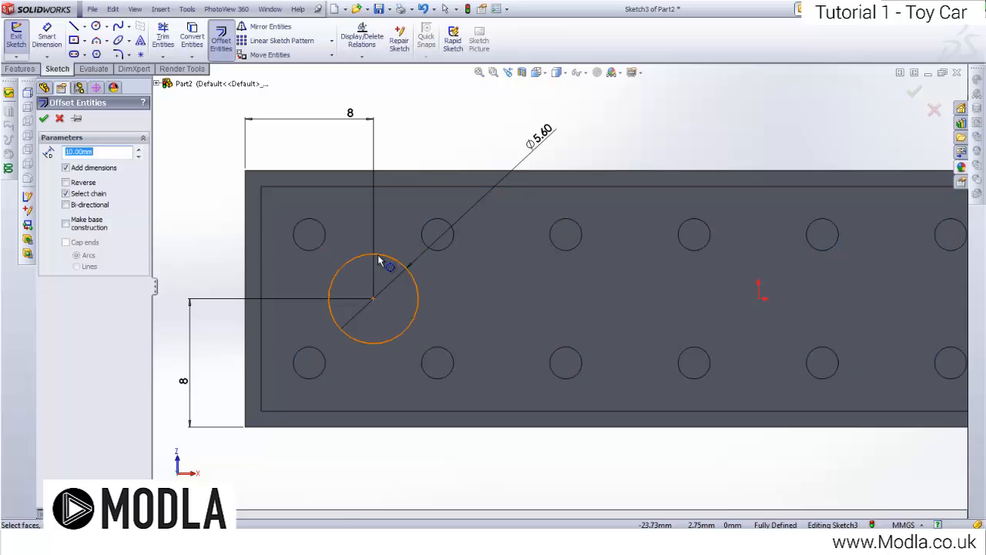
pyautogui.click(384, 260)
pyautogui.write('1')
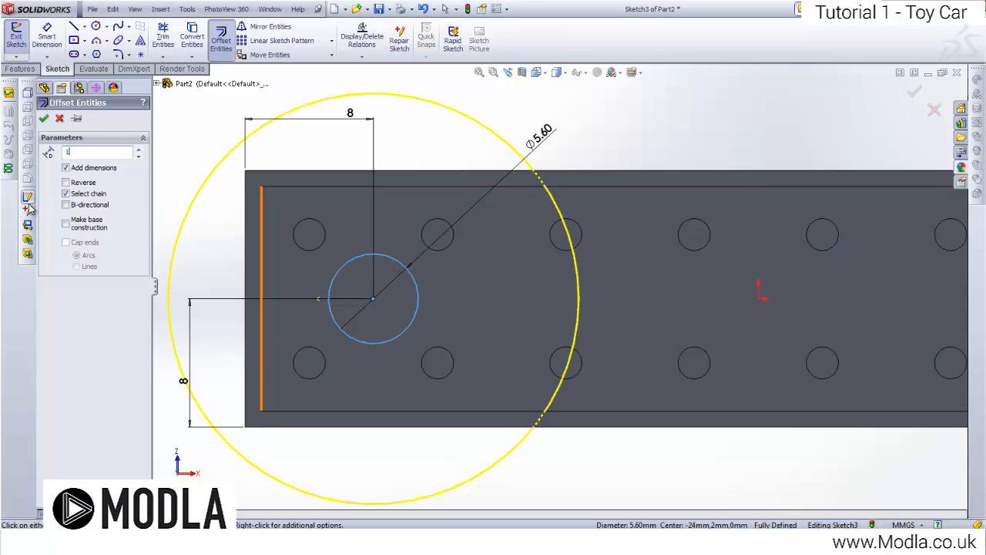
pyautogui.click(66, 194)
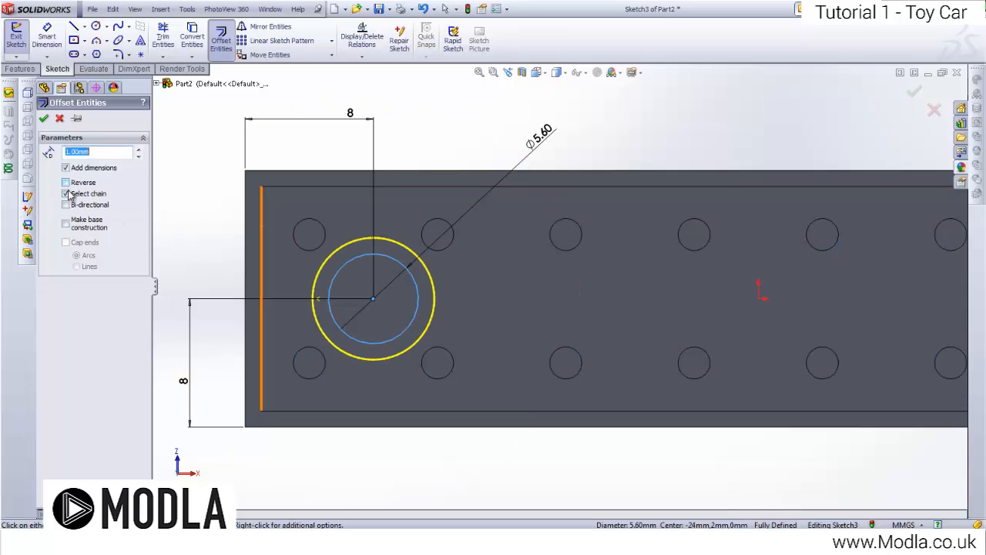
pyautogui.click(66, 183)
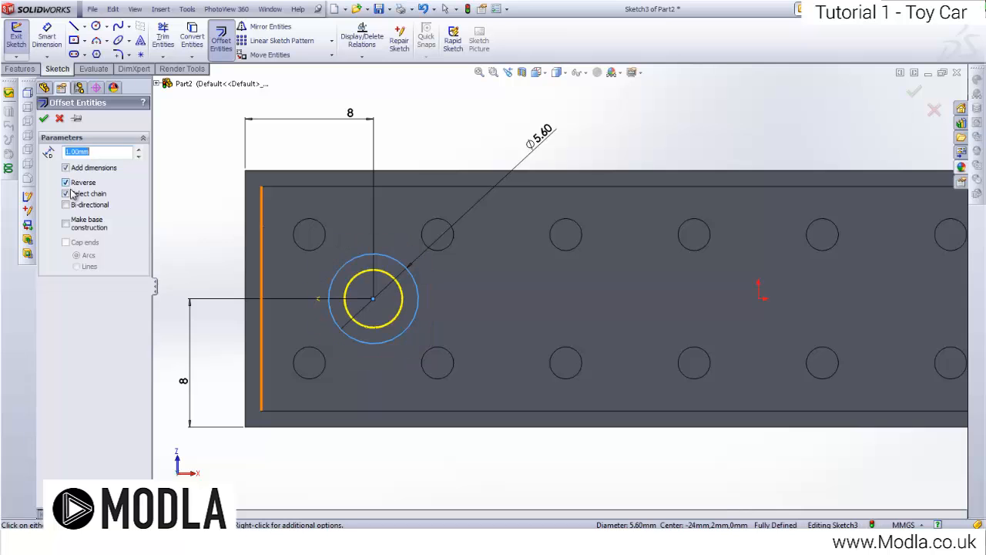
pyautogui.click(44, 119)
# Step: Exit the sketch and extrude the ring profile as a blind boss 2 mm high, merged with the brick
pyautogui.moveTo(399, 220); pyautogui.dragTo(406, 131, button='middle')
pyautogui.scroll(5, 539, 258)
pyautogui.scroll(-8, 541, 257)
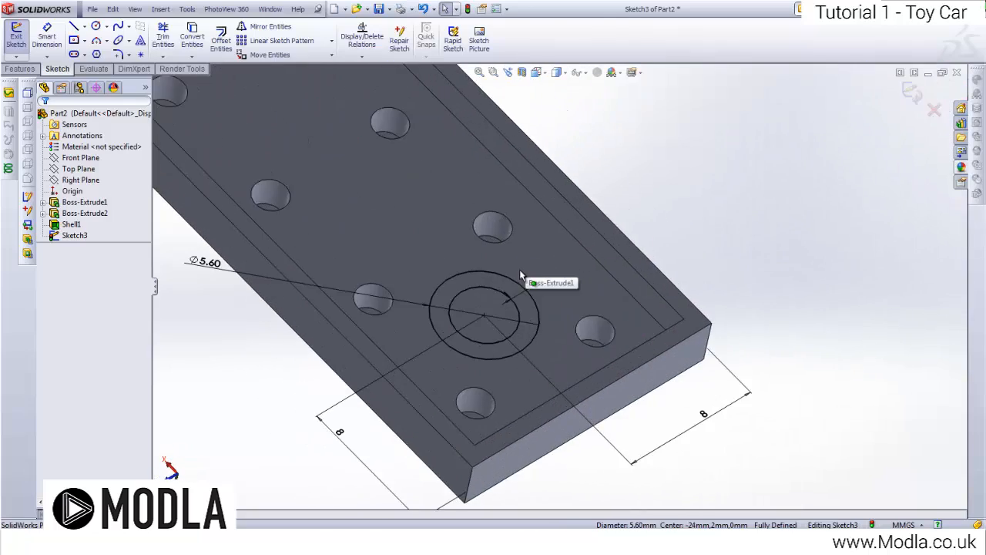
pyautogui.click(15, 35)
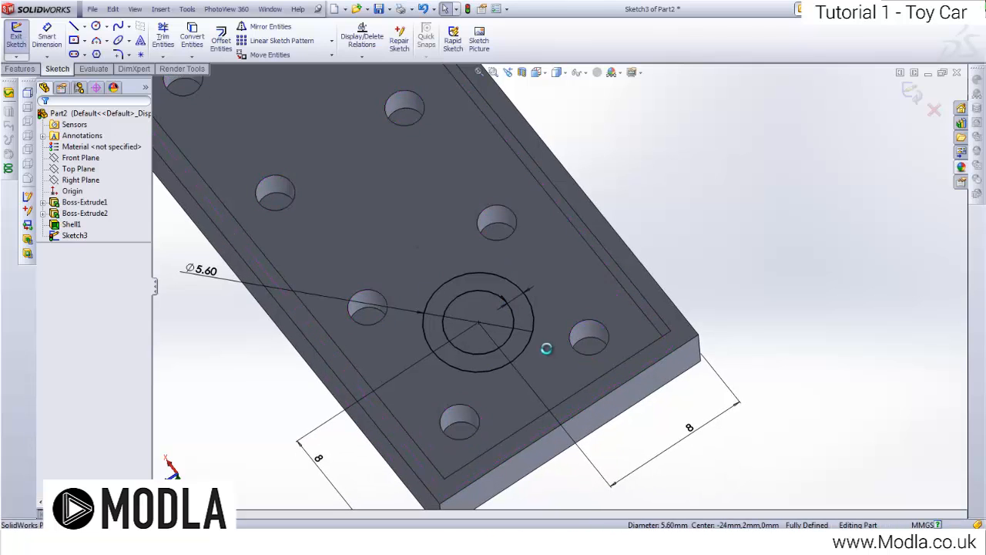
pyautogui.click(287, 396)
pyautogui.moveTo(288, 402); pyautogui.dragTo(293, 348, button='middle')
pyautogui.scroll(3, 581, 235)
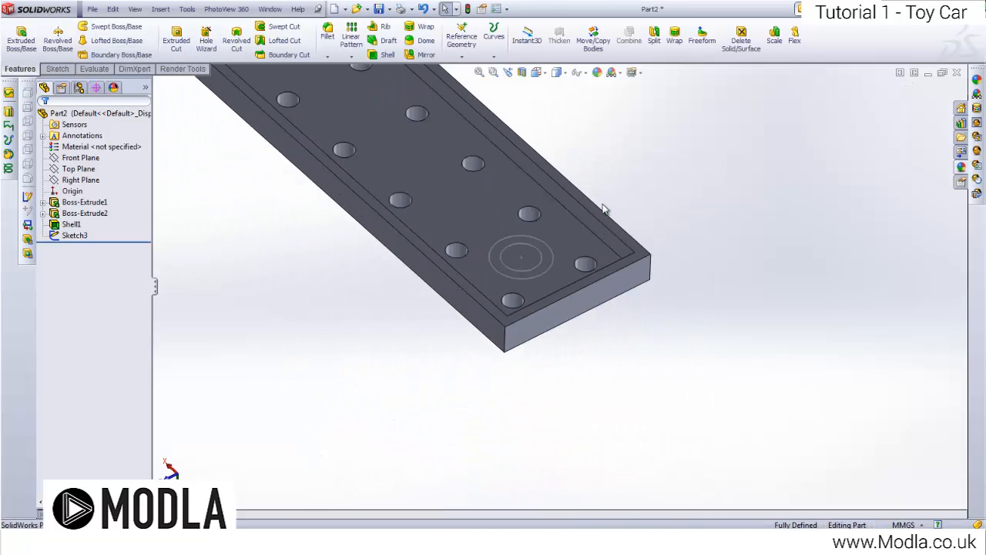
pyautogui.scroll(-2, 600, 202)
pyautogui.click(21, 38)
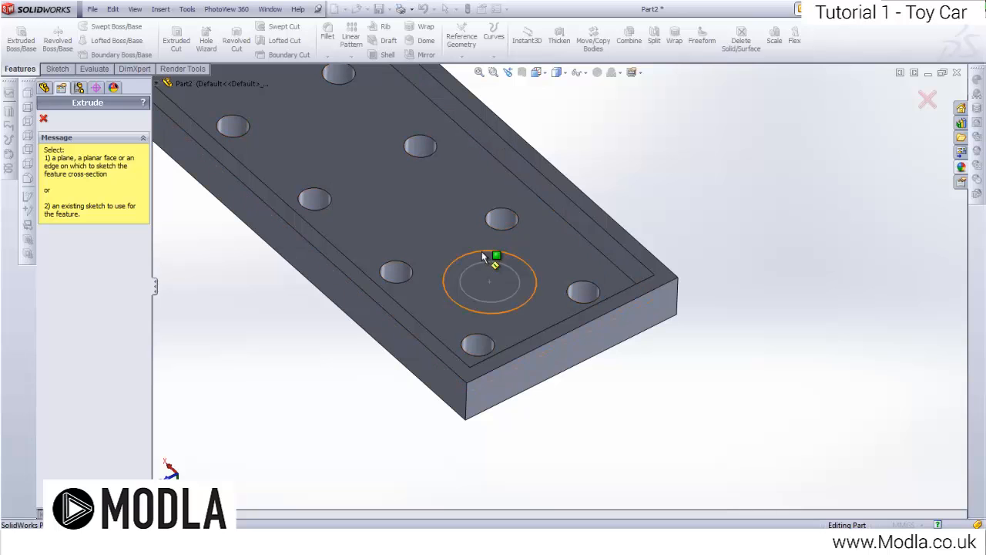
pyautogui.click(481, 252)
pyautogui.moveTo(457, 301)
pyautogui.mouseDown(button='middle')
pyautogui.moveTo(475, 205)
pyautogui.moveTo(470, 230)
pyautogui.moveTo(431, 258)
pyautogui.mouseUp(button='middle')
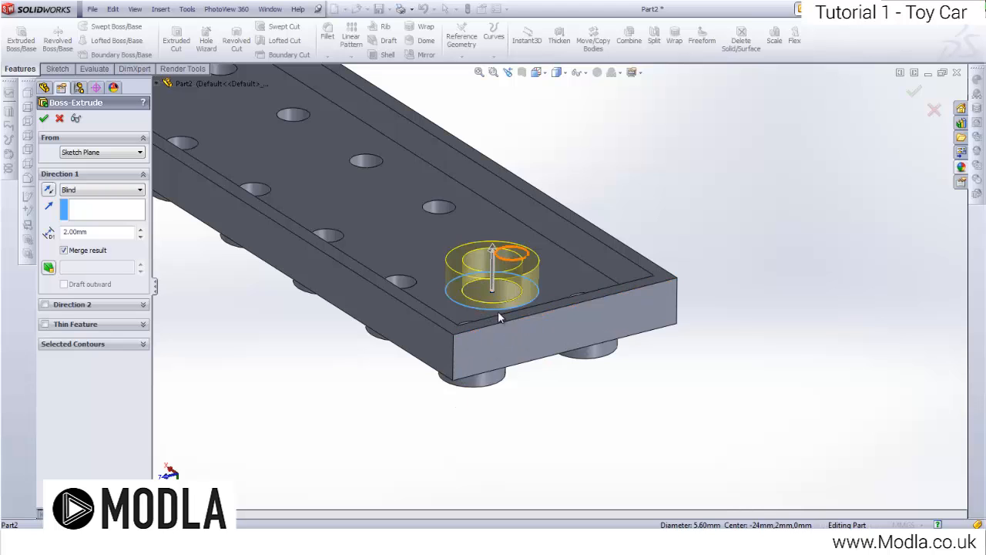
pyautogui.moveTo(485, 297); pyautogui.dragTo(518, 272, button='middle')
pyautogui.scroll(-3, 517, 272)
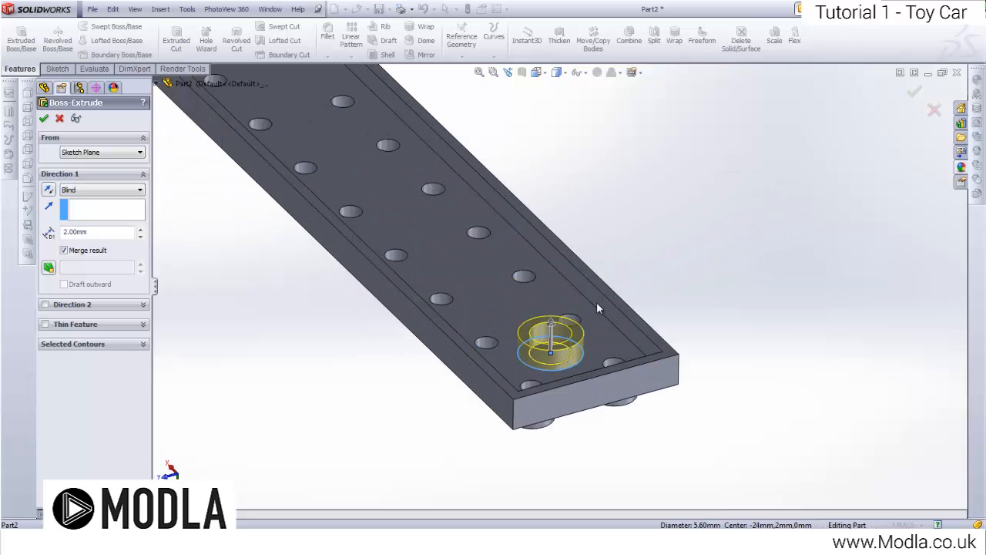
pyautogui.click(44, 118)
# Step: Start a linear pattern on the floor brick's underside, using the plate's long outer edge as Direction 1
pyautogui.press('f')
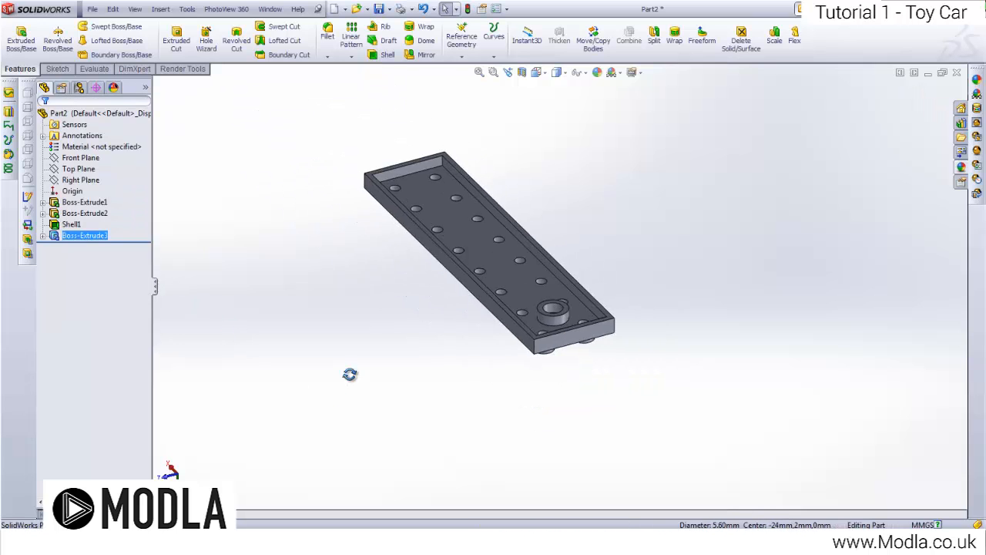
pyautogui.moveTo(348, 374); pyautogui.dragTo(470, 473, button='middle')
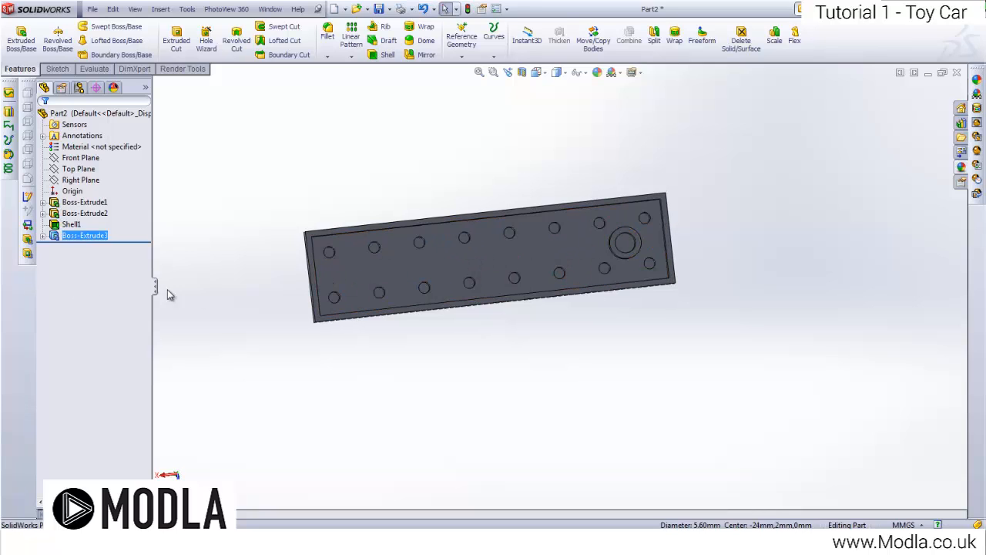
pyautogui.scroll(-2, 579, 245)
pyautogui.scroll(-2, 579, 245)
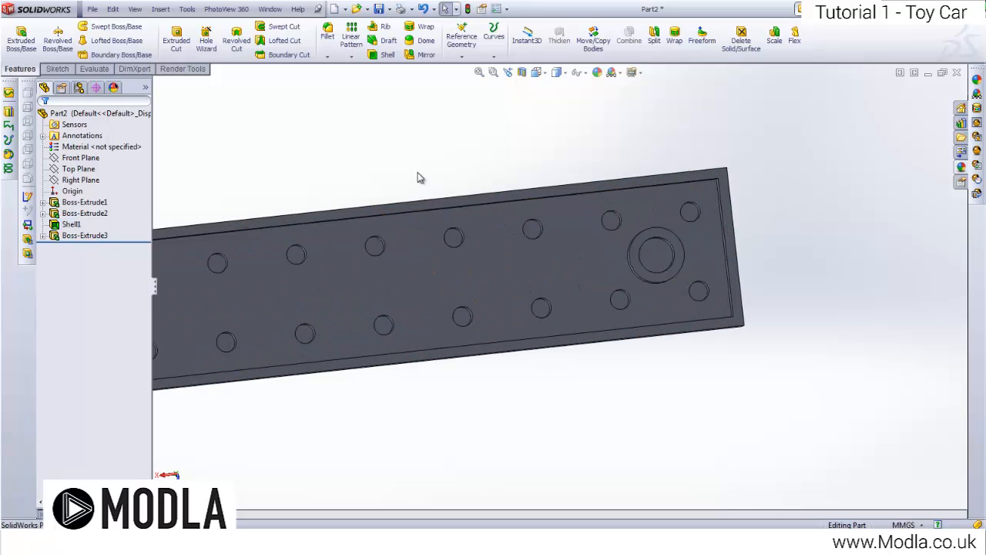
pyautogui.click(351, 41)
pyautogui.scroll(3, 450, 244)
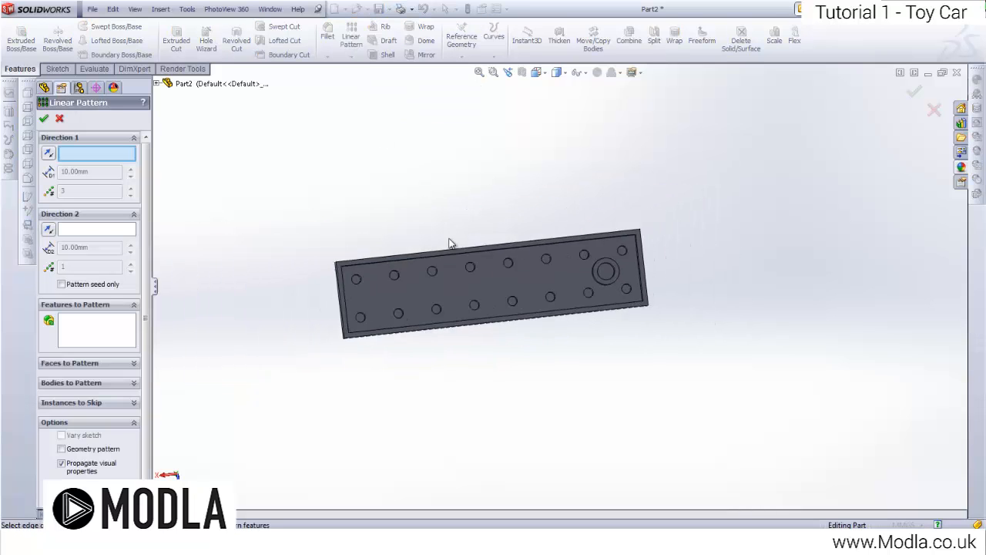
pyautogui.scroll(-3, 594, 270)
pyautogui.scroll(4, 385, 294)
pyautogui.moveTo(385, 299); pyautogui.dragTo(423, 315, button='middle')
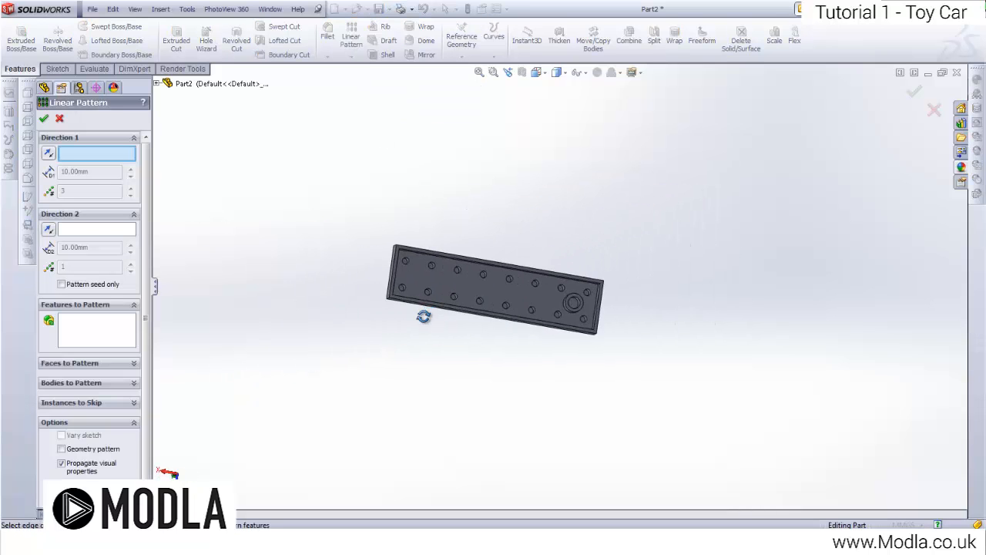
pyautogui.scroll(-5, 504, 286)
pyautogui.moveTo(529, 253); pyautogui.dragTo(488, 283, button='middle')
pyautogui.scroll(4, 464, 304)
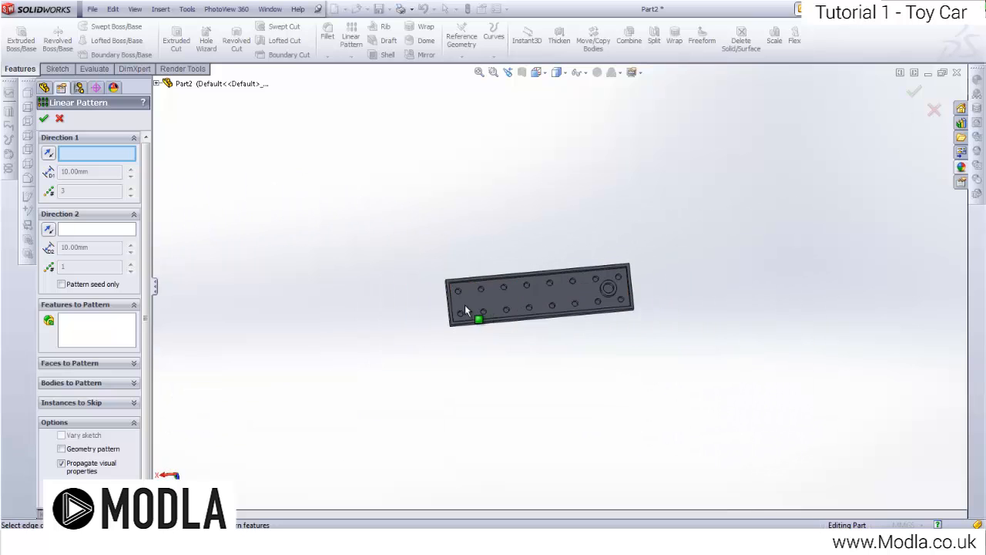
pyautogui.scroll(-5, 585, 301)
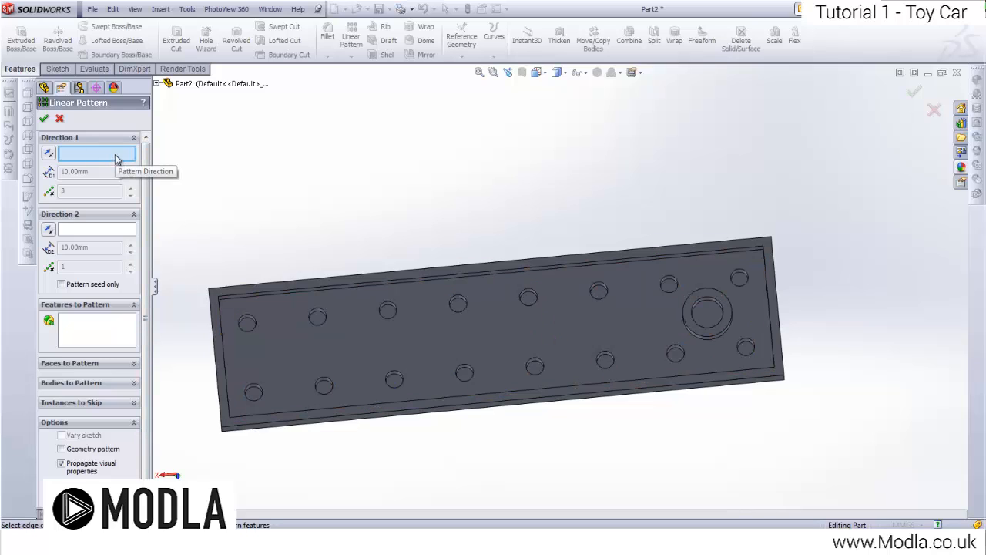
pyautogui.click(443, 266)
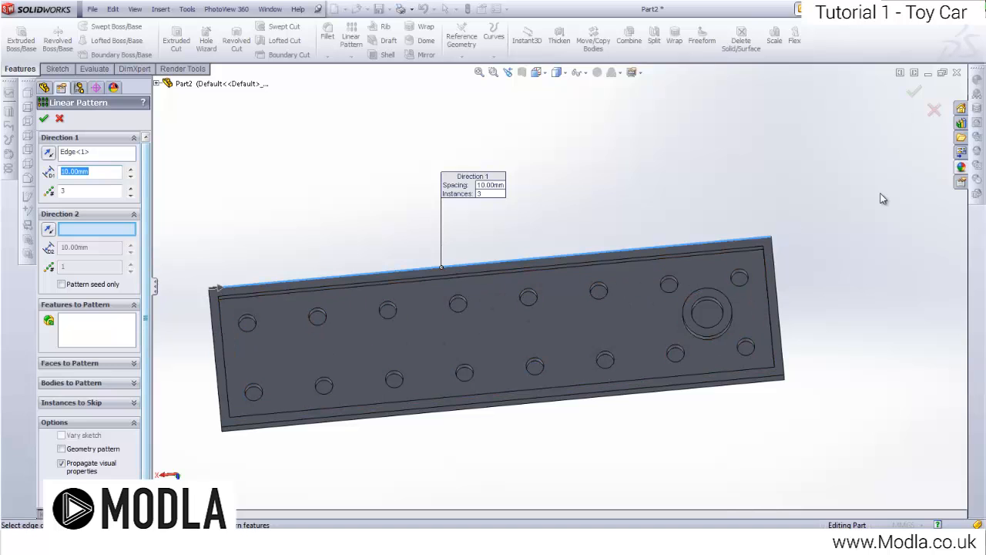
# Step: Choose the ring boss, Boss-Extrude3, as the feature to pattern
pyautogui.click(89, 328)
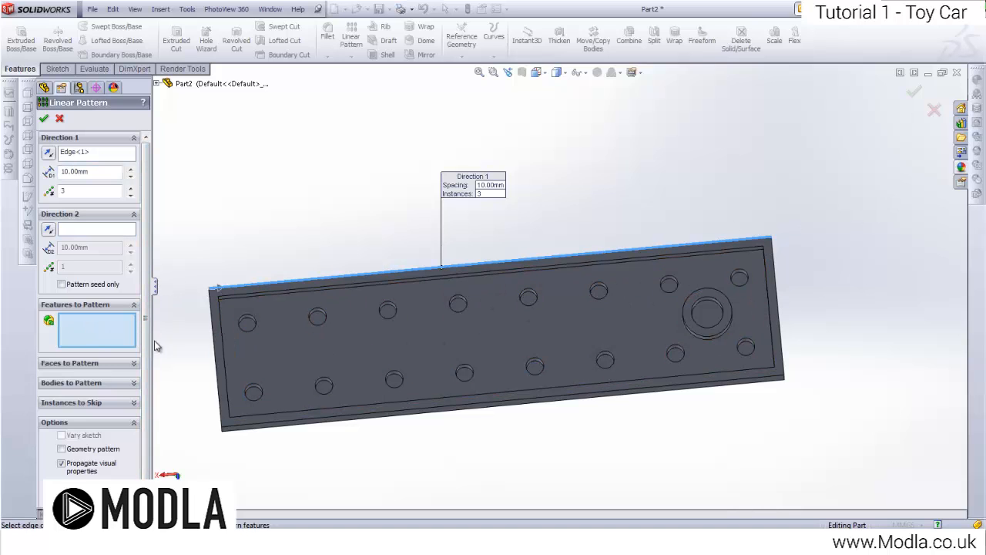
pyautogui.scroll(-3, 719, 309)
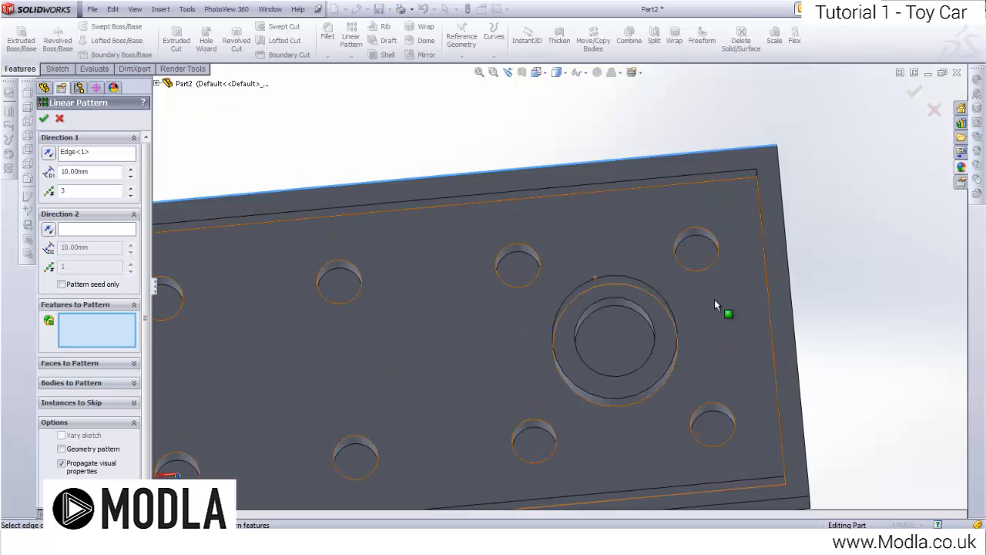
pyautogui.click(157, 83)
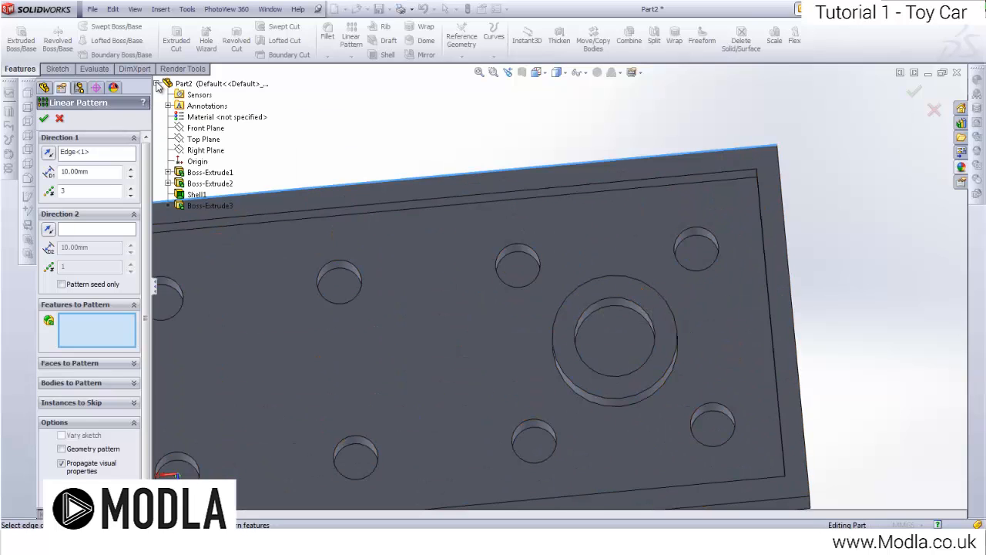
pyautogui.click(198, 205)
pyautogui.scroll(3, 574, 323)
pyautogui.scroll(2, 574, 322)
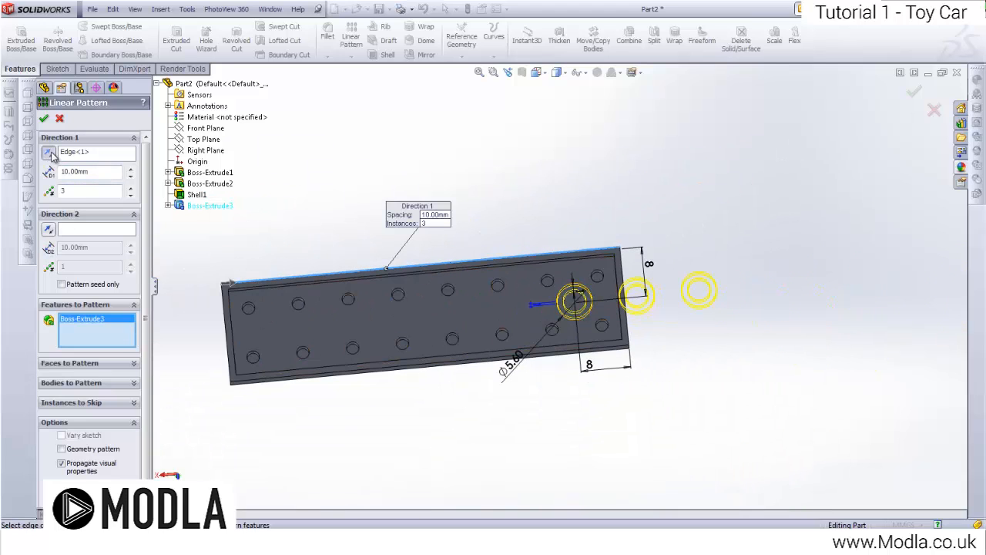
# Step: Reverse the pattern direction so it runs along the plate, set 7 instances at 8 mm spacing, and complete the pattern
pyautogui.click(50, 153)
pyautogui.click(130, 188)
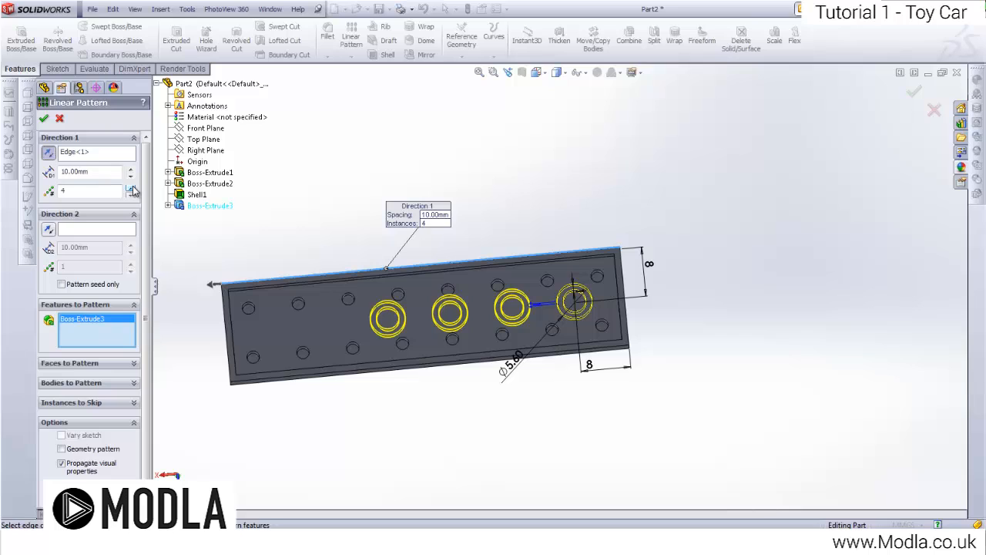
pyautogui.click(130, 188)
pyautogui.click(130, 188)
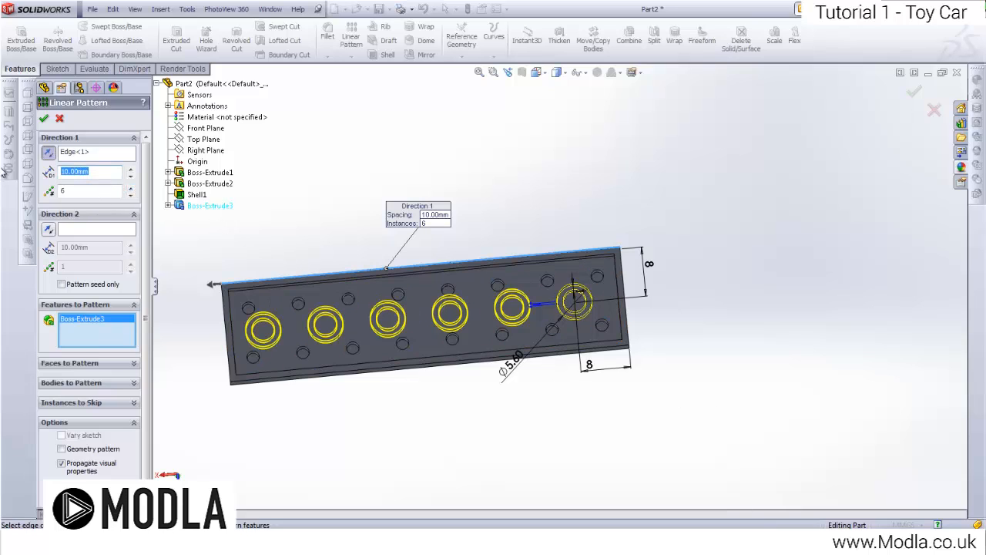
pyautogui.press('Return')
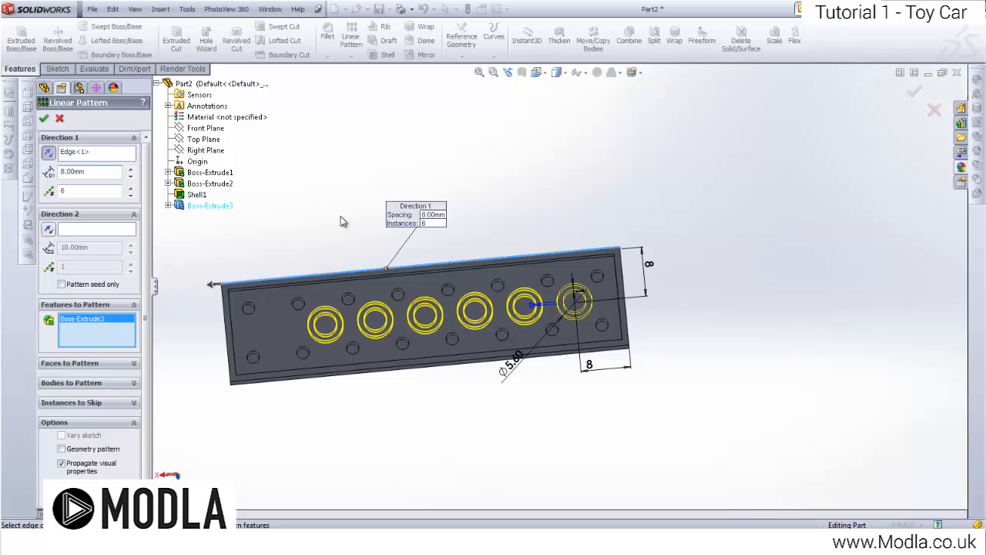
pyautogui.click(129, 188)
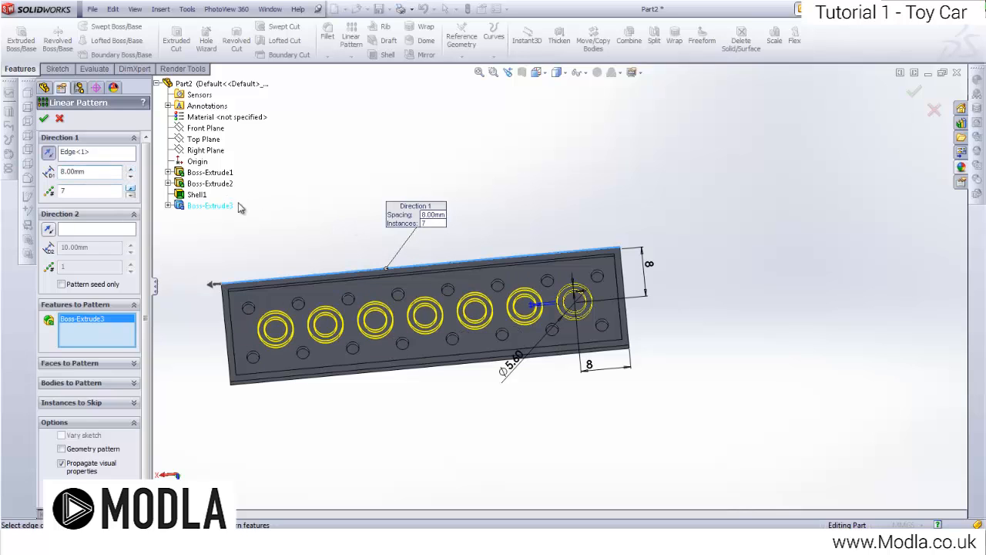
pyautogui.moveTo(393, 217); pyautogui.dragTo(390, 242, button='middle')
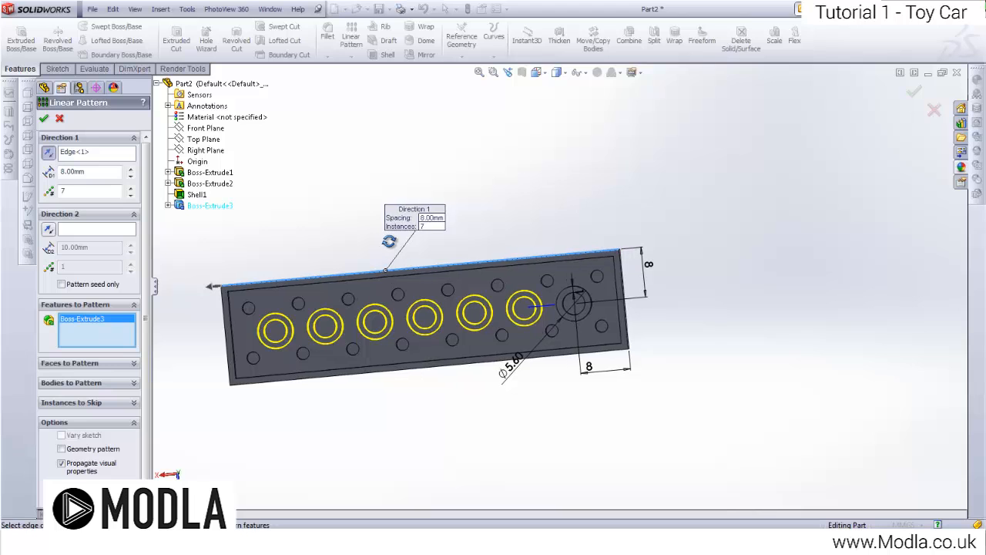
pyautogui.press('space')
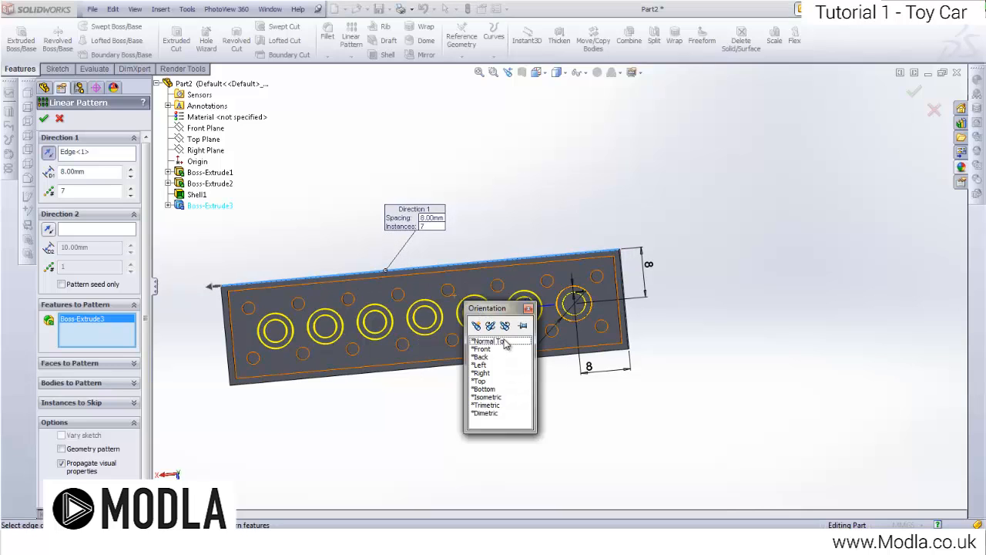
pyautogui.click(504, 343)
pyautogui.click(568, 271)
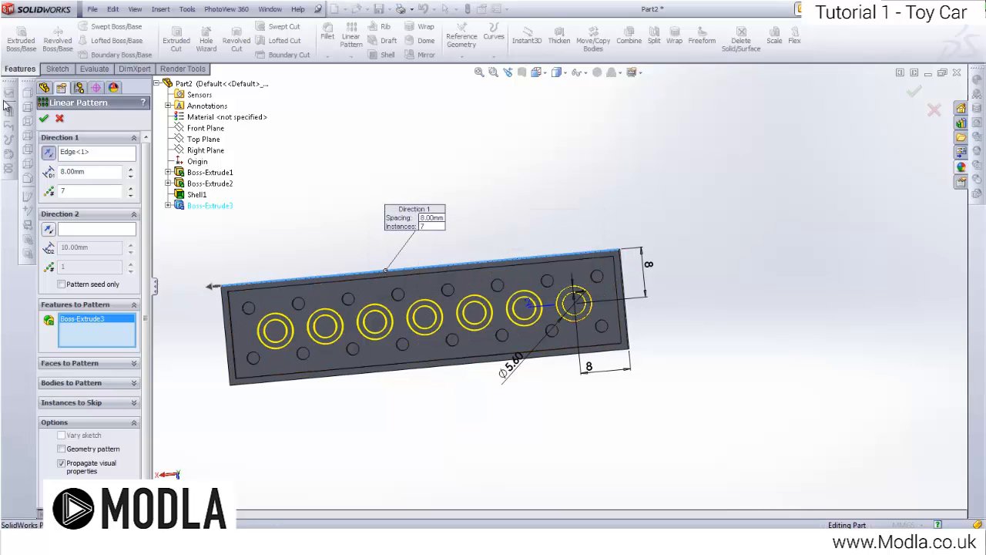
pyautogui.click(44, 118)
# Step: Apply the red high gloss plastic appearance to the whole part and collapse the feature tree
pyautogui.moveTo(311, 223); pyautogui.dragTo(391, 346, button='middle')
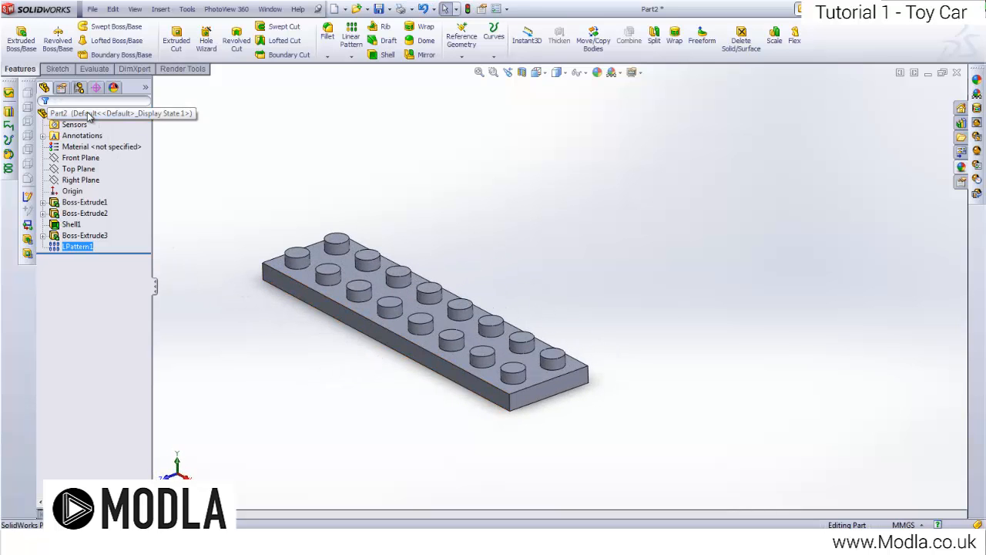
pyautogui.click(58, 113)
pyautogui.click(960, 171)
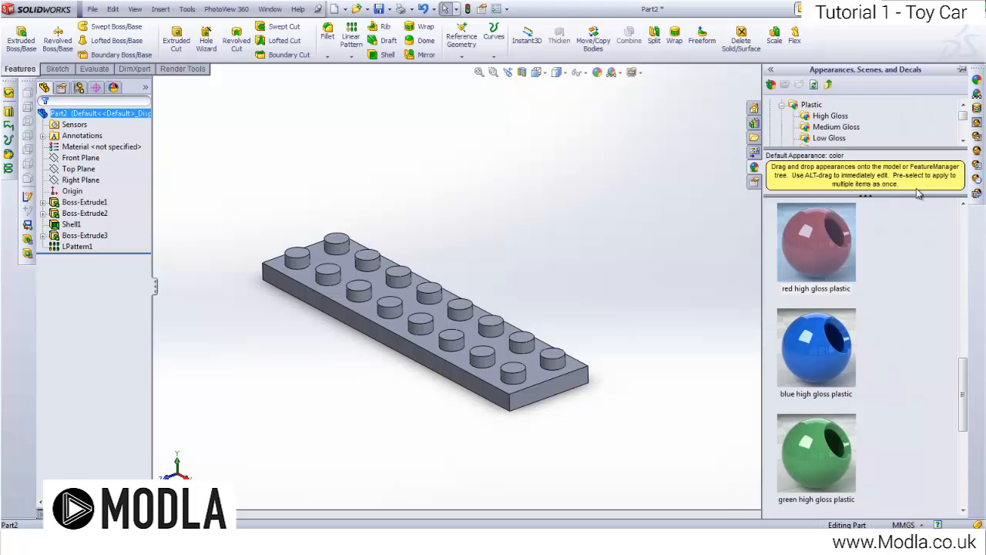
pyautogui.rightClick(840, 261)
pyautogui.click(894, 262)
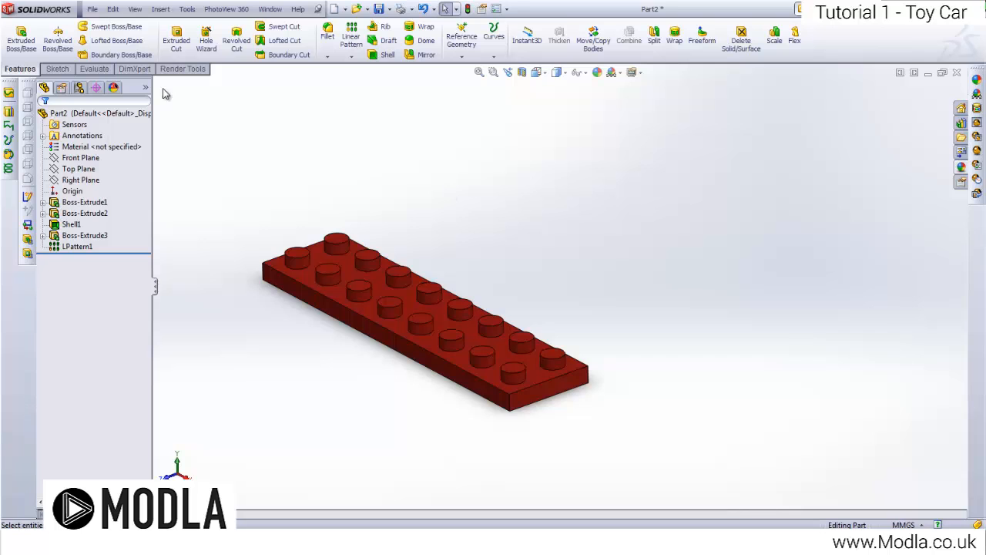
pyautogui.scroll(2, 285, 207)
pyautogui.click(154, 292)
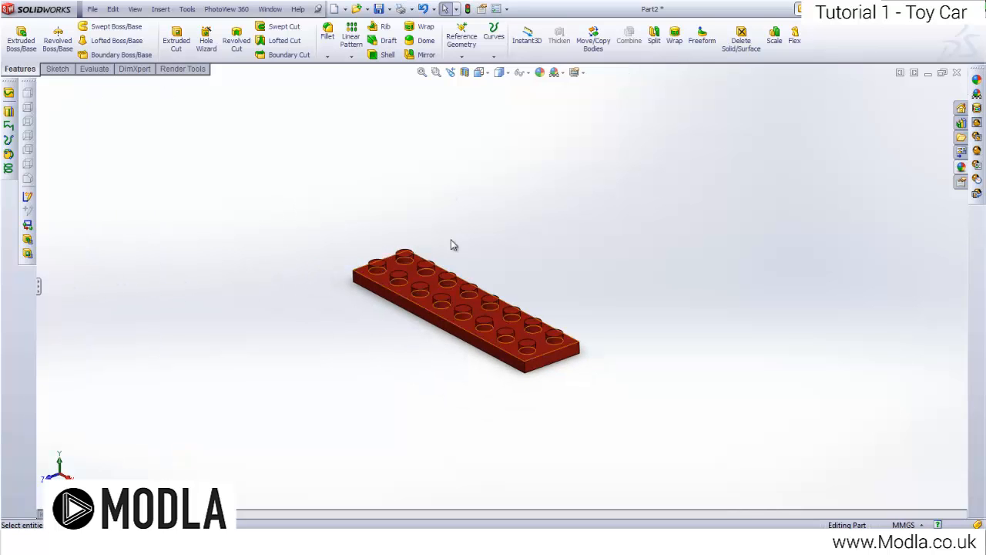
pyautogui.scroll(-5, 443, 270)
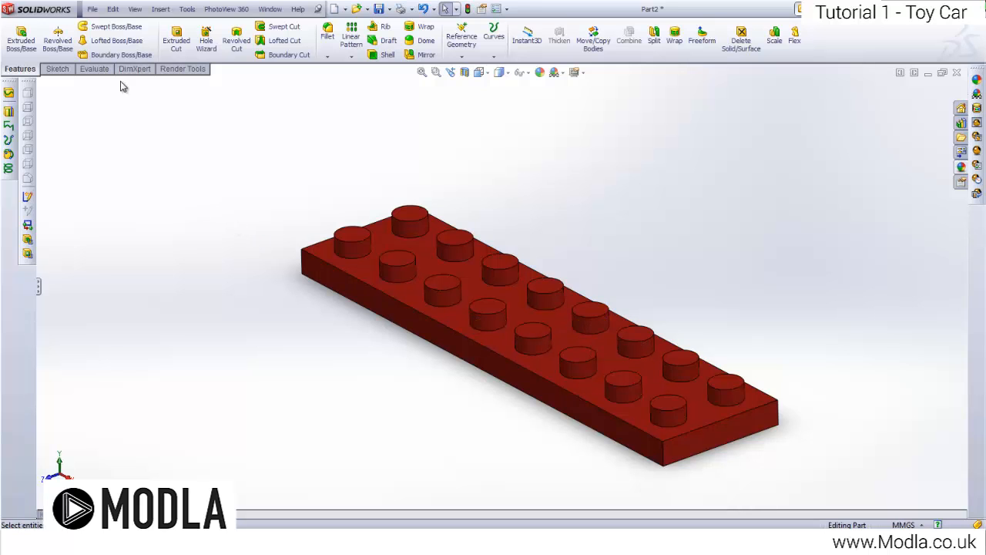
# Step: Save the part as Floor_Brick in the CAD folder inside Toy_Car on the desktop
pyautogui.click(93, 10)
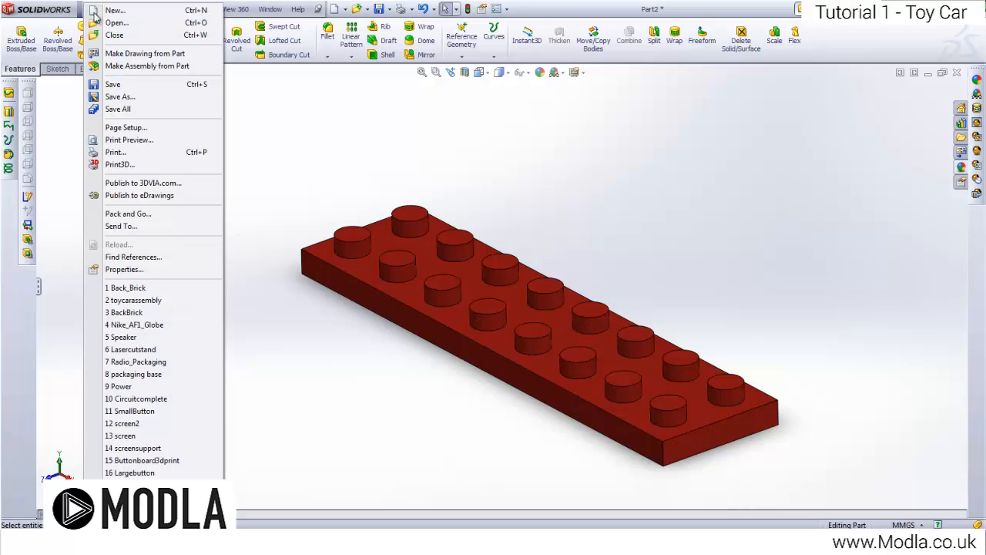
pyautogui.click(125, 105)
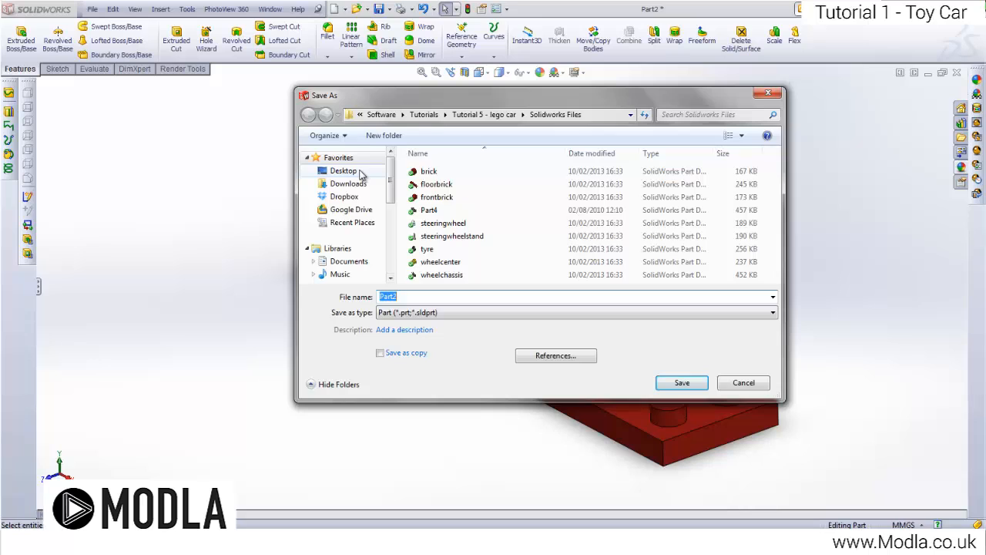
pyautogui.click(359, 173)
pyautogui.click(485, 188)
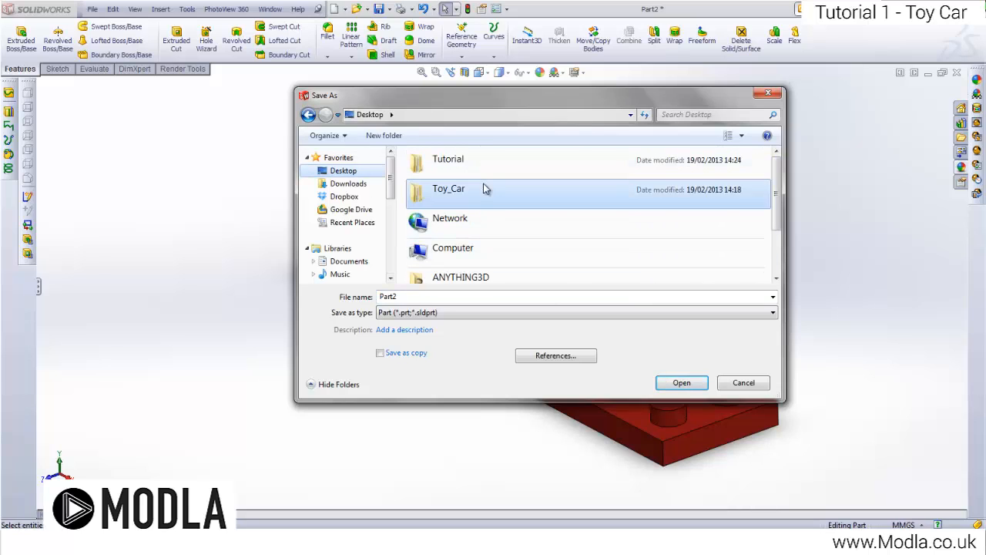
pyautogui.doubleClick(486, 188)
pyautogui.doubleClick(447, 171)
pyautogui.click(465, 297)
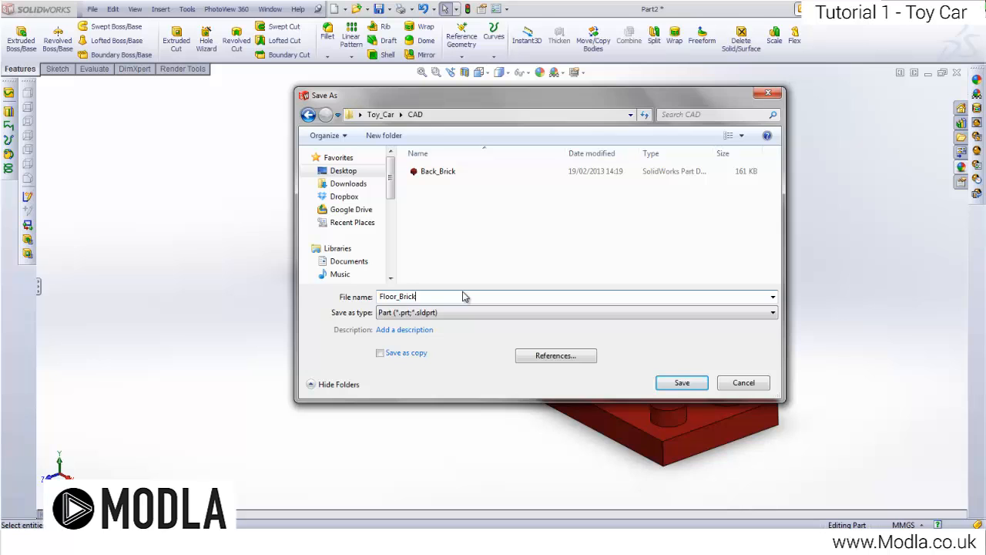
pyautogui.click(675, 382)
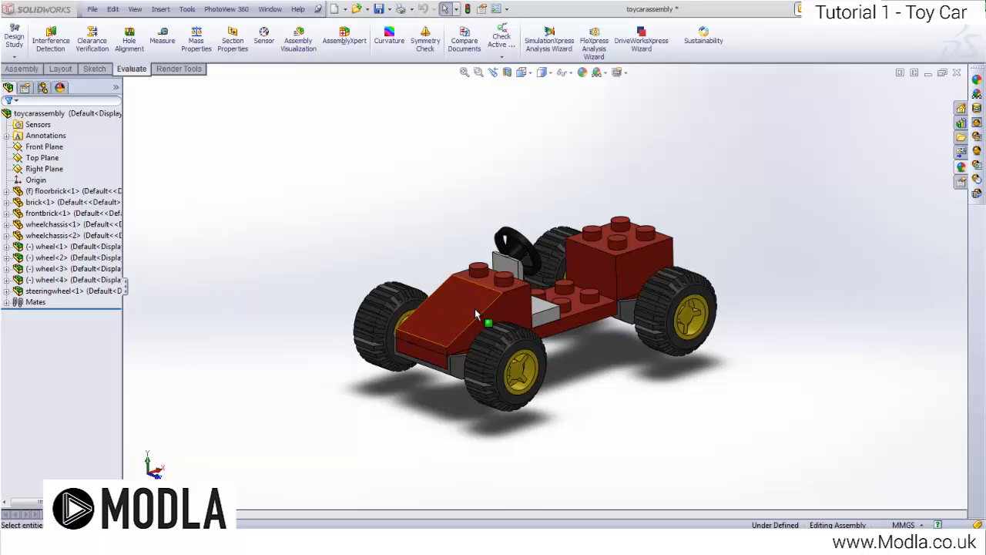
# Step: Open the sloped front brick part from the finished toycarassembly and examine its side profile
pyautogui.rightClick(476, 308)
pyautogui.click(488, 258)
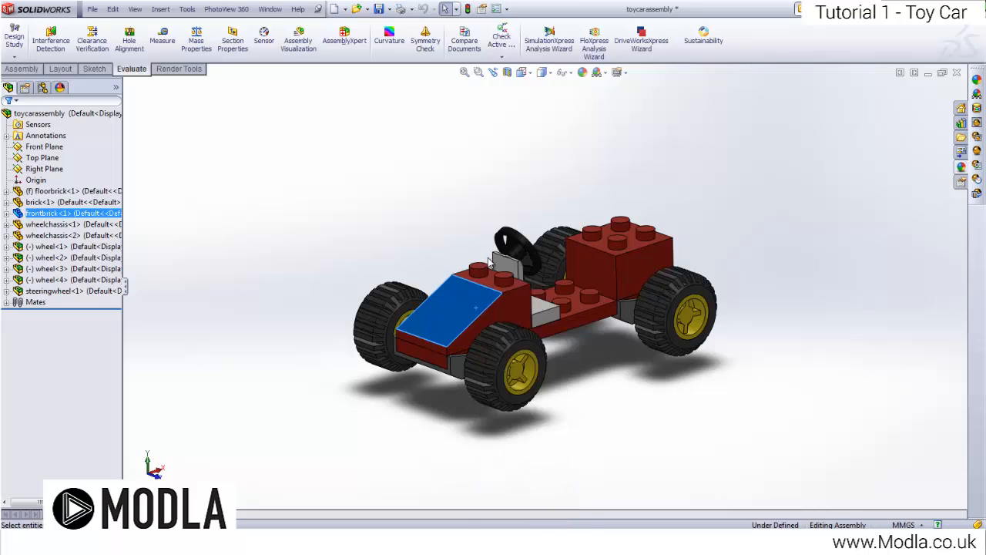
pyautogui.moveTo(370, 248); pyautogui.dragTo(398, 135, button='middle')
pyautogui.scroll(3, 494, 100)
pyautogui.scroll(-4, 534, 188)
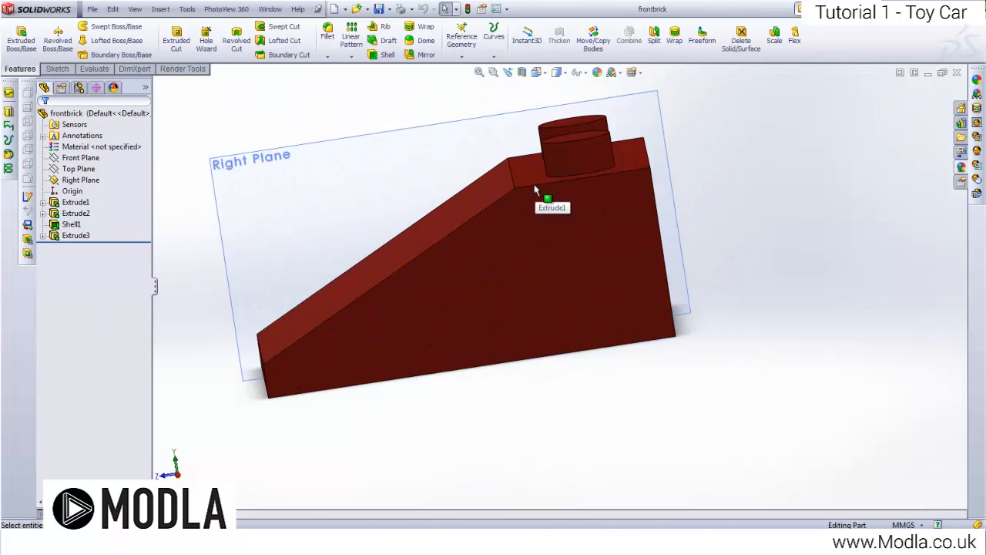
# Step: Open the profile sketch of Extrude1 in the frontbrick part and examine its shape and dimensions
pyautogui.moveTo(205, 213); pyautogui.dragTo(244, 235, button='middle')
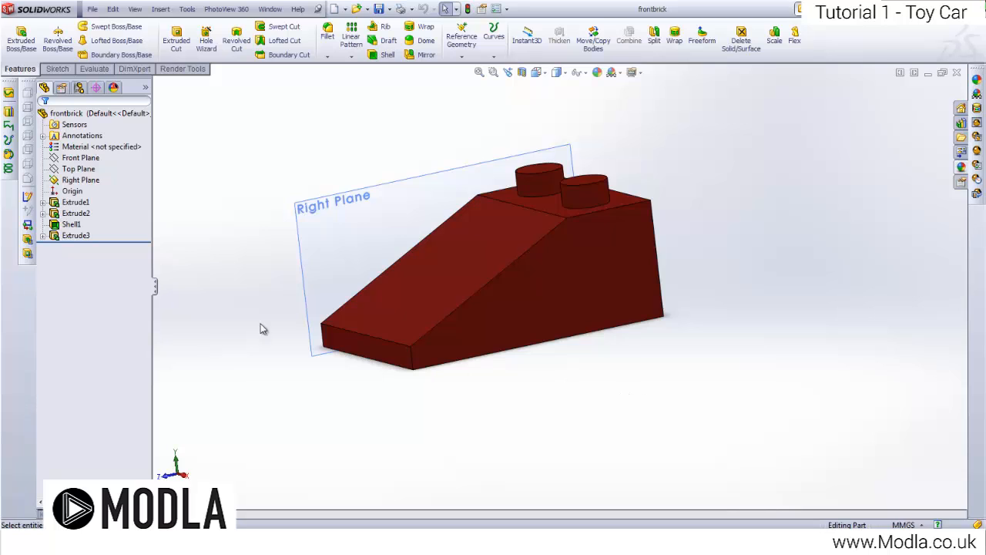
pyautogui.click(43, 202)
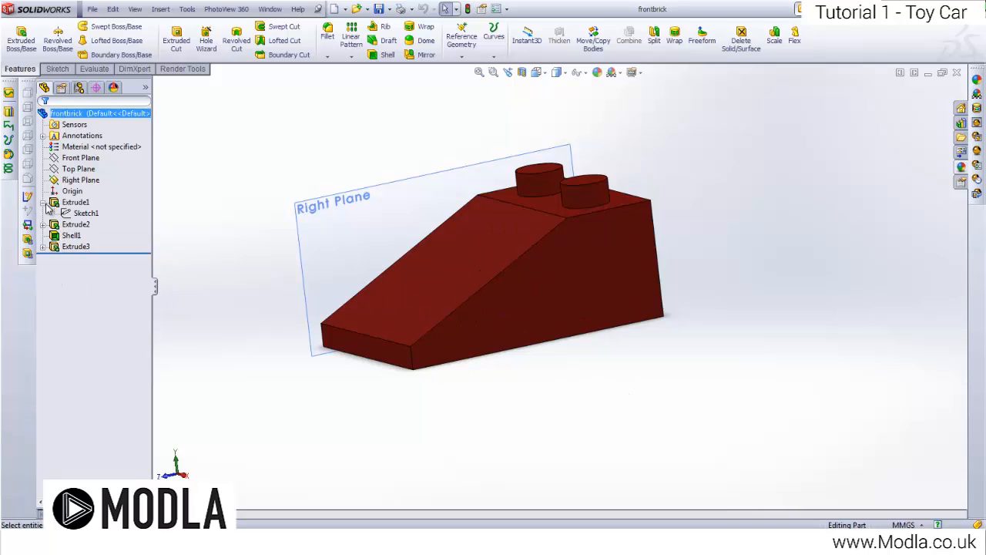
pyautogui.click(86, 215)
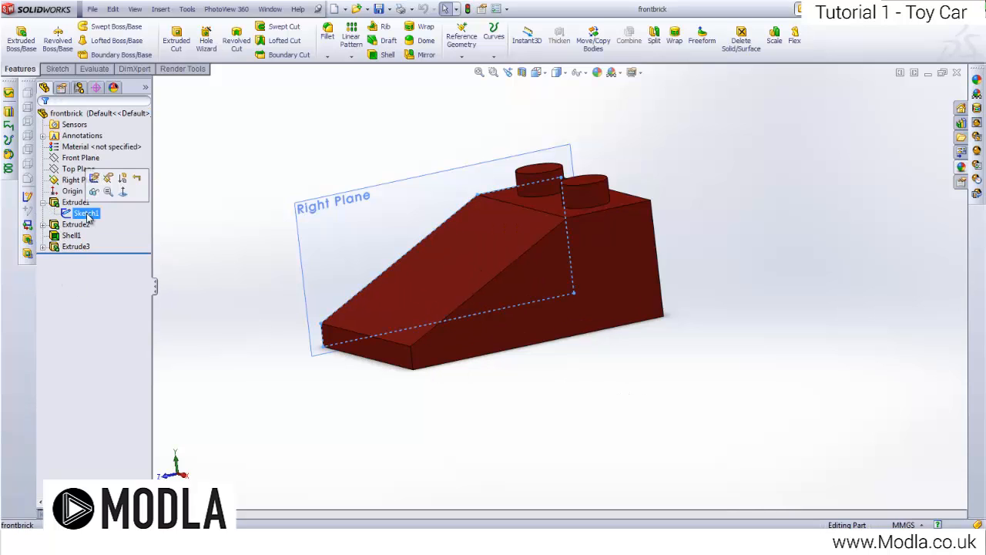
pyautogui.rightClick(87, 218)
pyautogui.click(94, 178)
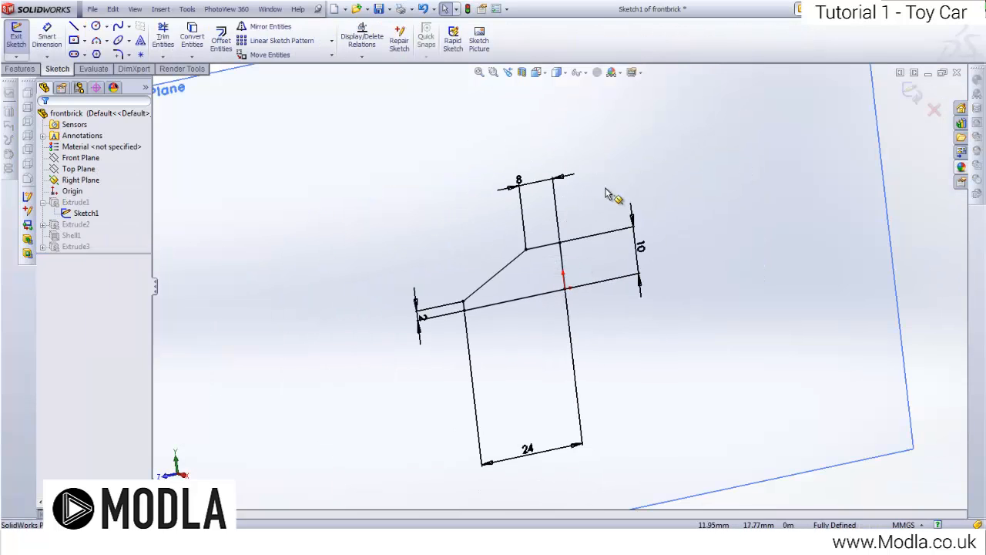
pyautogui.click(80, 182)
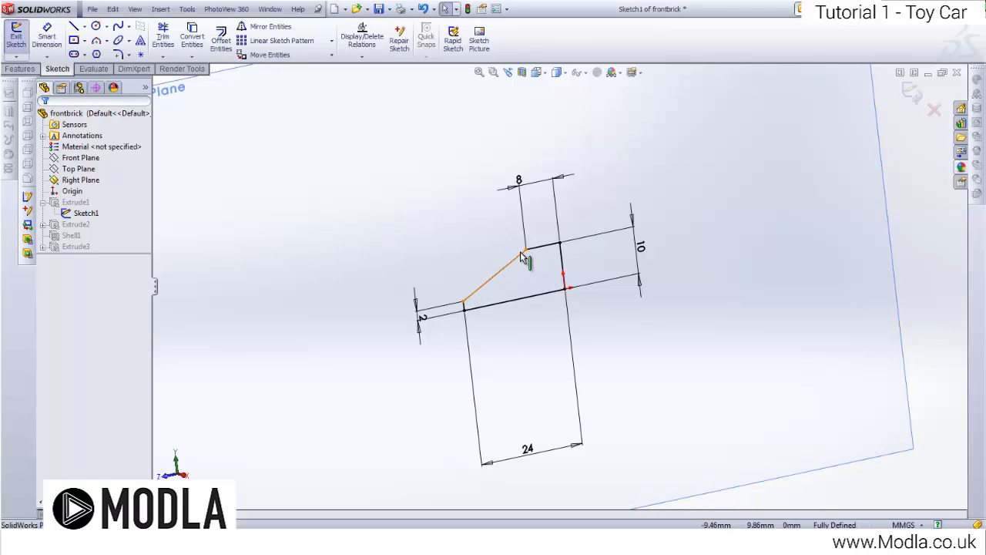
pyautogui.click(15, 60)
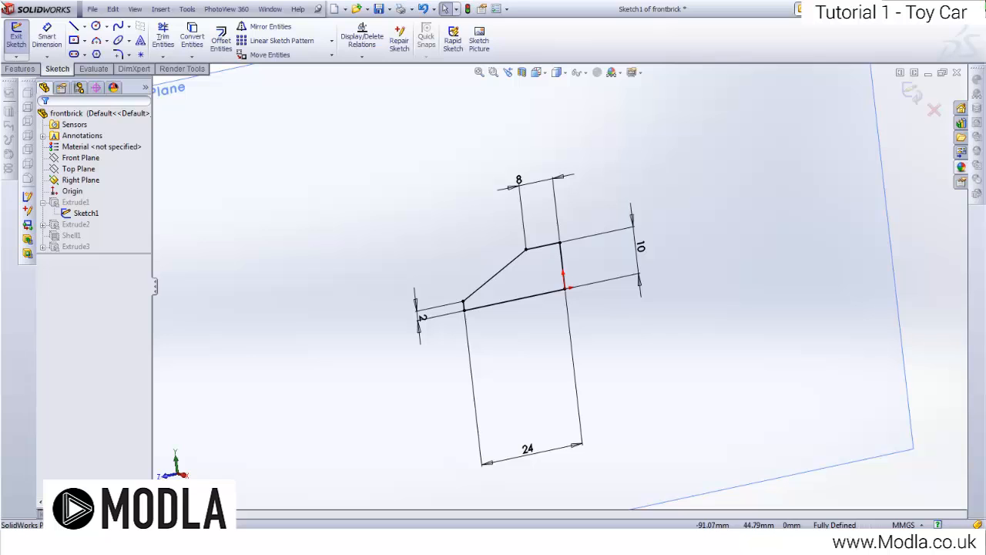
# Step: Close the frontbrick part without saving, discard its changes in the assembly, and minimize the toycarassembly window
pyautogui.click(956, 72)
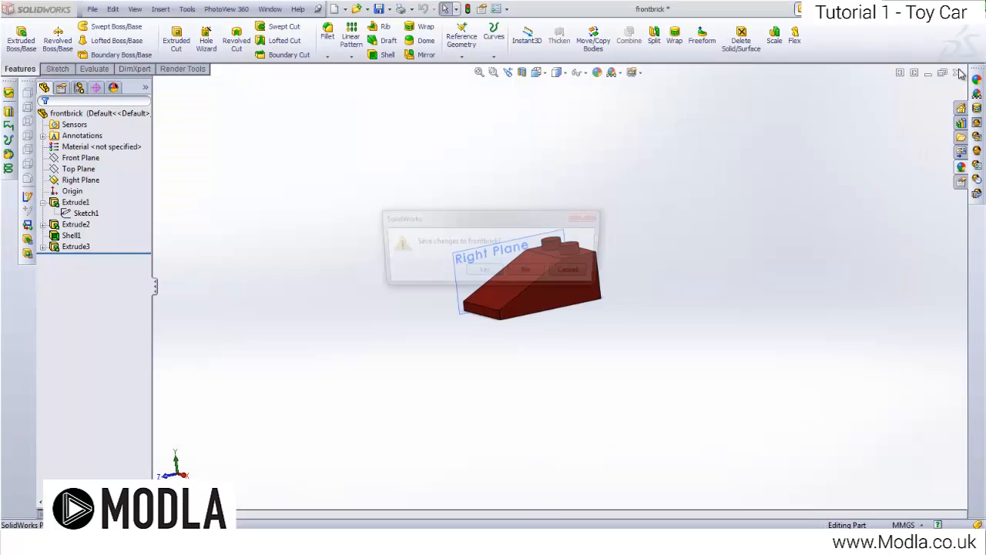
pyautogui.click(529, 275)
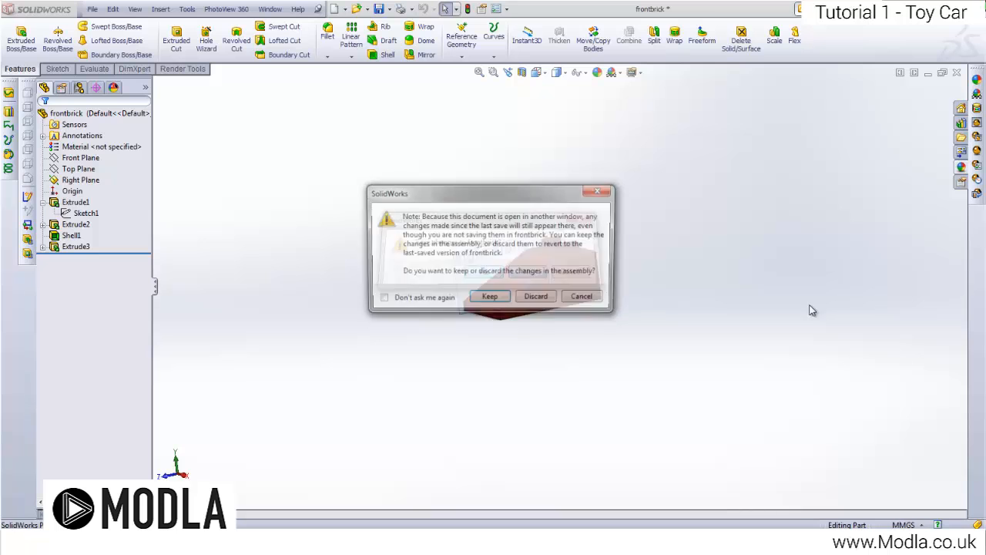
pyautogui.click(533, 297)
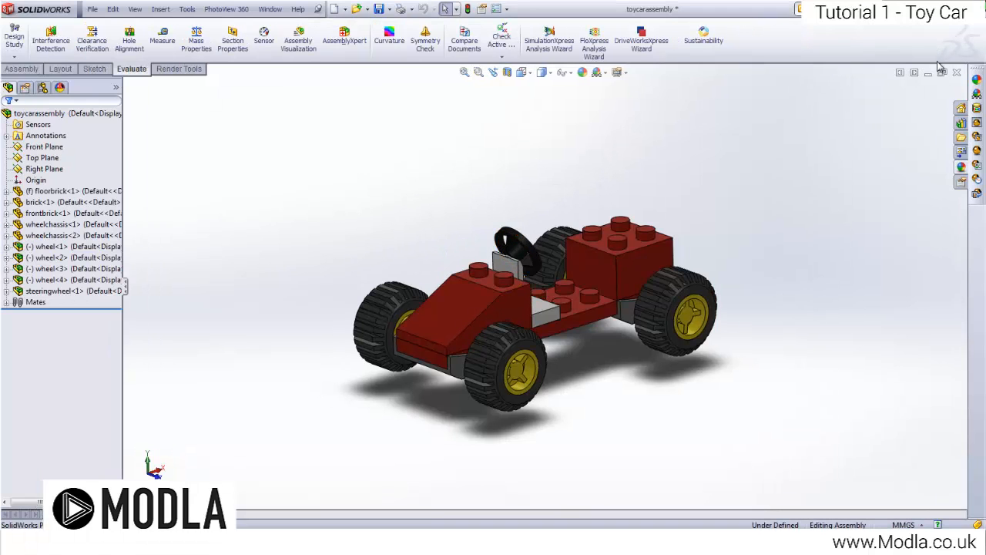
pyautogui.click(928, 73)
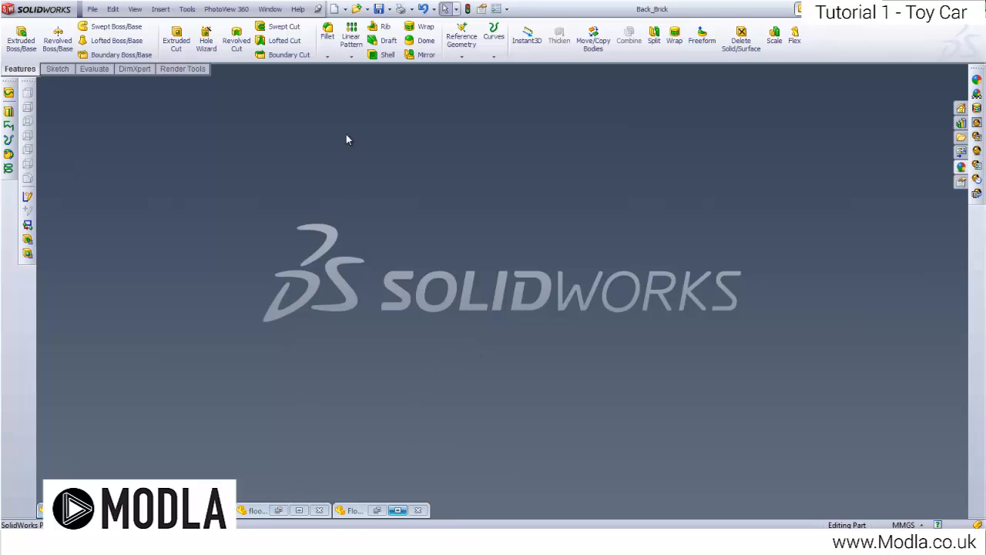
# Step: Create a new part document and maximize its window
pyautogui.click(91, 9)
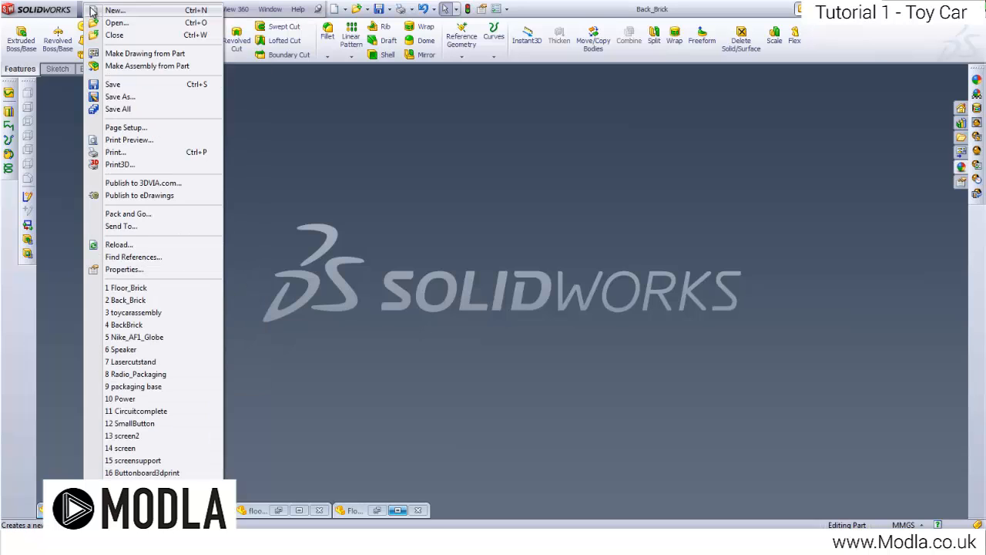
pyautogui.click(114, 10)
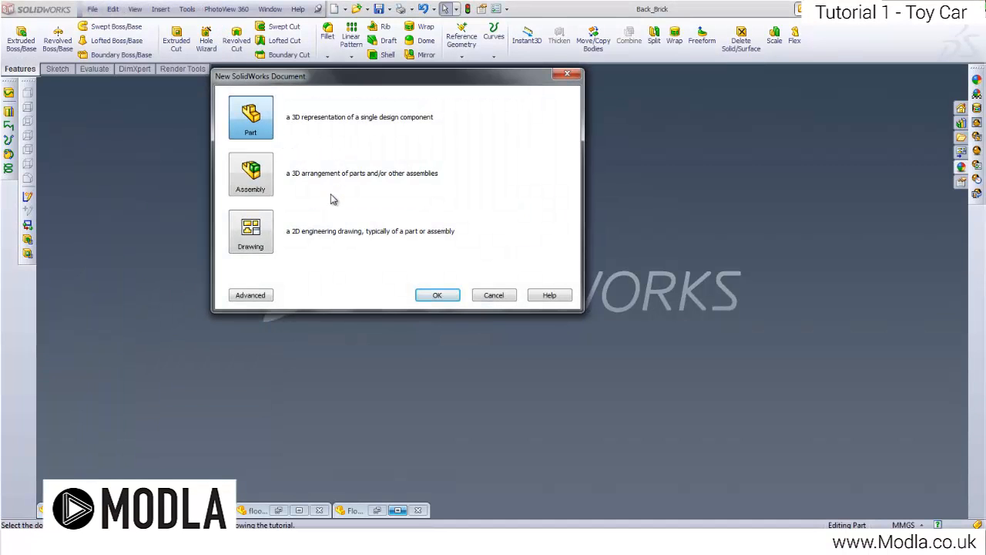
pyautogui.click(438, 299)
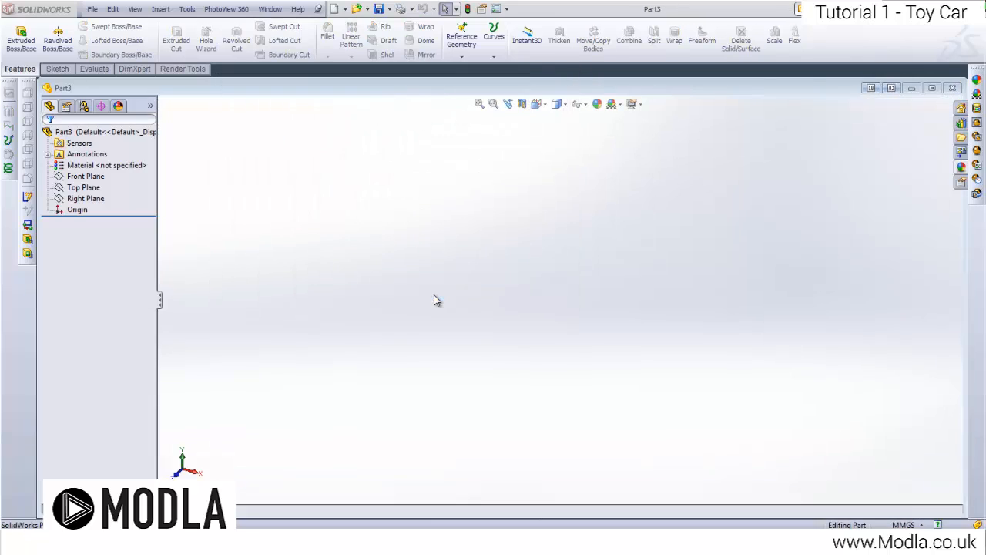
pyautogui.click(931, 88)
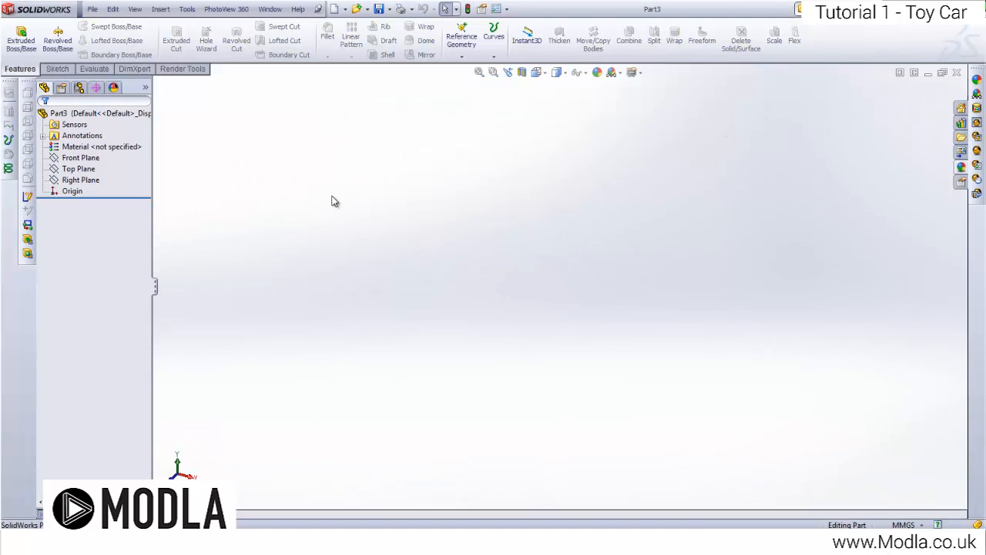
# Step: Start a new sketch on the Right Plane
pyautogui.click(82, 158)
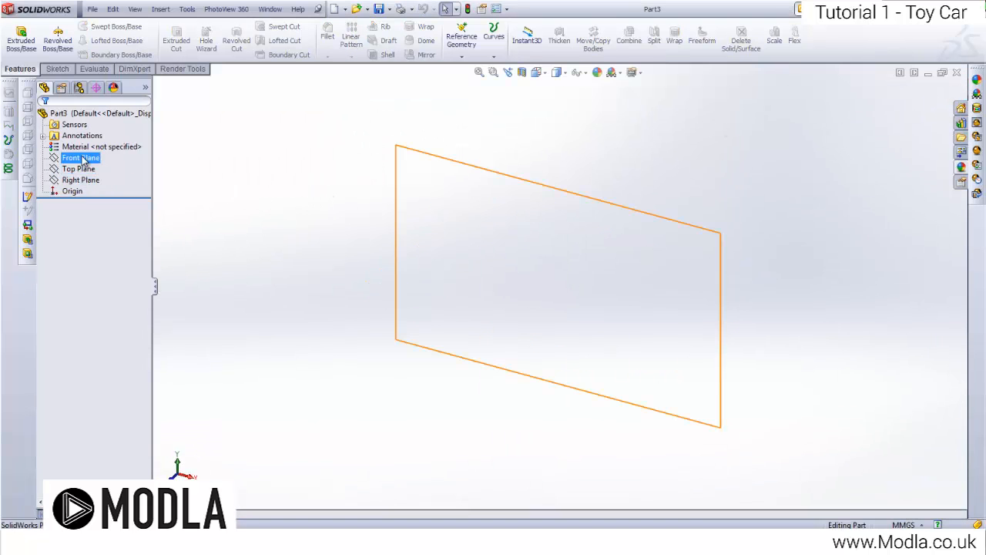
pyautogui.click(77, 180)
pyautogui.click(79, 173)
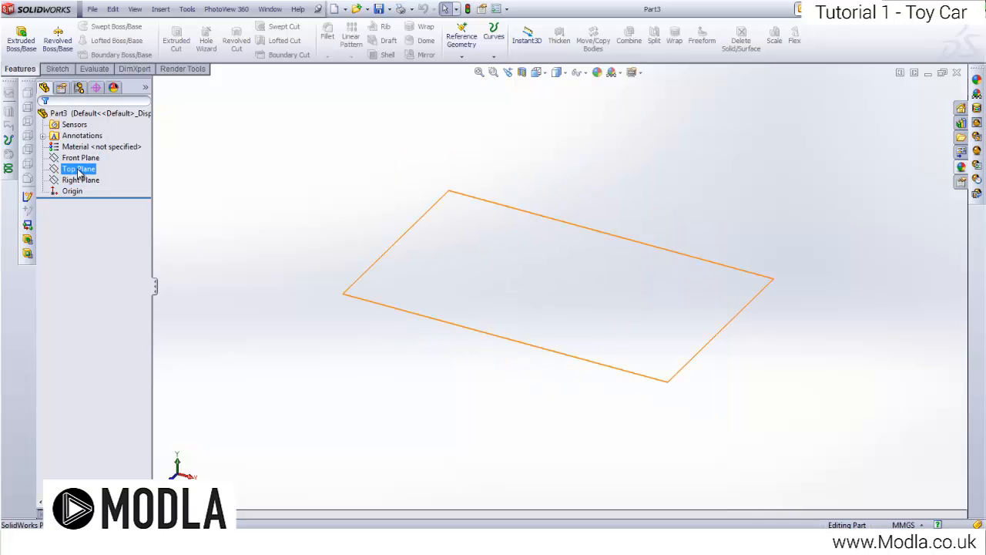
pyautogui.click(75, 180)
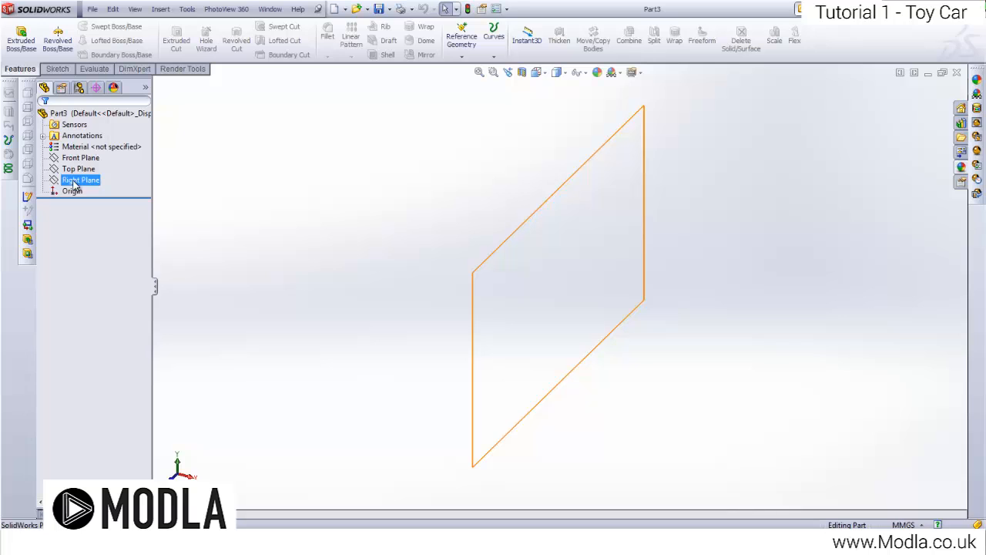
pyautogui.rightClick(74, 182)
pyautogui.click(82, 164)
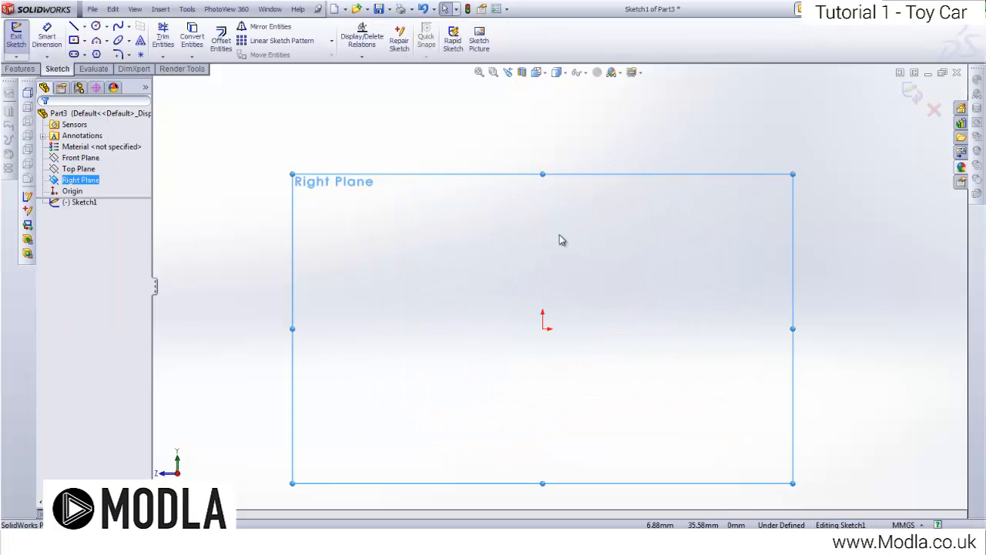
# Step: Sketch a horizontal line about 83 mm long from the origin toward the positive Z side
pyautogui.click(75, 29)
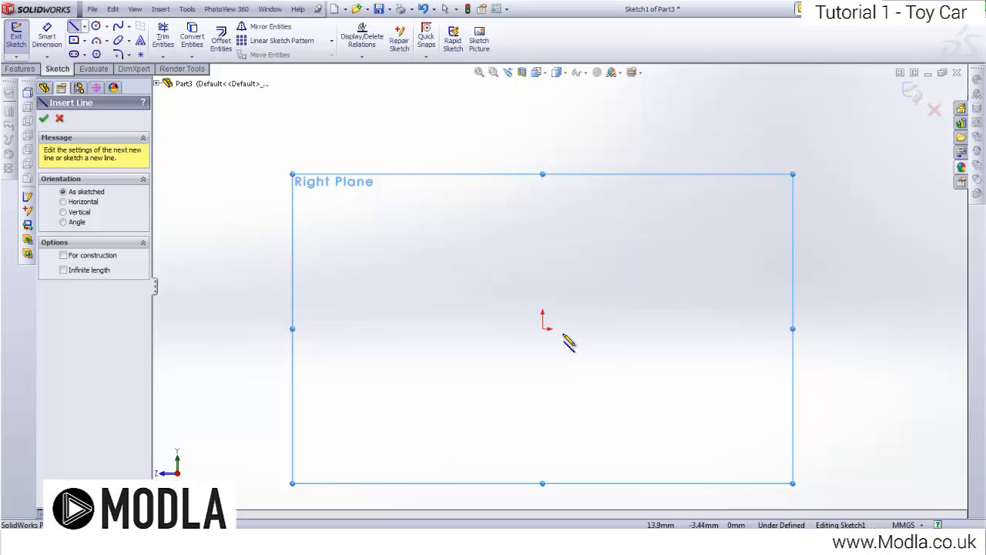
pyautogui.click(543, 330)
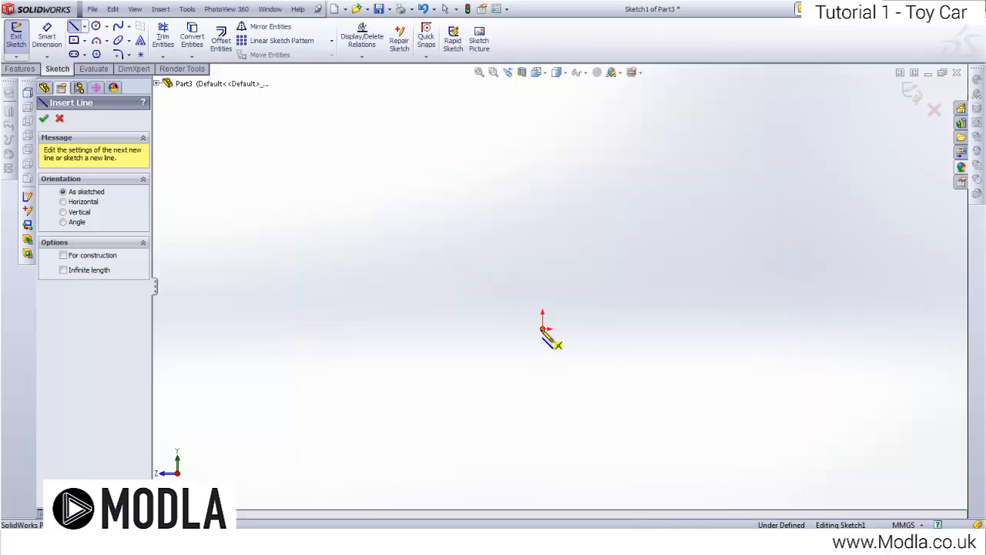
pyautogui.click(311, 330)
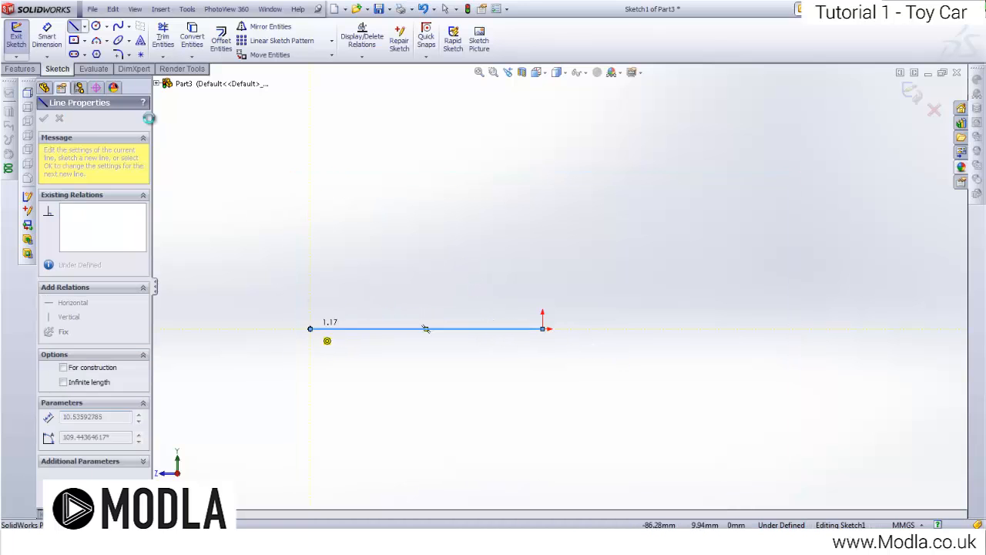
pyautogui.press('Escape')
# Step: Dimension the horizontal line to 24 mm and place the dimension just below it
pyautogui.click(47, 36)
pyautogui.click(443, 332)
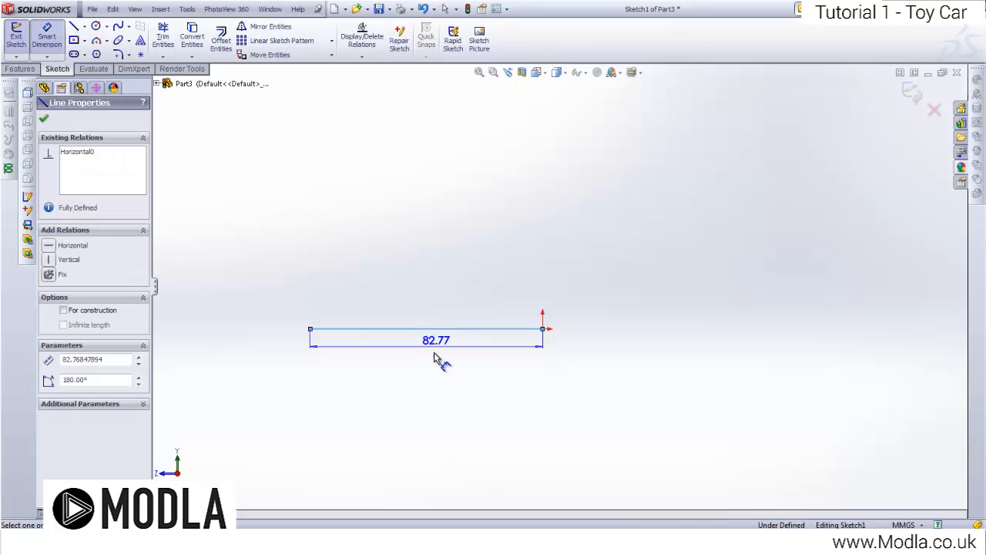
pyautogui.click(429, 400)
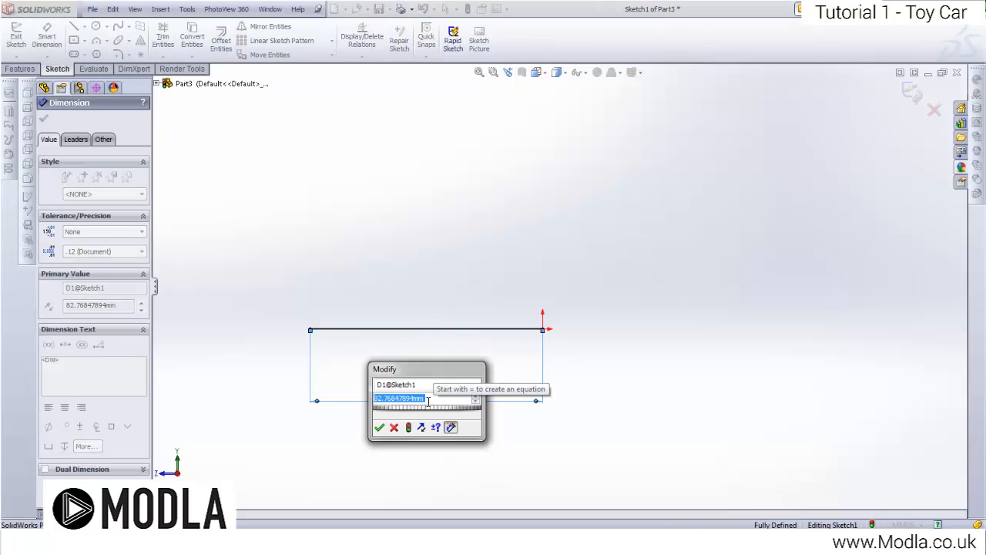
pyautogui.write('24')
pyautogui.press('Return')
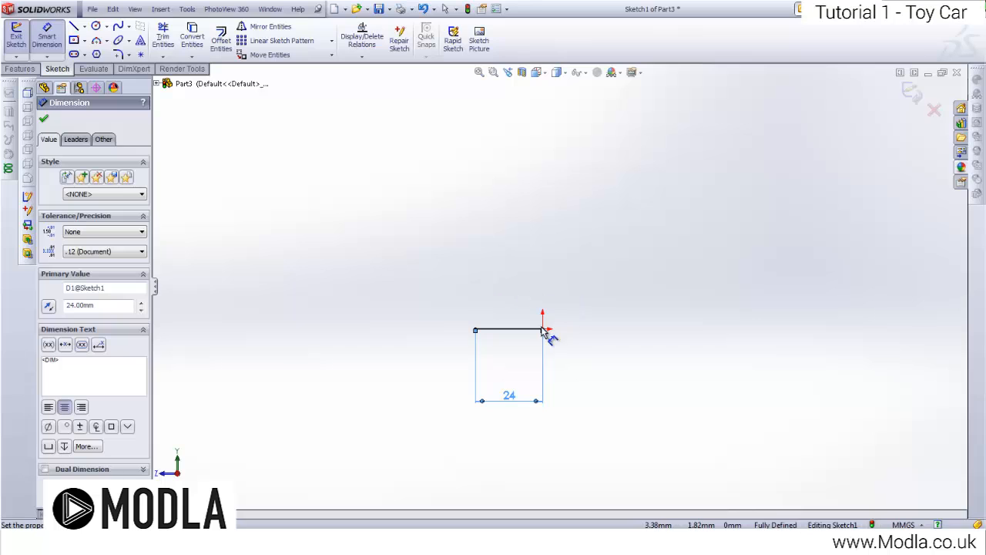
pyautogui.scroll(-6, 544, 333)
pyautogui.scroll(3, 534, 301)
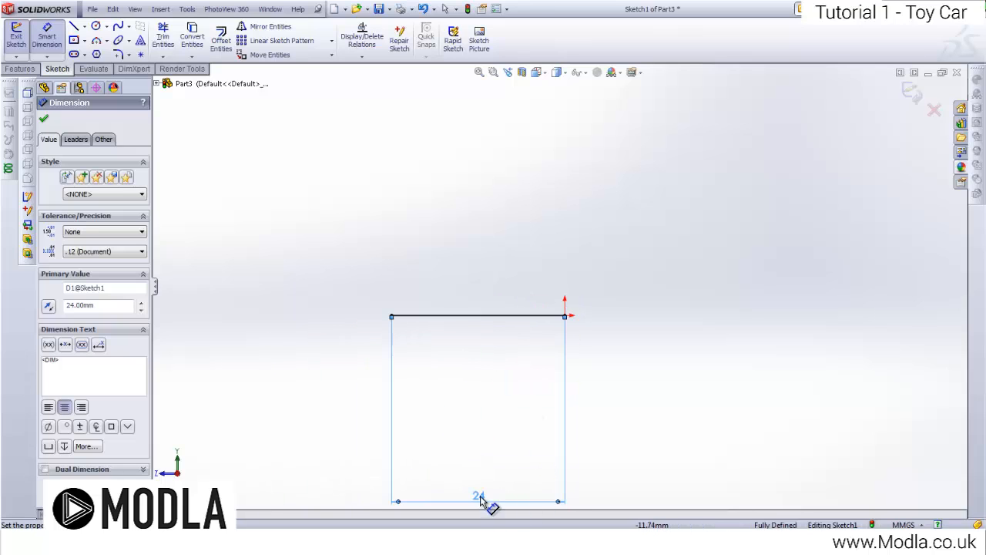
pyautogui.moveTo(479, 495); pyautogui.dragTo(480, 339)
pyautogui.scroll(-4, 554, 272)
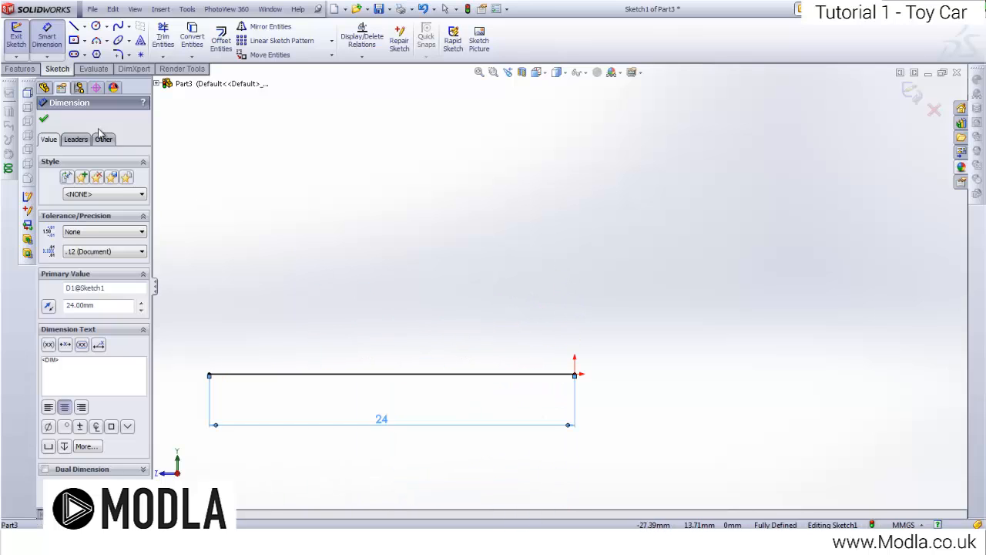
pyautogui.press('Escape')
pyautogui.scroll(3, 469, 327)
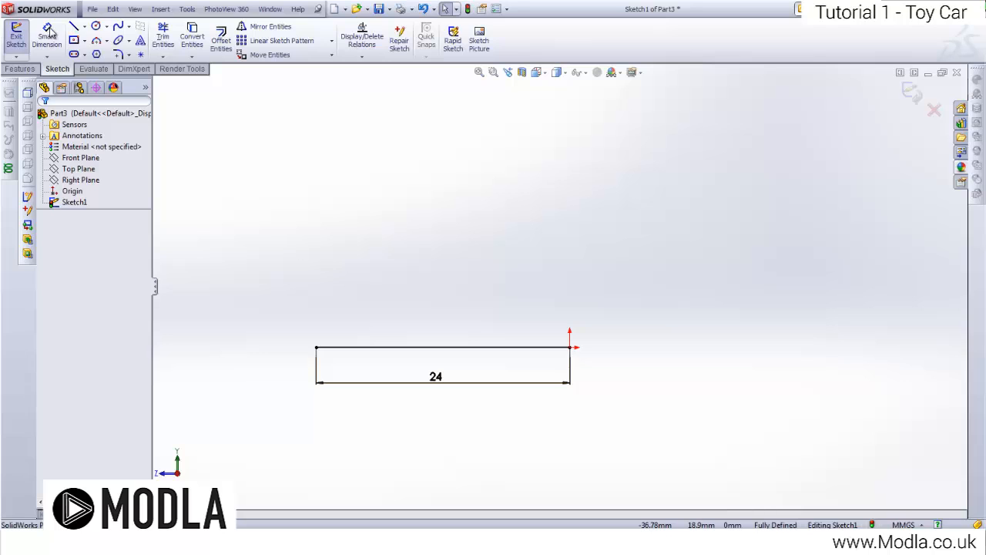
# Step: Sketch the rest of the closed wedge profile: a 12.4 mm vertical from the origin, a short horizontal top, a slope, and a front edge about 3 mm high
pyautogui.click(74, 27)
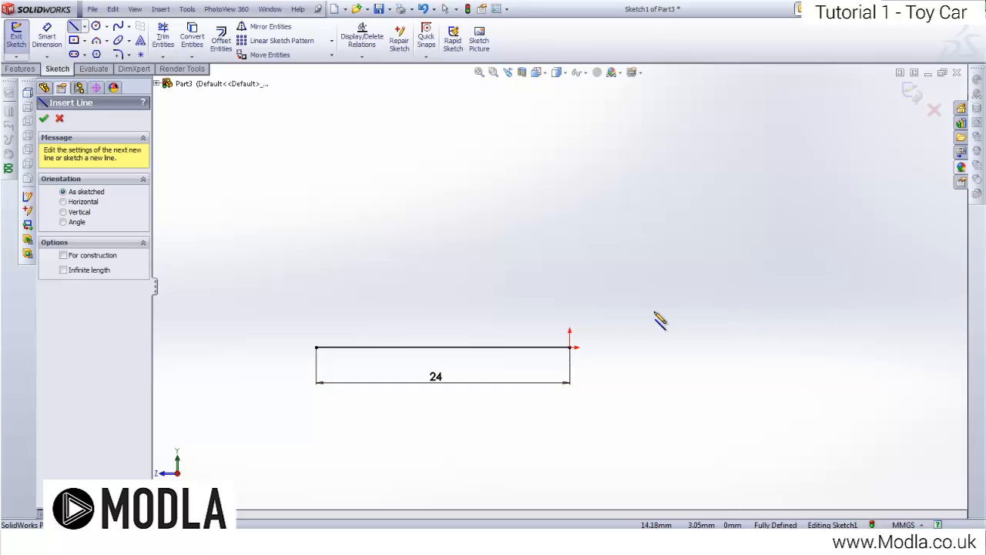
pyautogui.click(571, 348)
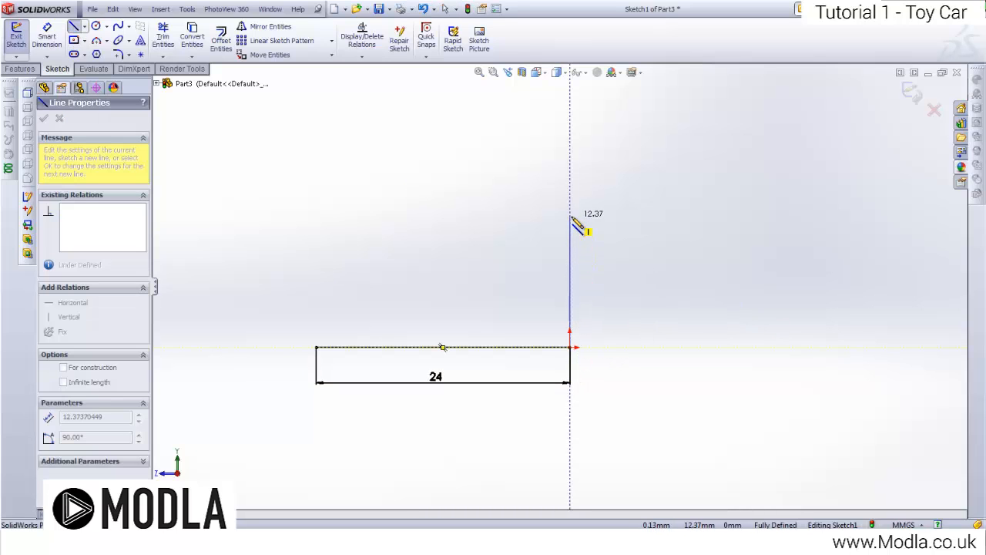
pyautogui.click(571, 216)
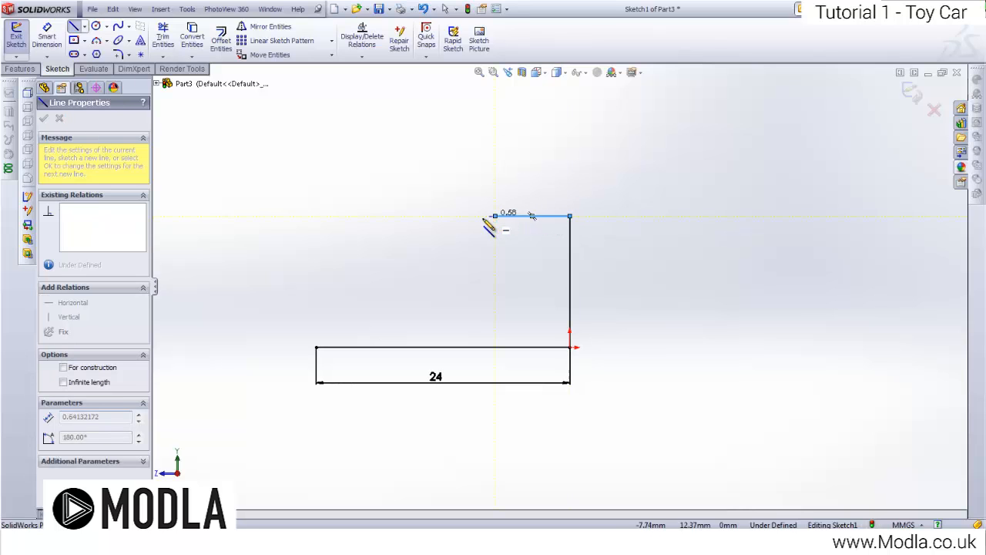
pyautogui.click(495, 215)
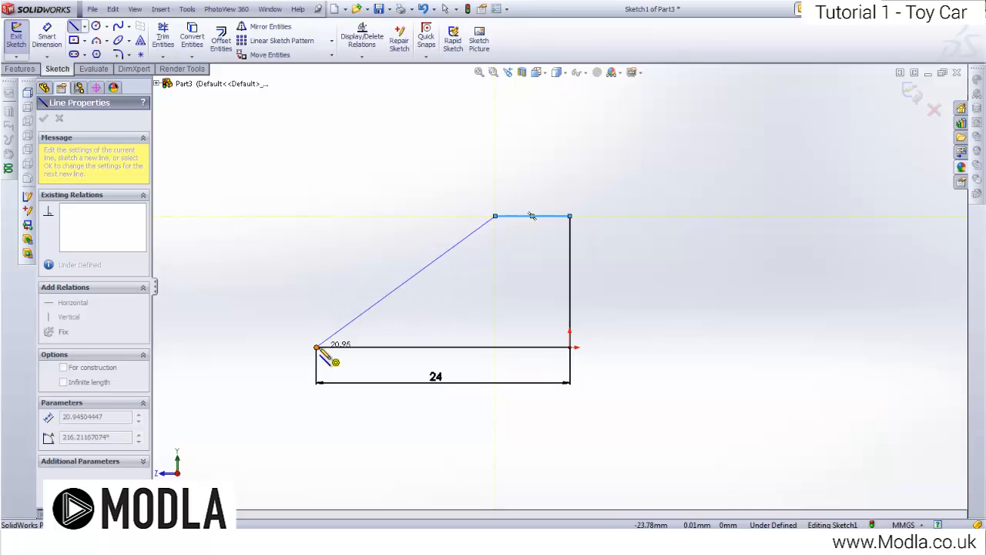
pyautogui.click(316, 311)
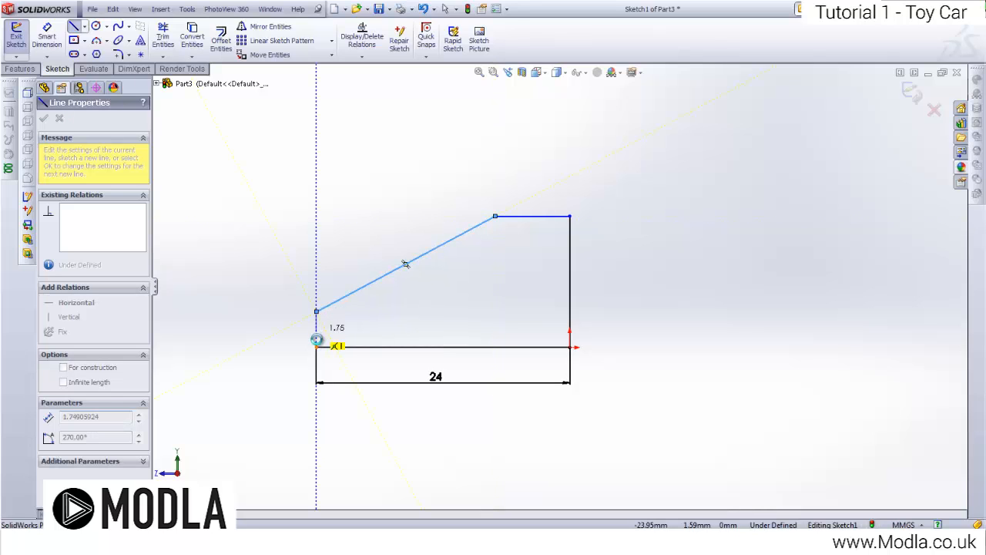
pyautogui.click(317, 348)
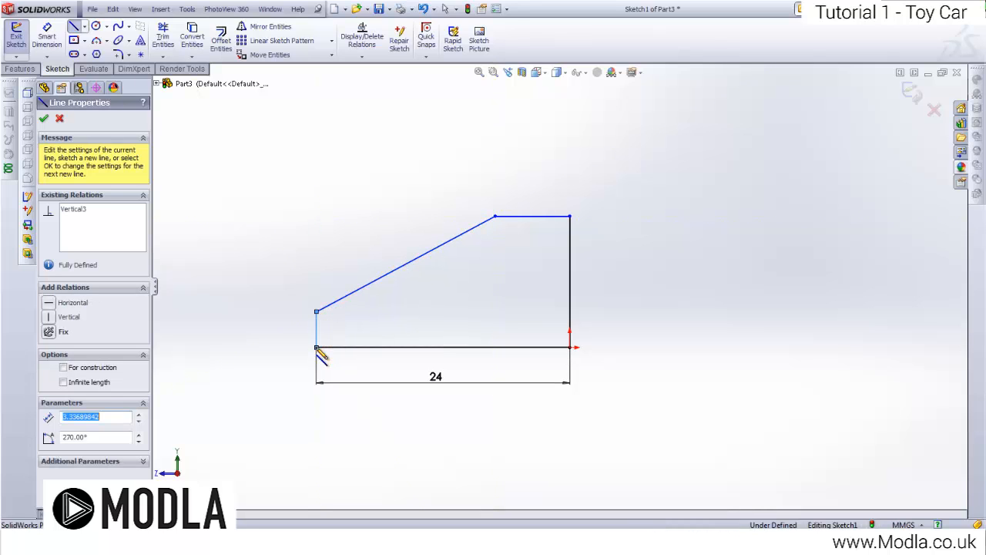
pyautogui.press('Escape')
pyautogui.press('Escape')
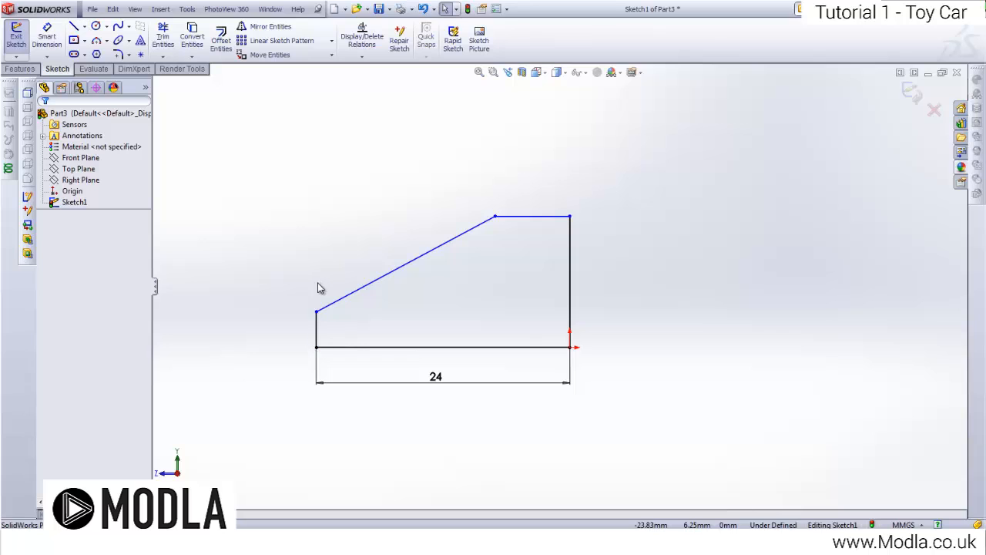
pyautogui.scroll(1, 514, 262)
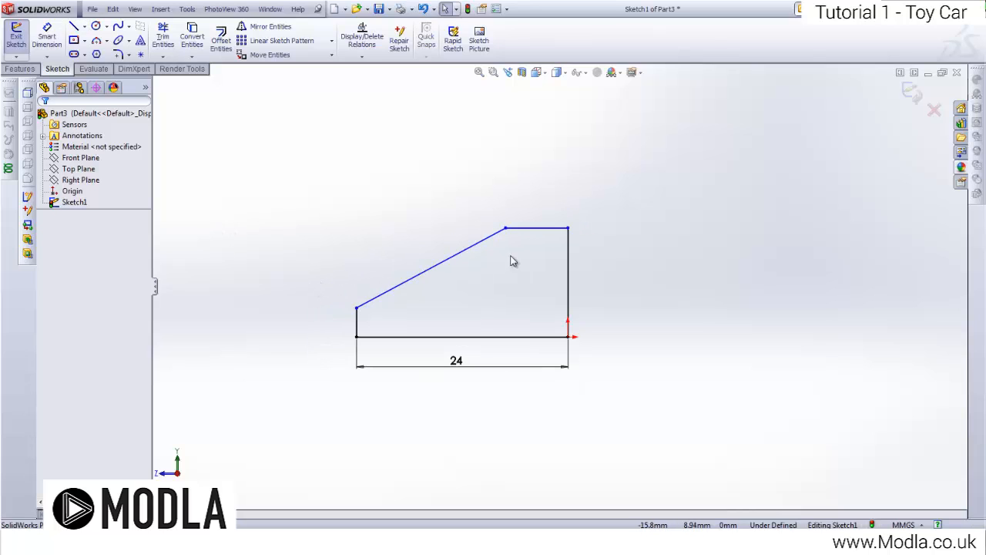
# Step: Dimension the vertical rear edge of the wedge profile to 10 mm, placing the dimension outside the profile
pyautogui.scroll(-1, 485, 214)
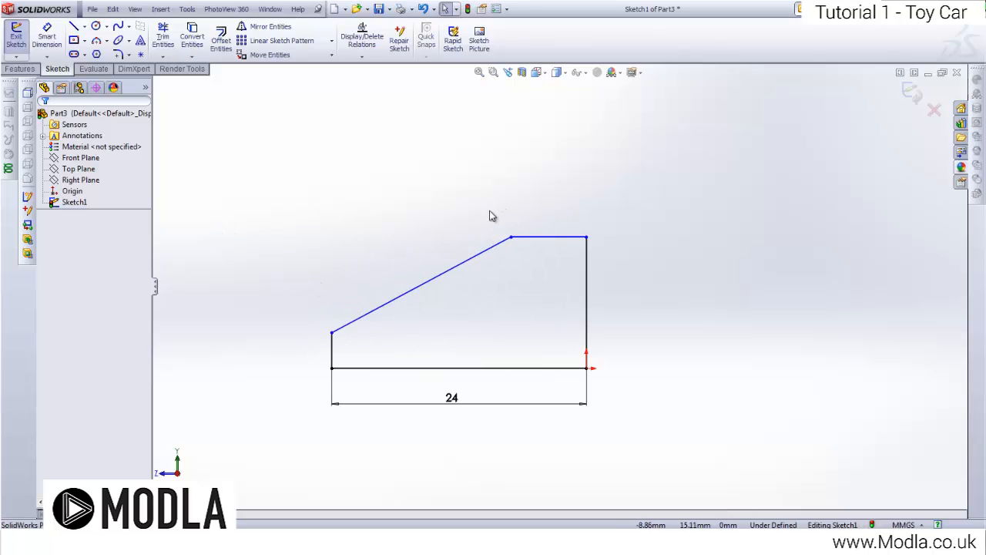
pyautogui.click(46, 34)
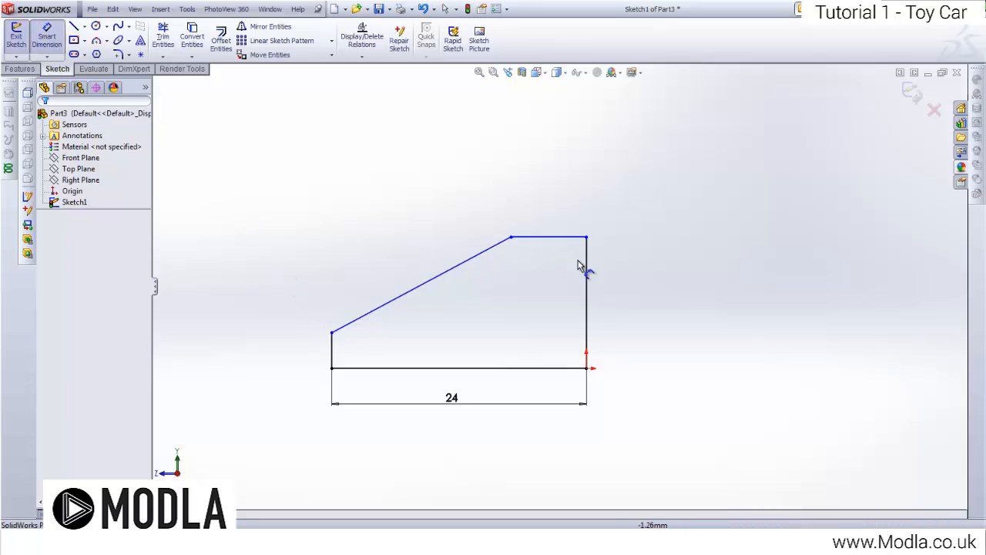
pyautogui.click(592, 279)
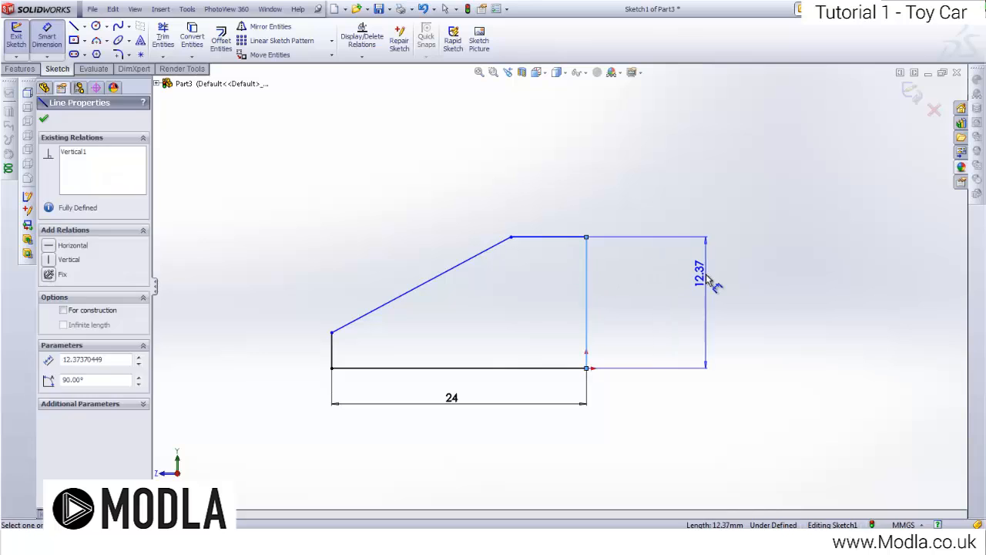
pyautogui.click(697, 293)
pyautogui.write('10')
pyautogui.press('Return')
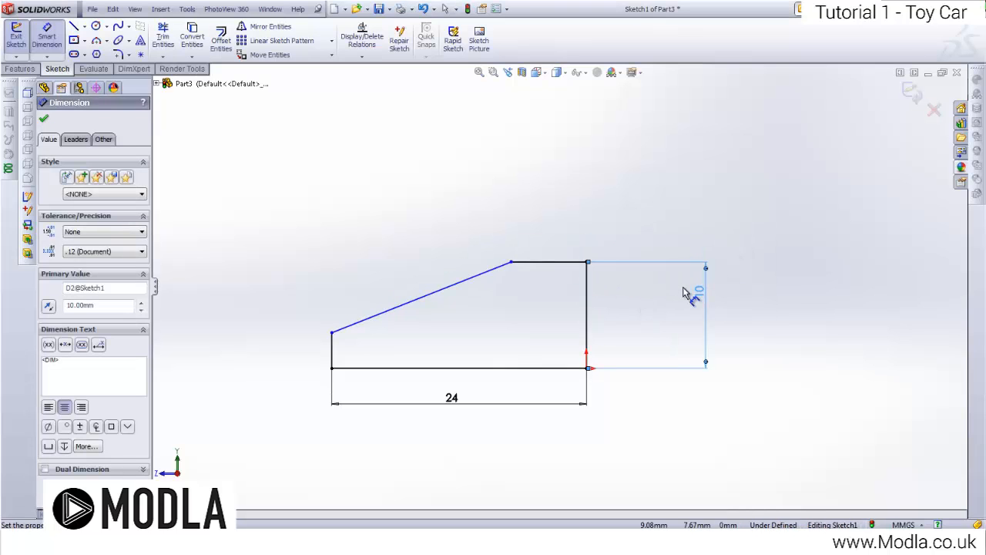
# Step: Dimension the short horizontal top line of the profile to 8 mm, placing the dimension above it
pyautogui.click(546, 262)
pyautogui.click(552, 180)
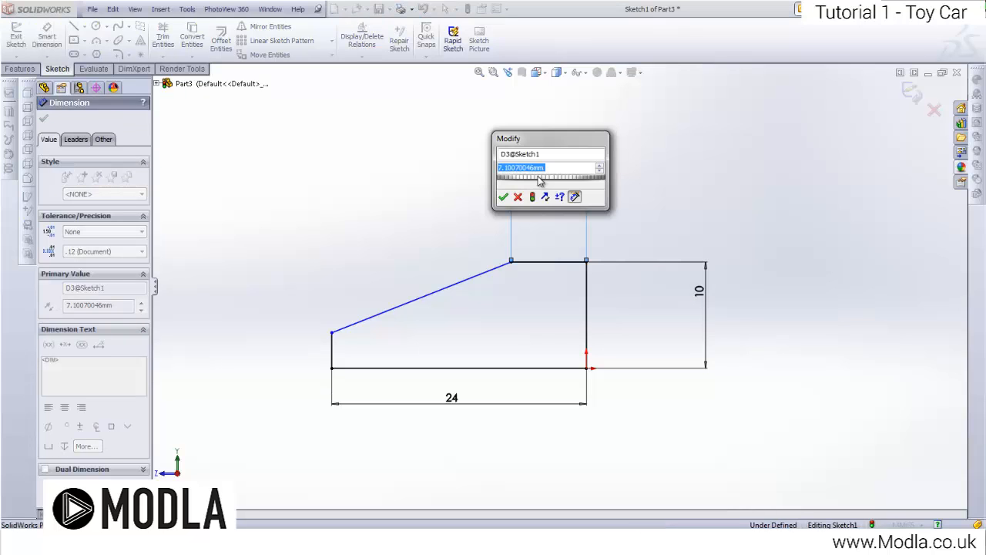
pyautogui.press('Return')
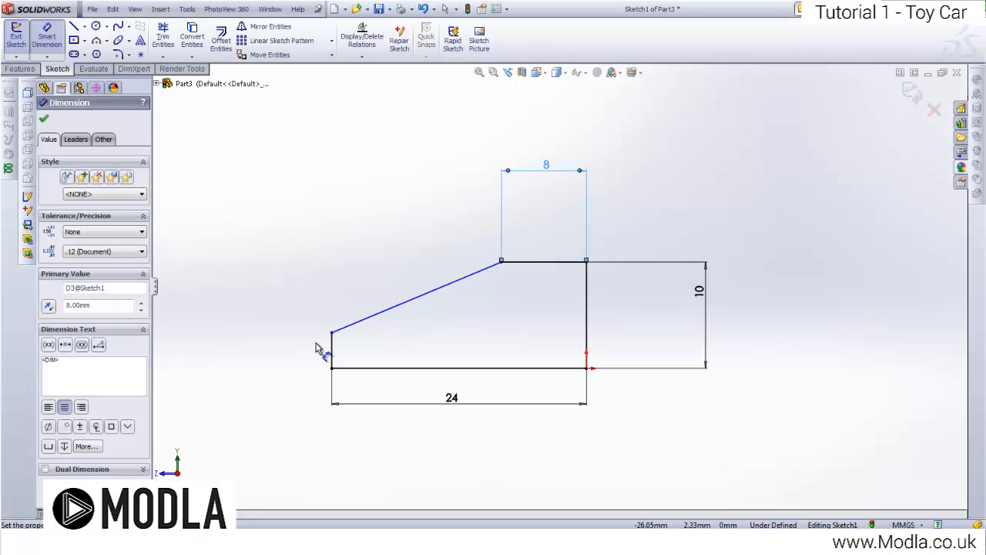
# Step: Dimension the short vertical front edge to 2 mm and move the dimension closer to the profile
pyautogui.click(331, 353)
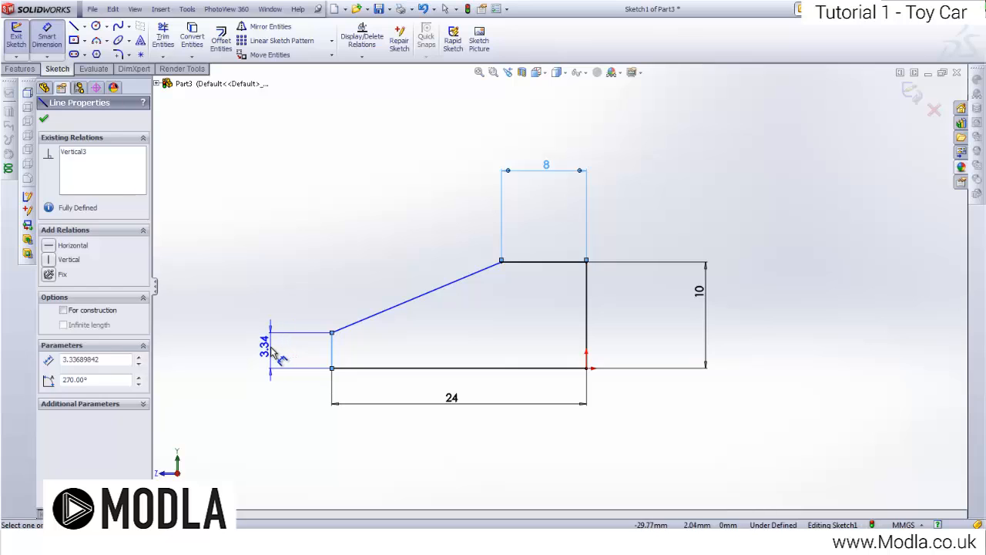
pyautogui.click(270, 353)
pyautogui.write('2')
pyautogui.press('Return')
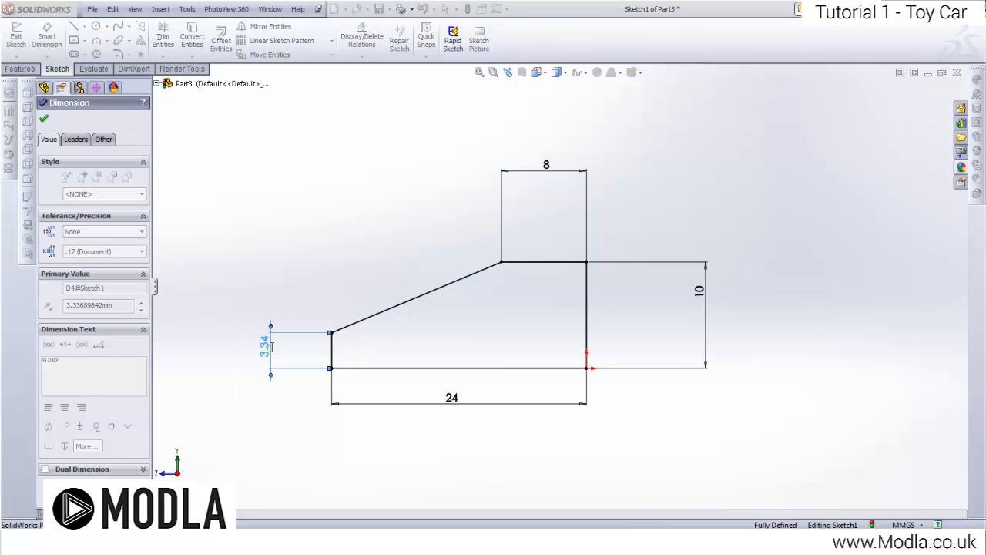
pyautogui.press('Escape')
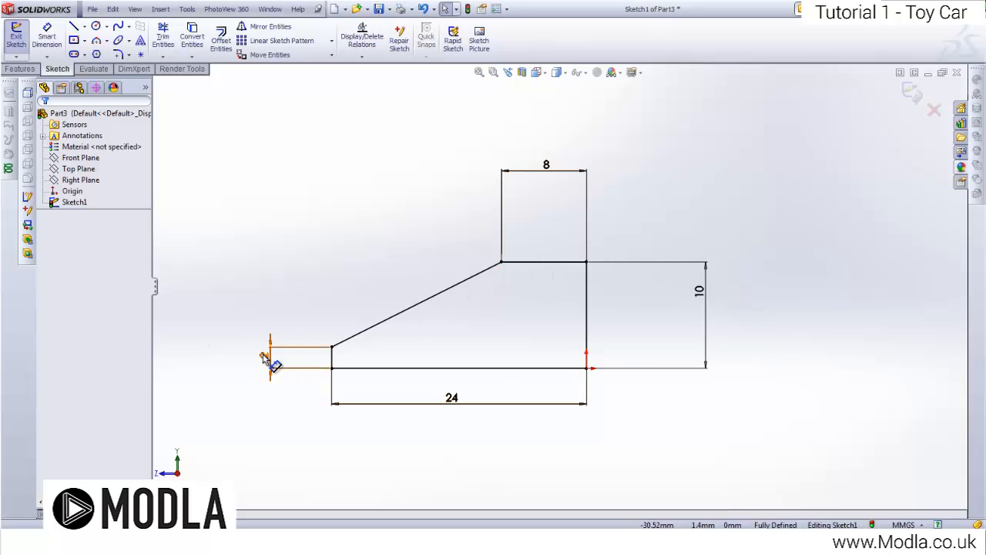
pyautogui.moveTo(267, 355); pyautogui.dragTo(291, 352)
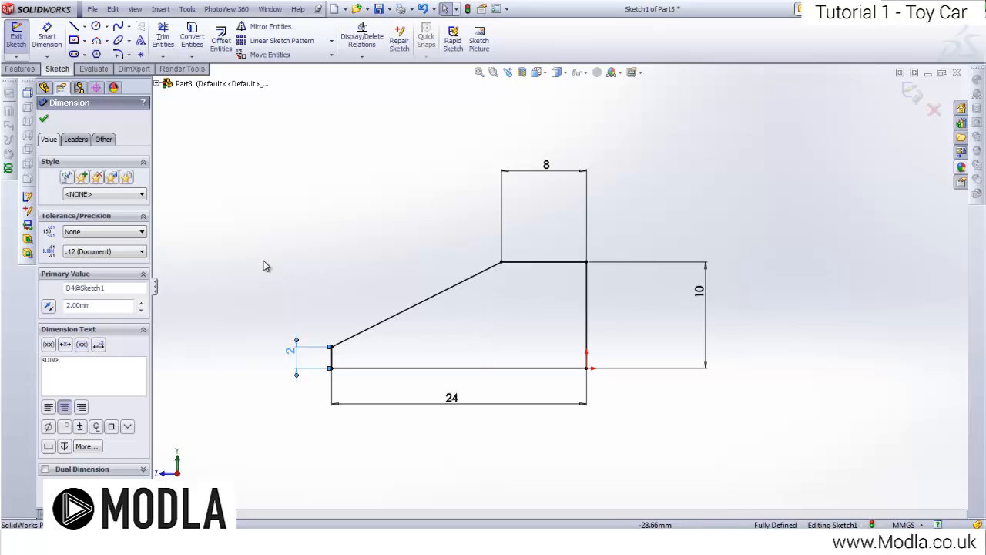
# Step: Exit the profile sketch and extrude it as a blind boss 16 mm deep
pyautogui.click(16, 44)
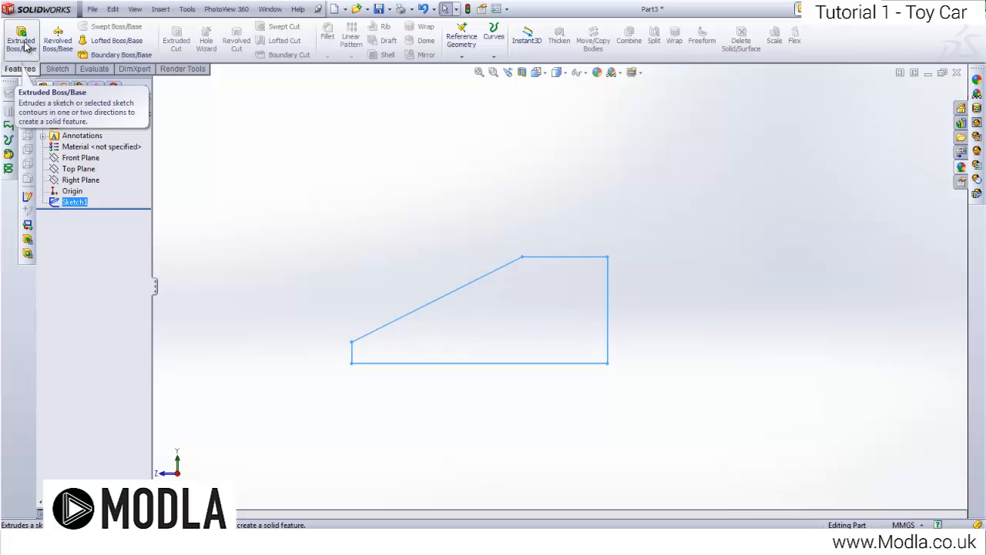
pyautogui.click(24, 44)
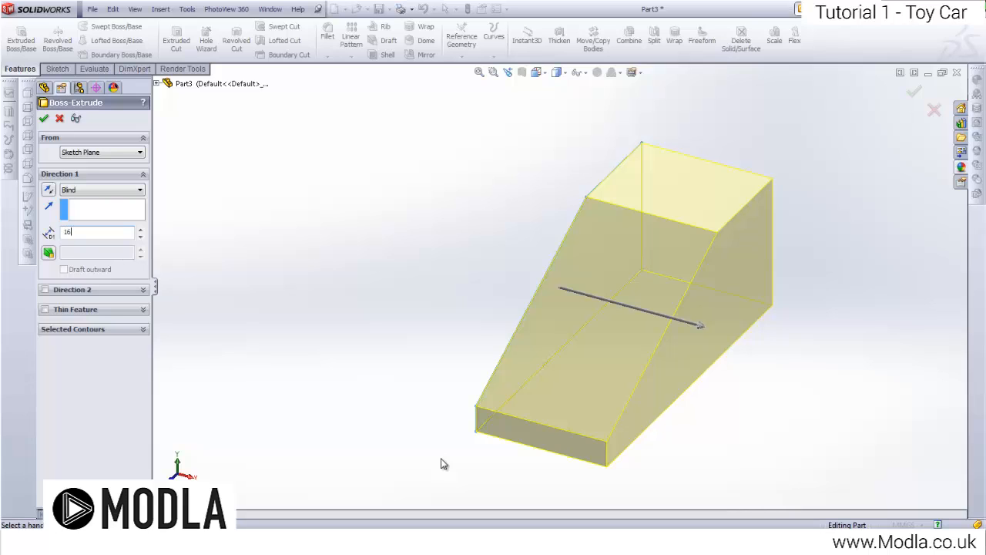
pyautogui.press('Return')
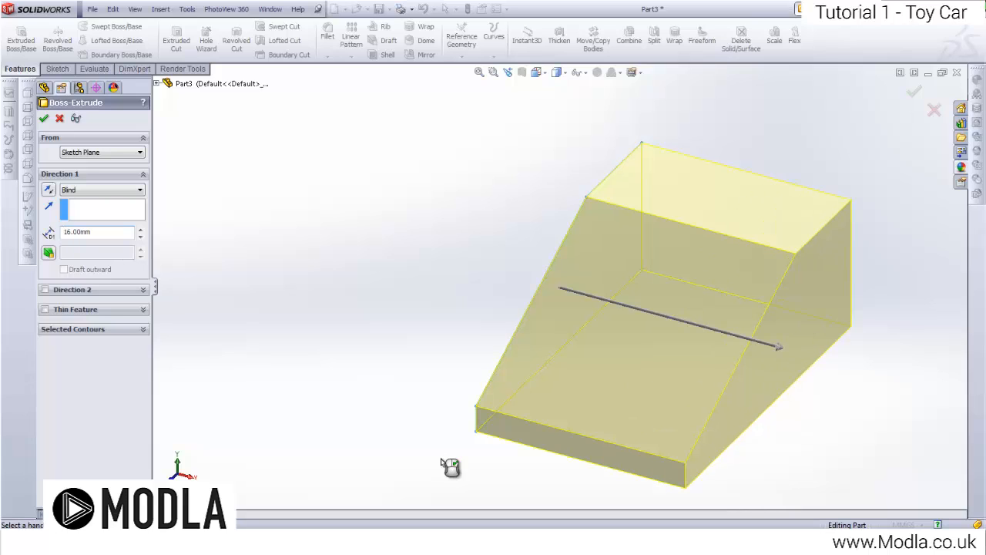
pyautogui.click(44, 119)
# Step: Start a new sketch on the block's flat top face and orient the view normal to it
pyautogui.scroll(3, 472, 224)
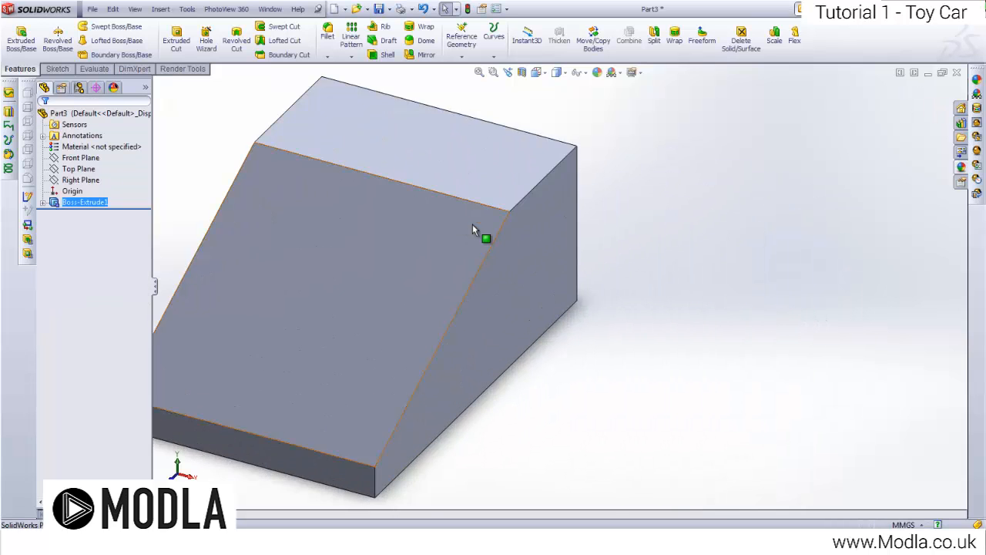
pyautogui.scroll(-3, 473, 224)
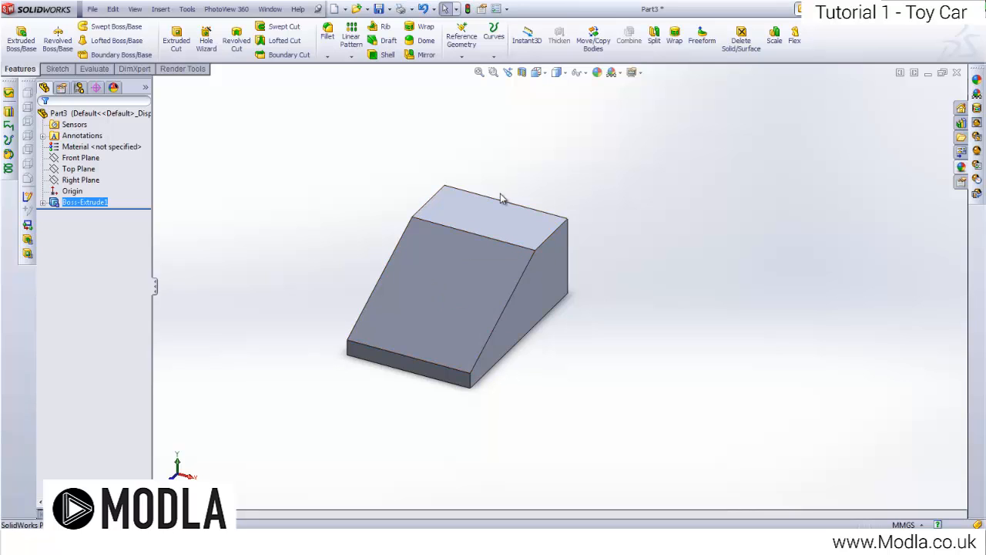
pyautogui.click(304, 187)
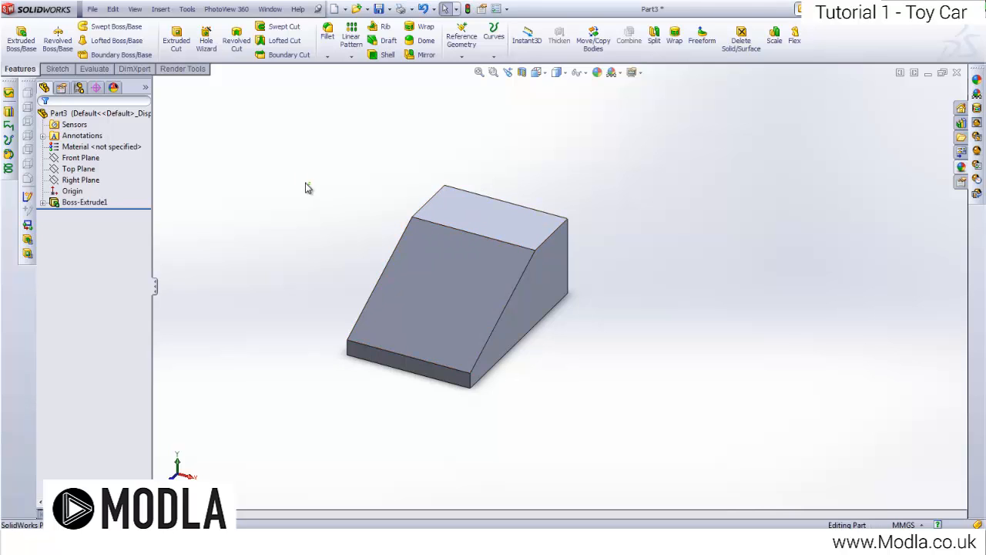
pyautogui.scroll(2, 543, 239)
pyautogui.click(433, 216)
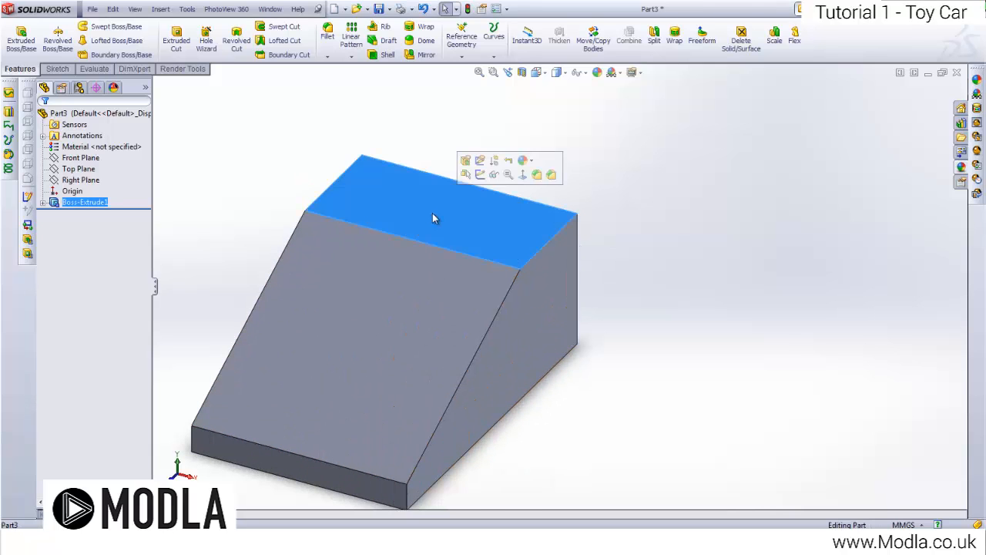
pyautogui.rightClick(436, 218)
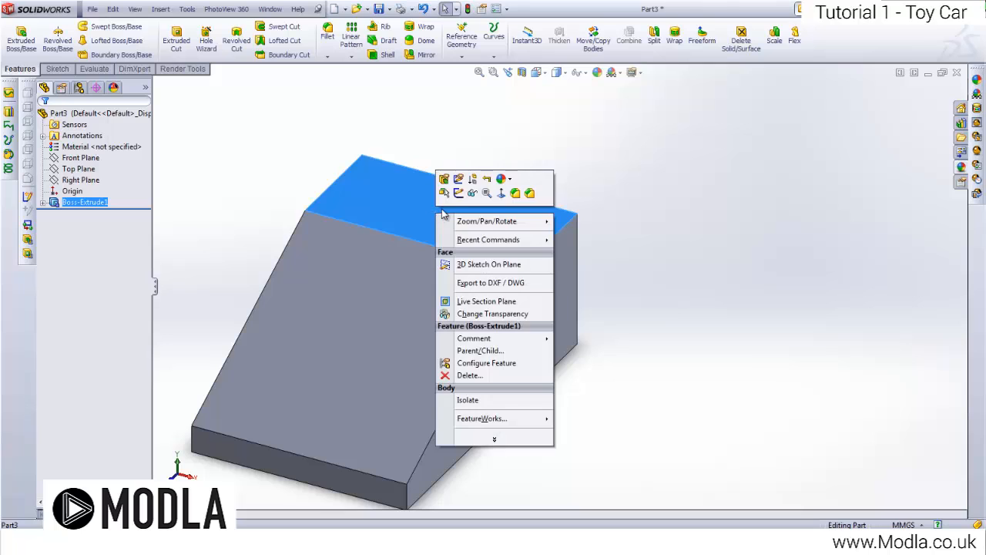
pyautogui.click(460, 193)
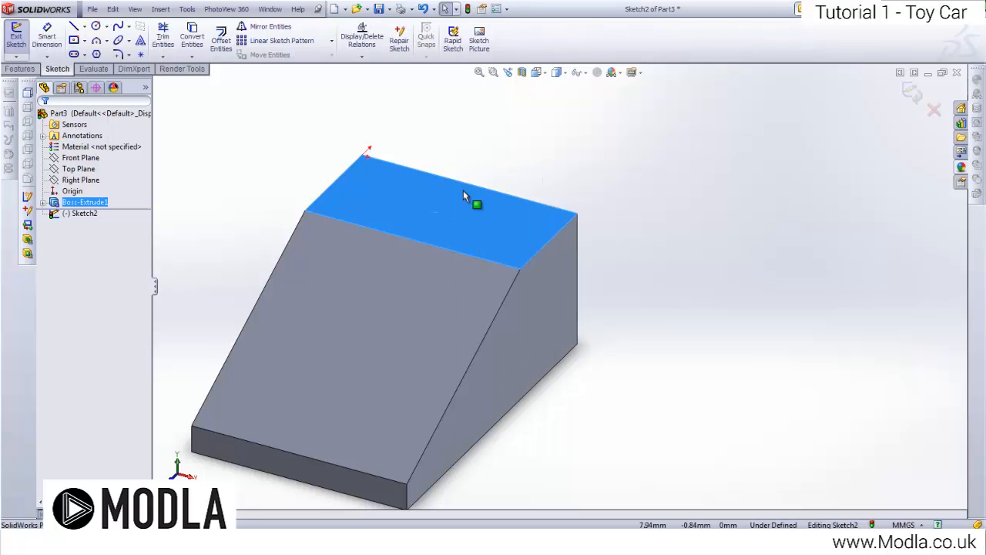
pyautogui.press('space')
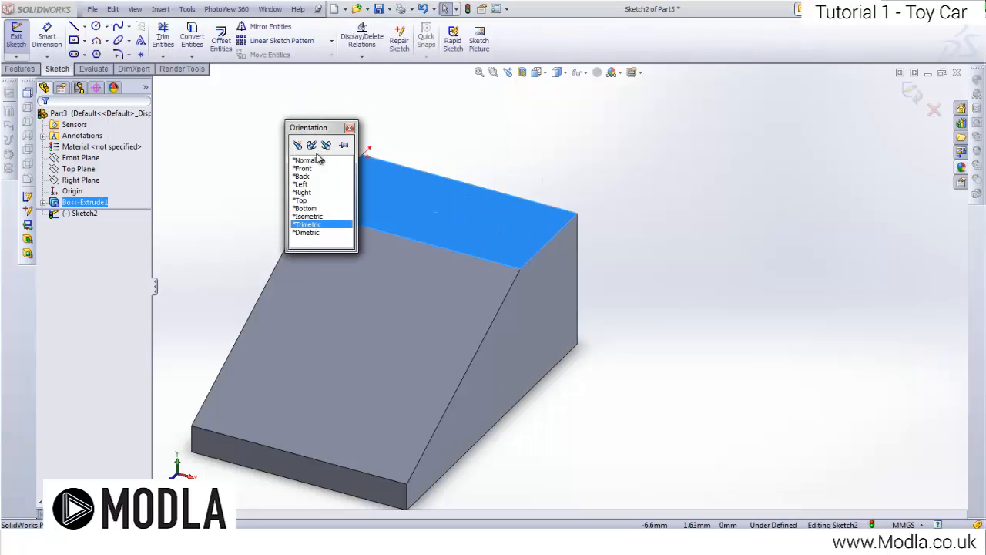
pyautogui.doubleClick(319, 161)
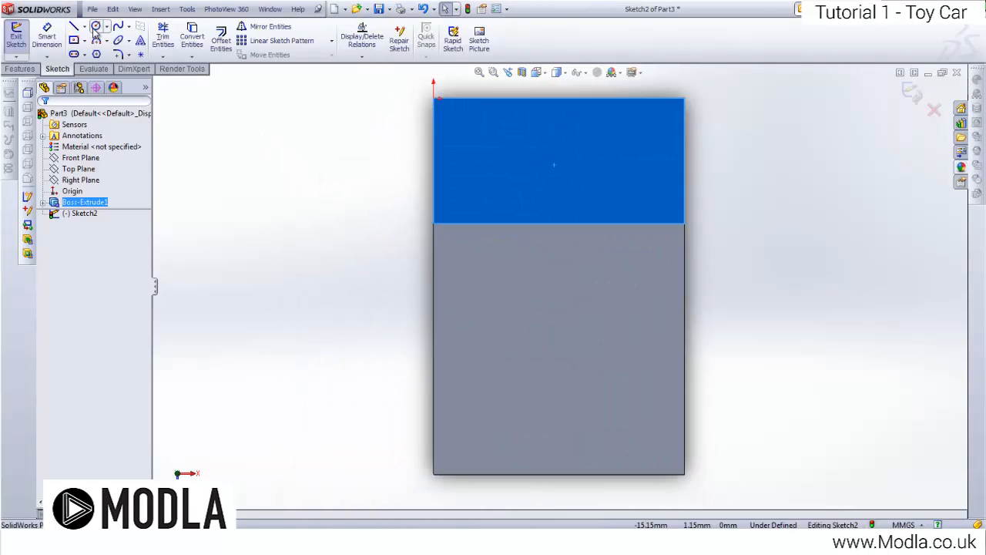
# Step: Sketch a circle about 4.6 mm in diameter on the top face, near the corner at the origin
pyautogui.click(95, 27)
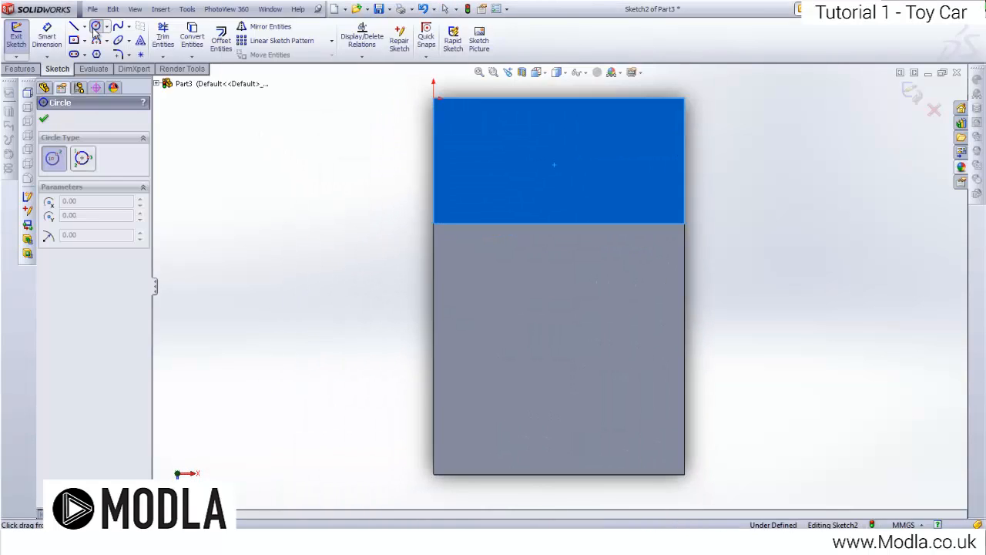
pyautogui.click(489, 160)
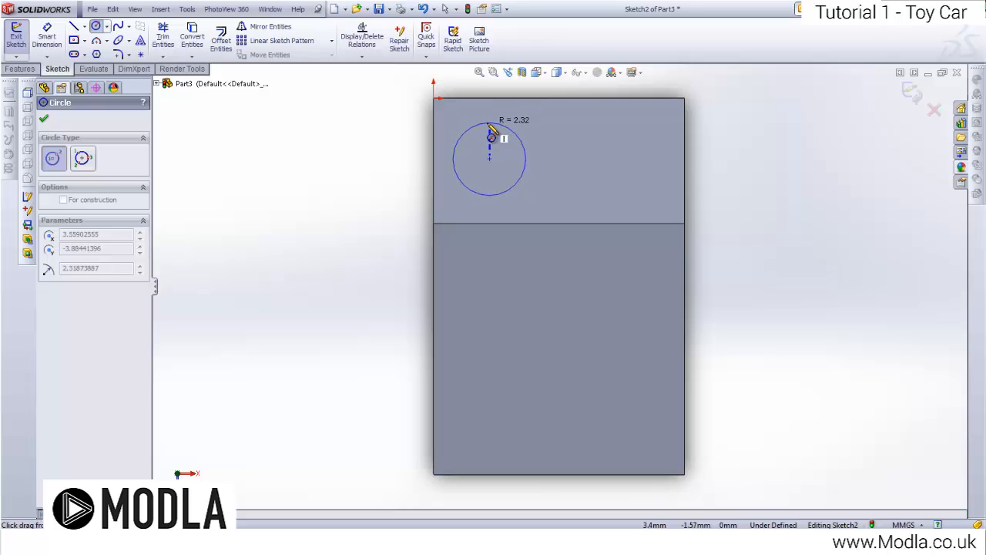
pyautogui.click(490, 122)
# Step: Dimension the circle's diameter to 4 mm, placing the dimension outside the block
pyautogui.click(48, 30)
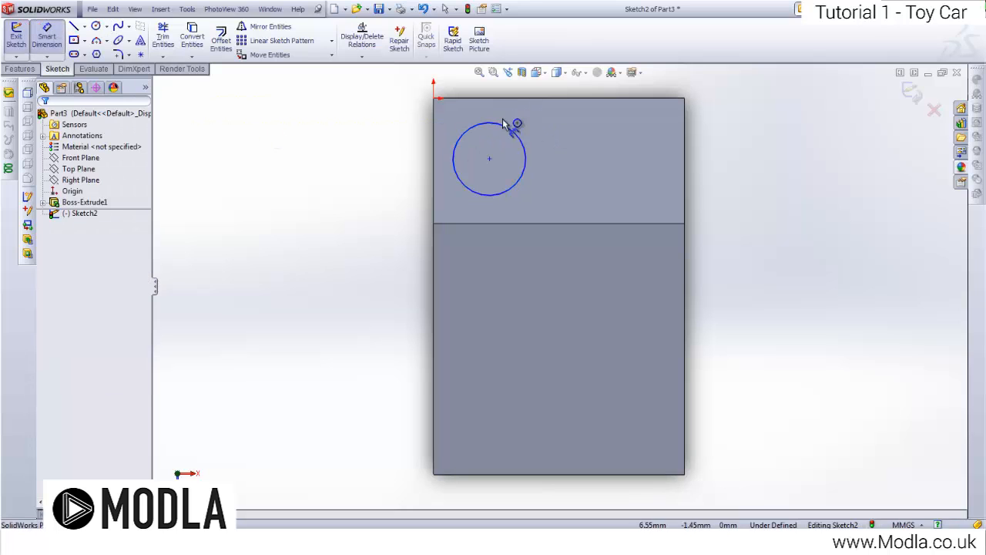
pyautogui.click(511, 128)
pyautogui.click(289, 179)
pyautogui.write('4.63747774mm')
pyautogui.press('Return')
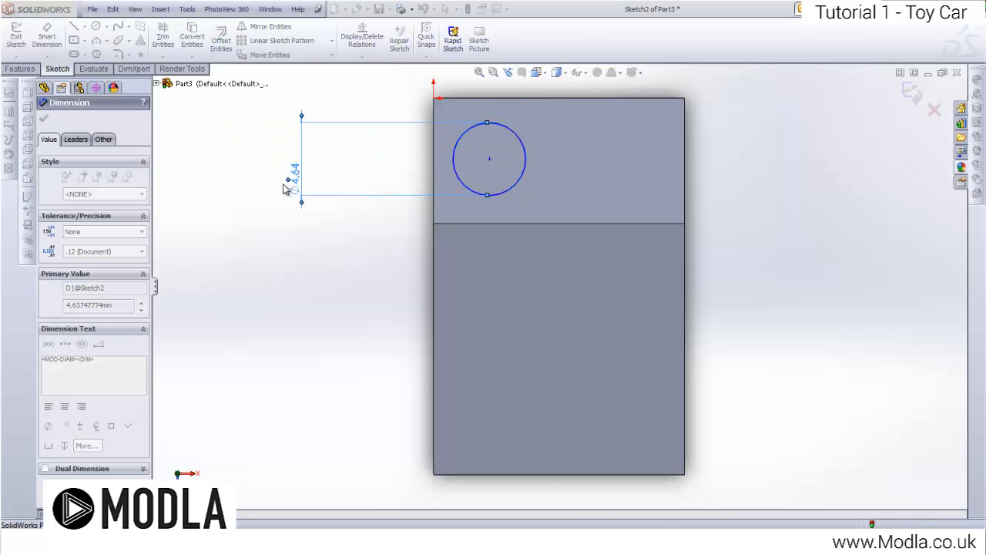
# Step: Dimension the circle's centre 4 mm horizontally from the block's side edge nearest the origin
pyautogui.click(470, 144)
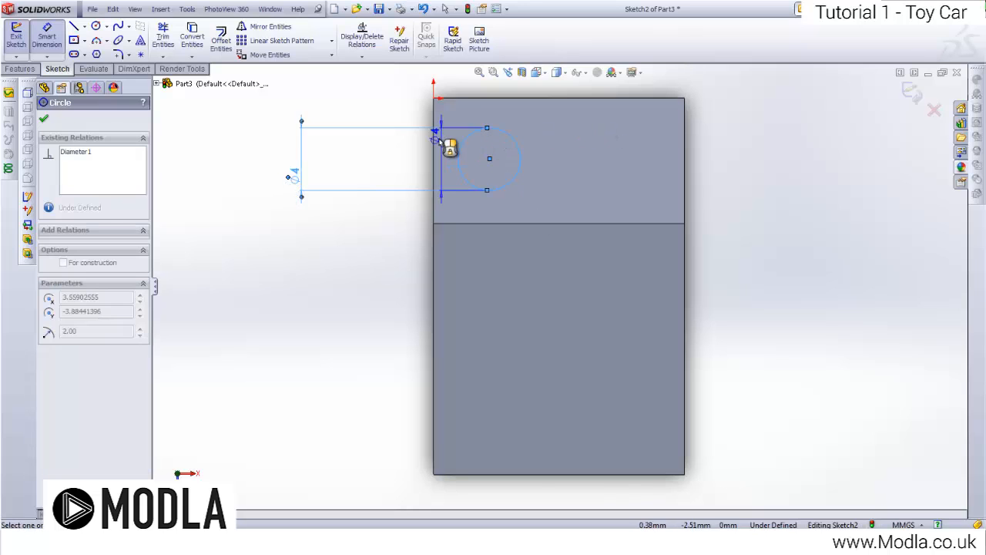
pyautogui.click(435, 150)
pyautogui.click(366, 284)
pyautogui.write('4')
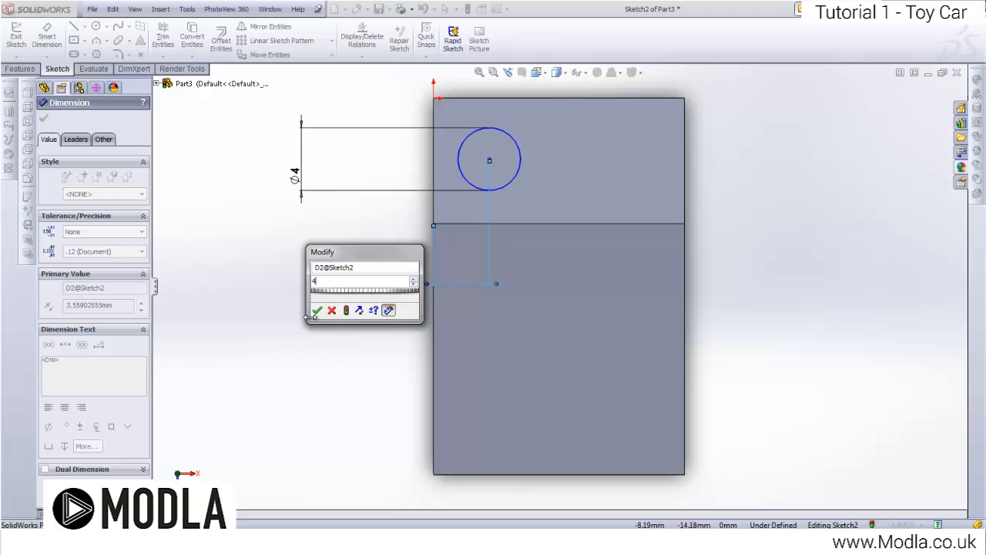
pyautogui.click(317, 311)
# Step: Dimension the circle's centre 4 mm vertically from the origin at the top face's rear edge
pyautogui.click(478, 159)
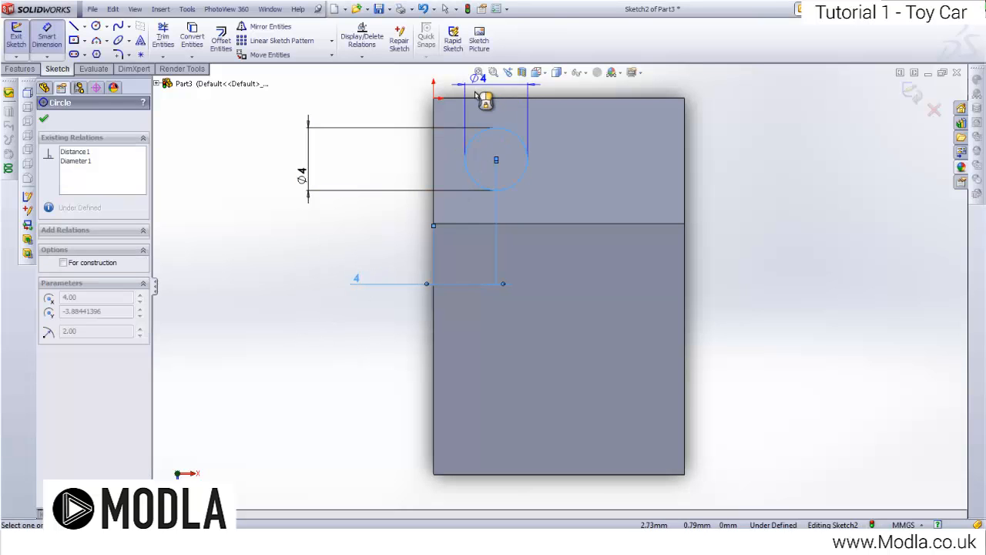
pyautogui.click(473, 100)
pyautogui.click(380, 108)
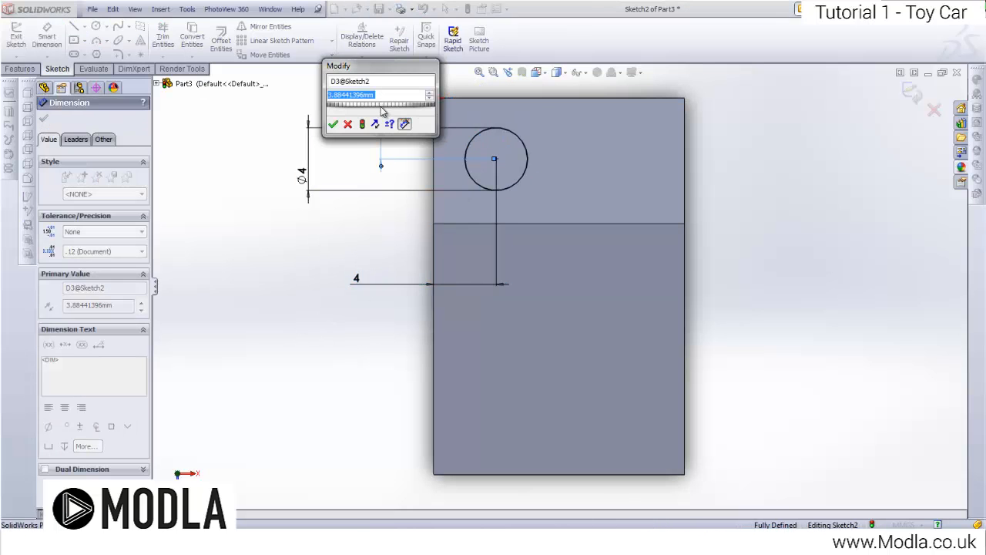
pyautogui.write('4')
pyautogui.click(333, 125)
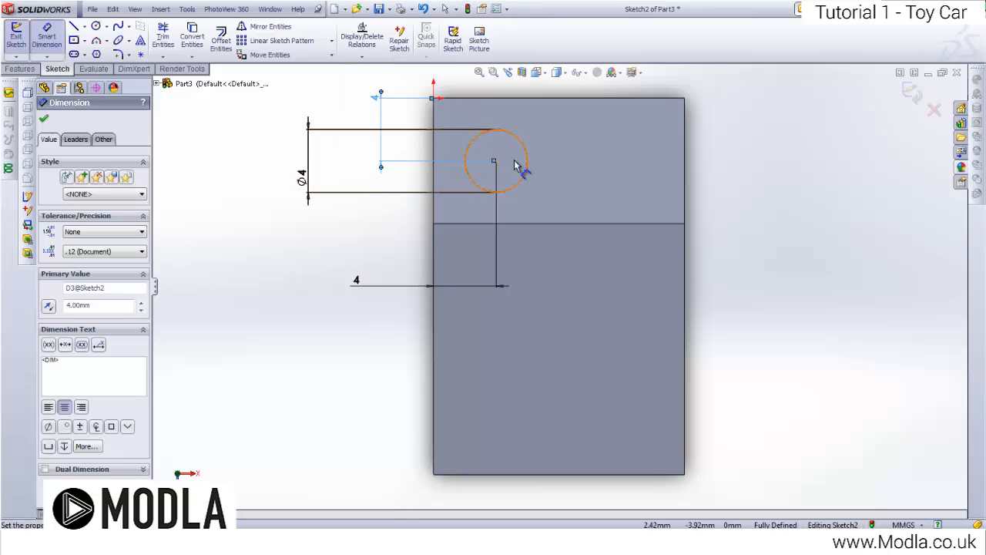
# Step: Sketch a vertical centerline across the top face, from the midpoint of the slope's upper edge to the rear edge
pyautogui.click(85, 27)
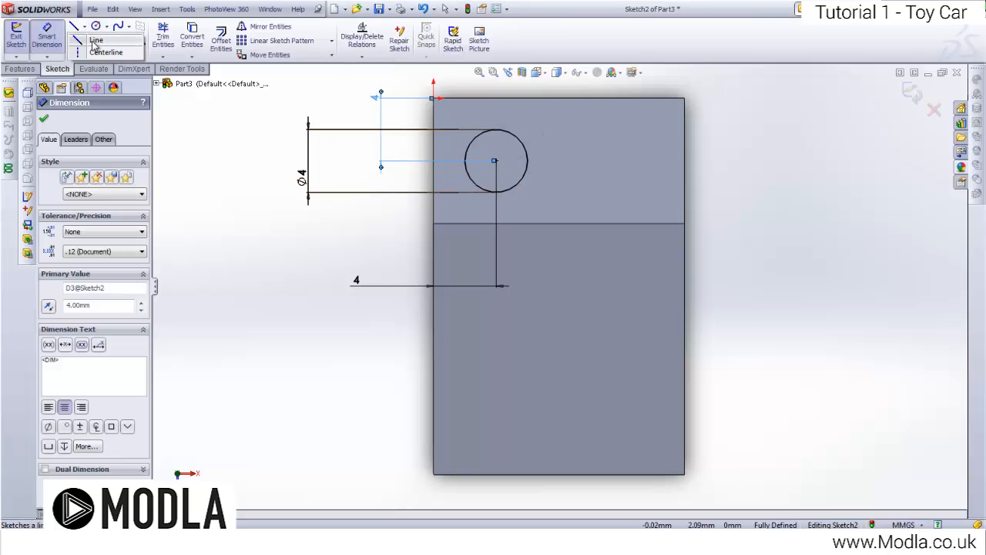
pyautogui.click(96, 48)
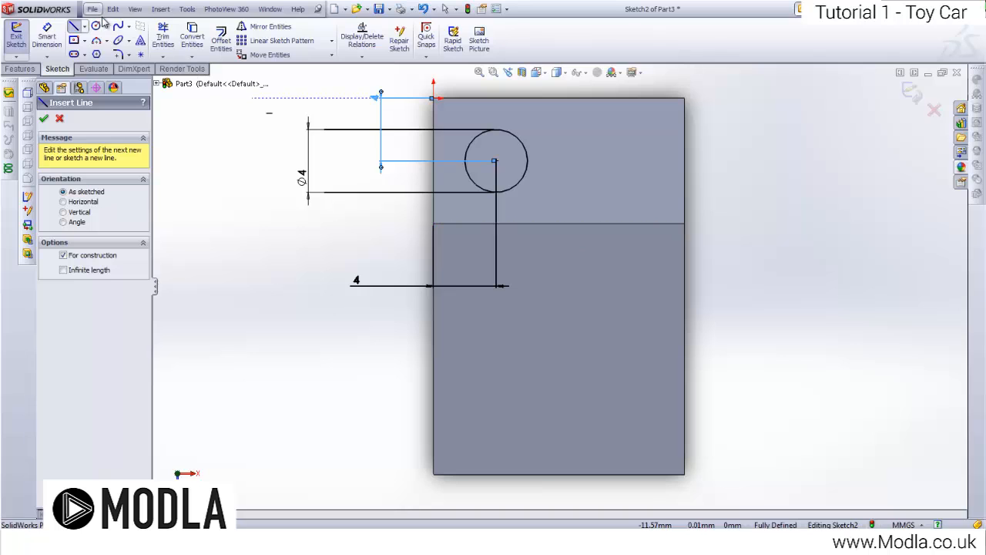
pyautogui.click(85, 27)
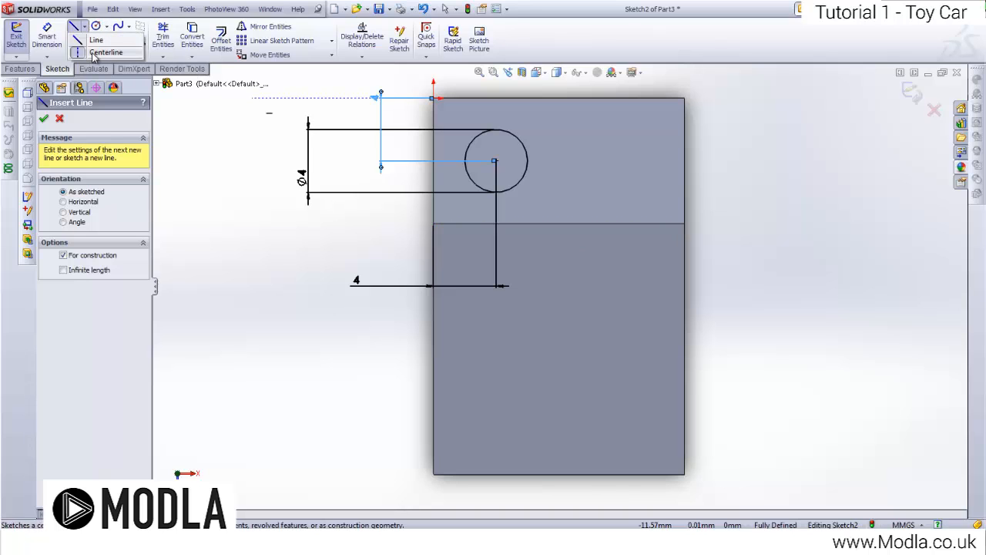
pyautogui.click(93, 52)
pyautogui.click(84, 27)
pyautogui.click(96, 52)
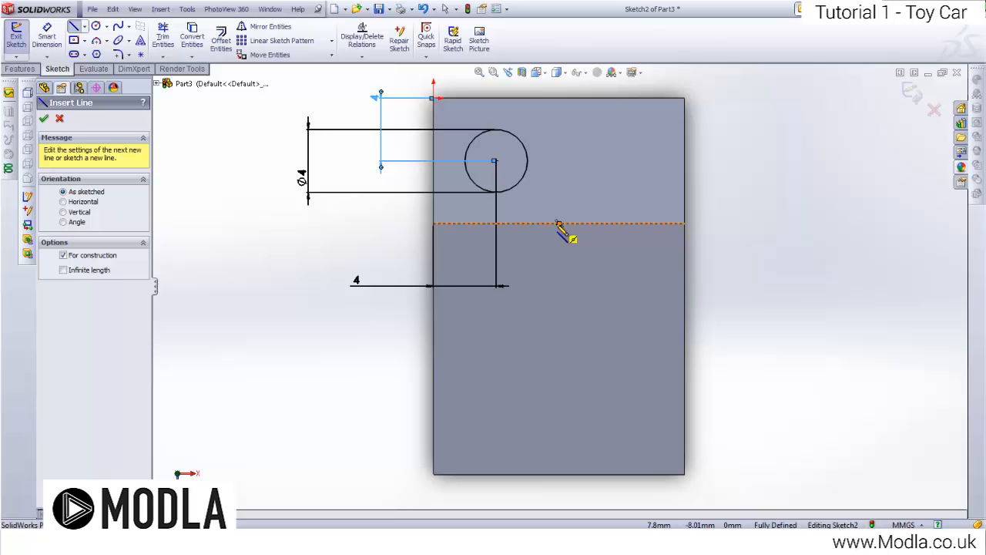
pyautogui.click(559, 223)
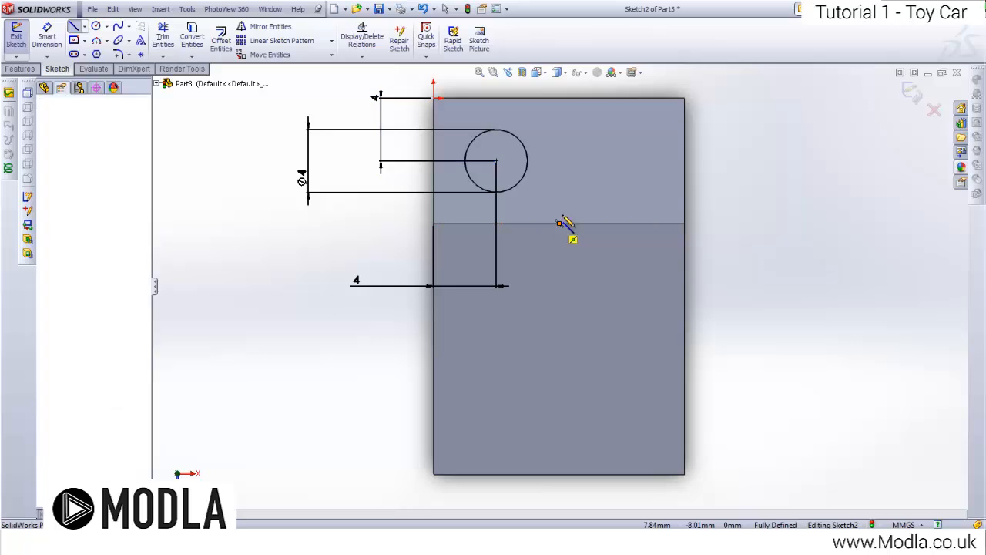
pyautogui.click(559, 98)
pyautogui.press('Escape')
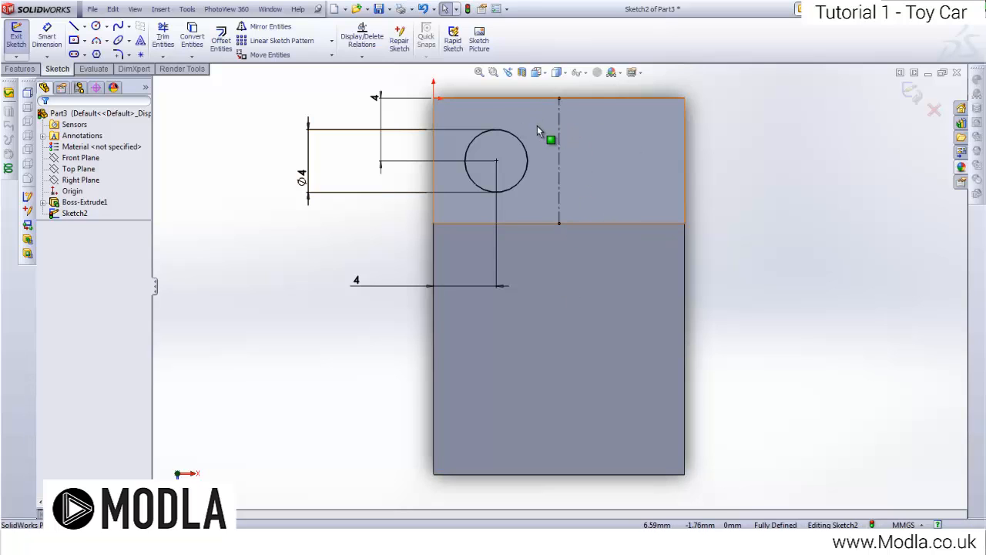
# Step: Mirror the 4 mm circle about the centerline, keeping the original
pyautogui.scroll(-1, 537, 124)
pyautogui.click(265, 27)
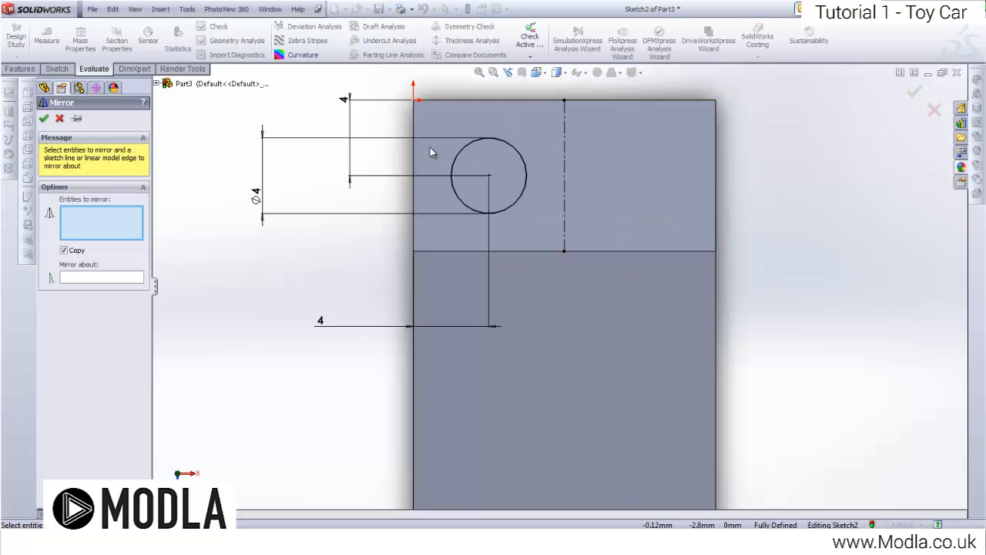
pyautogui.click(474, 147)
pyautogui.click(85, 280)
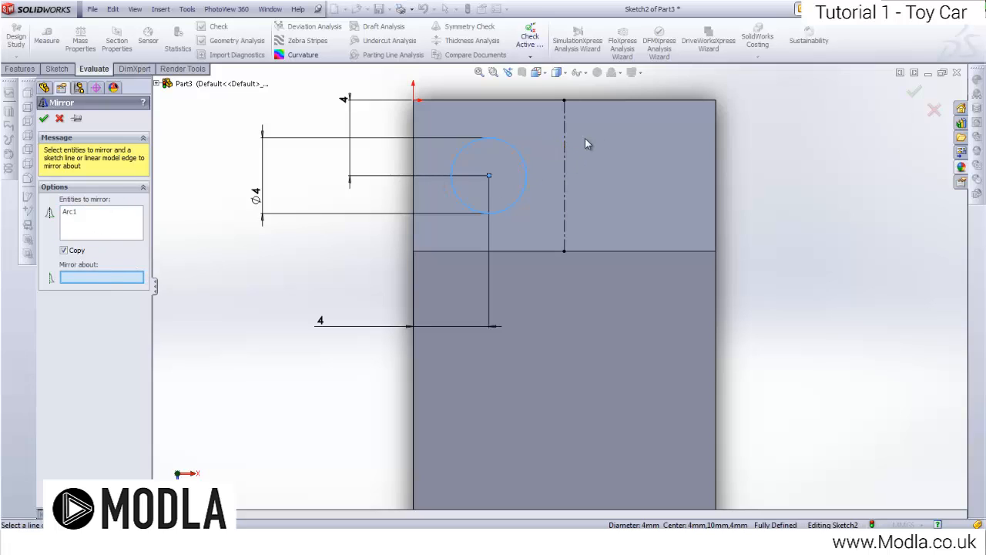
pyautogui.click(563, 152)
pyautogui.click(44, 119)
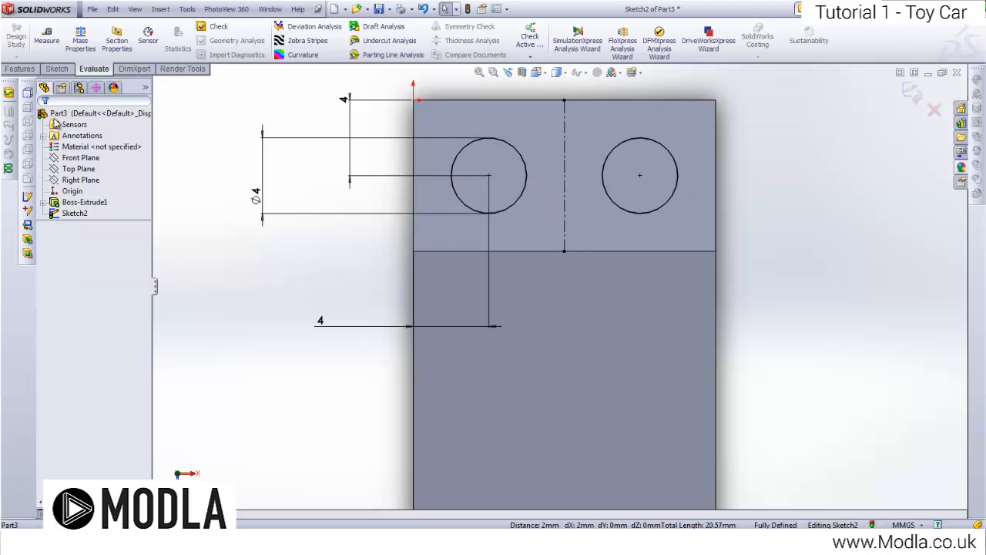
# Step: Extrude the two stud circles as a 2 mm blind boss merged with the block
pyautogui.press('z')
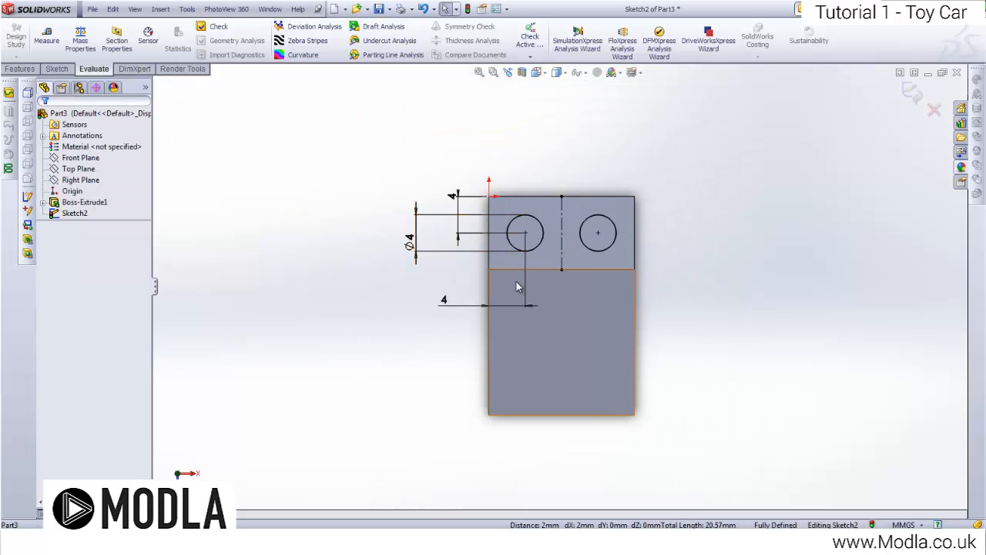
pyautogui.press('space')
pyautogui.click(543, 374)
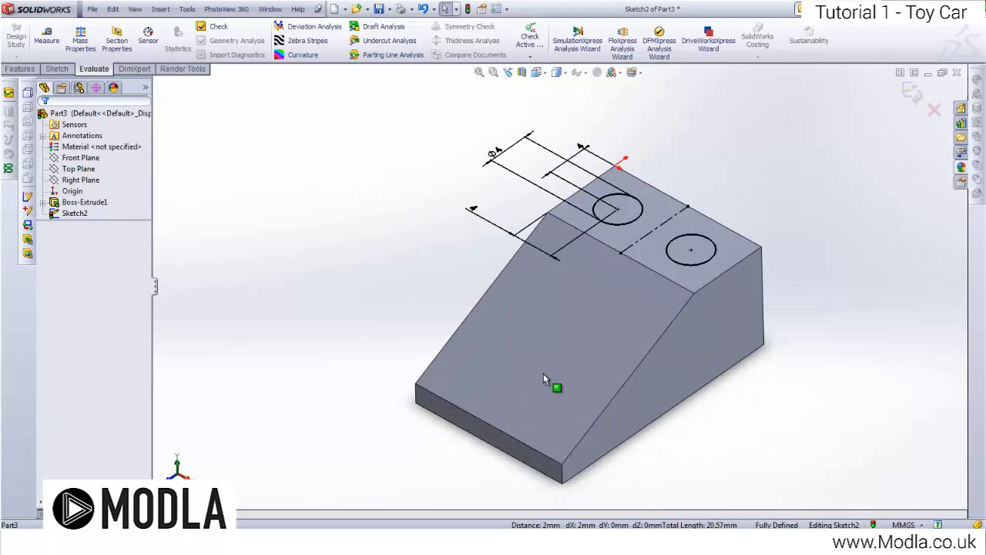
pyautogui.click(21, 70)
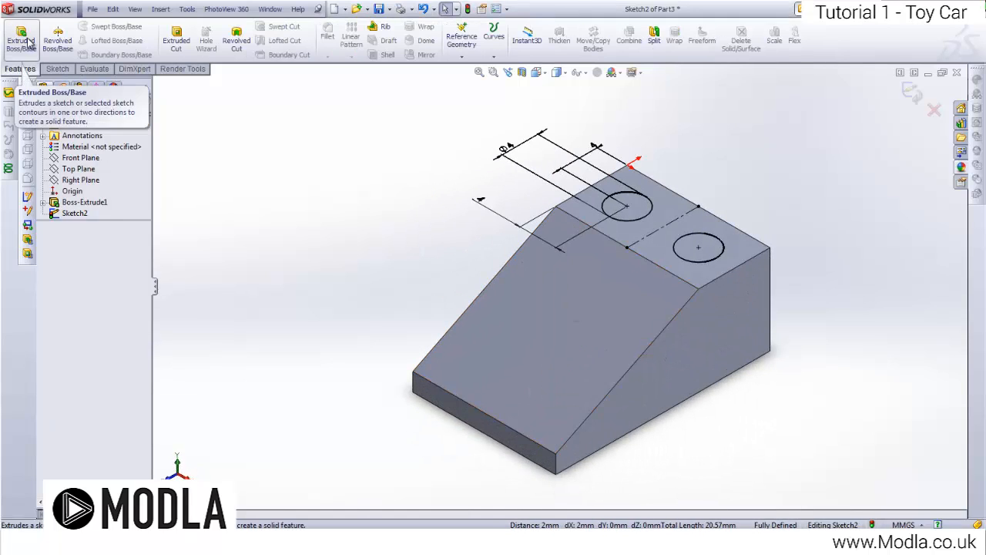
pyautogui.click(21, 39)
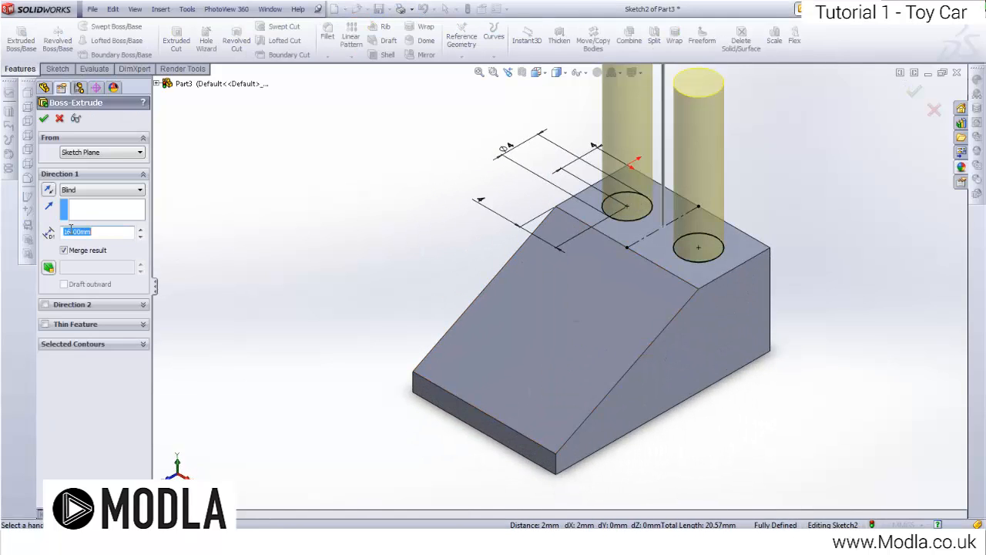
pyautogui.write('2')
pyautogui.press('Return')
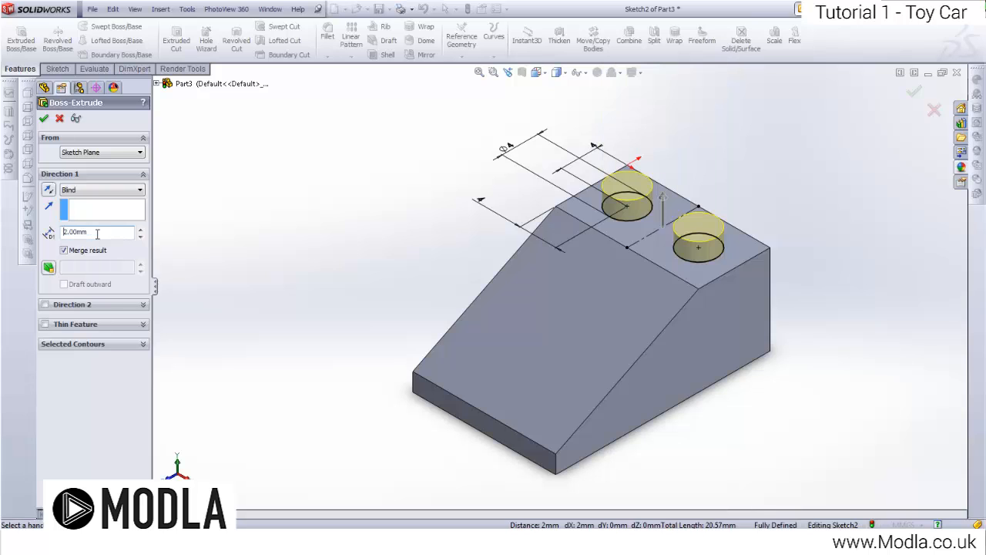
pyautogui.click(45, 118)
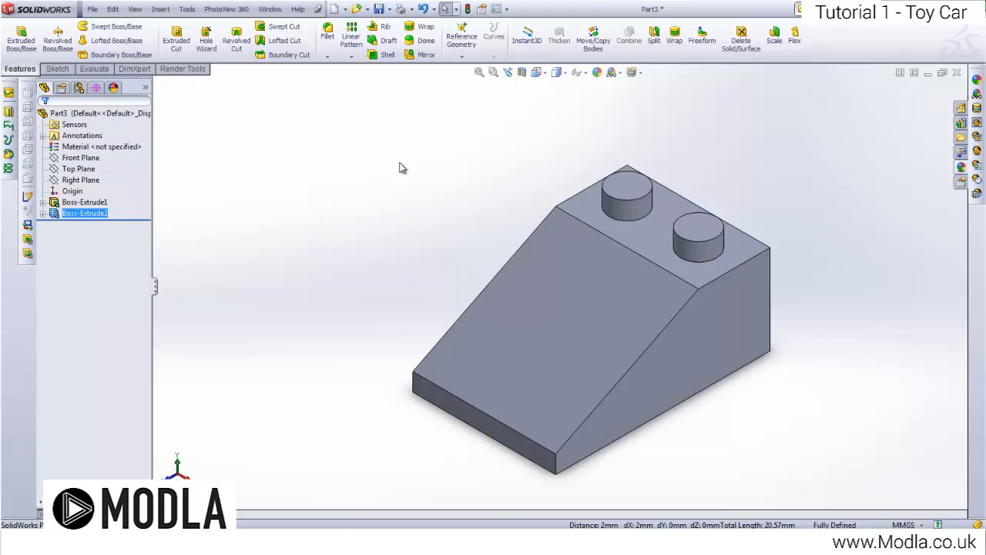
pyautogui.scroll(1, 658, 251)
pyautogui.scroll(-1, 660, 252)
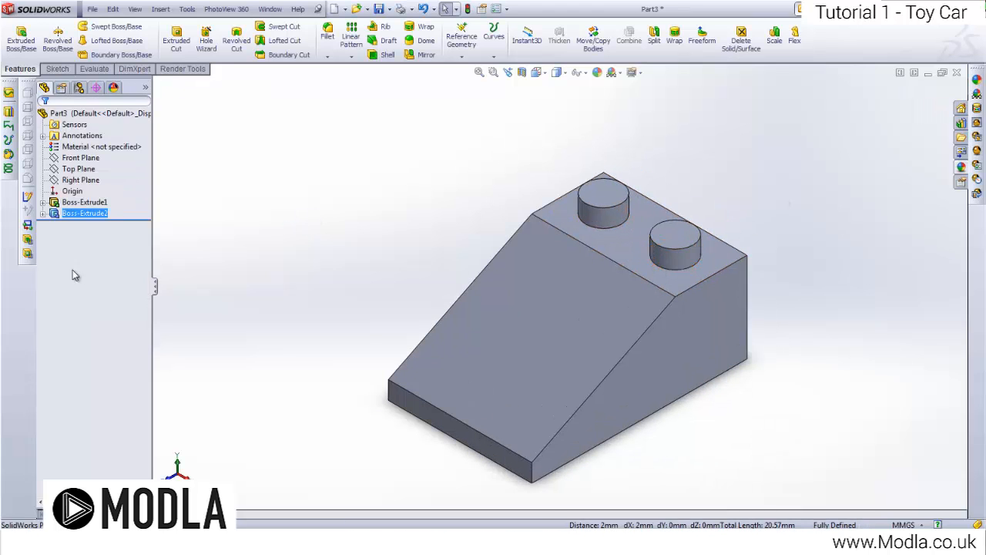
pyautogui.click(89, 203)
pyautogui.click(91, 213)
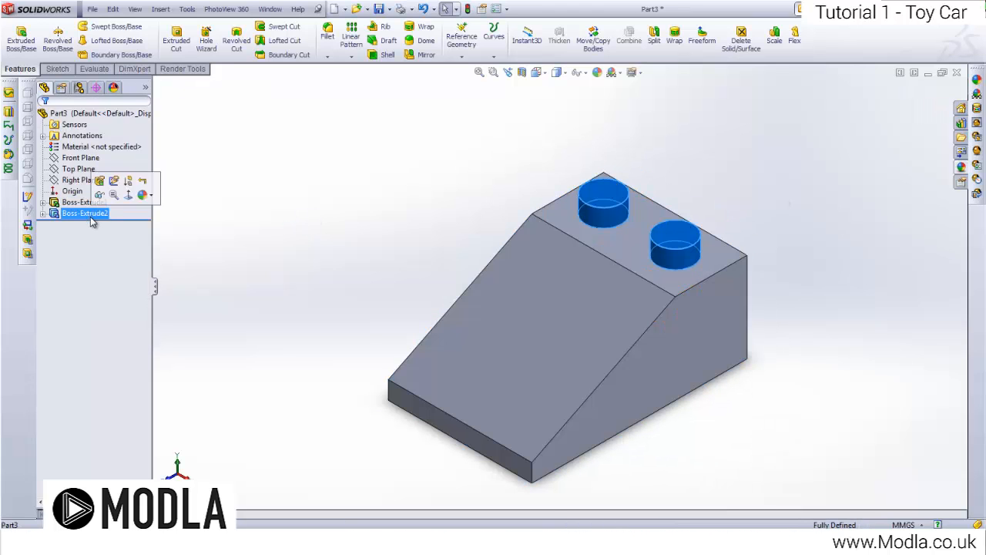
pyautogui.click(339, 246)
# Step: Shell the brick with a 1 mm wall thickness, removing its bottom face and showing the preview
pyautogui.moveTo(578, 306); pyautogui.dragTo(465, 12, button='middle')
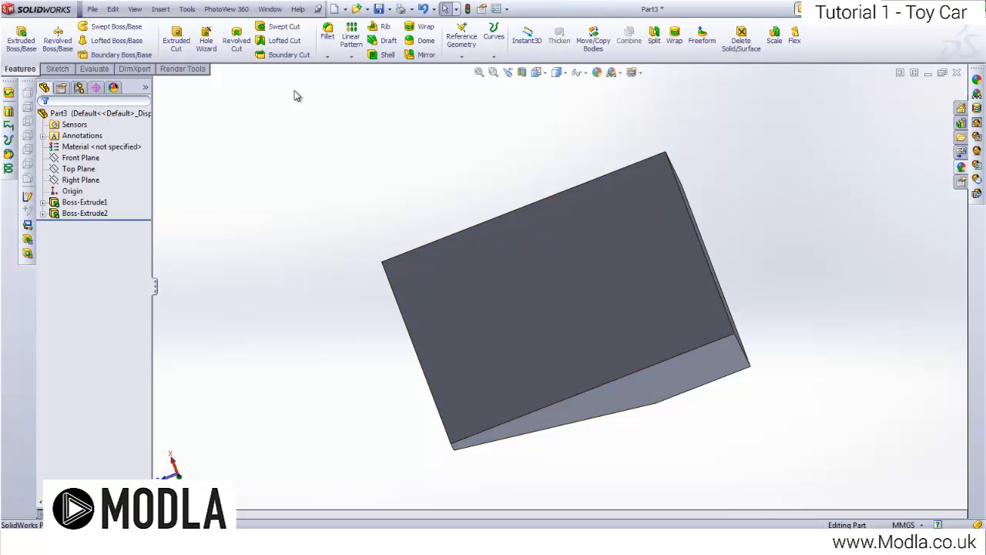
pyautogui.click(387, 55)
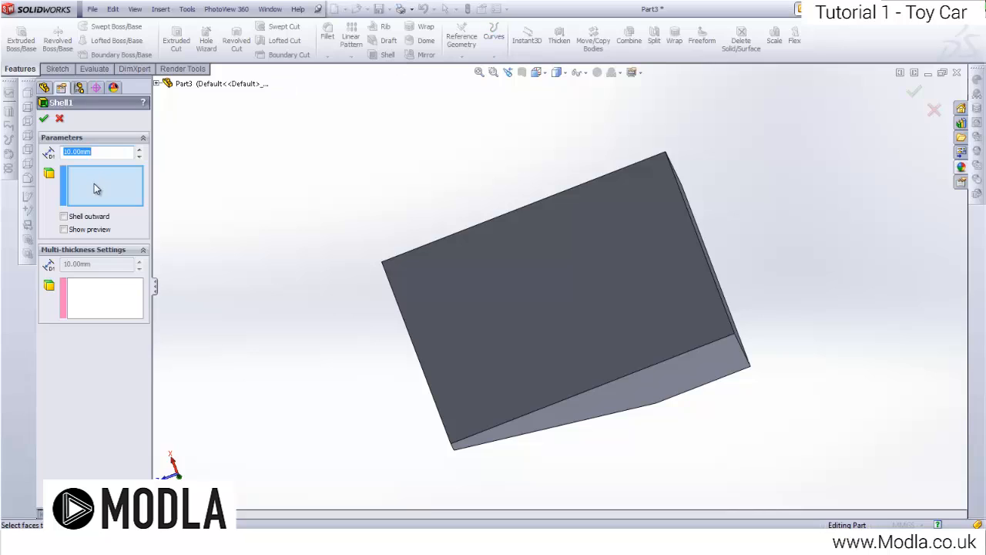
pyautogui.click(64, 231)
pyautogui.write('1')
pyautogui.click(549, 293)
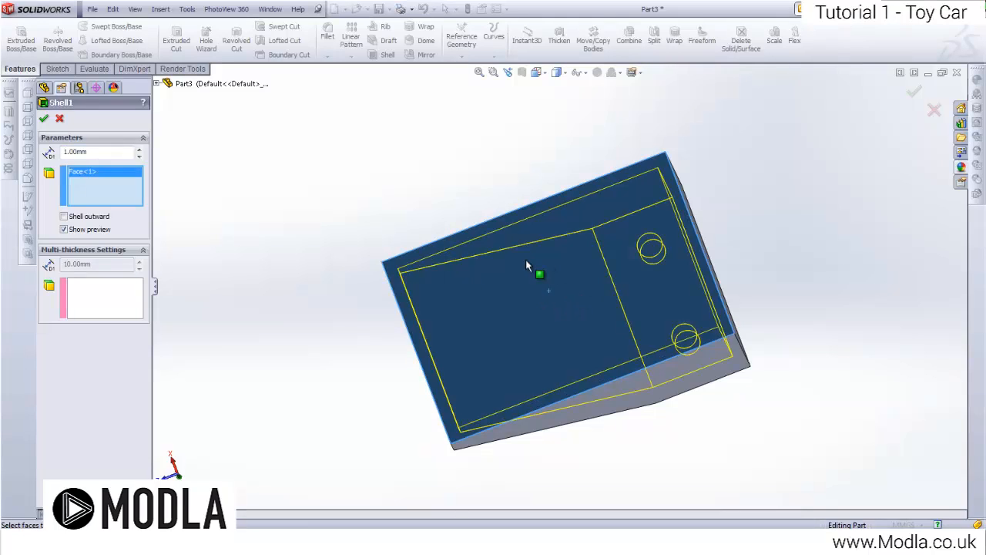
pyautogui.click(44, 118)
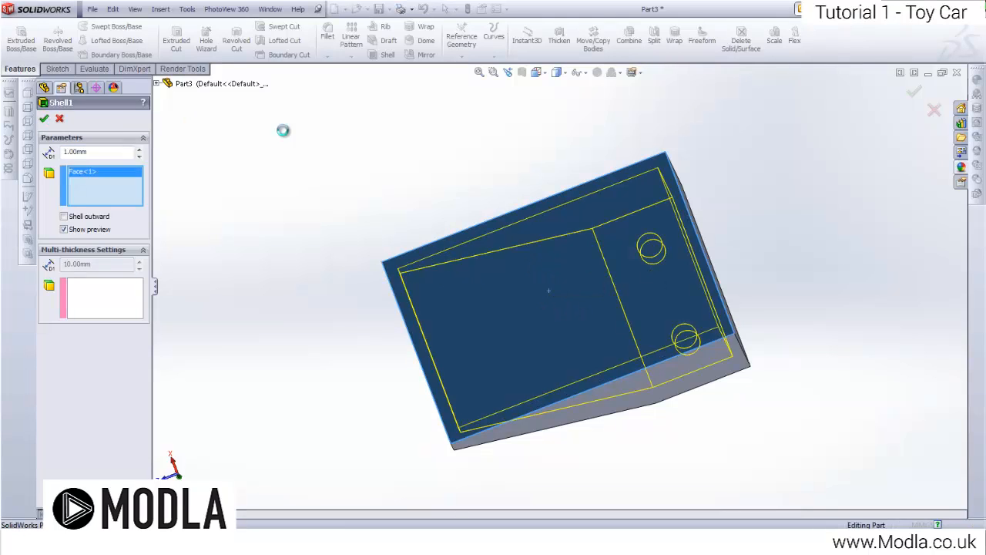
# Step: Examine the hollowed underside of the brick, including the inner walls, the rim and the stud recesses
pyautogui.moveTo(728, 182); pyautogui.dragTo(336, 159, button='middle')
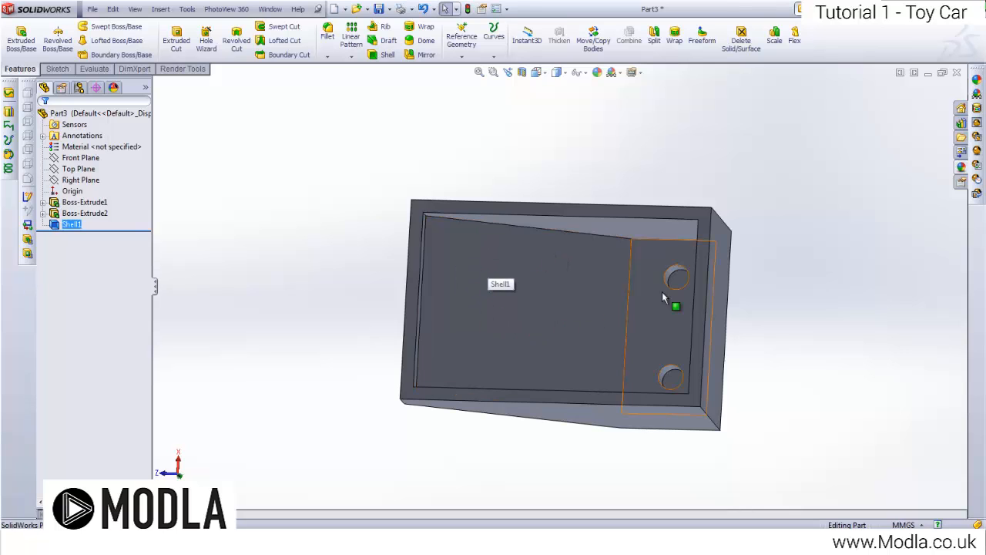
pyautogui.moveTo(571, 310)
pyautogui.mouseDown(button='middle')
pyautogui.moveTo(586, 297)
pyautogui.moveTo(591, 326)
pyautogui.moveTo(577, 298)
pyautogui.moveTo(580, 307)
pyautogui.mouseUp(button='middle')
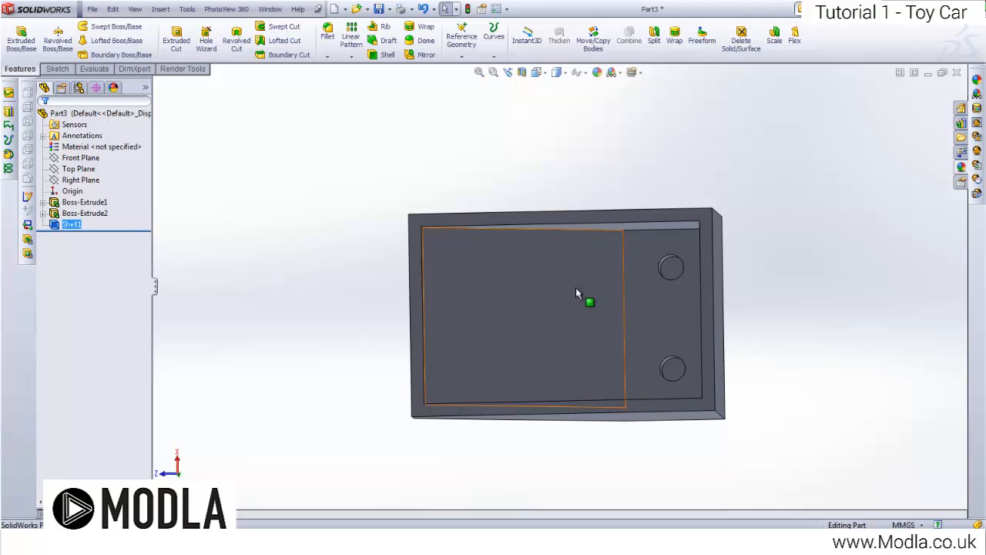
pyautogui.moveTo(669, 266); pyautogui.dragTo(668, 265, button='middle')
pyautogui.click(641, 306)
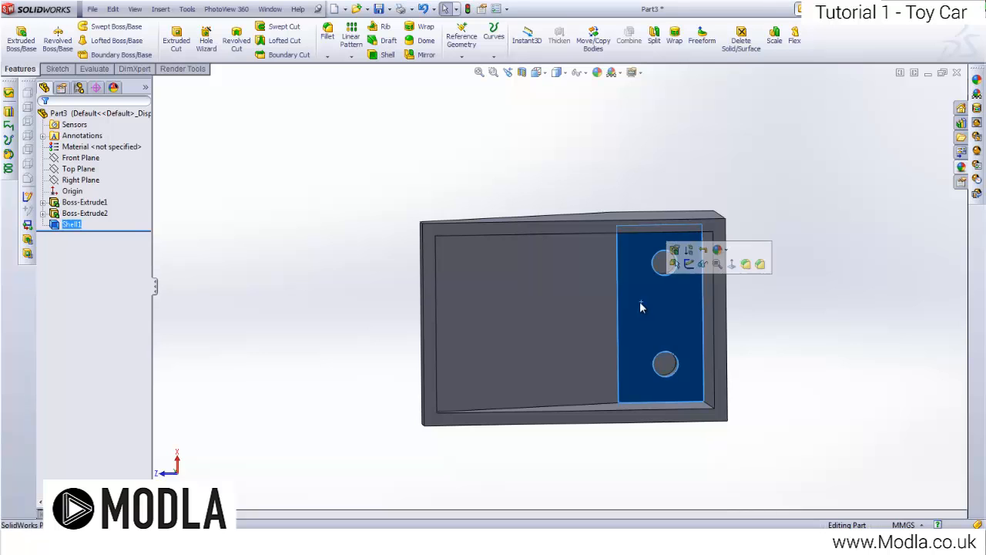
pyautogui.moveTo(479, 377); pyautogui.dragTo(485, 462, button='middle')
pyautogui.moveTo(483, 299); pyautogui.dragTo(500, 297, button='middle')
pyautogui.scroll(1, 500, 298)
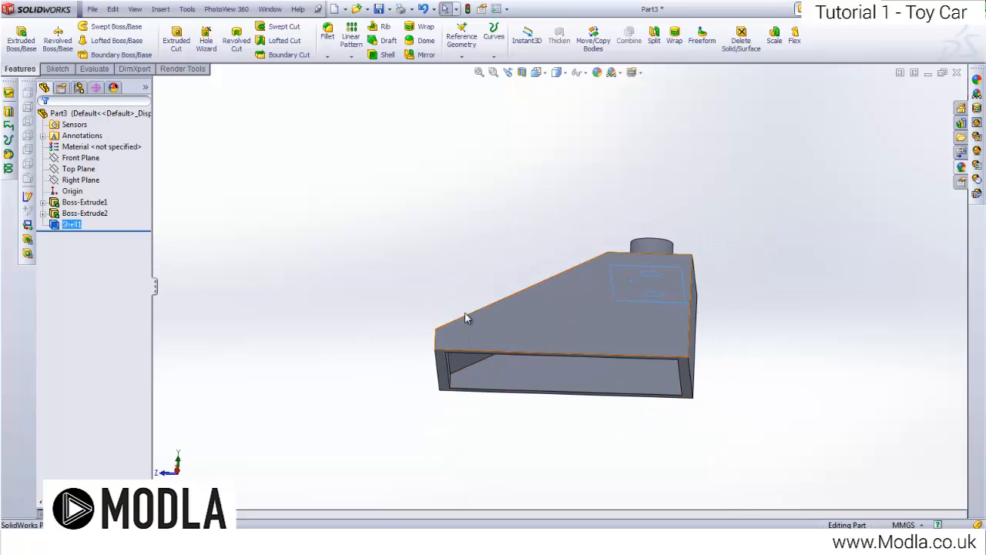
pyautogui.moveTo(546, 399); pyautogui.dragTo(597, 207, button='middle')
pyautogui.scroll(-4, 638, 284)
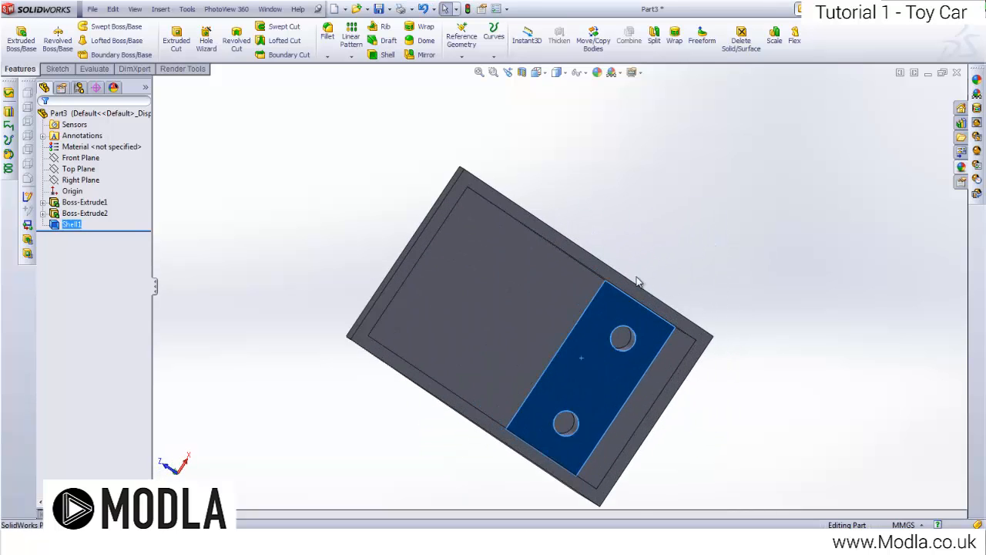
pyautogui.click(629, 286)
pyautogui.scroll(3, 584, 296)
pyautogui.moveTo(584, 308); pyautogui.dragTo(567, 125, button='middle')
pyautogui.scroll(-4, 577, 275)
pyautogui.scroll(4, 557, 242)
pyautogui.moveTo(557, 242); pyautogui.dragTo(489, 348, button='middle')
pyautogui.scroll(-5, 552, 306)
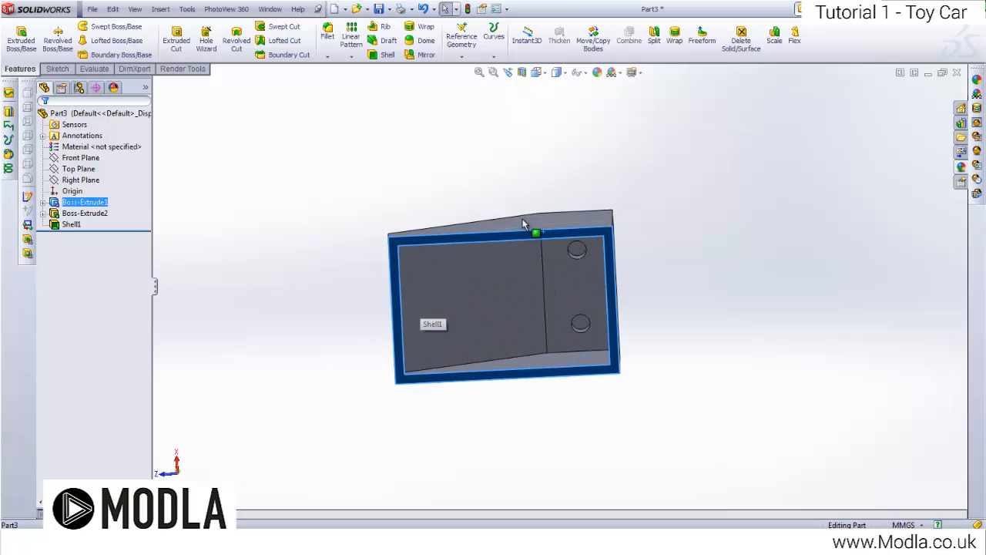
pyautogui.scroll(-4, 548, 269)
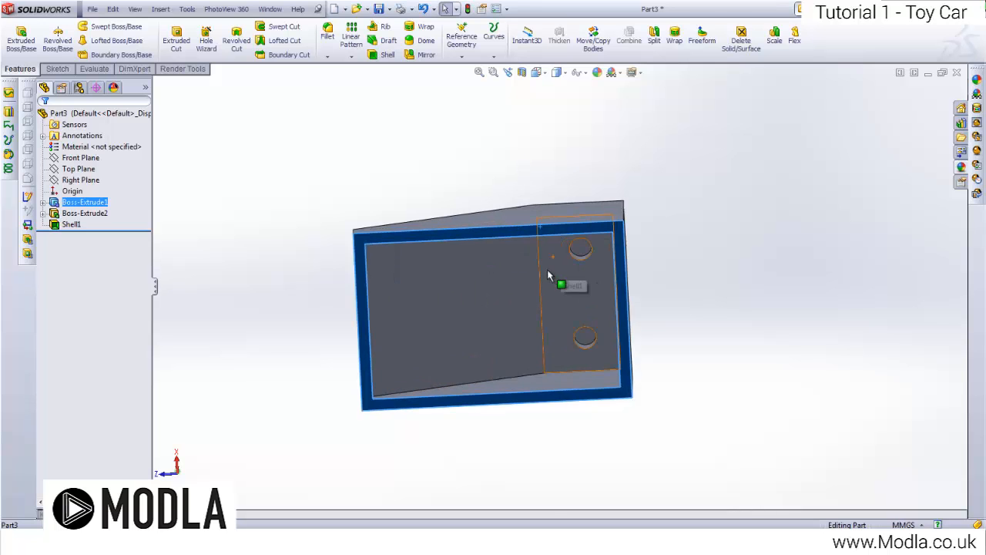
pyautogui.click(775, 293)
pyautogui.scroll(3, 494, 282)
pyautogui.moveTo(496, 279); pyautogui.dragTo(440, 308, button='middle')
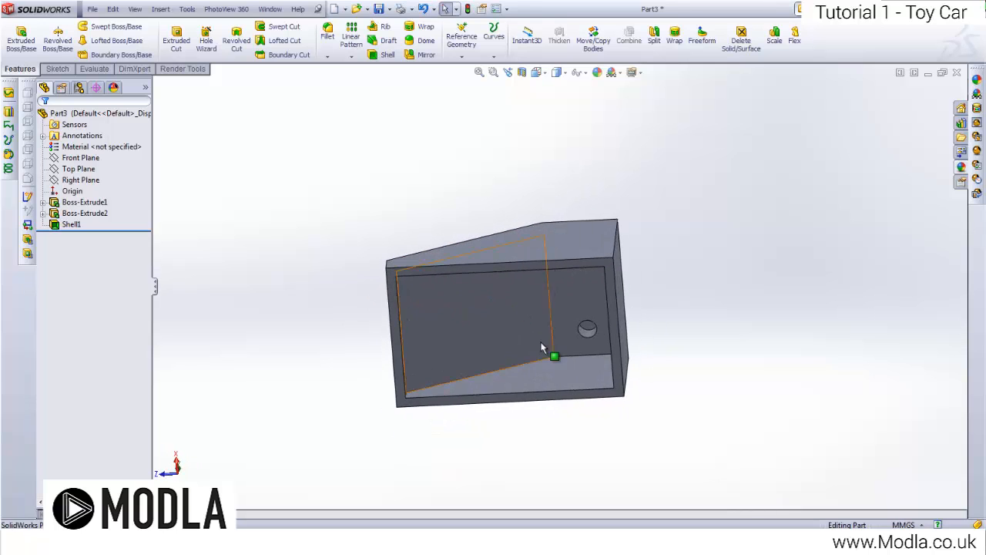
pyautogui.moveTo(546, 346); pyautogui.dragTo(562, 249, button='middle')
pyautogui.scroll(-5, 549, 260)
pyautogui.rightClick(550, 260)
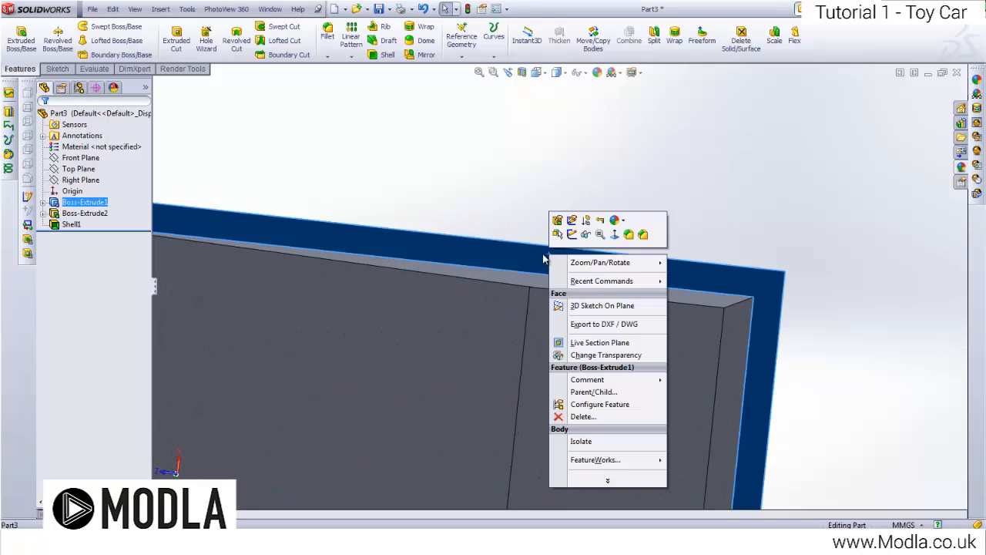
pyautogui.click(579, 234)
pyautogui.scroll(5, 560, 287)
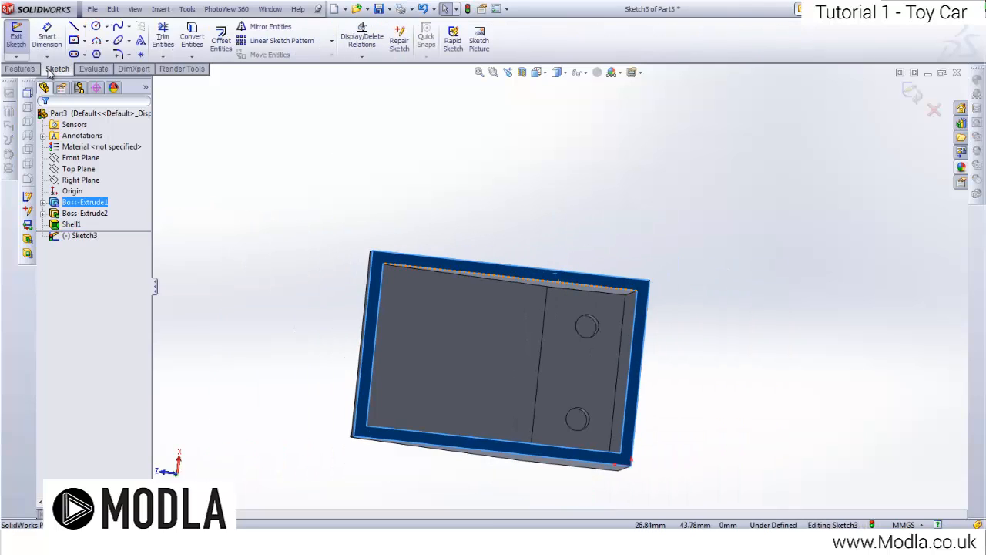
pyautogui.click(15, 35)
# Step: Start a new sketch on the brick's flat underside rim face and view it square-on
pyautogui.moveTo(390, 191); pyautogui.dragTo(540, 271, button='middle')
pyautogui.scroll(-5, 544, 293)
pyautogui.rightClick(534, 288)
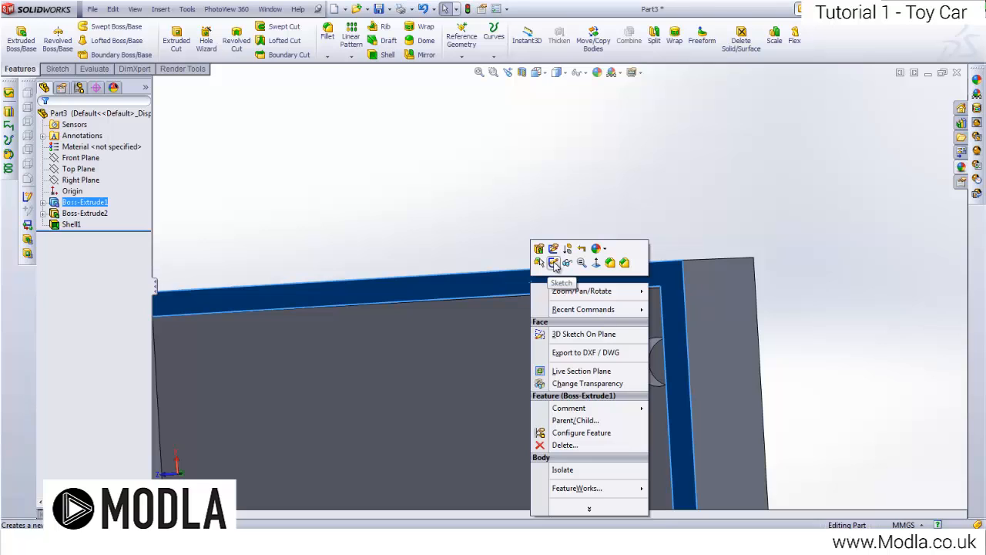
pyautogui.click(554, 262)
pyautogui.press('space')
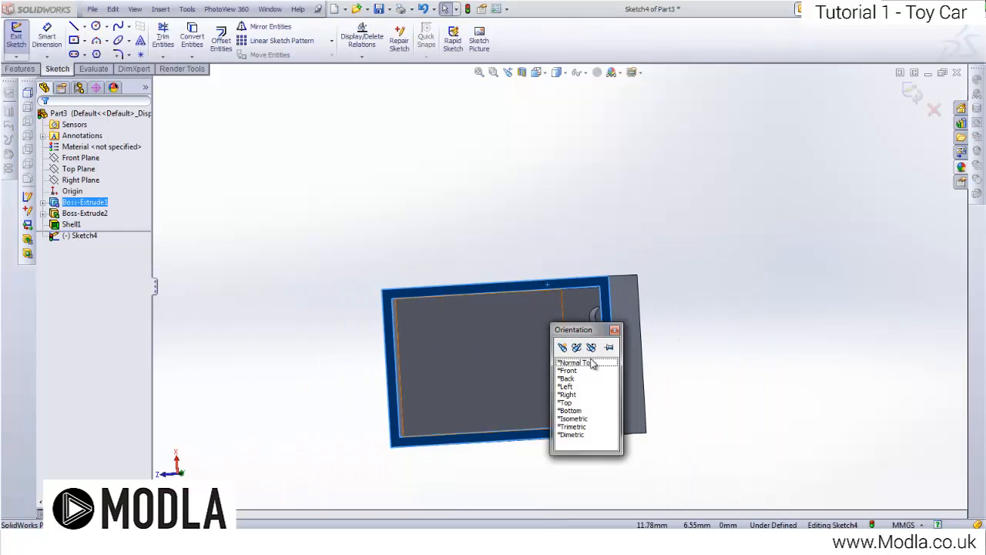
pyautogui.click(592, 364)
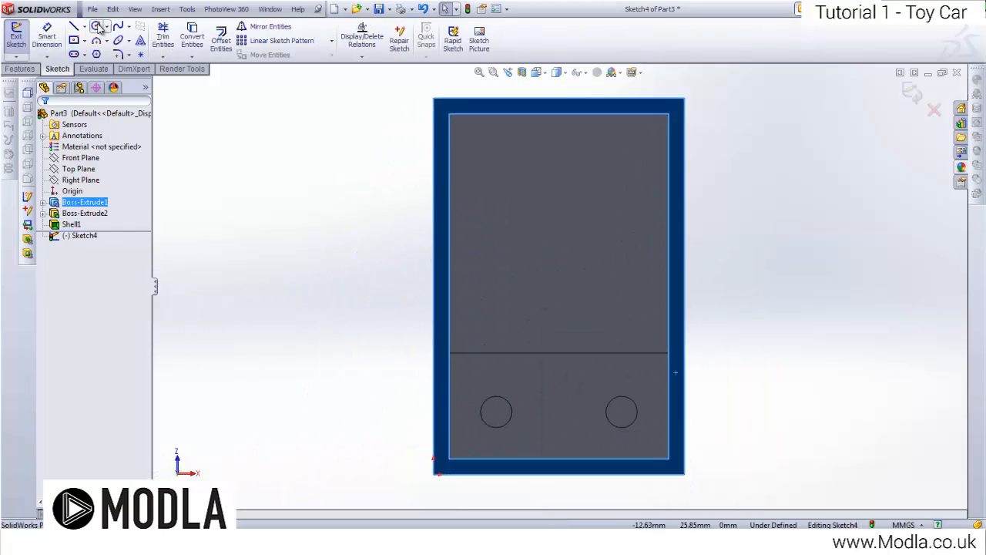
# Step: Sketch a circle near the middle of the brick's underside and dimension its diameter as 5.4 mm
pyautogui.click(96, 26)
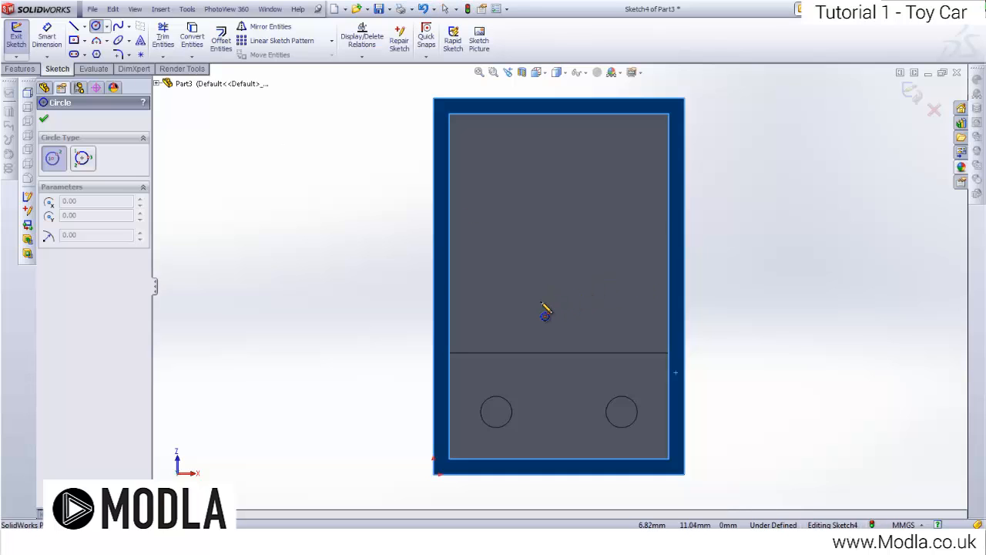
pyautogui.click(553, 299)
pyautogui.click(574, 250)
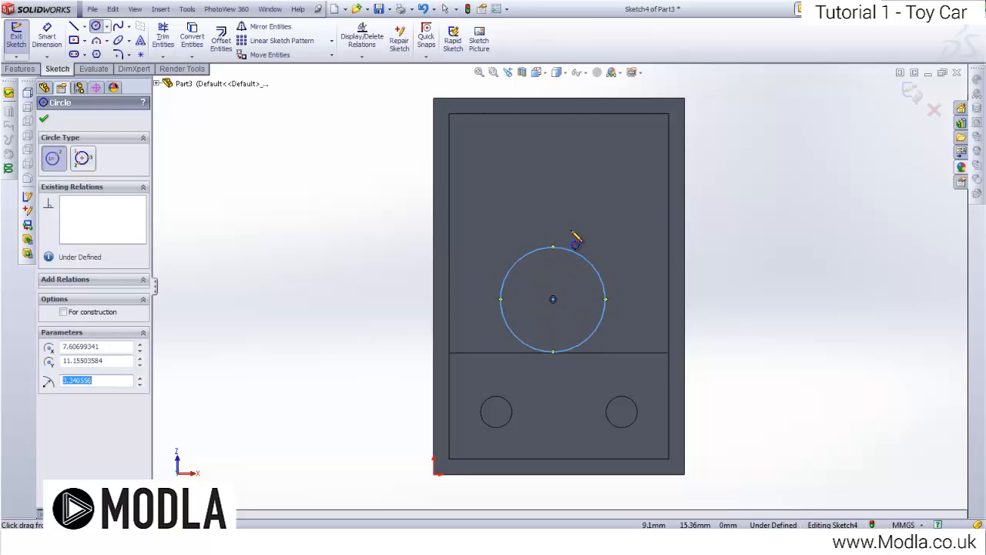
pyautogui.press('Escape')
pyautogui.click(59, 39)
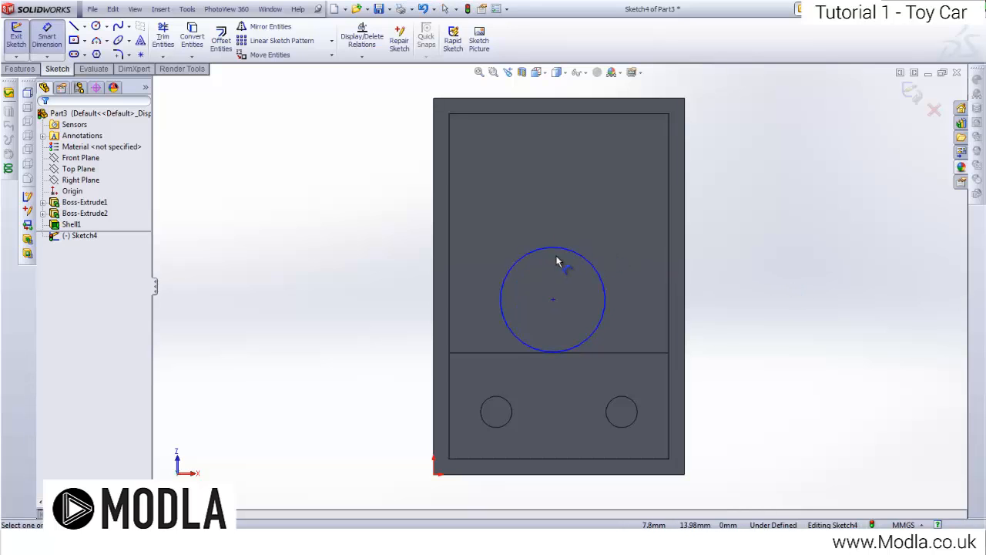
pyautogui.click(561, 256)
pyautogui.click(822, 279)
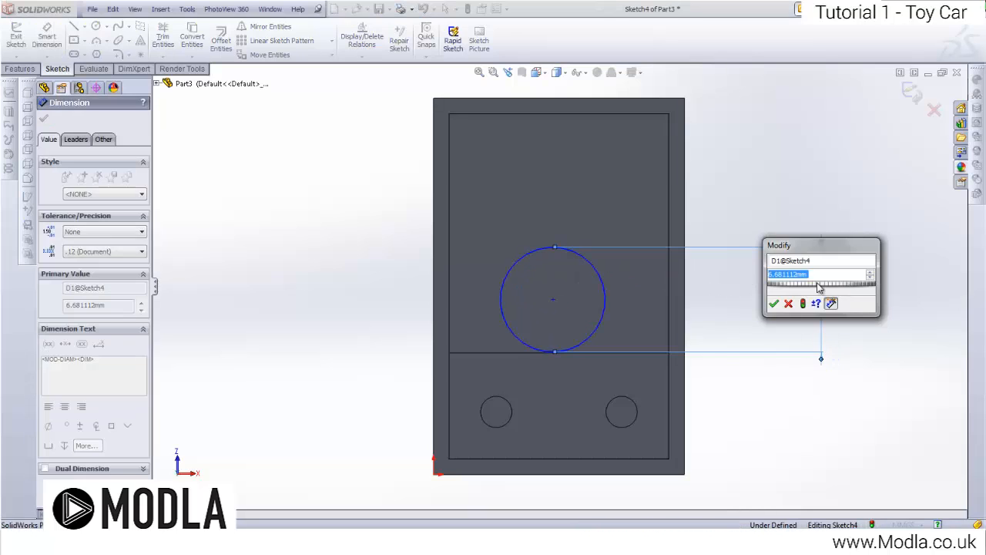
pyautogui.press('Return')
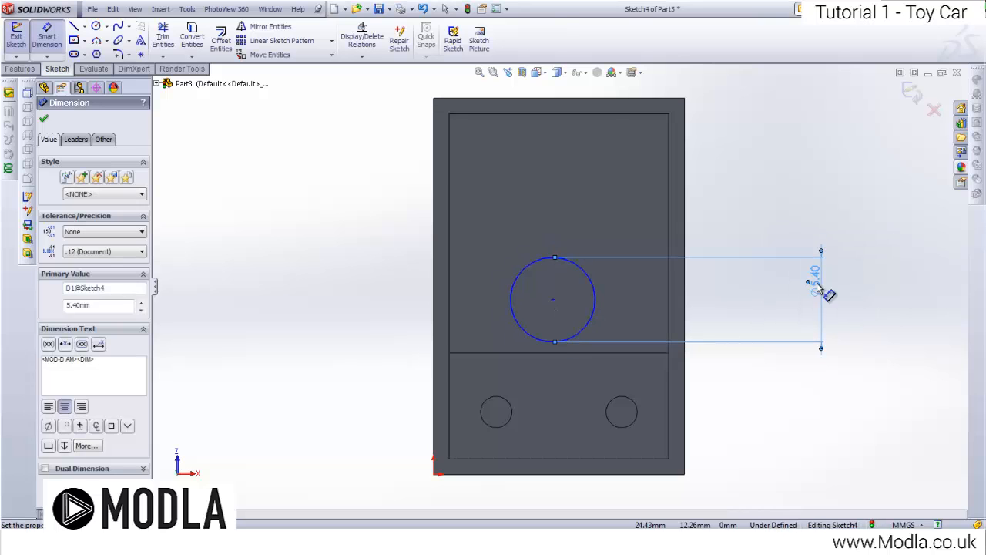
# Step: Offset the 5.4 mm circle 1 mm inward to form a ring profile
pyautogui.click(221, 39)
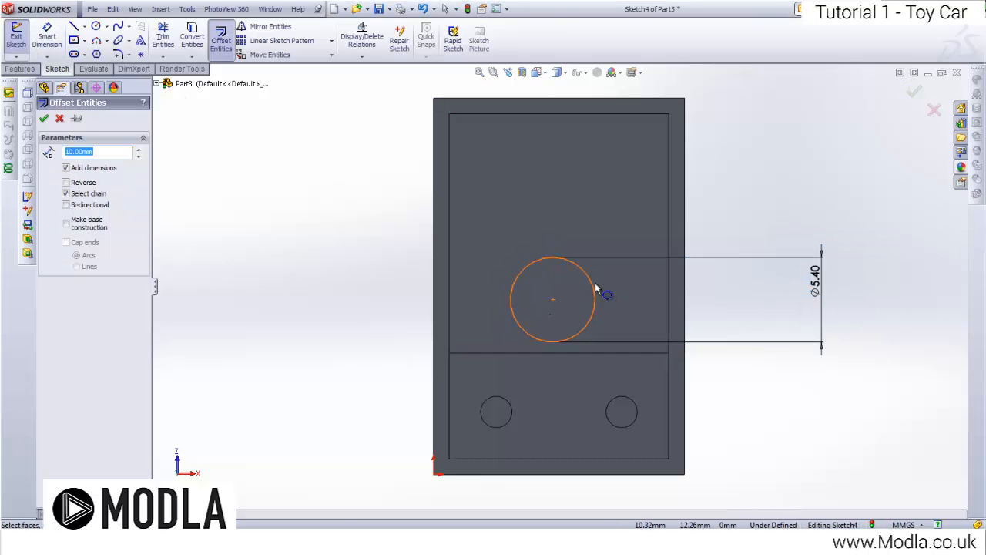
pyautogui.click(595, 288)
pyautogui.write('1')
pyautogui.press('Return')
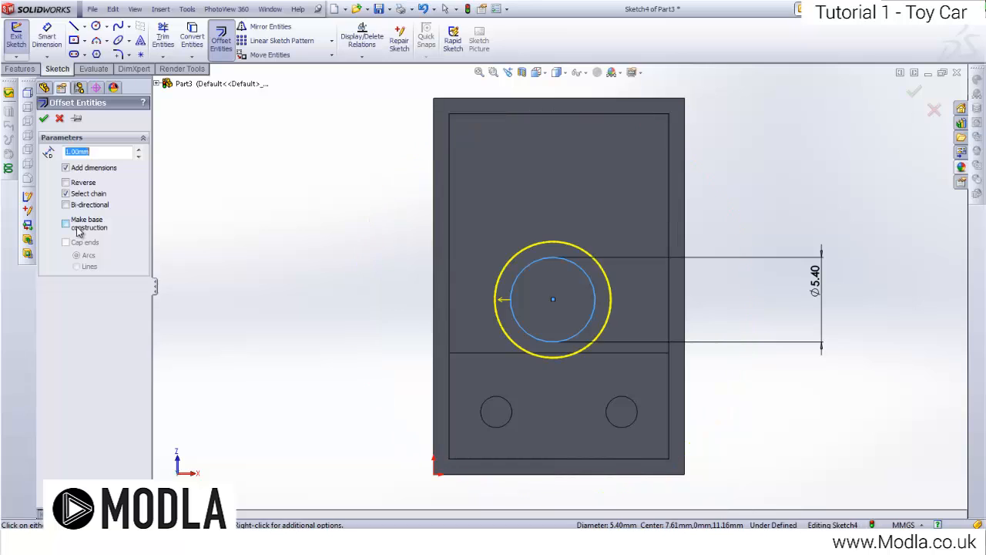
pyautogui.click(67, 182)
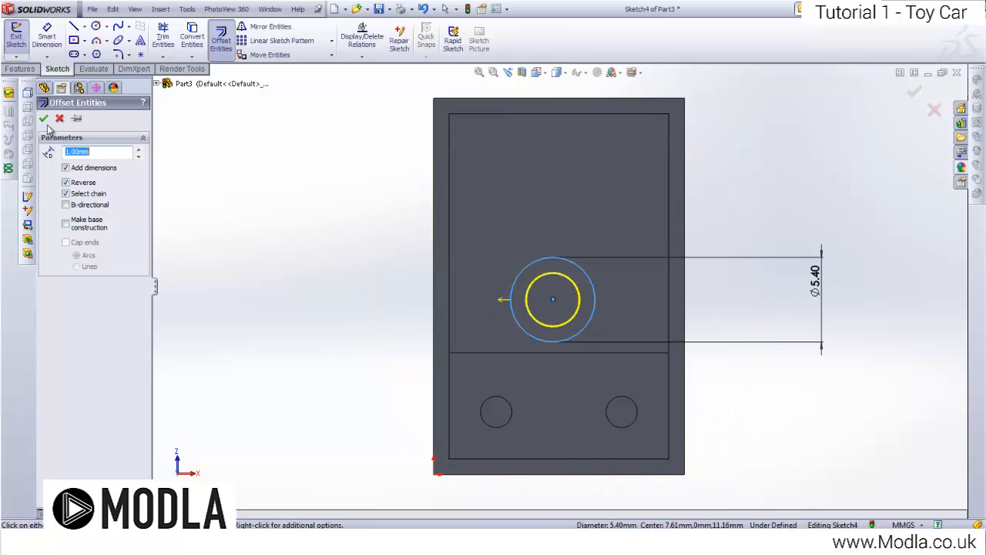
pyautogui.click(43, 118)
# Step: Dimension the outer circle's centre 8 mm from the brick's long side edge
pyautogui.click(47, 37)
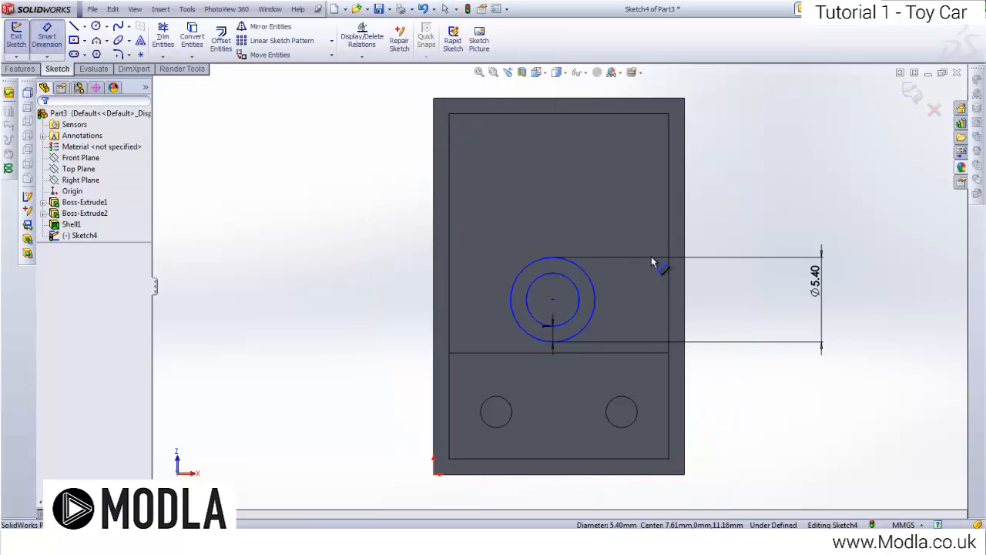
pyautogui.click(594, 283)
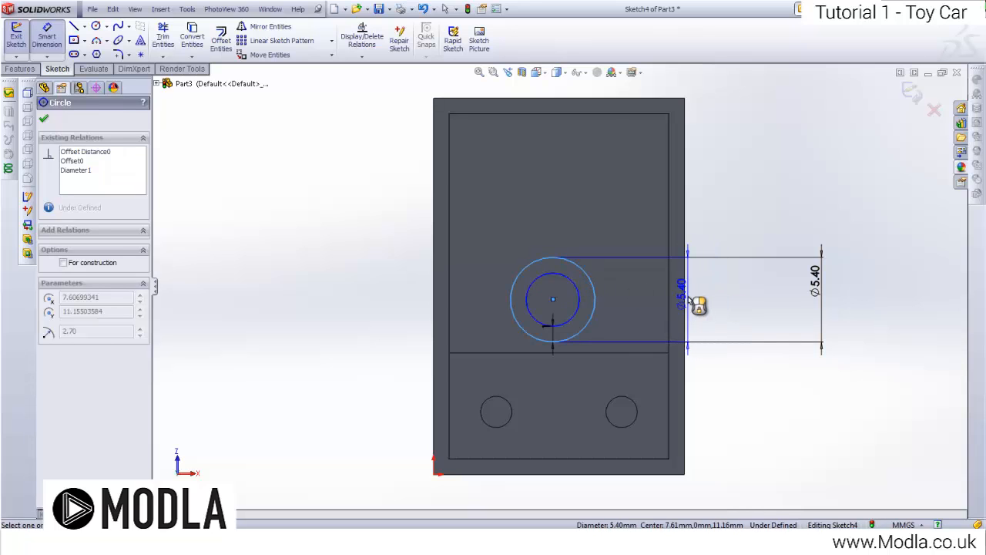
pyautogui.click(685, 302)
pyautogui.click(732, 312)
pyautogui.write('8.39300659mm')
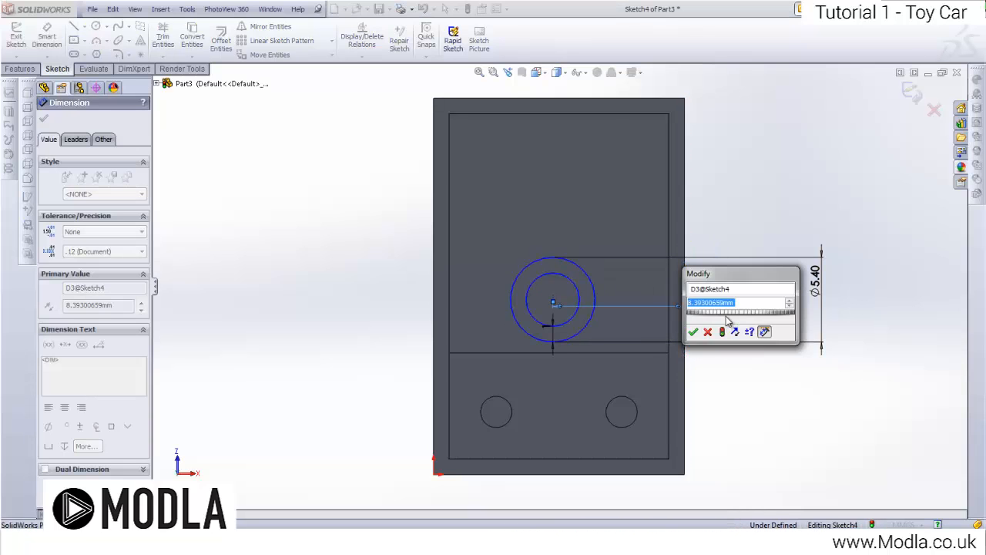
pyautogui.press('Return')
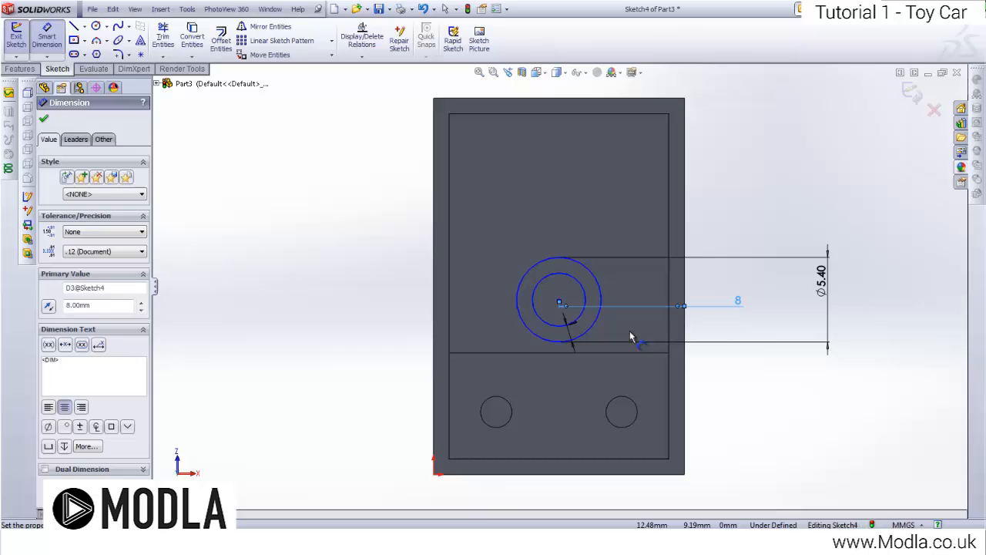
# Step: Dimension the outer circle's centre 8 mm from the short outer edge at the stud end
pyautogui.click(574, 339)
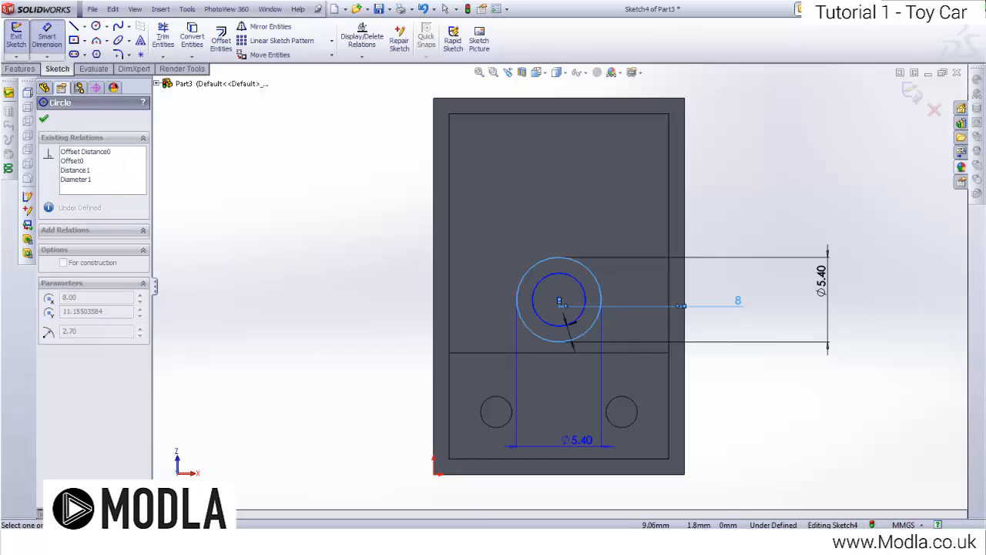
pyautogui.click(569, 475)
pyautogui.click(746, 408)
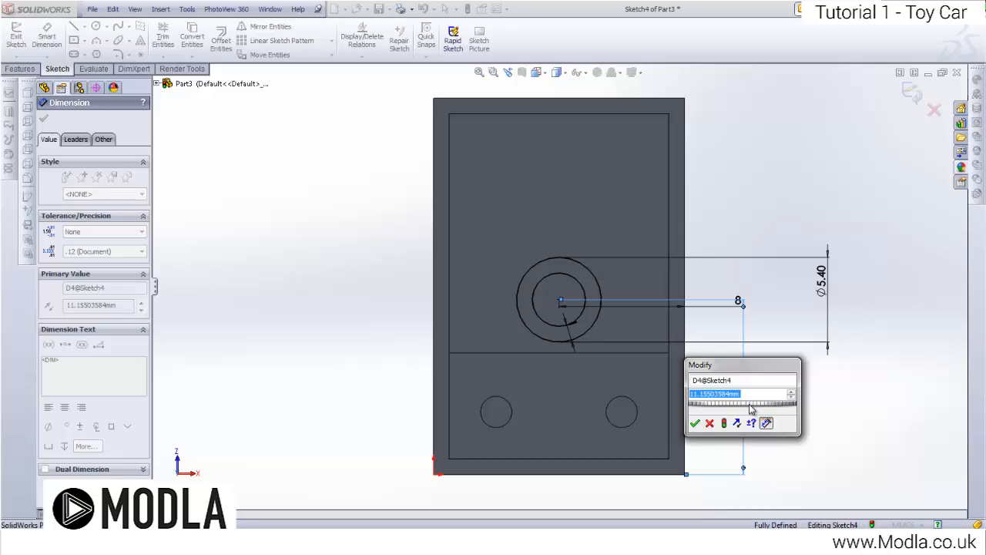
pyautogui.write('8')
pyautogui.press('Return')
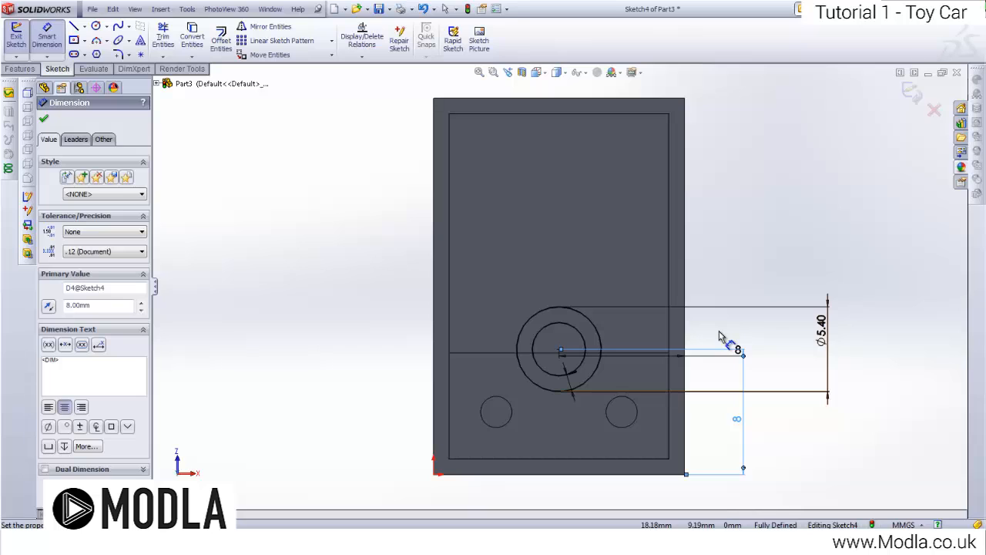
# Step: Draw a horizontal construction centerline across the brick's width, joining the two long outer edges at their midpoints
pyautogui.click(86, 27)
pyautogui.click(94, 52)
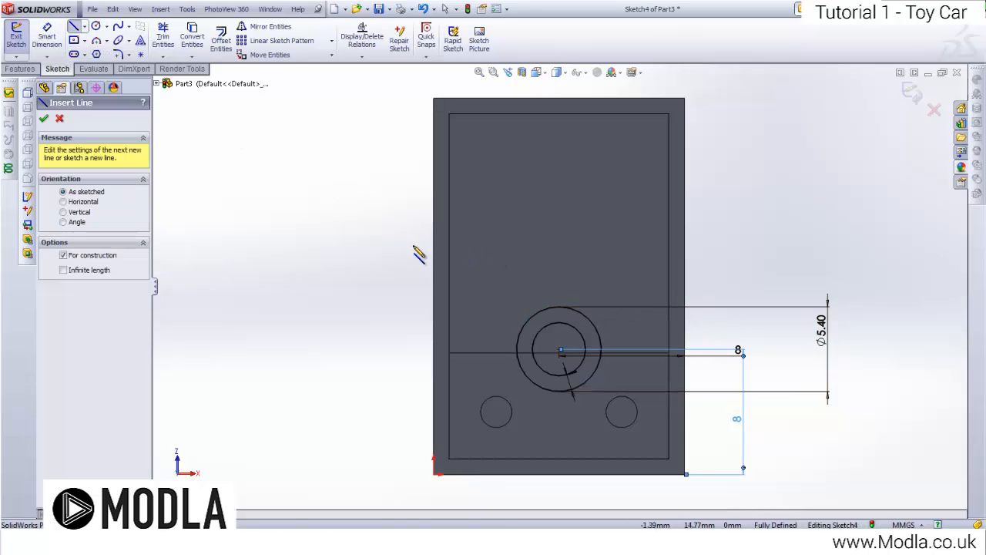
pyautogui.click(433, 286)
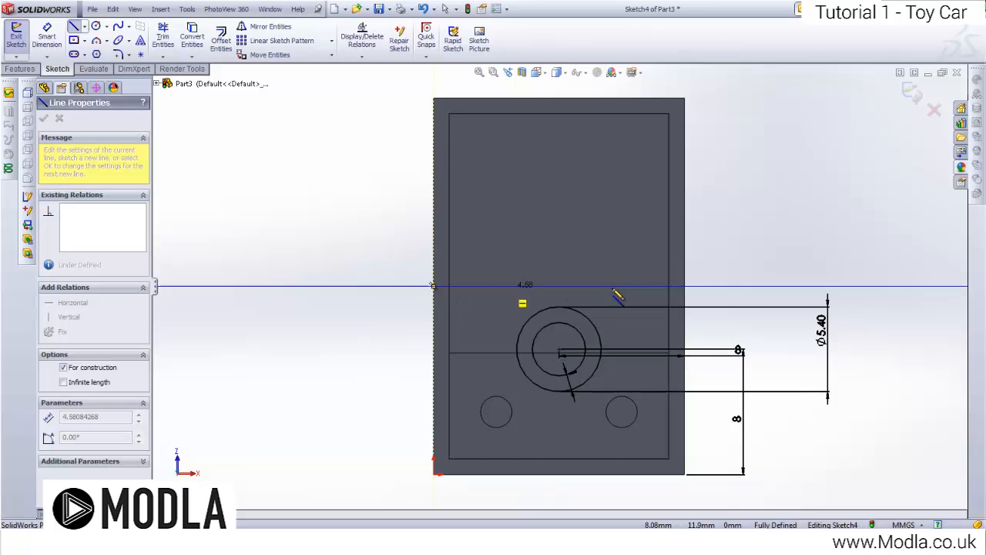
pyautogui.click(684, 286)
pyautogui.press('Escape')
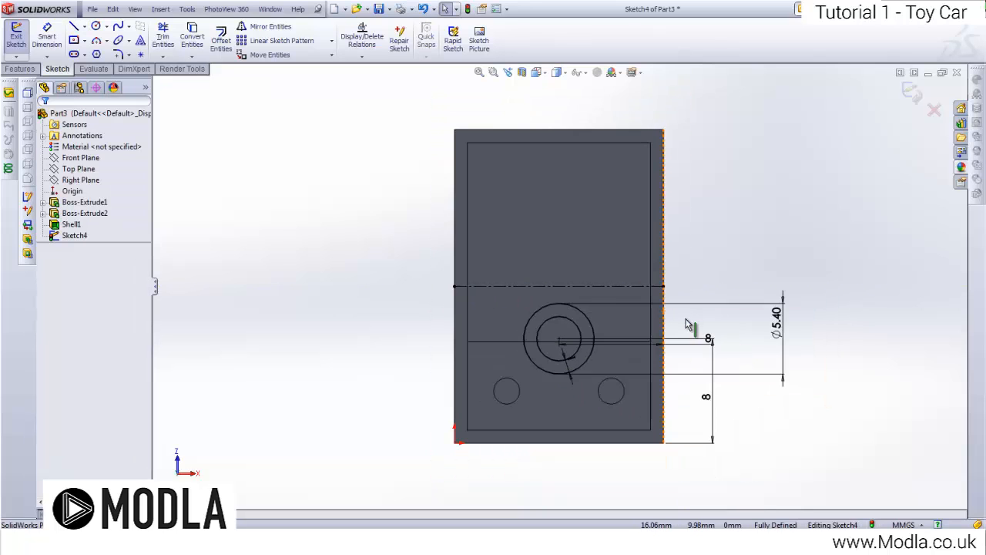
# Step: Mirror both concentric circles about the horizontal centerline, keeping the originals
pyautogui.scroll(-2, 580, 327)
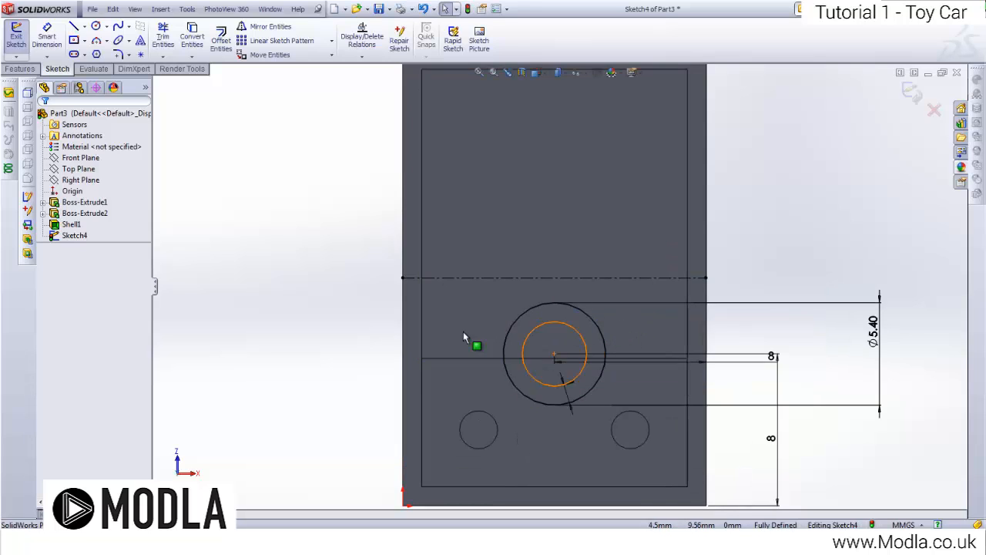
pyautogui.click(262, 26)
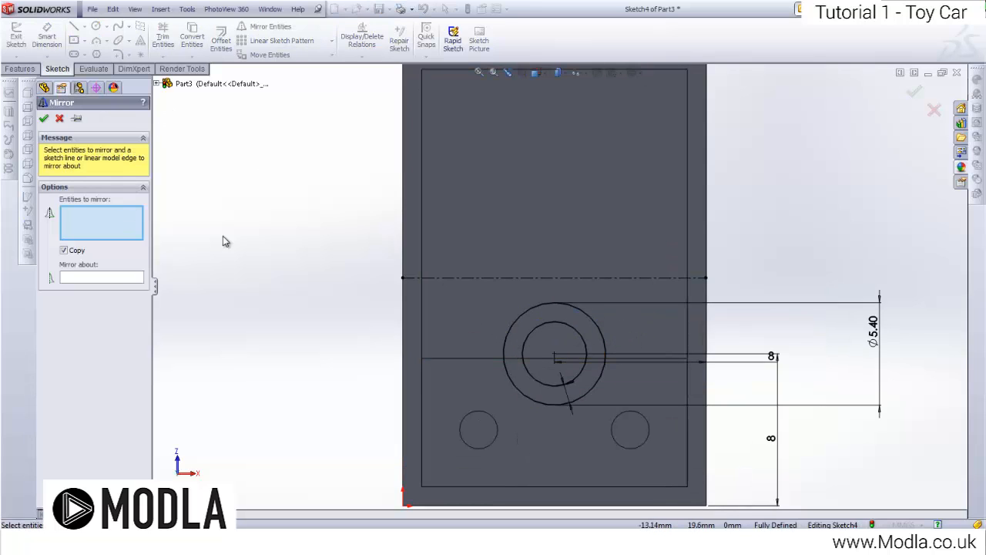
pyautogui.click(532, 309)
pyautogui.click(546, 329)
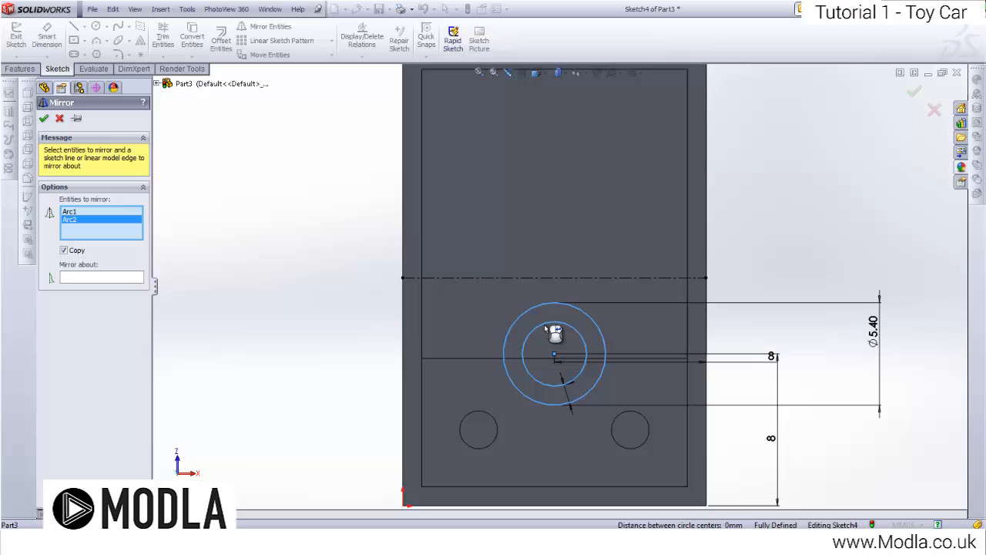
pyautogui.click(100, 278)
pyautogui.click(474, 277)
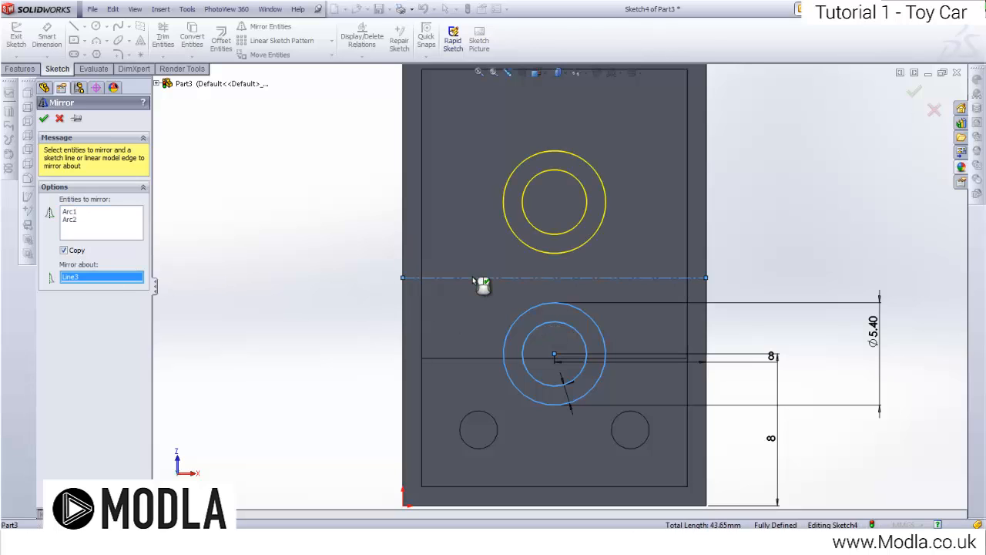
pyautogui.scroll(5, 474, 279)
pyautogui.click(42, 119)
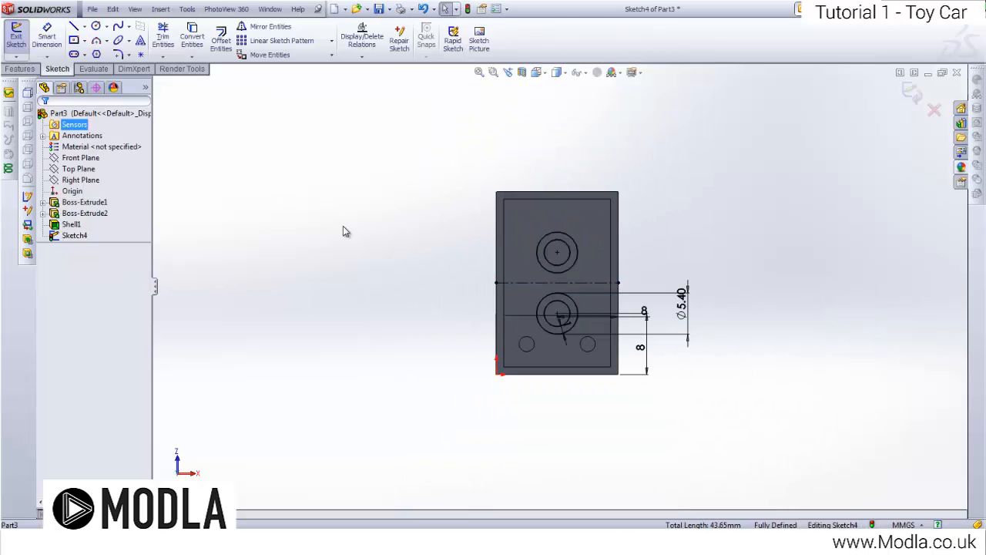
# Step: Tilt the model to show the hollow underside and exit the sketch with the two ring profiles
pyautogui.scroll(-5, 585, 240)
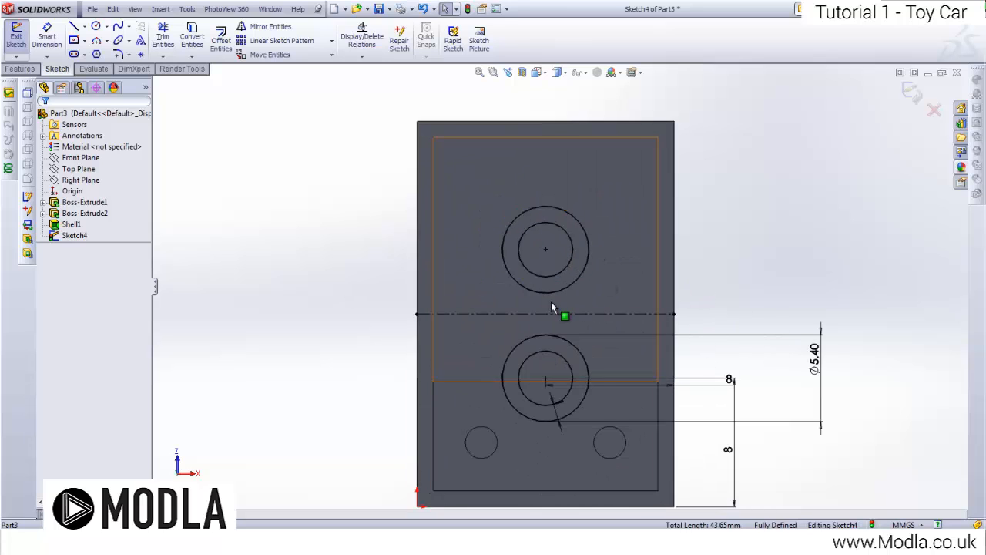
pyautogui.scroll(2, 551, 302)
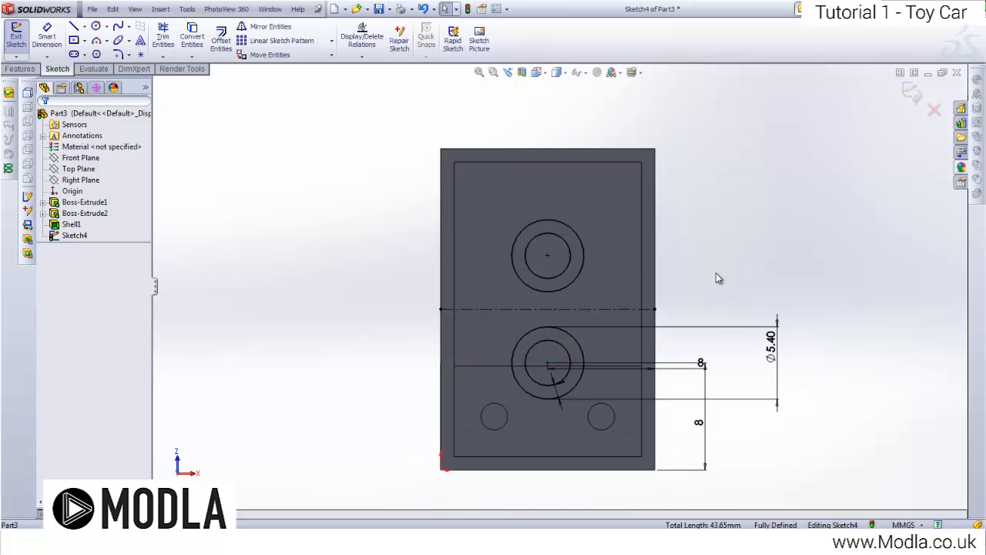
pyautogui.moveTo(716, 278)
pyautogui.mouseDown(button='middle')
pyautogui.moveTo(746, 136)
pyautogui.moveTo(672, 172)
pyautogui.moveTo(668, 124)
pyautogui.mouseUp(button='middle')
pyautogui.click(24, 35)
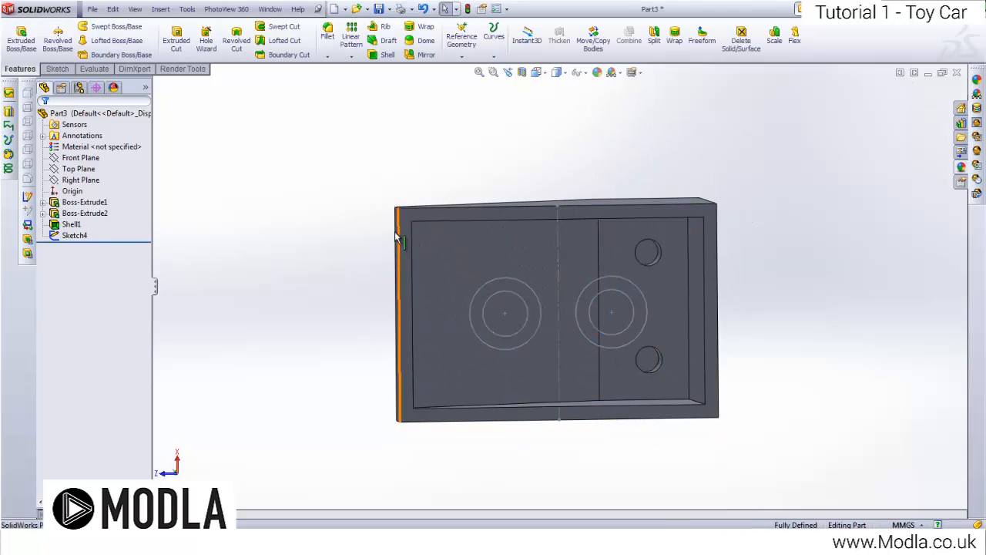
# Step: Extrude the two ring profiles 12 mm as a merged blind boss, reversed to run up through the brick's sloped top
pyautogui.click(21, 35)
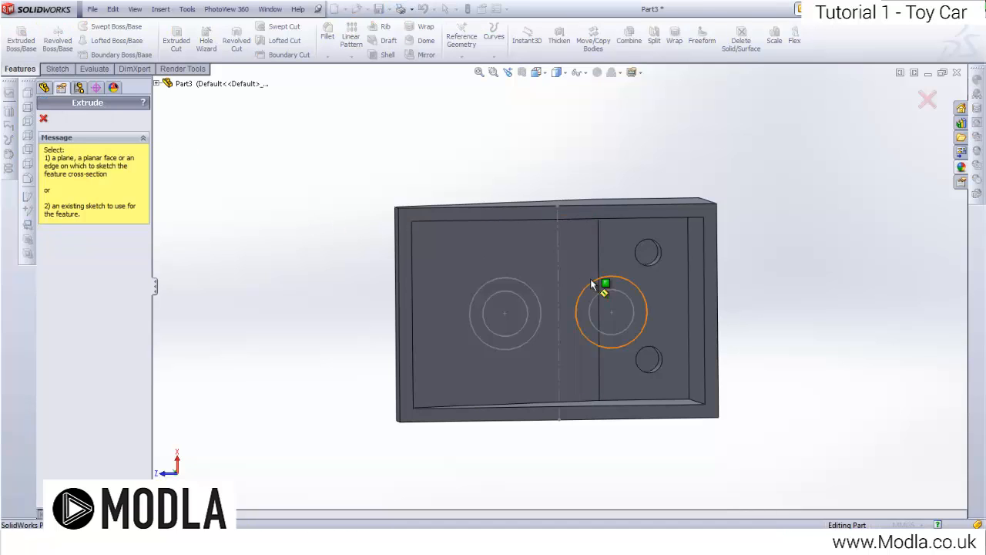
pyautogui.click(500, 277)
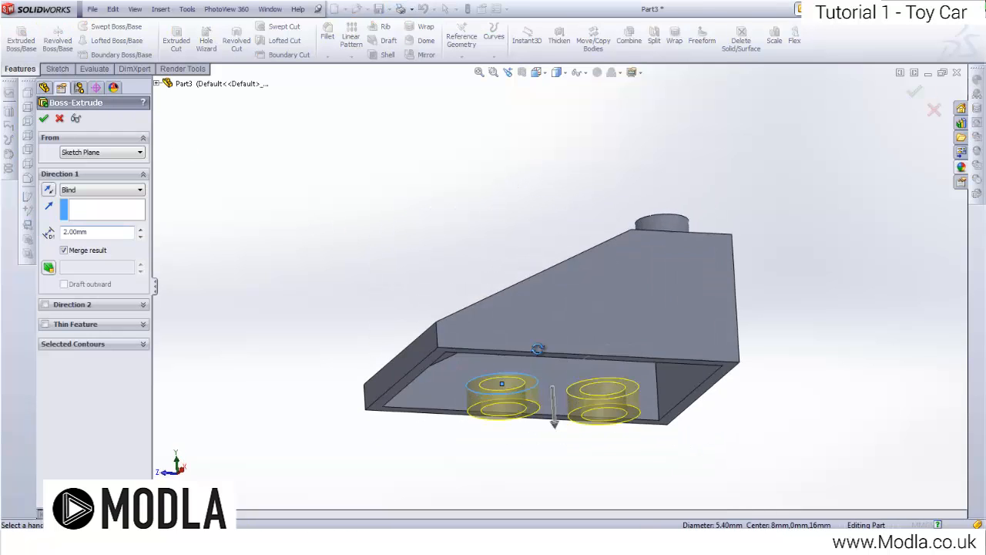
pyautogui.click(49, 189)
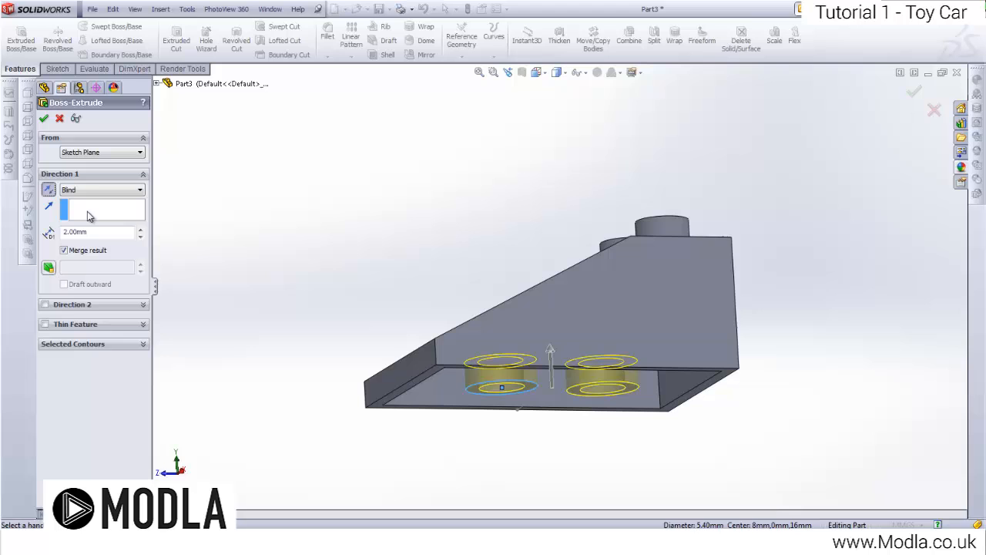
pyautogui.click(140, 229)
pyautogui.click(141, 229)
pyautogui.click(140, 235)
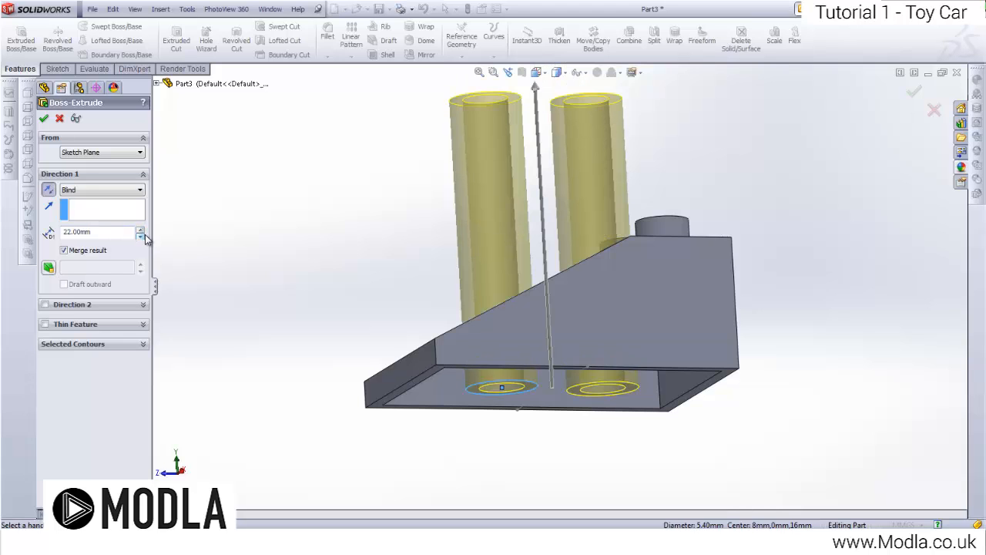
pyautogui.click(140, 235)
pyautogui.moveTo(491, 276); pyautogui.dragTo(497, 326, button='middle')
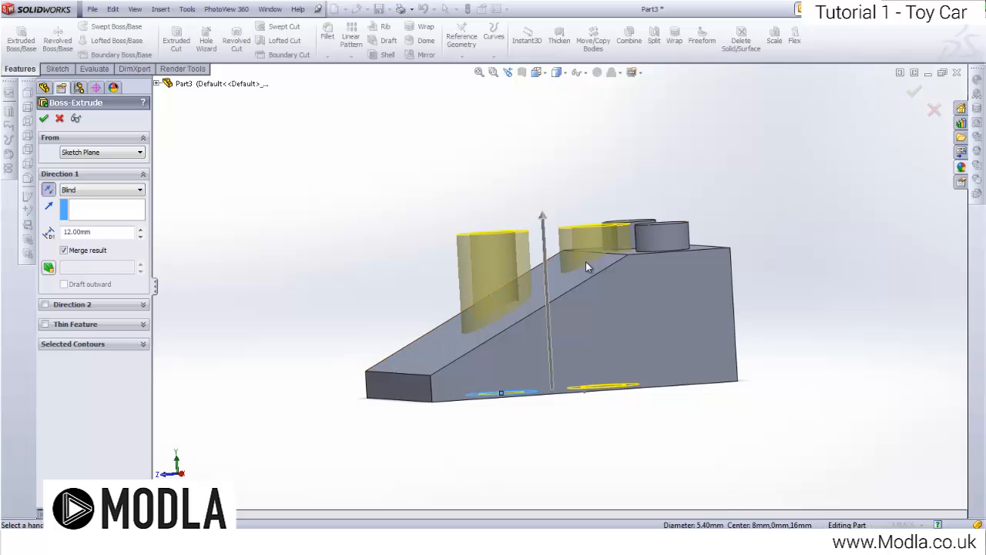
pyautogui.scroll(2, 521, 275)
pyautogui.moveTo(483, 317); pyautogui.dragTo(467, 324, button='middle')
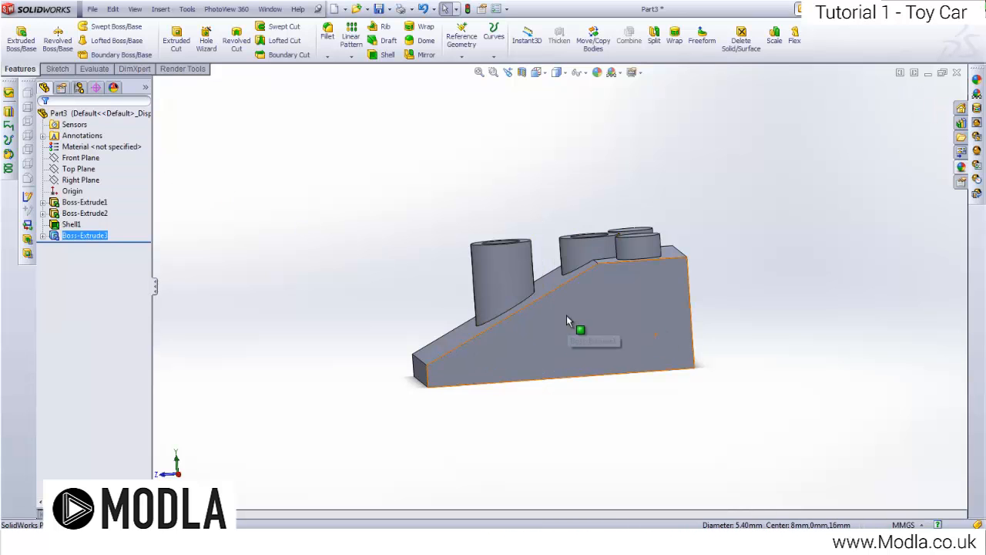
# Step: Edit the extrusion of the two underside posts and change its end condition to Up To Next
pyautogui.moveTo(577, 330); pyautogui.dragTo(577, 103, button='middle')
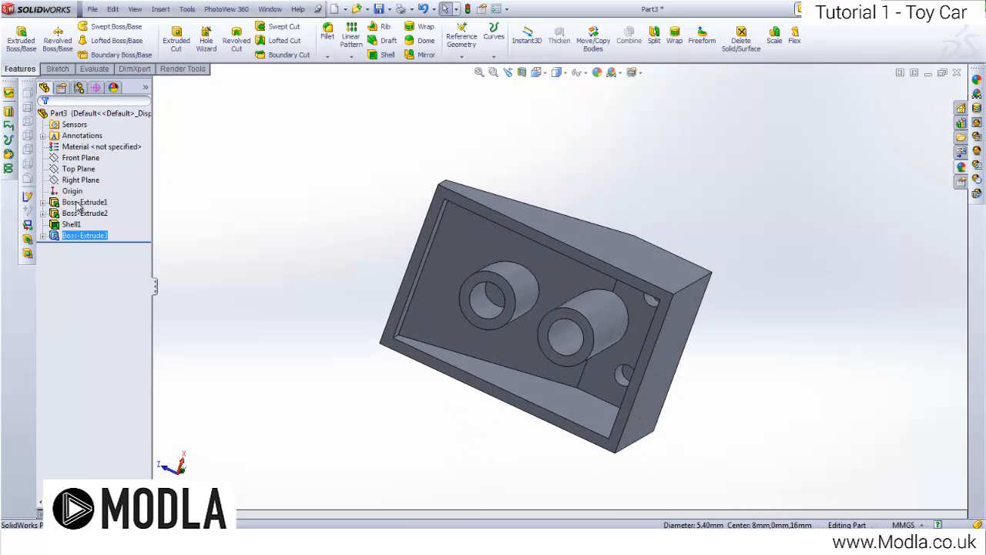
pyautogui.rightClick(86, 235)
pyautogui.click(124, 195)
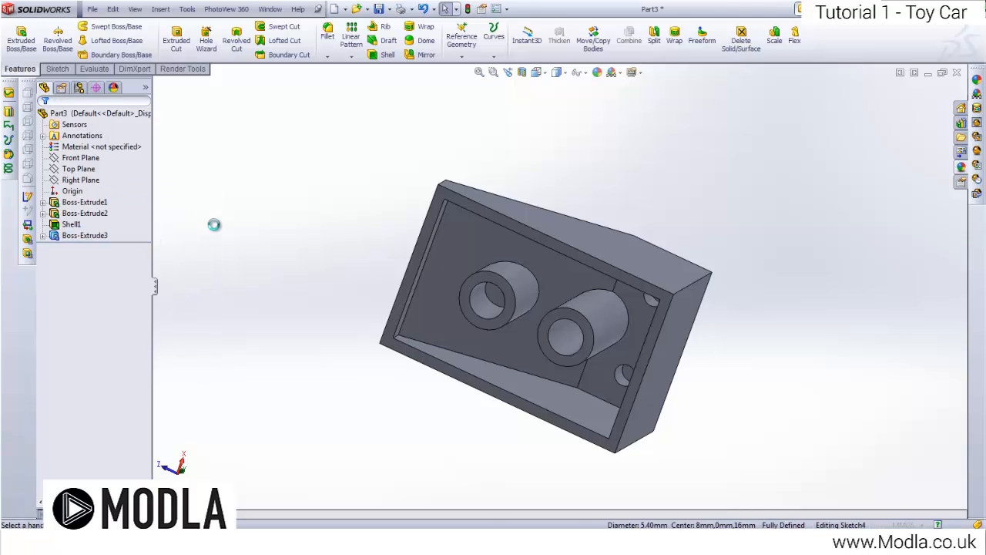
pyautogui.moveTo(202, 218); pyautogui.dragTo(218, 262, button='middle')
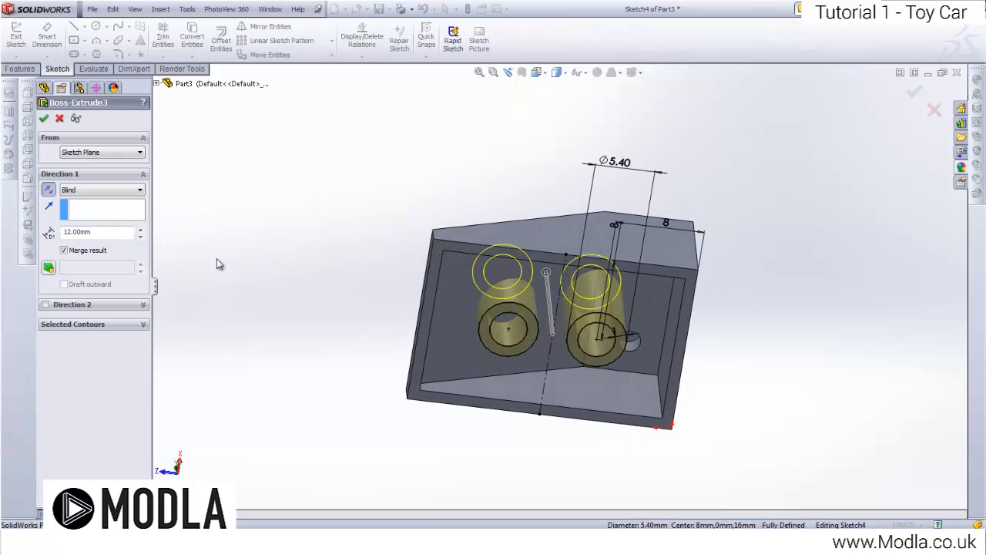
pyautogui.click(86, 195)
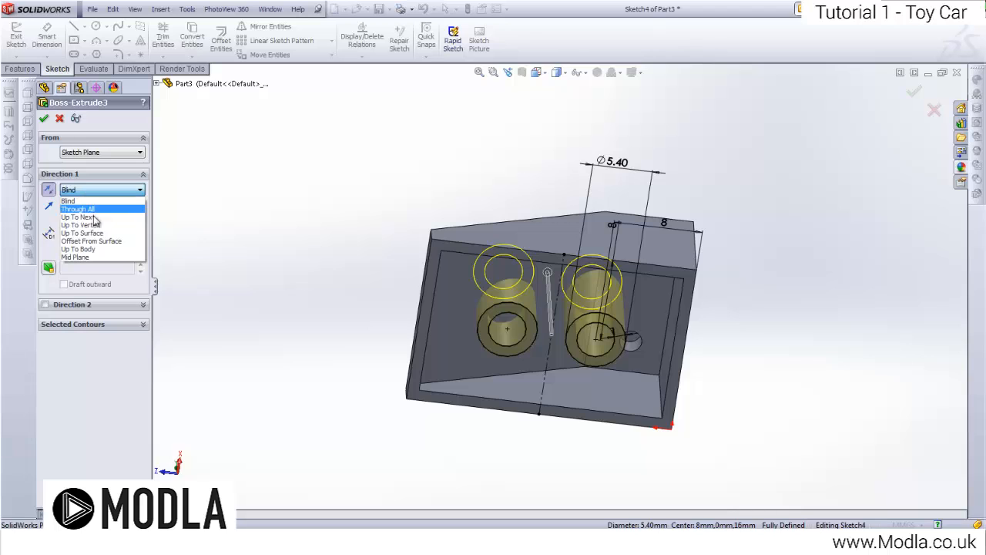
pyautogui.click(99, 218)
pyautogui.moveTo(434, 279); pyautogui.dragTo(538, 340, button='middle')
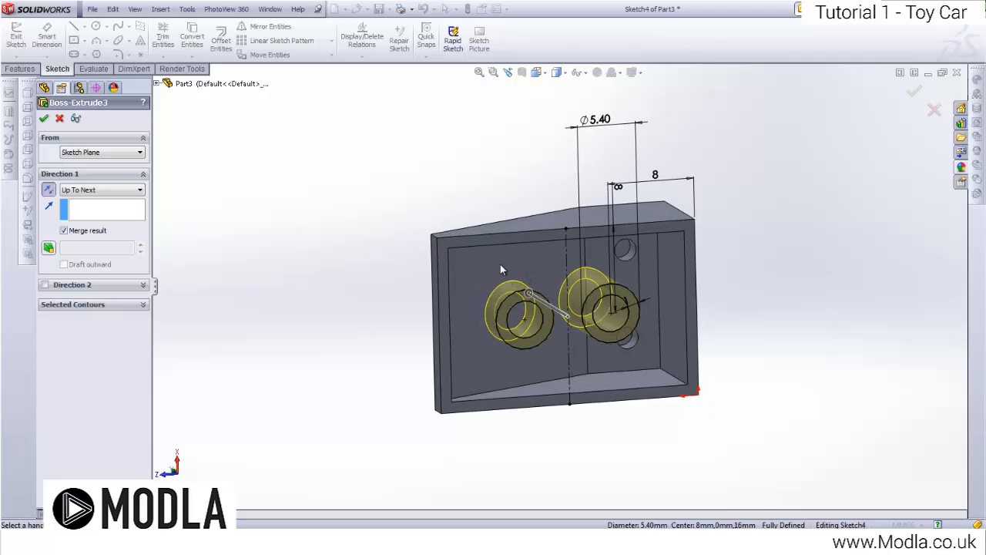
pyautogui.moveTo(612, 272); pyautogui.dragTo(601, 445, button='middle')
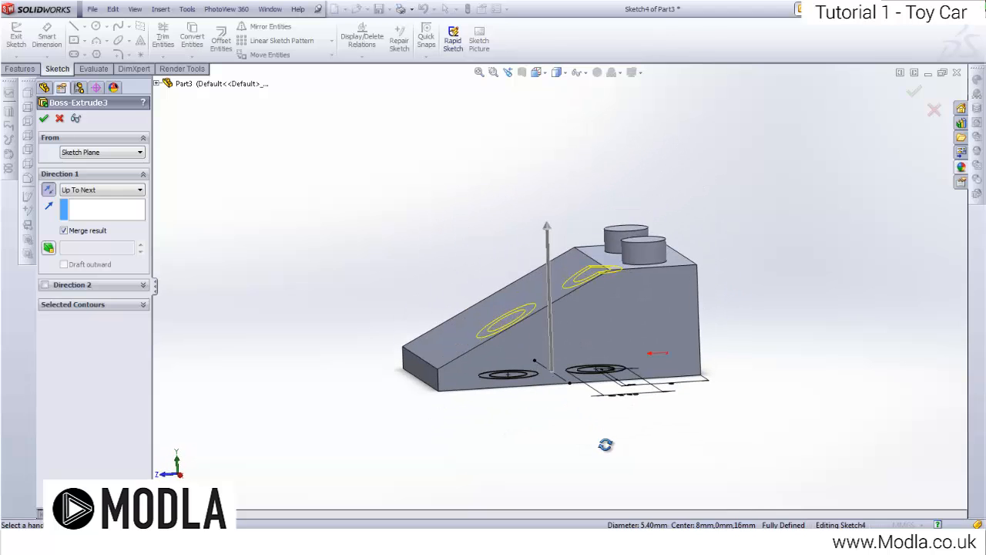
pyautogui.click(46, 117)
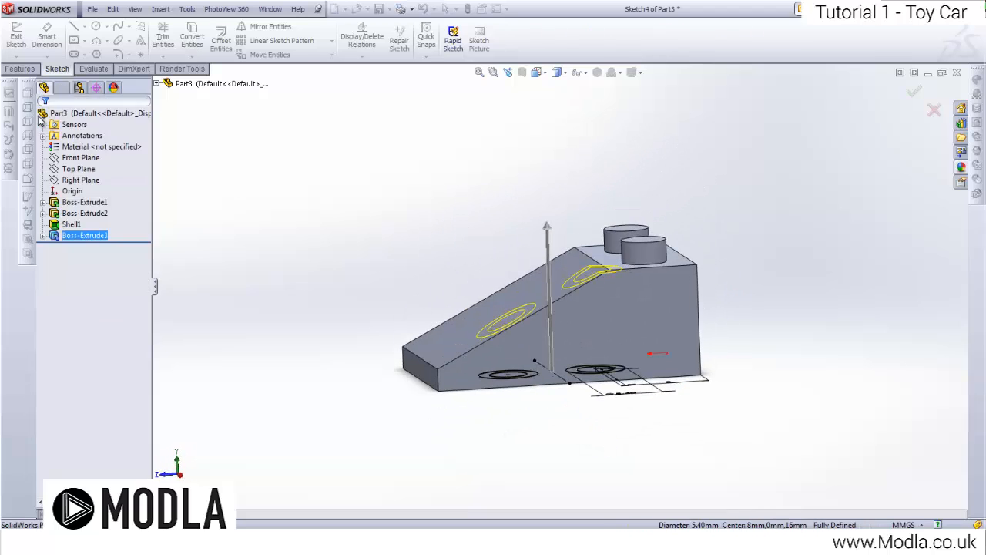
pyautogui.moveTo(577, 367); pyautogui.dragTo(570, 473, button='middle')
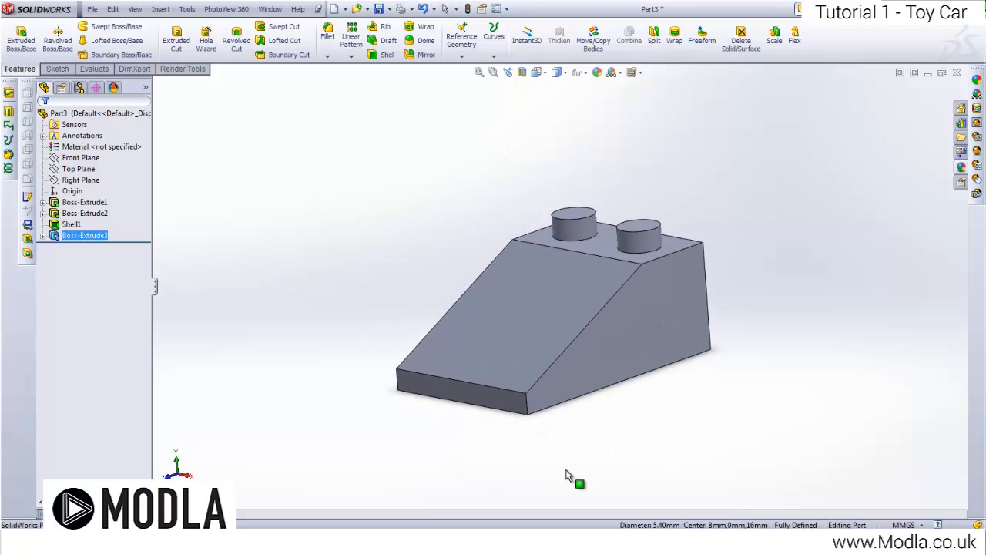
# Step: Apply the red high gloss plastic appearance to the whole front brick part
pyautogui.click(963, 170)
pyautogui.click(77, 113)
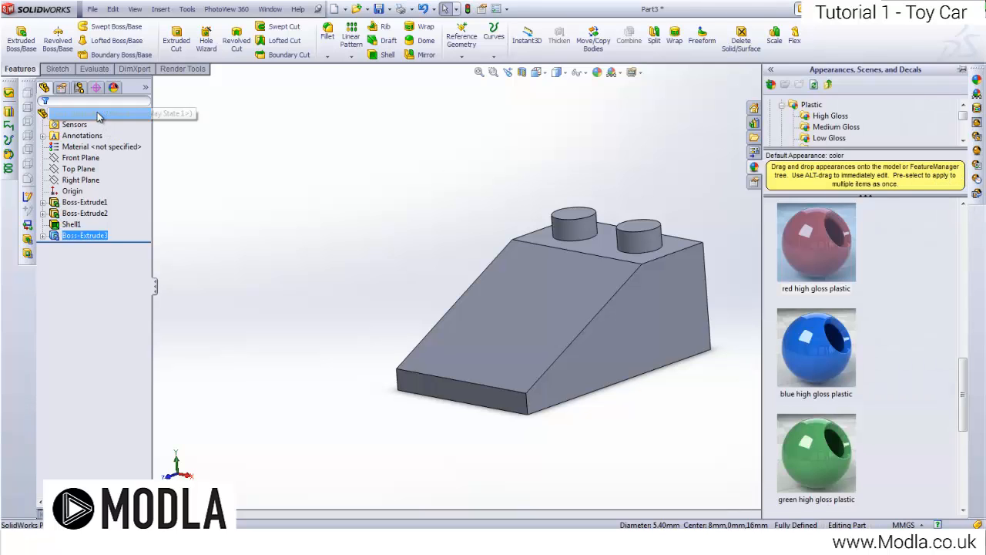
pyautogui.click(960, 173)
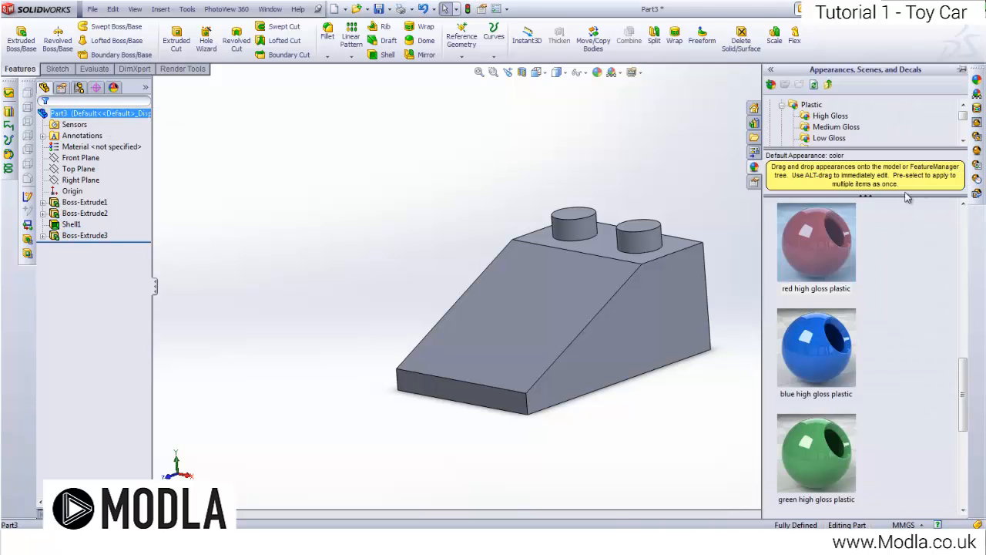
pyautogui.rightClick(838, 237)
pyautogui.click(894, 239)
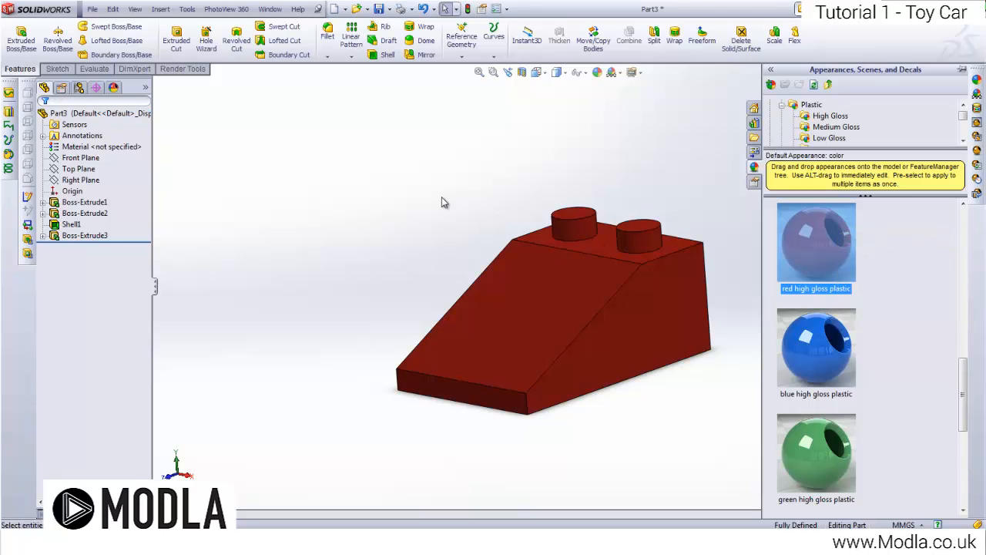
# Step: Save the part as Front_Brick in the CAD folder inside Toy_Car on the desktop
pyautogui.click(92, 8)
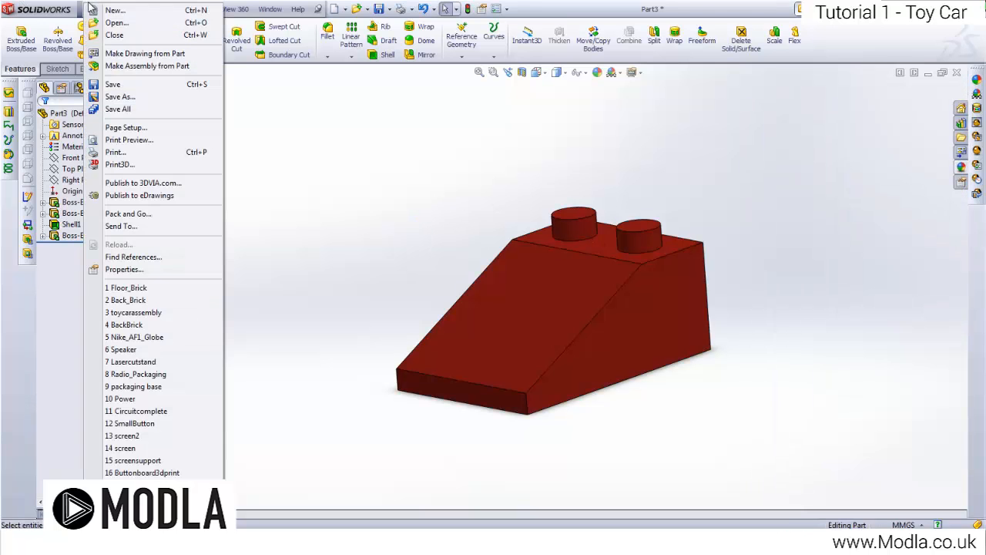
pyautogui.click(122, 98)
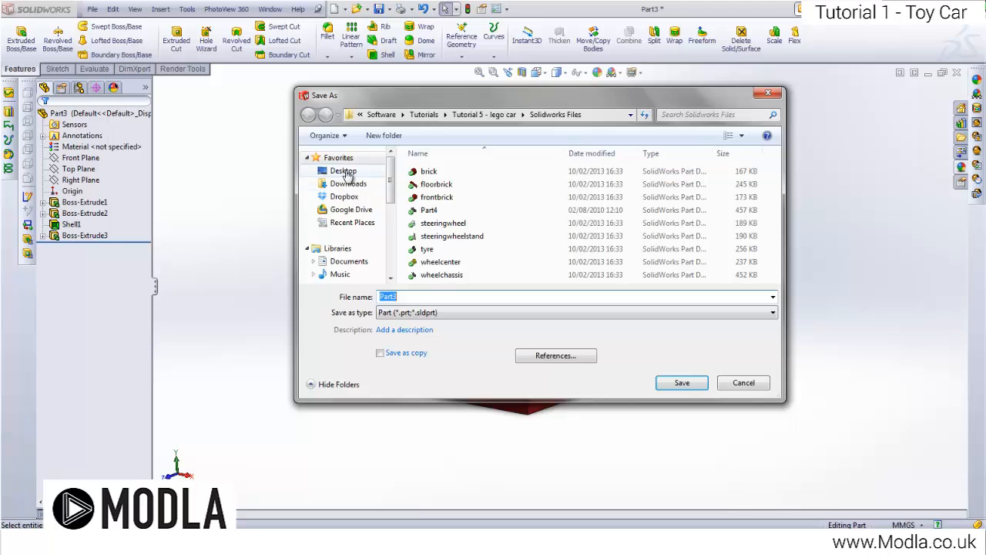
pyautogui.click(343, 171)
pyautogui.doubleClick(489, 185)
pyautogui.doubleClick(430, 171)
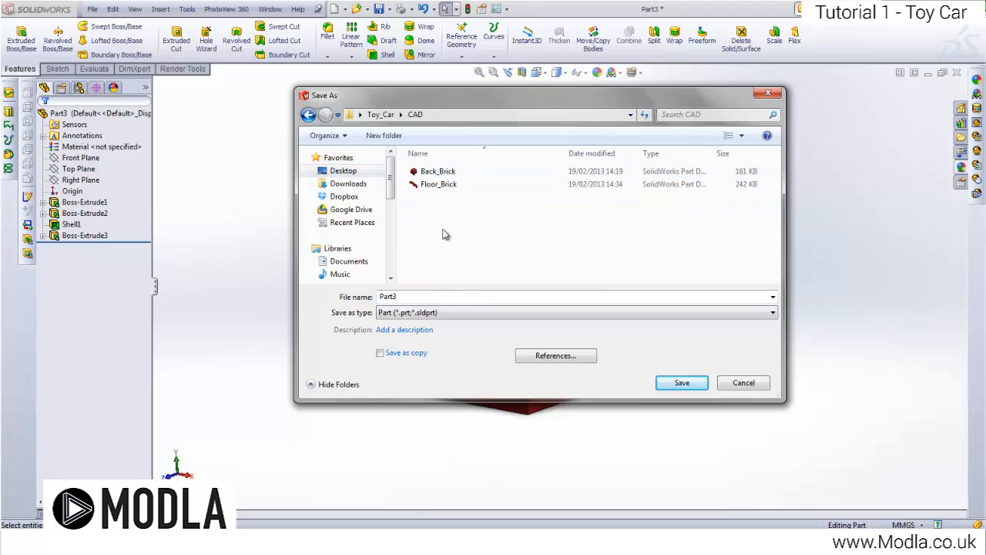
pyautogui.doubleClick(444, 296)
pyautogui.write('Front_Brick')
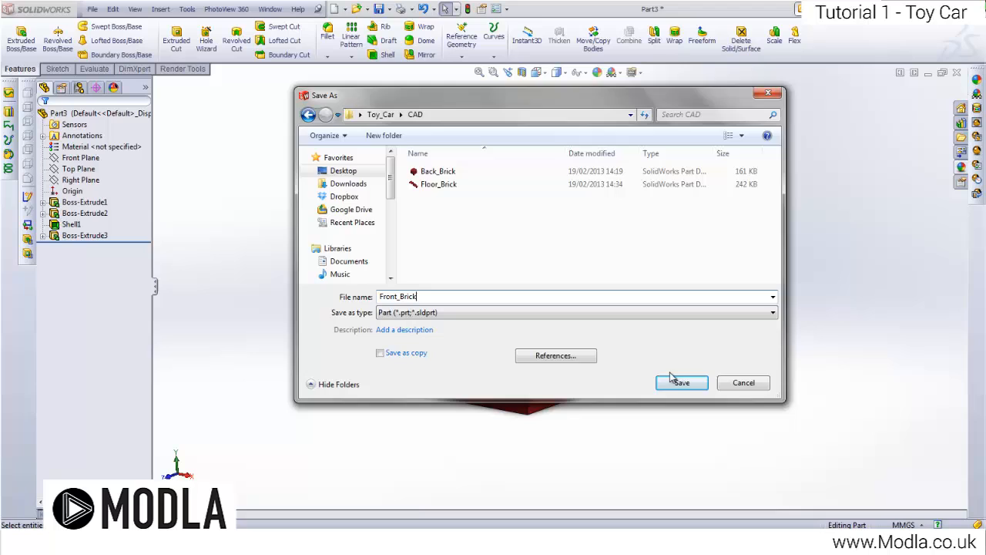
pyautogui.click(678, 383)
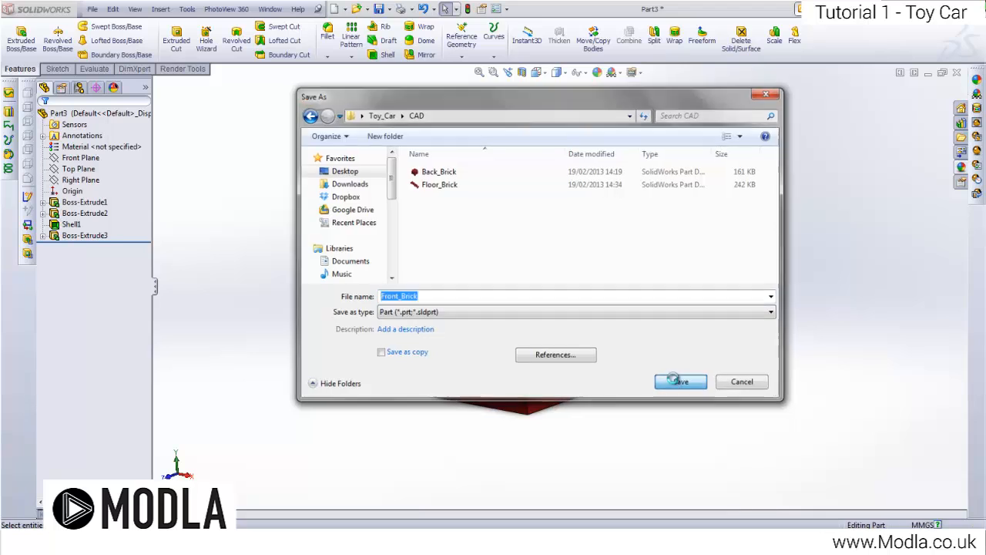
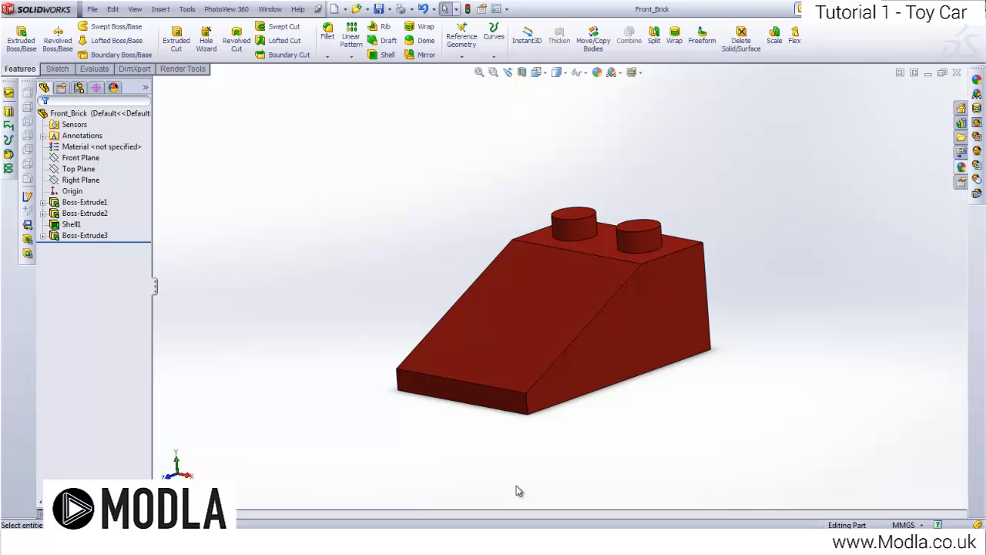
pyautogui.click(616, 542)
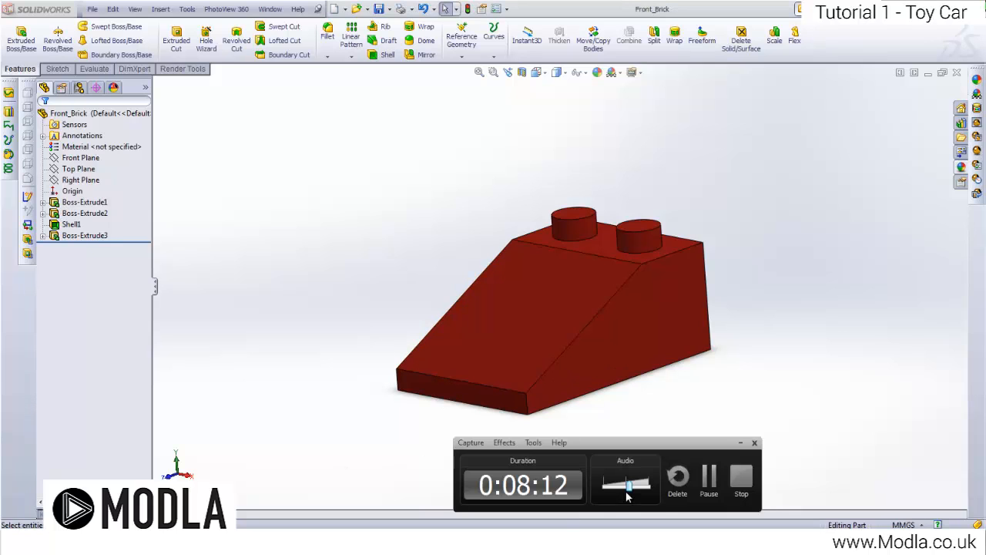
pyautogui.click(736, 497)
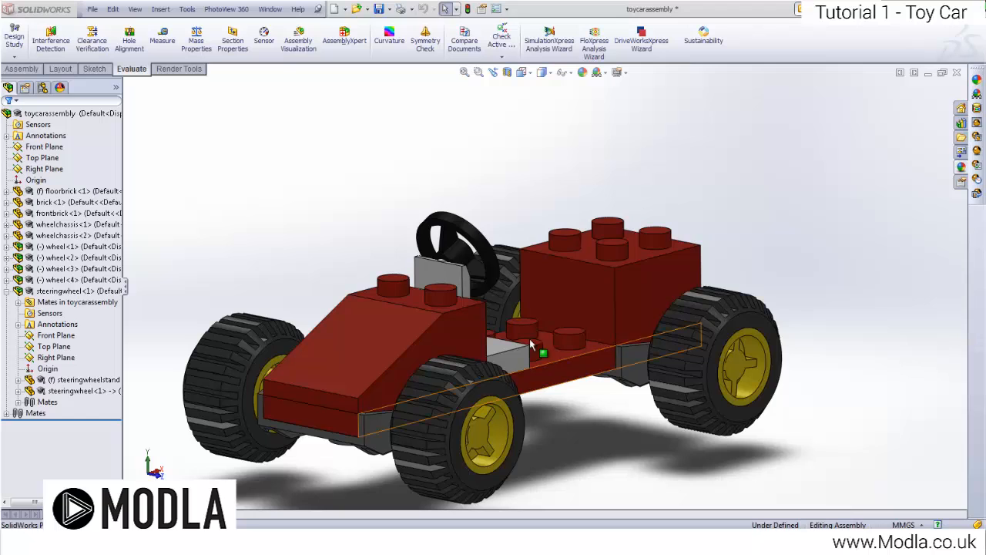
# Step: Examine the complete toy car assembly from the front, rear and side, up close and from a distance
pyautogui.scroll(7, 372, 202)
pyautogui.scroll(-4, 528, 293)
pyautogui.scroll(-1, 528, 292)
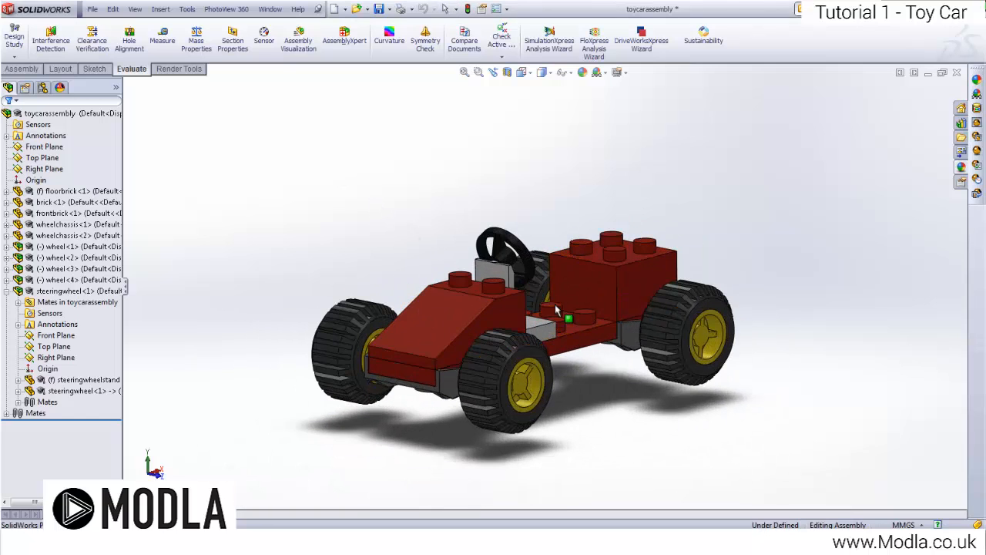
pyautogui.moveTo(554, 310); pyautogui.dragTo(445, 341, button='middle')
pyautogui.scroll(-5, 486, 336)
pyautogui.scroll(6, 530, 308)
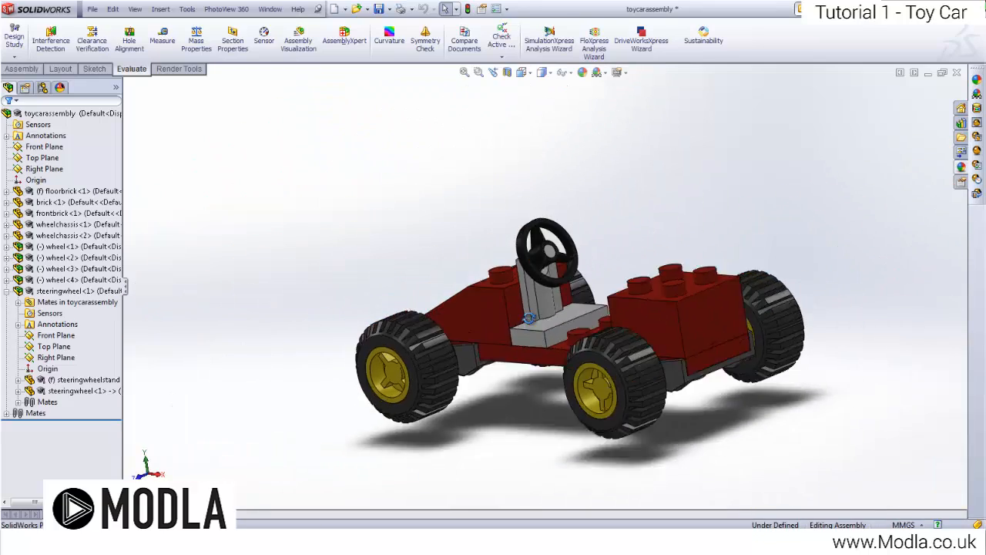
pyautogui.moveTo(530, 318); pyautogui.dragTo(244, 318, button='middle')
# Step: Collapse the steering wheel subassembly and highlight the floor brick, back brick and front brick one after another
pyautogui.click(7, 292)
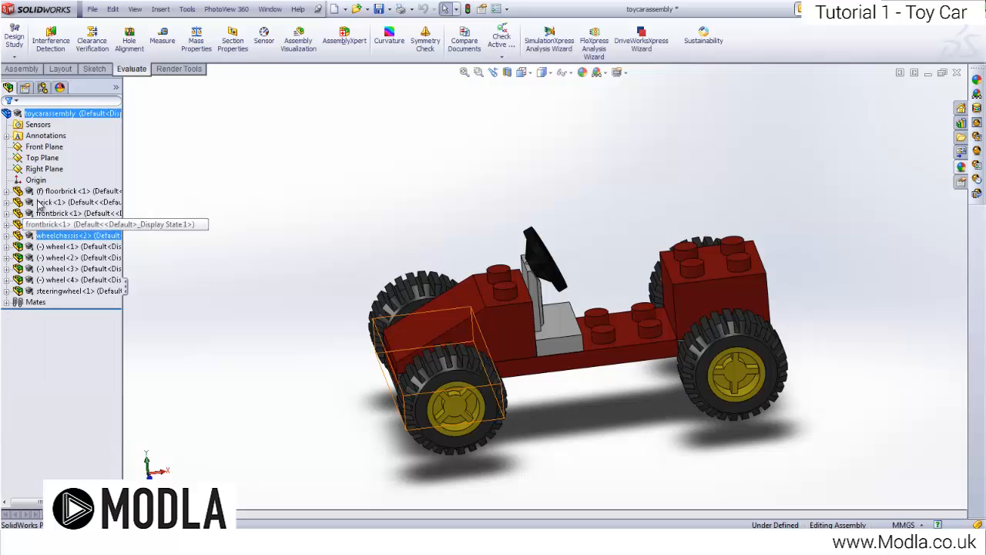
pyautogui.click(54, 191)
pyautogui.click(55, 203)
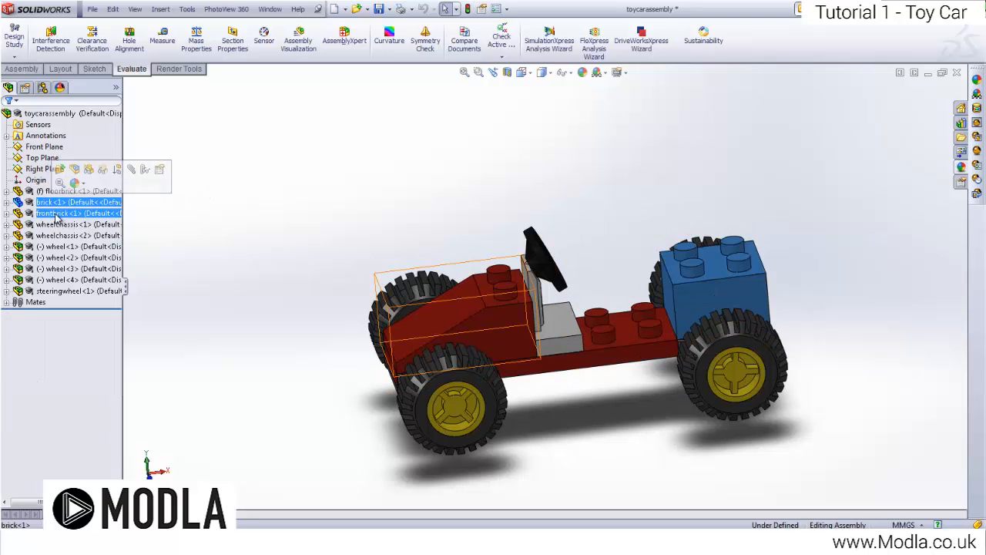
pyautogui.click(57, 214)
pyautogui.click(166, 248)
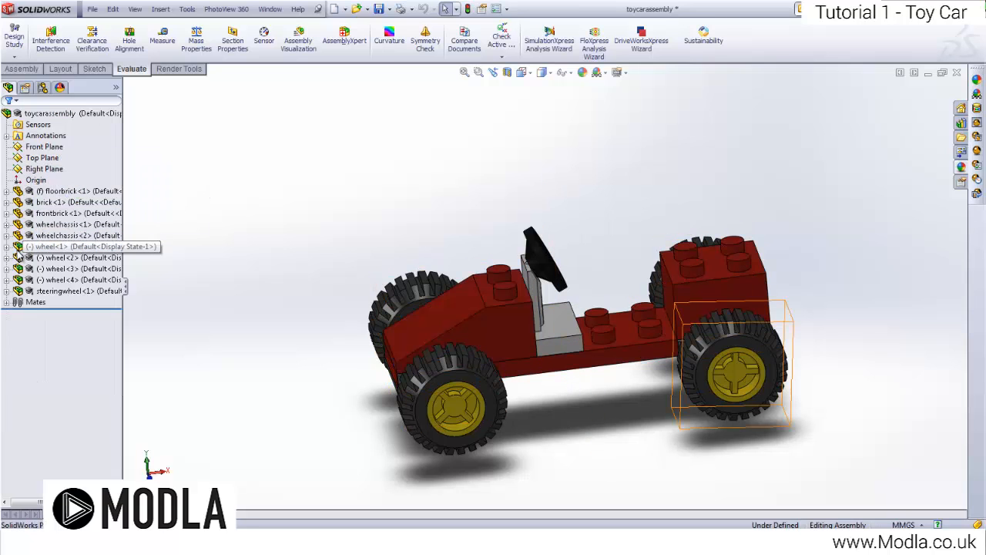
# Step: Highlight the first wheel subassembly and examine how the wheels sit on the car
pyautogui.click(28, 246)
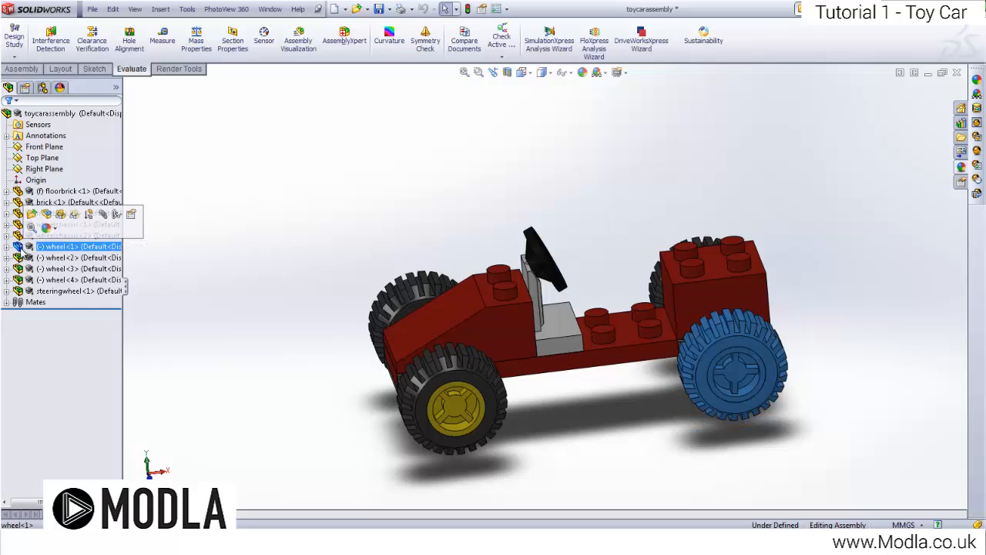
pyautogui.click(185, 282)
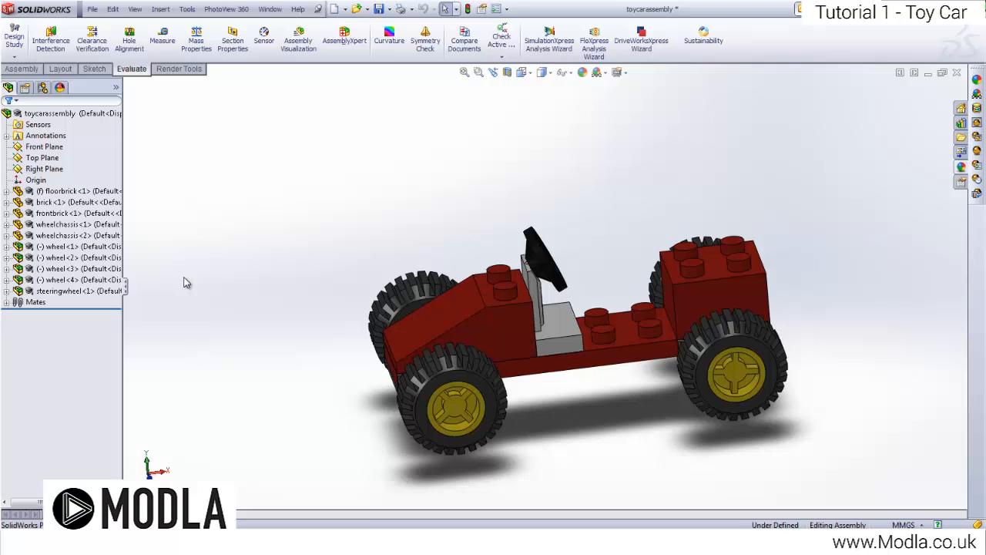
pyautogui.moveTo(383, 383); pyautogui.dragTo(532, 397, button='middle')
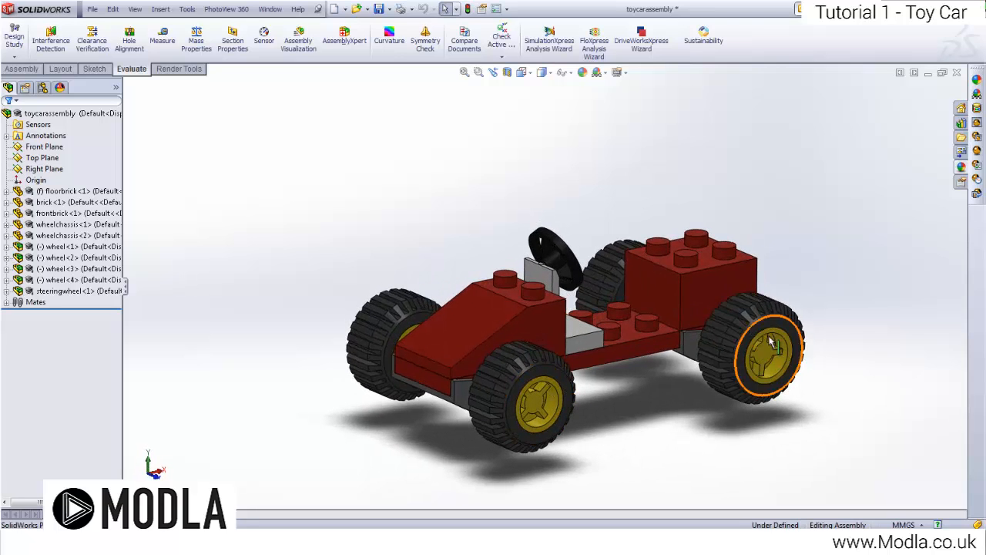
pyautogui.moveTo(557, 403); pyautogui.dragTo(342, 359, button='middle')
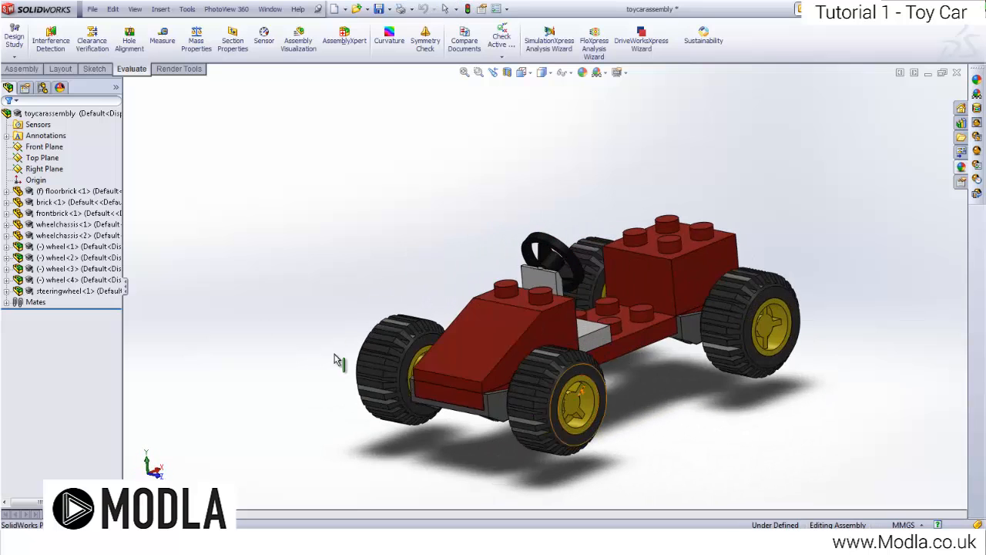
pyautogui.click(63, 248)
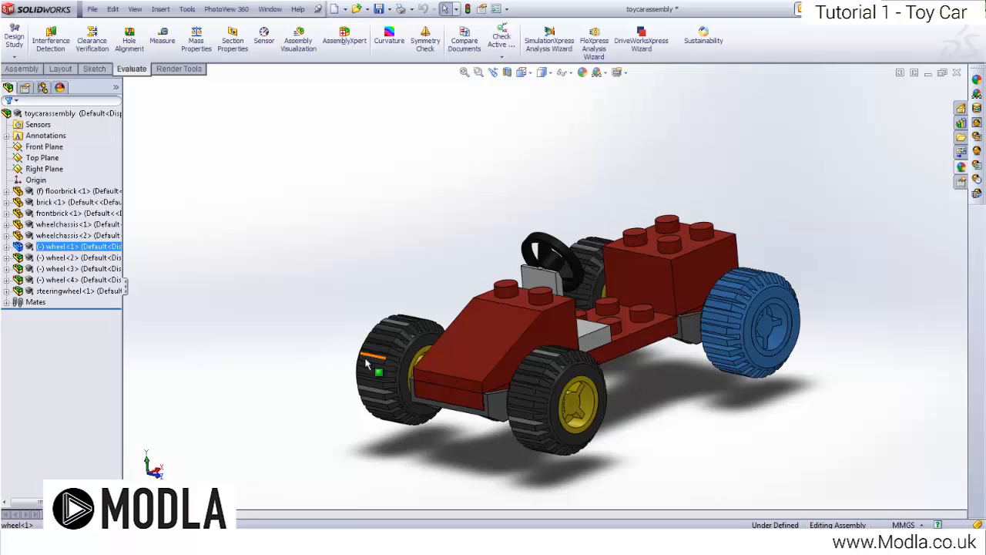
pyautogui.click(235, 229)
# Step: Inspect the steering wheel subassembly up close, expand it and highlight its stand and steering wheel parts in turn
pyautogui.click(77, 290)
pyautogui.moveTo(463, 201); pyautogui.dragTo(510, 304, button='middle')
pyautogui.scroll(-5, 605, 286)
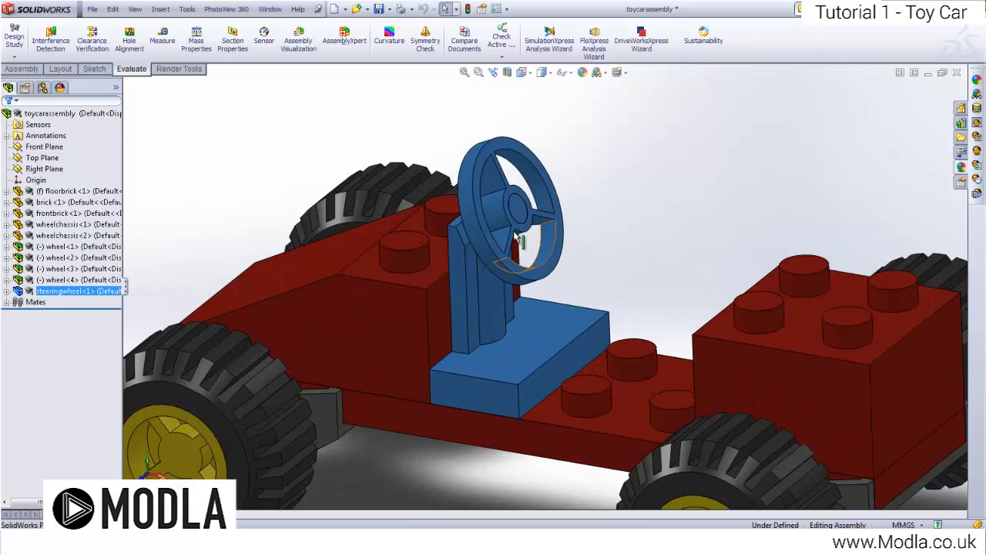
pyautogui.click(163, 224)
pyautogui.click(6, 291)
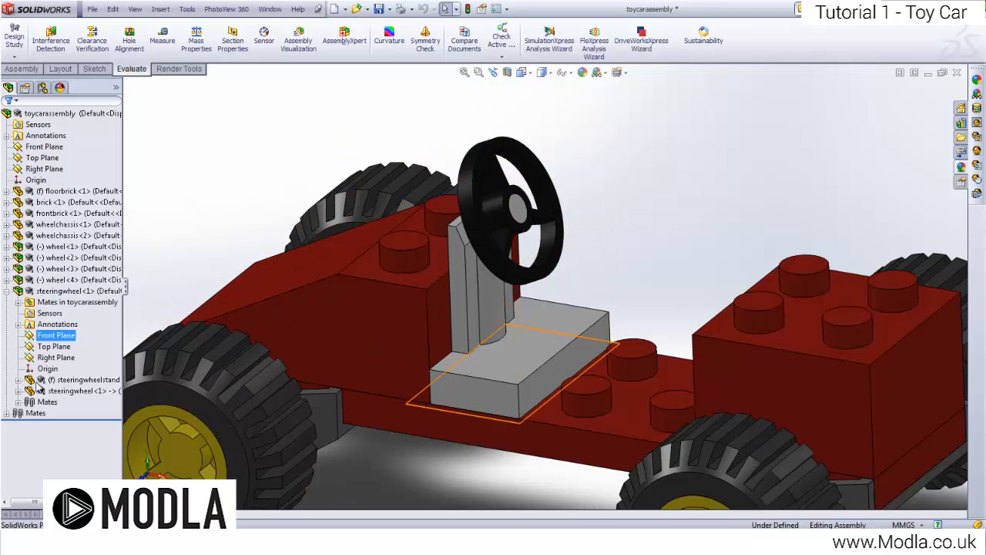
pyautogui.click(77, 380)
pyautogui.click(77, 391)
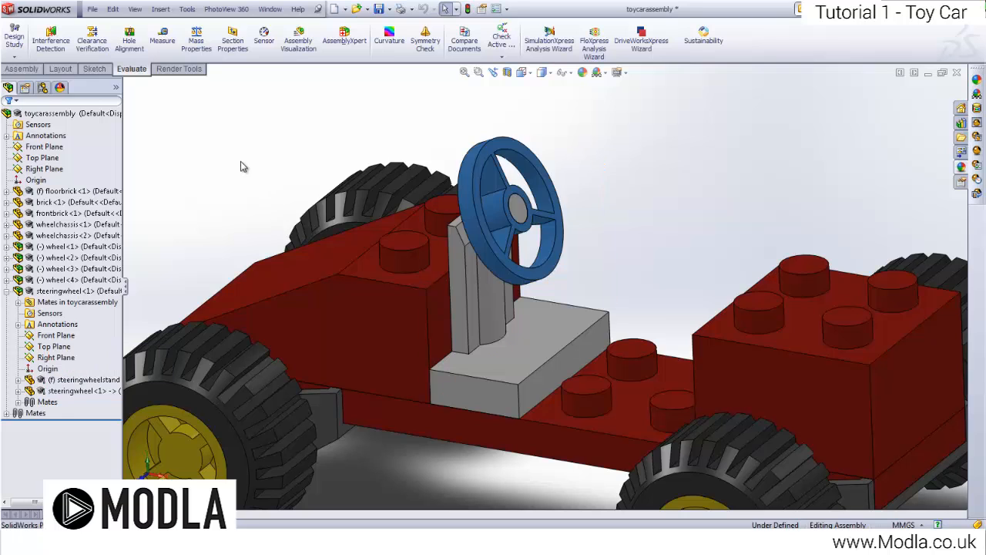
# Step: Open the steering wheel subassembly on its own and select the upper face of the stand's base
pyautogui.rightClick(62, 291)
pyautogui.click(87, 224)
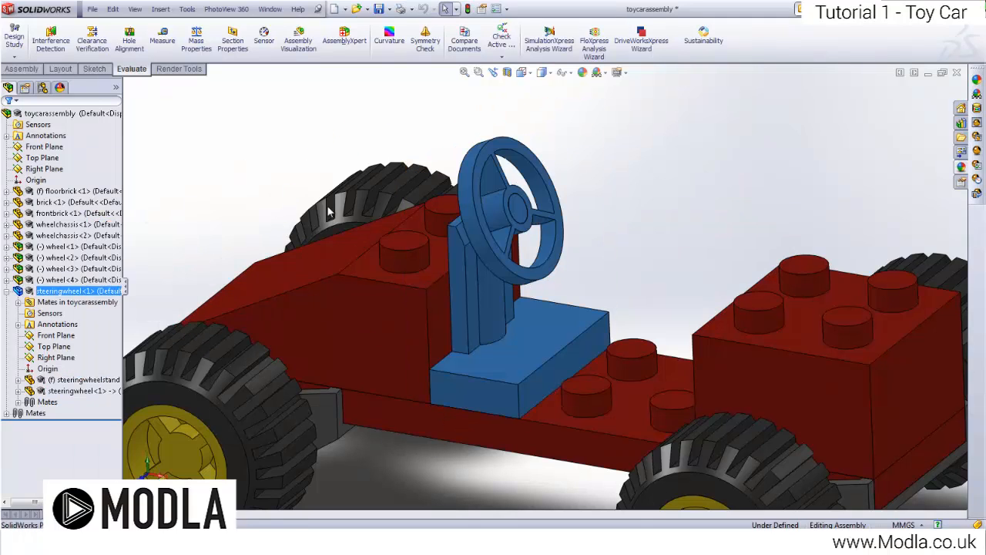
pyautogui.moveTo(485, 289); pyautogui.dragTo(597, 320, button='middle')
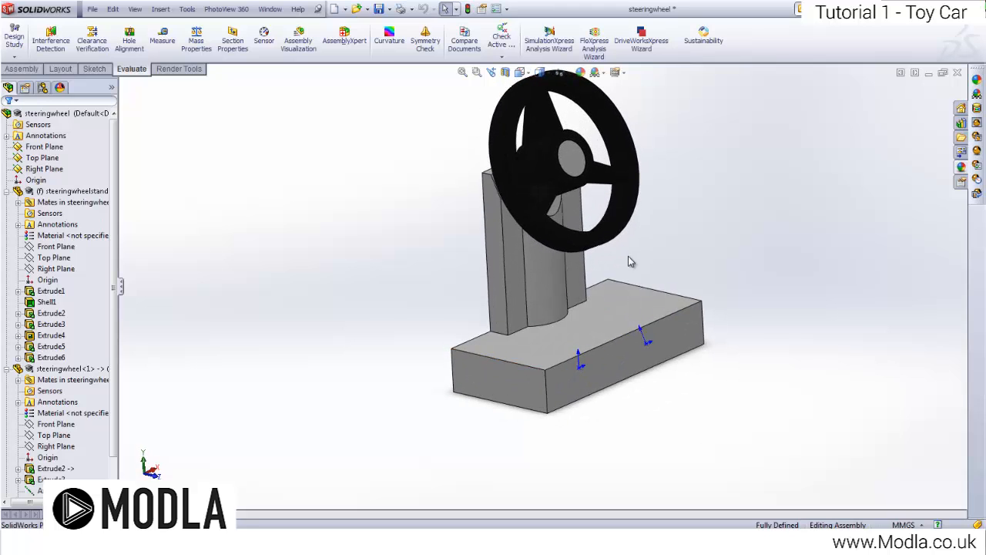
pyautogui.click(583, 323)
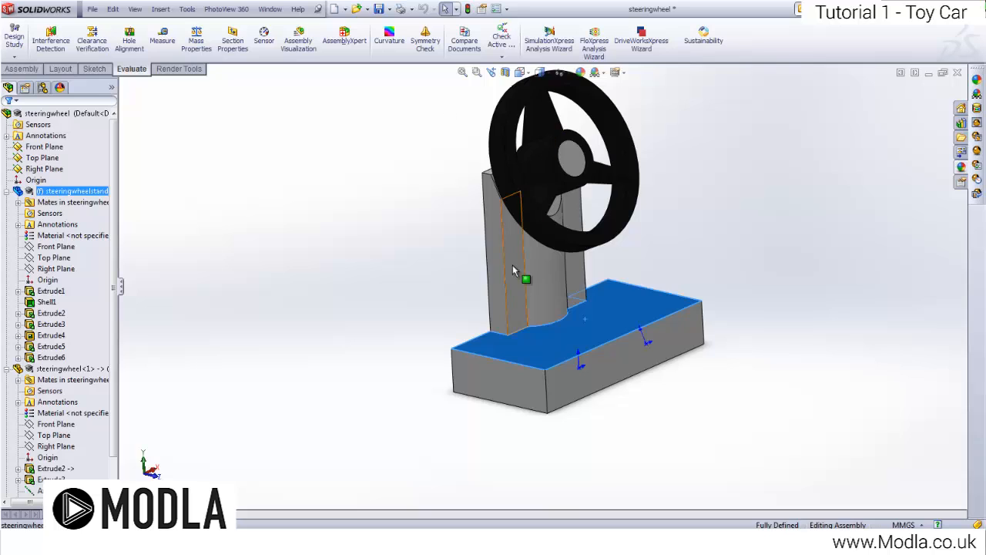
# Step: Collapse the stand and steering wheel components in the tree and minimize the steering wheel assembly window
pyautogui.scroll(-3, 546, 289)
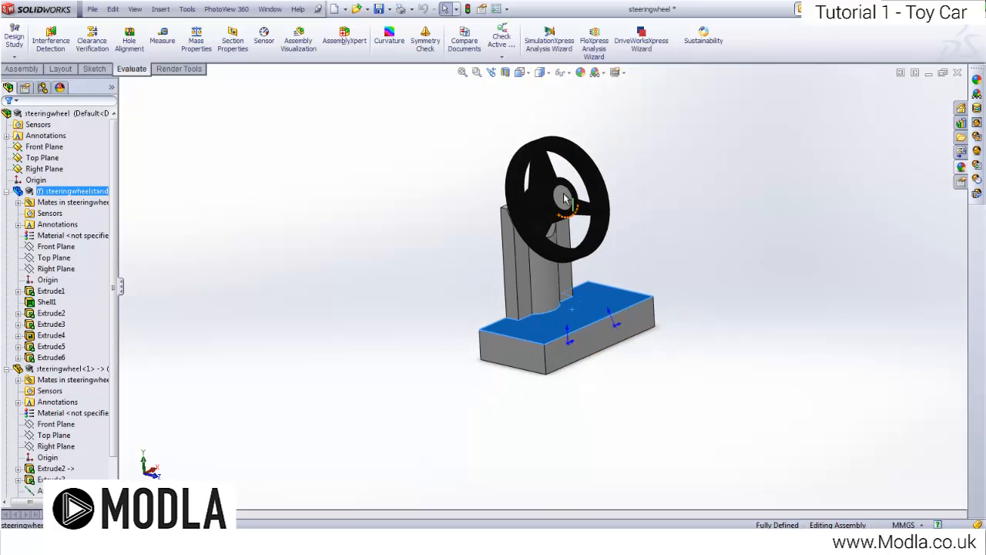
pyautogui.click(7, 191)
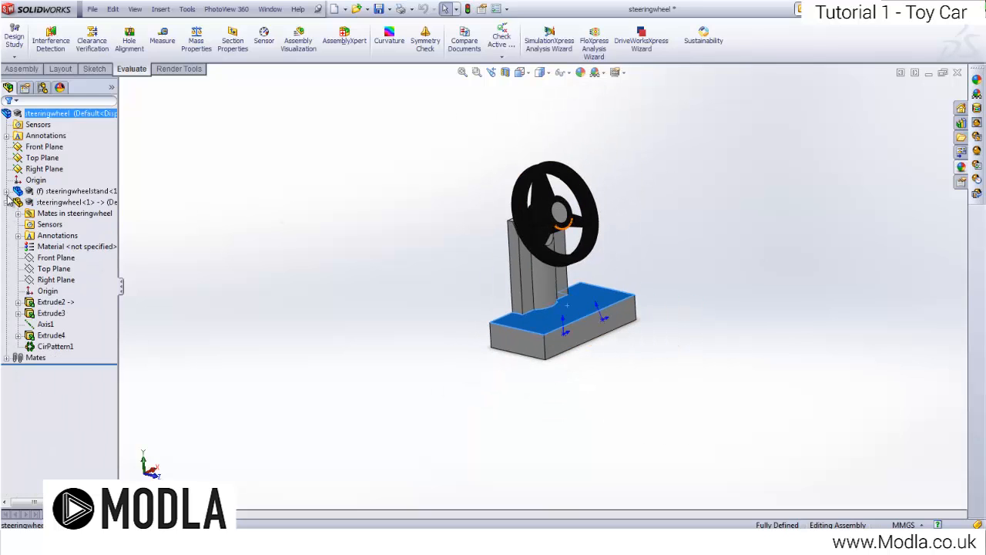
pyautogui.click(7, 202)
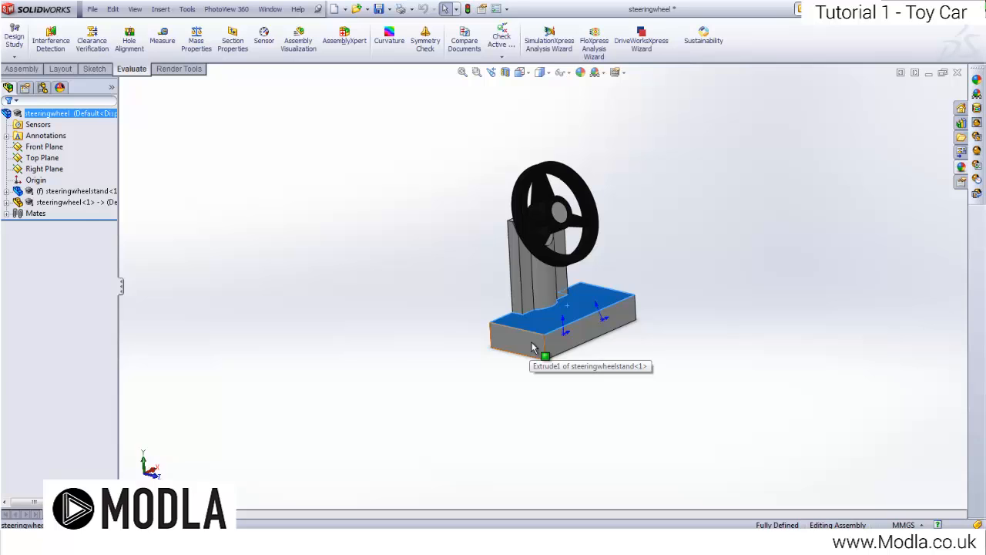
pyautogui.click(927, 72)
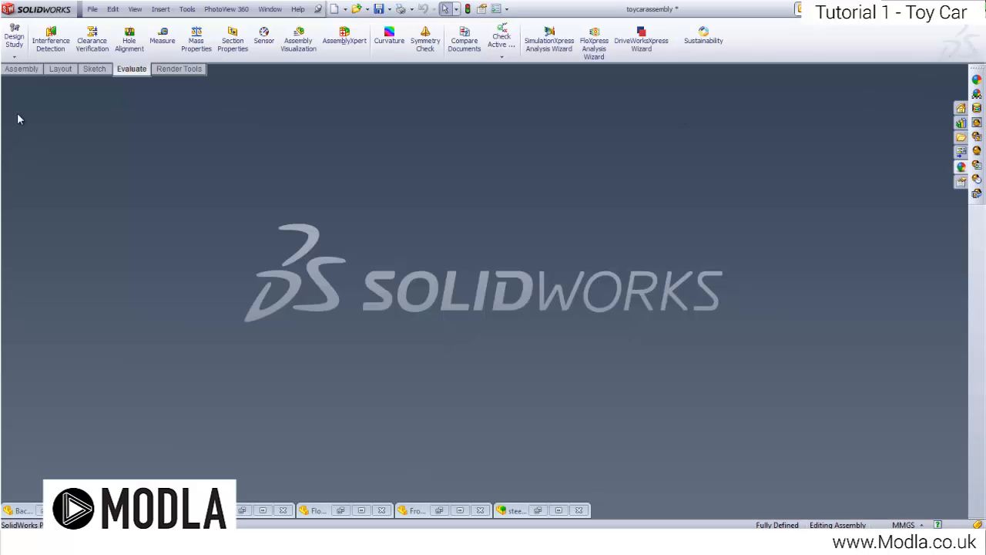
# Step: Create a new part document and maximize its window
pyautogui.click(92, 8)
pyautogui.click(92, 11)
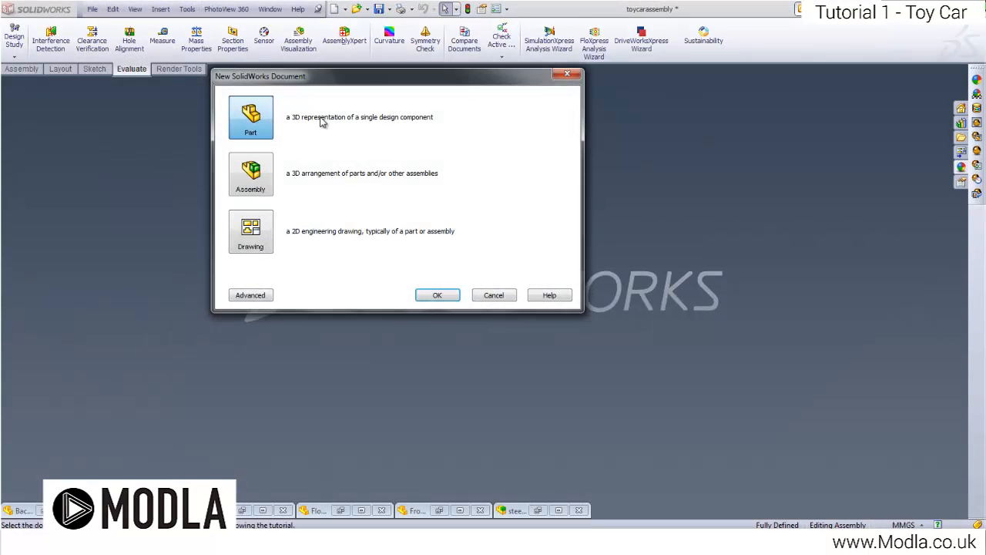
pyautogui.click(433, 295)
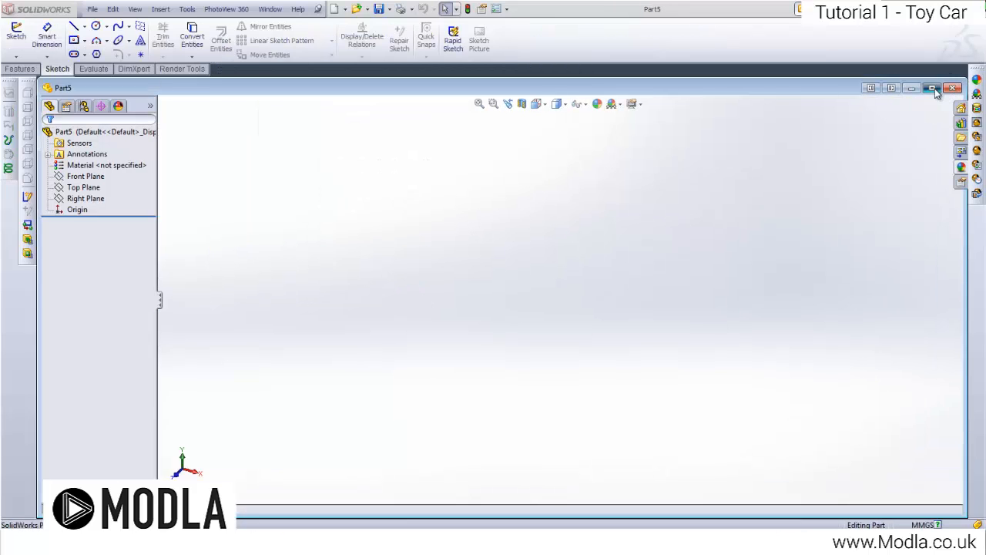
pyautogui.click(931, 88)
# Step: Sketch a centre rectangle about 117 mm by 70 mm on the Top Plane, centred on the origin
pyautogui.click(82, 159)
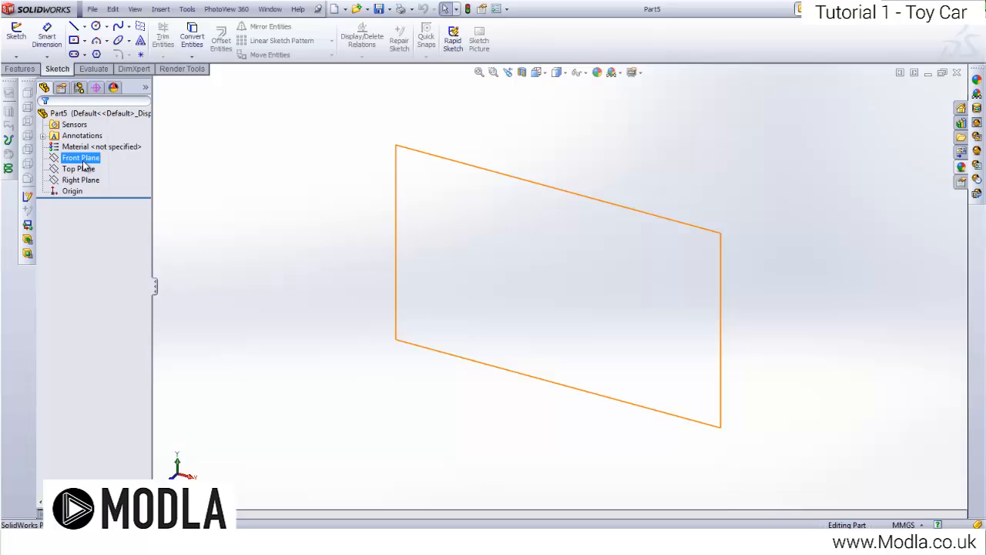
pyautogui.rightClick(85, 165)
pyautogui.rightClick(67, 171)
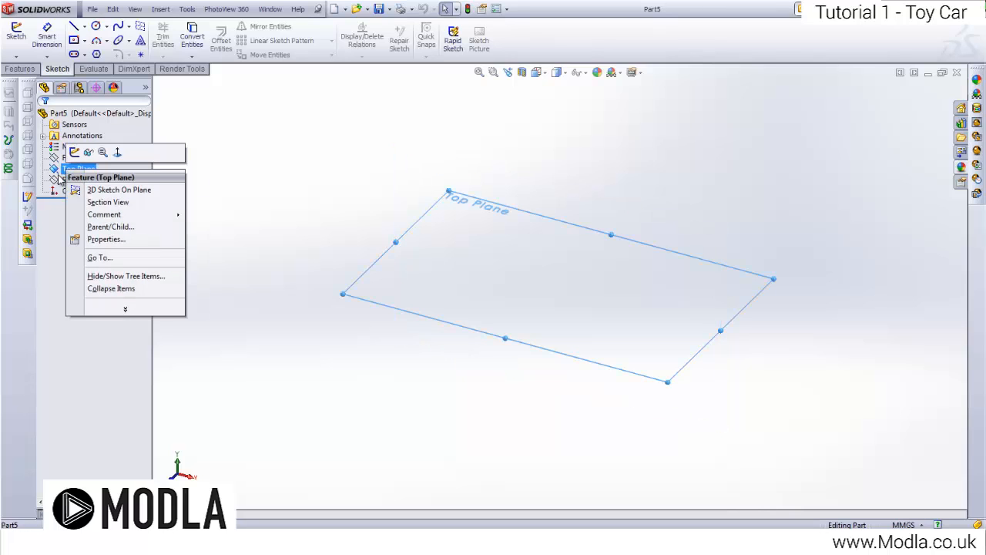
pyautogui.click(74, 153)
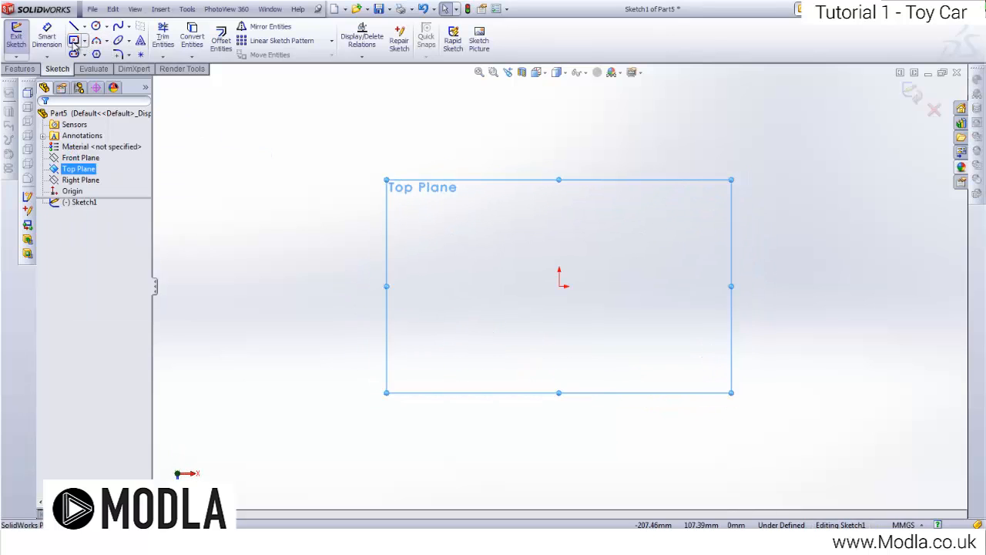
pyautogui.click(74, 41)
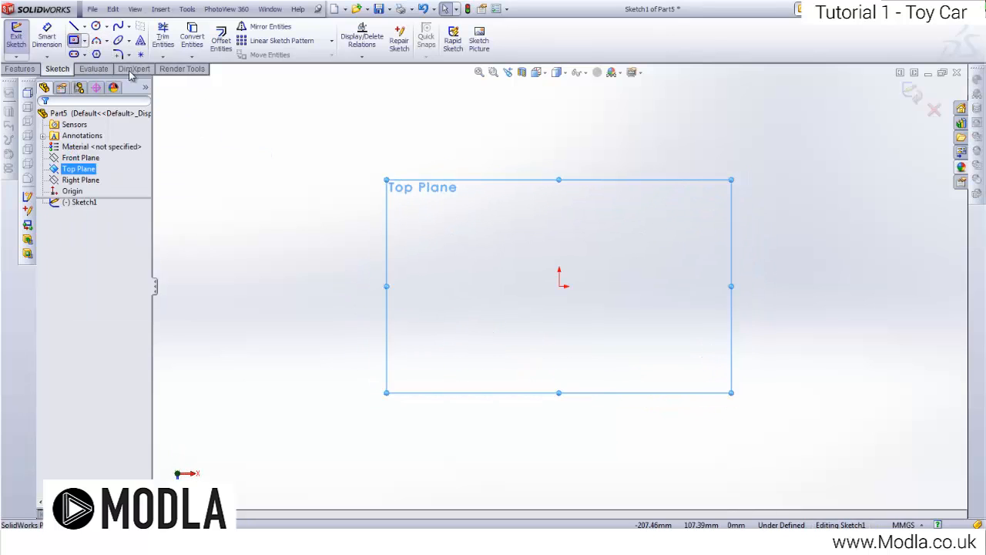
pyautogui.click(559, 286)
pyautogui.click(672, 219)
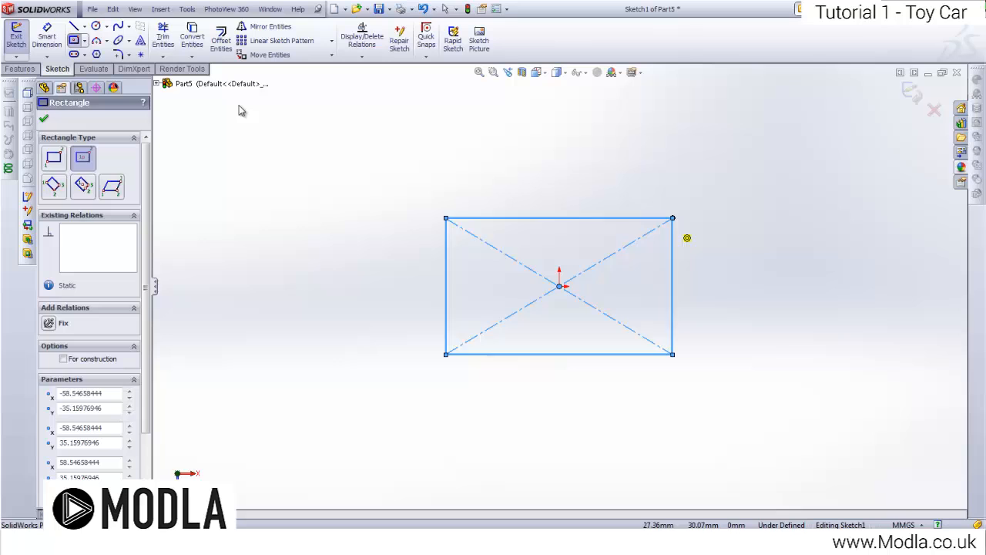
# Step: Dimension the rectangle to 16 mm wide and 8 mm high
pyautogui.click(46, 39)
pyautogui.click(550, 219)
pyautogui.click(548, 176)
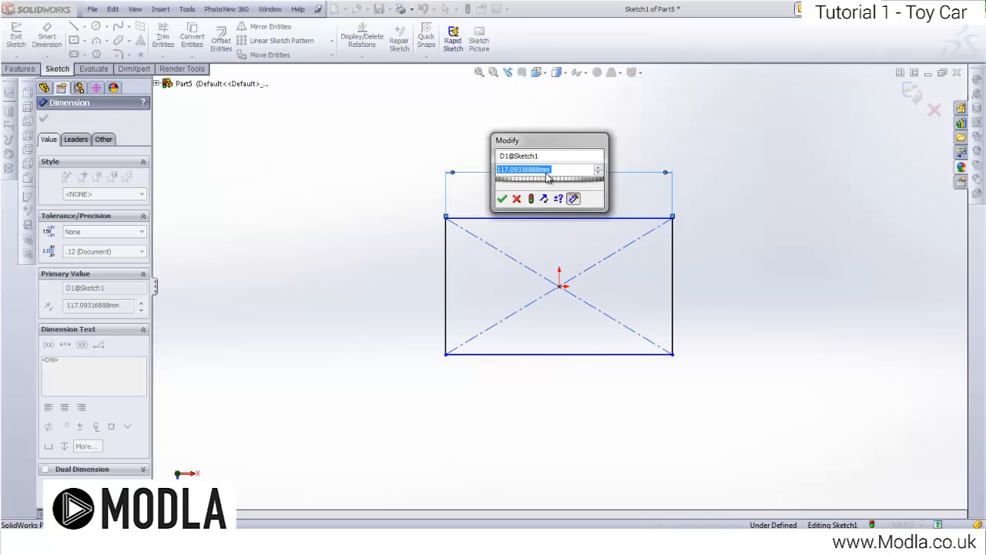
pyautogui.write('16')
pyautogui.press('Return')
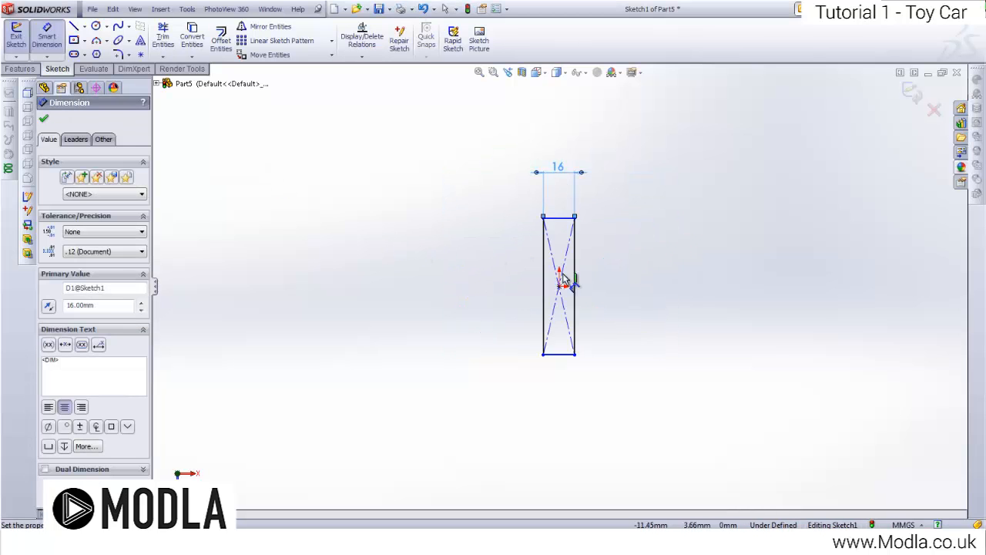
pyautogui.click(576, 264)
pyautogui.click(650, 286)
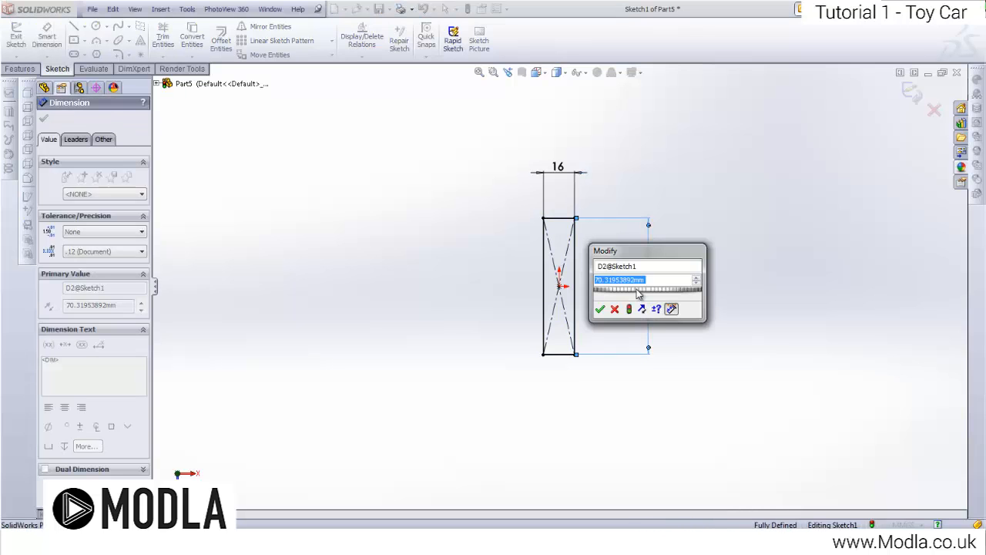
pyautogui.write('8')
pyautogui.press('Return')
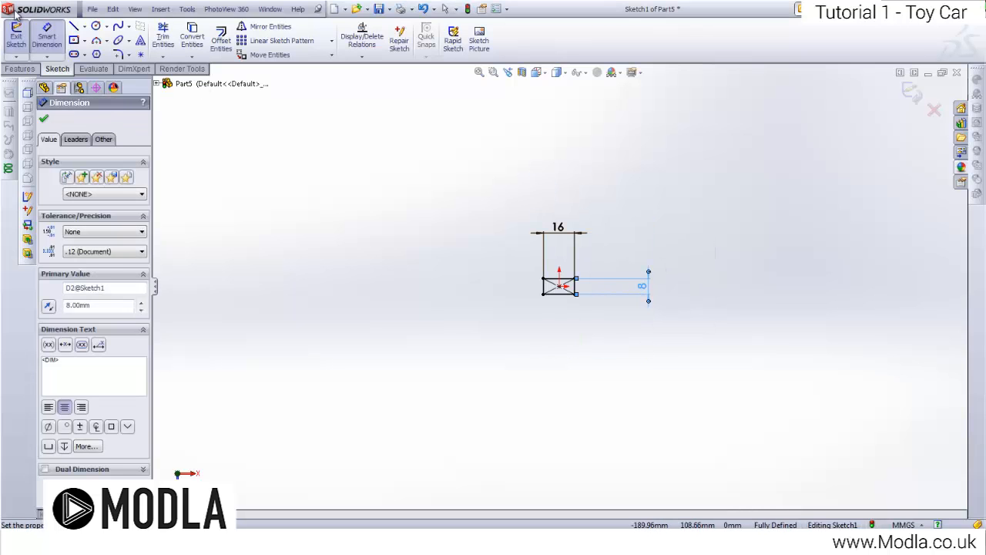
# Step: Finish the rectangle sketch and extrude it as a blind boss 3 mm deep
pyautogui.press('space')
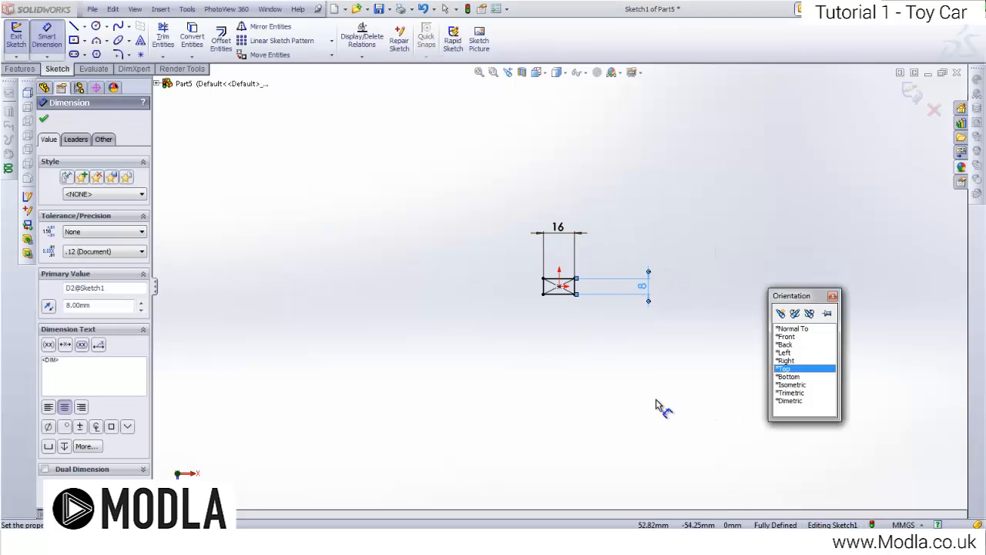
pyautogui.click(803, 386)
pyautogui.click(17, 37)
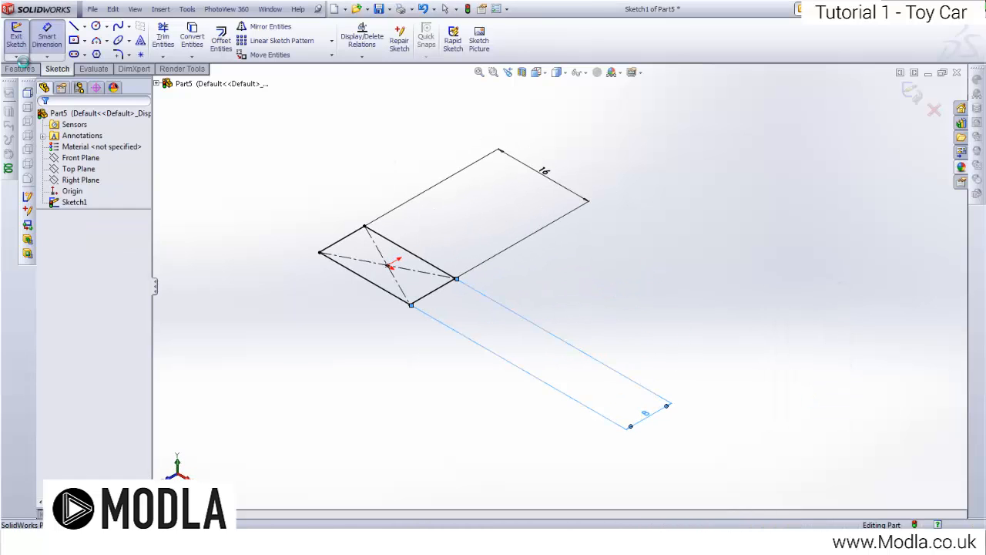
pyautogui.click(20, 69)
pyautogui.click(20, 40)
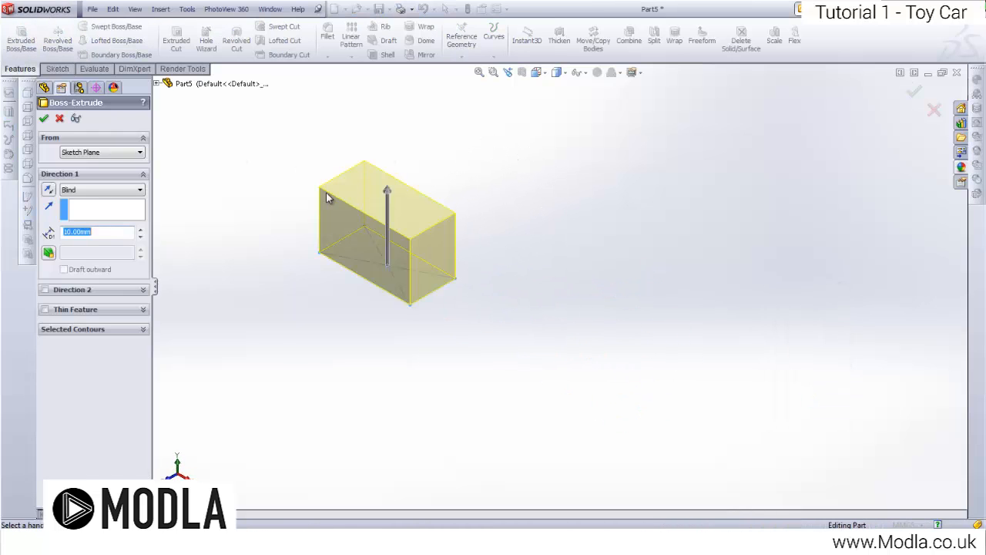
pyautogui.write('3')
pyautogui.press('Return')
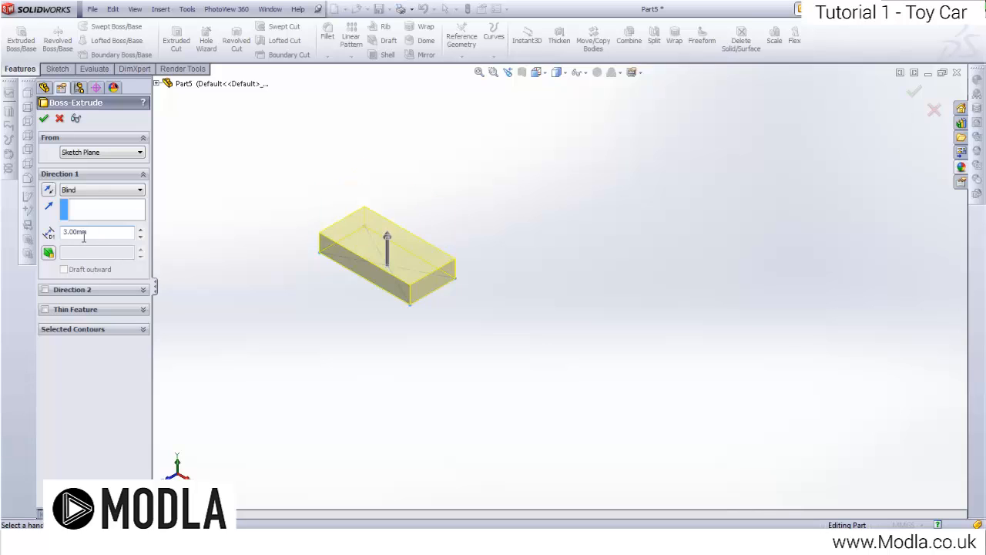
pyautogui.click(44, 120)
# Step: Shell the block with a 1 mm wall thickness, removing its underside face
pyautogui.scroll(2, 337, 182)
pyautogui.scroll(-4, 356, 229)
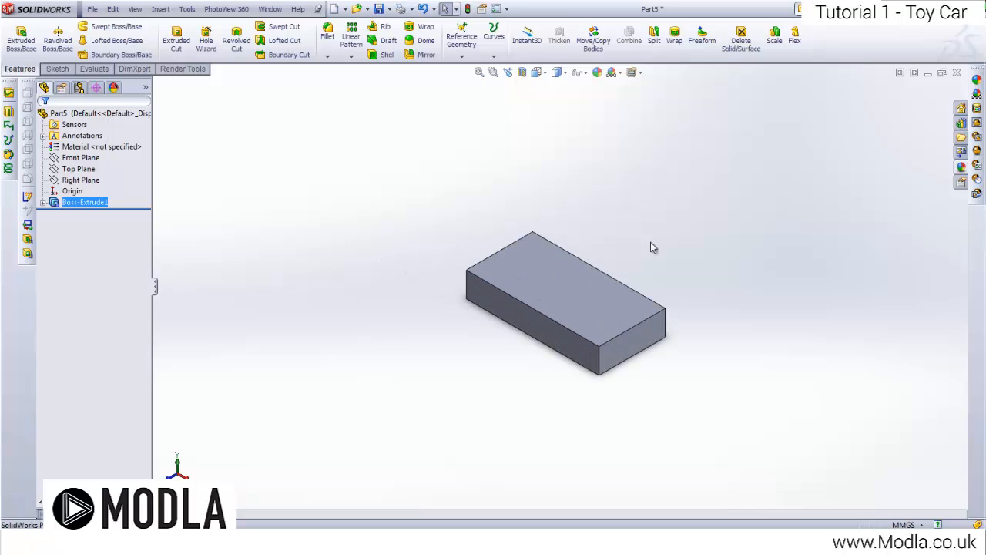
pyautogui.scroll(-2, 594, 264)
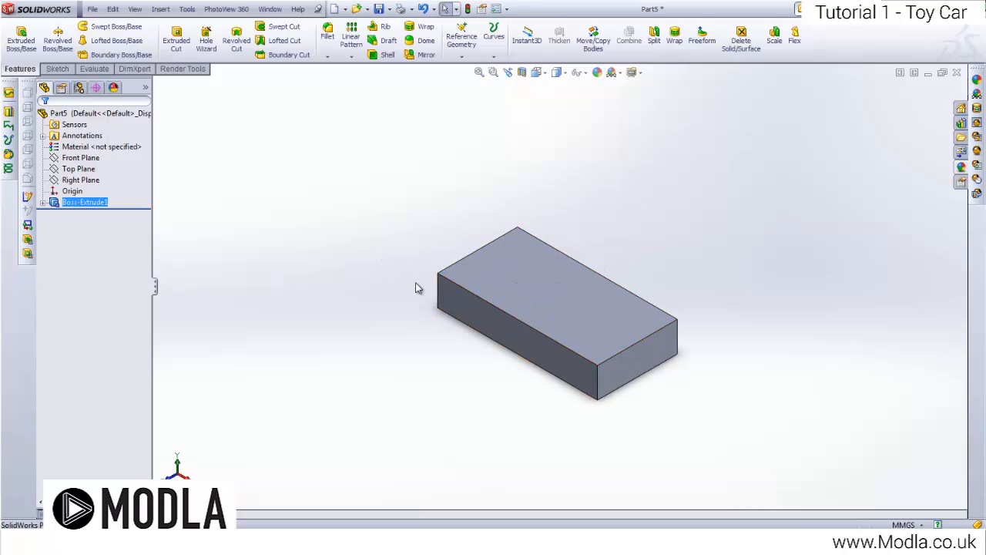
pyautogui.moveTo(416, 286); pyautogui.dragTo(385, 52, button='middle')
pyautogui.click(385, 54)
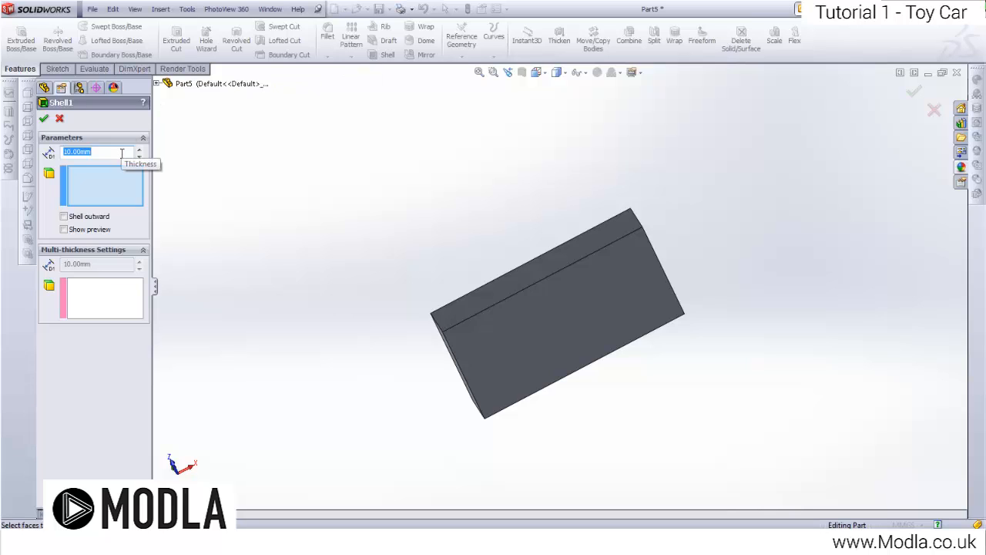
pyautogui.click(78, 231)
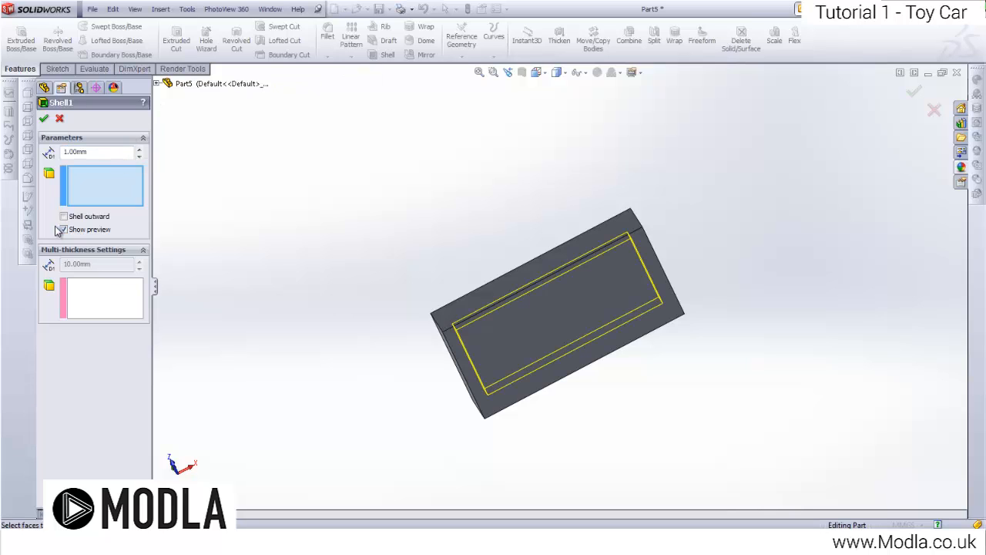
pyautogui.click(514, 340)
pyautogui.moveTo(411, 275); pyautogui.dragTo(182, 228, button='middle')
pyautogui.click(44, 119)
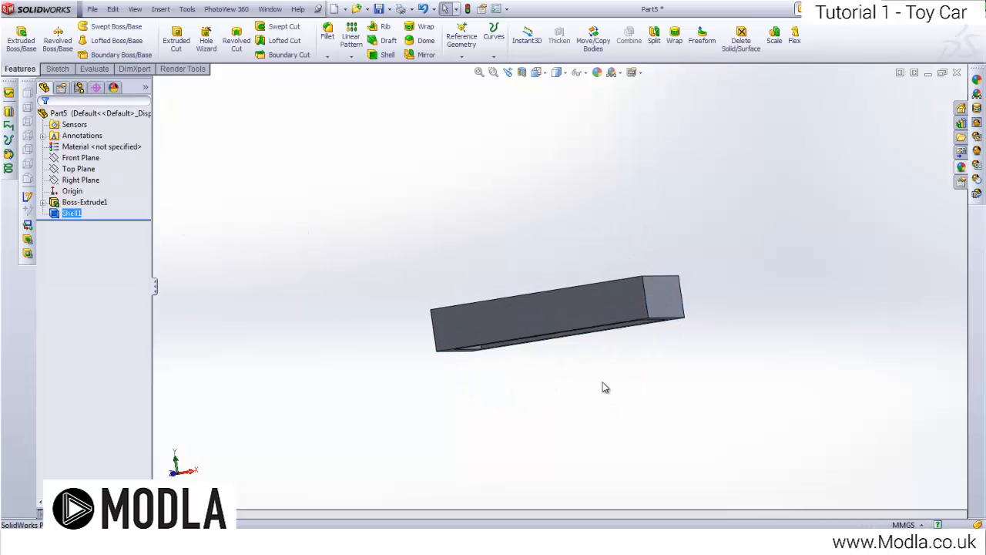
# Step: Start a sketch on the inner face of the shelled block's cavity and view it straight on
pyautogui.moveTo(603, 388); pyautogui.dragTo(554, 265, button='middle')
pyautogui.scroll(-4, 508, 295)
pyautogui.scroll(4, 554, 267)
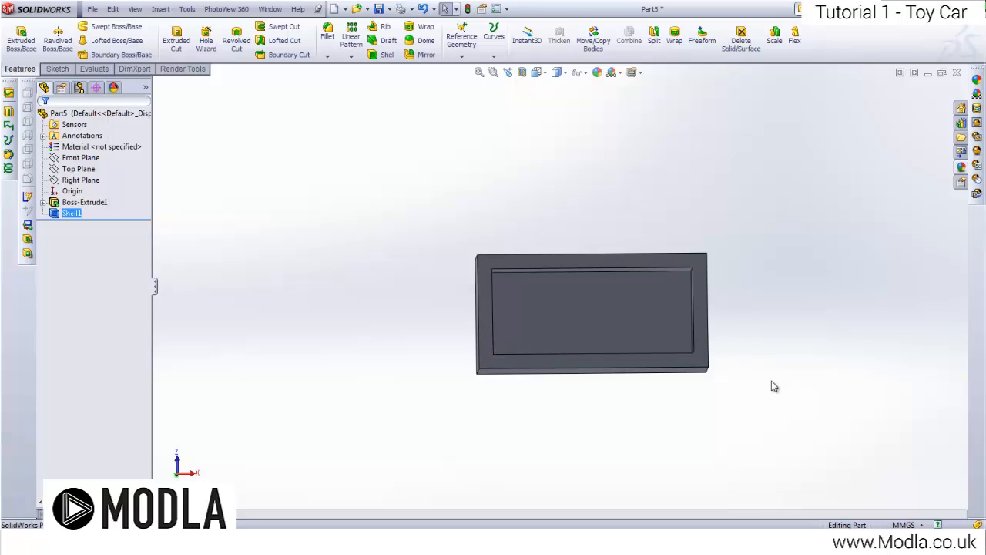
pyautogui.rightClick(617, 318)
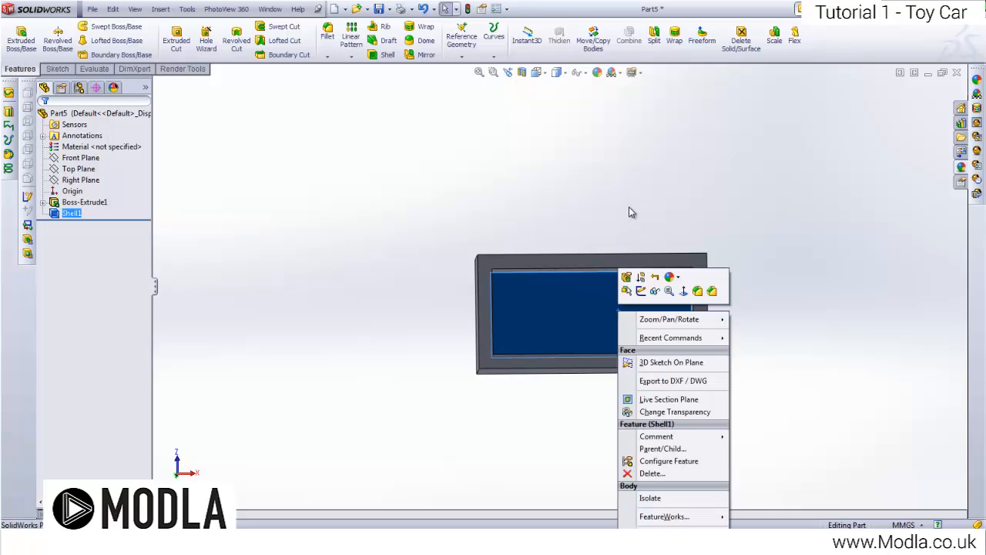
pyautogui.moveTo(629, 212); pyautogui.dragTo(563, 235, button='middle')
pyautogui.rightClick(544, 320)
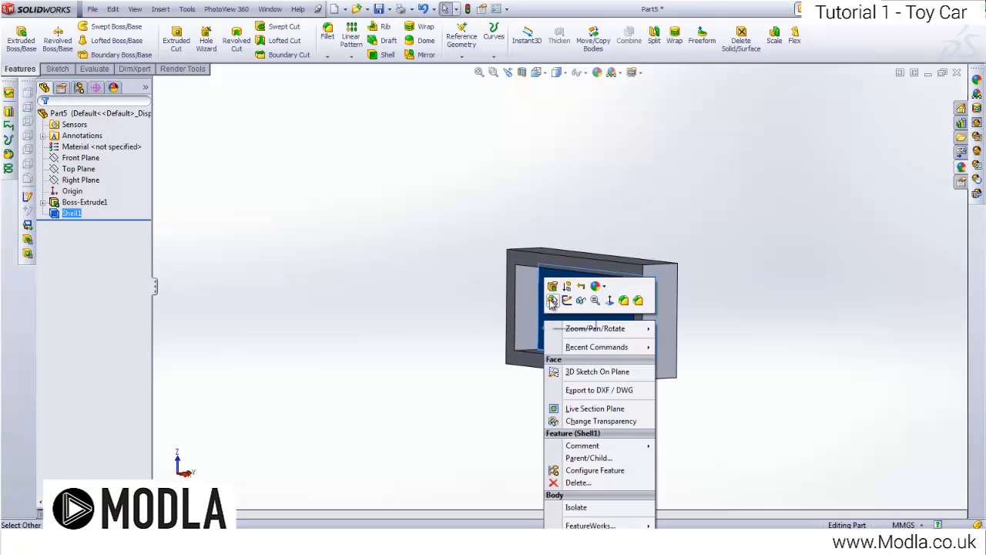
pyautogui.click(553, 302)
pyautogui.press('space')
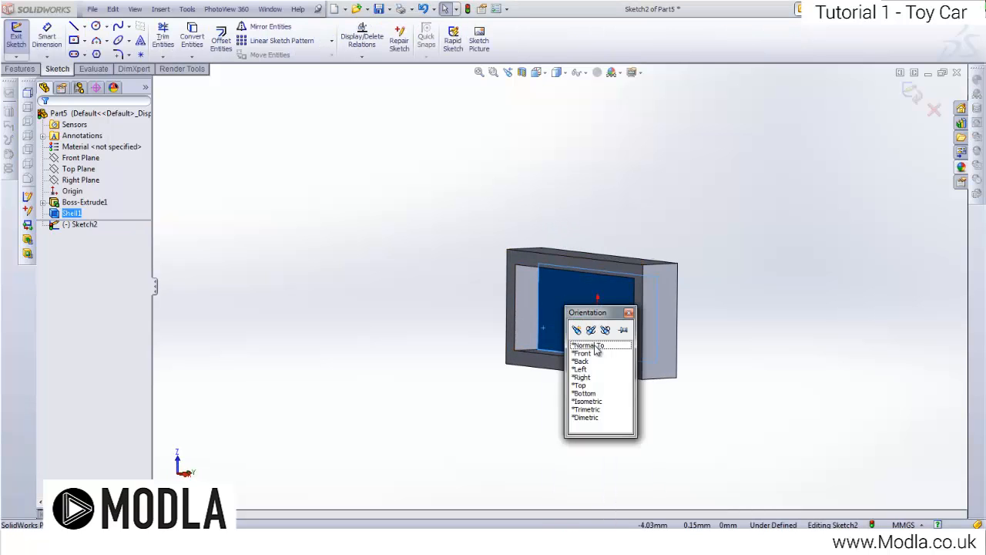
pyautogui.click(595, 347)
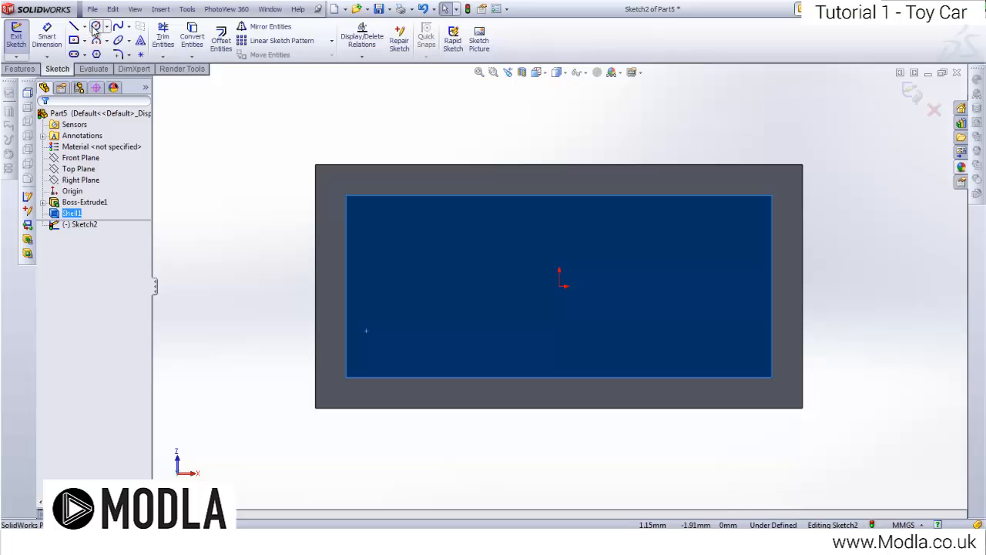
# Step: Sketch a circle centred on the origin of the cavity face and set its diameter to 3 mm
pyautogui.click(96, 27)
pyautogui.click(560, 284)
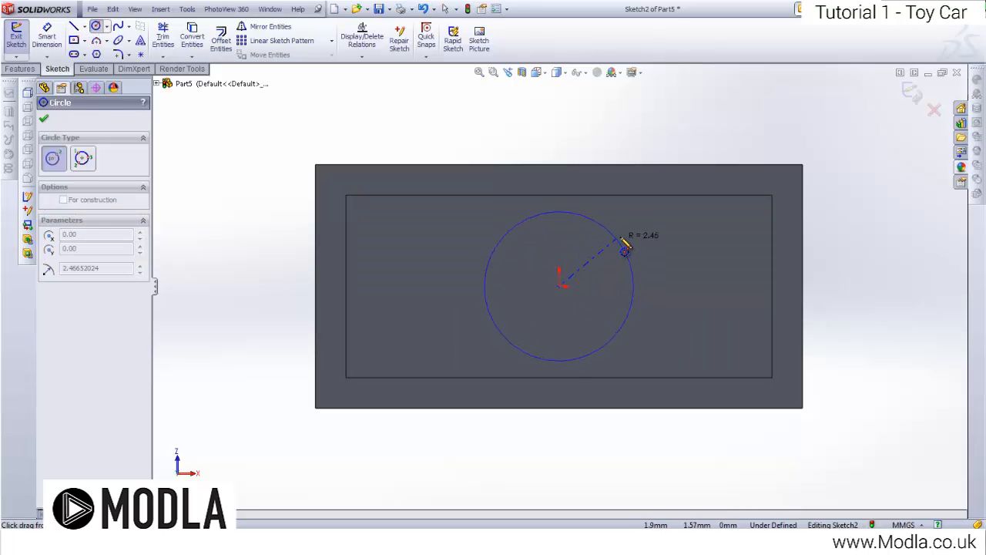
pyautogui.click(625, 247)
pyautogui.click(46, 37)
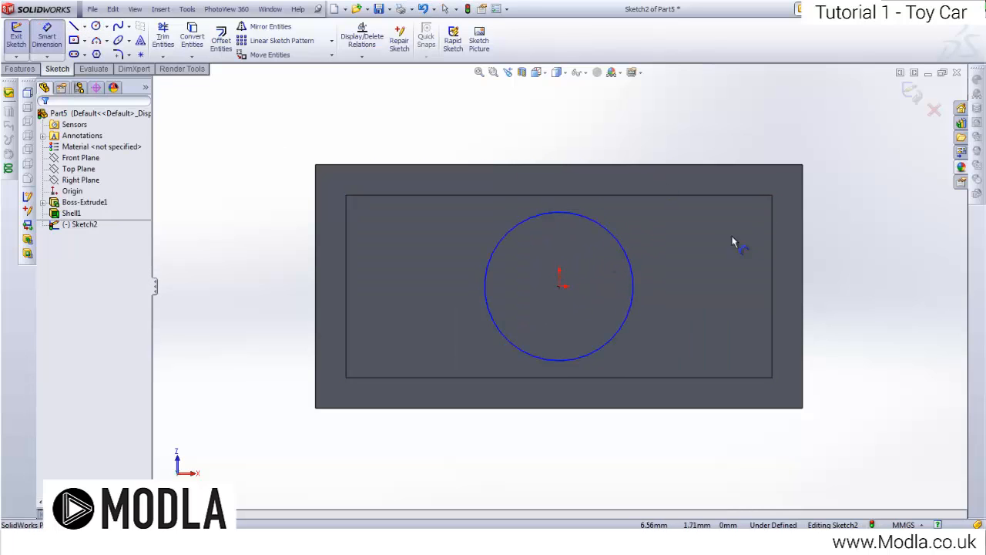
pyautogui.click(632, 274)
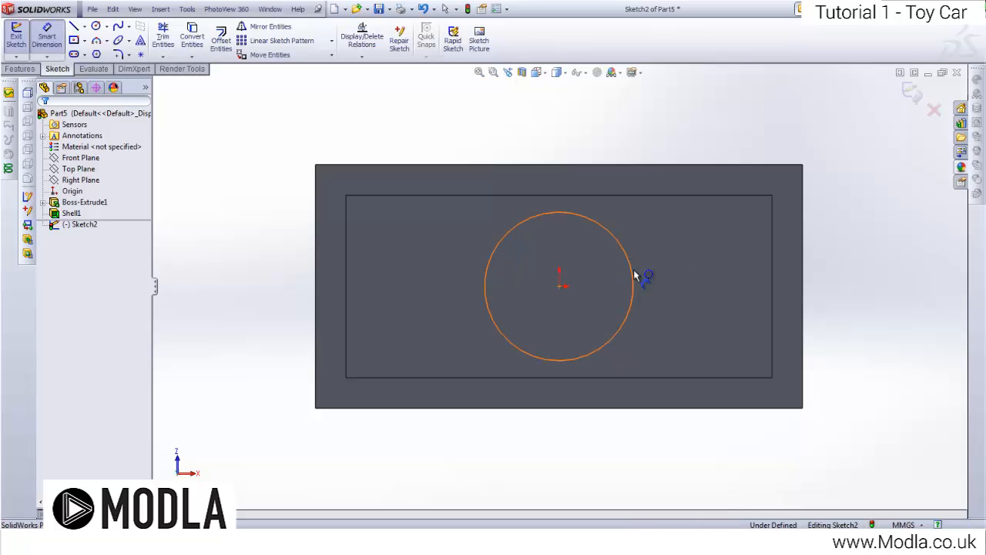
pyautogui.click(635, 275)
pyautogui.click(840, 282)
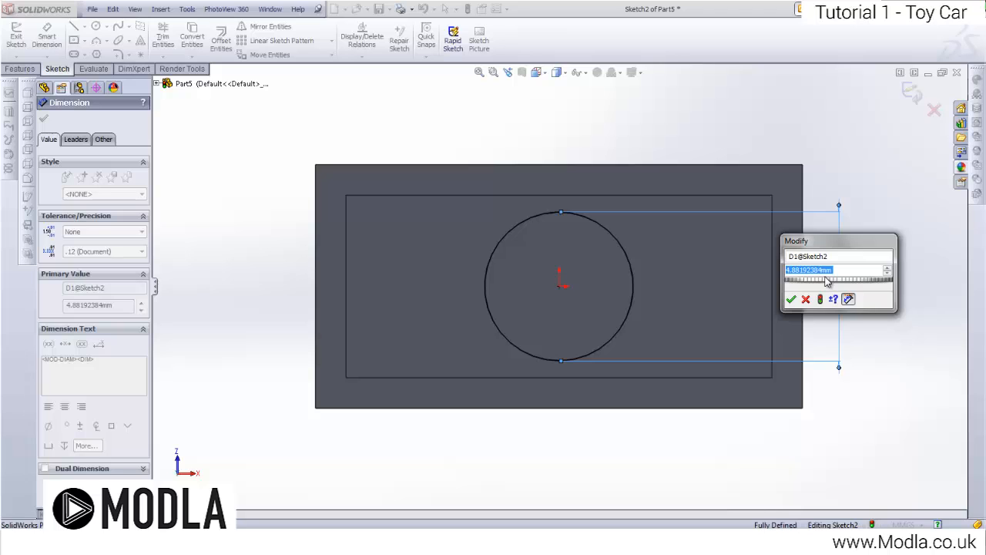
pyautogui.press('Return')
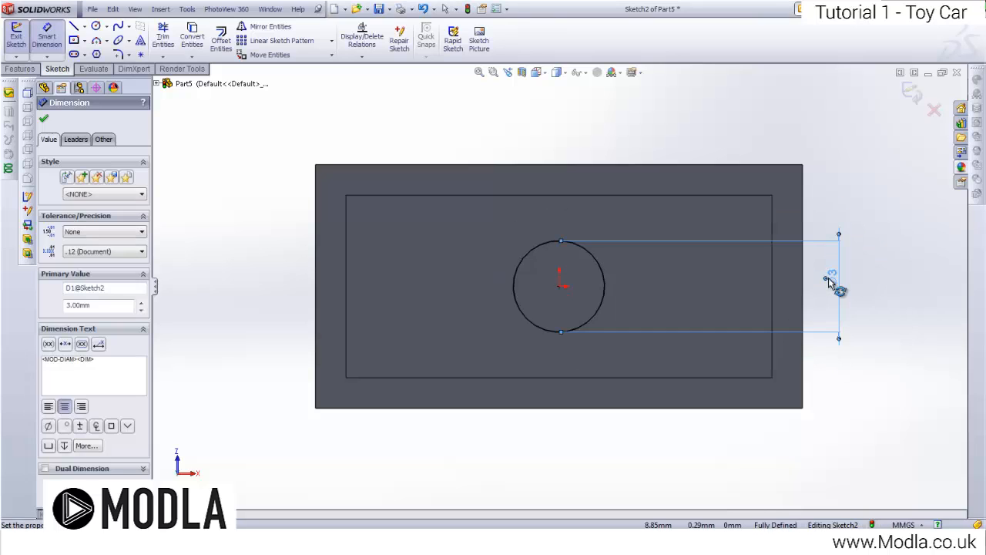
# Step: Offset the 3 mm circle inward by 0.70 mm to form a concentric ring profile
pyautogui.click(221, 35)
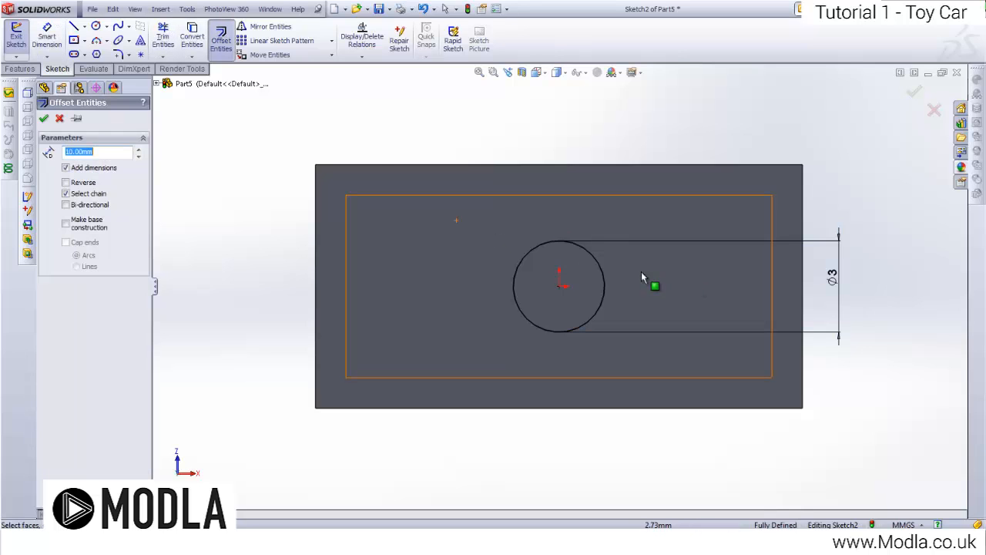
pyautogui.click(604, 275)
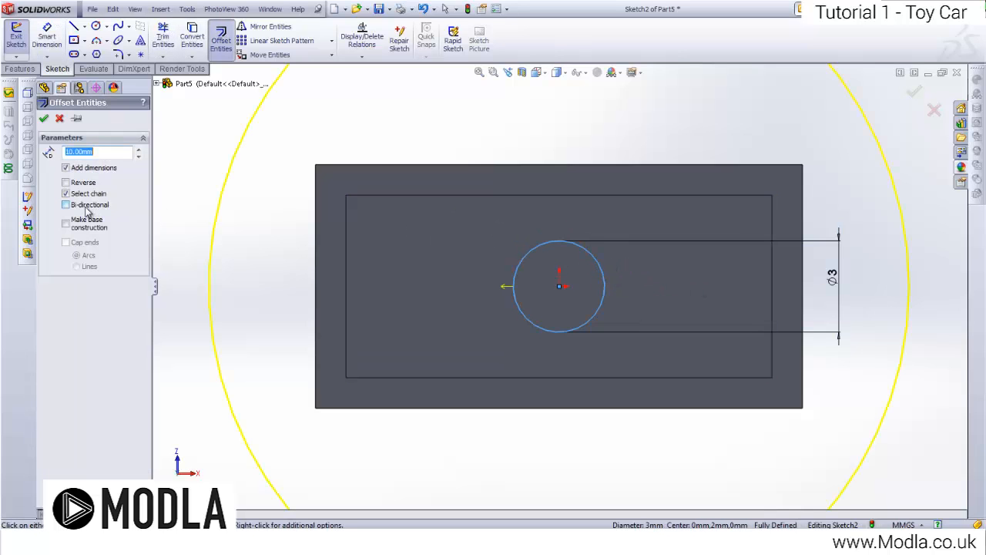
pyautogui.press('Return')
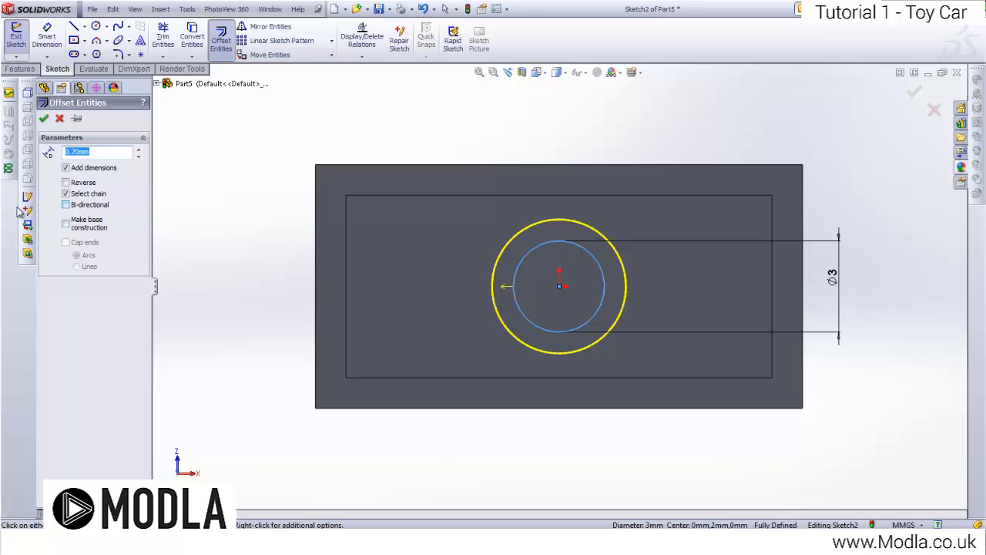
pyautogui.click(66, 182)
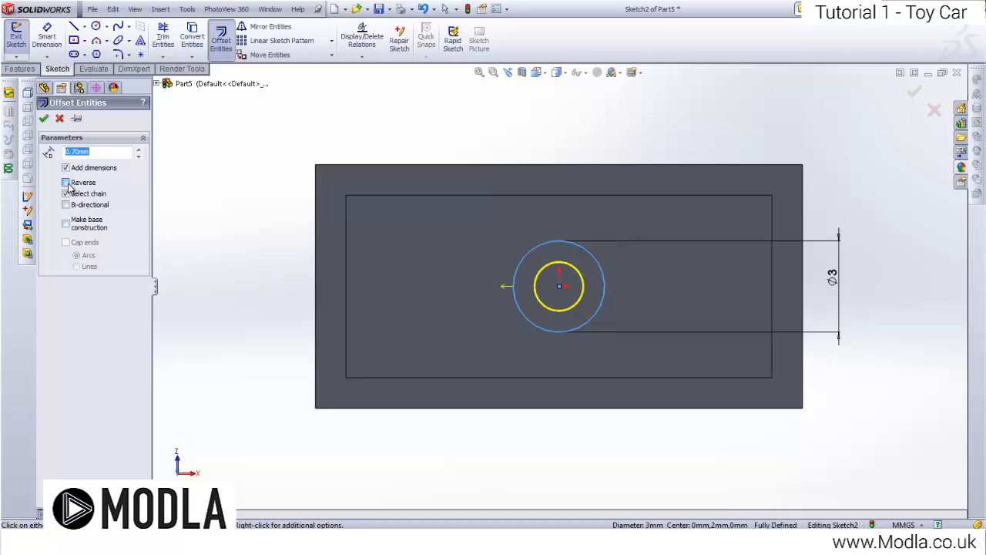
pyautogui.click(44, 119)
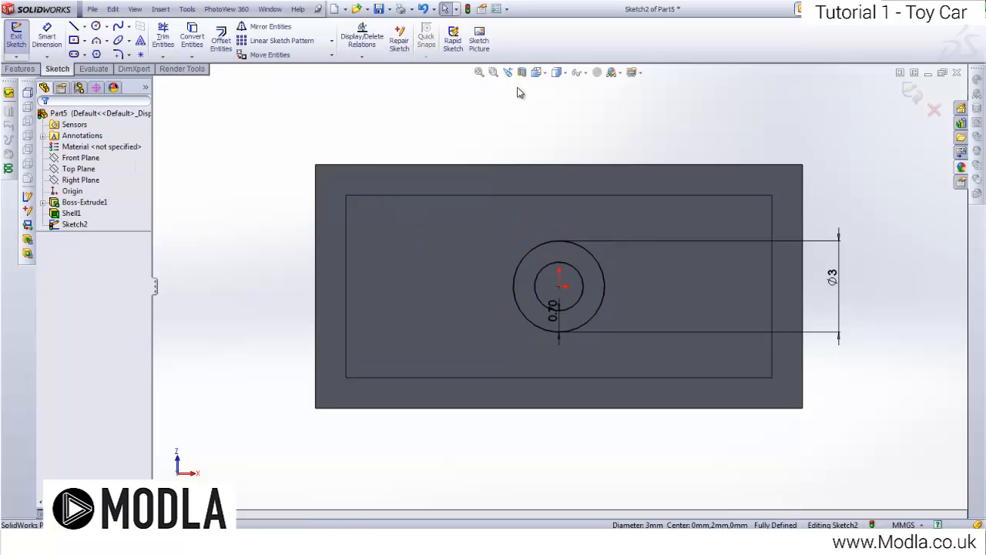
# Step: Finish the ring sketch and extrude it as a blind boss 2 mm deep inside the cavity
pyautogui.moveTo(532, 134); pyautogui.dragTo(414, 202, button='middle')
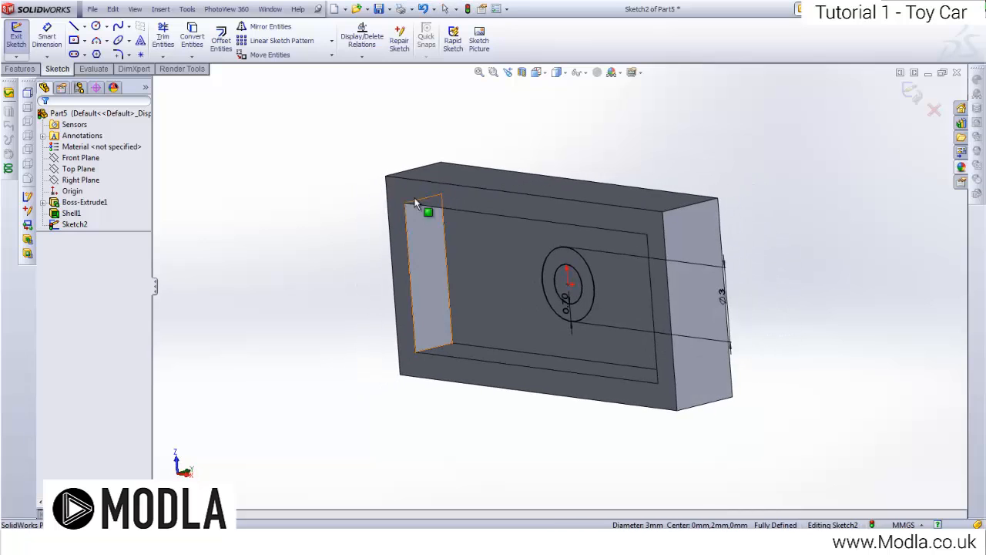
pyautogui.click(15, 35)
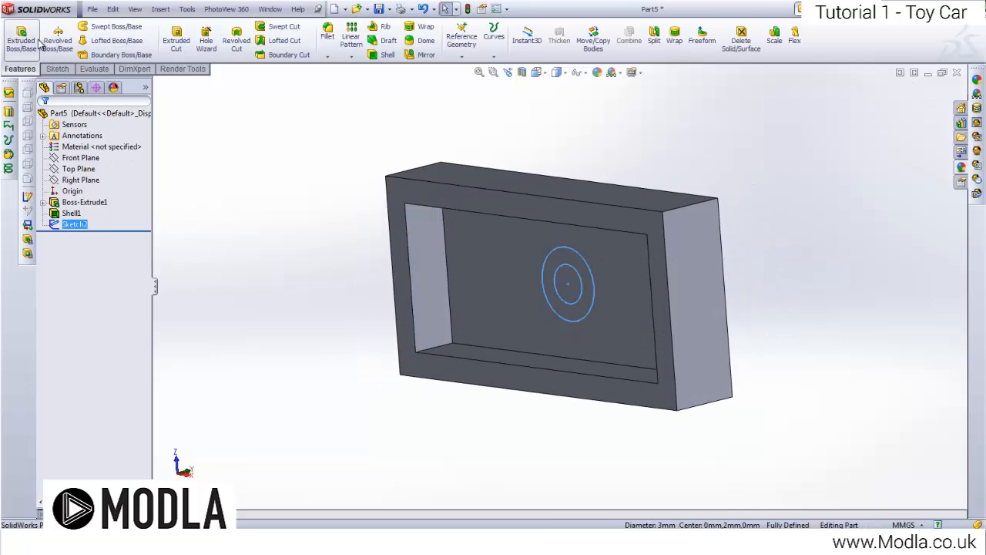
pyautogui.click(22, 35)
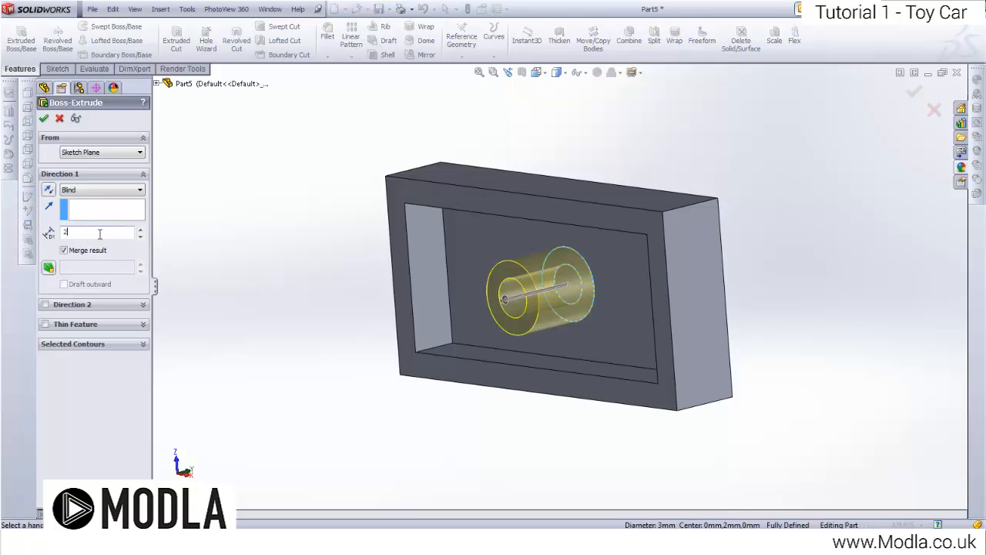
pyautogui.write('2')
pyautogui.press('Return')
pyautogui.click(44, 119)
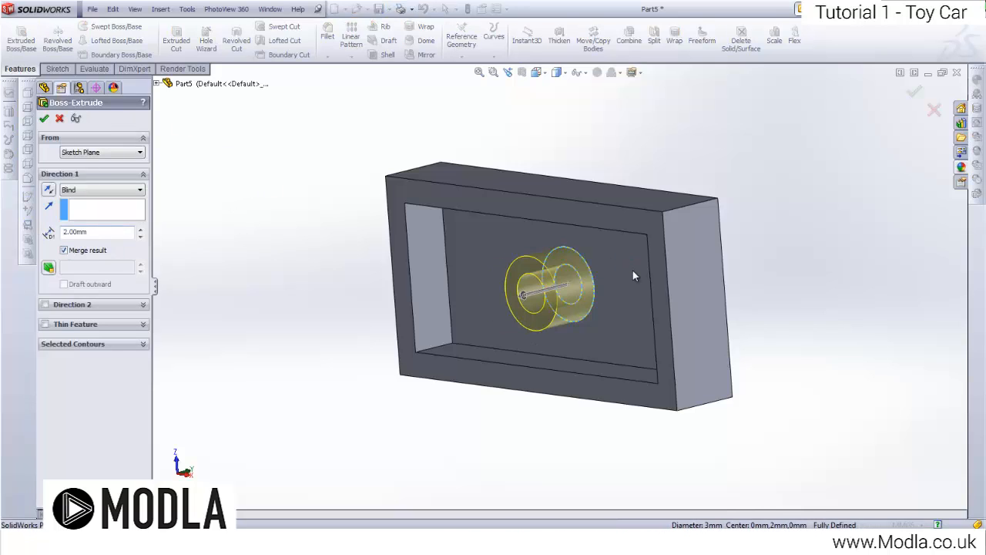
pyautogui.moveTo(539, 172); pyautogui.dragTo(550, 418, button='middle')
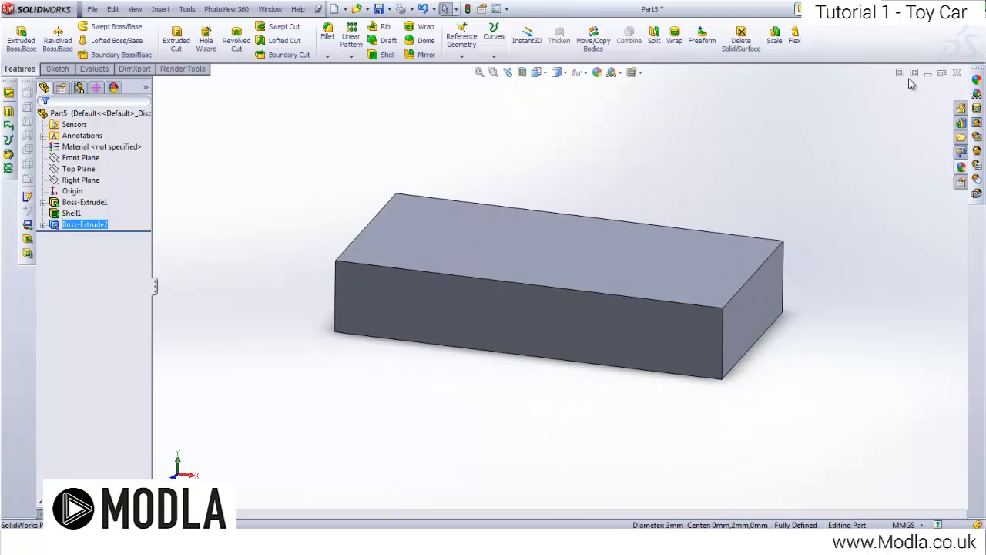
# Step: Switch to the steering wheel assembly and check the radius of the arc at the base of the stand's curved column
pyautogui.click(928, 72)
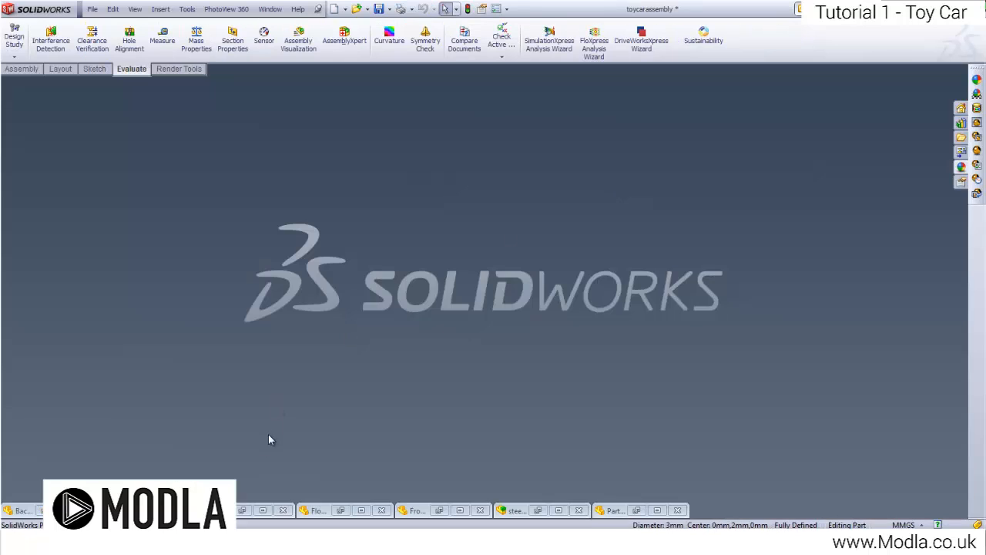
pyautogui.click(558, 511)
pyautogui.click(548, 266)
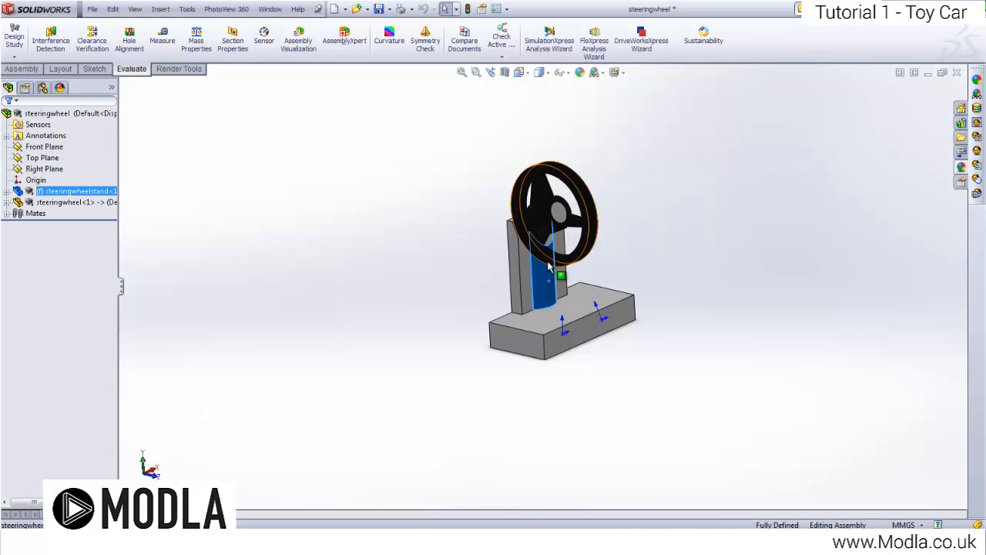
pyautogui.scroll(-4, 549, 267)
pyautogui.moveTo(549, 266); pyautogui.dragTo(544, 352, button='middle')
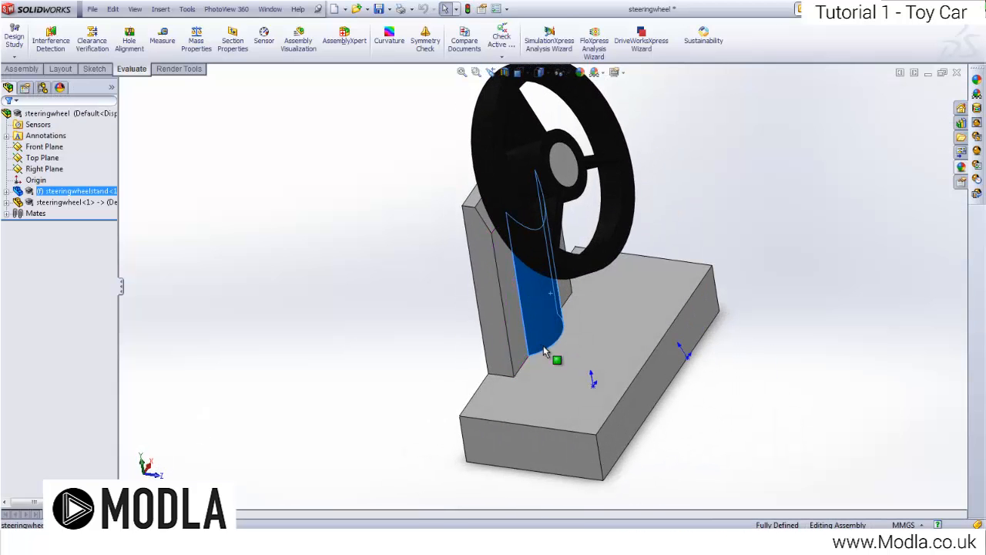
pyautogui.click(545, 349)
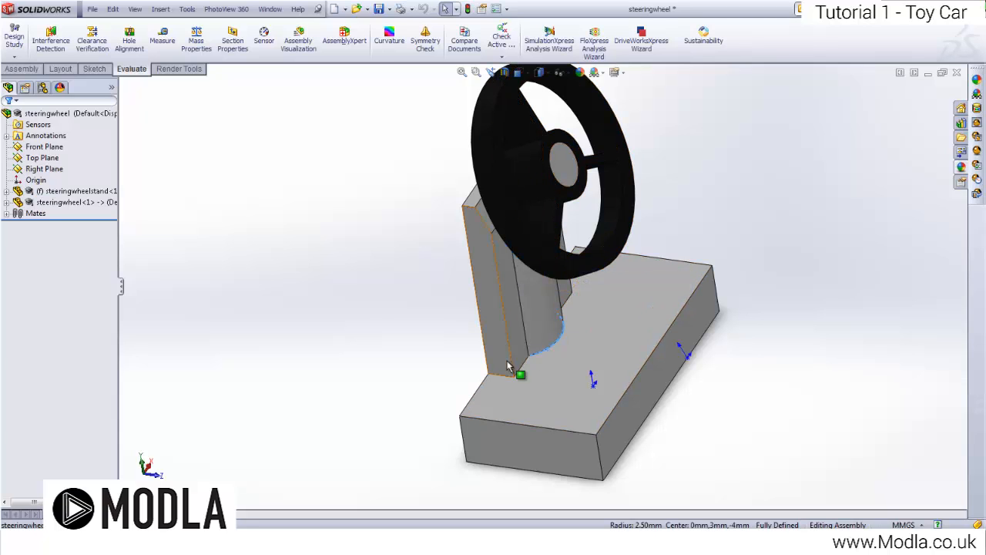
# Step: Return to the new stand part, start a sketch on the block's top face and view it straight on
pyautogui.click(929, 72)
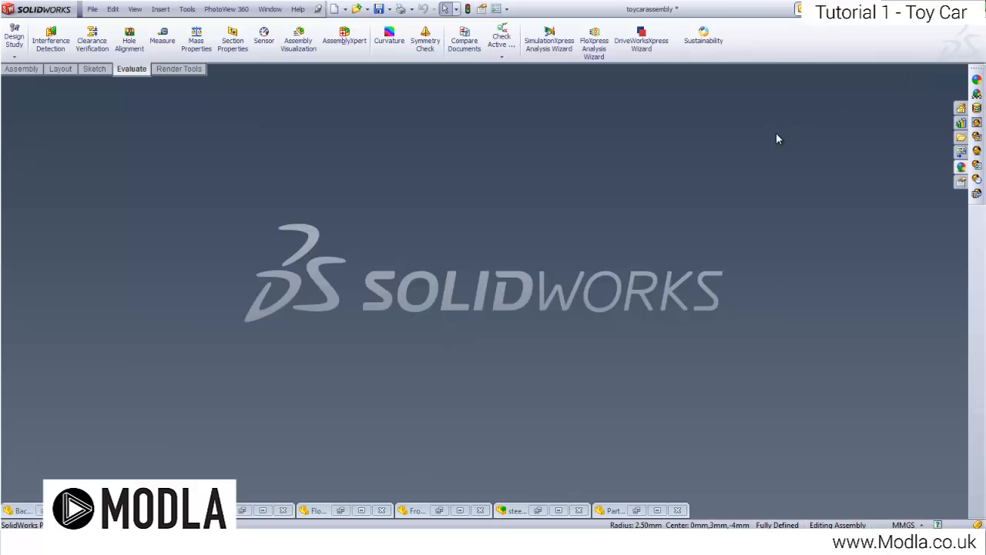
pyautogui.click(655, 510)
pyautogui.rightClick(472, 236)
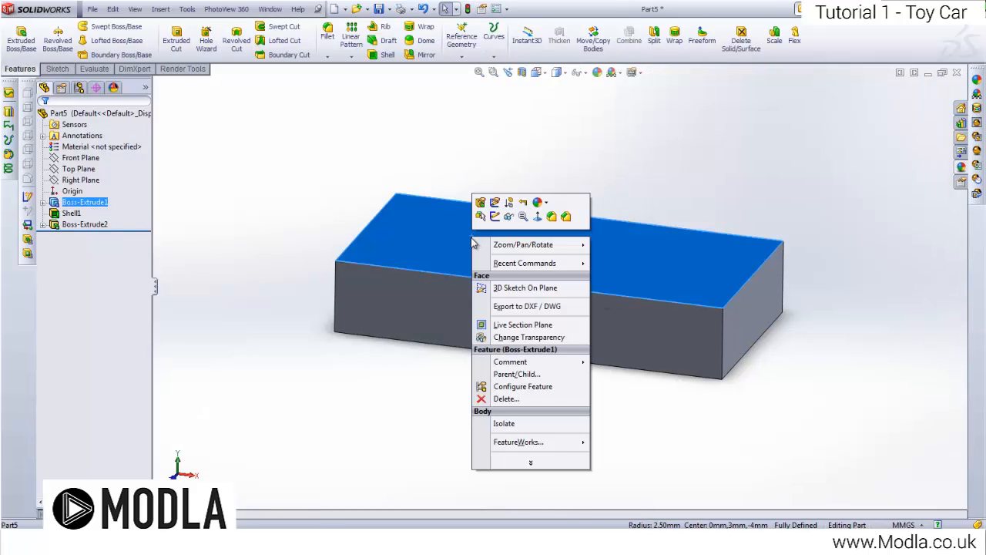
pyautogui.click(499, 224)
pyautogui.press('space')
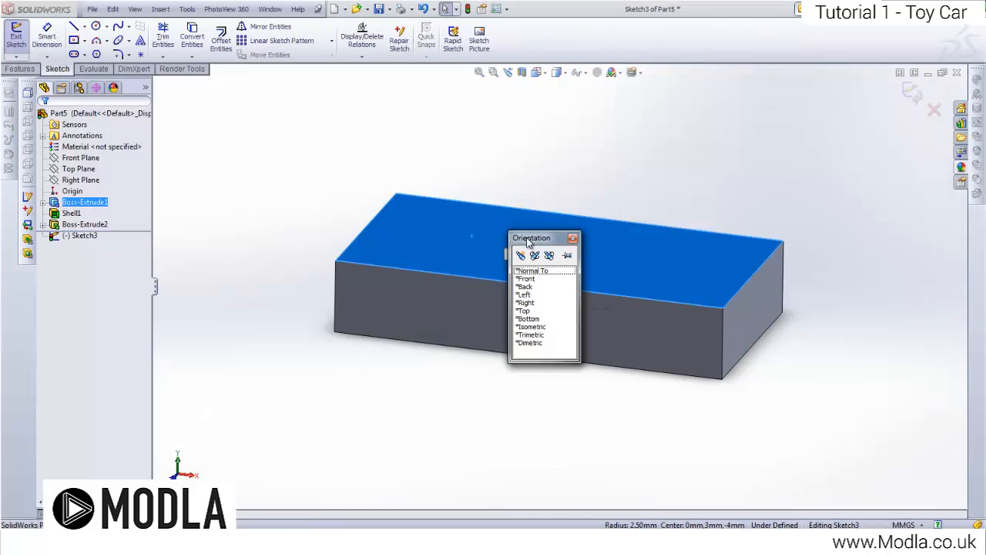
pyautogui.click(558, 272)
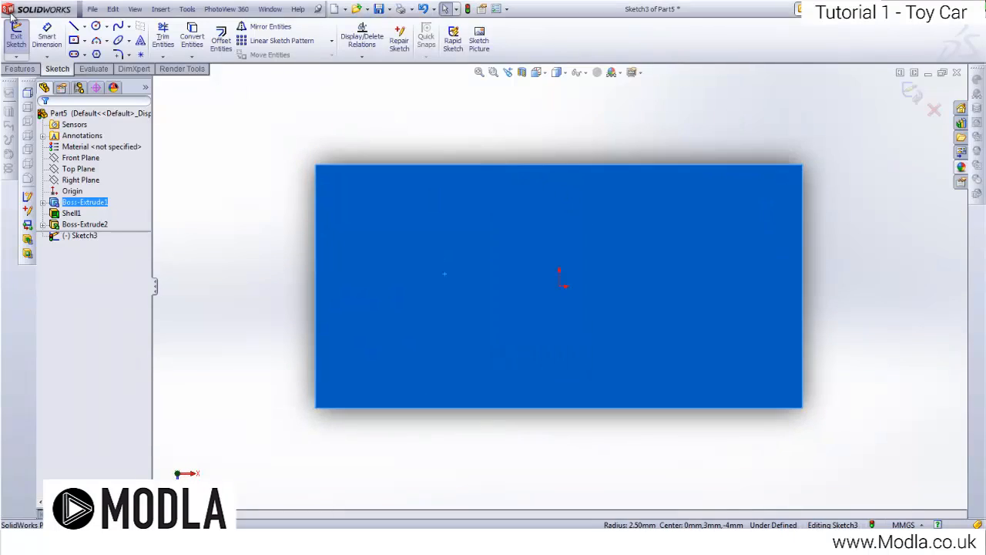
# Step: Sketch a circle centred on the midpoint of the top face's rear long edge and set its diameter to 5 mm
pyautogui.click(97, 27)
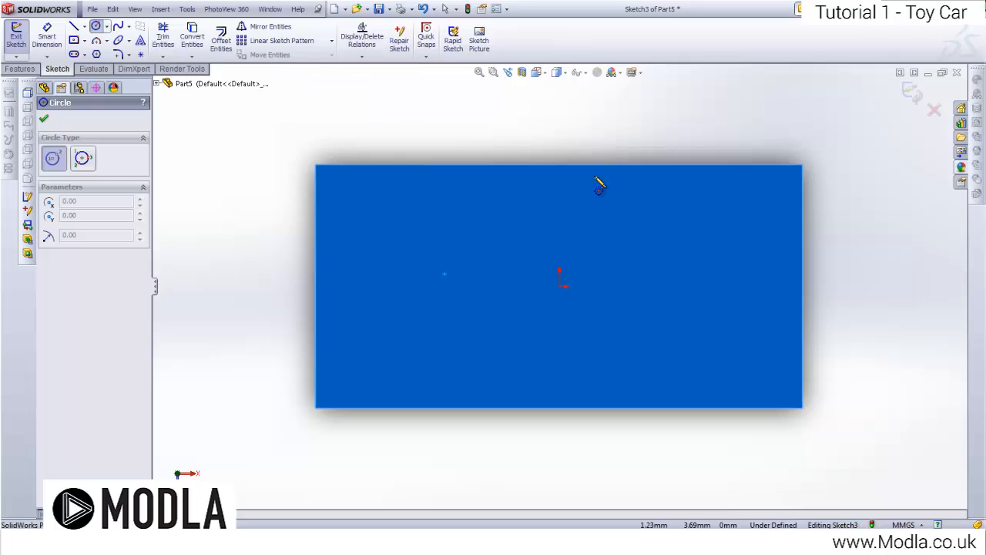
pyautogui.click(559, 164)
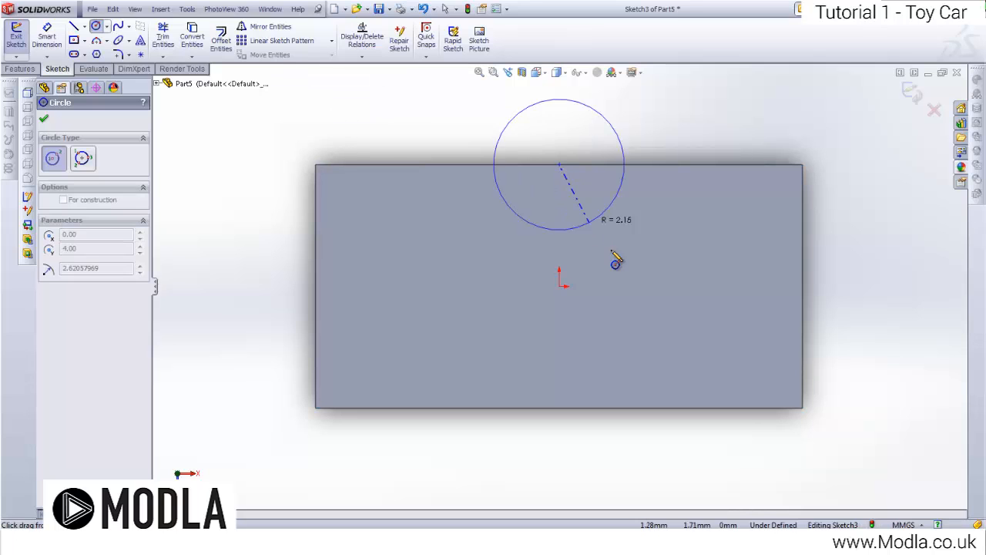
pyautogui.click(636, 278)
pyautogui.click(47, 36)
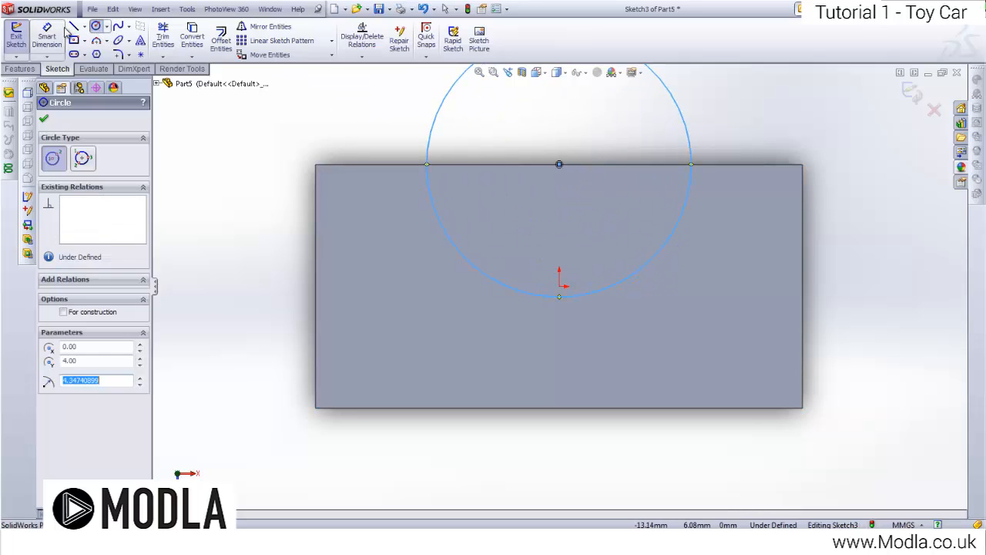
pyautogui.click(683, 218)
pyautogui.click(877, 259)
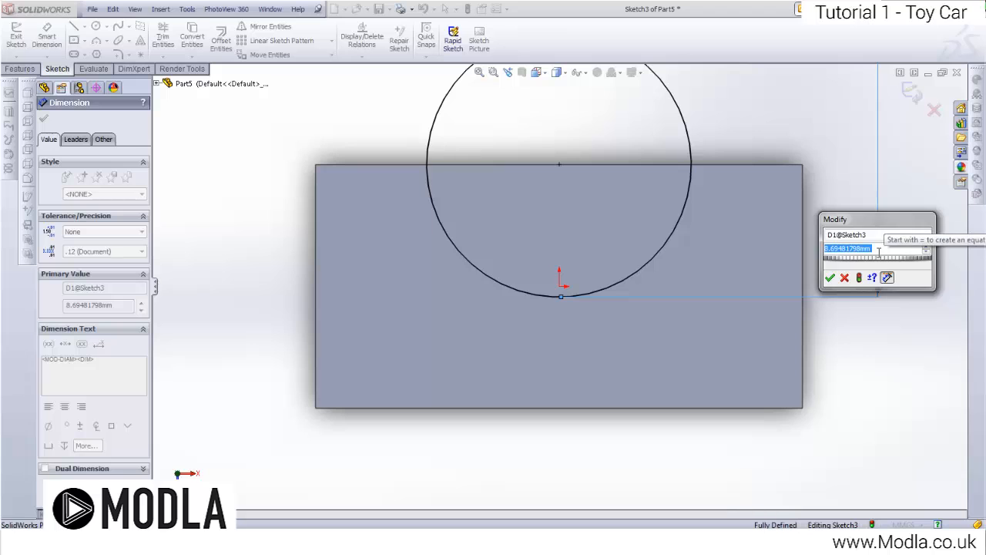
pyautogui.write('5')
pyautogui.press('Return')
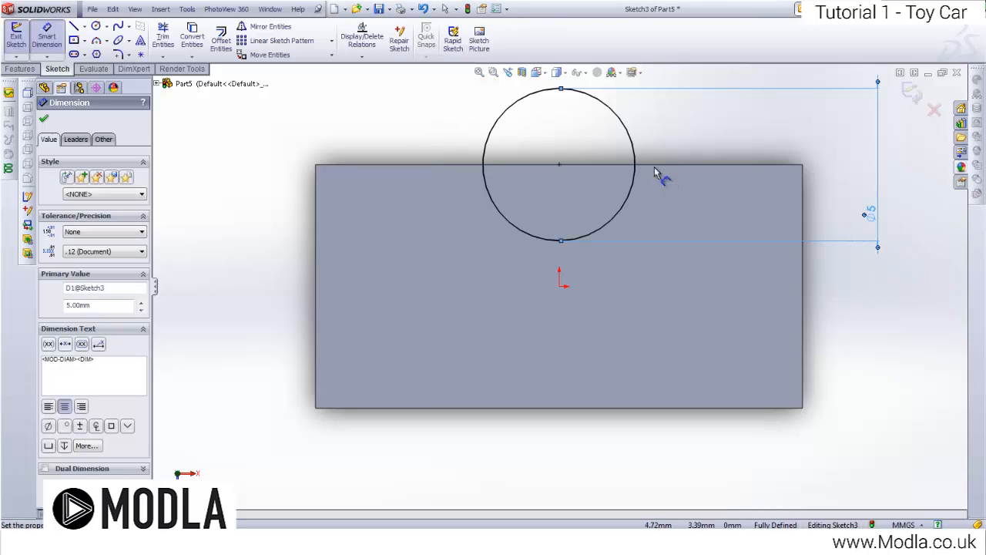
# Step: Sketch connected lines from the circle's centre: about 4.13 mm along the edge, about 1.62 mm perpendicular into the face, and about 4.13 mm back
pyautogui.scroll(-2, 633, 150)
pyautogui.scroll(3, 629, 163)
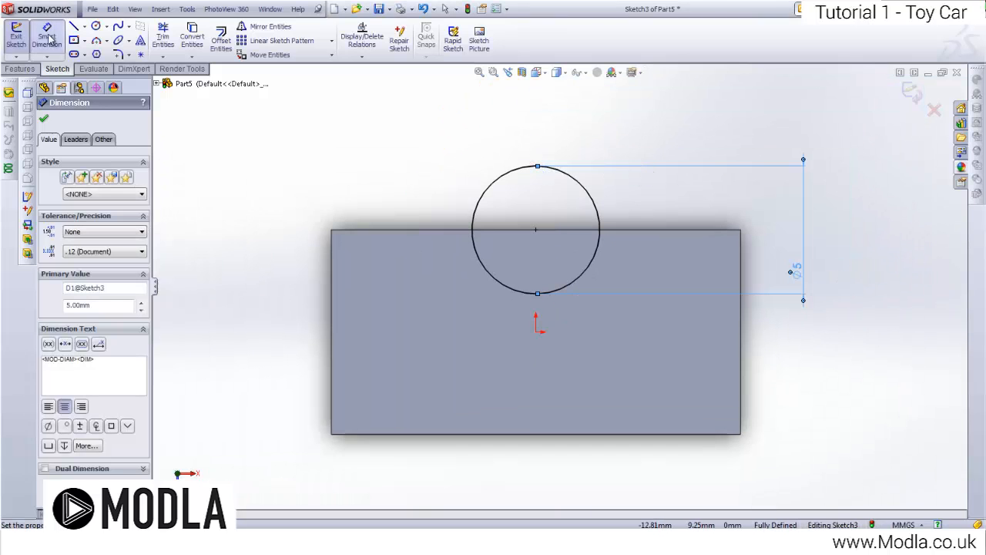
pyautogui.click(74, 26)
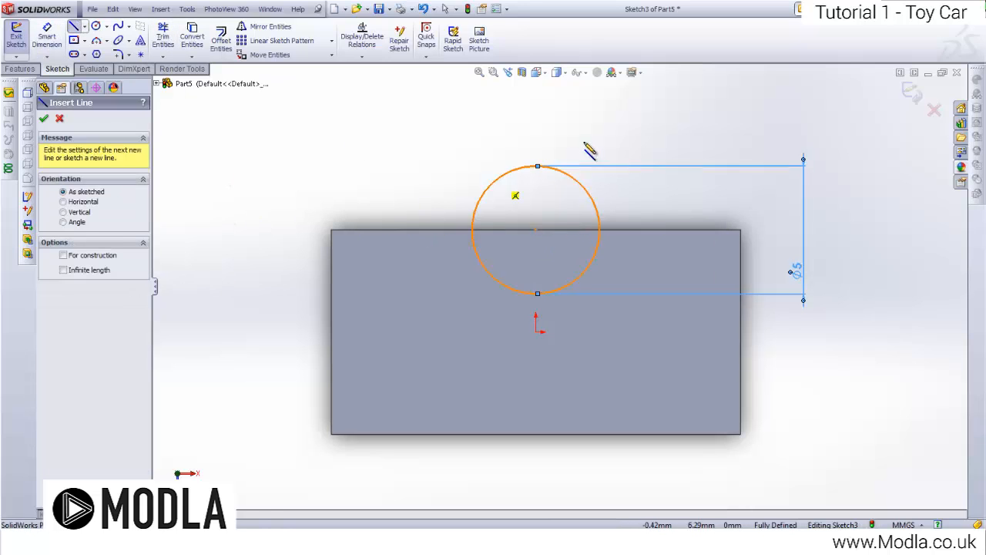
pyautogui.scroll(-2, 579, 148)
pyautogui.click(521, 264)
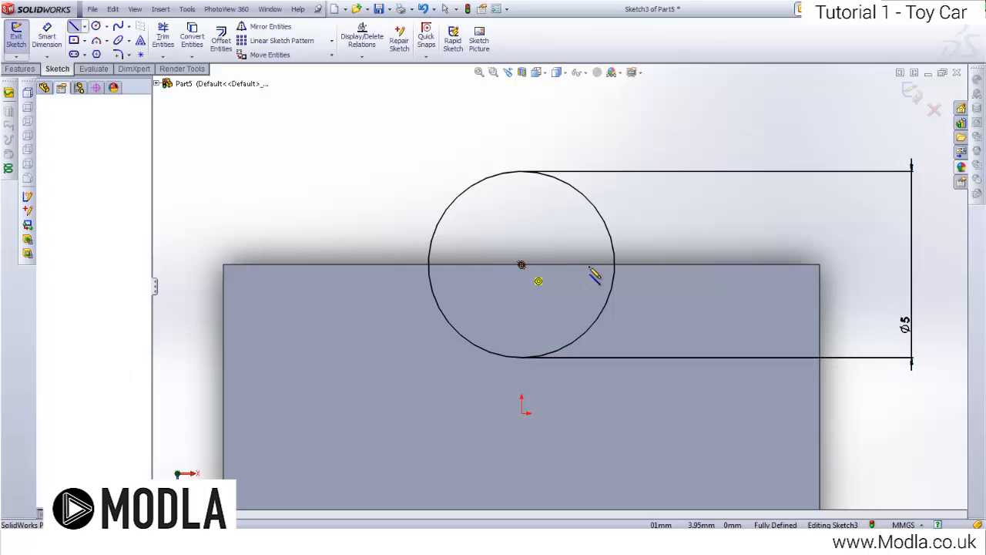
pyautogui.click(676, 265)
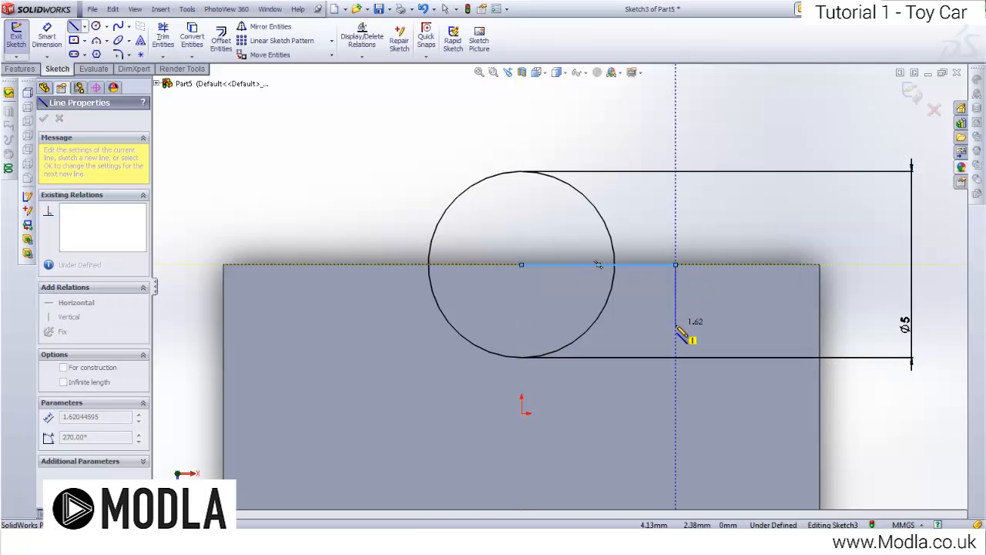
pyautogui.click(676, 325)
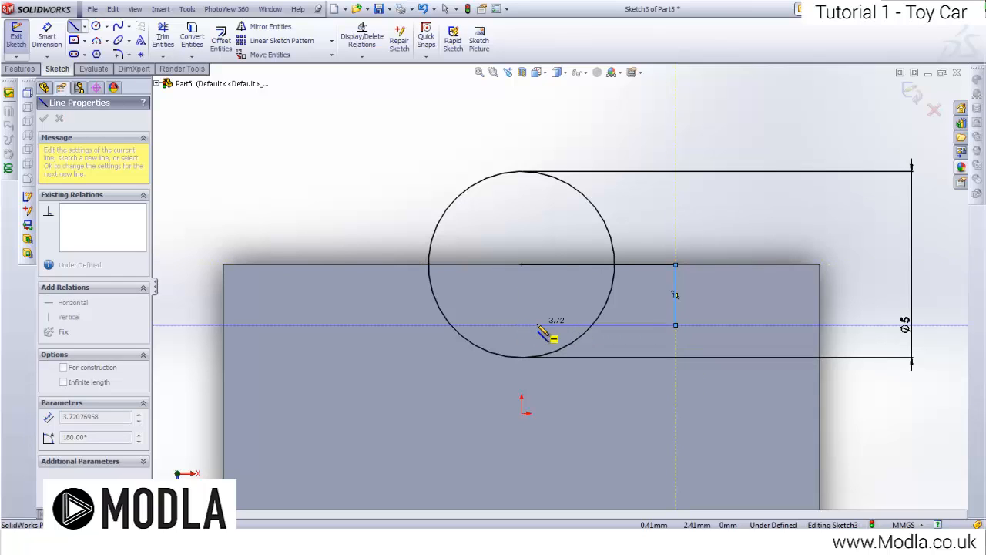
pyautogui.click(522, 324)
pyautogui.press('Escape')
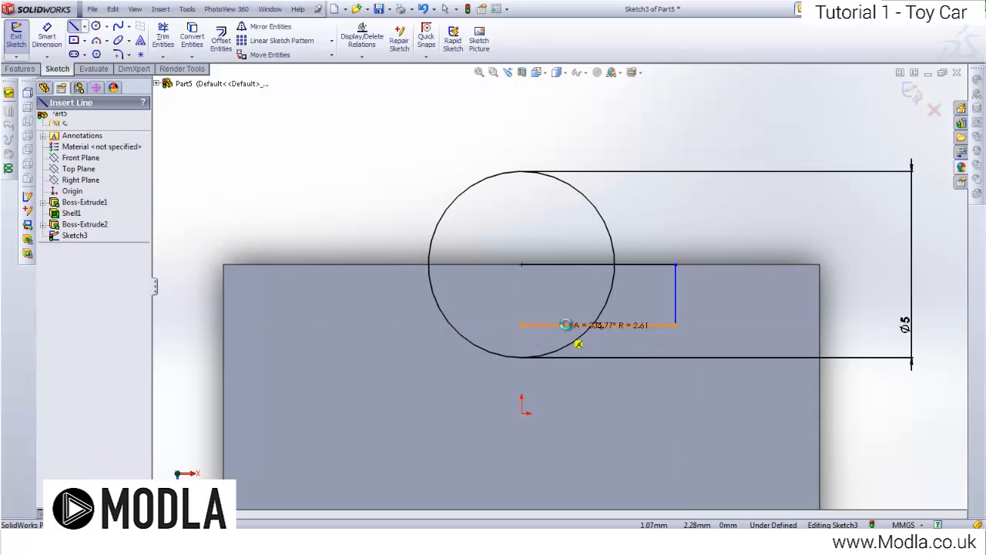
# Step: Set the line along the block's edge to 4 mm and the short perpendicular line to 1.5 mm
pyautogui.click(47, 36)
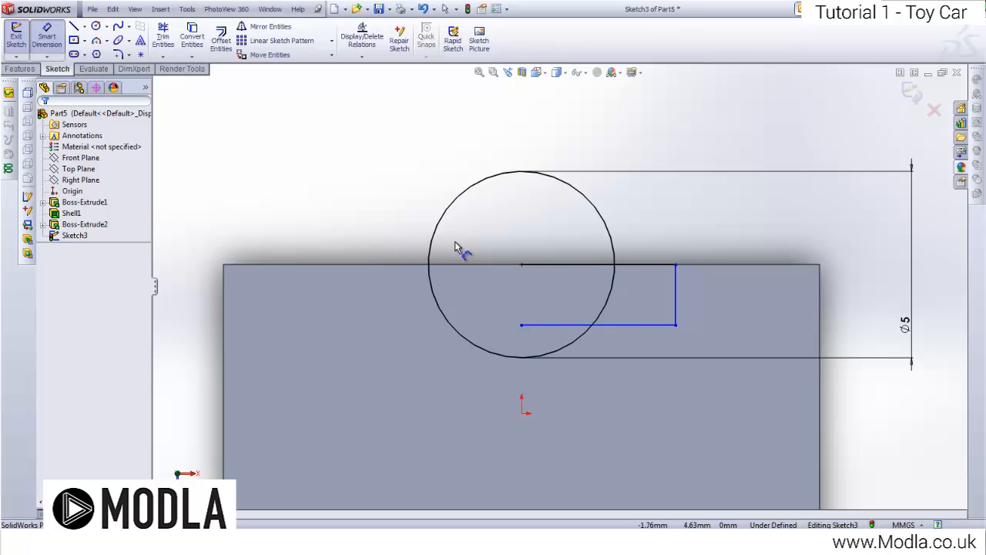
pyautogui.scroll(-3, 624, 266)
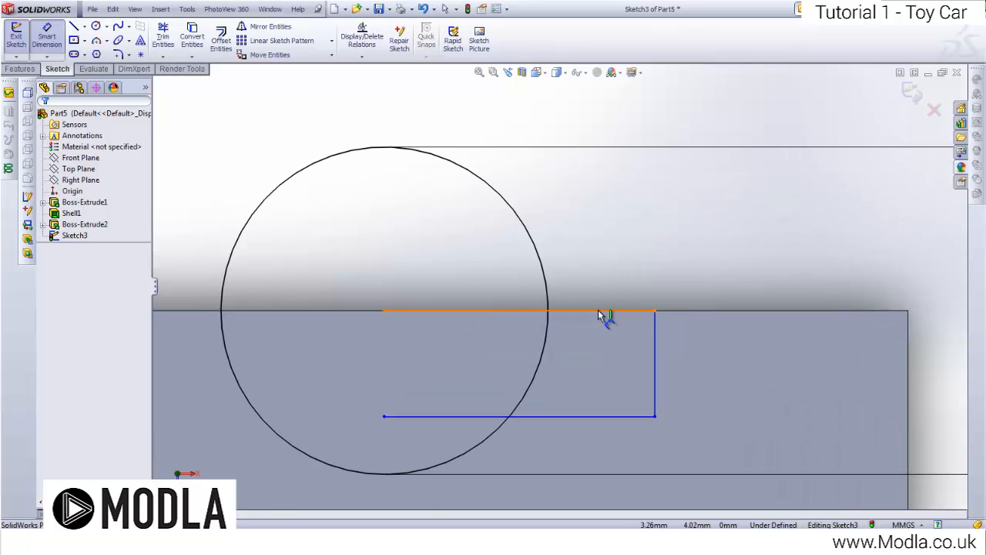
pyautogui.click(601, 314)
pyautogui.click(617, 235)
pyautogui.press('Return')
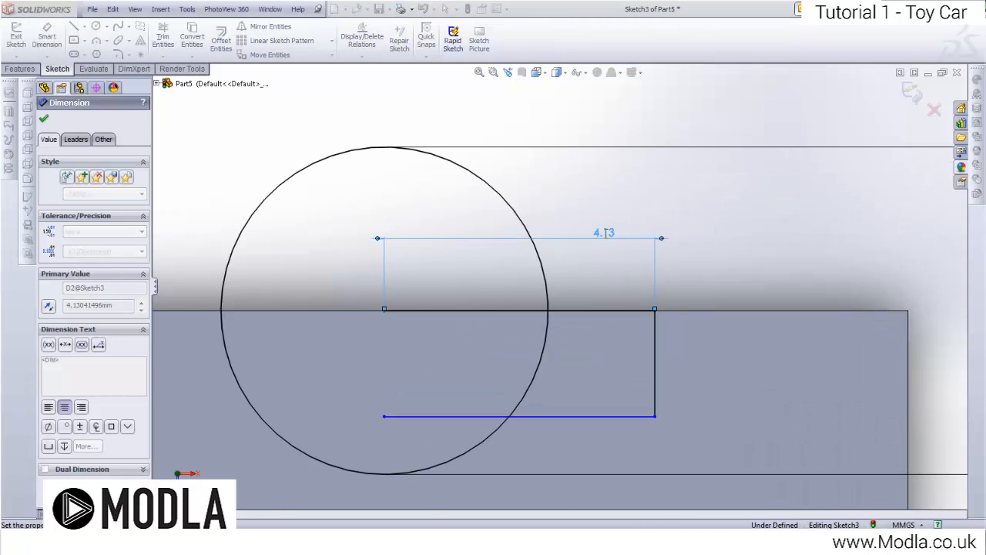
pyautogui.click(647, 373)
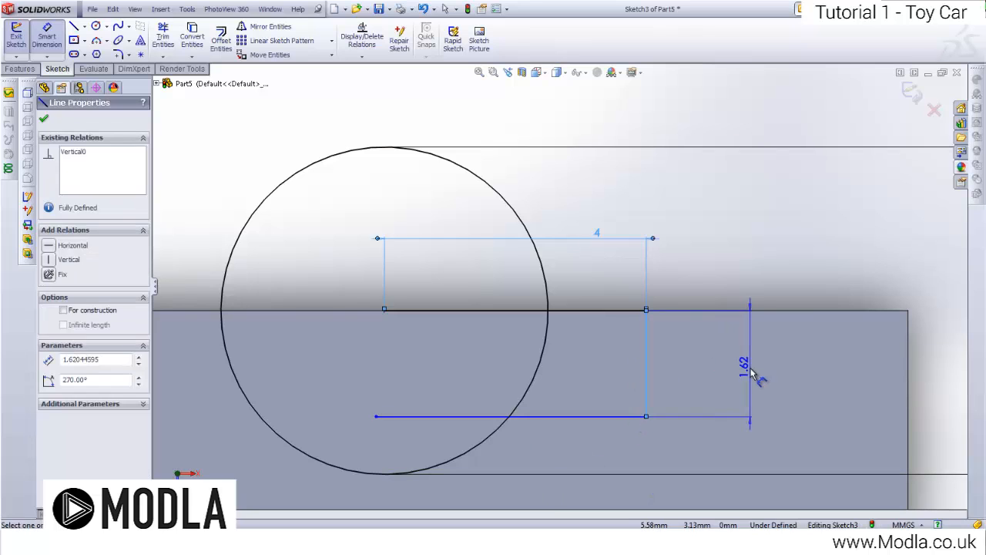
pyautogui.click(754, 375)
pyautogui.write('1.5')
pyautogui.press('Return')
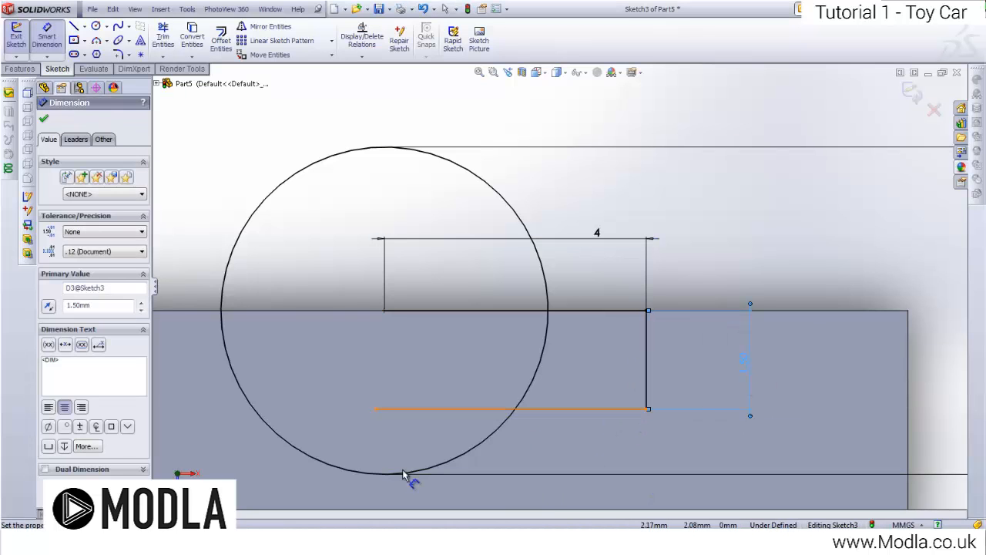
pyautogui.press('f')
pyautogui.click(579, 358)
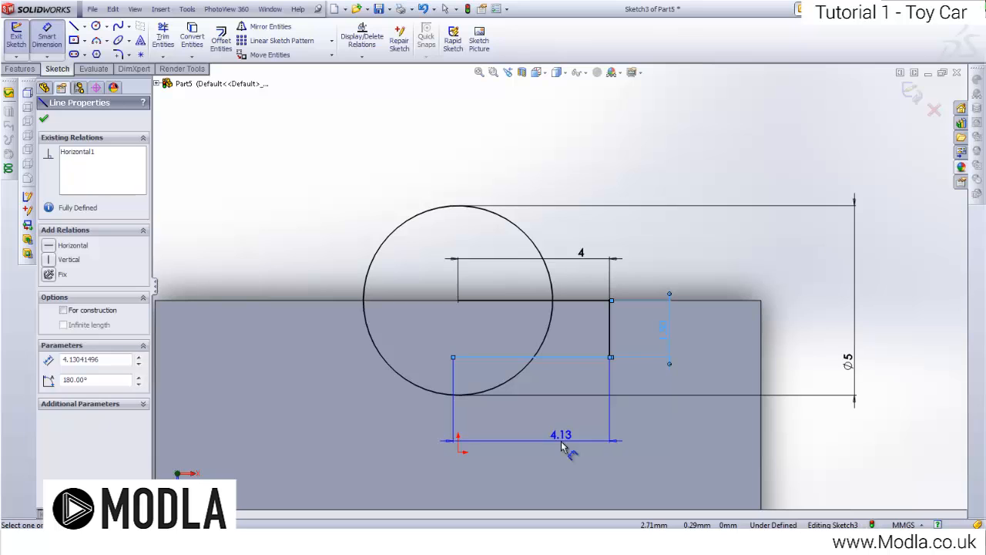
pyautogui.press('Escape')
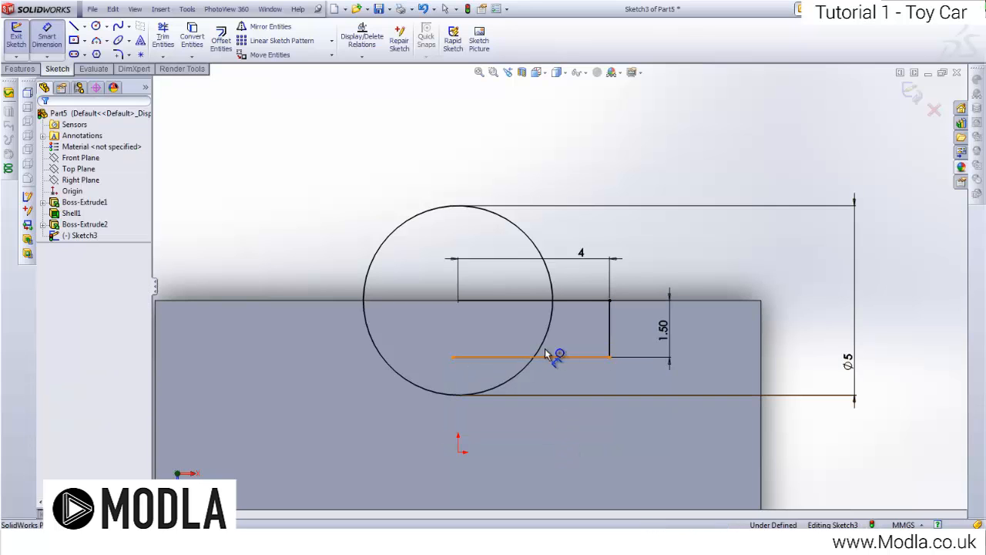
# Step: Sketch a vertical centerline from the circle's centre to the circle's lowest point on the block's top face
pyautogui.scroll(-5, 553, 356)
pyautogui.scroll(5, 390, 298)
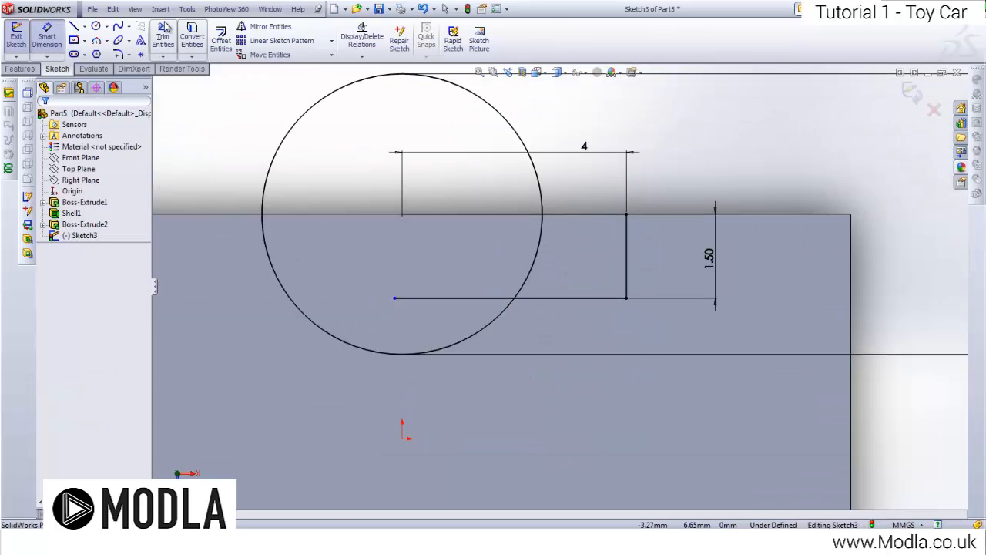
pyautogui.click(85, 27)
pyautogui.click(101, 48)
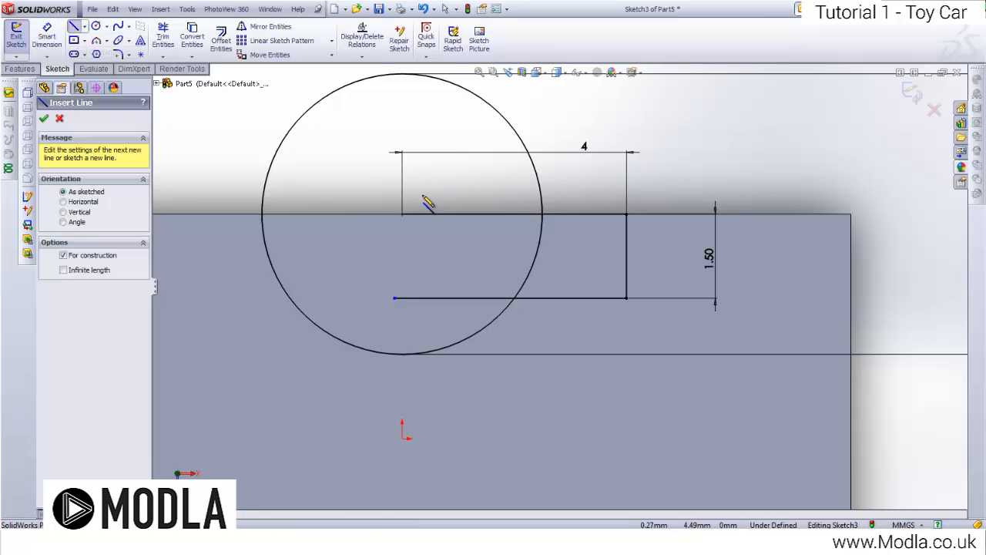
pyautogui.click(401, 213)
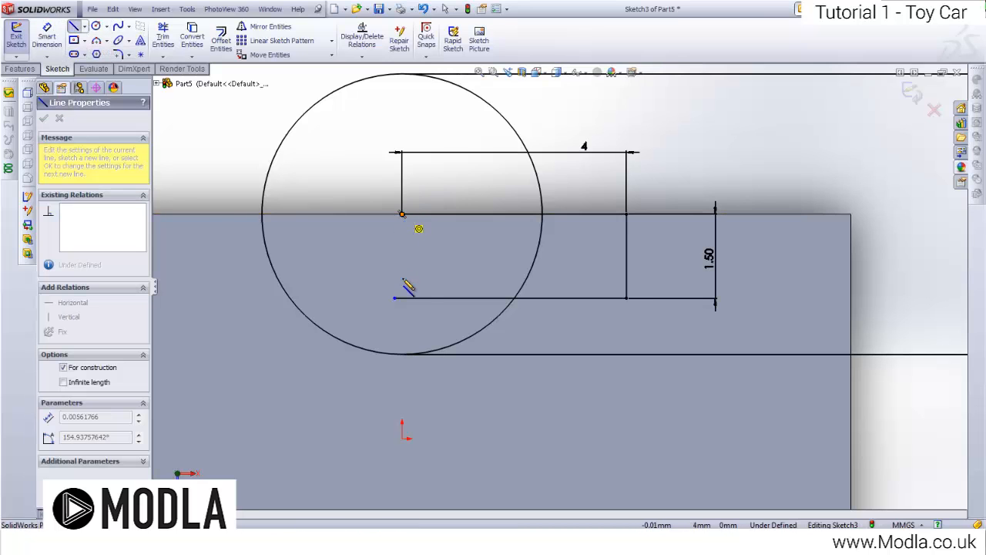
pyautogui.click(402, 355)
pyautogui.press('Escape')
# Step: Trim the circle so only the quarter arc between the block's edge line and the centerline's lower end is kept
pyautogui.scroll(-4, 424, 229)
pyautogui.scroll(5, 426, 235)
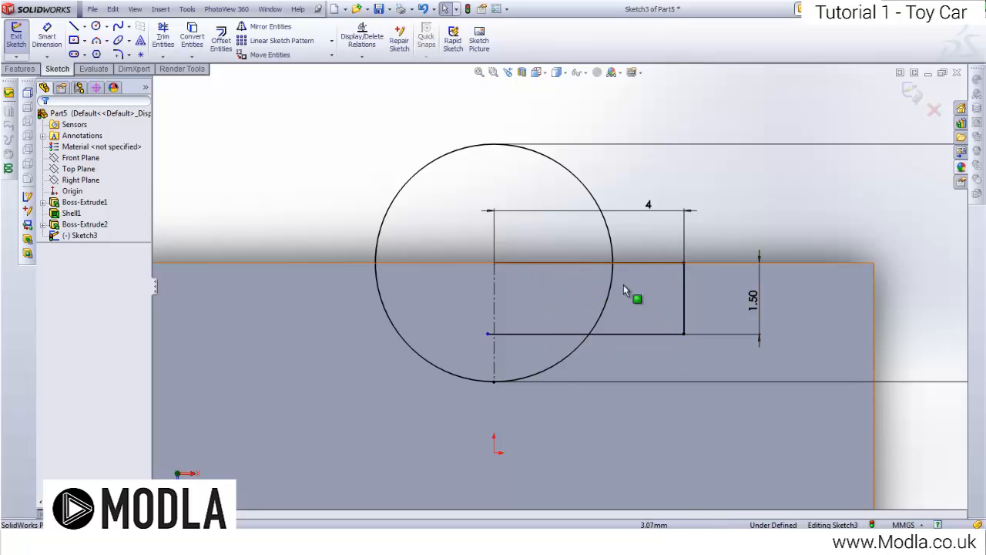
pyautogui.click(163, 36)
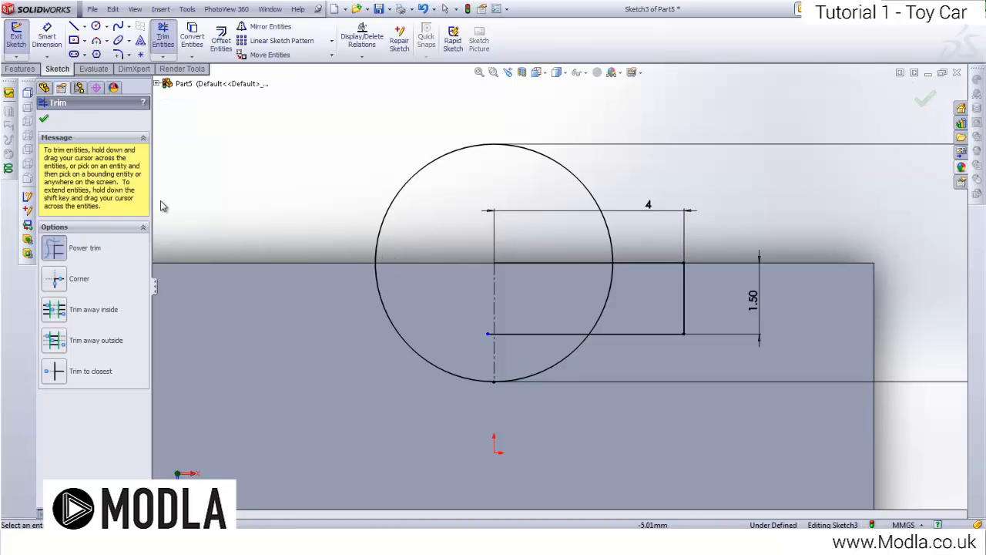
pyautogui.scroll(-2, 513, 275)
pyautogui.scroll(3, 520, 308)
pyautogui.scroll(-5, 483, 357)
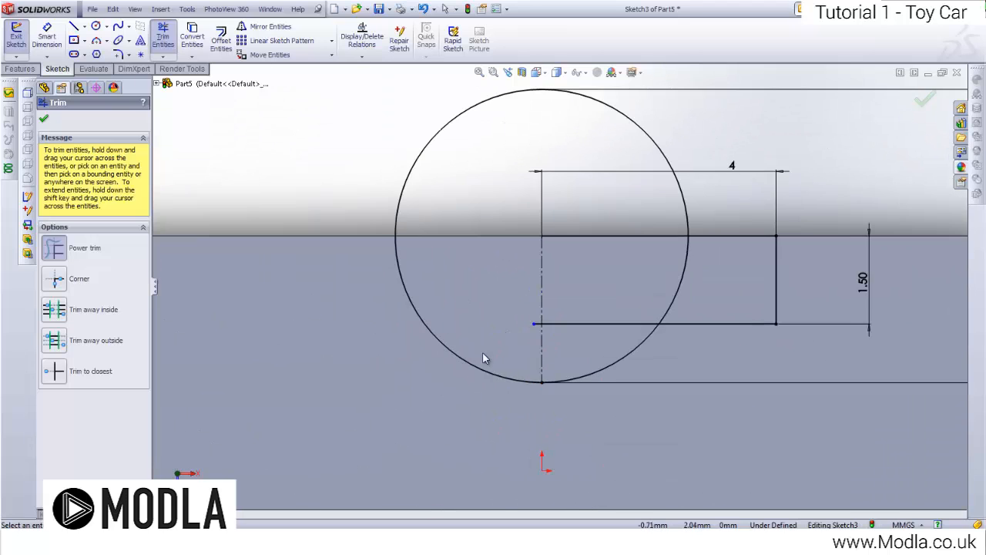
pyautogui.scroll(-1, 493, 393)
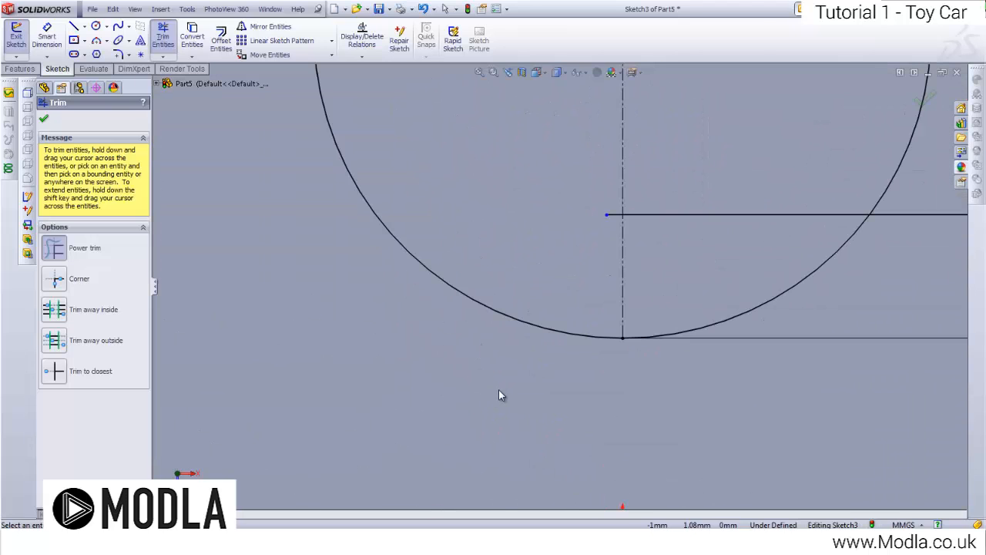
pyautogui.moveTo(520, 323); pyautogui.dragTo(522, 299)
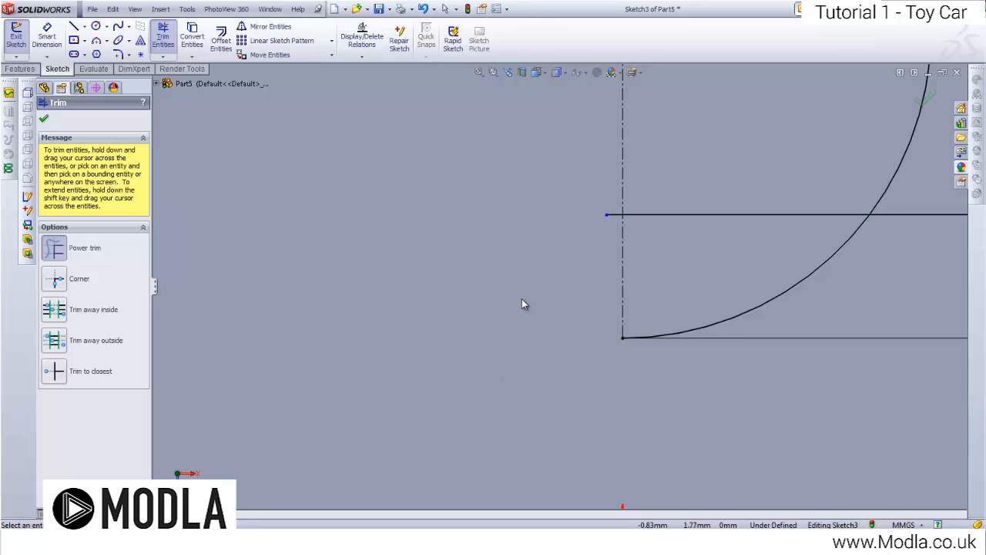
# Step: Trim the lower horizontal line back to the arc and remove the arc segment between the two horizontal lines
pyautogui.scroll(3, 522, 299)
pyautogui.scroll(-3, 594, 369)
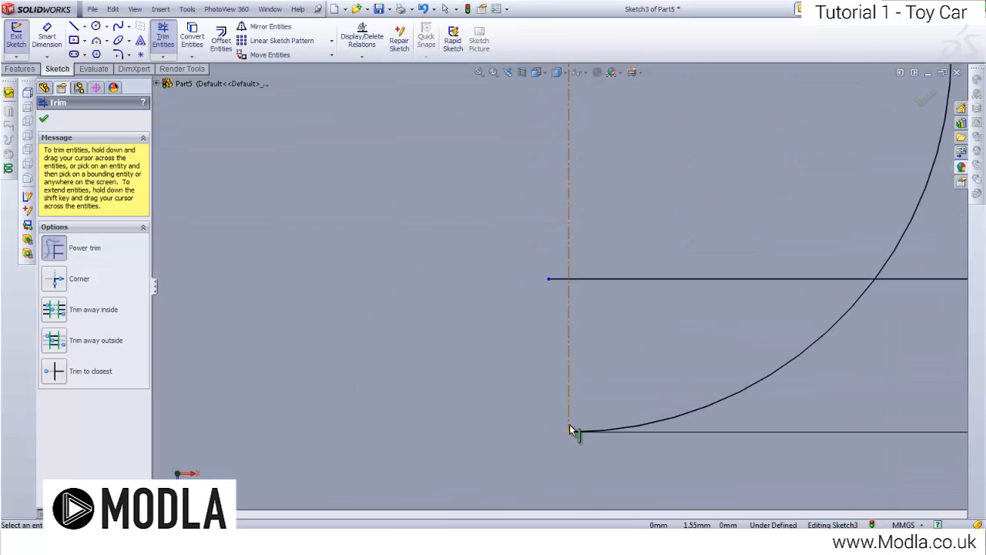
pyautogui.scroll(-3, 591, 267)
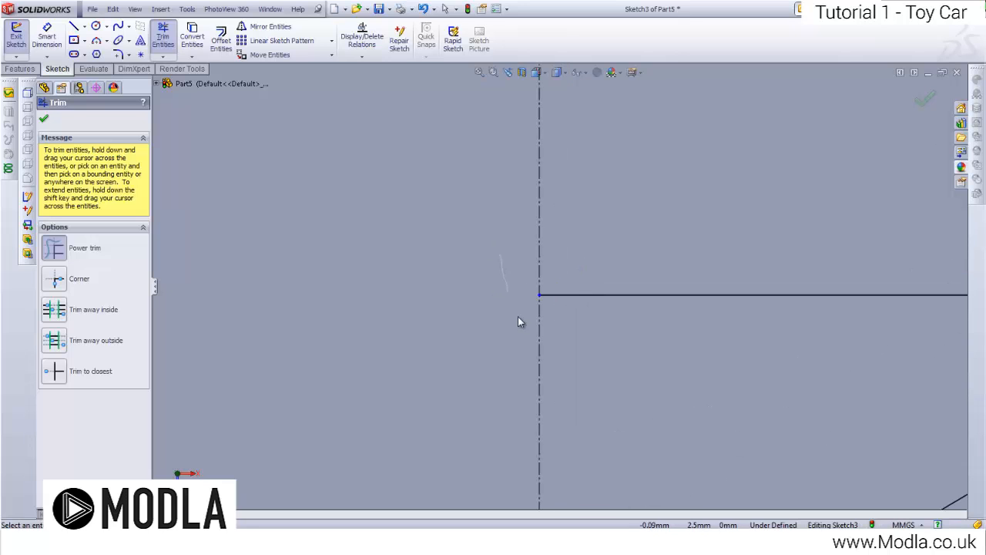
pyautogui.scroll(2, 520, 321)
pyautogui.moveTo(622, 292); pyautogui.dragTo(652, 282)
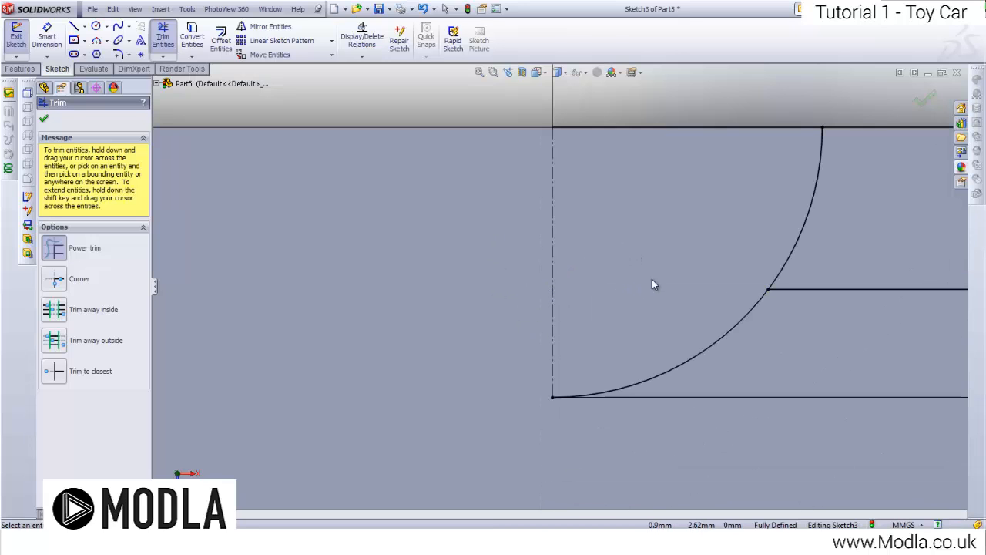
pyautogui.scroll(2, 678, 240)
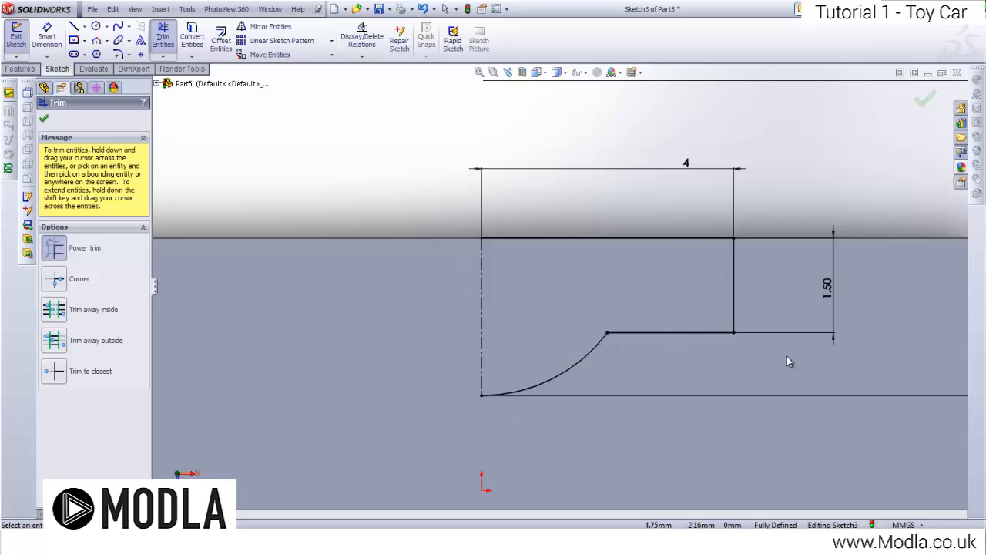
pyautogui.scroll(3, 766, 202)
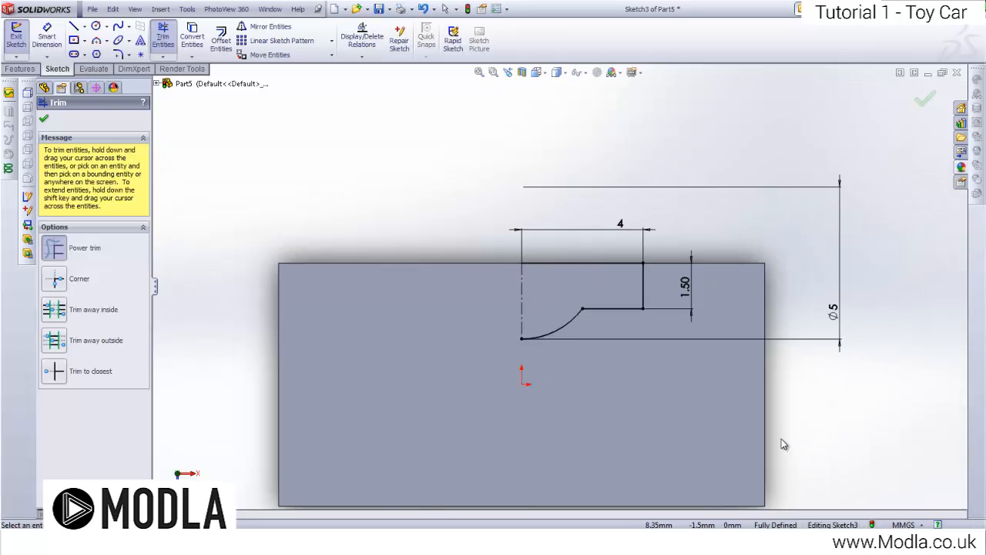
pyautogui.click(44, 119)
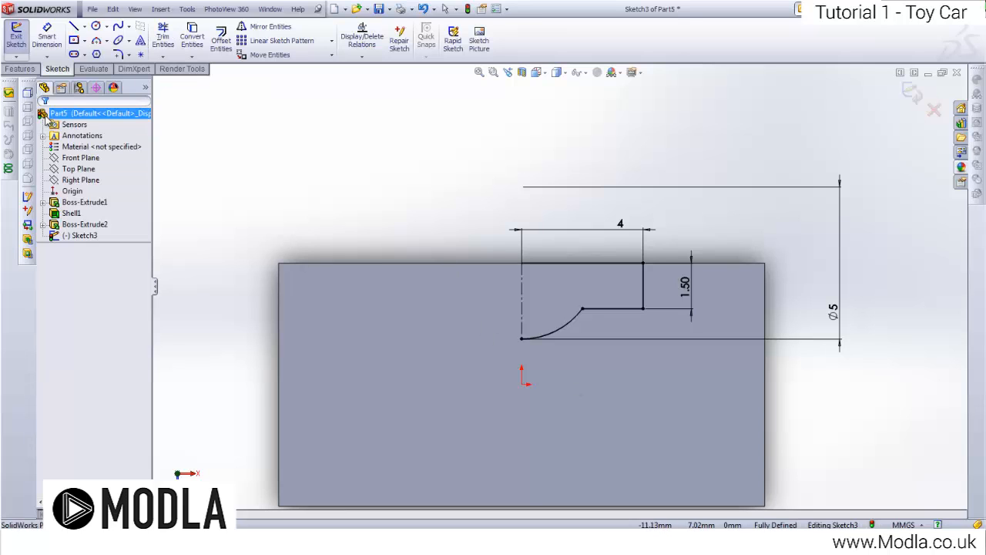
# Step: Mirror the three outline lines and the arc about the vertical centerline, keeping the originals
pyautogui.click(245, 30)
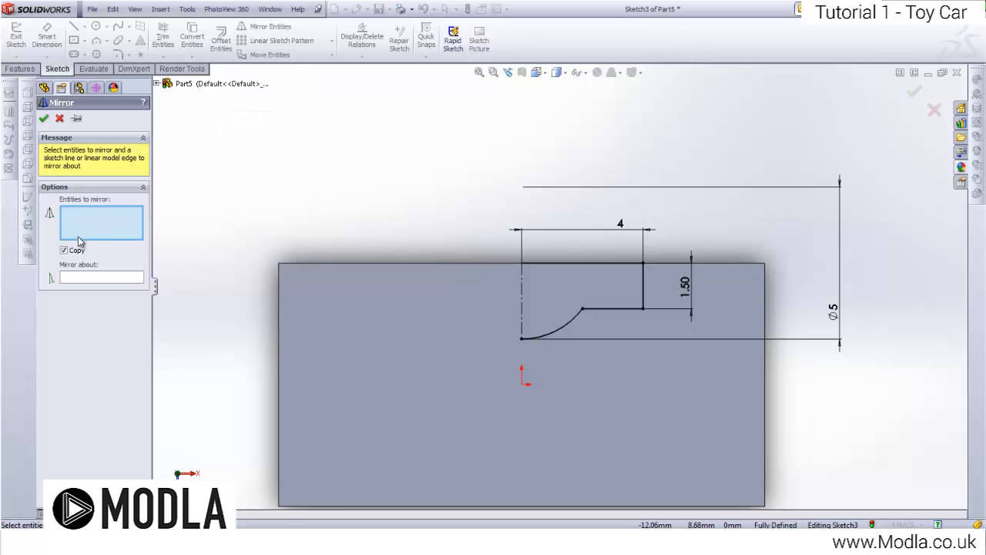
pyautogui.click(598, 265)
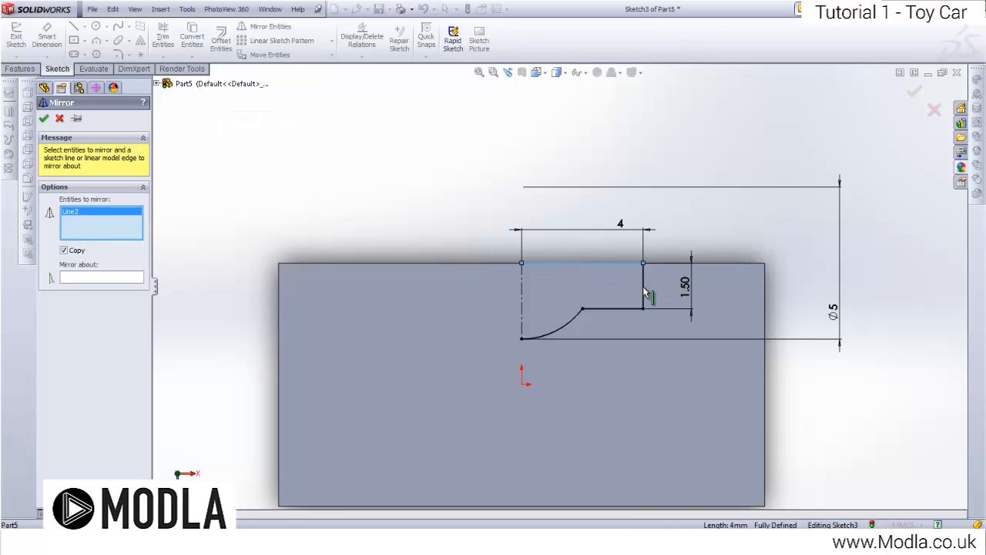
pyautogui.click(644, 294)
pyautogui.click(628, 309)
pyautogui.click(569, 324)
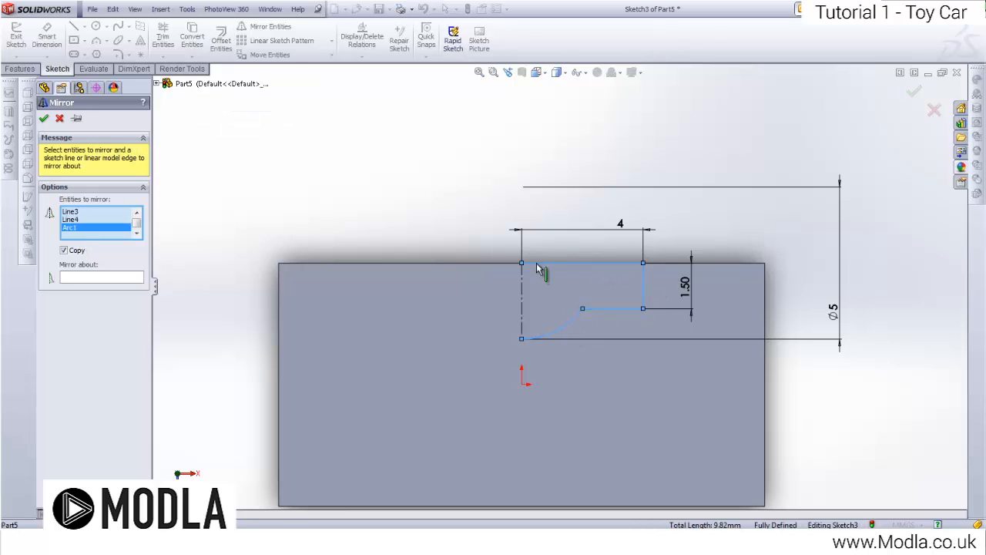
pyautogui.scroll(-3, 537, 267)
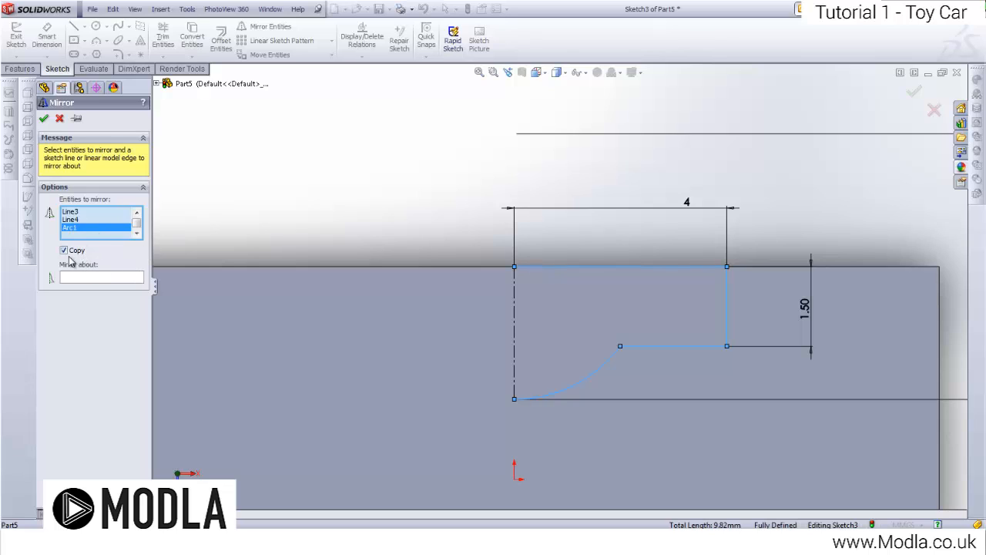
pyautogui.click(515, 315)
pyautogui.click(44, 118)
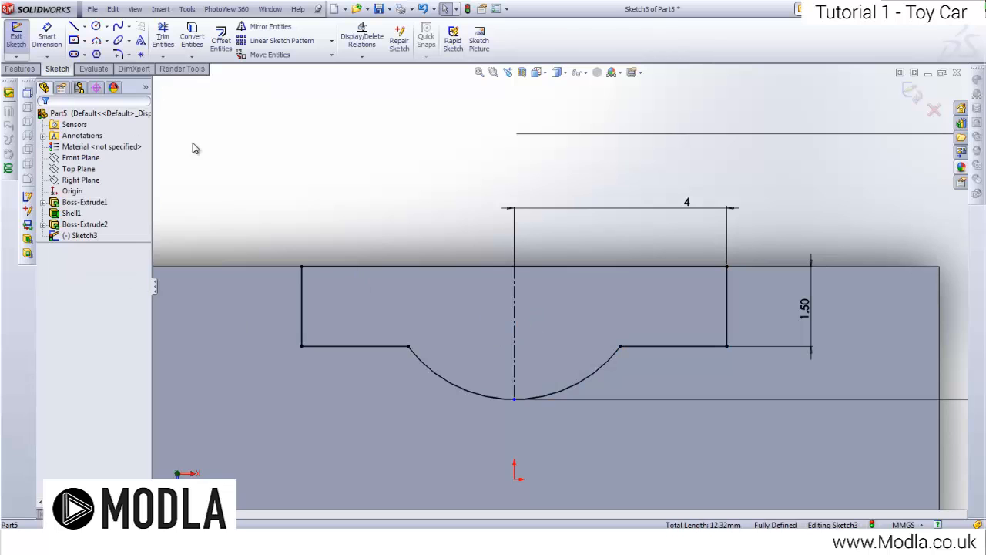
# Step: Close the sketch and extrude the mirrored column profile upward 11 mm as a blind boss merged with the block
pyautogui.press('f')
pyautogui.press('space')
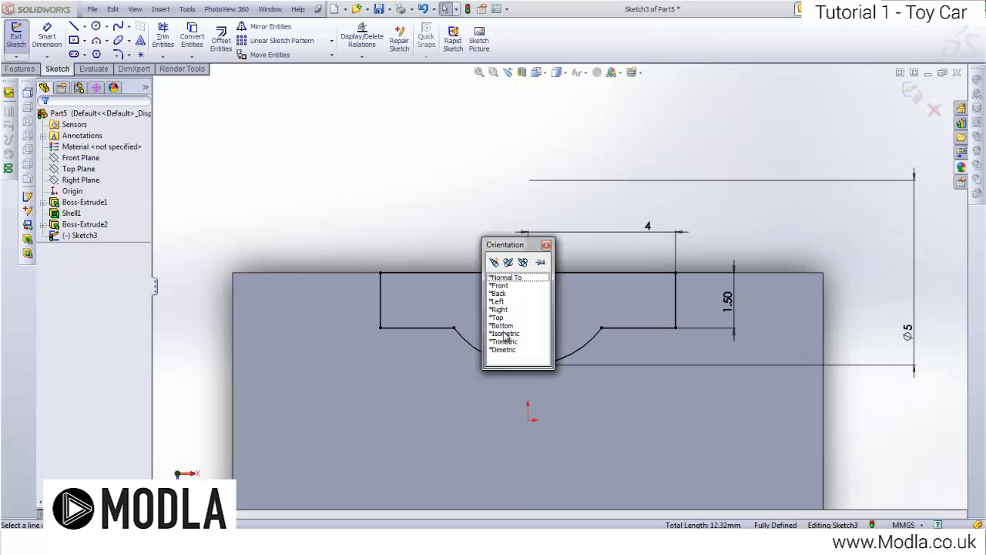
pyautogui.click(507, 335)
pyautogui.scroll(5, 584, 170)
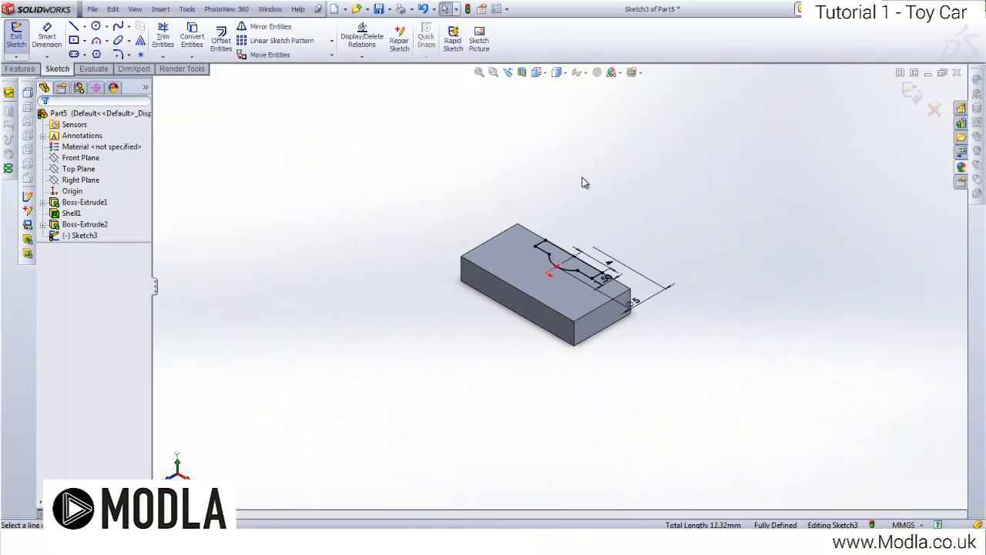
pyautogui.scroll(-4, 579, 189)
pyautogui.click(15, 40)
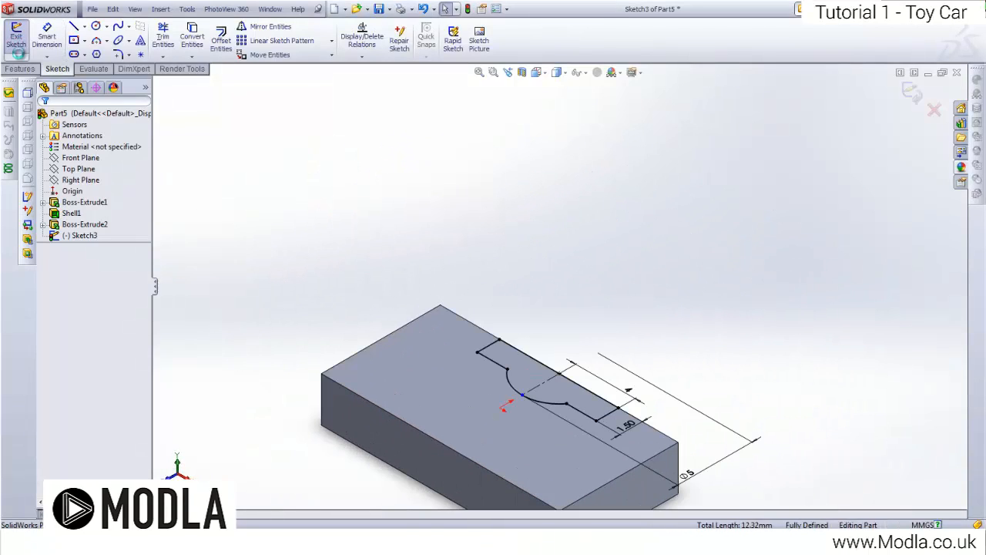
pyautogui.click(22, 43)
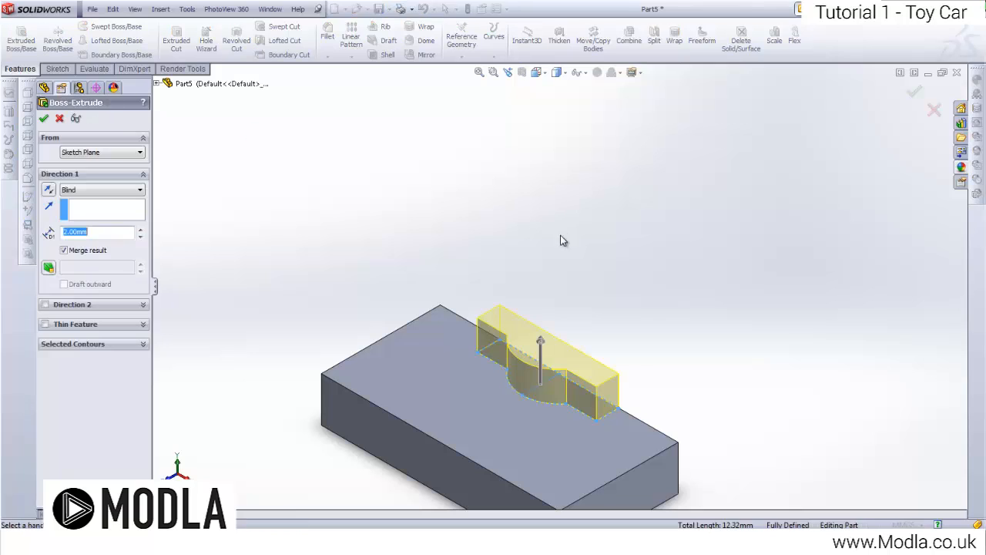
pyautogui.write('11')
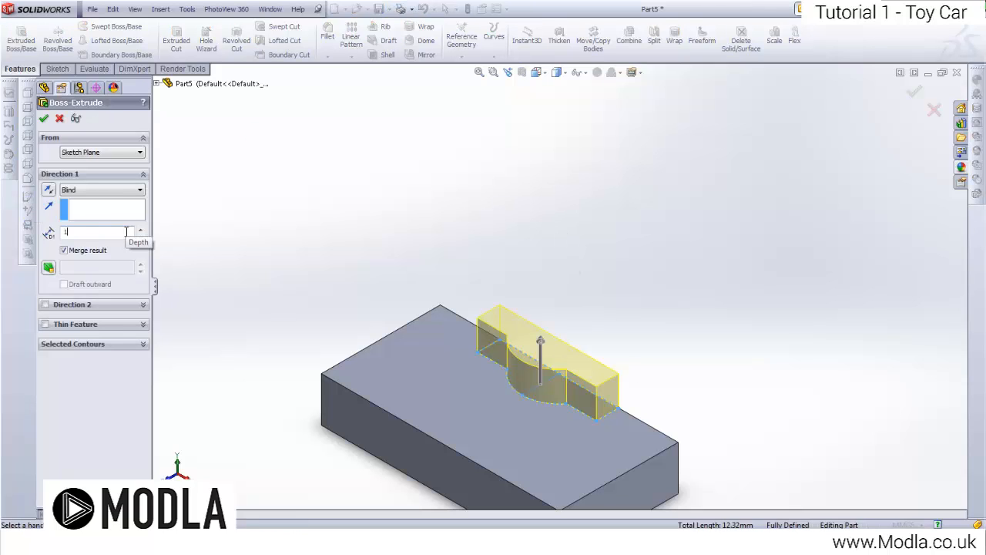
pyautogui.press('Return')
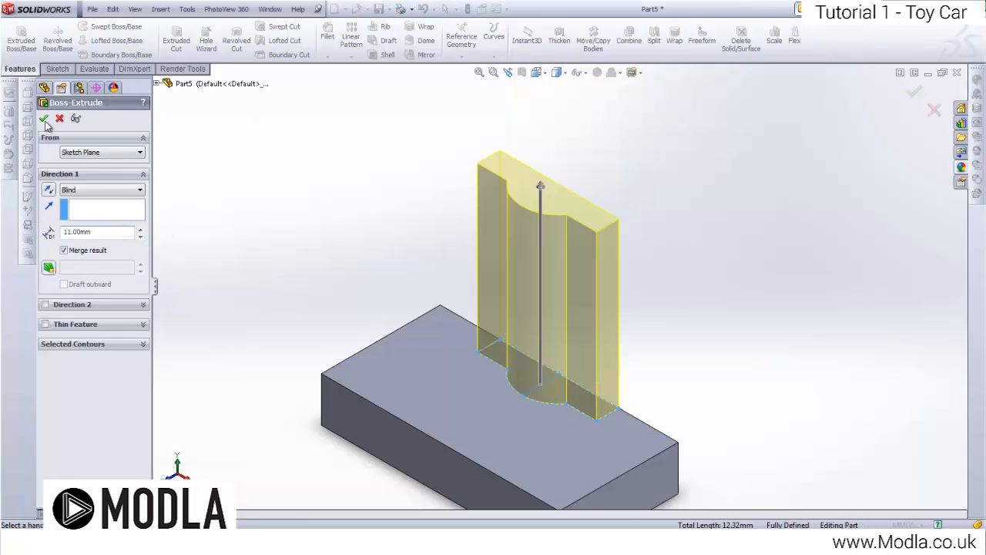
pyautogui.rightClick(438, 329)
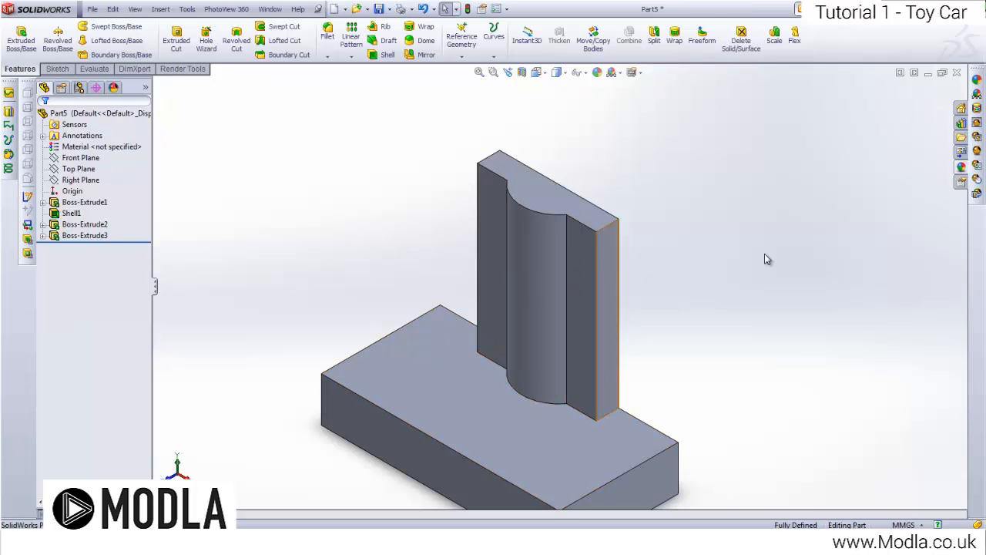
# Step: Open the reference steering wheel assembly and examine the angled top of its stand where the wheel hub meets it
pyautogui.click(928, 72)
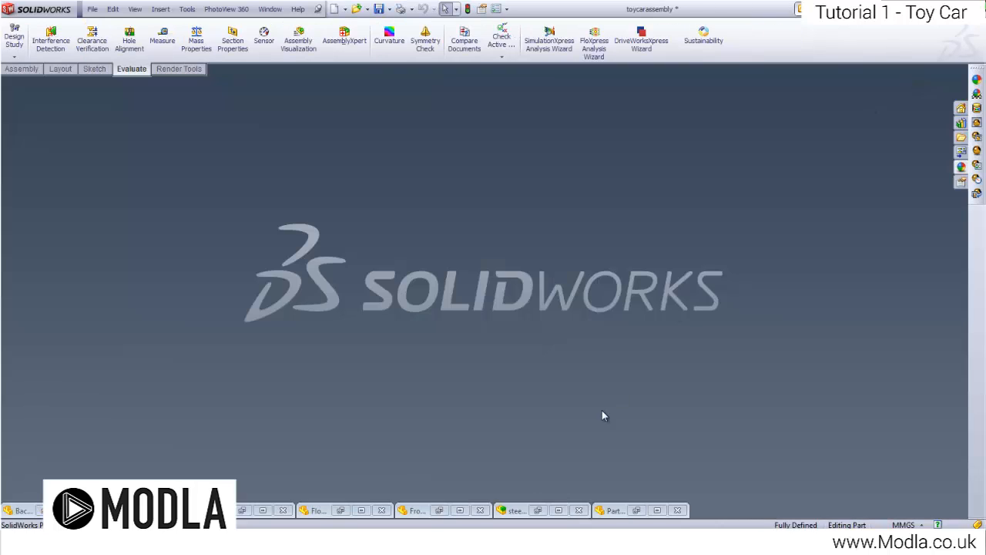
pyautogui.click(537, 510)
pyautogui.moveTo(531, 337); pyautogui.dragTo(557, 156, button='middle')
pyautogui.scroll(-4, 462, 238)
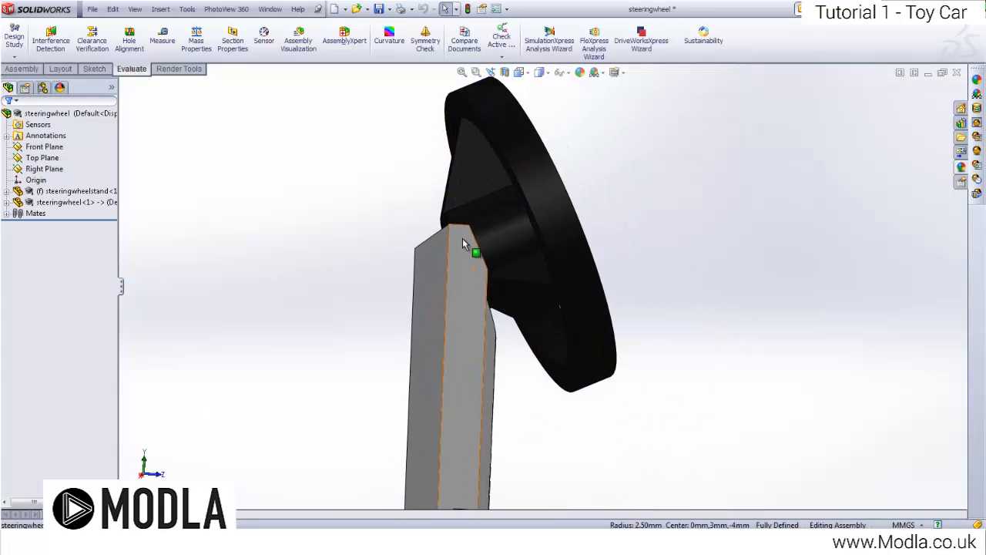
pyautogui.moveTo(462, 239); pyautogui.dragTo(505, 223, button='middle')
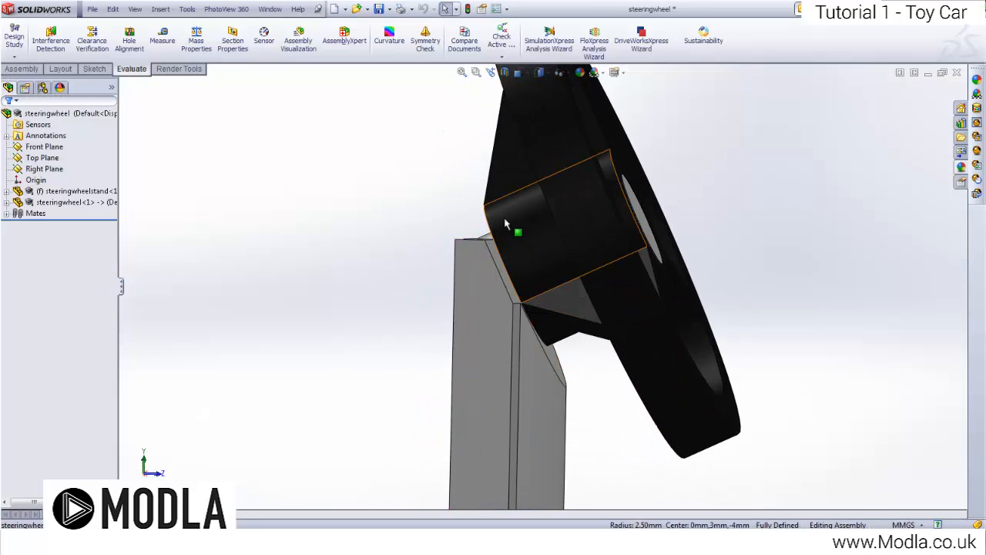
pyautogui.scroll(3, 532, 285)
pyautogui.moveTo(527, 317); pyautogui.dragTo(507, 332, button='middle')
pyautogui.scroll(1, 508, 330)
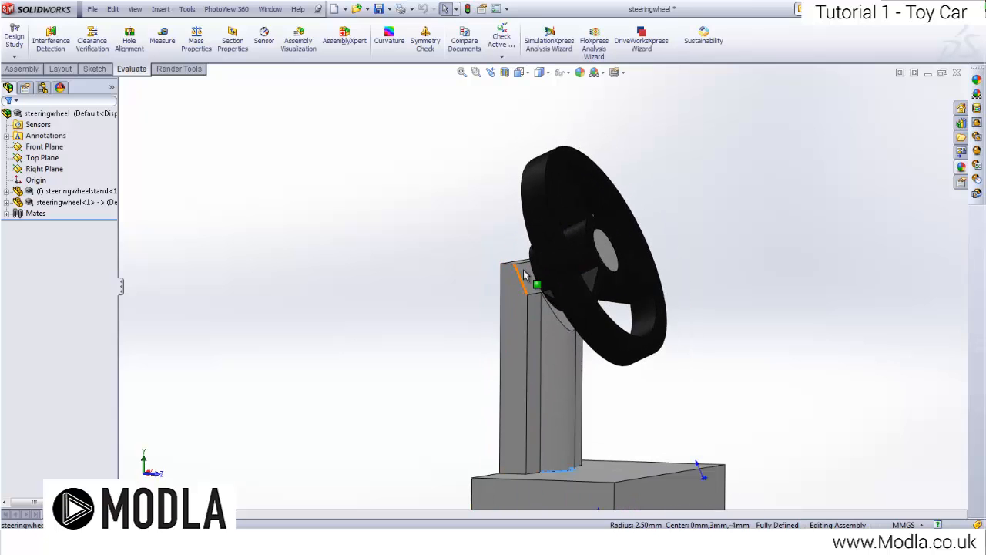
# Step: Return to the stand part and start a sketch on the column's narrow side face, viewed normal to that face
pyautogui.click(929, 73)
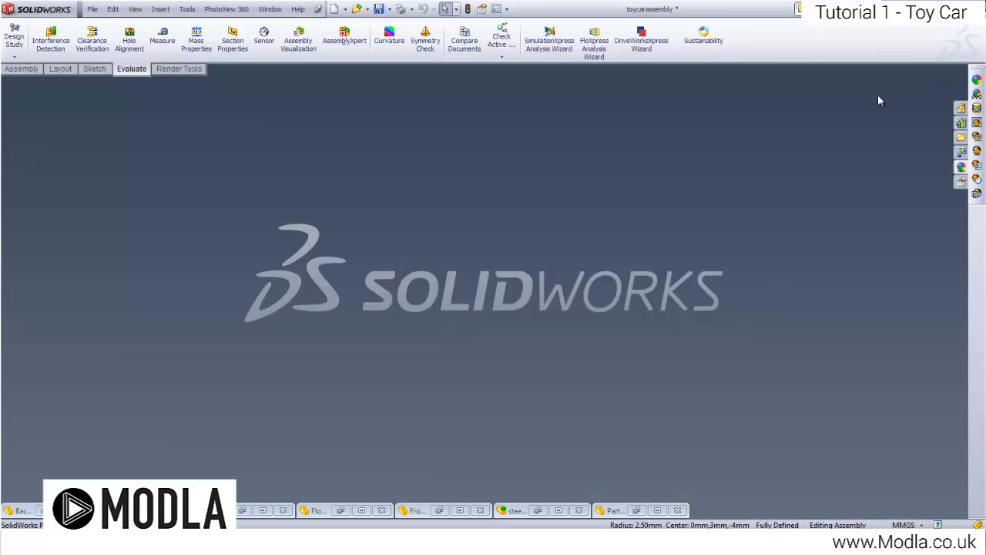
pyautogui.click(638, 511)
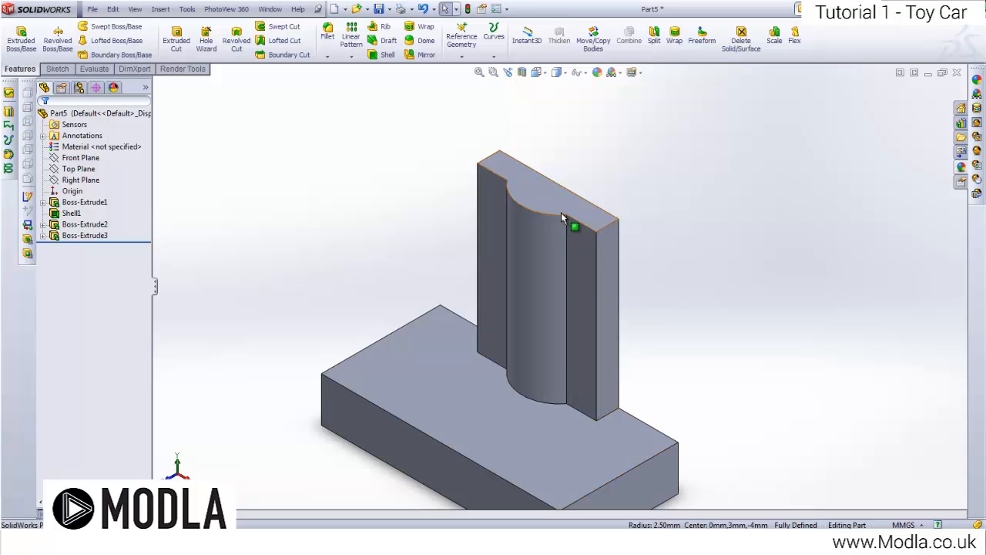
pyautogui.moveTo(590, 233)
pyautogui.mouseDown(button='middle')
pyautogui.moveTo(554, 135)
pyautogui.moveTo(568, 192)
pyautogui.moveTo(601, 248)
pyautogui.mouseUp(button='middle')
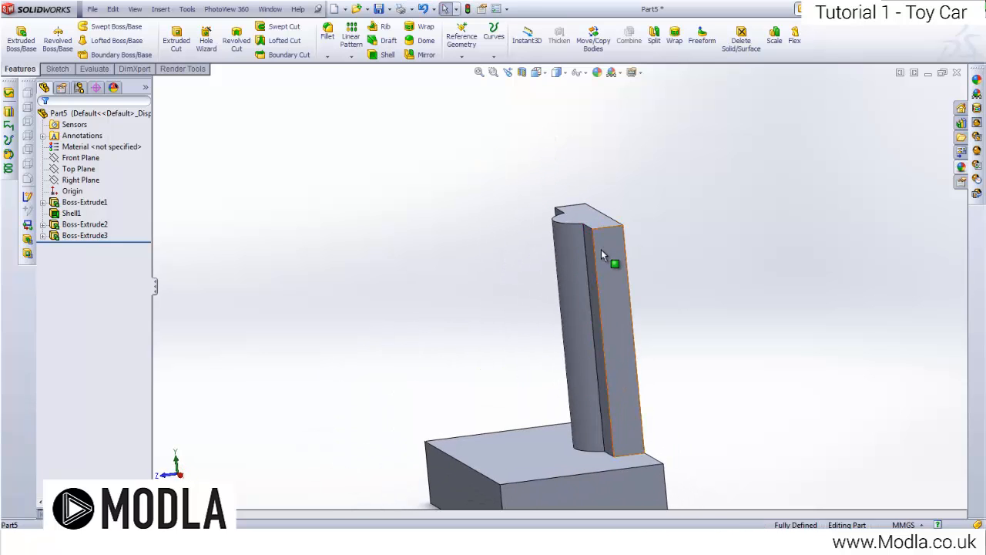
pyautogui.rightClick(601, 249)
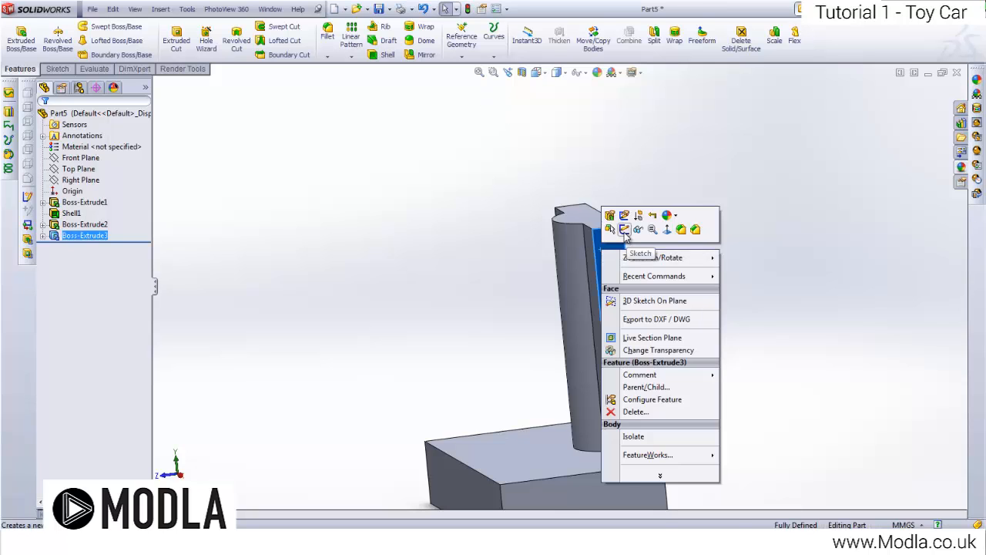
pyautogui.click(624, 231)
pyautogui.press('space')
pyautogui.click(659, 274)
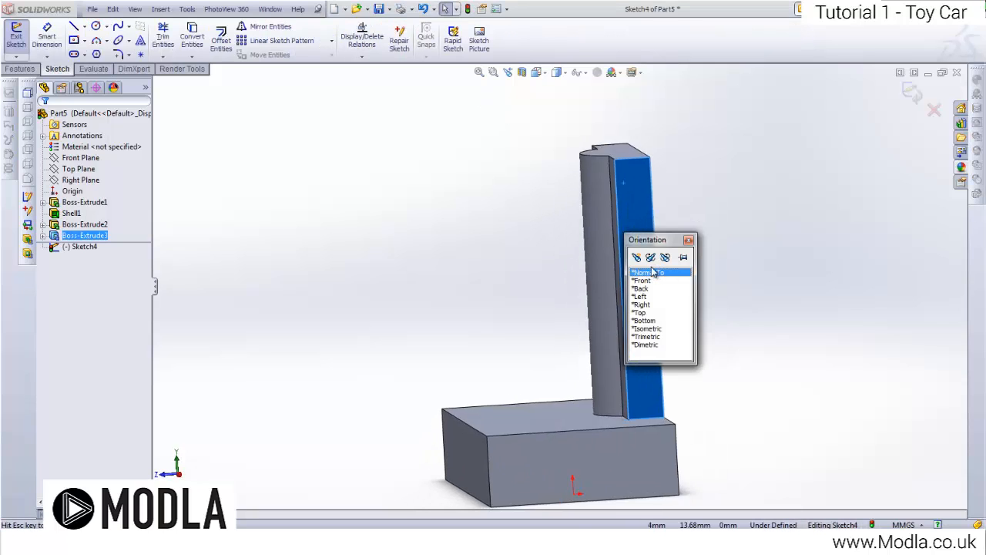
pyautogui.click(343, 167)
# Step: Sketch a closed triangle from the midpoint of the side face's top edge to the column's front corner and about 4.5 mm down its front edge
pyautogui.click(74, 27)
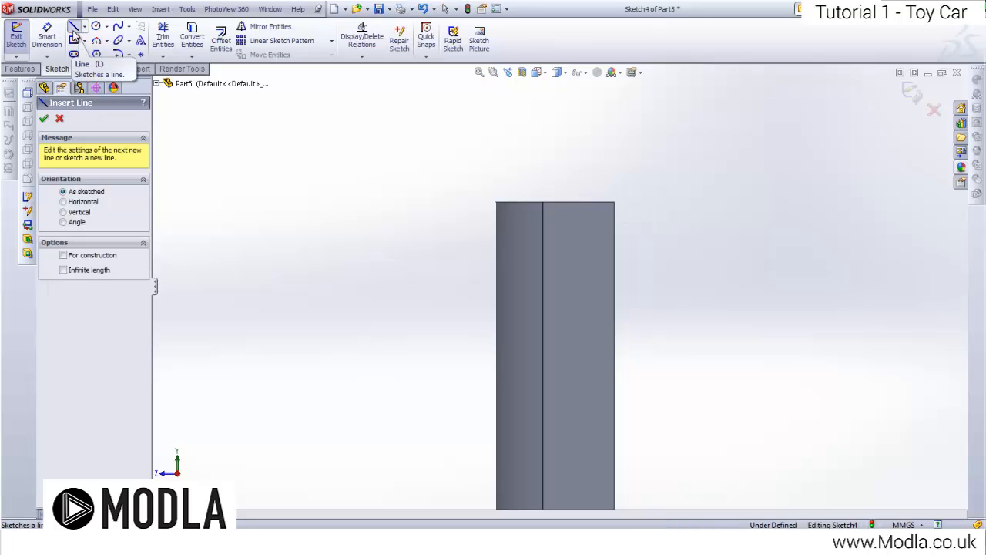
pyautogui.click(577, 202)
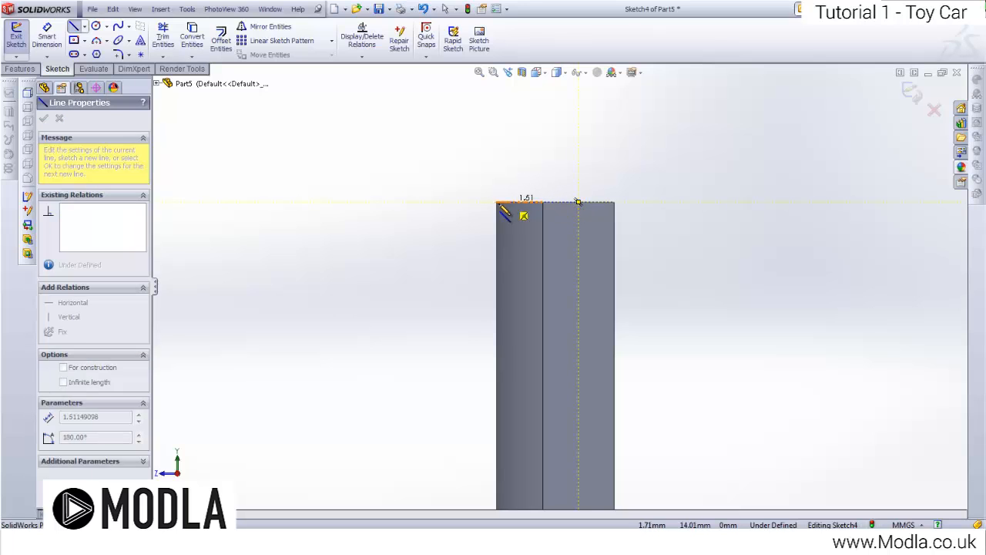
pyautogui.click(496, 203)
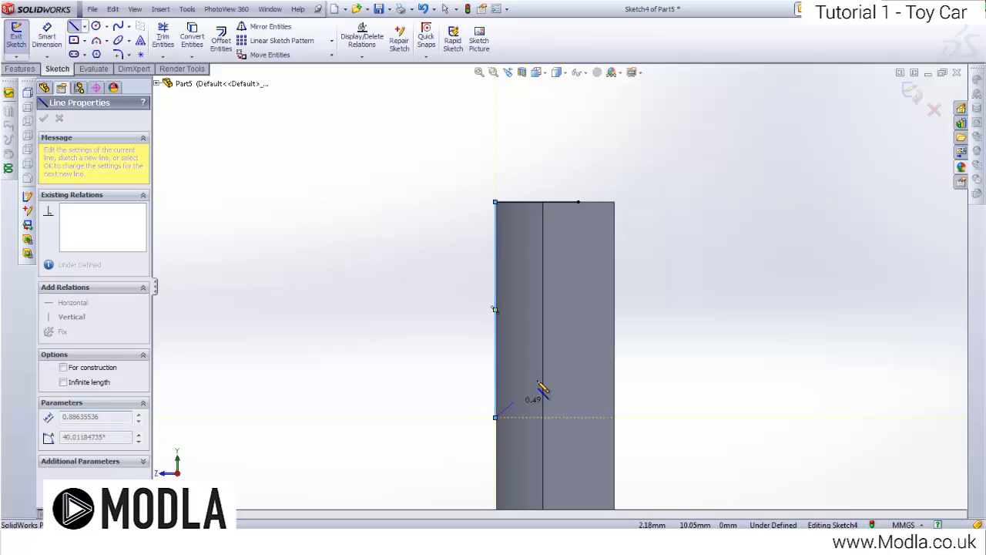
pyautogui.click(496, 417)
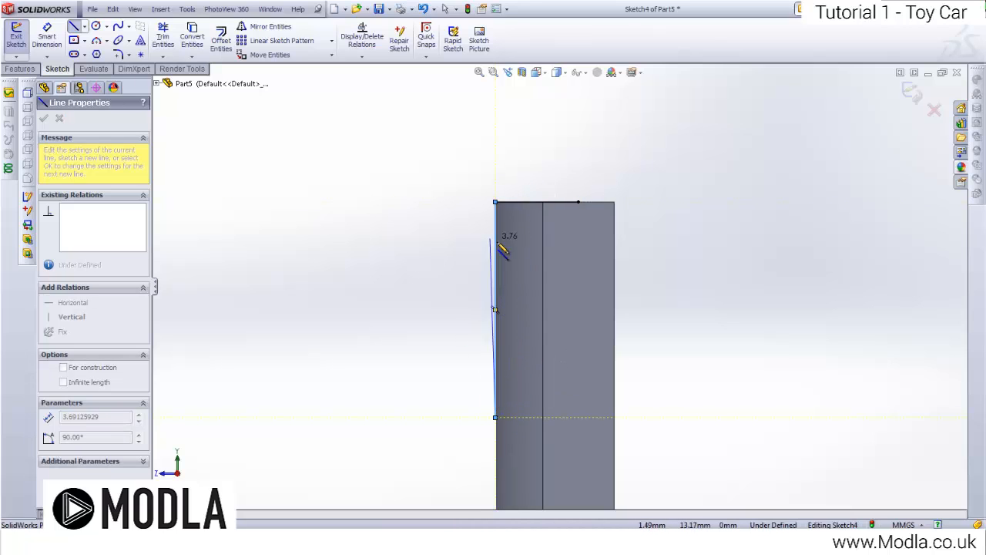
pyautogui.click(578, 202)
pyautogui.press('Escape')
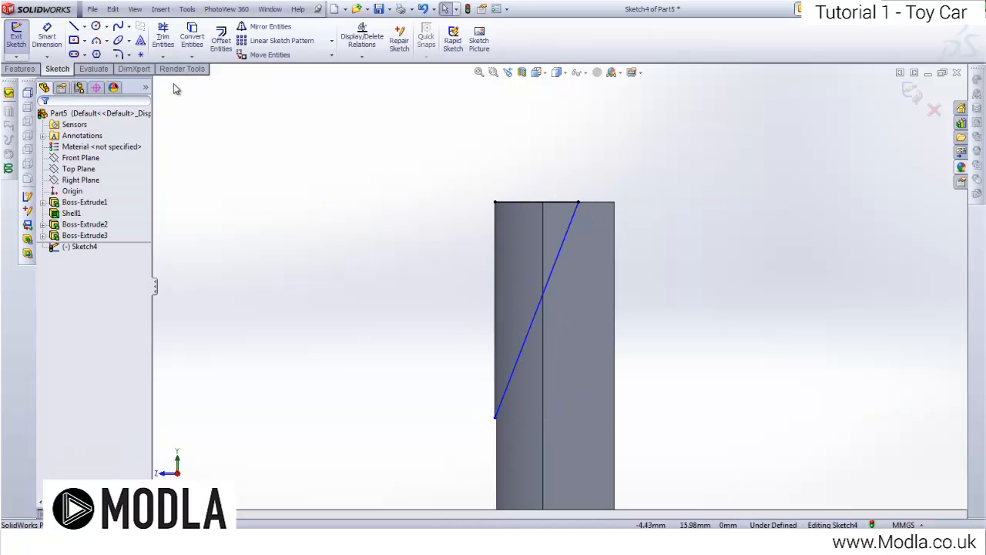
# Step: Dimension the triangle's vertical side to 4 mm
pyautogui.click(49, 39)
pyautogui.click(495, 231)
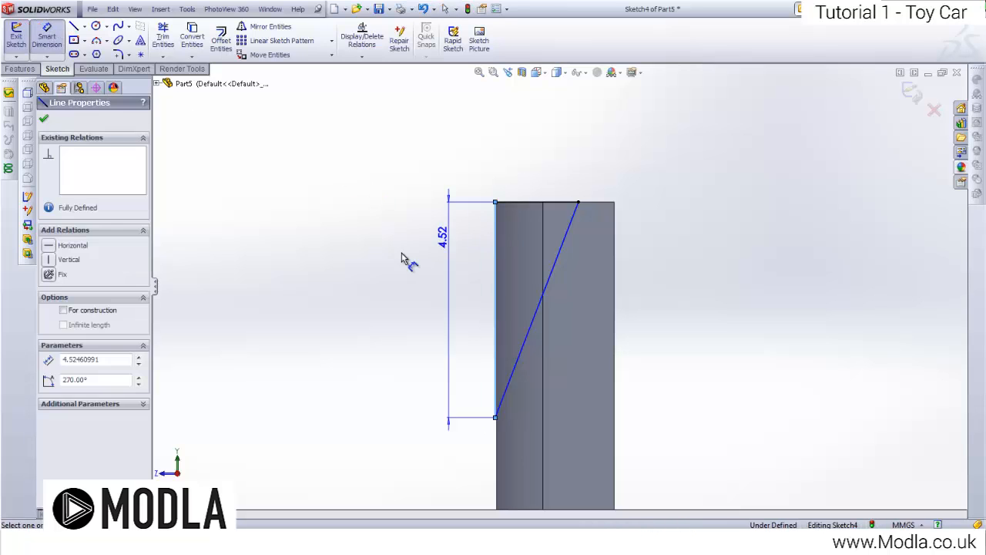
pyautogui.click(383, 270)
pyautogui.write('4')
pyautogui.press('Return')
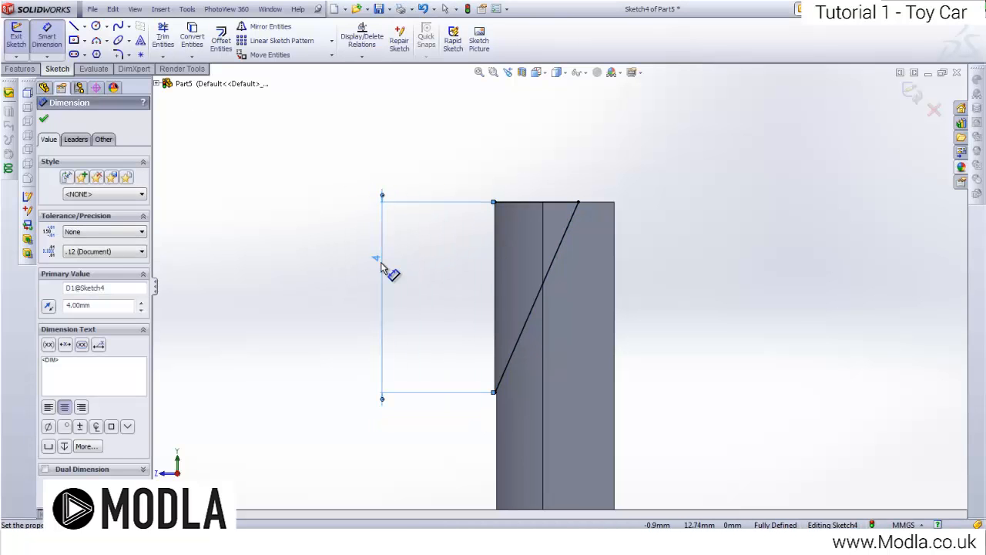
# Step: Cut the triangular profile through all of the column with Extruded Cut to form its angled top
pyautogui.moveTo(392, 273)
pyautogui.mouseDown(button='middle')
pyautogui.moveTo(381, 267)
pyautogui.moveTo(442, 275)
pyautogui.moveTo(442, 295)
pyautogui.mouseUp(button='middle')
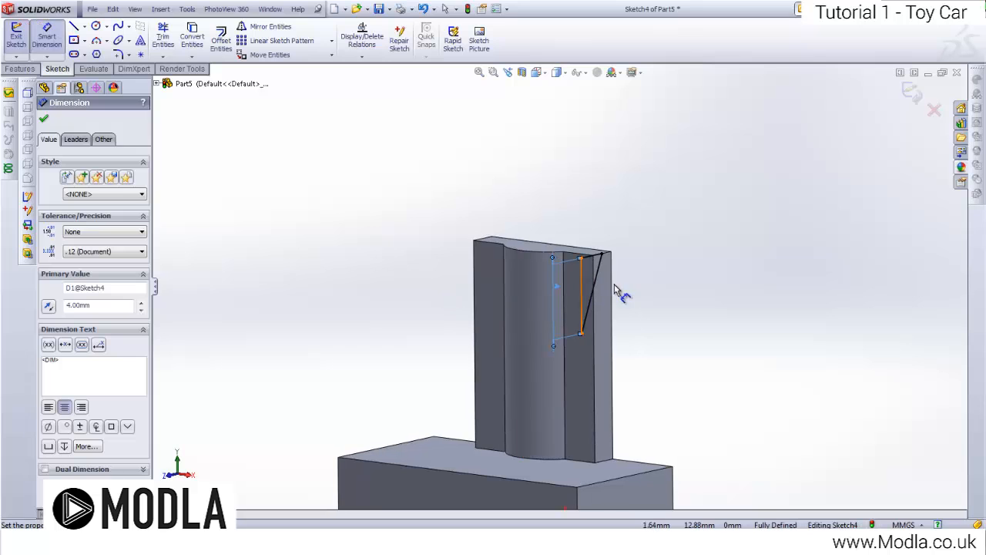
pyautogui.scroll(-5, 598, 239)
pyautogui.scroll(4, 608, 381)
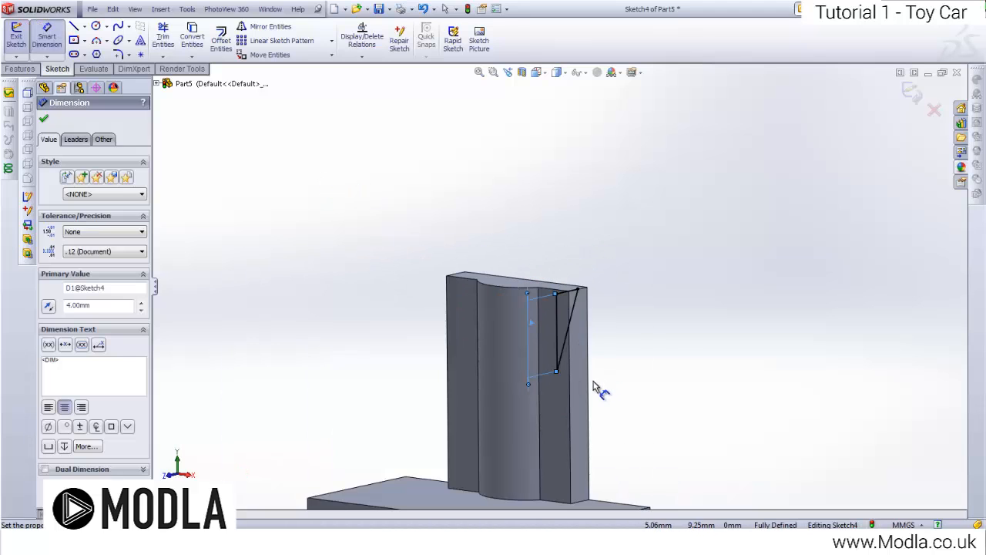
pyautogui.click(9, 69)
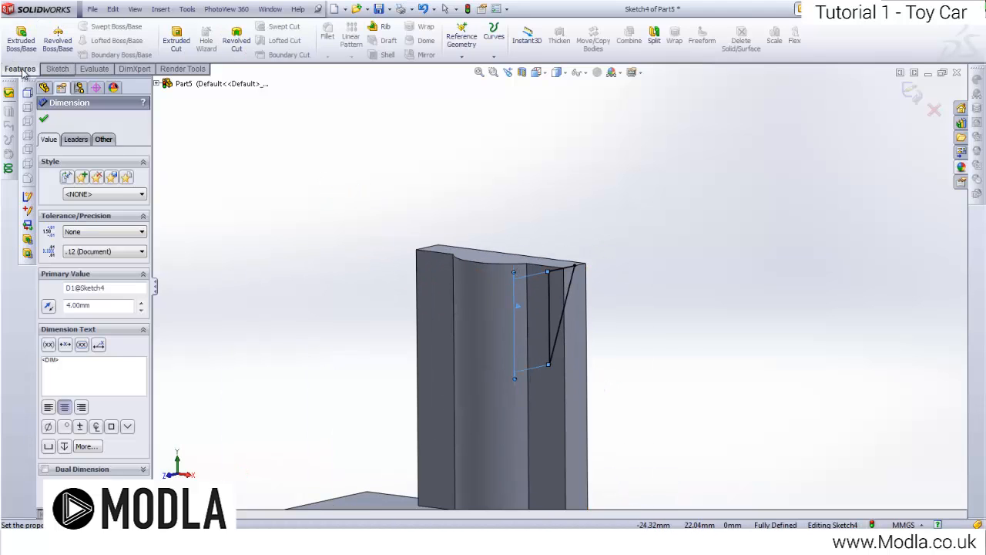
pyautogui.click(177, 38)
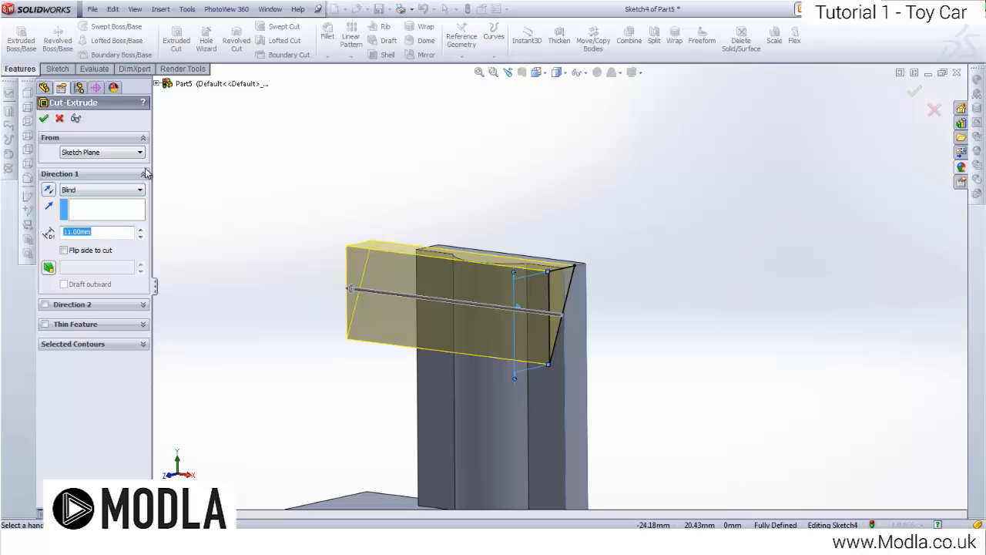
pyautogui.click(124, 196)
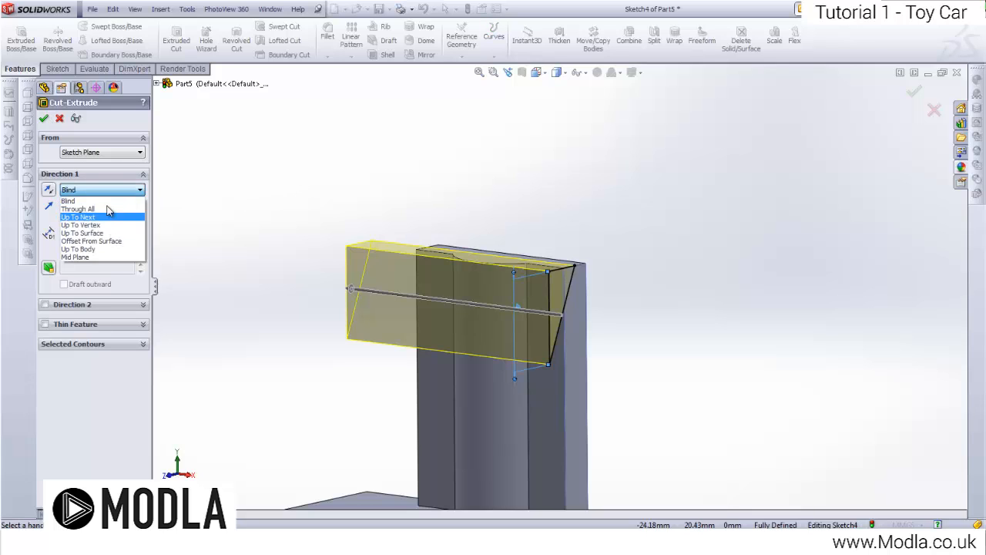
pyautogui.click(81, 210)
pyautogui.click(44, 118)
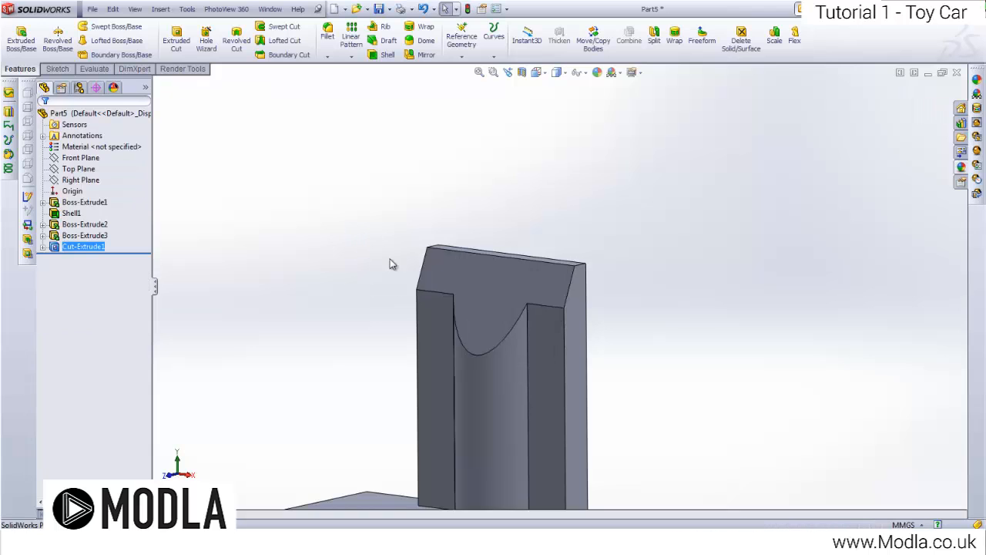
# Step: Start a sketch on the angled face at the top of the column, viewed normal to that face
pyautogui.scroll(2, 457, 297)
pyautogui.moveTo(456, 297); pyautogui.dragTo(546, 304, button='middle')
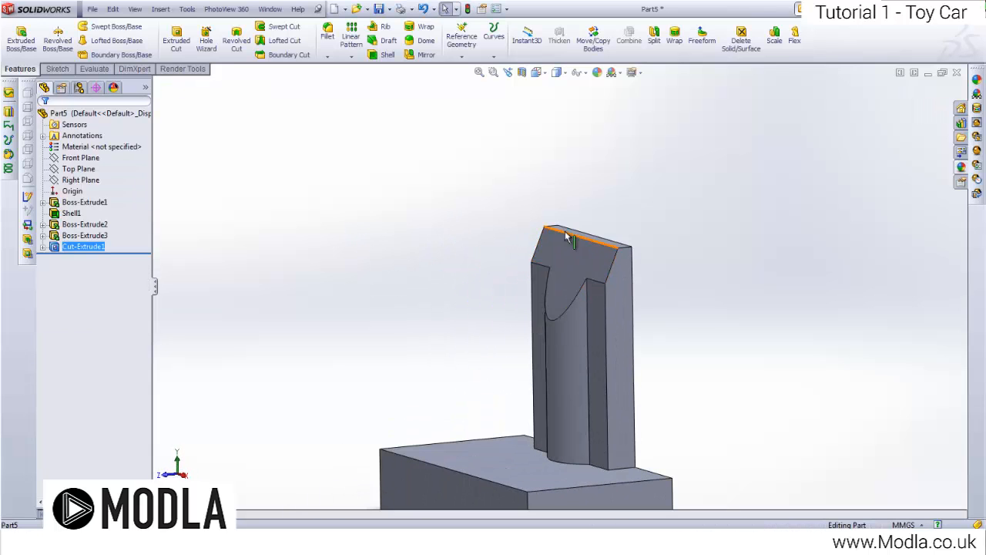
pyautogui.scroll(3, 563, 265)
pyautogui.scroll(-5, 566, 281)
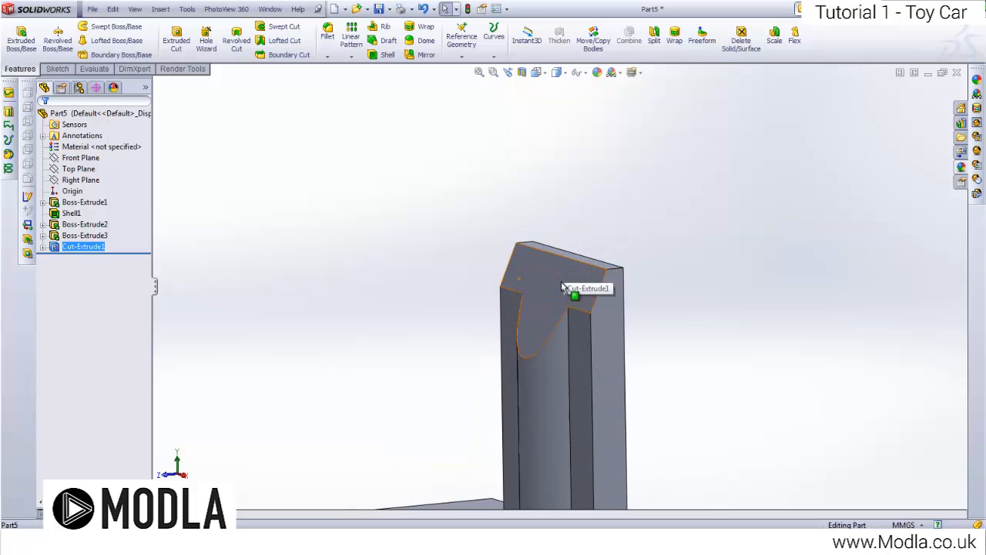
pyautogui.rightClick(540, 269)
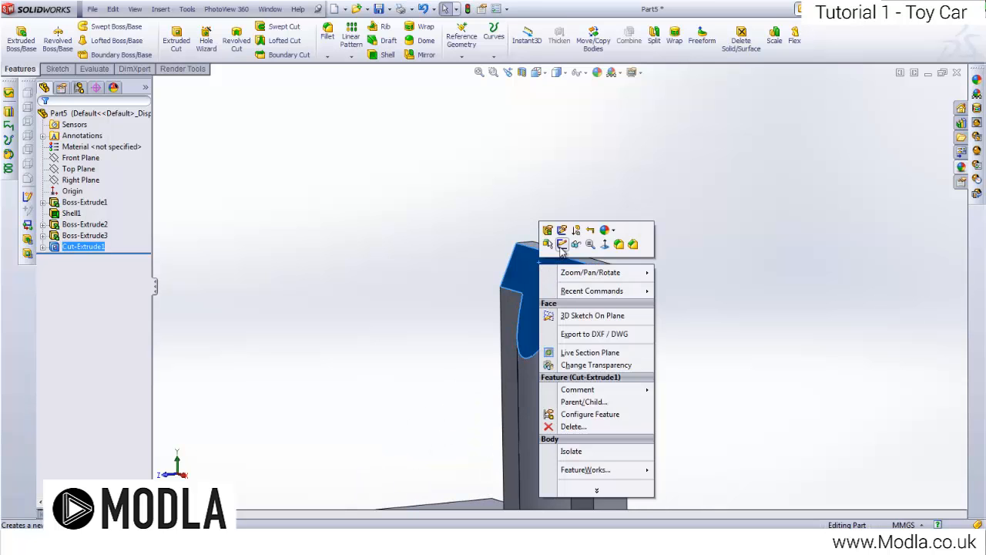
pyautogui.click(562, 244)
pyautogui.press('space')
pyautogui.doubleClick(593, 299)
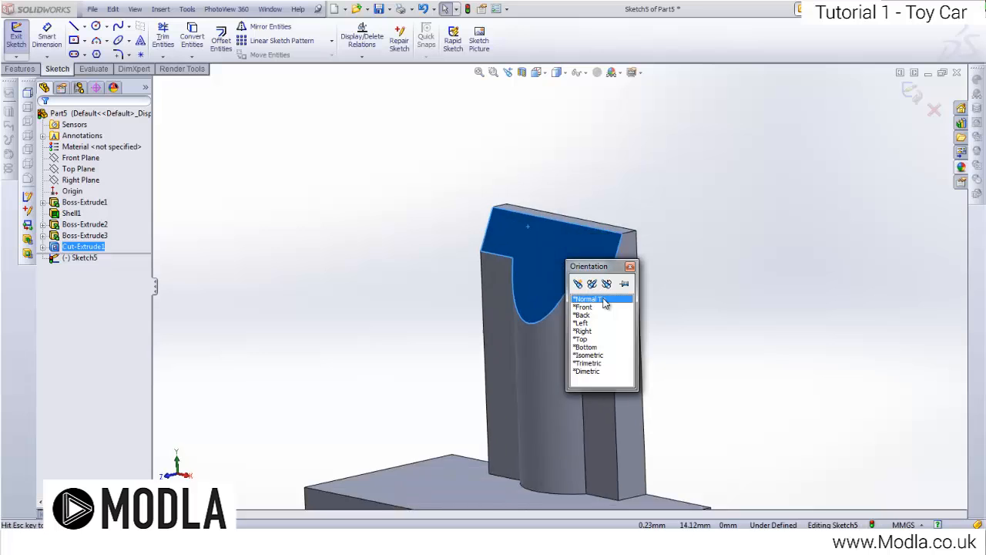
pyautogui.scroll(-3, 532, 178)
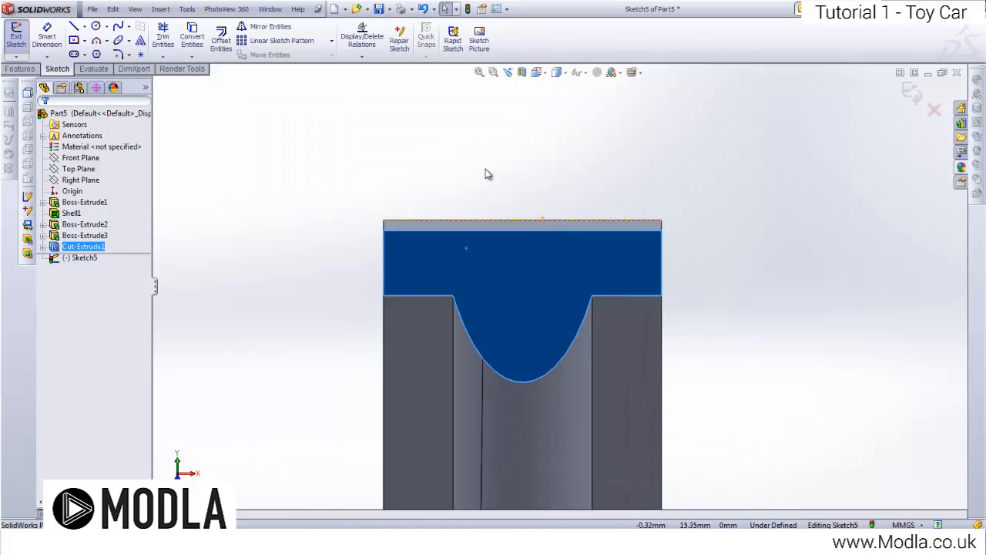
# Step: Draw a vertical centerline from the lowest point of the angled face's curved edge to the midpoint of its upper edge
pyautogui.click(86, 28)
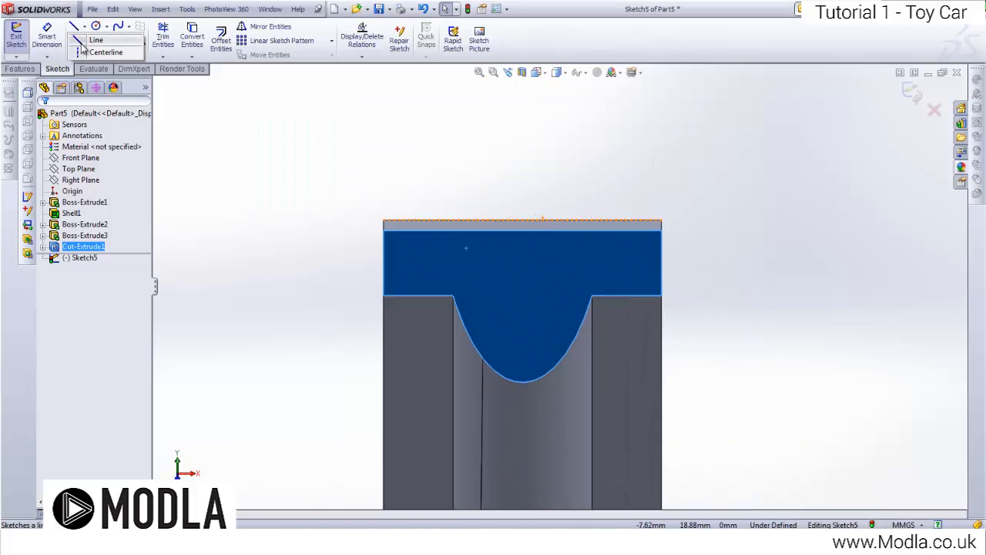
pyautogui.click(105, 52)
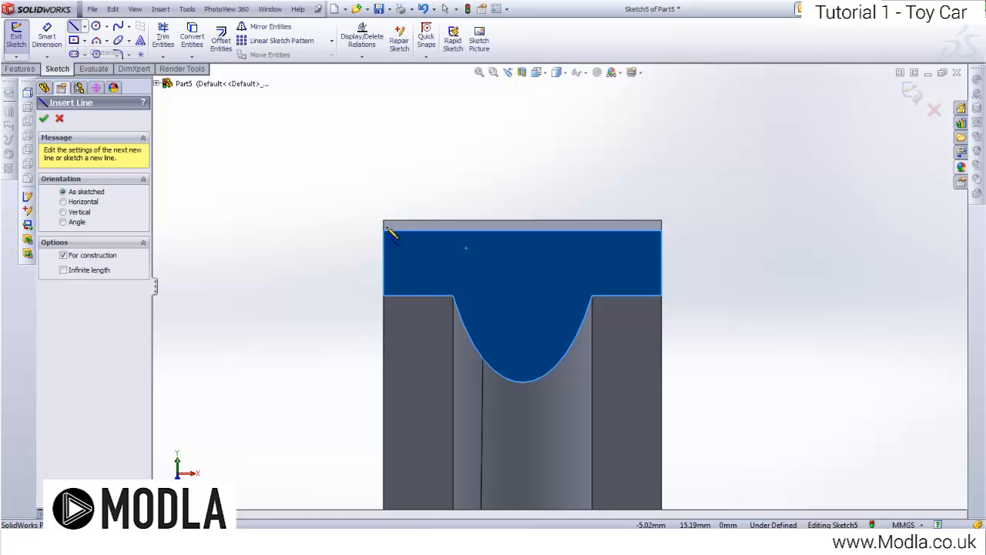
pyautogui.click(521, 382)
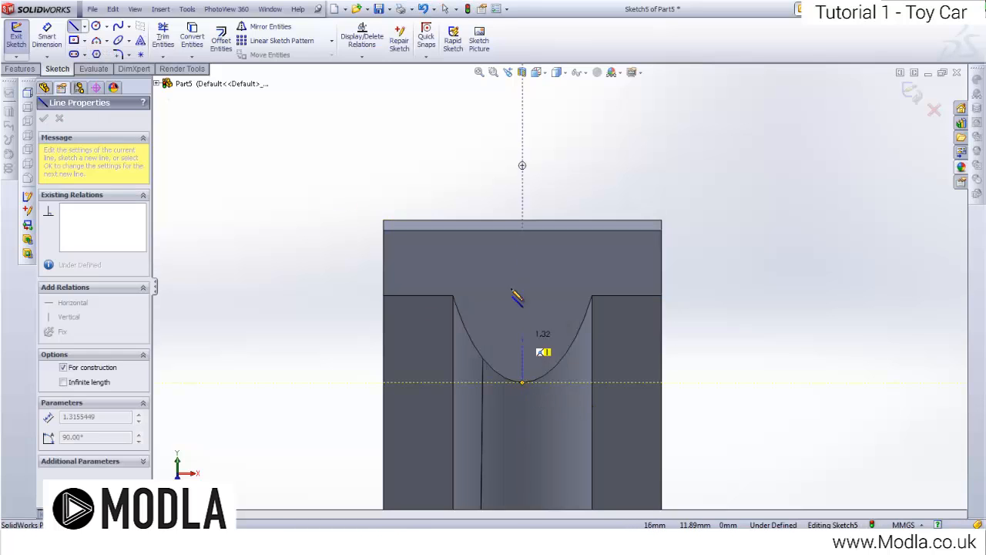
pyautogui.click(521, 229)
pyautogui.press('Escape')
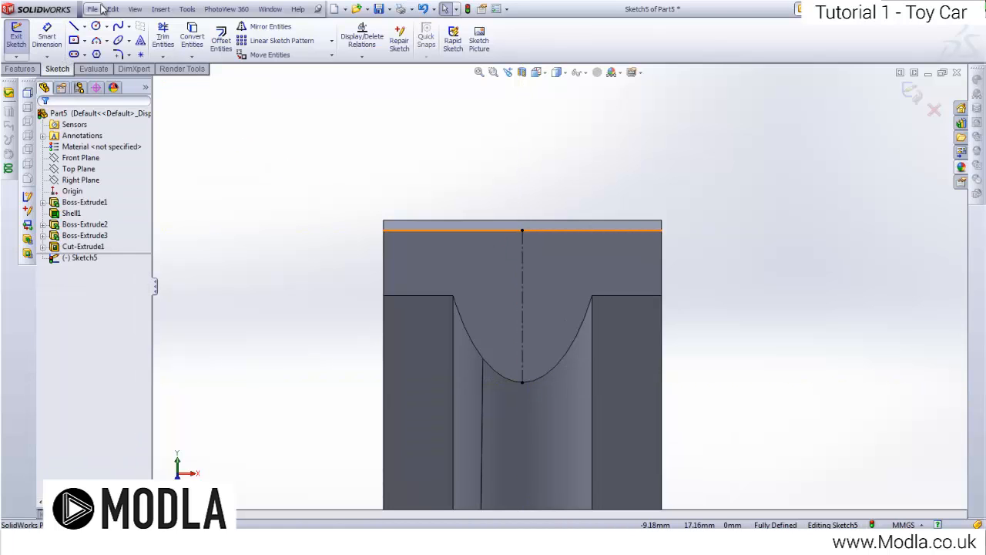
# Step: Draw a horizontal centerline across the angled face between the midpoints of its two short side edges
pyautogui.click(84, 26)
pyautogui.click(106, 51)
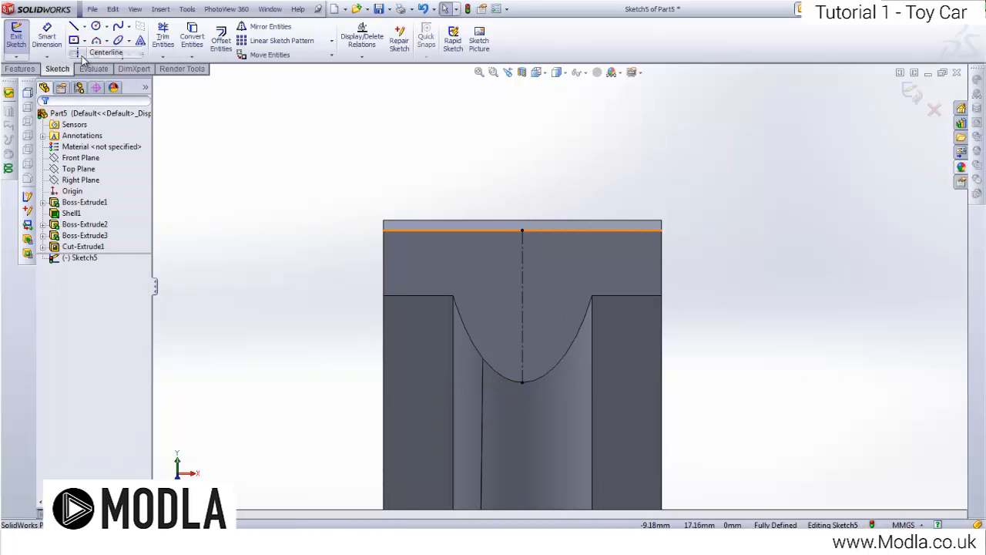
pyautogui.click(383, 263)
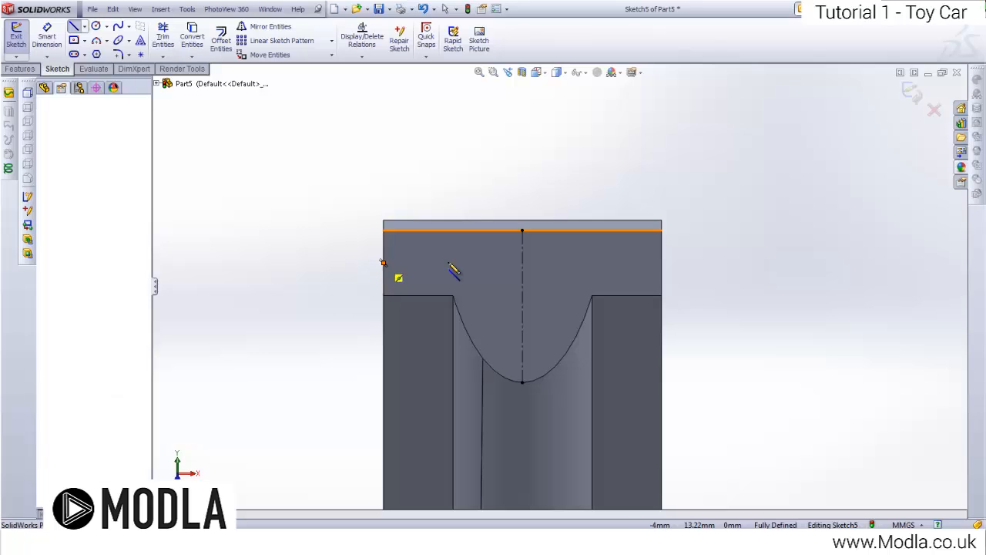
pyautogui.click(661, 262)
pyautogui.scroll(-3, 587, 271)
pyautogui.press('Escape')
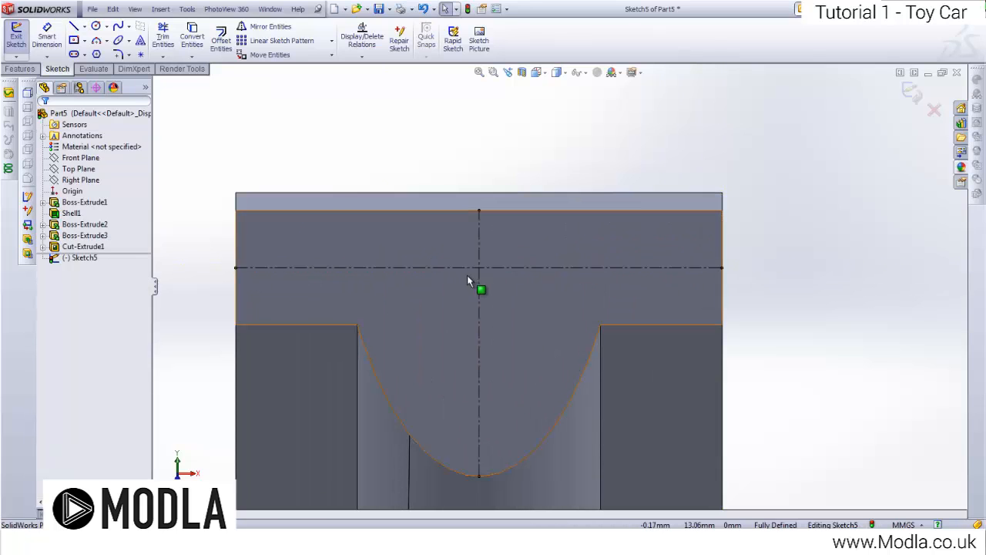
# Step: Sketch a circle about 3.7 mm in diameter centred where the two centerlines cross
pyautogui.click(98, 28)
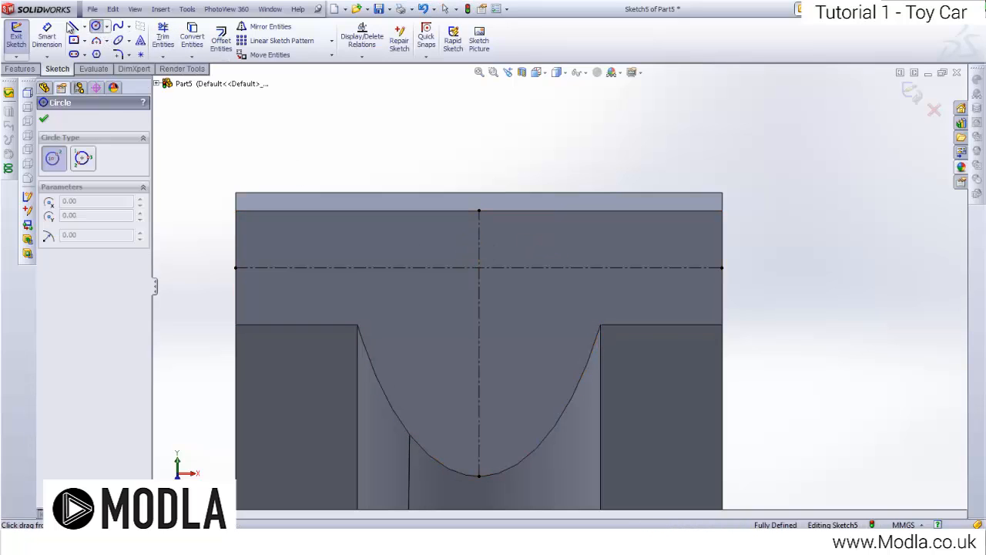
pyautogui.click(480, 268)
pyautogui.click(540, 180)
pyautogui.press('Escape')
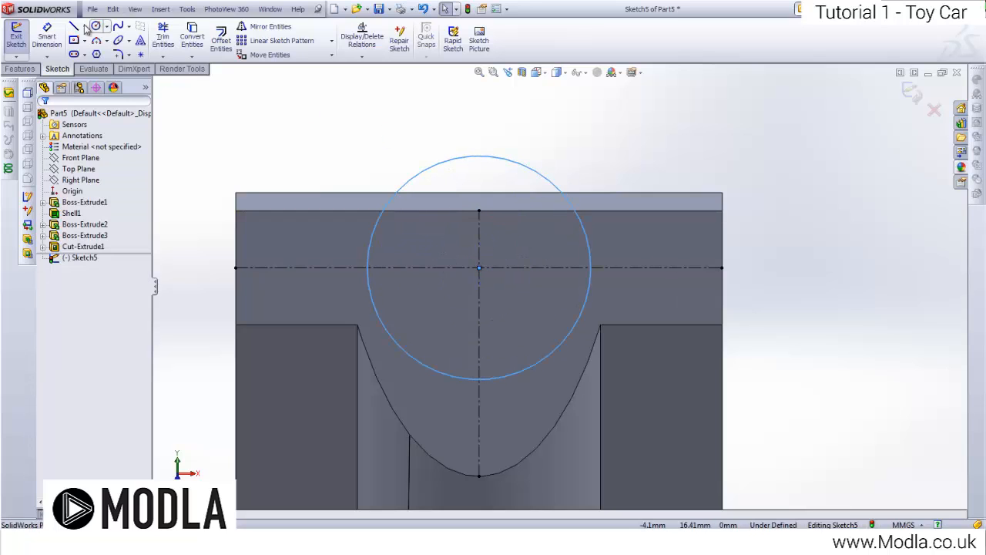
# Step: Dimension the circle's diameter to 2.4 mm
pyautogui.click(46, 35)
pyautogui.click(551, 180)
pyautogui.click(586, 187)
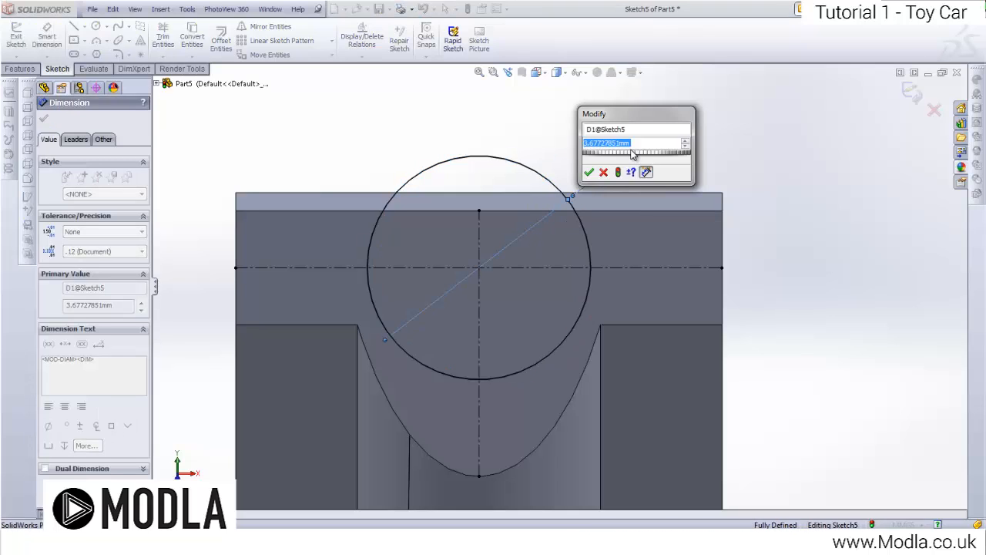
pyautogui.write('2.4')
pyautogui.press('Return')
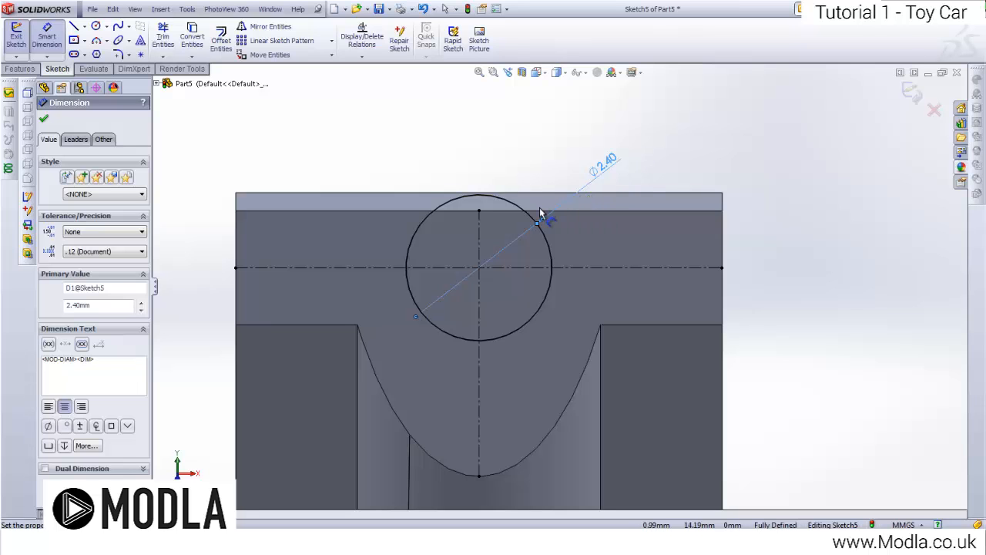
pyautogui.scroll(-2, 508, 231)
pyautogui.moveTo(508, 231)
pyautogui.mouseDown(button='middle')
pyautogui.moveTo(511, 242)
pyautogui.moveTo(390, 207)
pyautogui.moveTo(441, 243)
pyautogui.mouseUp(button='middle')
pyautogui.scroll(-3, 441, 243)
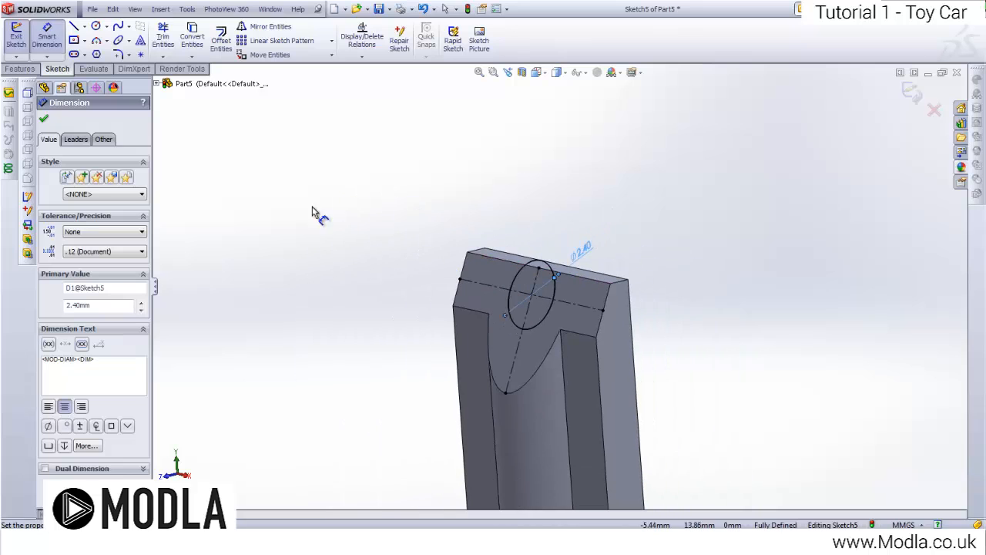
# Step: Set up a boss extrusion of the circle, reversed to run into the column and ending Up To Next
pyautogui.click(16, 37)
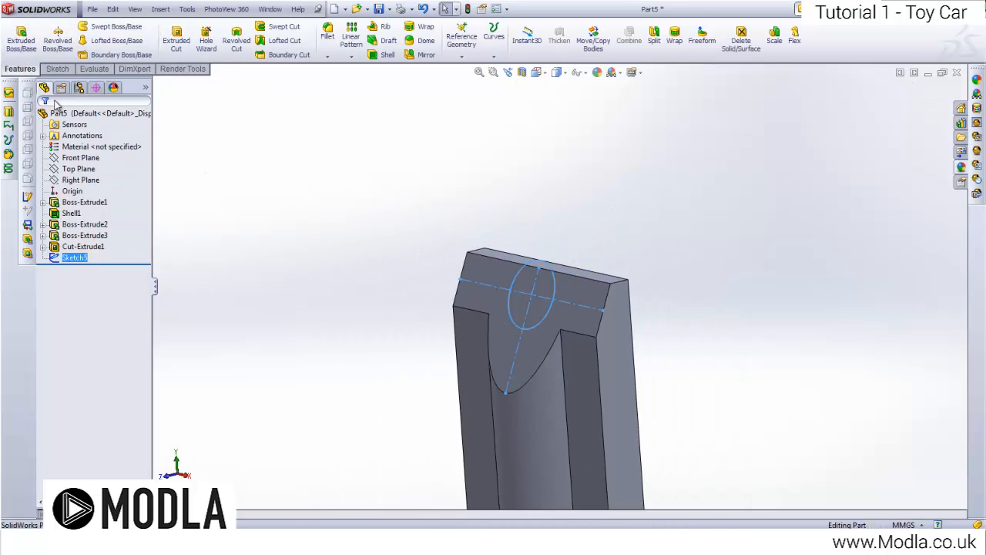
pyautogui.moveTo(350, 277); pyautogui.dragTo(629, 322, button='middle')
pyautogui.scroll(3, 629, 321)
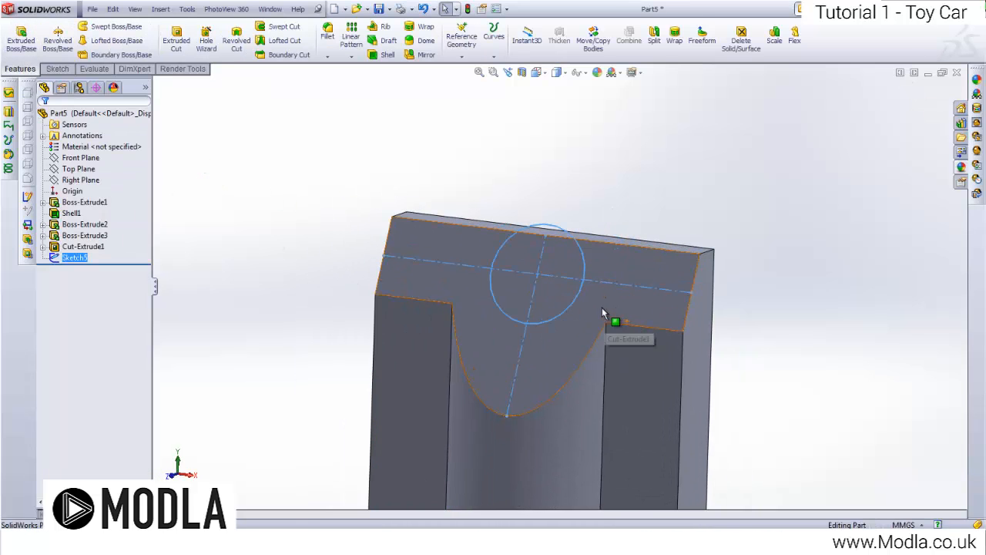
pyautogui.moveTo(513, 270); pyautogui.dragTo(493, 285, button='middle')
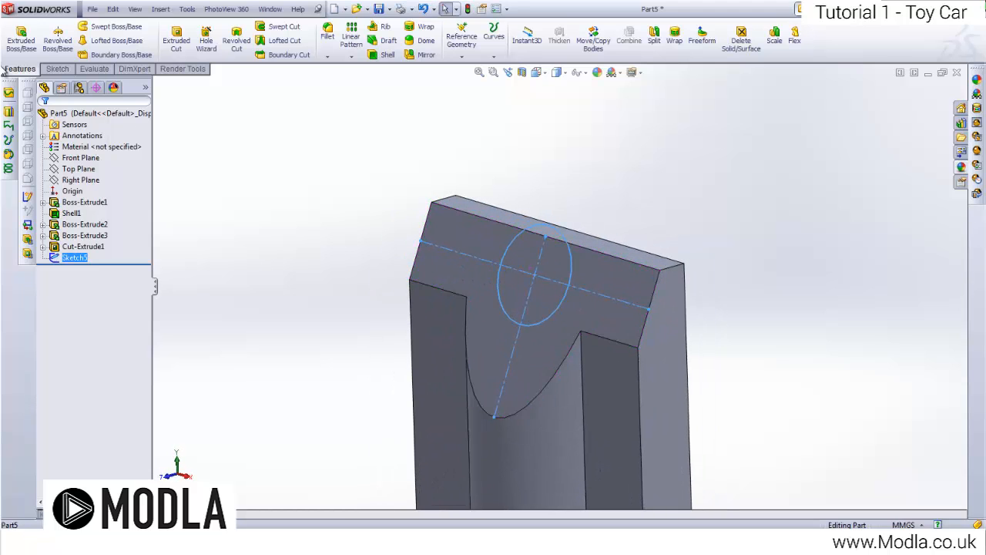
pyautogui.click(21, 41)
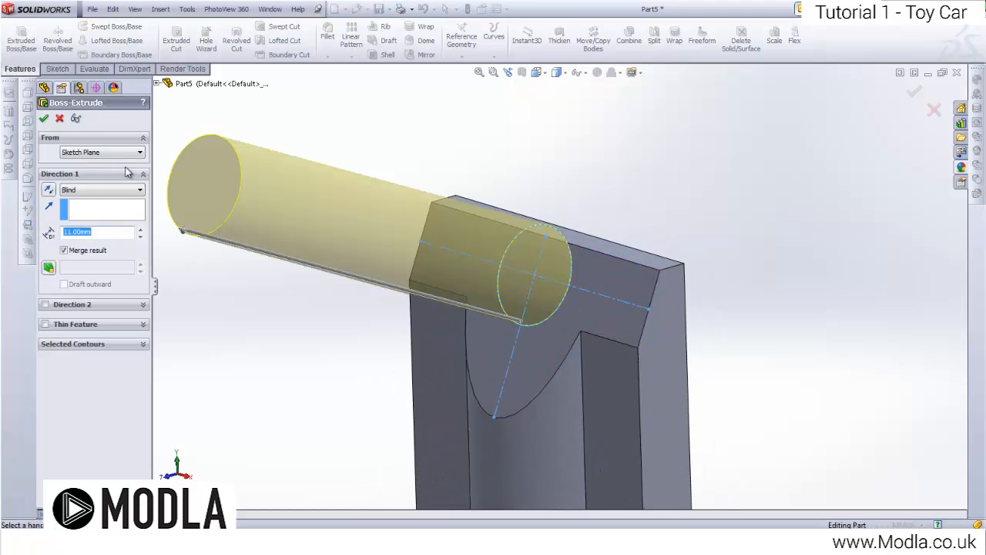
pyautogui.click(48, 190)
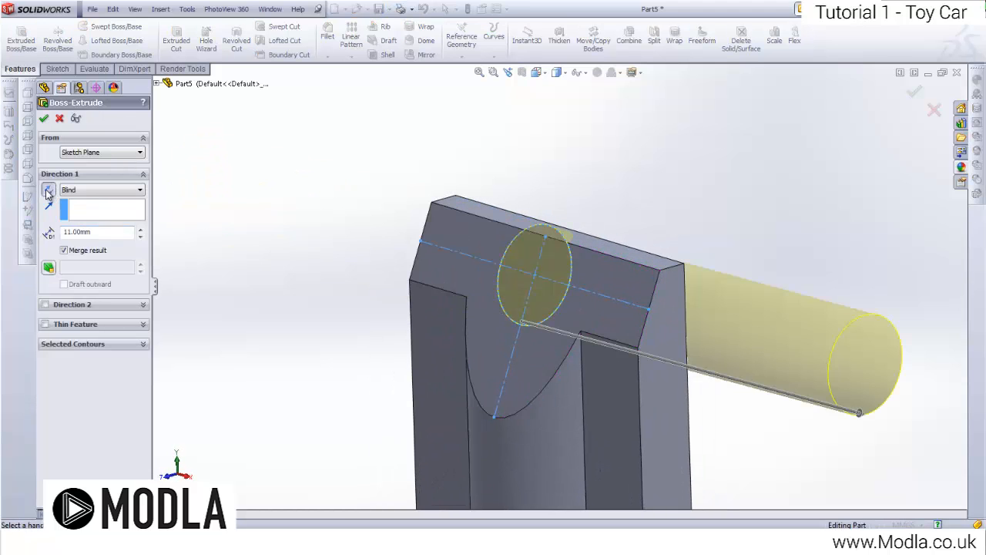
pyautogui.click(100, 190)
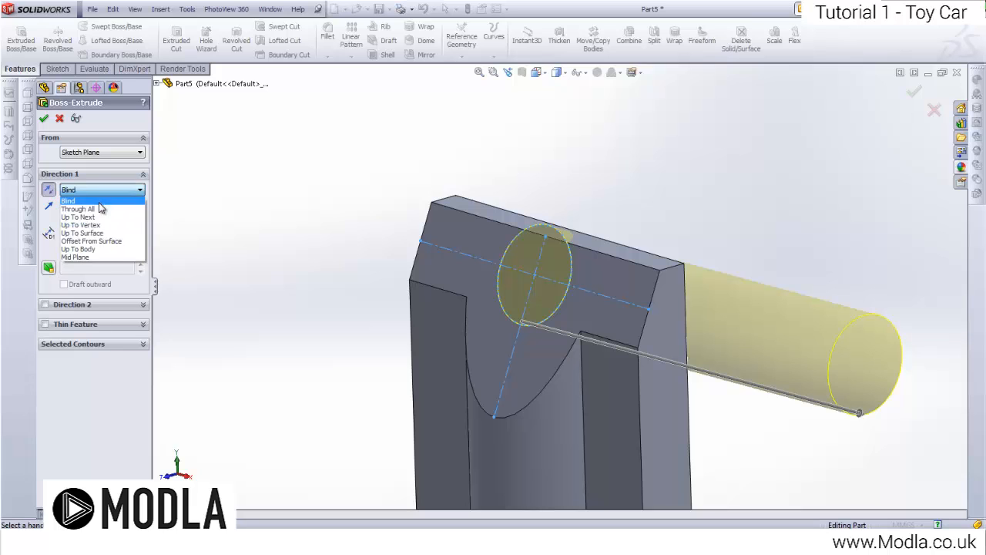
pyautogui.click(100, 218)
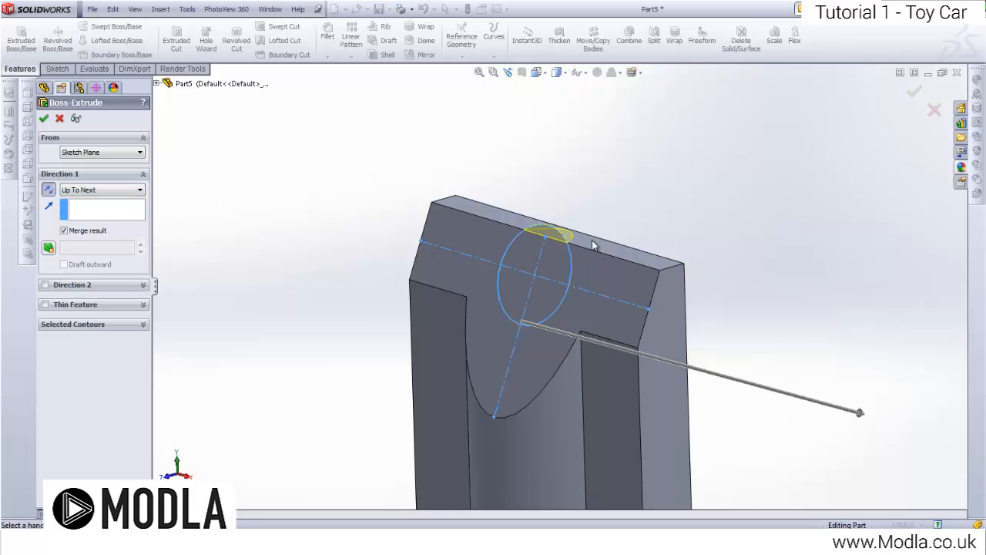
pyautogui.scroll(-5, 524, 269)
pyautogui.scroll(3, 557, 289)
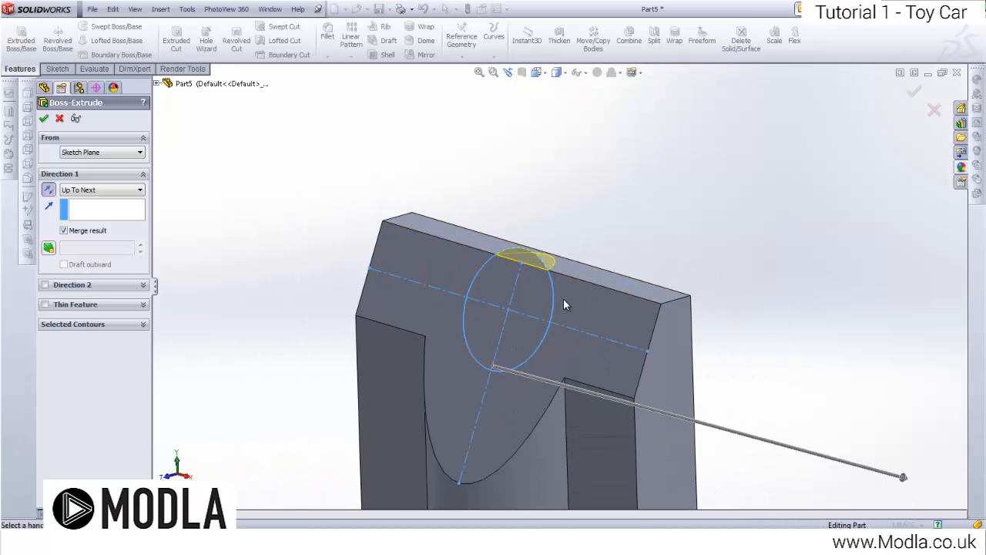
# Step: Add a second, Blind direction of 3.5 mm outward from the angled face and complete the boss extrusion
pyautogui.click(44, 285)
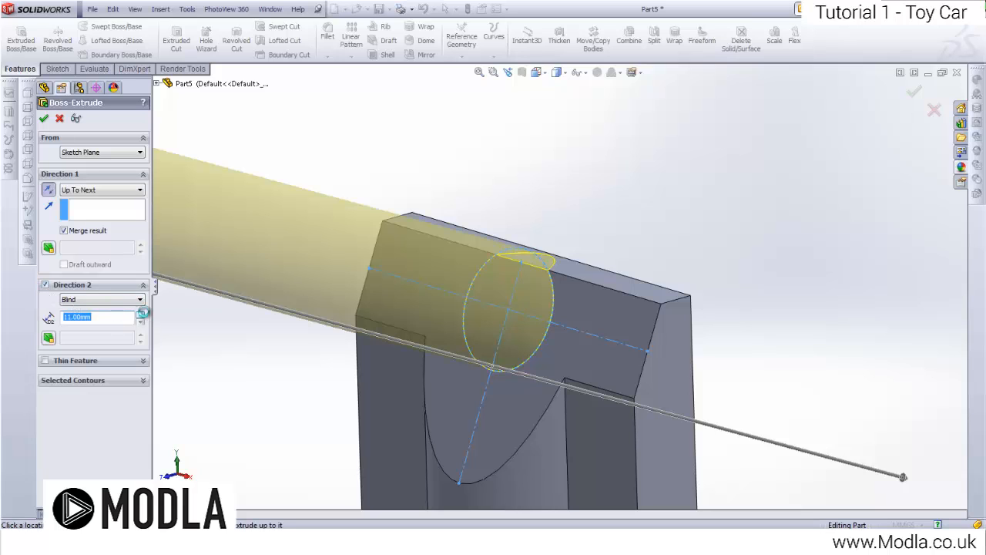
pyautogui.click(141, 313)
pyautogui.scroll(4, 569, 281)
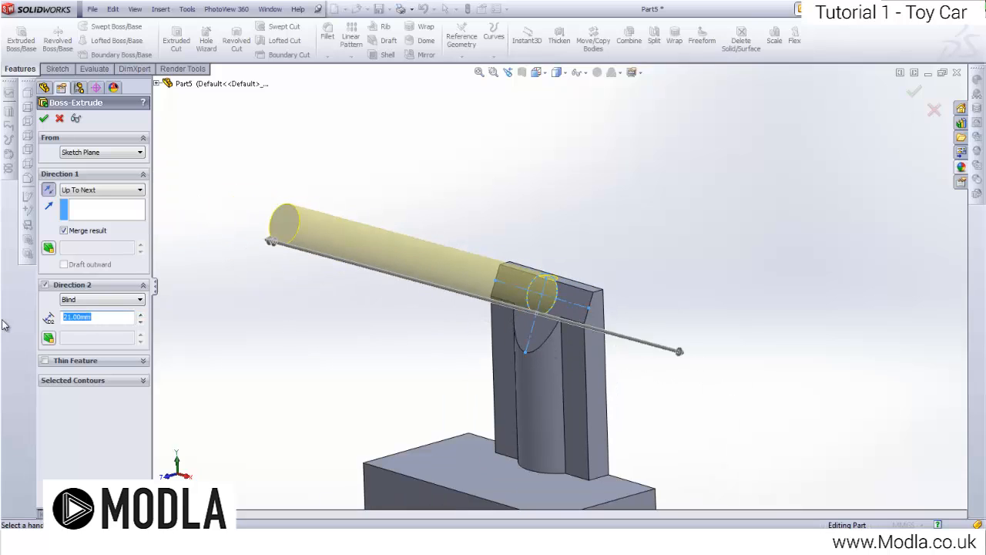
pyautogui.write('3.5')
pyautogui.press('Return')
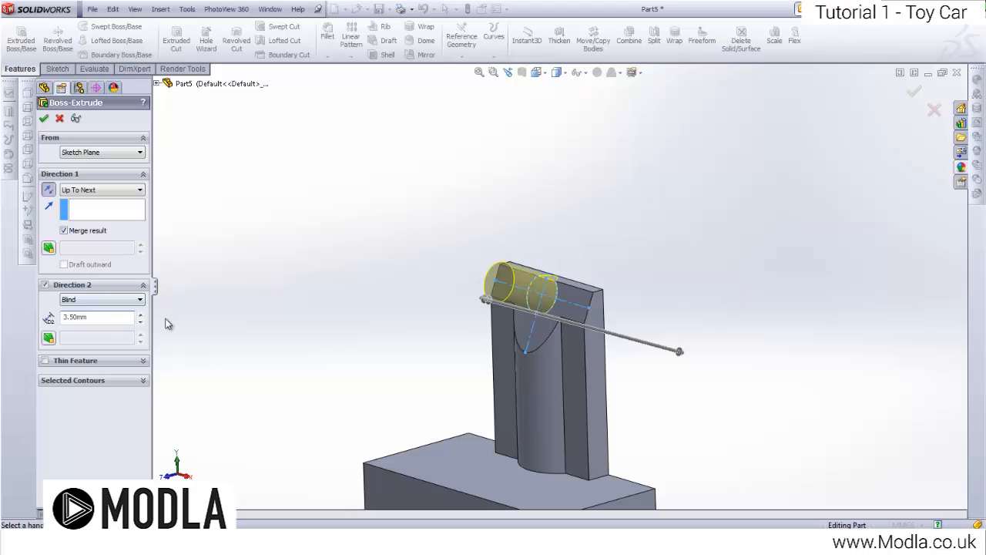
pyautogui.moveTo(436, 275); pyautogui.dragTo(486, 255, button='middle')
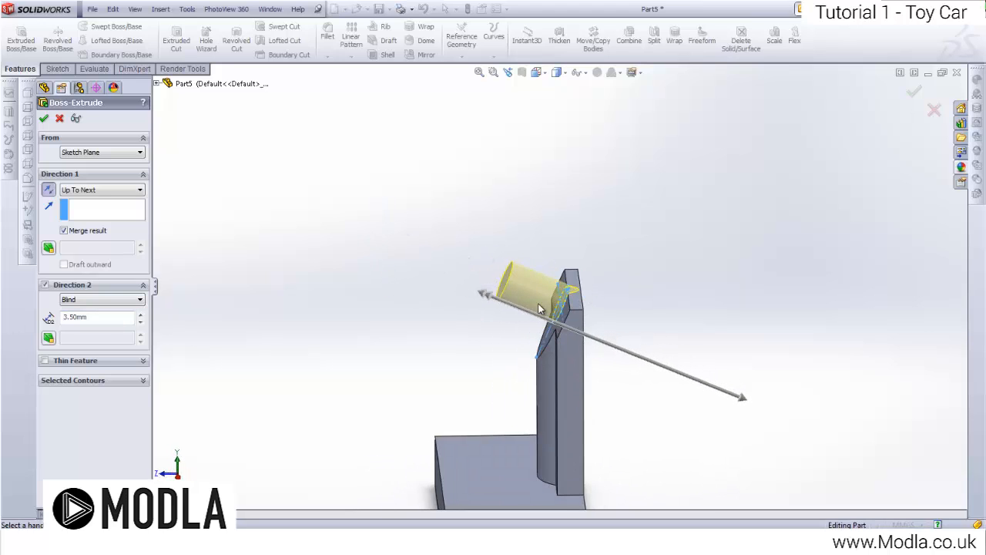
pyautogui.scroll(-3, 629, 326)
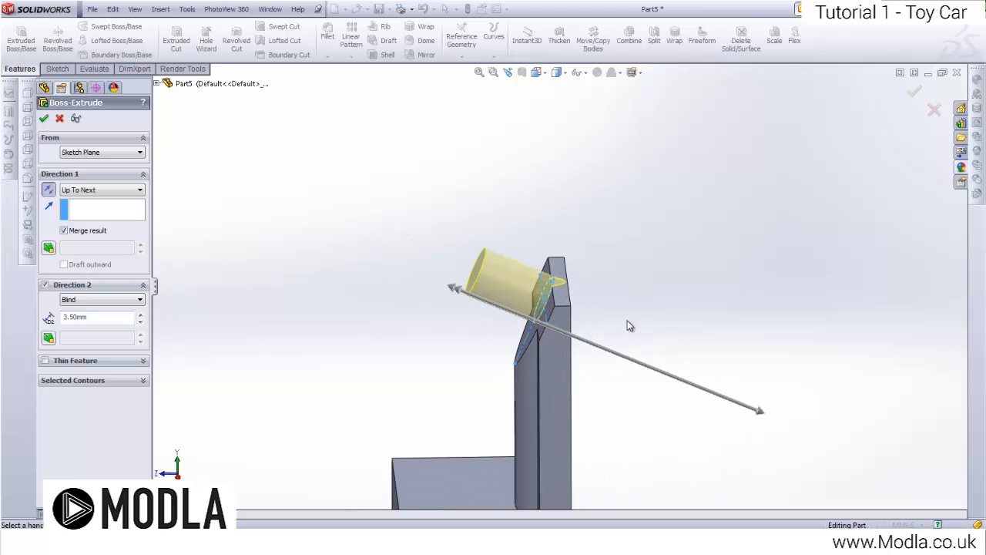
pyautogui.click(42, 120)
pyautogui.scroll(3, 532, 375)
pyautogui.moveTo(522, 375); pyautogui.dragTo(503, 416, button='middle')
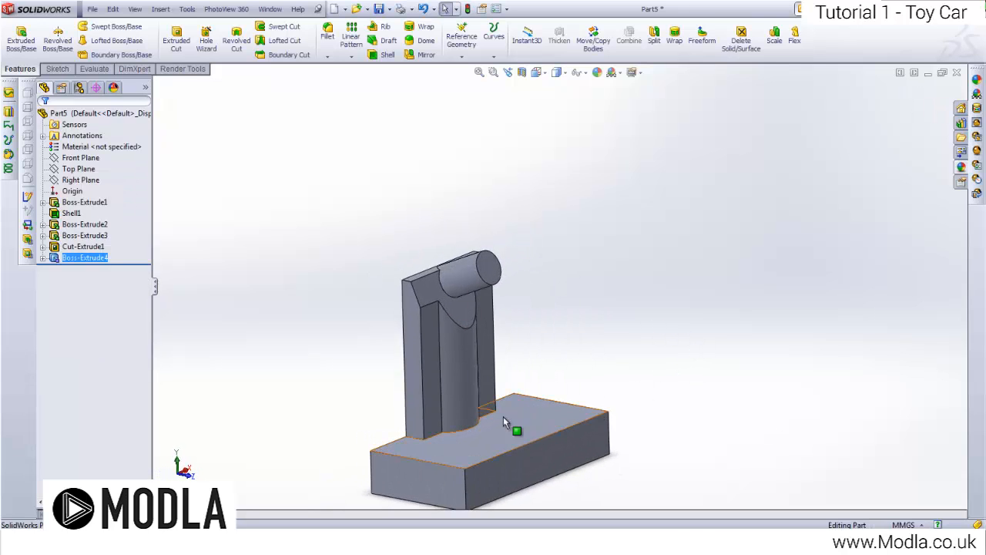
pyautogui.scroll(1, 515, 402)
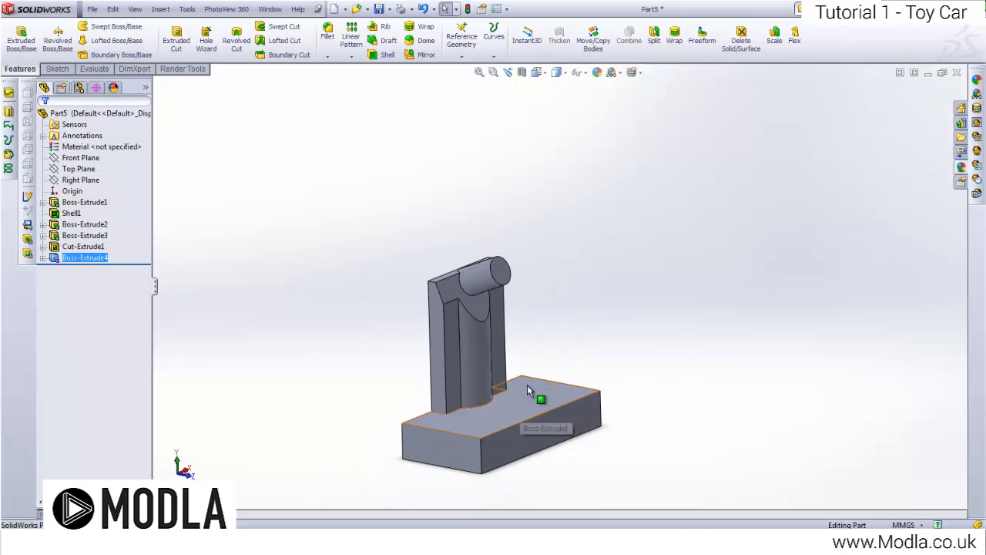
# Step: Apply the white high gloss plastic appearance to the whole part
pyautogui.click(93, 9)
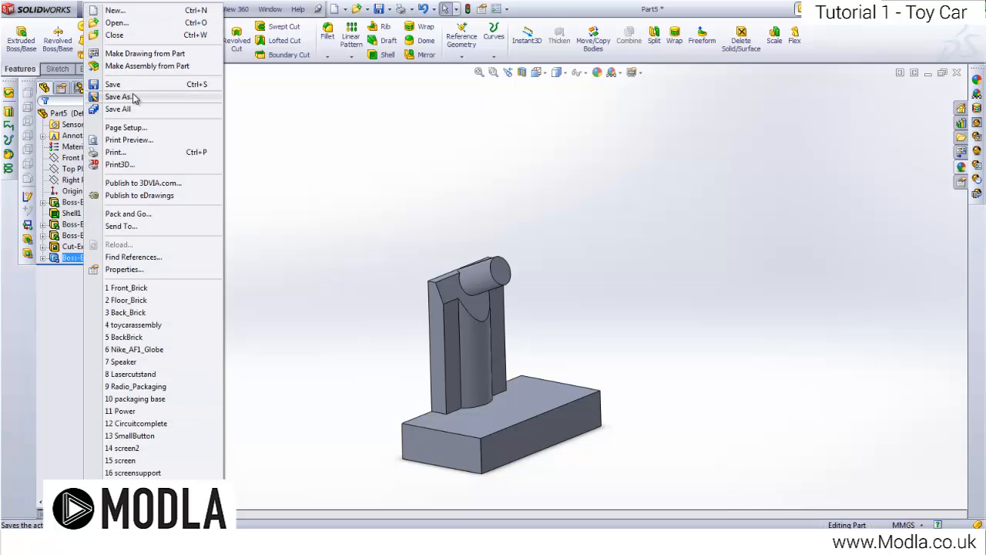
pyautogui.click(262, 154)
pyautogui.click(121, 116)
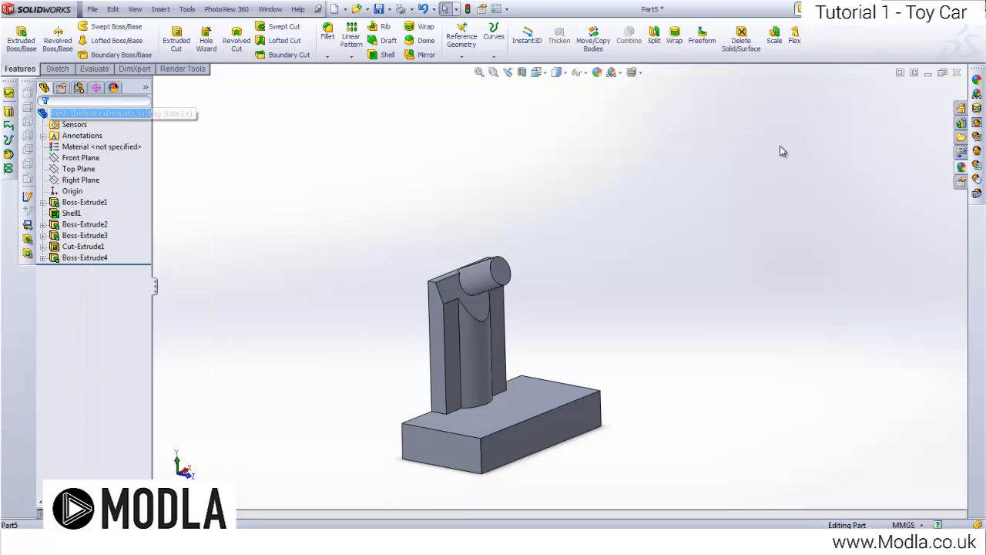
pyautogui.click(959, 167)
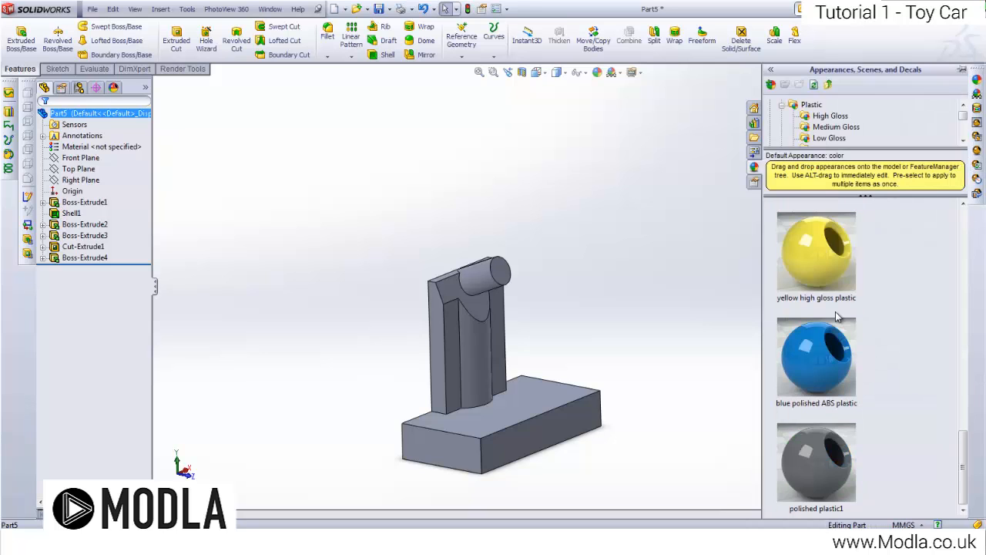
pyautogui.rightClick(800, 244)
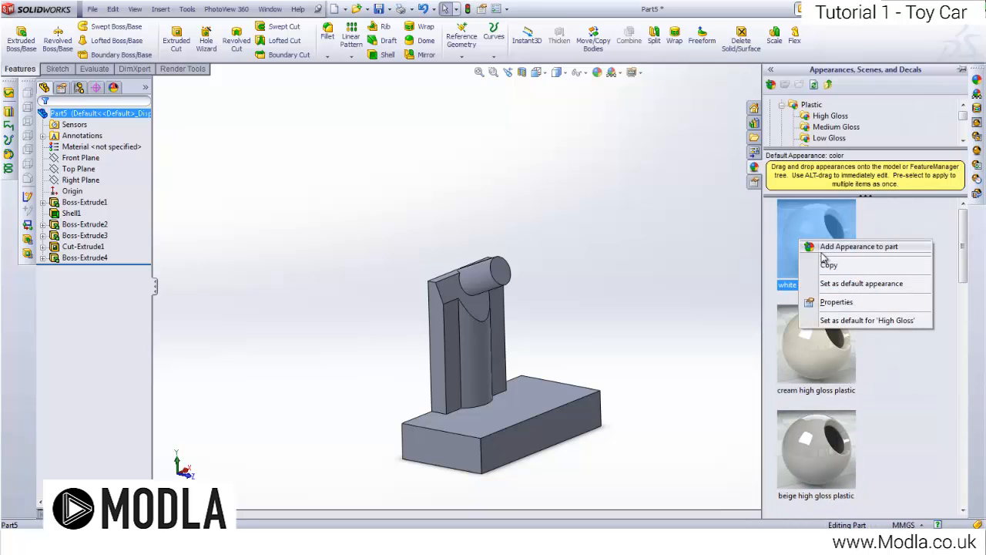
pyautogui.click(821, 253)
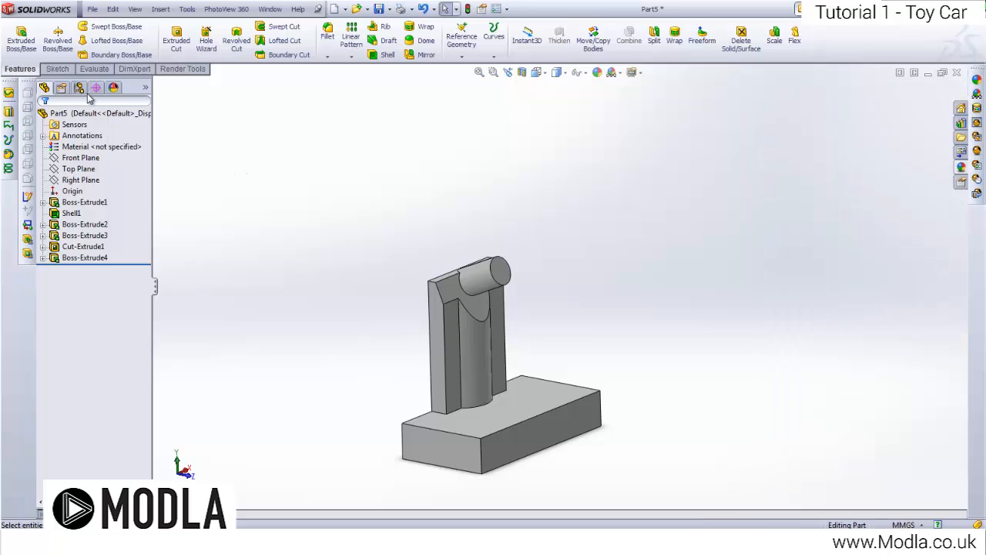
# Step: Save the part in the Toy_Car CAD folder on the desktop under a name starting with SteeringWheel_B
pyautogui.click(90, 9)
pyautogui.click(112, 97)
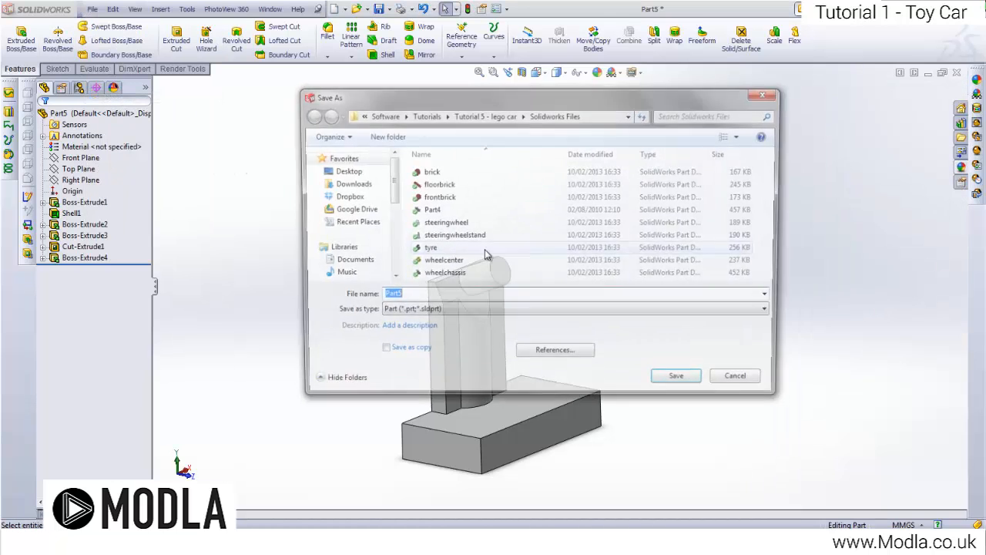
pyautogui.click(358, 173)
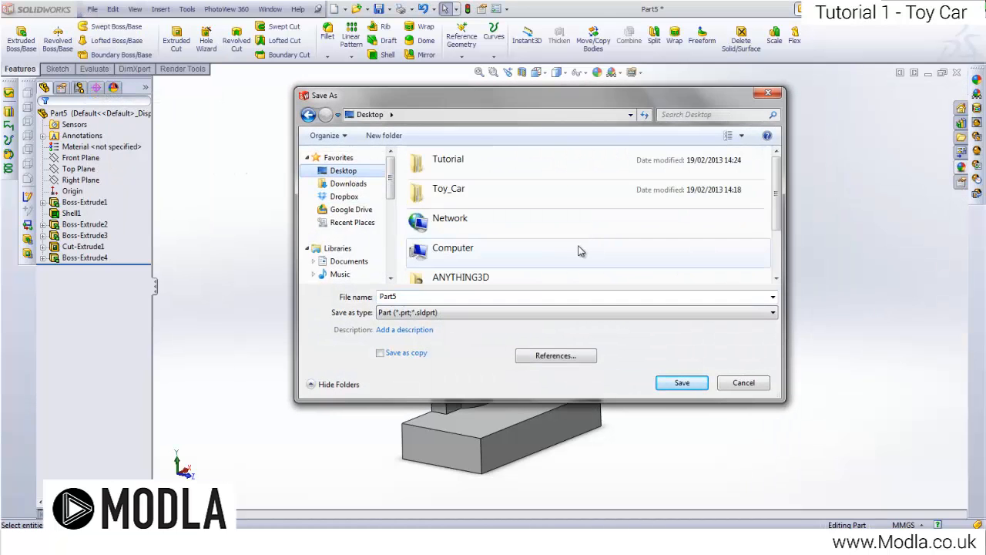
pyautogui.click(560, 204)
pyautogui.doubleClick(560, 204)
pyautogui.doubleClick(463, 171)
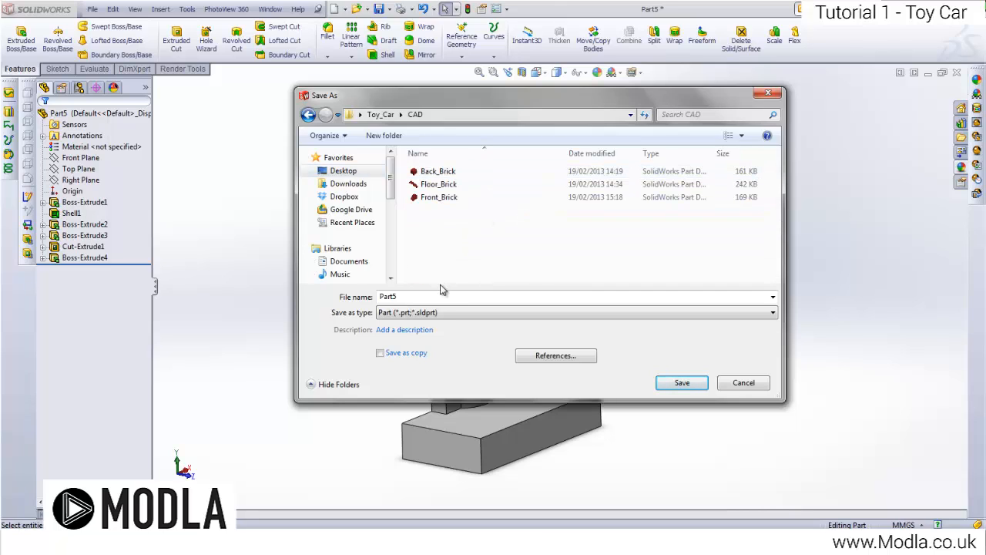
pyautogui.click(442, 296)
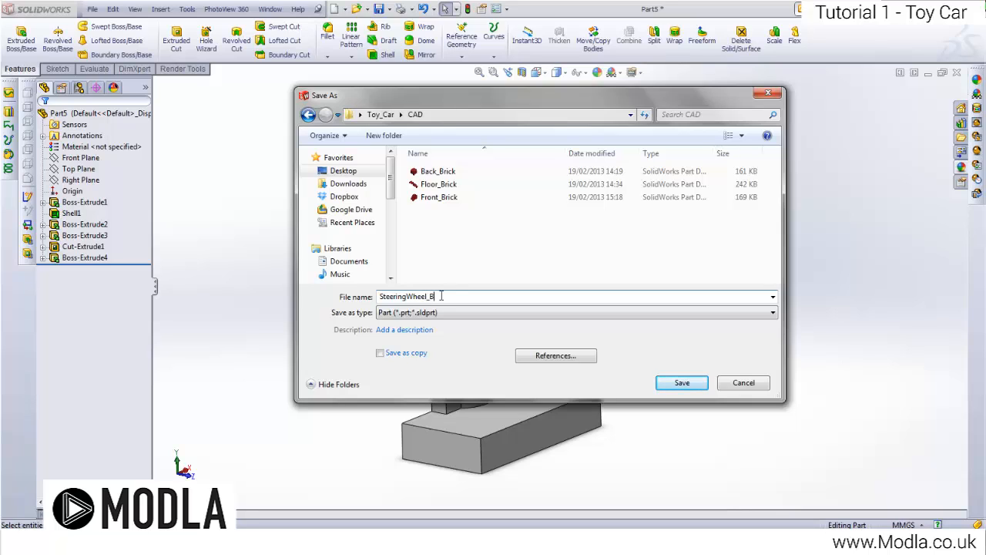
pyautogui.click(670, 382)
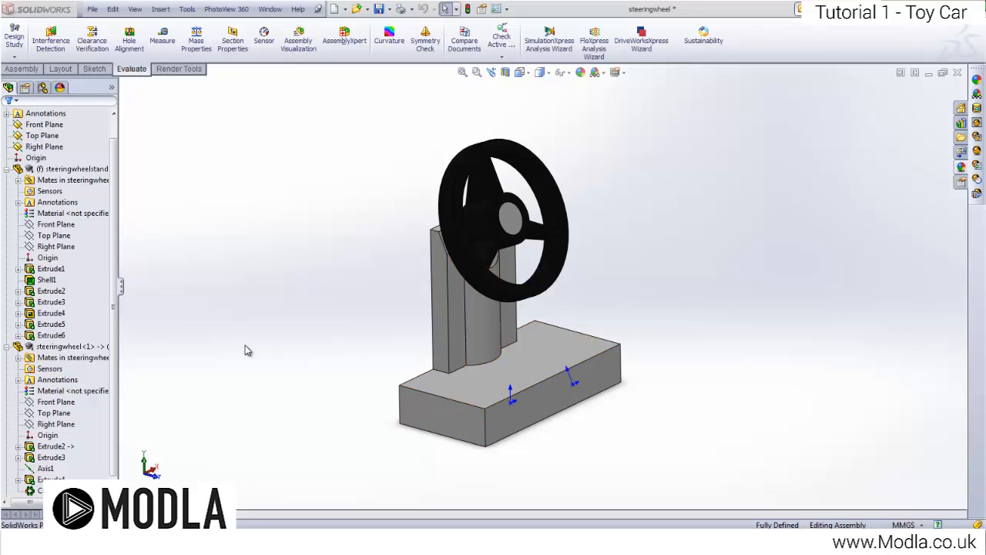
# Step: Open the steering wheel part from the reference assembly and examine its circular pattern of spokes
pyautogui.rightClick(65, 349)
pyautogui.click(77, 252)
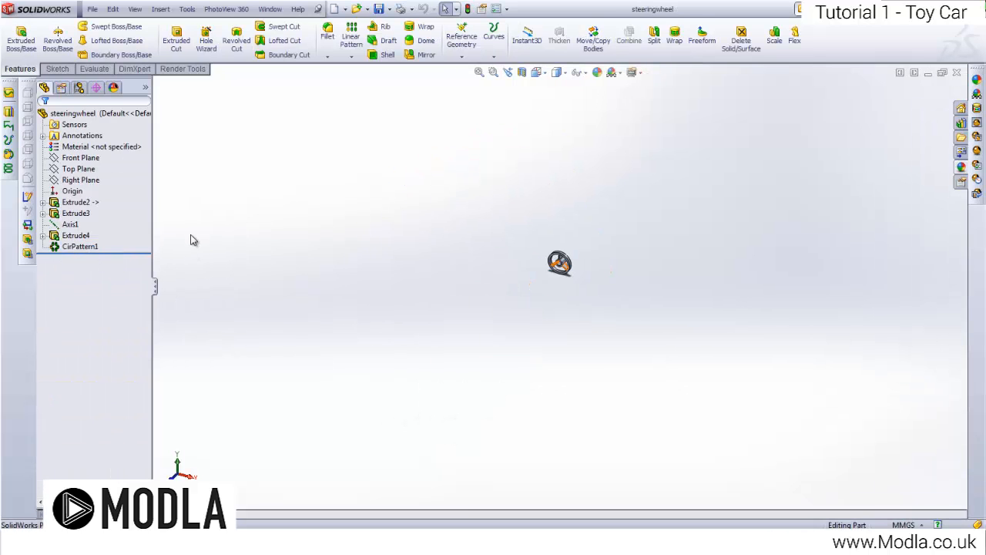
pyautogui.click(80, 246)
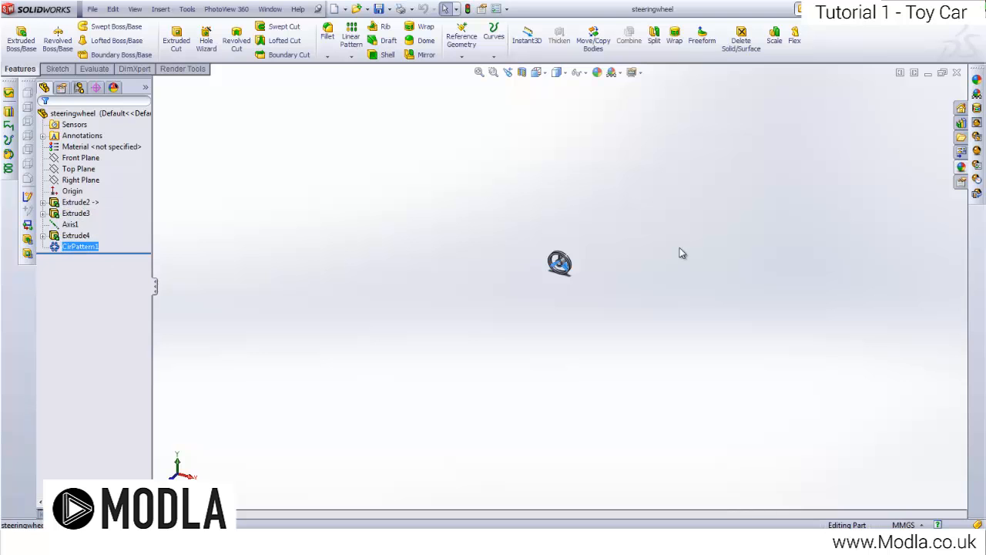
pyautogui.scroll(-3, 574, 267)
pyautogui.scroll(-4, 574, 267)
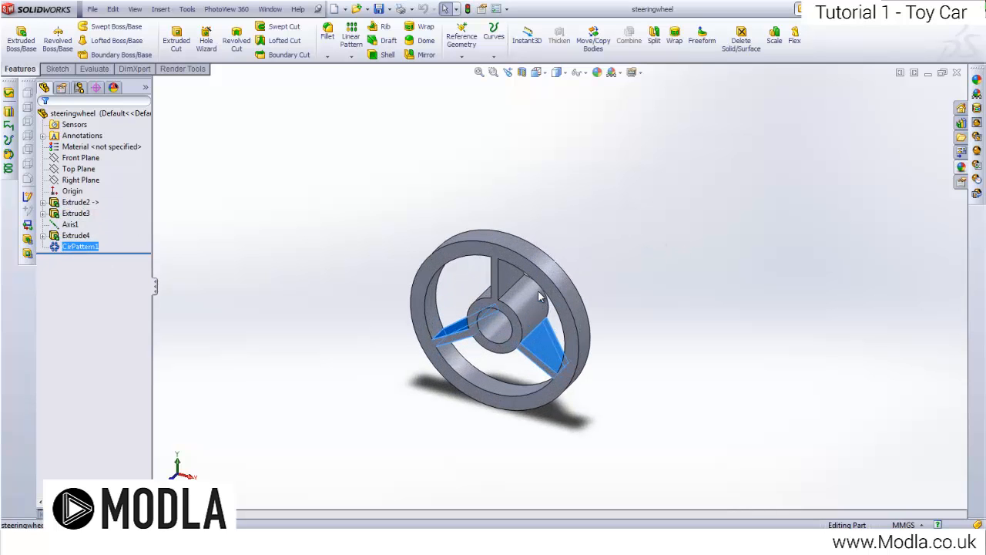
# Step: Examine the steering wheel's single spoke extrusion and central axis, and minimise the part and its assembly
pyautogui.click(75, 235)
pyautogui.scroll(-4, 563, 325)
pyautogui.scroll(5, 563, 325)
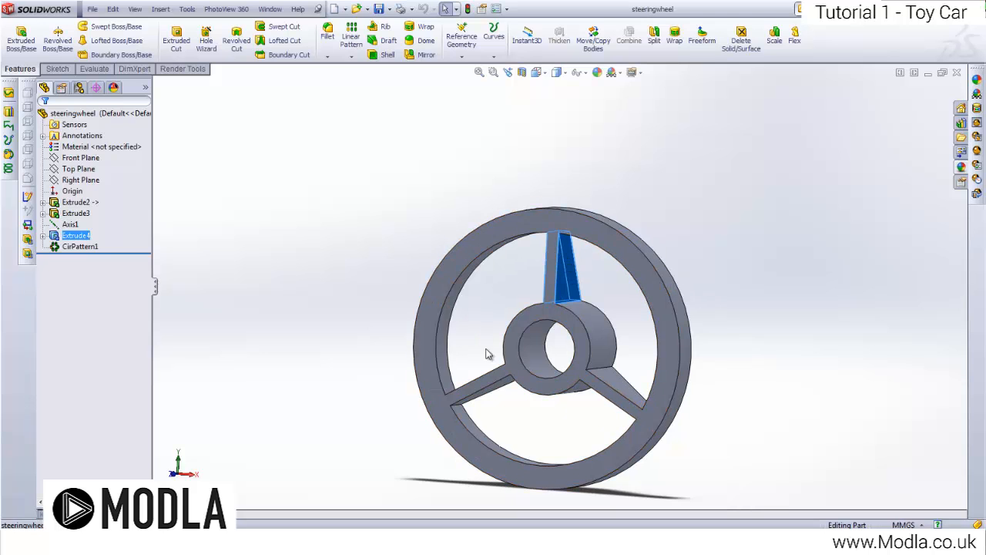
pyautogui.click(62, 226)
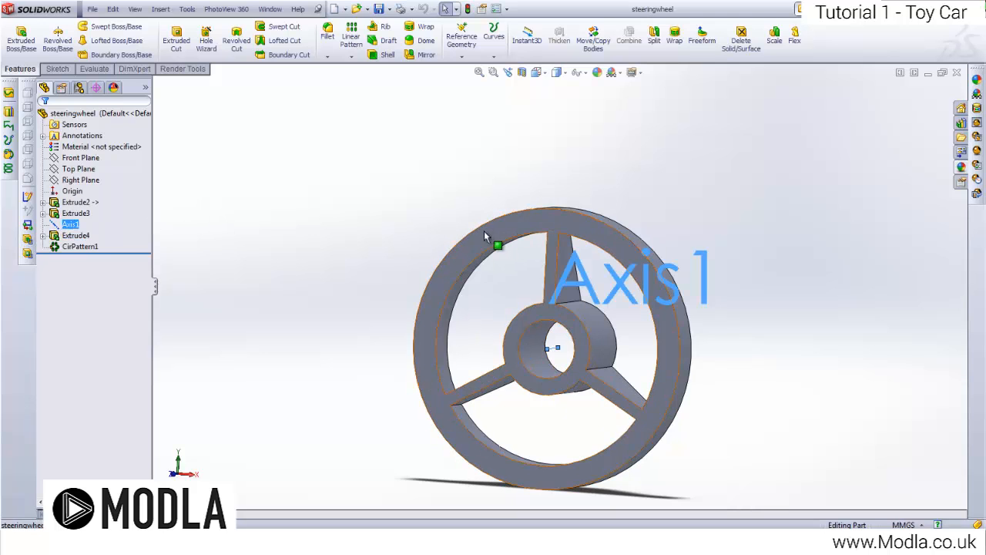
pyautogui.moveTo(484, 233); pyautogui.dragTo(428, 279, button='middle')
pyautogui.click(773, 377)
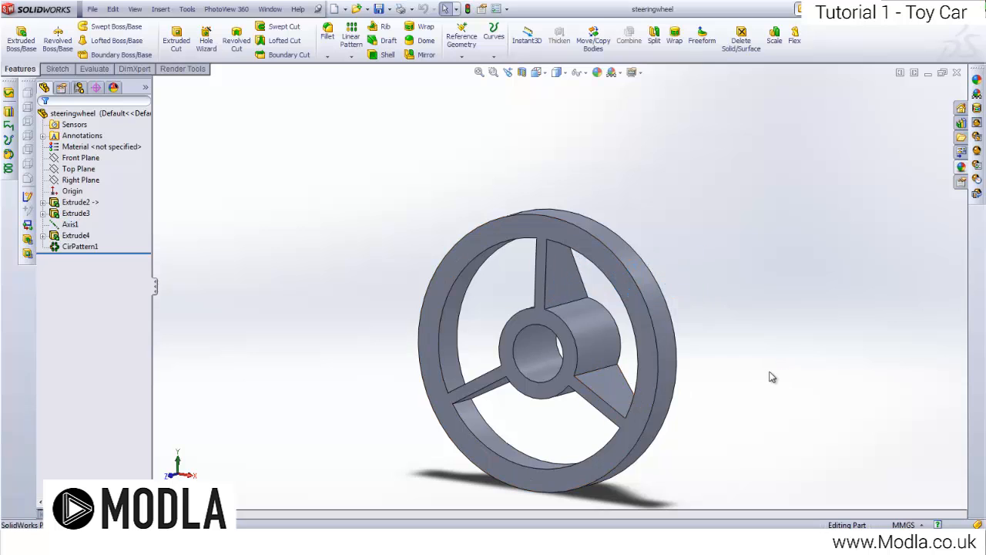
pyautogui.click(929, 77)
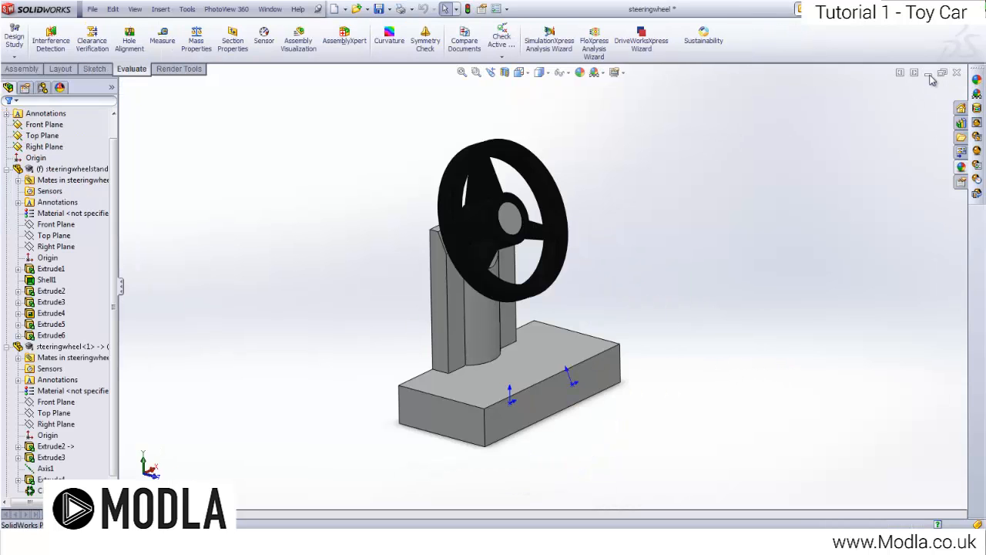
pyautogui.click(932, 71)
pyautogui.click(93, 10)
pyautogui.click(102, 21)
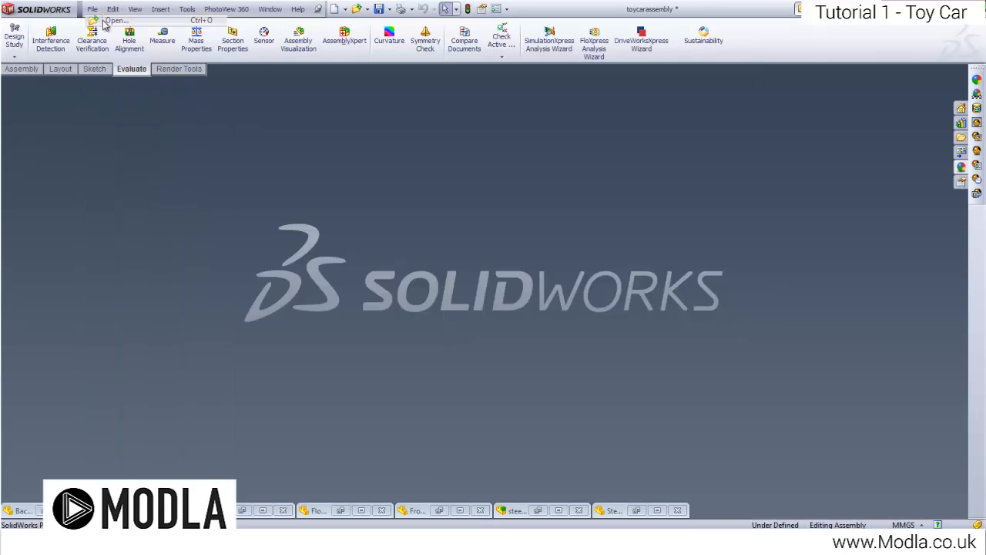
pyautogui.click(758, 102)
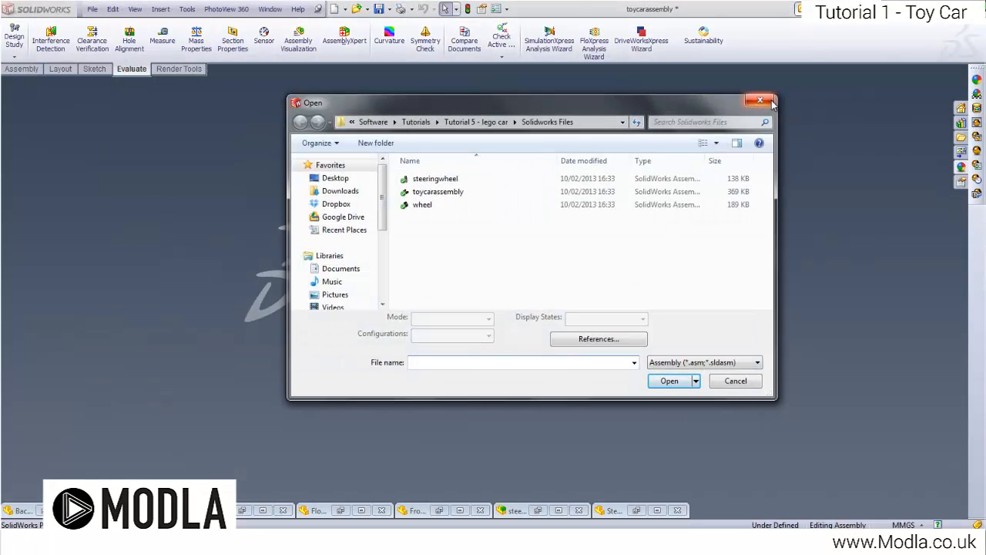
# Step: Create a new part document and maximise its window
pyautogui.click(93, 9)
pyautogui.click(104, 10)
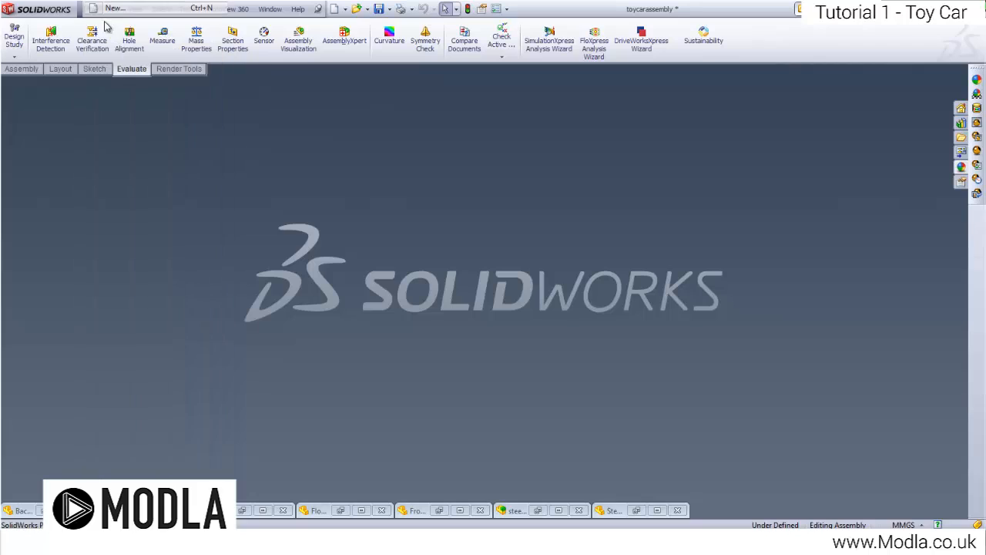
pyautogui.click(435, 296)
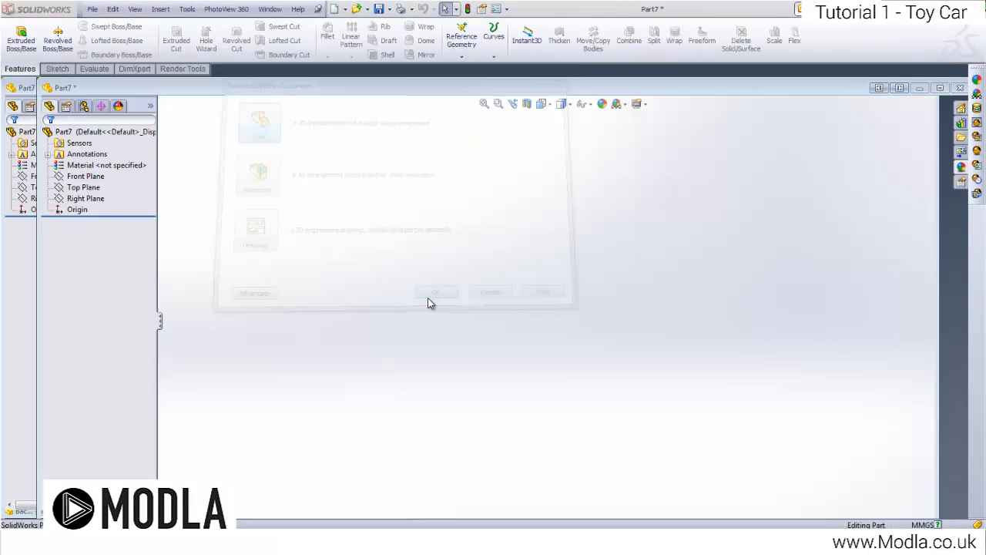
pyautogui.click(934, 89)
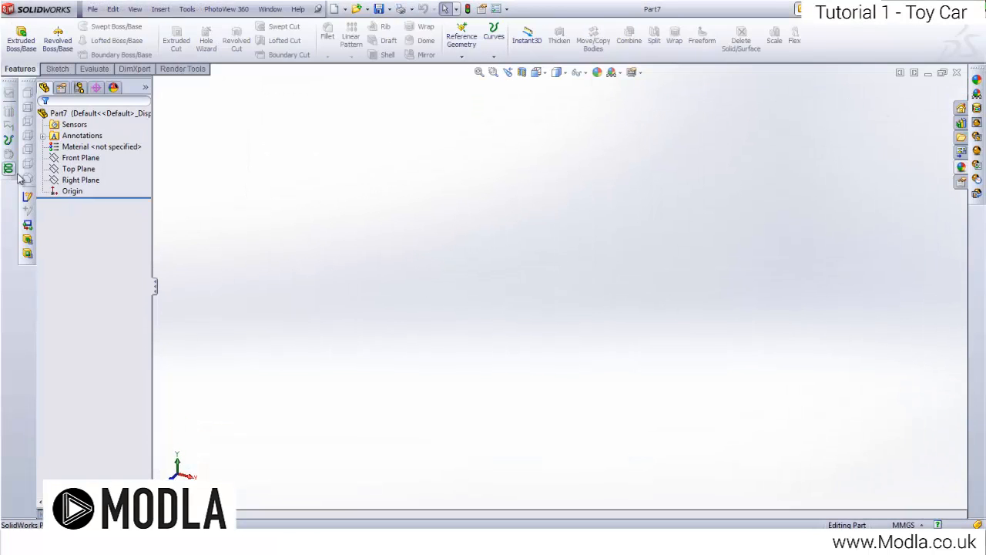
# Step: Sketch a circle about 72 mm in diameter on the Front Plane, centred on the origin
pyautogui.click(69, 158)
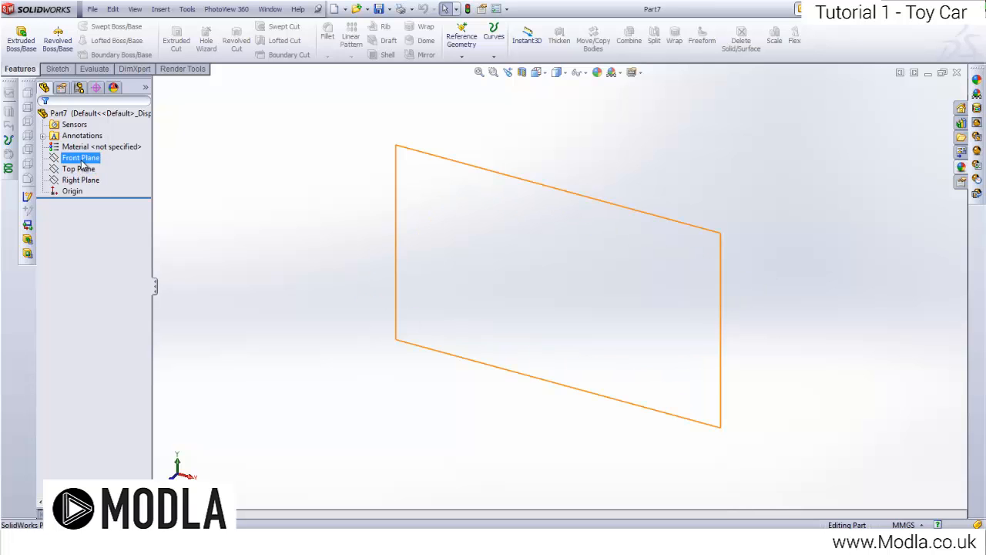
pyautogui.rightClick(82, 161)
pyautogui.click(88, 143)
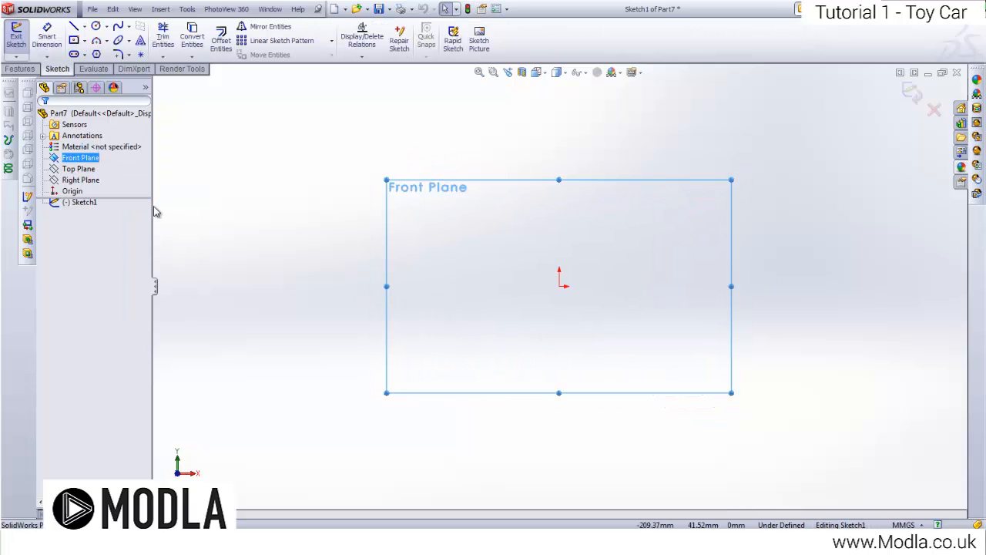
pyautogui.click(96, 26)
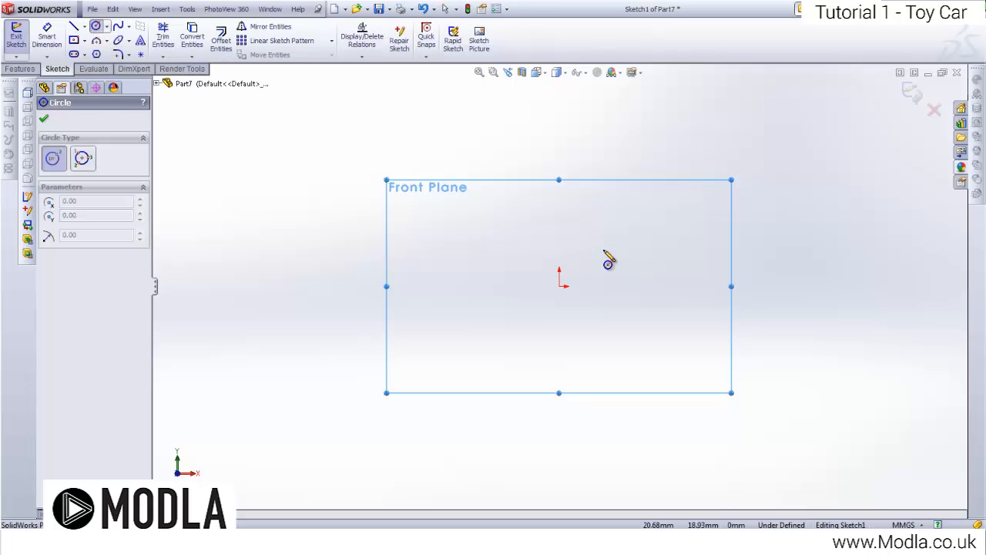
pyautogui.click(560, 285)
pyautogui.click(564, 230)
# Step: Dimension the circle's diameter and set it to 2.4 mm
pyautogui.click(47, 34)
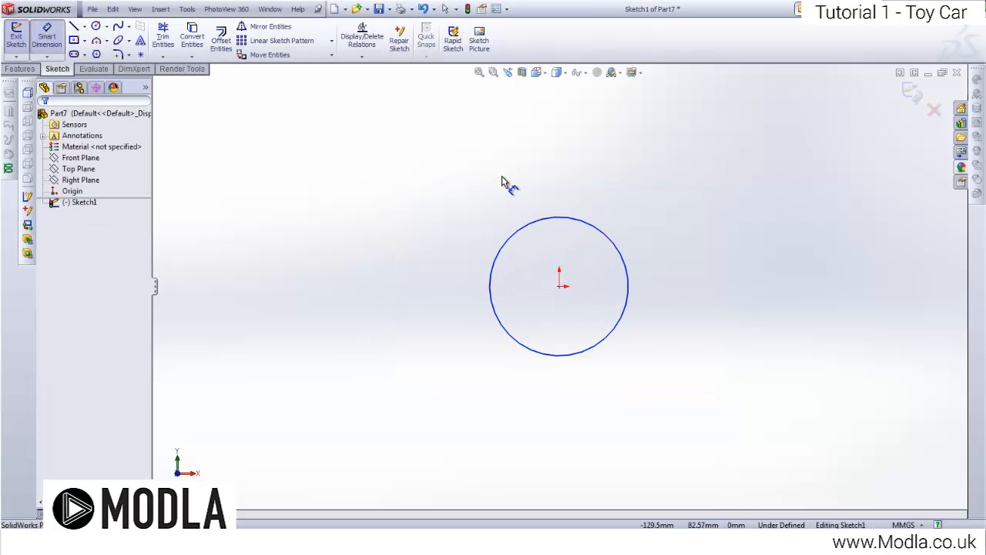
pyautogui.click(616, 242)
pyautogui.click(715, 296)
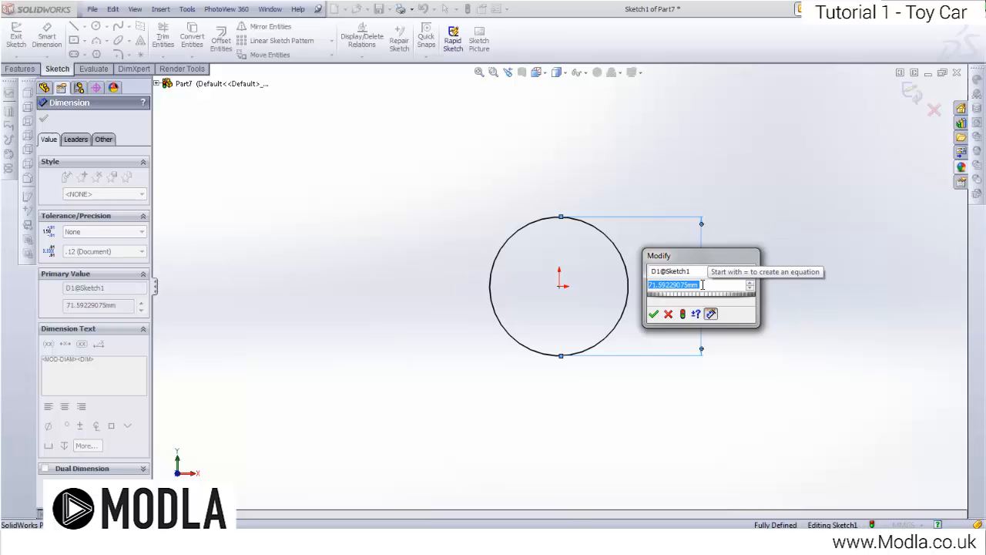
pyautogui.write('2.4')
pyautogui.press('Return')
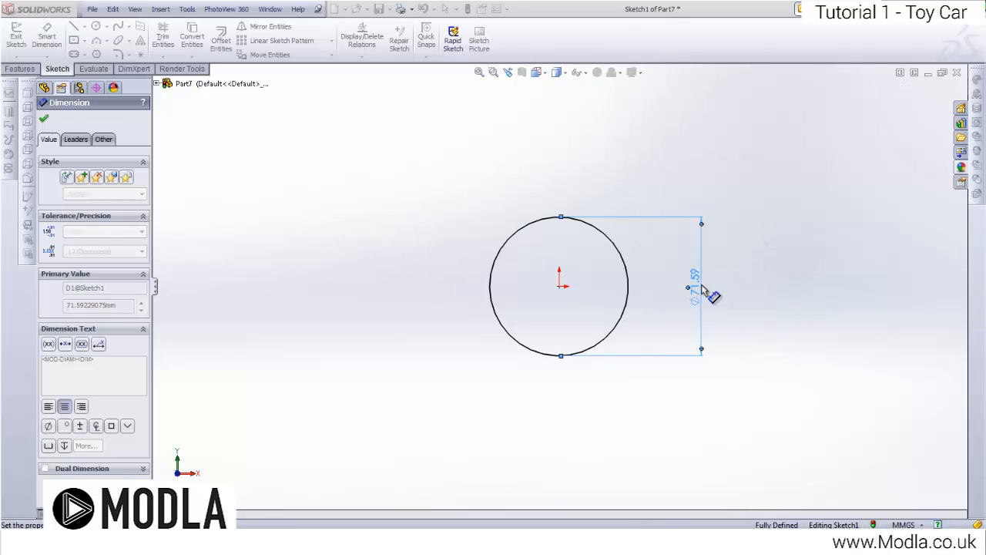
# Step: Offset the 2.4 mm circle outward by 0.7 mm to form a concentric ring profile
pyautogui.scroll(-3, 651, 320)
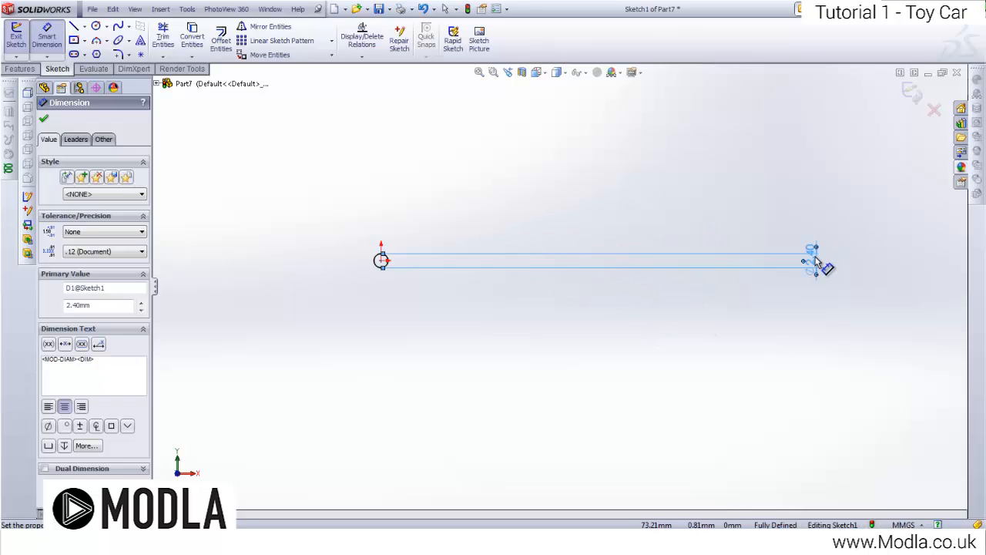
pyautogui.scroll(-5, 558, 293)
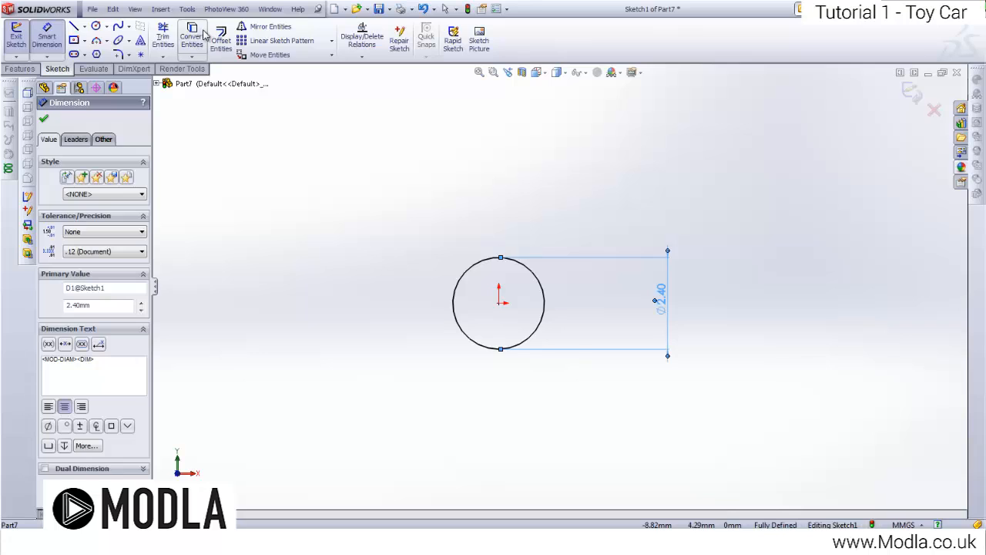
pyautogui.click(221, 39)
pyautogui.click(531, 273)
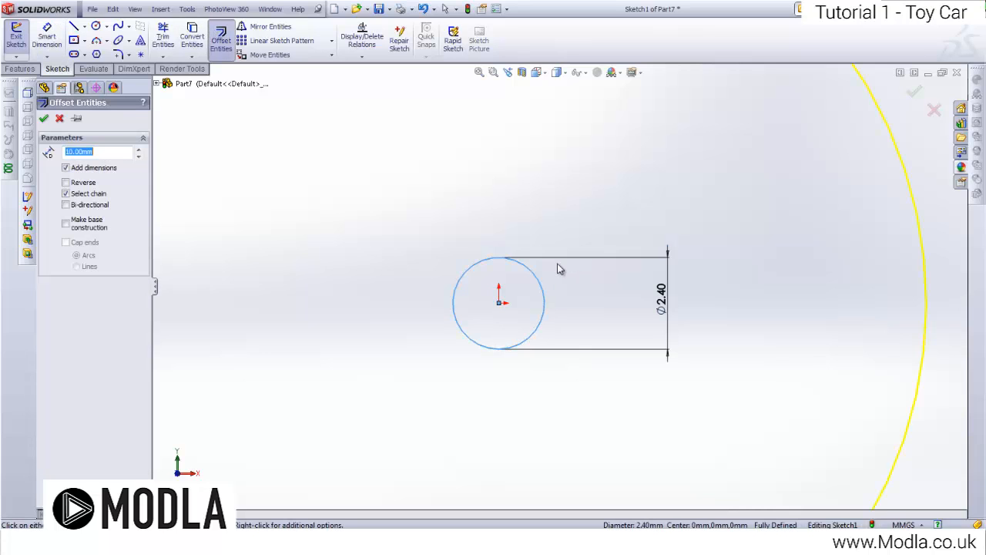
pyautogui.scroll(3, 581, 236)
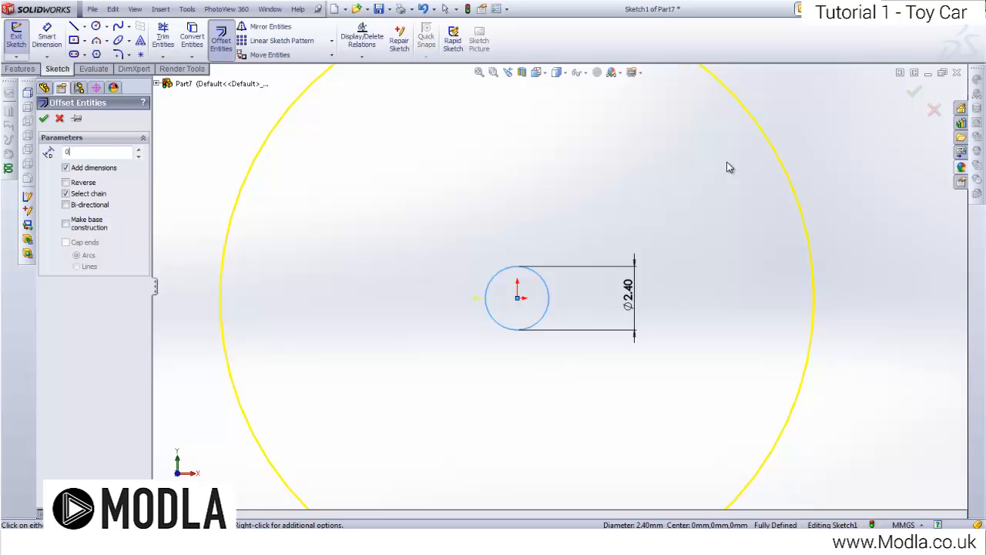
pyautogui.write('0.7')
pyautogui.press('Return')
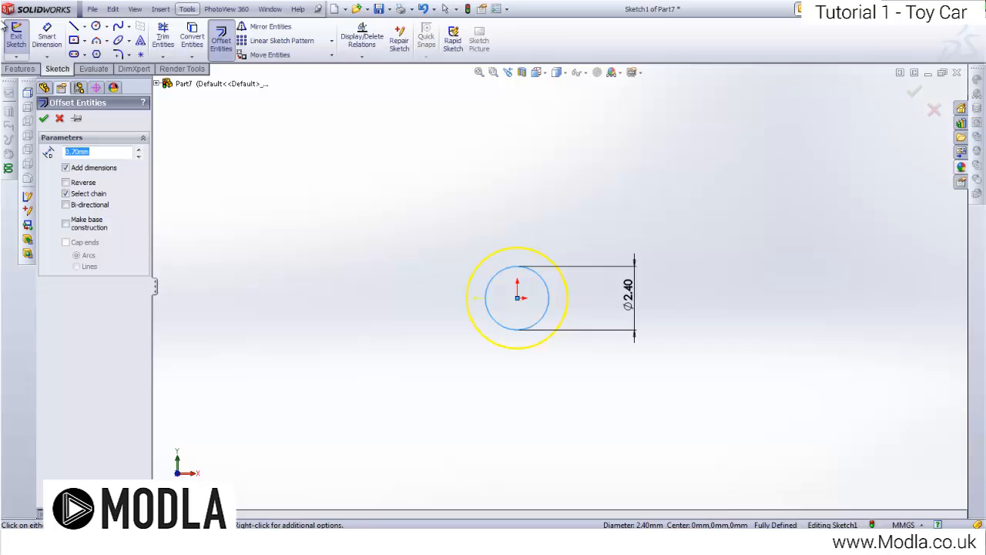
pyautogui.click(44, 118)
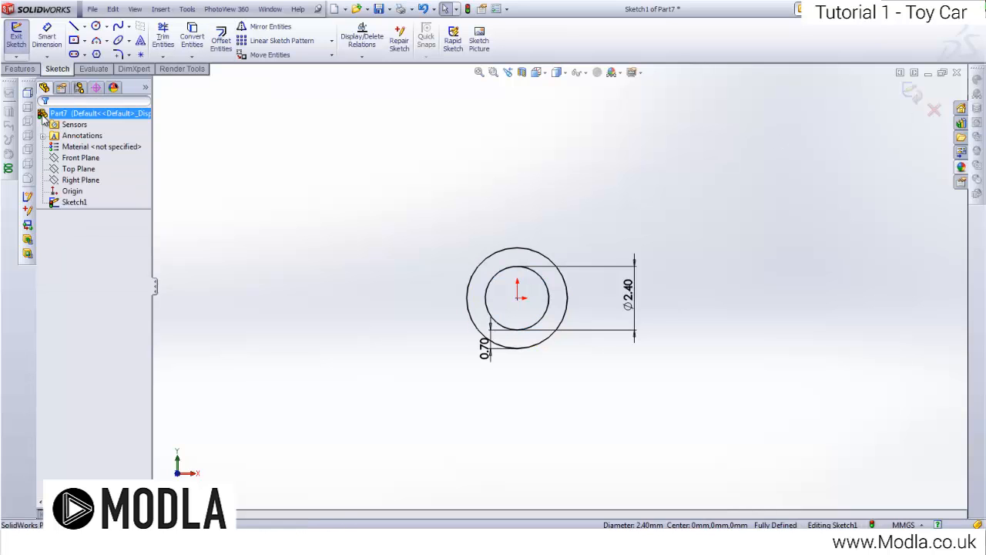
# Step: Extrude the ring profile as a boss to a blind depth of 3.5 mm
pyautogui.click(18, 69)
pyautogui.click(21, 38)
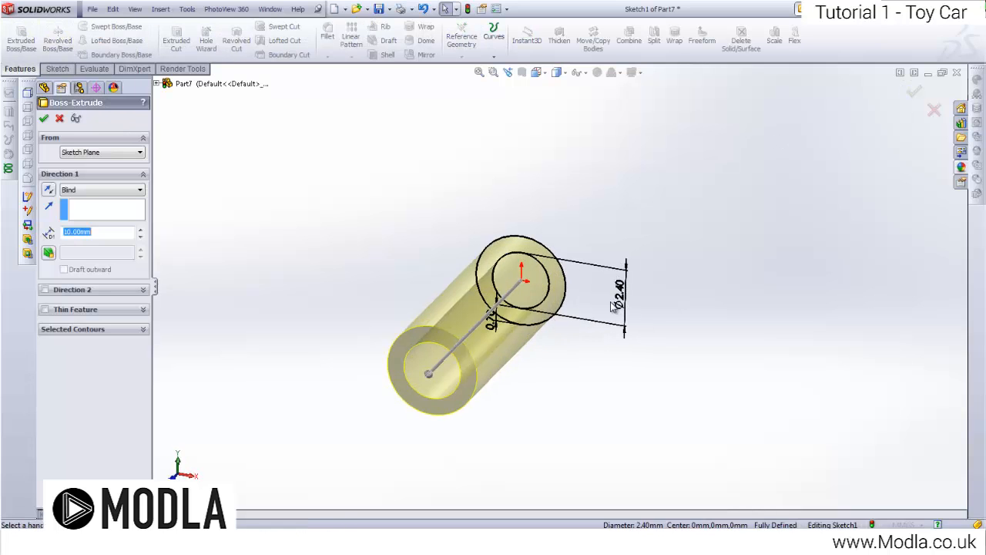
pyautogui.click(56, 69)
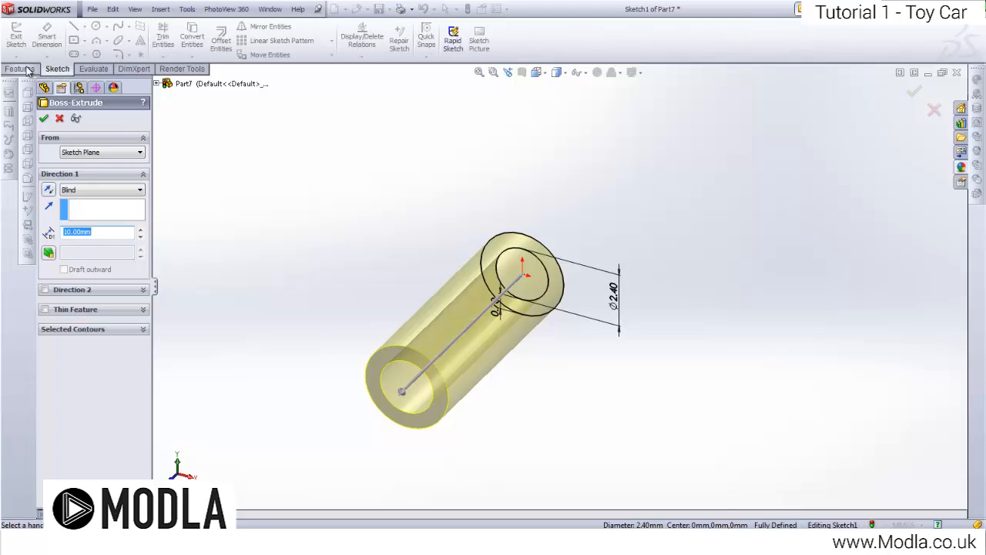
pyautogui.click(20, 68)
pyautogui.write('3')
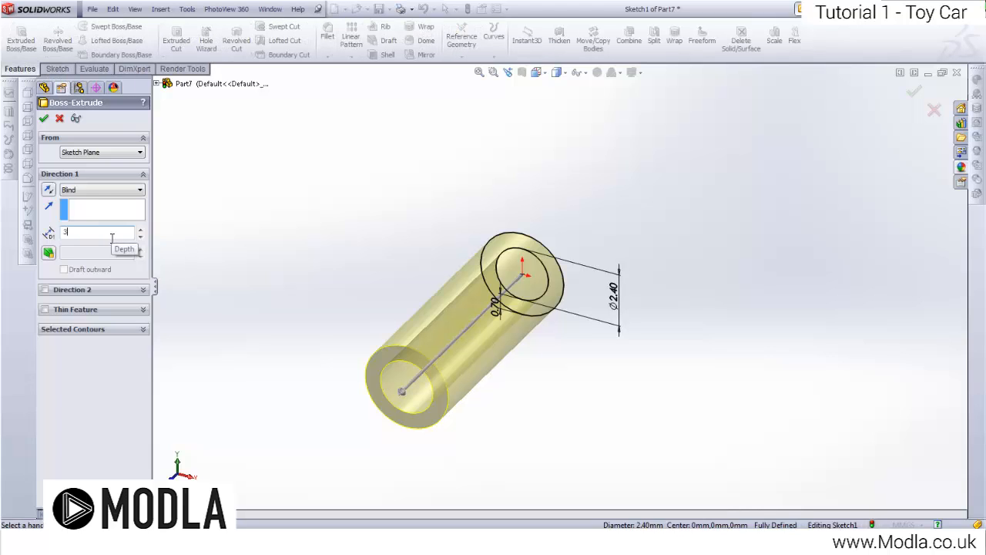
pyautogui.write('.5')
pyautogui.press('Return')
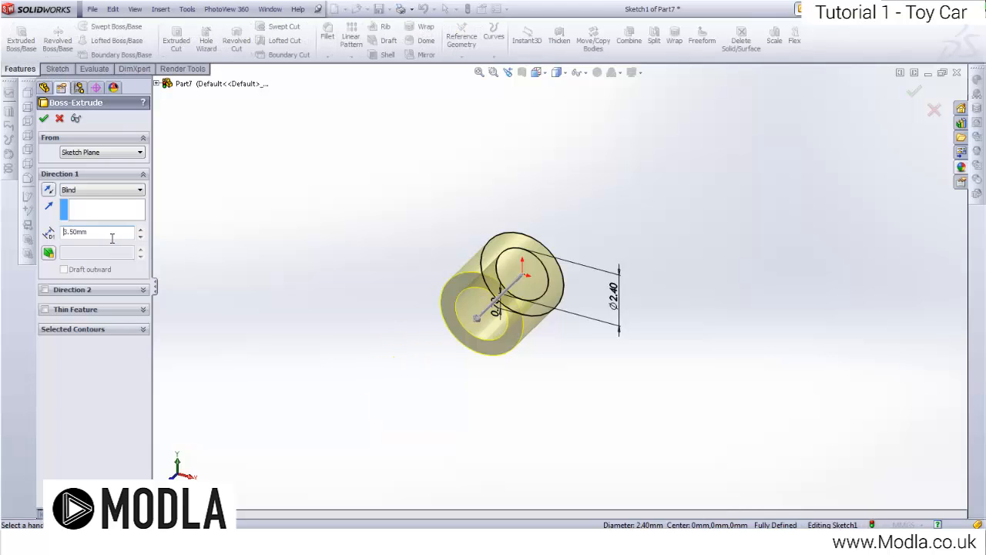
pyautogui.click(43, 118)
# Step: Start a new sketch on the tube's front annular end face
pyautogui.scroll(-5, 532, 295)
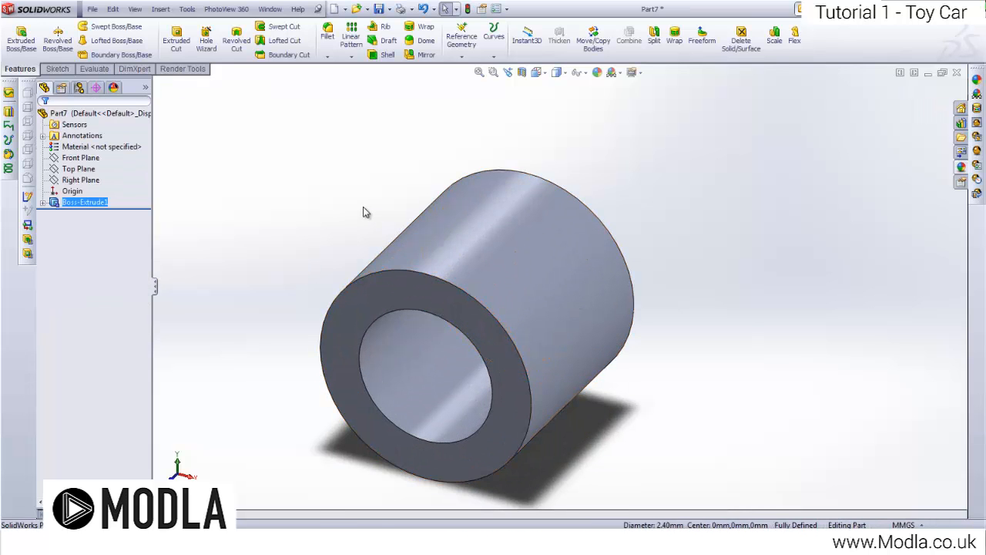
pyautogui.moveTo(366, 212)
pyautogui.mouseDown(button='middle')
pyautogui.moveTo(286, 136)
pyautogui.moveTo(381, 196)
pyautogui.moveTo(403, 185)
pyautogui.moveTo(367, 241)
pyautogui.moveTo(439, 269)
pyautogui.mouseUp(button='middle')
pyautogui.rightClick(439, 271)
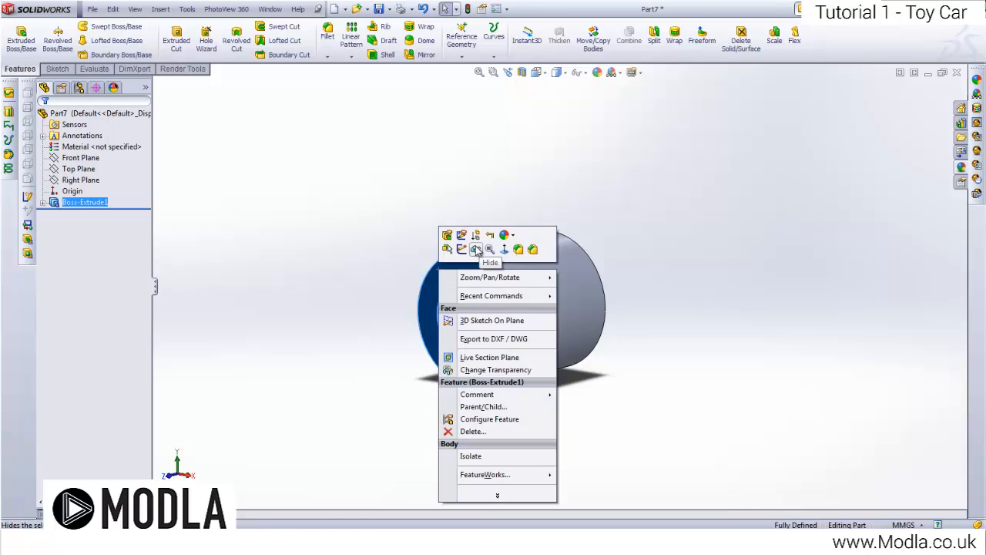
pyautogui.click(382, 254)
pyautogui.rightClick(446, 267)
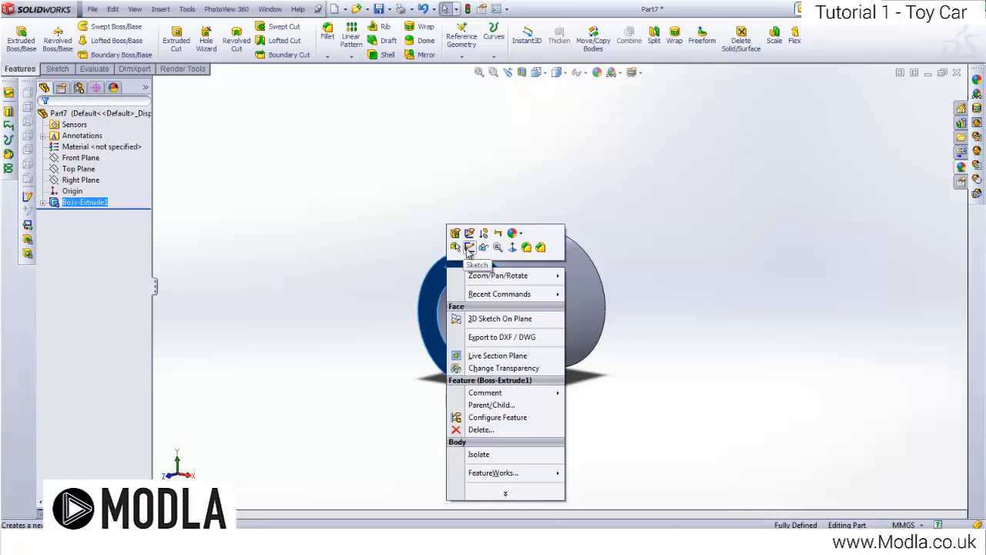
pyautogui.click(456, 249)
pyautogui.click(466, 232)
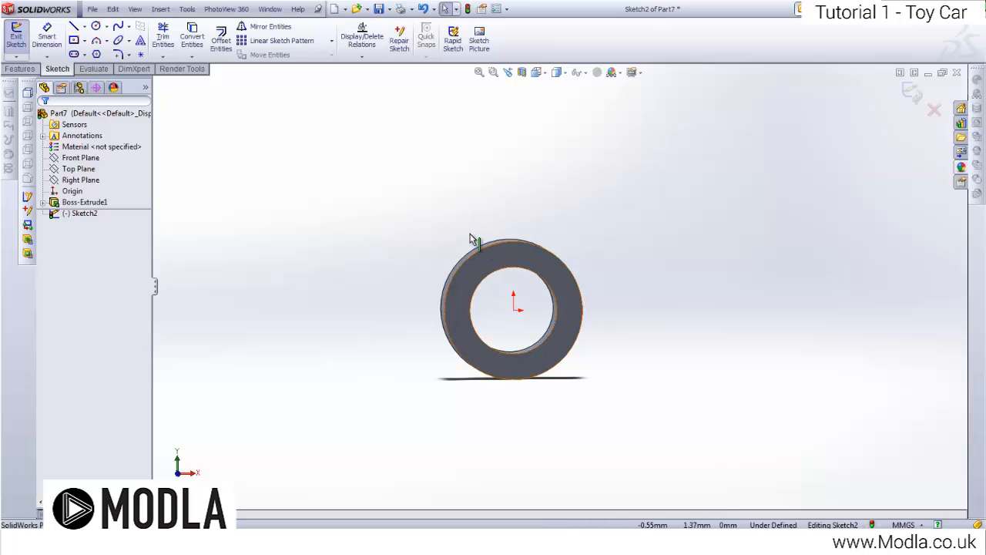
# Step: Offset the outer edge of the tube's end face outward by 3 mm in the sketch
pyautogui.moveTo(467, 238); pyautogui.dragTo(447, 271, button='middle')
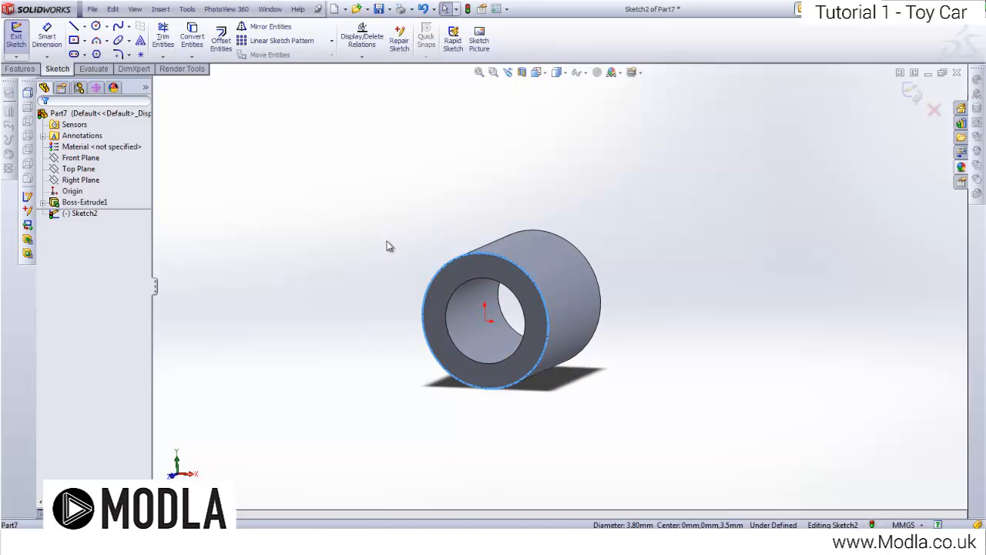
pyautogui.scroll(-5, 531, 282)
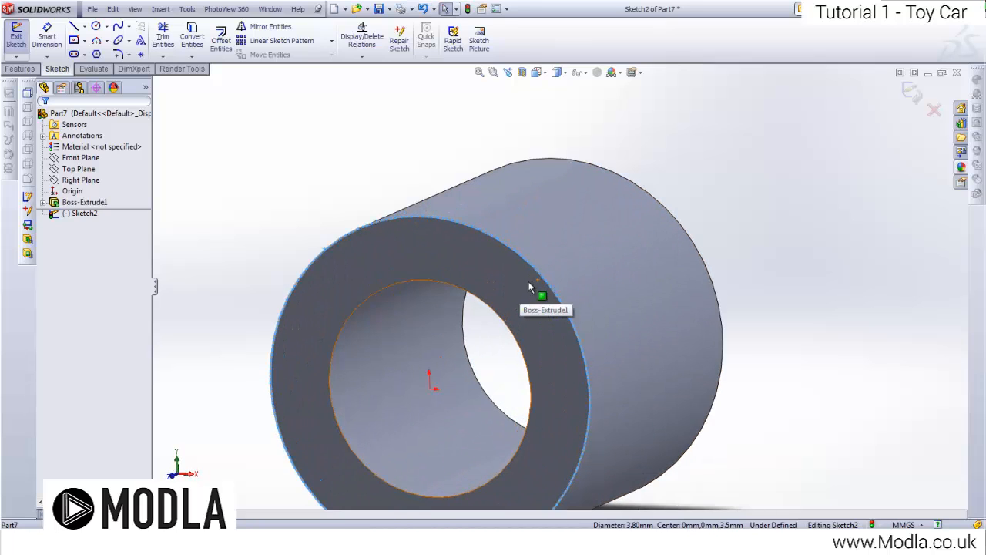
pyautogui.scroll(1, 531, 270)
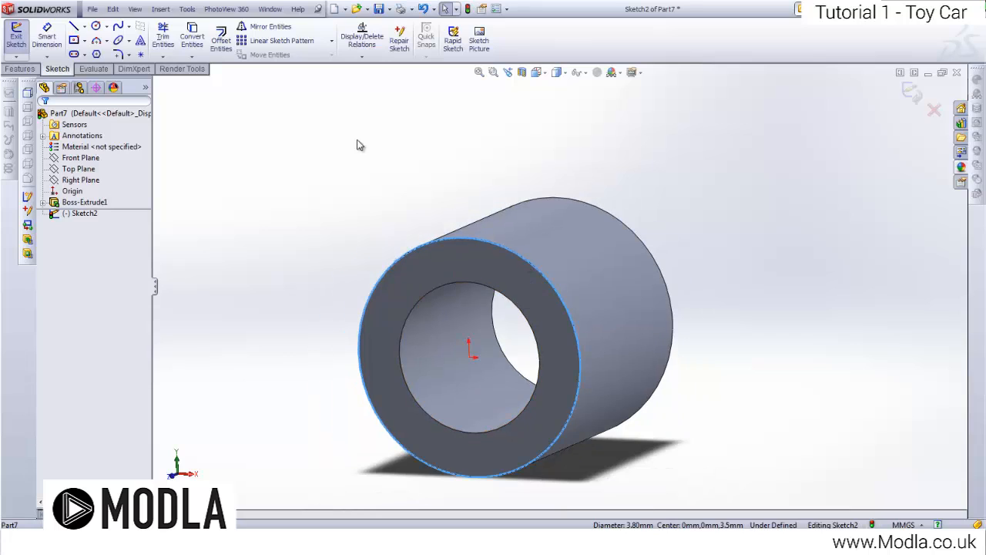
pyautogui.click(222, 40)
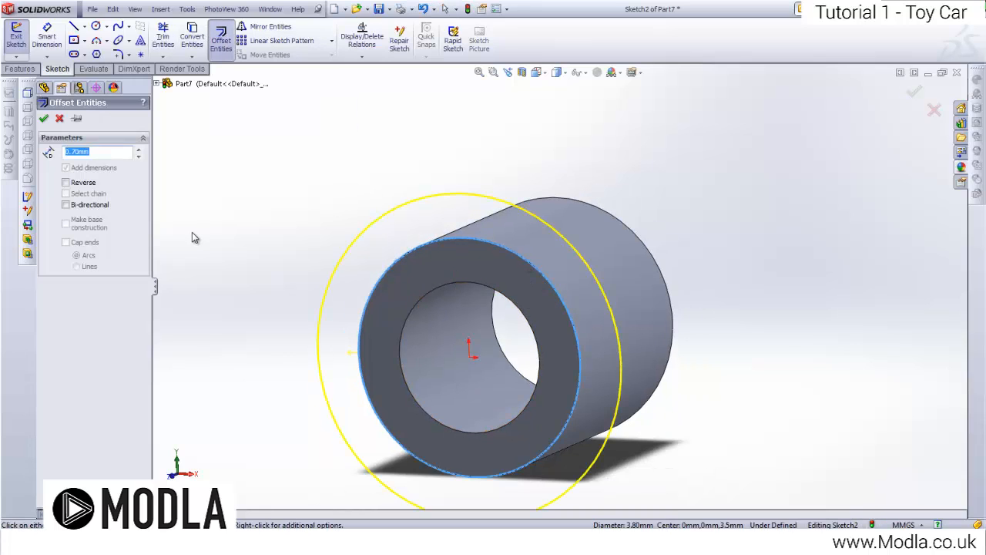
pyautogui.write('3')
pyautogui.press('Return')
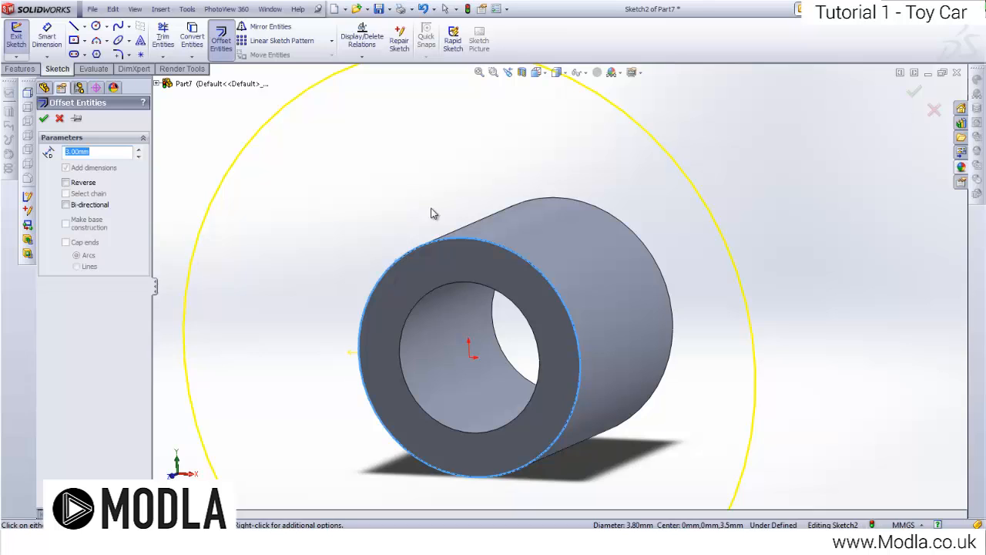
pyautogui.scroll(3, 487, 249)
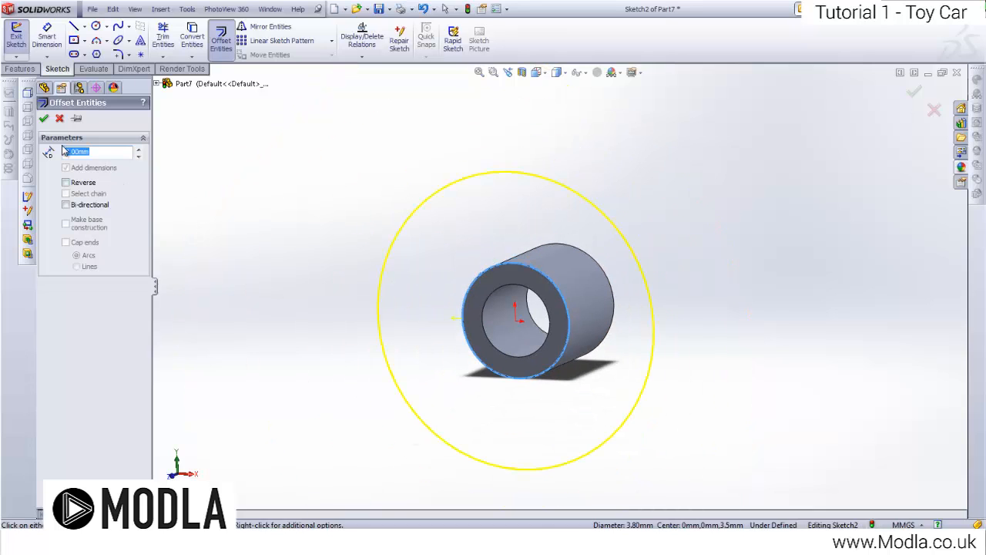
pyautogui.click(45, 120)
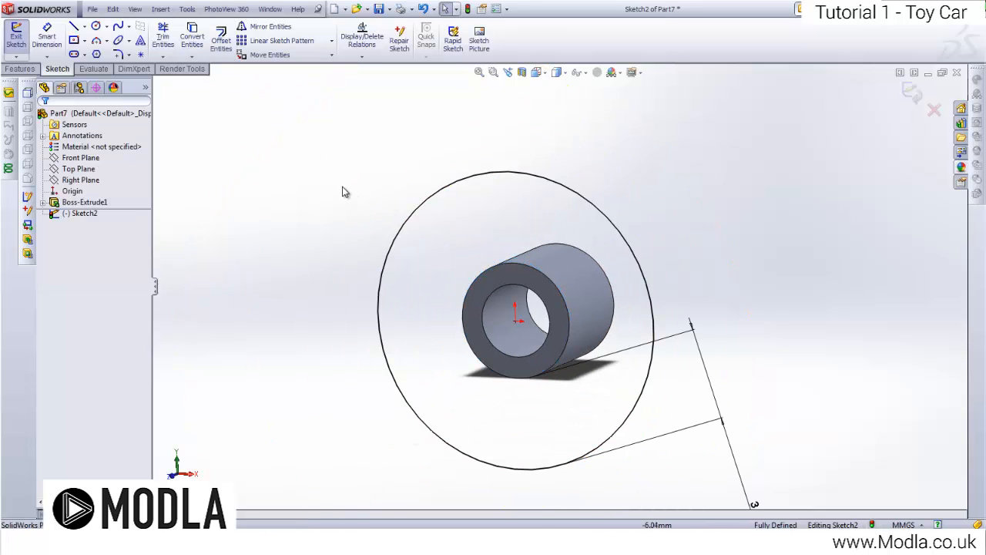
# Step: Offset the large sketched circle around the tube outward
pyautogui.click(221, 38)
pyautogui.click(513, 174)
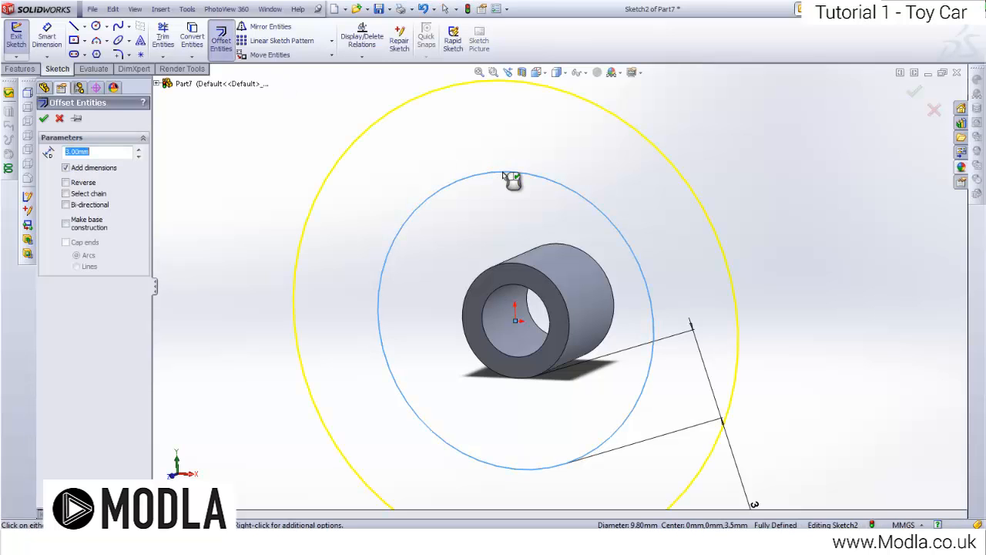
# Step: Offset the large sketch circle 1 mm outward to outline the wheel rim
pyautogui.write('1')
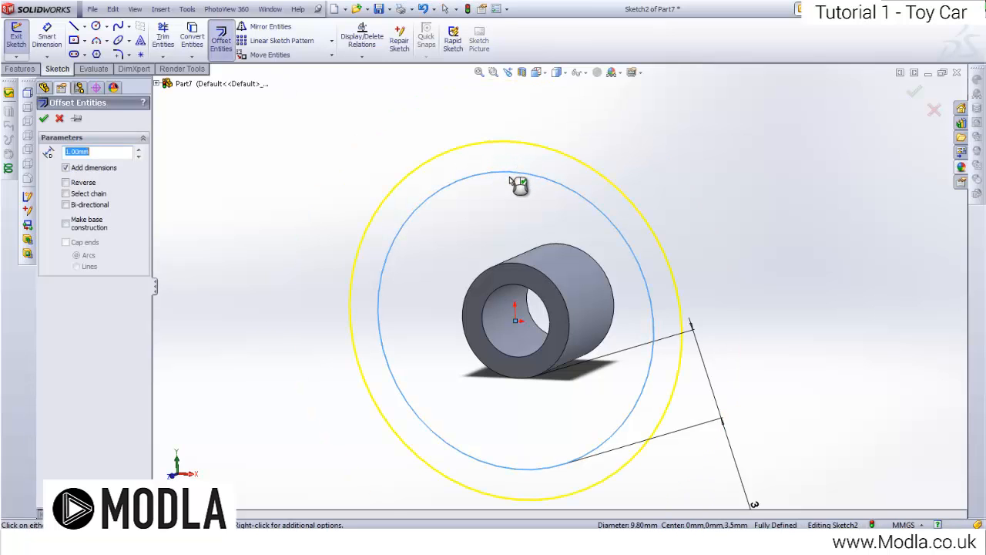
pyautogui.moveTo(515, 257); pyautogui.dragTo(564, 260, button='middle')
pyautogui.scroll(2, 583, 279)
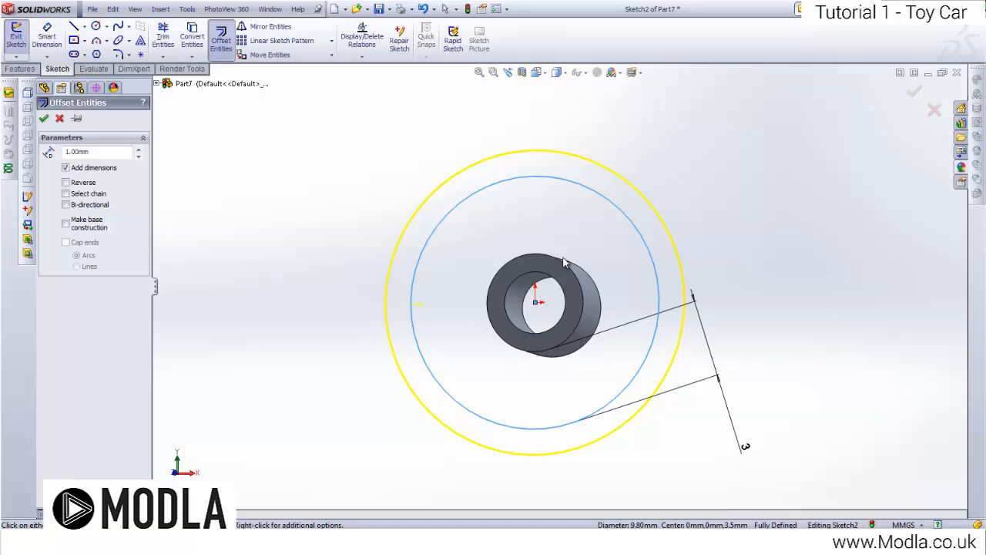
pyautogui.click(42, 117)
# Step: Extrude the rim ring 1.5 mm in the reversed direction, along the hub
pyautogui.click(20, 69)
pyautogui.click(21, 38)
pyautogui.moveTo(759, 280); pyautogui.dragTo(431, 232, button='middle')
pyautogui.click(48, 191)
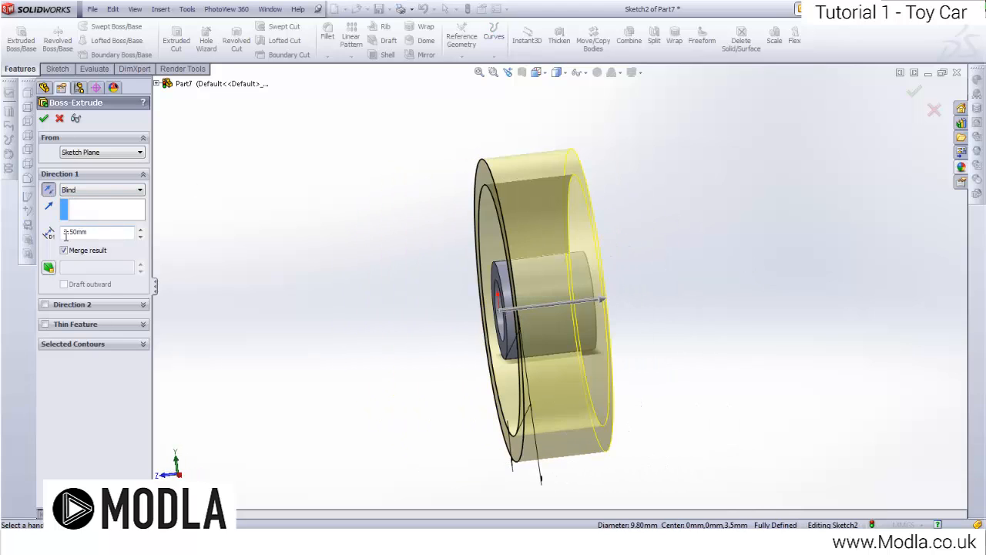
pyautogui.write('1.5')
pyautogui.press('Return')
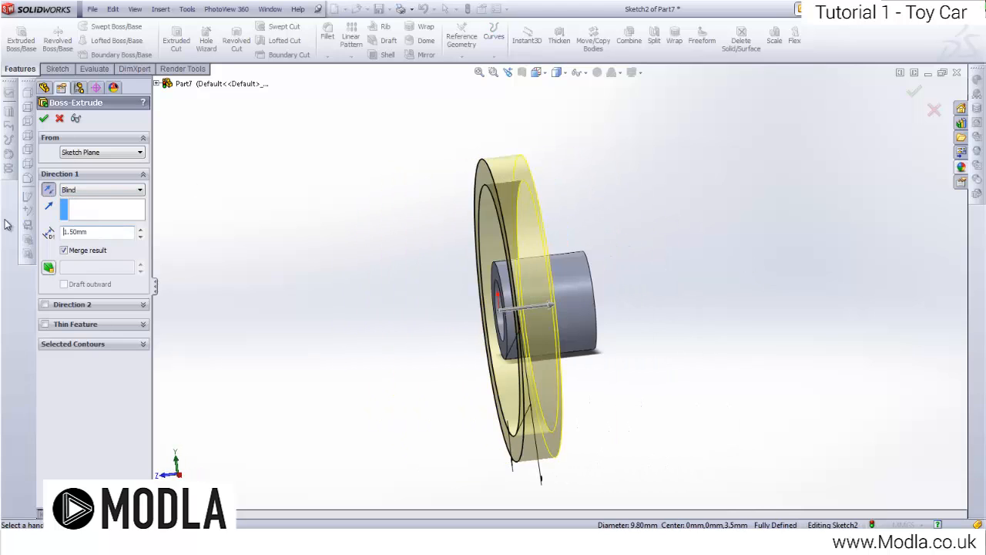
pyautogui.click(45, 121)
pyautogui.moveTo(509, 309); pyautogui.dragTo(205, 298, button='middle')
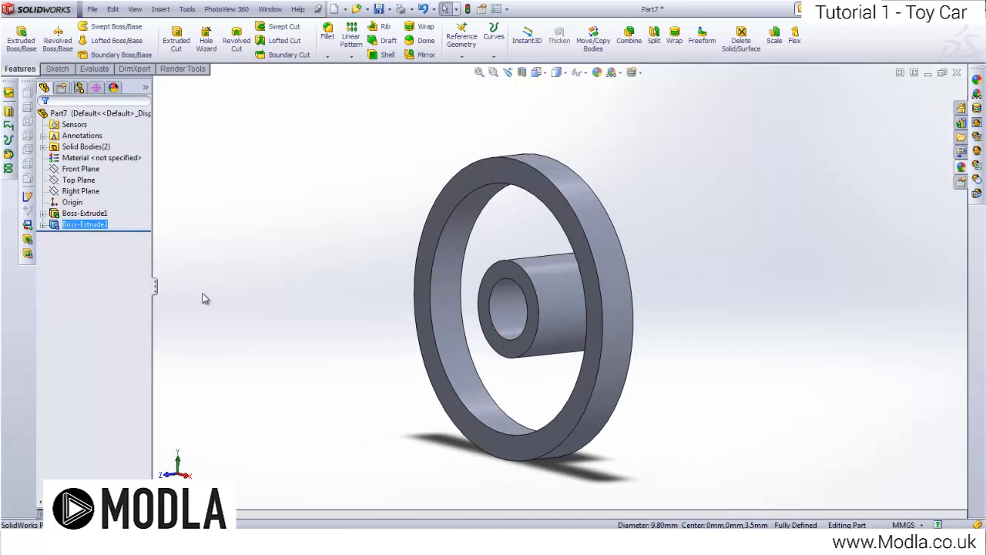
# Step: Start a new sketch on the Right Plane
pyautogui.rightClick(73, 196)
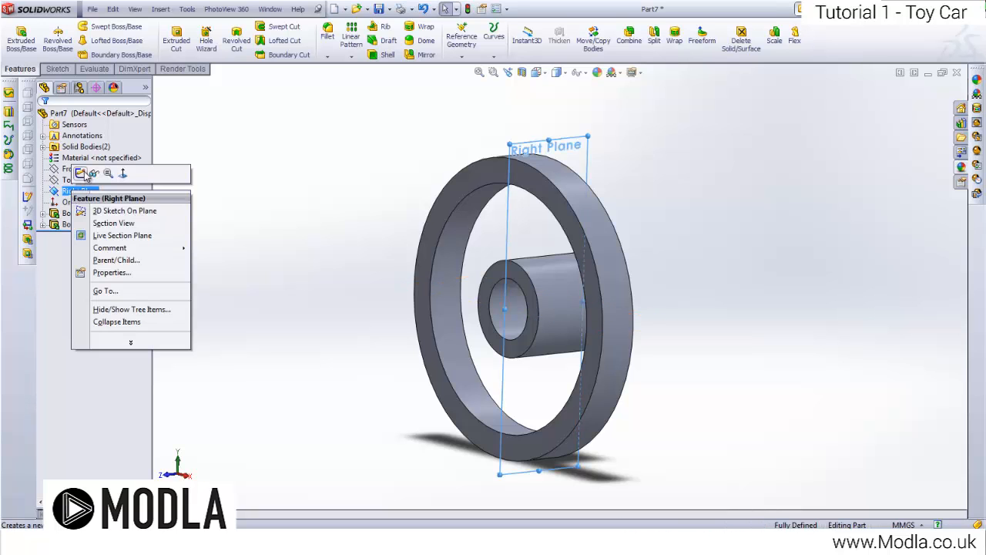
pyautogui.click(82, 174)
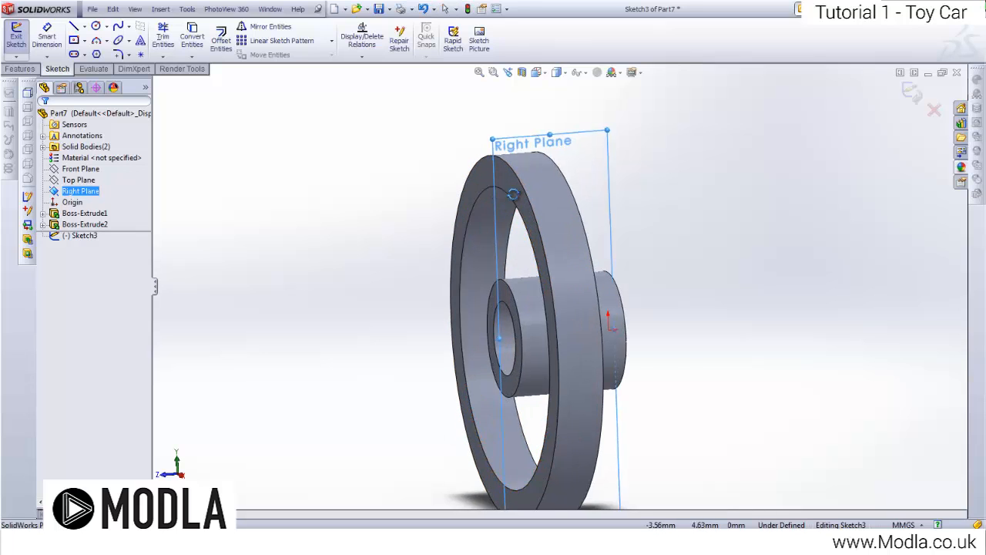
# Step: Section the wheel along the Right Plane and turn the section view off again
pyautogui.click(521, 71)
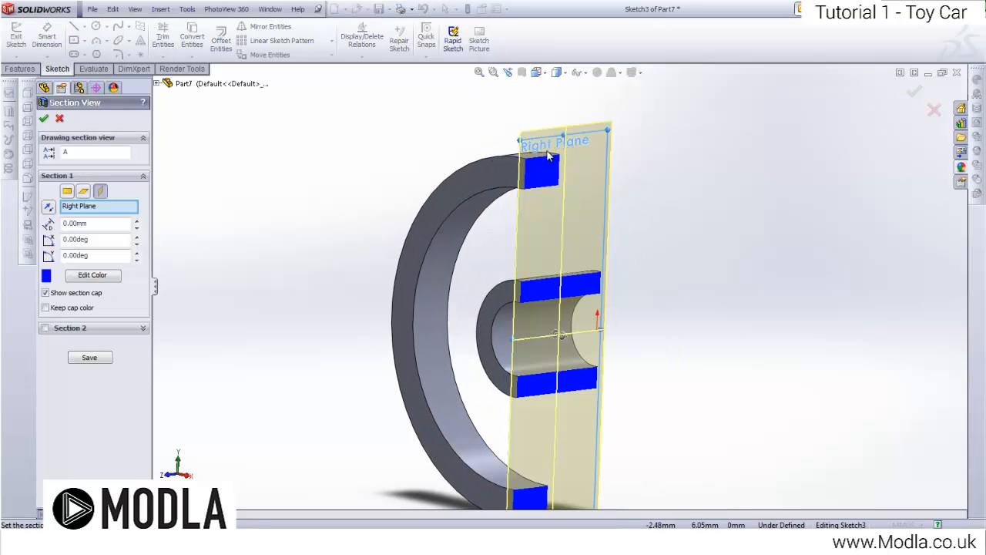
pyautogui.click(43, 120)
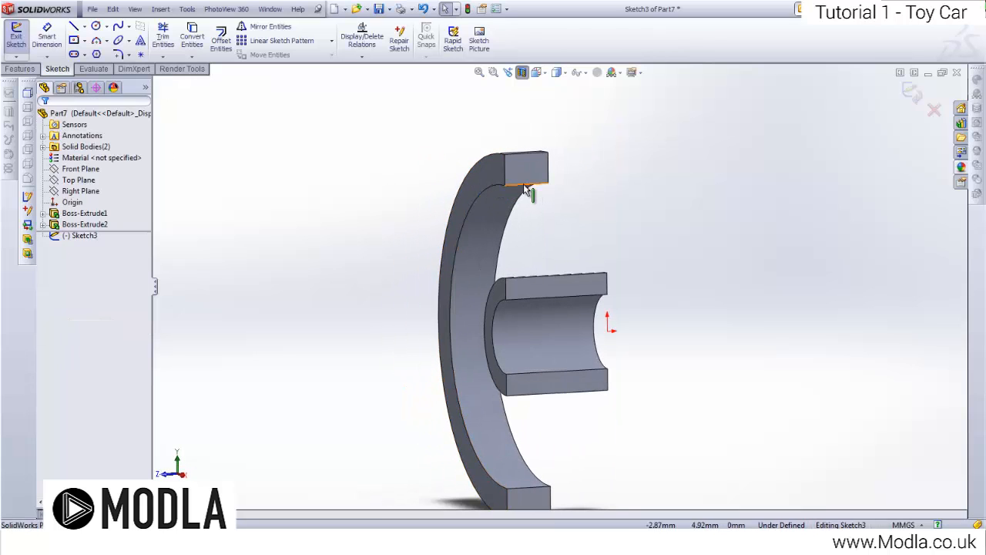
pyautogui.scroll(2, 524, 184)
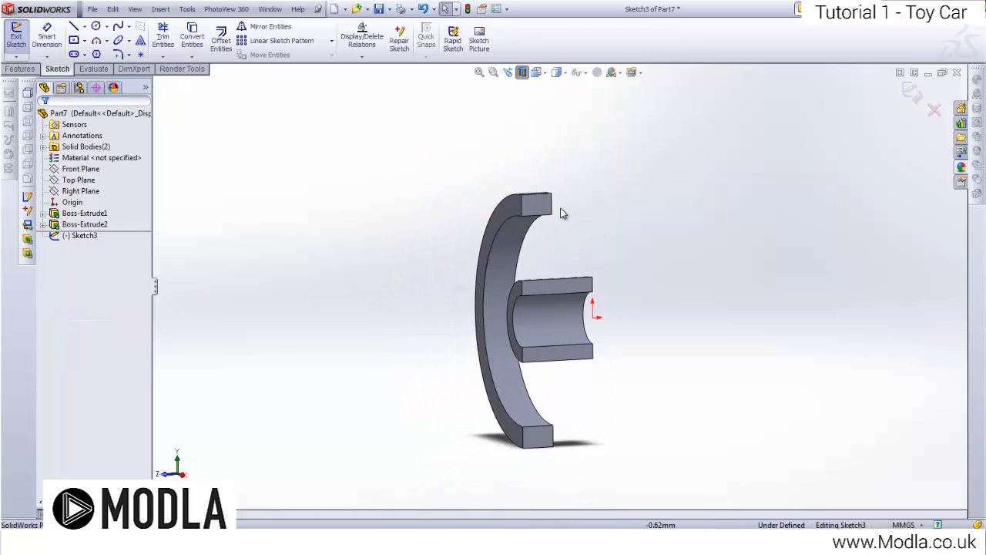
pyautogui.click(522, 72)
pyautogui.moveTo(395, 182); pyautogui.dragTo(410, 184, button='middle')
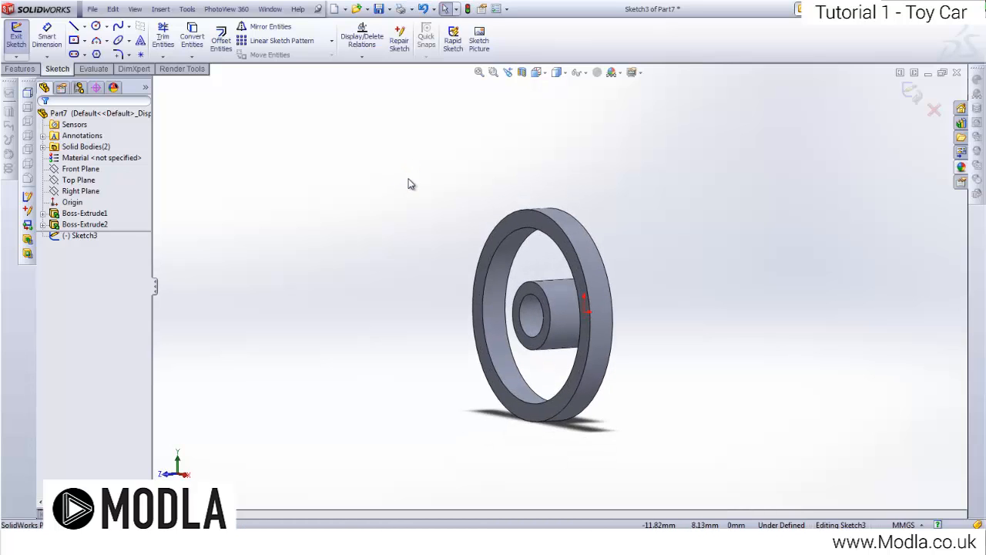
# Step: Apply a section view along the Right Plane with zero offset and view the cut face straight on
pyautogui.click(80, 190)
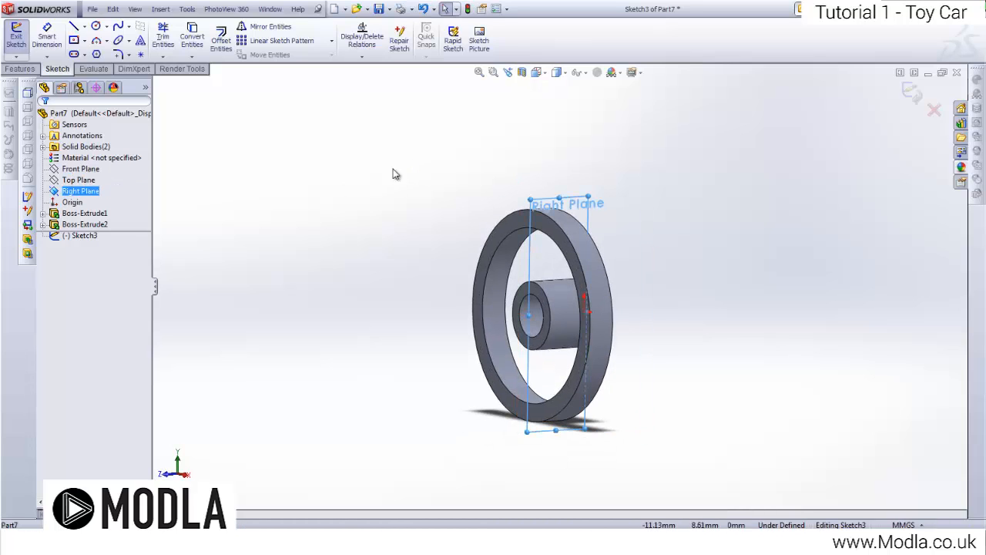
pyautogui.click(522, 72)
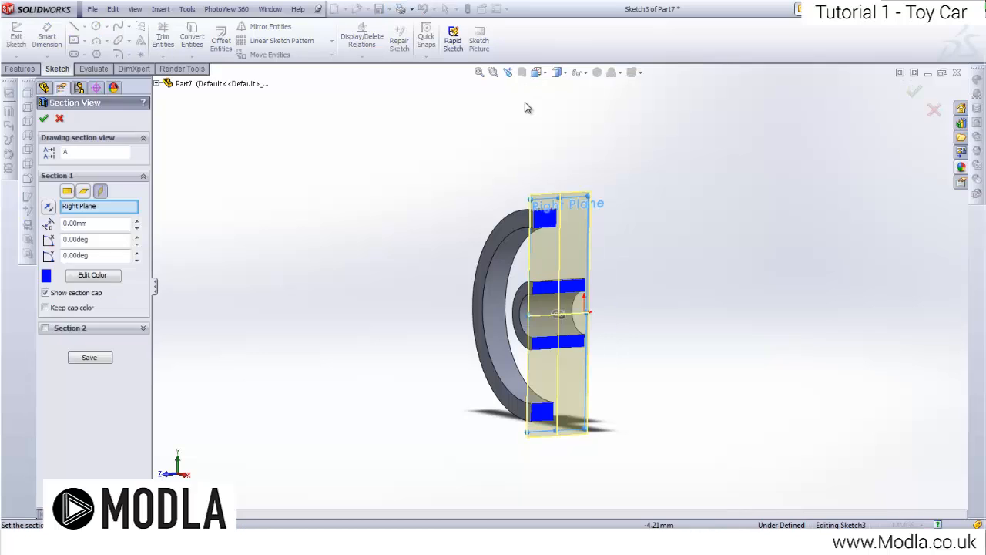
pyautogui.click(44, 120)
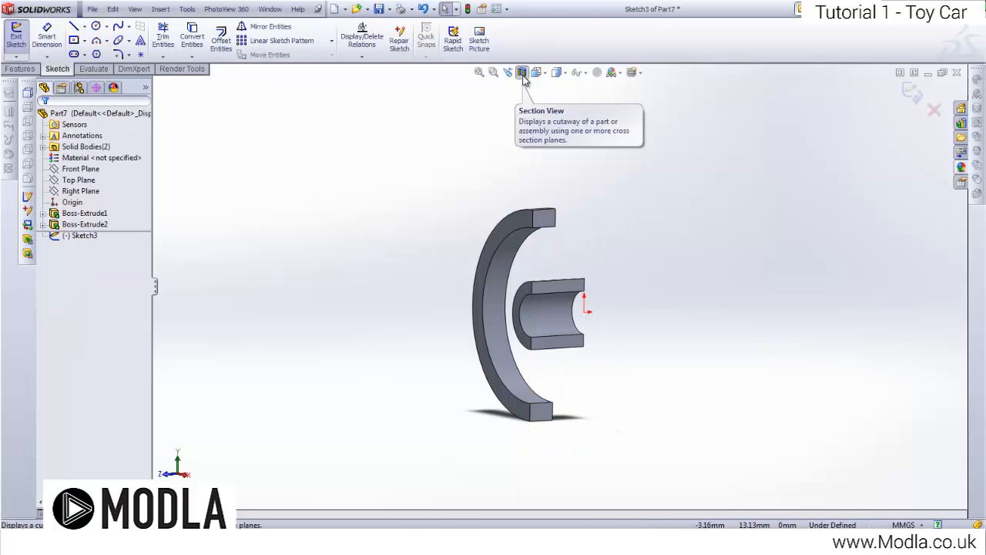
pyautogui.press('space')
pyautogui.click(608, 282)
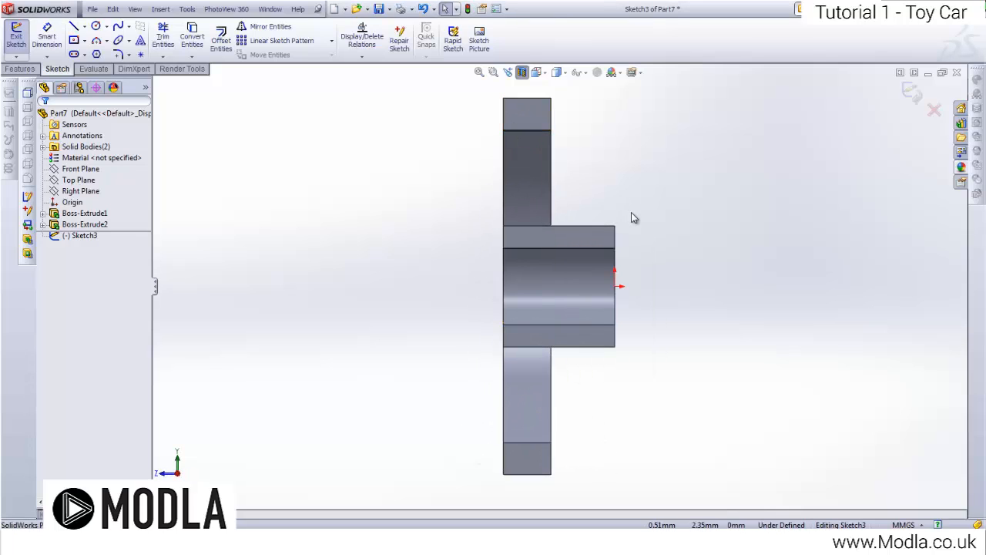
# Step: Sketch a horizontal line along the inner edge of the upper rim section, across the rim's full width
pyautogui.click(74, 27)
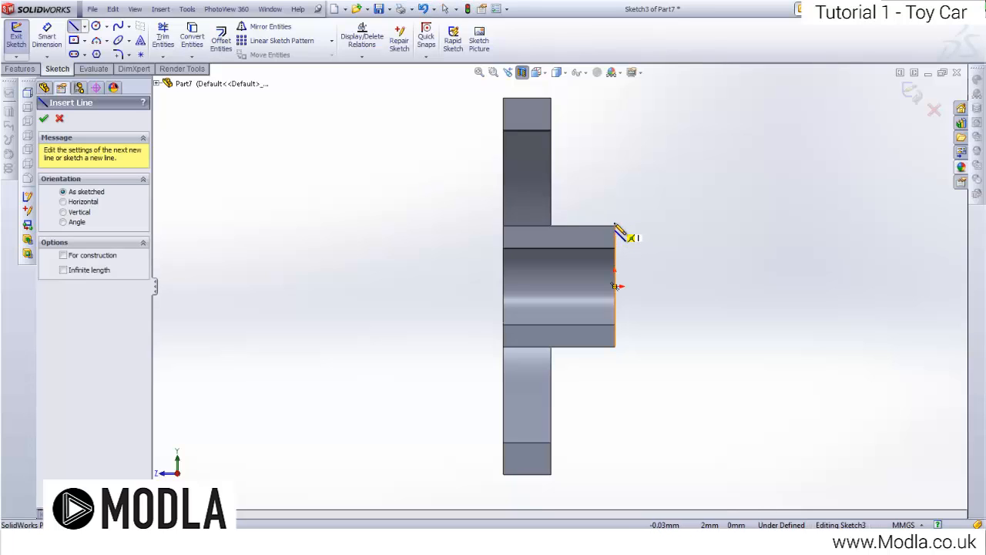
pyautogui.scroll(-4, 620, 231)
pyautogui.scroll(3, 559, 224)
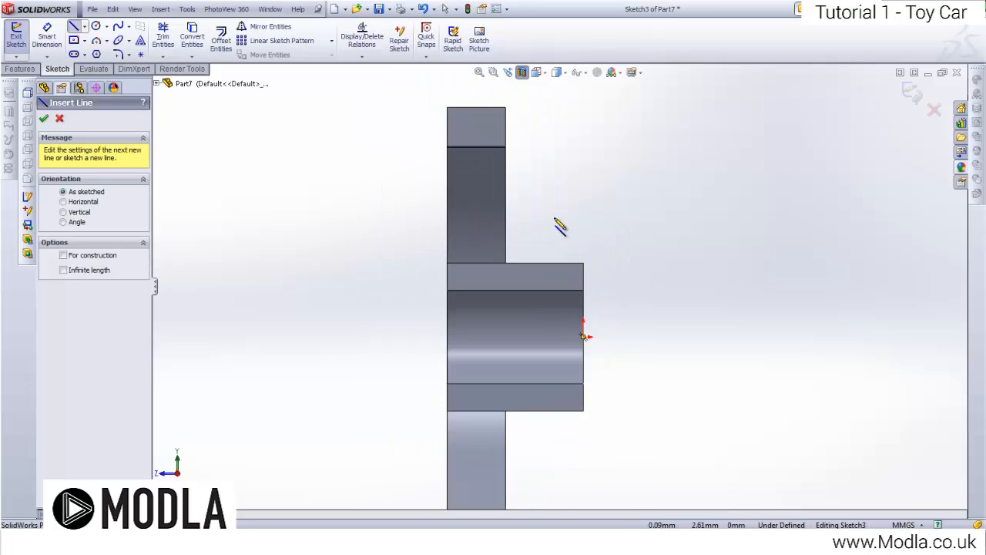
pyautogui.click(449, 147)
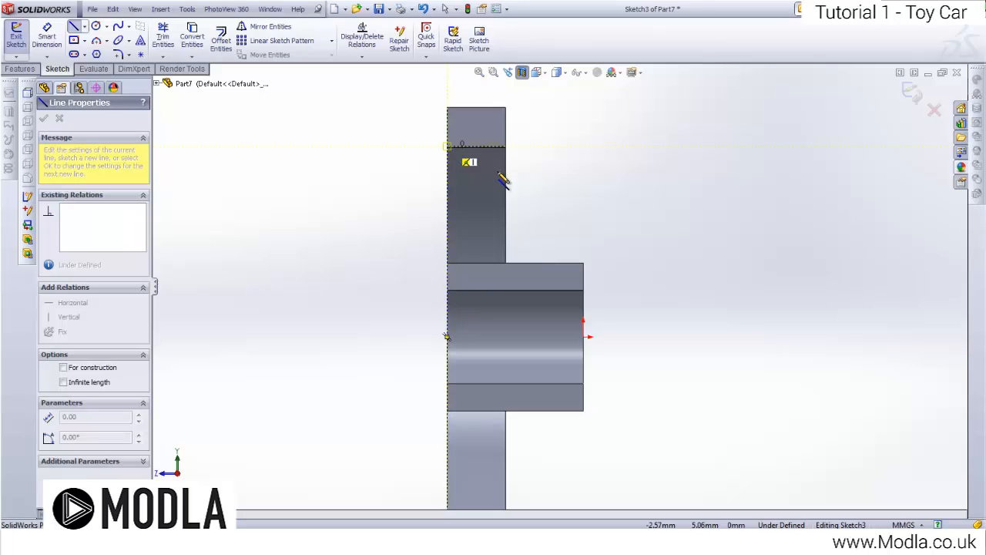
pyautogui.scroll(1, 510, 205)
pyautogui.scroll(-4, 472, 359)
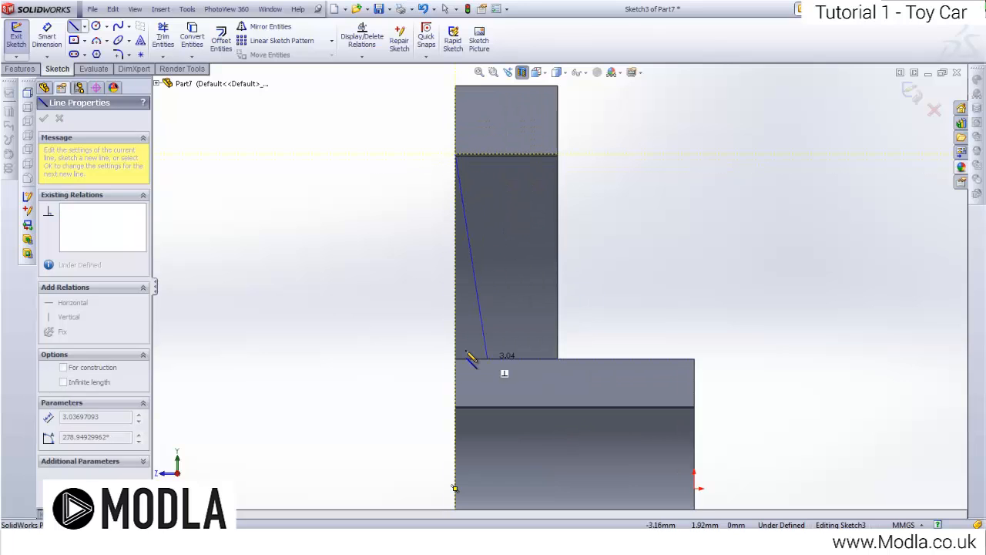
pyautogui.click(558, 155)
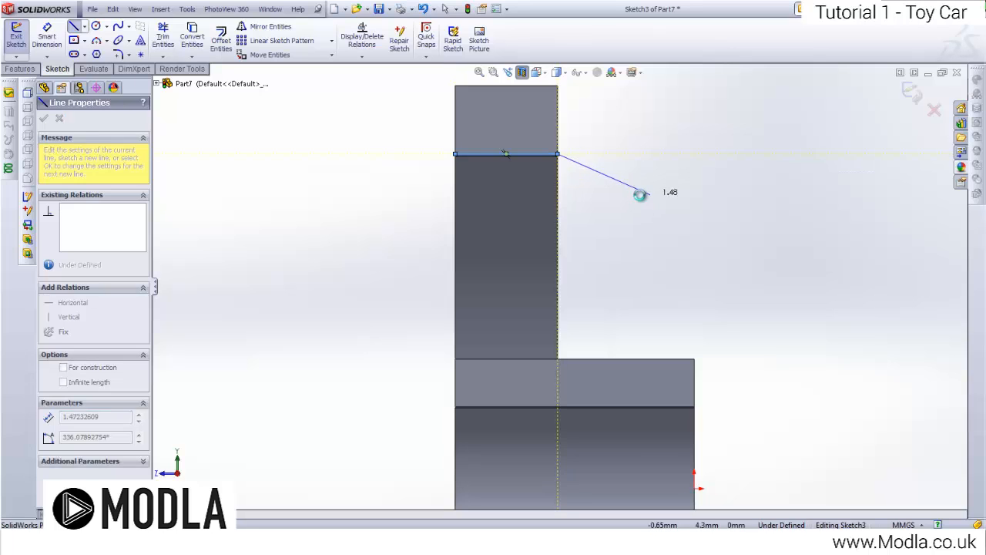
pyautogui.press('Escape')
# Step: Close the profile with lines along the hub's upper outer edge, diagonally from the hub's end to the rim, and vertically along the flush side
pyautogui.click(72, 28)
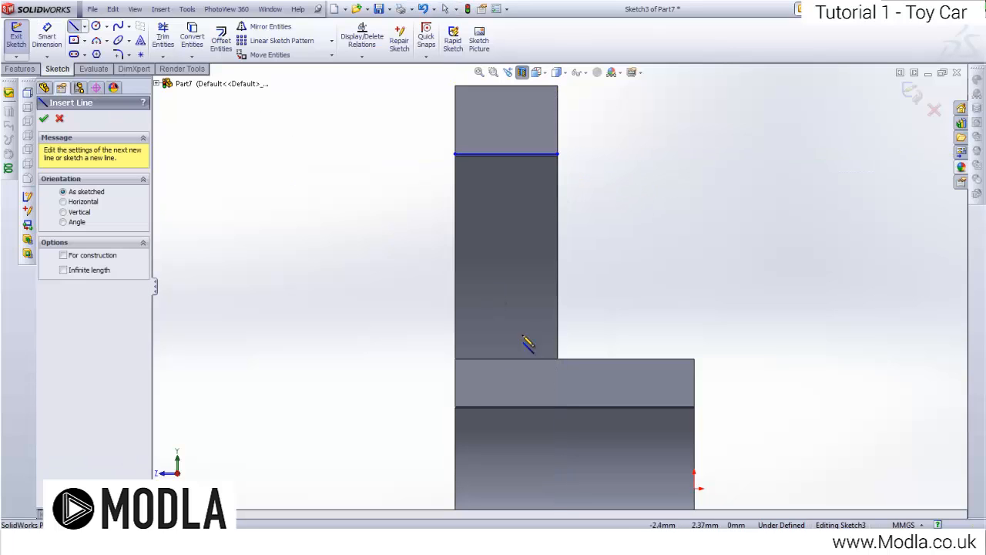
pyautogui.click(456, 360)
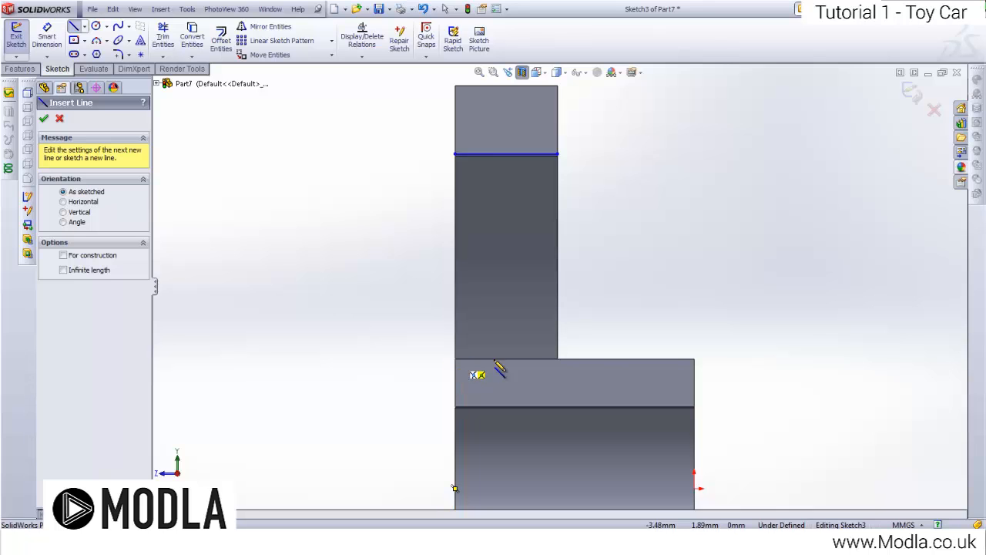
pyautogui.click(694, 359)
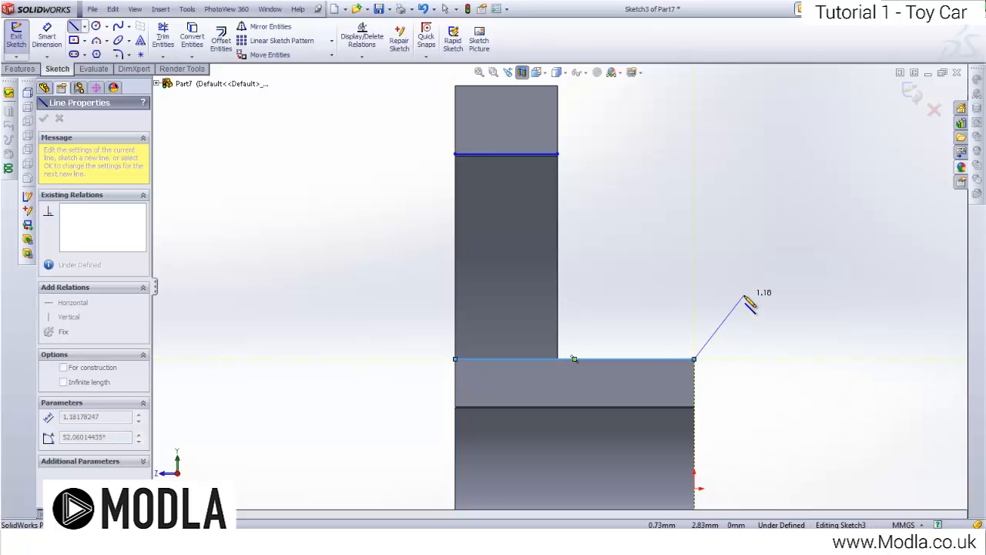
pyautogui.doubleClick(559, 155)
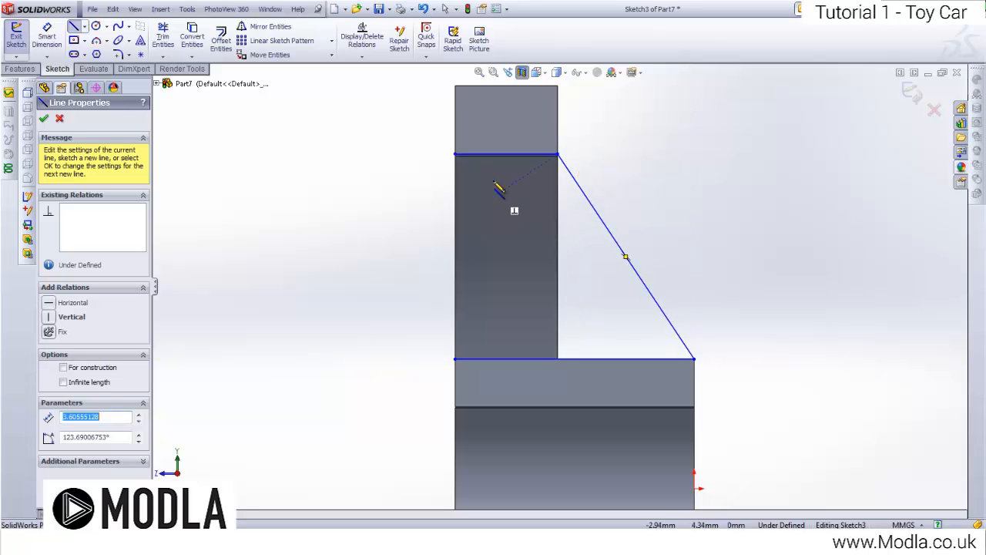
pyautogui.click(454, 359)
pyautogui.scroll(-2, 532, 333)
pyautogui.scroll(2, 547, 318)
pyautogui.press('Escape')
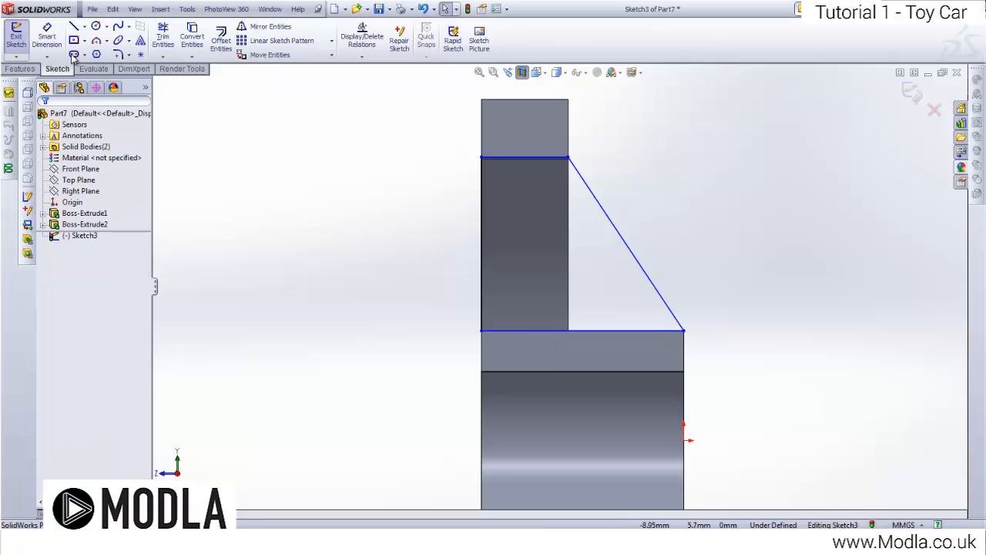
pyautogui.click(73, 27)
pyautogui.moveTo(622, 344); pyautogui.dragTo(580, 331, button='middle')
pyautogui.scroll(-3, 579, 332)
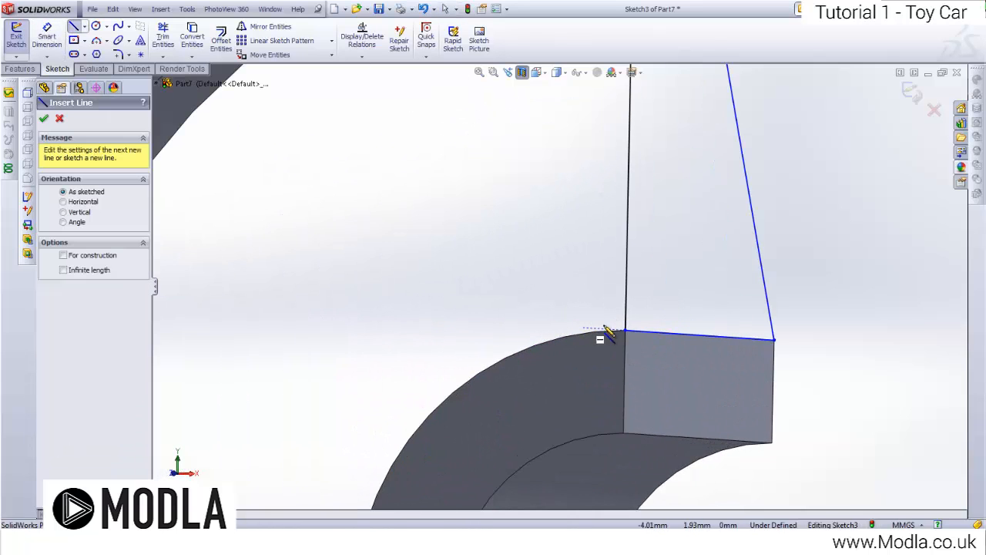
pyautogui.moveTo(682, 355); pyautogui.dragTo(583, 359, button='middle')
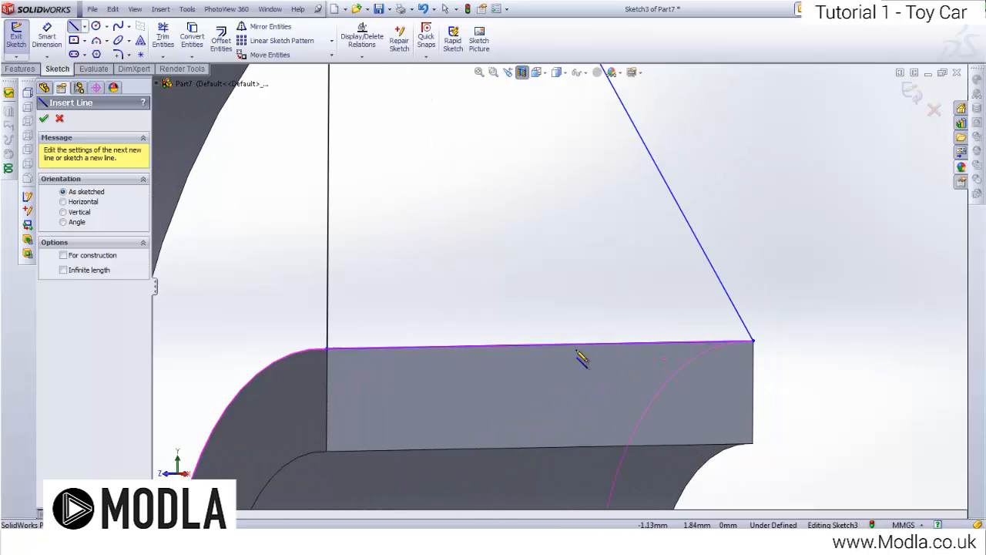
pyautogui.click(327, 351)
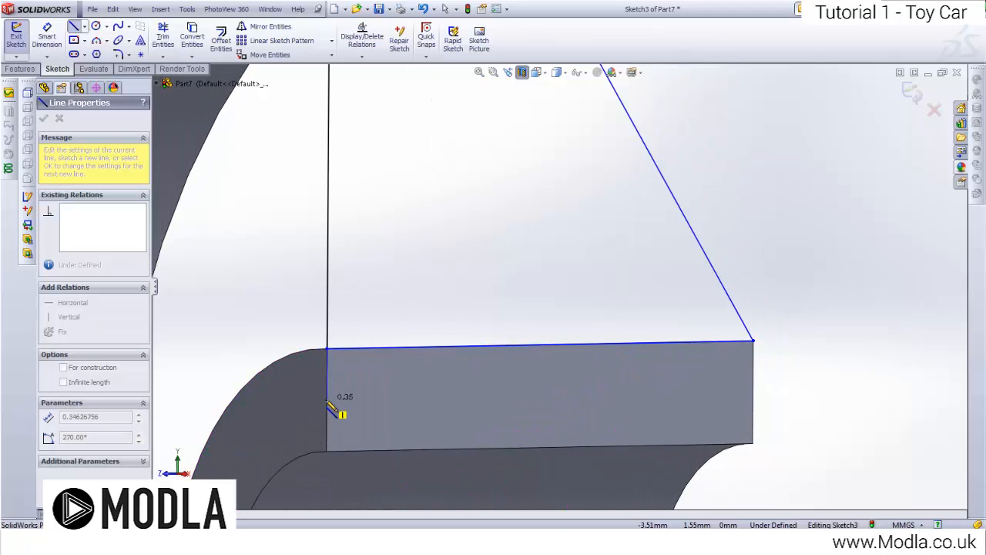
# Step: Offset the sketch line on the hub's outer edge 0.2 mm inward into the hub wall
pyautogui.click(221, 39)
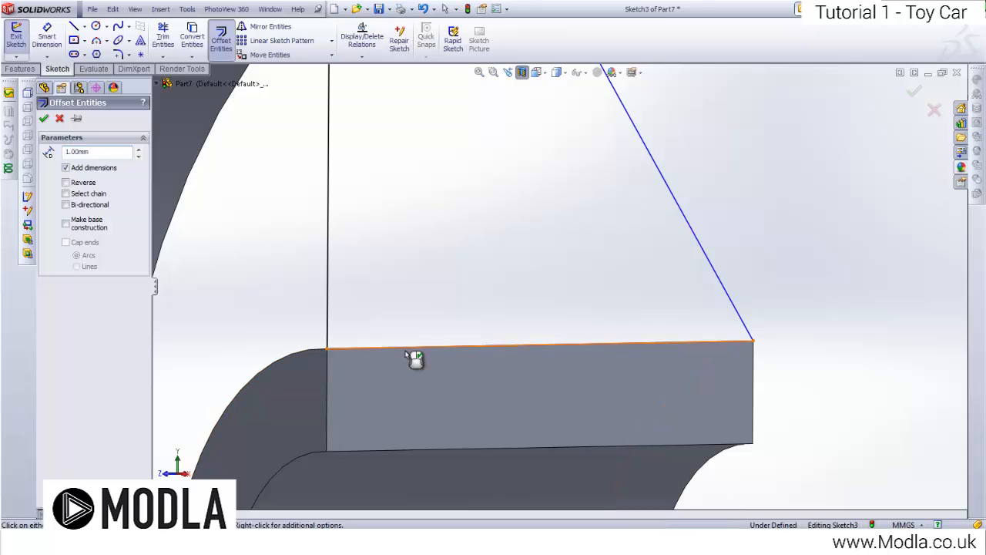
pyautogui.click(410, 354)
pyautogui.write('2')
pyautogui.press('Return')
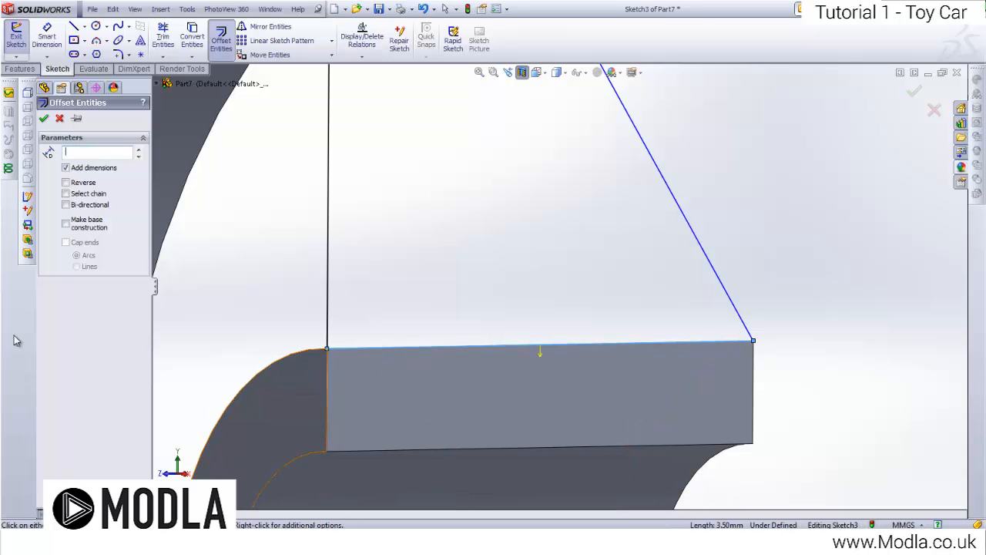
pyautogui.press('Return')
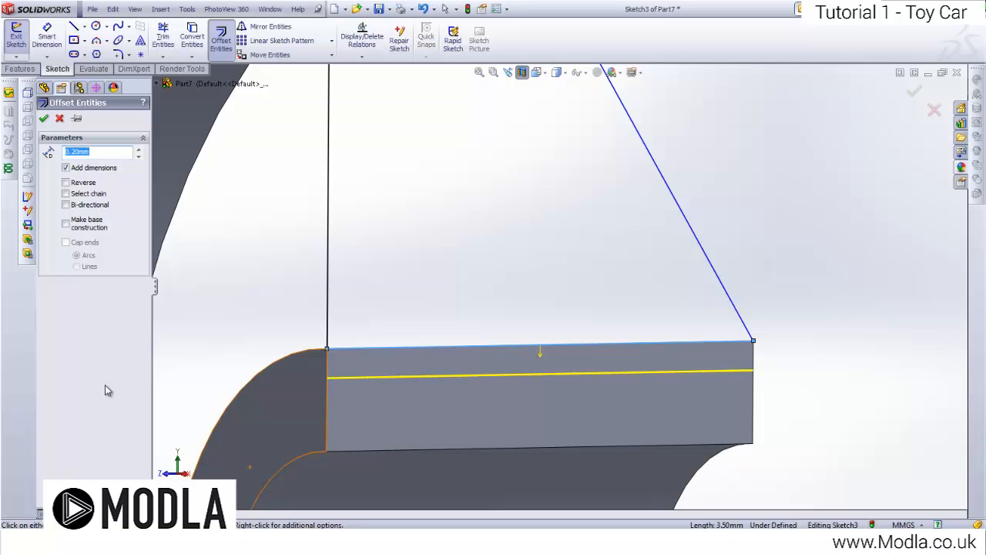
pyautogui.click(44, 118)
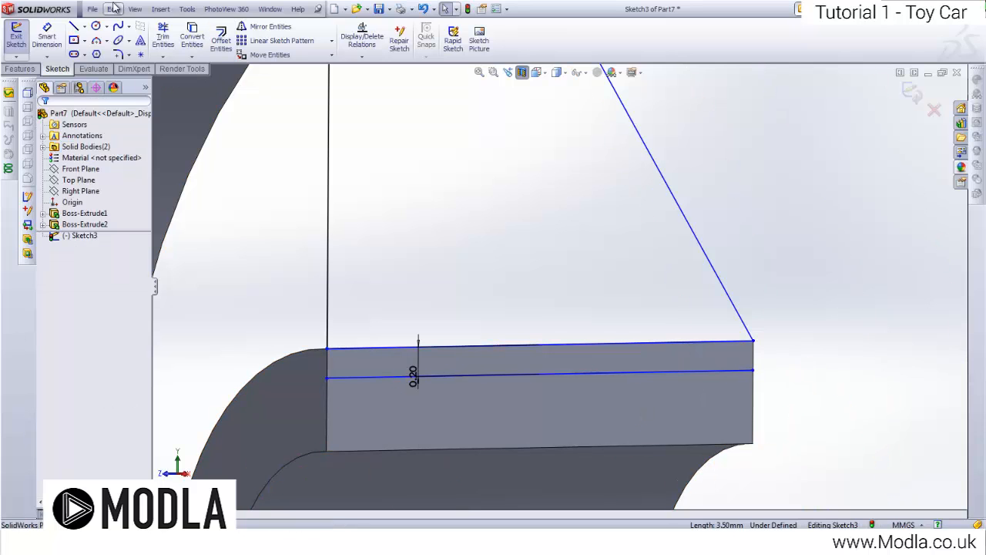
# Step: Join both ends of the hub edge line to the offset line with two short vertical lines
pyautogui.press('l')
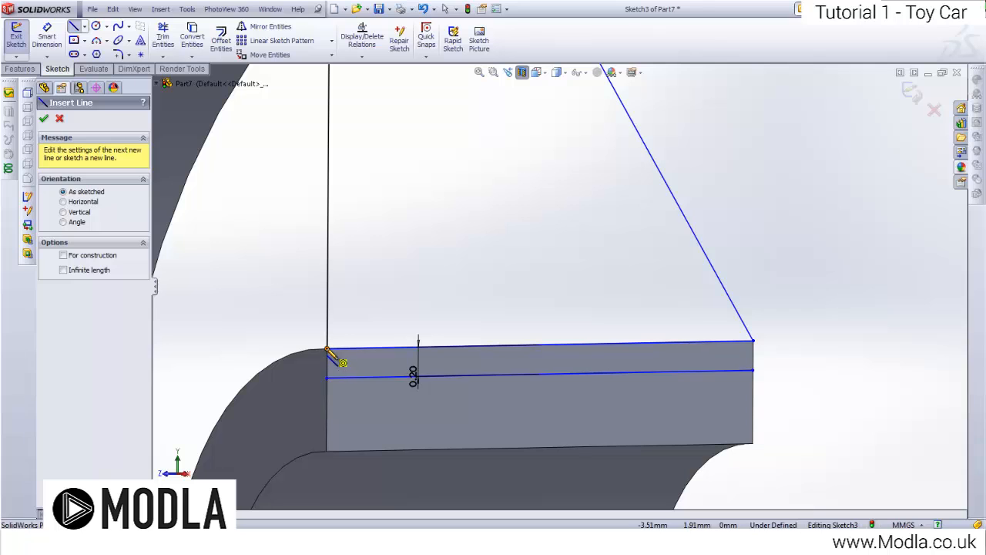
pyautogui.click(328, 349)
pyautogui.click(328, 379)
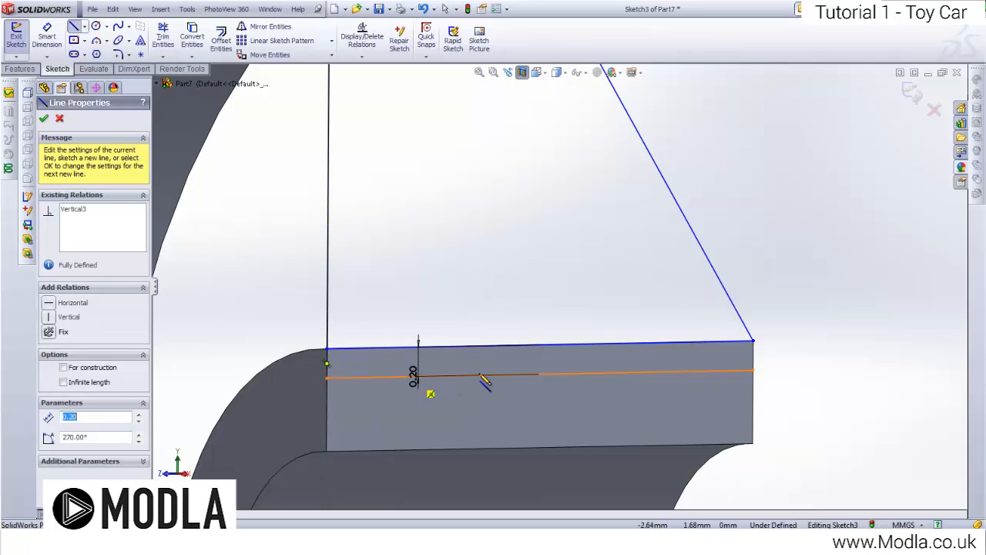
pyautogui.click(753, 341)
pyautogui.click(752, 372)
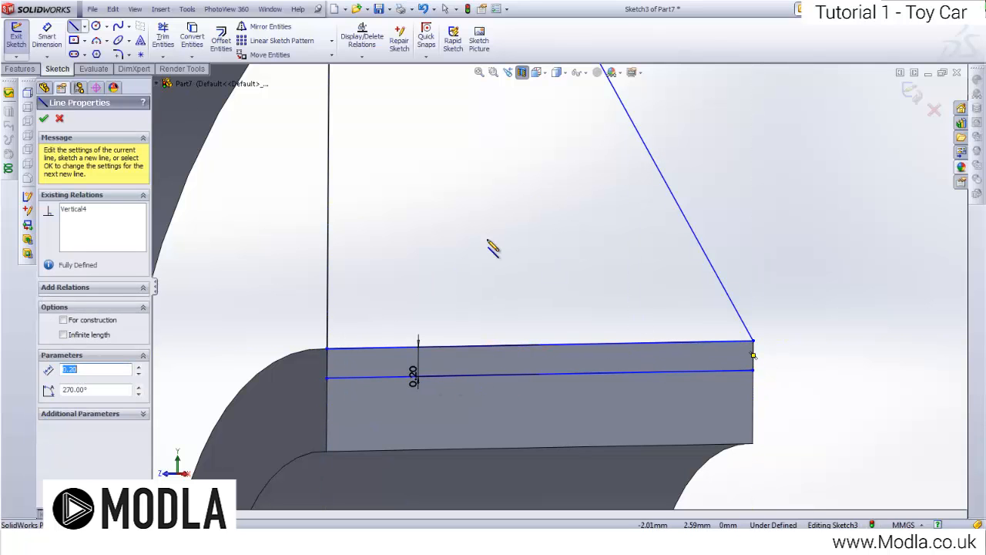
# Step: Delete the sketch line on the hub's outer edge so the profile closes along the offset line inside the hub wall
pyautogui.scroll(-2, 496, 247)
pyautogui.press('Escape')
pyautogui.press('Escape')
pyautogui.click(484, 373)
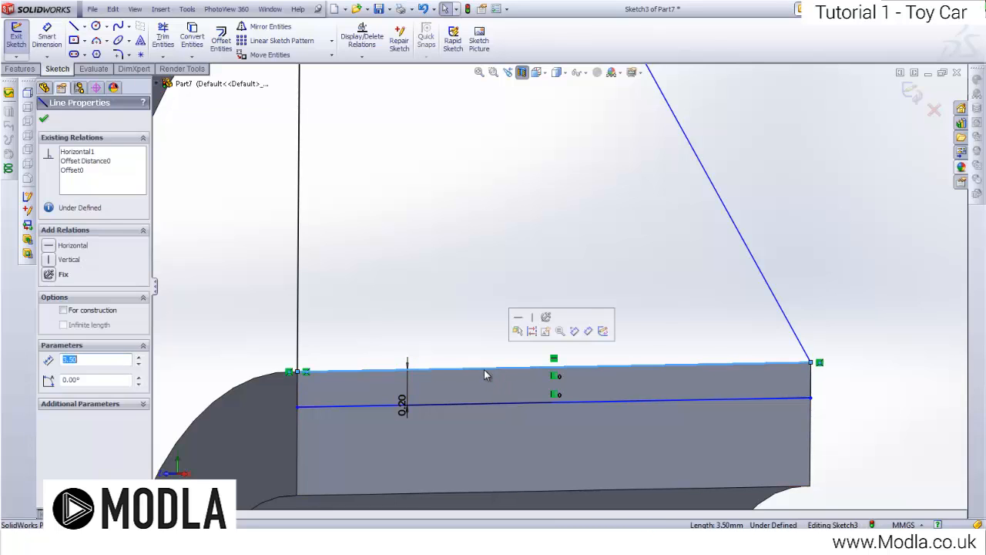
pyautogui.press('Escape')
pyautogui.moveTo(485, 380); pyautogui.dragTo(443, 322, button='middle')
pyautogui.scroll(4, 447, 319)
pyautogui.scroll(-3, 544, 194)
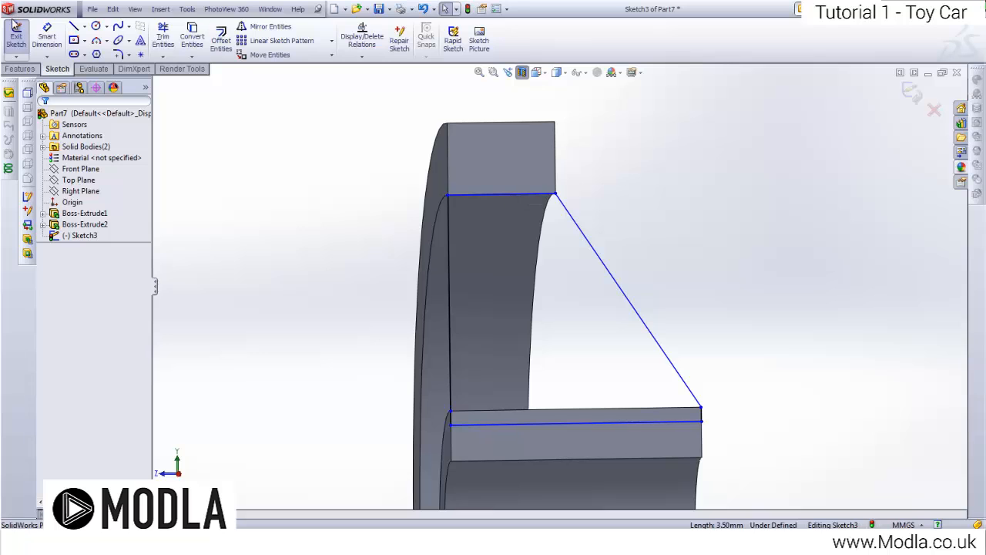
# Step: Dimension the sketch line along the rim's inner edge and delete that dimension again
pyautogui.click(47, 36)
pyautogui.click(518, 195)
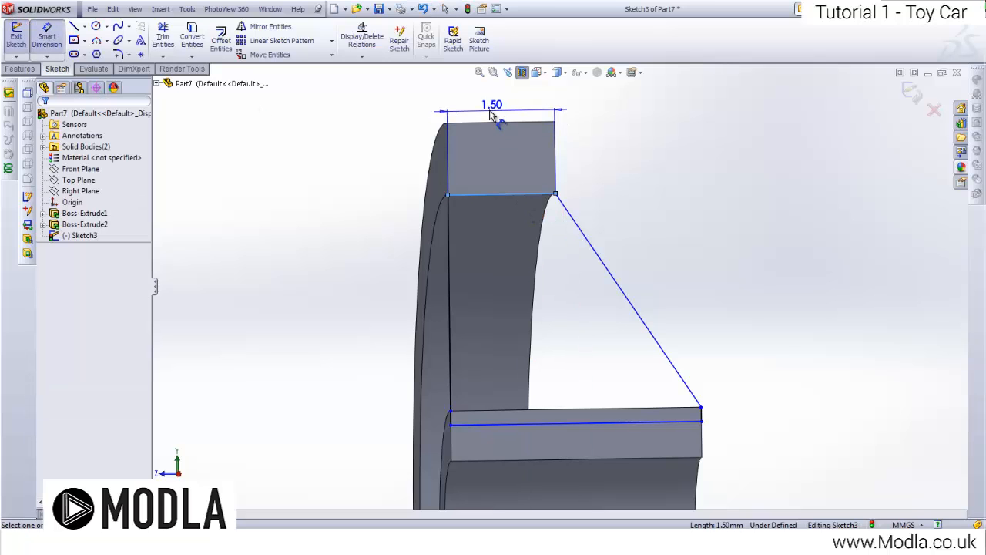
pyautogui.click(495, 117)
pyautogui.click(565, 267)
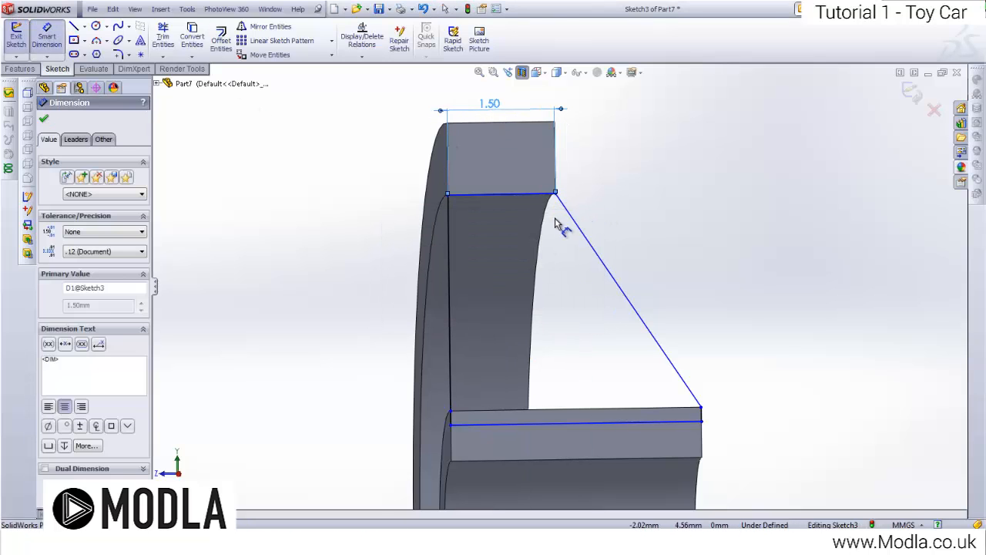
pyautogui.press('Escape')
pyautogui.click(487, 106)
pyautogui.press('Delete')
pyautogui.scroll(1, 593, 370)
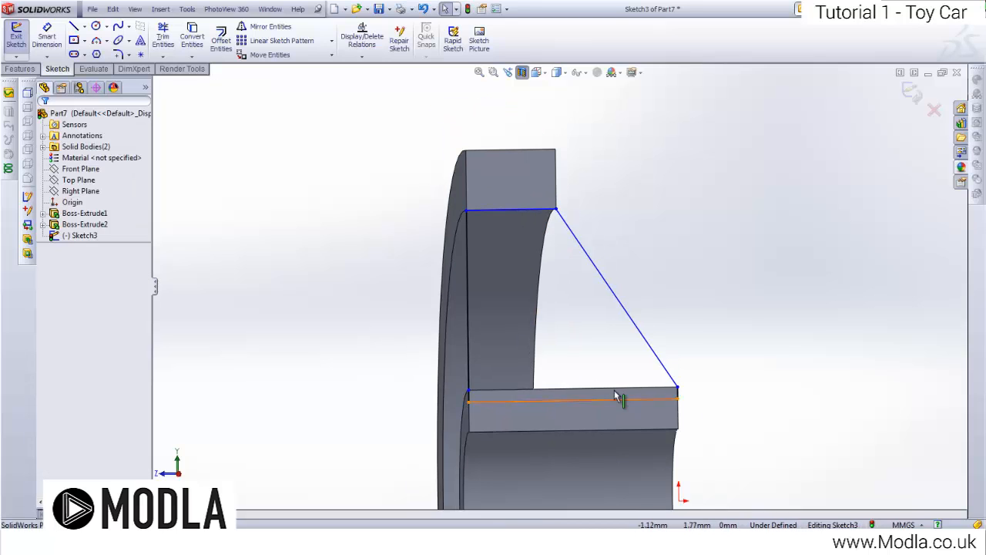
# Step: Finish the sketch and start a boss extrusion of the profile as Mid Plane with a depth of 0.5 mm
pyautogui.moveTo(618, 392)
pyautogui.mouseDown(button='middle')
pyautogui.moveTo(596, 403)
pyautogui.moveTo(557, 347)
pyautogui.moveTo(570, 341)
pyautogui.moveTo(560, 352)
pyautogui.moveTo(738, 429)
pyautogui.mouseUp(button='middle')
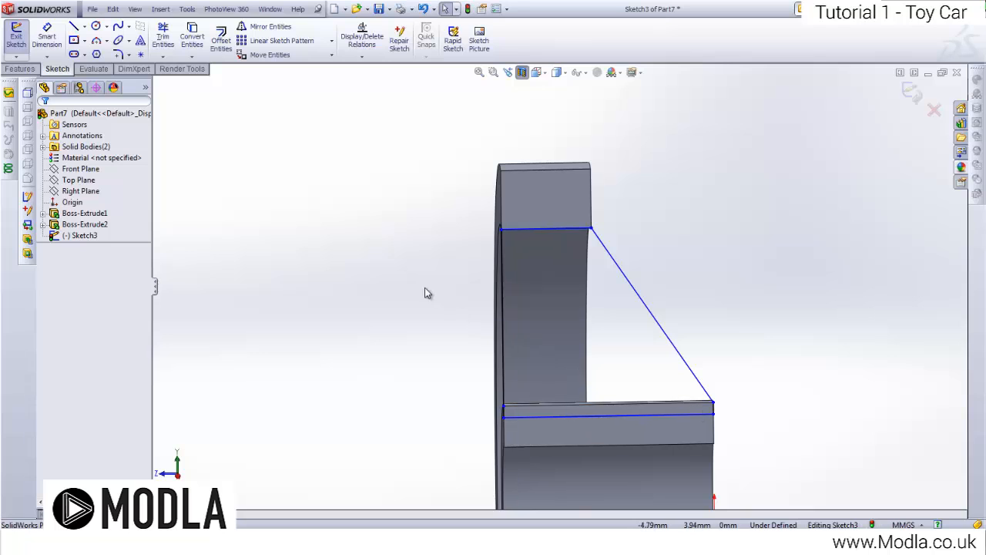
pyautogui.click(15, 37)
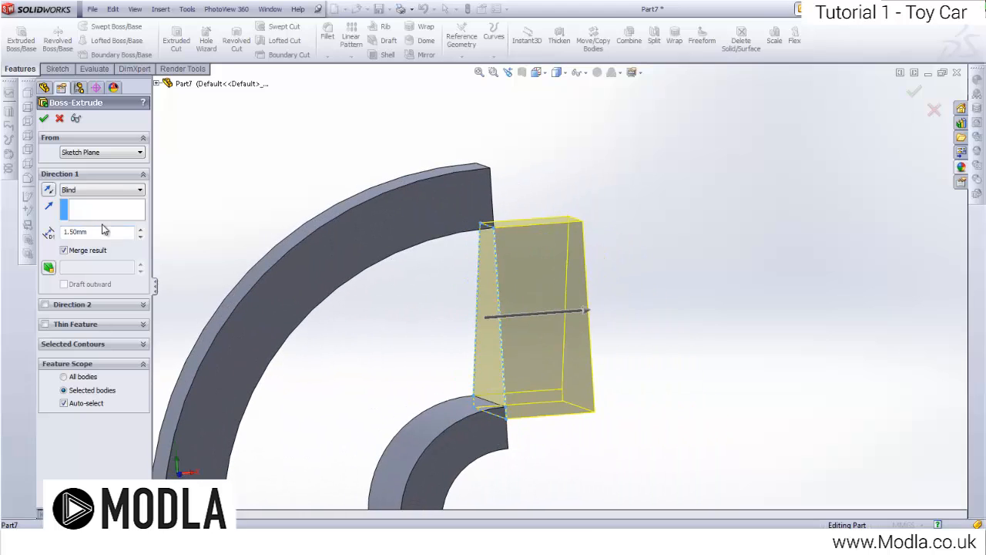
pyautogui.click(100, 189)
pyautogui.click(104, 248)
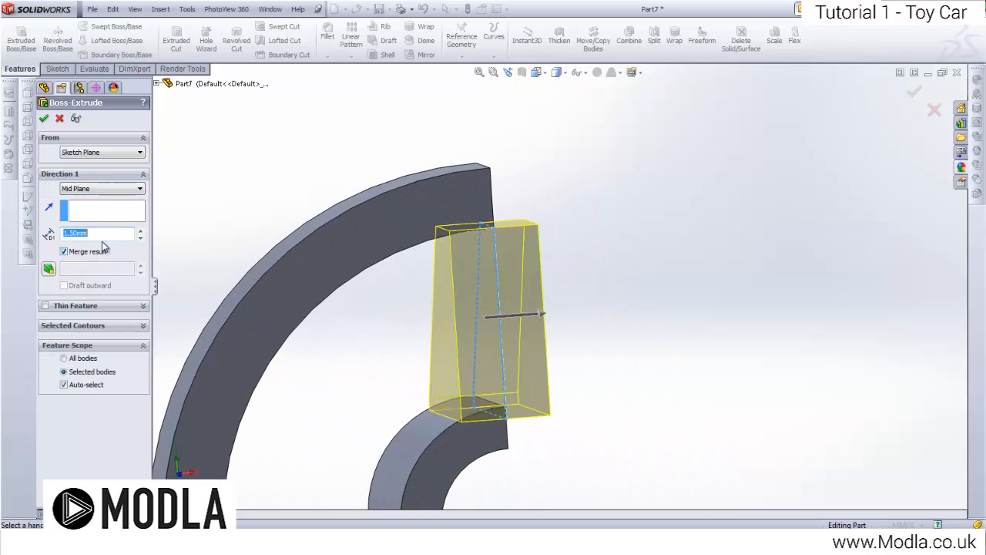
pyautogui.write('0.5')
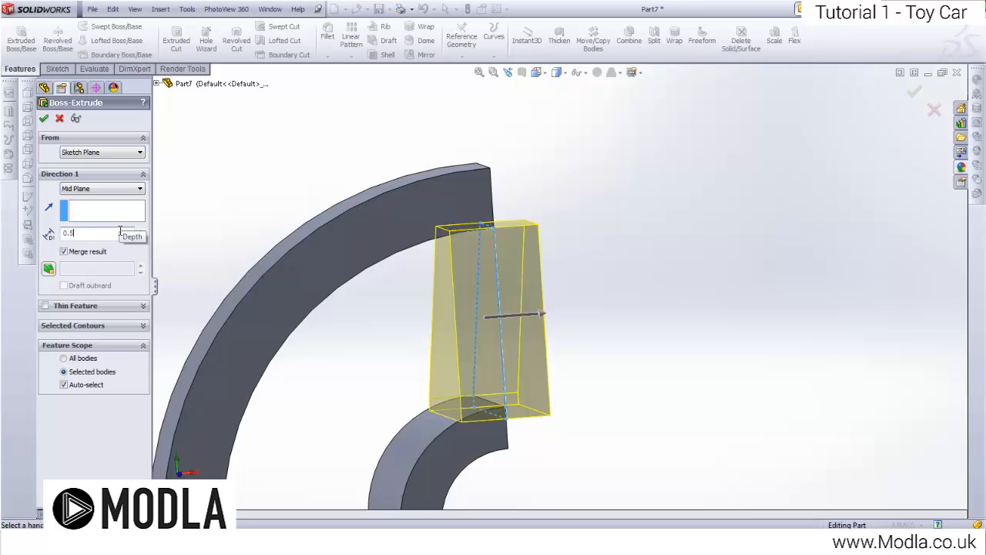
pyautogui.press('Return')
# Step: Reduce the spoke extrusion's depth to 0.25 mm and complete the feature
pyautogui.moveTo(411, 230); pyautogui.dragTo(509, 309, button='middle')
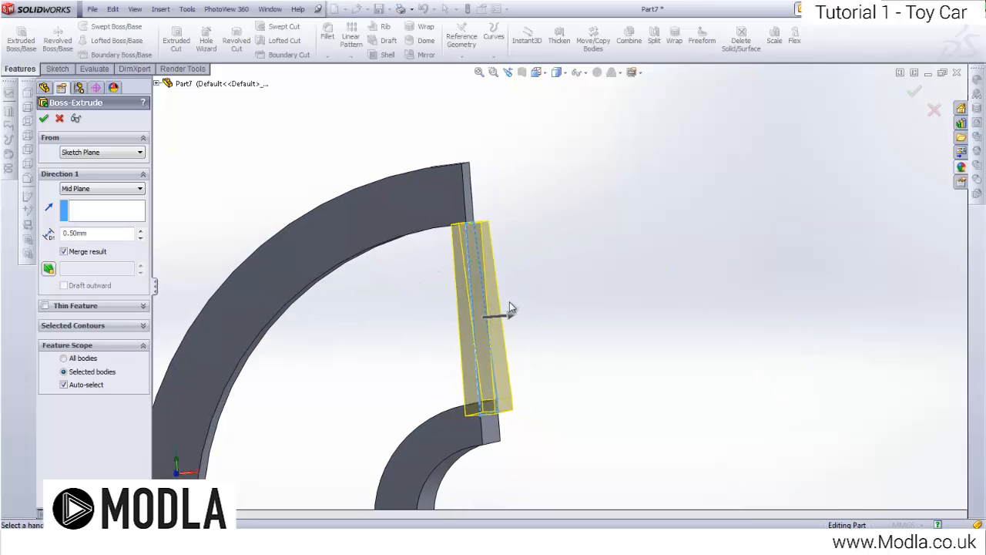
pyautogui.moveTo(536, 437); pyautogui.dragTo(516, 407, button='middle')
pyautogui.scroll(2, 516, 405)
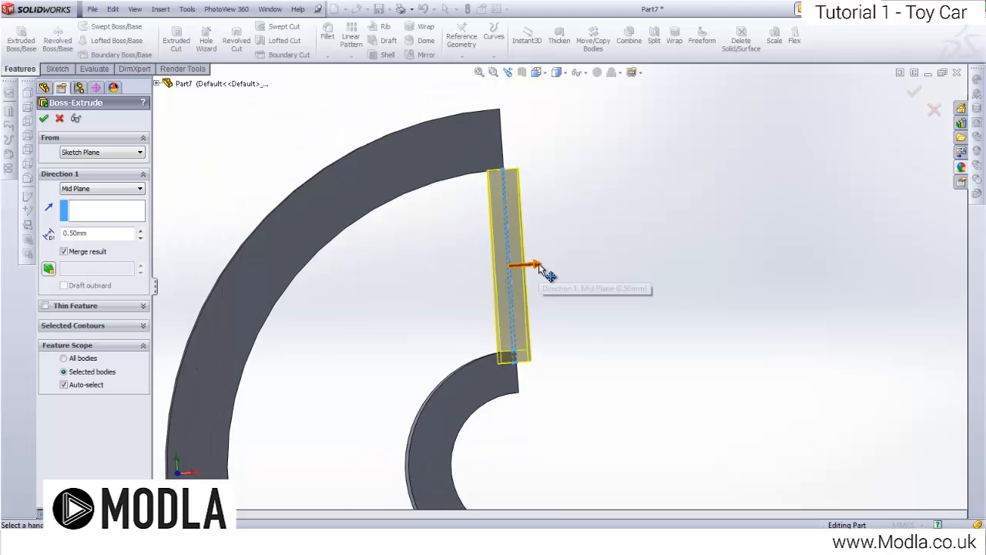
pyautogui.scroll(-2, 537, 263)
pyautogui.scroll(4, 531, 269)
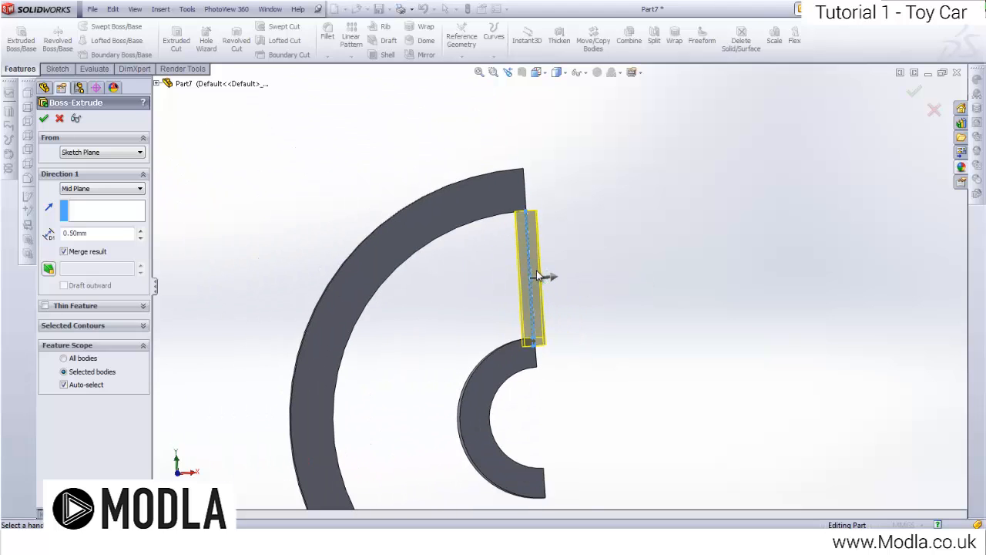
pyautogui.scroll(-2, 536, 276)
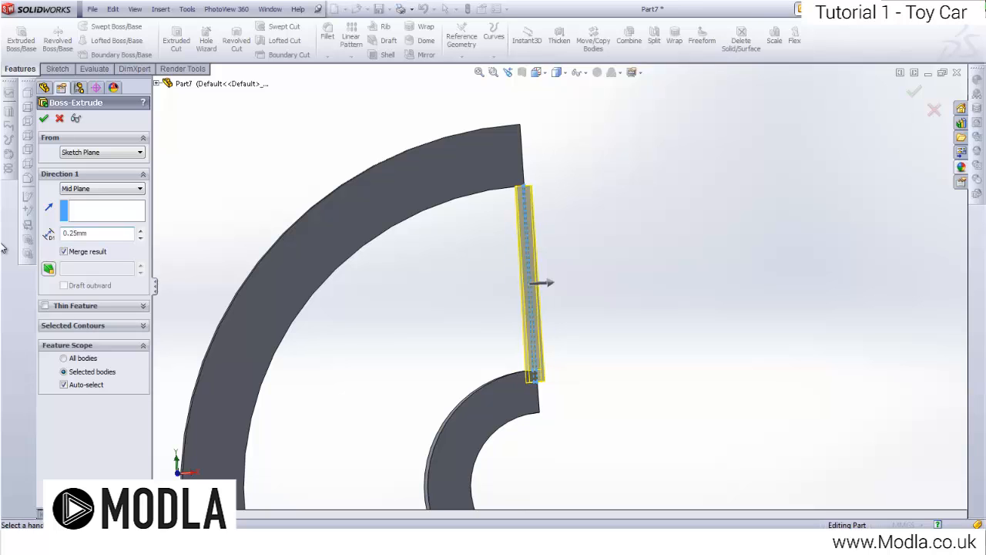
pyautogui.scroll(10, 526, 287)
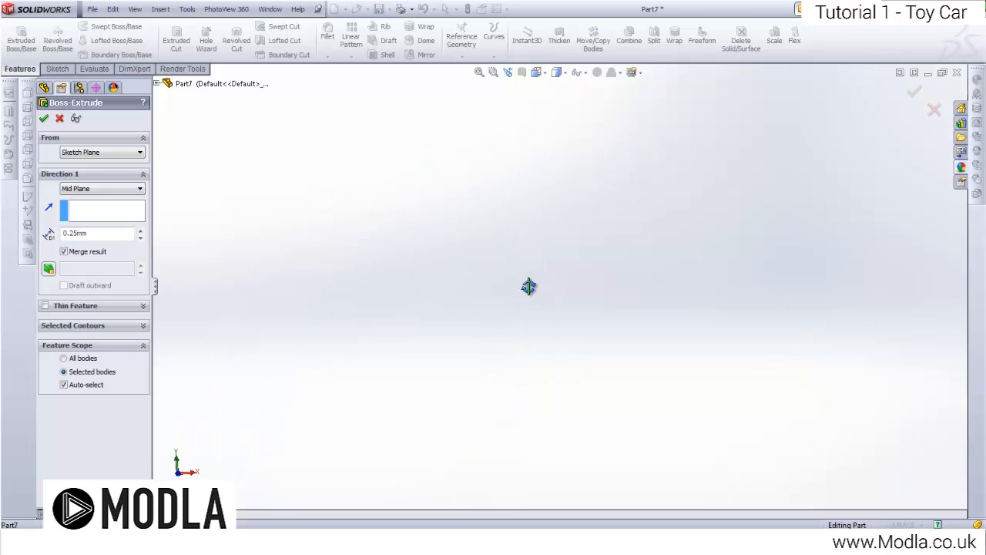
pyautogui.click(479, 72)
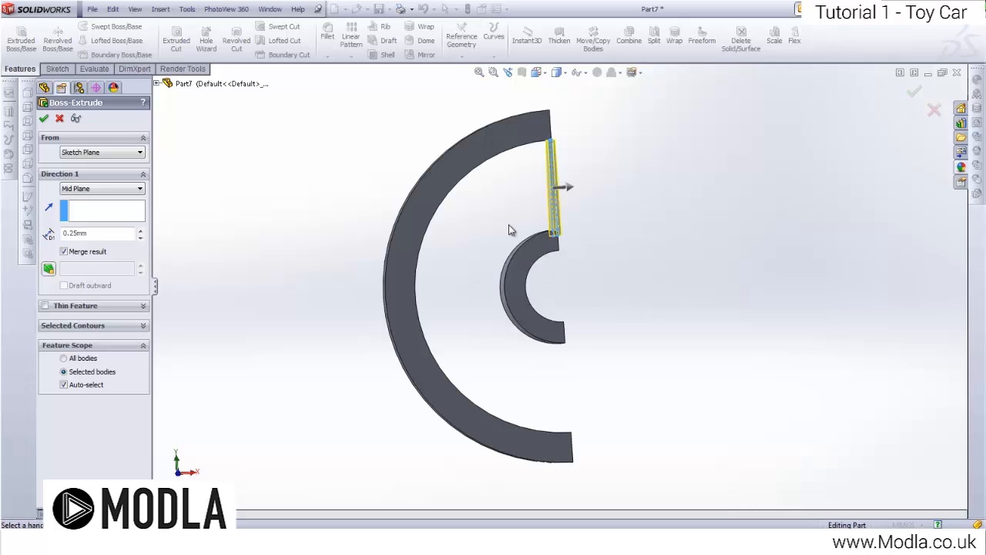
pyautogui.scroll(-2, 552, 185)
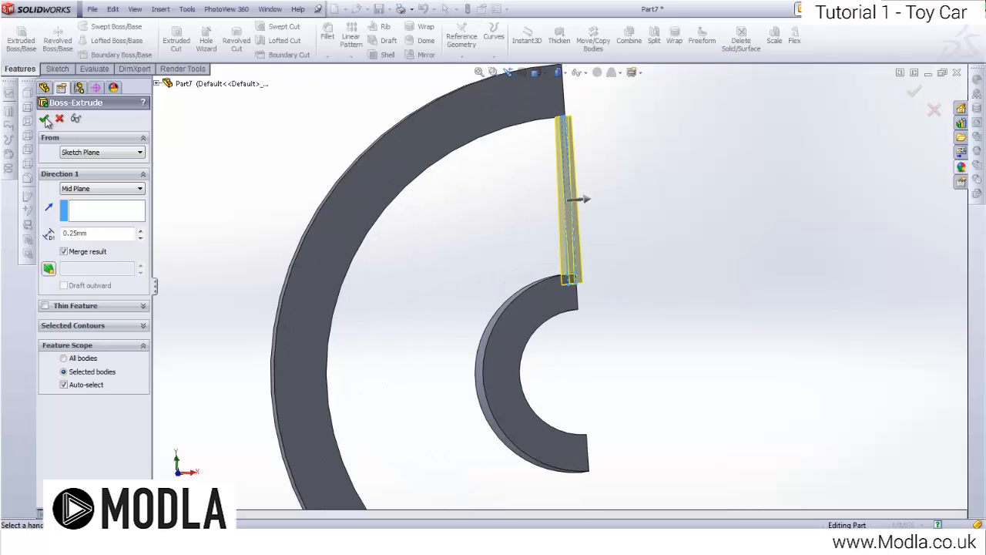
pyautogui.click(44, 119)
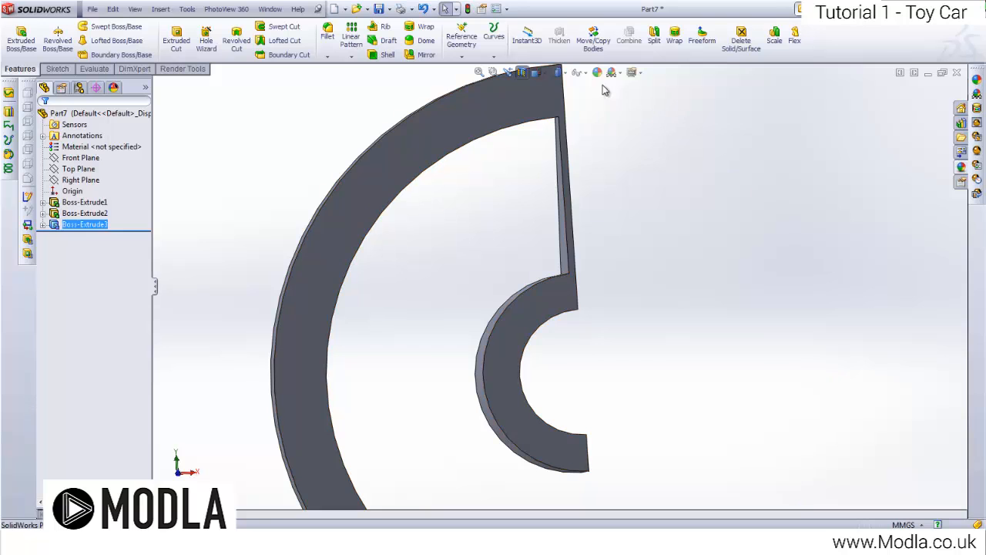
# Step: Turn off the section view and inspect the spoke on the complete wheel
pyautogui.click(529, 71)
pyautogui.scroll(4, 565, 191)
pyautogui.moveTo(604, 222); pyautogui.dragTo(590, 238, button='middle')
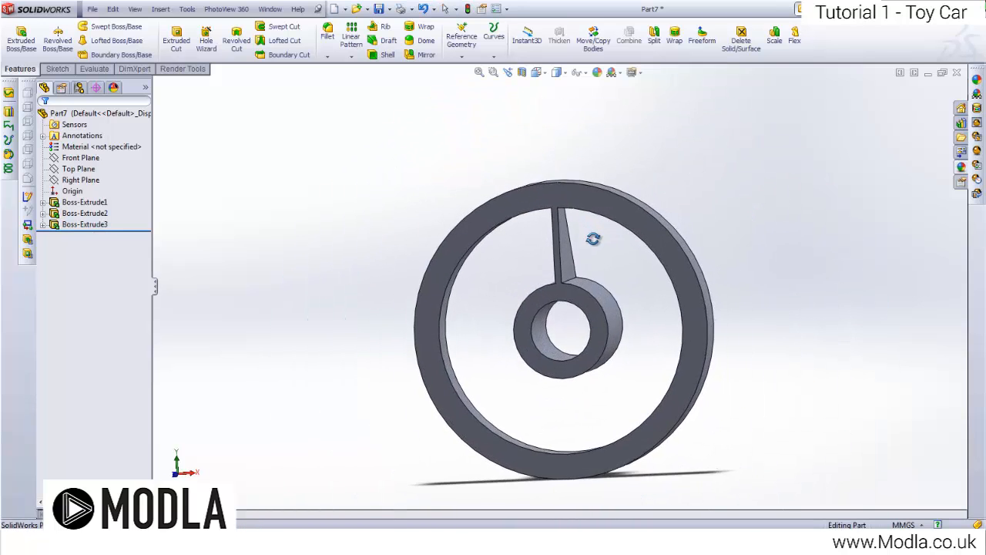
pyautogui.scroll(-2, 567, 250)
pyautogui.scroll(-1, 568, 250)
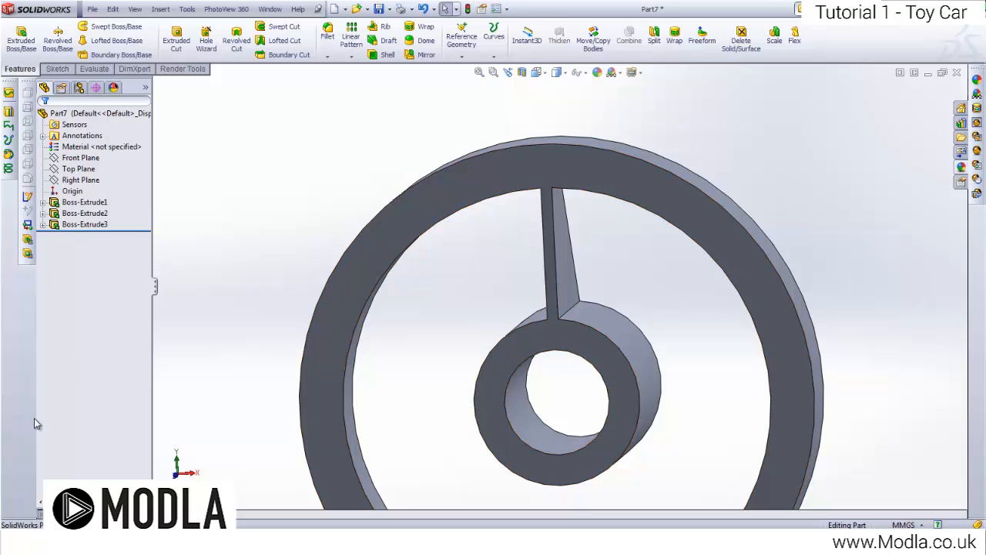
# Step: Measure the spoke's thickness between its two long front edges
pyautogui.click(94, 69)
pyautogui.click(46, 36)
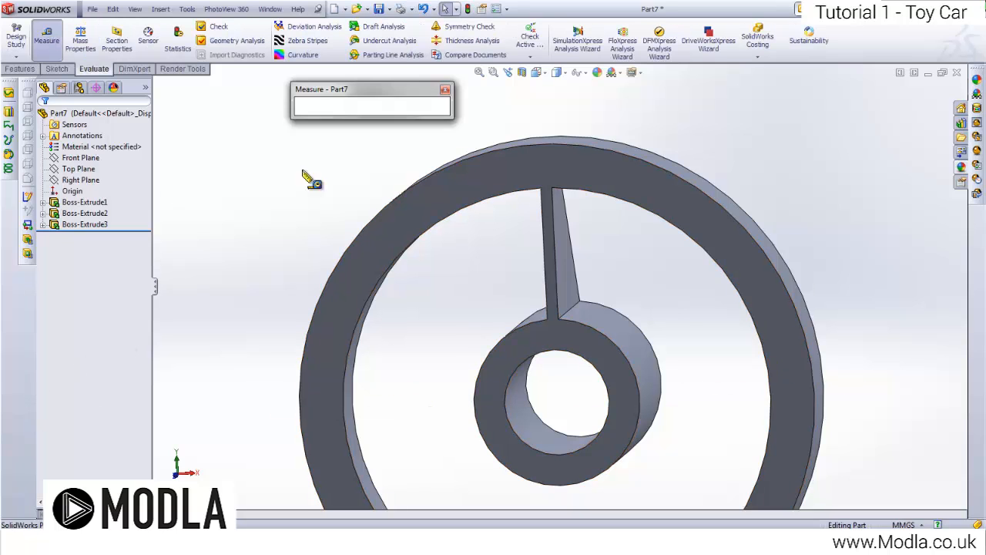
pyautogui.click(561, 296)
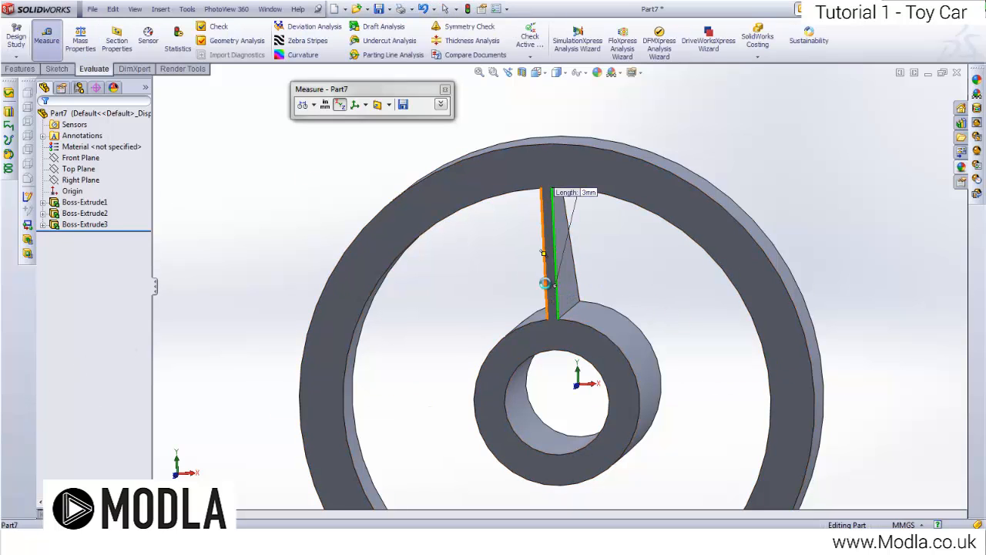
pyautogui.click(547, 289)
pyautogui.moveTo(484, 287); pyautogui.dragTo(539, 231, button='middle')
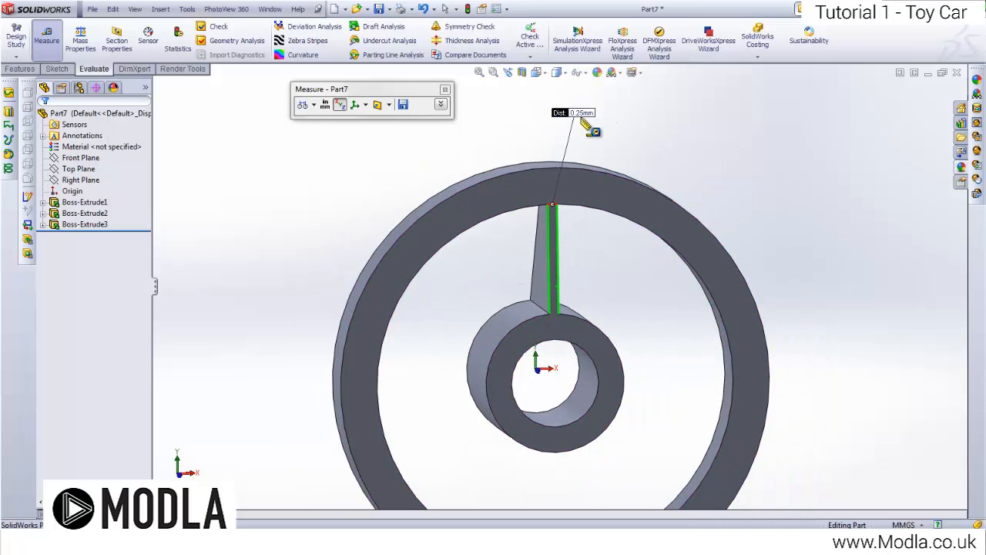
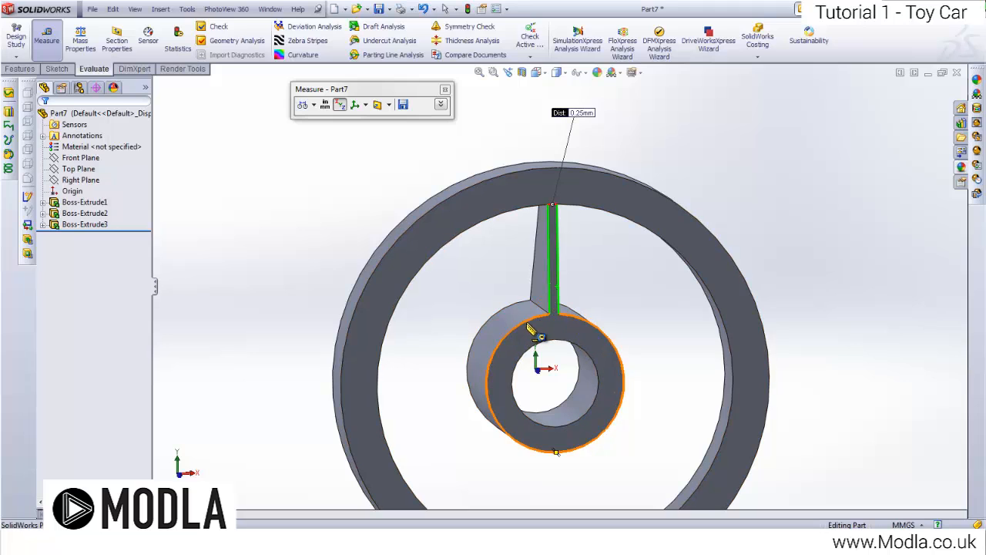
pyautogui.click(444, 89)
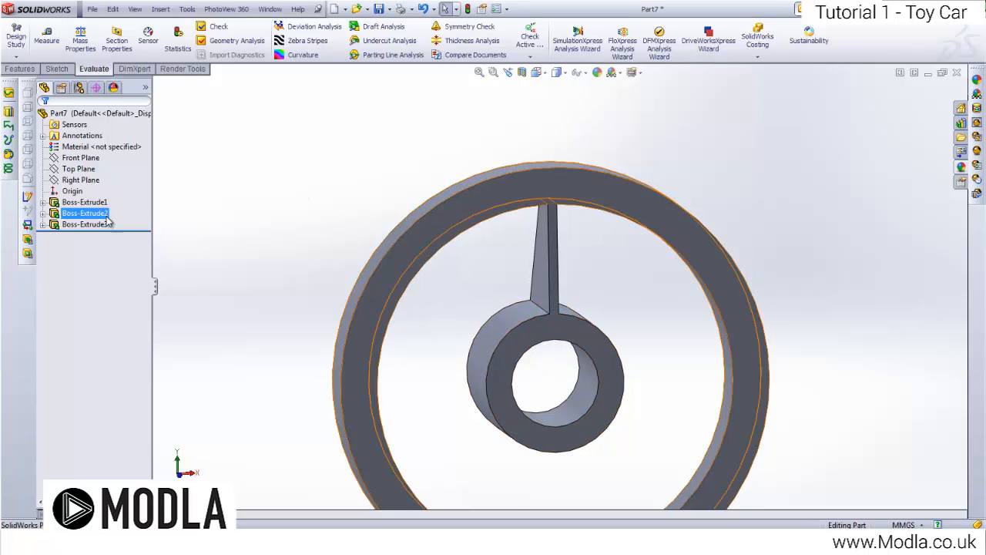
# Step: Edit the spoke's extrusion and set its mid-plane depth to 0.5 mm
pyautogui.rightClick(84, 224)
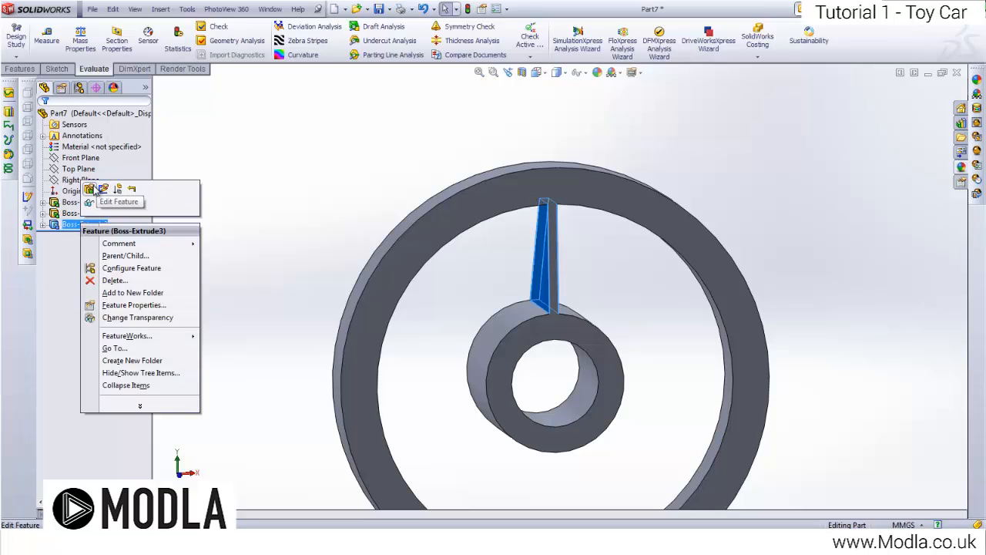
pyautogui.click(44, 225)
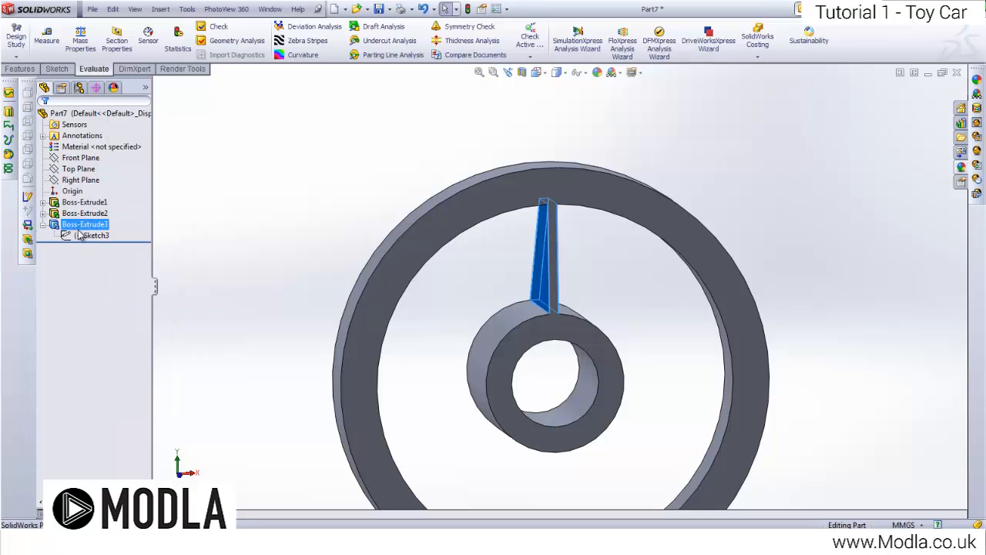
pyautogui.rightClick(77, 227)
pyautogui.click(82, 191)
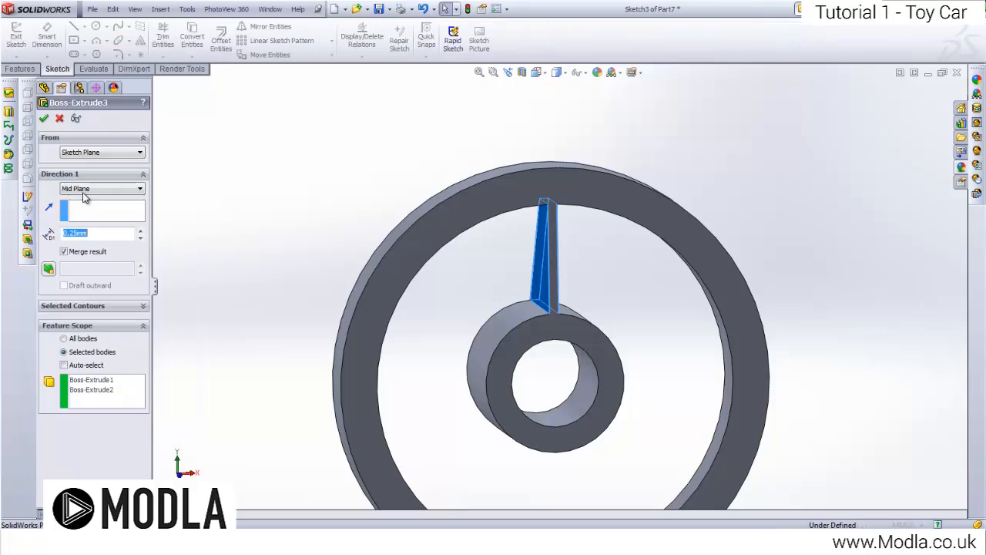
pyautogui.write('0.')
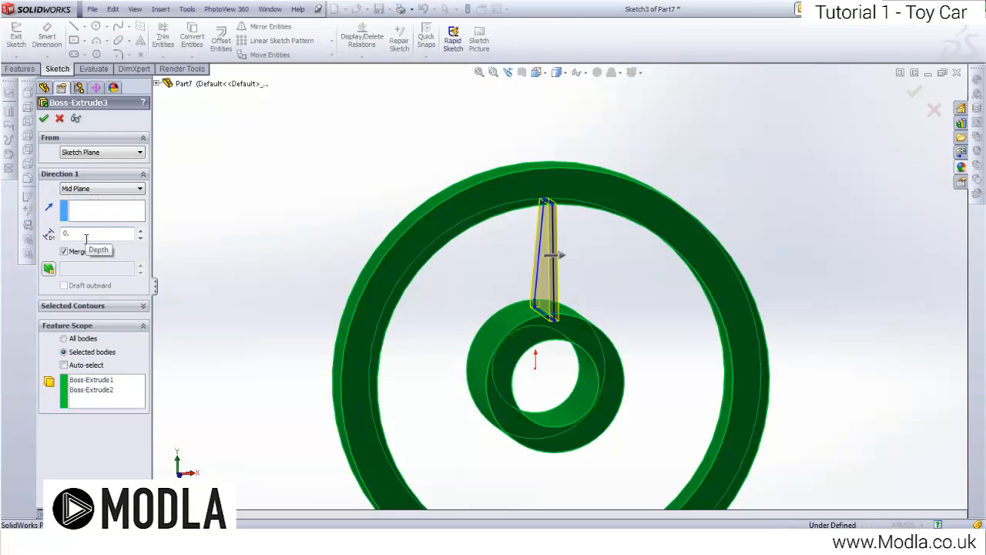
pyautogui.write('5')
pyautogui.press('Return')
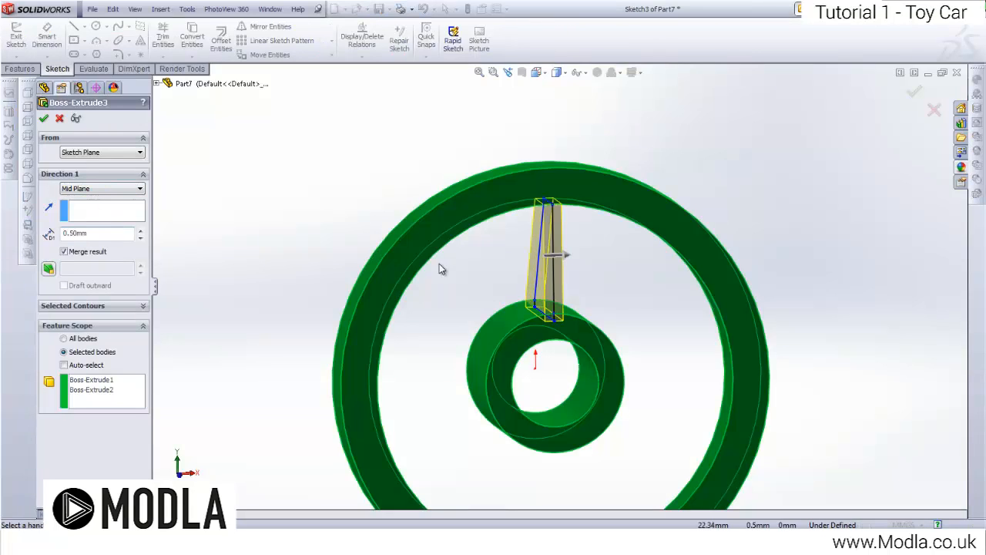
pyautogui.click(43, 117)
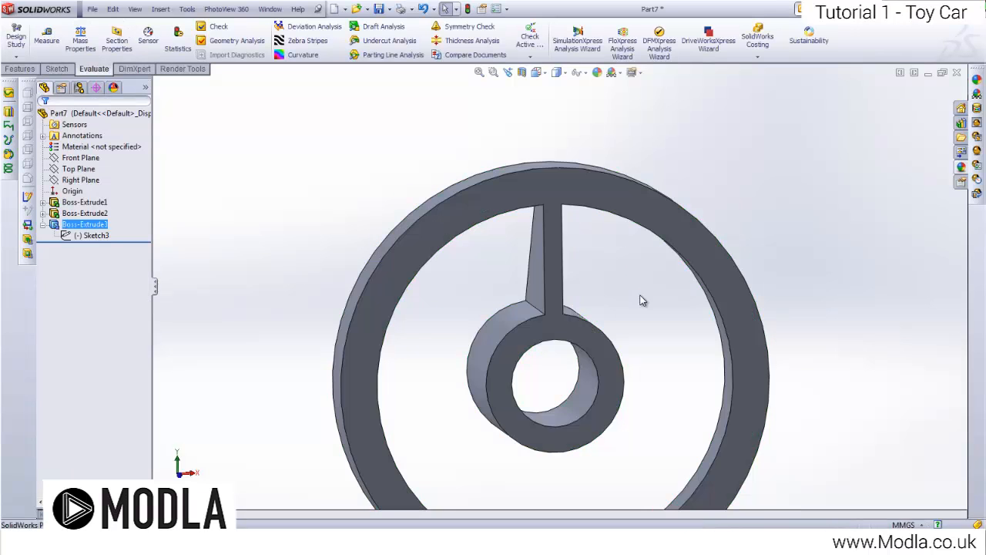
pyautogui.moveTo(639, 299); pyautogui.dragTo(624, 319, button='middle')
pyautogui.scroll(5, 624, 320)
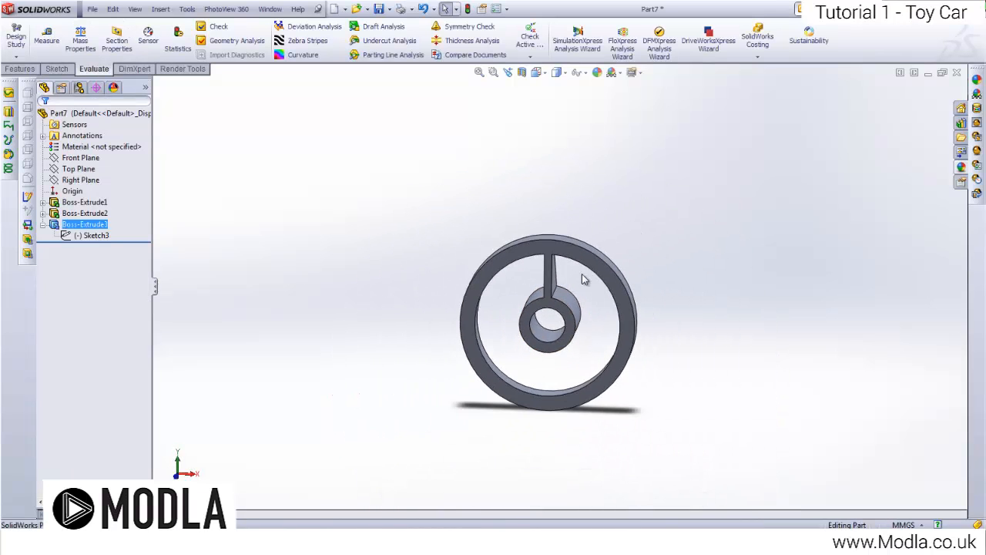
pyautogui.click(23, 70)
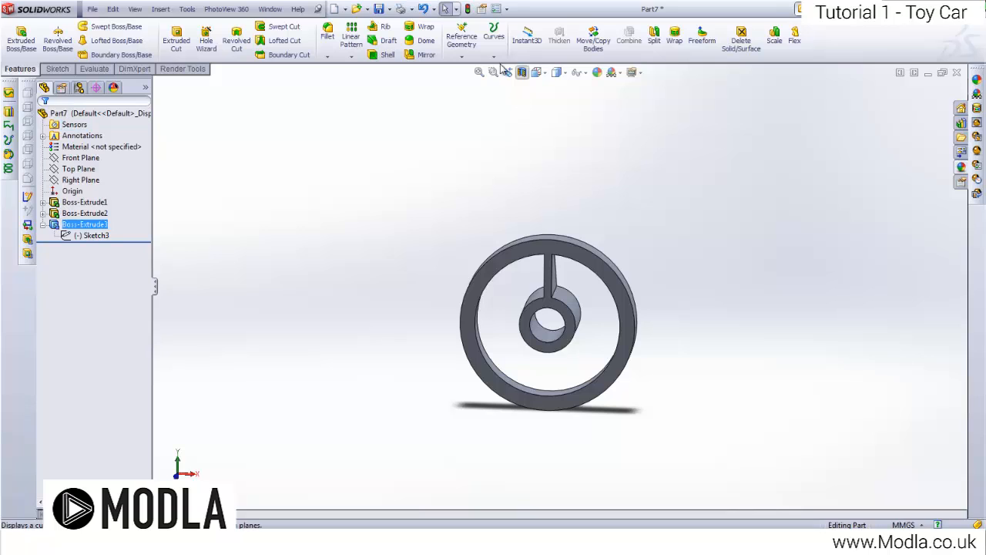
pyautogui.click(472, 58)
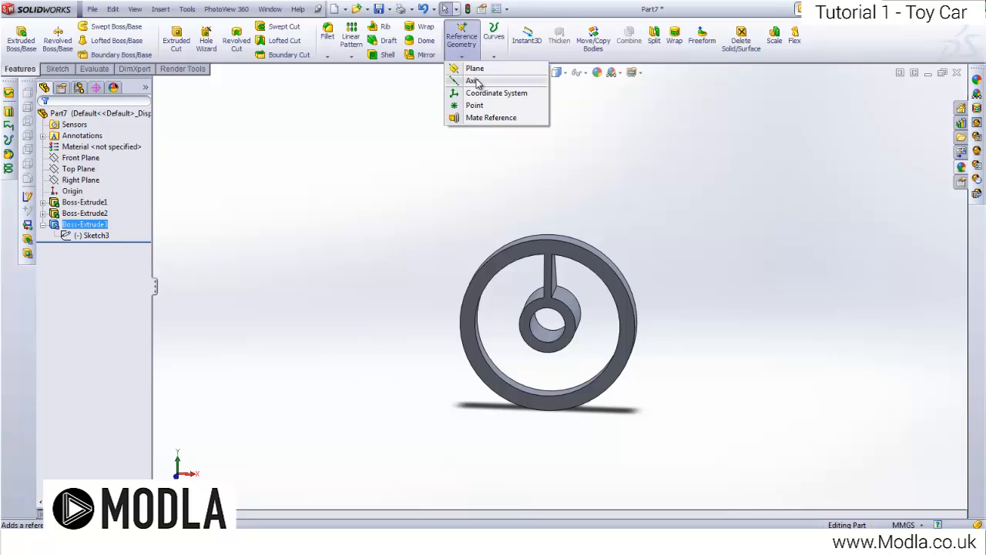
pyautogui.click(351, 56)
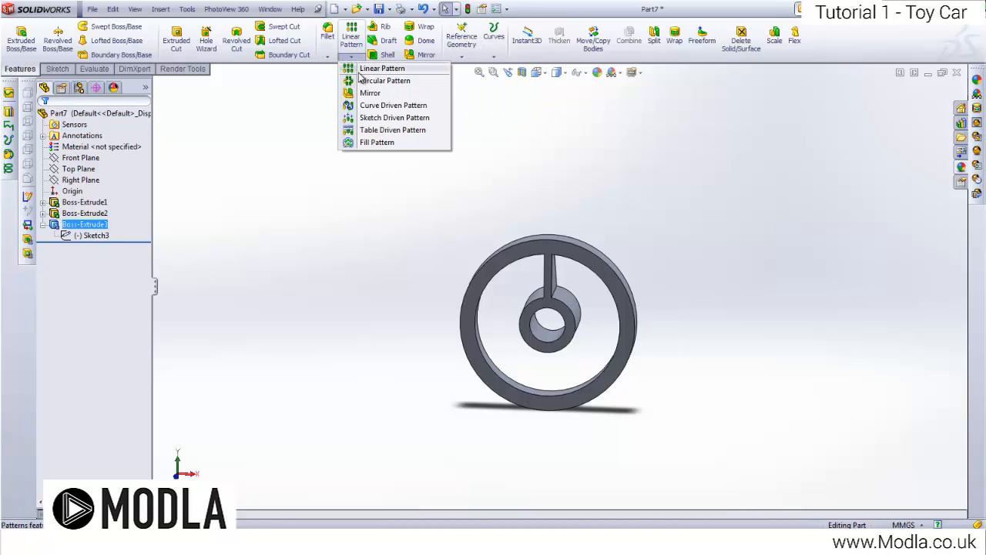
pyautogui.click(489, 58)
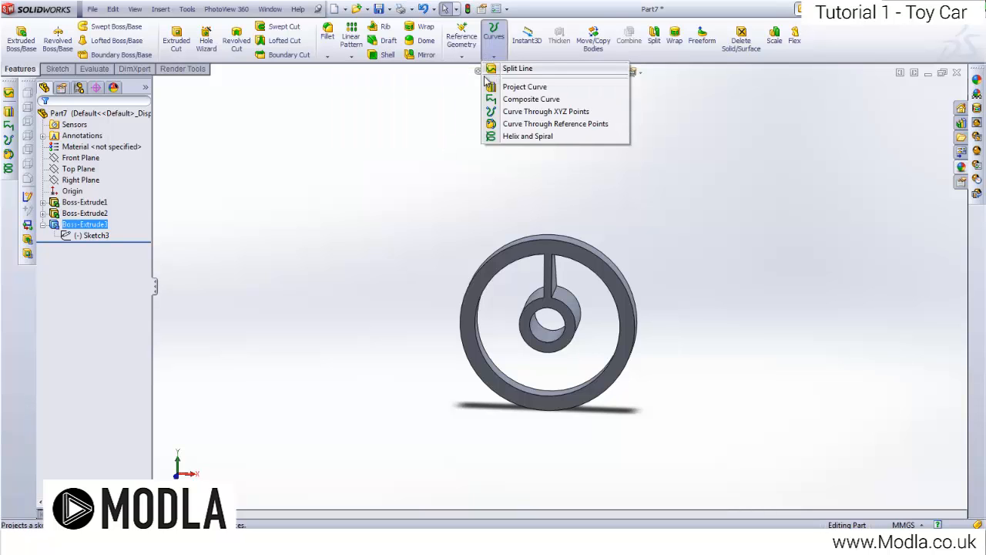
# Step: Create a reference axis through the cylindrical bore face of the wheel's hub
pyautogui.click(528, 180)
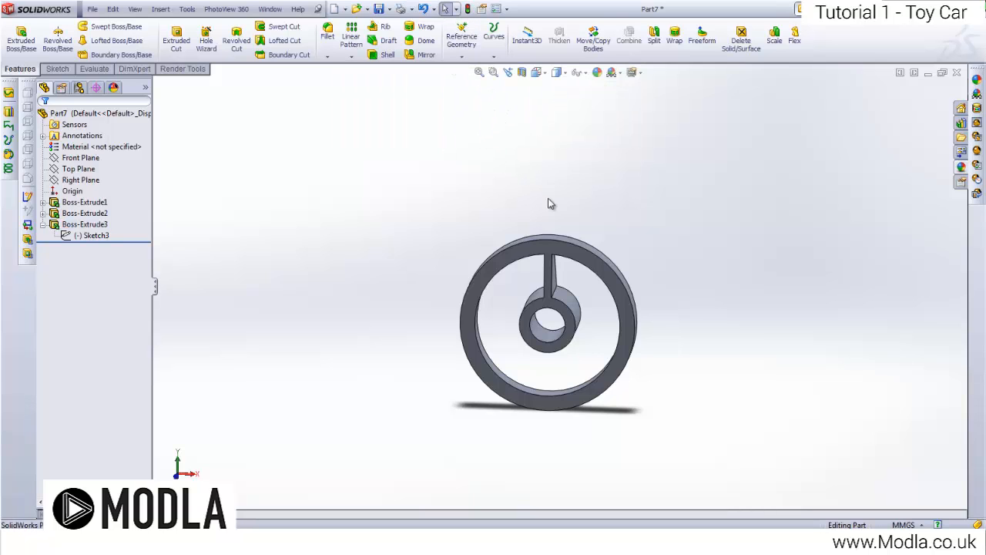
pyautogui.moveTo(548, 203); pyautogui.dragTo(548, 223, button='middle')
pyautogui.scroll(-2, 541, 229)
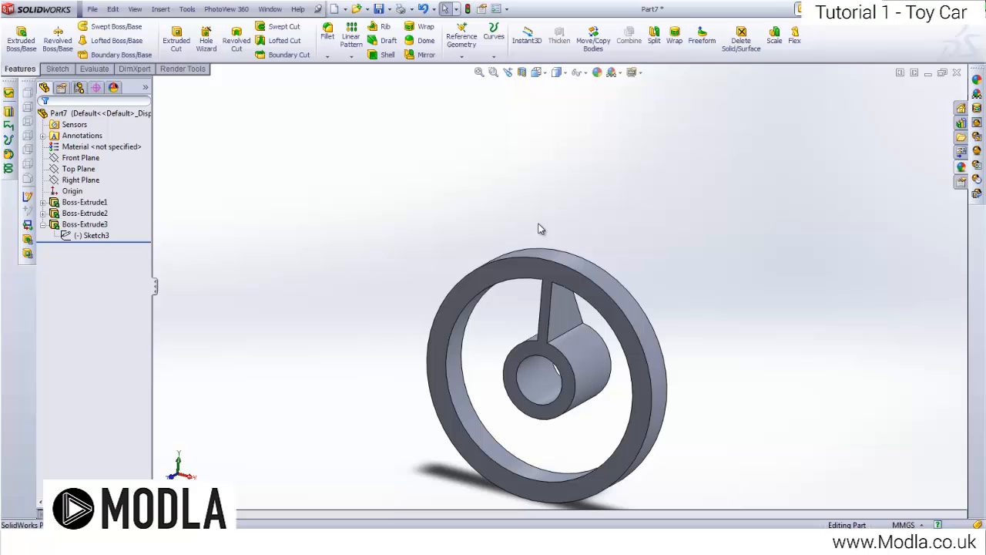
pyautogui.click(489, 48)
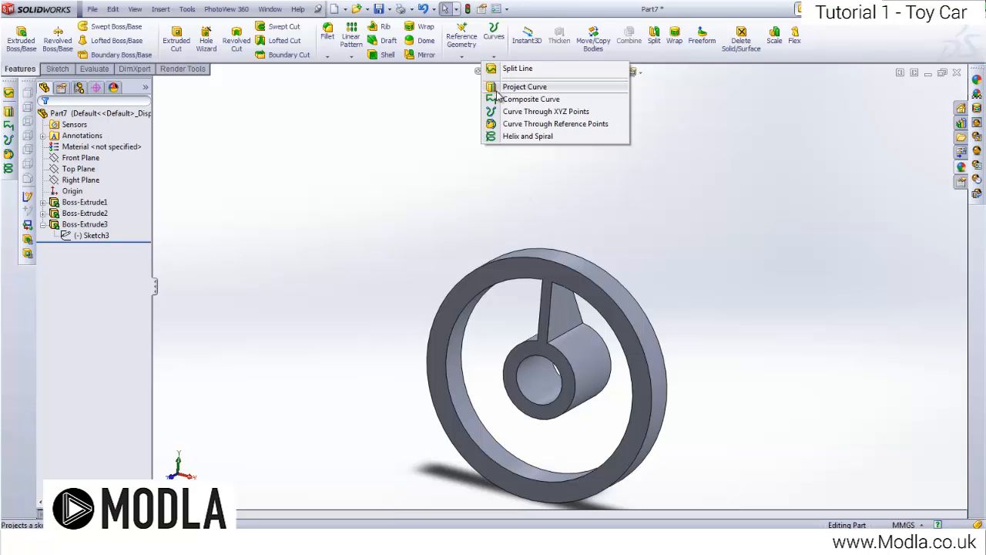
pyautogui.click(476, 35)
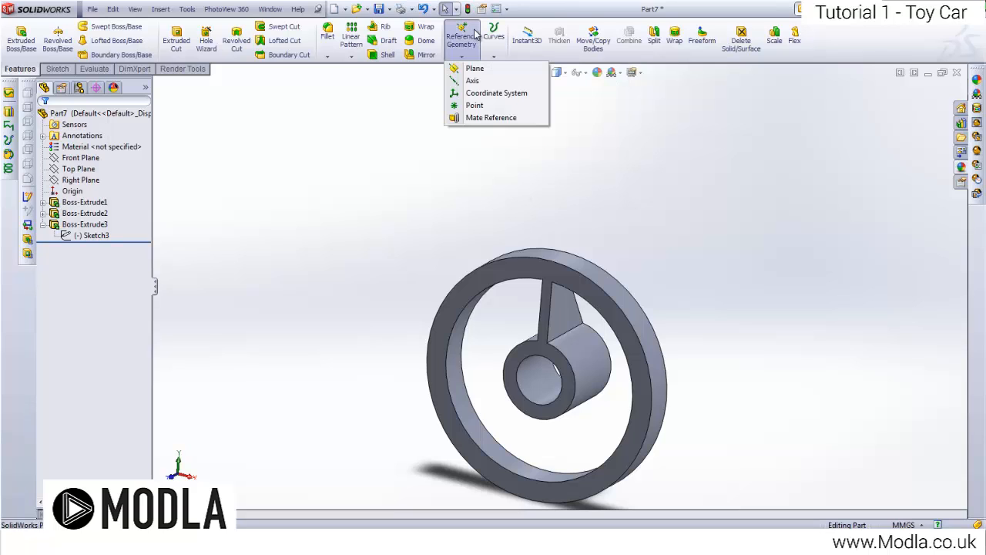
pyautogui.click(473, 81)
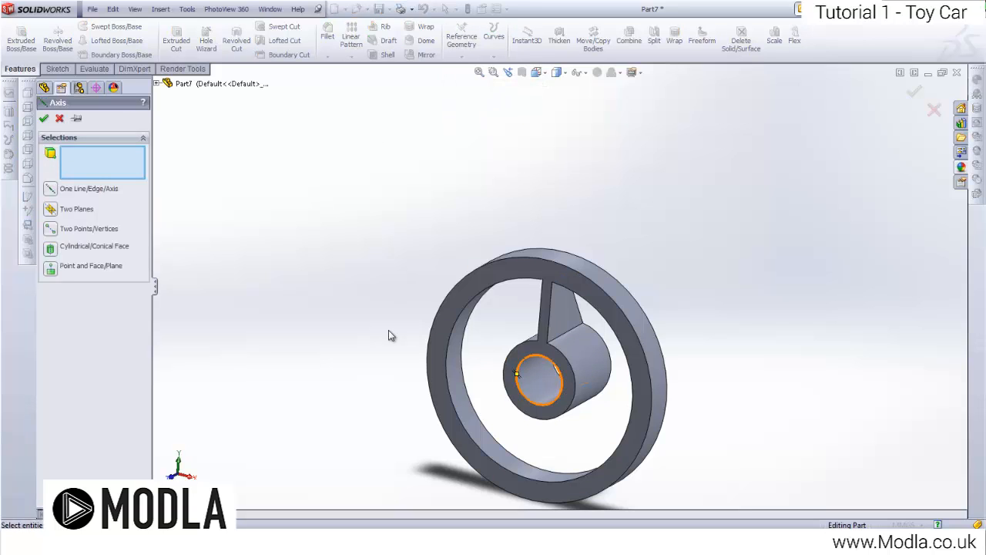
pyautogui.scroll(-3, 531, 374)
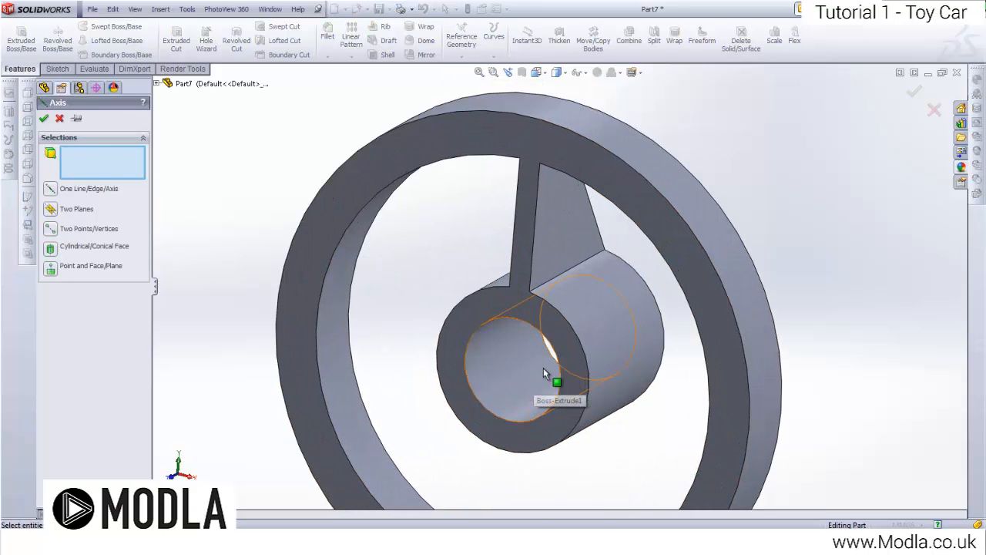
pyautogui.click(499, 362)
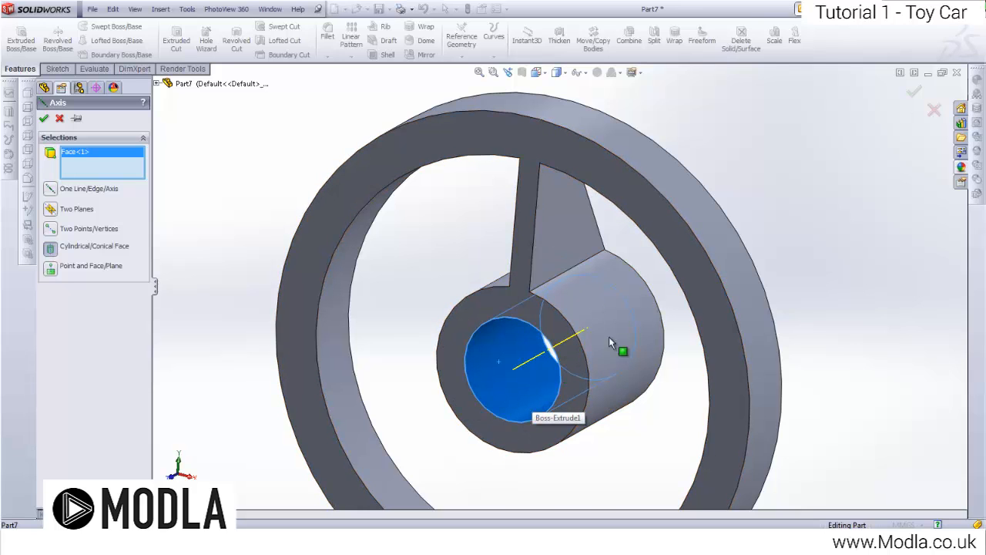
pyautogui.scroll(5, 501, 401)
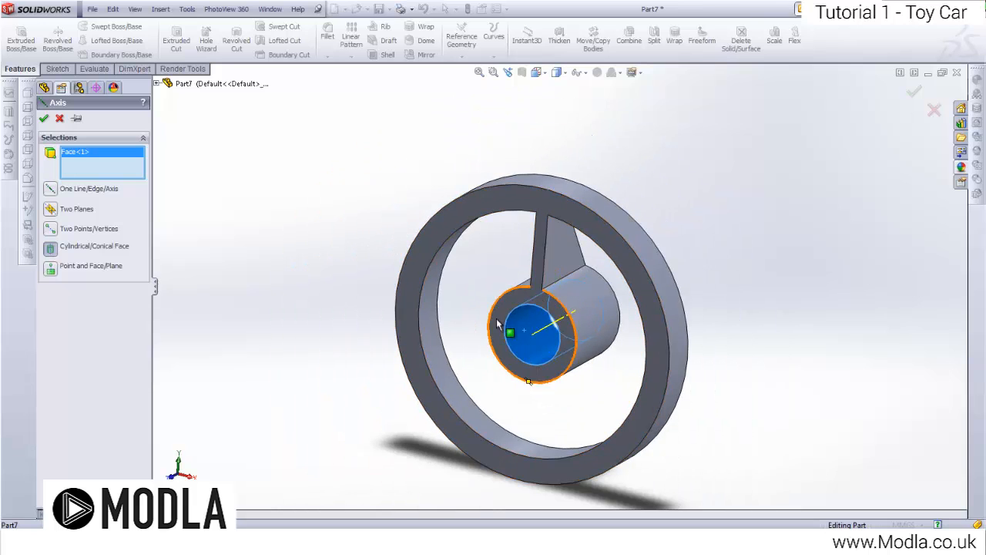
pyautogui.scroll(-3, 536, 300)
pyautogui.click(43, 121)
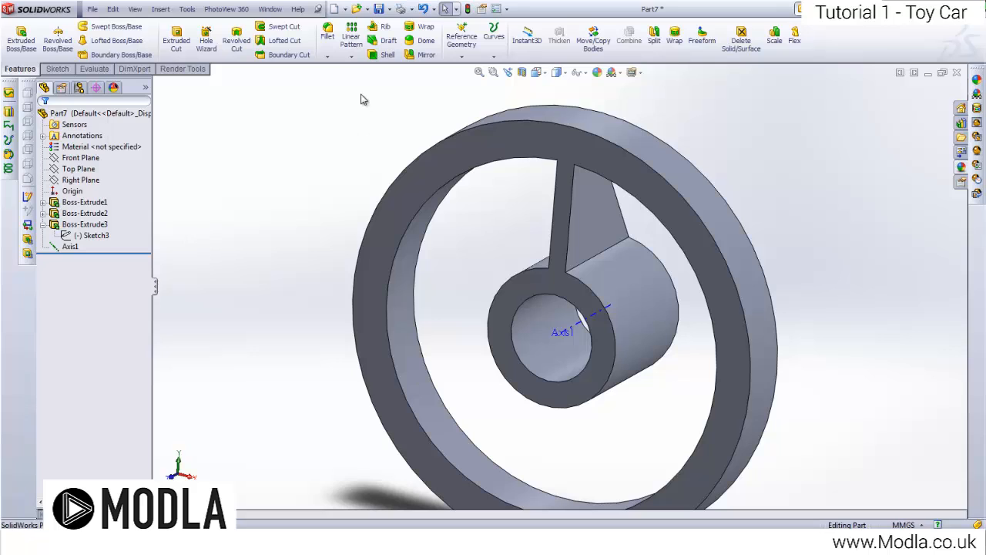
# Step: Circular-pattern the spoke extrusion around the hub axis with 3 equally spaced instances over 360 degrees
pyautogui.click(352, 57)
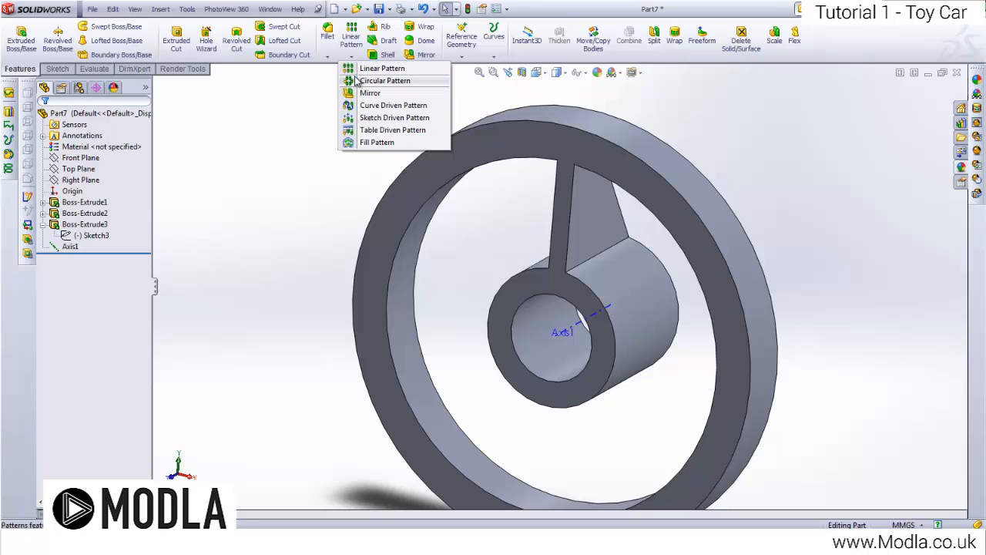
pyautogui.click(356, 80)
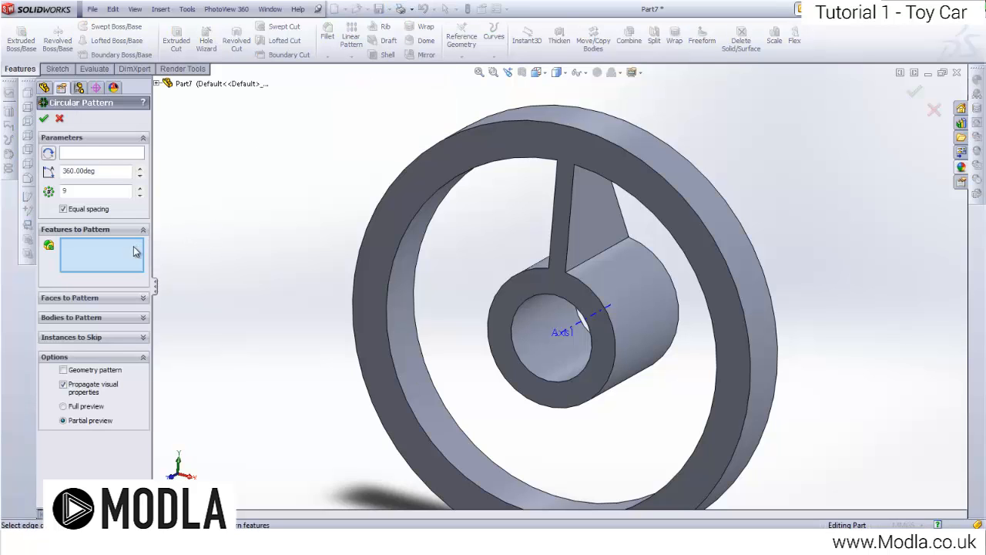
pyautogui.click(158, 84)
pyautogui.click(192, 196)
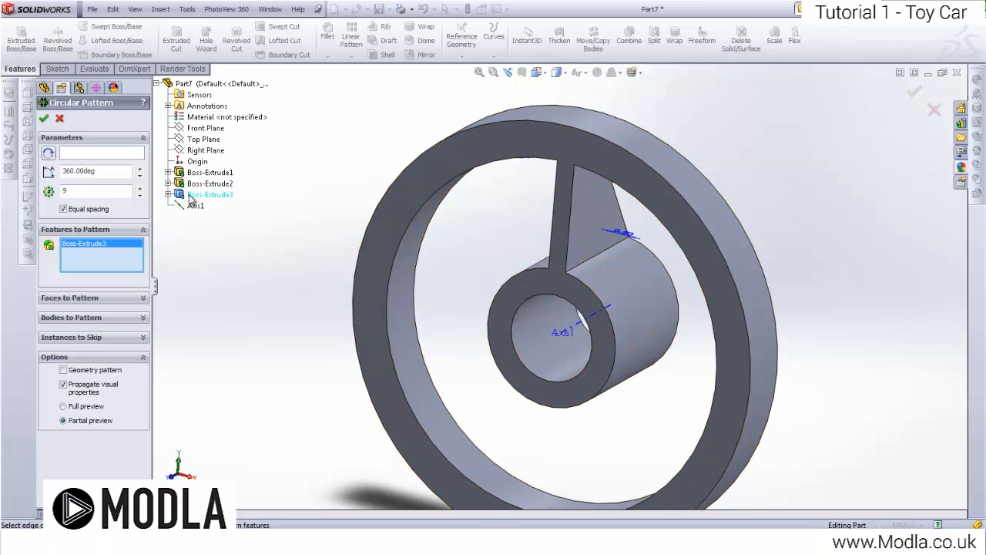
pyautogui.click(89, 155)
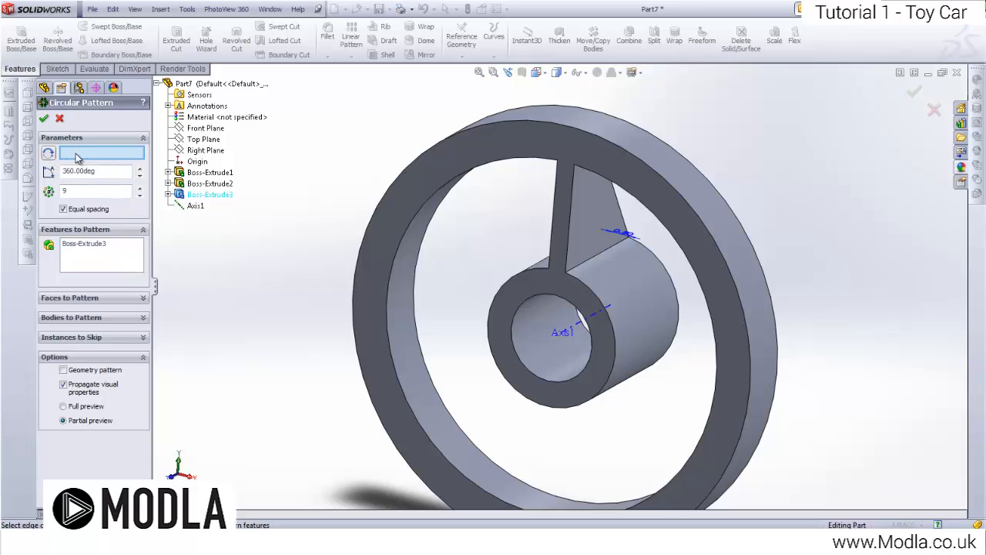
pyautogui.click(572, 326)
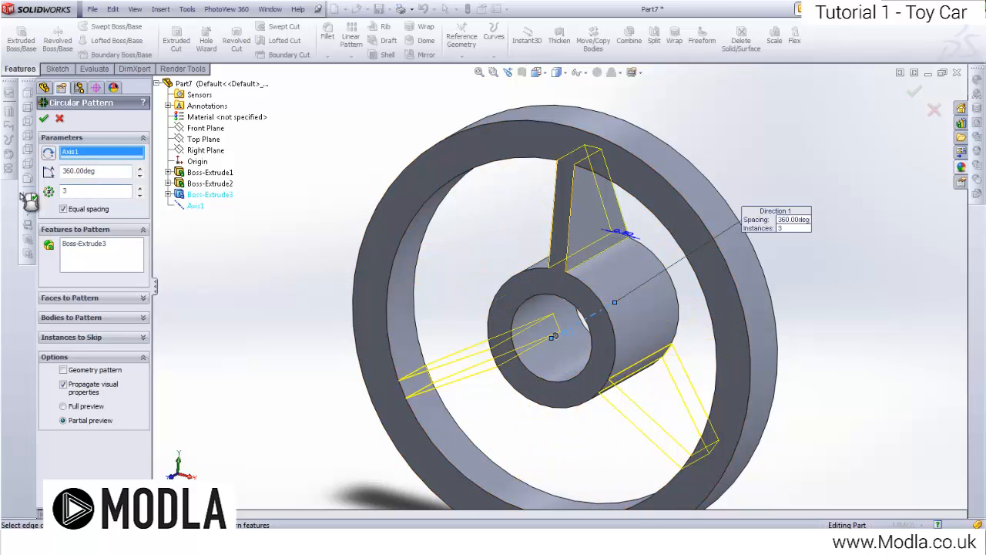
pyautogui.click(63, 209)
pyautogui.click(64, 209)
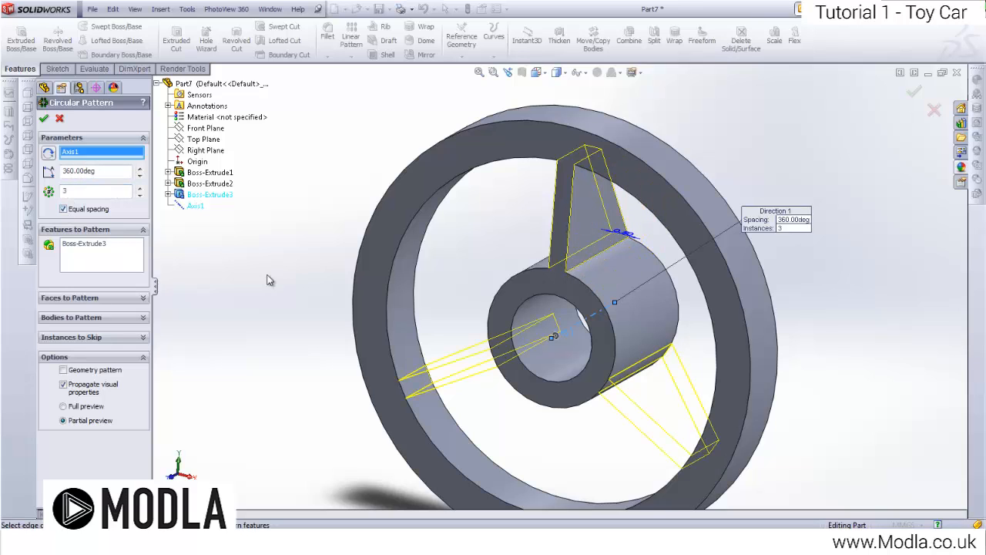
pyautogui.click(43, 119)
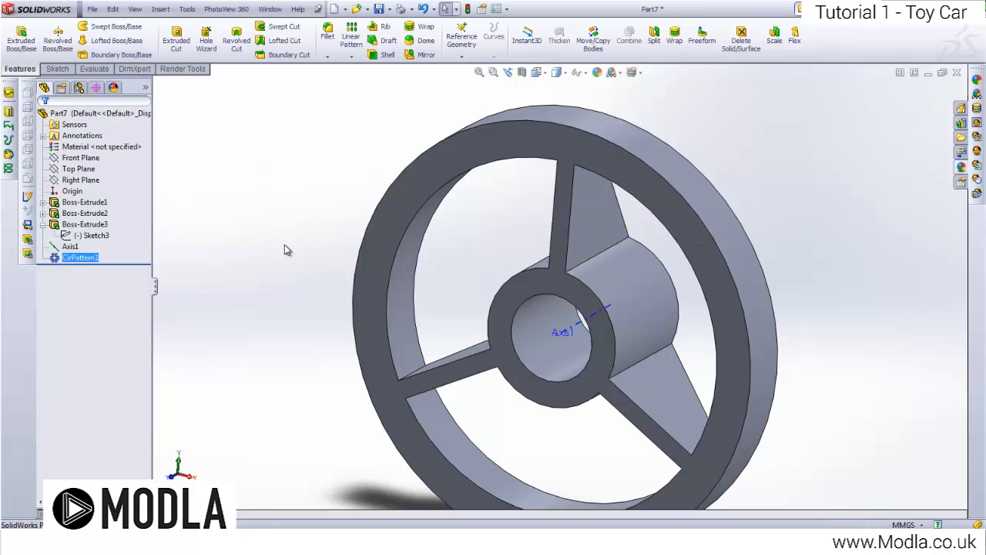
# Step: Apply the black high gloss plastic appearance to the whole wheel part
pyautogui.moveTo(392, 335); pyautogui.dragTo(387, 264, button='middle')
pyautogui.click(108, 117)
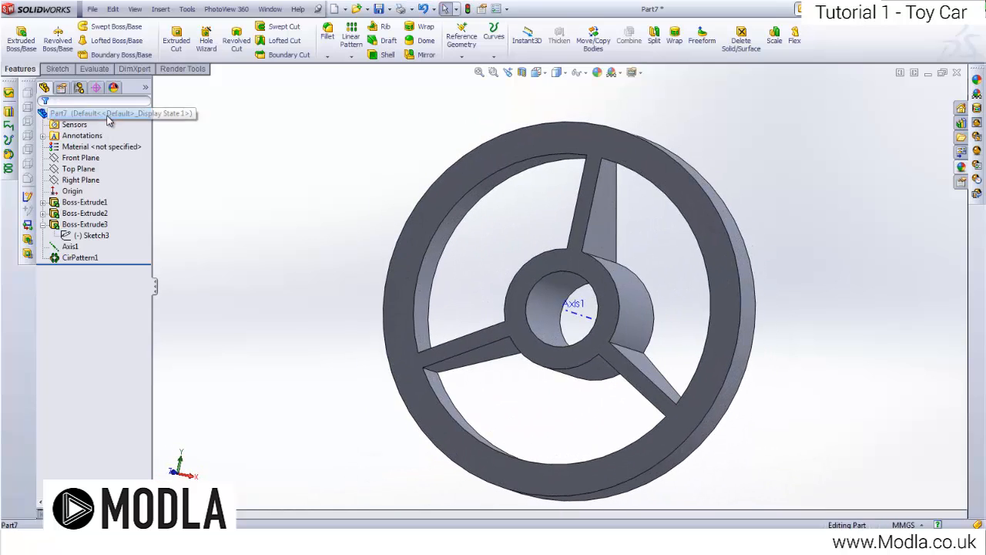
pyautogui.click(960, 168)
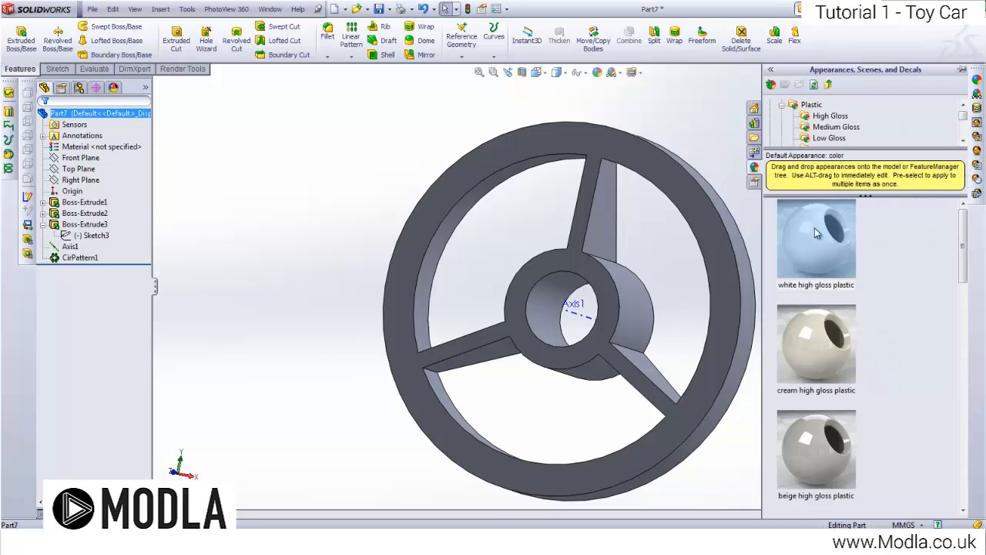
pyautogui.scroll(-5, 885, 277)
pyautogui.scroll(1, 868, 289)
pyautogui.scroll(-1, 868, 288)
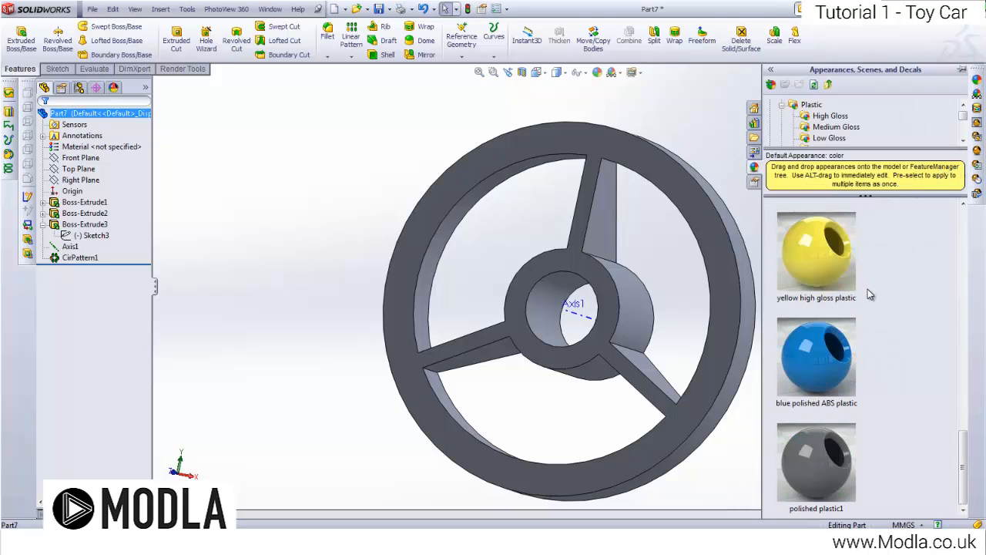
pyautogui.click(823, 496)
pyautogui.scroll(3, 874, 438)
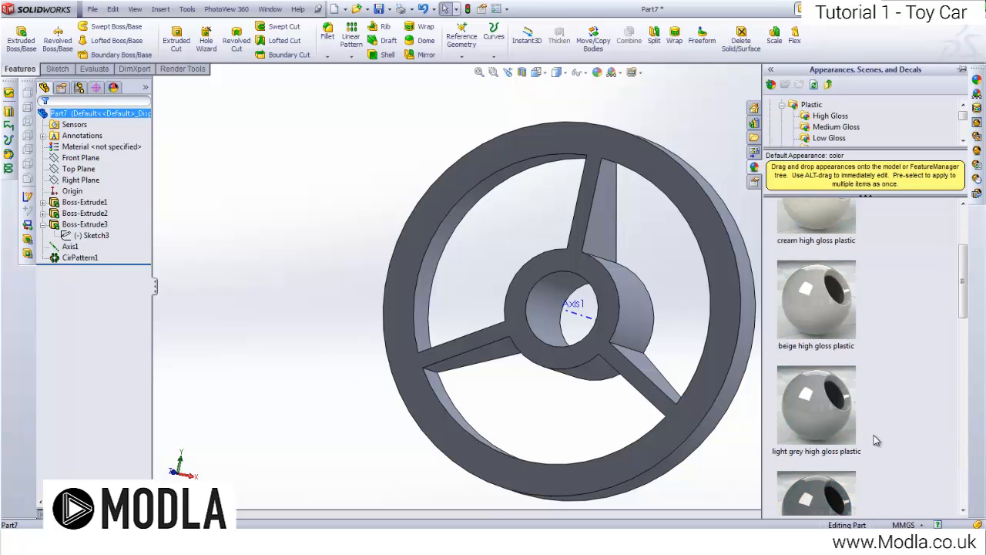
pyautogui.scroll(-1, 874, 437)
pyautogui.rightClick(813, 446)
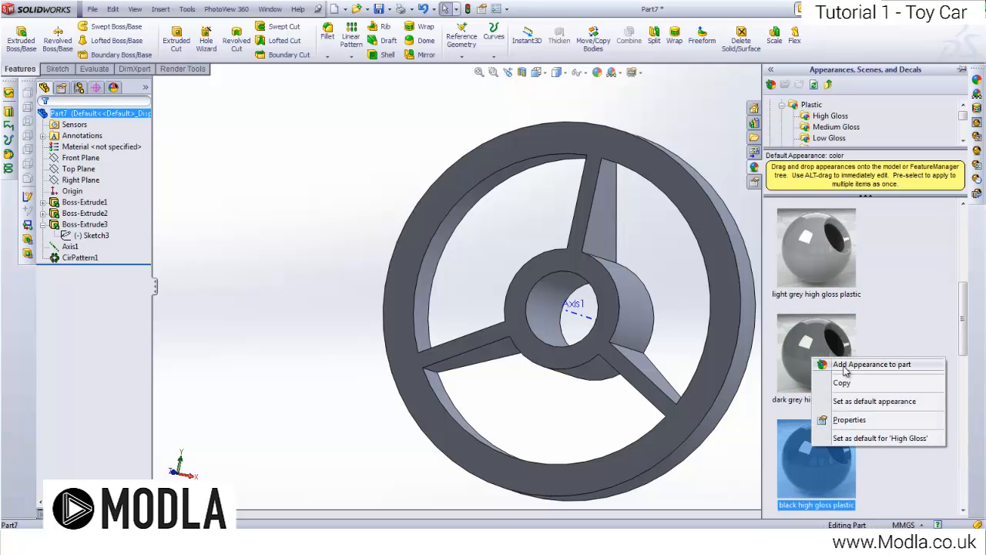
pyautogui.click(855, 364)
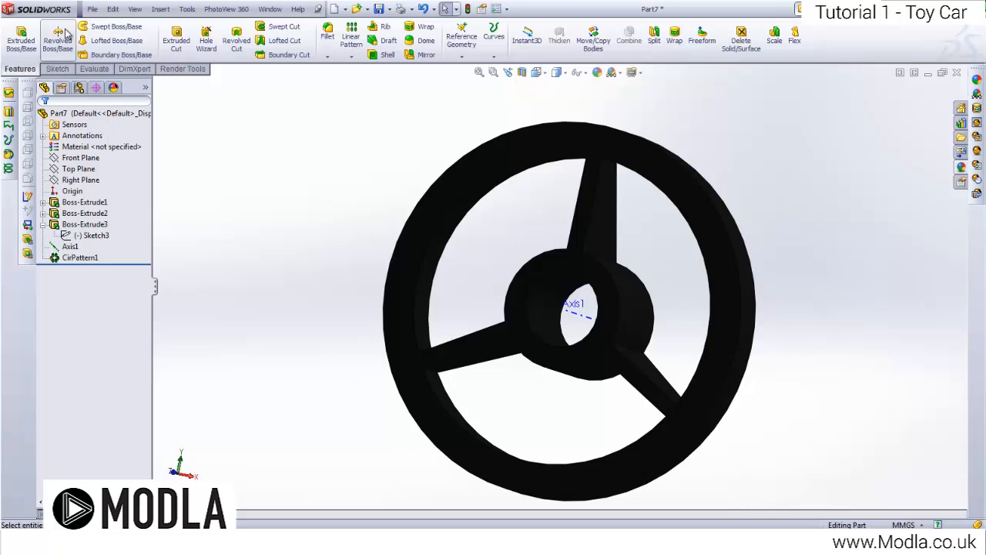
# Step: Save the part as SteeringWheel_Wheel in the desktop's Toy_Car CAD folder
pyautogui.click(91, 9)
pyautogui.click(123, 85)
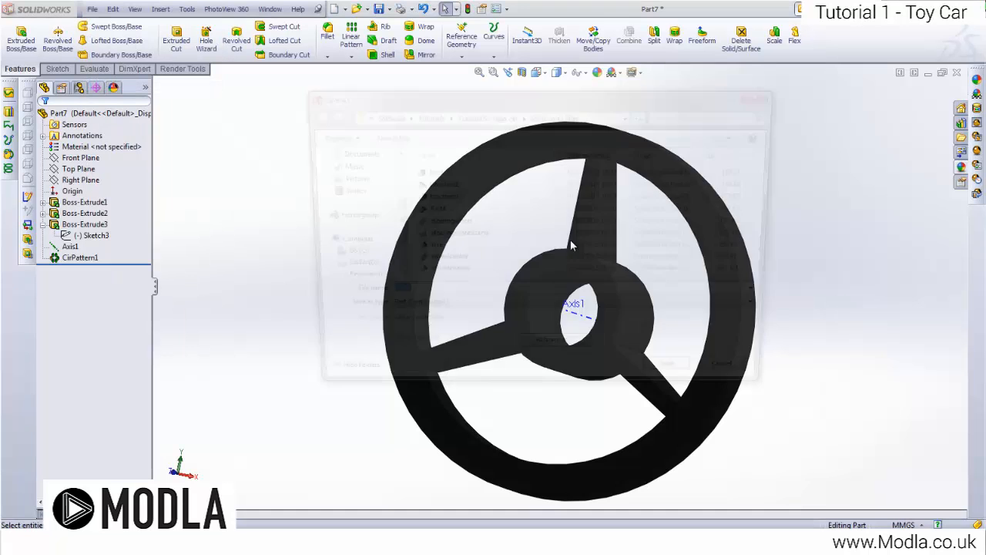
pyautogui.click(345, 171)
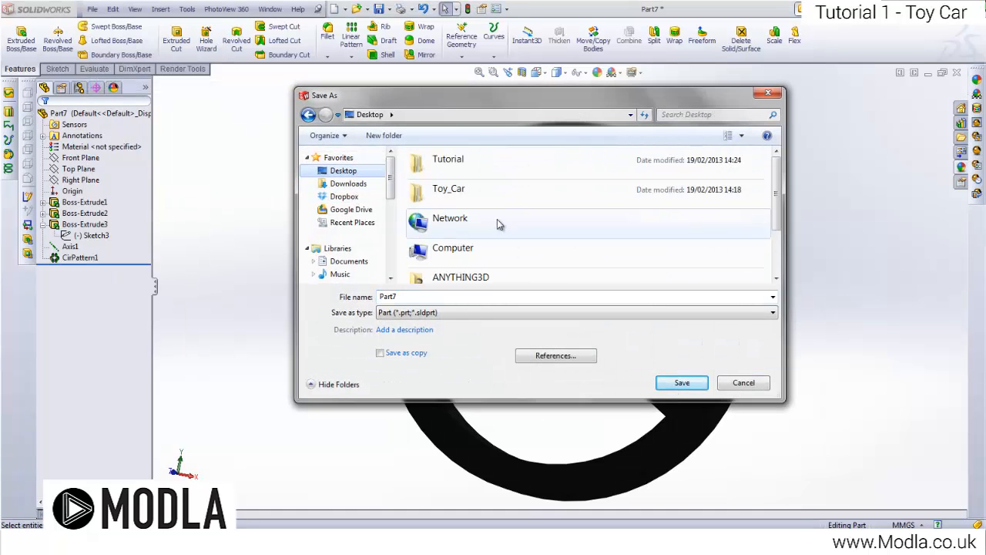
pyautogui.doubleClick(459, 182)
pyautogui.doubleClick(453, 173)
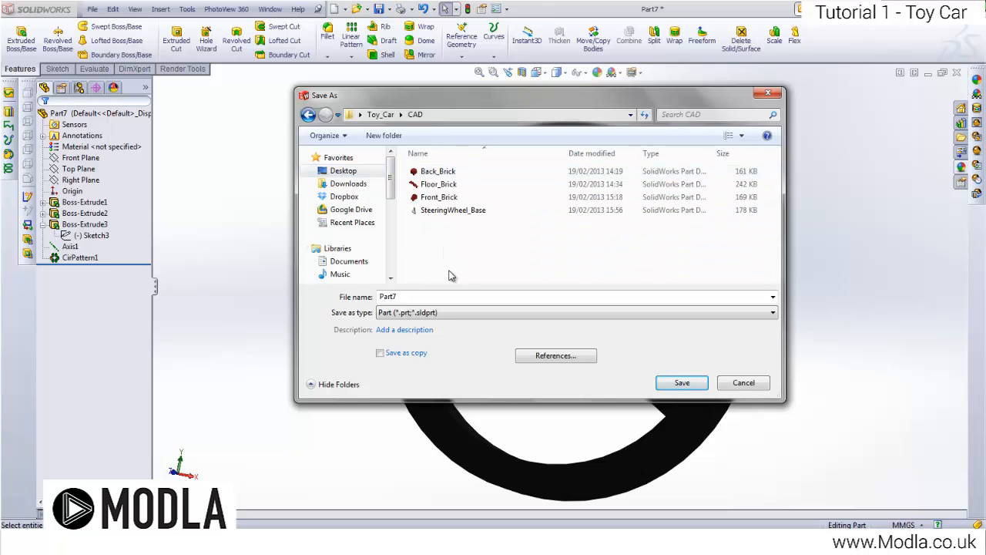
pyautogui.click(445, 297)
pyautogui.write('Se')
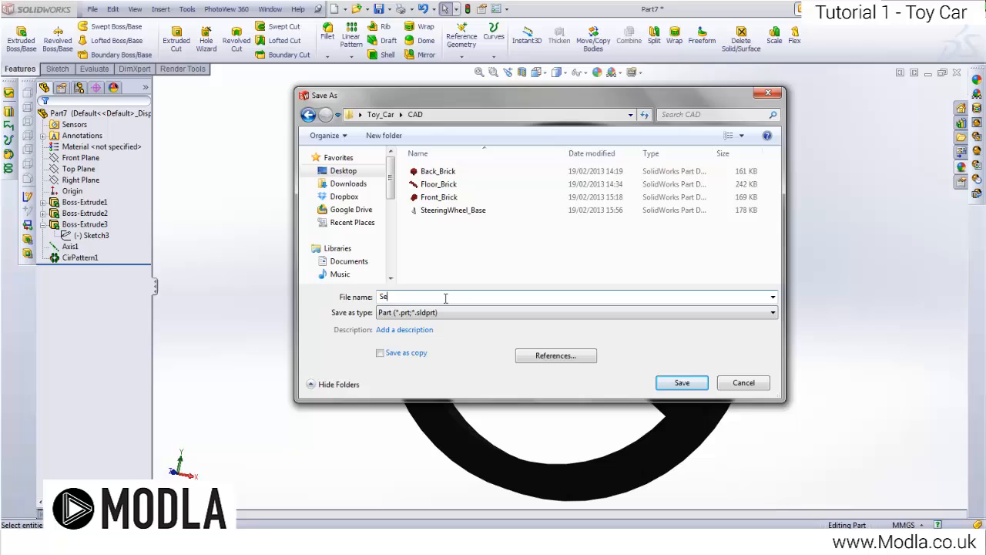
pyautogui.press('BackSpace')
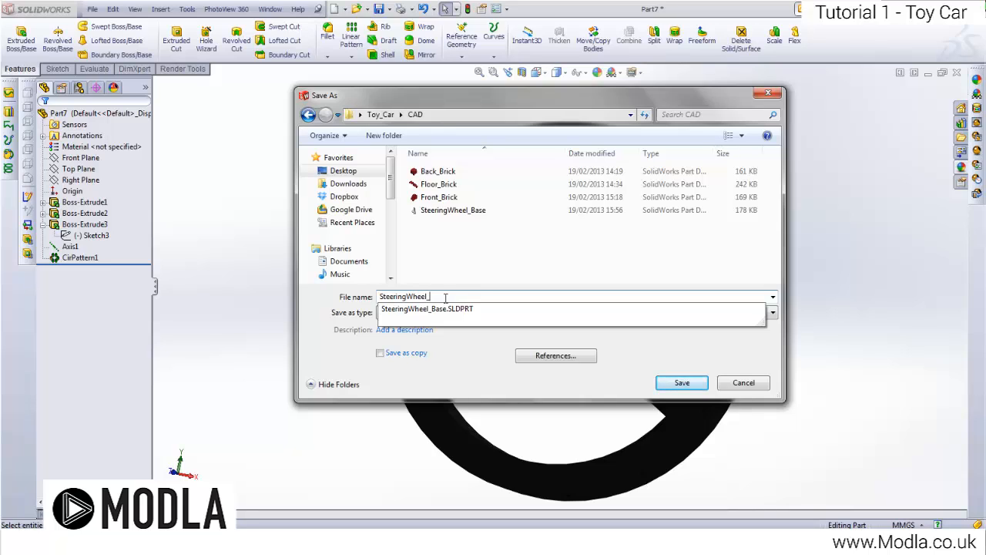
pyautogui.write('teeringWheel_Wheel')
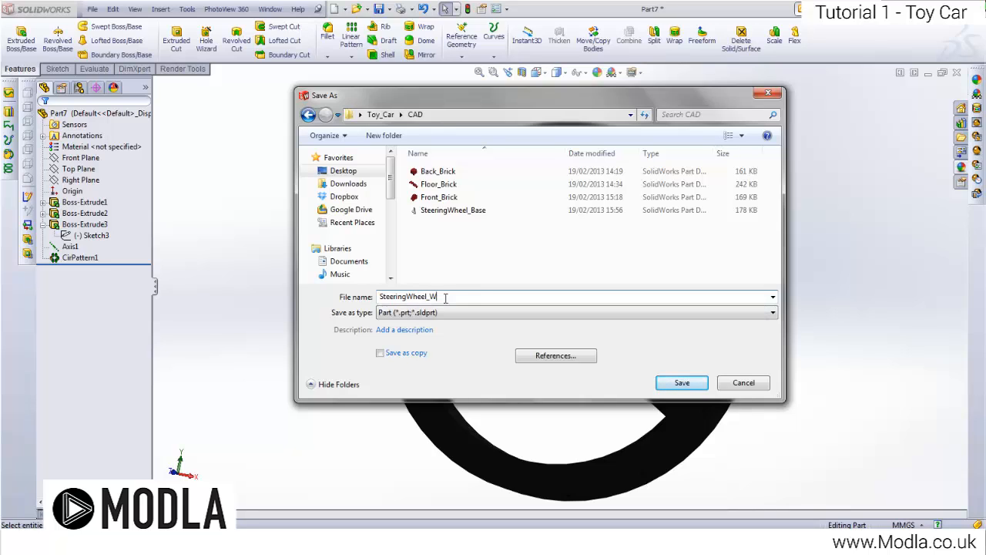
pyautogui.click(702, 384)
# Step: Minimise the finished wheel part, bring up the SteeringWheel_Base part to view it, and minimise that as well
pyautogui.scroll(4, 623, 242)
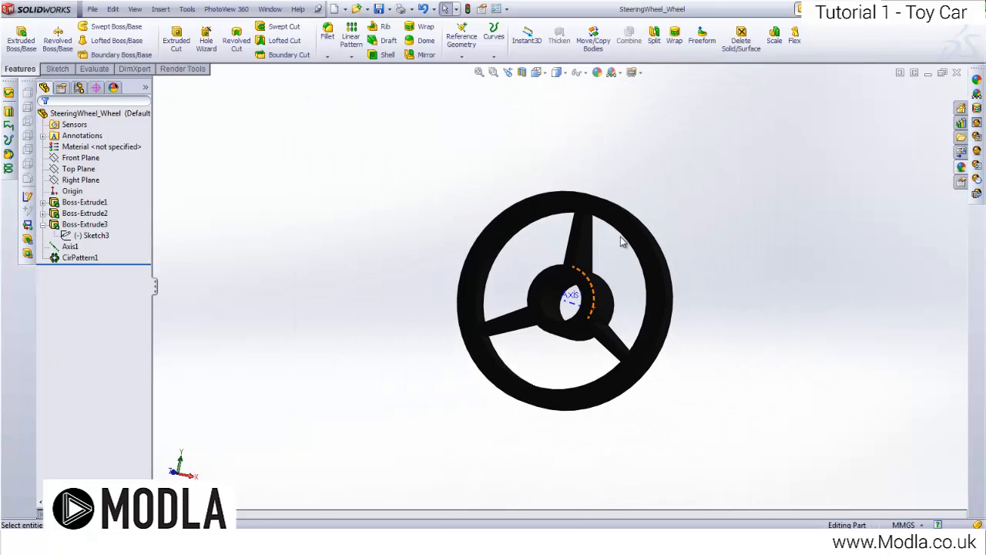
pyautogui.scroll(-2, 623, 241)
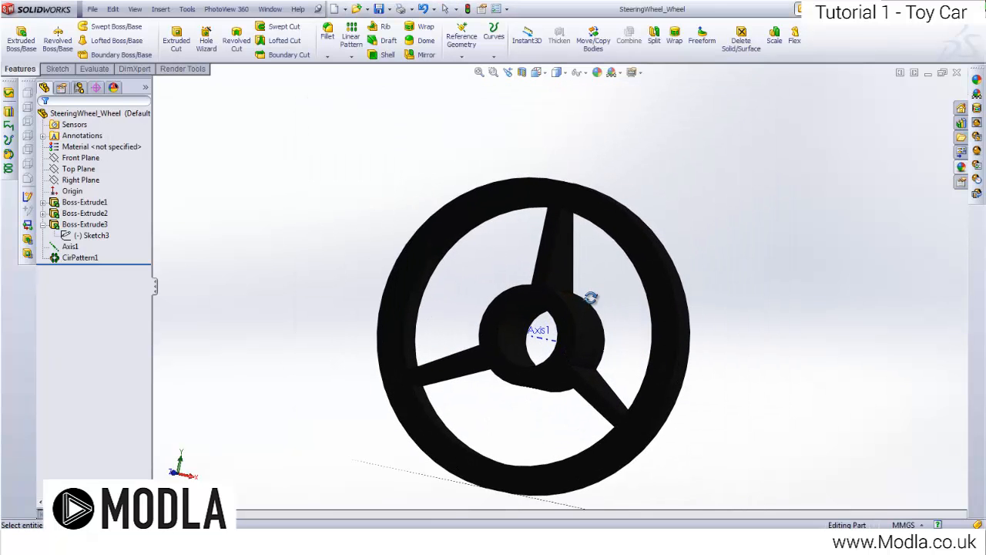
pyautogui.click(929, 73)
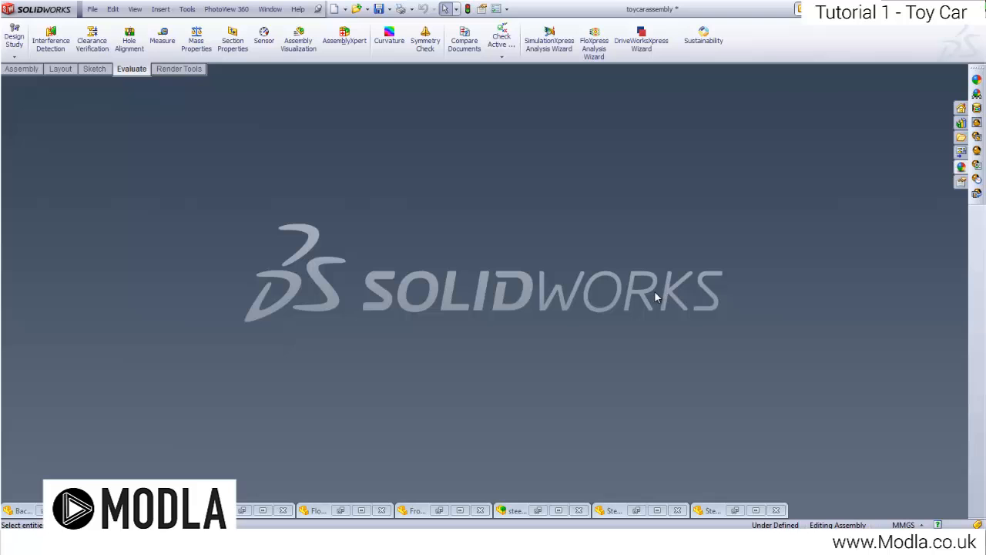
pyautogui.click(637, 512)
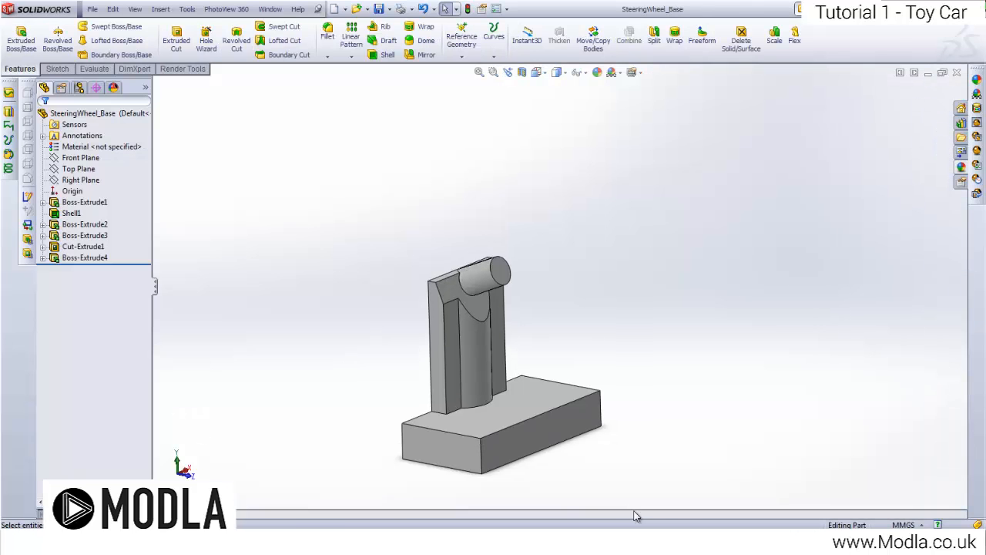
pyautogui.click(928, 72)
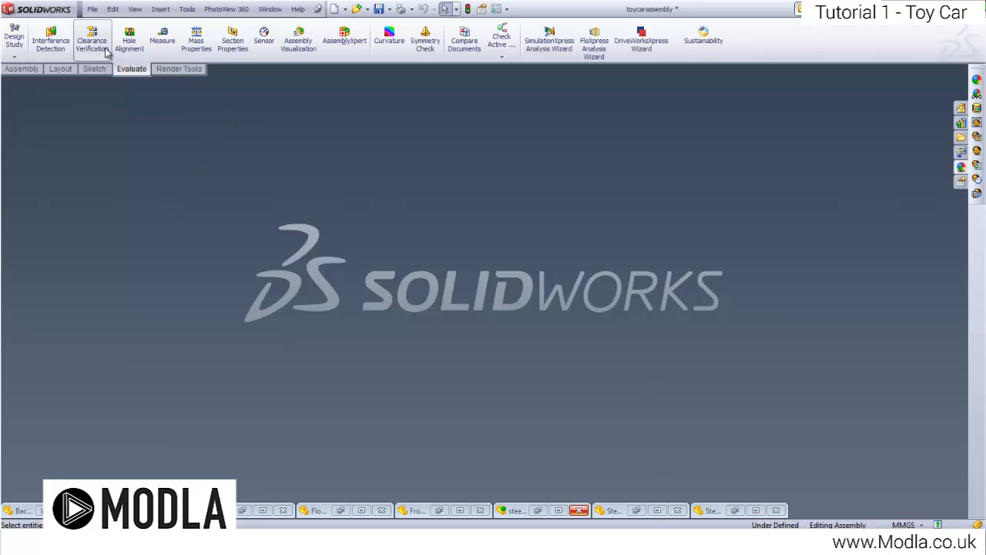
# Step: Create a new assembly document and maximise its window
pyautogui.click(93, 9)
pyautogui.click(94, 9)
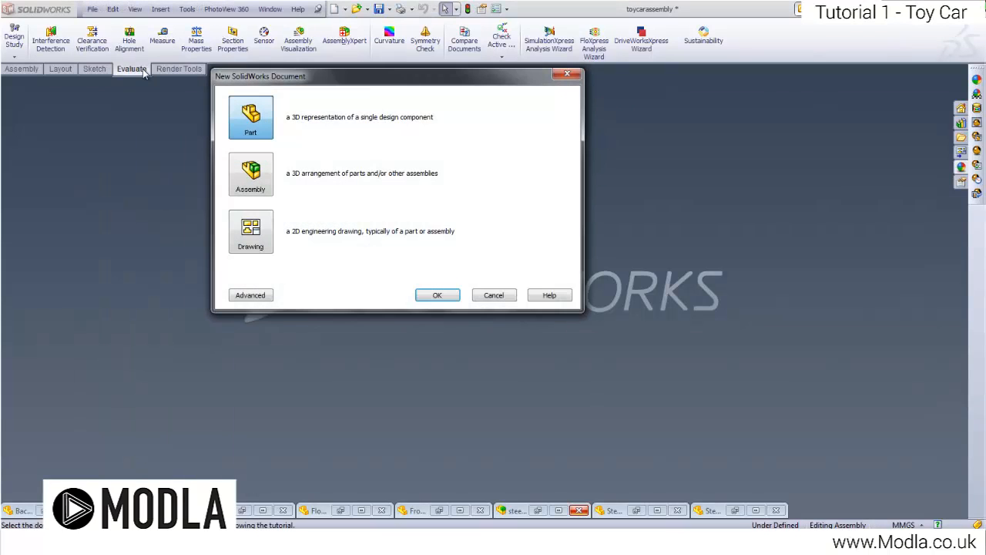
pyautogui.click(258, 175)
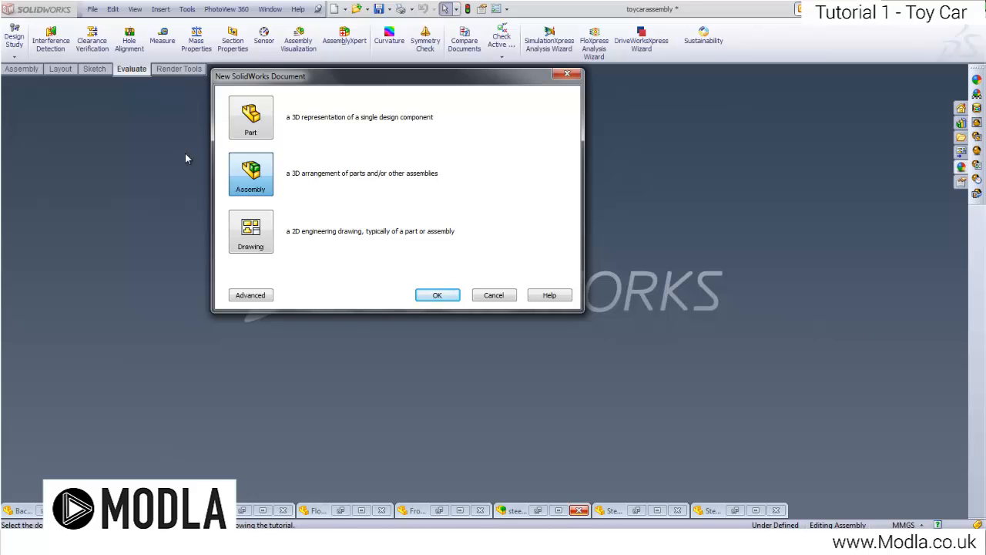
pyautogui.click(436, 294)
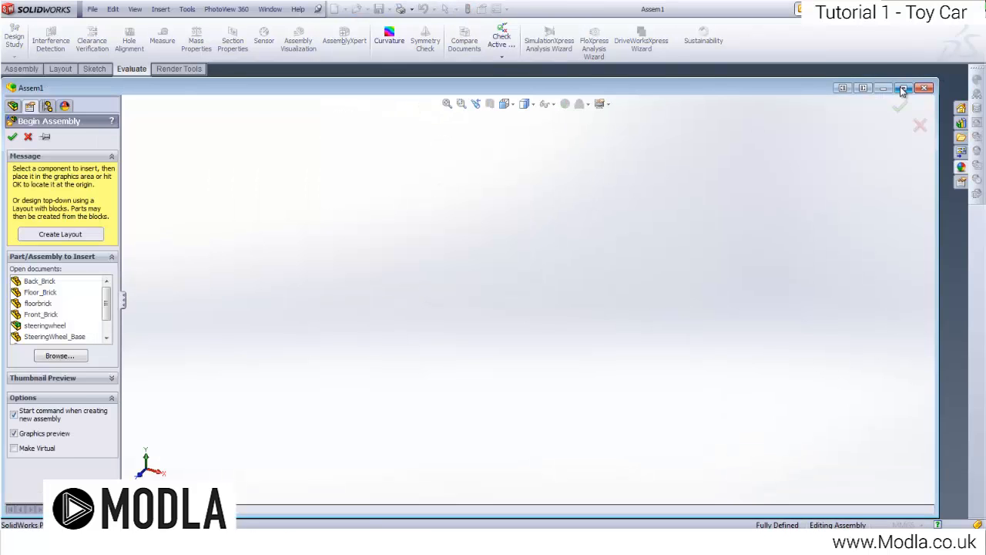
pyautogui.click(903, 89)
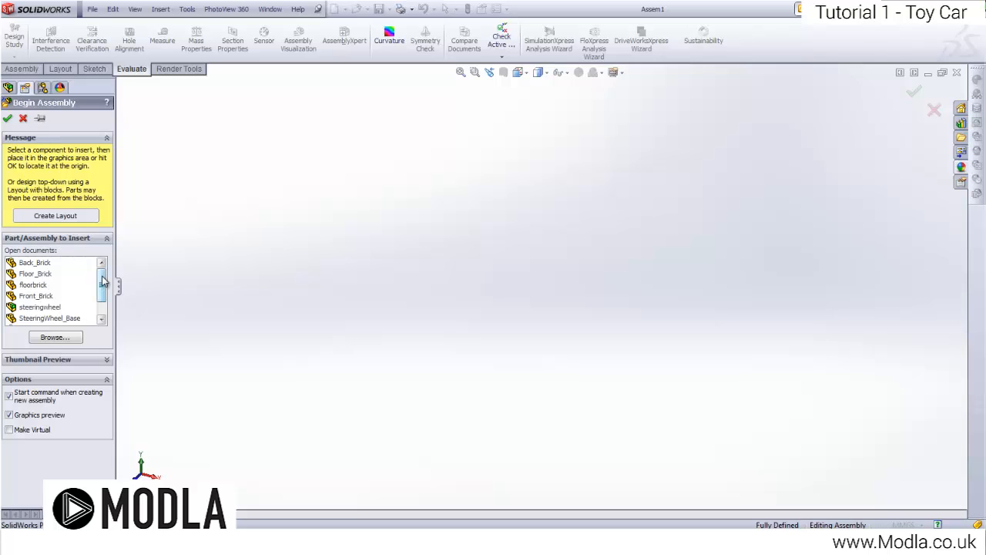
# Step: Look through the open documents offered for insertion, minimise the new assembly, and close the old steeringwheel assembly, discarding its changes
pyautogui.scroll(-2, 103, 287)
pyautogui.scroll(2, 103, 286)
pyautogui.scroll(-2, 103, 289)
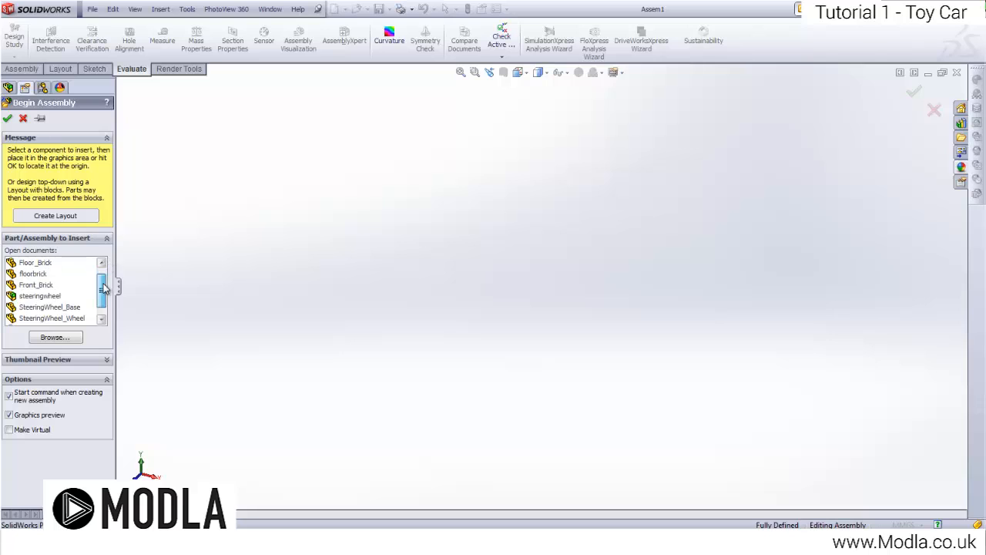
pyautogui.scroll(2, 102, 297)
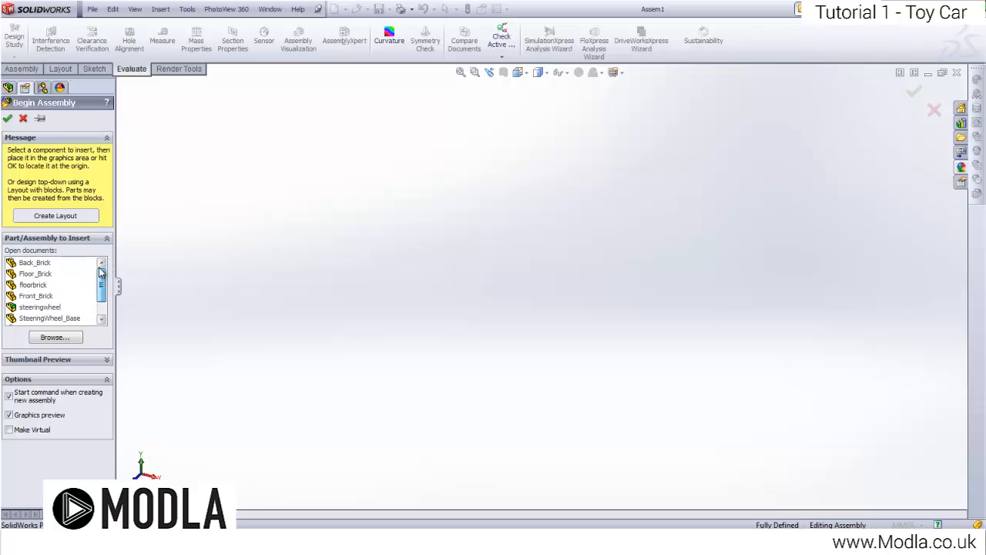
pyautogui.scroll(-2, 107, 306)
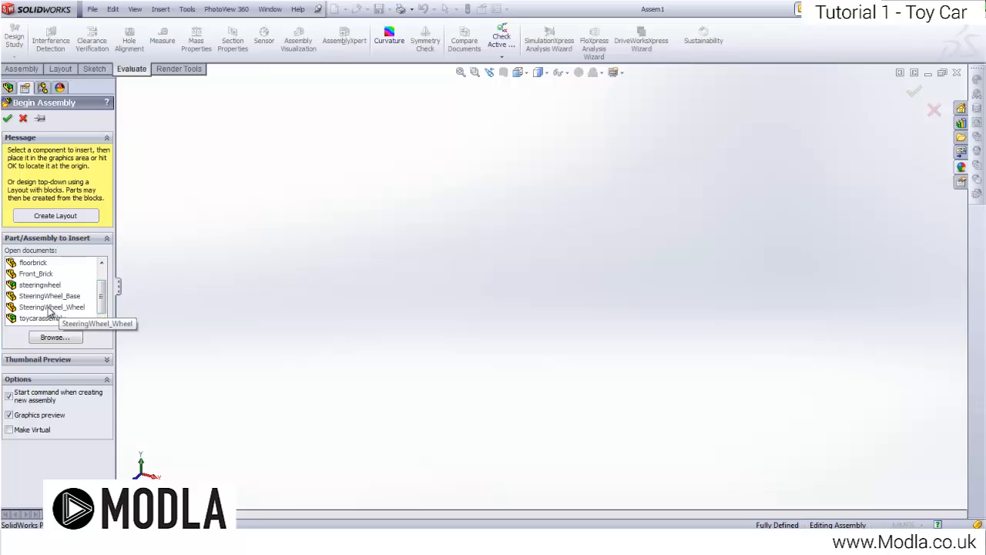
pyautogui.click(930, 72)
pyautogui.click(579, 510)
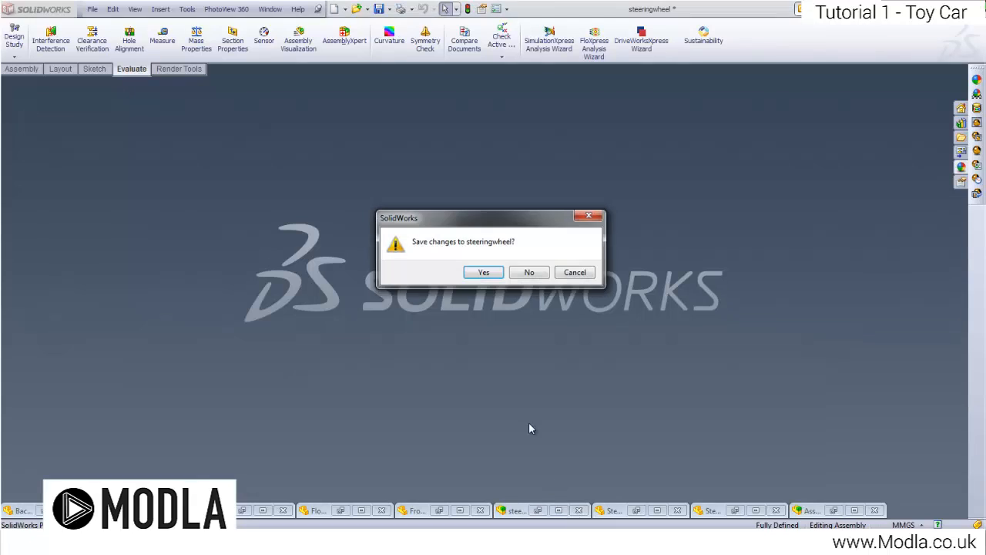
pyautogui.click(520, 275)
pyautogui.click(531, 295)
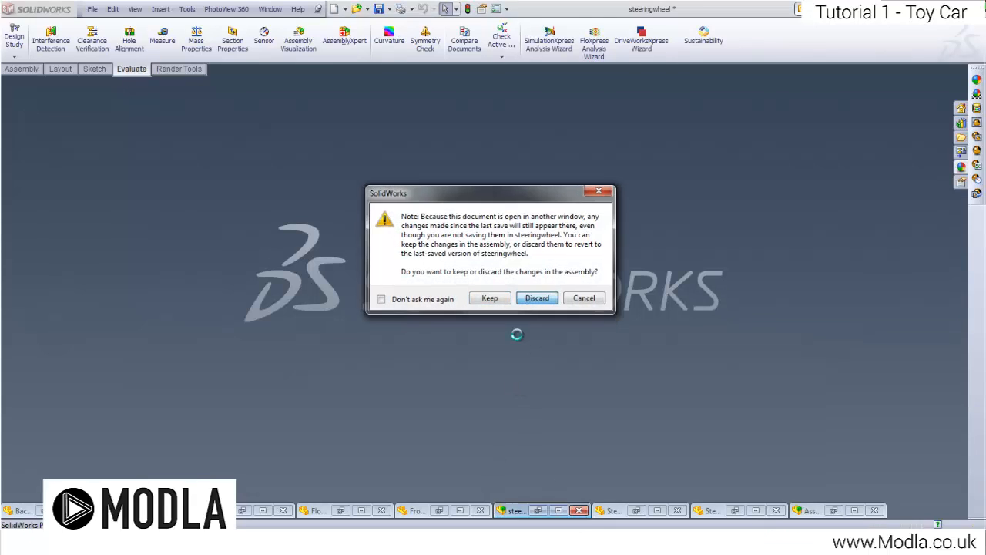
# Step: Close Front_Brick, the floor brick parts and toycarassembly without saving changes, and bring back the new assembly
pyautogui.click(480, 510)
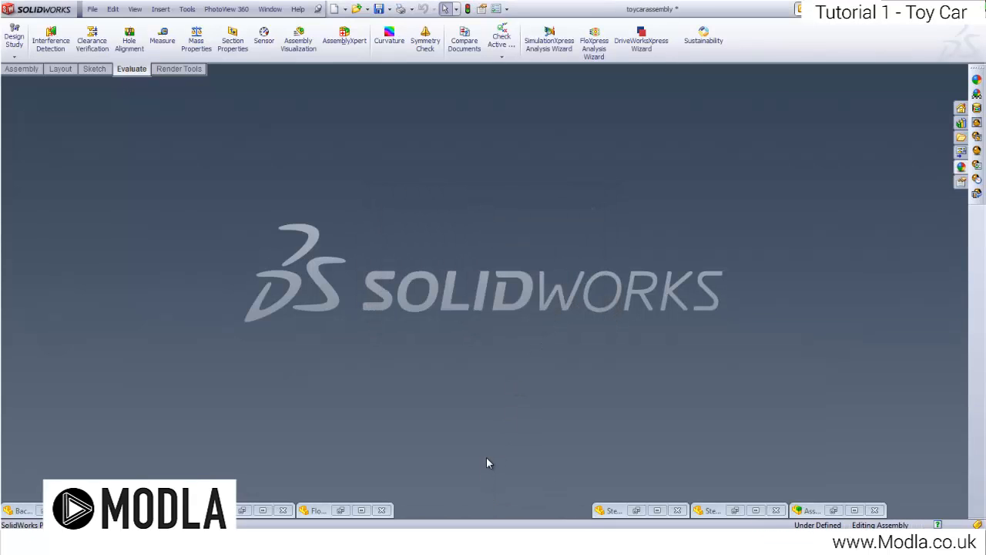
pyautogui.click(383, 510)
pyautogui.click(283, 510)
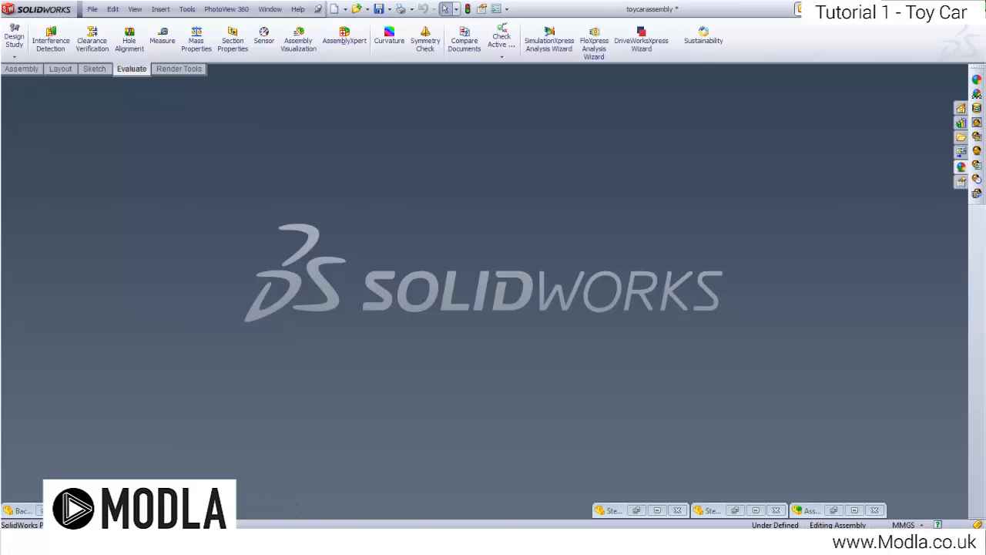
pyautogui.click(184, 510)
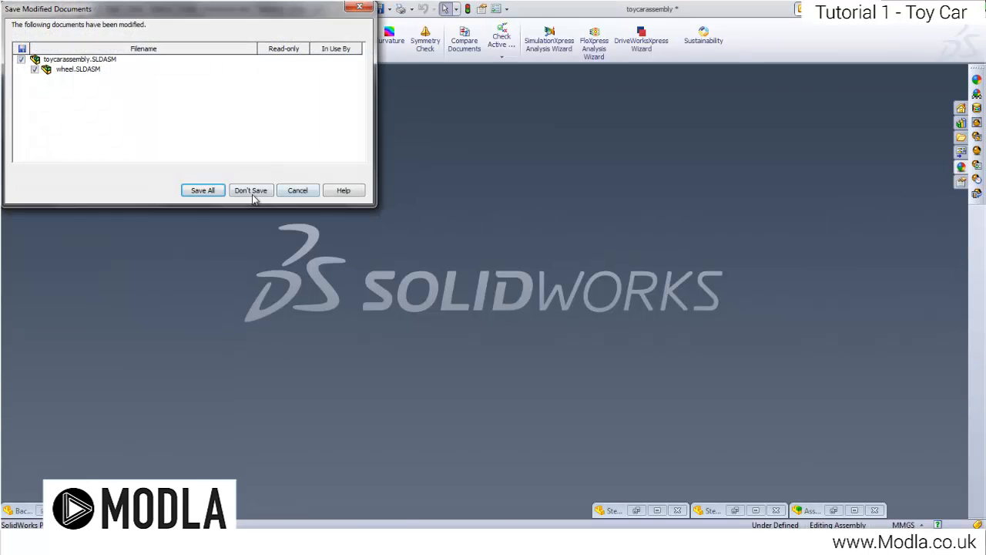
pyautogui.click(252, 193)
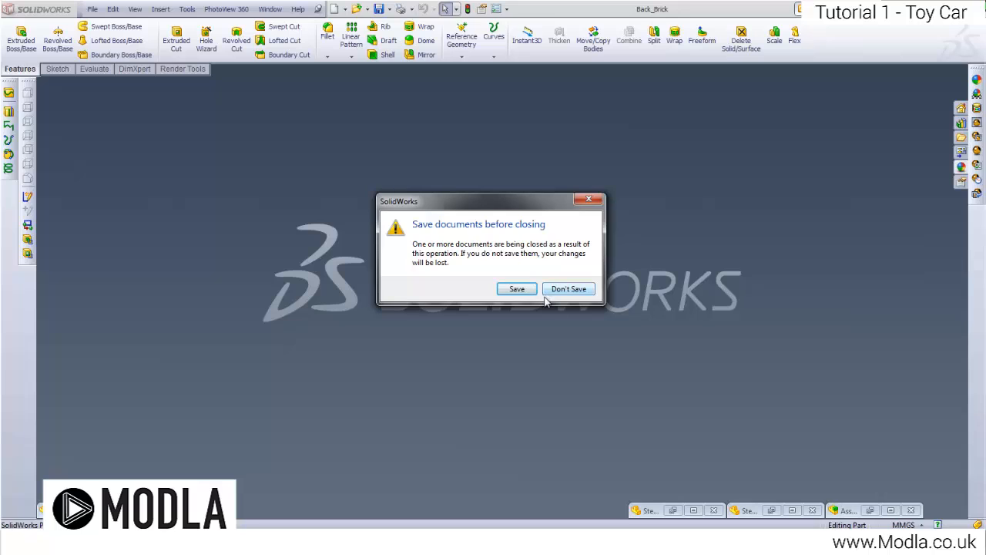
pyautogui.click(561, 295)
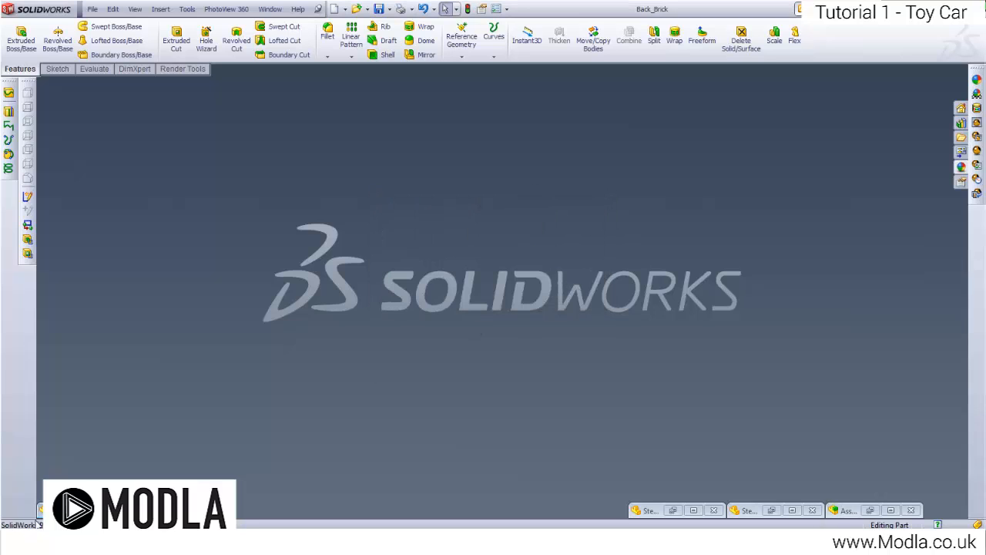
pyautogui.click(871, 510)
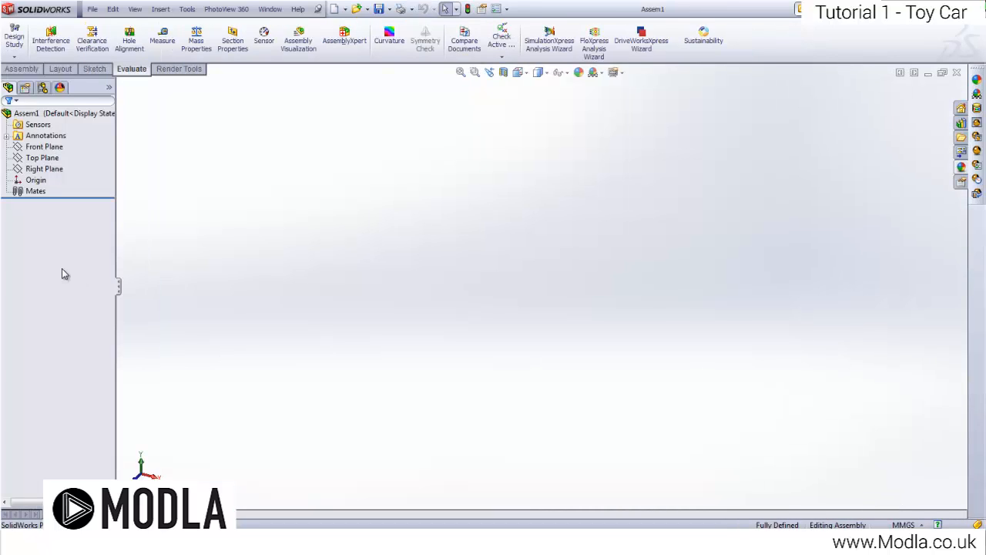
pyautogui.click(22, 69)
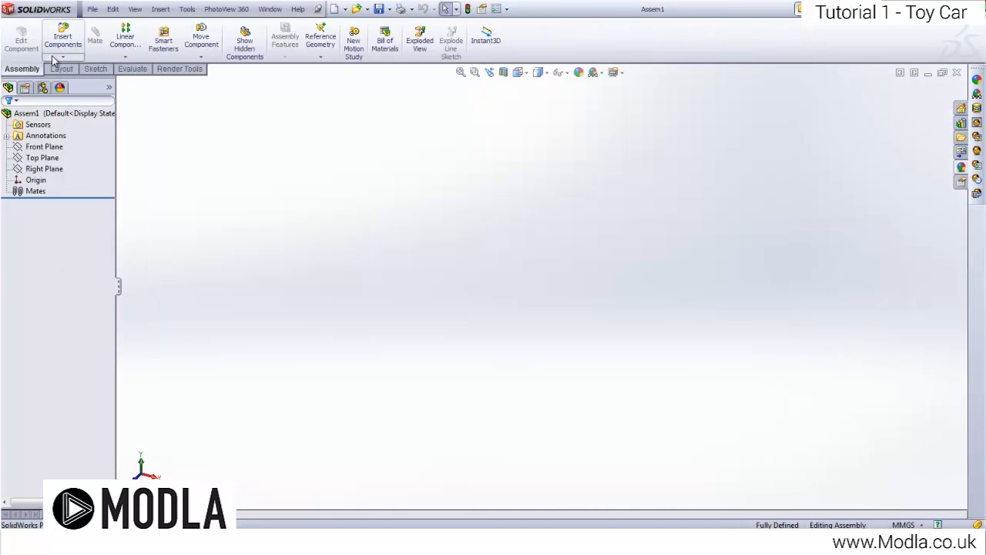
pyautogui.click(60, 38)
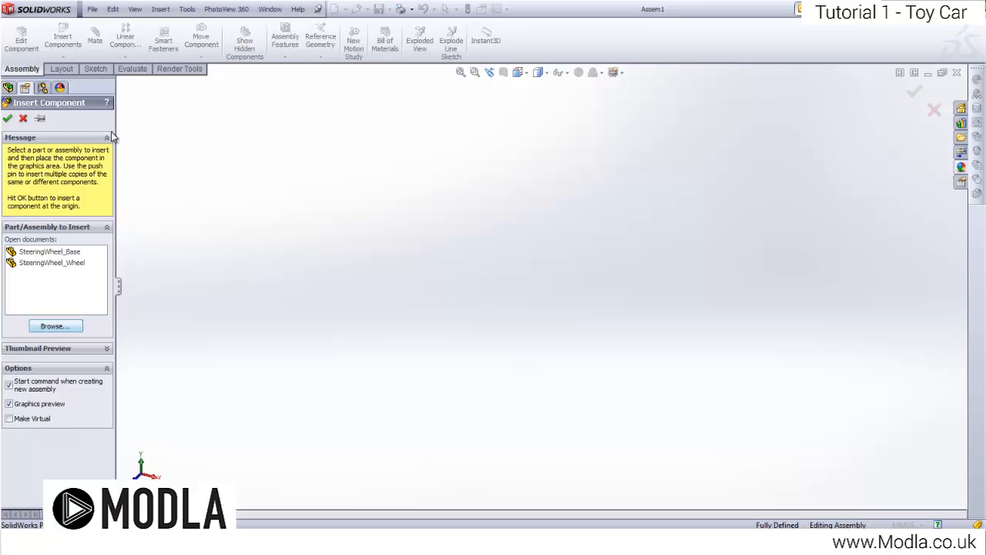
pyautogui.click(134, 9)
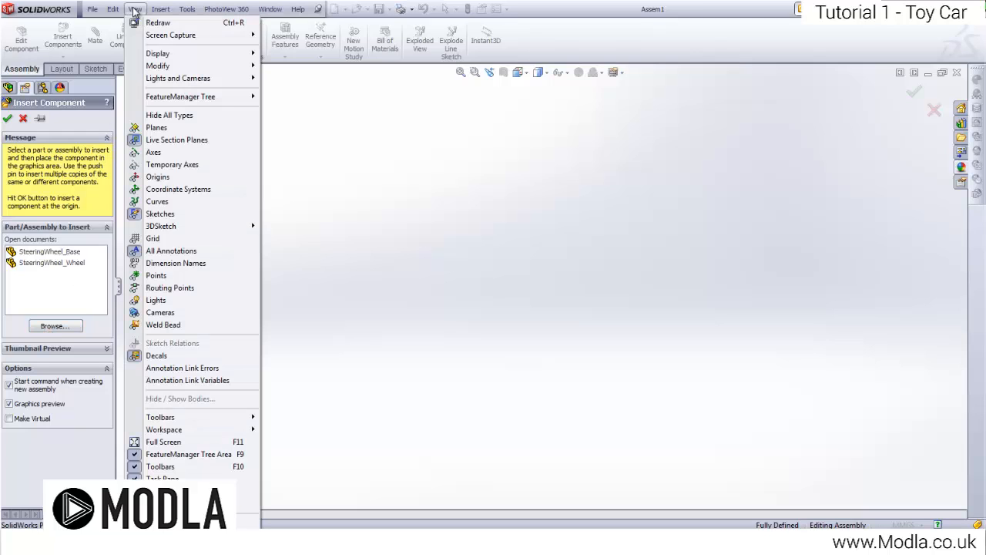
pyautogui.click(298, 155)
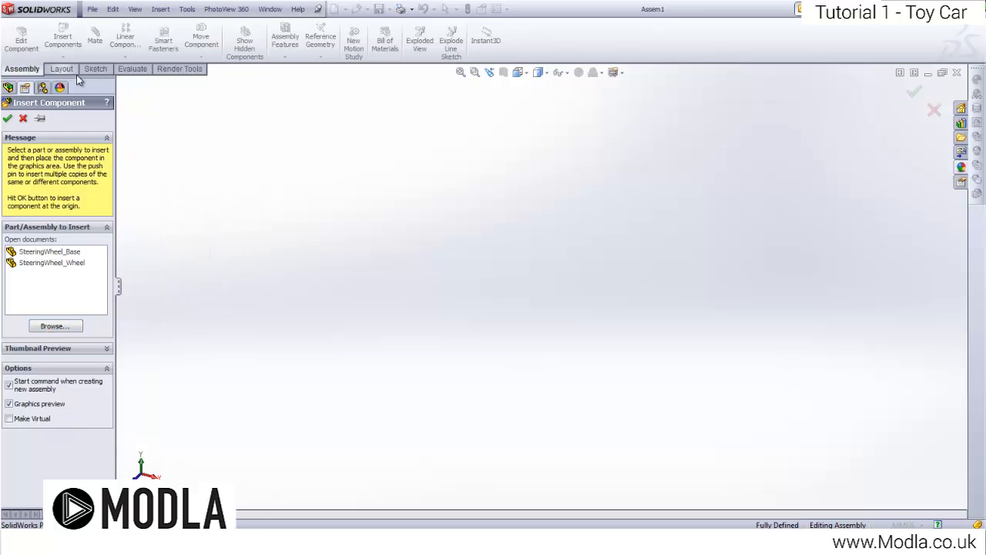
pyautogui.click(23, 119)
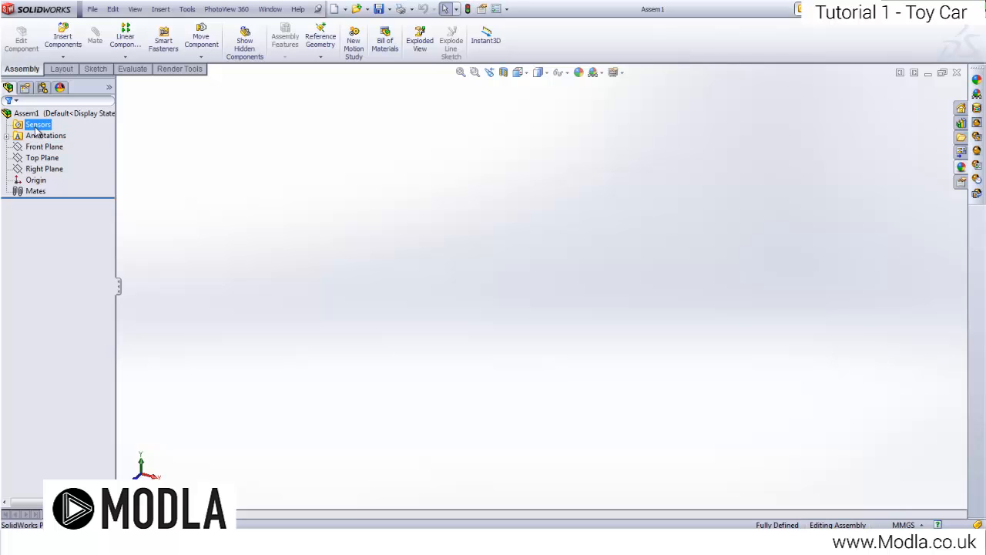
# Step: Turn on the display of origins and insert the SteeringWheel_Base part at the assembly origin
pyautogui.click(130, 8)
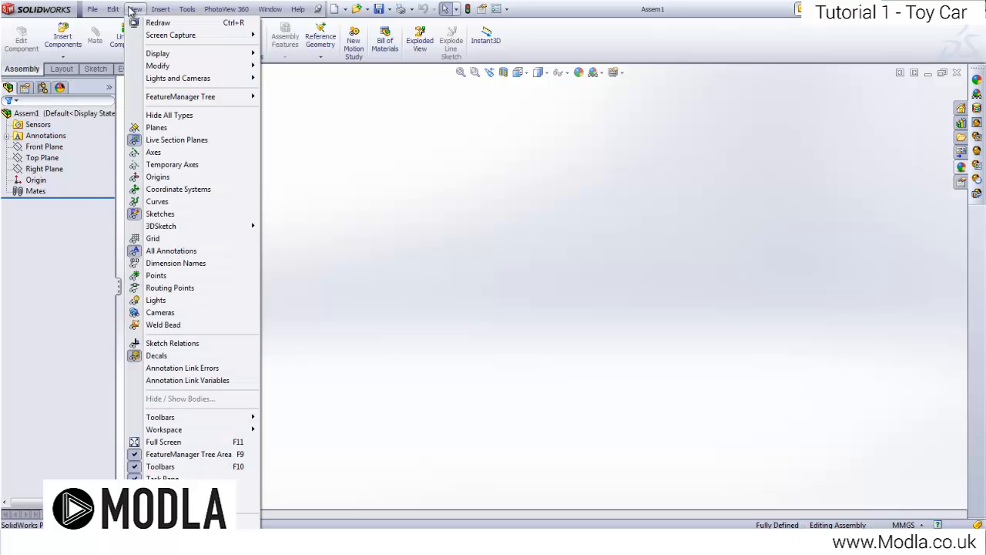
pyautogui.moveTo(116, 8)
pyautogui.click(158, 177)
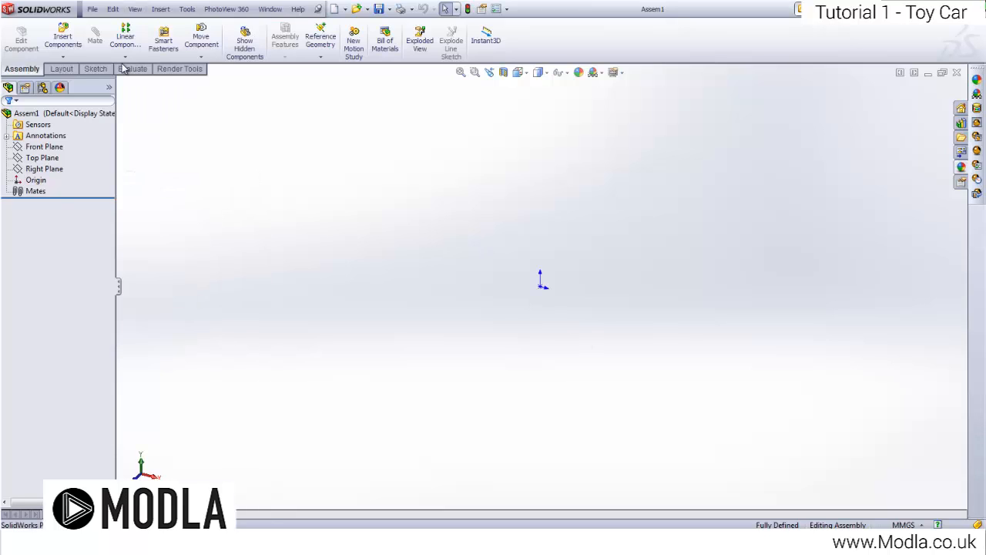
pyautogui.click(63, 38)
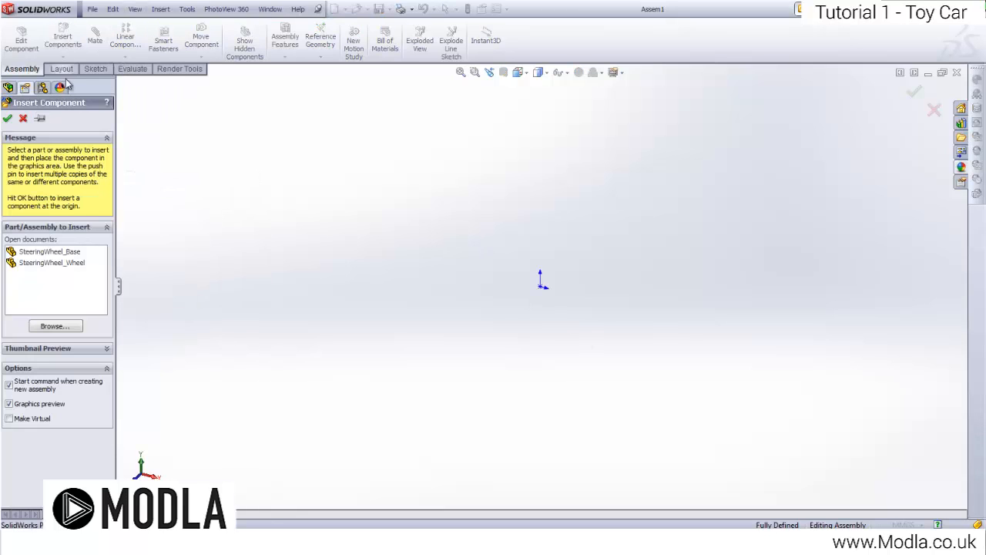
pyautogui.click(63, 253)
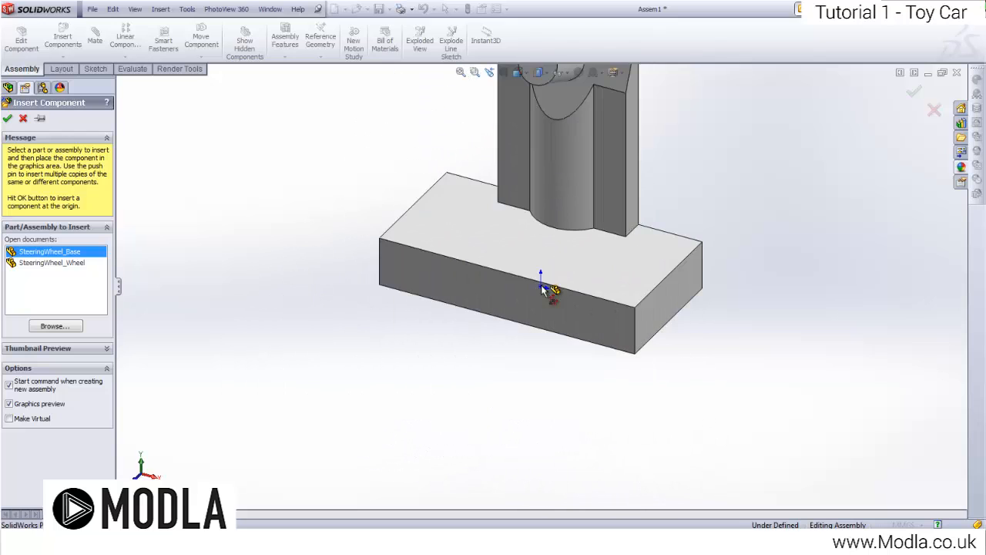
pyautogui.click(541, 284)
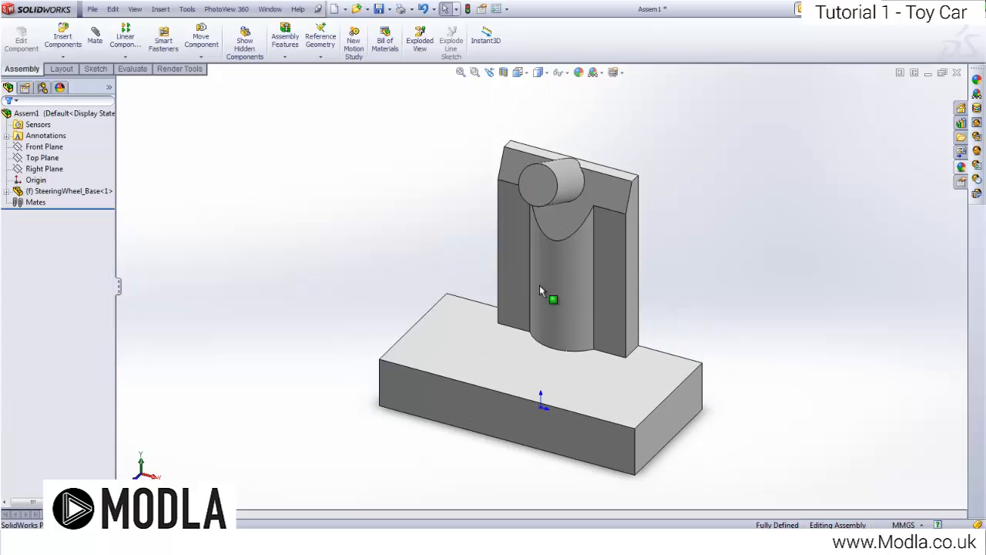
# Step: Expand the SteeringWheel_Base component, inspect its front, top and right planes, and collapse it again
pyautogui.click(19, 168)
pyautogui.click(6, 192)
pyautogui.click(42, 236)
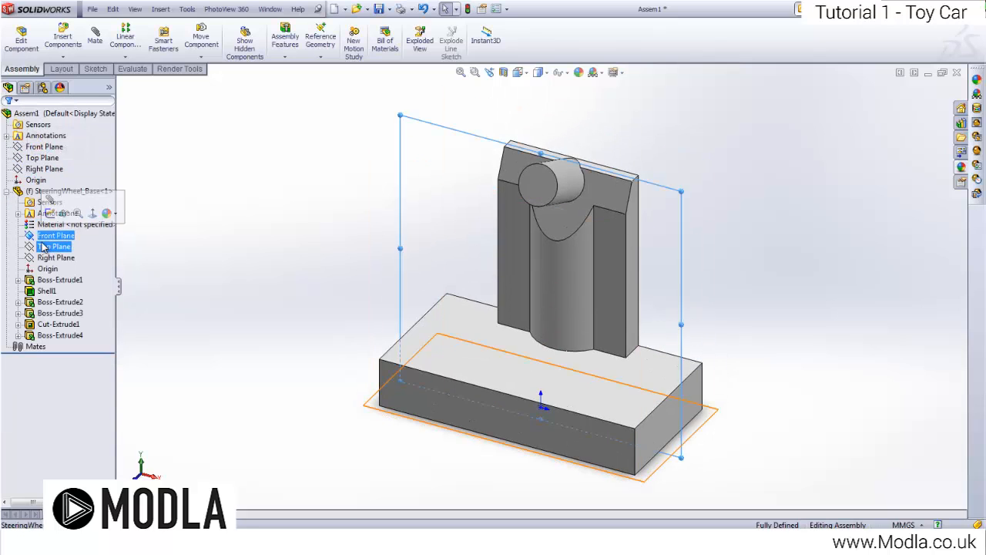
pyautogui.click(41, 247)
pyautogui.click(40, 258)
pyautogui.click(82, 192)
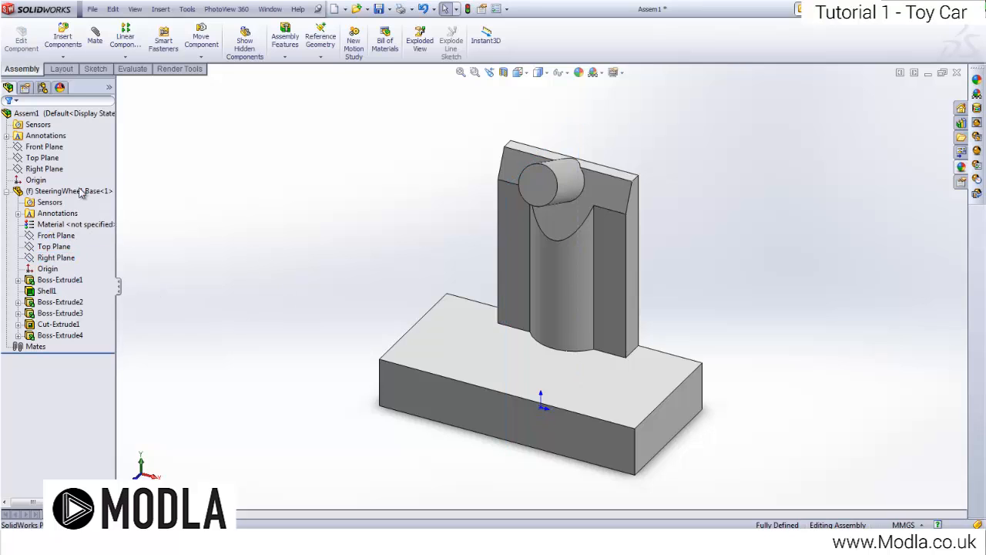
pyautogui.click(7, 194)
# Step: Insert the SteeringWheel_Wheel part into free space beside the upper end of the base
pyautogui.scroll(2, 244, 200)
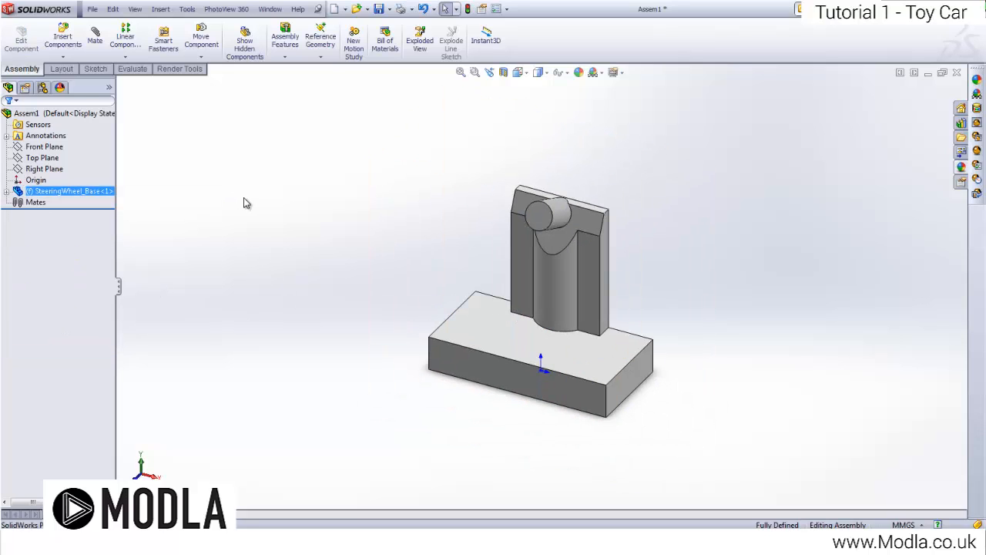
pyautogui.click(64, 36)
pyautogui.click(35, 264)
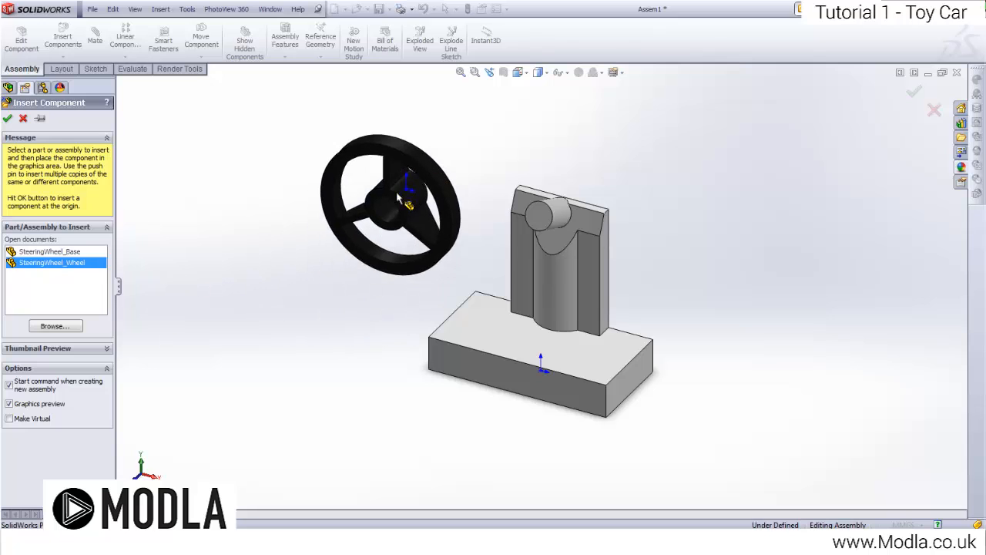
pyautogui.click(370, 185)
# Step: Use Move Component to shift the wheel freely beside the base, and try to move the fixed base as well
pyautogui.moveTo(183, 226); pyautogui.dragTo(352, 131, button='middle')
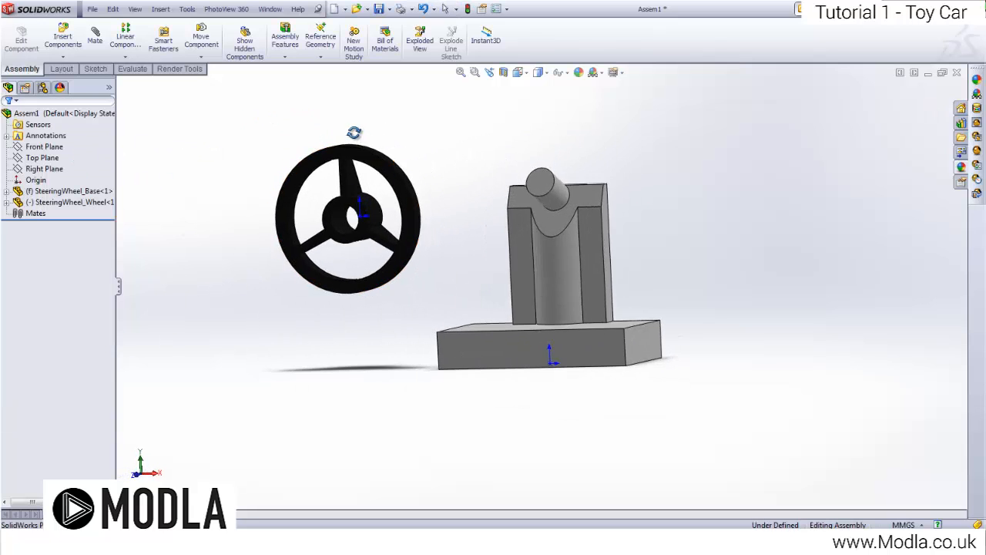
pyautogui.scroll(-3, 507, 201)
pyautogui.moveTo(432, 263)
pyautogui.mouseDown(button='middle')
pyautogui.moveTo(467, 282)
pyautogui.moveTo(424, 267)
pyautogui.mouseUp(button='middle')
pyautogui.click(201, 56)
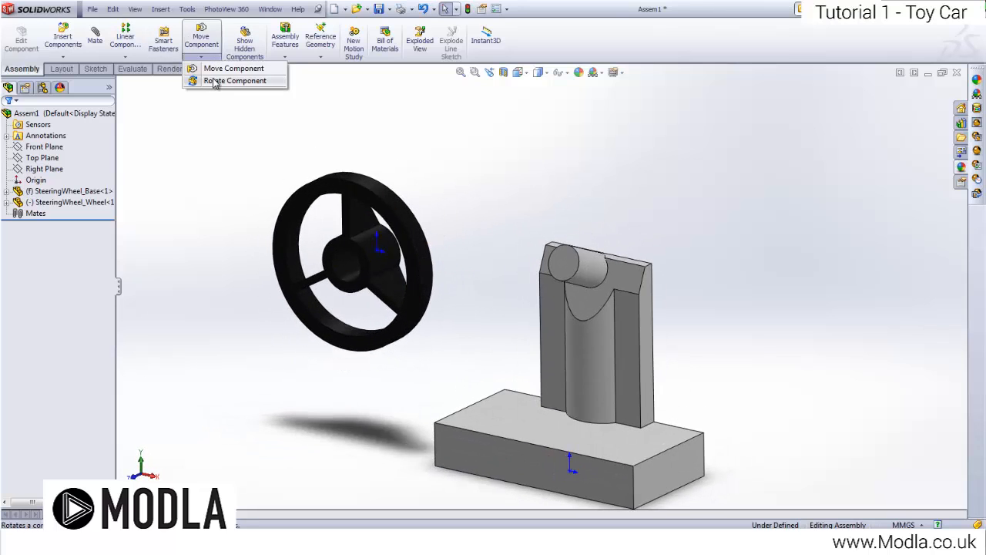
pyautogui.click(211, 71)
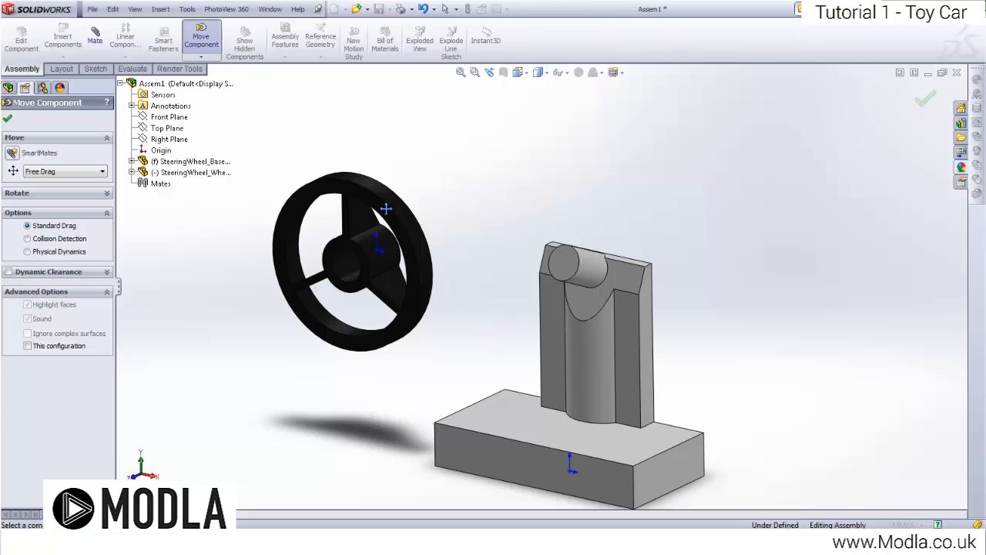
pyautogui.moveTo(385, 209); pyautogui.dragTo(326, 178)
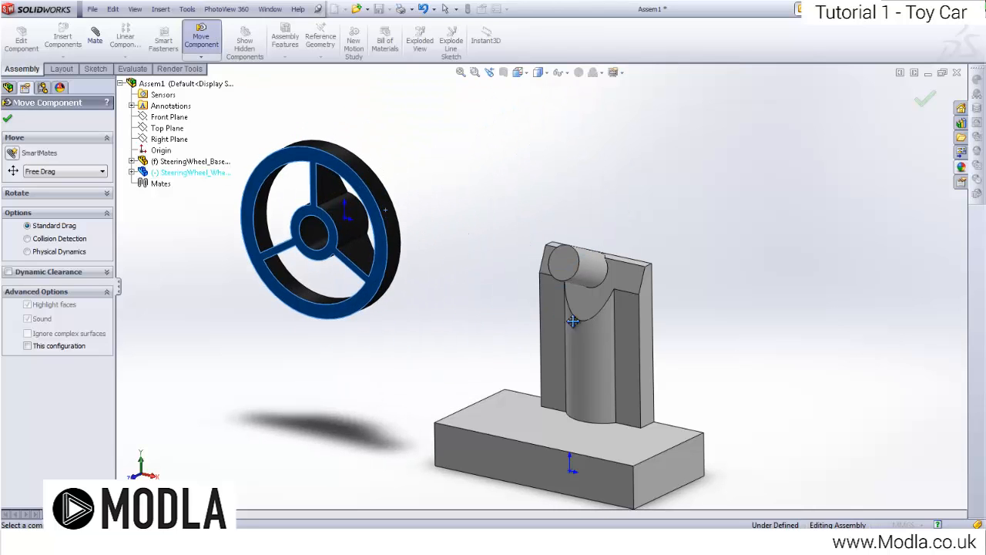
pyautogui.moveTo(573, 321); pyautogui.dragTo(603, 305)
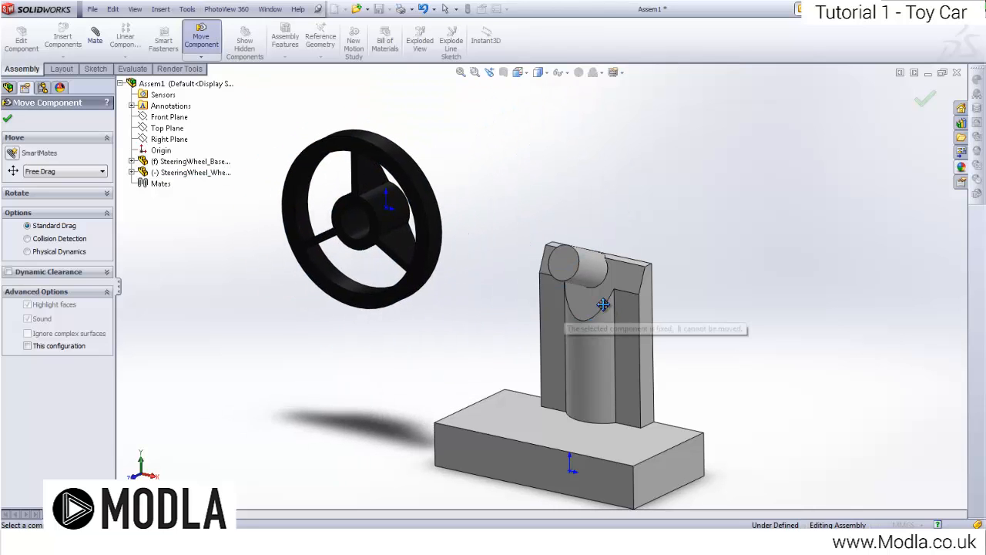
pyautogui.click(9, 120)
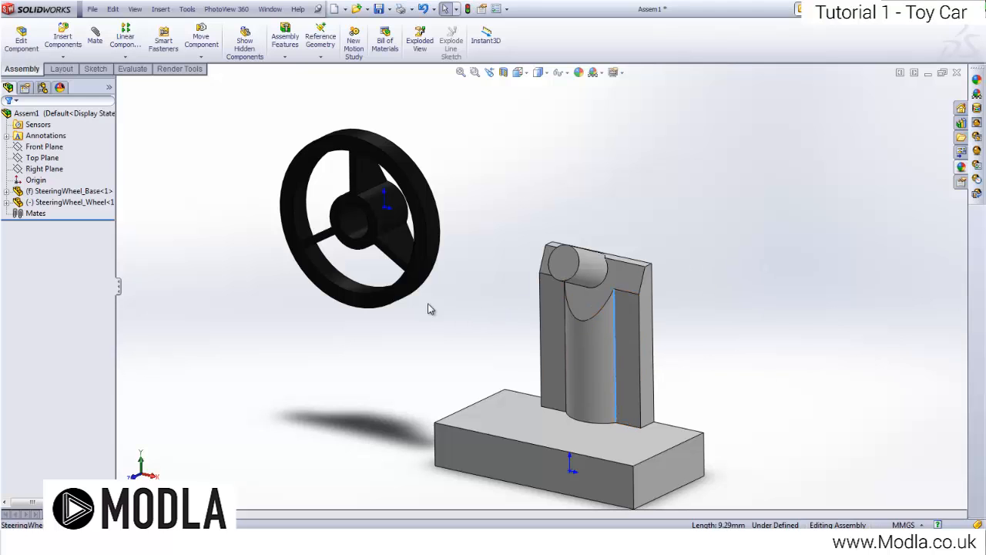
# Step: Rotate the SteeringWheel_Wheel component freely in place with Rotate Component
pyautogui.click(201, 56)
pyautogui.click(218, 82)
pyautogui.moveTo(351, 198); pyautogui.dragTo(262, 149)
pyautogui.click(9, 121)
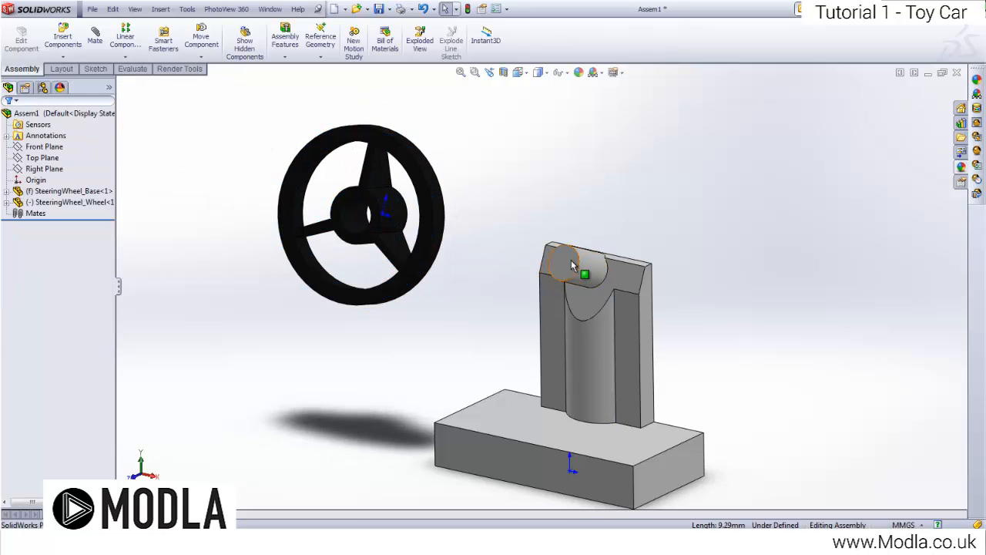
# Step: Add a concentric mate between the cylindrical peg on the base and the bore of the steering wheel's hub
pyautogui.press('z')
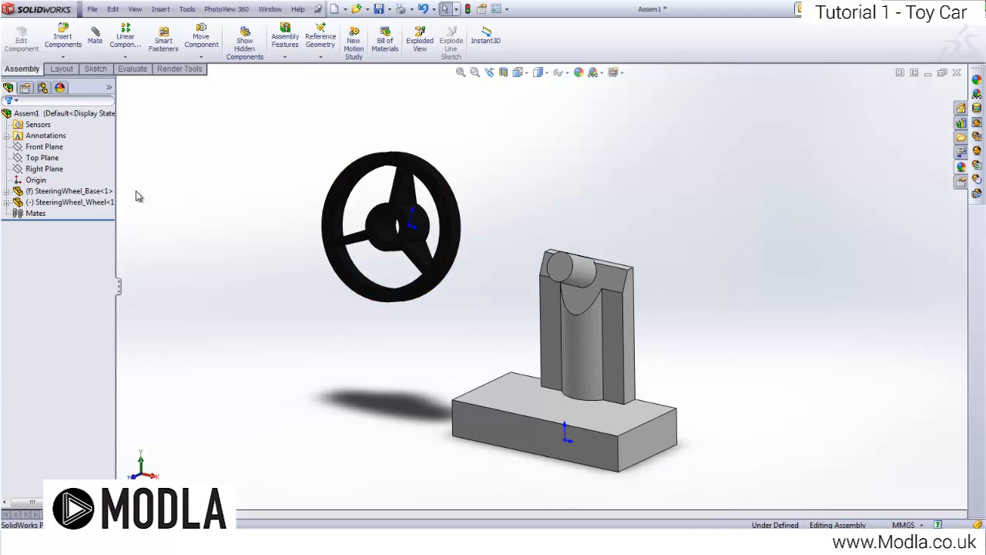
pyautogui.click(101, 50)
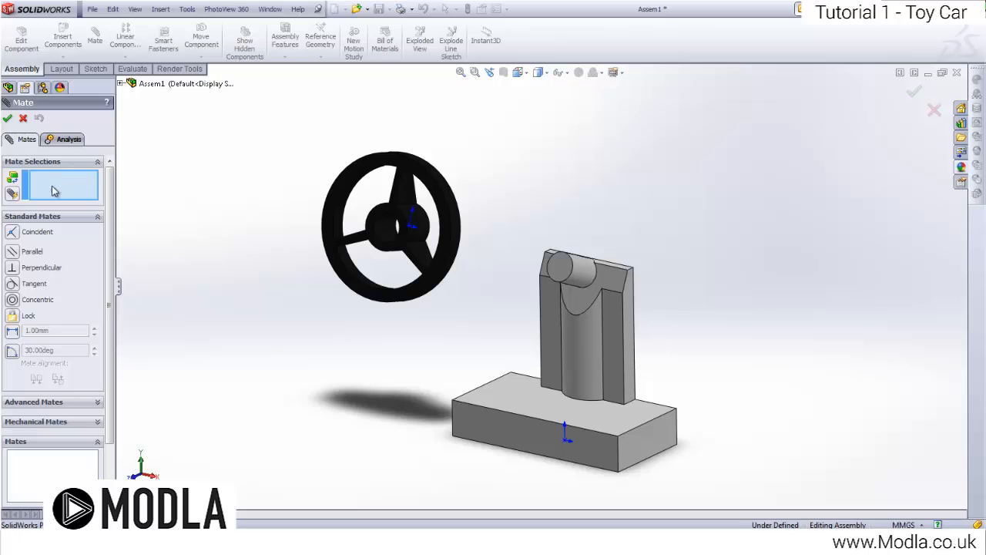
pyautogui.scroll(-5, 416, 223)
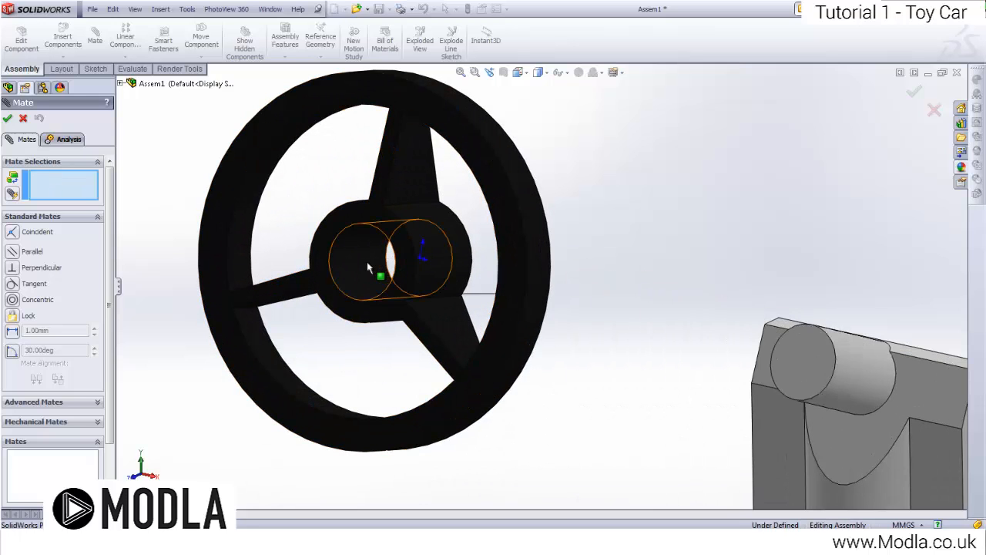
pyautogui.scroll(5, 670, 255)
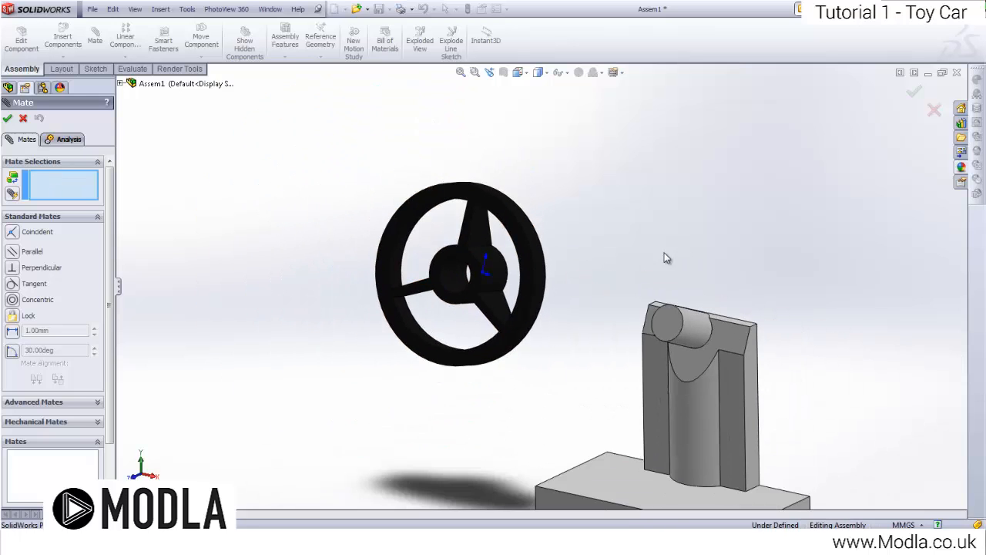
pyautogui.click(700, 330)
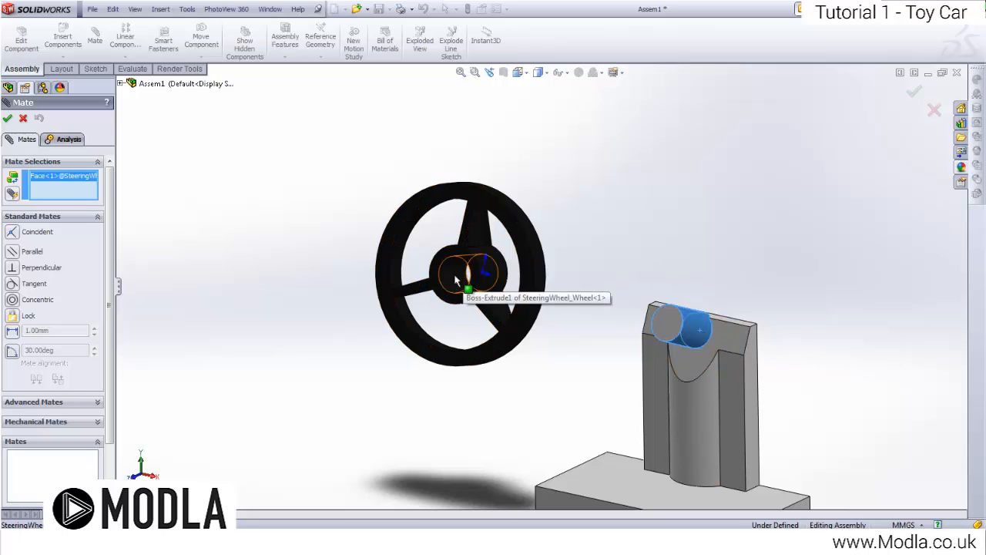
pyautogui.scroll(-5, 457, 290)
pyautogui.scroll(-2, 457, 290)
pyautogui.click(507, 272)
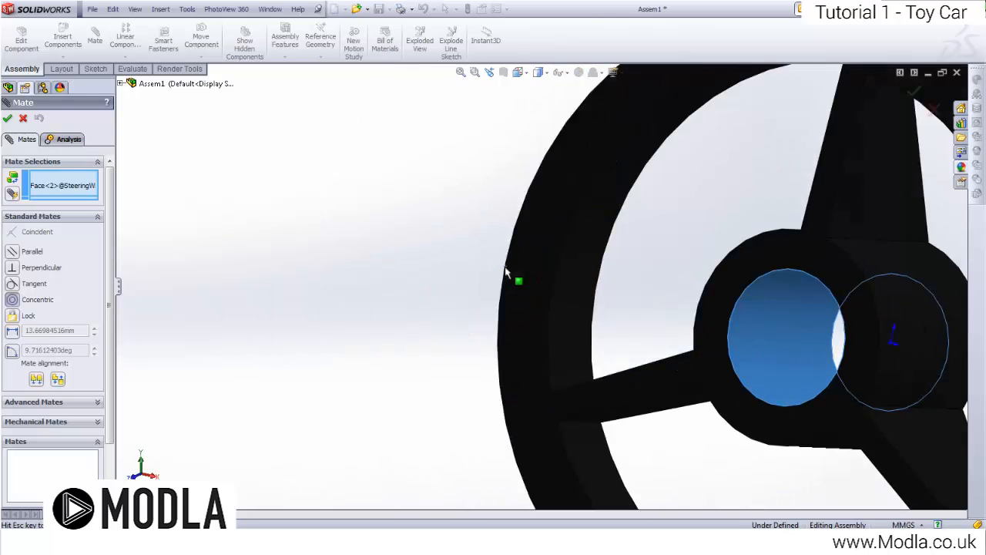
pyautogui.scroll(-3, 708, 328)
pyautogui.scroll(-2, 708, 328)
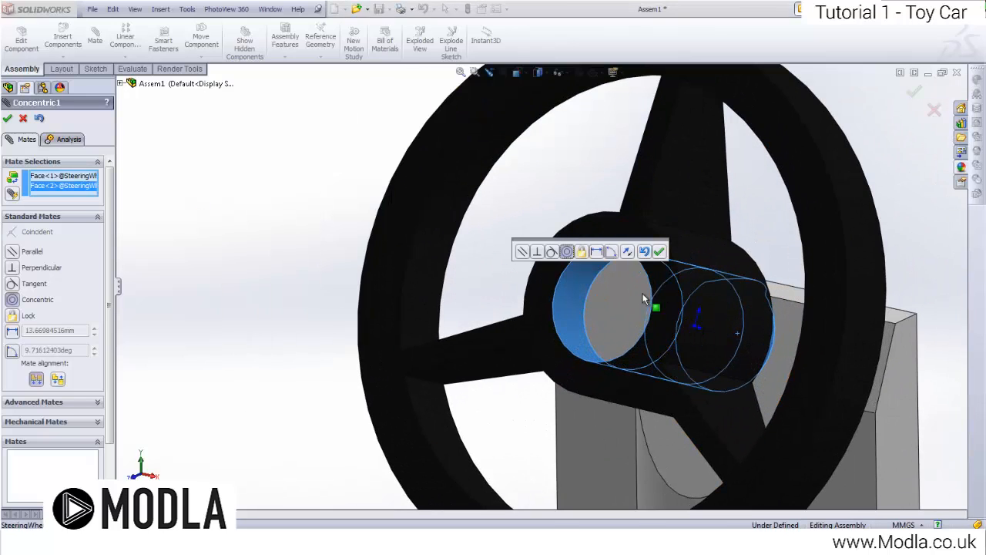
pyautogui.click(660, 252)
pyautogui.scroll(5, 665, 257)
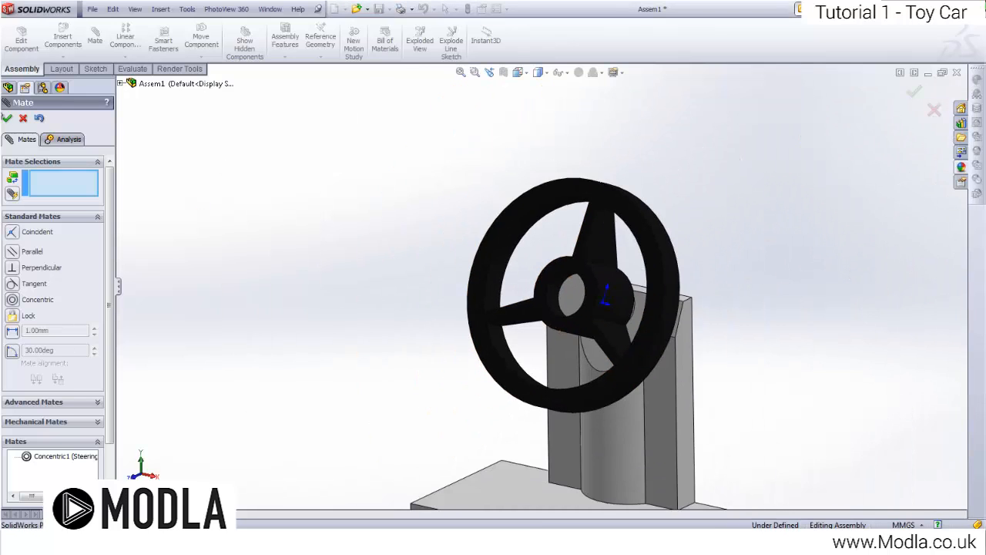
pyautogui.click(7, 118)
# Step: Slide the wheel along the peg's axis away from the base and expose the back of its hub
pyautogui.moveTo(592, 224); pyautogui.dragTo(507, 317)
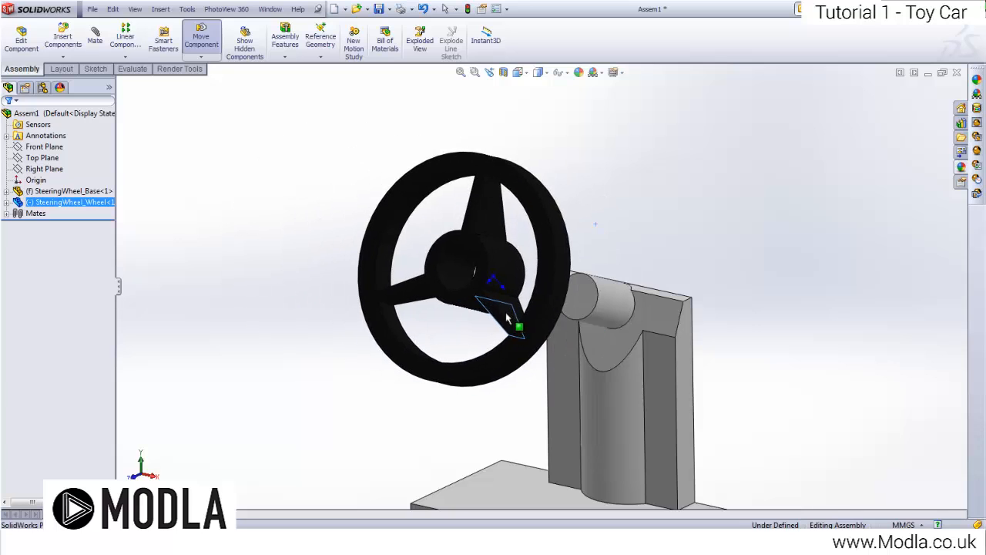
pyautogui.moveTo(507, 317); pyautogui.dragTo(375, 271, button='middle')
pyautogui.click(375, 271)
# Step: Add a coincident mate between the hub's ring-shaped back face and the base's sloped face around the peg
pyautogui.click(97, 46)
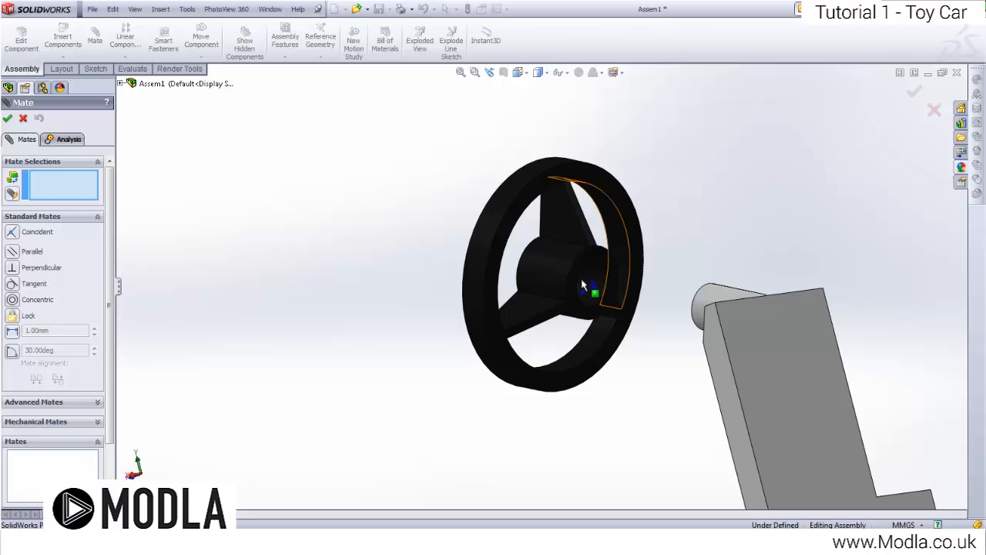
pyautogui.scroll(6, 588, 286)
pyautogui.click(644, 257)
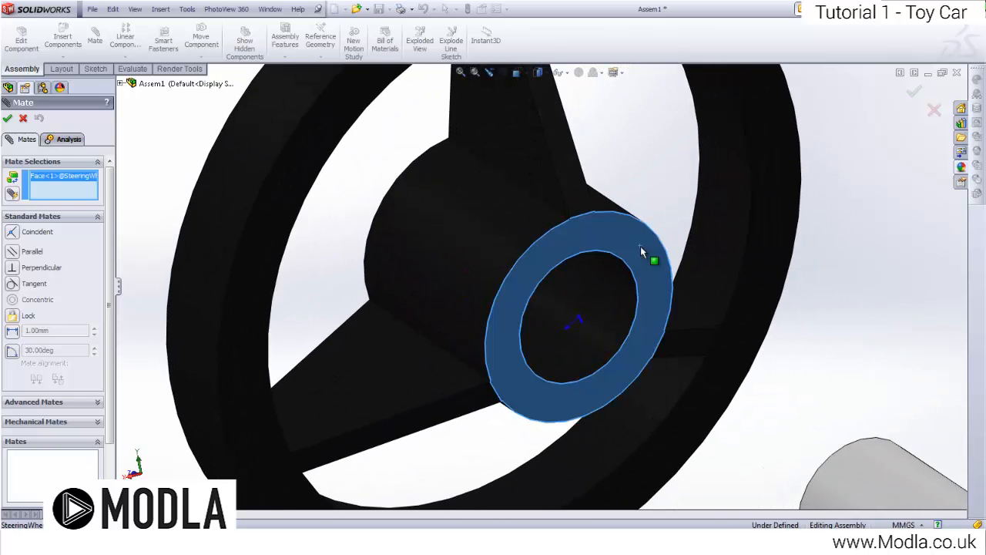
pyautogui.scroll(-6, 656, 308)
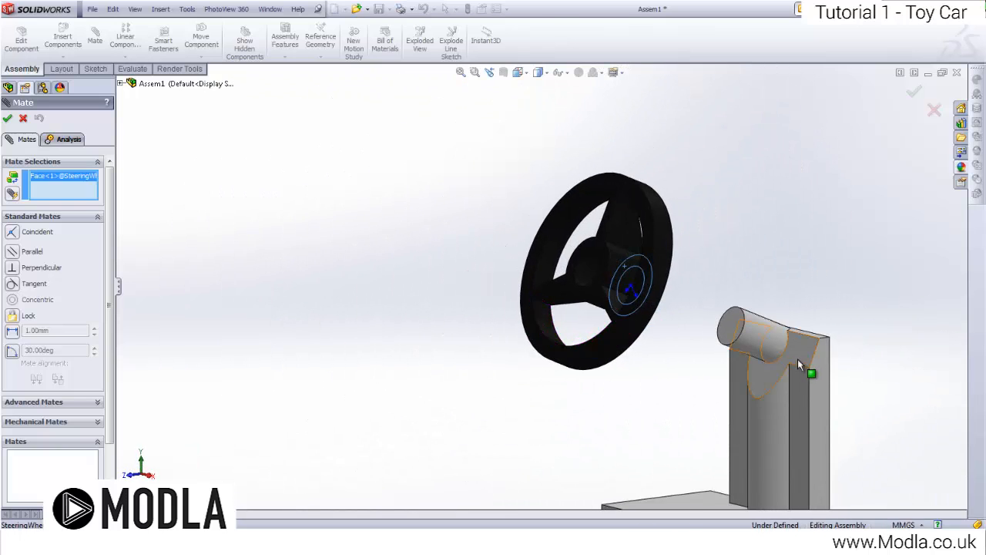
pyautogui.click(801, 360)
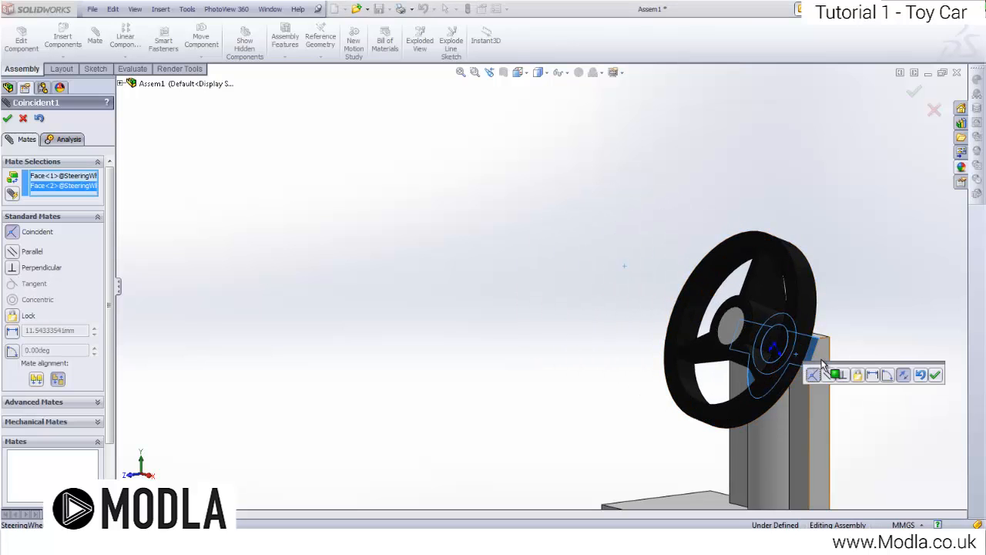
pyautogui.click(935, 375)
pyautogui.moveTo(671, 370); pyautogui.dragTo(667, 308, button='middle')
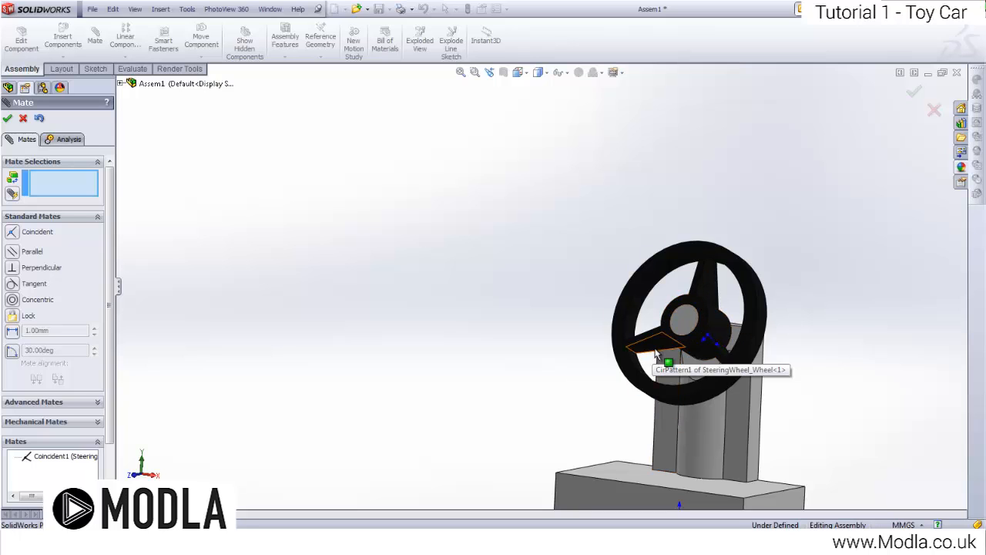
pyautogui.scroll(4, 664, 352)
pyautogui.scroll(-5, 622, 324)
pyautogui.moveTo(623, 324); pyautogui.dragTo(653, 356, button='middle')
pyautogui.click(7, 119)
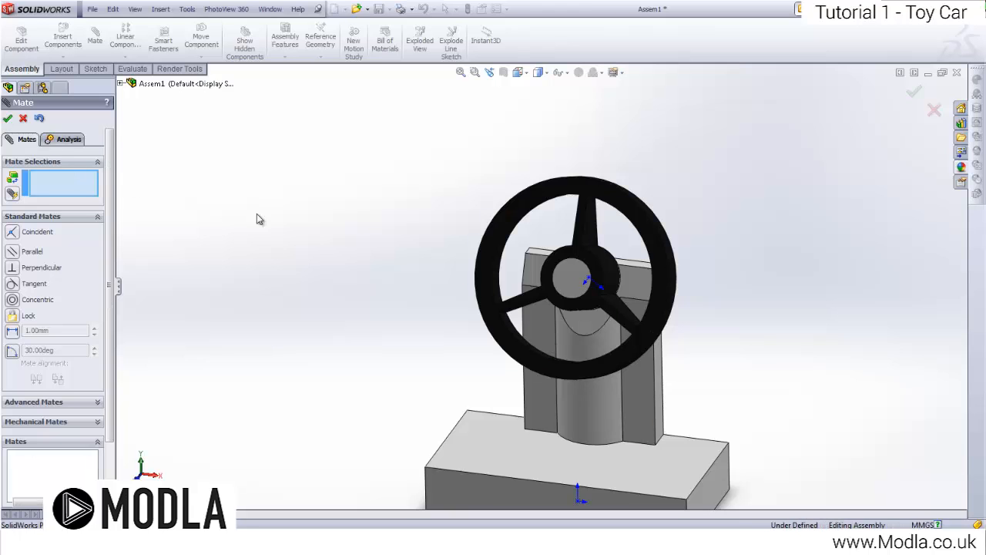
# Step: Turn the mated wheel around the peg to test its free rotation
pyautogui.click(501, 221)
pyautogui.moveTo(499, 219); pyautogui.dragTo(538, 202)
pyautogui.moveTo(638, 303); pyautogui.dragTo(619, 181)
pyautogui.moveTo(578, 159); pyautogui.dragTo(517, 200, button='middle')
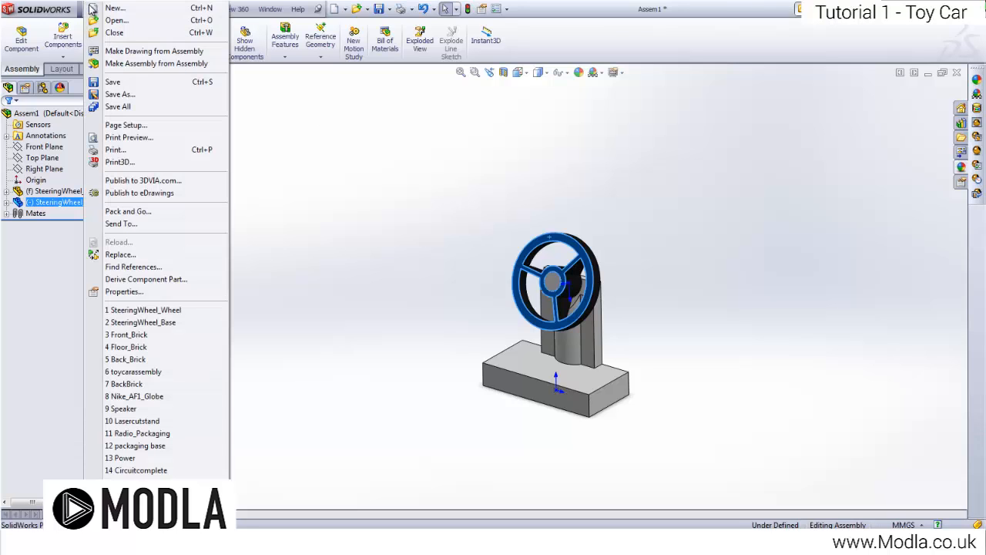
# Step: Rebuild the assembly and save it as SteeringWheel_Assembly in the Toy_Car CAD folder
pyautogui.click(92, 8)
pyautogui.click(112, 82)
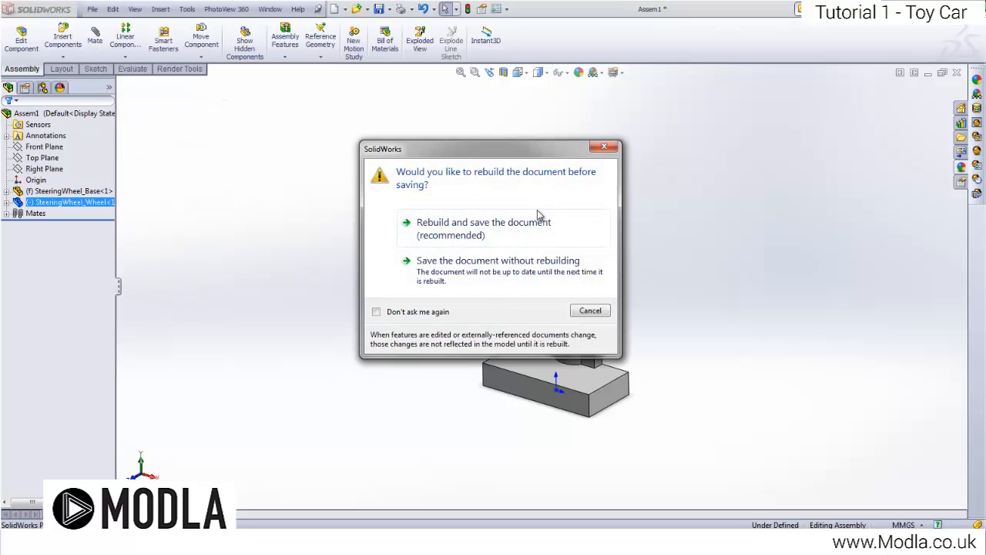
pyautogui.click(486, 227)
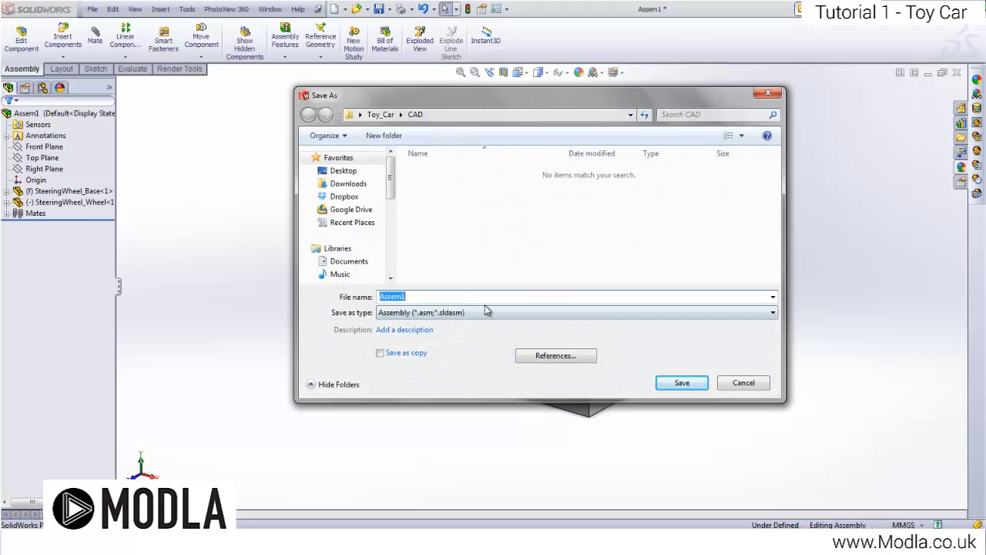
pyautogui.write('Ster')
pyautogui.press('BackSpace')
pyautogui.write('e')
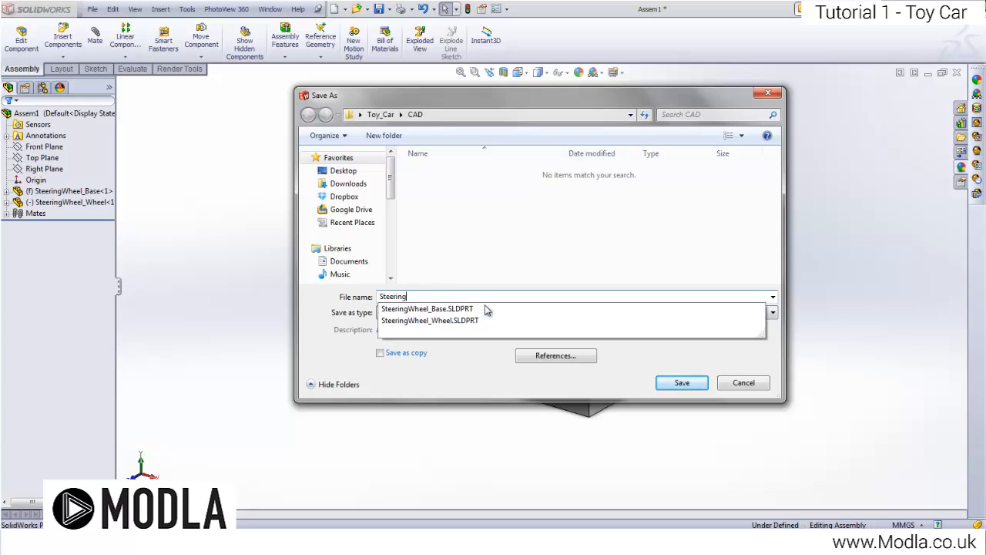
pyautogui.write('ringWheel_Assembly')
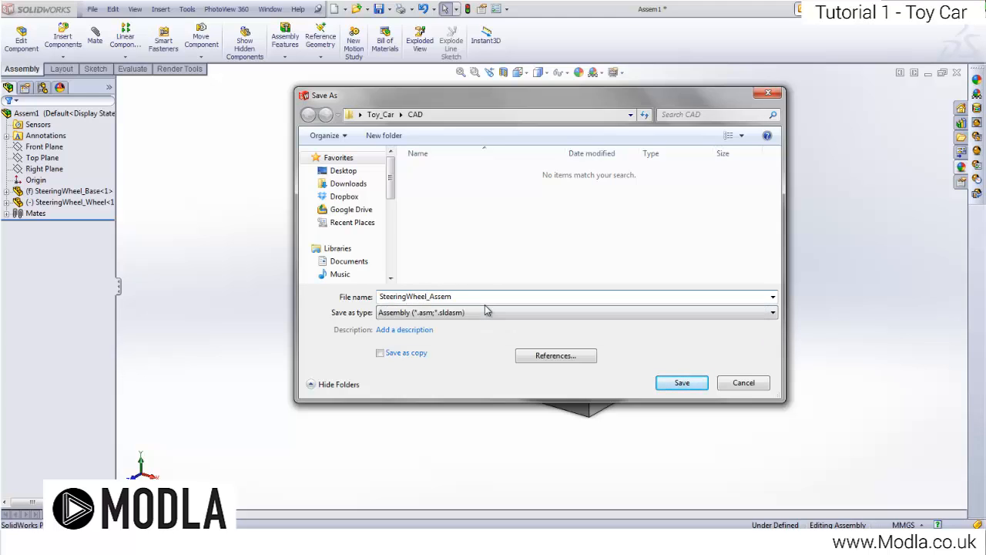
pyautogui.click(682, 382)
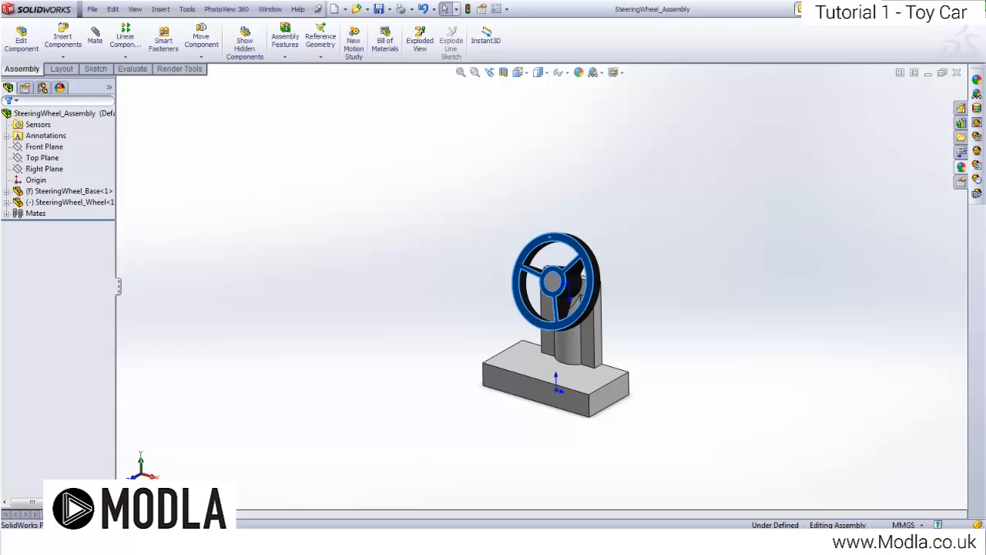
# Step: Switch to the wheel assembly, look at its tyre and centre, and open the wheelcenter part in its own window
pyautogui.click(208, 541)
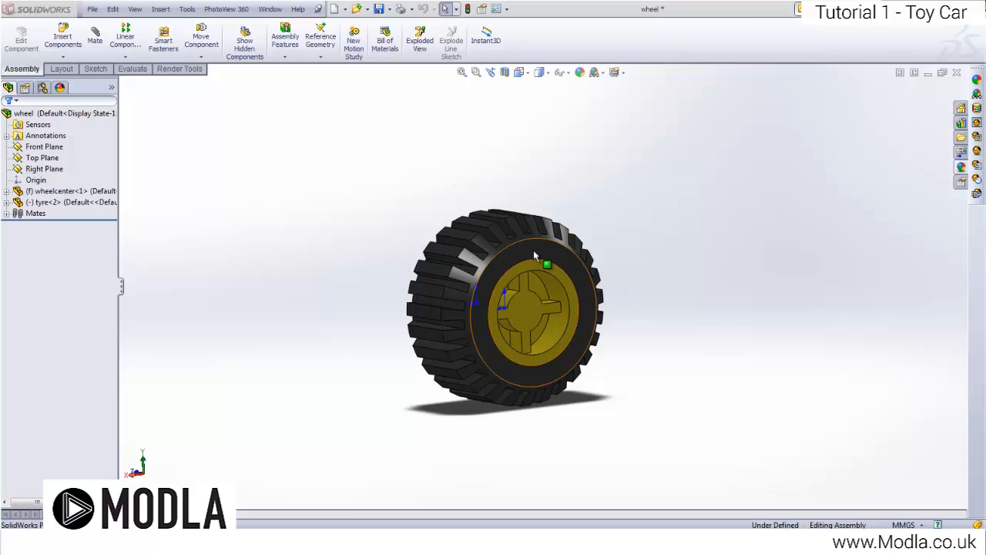
pyautogui.scroll(-2, 626, 204)
pyautogui.scroll(2, 591, 231)
pyautogui.scroll(-2, 484, 345)
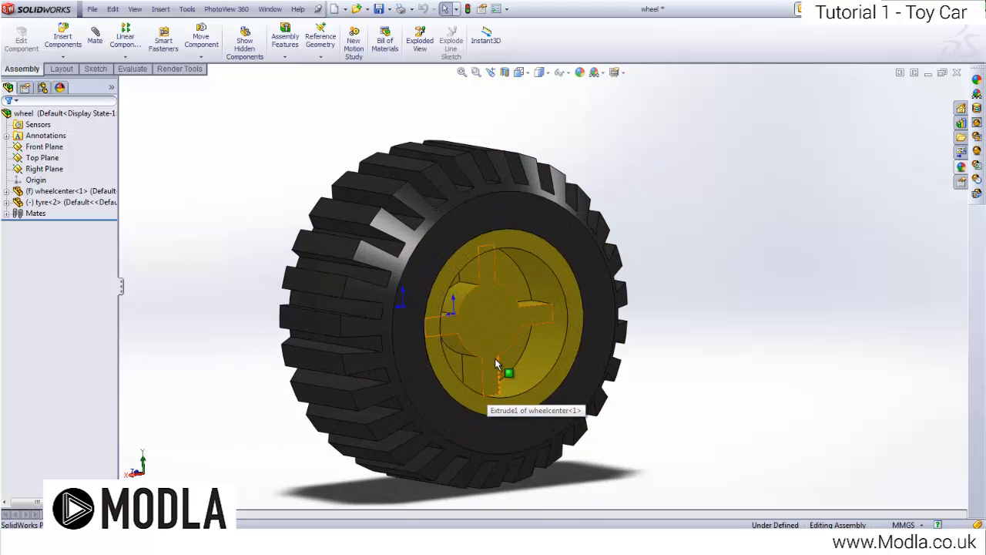
pyautogui.rightClick(500, 334)
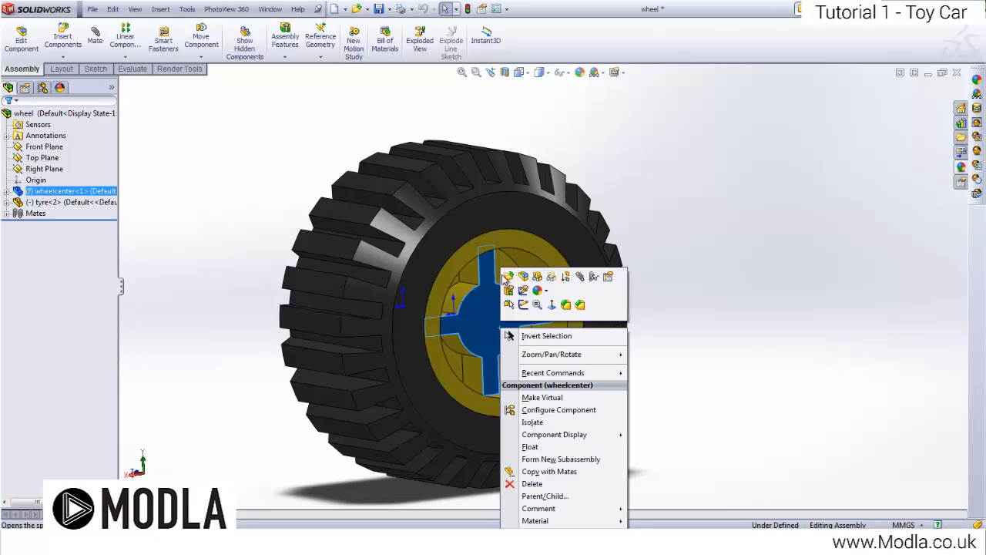
pyautogui.click(507, 277)
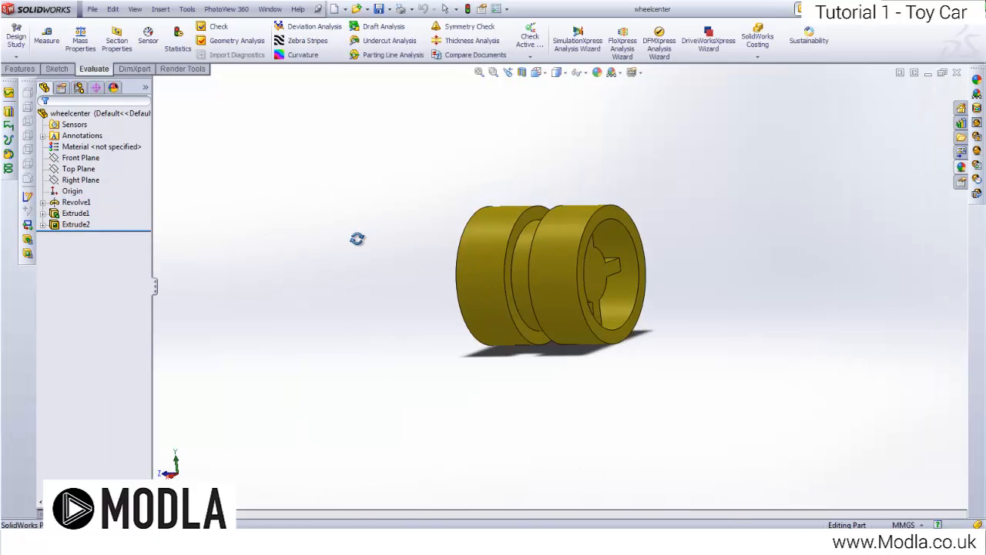
# Step: Examine the wheelcenter's shape, its Revolve1 feature and the sketch beneath that feature
pyautogui.moveTo(356, 239); pyautogui.dragTo(431, 273, button='middle')
pyautogui.scroll(-4, 591, 253)
pyautogui.click(63, 205)
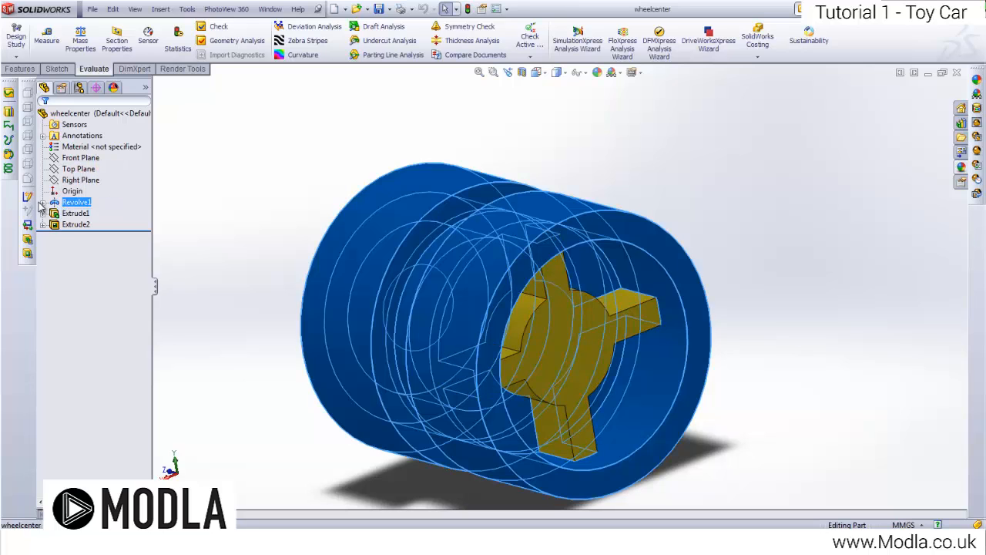
pyautogui.click(43, 203)
pyautogui.click(81, 215)
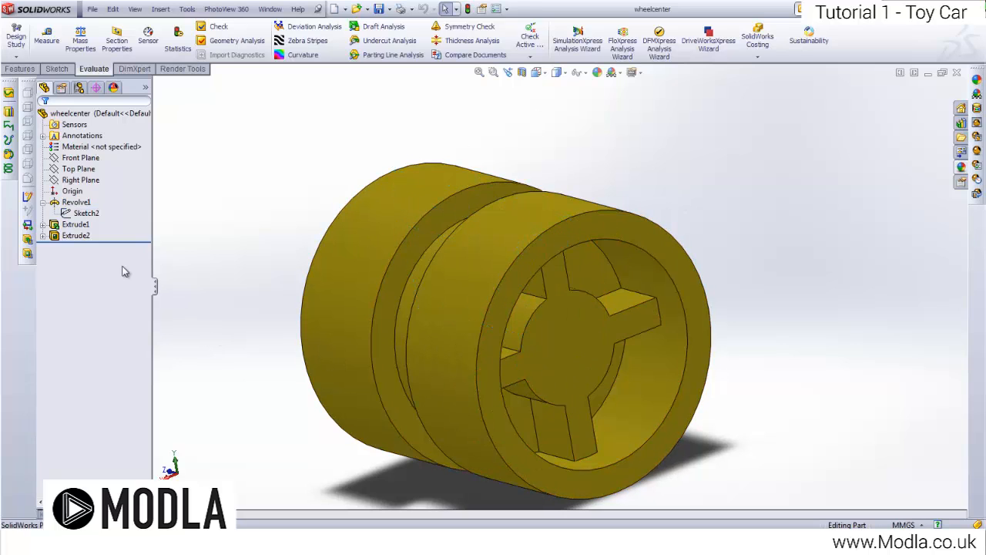
# Step: Minimise the wheelcenter document, create a new part document and maximise its window
pyautogui.click(928, 73)
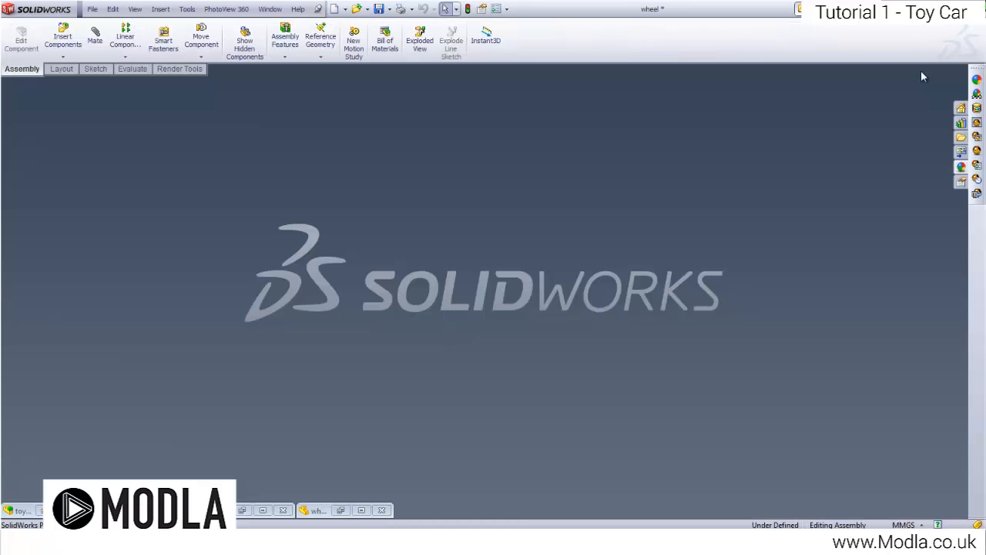
pyautogui.click(92, 8)
pyautogui.click(108, 9)
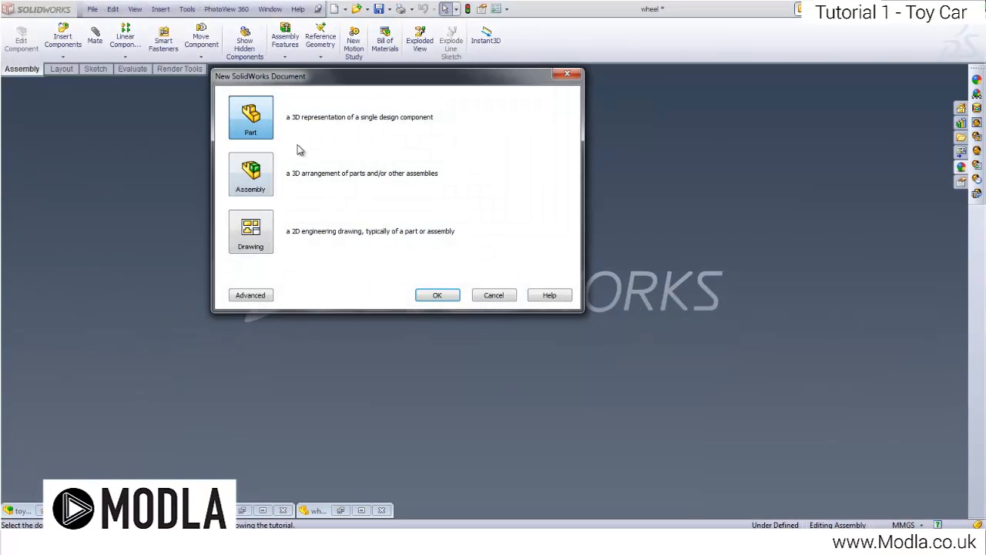
pyautogui.click(432, 296)
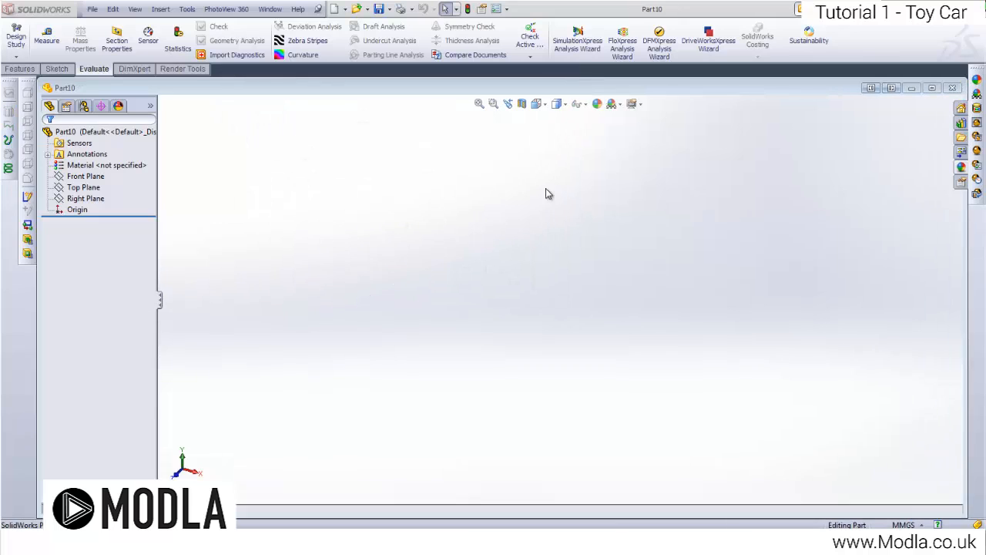
pyautogui.click(932, 88)
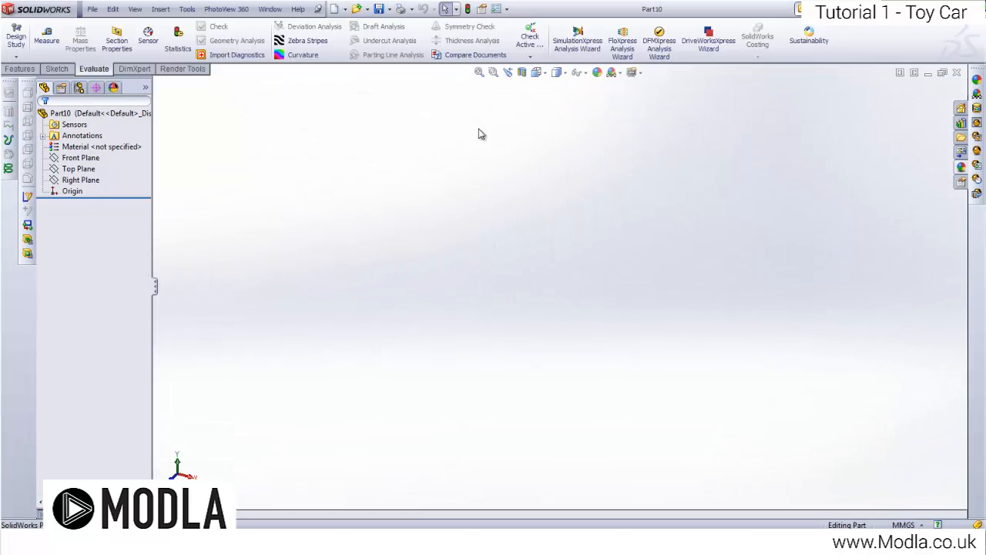
# Step: Start a new sketch on the Right Plane
pyautogui.rightClick(80, 180)
pyautogui.click(87, 163)
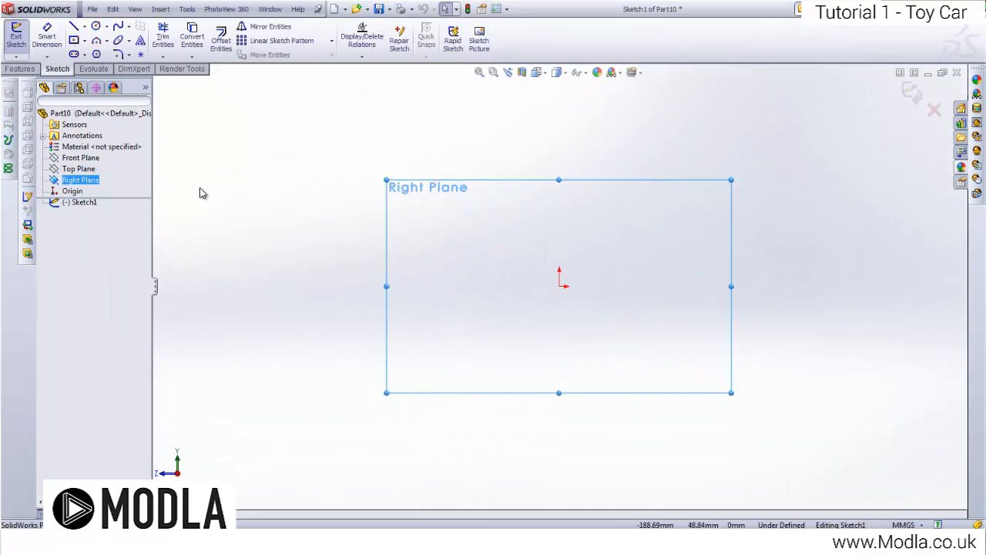
pyautogui.click(84, 29)
pyautogui.click(104, 49)
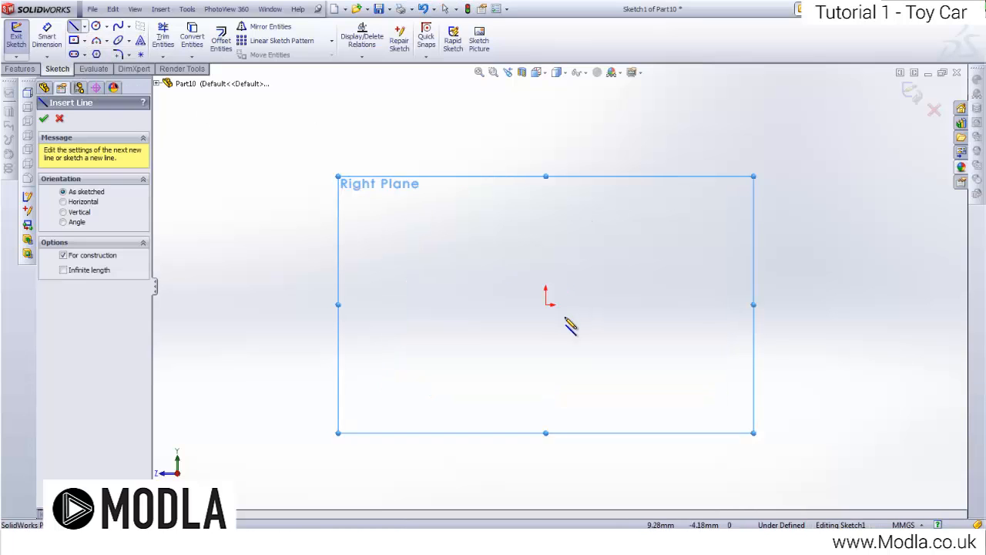
pyautogui.click(545, 305)
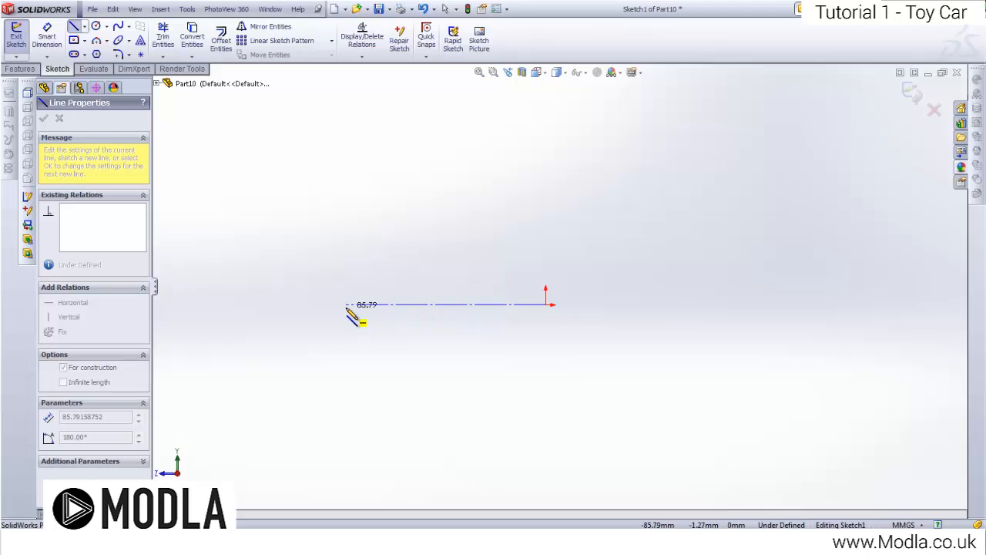
pyautogui.press('Escape')
# Step: Sketch a horizontal line running left from the origin and dimension its length to 5 mm
pyautogui.click(75, 28)
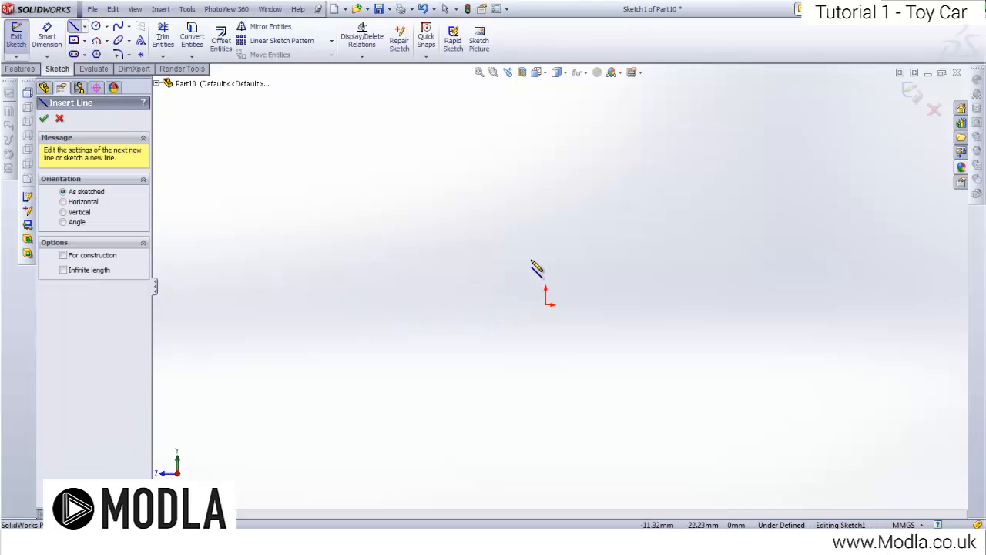
pyautogui.moveTo(546, 304); pyautogui.dragTo(294, 304)
pyautogui.press('Escape')
pyautogui.click(37, 41)
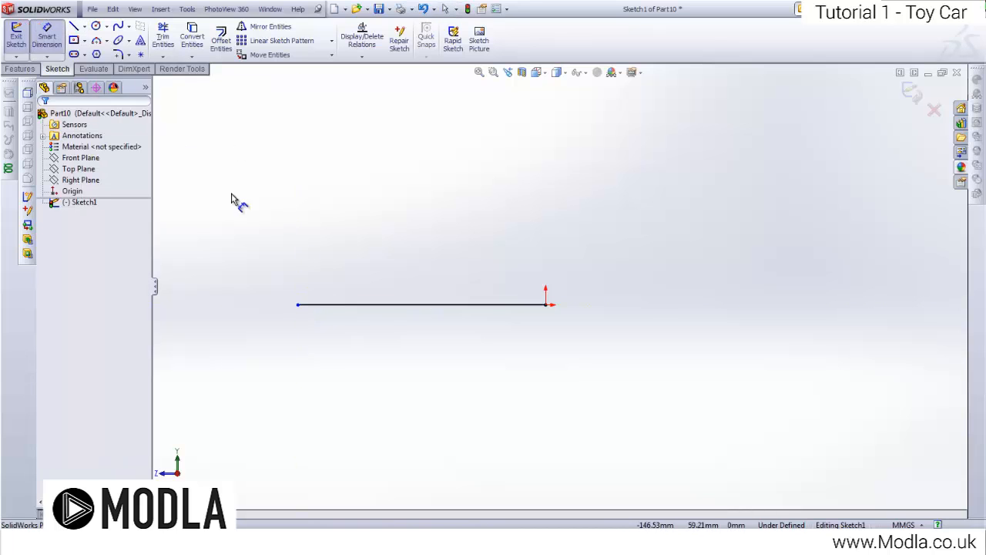
pyautogui.click(336, 305)
pyautogui.click(362, 383)
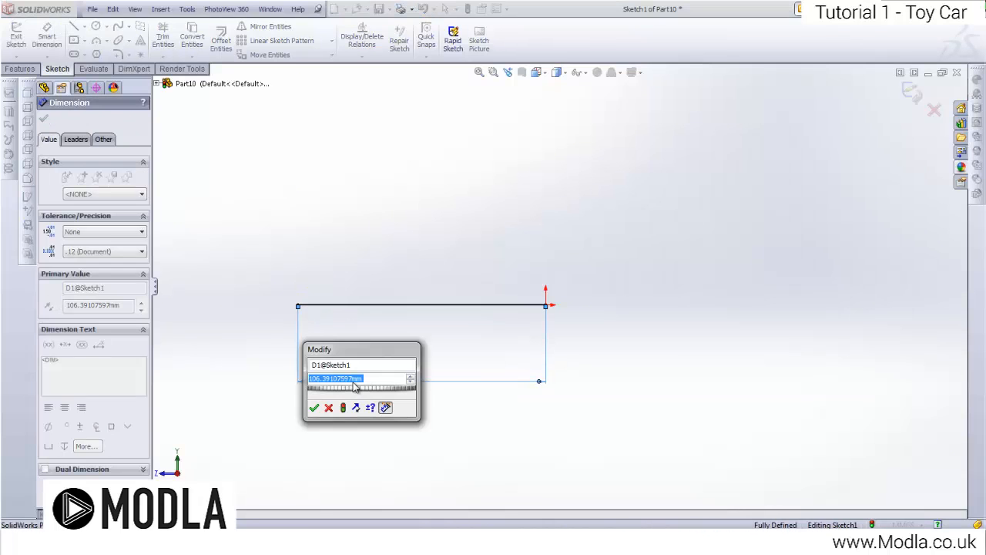
pyautogui.write('5')
pyautogui.press('Return')
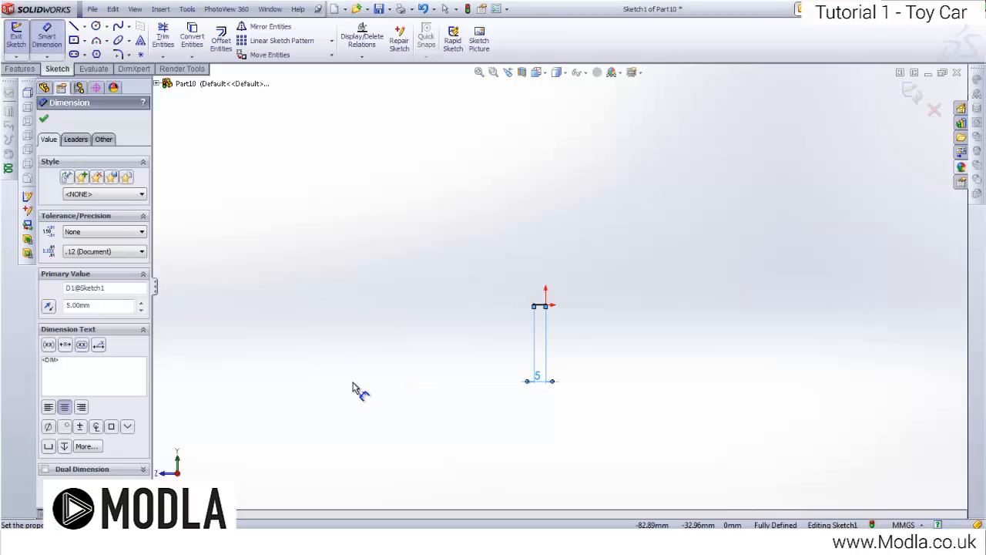
# Step: Move the 5 mm dimension closer beneath the base line
pyautogui.scroll(-3, 555, 308)
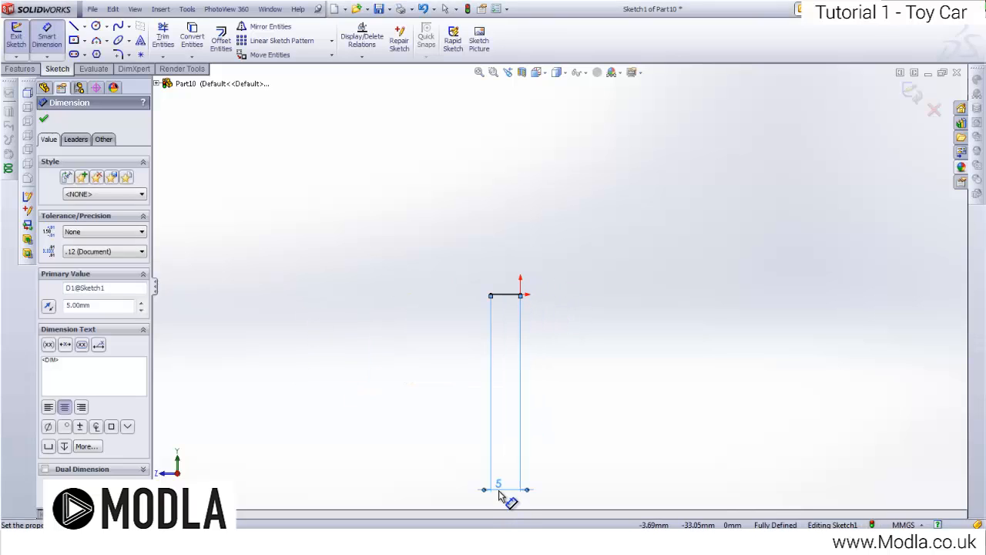
pyautogui.moveTo(500, 496); pyautogui.dragTo(510, 331)
pyautogui.scroll(-6, 524, 293)
pyautogui.press('Escape')
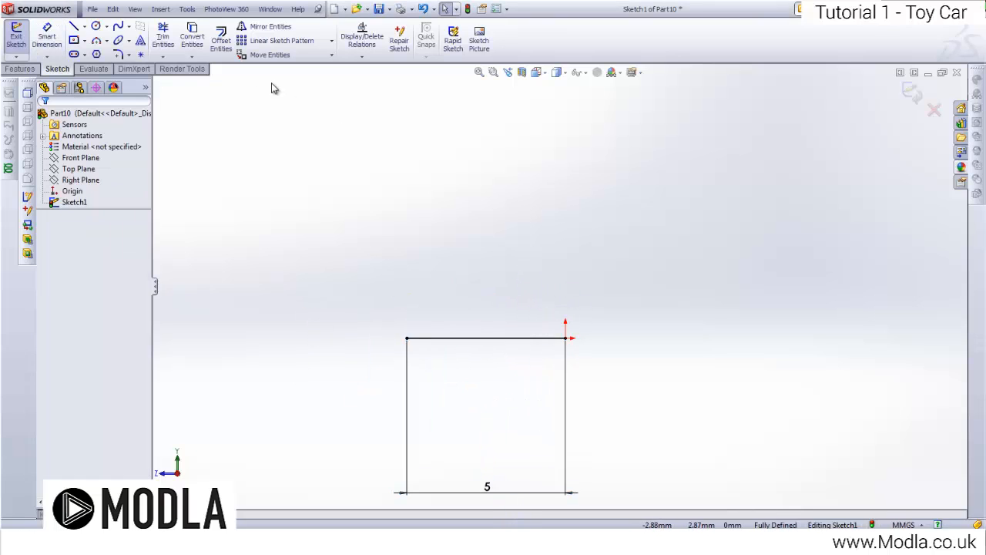
pyautogui.moveTo(487, 486); pyautogui.dragTo(485, 385)
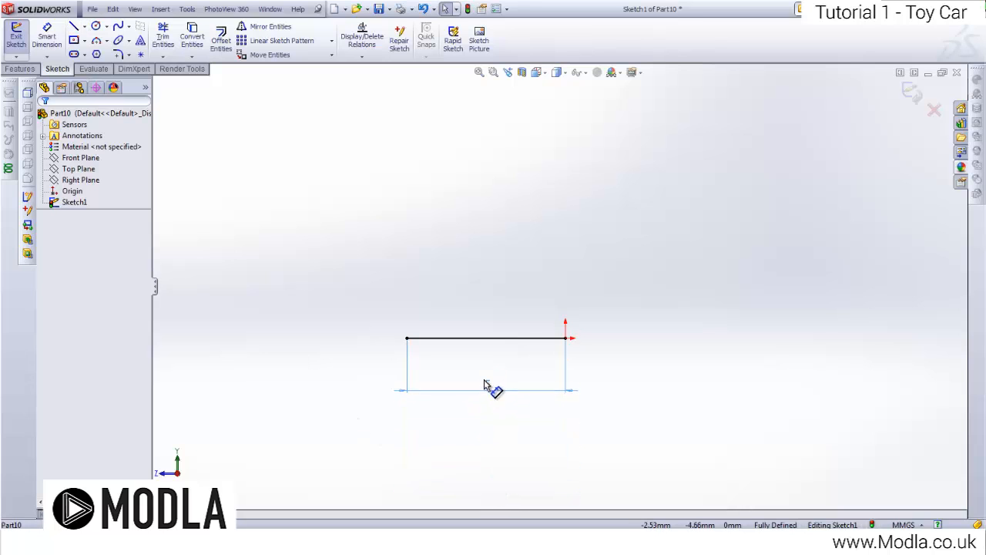
# Step: Sketch a vertical line upward from the base line's left end and dimension it to 3 mm
pyautogui.scroll(-1, 527, 312)
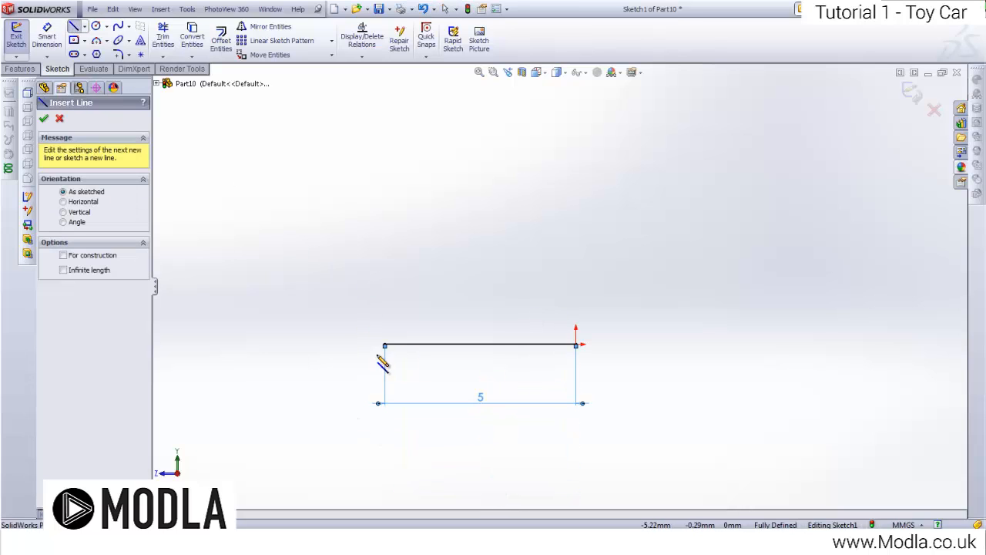
pyautogui.click(386, 345)
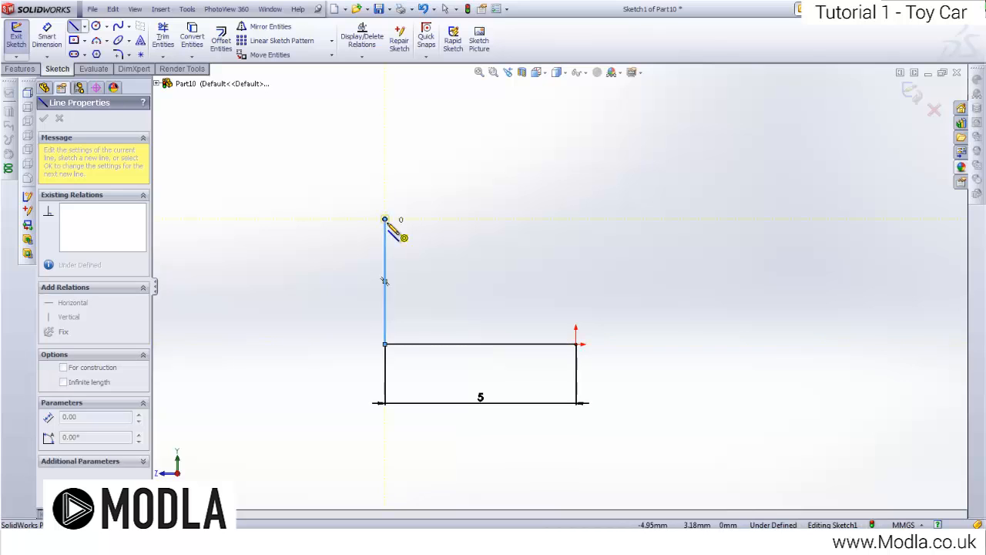
pyautogui.click(385, 221)
pyautogui.click(46, 36)
pyautogui.click(387, 255)
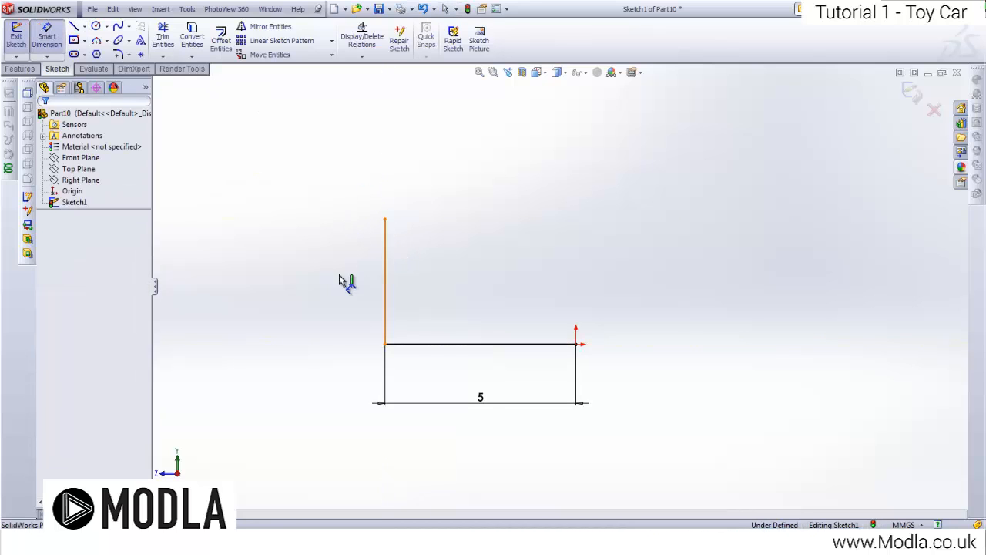
pyautogui.click(340, 287)
pyautogui.write('3')
pyautogui.click(293, 298)
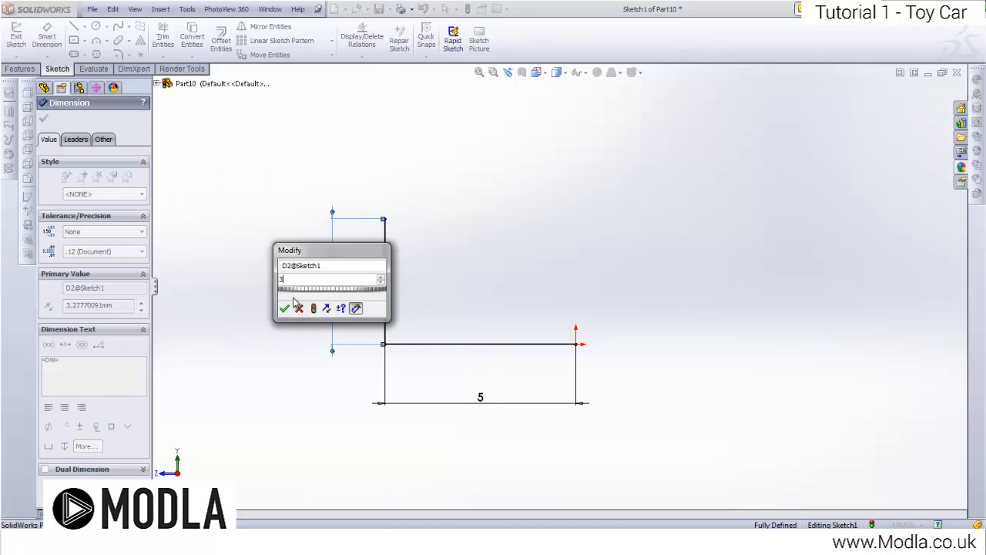
pyautogui.click(285, 309)
# Step: Sketch a horizontal line to the right from the top of the 3 mm line and dimension it to 3.5 mm
pyautogui.click(74, 27)
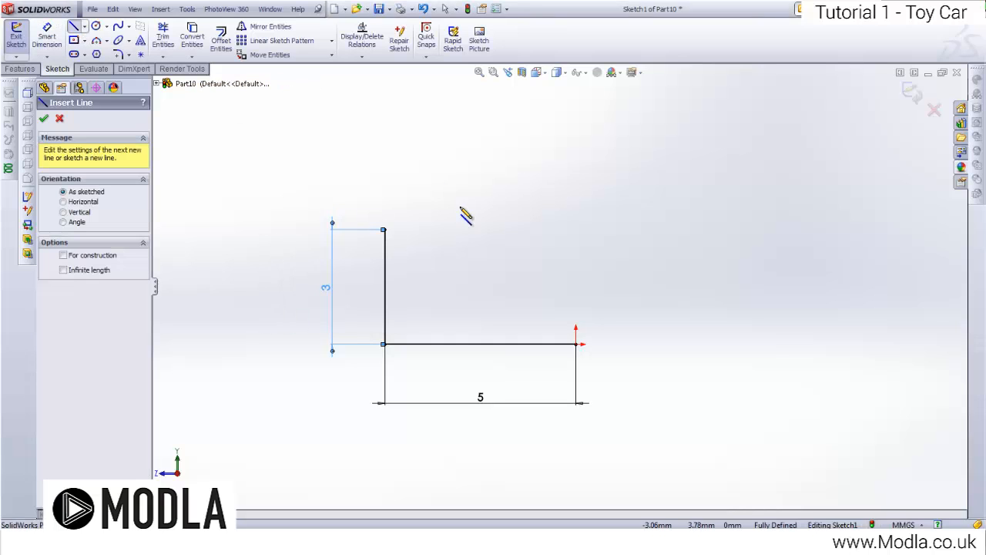
pyautogui.click(374, 241)
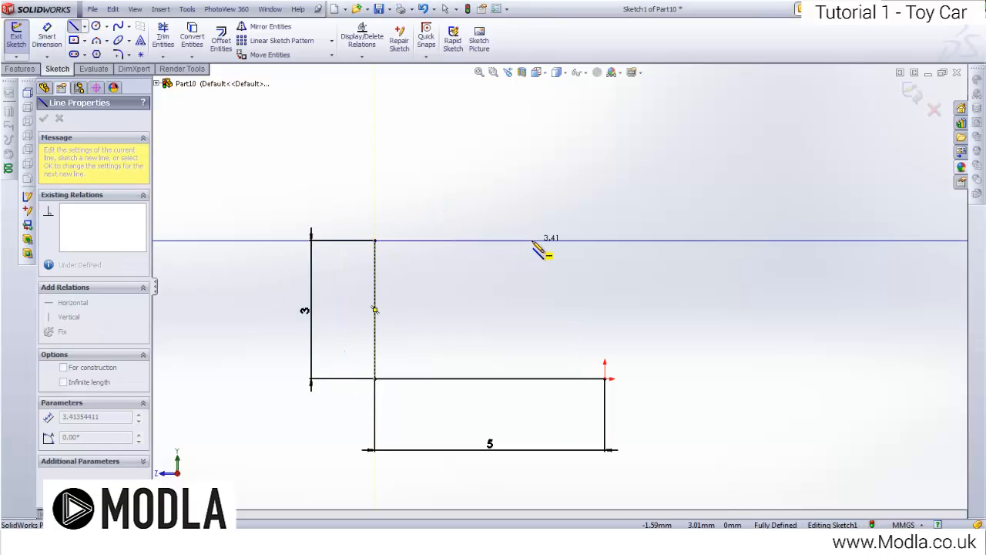
pyautogui.click(532, 241)
pyautogui.click(47, 37)
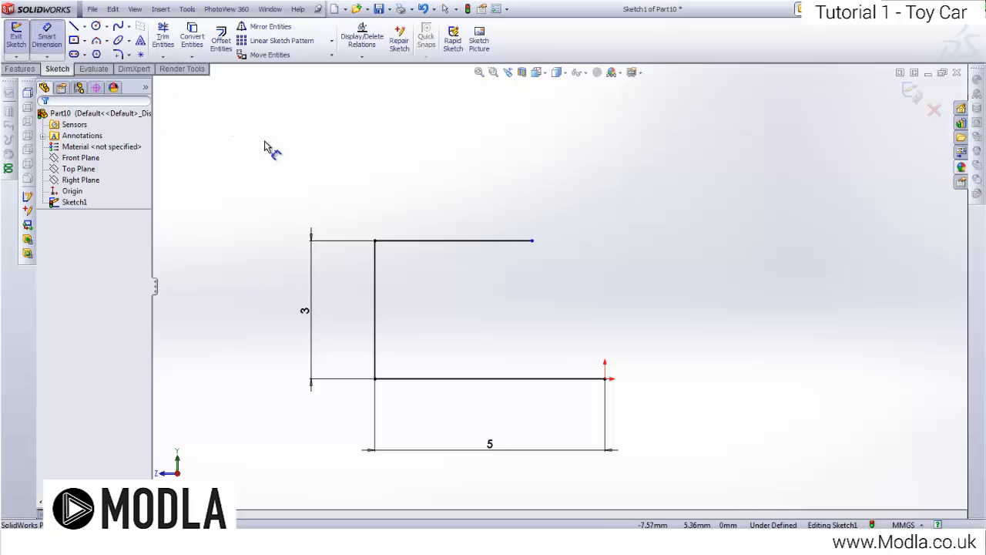
pyautogui.click(391, 243)
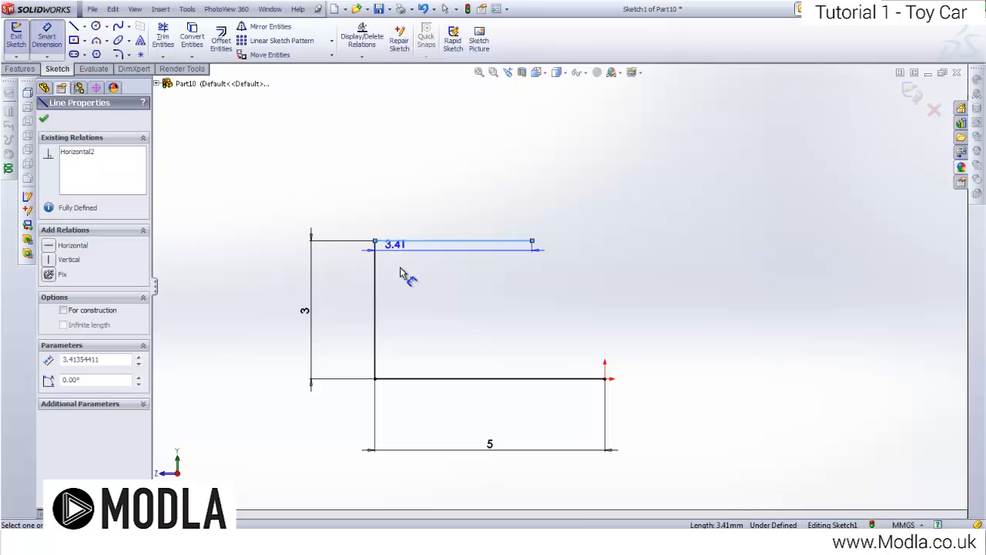
pyautogui.click(425, 313)
pyautogui.write('3.5')
pyautogui.press('Return')
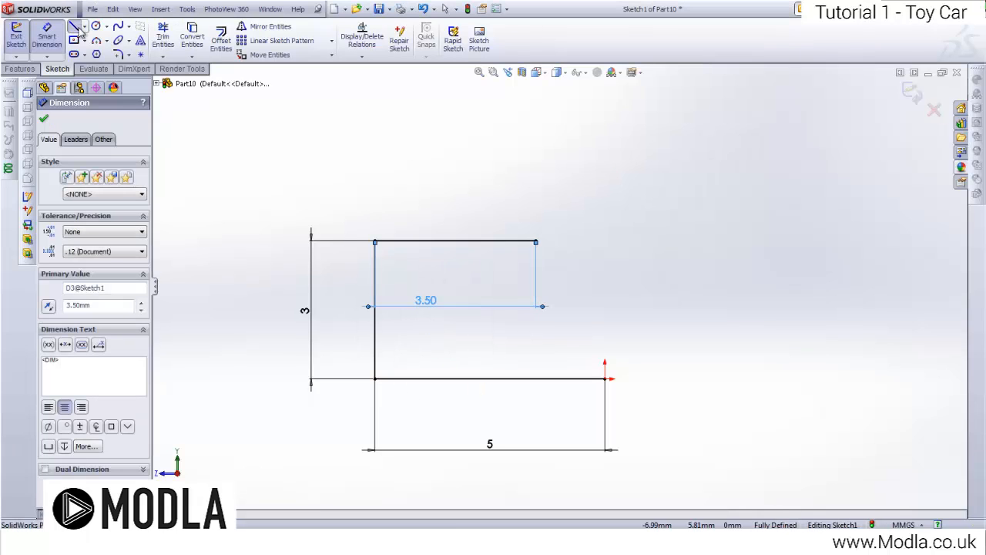
# Step: Sketch a short vertical line upward from the right end of the 3.5 mm line and dimension it to 1 mm
pyautogui.click(75, 27)
pyautogui.click(536, 241)
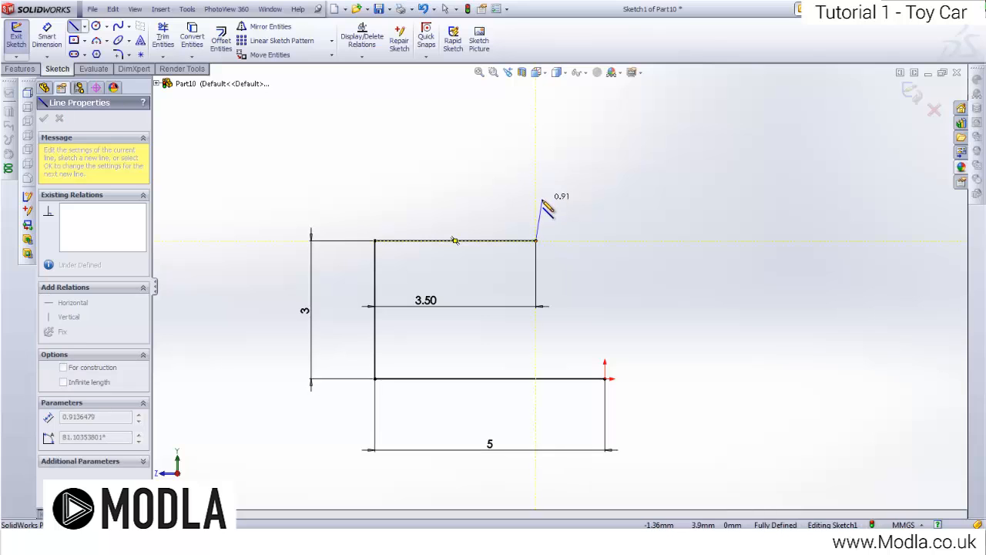
pyautogui.click(537, 201)
pyautogui.click(47, 36)
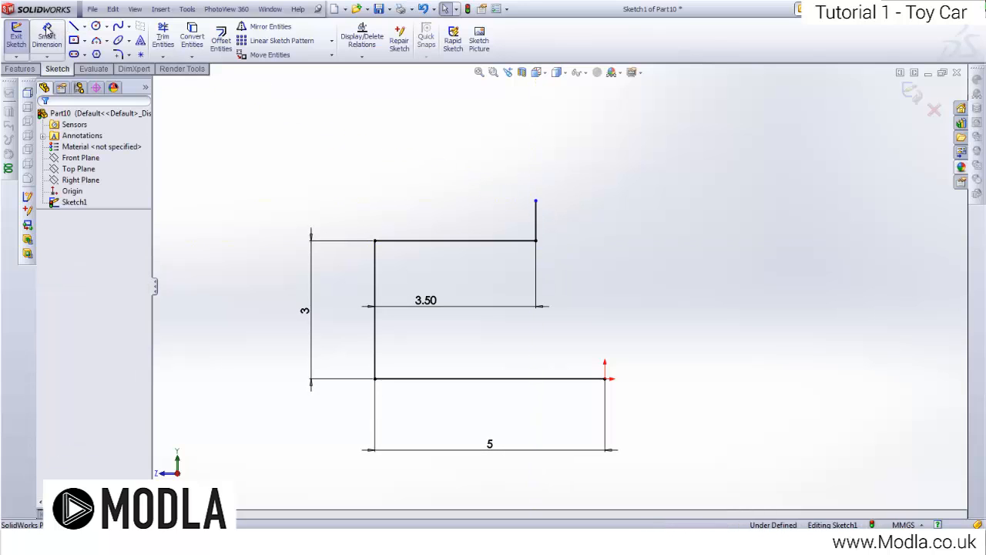
pyautogui.click(539, 217)
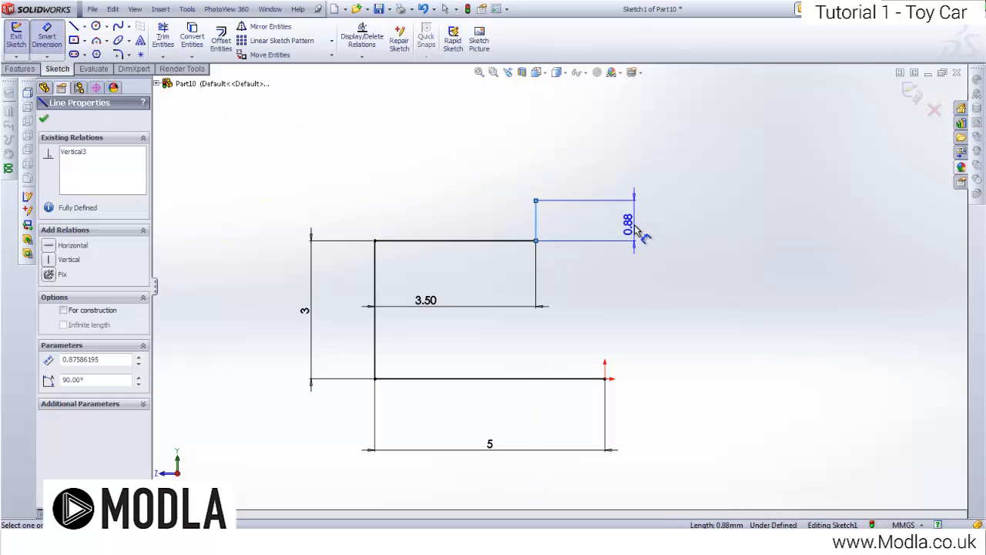
pyautogui.click(638, 223)
pyautogui.write('1')
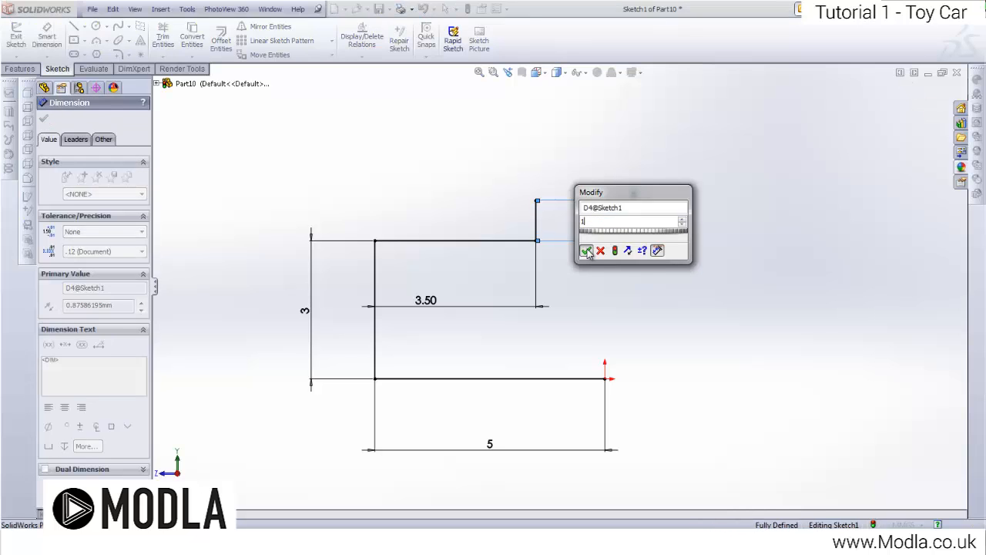
pyautogui.click(587, 250)
# Step: Continue the profile with connected lines about 3.5 mm left, 0.9 mm up, 3.9 mm right, 1.1 mm down and 1.1 mm right, ending above the origin
pyautogui.click(74, 26)
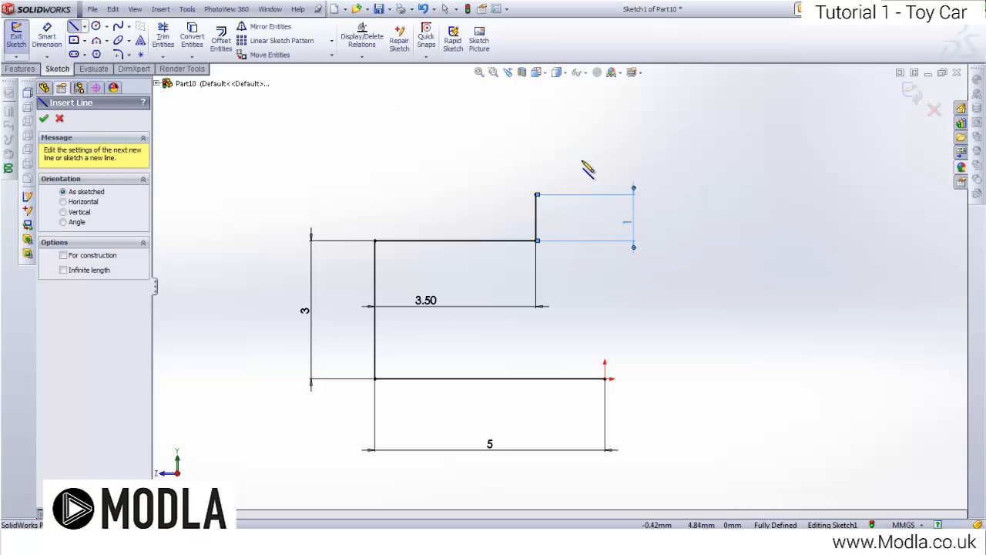
pyautogui.click(537, 194)
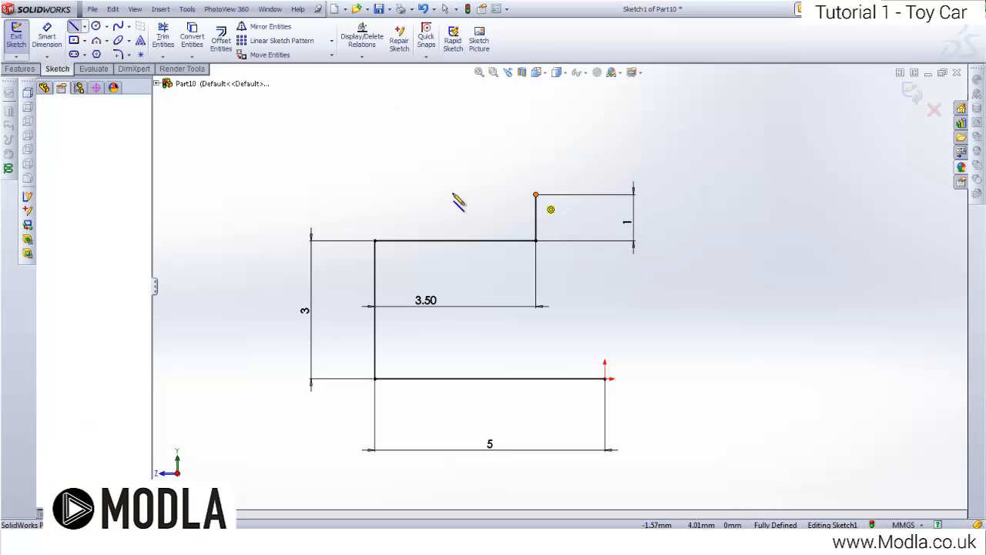
pyautogui.click(375, 195)
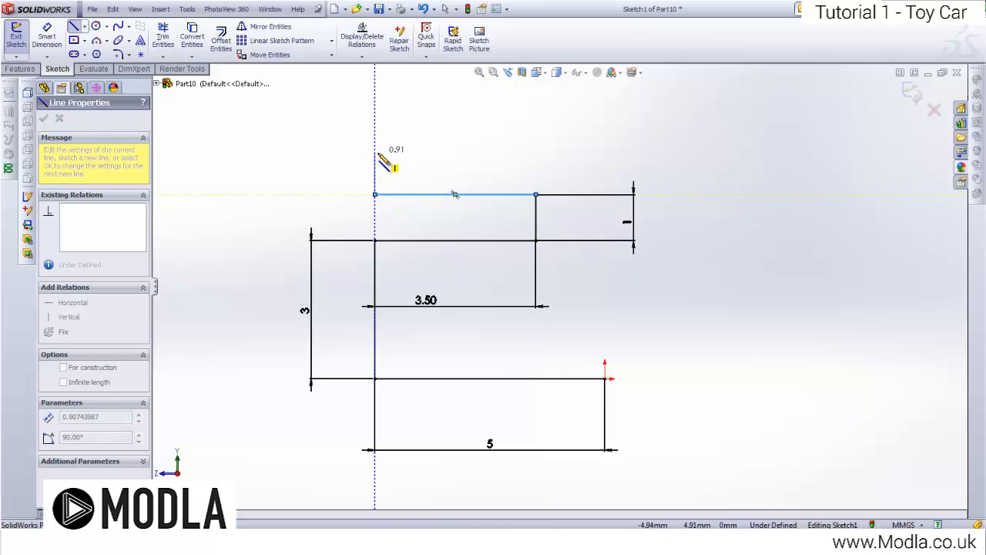
pyautogui.click(375, 152)
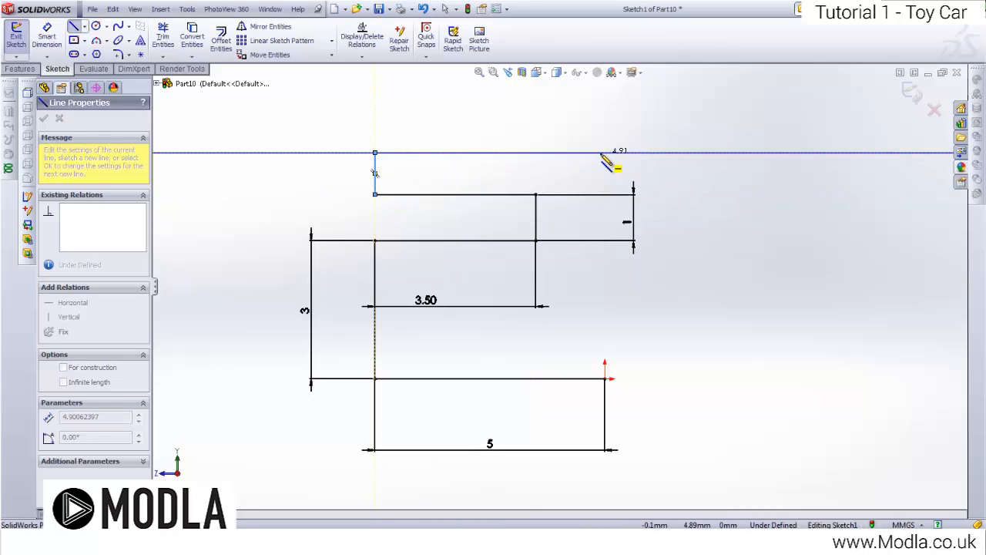
pyautogui.click(553, 153)
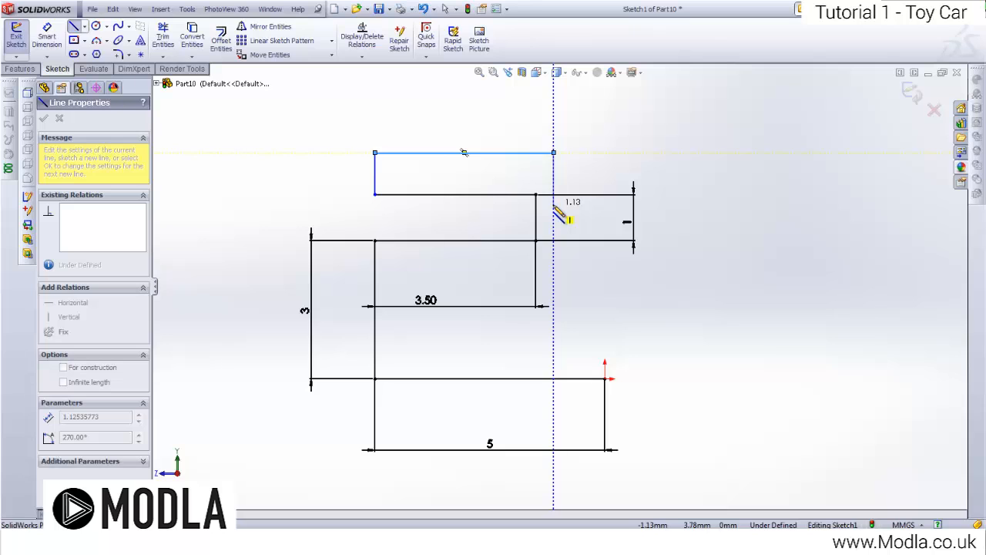
pyautogui.click(553, 204)
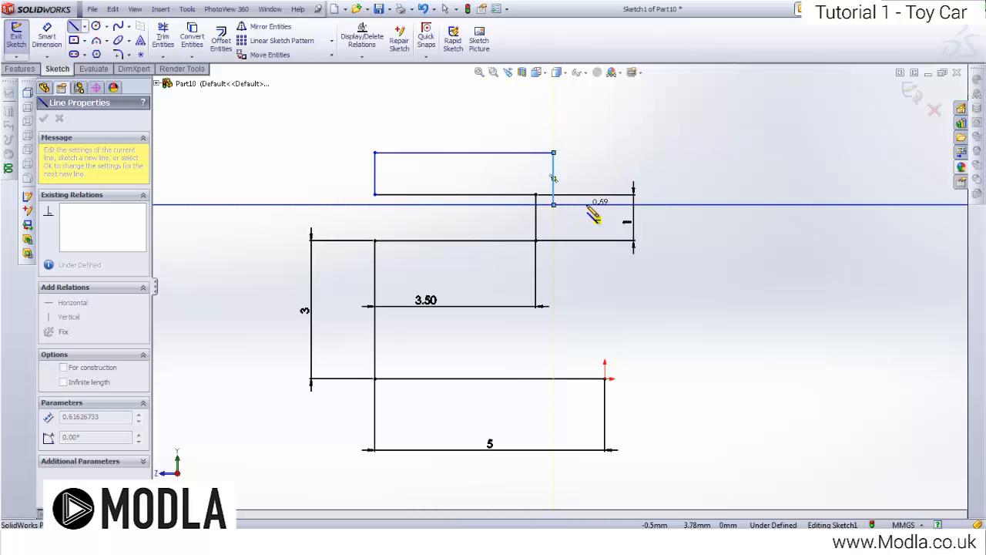
pyautogui.click(605, 205)
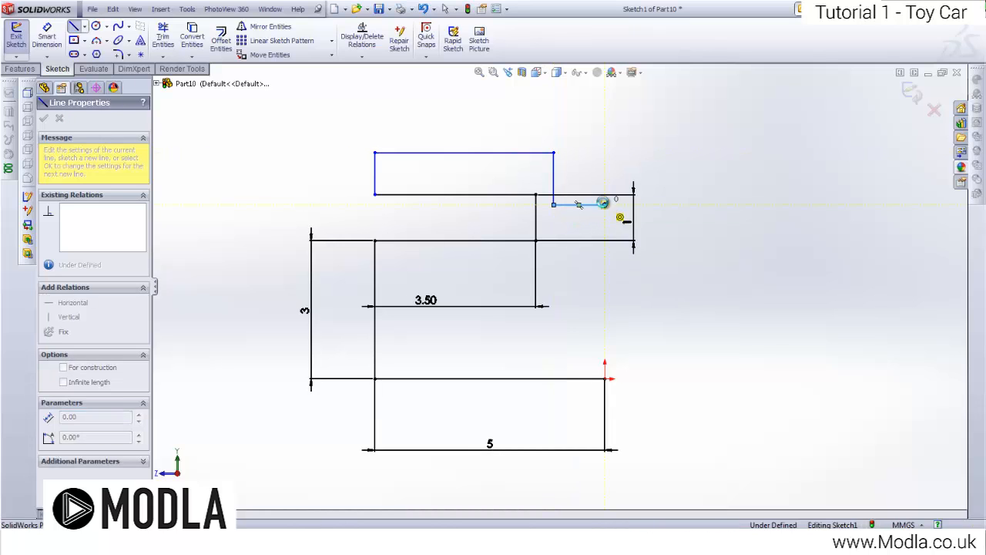
pyautogui.press('Escape')
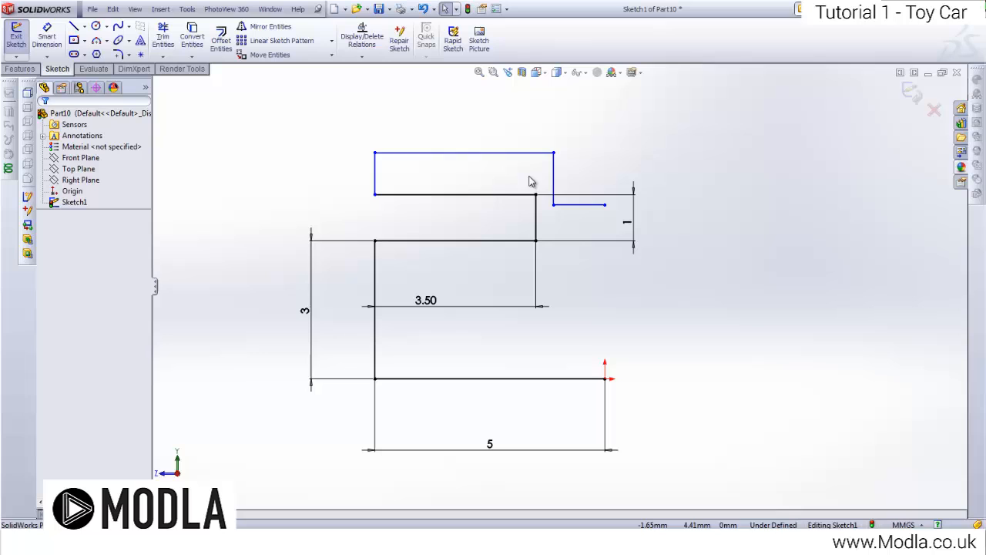
# Step: Draw a vertical centerline from the origin up to the open right end of the upper profile
pyautogui.click(87, 26)
pyautogui.click(96, 51)
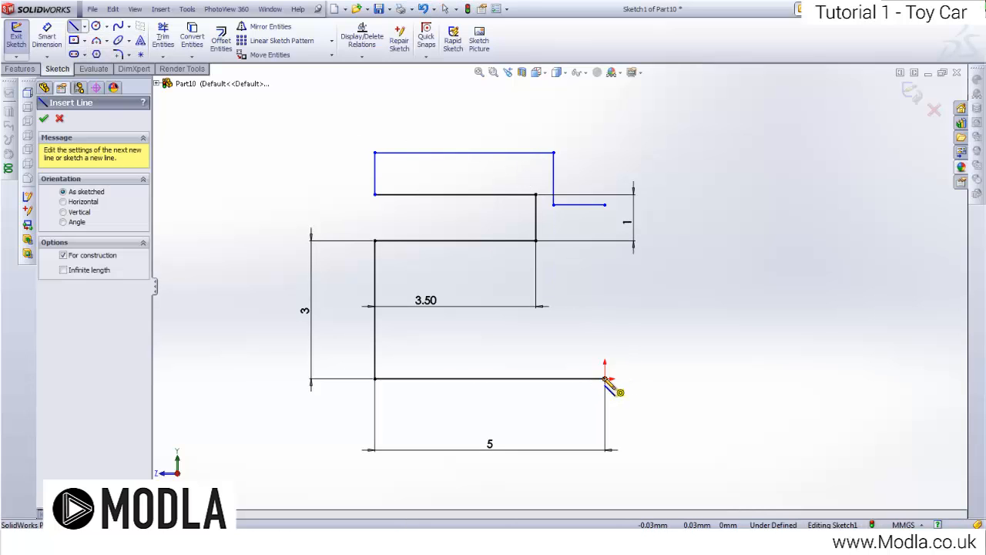
pyautogui.click(605, 378)
pyautogui.click(605, 205)
pyautogui.press('Escape')
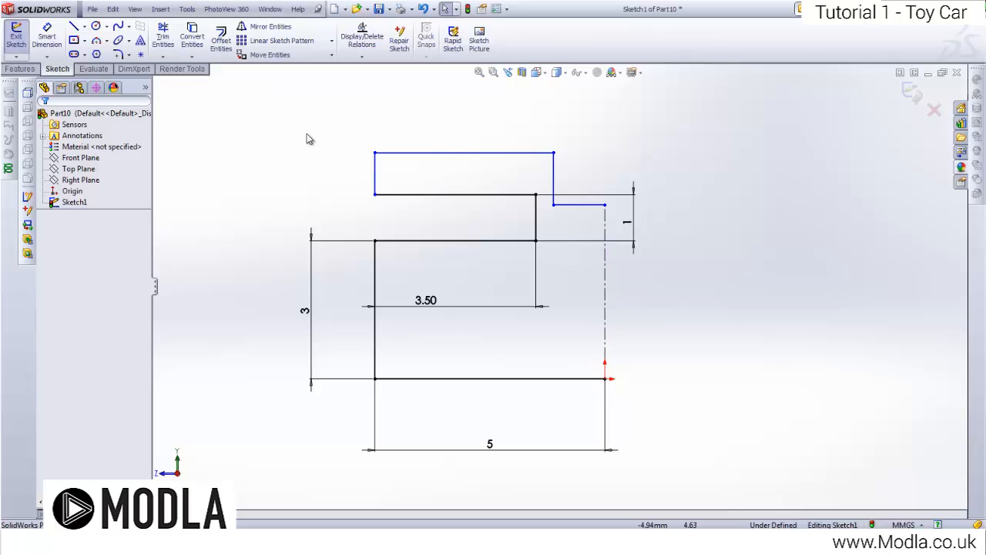
# Step: Dimension the upper horizontal line at 3.5 mm and set the upper block's outer vertical edge to 1 mm
pyautogui.click(46, 36)
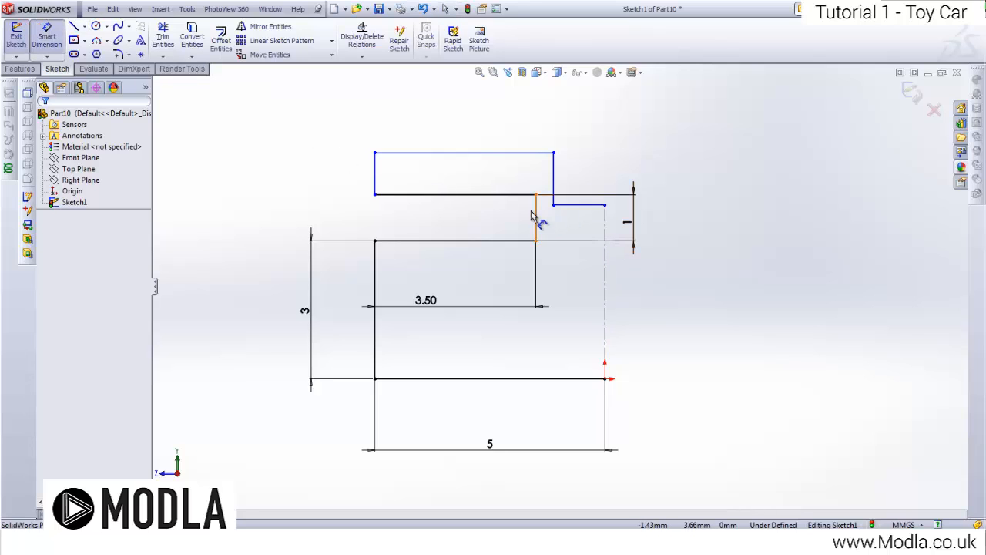
pyautogui.click(457, 198)
pyautogui.click(458, 218)
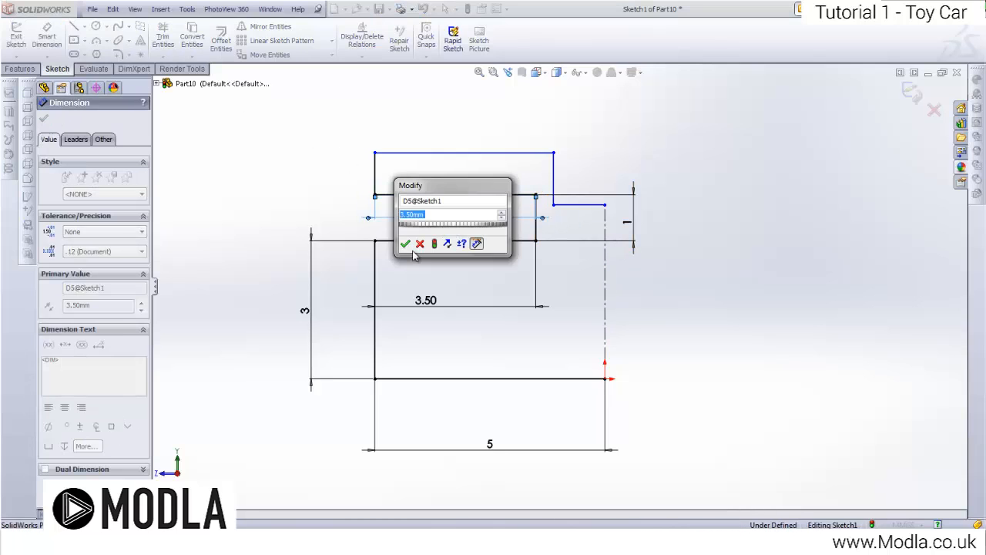
pyautogui.click(406, 243)
pyautogui.click(375, 176)
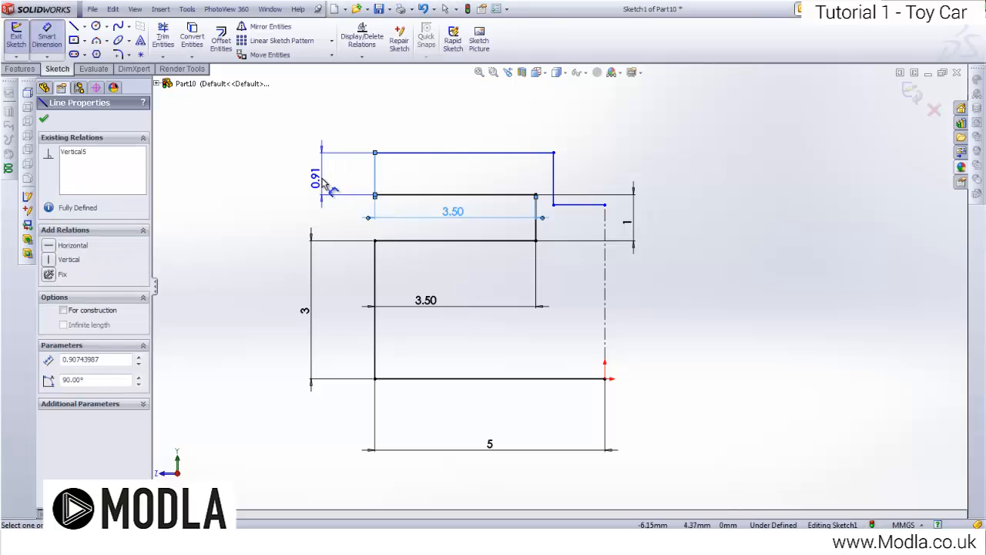
pyautogui.click(322, 180)
pyautogui.write('1')
pyautogui.click(276, 206)
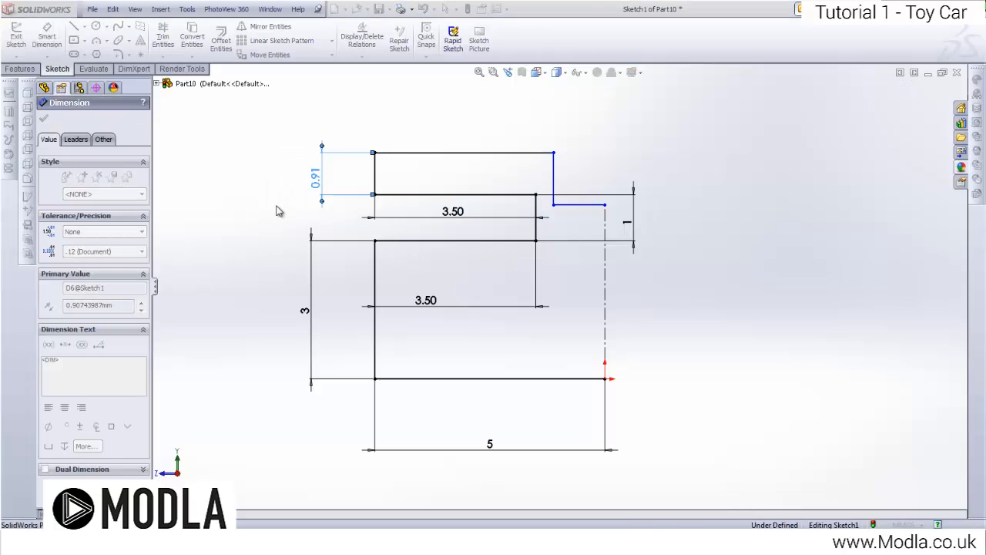
pyautogui.click(403, 148)
pyautogui.click(411, 125)
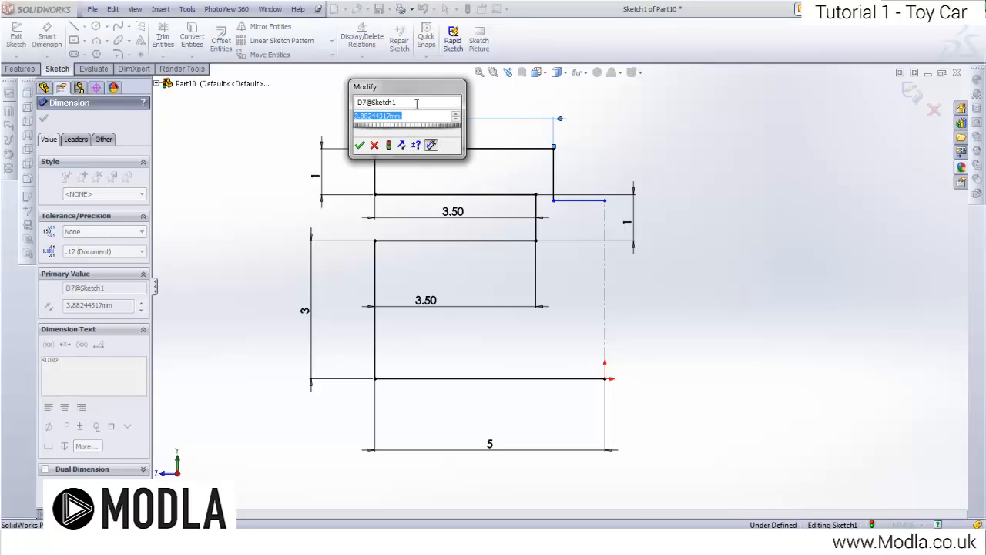
pyautogui.click(374, 146)
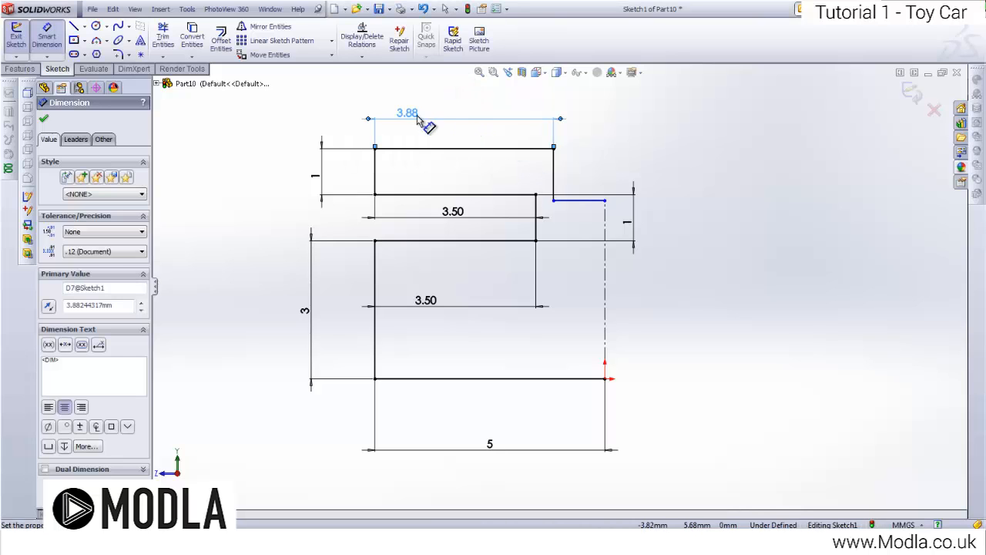
pyautogui.press('Delete')
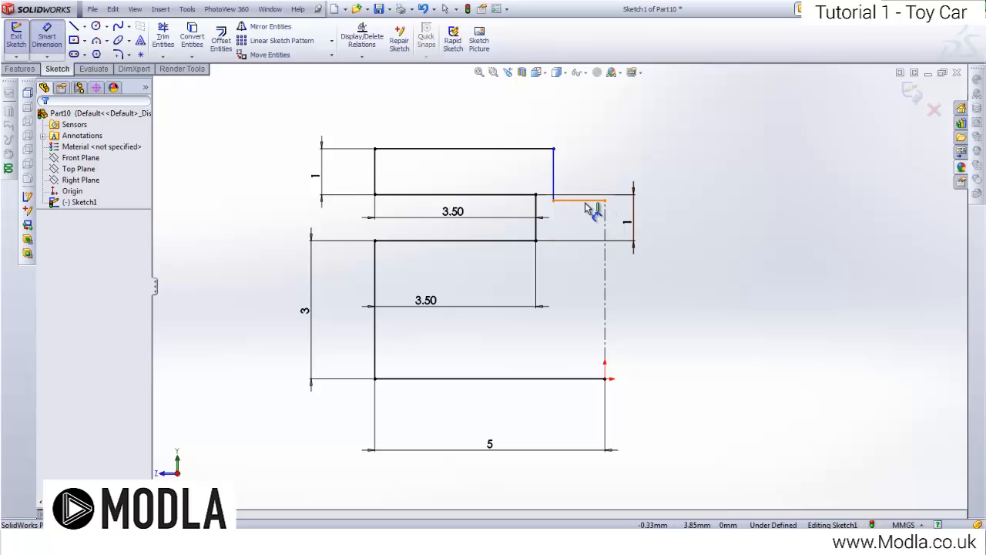
# Step: Dimension the short horizontal line that ends above the origin to 1 mm
pyautogui.click(587, 201)
pyautogui.click(584, 230)
pyautogui.click(585, 234)
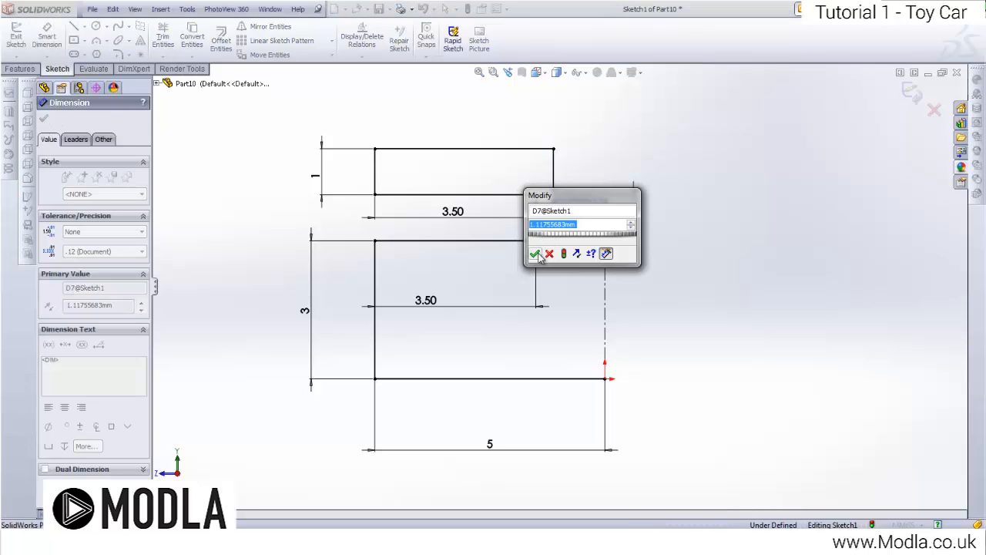
pyautogui.write('1')
pyautogui.click(535, 254)
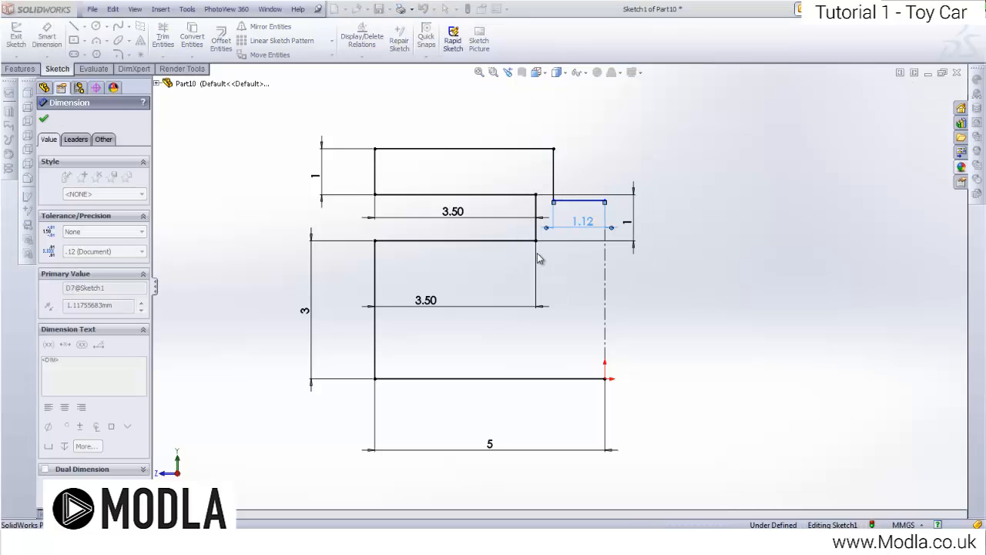
pyautogui.click(545, 150)
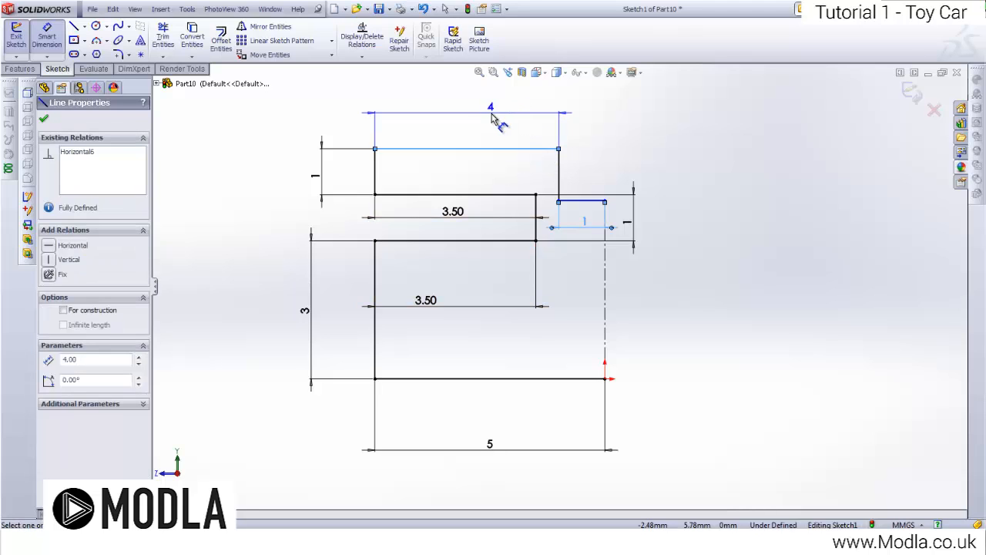
pyautogui.press('Escape')
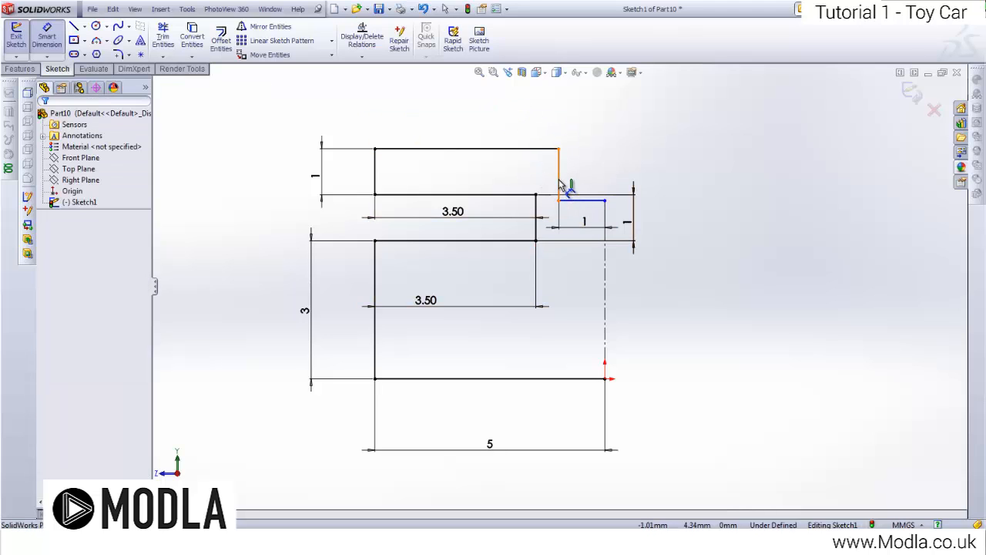
# Step: Dimension the upper block's inner vertical edge, next to the short 1 mm horizontal line, to 1 mm
pyautogui.click(560, 185)
pyautogui.click(647, 163)
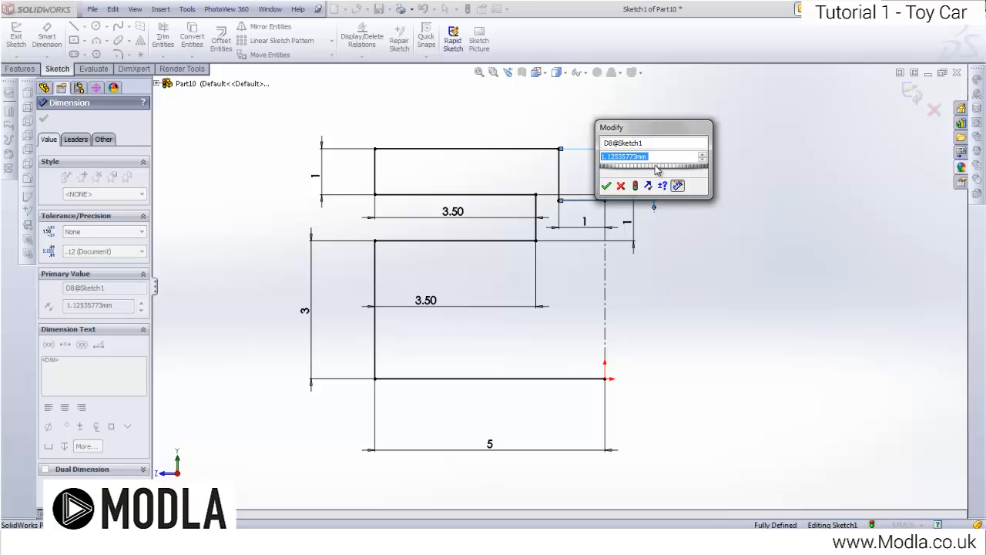
pyautogui.write('1')
pyautogui.press('Return')
pyautogui.press('Escape')
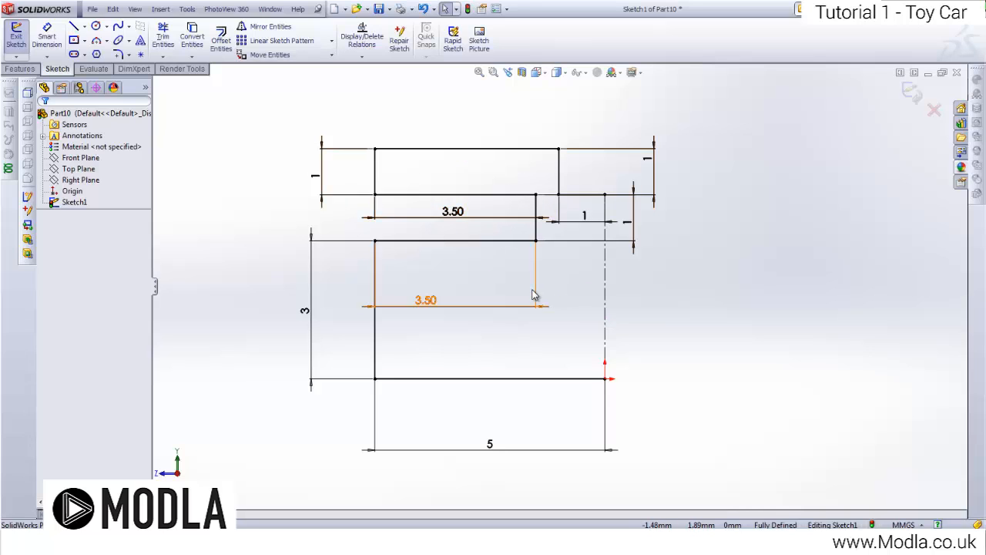
# Step: Mirror the upper profile lines, from the lower 3.5 mm line to the short 1 mm line, about the vertical centerline
pyautogui.click(262, 26)
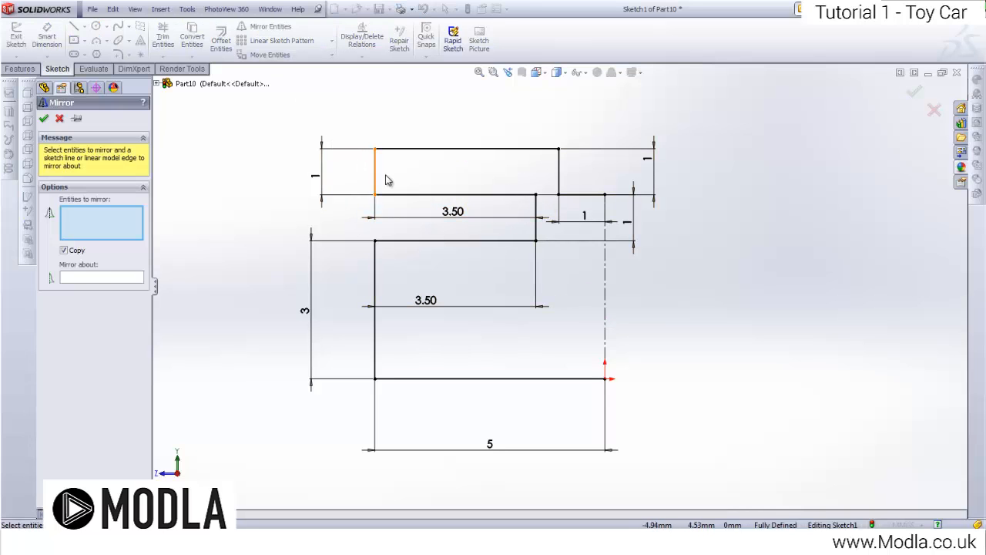
pyautogui.click(527, 240)
pyautogui.click(503, 195)
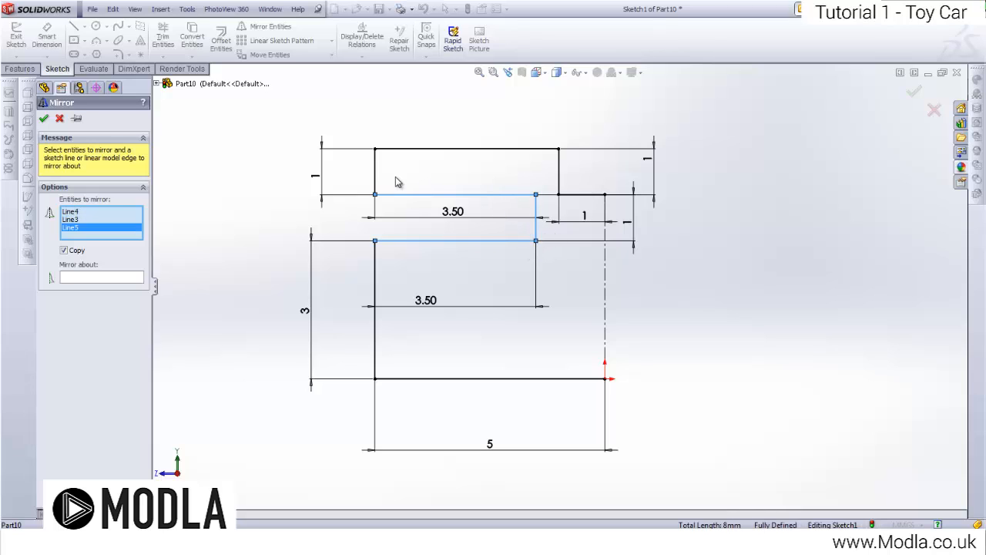
pyautogui.click(385, 177)
pyautogui.click(430, 149)
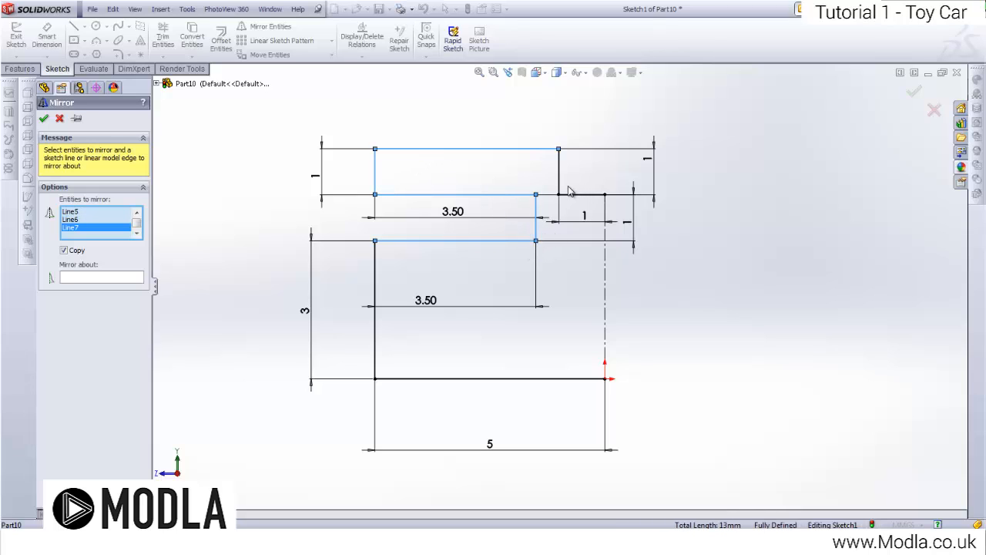
pyautogui.click(558, 181)
pyautogui.click(583, 195)
pyautogui.click(112, 279)
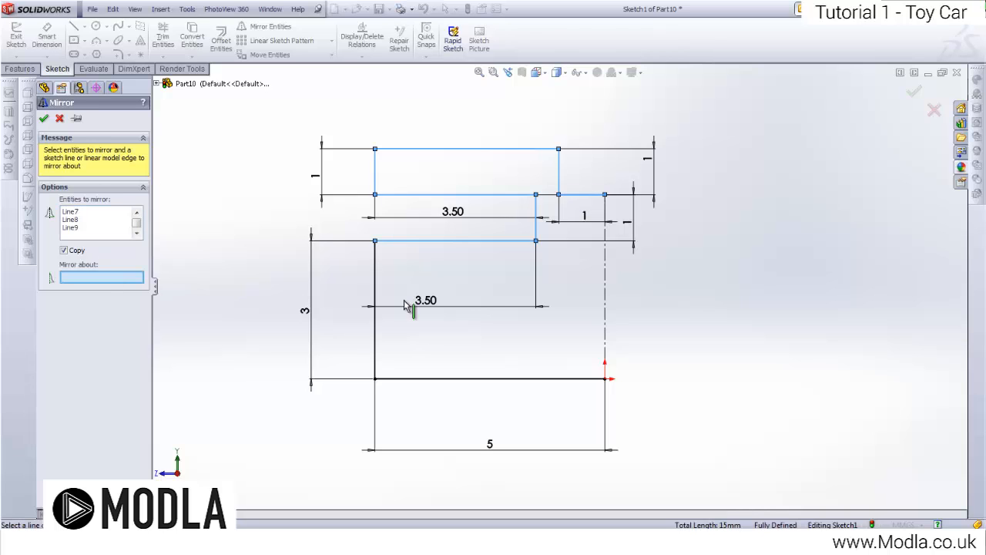
pyautogui.click(605, 294)
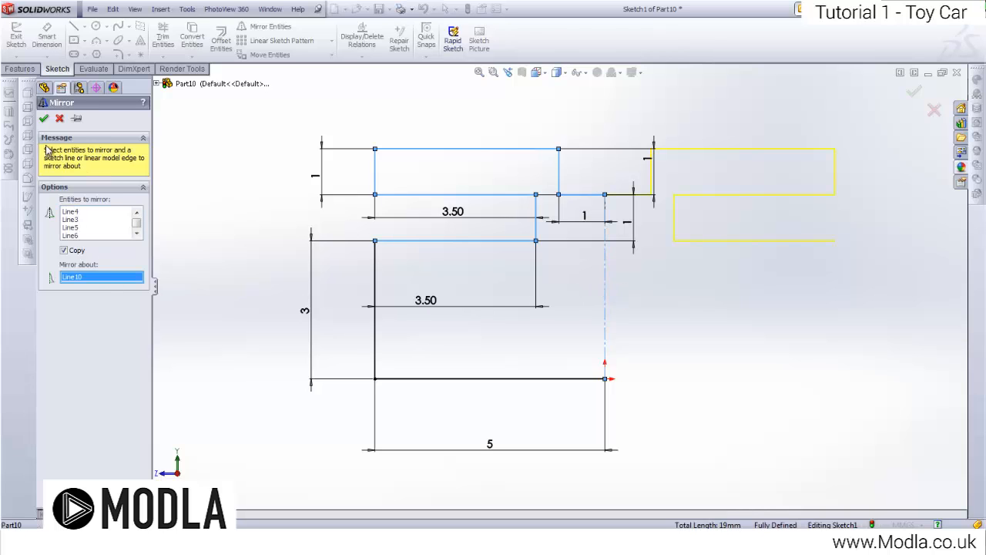
pyautogui.click(44, 118)
pyautogui.press('l')
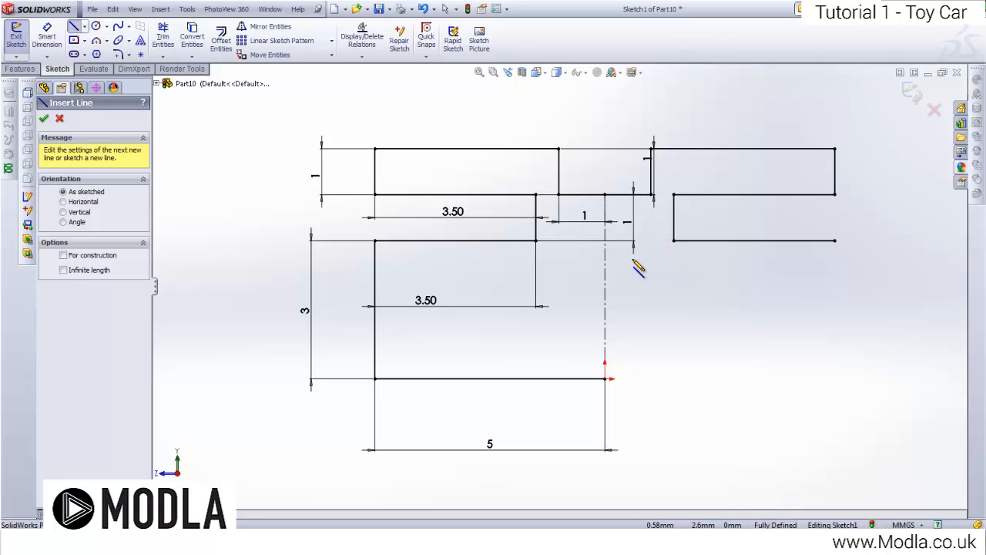
pyautogui.click(675, 240)
pyautogui.click(675, 194)
pyautogui.press('Escape')
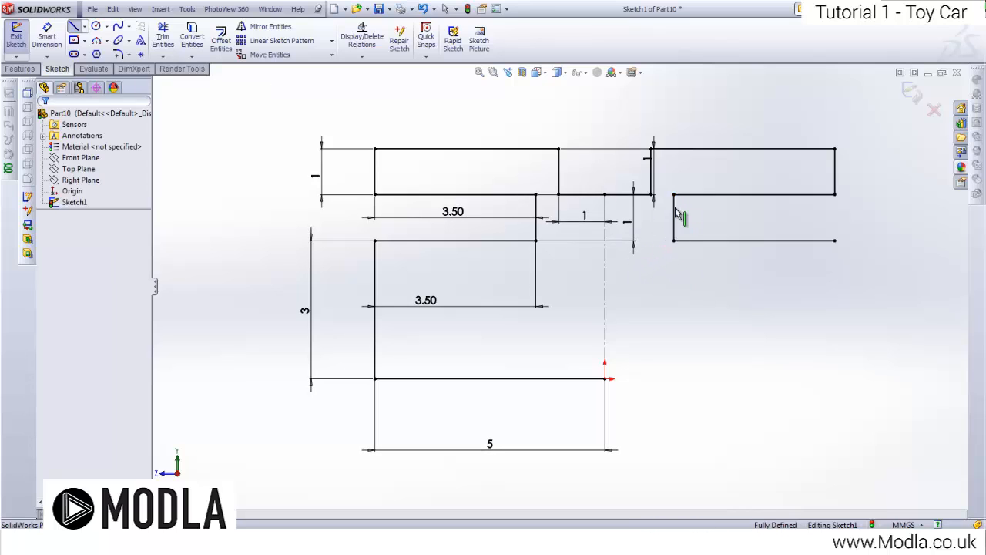
# Step: Delete the mirrored short vertical line and the mirrored lower 3.5 mm horizontal line
pyautogui.click(676, 213)
pyautogui.press('Delete')
pyautogui.click(712, 242)
pyautogui.press('Delete')
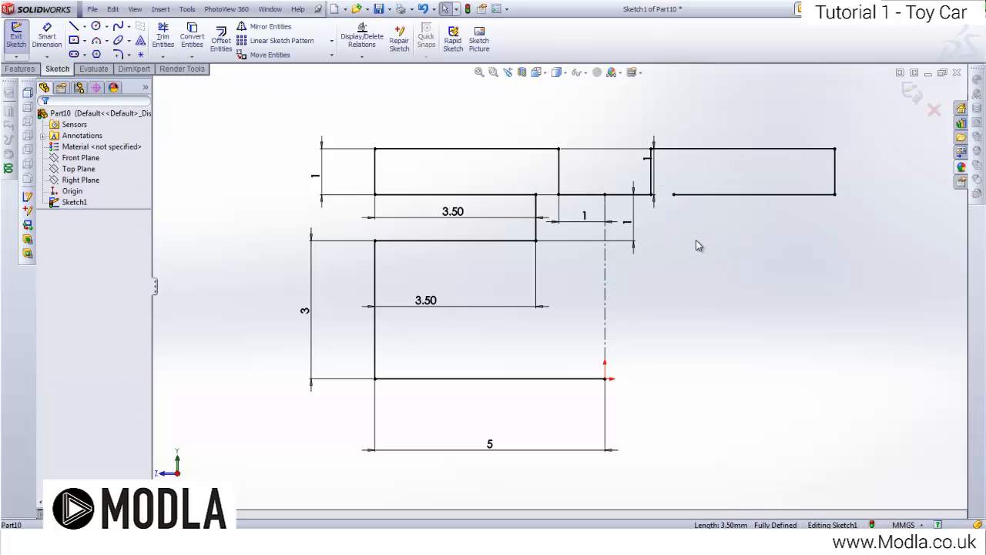
# Step: Close the profile with a vertical line down to the origin's level and a 1.5 mm horizontal line to the origin, and exit the sketch
pyautogui.click(74, 26)
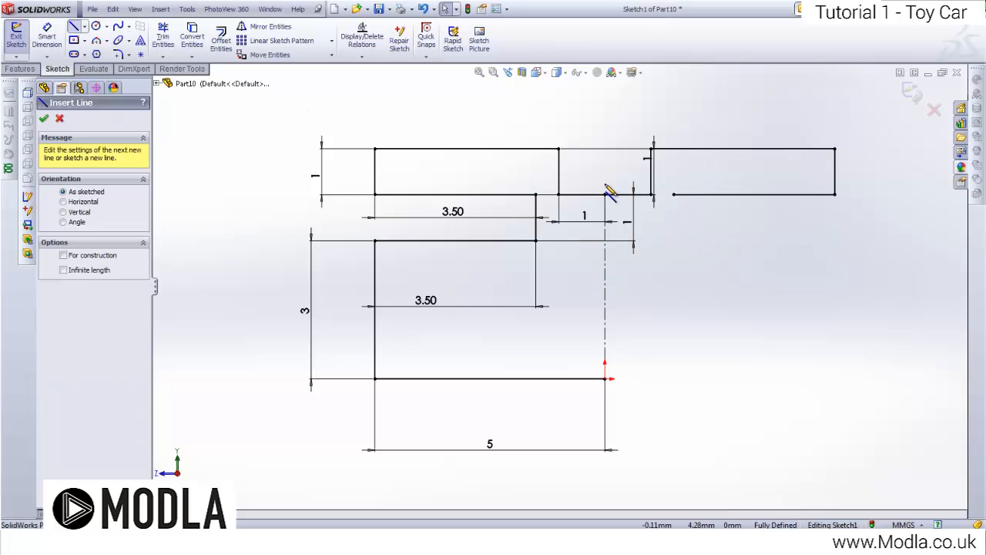
pyautogui.click(675, 195)
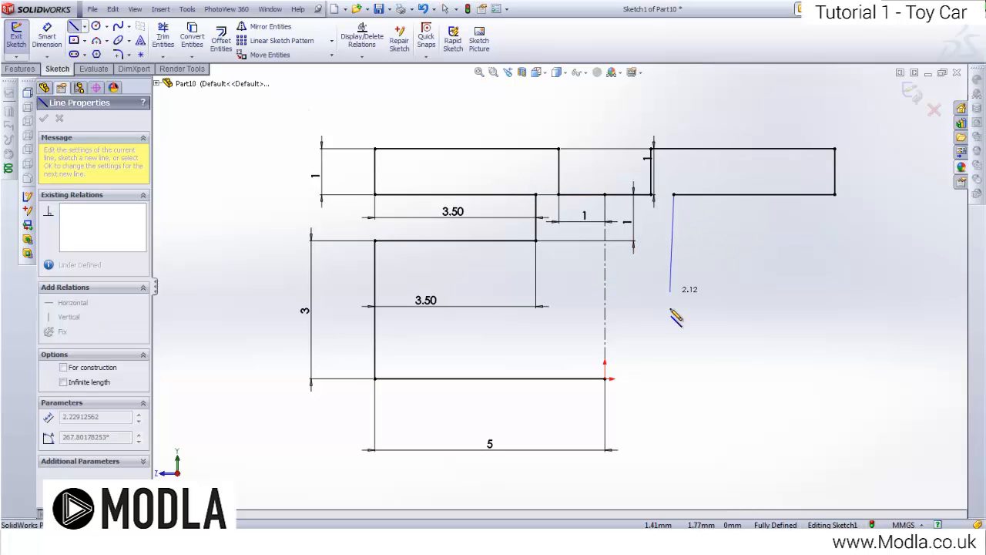
pyautogui.click(674, 378)
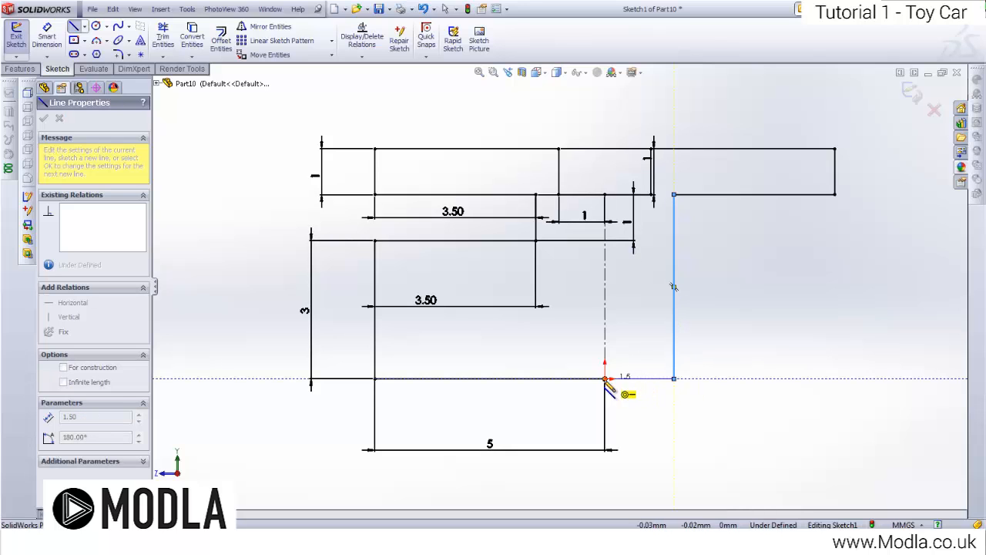
pyautogui.click(605, 378)
pyautogui.press('Escape')
pyautogui.scroll(2, 591, 341)
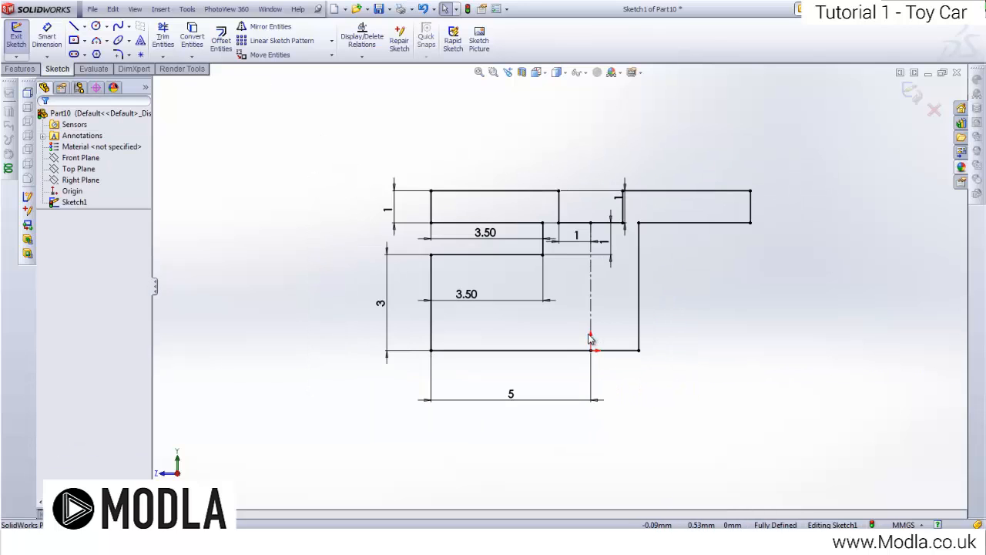
pyautogui.scroll(-1, 565, 268)
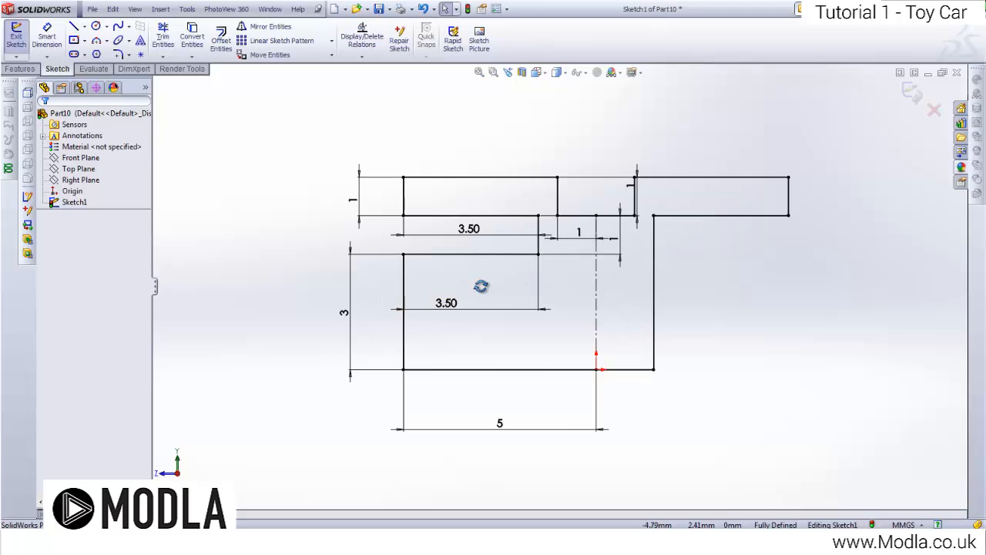
pyautogui.moveTo(481, 286)
pyautogui.mouseDown(button='middle')
pyautogui.moveTo(499, 300)
pyautogui.moveTo(466, 277)
pyautogui.mouseUp(button='middle')
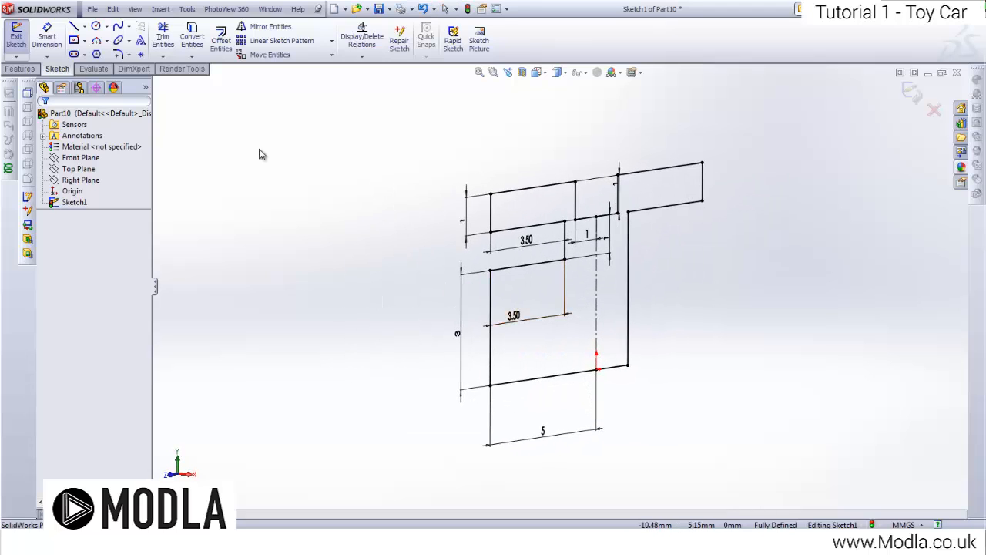
pyautogui.click(17, 38)
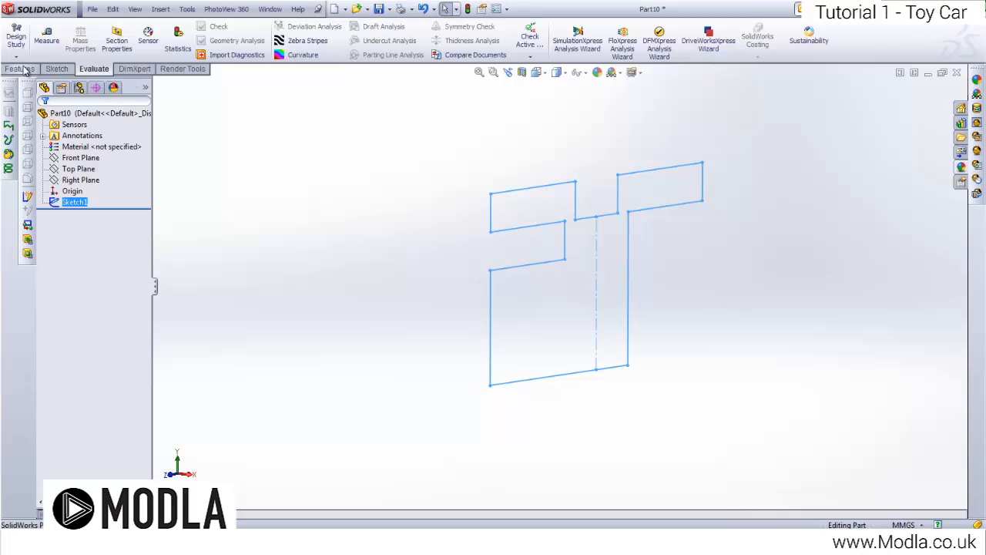
# Step: Create a reference axis along the profile's 5 mm base line
pyautogui.click(20, 69)
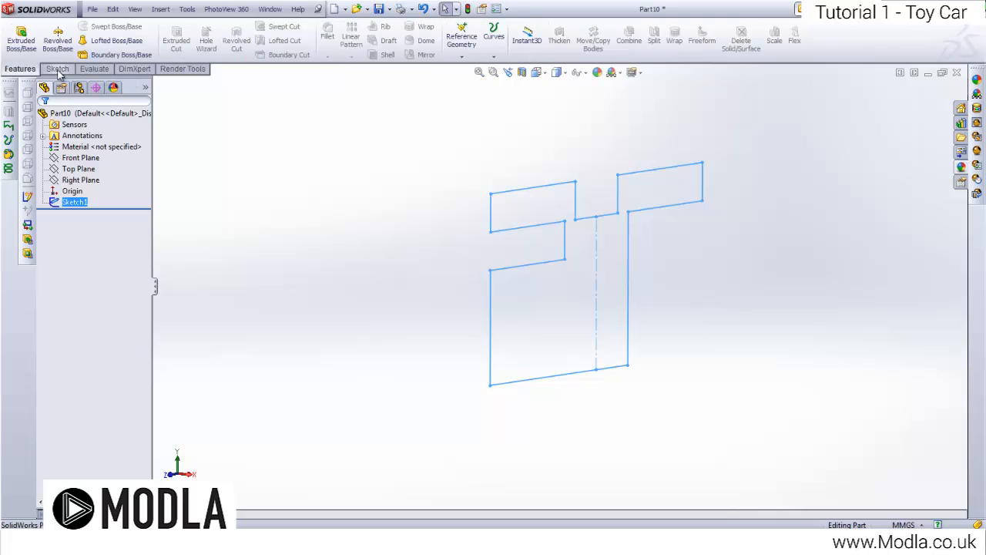
pyautogui.click(459, 40)
pyautogui.click(468, 82)
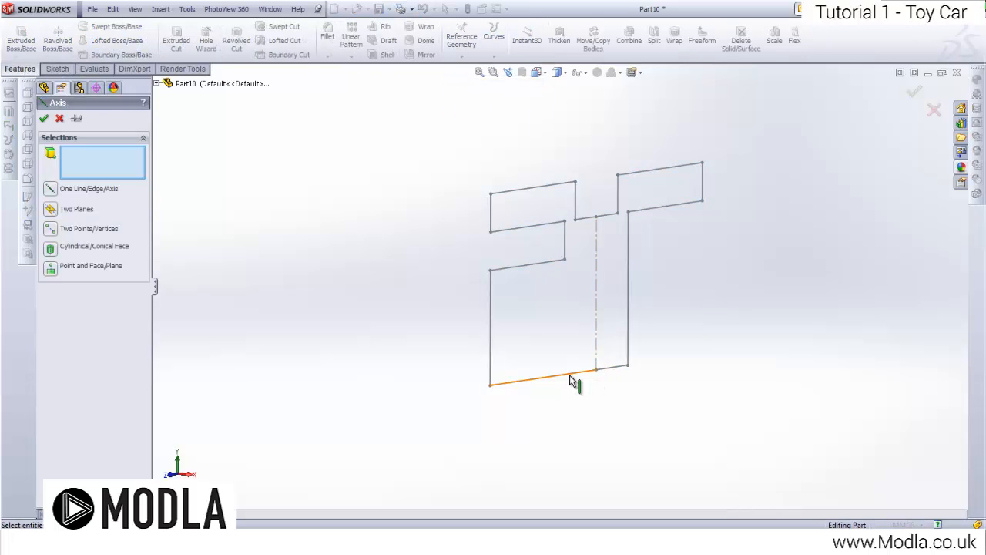
pyautogui.click(572, 380)
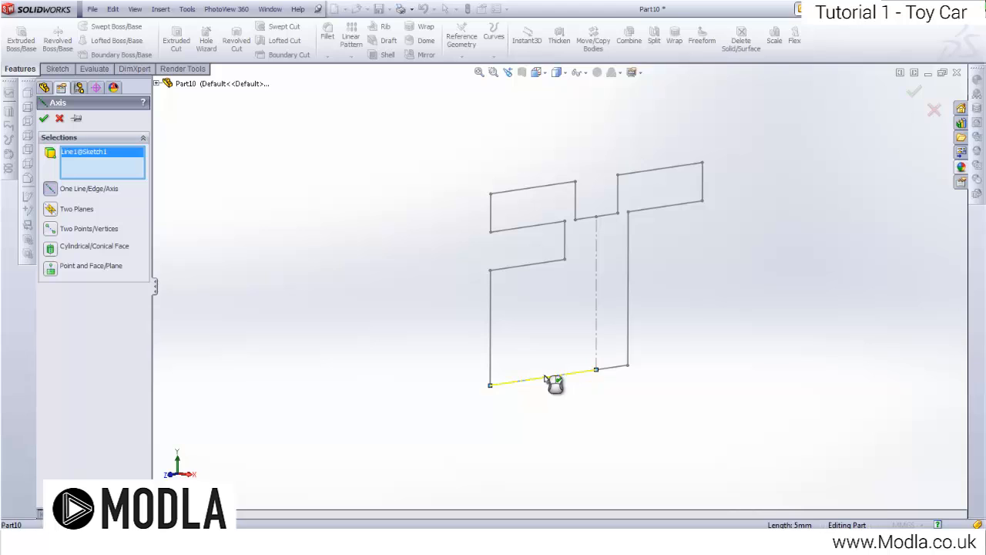
pyautogui.click(43, 118)
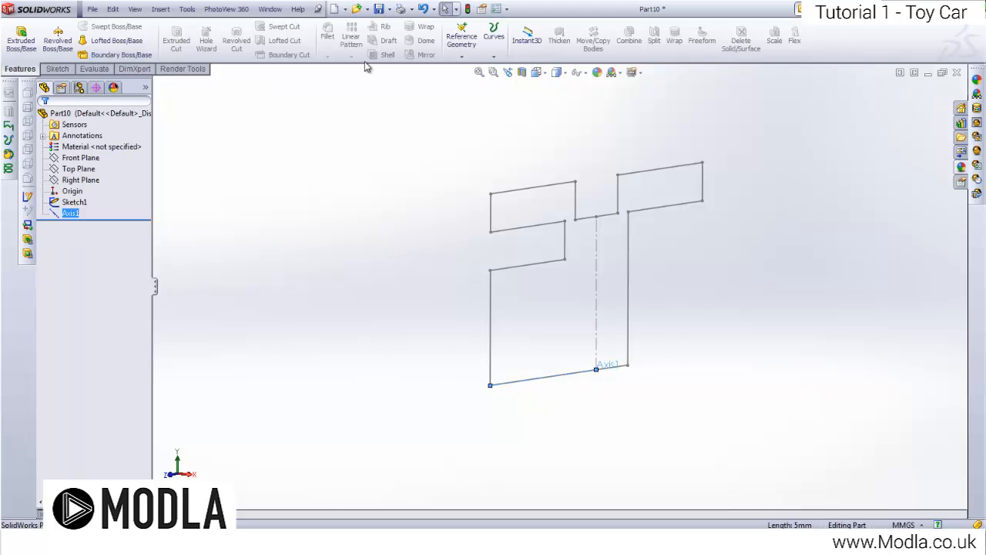
pyautogui.click(411, 122)
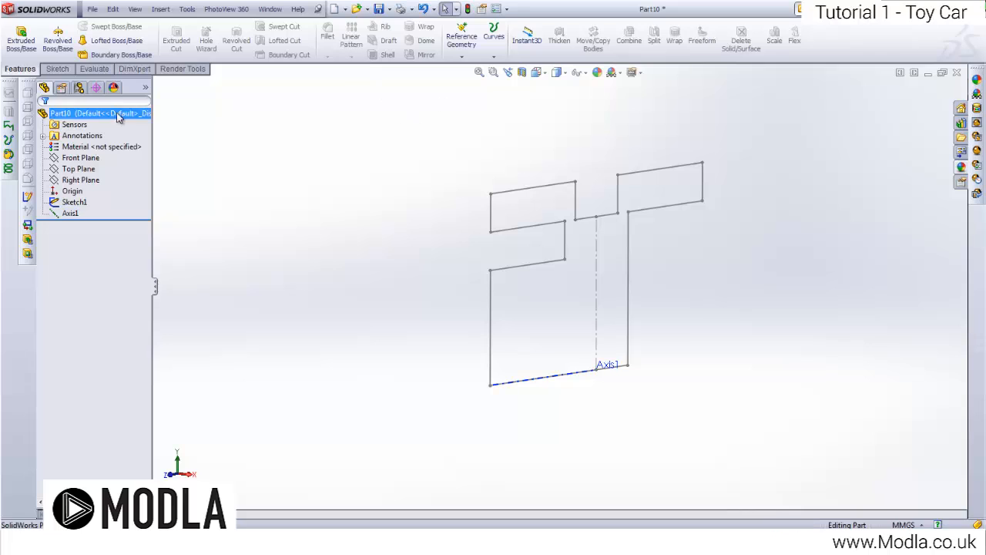
# Step: Revolve the wheel centre profile 360 degrees about Axis1, replacing the vertical centerline as the axis of revolution
pyautogui.click(51, 40)
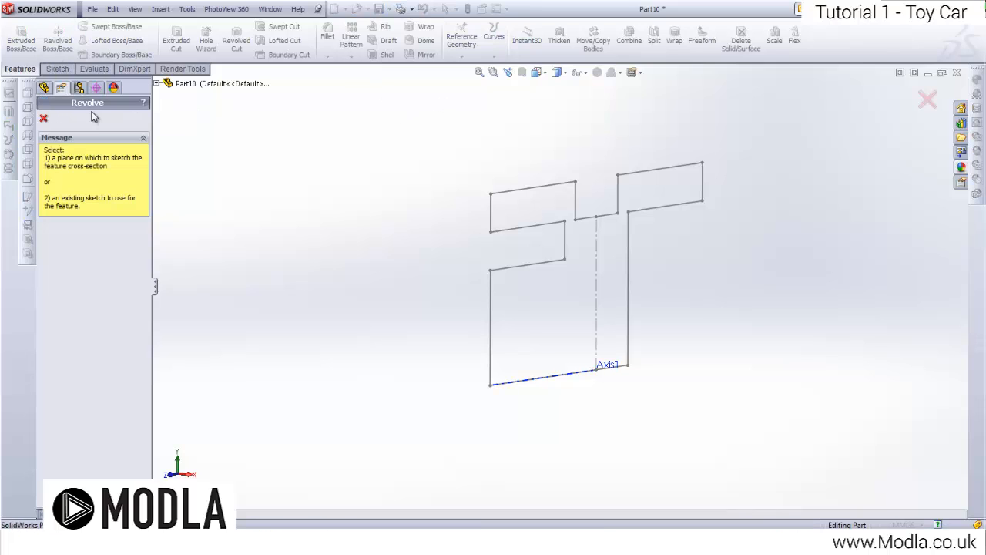
pyautogui.click(521, 194)
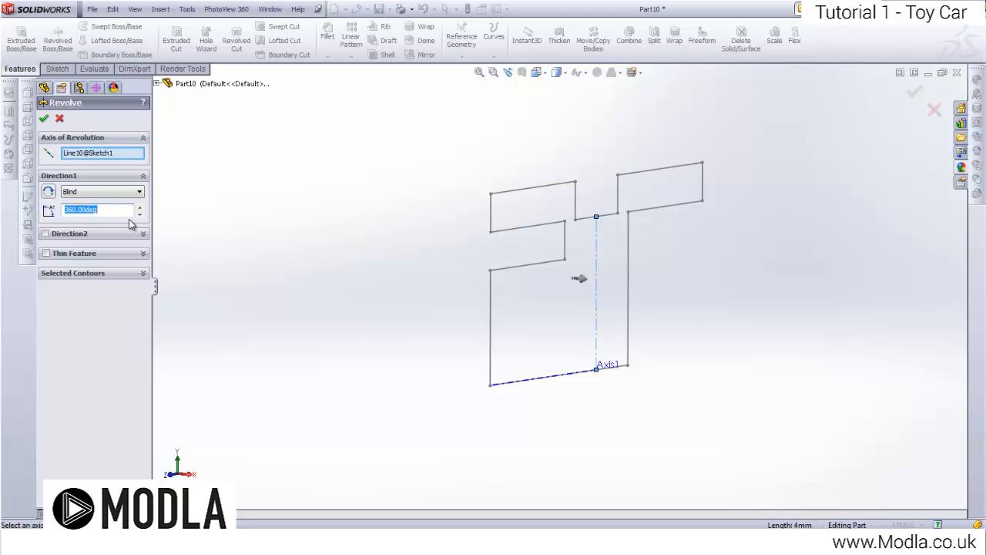
pyautogui.rightClick(107, 153)
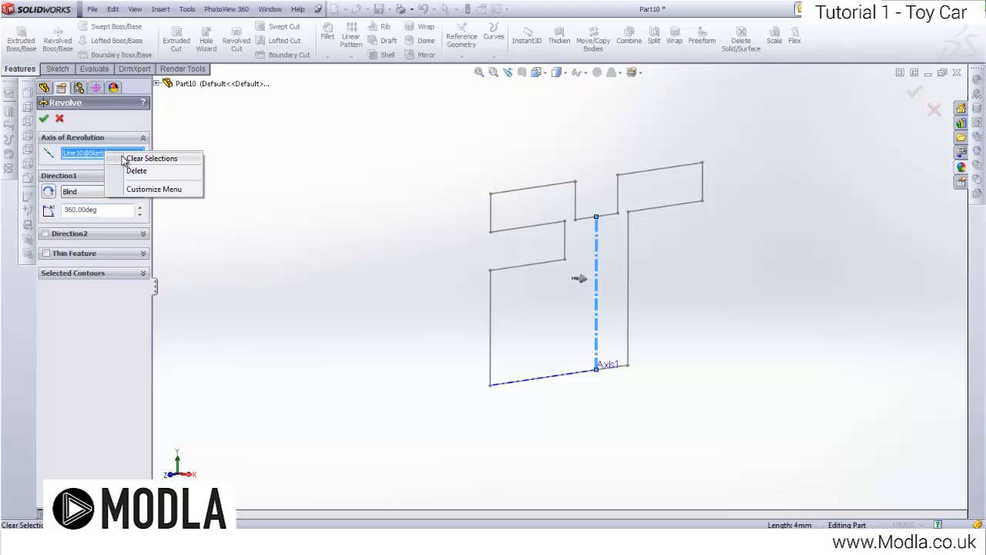
pyautogui.click(125, 158)
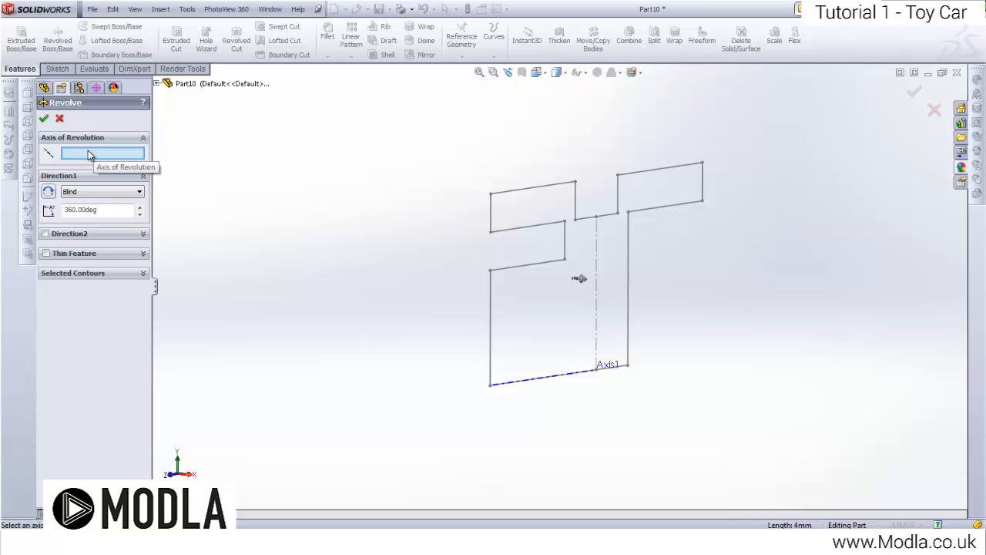
pyautogui.click(157, 83)
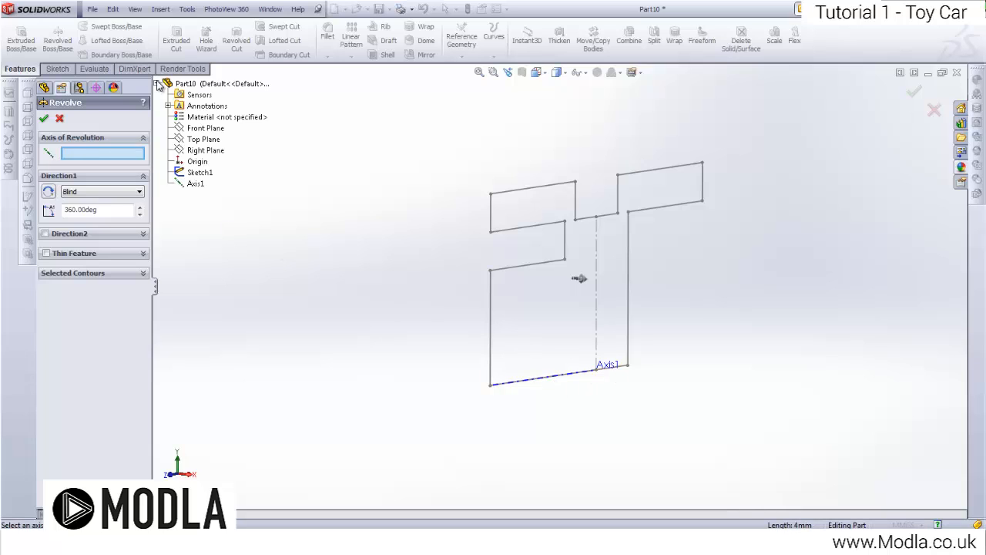
pyautogui.click(195, 185)
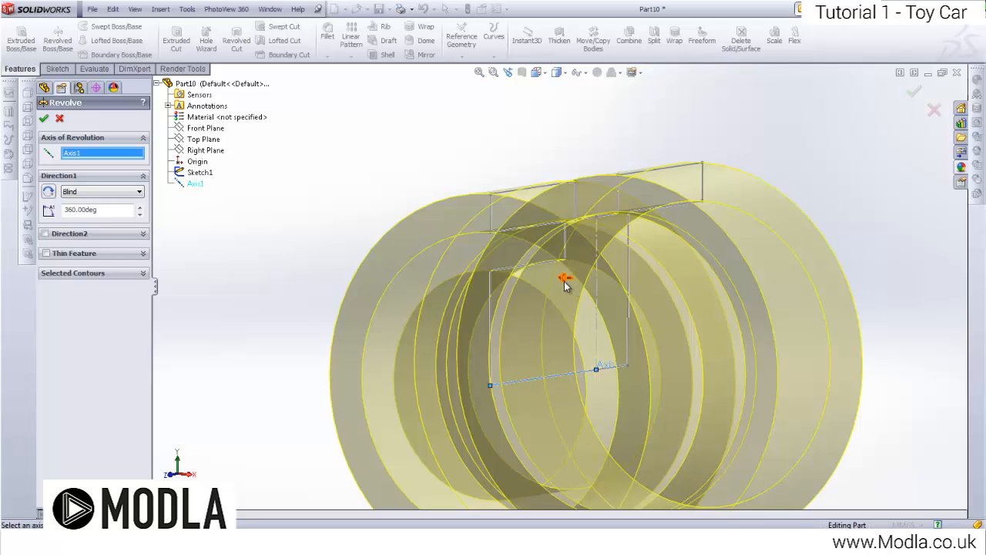
pyautogui.scroll(3, 563, 279)
pyautogui.scroll(-3, 628, 298)
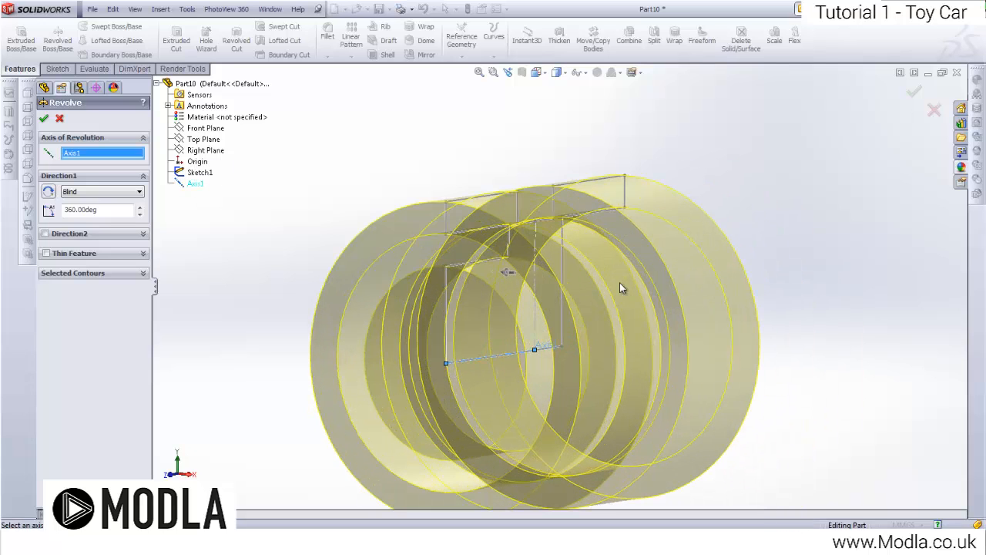
pyautogui.click(46, 119)
# Step: Examine the revolved body from several sides, check the cross-shaped hub in the wheel assembly, and return to the part
pyautogui.scroll(4, 502, 312)
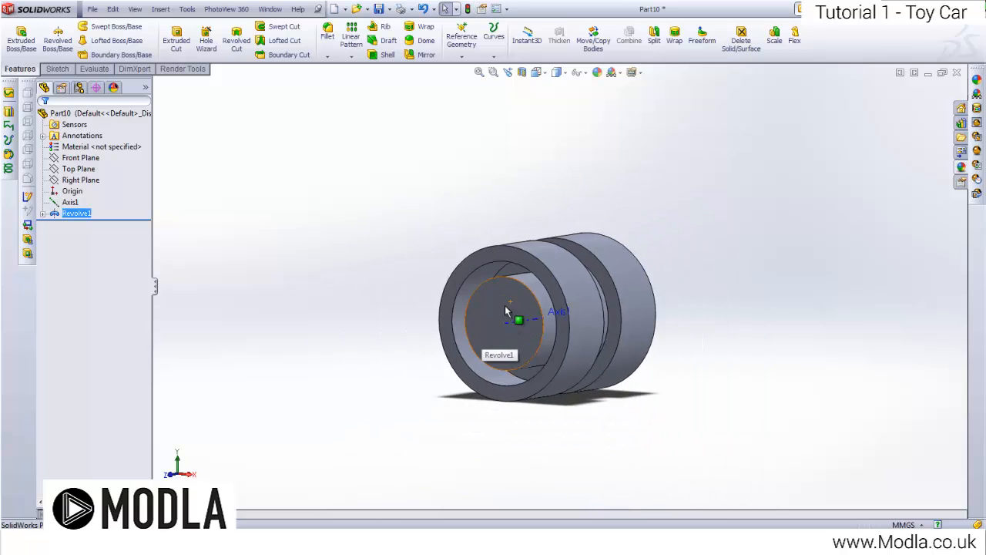
pyautogui.moveTo(506, 311); pyautogui.dragTo(431, 279, button='middle')
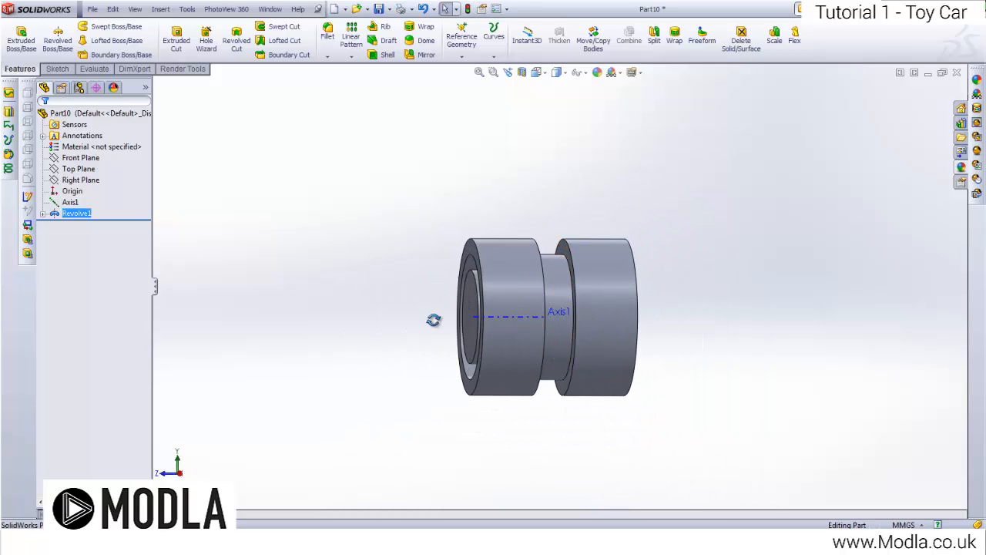
pyautogui.moveTo(434, 321)
pyautogui.mouseDown(button='middle')
pyautogui.moveTo(477, 313)
pyautogui.moveTo(431, 326)
pyautogui.mouseUp(button='middle')
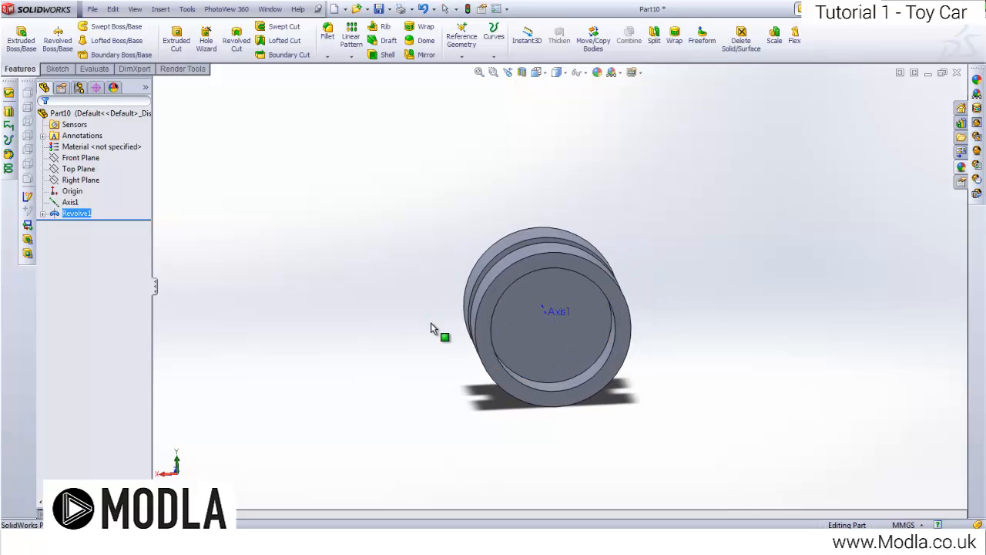
pyautogui.scroll(-2, 546, 322)
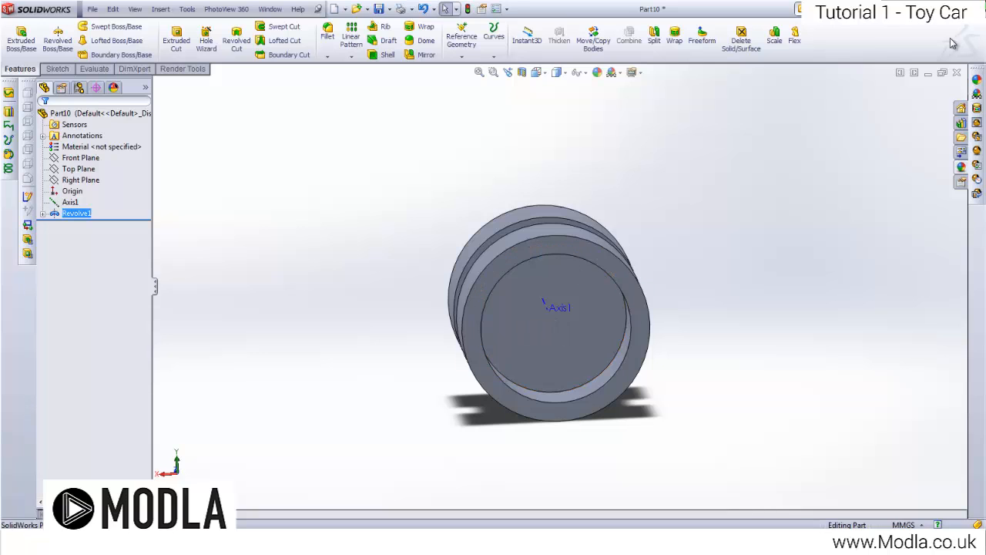
pyautogui.click(928, 72)
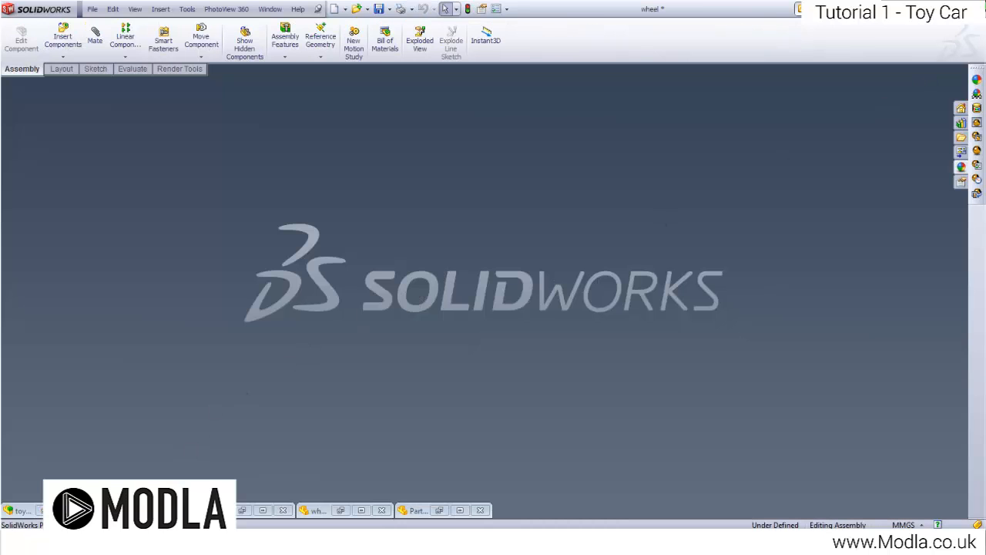
pyautogui.click(164, 510)
pyautogui.click(481, 314)
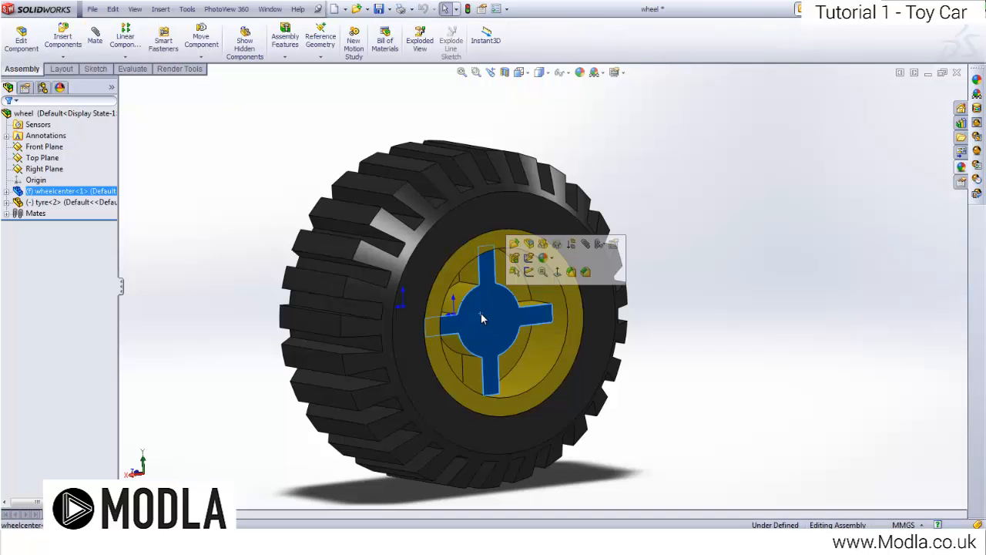
pyautogui.click(929, 73)
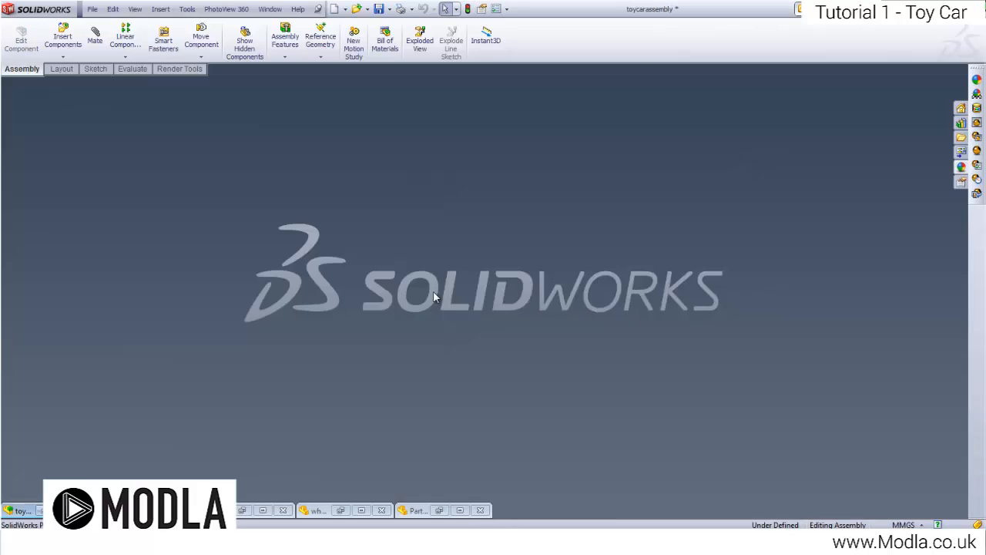
pyautogui.click(439, 510)
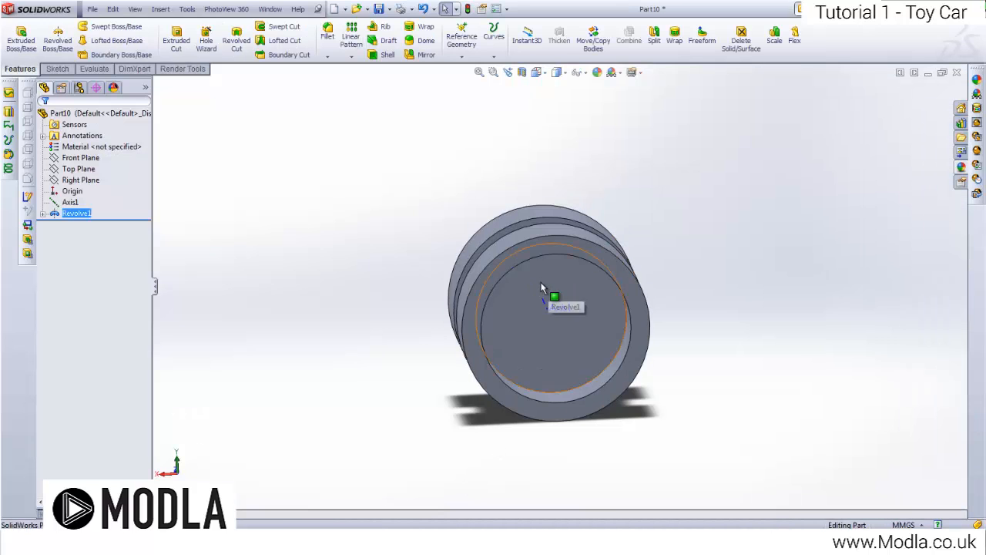
# Step: Start a sketch on the recessed circular end face, viewed normal to it, and draw a circle about 4.13 mm in diameter centred on the origin
pyautogui.moveTo(541, 282); pyautogui.dragTo(586, 282, button='middle')
pyautogui.rightClick(585, 282)
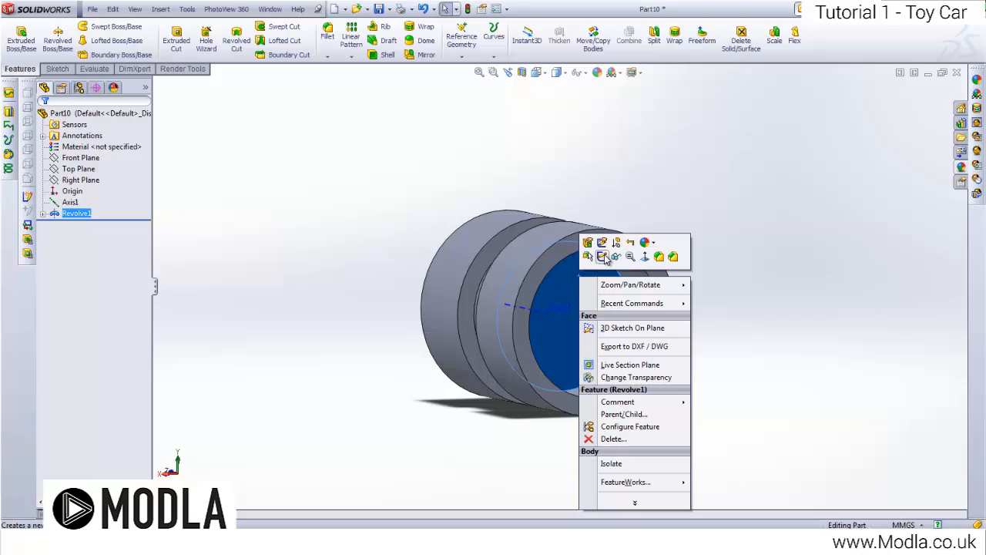
pyautogui.click(604, 257)
pyautogui.press('space')
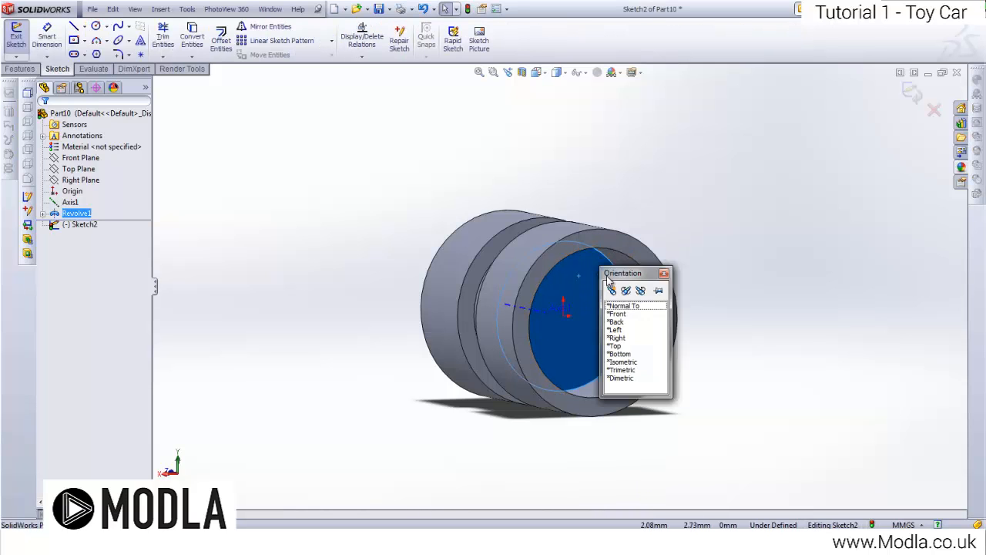
pyautogui.click(625, 306)
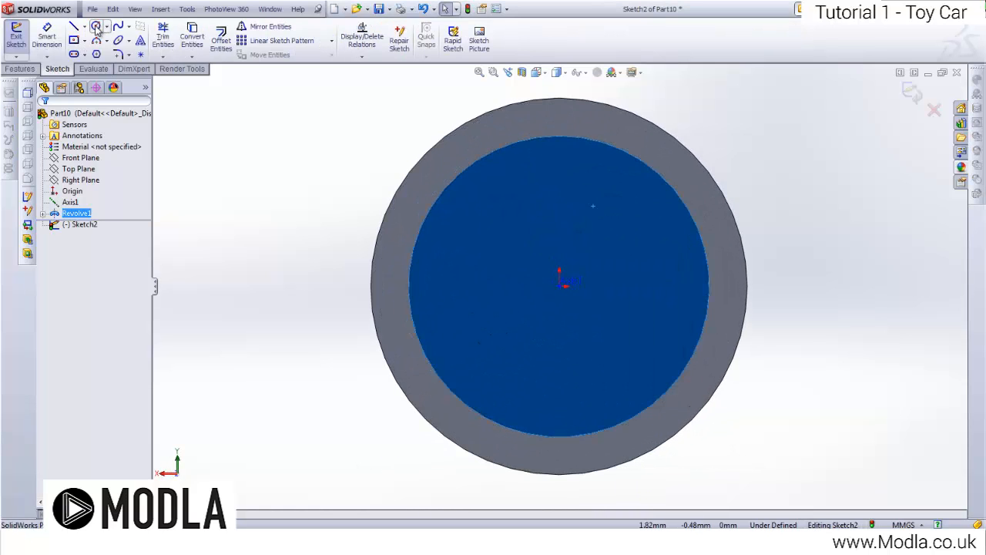
pyautogui.click(97, 27)
pyautogui.click(559, 286)
pyautogui.click(572, 209)
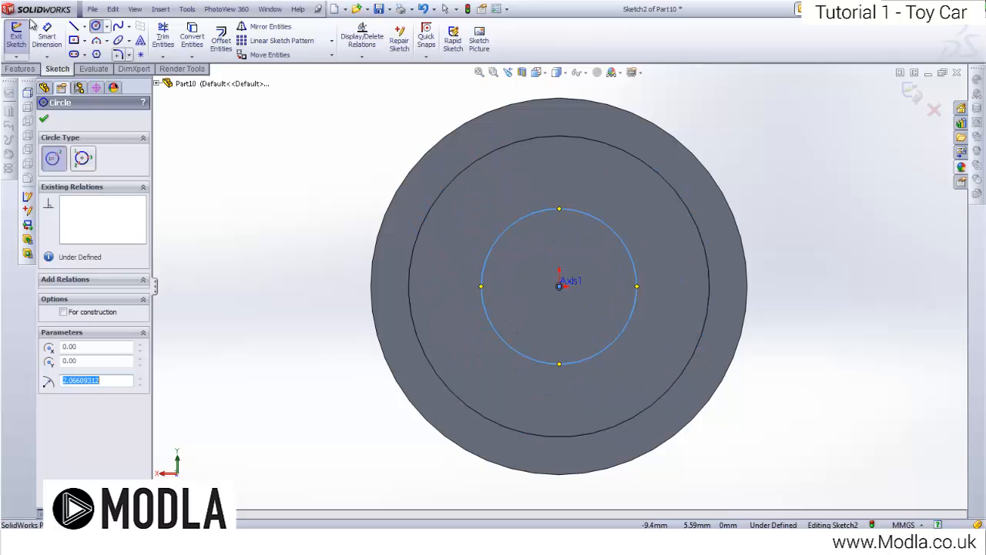
# Step: Dimension the inner circle's diameter to 4 mm
pyautogui.click(47, 36)
pyautogui.click(631, 255)
pyautogui.click(846, 283)
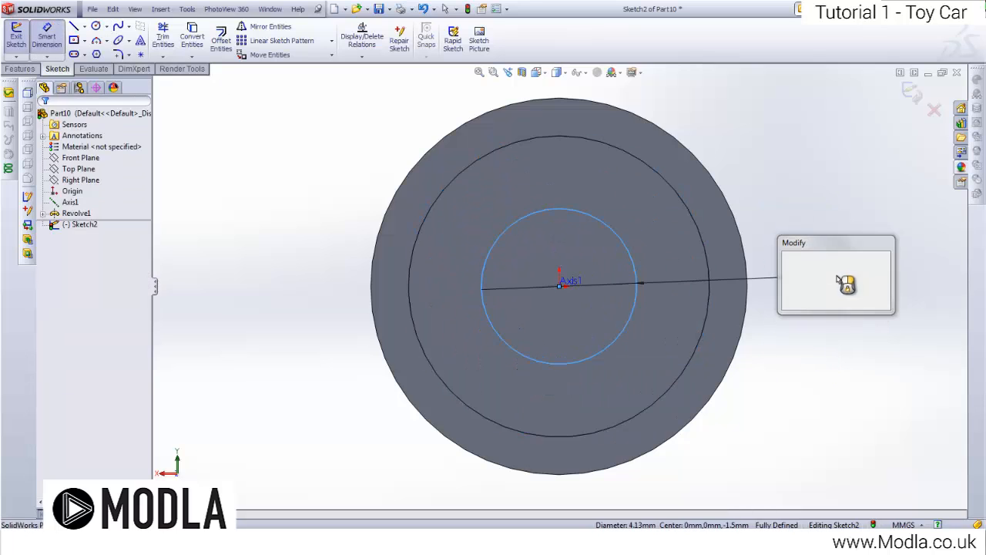
pyautogui.write('4')
pyautogui.press('Return')
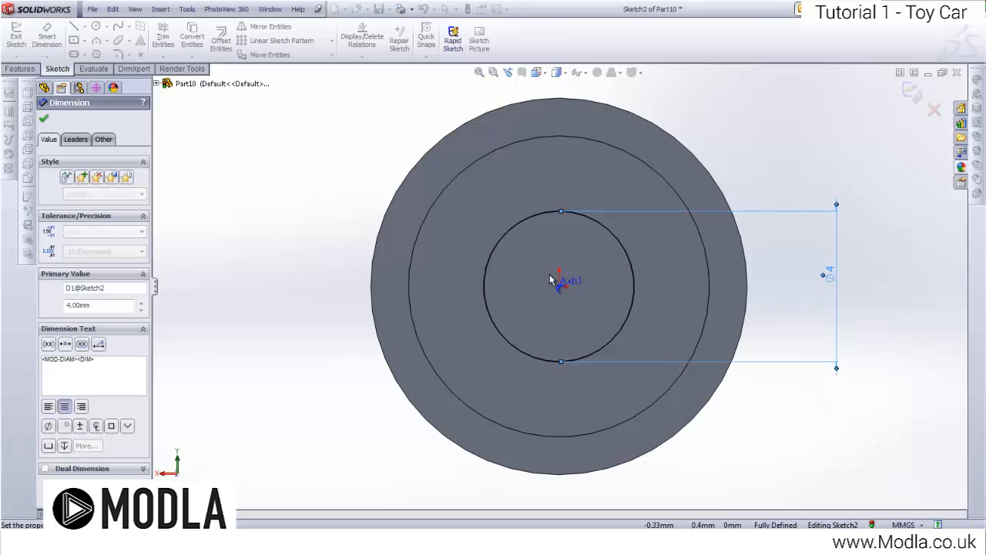
# Step: Draw a concentric circle of 4 mm radius from the origin out to the recessed face's edge
pyautogui.click(96, 27)
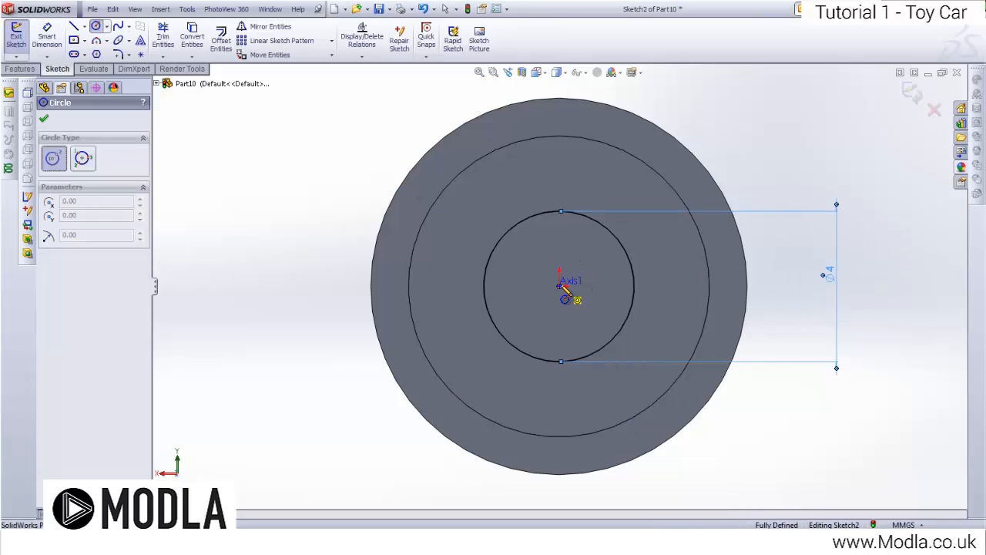
pyautogui.click(560, 282)
pyautogui.click(560, 141)
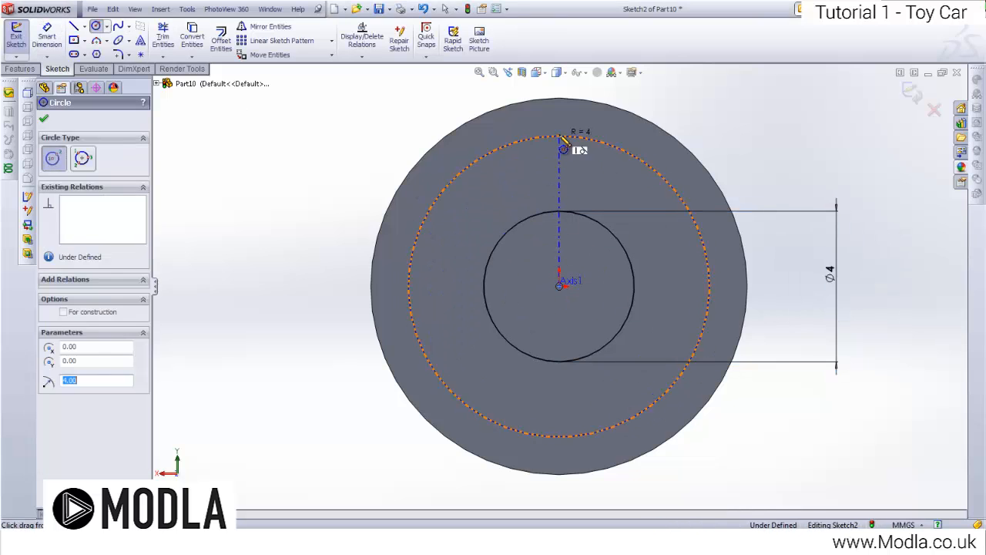
pyautogui.press('Escape')
# Step: Draw a vertical 4 mm centerline from the origin up to the top of the outer circle
pyautogui.scroll(-2, 638, 193)
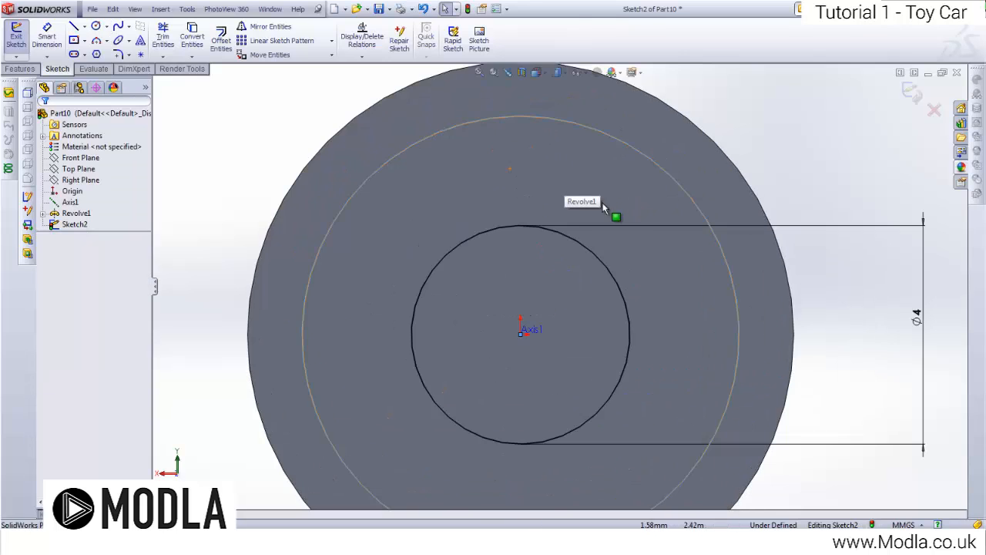
pyautogui.scroll(1, 600, 202)
pyautogui.click(87, 28)
pyautogui.click(108, 52)
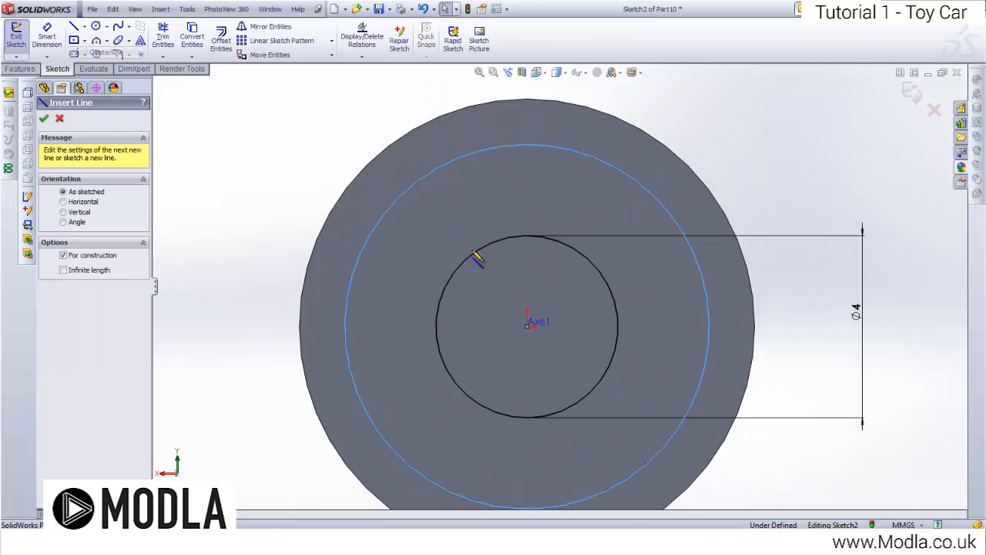
pyautogui.click(527, 327)
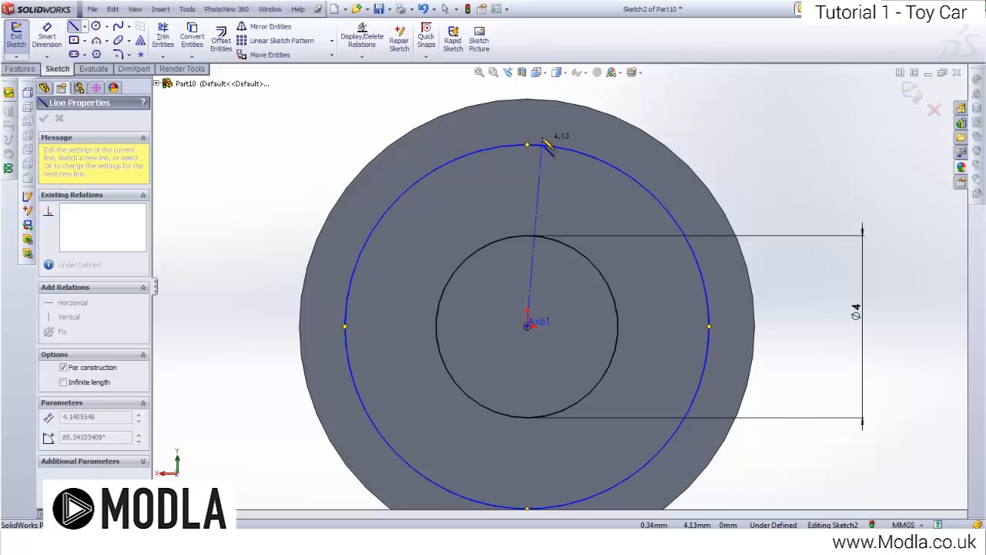
pyautogui.click(529, 145)
pyautogui.press('Escape')
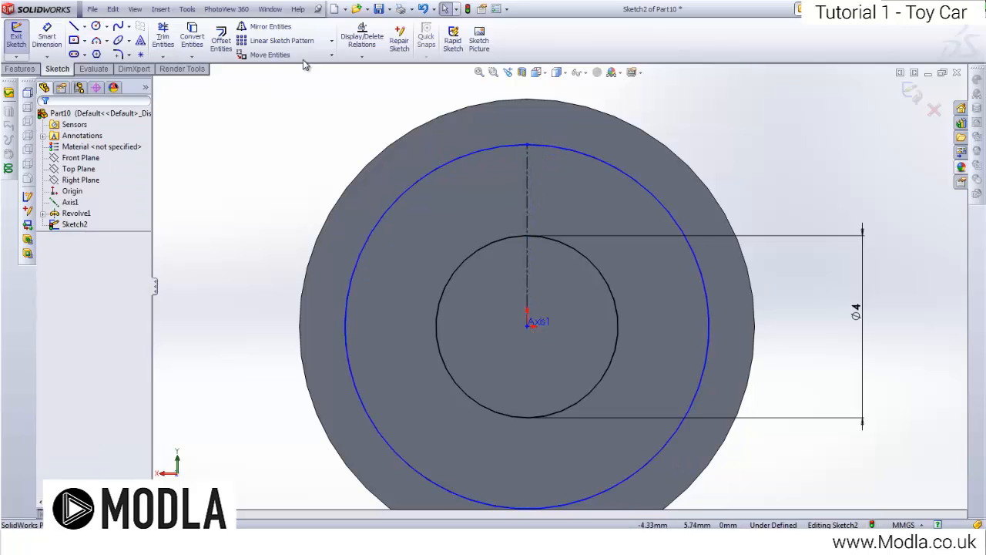
# Step: Offset the vertical centerline 0.5 mm in both directions, with dimensions added
pyautogui.click(221, 39)
pyautogui.click(528, 186)
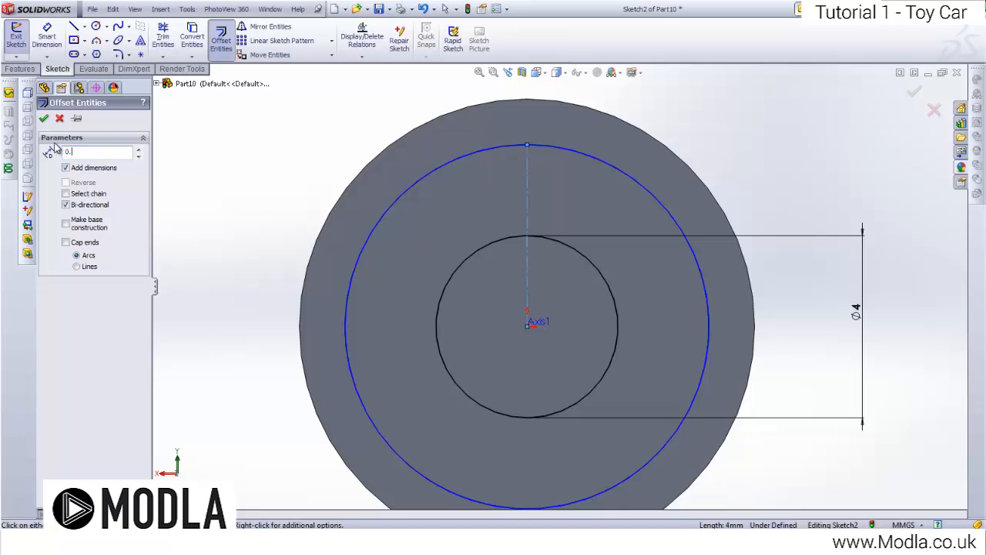
pyautogui.write('0.5')
pyautogui.press('Return')
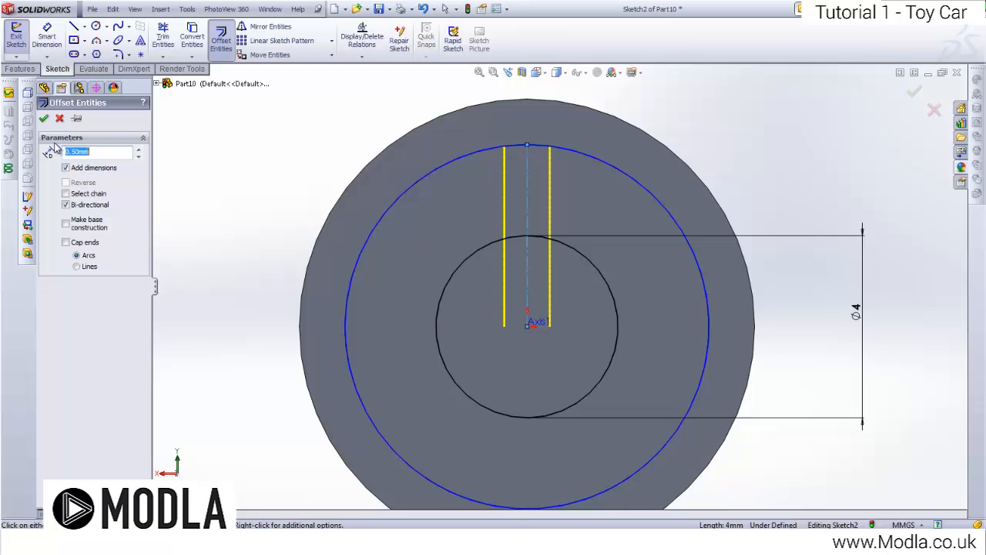
pyautogui.click(66, 205)
pyautogui.click(66, 205)
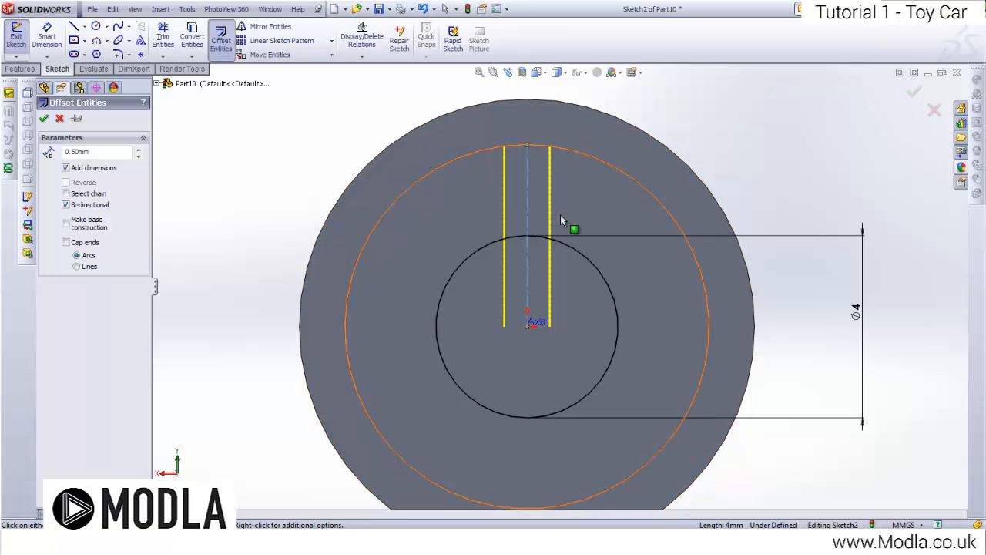
pyautogui.click(466, 199)
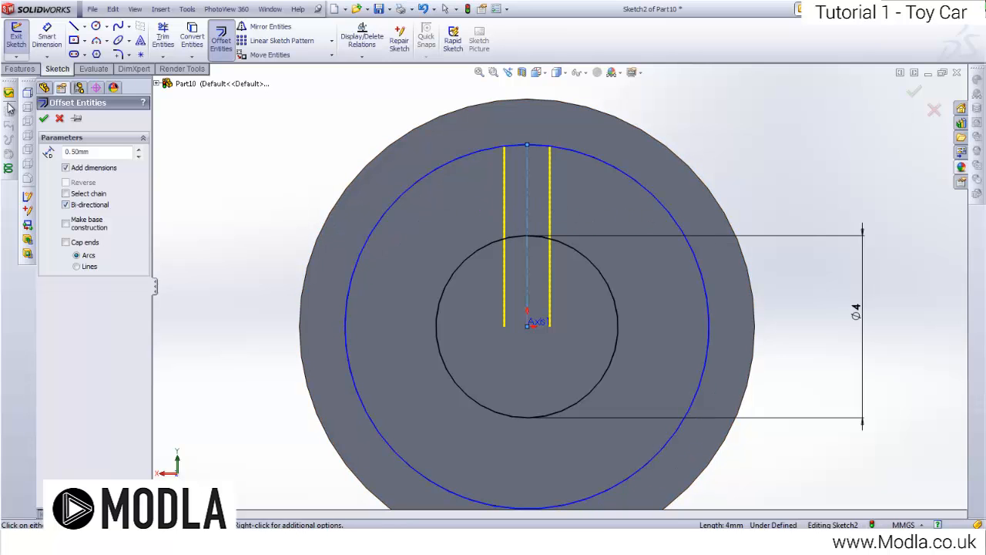
pyautogui.click(44, 119)
# Step: Trim the two offset spoke lines where they protrude beyond the outer sketch circle
pyautogui.scroll(3, 377, 196)
pyautogui.scroll(-5, 506, 187)
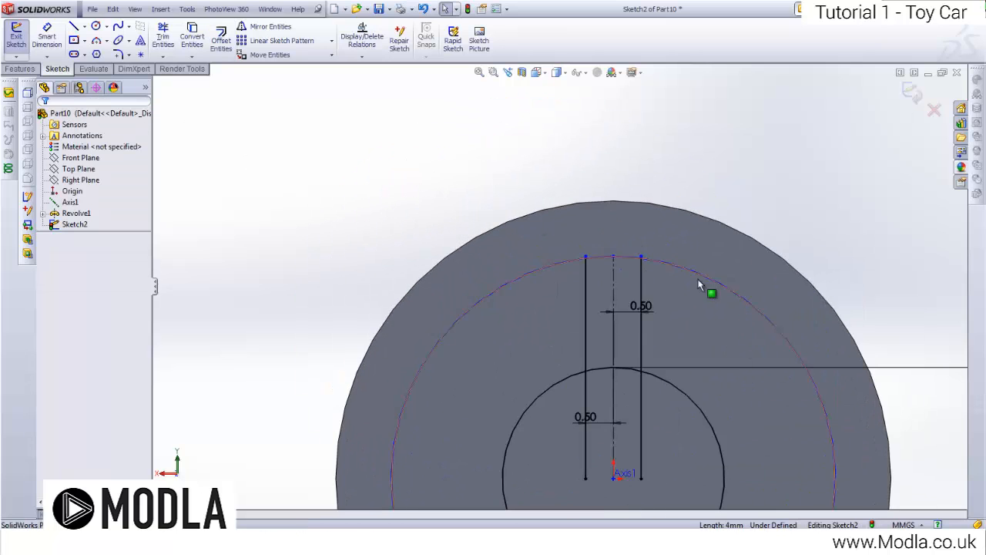
pyautogui.scroll(-6, 699, 286)
pyautogui.scroll(6, 529, 438)
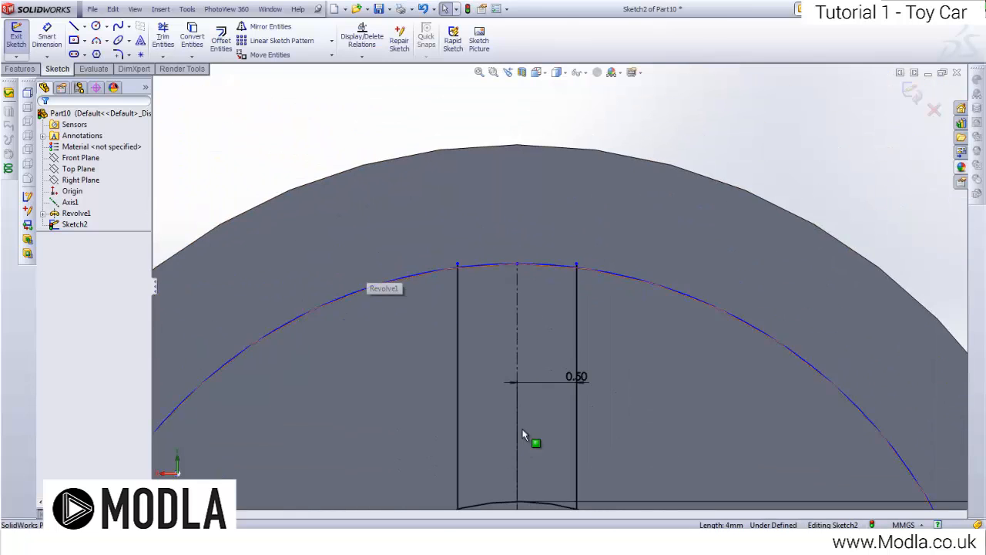
pyautogui.scroll(-5, 553, 388)
pyautogui.scroll(-3, 544, 287)
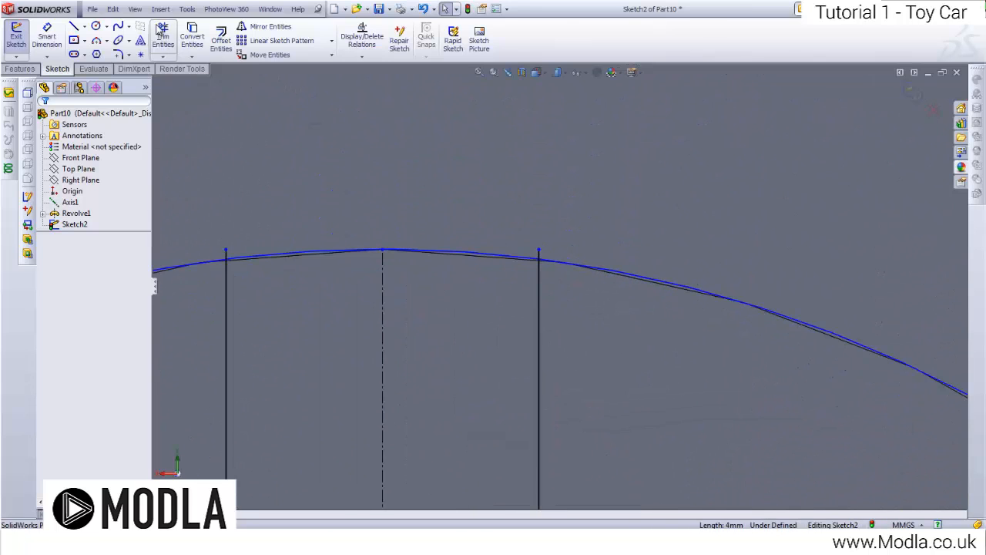
pyautogui.click(162, 37)
pyautogui.scroll(-3, 570, 247)
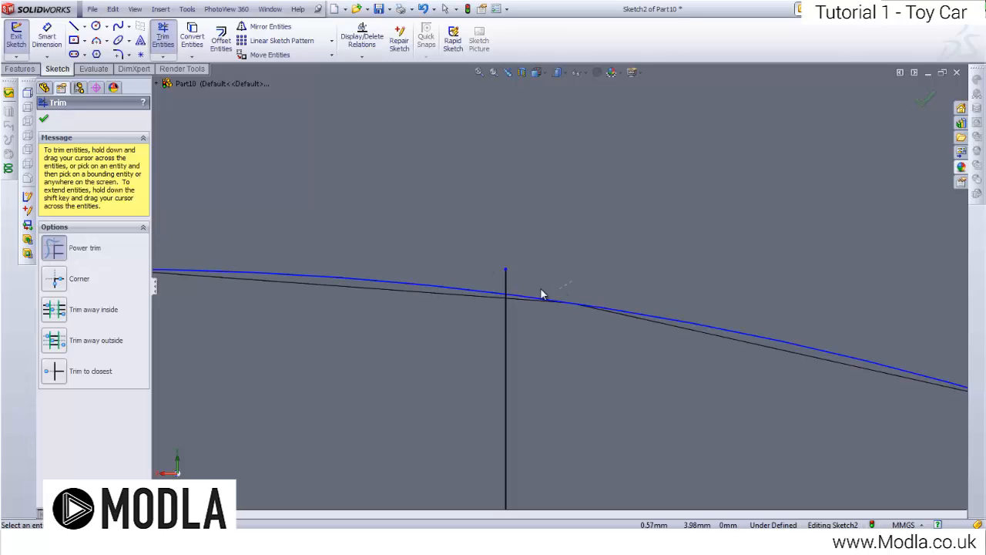
pyautogui.scroll(3, 431, 267)
pyautogui.scroll(-4, 282, 286)
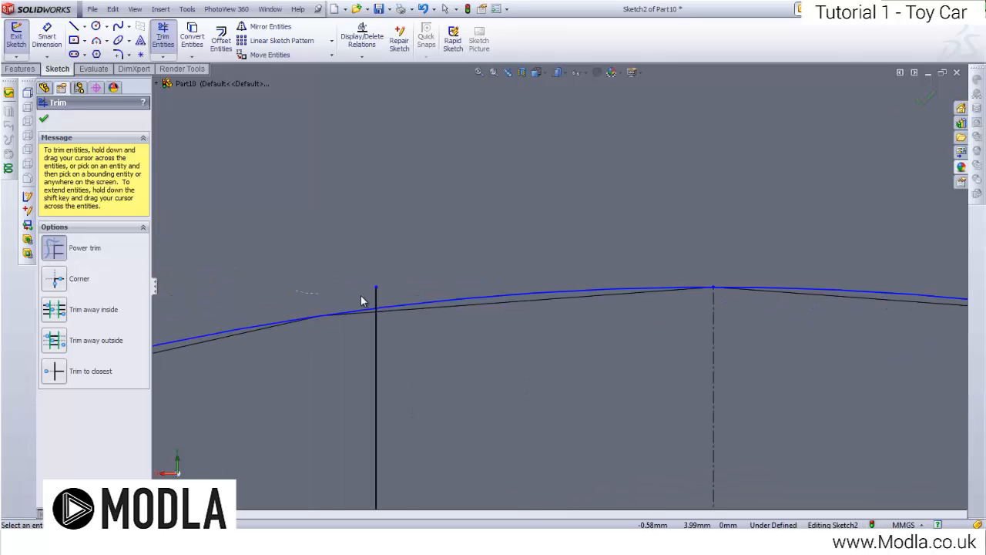
# Step: Trim away the parts of both spoke lines that lie inside the 4 mm circle
pyautogui.scroll(5, 540, 354)
pyautogui.scroll(-6, 585, 374)
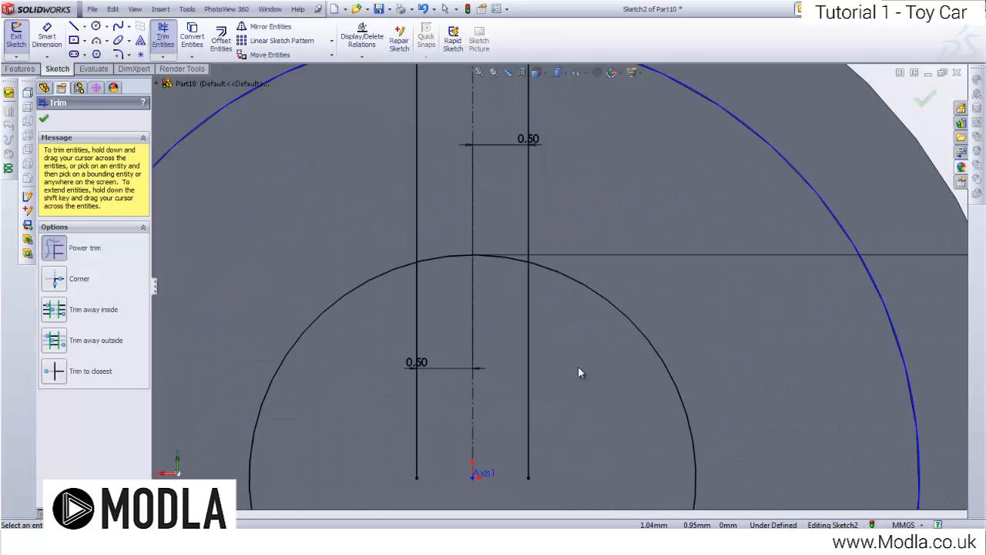
pyautogui.moveTo(588, 372); pyautogui.dragTo(501, 324)
pyautogui.moveTo(397, 321); pyautogui.dragTo(434, 309)
pyautogui.scroll(5, 435, 303)
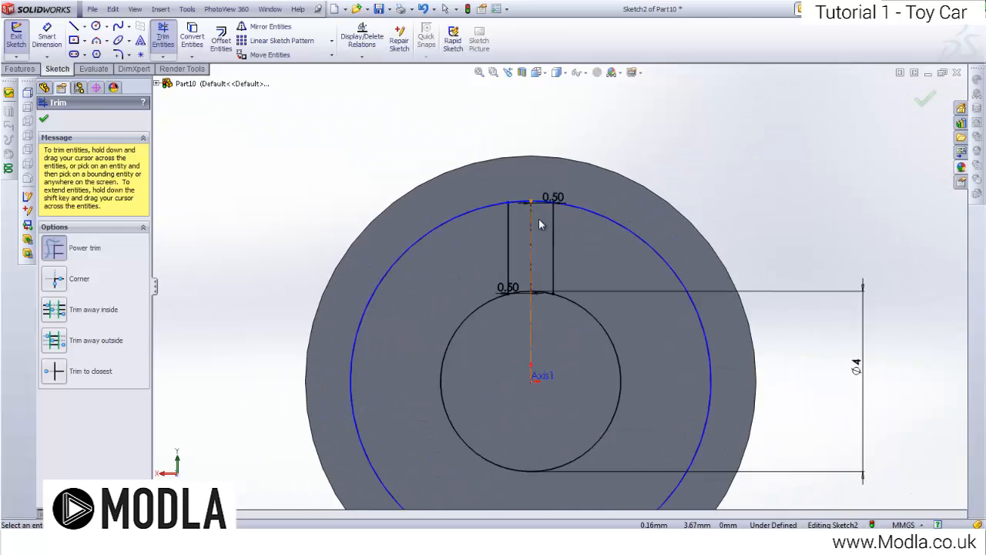
pyautogui.scroll(-4, 539, 219)
pyautogui.press('Escape')
# Step: Try to set up a circular sketch pattern of the two spoke lines with 4 instances over 360 degrees
pyautogui.click(331, 40)
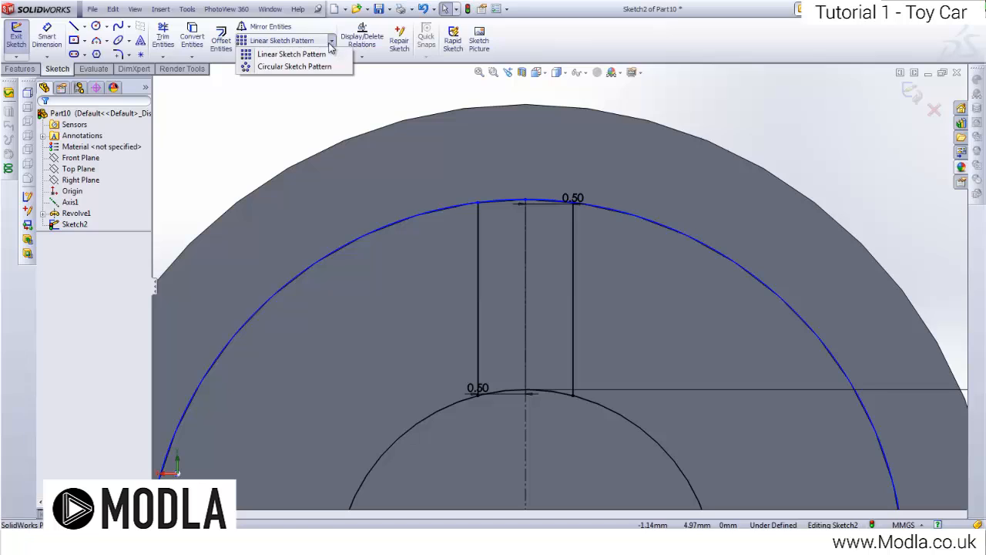
pyautogui.click(296, 67)
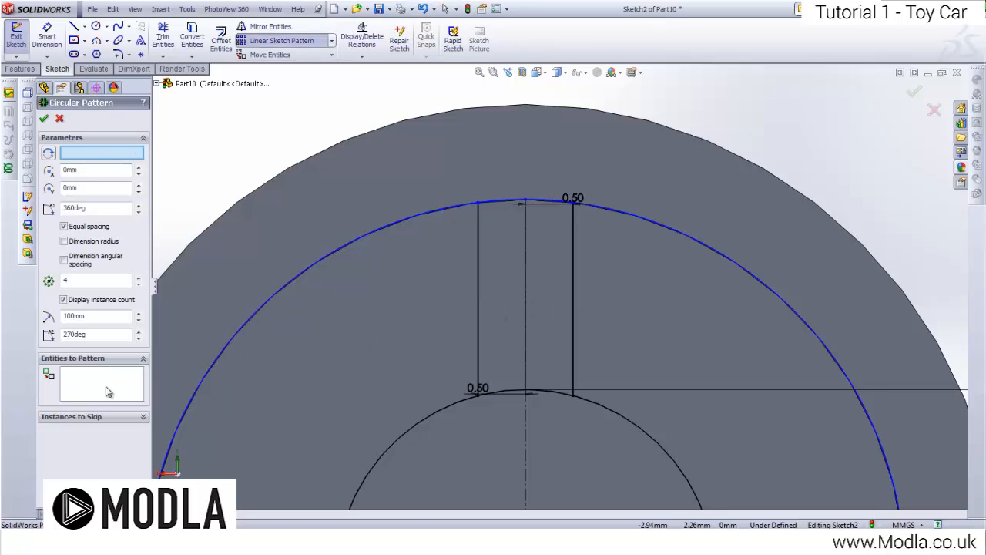
pyautogui.click(76, 384)
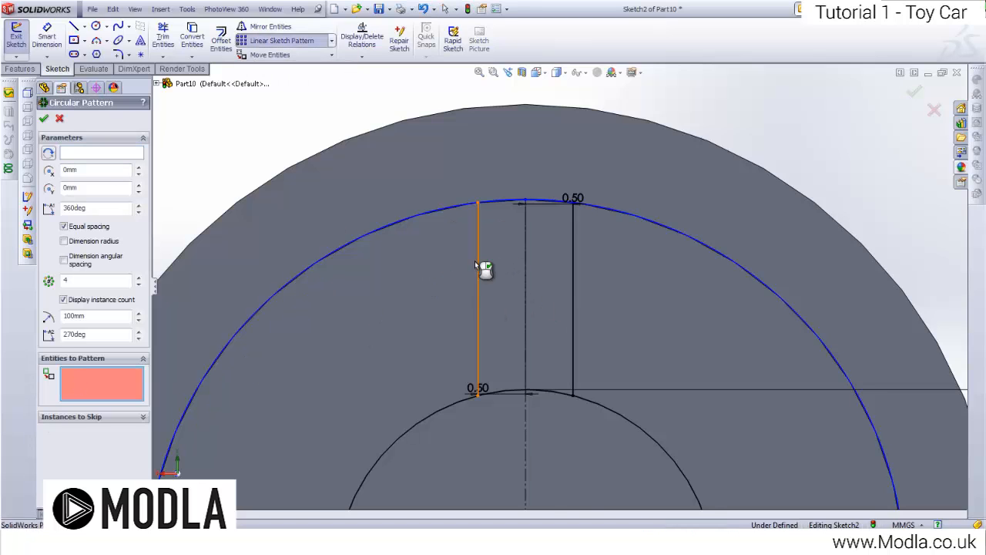
pyautogui.click(477, 270)
pyautogui.click(573, 282)
pyautogui.scroll(5, 574, 284)
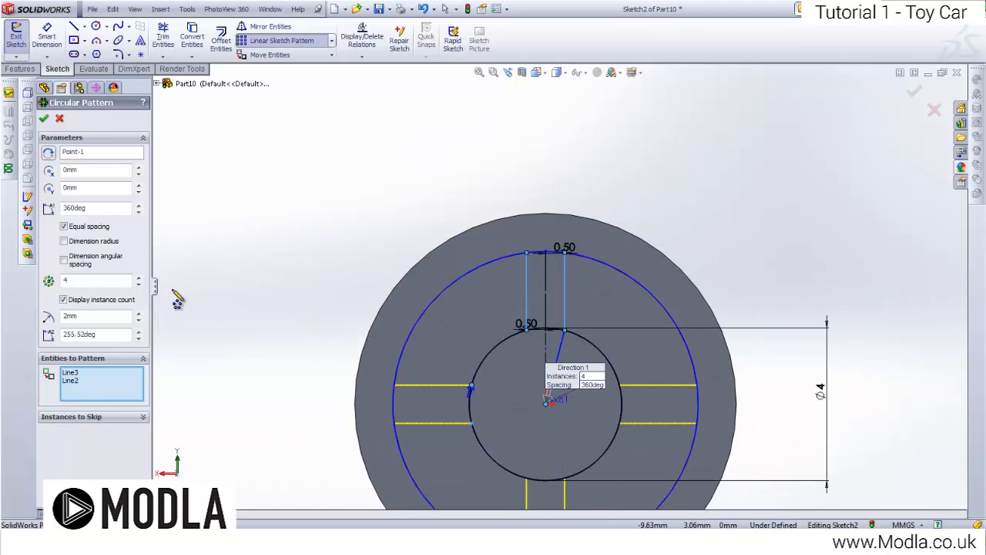
# Step: Clear the circular pattern's centre reference and try the origin point as its centre
pyautogui.rightClick(89, 156)
pyautogui.click(123, 160)
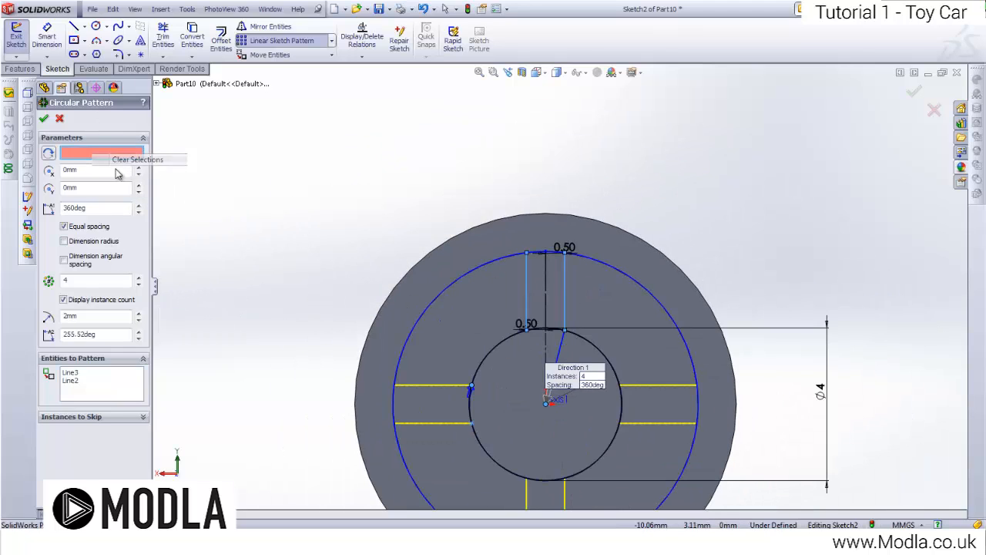
pyautogui.click(546, 402)
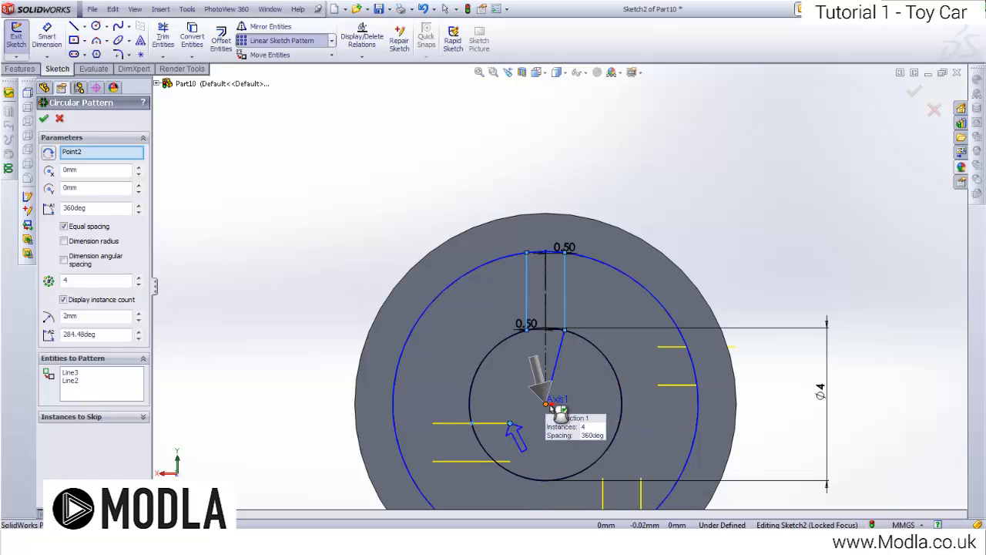
pyautogui.scroll(5, 552, 408)
pyautogui.moveTo(569, 353); pyautogui.dragTo(528, 364, button='middle')
pyautogui.scroll(-6, 542, 322)
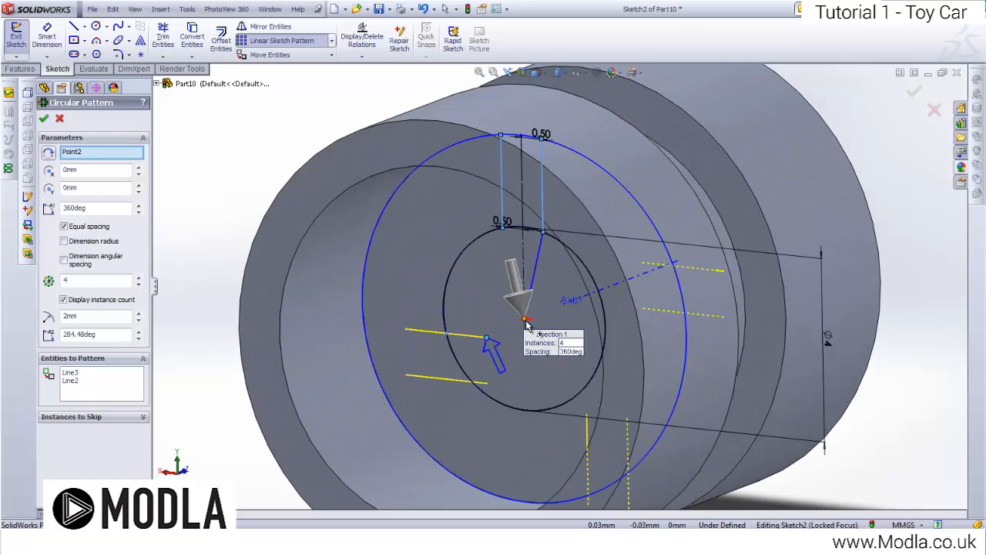
# Step: Clear the pattern centre again, add the 4 mm circle to the patterned entities, and try to create the pattern
pyautogui.rightClick(93, 157)
pyautogui.click(118, 164)
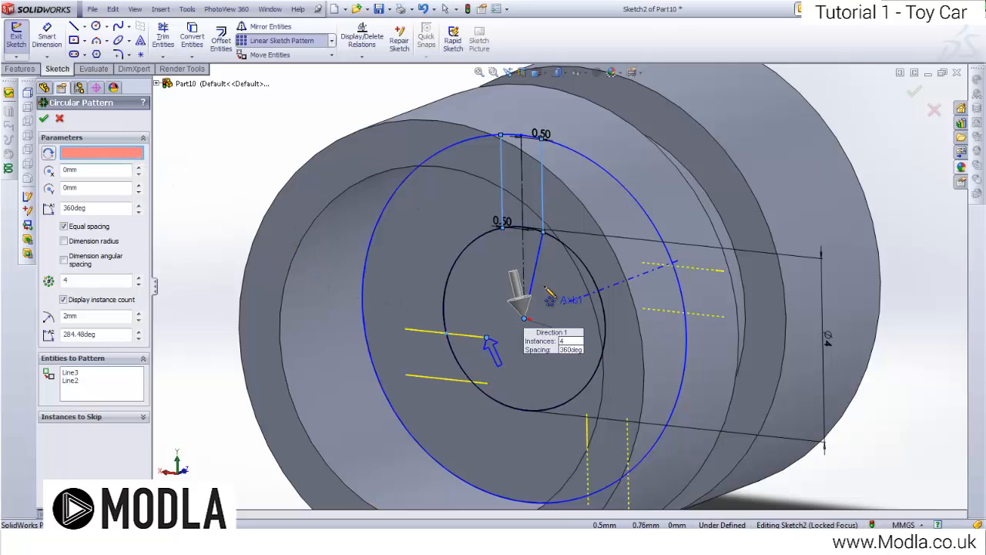
pyautogui.click(455, 263)
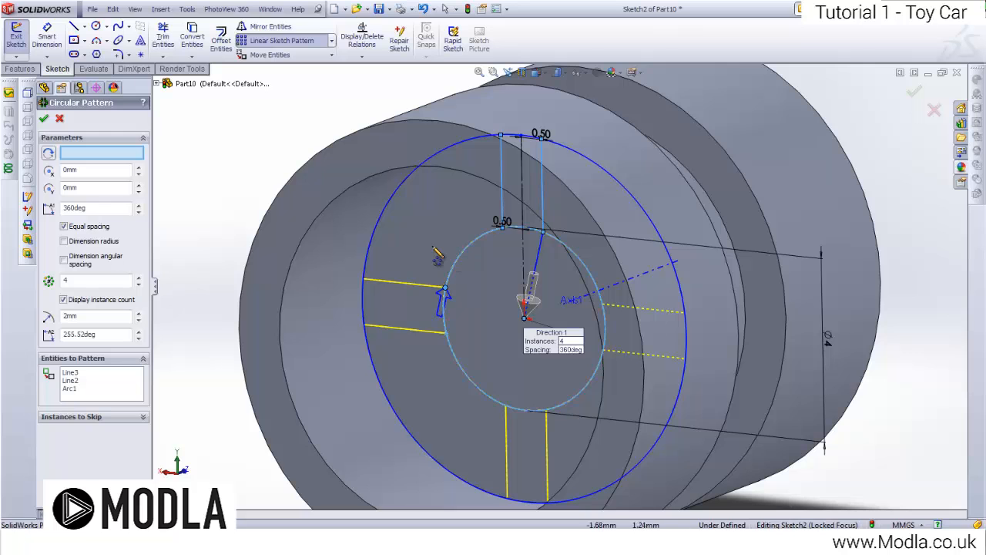
pyautogui.moveTo(460, 317); pyautogui.dragTo(469, 300, button='middle')
pyautogui.scroll(4, 506, 302)
pyautogui.moveTo(554, 288); pyautogui.dragTo(577, 289, button='middle')
pyautogui.scroll(-5, 595, 293)
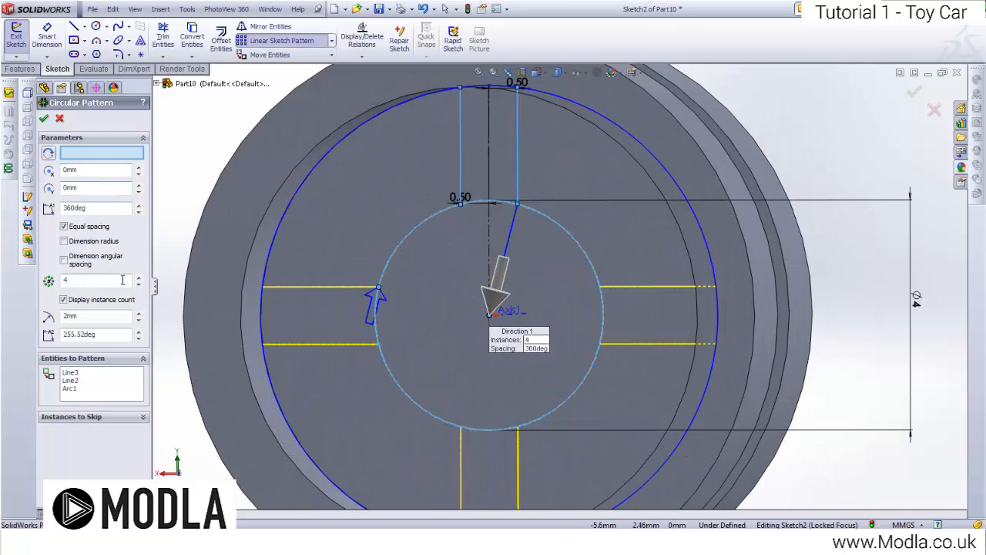
pyautogui.click(44, 119)
pyautogui.press('f')
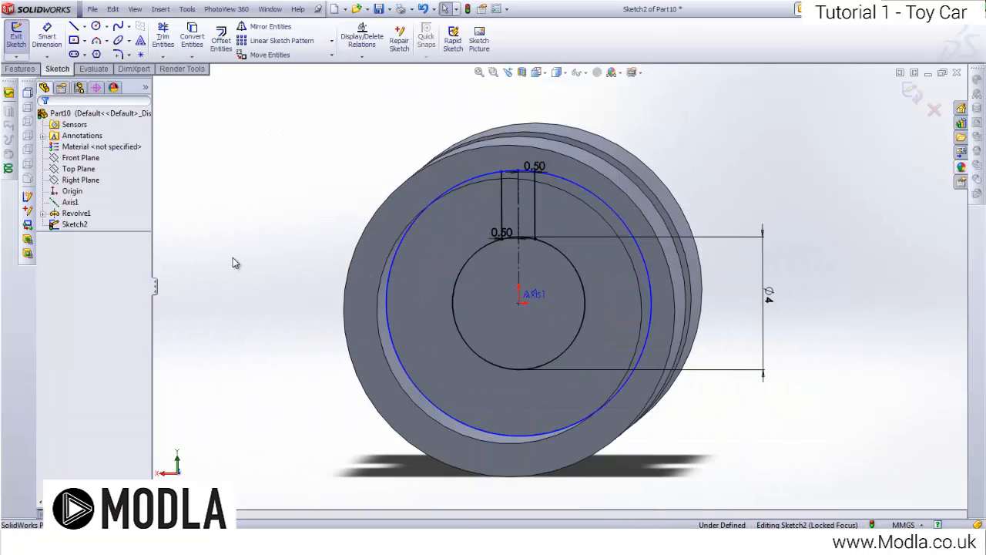
# Step: Create a circular sketch pattern of the two spoke lines with 4 equally spaced instances over 360 degrees about the origin
pyautogui.click(331, 40)
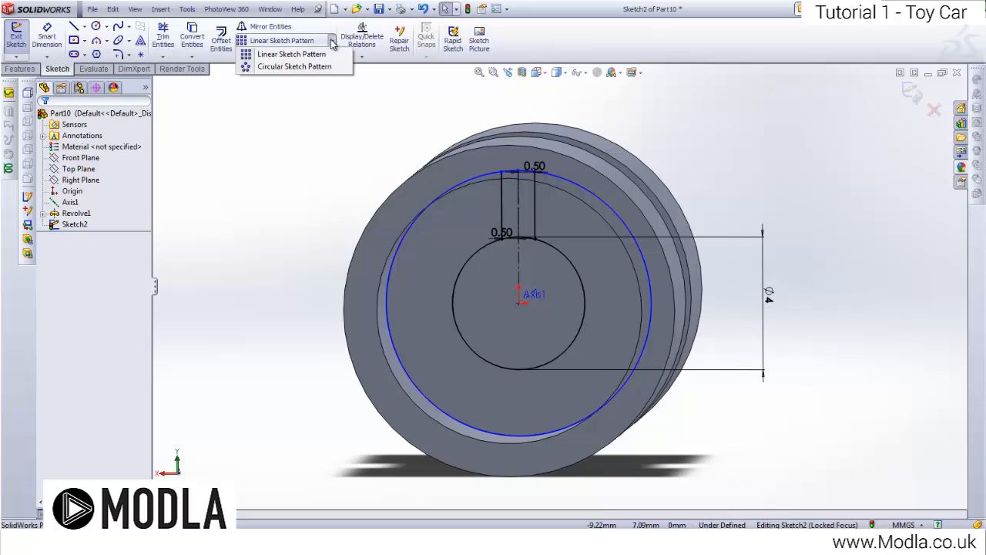
pyautogui.click(295, 66)
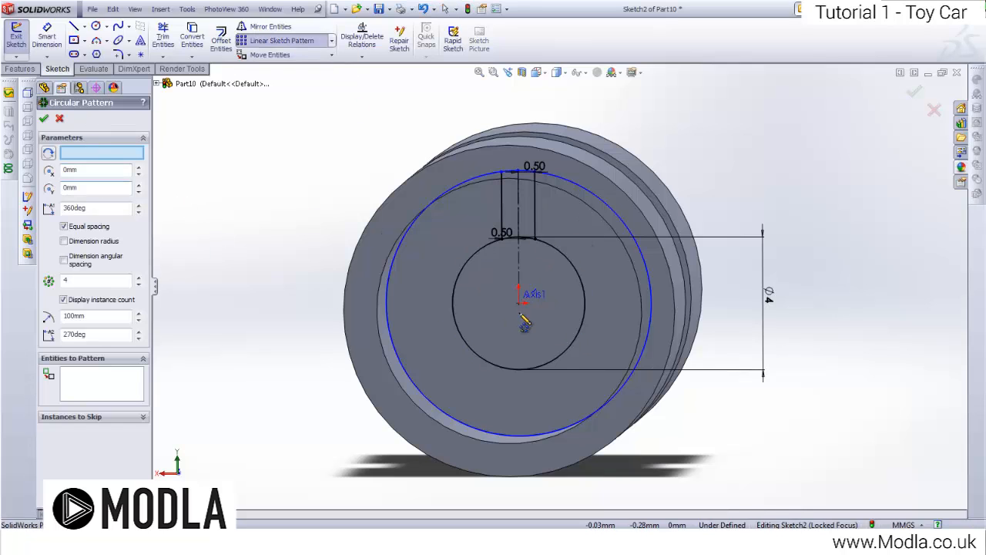
pyautogui.press('space')
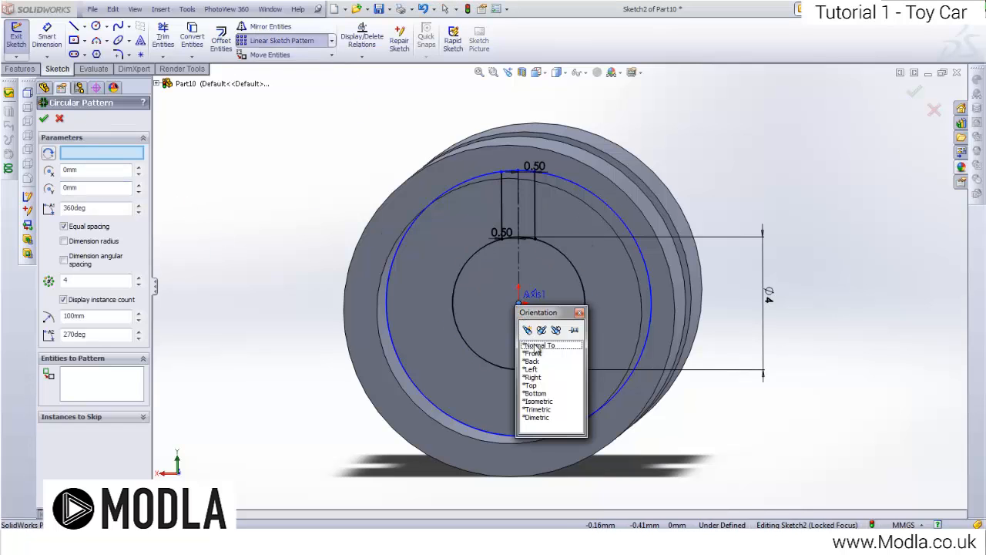
pyautogui.press('Return')
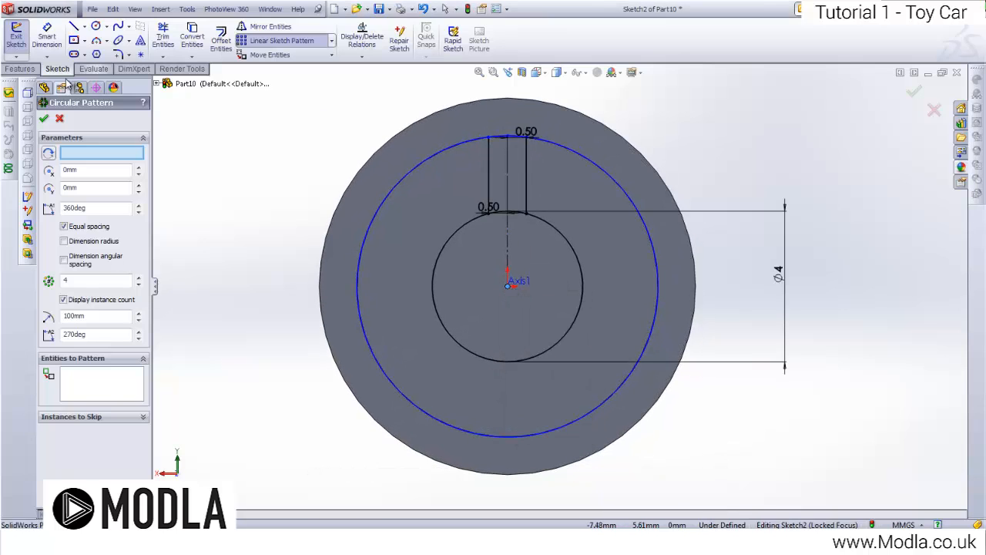
pyautogui.click(118, 396)
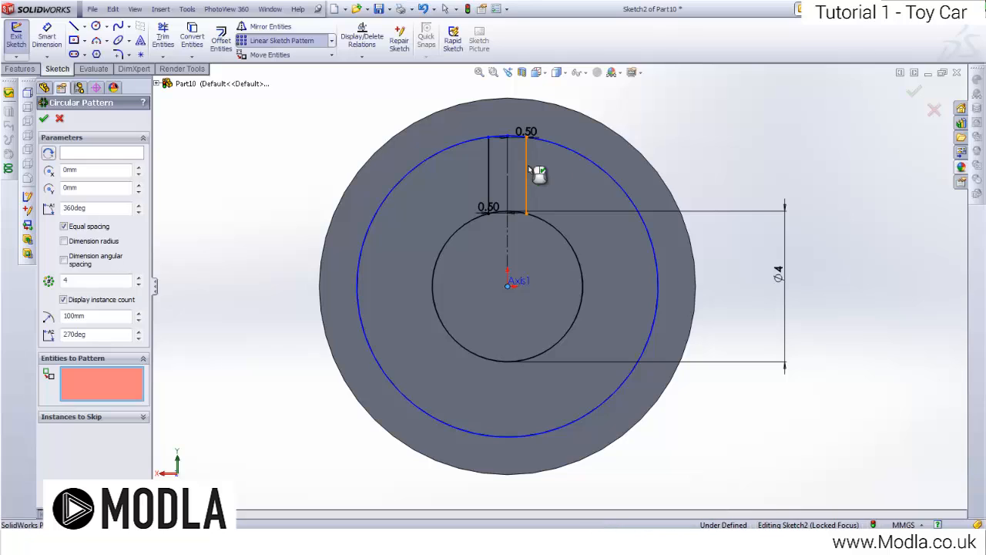
pyautogui.click(527, 173)
pyautogui.click(488, 172)
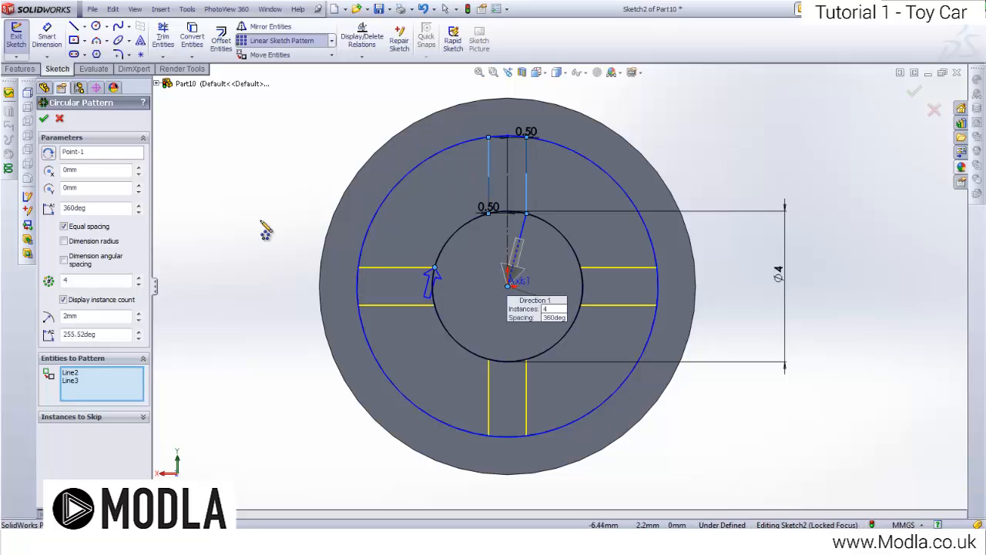
pyautogui.click(44, 119)
# Step: Trim the 4 mm circle's arcs that cross the inner ends of the four spokes
pyautogui.moveTo(486, 261); pyautogui.dragTo(508, 270, button='middle')
pyautogui.press('space')
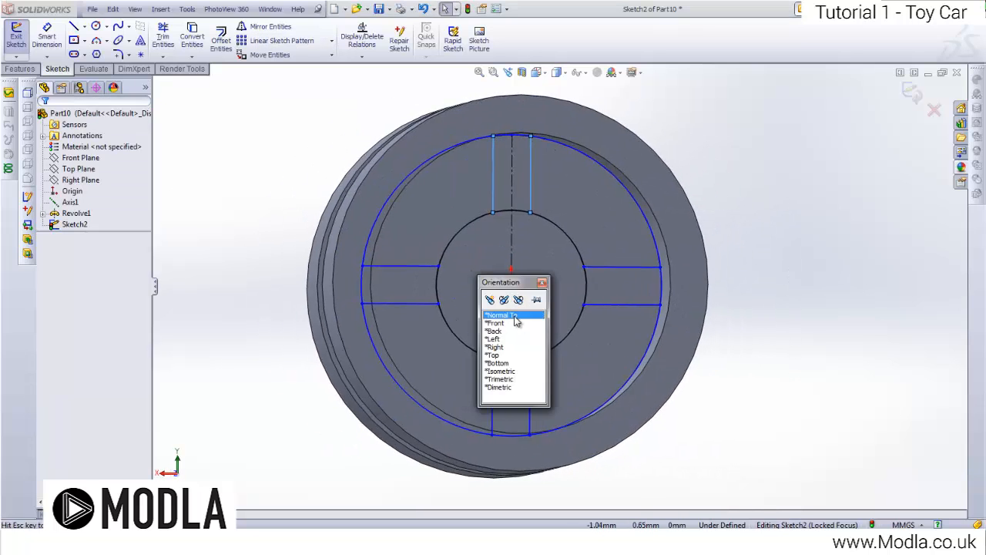
pyautogui.click(514, 315)
pyautogui.click(164, 36)
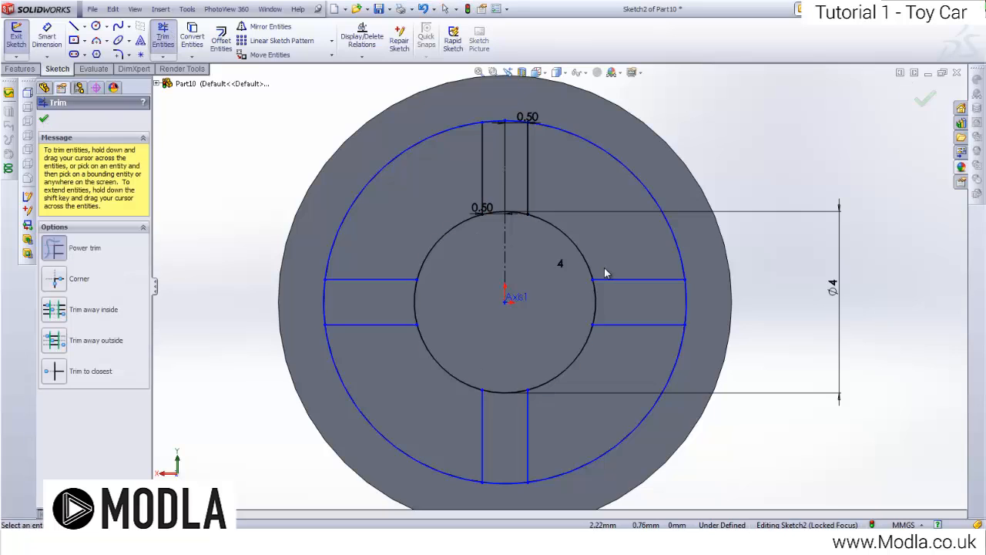
pyautogui.scroll(-4, 521, 308)
pyautogui.moveTo(638, 312)
pyautogui.mouseDown()
pyautogui.moveTo(438, 169)
pyautogui.moveTo(423, 106)
pyautogui.mouseUp()
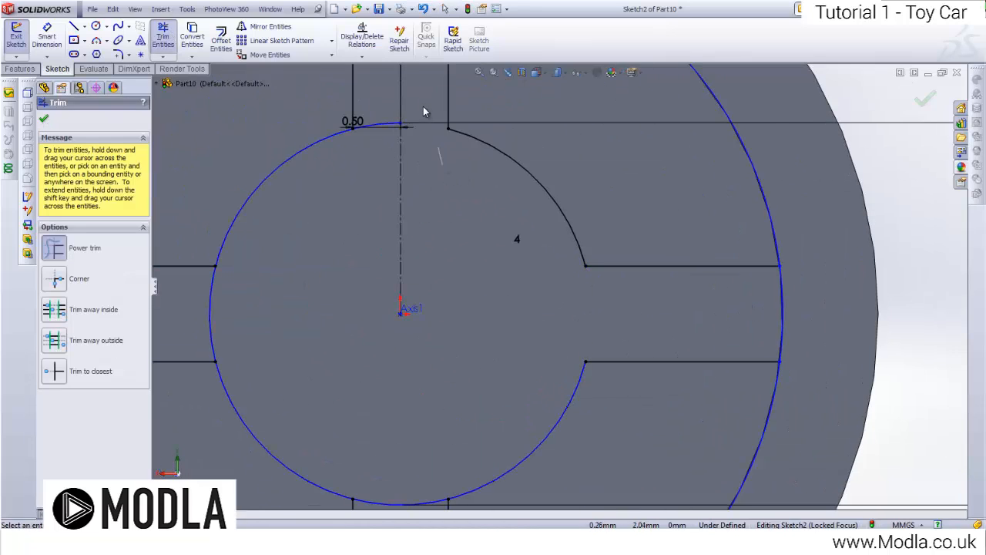
pyautogui.moveTo(208, 309); pyautogui.dragTo(199, 309)
# Step: Trim the outer circle's arcs between the spokes, leaving one closed cross-shaped profile
pyautogui.scroll(3, 515, 381)
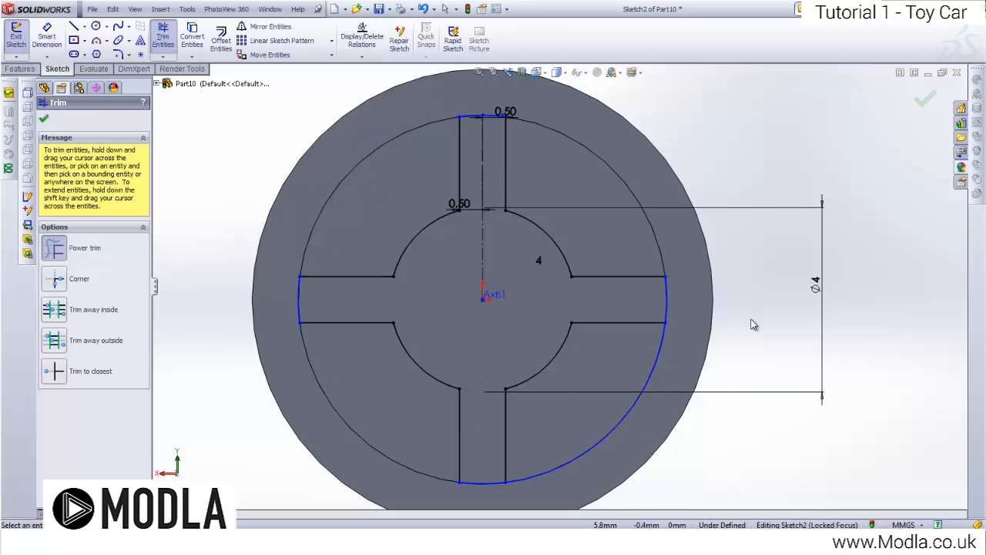
pyautogui.moveTo(709, 382); pyautogui.dragTo(559, 391)
pyautogui.scroll(-5, 509, 148)
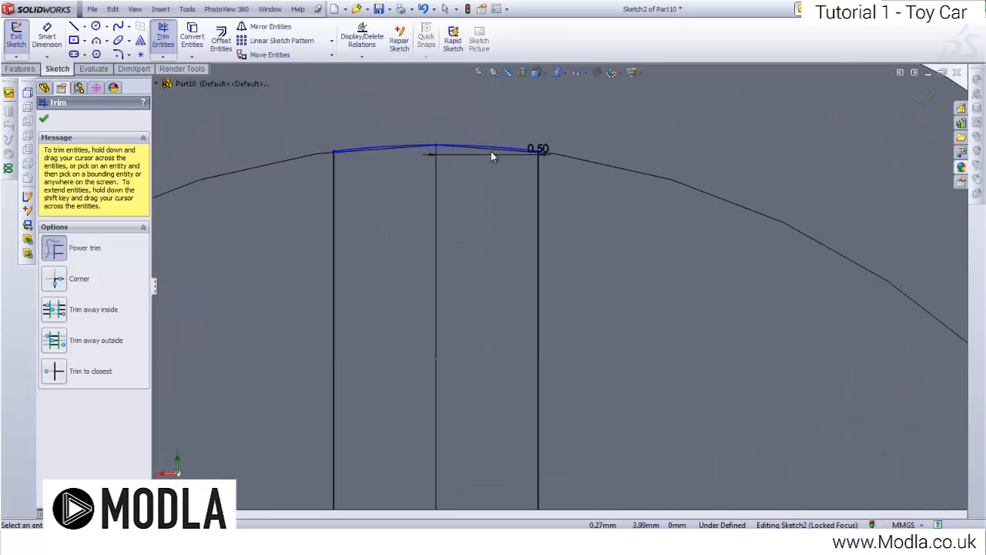
pyautogui.scroll(8, 519, 257)
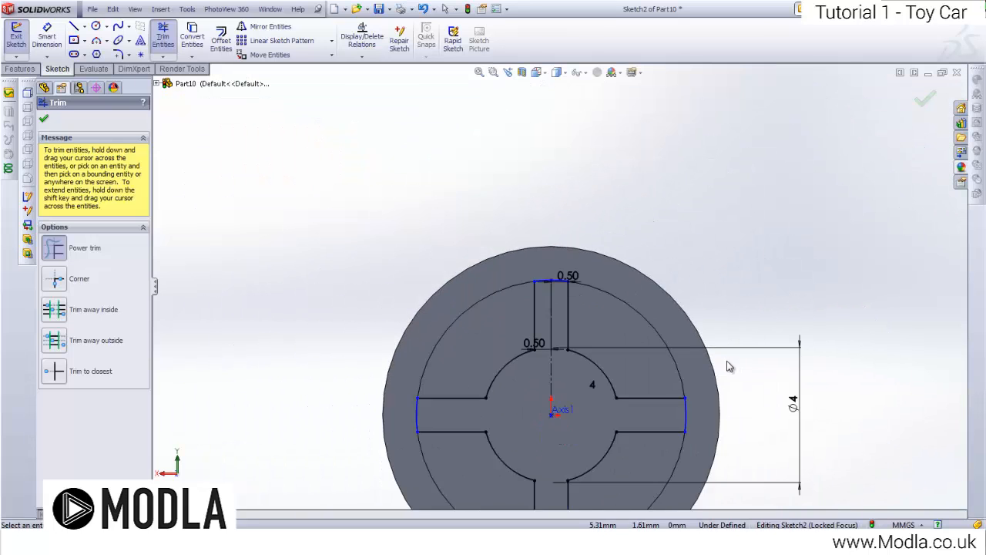
pyautogui.click(44, 120)
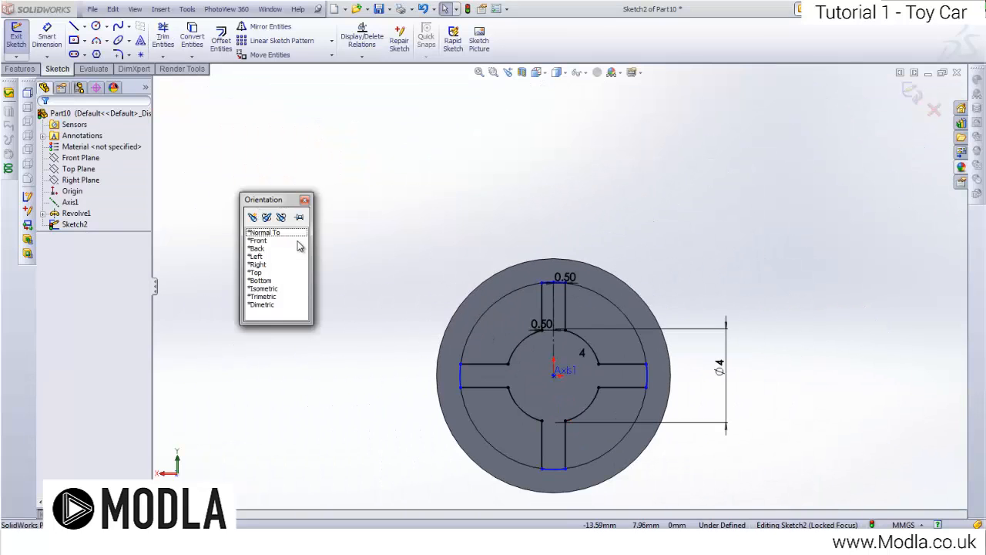
# Step: Extrude the cross-shaped hub profile as a blind boss 2 mm deep
pyautogui.click(18, 68)
pyautogui.click(12, 50)
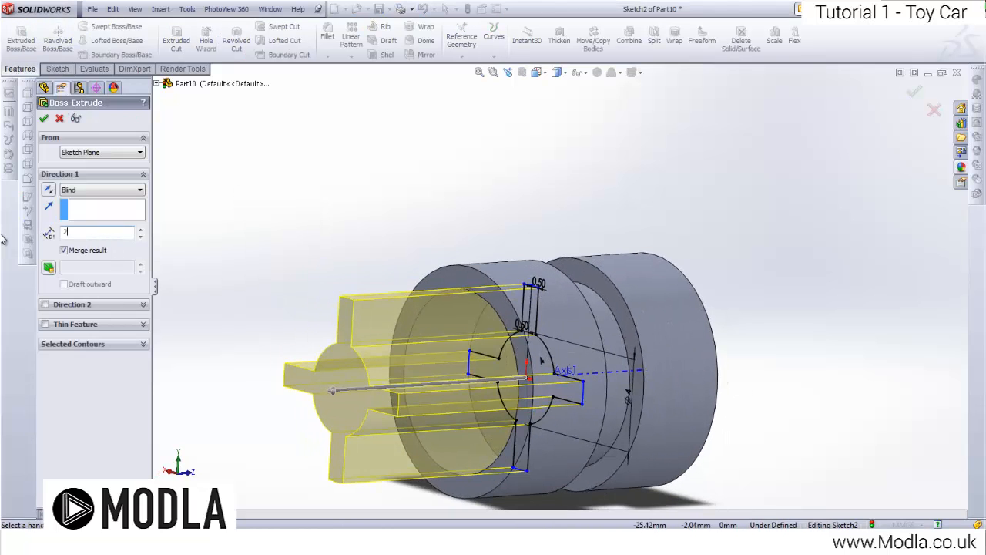
pyautogui.write('2')
pyautogui.press('Return')
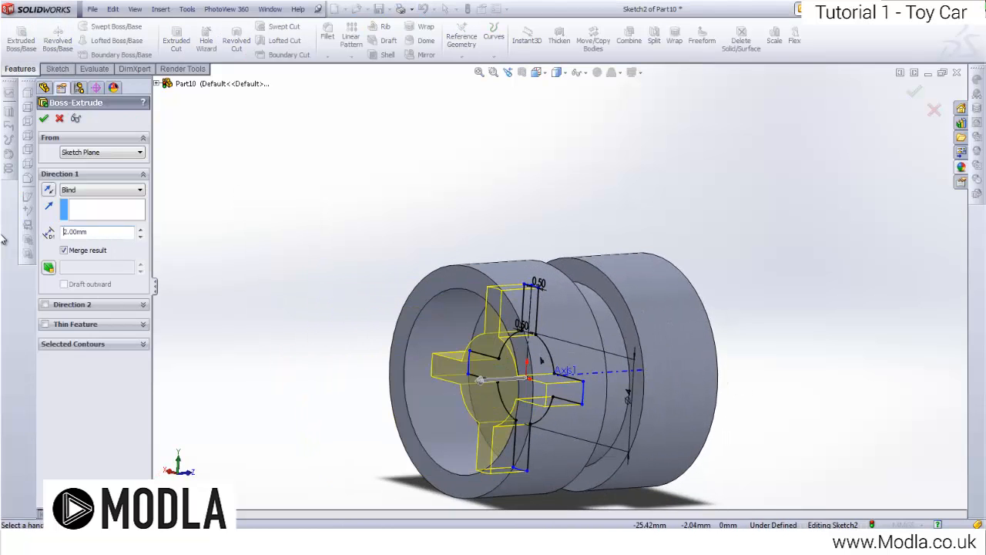
pyautogui.click(44, 118)
# Step: Start a new sketch on the recessed circular face at the opposite end of the wheel centre
pyautogui.moveTo(737, 331); pyautogui.dragTo(559, 357, button='middle')
pyautogui.rightClick(552, 356)
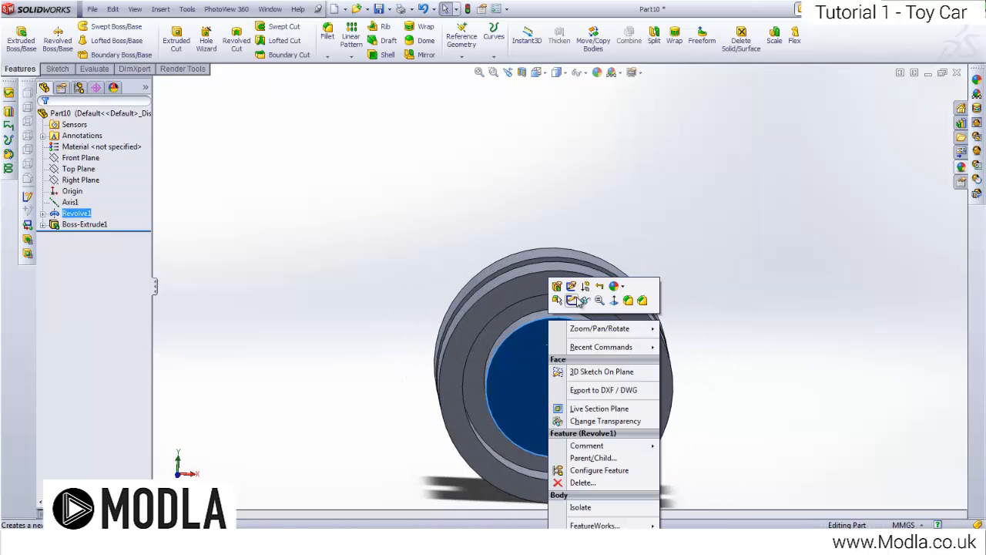
pyautogui.click(573, 299)
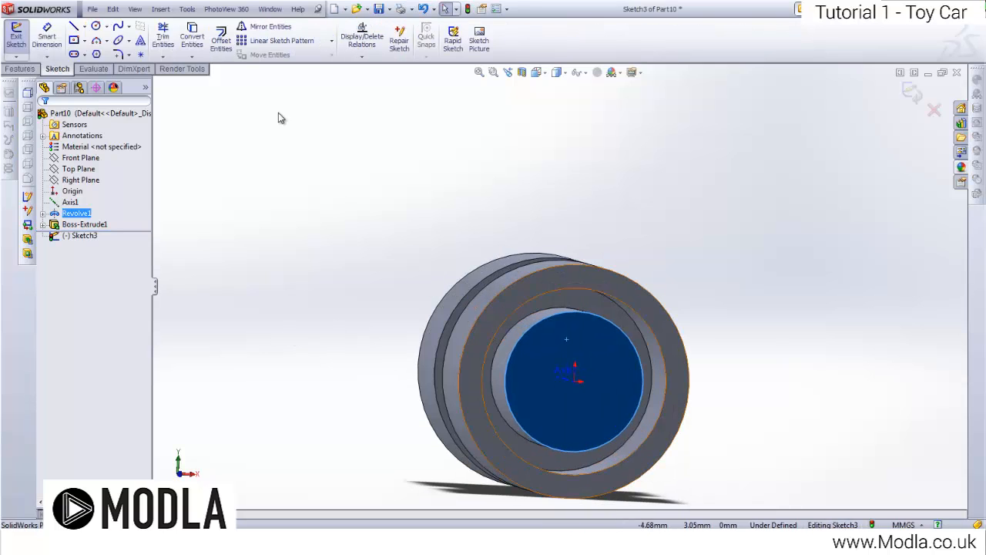
# Step: Sketch a circle about 3.6 mm in diameter centred on the origin of the recessed face, keeping its sketch open for editing
pyautogui.click(95, 26)
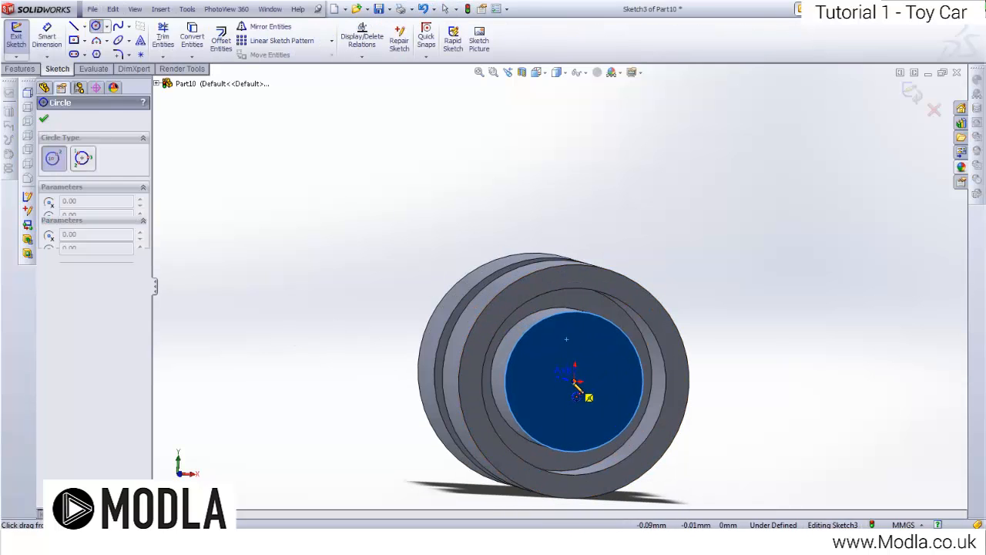
pyautogui.moveTo(573, 380); pyautogui.dragTo(577, 339)
pyautogui.click(17, 35)
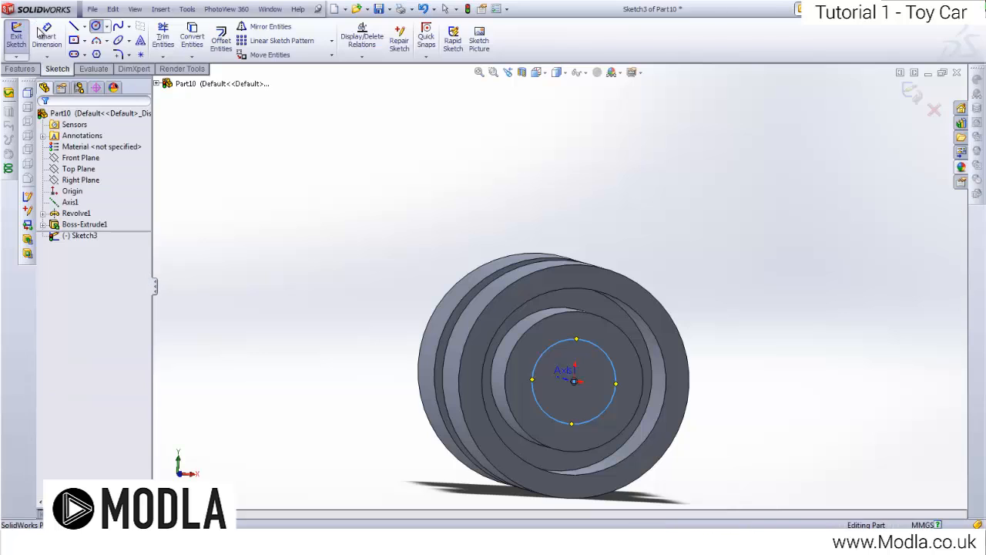
pyautogui.rightClick(74, 235)
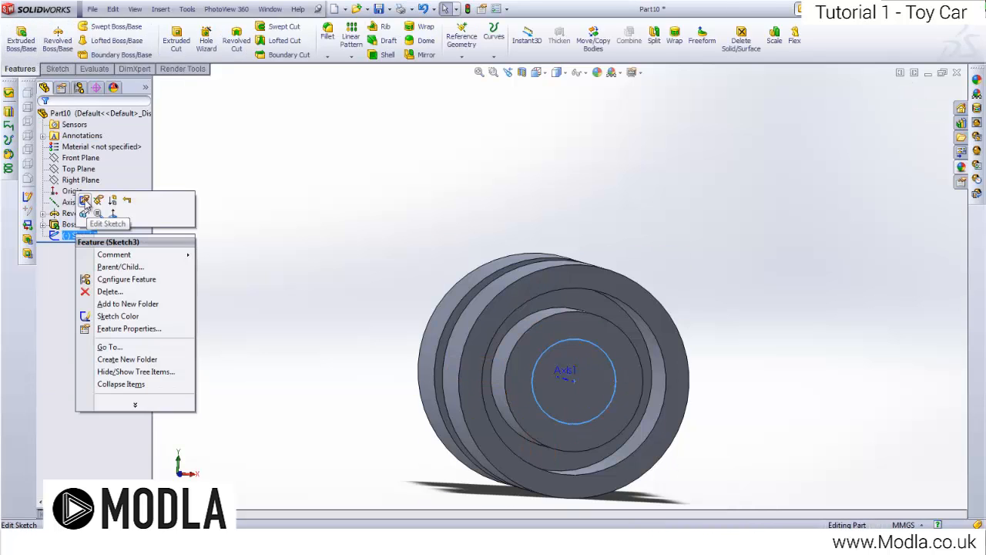
pyautogui.click(84, 201)
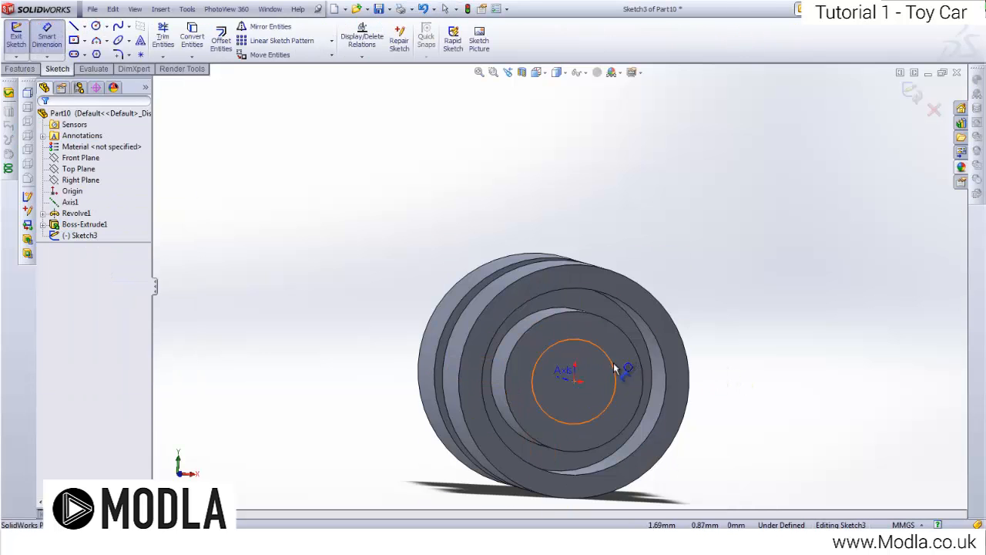
# Step: Dimension the circle on the recessed face to a diameter of 3 mm
pyautogui.click(614, 369)
pyautogui.click(816, 363)
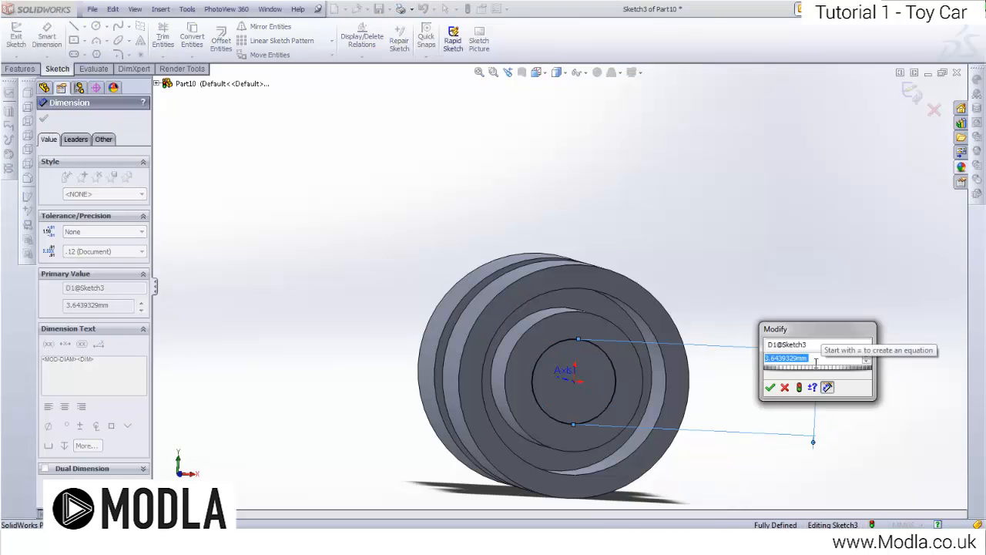
pyautogui.write('3')
pyautogui.press('Return')
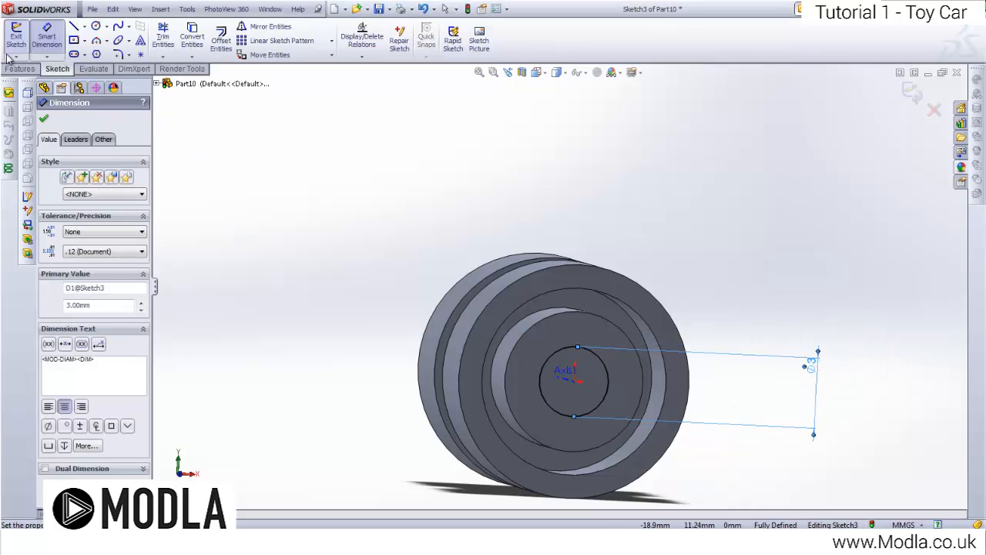
# Step: Cut the 3 mm circle into the wheel centre as a blind extruded cut 8 mm deep
pyautogui.click(20, 69)
pyautogui.click(177, 38)
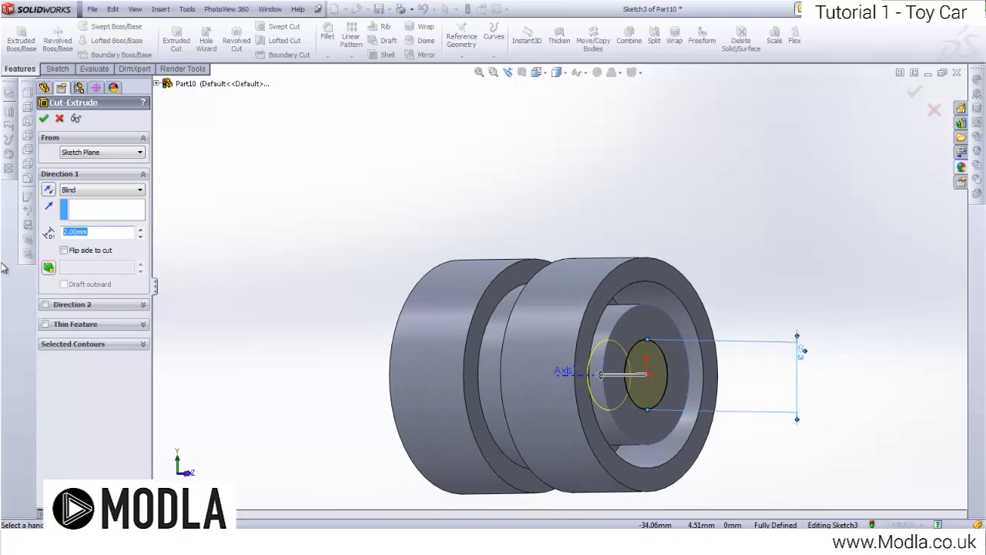
pyautogui.press('Return')
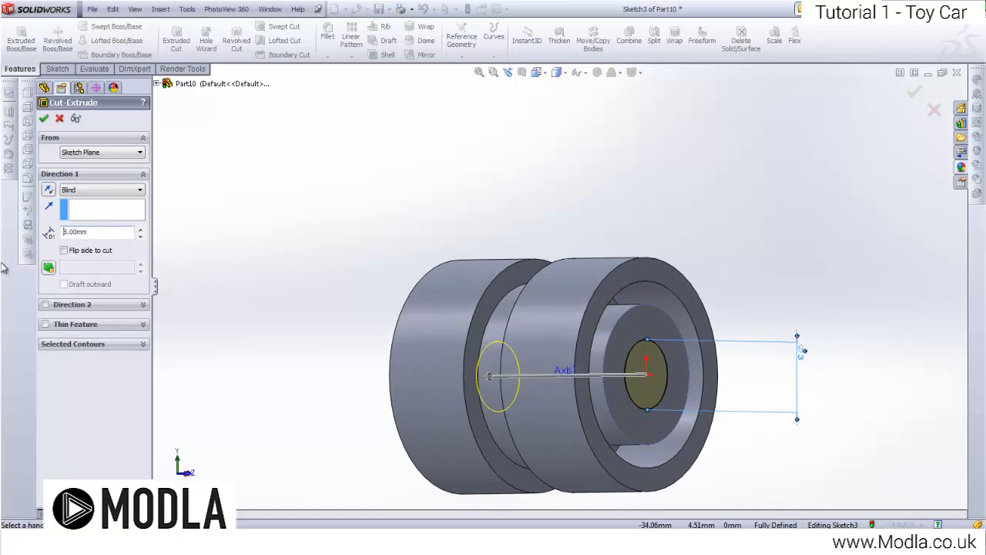
pyautogui.click(44, 120)
# Step: Apply the yellow high gloss plastic appearance to the whole wheel centre part
pyautogui.moveTo(589, 359); pyautogui.dragTo(328, 331, button='middle')
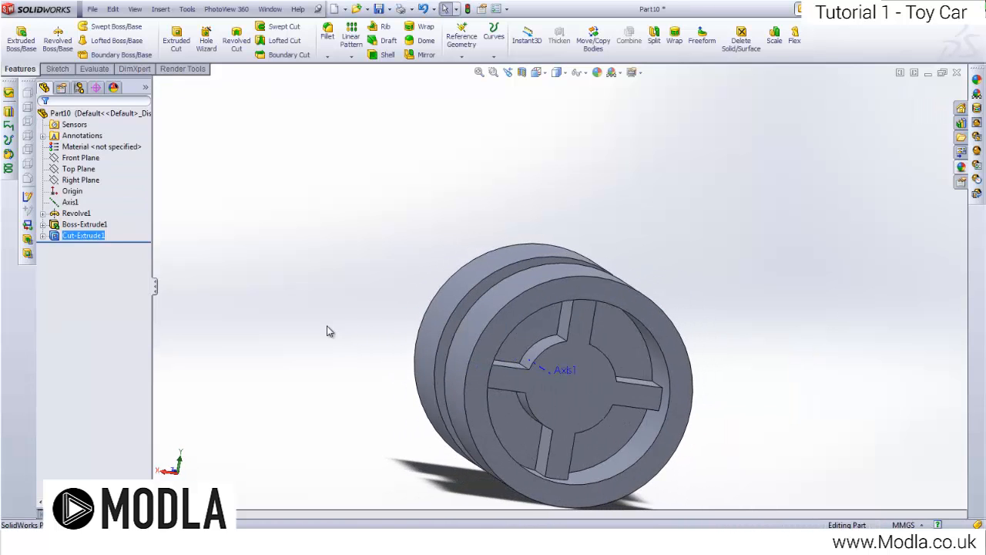
pyautogui.click(85, 113)
pyautogui.click(974, 169)
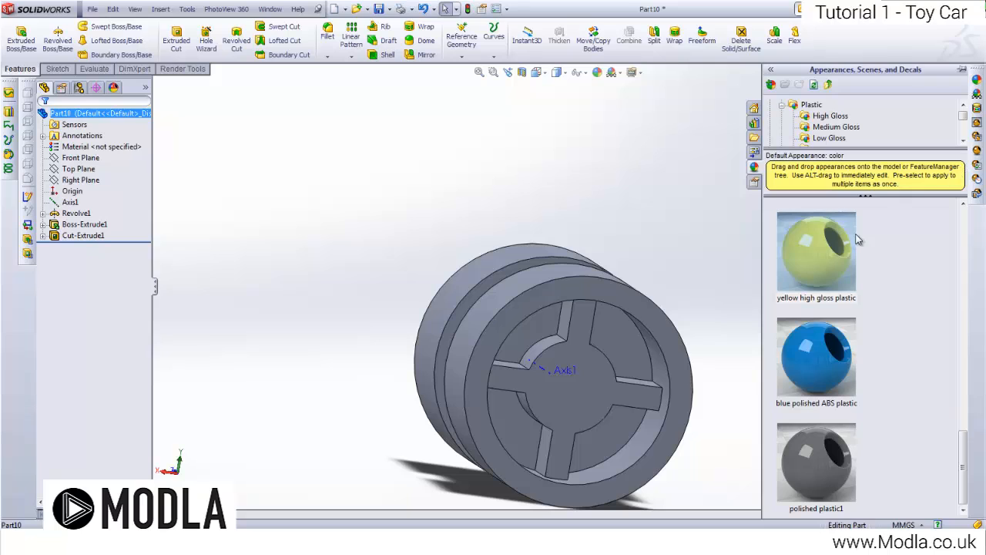
pyautogui.rightClick(821, 246)
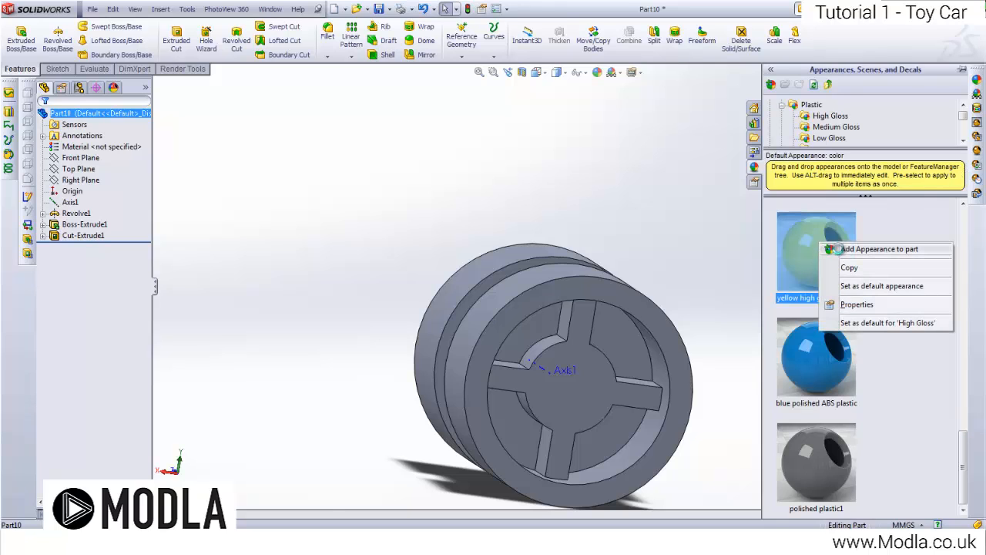
pyautogui.click(839, 249)
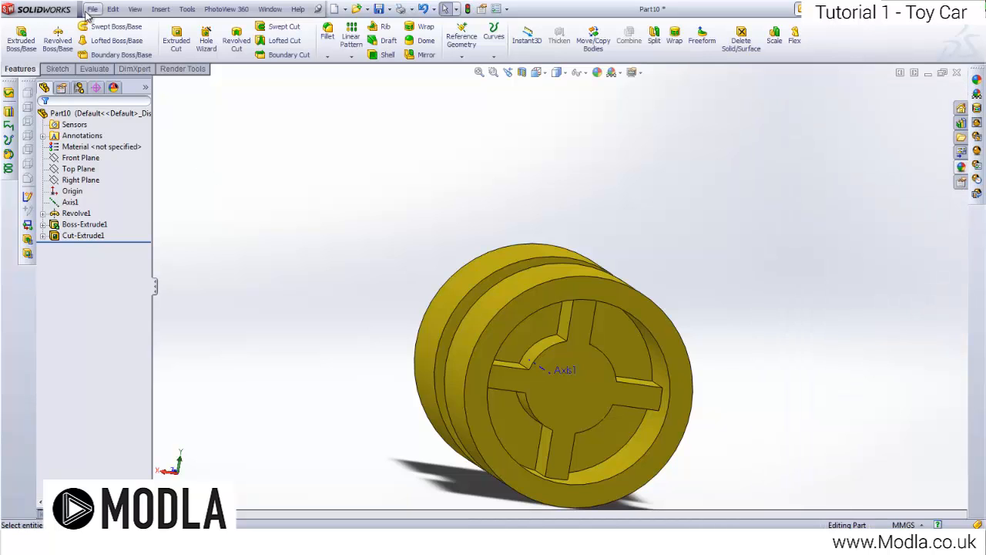
# Step: Save the part as Wheel_center in the CAD folder inside the Toy_Car folder on the desktop
pyautogui.click(88, 9)
pyautogui.click(573, 72)
pyautogui.rightClick(94, 7)
pyautogui.click(93, 8)
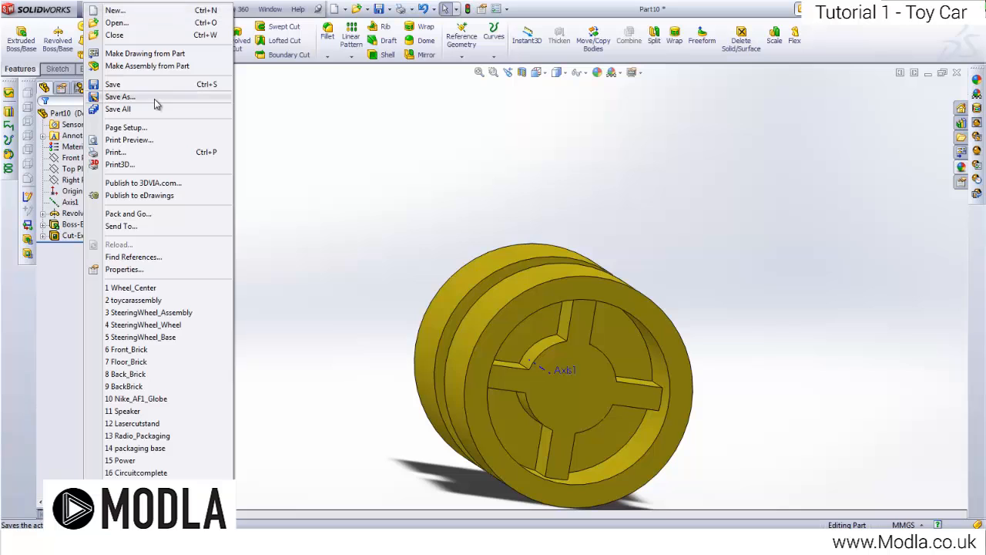
pyautogui.click(142, 98)
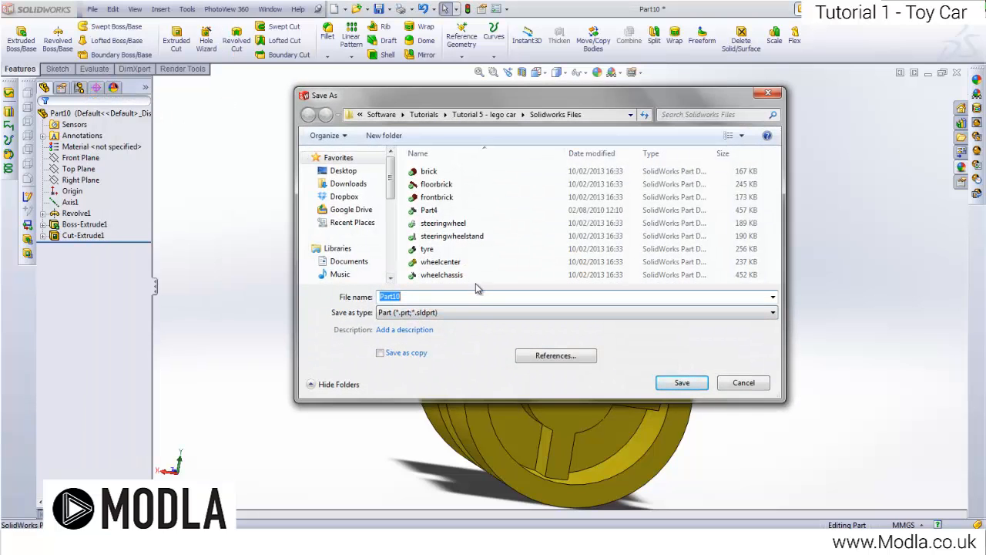
pyautogui.click(343, 171)
pyautogui.click(434, 195)
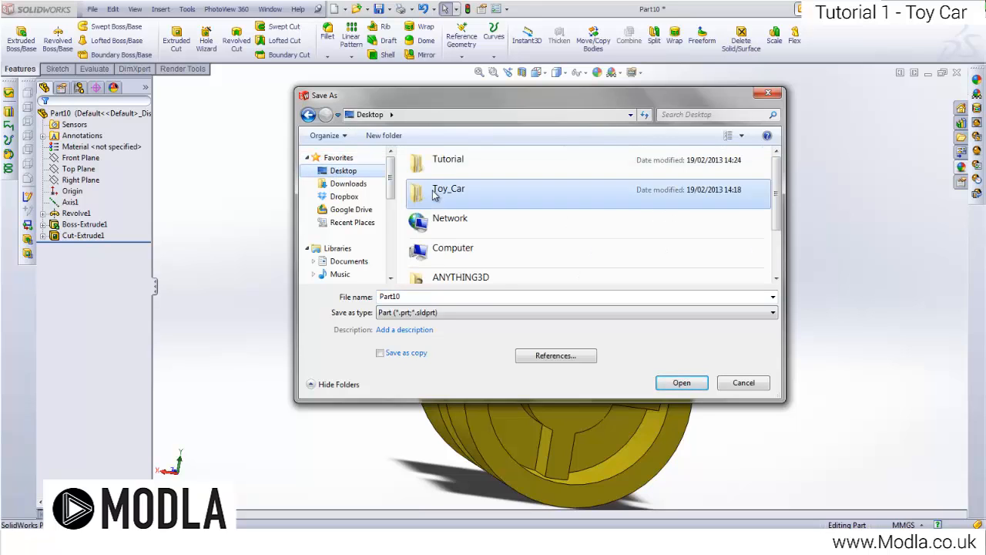
pyautogui.doubleClick(434, 195)
pyautogui.doubleClick(432, 173)
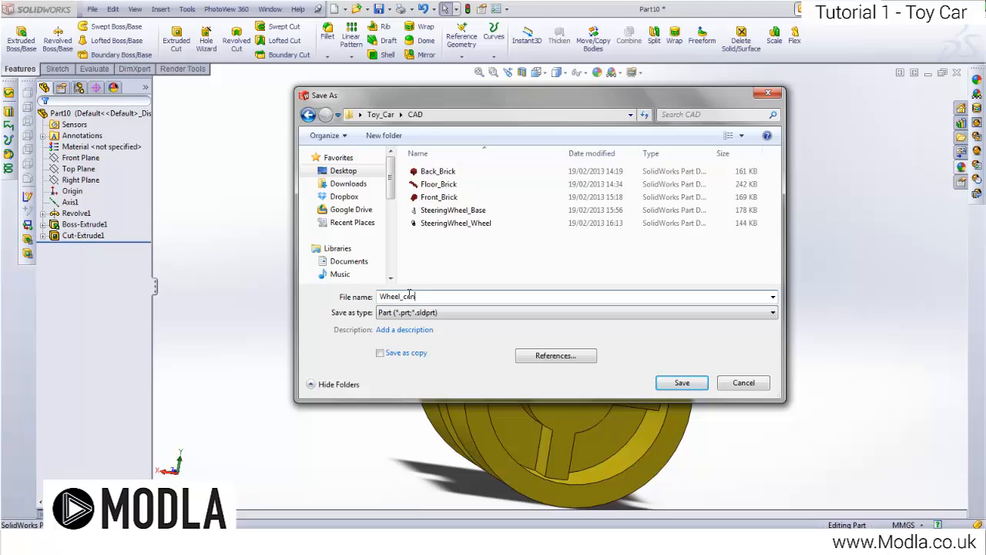
pyautogui.click(690, 387)
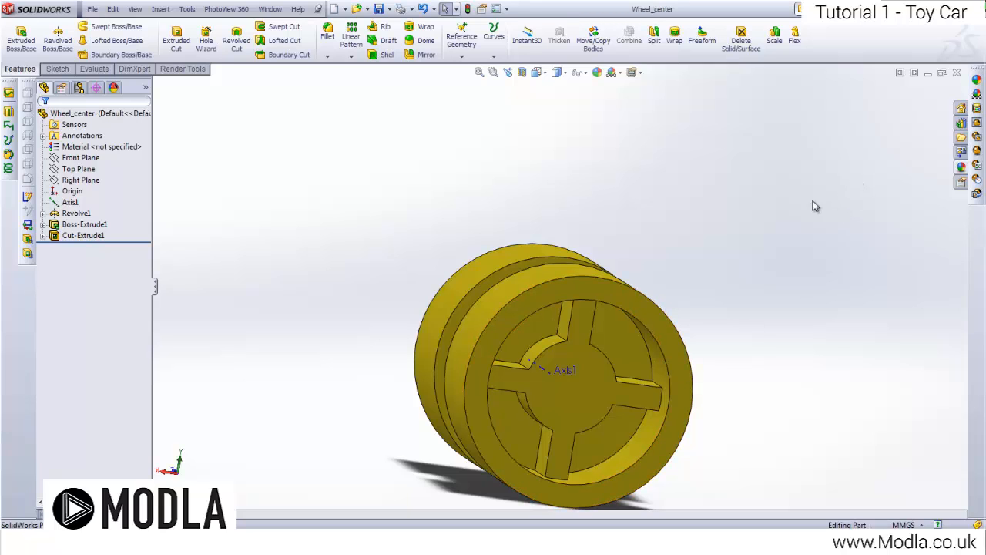
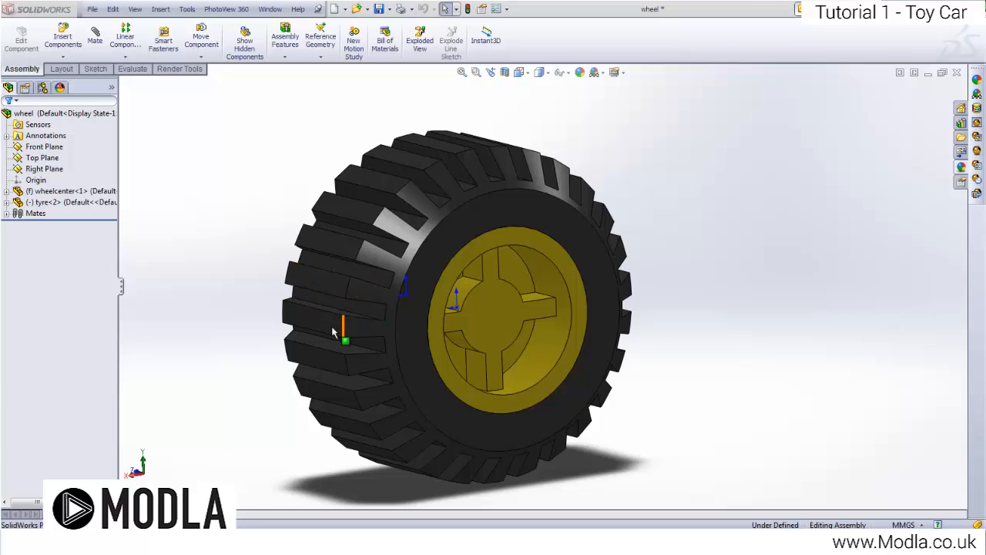
# Step: Open the tyre part from the wheel assembly and examine its extrusions, chamfer and circular pattern of treads
pyautogui.rightClick(65, 204)
pyautogui.click(72, 169)
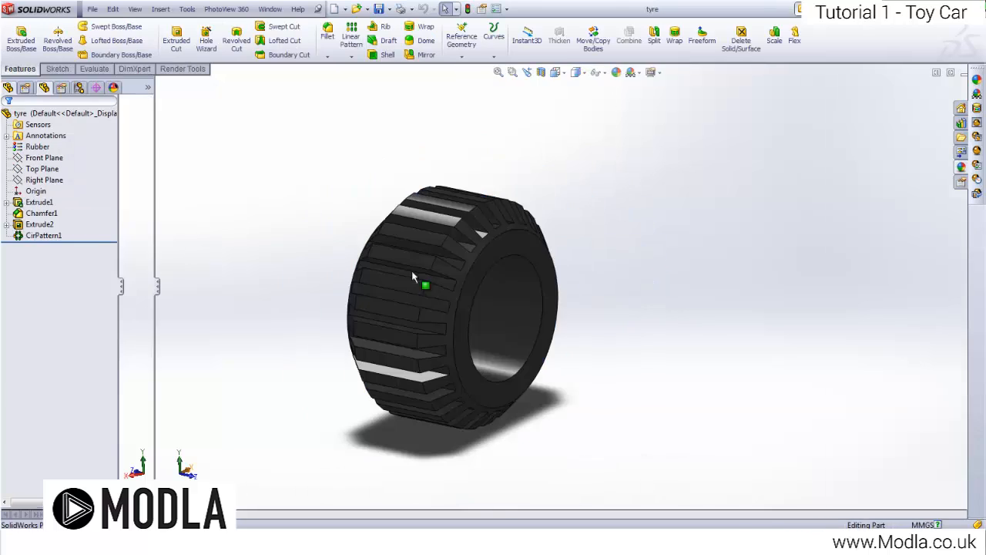
pyautogui.click(76, 201)
pyautogui.keyDown('ctrl'); pyautogui.click(77, 213); pyautogui.keyUp('ctrl')
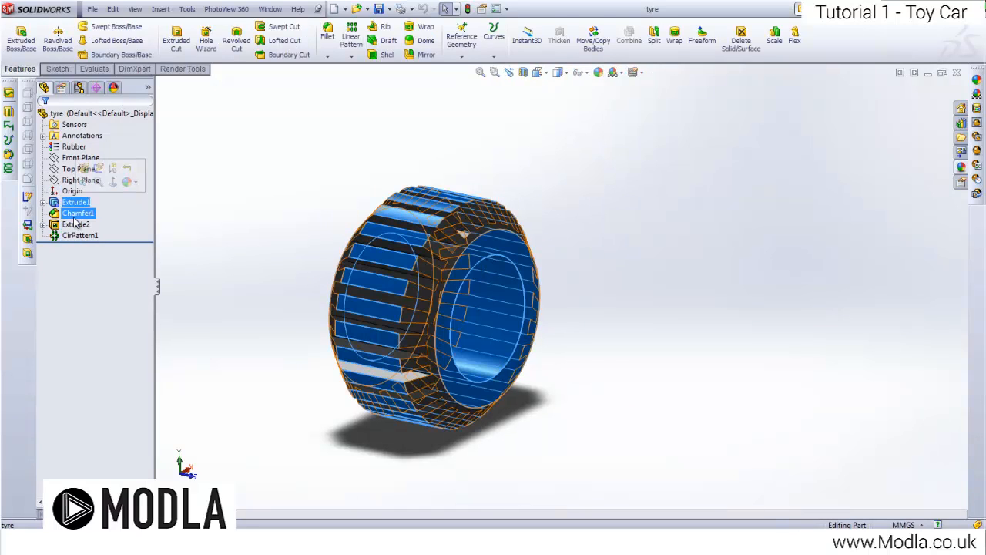
pyautogui.click(76, 224)
pyautogui.keyDown('ctrl'); pyautogui.click(81, 235); pyautogui.keyUp('ctrl')
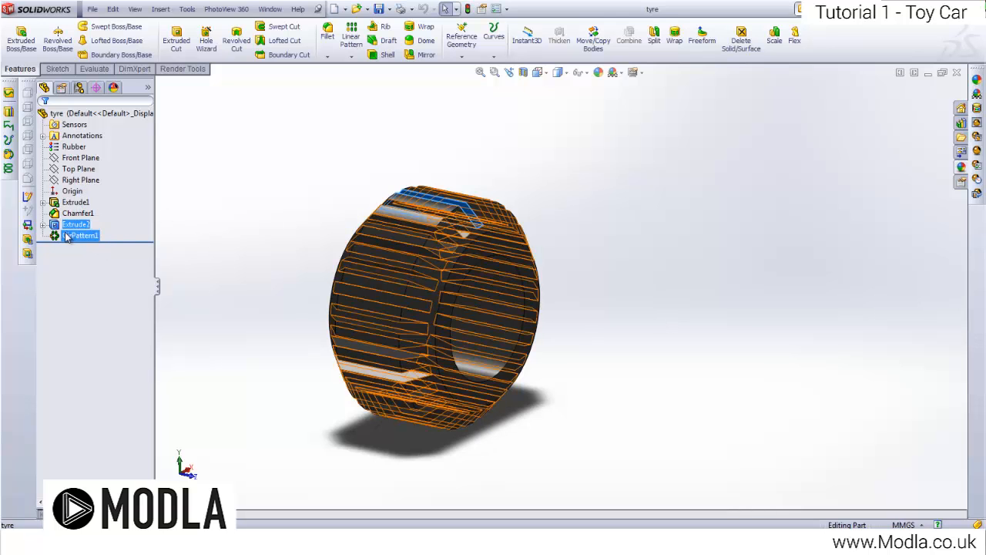
pyautogui.click(68, 237)
pyautogui.moveTo(504, 310)
pyautogui.mouseDown(button='middle')
pyautogui.moveTo(451, 282)
pyautogui.moveTo(457, 340)
pyautogui.moveTo(506, 310)
pyautogui.moveTo(499, 320)
pyautogui.mouseUp(button='middle')
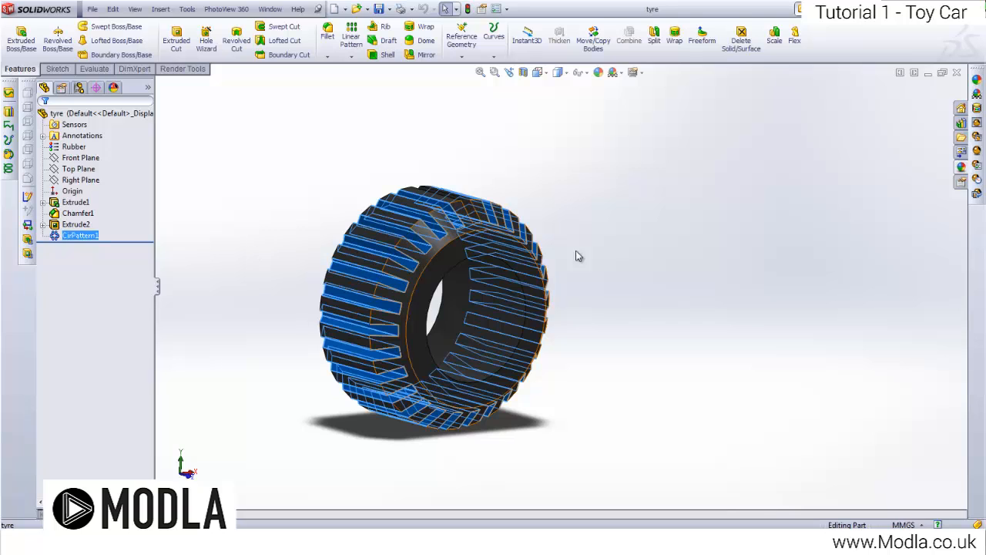
pyautogui.click(762, 185)
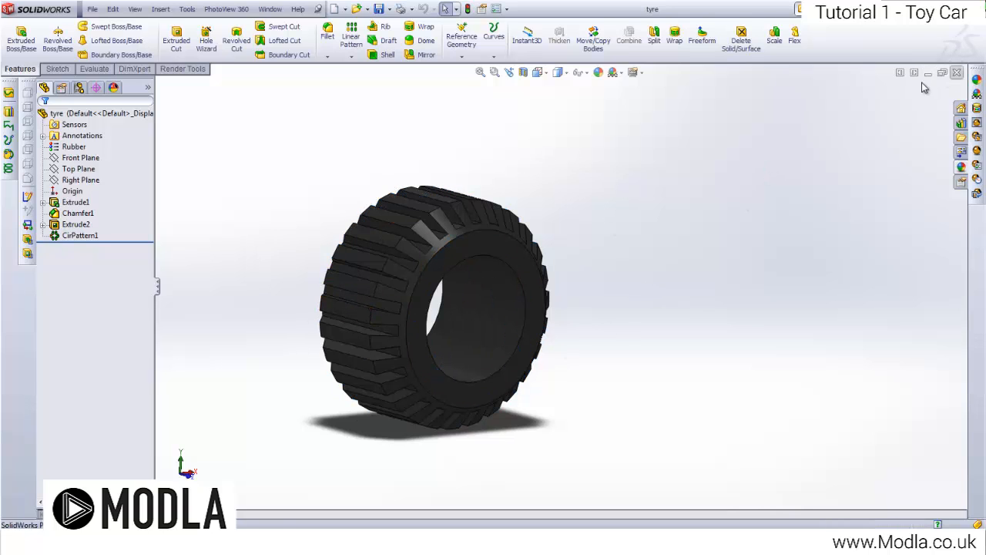
# Step: Close the tyre part and the wheel assembly, discarding the assembly's changes, and minimise the reference wheelcenter part
pyautogui.click(957, 72)
pyautogui.click(957, 72)
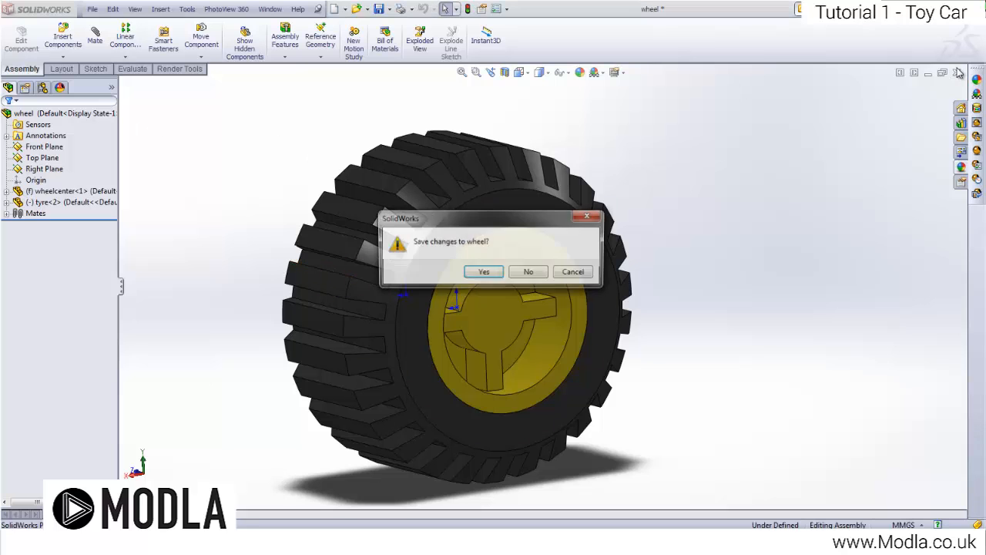
pyautogui.click(531, 271)
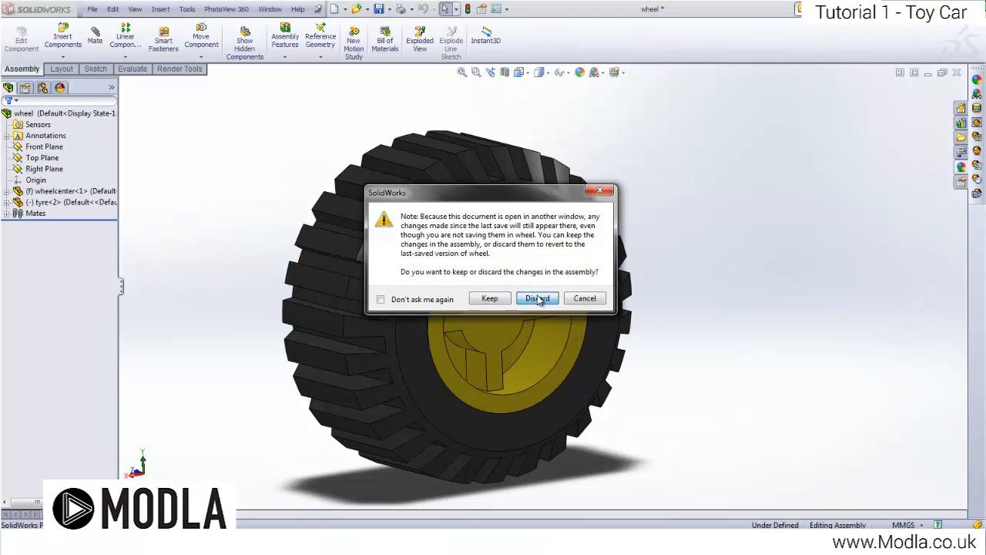
pyautogui.click(537, 298)
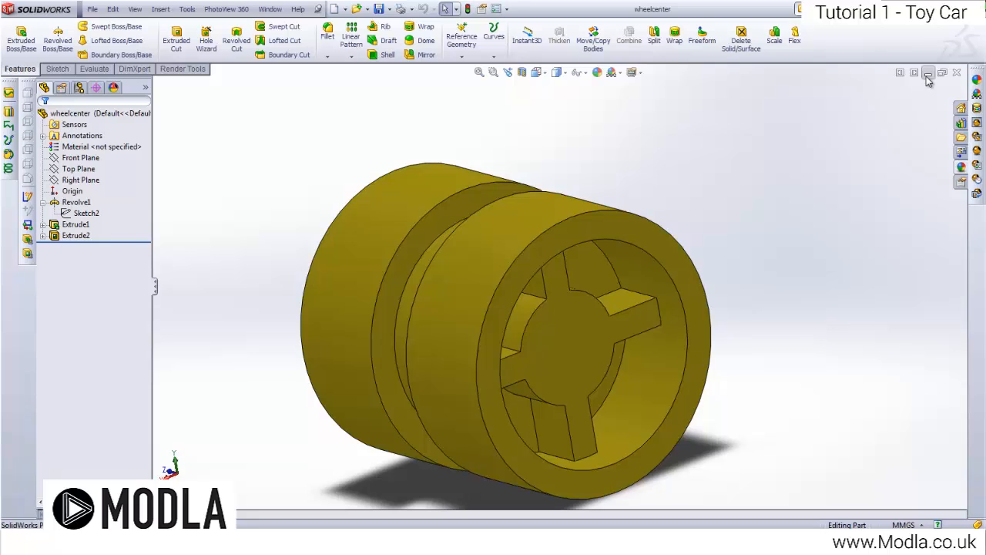
pyautogui.click(928, 74)
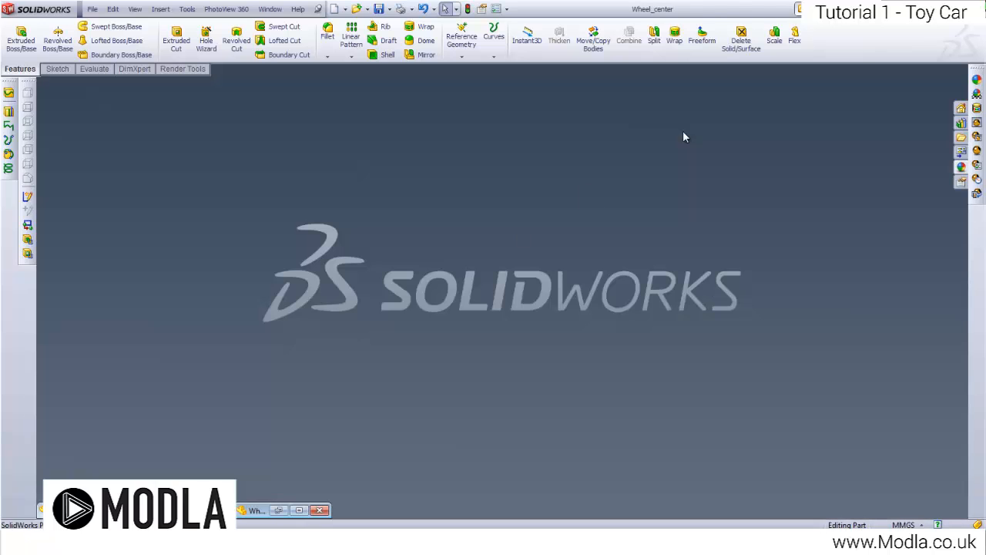
# Step: Create a new part document, start a sketch on the Front Plane and maximise the document window
pyautogui.click(93, 11)
pyautogui.click(108, 11)
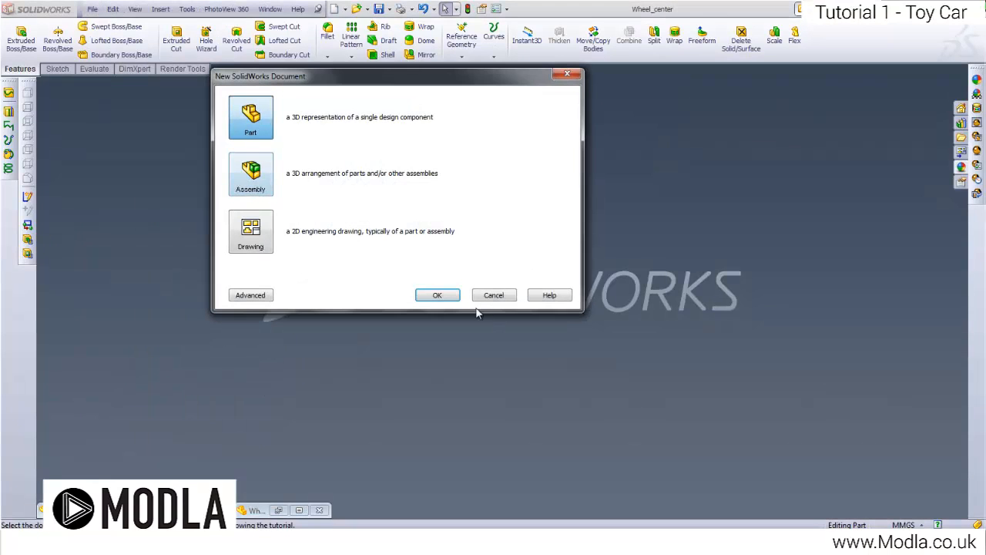
pyautogui.click(437, 295)
pyautogui.click(80, 178)
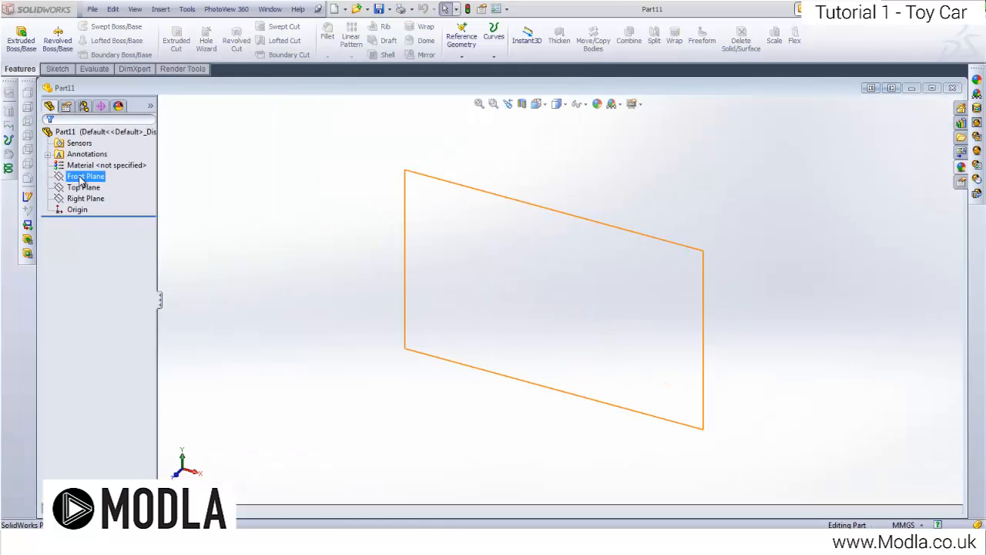
pyautogui.rightClick(80, 179)
pyautogui.click(88, 160)
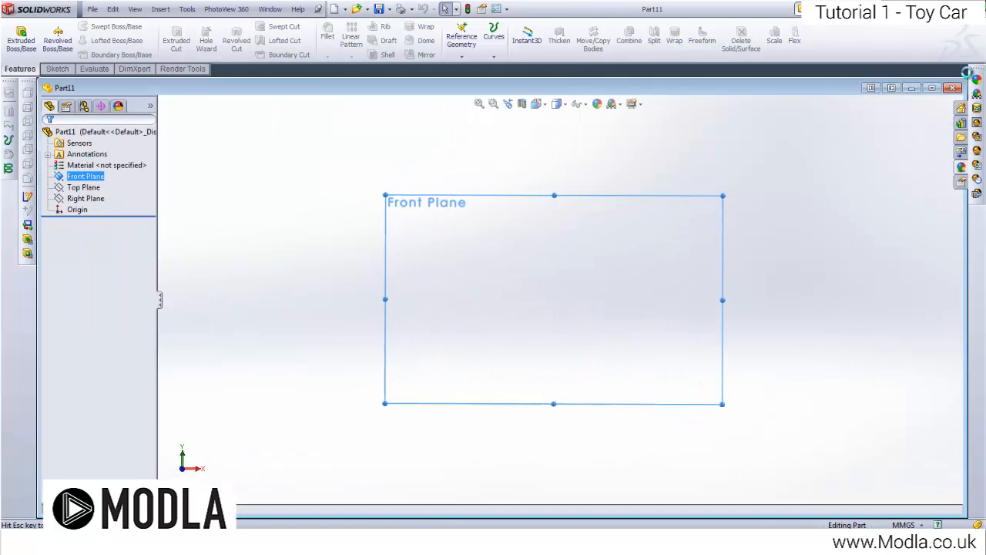
pyautogui.click(932, 88)
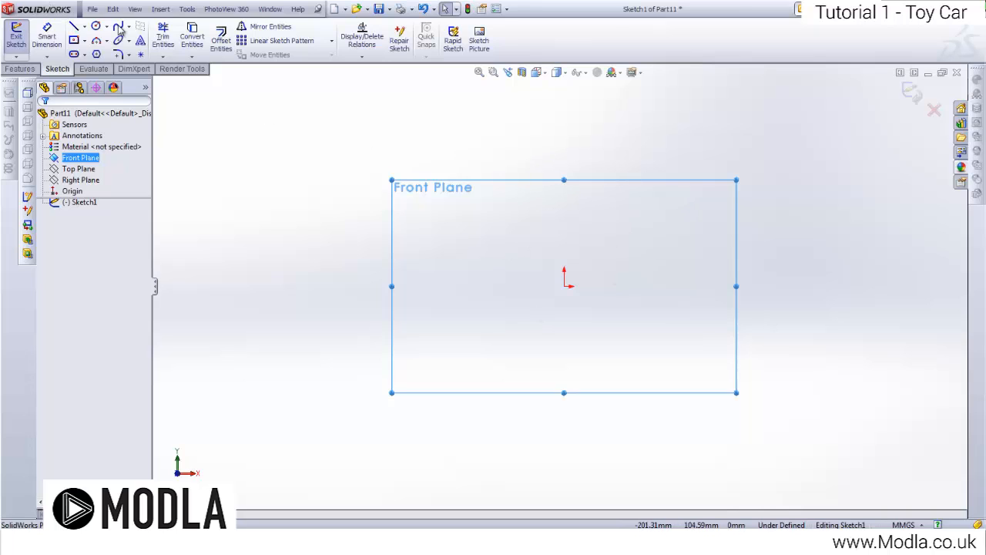
# Step: Sketch a circle about 100 mm in diameter centred on the origin
pyautogui.click(94, 28)
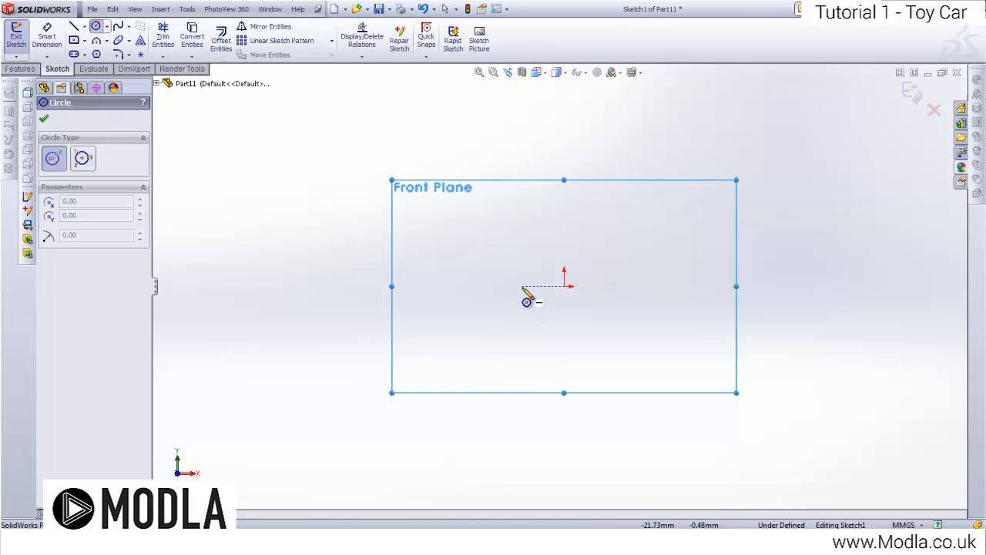
pyautogui.click(564, 286)
pyautogui.click(564, 190)
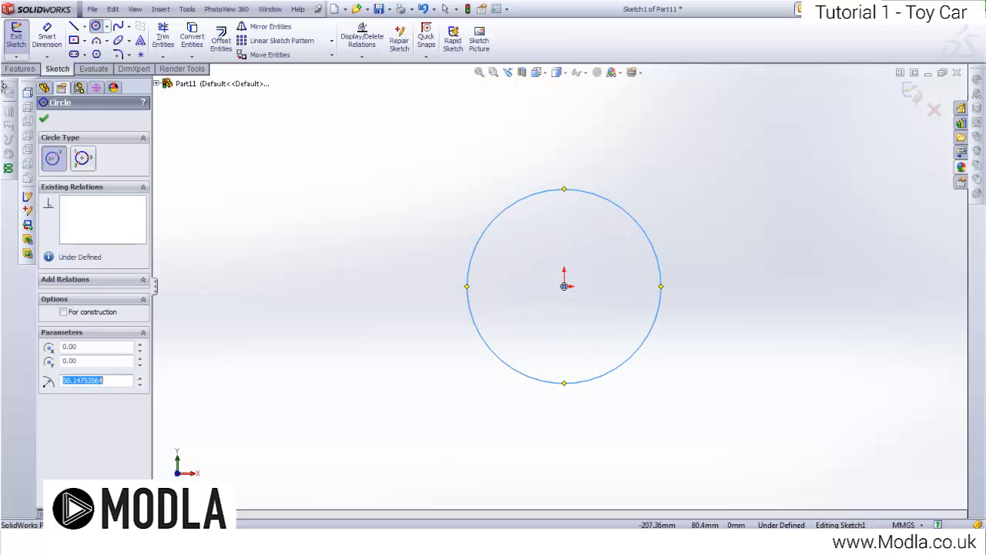
# Step: Dimension the circle around the origin to a diameter of 10 mm
pyautogui.click(46, 37)
pyautogui.click(512, 212)
pyautogui.click(547, 253)
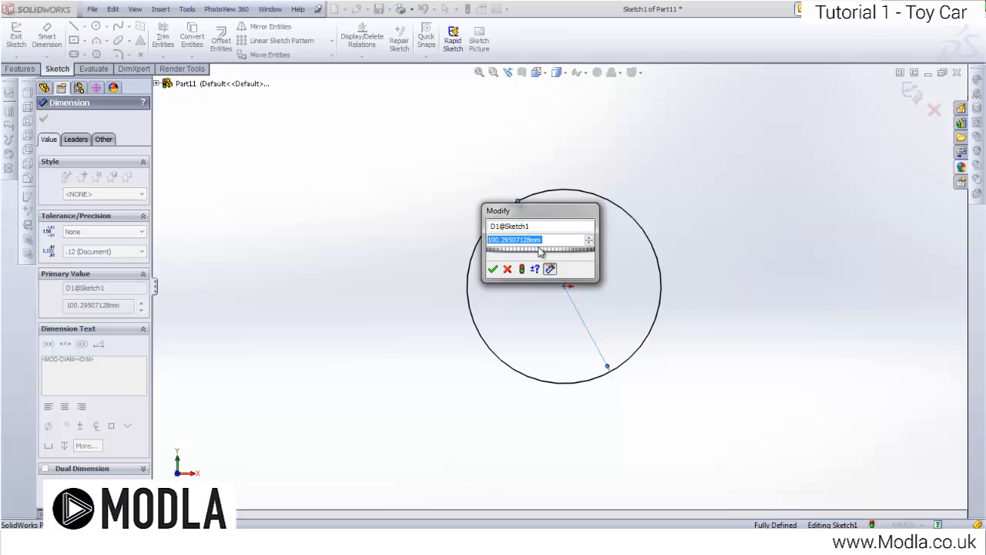
pyautogui.write('10')
pyautogui.press('Return')
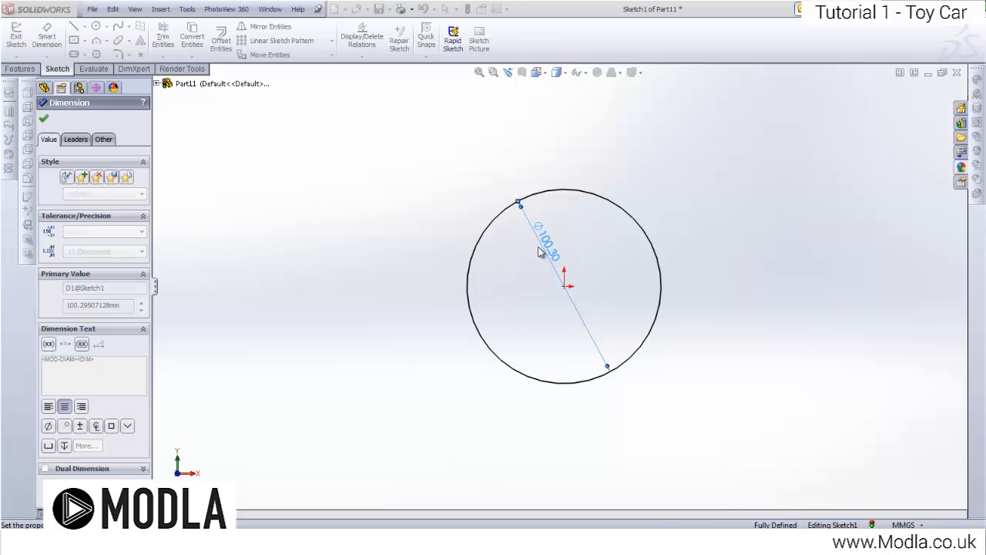
# Step: Offset the 10 mm circle by 4 mm bi-directionally with dimensions added
pyautogui.scroll(-6, 630, 239)
pyautogui.scroll(-5, 465, 379)
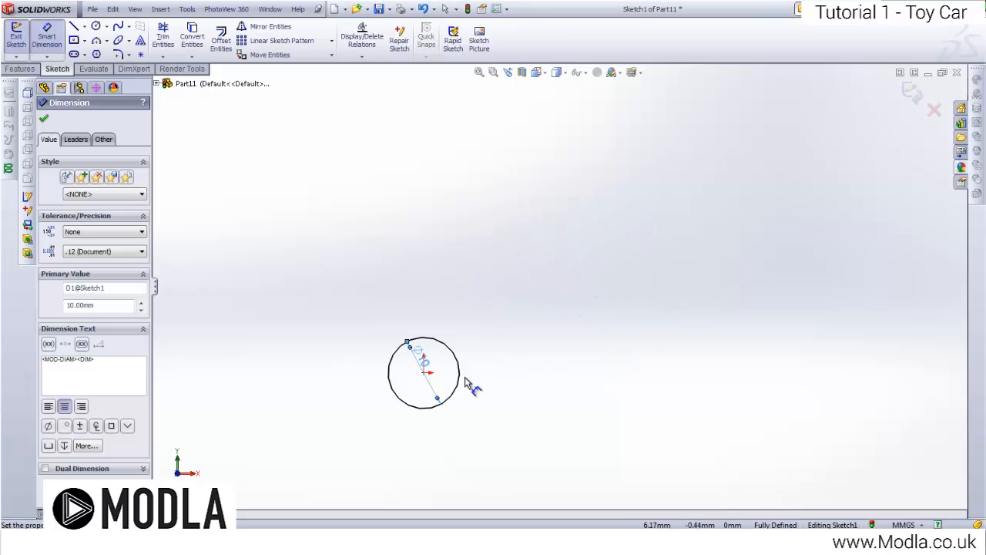
pyautogui.press('Escape')
pyautogui.click(221, 38)
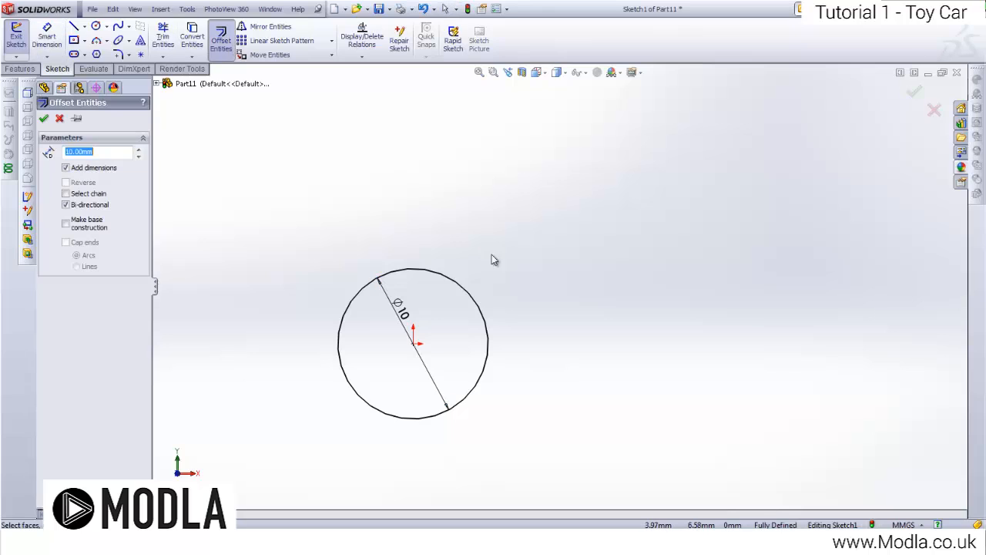
pyautogui.click(459, 280)
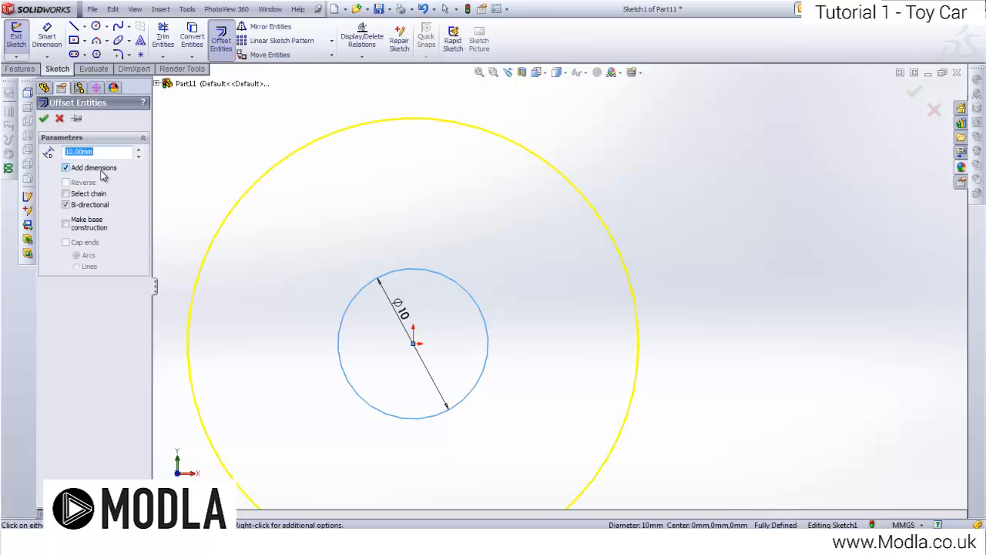
pyautogui.write('4')
pyautogui.press('Return')
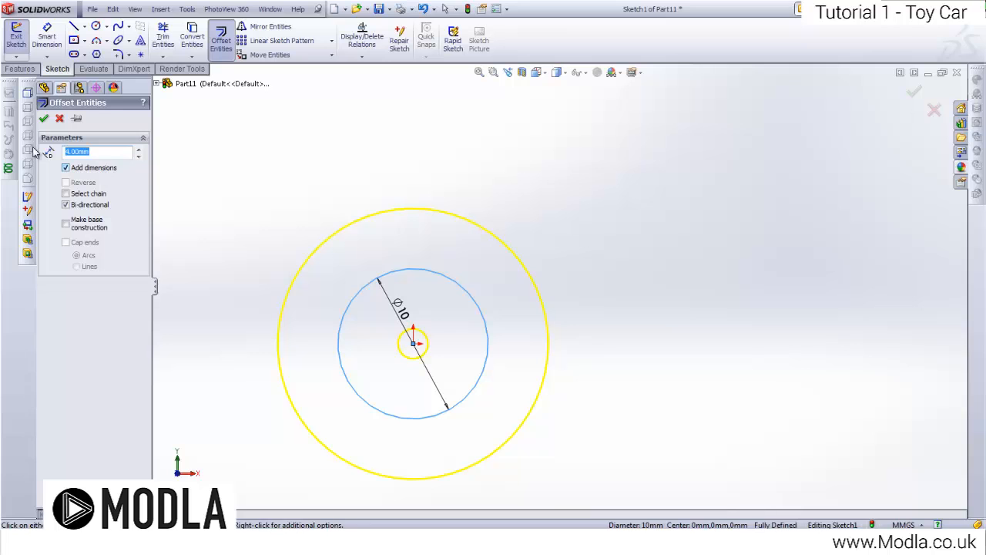
pyautogui.click(45, 118)
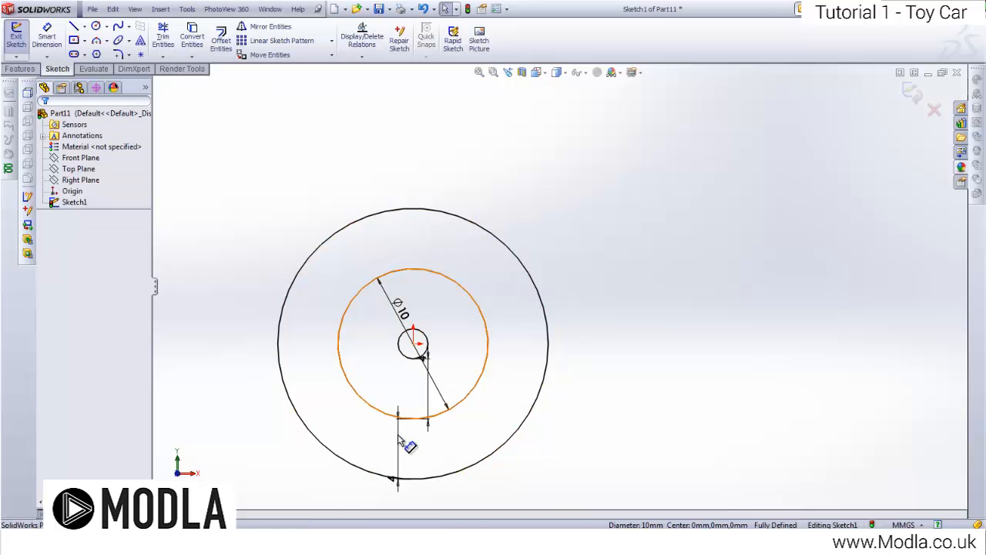
# Step: Reposition the outer circle's offset dimension and delete the small inner offset circle
pyautogui.moveTo(400, 477); pyautogui.dragTo(461, 455)
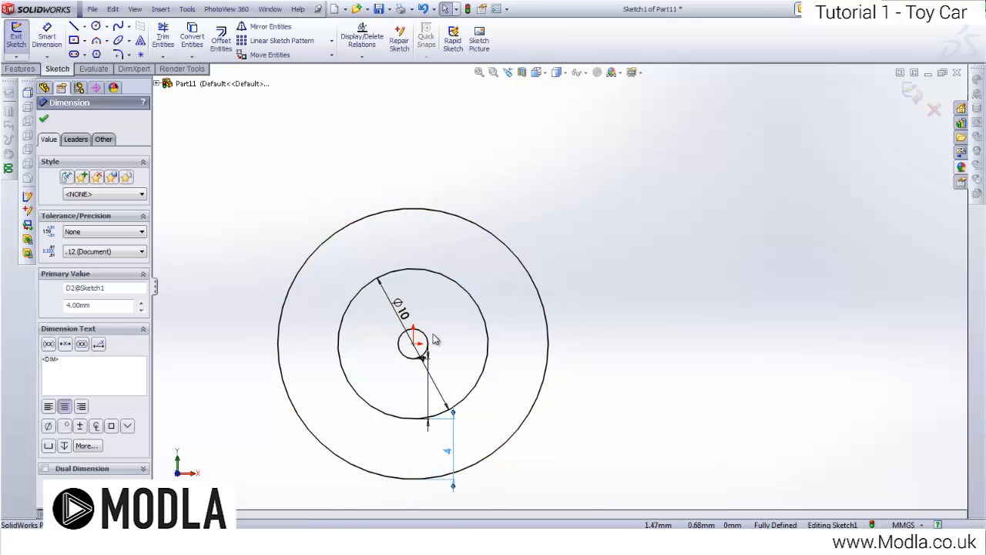
pyautogui.scroll(-3, 436, 336)
pyautogui.click(453, 364)
pyautogui.scroll(3, 447, 365)
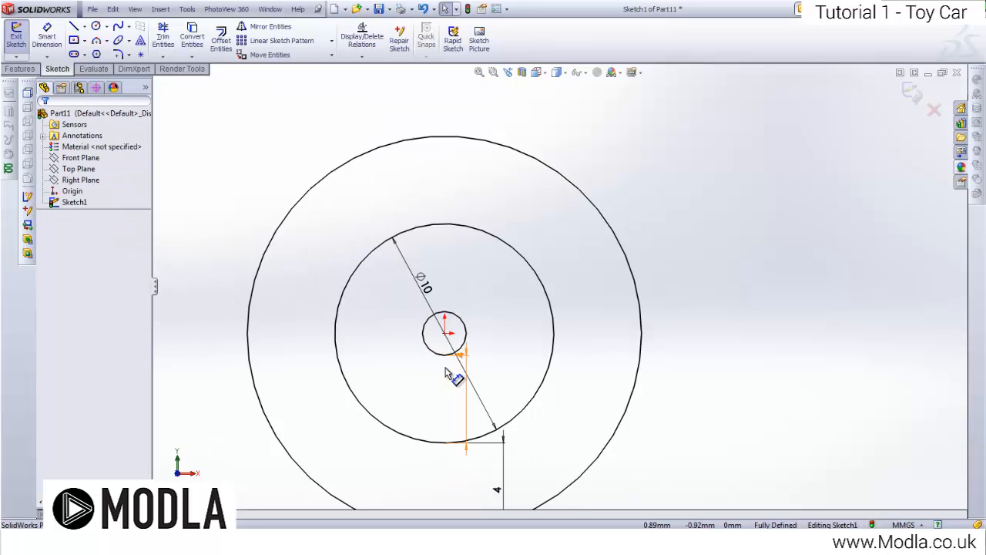
pyautogui.click(494, 317)
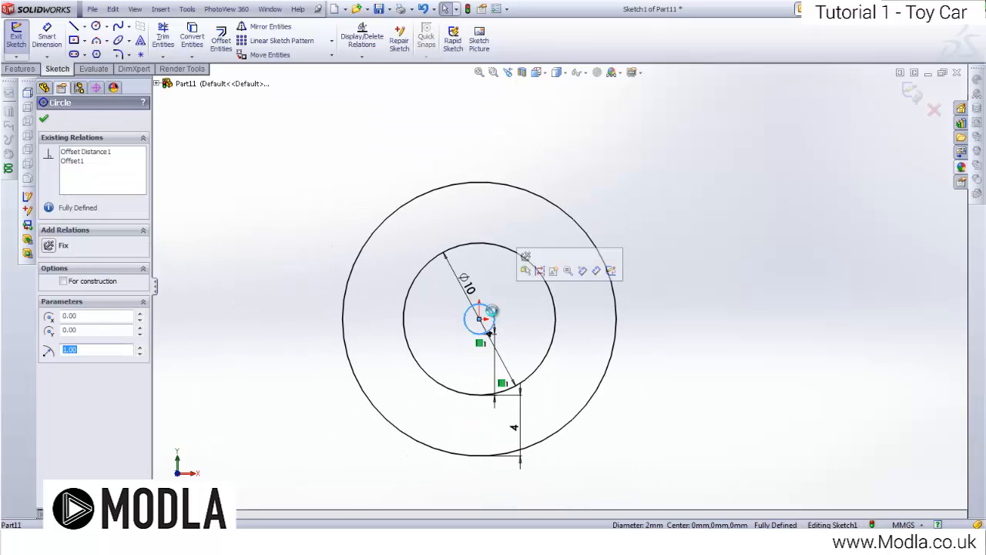
pyautogui.press('Delete')
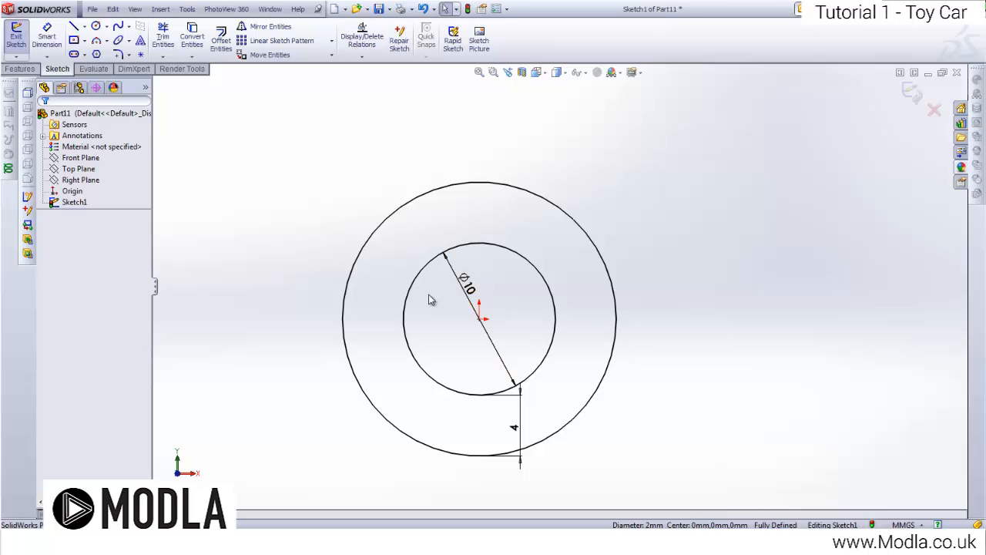
# Step: Extrude the ring profile as a blind boss 10 mm deep
pyautogui.click(20, 69)
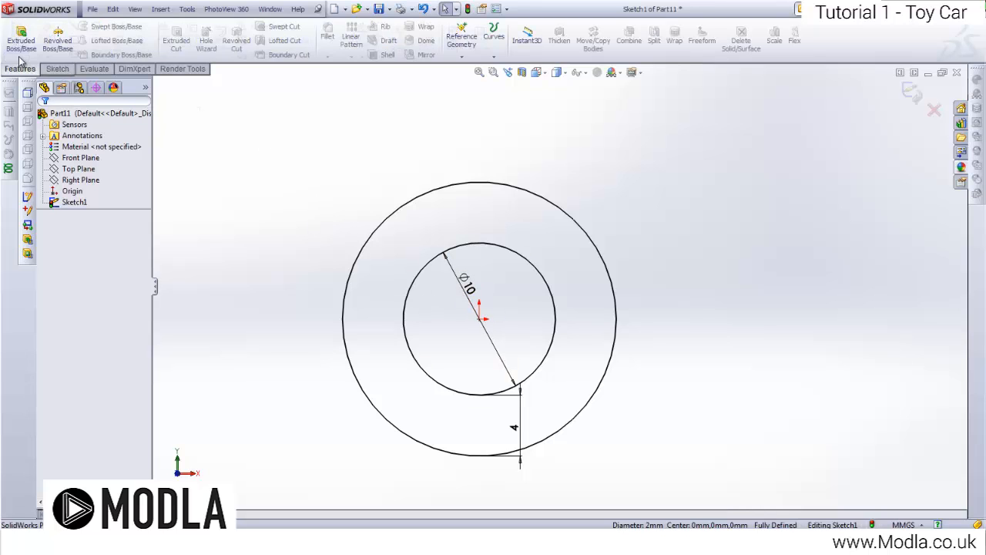
pyautogui.click(21, 38)
pyautogui.moveTo(457, 265); pyautogui.dragTo(422, 222, button='middle')
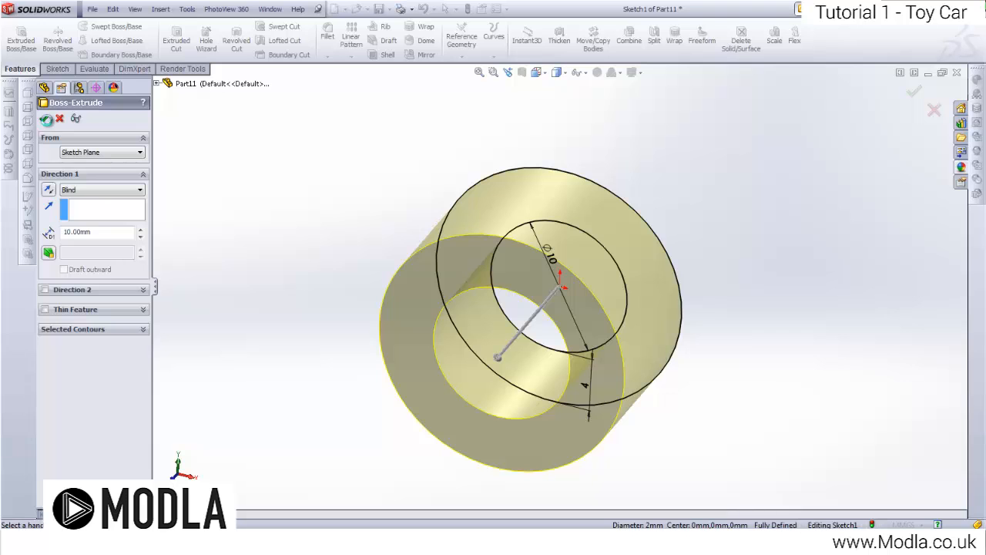
pyautogui.rightClick(609, 279)
pyautogui.moveTo(609, 280)
pyautogui.mouseDown(button='middle')
pyautogui.moveTo(500, 167)
pyautogui.moveTo(457, 222)
pyautogui.mouseUp(button='middle')
pyautogui.moveTo(338, 220); pyautogui.dragTo(513, 372, button='middle')
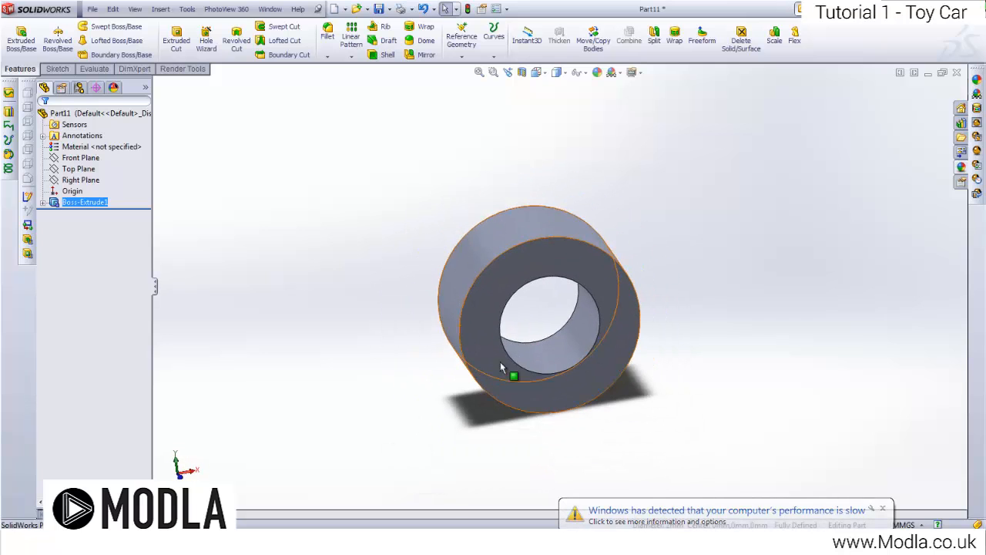
pyautogui.click(331, 171)
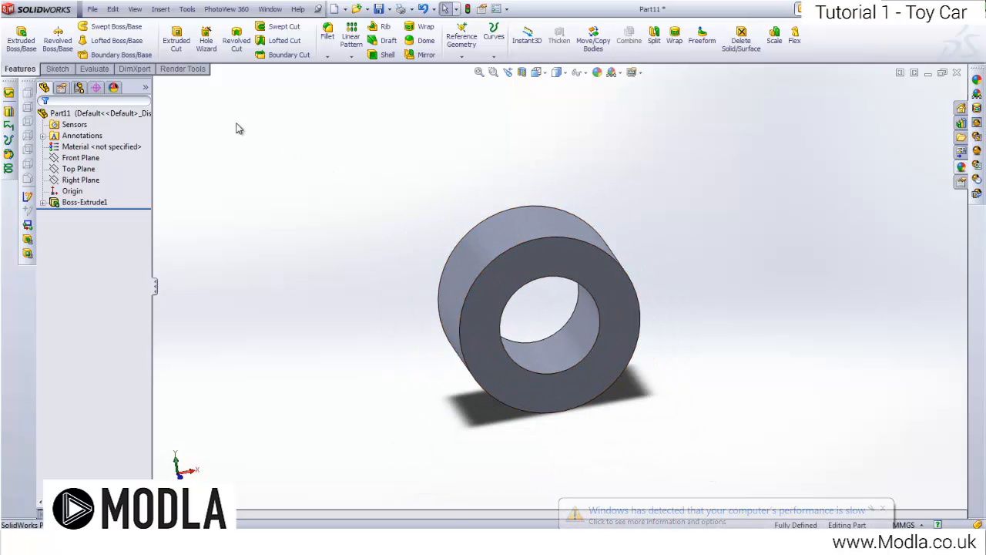
# Step: Chamfer both outer circular edges of the ring with a 2 mm distance at 45 degrees
pyautogui.click(328, 57)
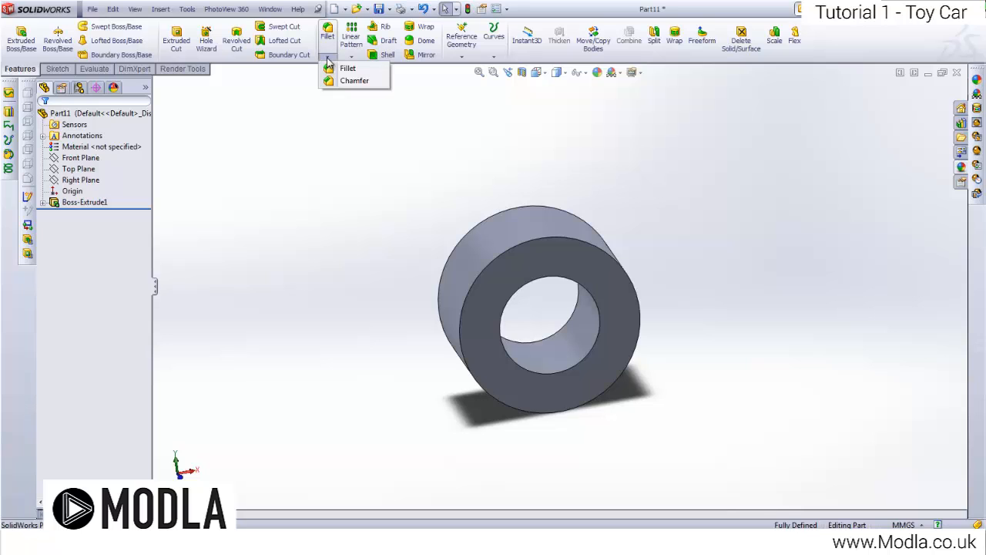
pyautogui.click(332, 81)
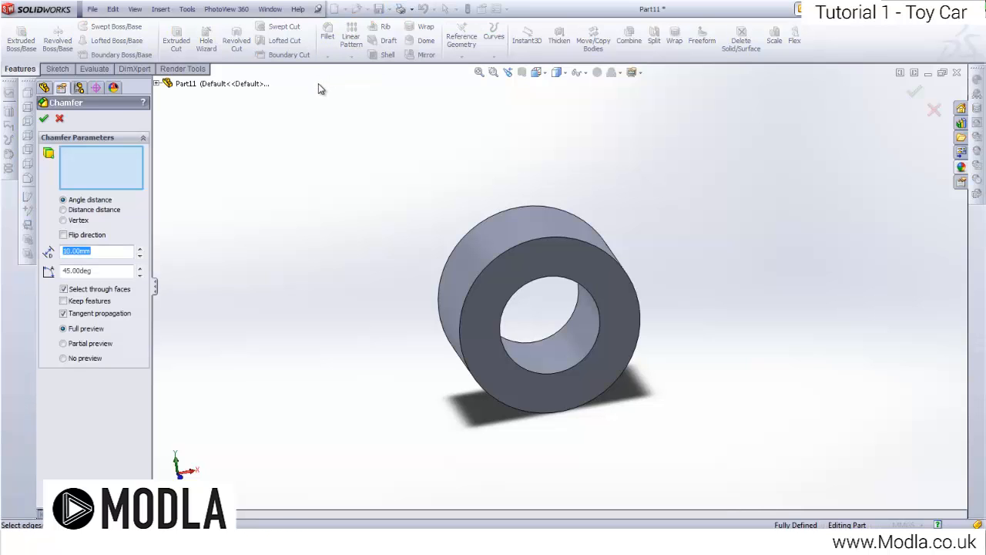
pyautogui.click(499, 250)
pyautogui.moveTo(472, 254); pyautogui.dragTo(379, 246, button='middle')
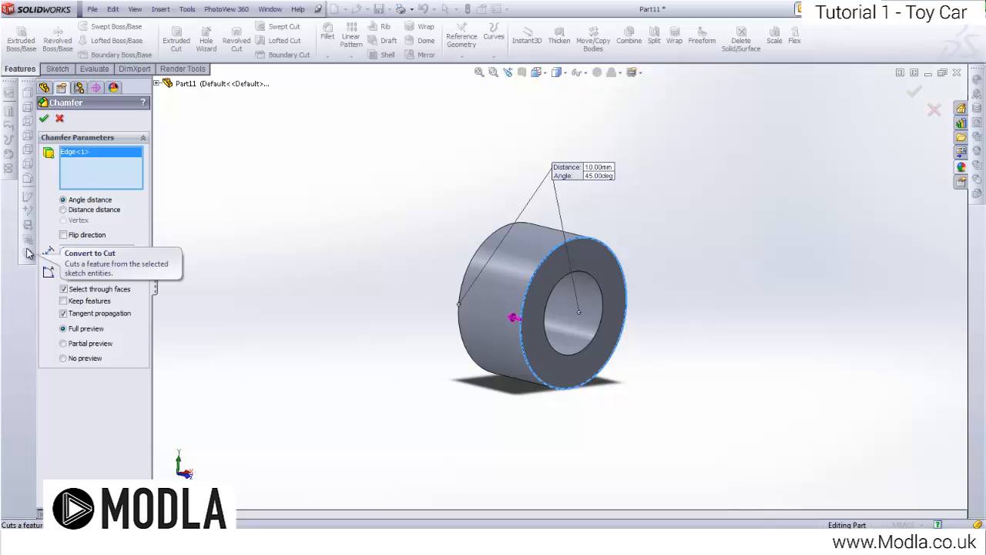
pyautogui.write('2.00mm')
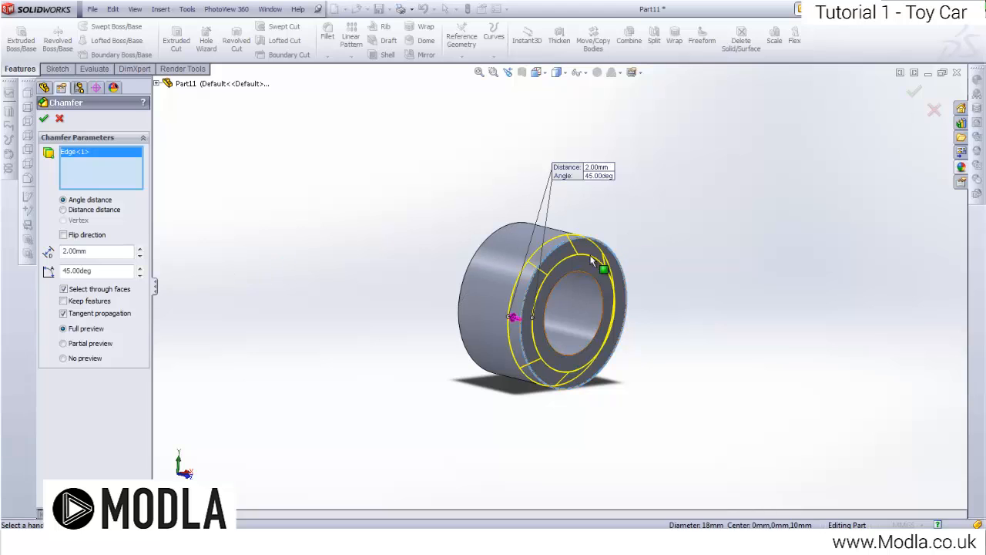
pyautogui.scroll(-3, 590, 258)
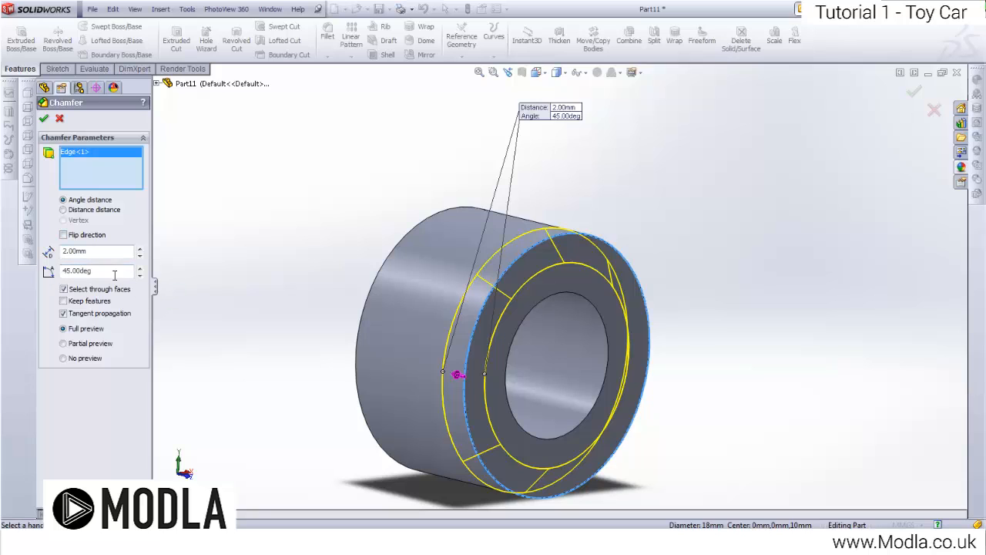
pyautogui.click(407, 239)
pyautogui.moveTo(401, 249); pyautogui.dragTo(379, 192, button='middle')
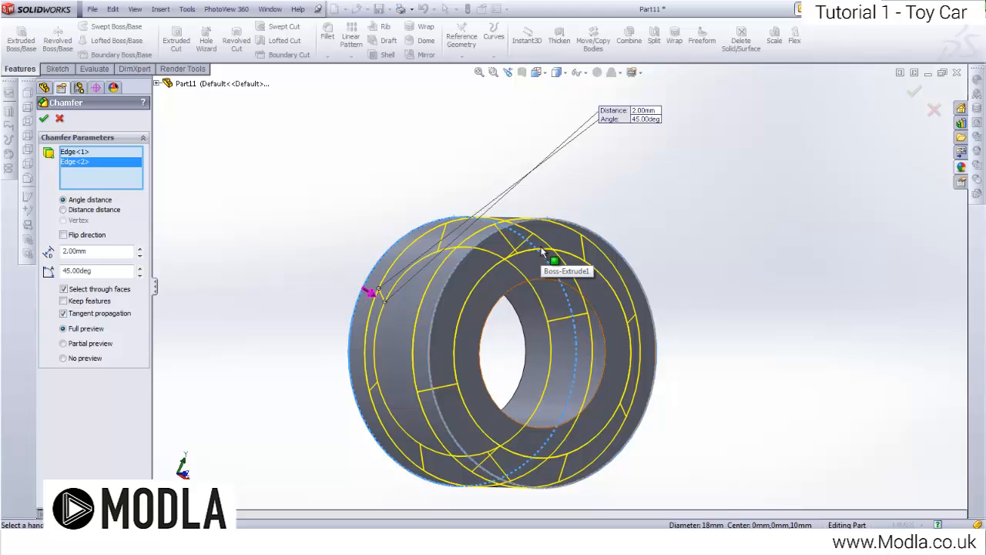
pyautogui.moveTo(313, 158); pyautogui.dragTo(146, 167, button='middle')
pyautogui.click(42, 122)
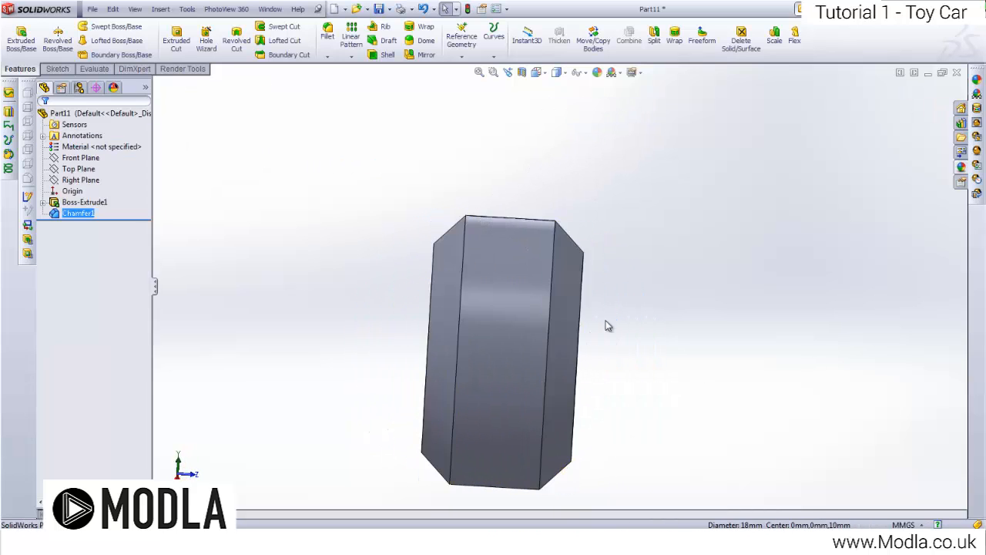
# Step: Start a new sketch on the Front Plane and orient the view normal to it
pyautogui.moveTo(606, 326); pyautogui.dragTo(538, 200, button='middle')
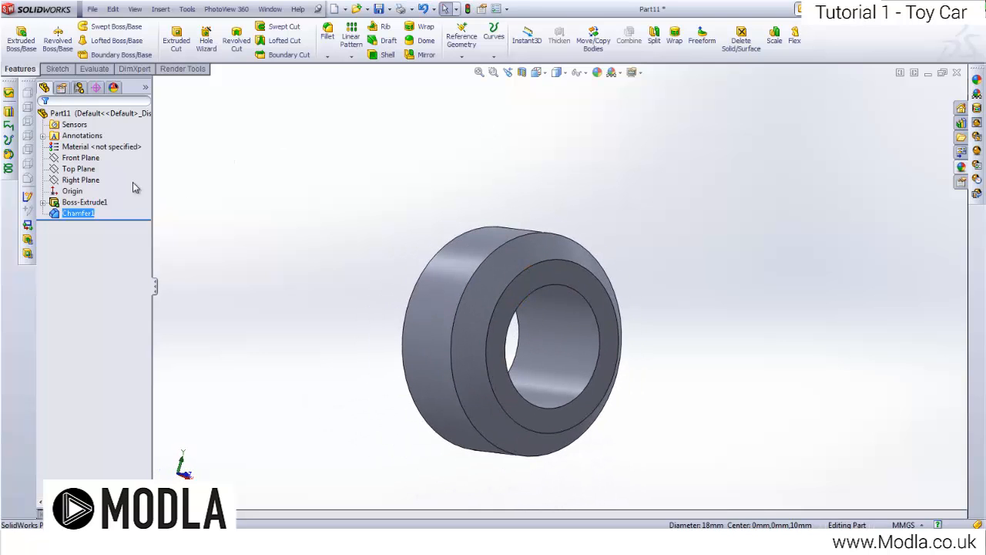
pyautogui.keyDown('ctrl'); pyautogui.click(105, 204); pyautogui.keyUp('ctrl')
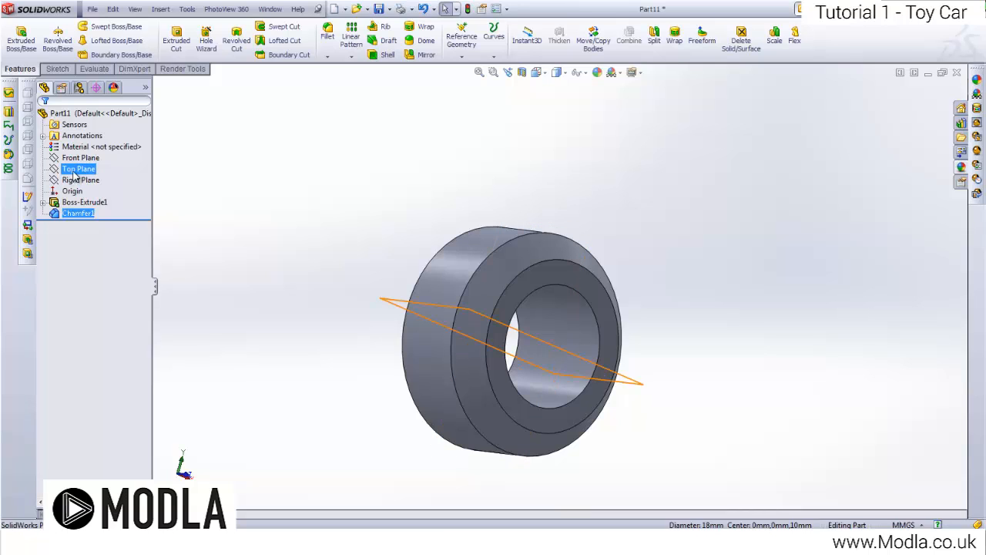
pyautogui.rightClick(78, 161)
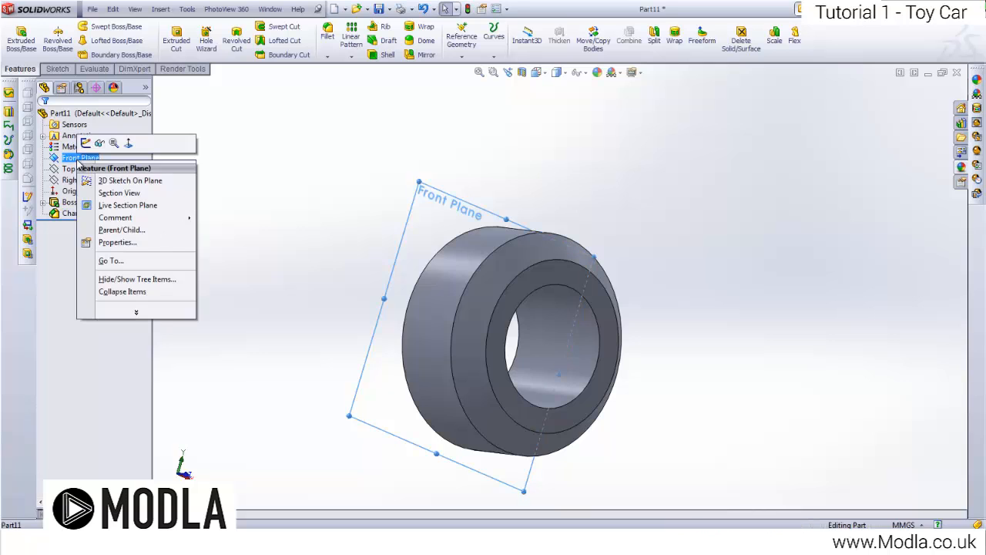
pyautogui.click(84, 144)
pyautogui.press('space')
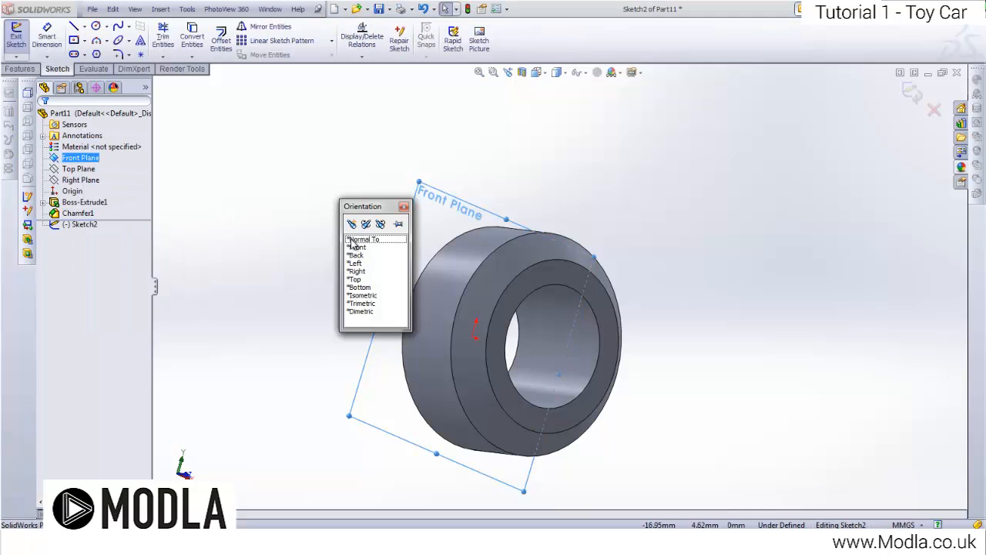
pyautogui.click(356, 241)
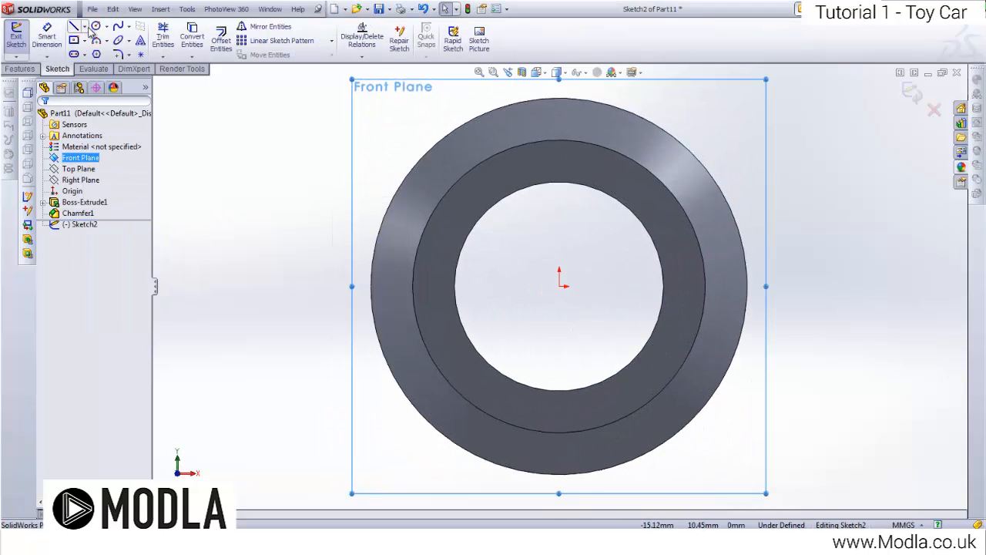
# Step: Sketch a vertical centreline from the origin up to the tyre's outer edge
pyautogui.click(85, 27)
pyautogui.click(100, 48)
pyautogui.click(560, 286)
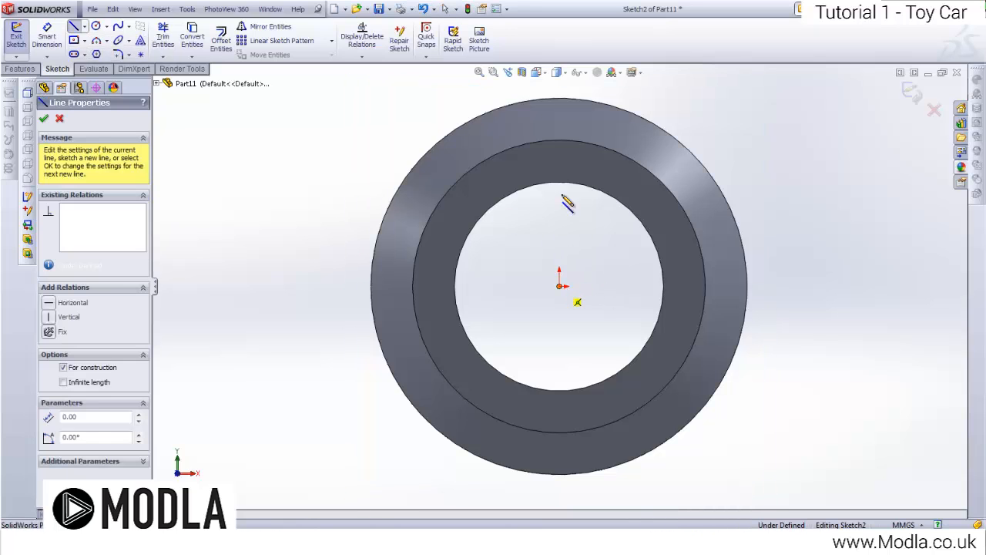
pyautogui.click(559, 99)
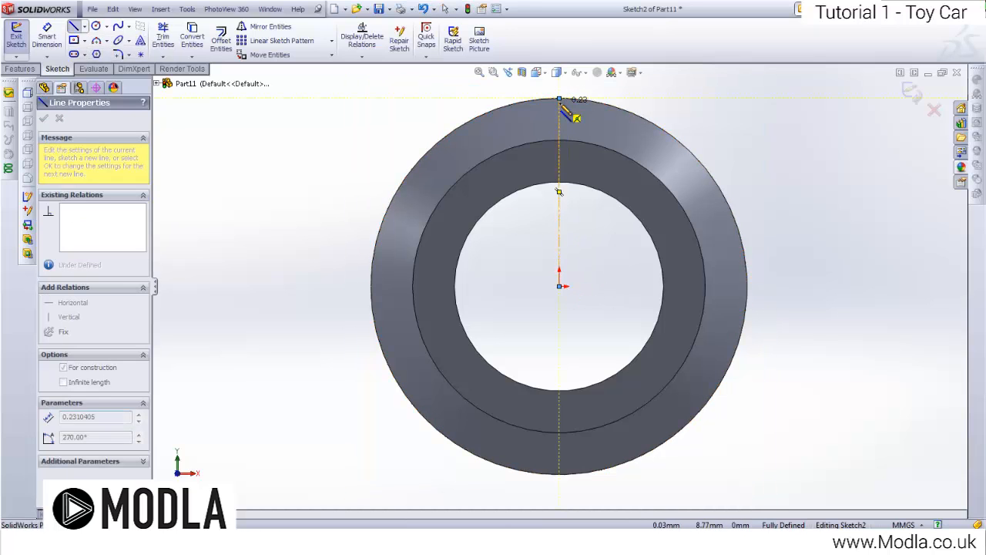
pyautogui.press('Escape')
# Step: Sketch a circle of 9 mm radius centred on the origin, reaching the upper end of the centreline
pyautogui.click(94, 27)
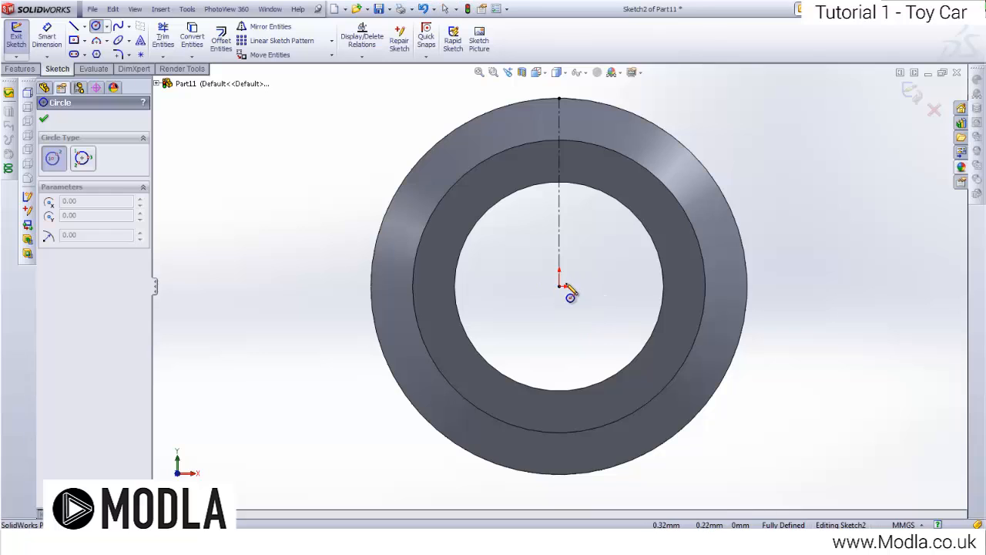
pyautogui.click(559, 285)
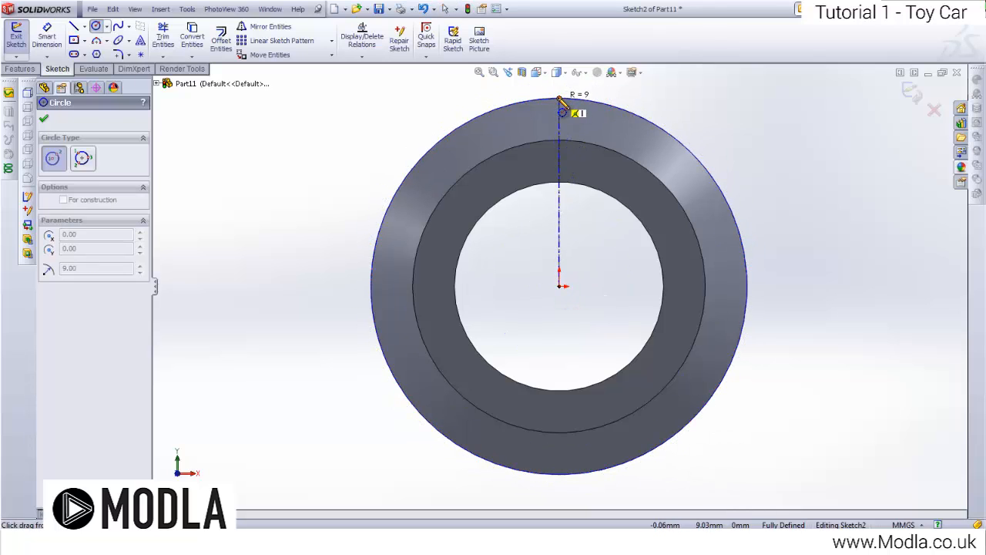
# Step: Finish the circle centred on the origin with a 9 mm radius, matching the wheel's outer edge
pyautogui.click(561, 100)
pyautogui.press('Escape')
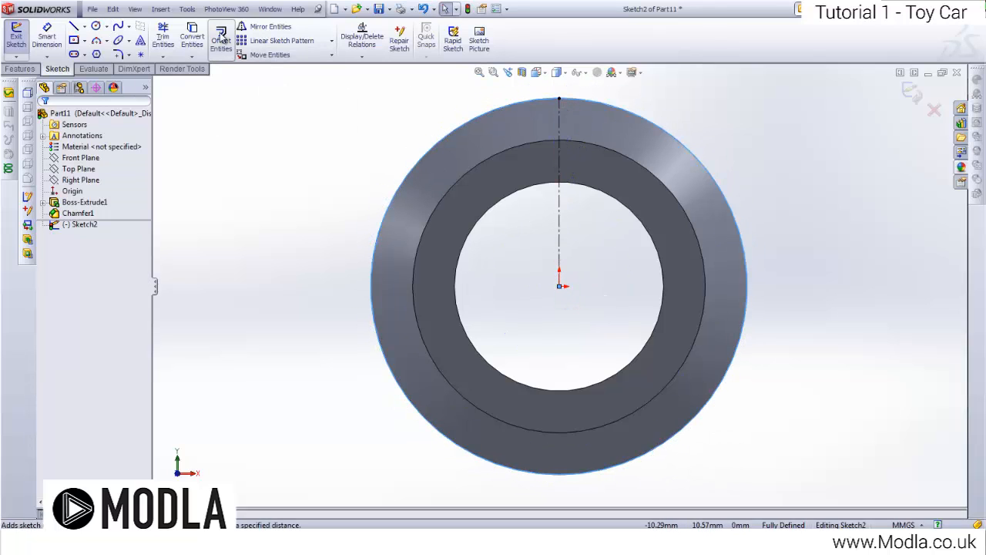
pyautogui.click(221, 41)
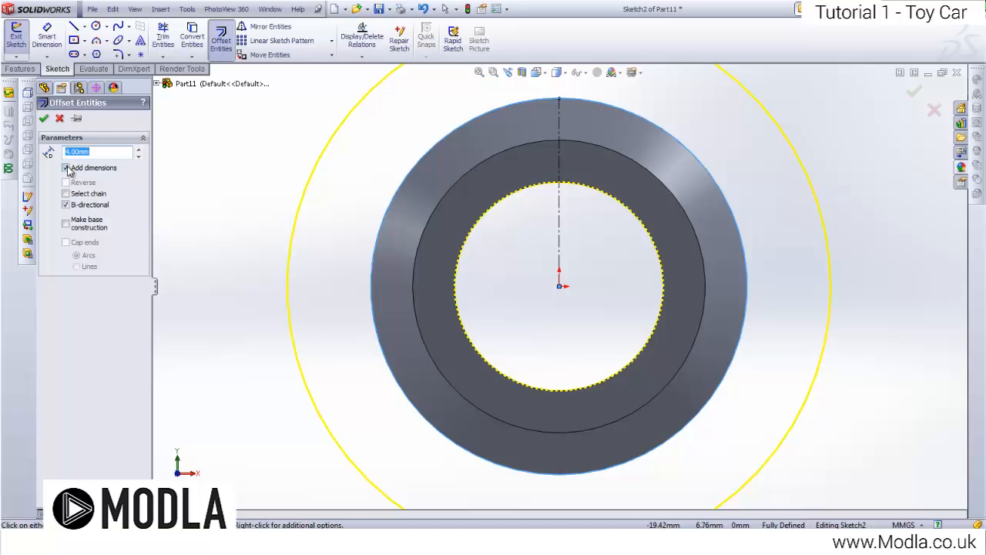
pyautogui.press('Escape')
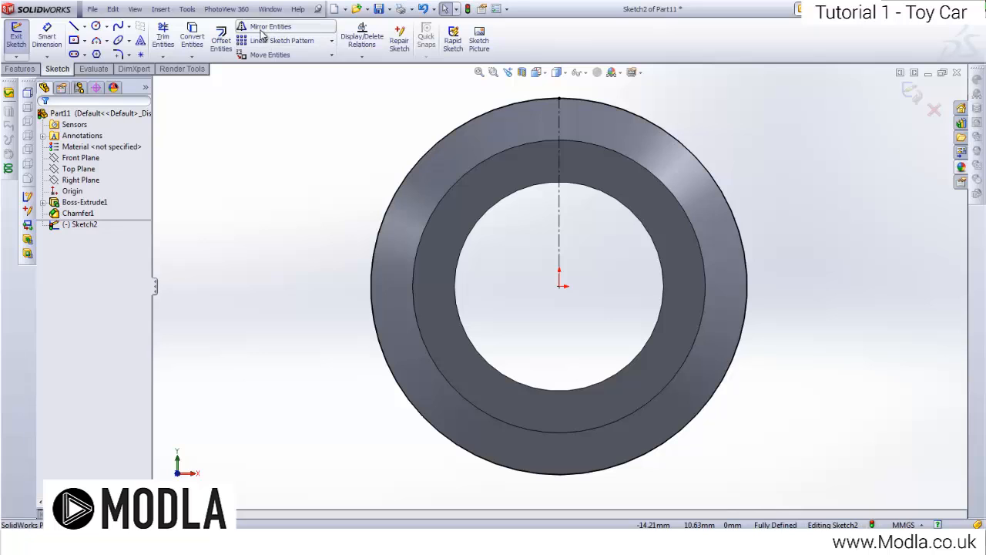
# Step: Offset the vertical centreline by 0.5 mm in both directions, adding dimensions and leaving the ends uncapped
pyautogui.click(221, 40)
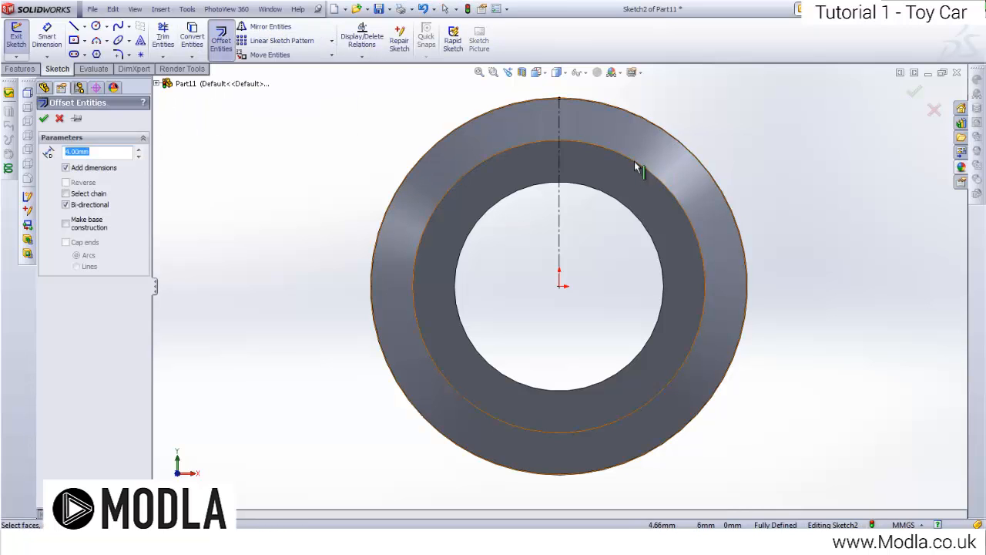
pyautogui.click(562, 209)
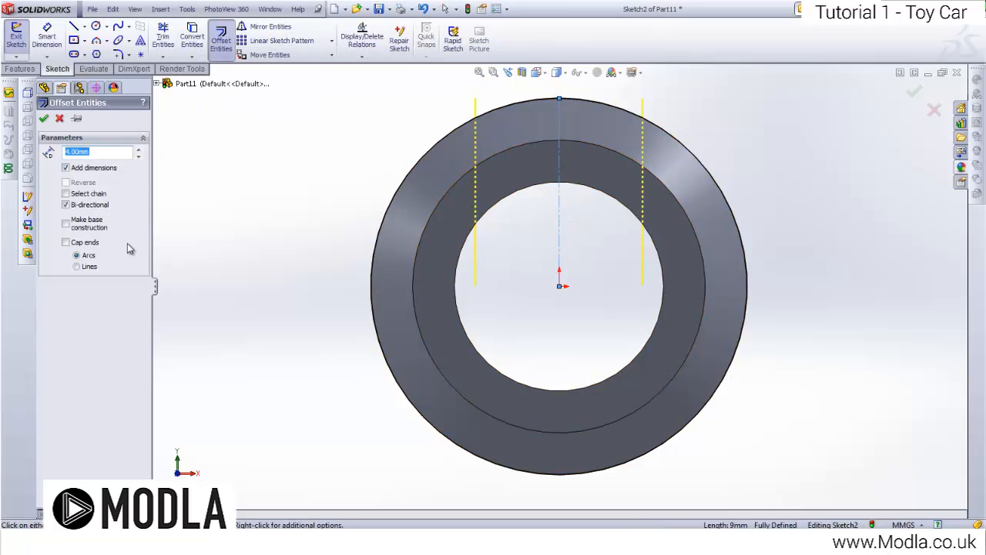
pyautogui.write('0.5')
pyautogui.press('Return')
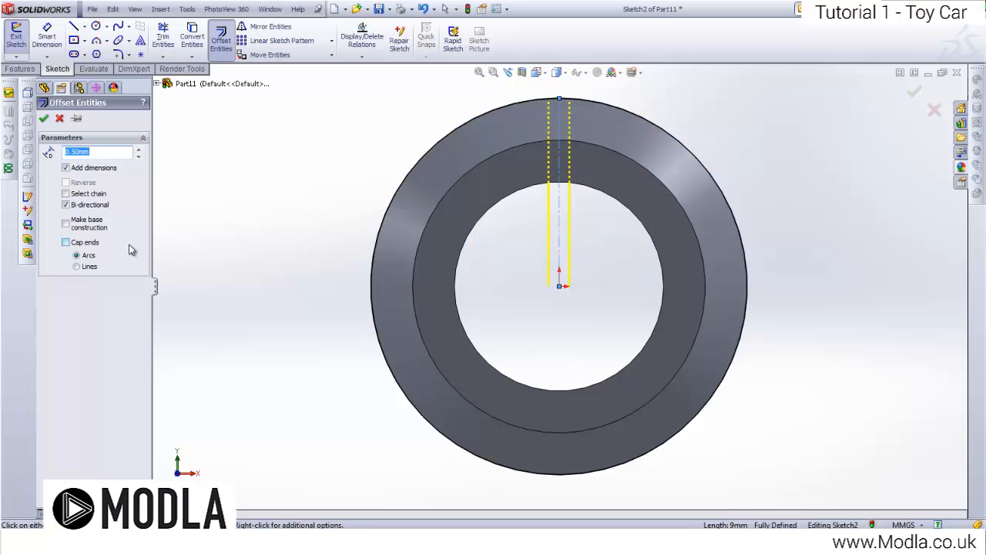
pyautogui.scroll(-5, 608, 132)
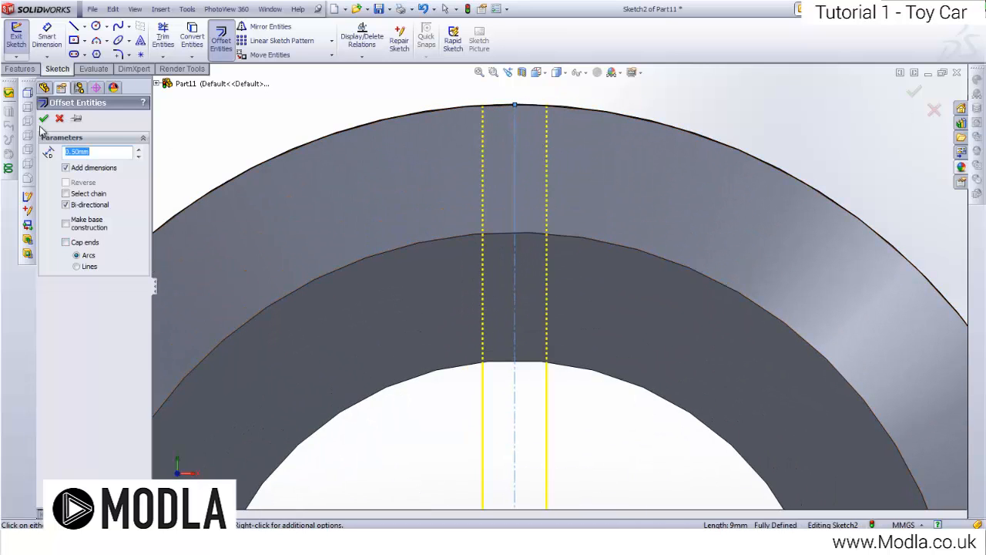
pyautogui.click(44, 117)
pyautogui.scroll(4, 587, 310)
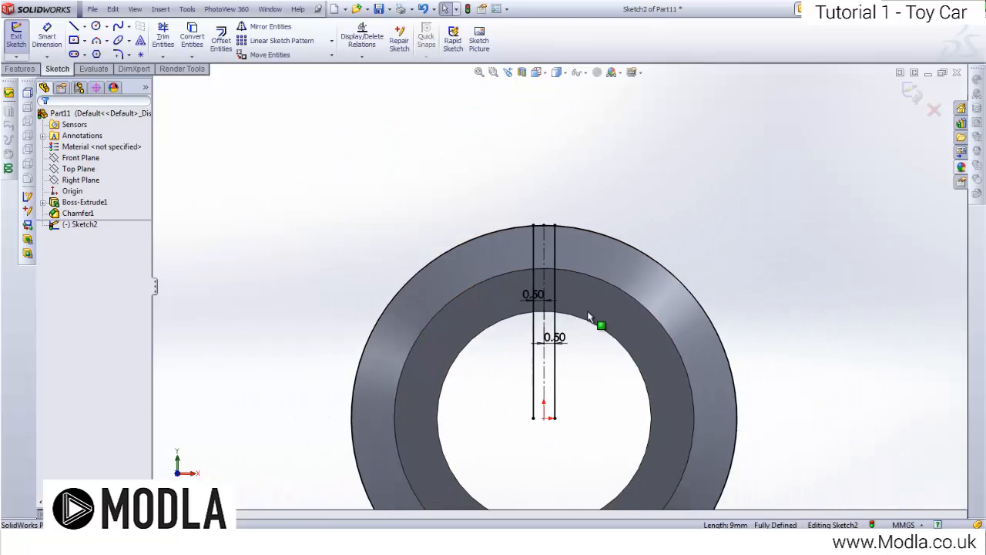
pyautogui.scroll(-3, 609, 339)
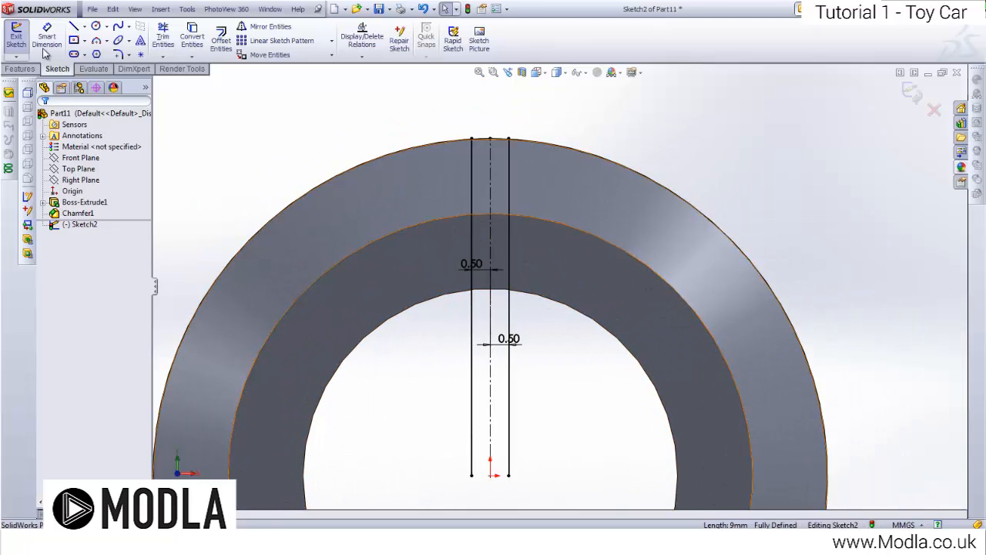
# Step: Draw a horizontal line between the two offset lines, across the wheel's chamfered band
pyautogui.click(73, 25)
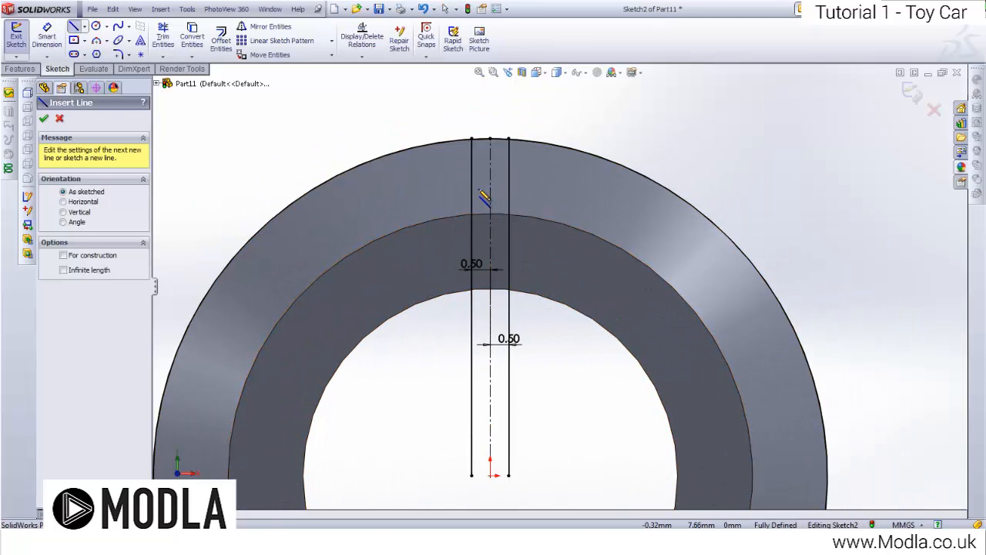
pyautogui.click(472, 190)
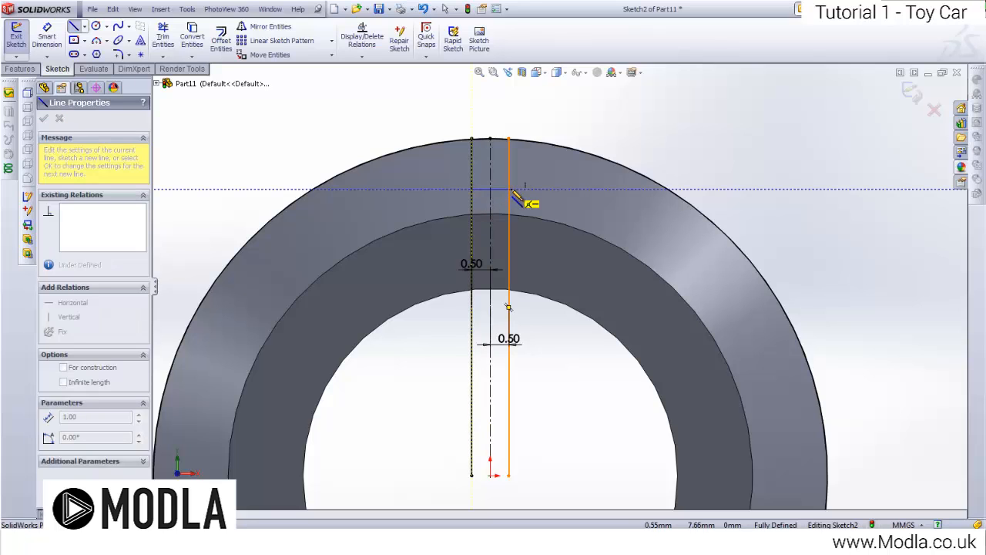
pyautogui.click(510, 189)
pyautogui.press('Escape')
# Step: Dimension the short horizontal line's vertical distance from the origin as 7.5 mm
pyautogui.click(47, 38)
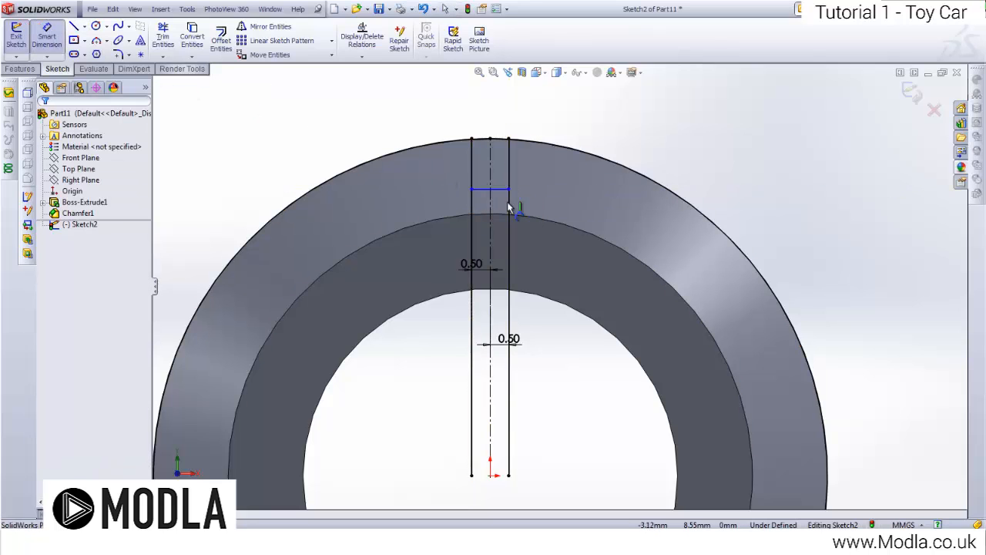
pyautogui.scroll(-3, 507, 201)
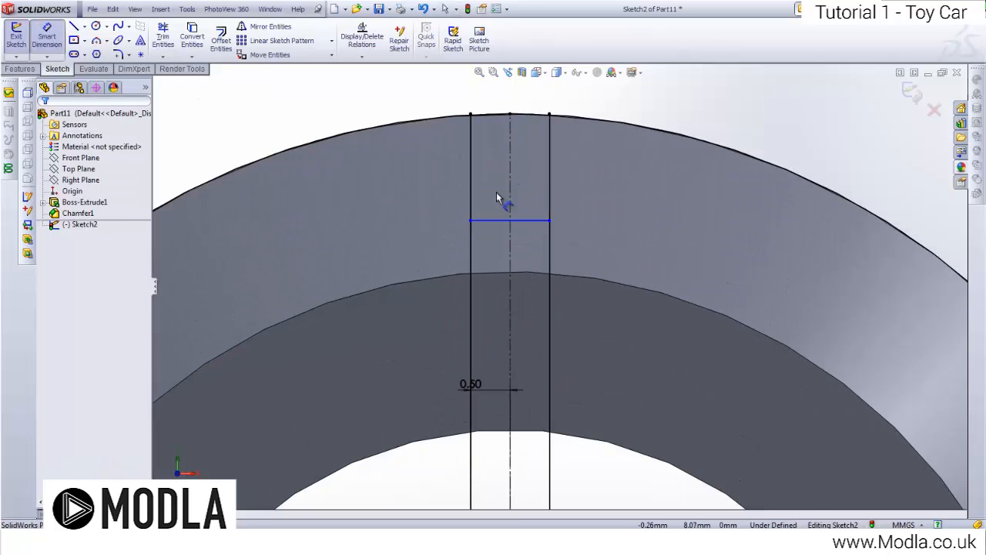
pyautogui.click(539, 224)
pyautogui.scroll(4, 539, 240)
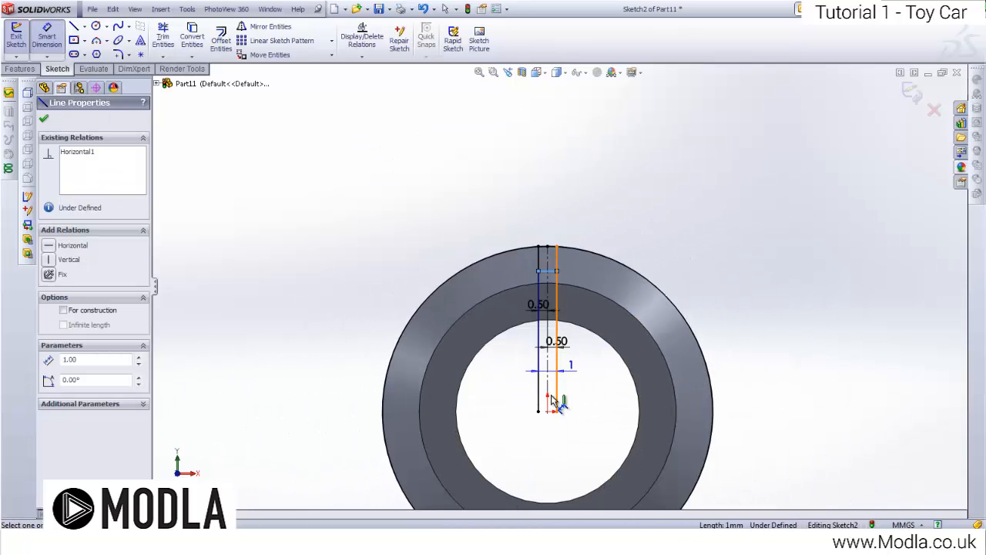
pyautogui.click(554, 400)
pyautogui.click(738, 343)
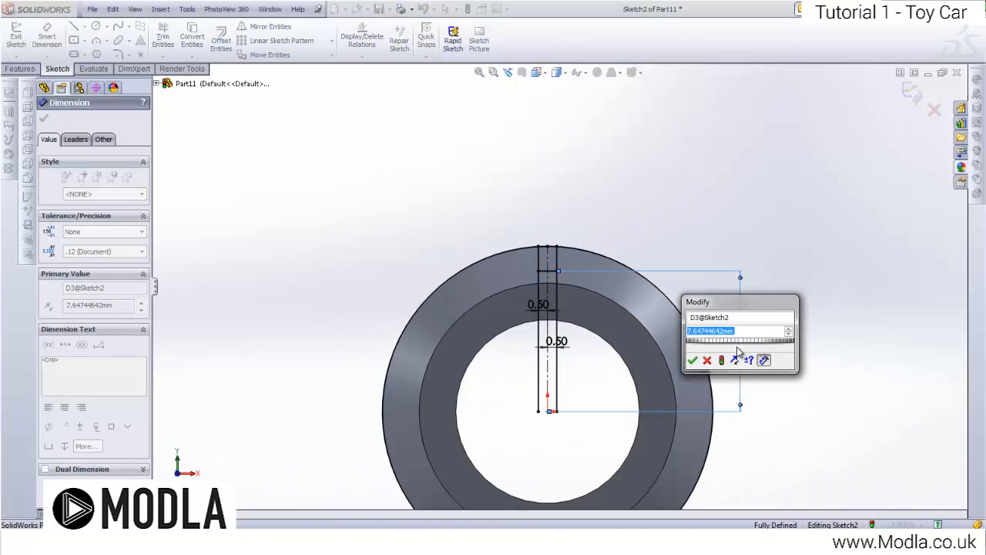
pyautogui.press('Return')
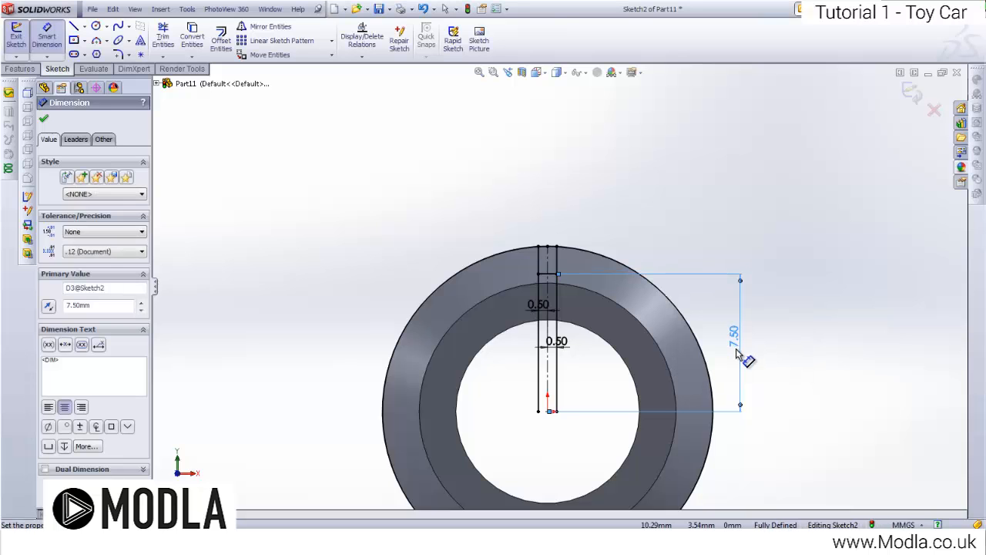
pyautogui.scroll(-3, 592, 293)
pyautogui.press('Escape')
pyautogui.scroll(3, 501, 281)
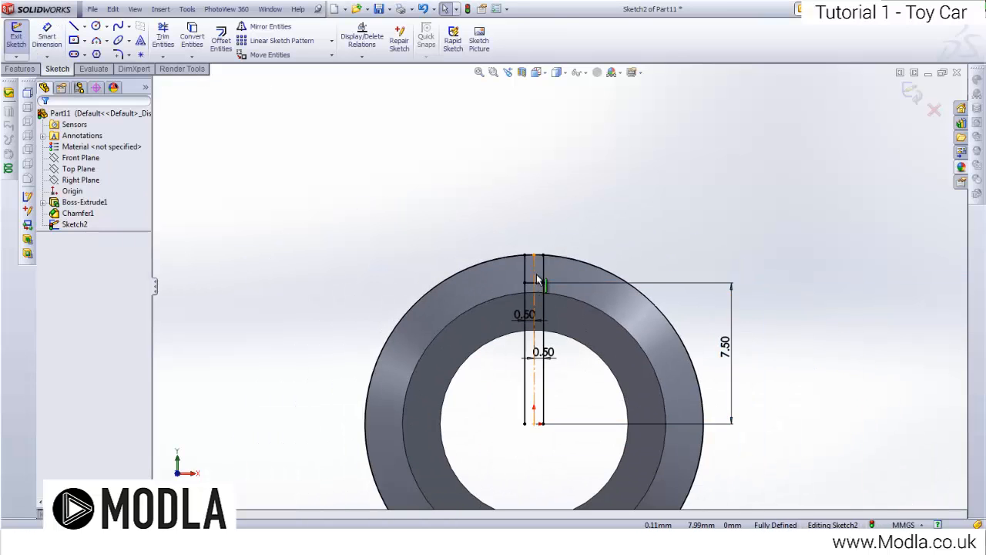
# Step: Power-trim the circle and vertical lines, leaving only the closed slot profile between the short horizontal line and the wheel's outer edge
pyautogui.scroll(-5, 552, 304)
pyautogui.click(163, 37)
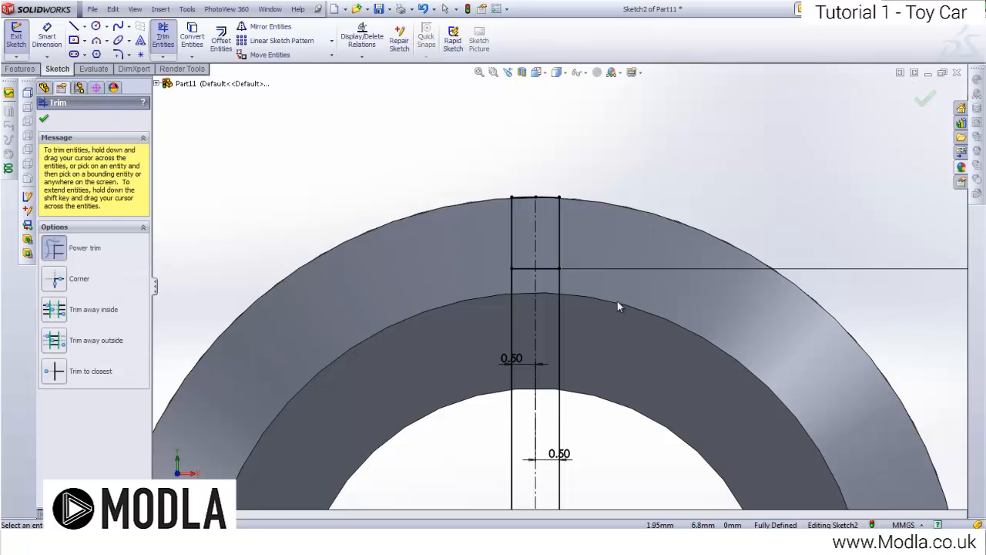
pyautogui.scroll(5, 617, 301)
pyautogui.moveTo(591, 362); pyautogui.dragTo(515, 345)
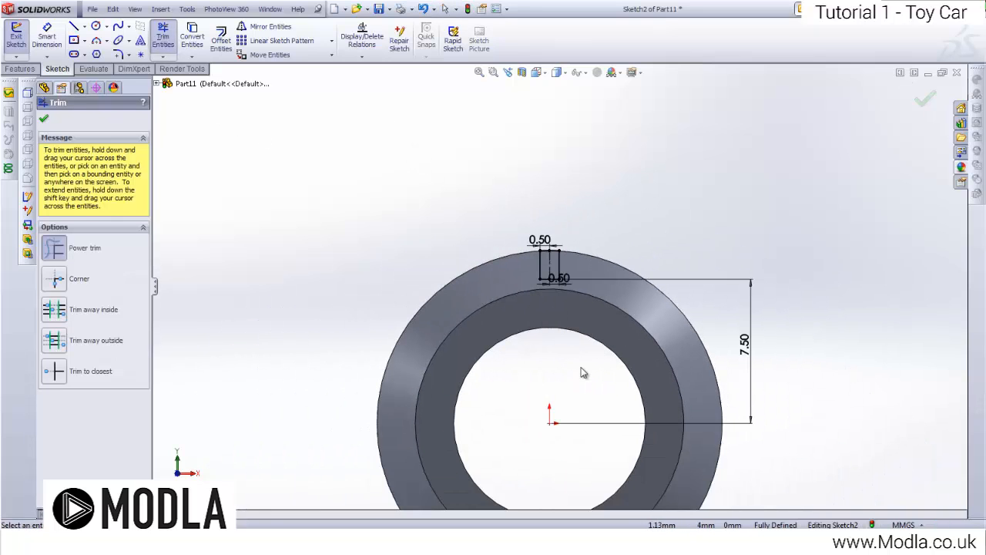
pyautogui.scroll(-6, 561, 289)
pyautogui.scroll(4, 548, 250)
pyautogui.press('Escape')
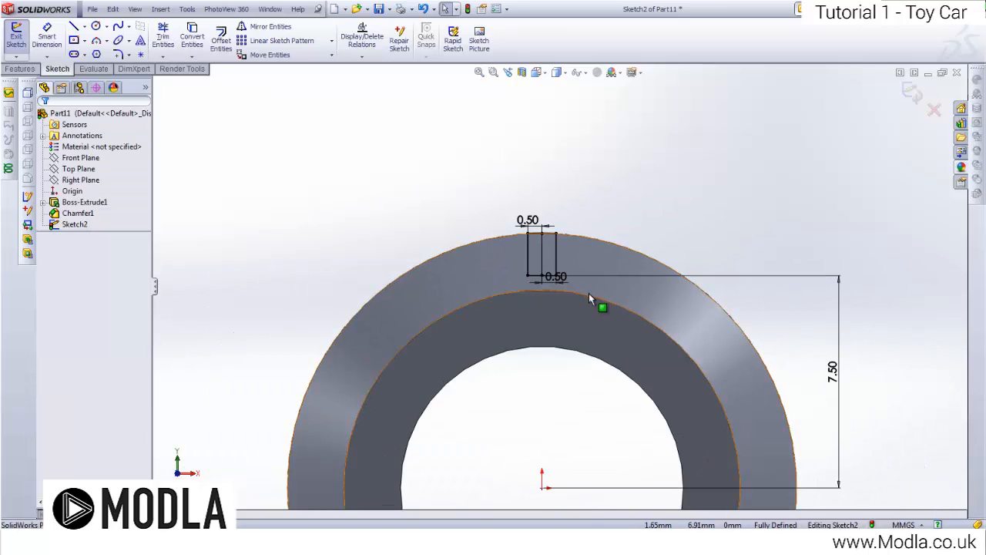
pyautogui.scroll(2, 462, 266)
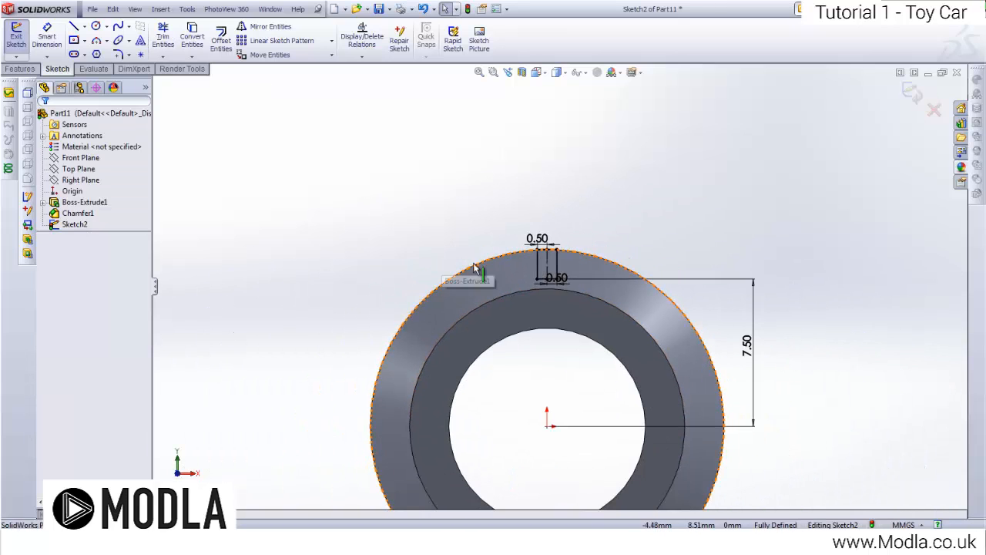
pyautogui.click(16, 36)
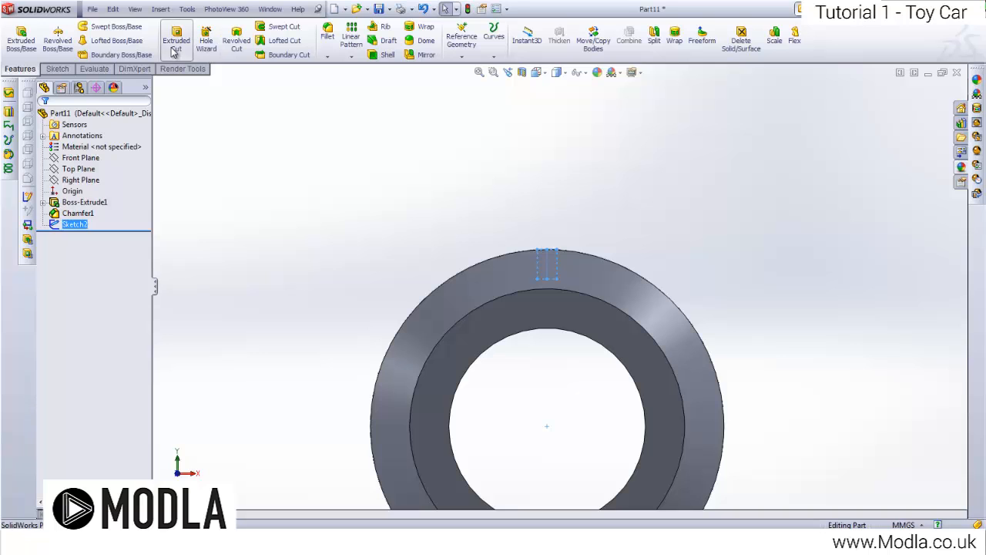
pyautogui.click(175, 51)
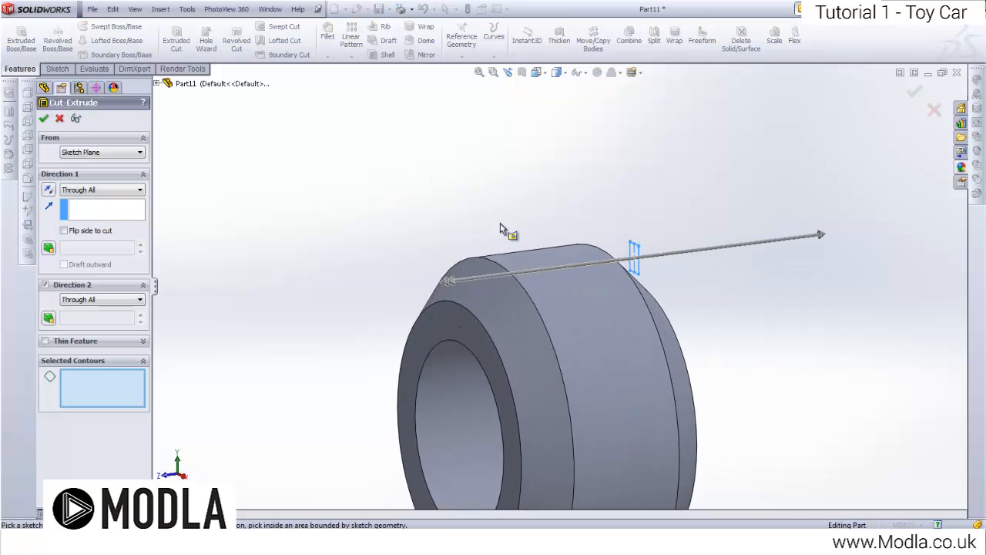
pyautogui.scroll(-6, 656, 258)
pyautogui.click(558, 268)
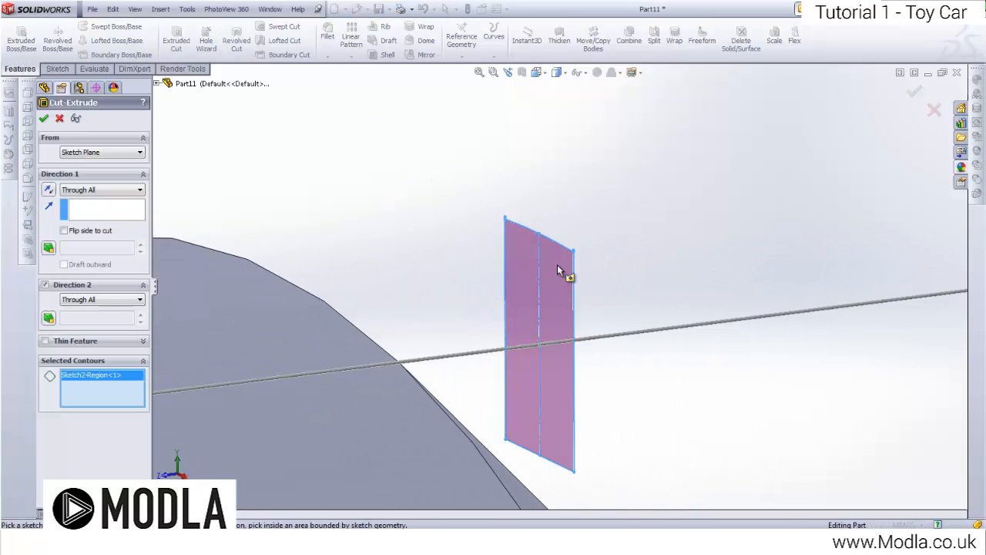
pyautogui.scroll(8, 557, 271)
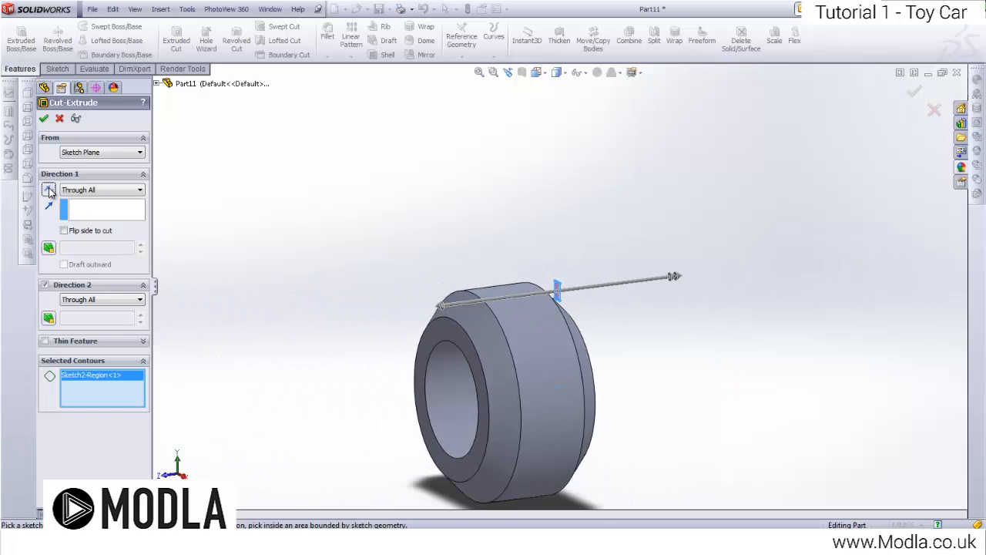
pyautogui.scroll(-5, 540, 291)
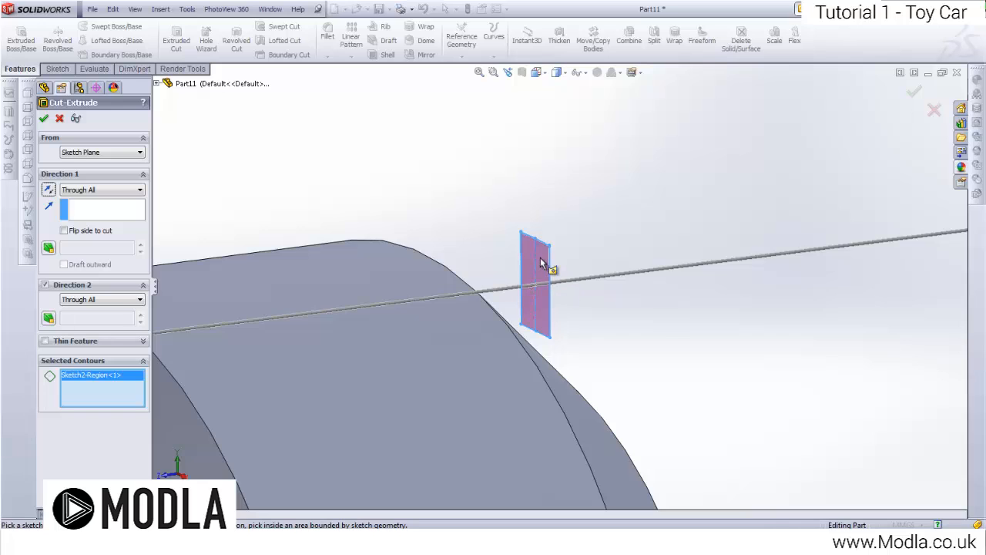
pyautogui.scroll(-3, 542, 263)
pyautogui.scroll(-5, 548, 245)
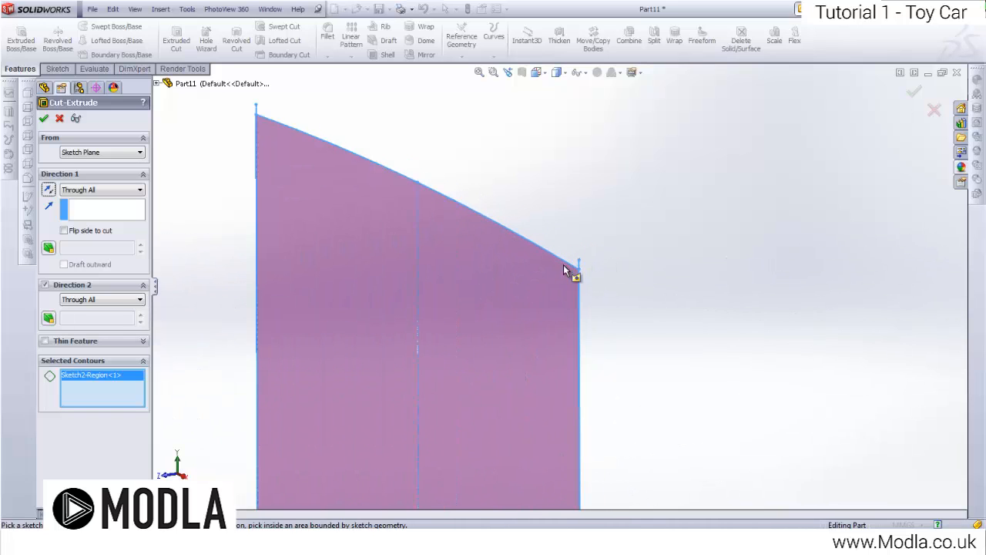
pyautogui.scroll(-2, 570, 272)
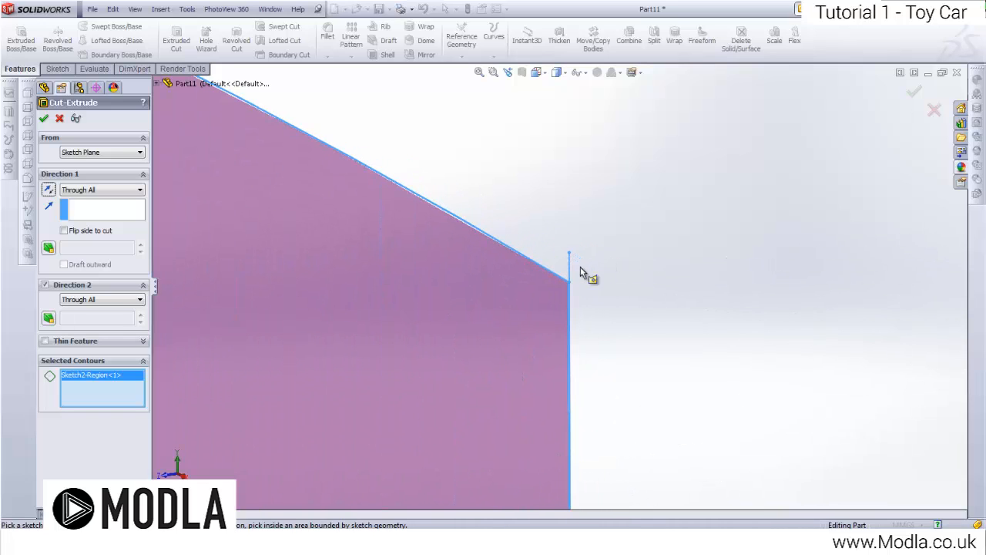
pyautogui.scroll(-2, 582, 277)
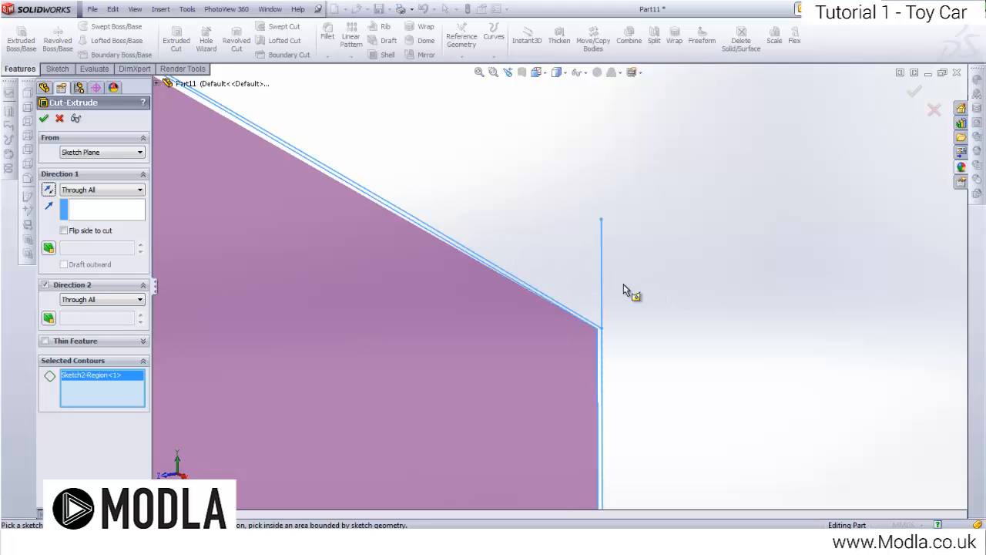
pyautogui.scroll(5, 632, 293)
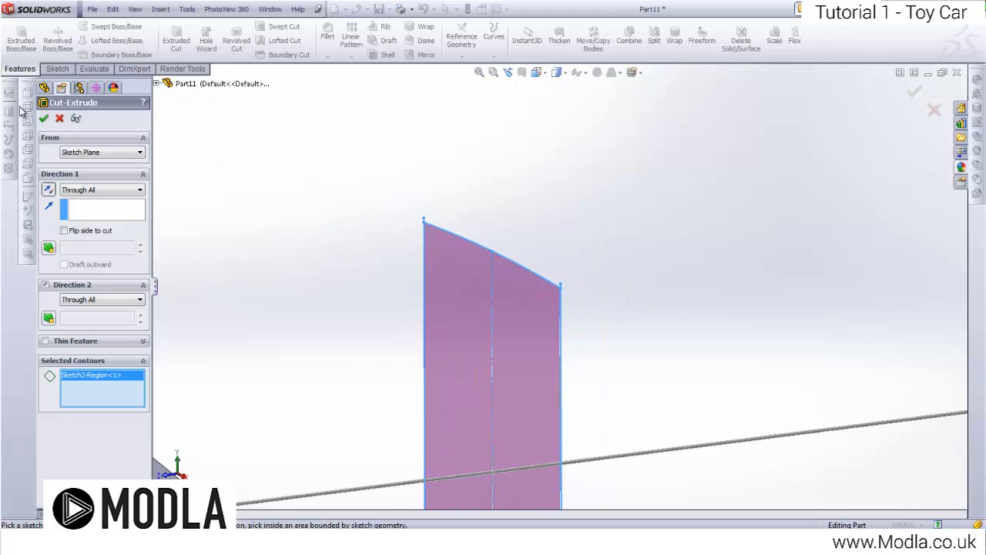
pyautogui.moveTo(563, 349); pyautogui.dragTo(496, 332, button='middle')
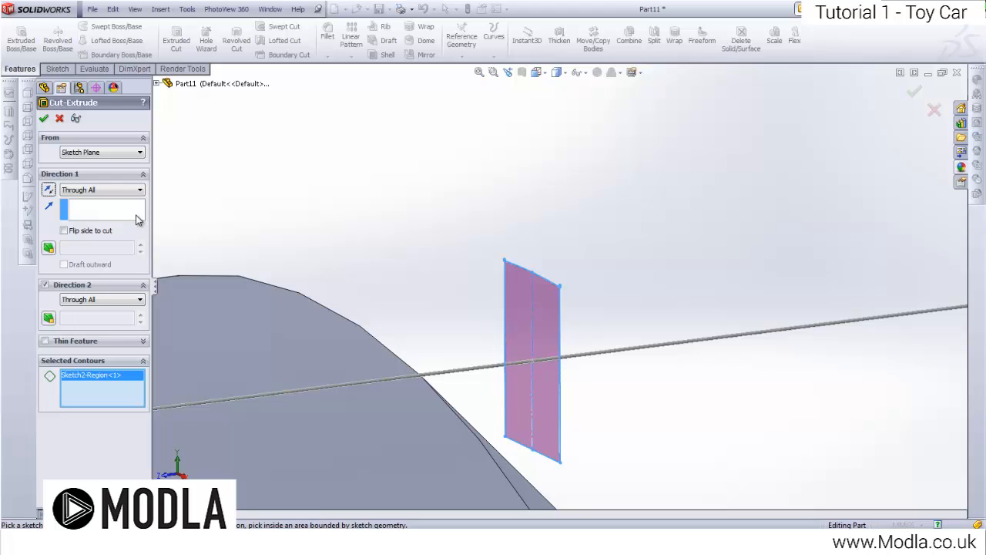
pyautogui.click(60, 117)
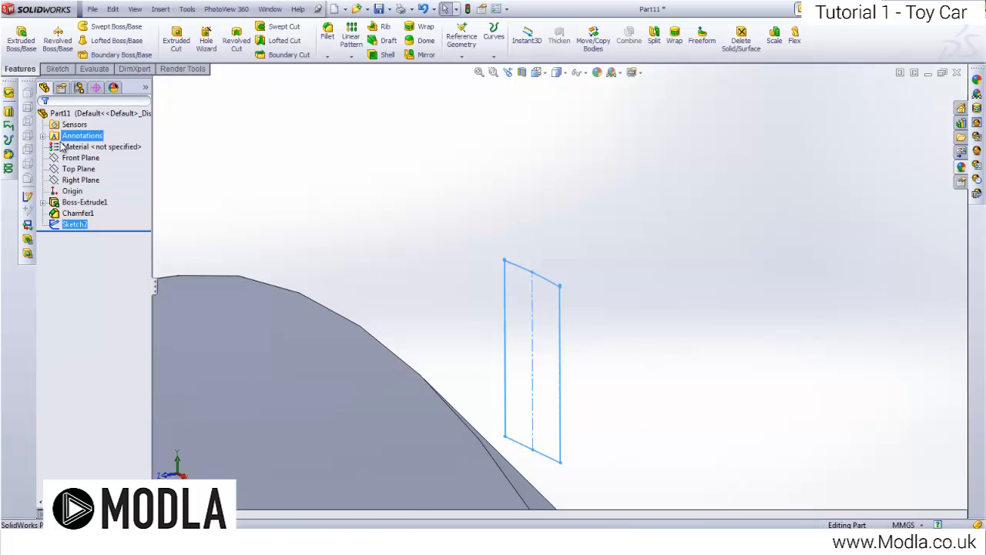
# Step: Edit the slot sketch and power-trim the short line stubs protruding above the arc at both upper corners, then exit the sketch
pyautogui.rightClick(68, 223)
pyautogui.click(74, 188)
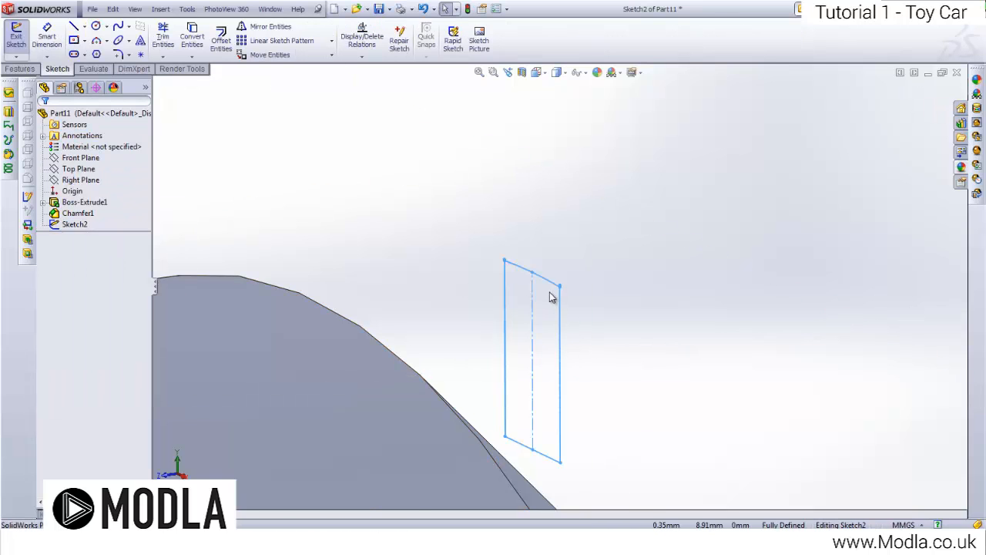
pyautogui.scroll(-4, 550, 339)
pyautogui.scroll(3, 597, 172)
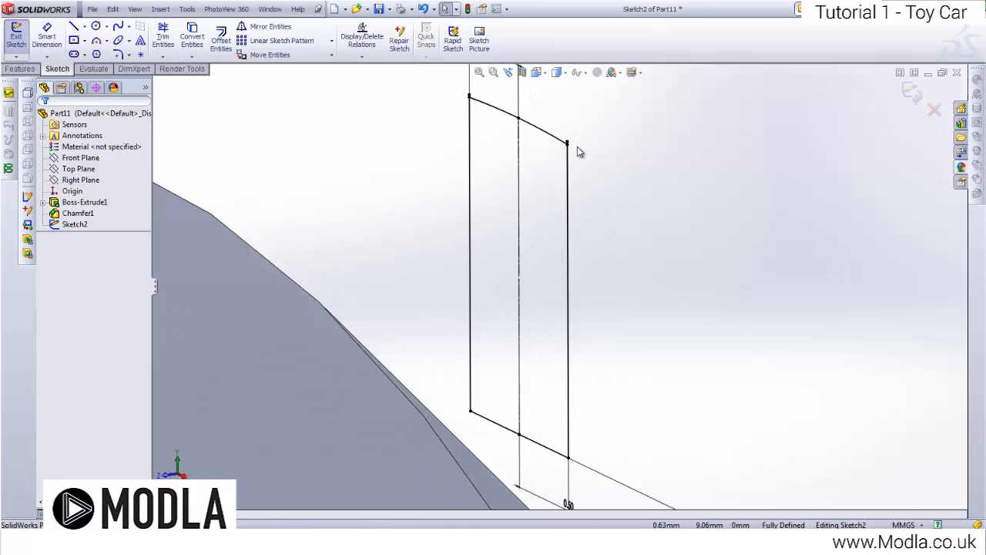
pyautogui.scroll(-12, 569, 123)
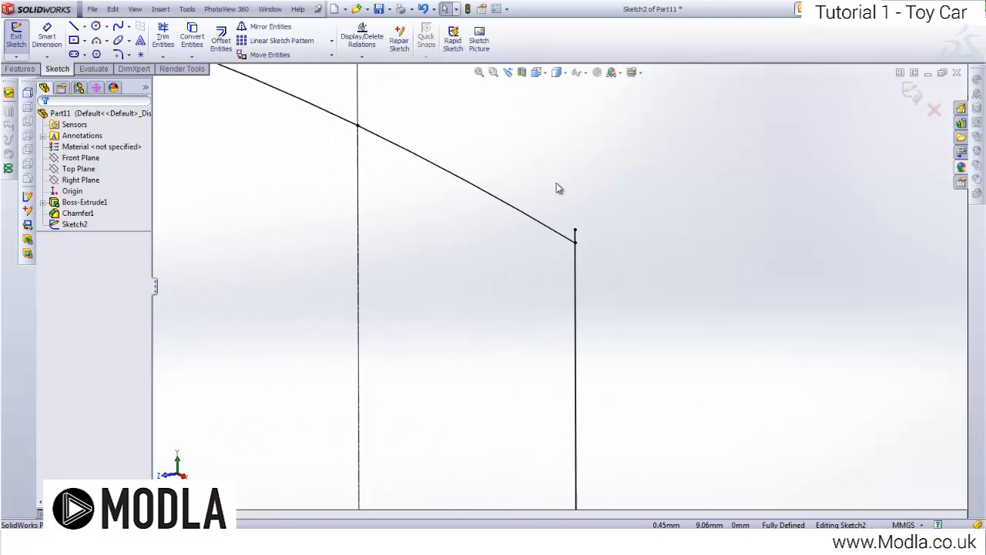
pyautogui.click(163, 36)
pyautogui.scroll(5, 557, 246)
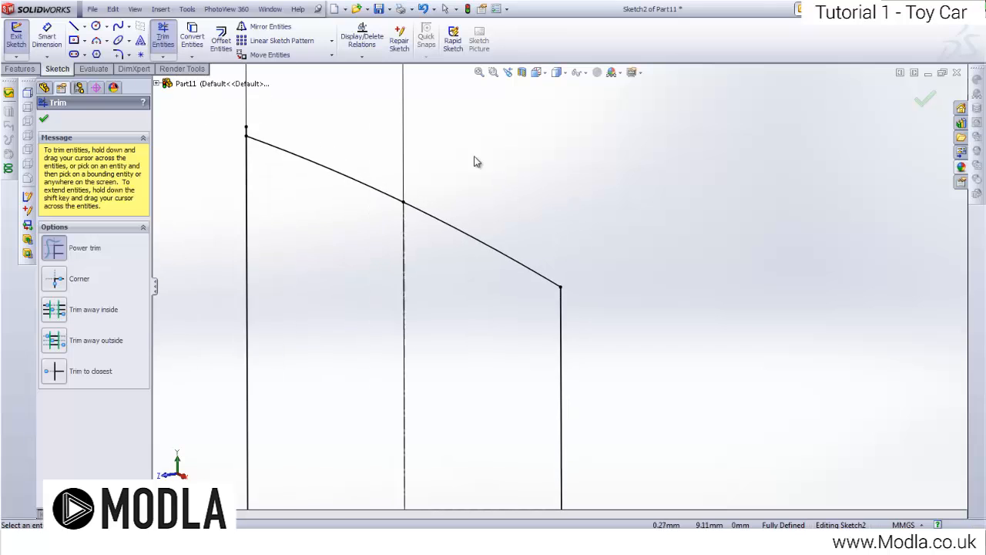
pyautogui.scroll(-5, 231, 128)
pyautogui.scroll(10, 502, 224)
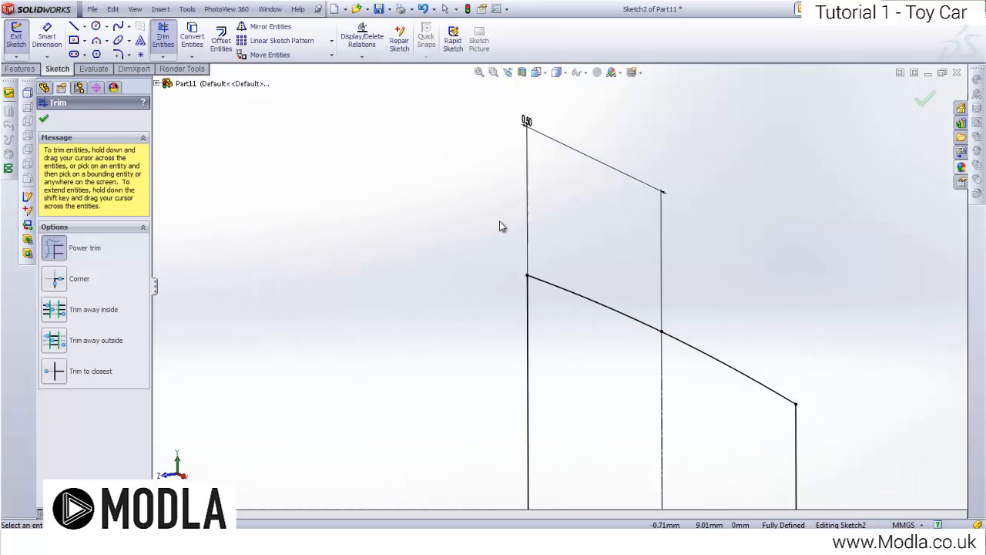
pyautogui.click(15, 37)
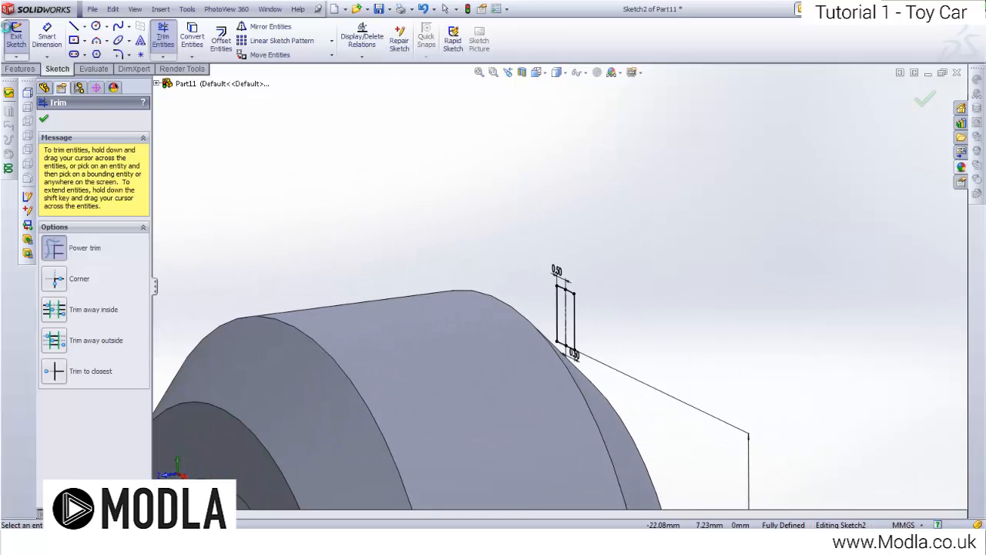
pyautogui.scroll(5, 389, 166)
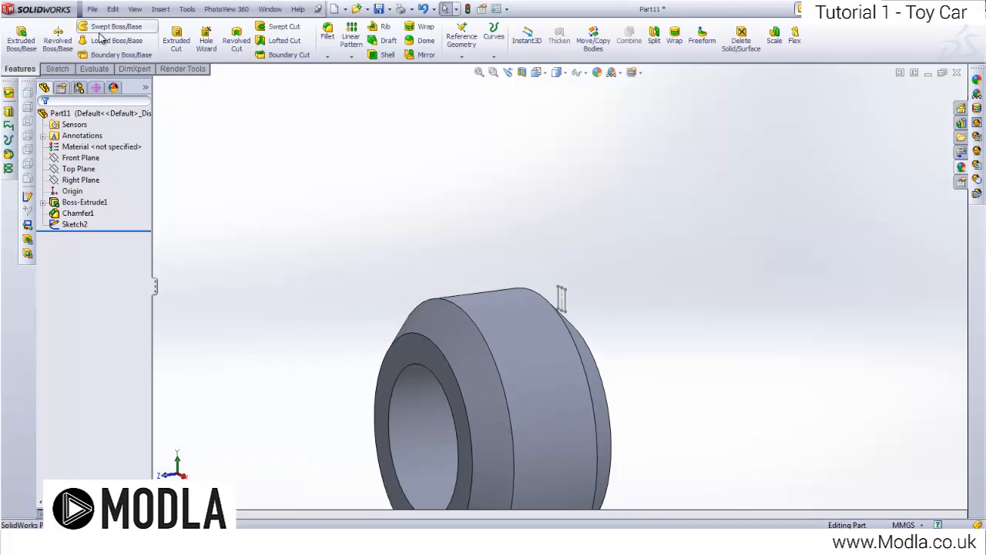
# Step: Extrude-cut the slot profile Through All in the reversed direction so it passes through the wheel's rim
pyautogui.click(176, 39)
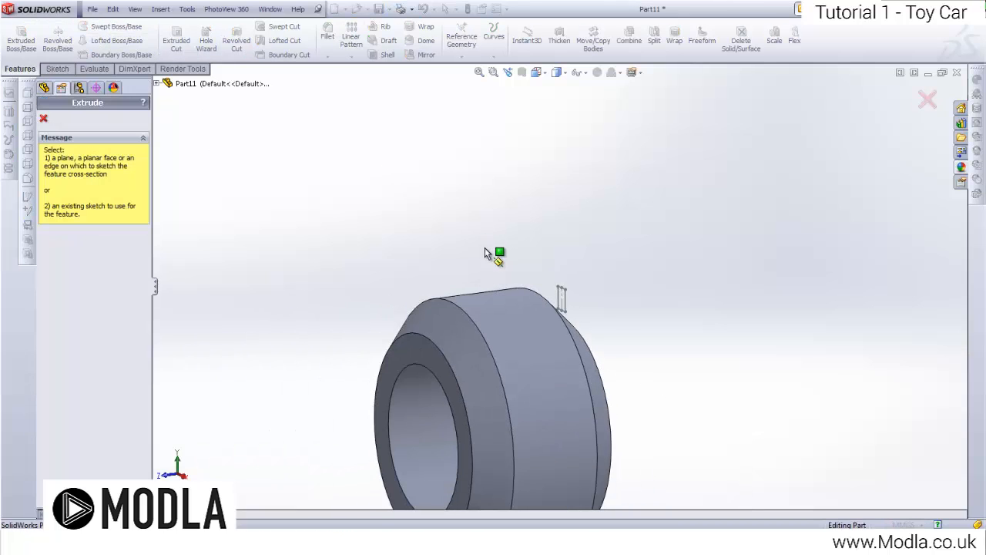
pyautogui.click(565, 298)
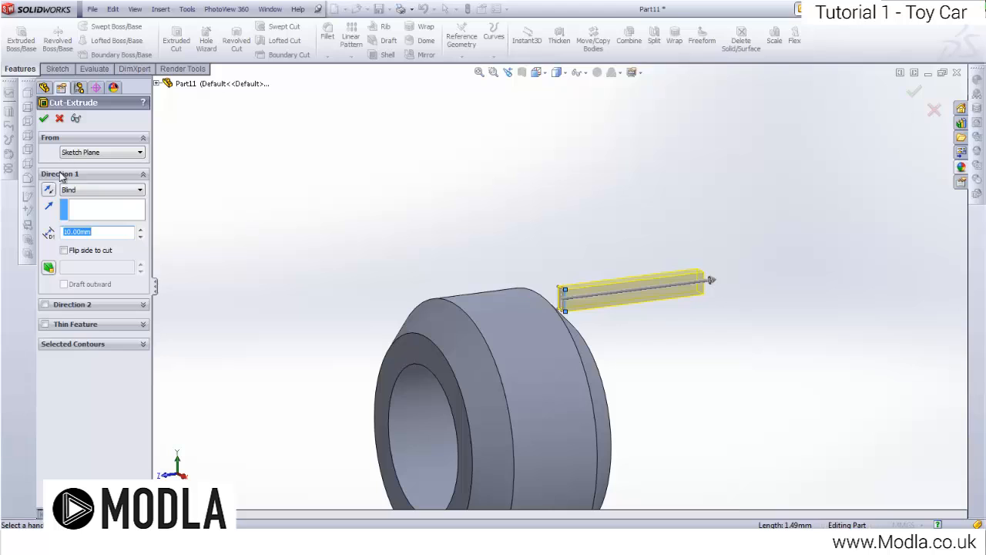
pyautogui.click(48, 189)
pyautogui.click(96, 190)
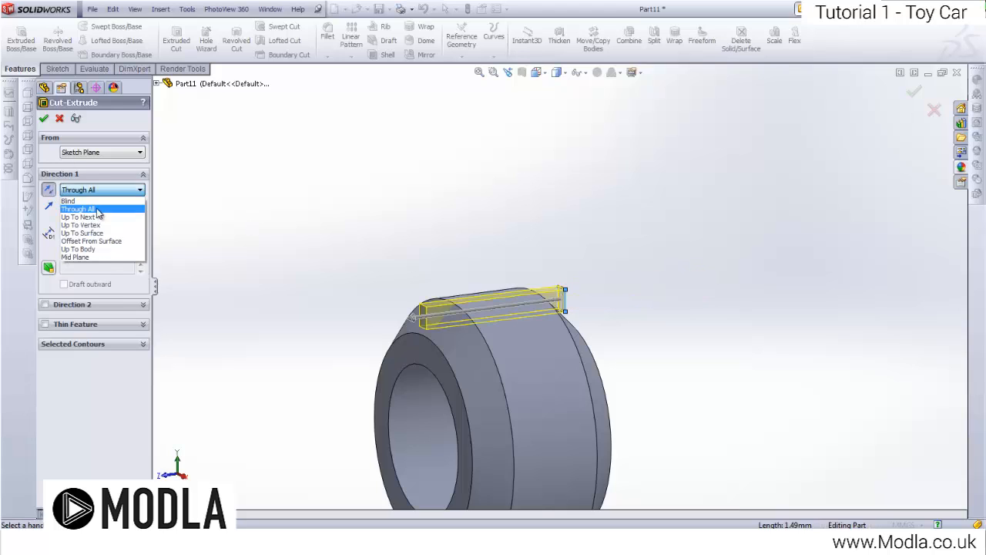
pyautogui.click(88, 207)
pyautogui.click(44, 120)
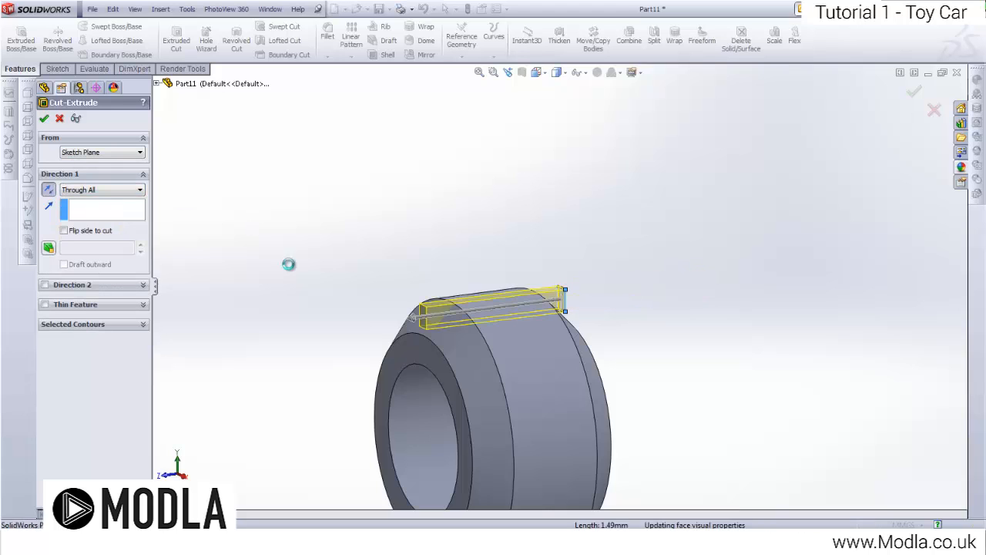
# Step: Create a reference axis through the wheel's centre from the cylindrical face of the bore
pyautogui.moveTo(379, 323); pyautogui.dragTo(471, 324, button='middle')
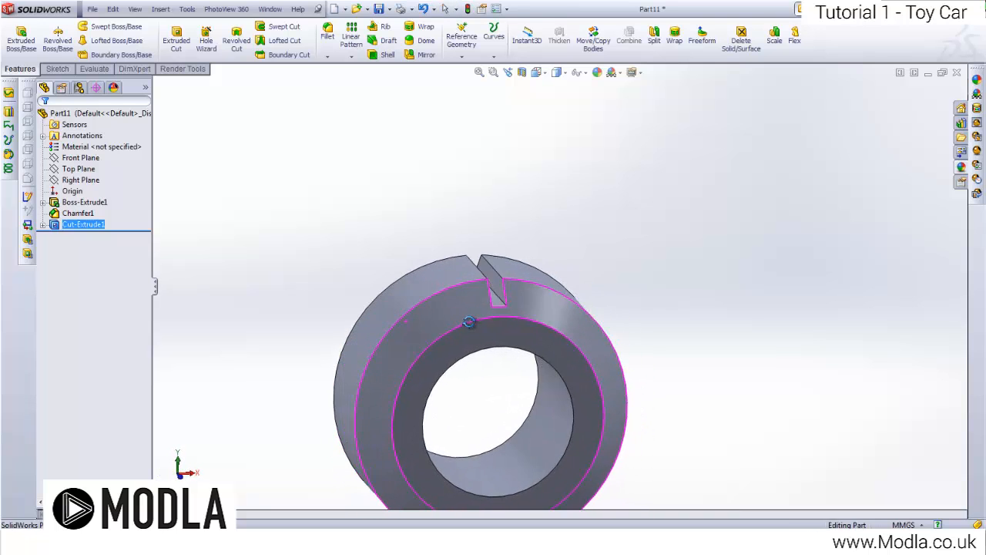
pyautogui.scroll(3, 524, 335)
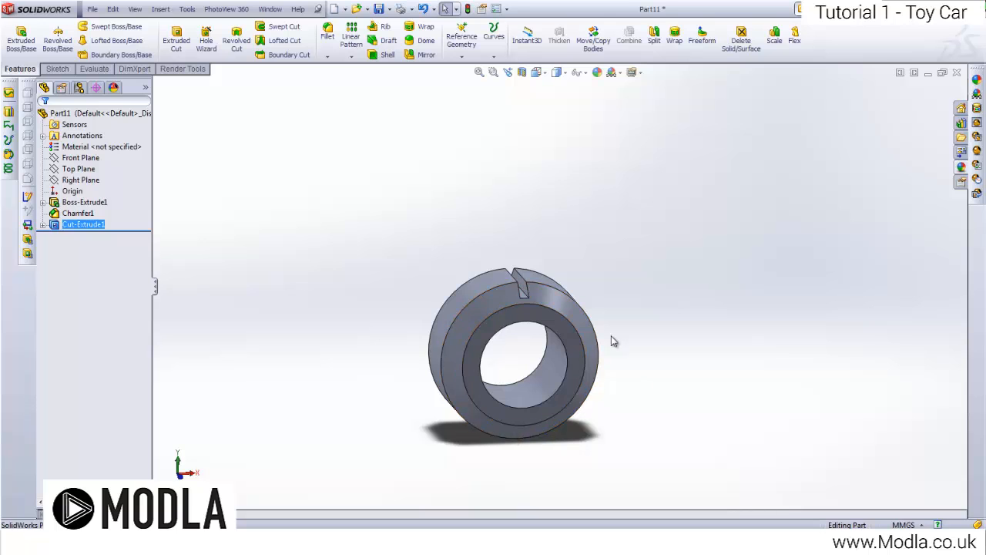
pyautogui.scroll(-4, 515, 325)
pyautogui.scroll(-2, 515, 325)
pyautogui.scroll(5, 513, 305)
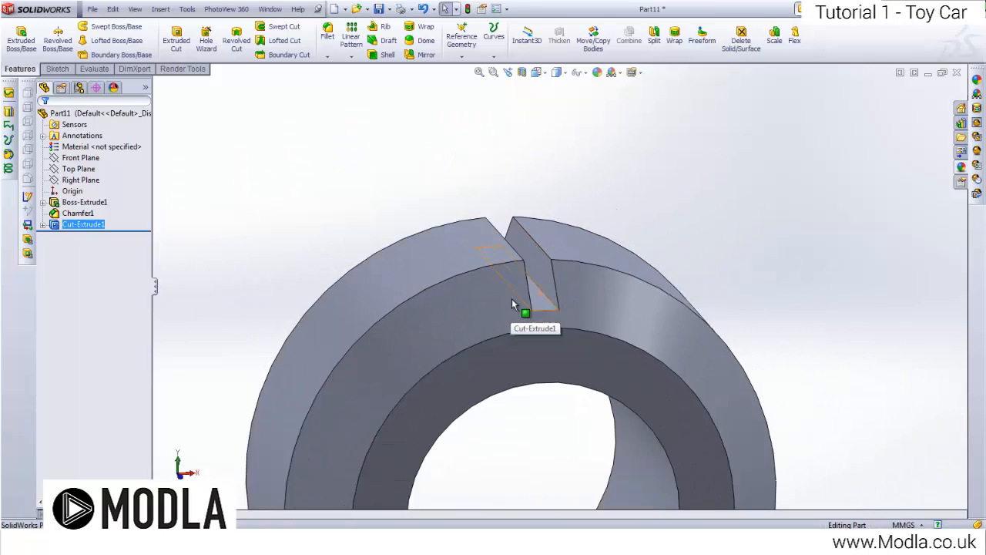
pyautogui.click(438, 189)
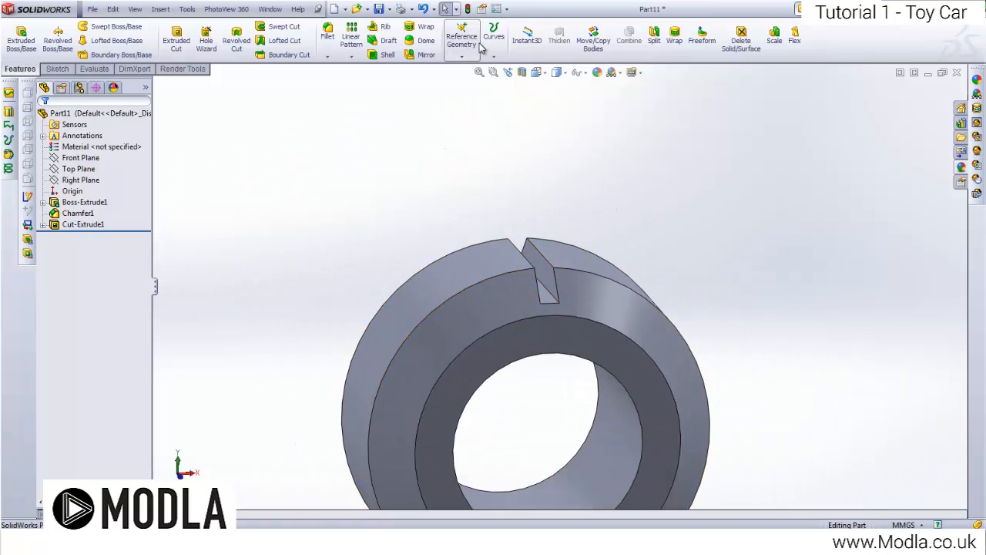
pyautogui.click(479, 46)
pyautogui.click(487, 81)
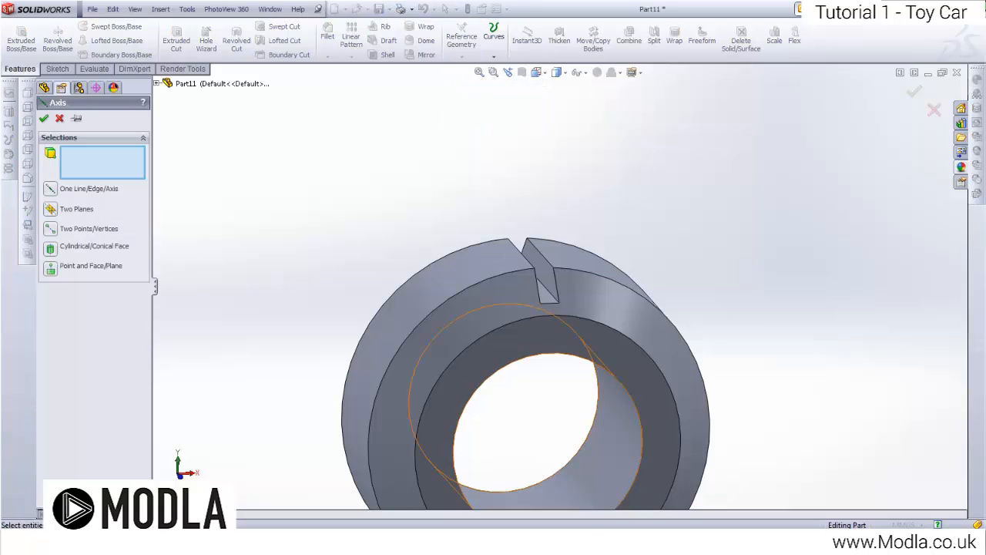
pyautogui.click(594, 477)
pyautogui.scroll(4, 585, 474)
pyautogui.click(43, 119)
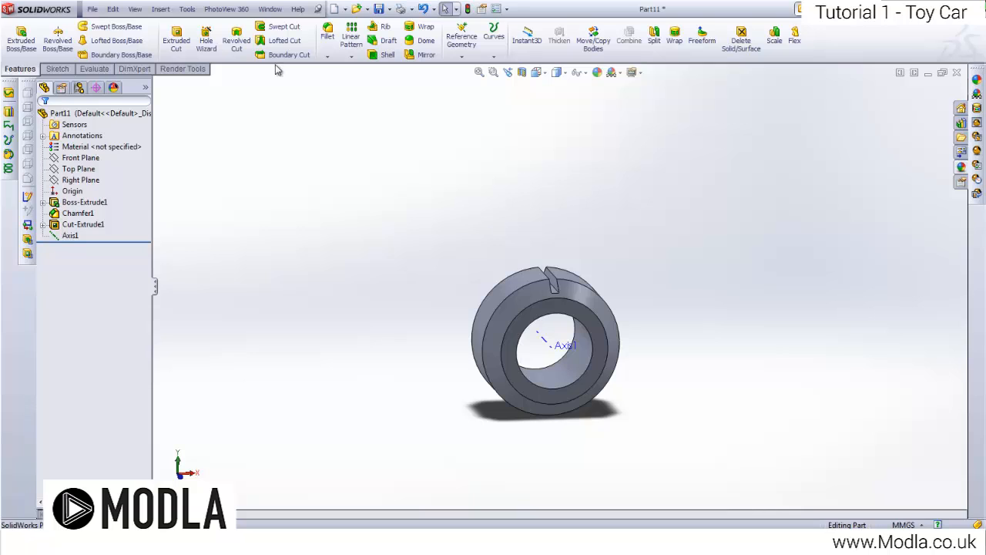
# Step: Circular-pattern the groove cut about the wheel's central axis with 27 equally spaced instances over 360 degrees
pyautogui.click(351, 56)
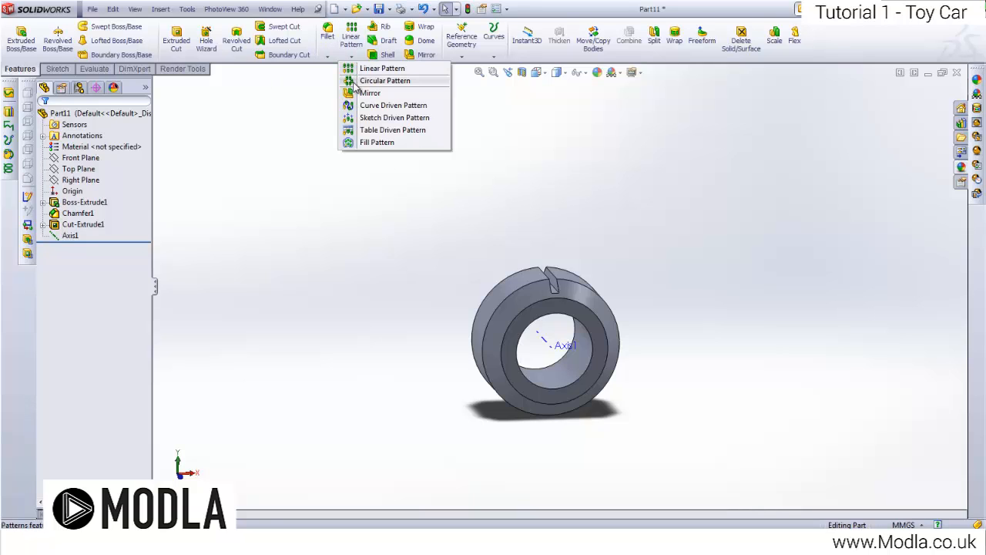
pyautogui.click(356, 81)
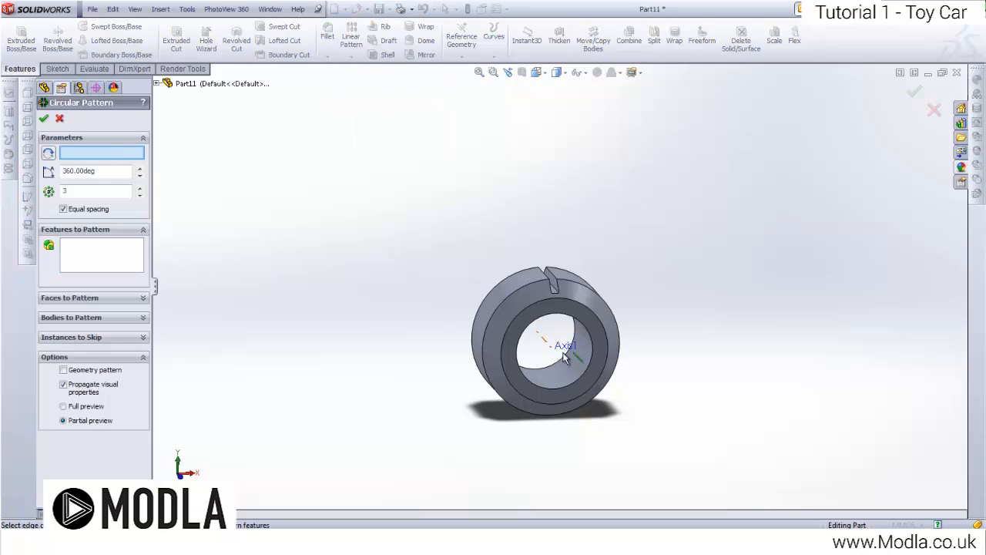
pyautogui.click(158, 83)
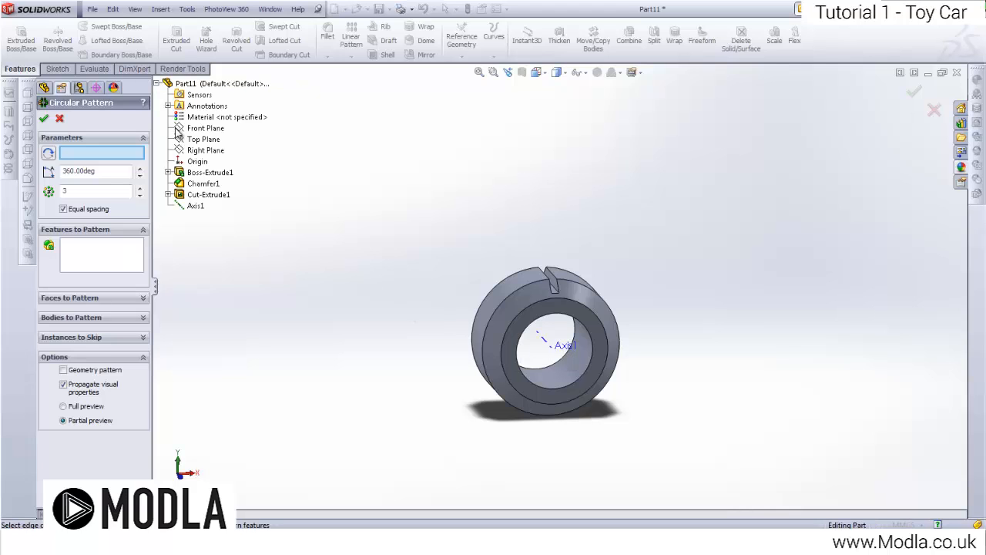
pyautogui.click(193, 206)
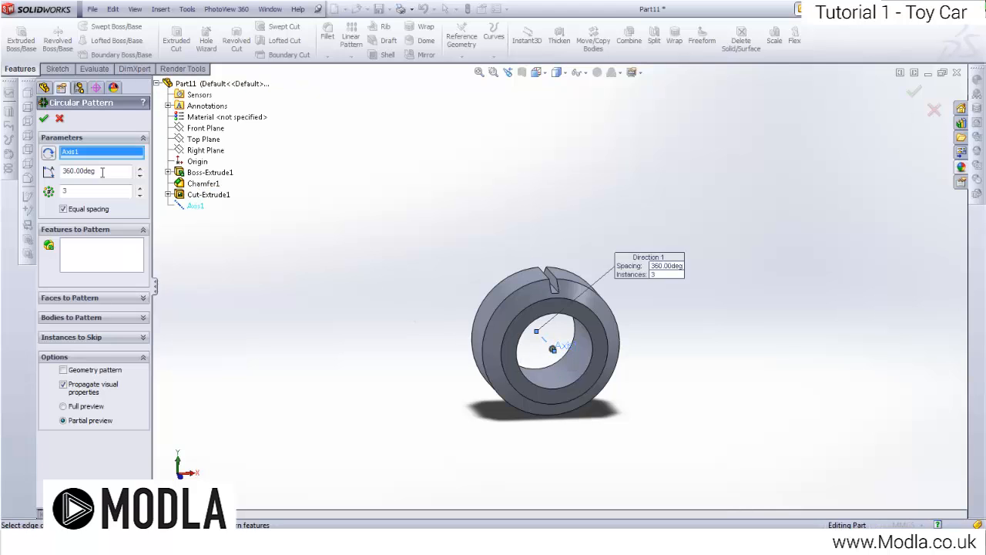
pyautogui.click(86, 260)
pyautogui.scroll(-5, 579, 286)
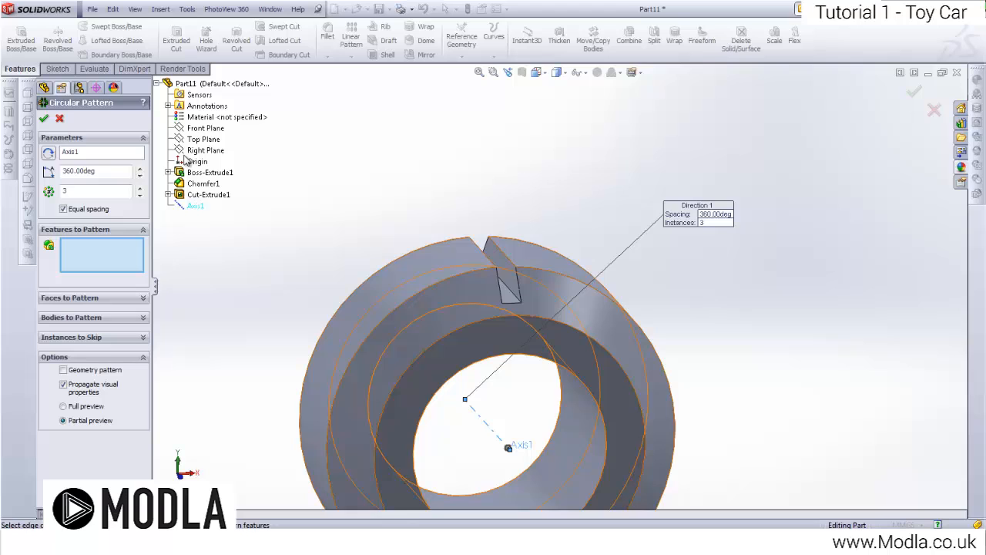
pyautogui.click(199, 194)
pyautogui.scroll(5, 354, 293)
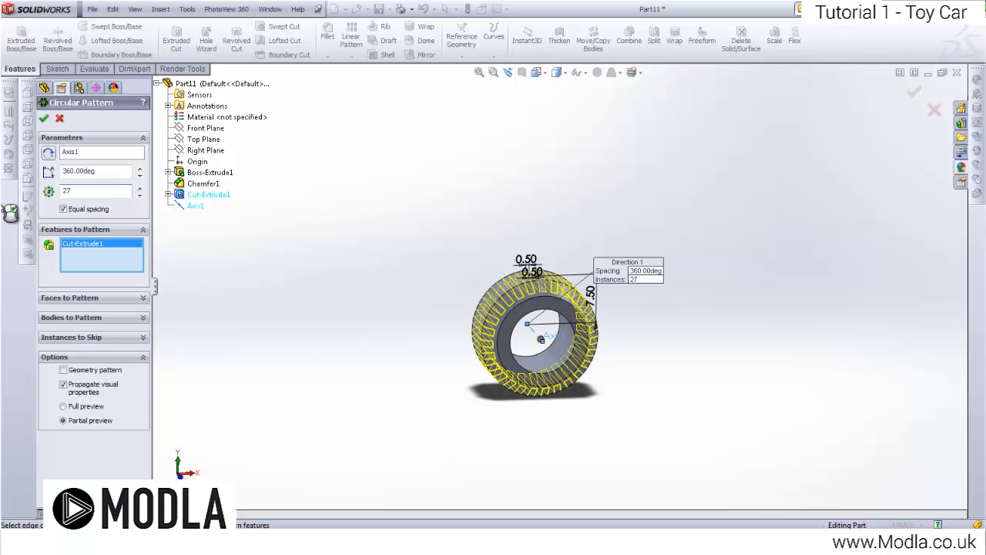
pyautogui.scroll(-3, 570, 319)
pyautogui.scroll(-3, 570, 319)
pyautogui.scroll(3, 578, 328)
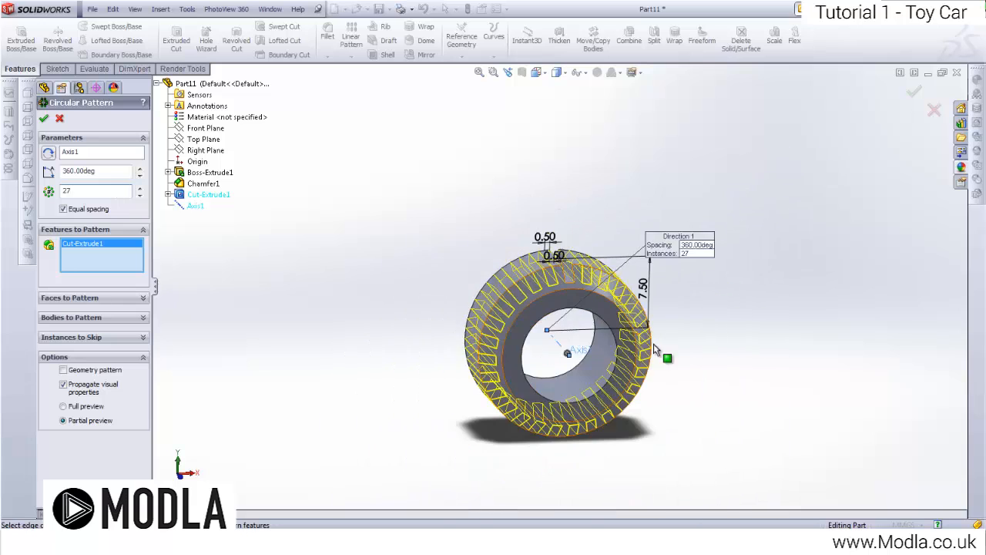
pyautogui.moveTo(602, 356); pyautogui.dragTo(574, 333, button='middle')
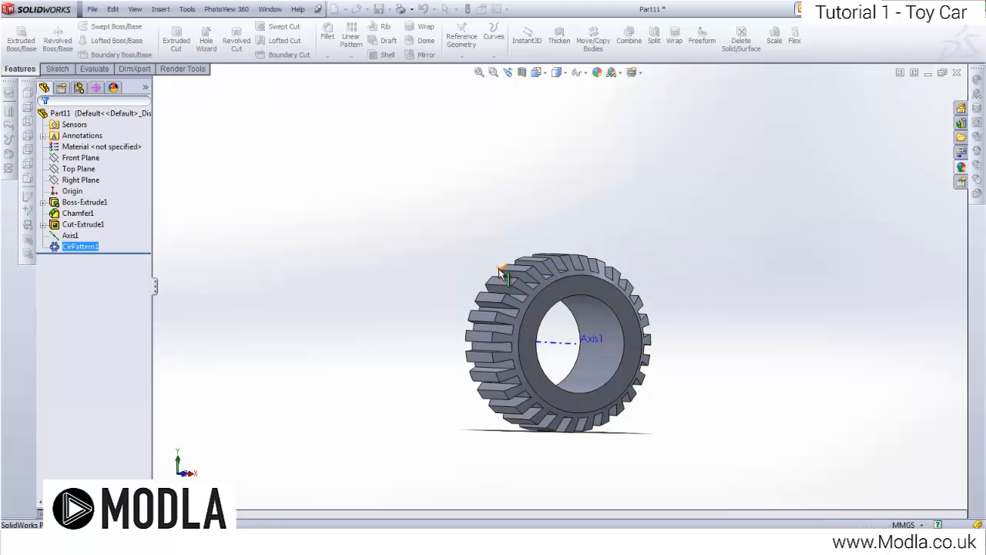
# Step: Apply the matte rubber appearance from the Rubber > Matte category to the whole tyre part
pyautogui.moveTo(470, 283); pyautogui.dragTo(474, 316, button='middle')
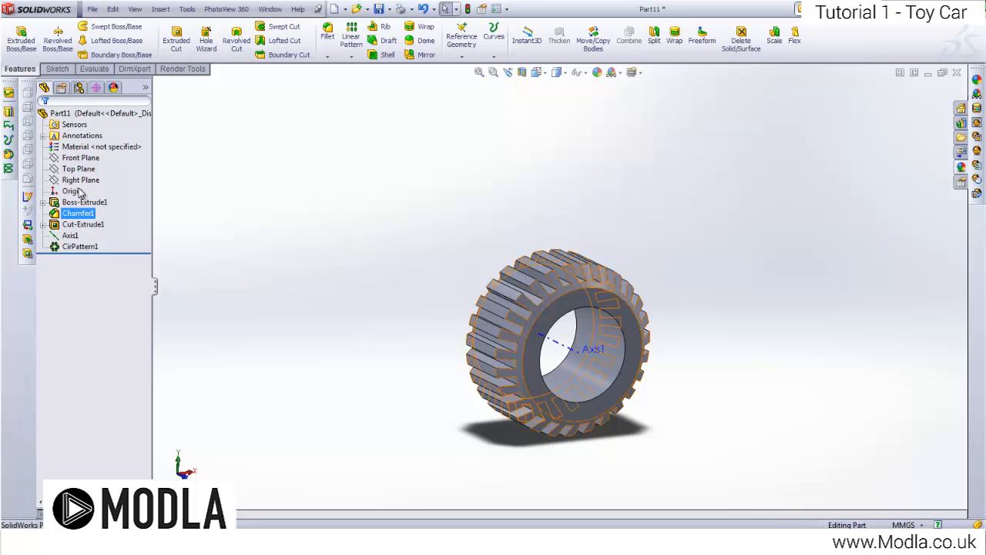
pyautogui.click(65, 113)
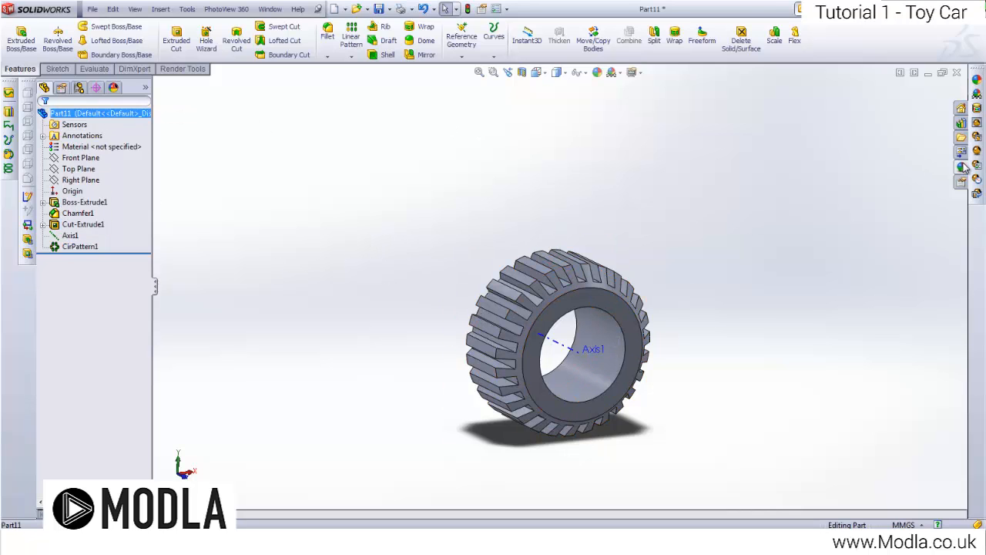
pyautogui.click(962, 166)
pyautogui.click(783, 106)
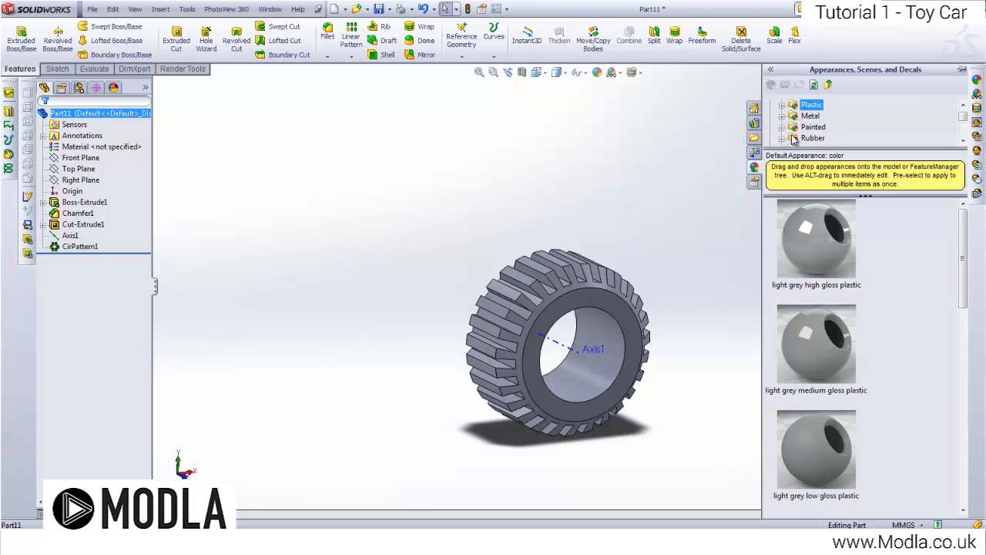
pyautogui.click(783, 138)
pyautogui.click(822, 116)
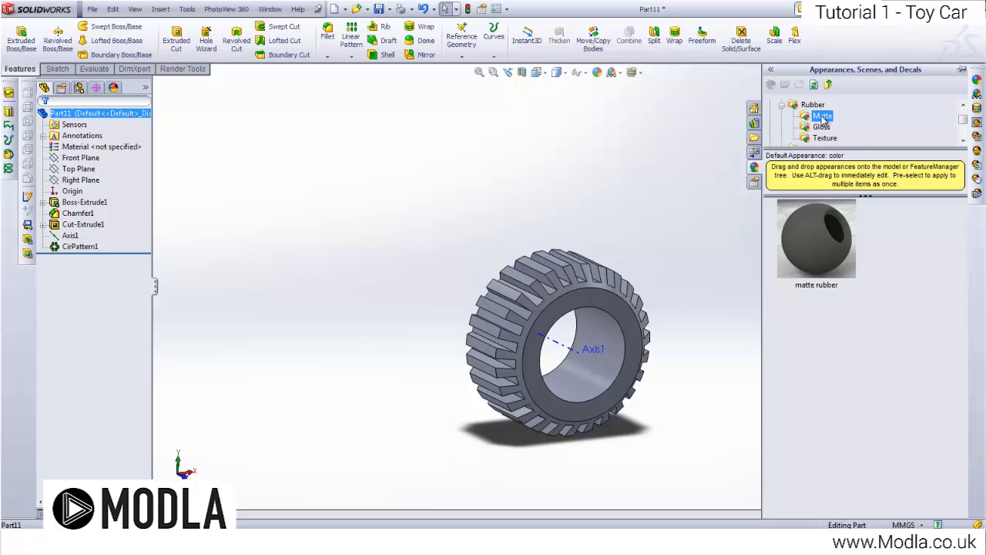
pyautogui.rightClick(829, 224)
pyautogui.click(863, 232)
pyautogui.click(554, 194)
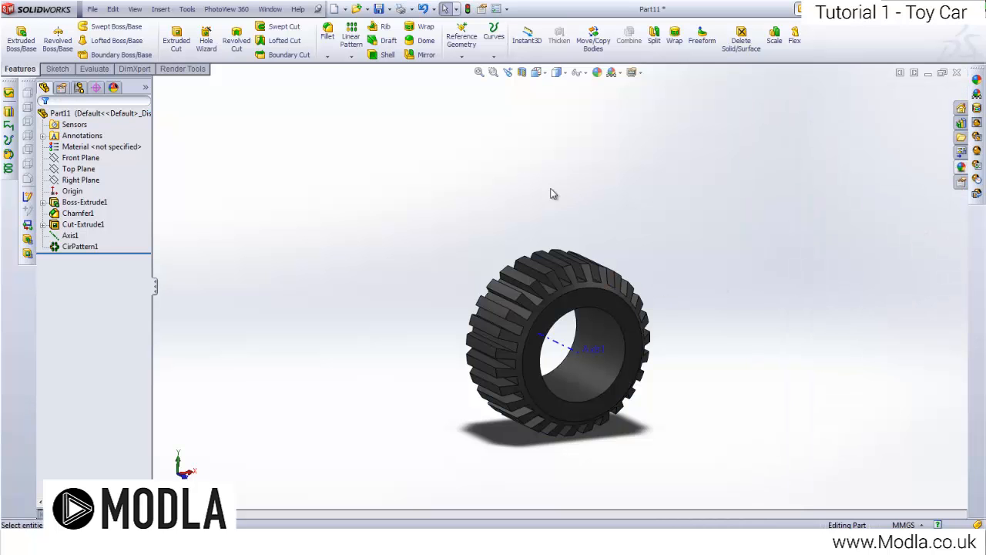
# Step: Save the tyre part as Wheel_Tyre in the CAD folder inside the desktop's Toy_Car folder
pyautogui.click(90, 8)
pyautogui.click(129, 98)
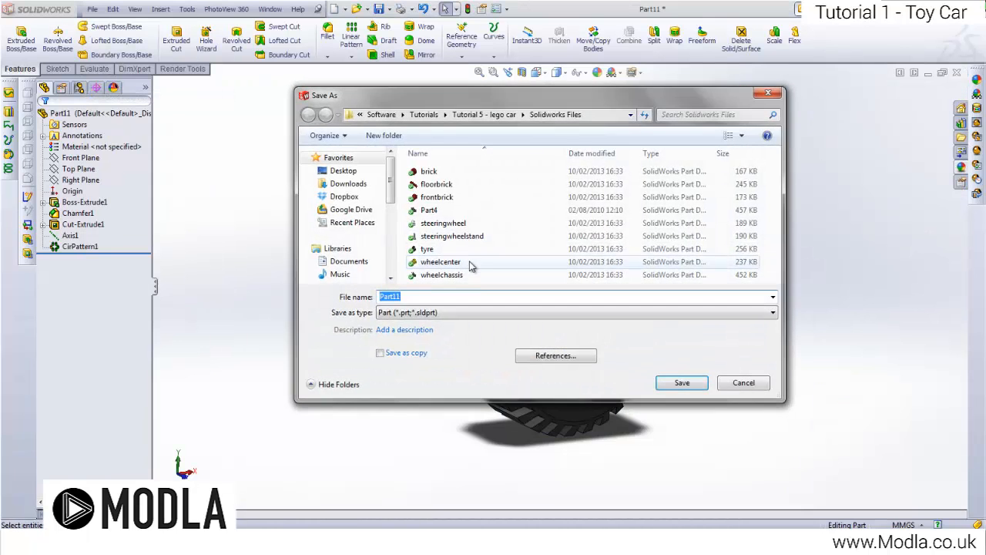
pyautogui.click(343, 170)
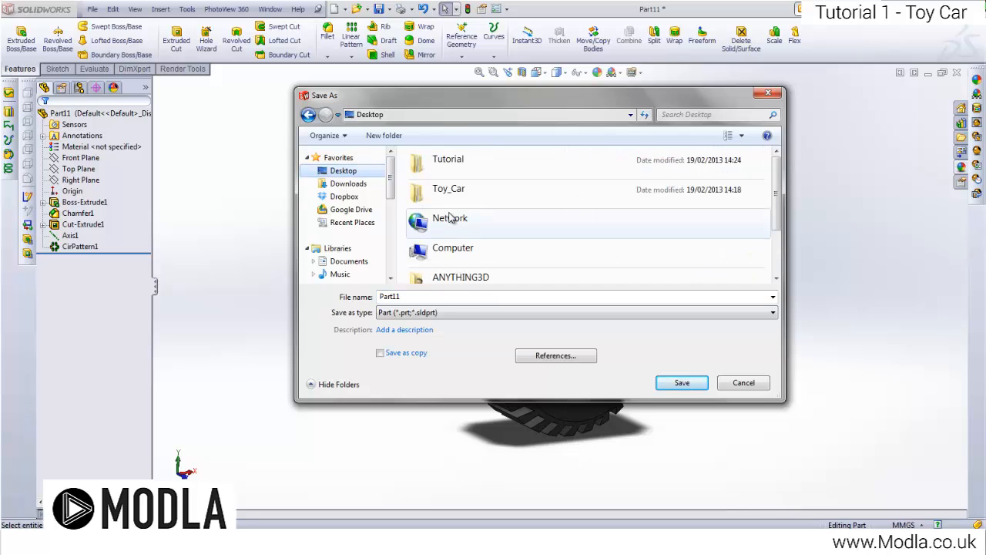
pyautogui.doubleClick(475, 193)
pyautogui.click(484, 171)
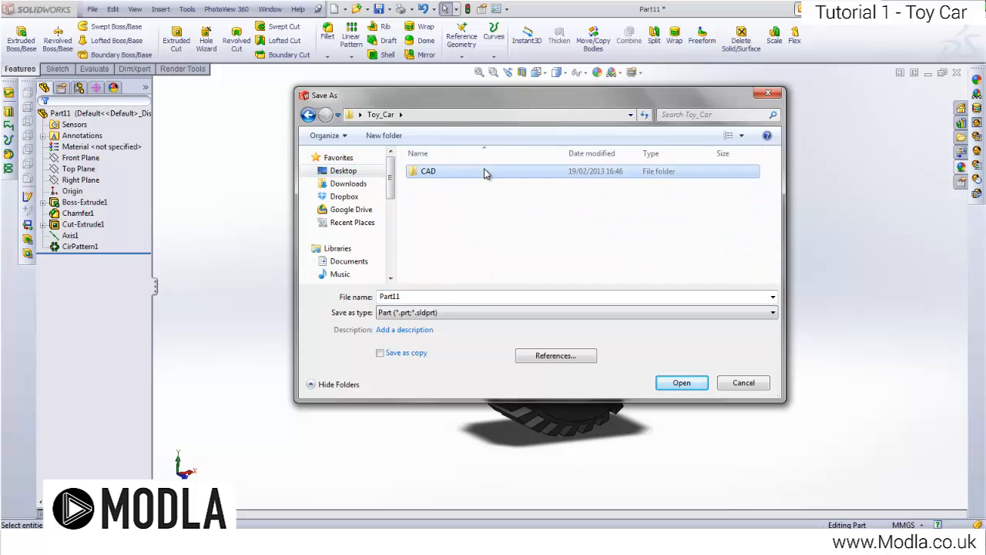
pyautogui.doubleClick(484, 171)
pyautogui.click(456, 296)
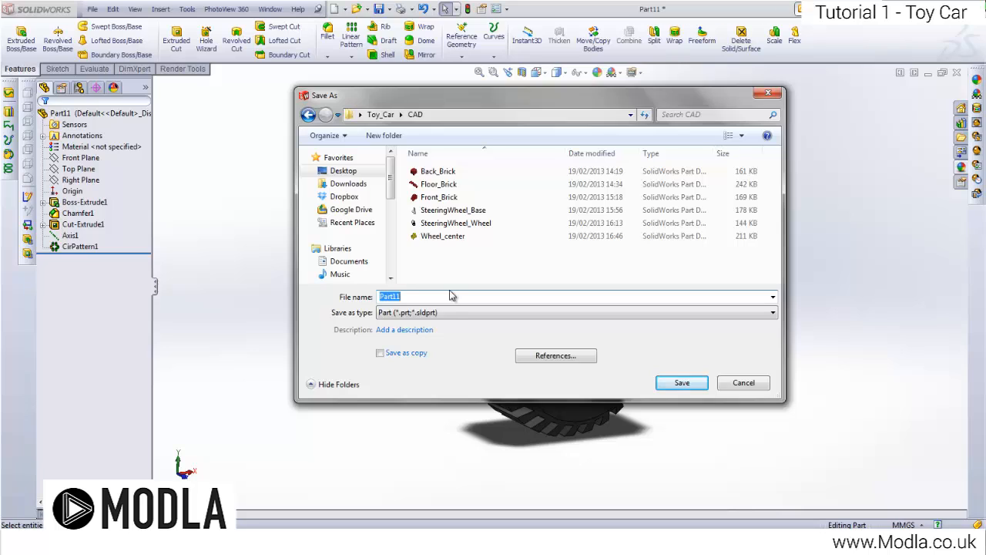
pyautogui.write('Wheel_')
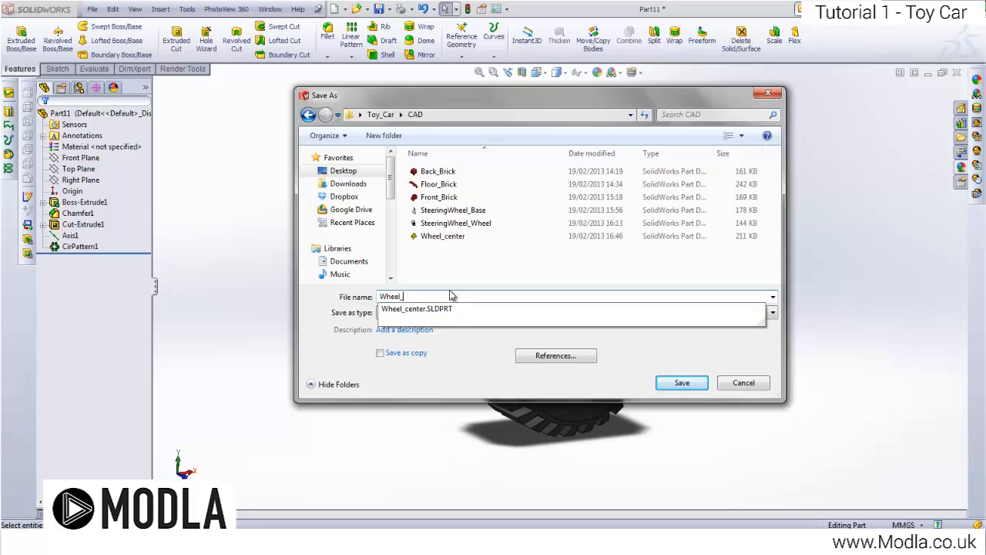
pyautogui.write('Tyre')
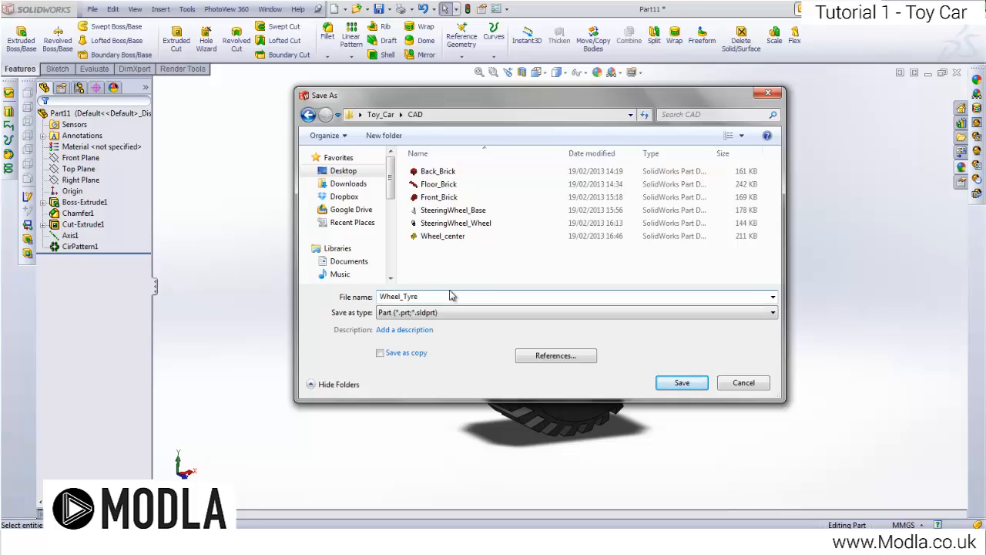
pyautogui.click(679, 383)
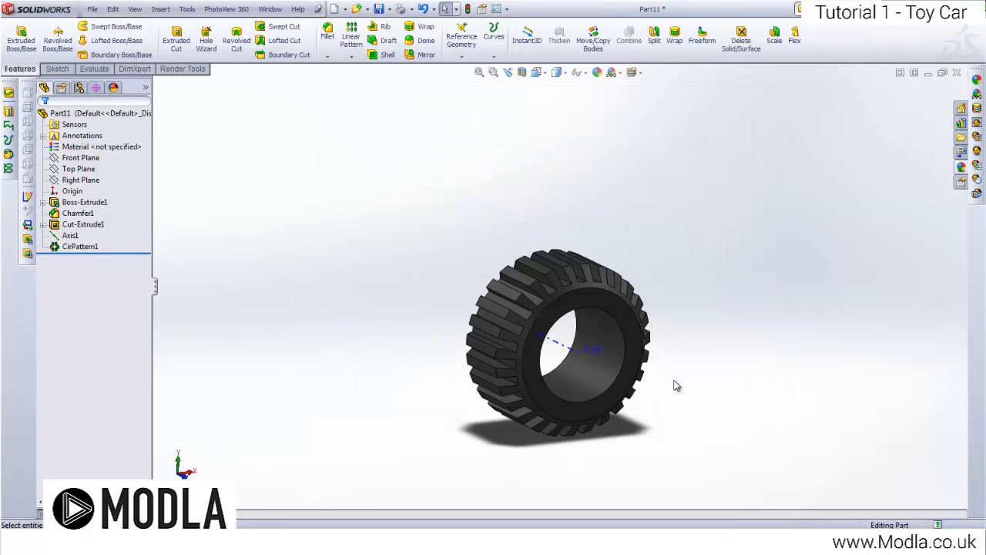
pyautogui.scroll(2, 680, 276)
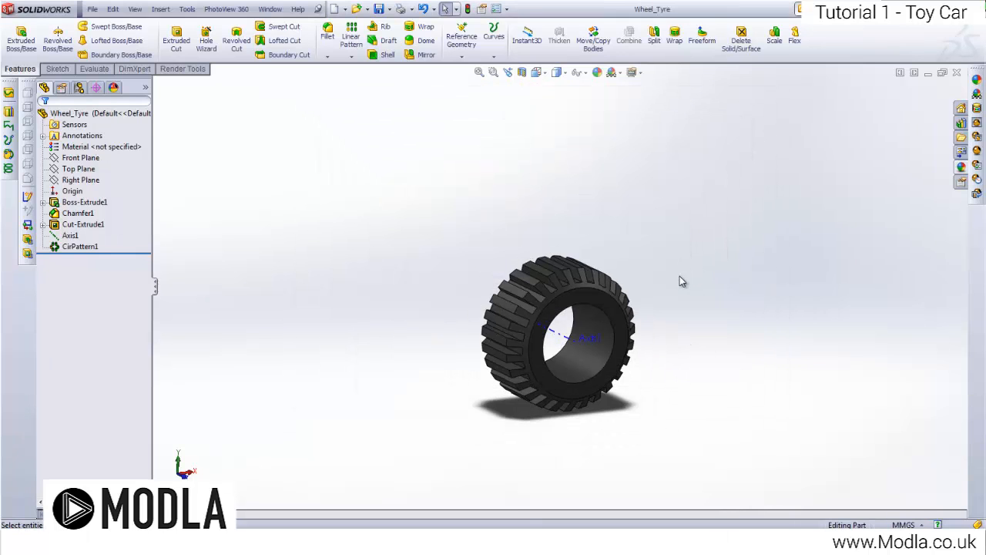
pyautogui.scroll(-2, 675, 276)
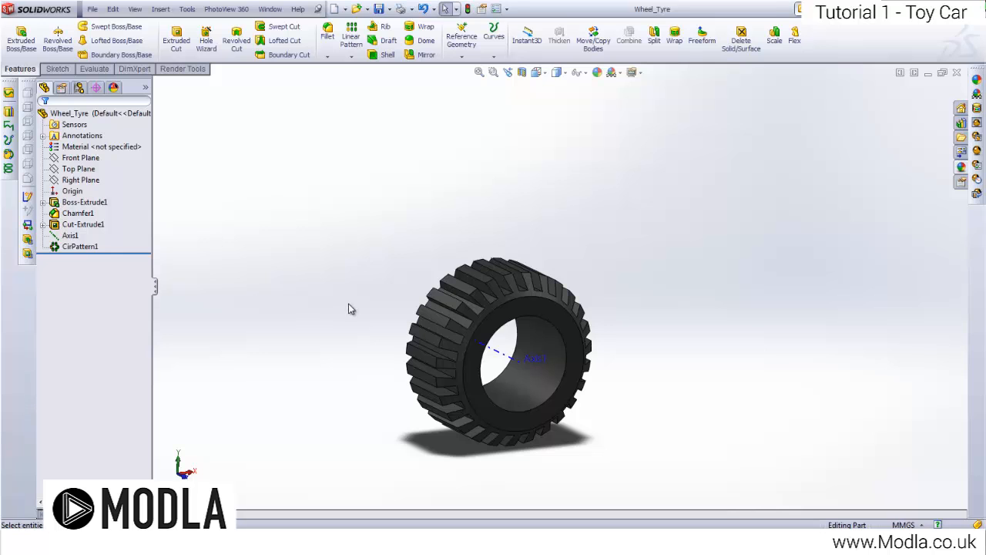
# Step: Create a new assembly document
pyautogui.click(91, 11)
pyautogui.click(99, 21)
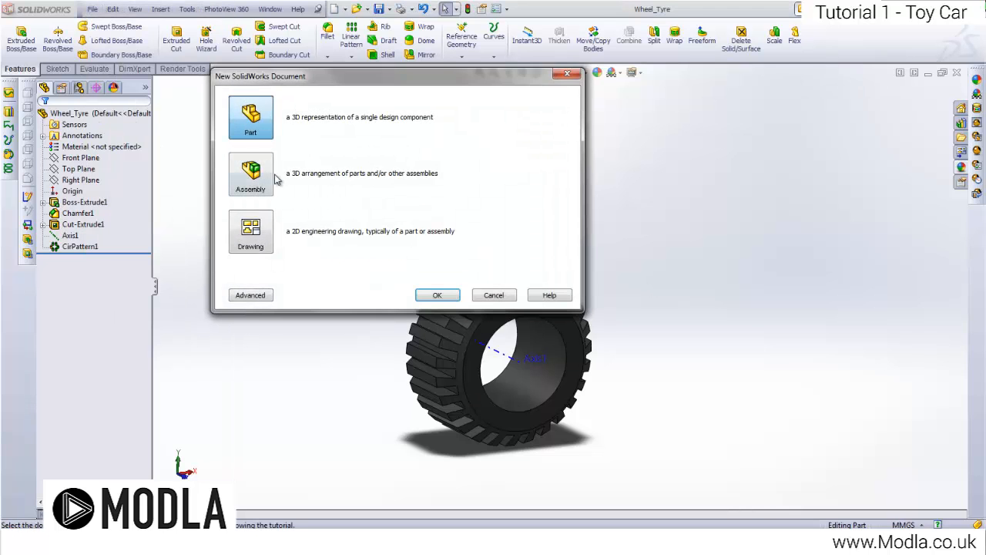
pyautogui.click(256, 183)
pyautogui.click(437, 296)
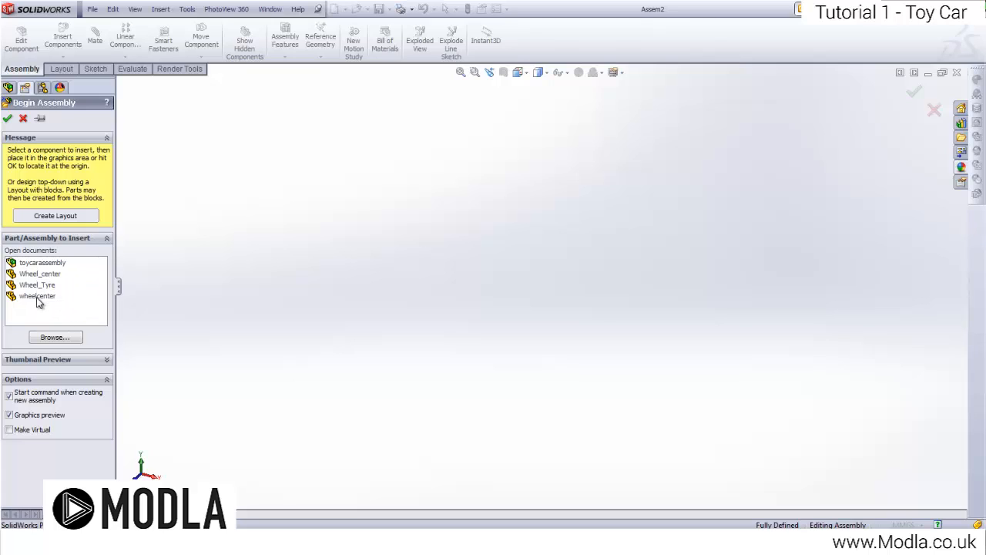
# Step: Minimise the open document windows and bring the new assembly back up
pyautogui.click(929, 72)
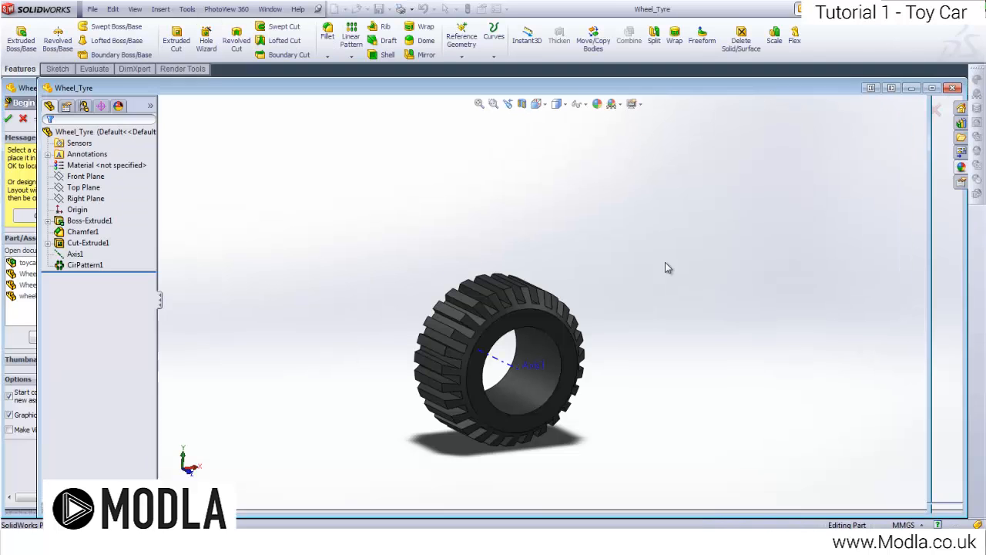
pyautogui.click(914, 89)
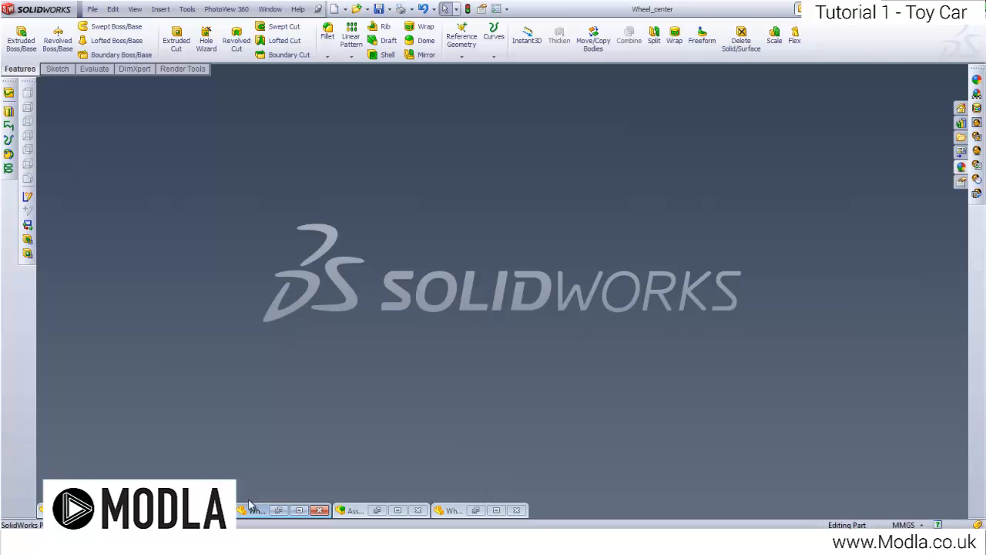
pyautogui.click(377, 510)
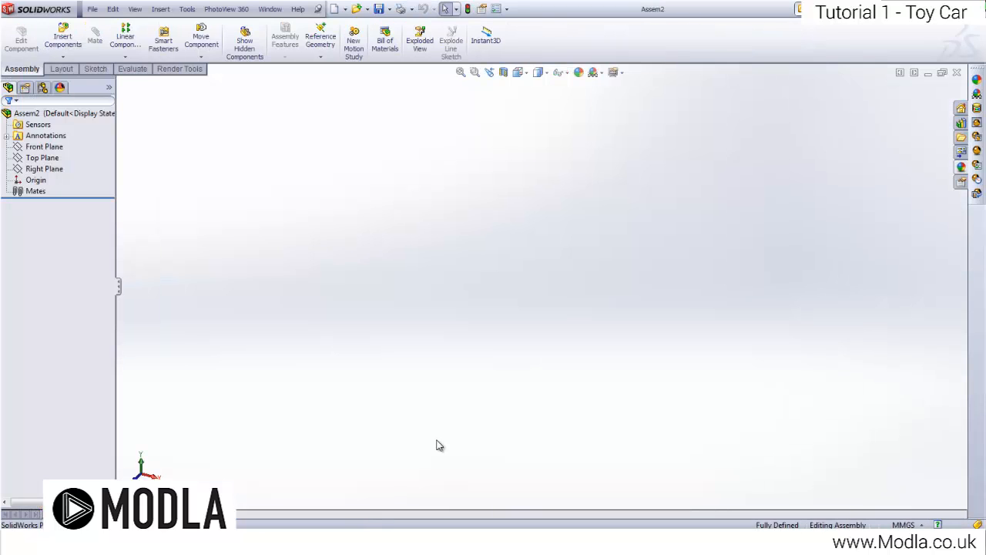
# Step: Insert the Wheel_center part with origins displayed, placing it on the assembly origin
pyautogui.click(51, 31)
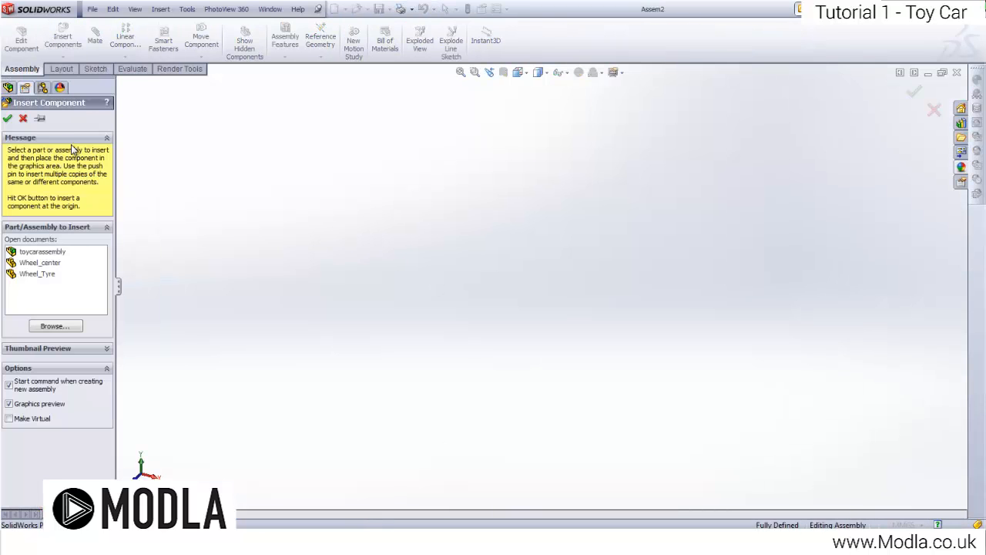
pyautogui.click(38, 262)
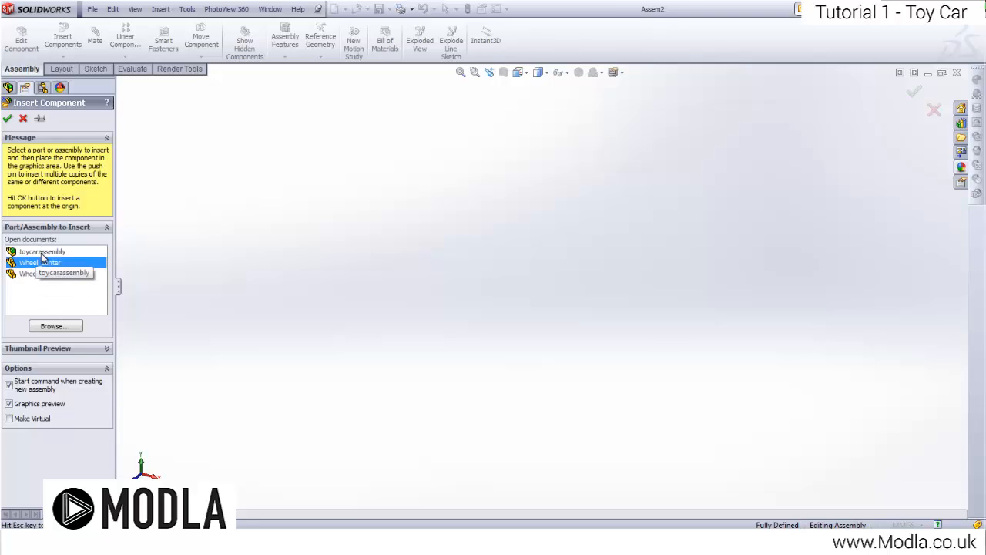
pyautogui.click(134, 9)
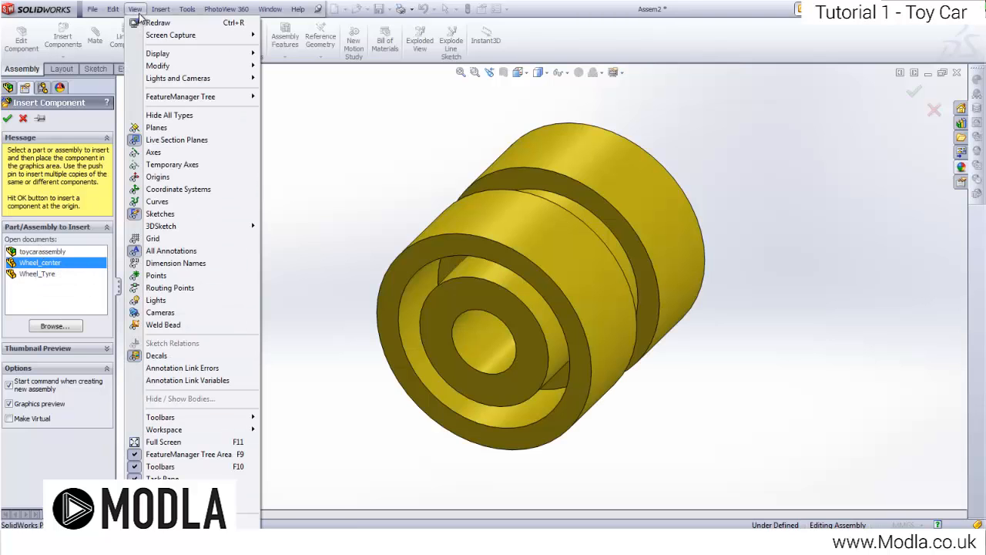
pyautogui.click(150, 176)
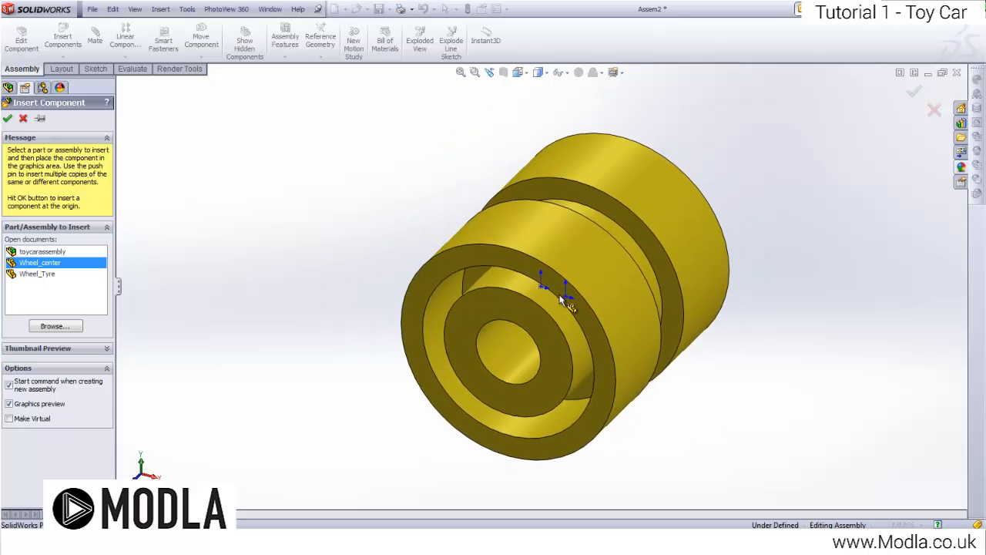
pyautogui.click(542, 287)
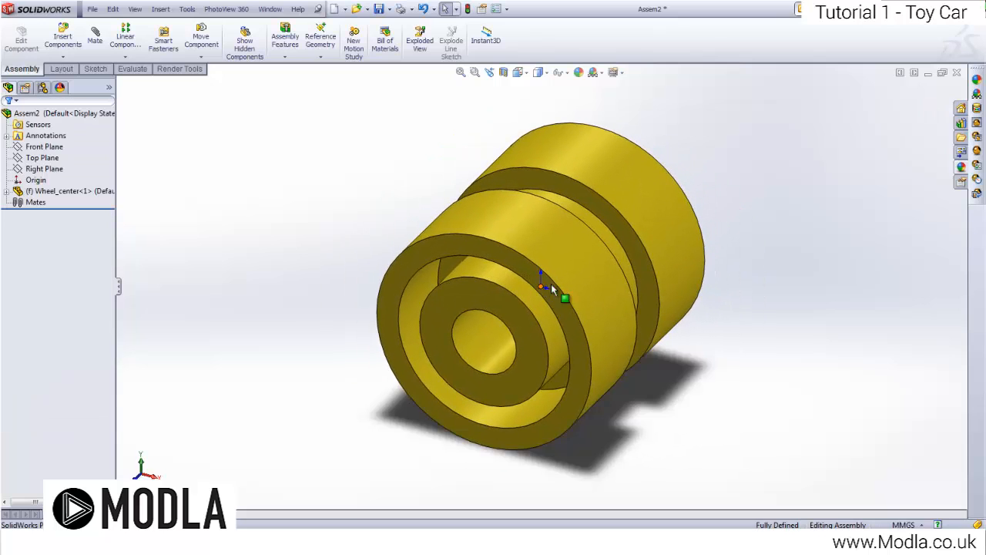
# Step: Insert the Wheel_Tyre part into the assembly, placing it freely beside the wheel centre
pyautogui.click(63, 40)
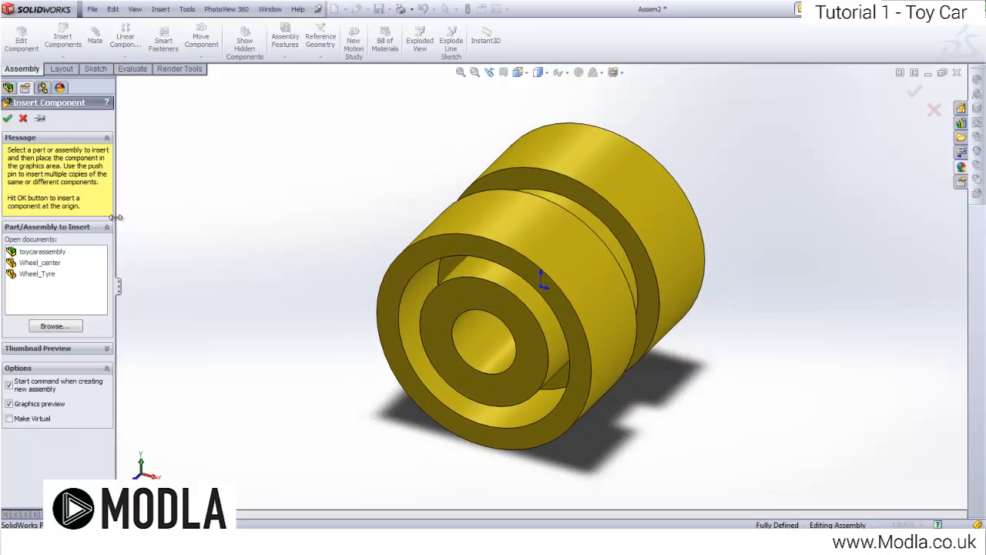
pyautogui.click(31, 276)
pyautogui.scroll(5, 250, 270)
pyautogui.click(411, 201)
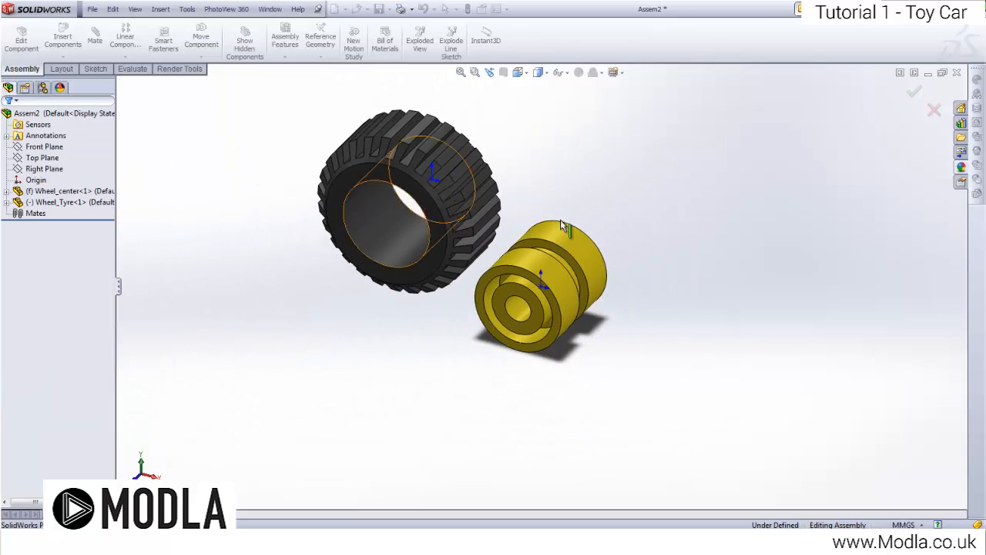
pyautogui.scroll(-3, 518, 191)
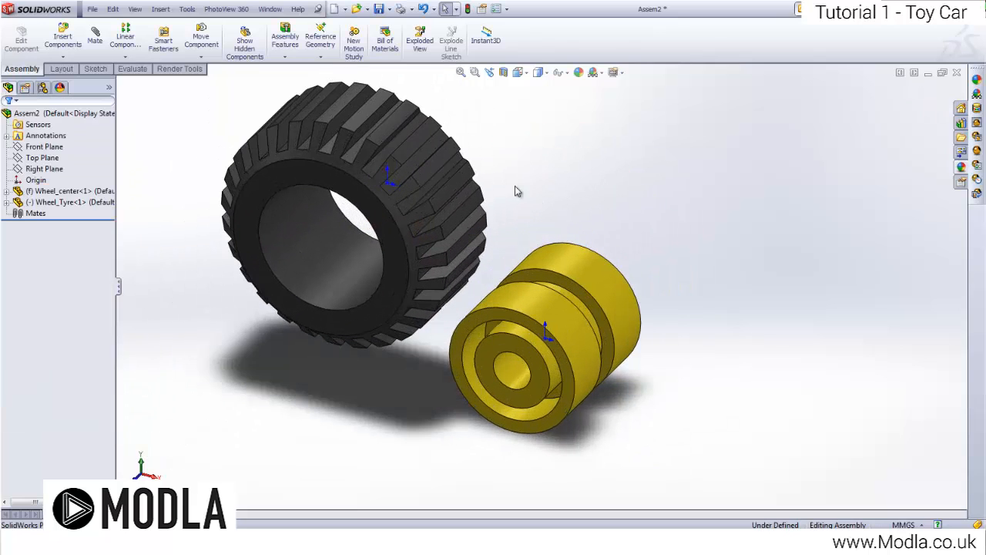
# Step: Add a concentric mate between the tyre's inner bore and the wheel centre's outer cylindrical face
pyautogui.click(95, 38)
pyautogui.click(291, 238)
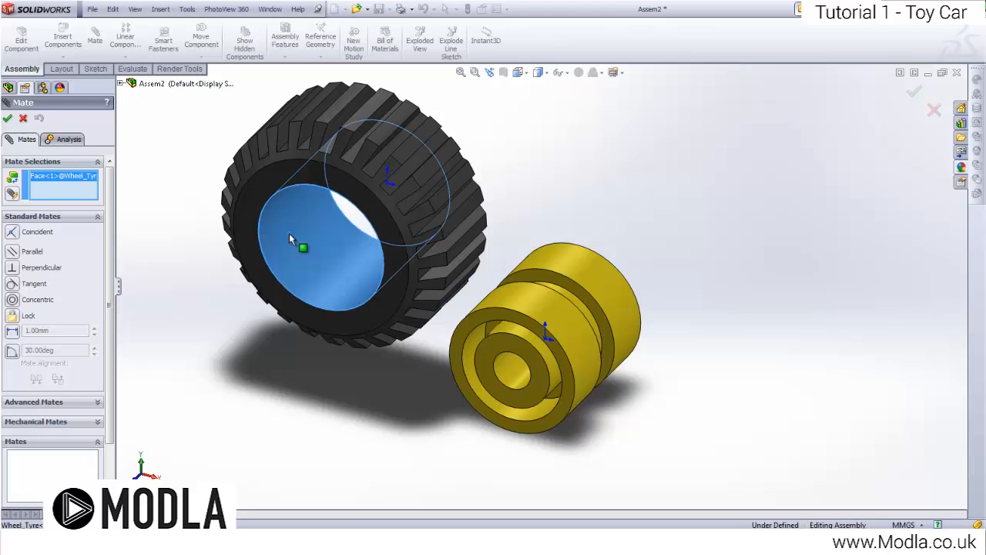
pyautogui.click(594, 285)
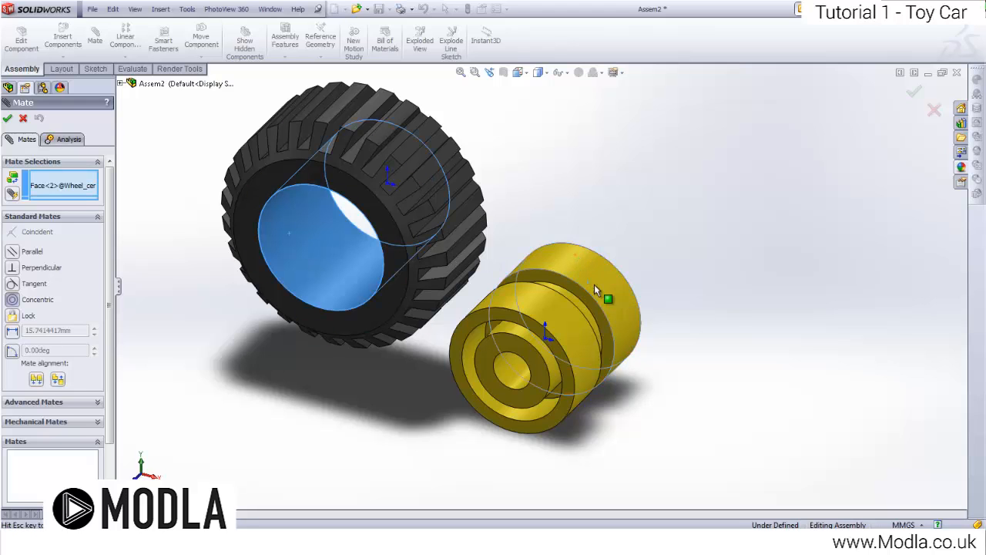
pyautogui.click(691, 269)
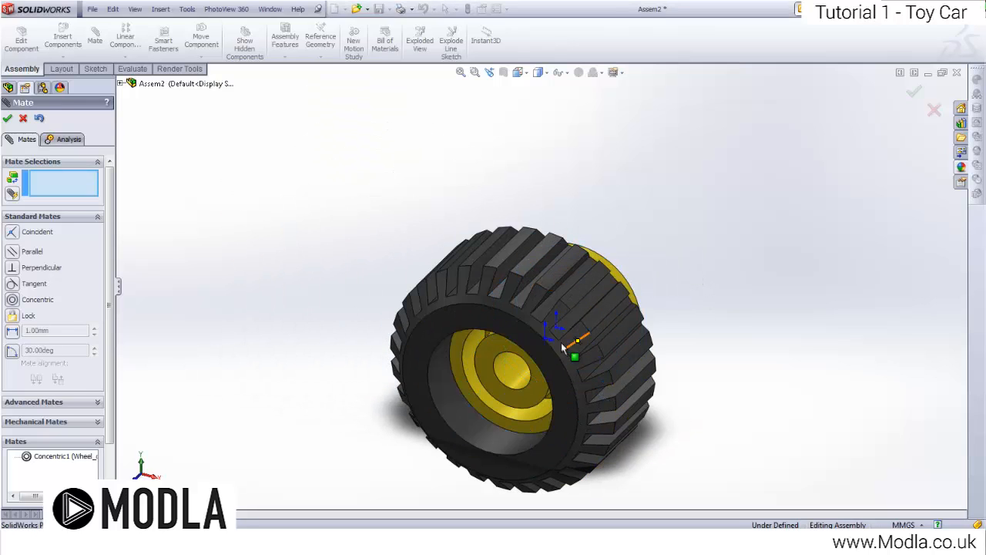
# Step: Add a coincident mate between the tyre's flat side face and the wheel centre's outer rim face, and finish mating
pyautogui.click(456, 363)
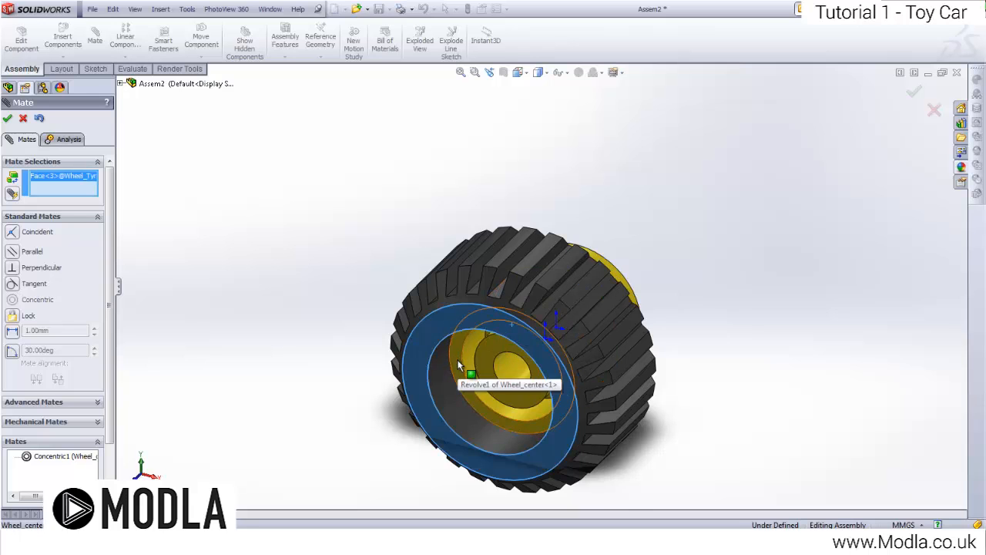
pyautogui.click(455, 374)
pyautogui.moveTo(748, 293); pyautogui.dragTo(556, 304, button='middle')
pyautogui.click(441, 379)
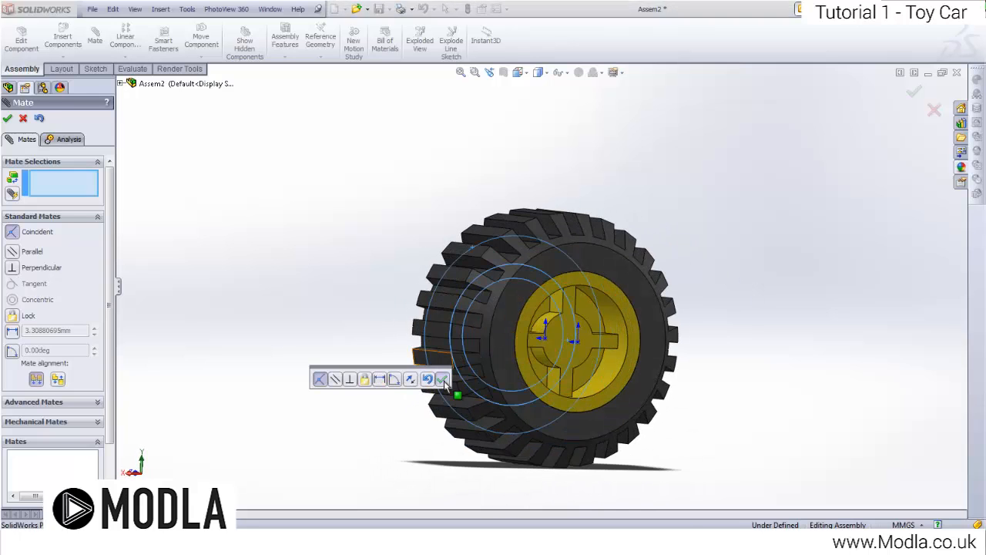
pyautogui.click(8, 118)
pyautogui.moveTo(280, 297); pyautogui.dragTo(663, 271, button='middle')
# Step: Save the assembly as Wheel_Assembly in the CAD folder inside the desktop's Toy_Car folder
pyautogui.click(91, 9)
pyautogui.click(112, 94)
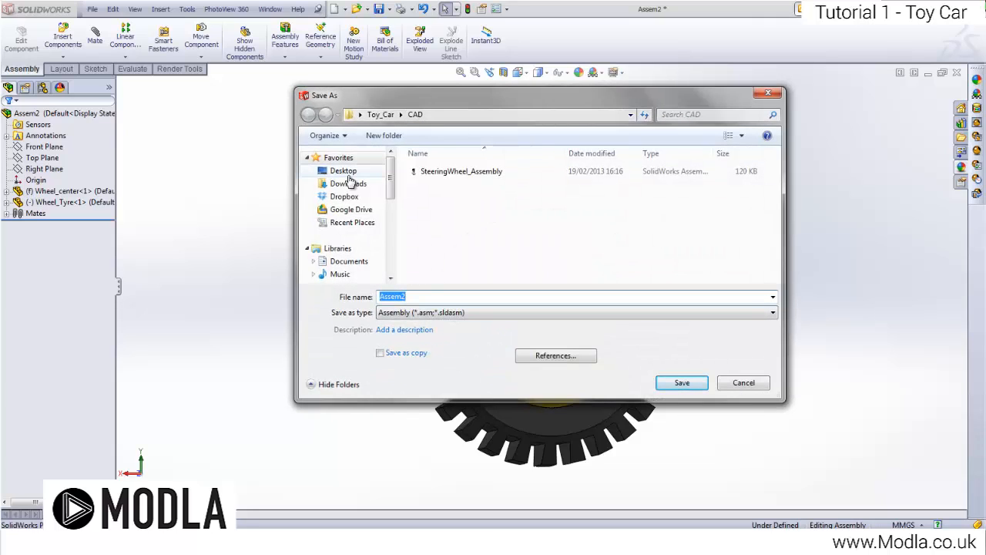
pyautogui.click(349, 178)
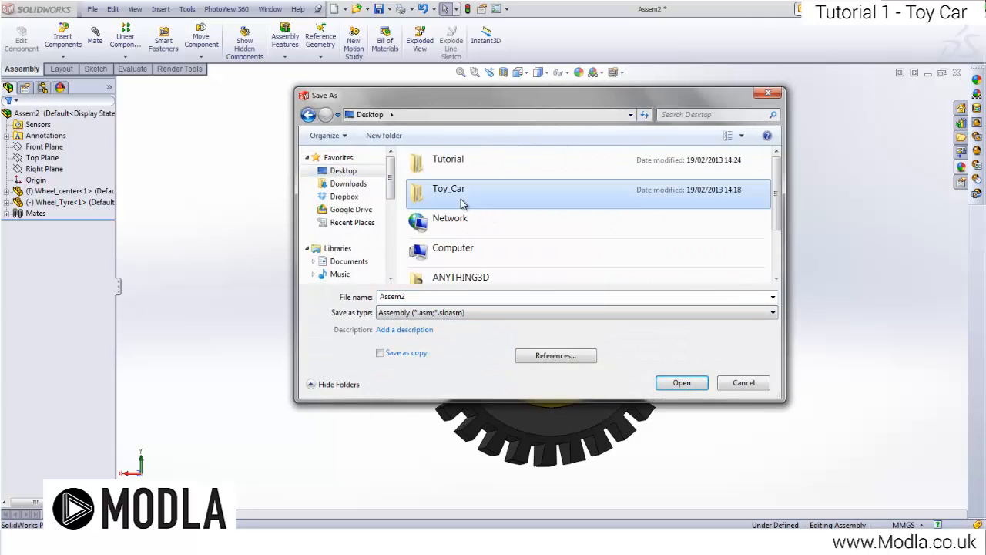
pyautogui.doubleClick(465, 200)
pyautogui.doubleClick(454, 175)
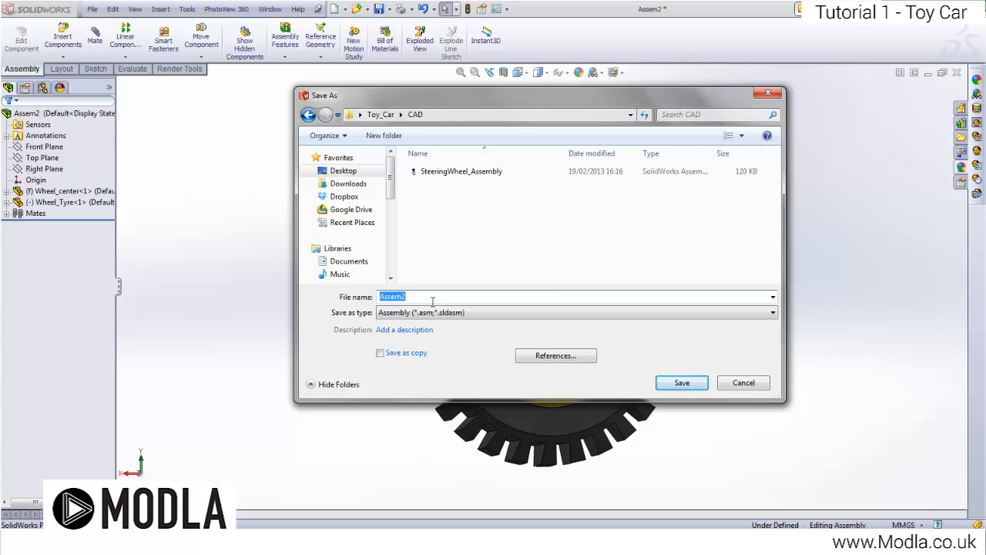
pyautogui.write('Wheel')
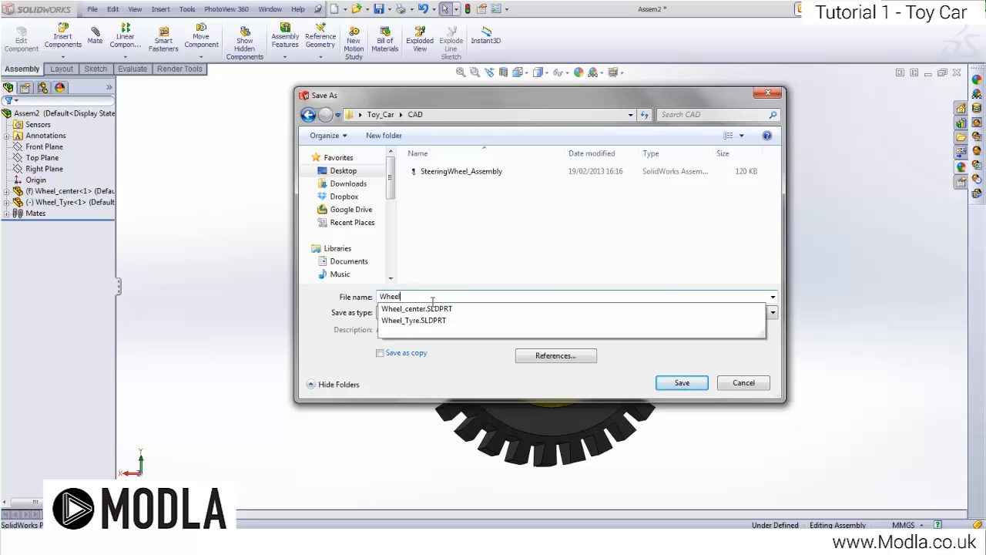
pyautogui.write('_Assembly')
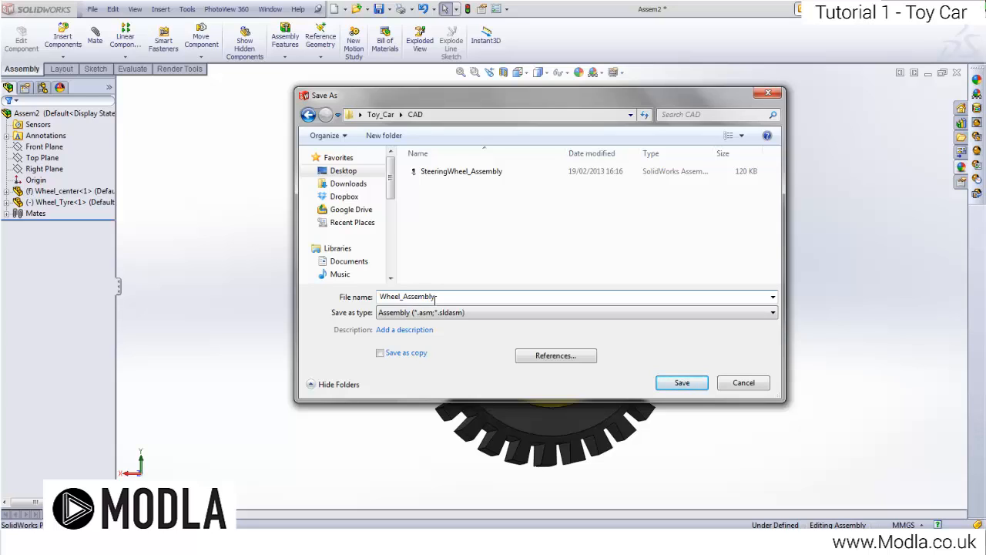
pyautogui.click(683, 383)
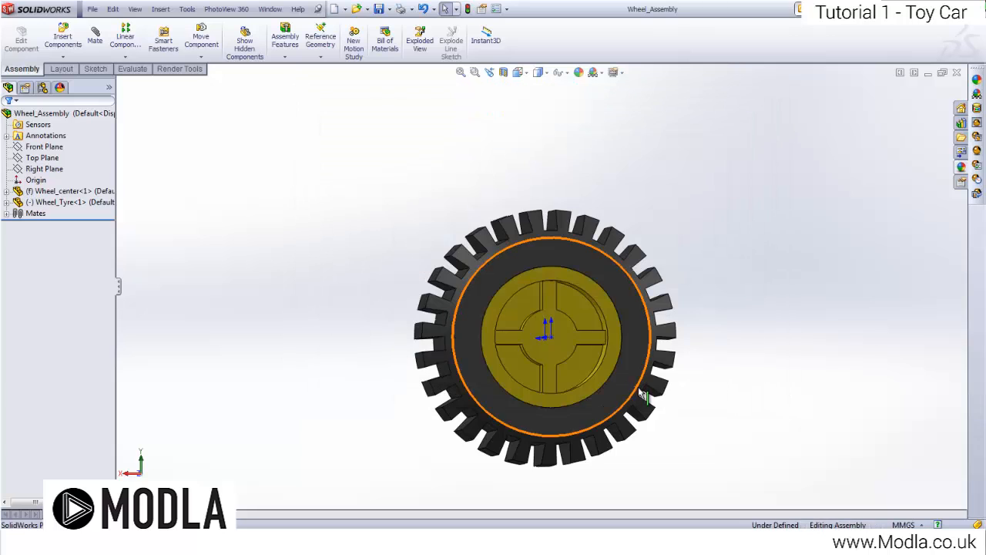
pyautogui.moveTo(515, 177); pyautogui.dragTo(561, 262, button='middle')
pyautogui.scroll(-2, 570, 302)
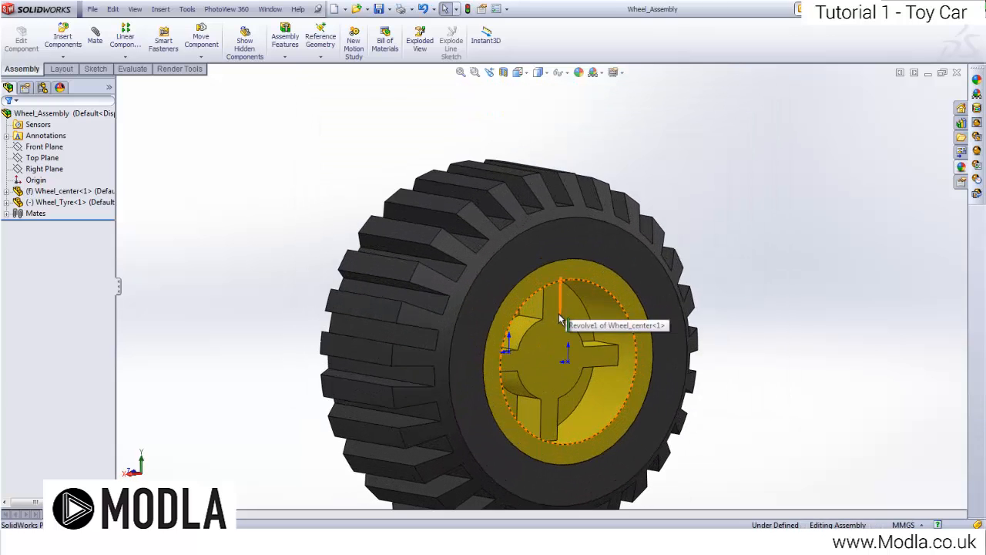
pyautogui.scroll(4, 563, 324)
pyautogui.scroll(-2, 547, 297)
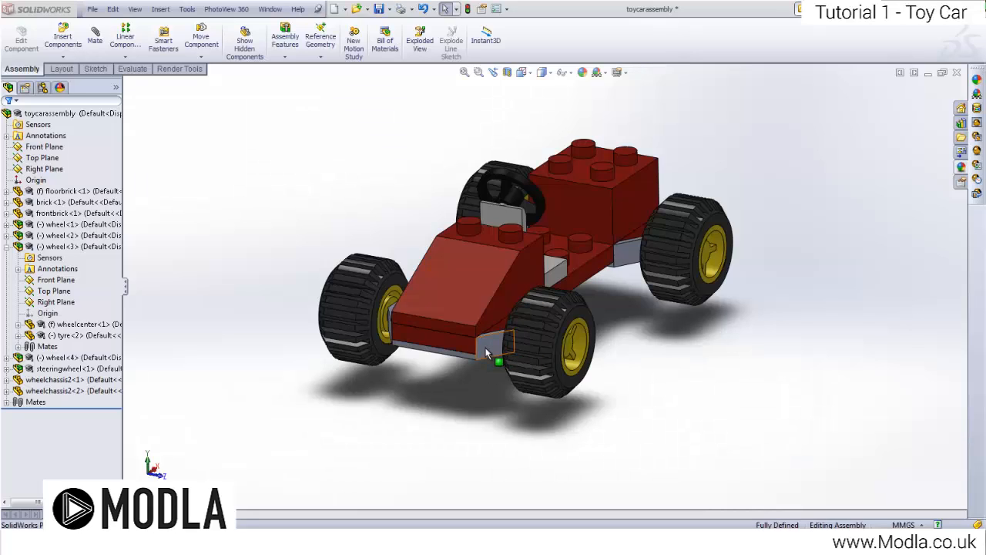
# Step: Inspect the front wheel chassis in the finished toy car assembly and open its part, wheelchassis2
pyautogui.scroll(-4, 497, 361)
pyautogui.moveTo(483, 331); pyautogui.dragTo(505, 306, button='middle')
pyautogui.click(503, 317)
pyautogui.scroll(2, 474, 387)
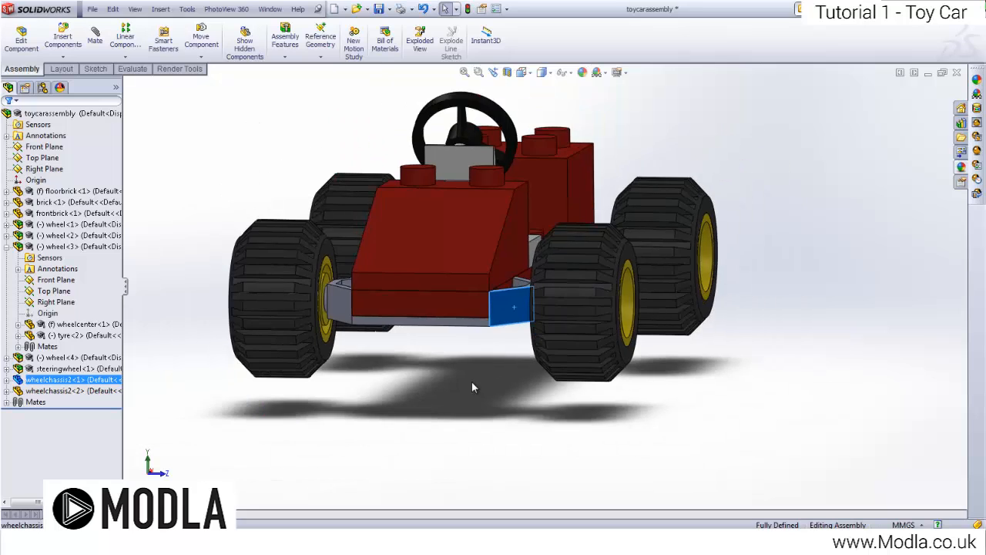
pyautogui.moveTo(473, 387); pyautogui.dragTo(430, 410, button='middle')
pyautogui.click(429, 410)
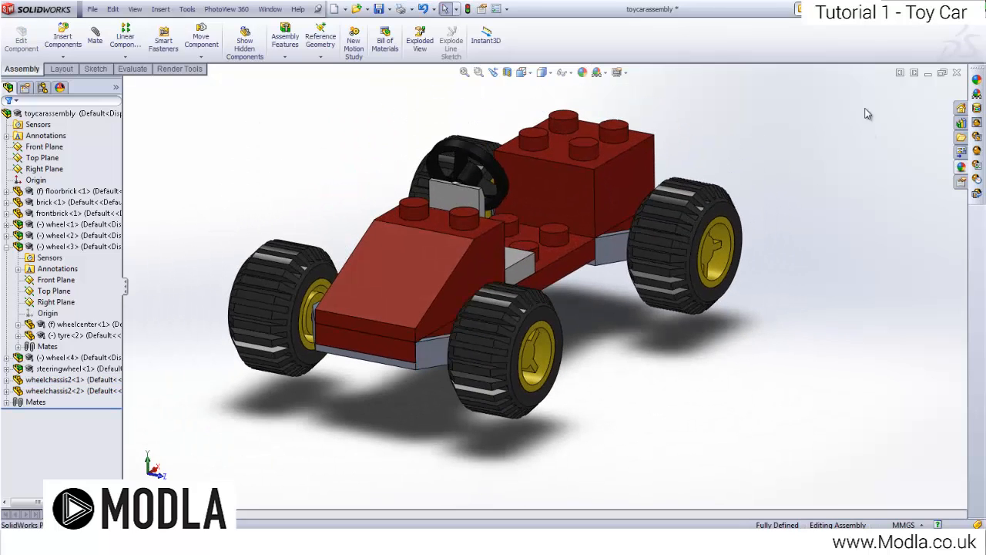
pyautogui.rightClick(425, 353)
pyautogui.click(437, 253)
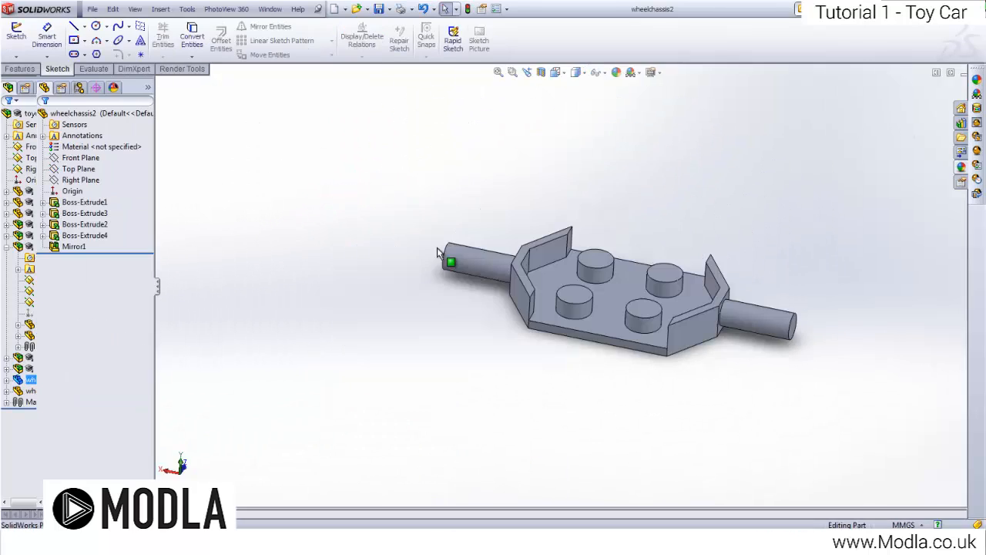
# Step: Examine the boss extrusions that make up the chassis part, and minimise its document
pyautogui.click(93, 204)
pyautogui.click(90, 215)
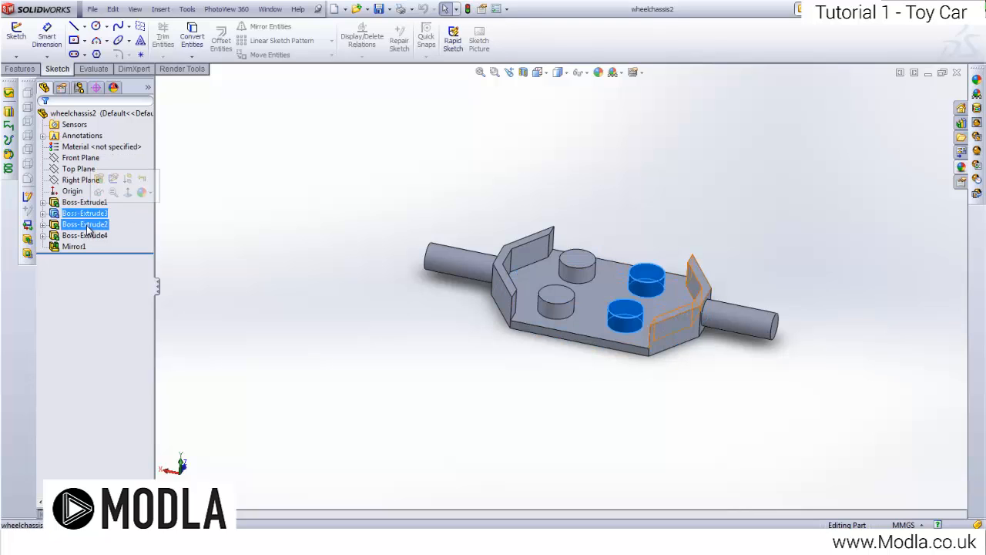
pyautogui.click(87, 225)
pyautogui.click(83, 236)
pyautogui.click(779, 227)
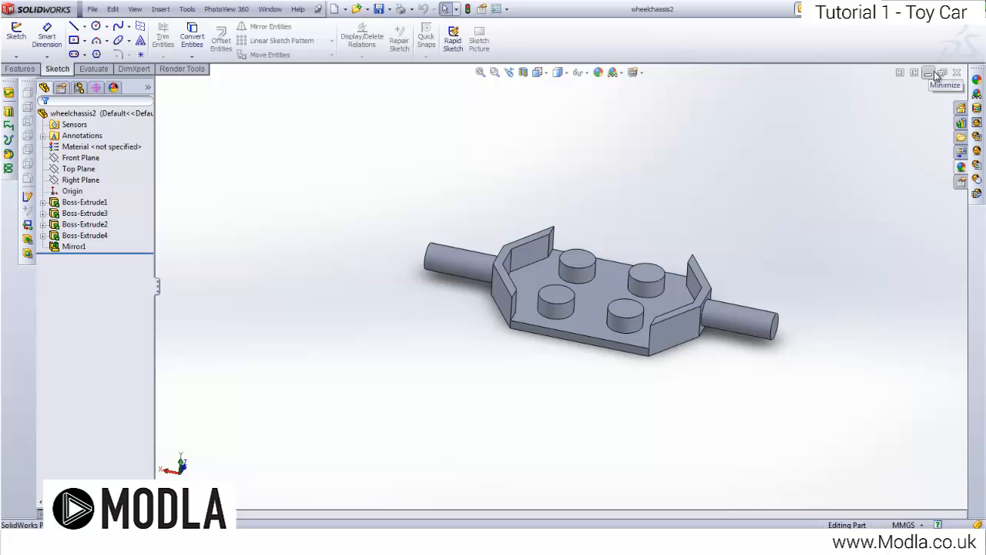
pyautogui.click(929, 73)
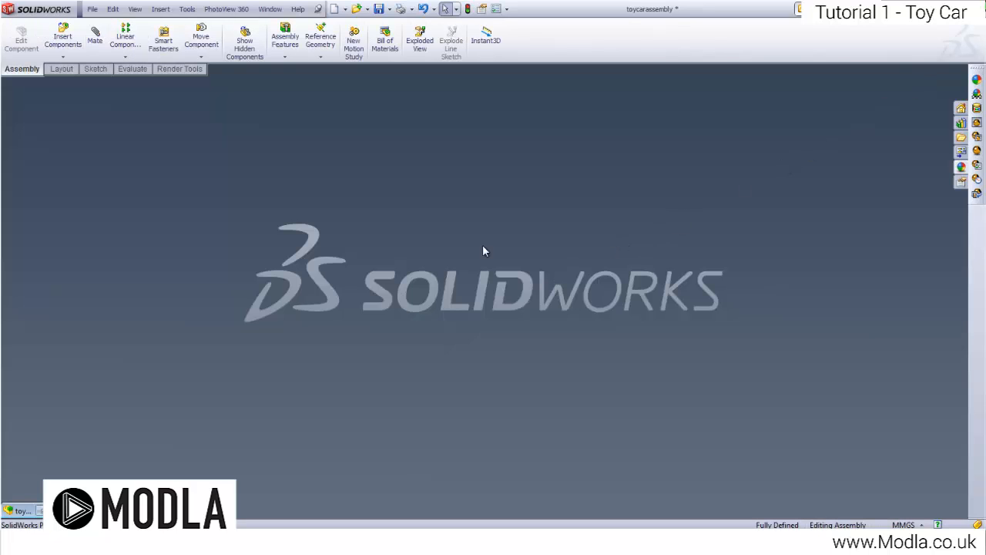
# Step: Create a new part document and start a sketch on the Top Plane
pyautogui.click(92, 9)
pyautogui.click(98, 8)
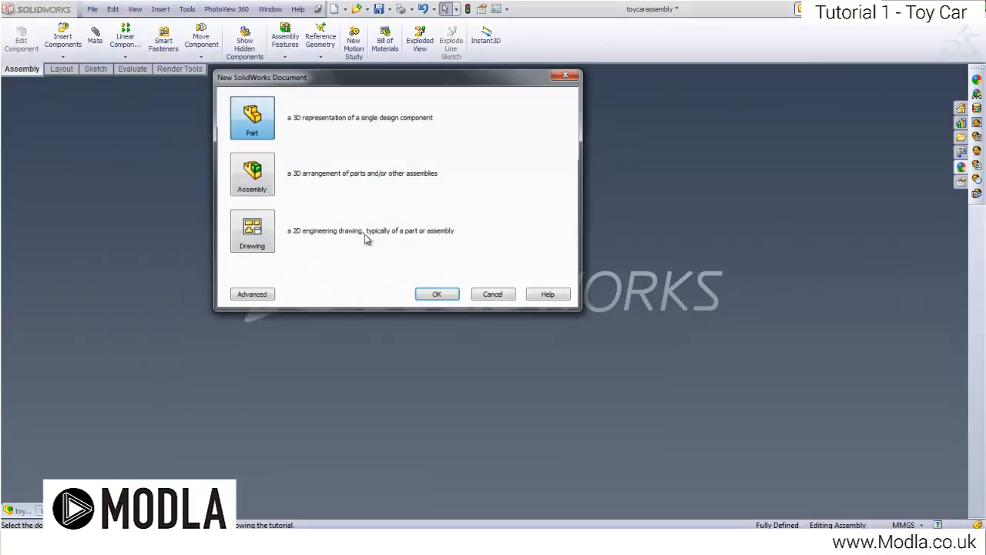
pyautogui.click(438, 294)
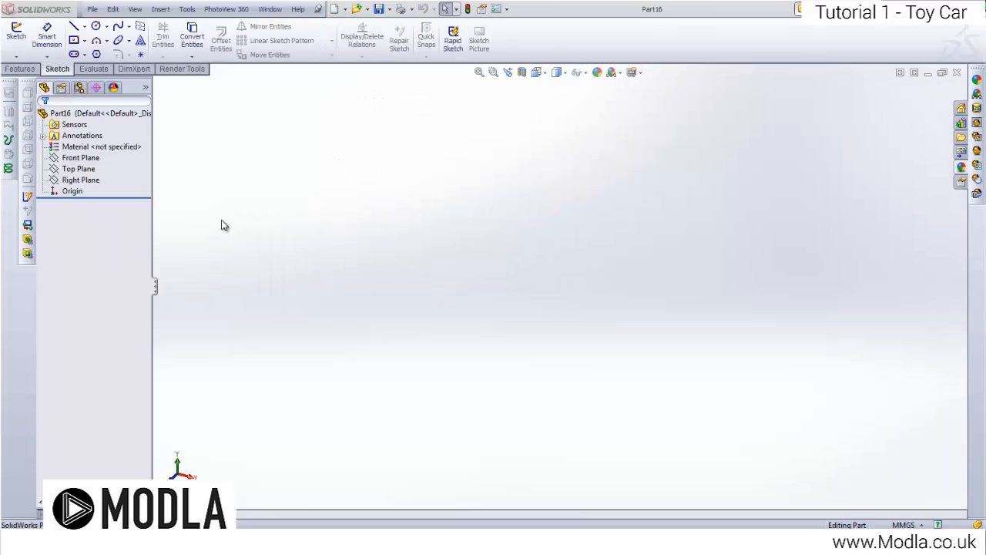
pyautogui.click(82, 169)
pyautogui.rightClick(87, 171)
pyautogui.click(128, 148)
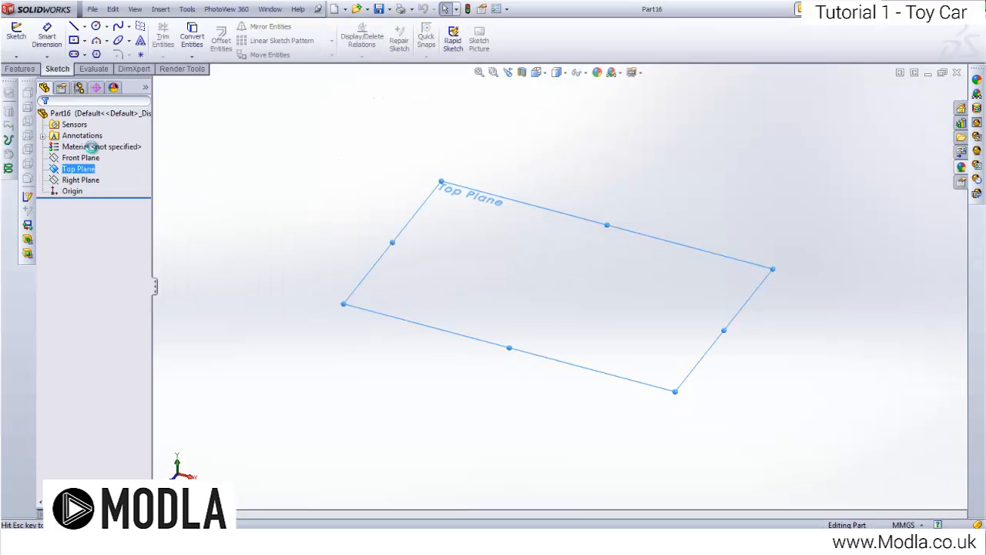
# Step: Sketch a vertical centreline about 45 mm long upward from the origin
pyautogui.click(83, 29)
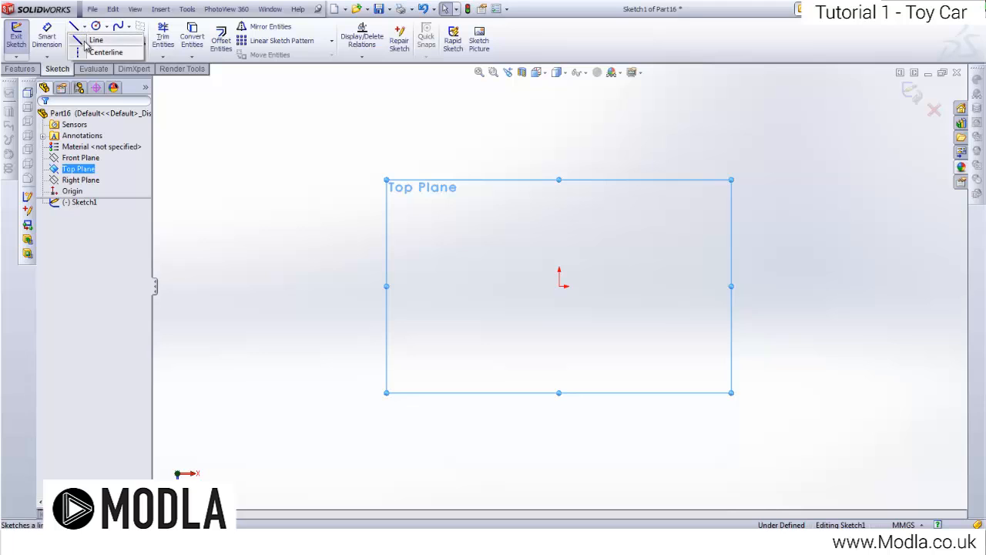
pyautogui.click(96, 50)
pyautogui.click(559, 286)
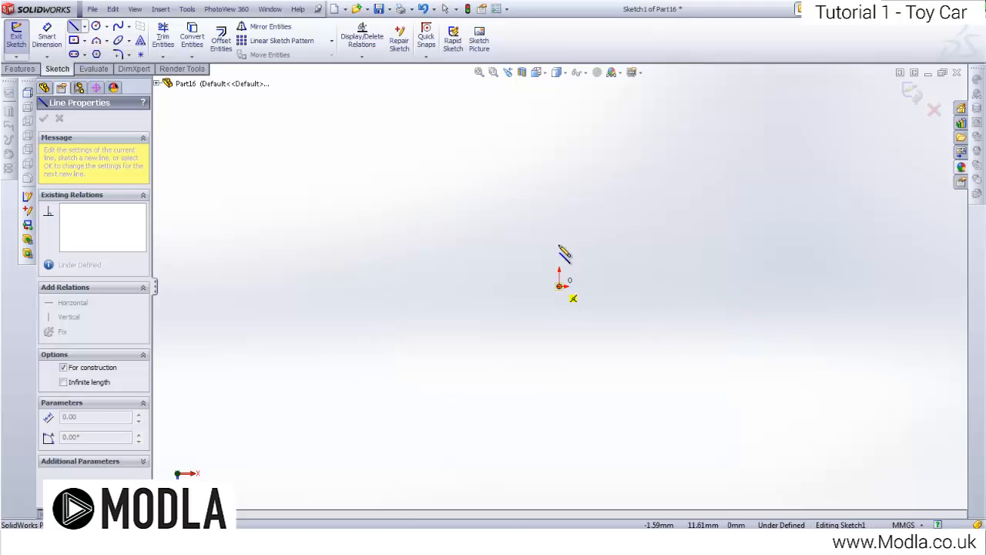
pyautogui.click(560, 199)
pyautogui.press('Escape')
# Step: Dimension the vertical centreline's length as 8 mm
pyautogui.click(48, 34)
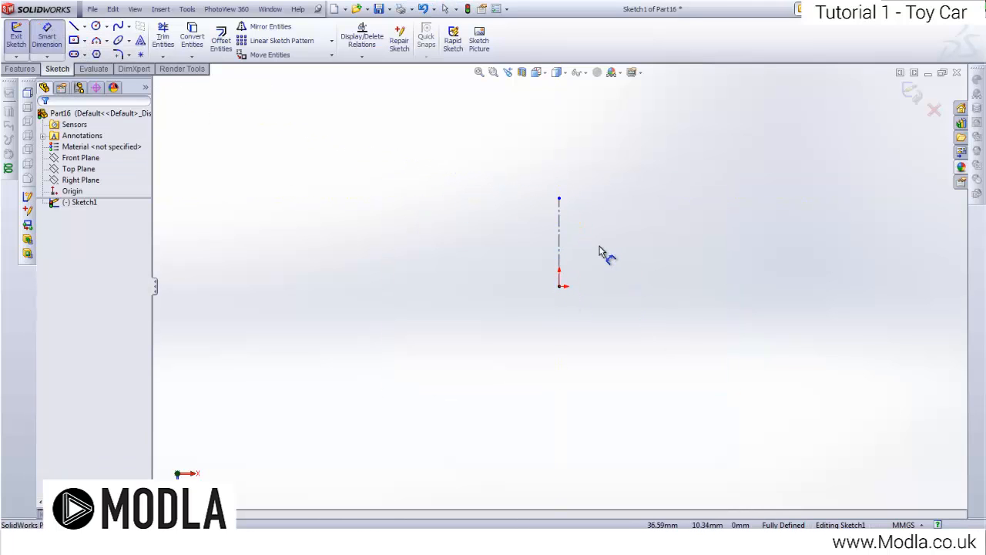
pyautogui.click(558, 233)
pyautogui.click(609, 250)
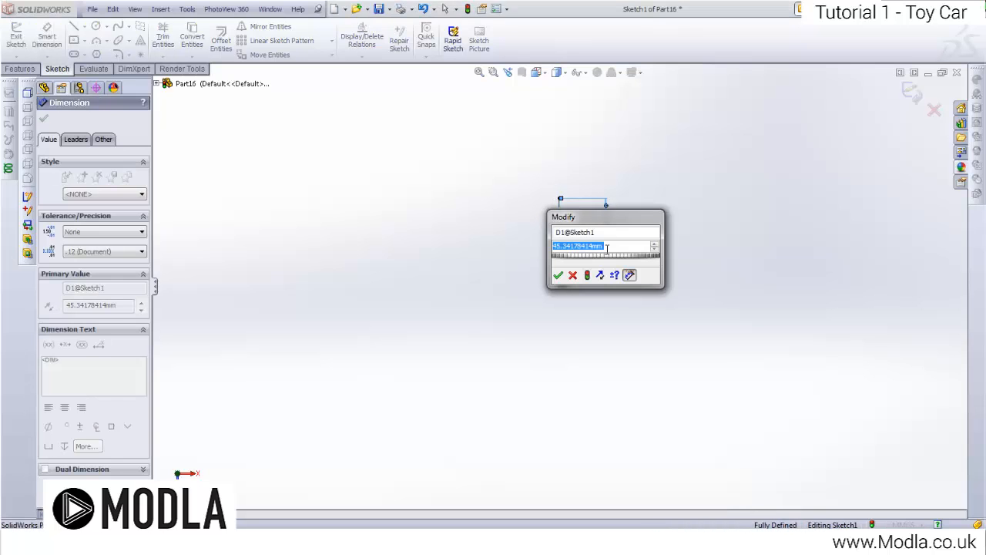
pyautogui.write('8')
pyautogui.click(559, 275)
# Step: Sketch a horizontal centreline about 15 mm long from the origin towards the left
pyautogui.scroll(-10, 563, 322)
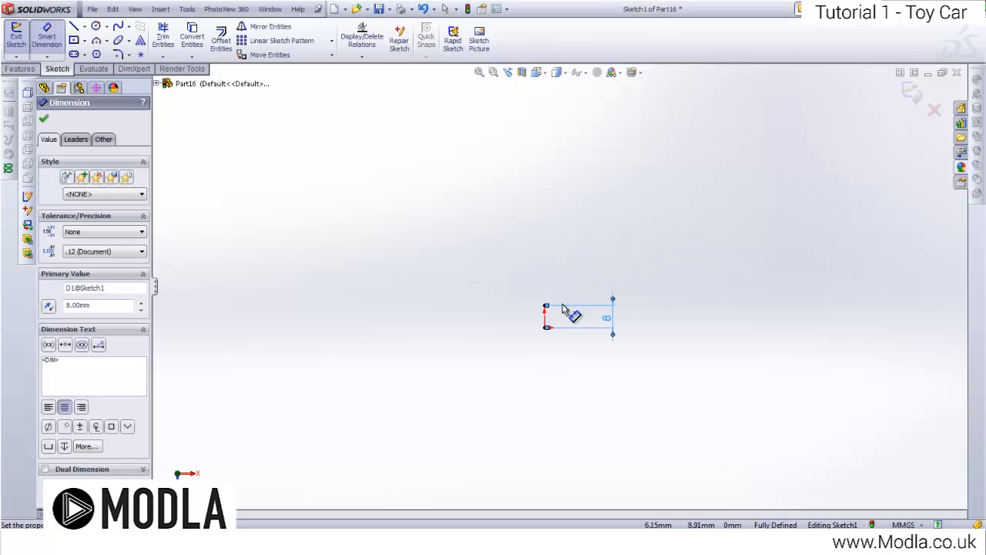
pyautogui.click(85, 26)
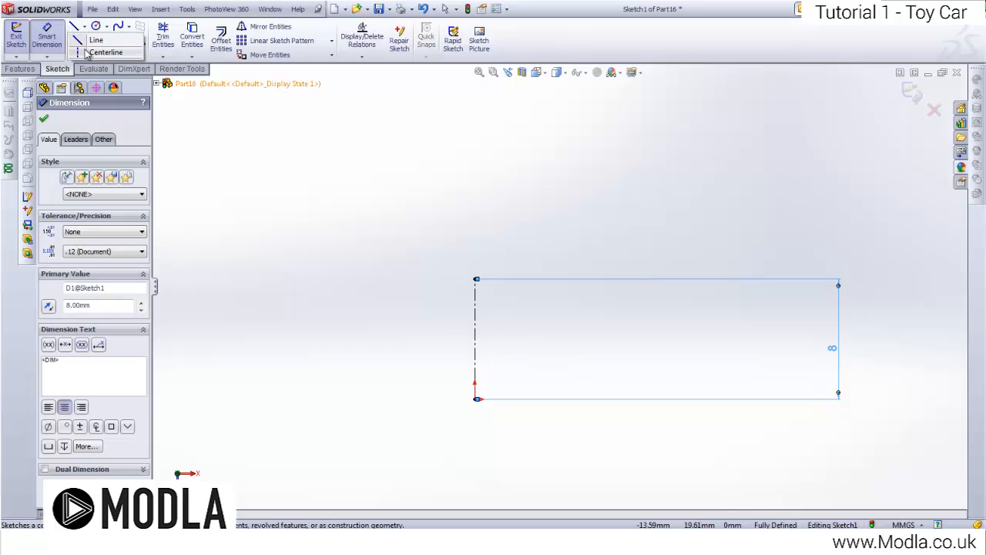
pyautogui.click(100, 51)
pyautogui.click(475, 399)
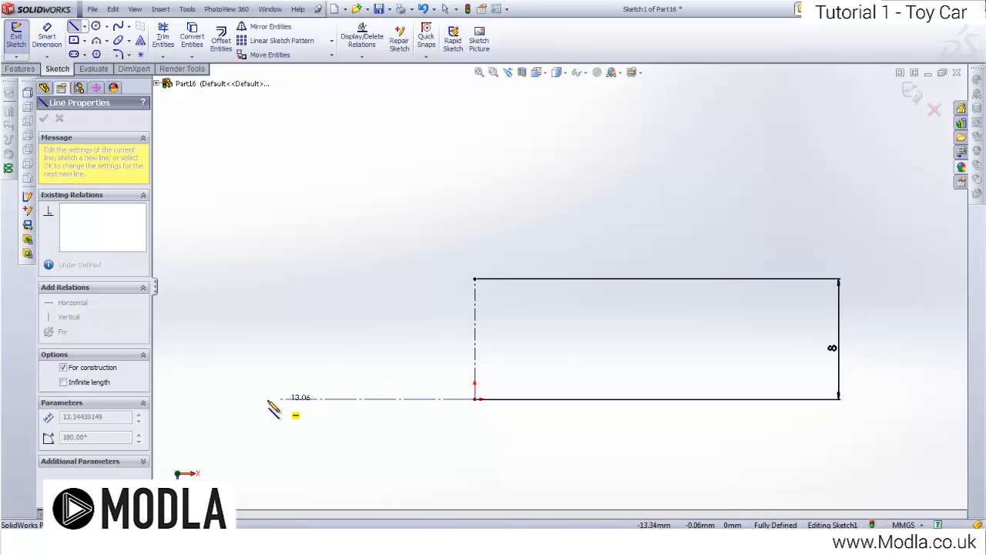
pyautogui.click(246, 400)
pyautogui.press('Escape')
# Step: Dimension the horizontal centreline's length as 12 mm
pyautogui.click(48, 38)
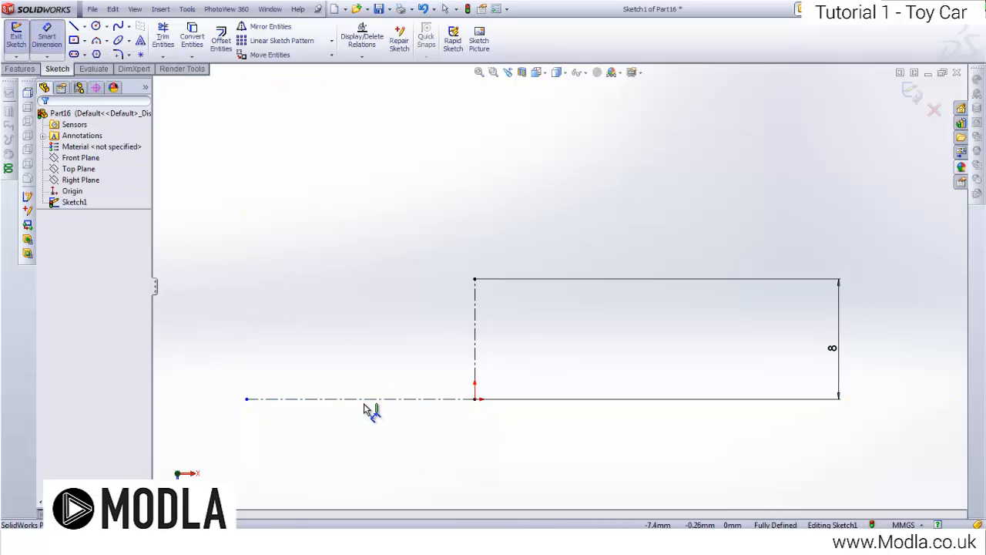
pyautogui.click(364, 401)
pyautogui.click(366, 438)
pyautogui.write('12')
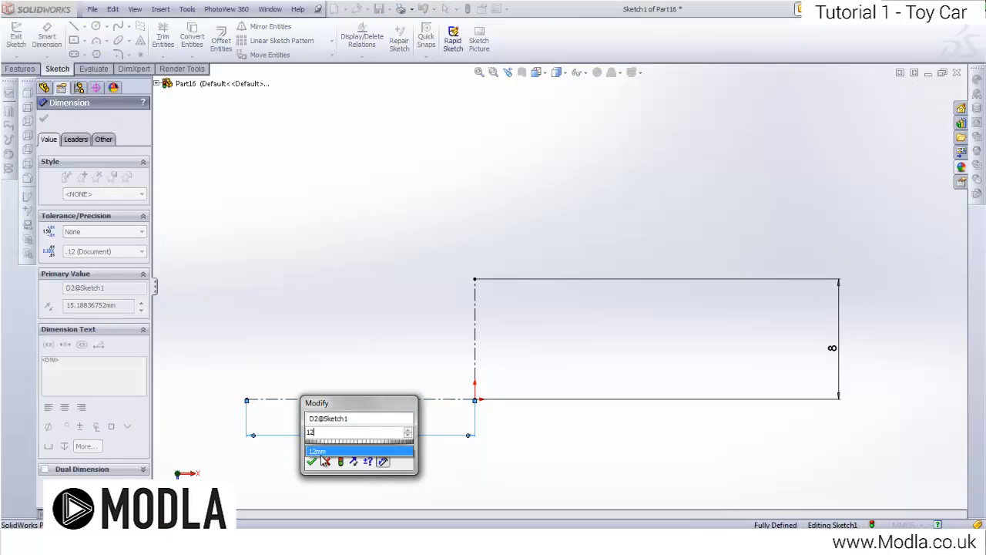
pyautogui.click(311, 461)
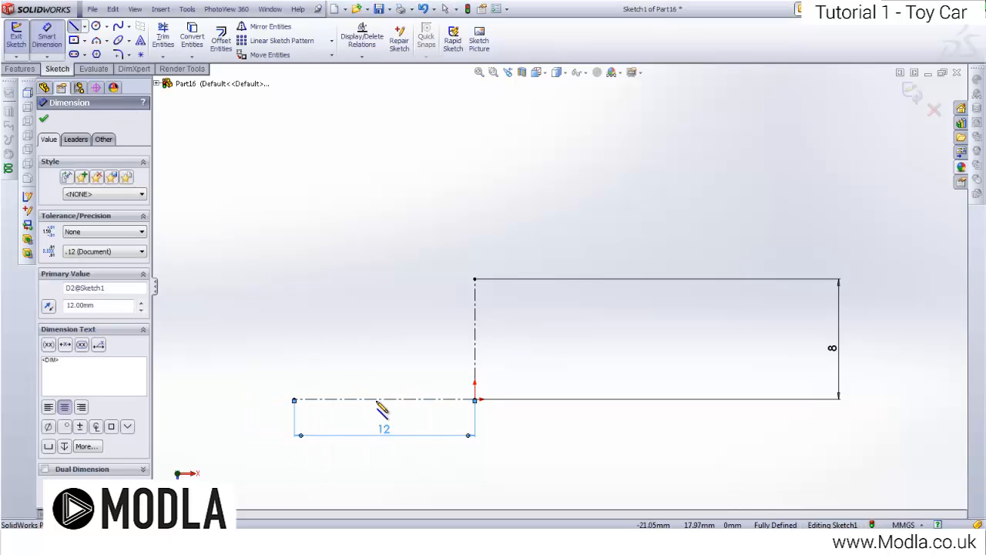
# Step: Draw a solid vertical line upward from the horizontal centreline's outer end and dimension it as 2 mm
pyautogui.click(294, 399)
pyautogui.click(294, 348)
pyautogui.press('Escape')
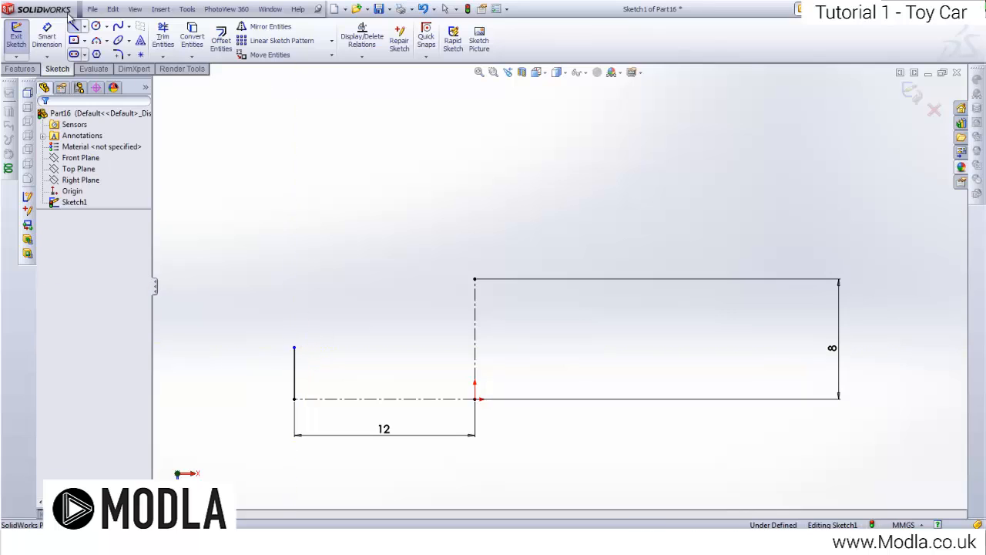
pyautogui.click(46, 34)
pyautogui.click(294, 372)
pyautogui.click(263, 378)
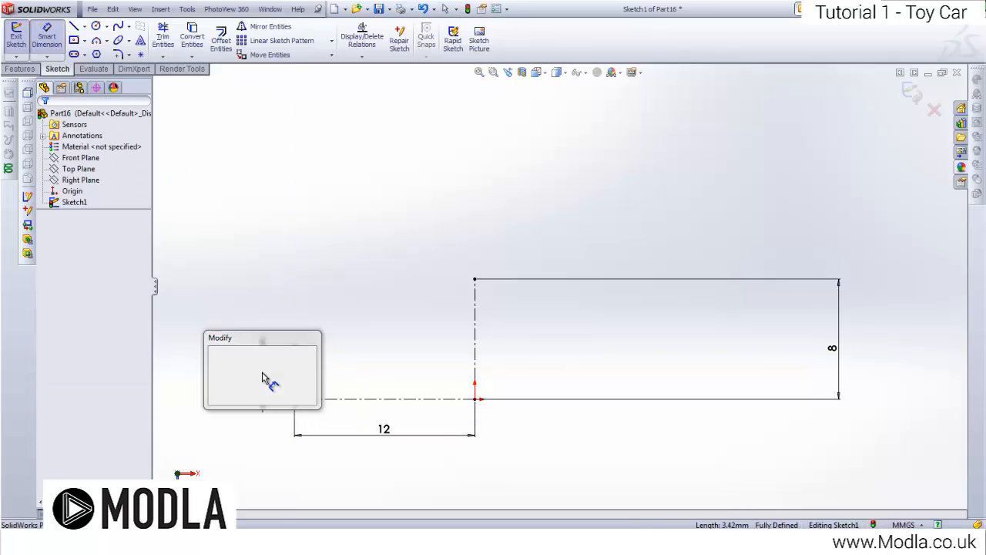
pyautogui.write('2')
pyautogui.click(216, 396)
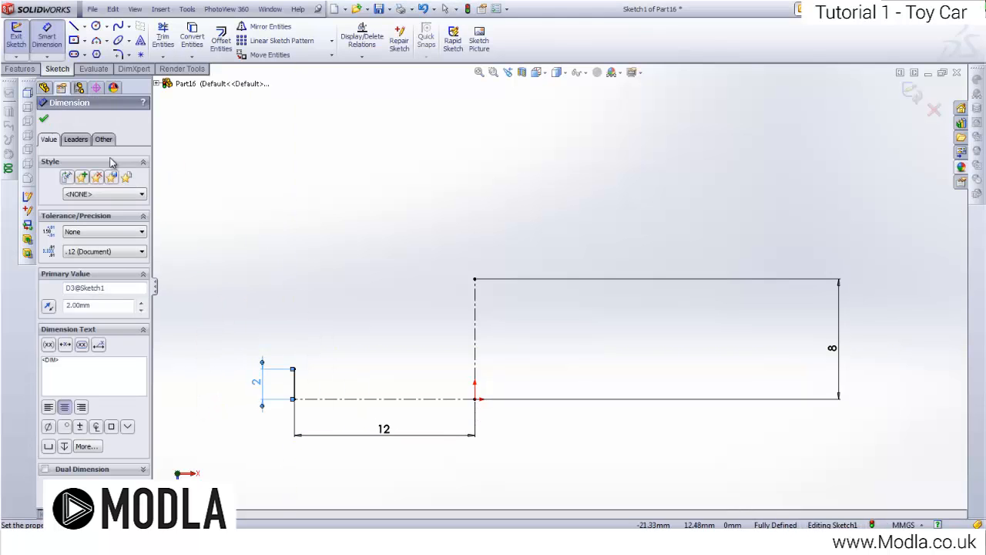
# Step: Draw a line about 7 mm long leftward from the vertical centreline's upper end and make it horizontal
pyautogui.click(73, 27)
pyautogui.click(475, 279)
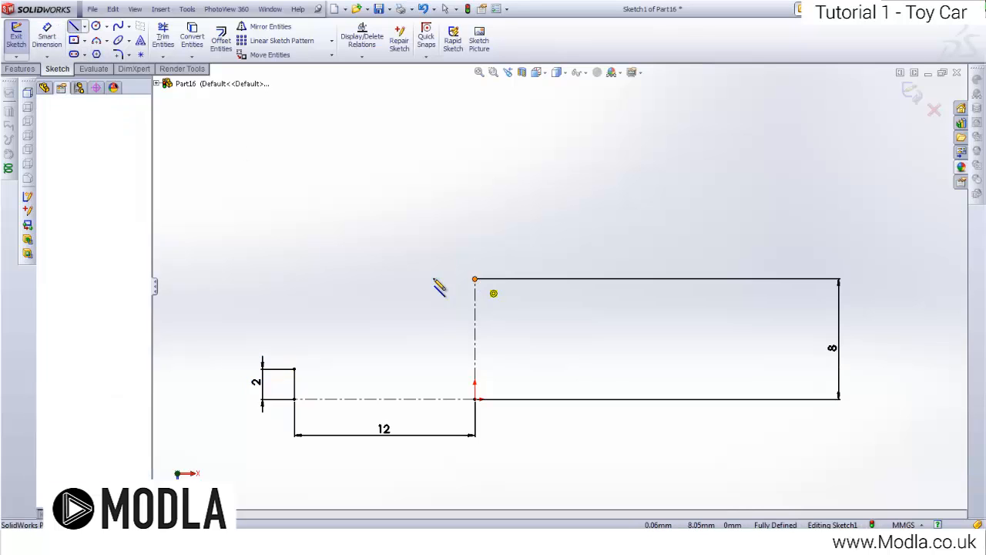
pyautogui.click(366, 285)
pyautogui.press('Escape')
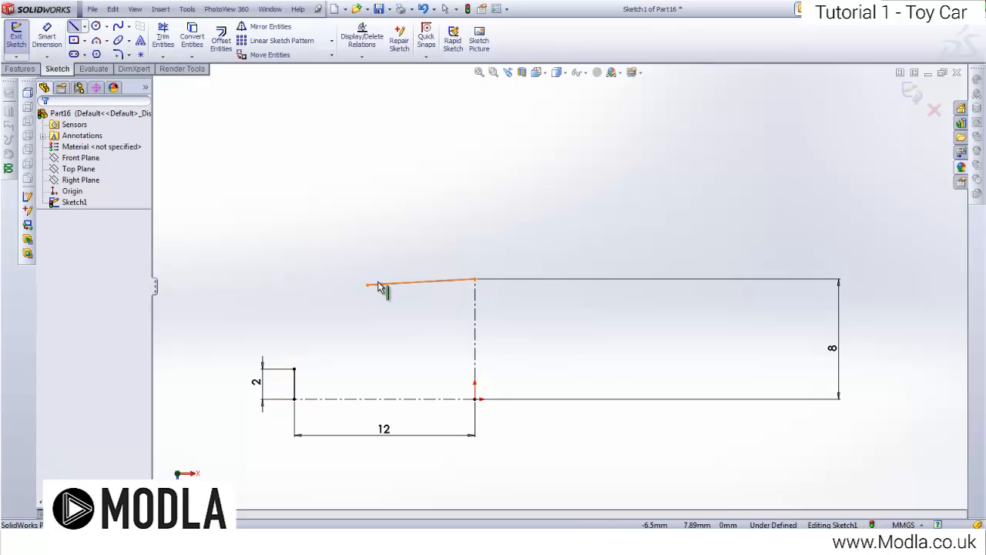
pyautogui.click(380, 285)
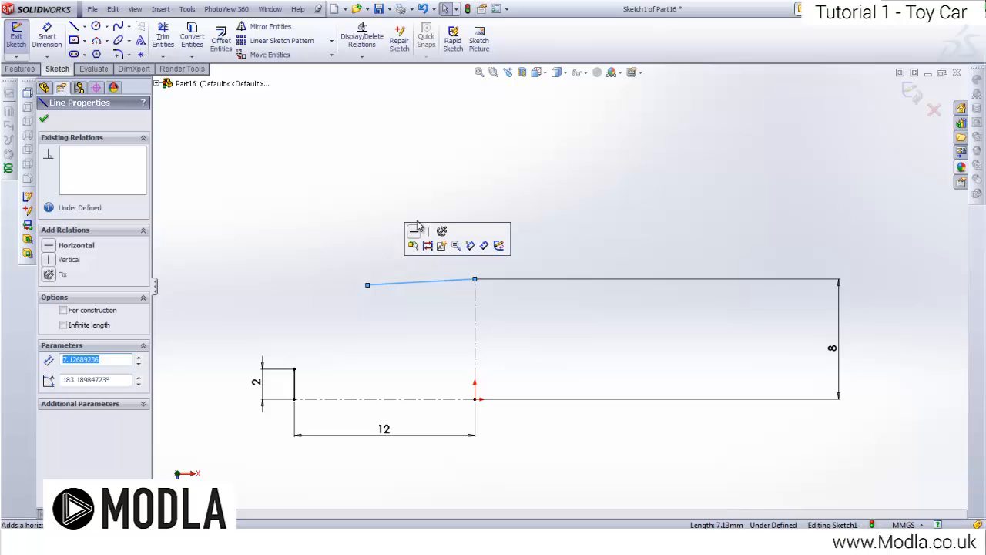
pyautogui.click(417, 233)
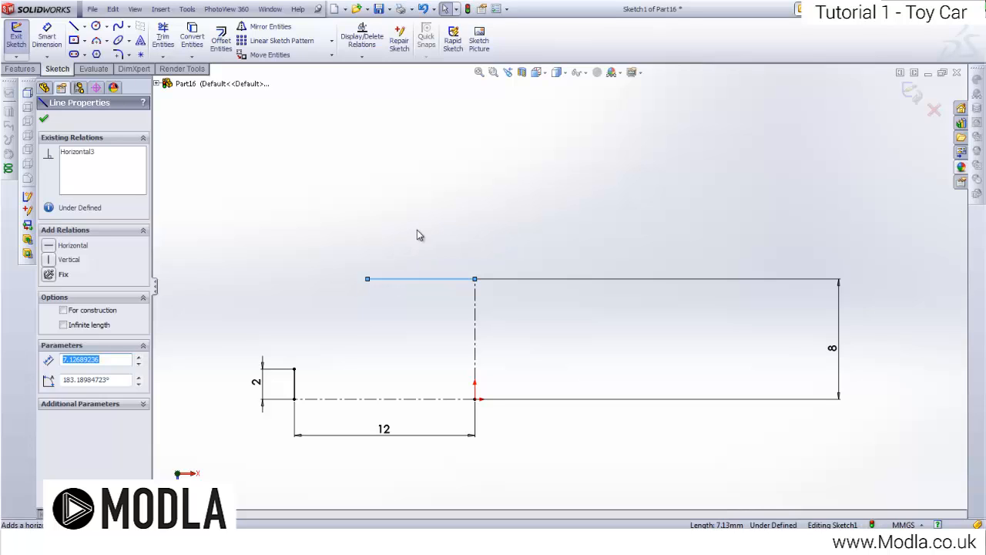
# Step: Dimension the upper horizontal line's length as 8 mm
pyautogui.click(48, 33)
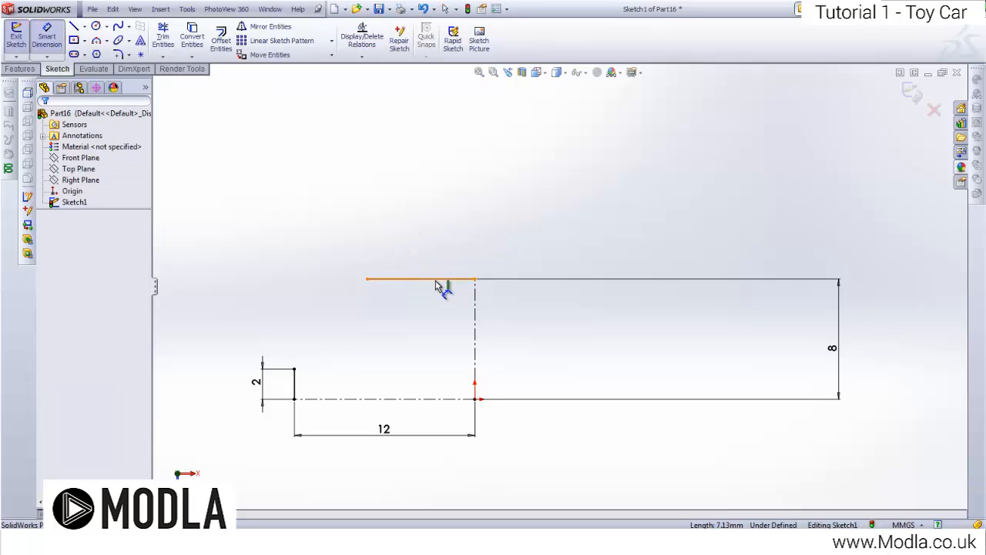
pyautogui.click(436, 287)
pyautogui.click(432, 227)
pyautogui.write('8')
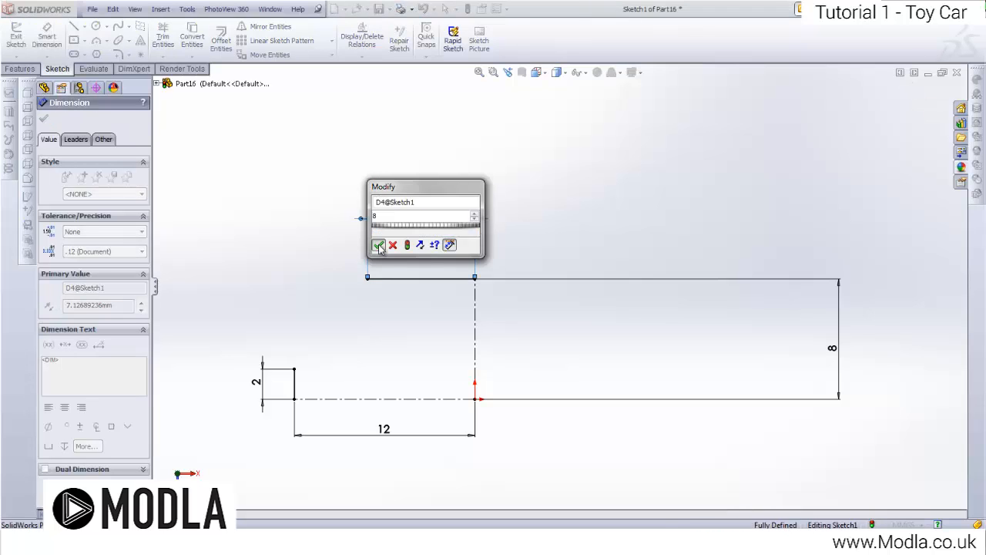
pyautogui.click(378, 245)
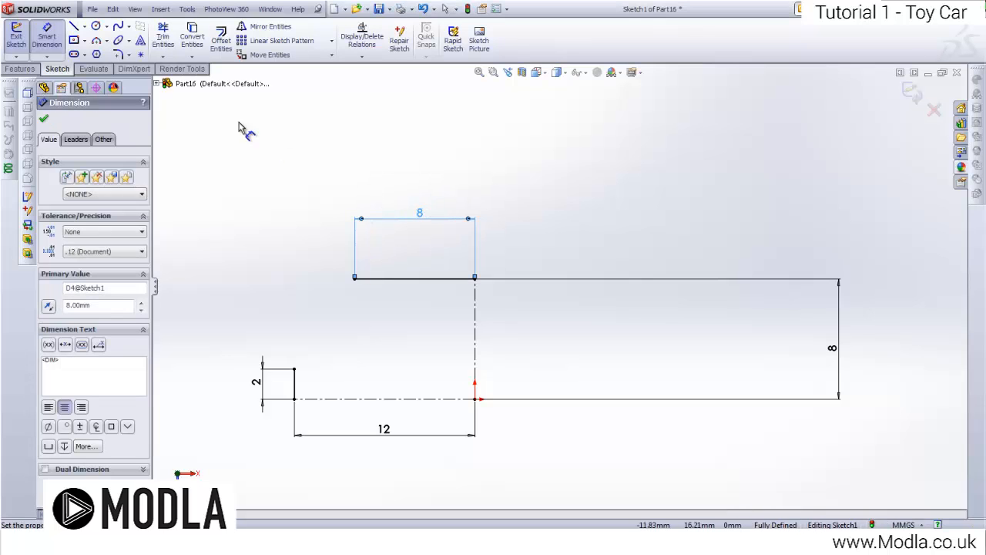
# Step: Connect the free end of the upper 8 mm line to the top of the 2 mm vertical line with a sloping line
pyautogui.click(354, 279)
pyautogui.click(294, 369)
pyautogui.scroll(5, 320, 376)
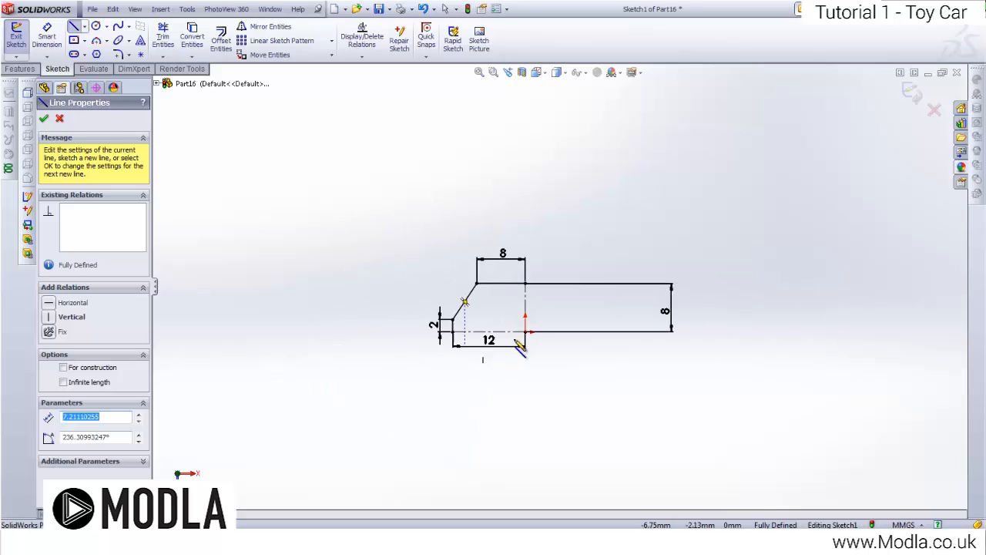
pyautogui.press('Escape')
pyautogui.scroll(-5, 517, 338)
pyautogui.scroll(2, 499, 311)
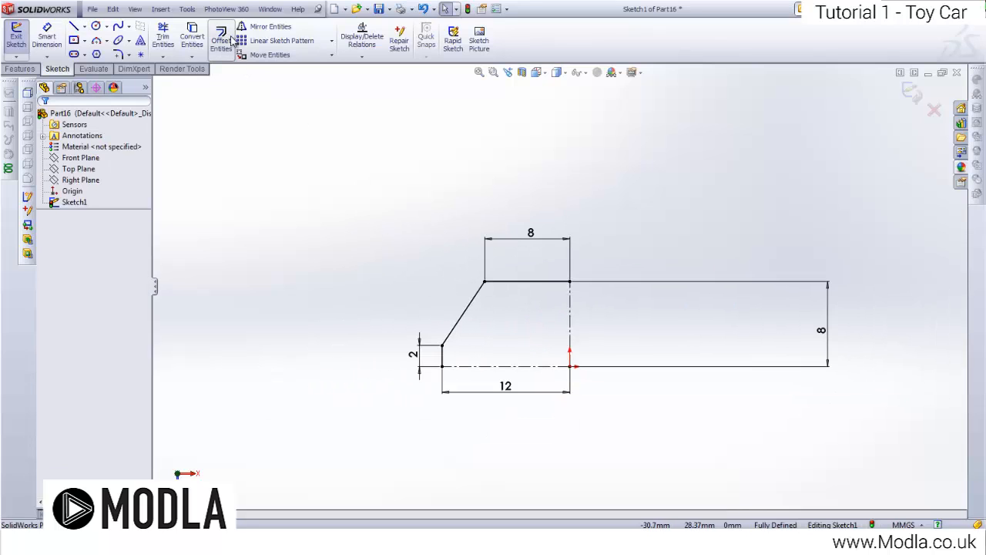
# Step: Mirror the upper horizontal, sloping and short vertical lines about the horizontal centreline, keeping the originals
pyautogui.click(265, 26)
pyautogui.click(515, 283)
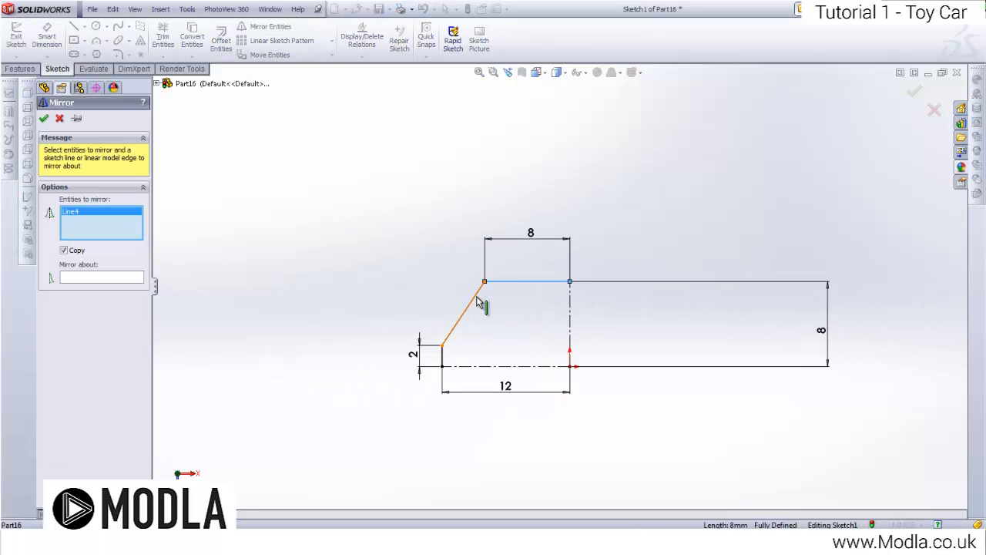
pyautogui.click(478, 303)
pyautogui.click(443, 356)
pyautogui.click(88, 283)
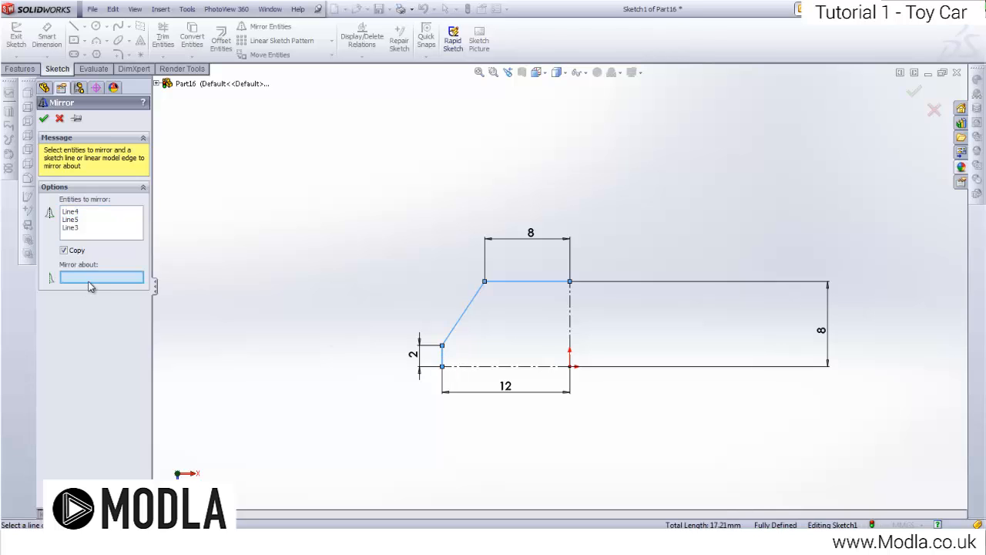
pyautogui.click(465, 365)
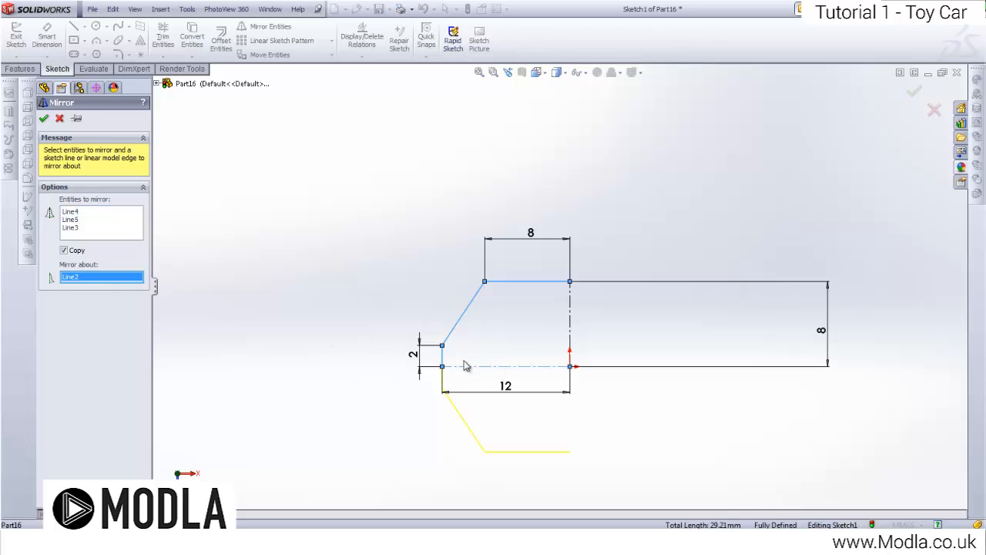
pyautogui.click(44, 119)
pyautogui.scroll(-2, 600, 337)
pyautogui.scroll(3, 597, 339)
pyautogui.scroll(-2, 596, 339)
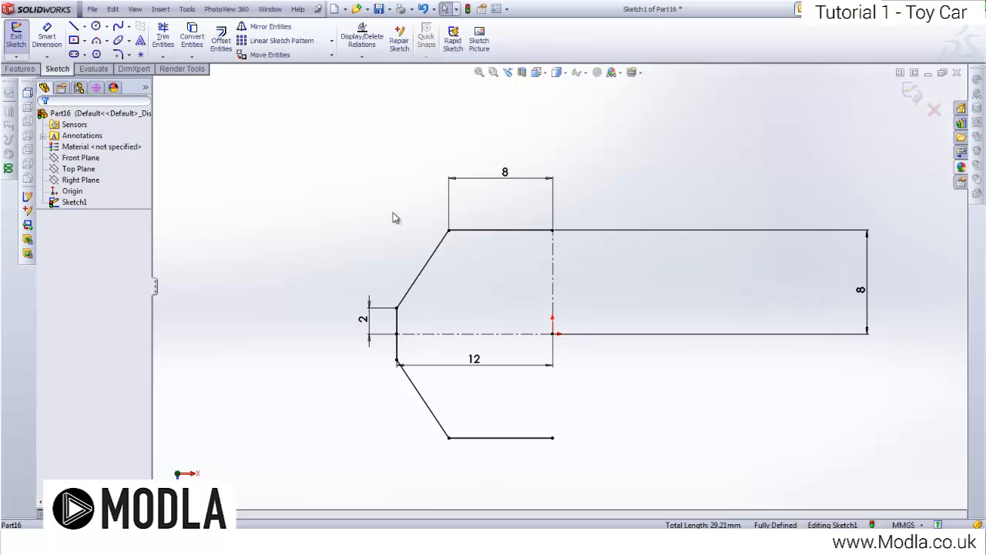
# Step: Close the profile with a vertical line joining the free ends of the upper and lower horizontal lines
pyautogui.click(552, 229)
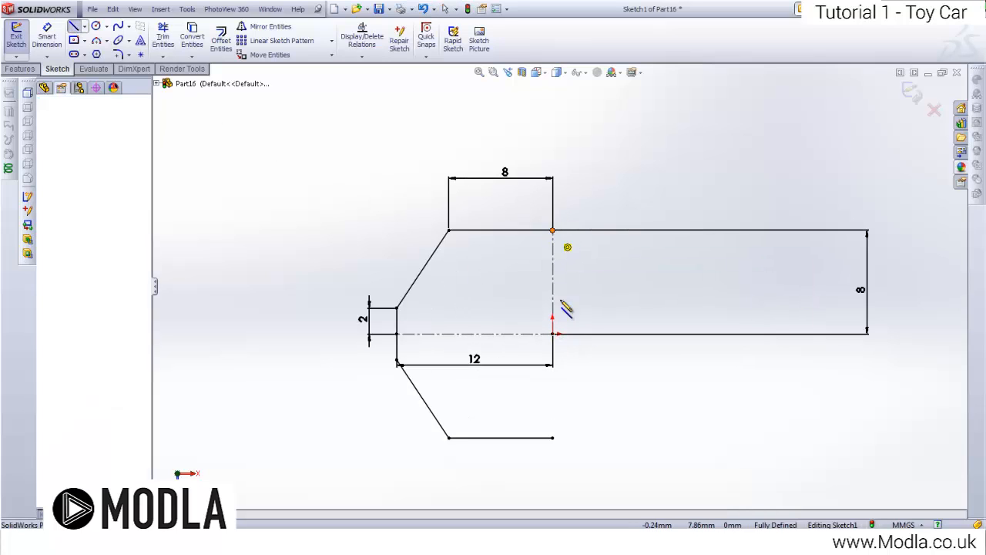
pyautogui.click(552, 438)
pyautogui.press('Escape')
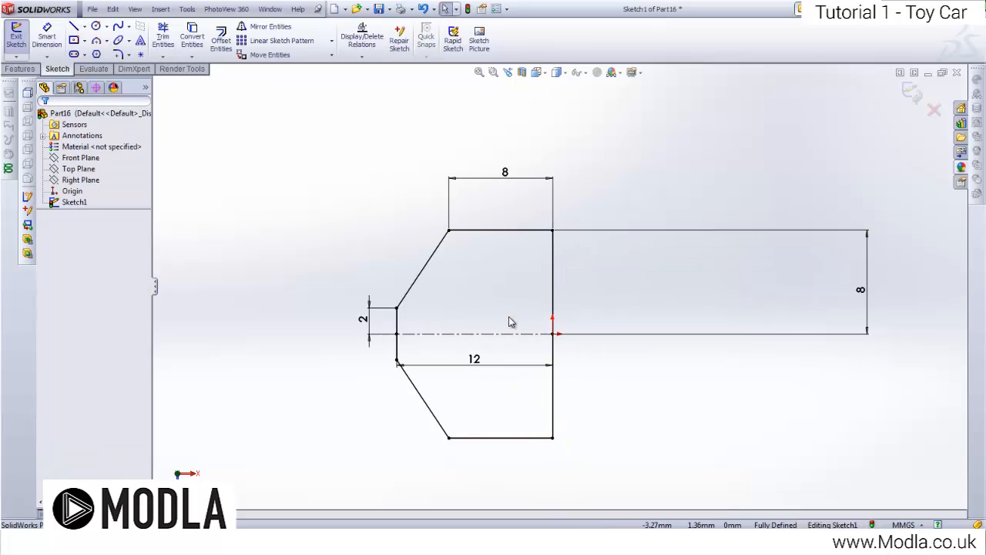
# Step: Extrude the closed plate profile upward by 1 mm
pyautogui.click(20, 69)
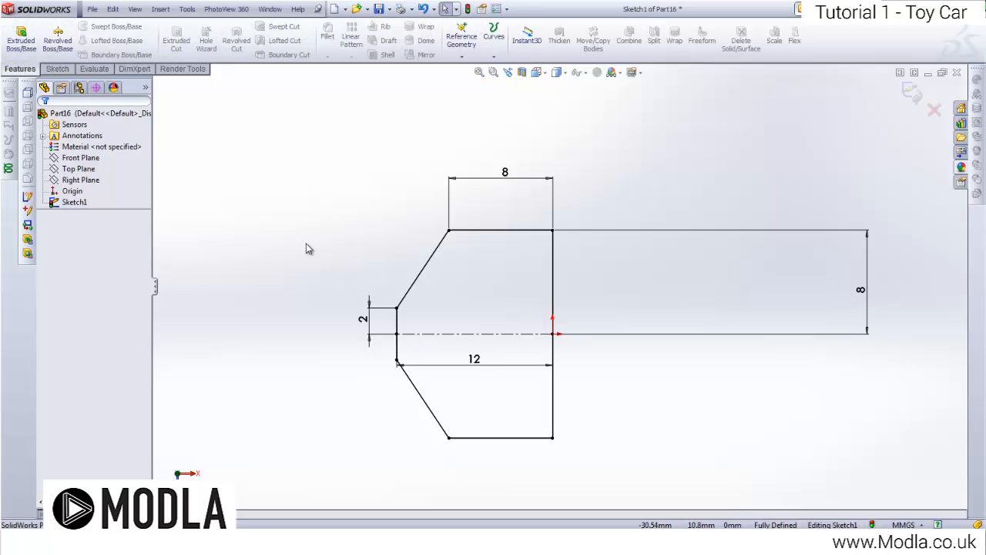
pyautogui.press('space')
pyautogui.click(340, 336)
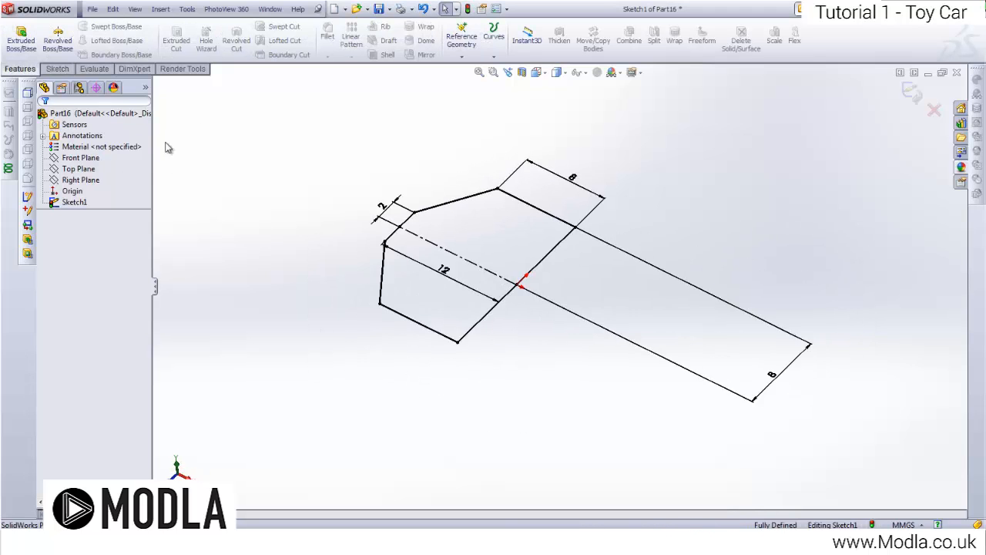
pyautogui.click(21, 39)
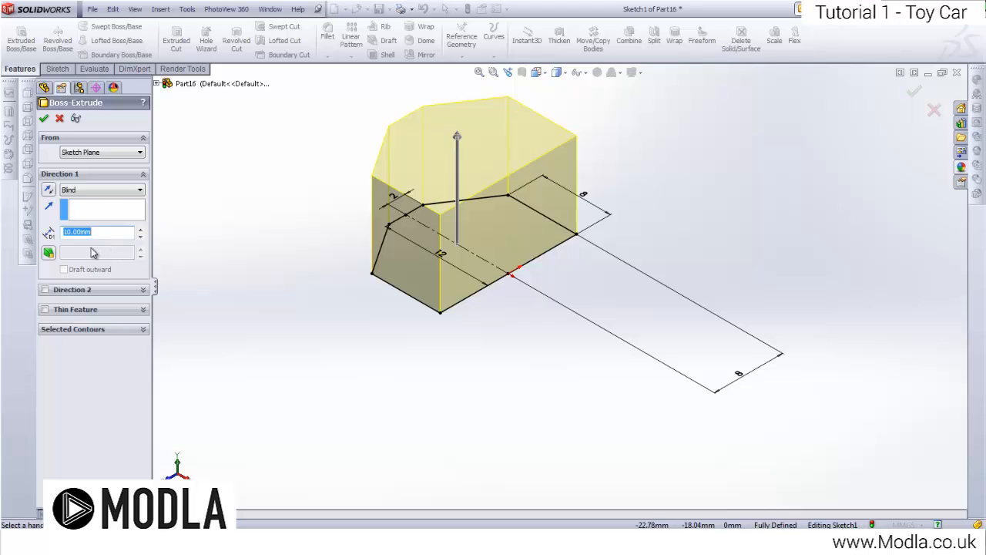
pyautogui.write('1')
pyautogui.press('Return')
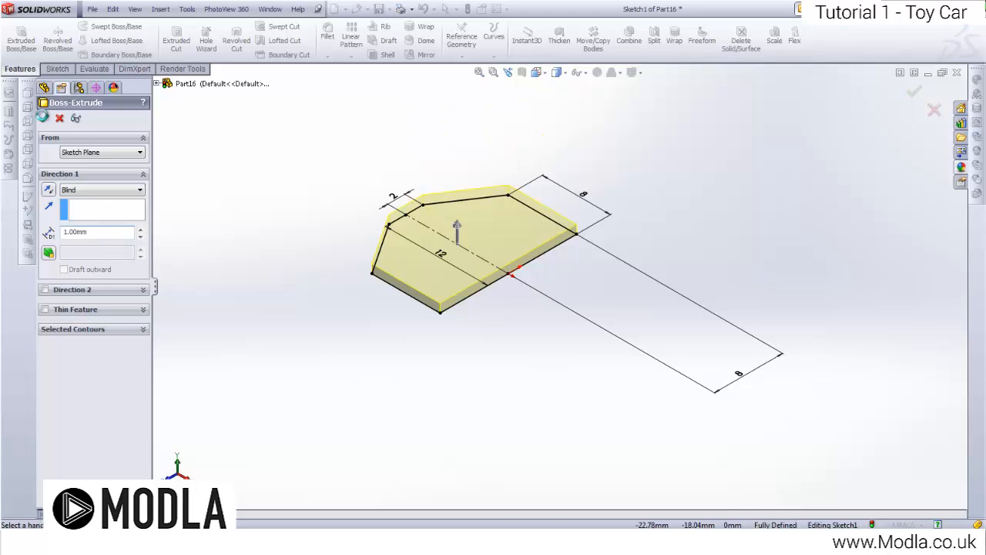
pyautogui.click(42, 117)
# Step: Start a sketch on the plate's top face and draw a circle about 4.1 mm in diameter near its upper straight edge
pyautogui.rightClick(501, 229)
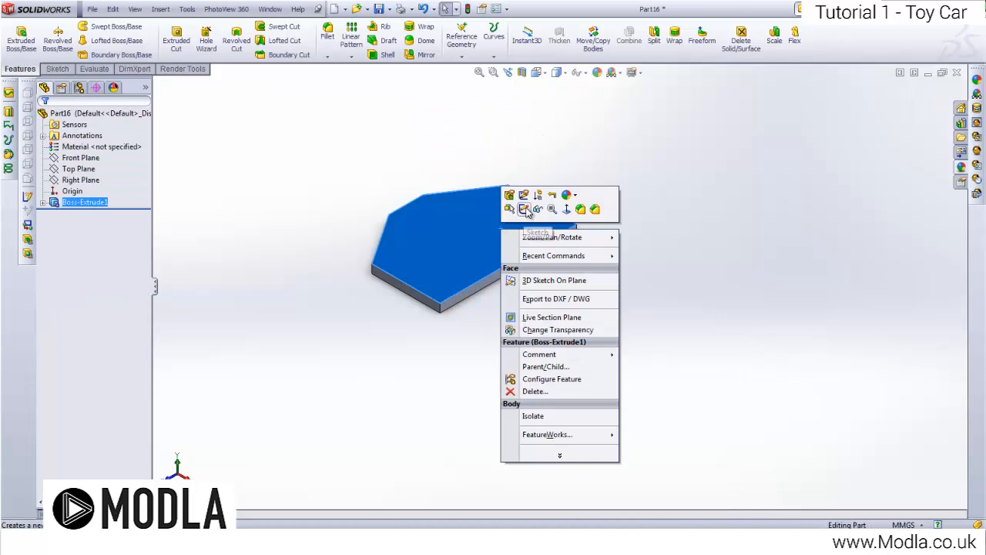
pyautogui.click(524, 209)
pyautogui.press('space')
pyautogui.click(589, 309)
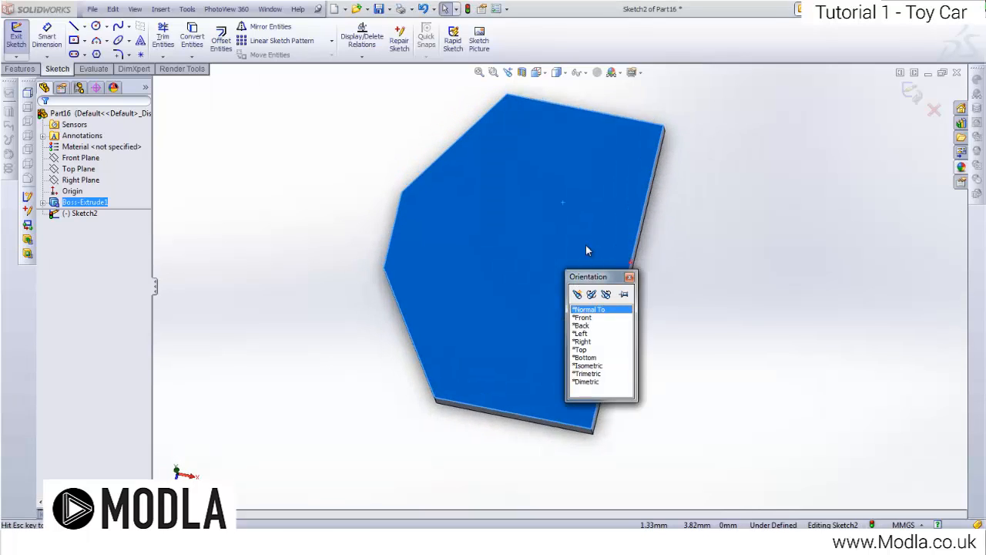
pyautogui.click(95, 27)
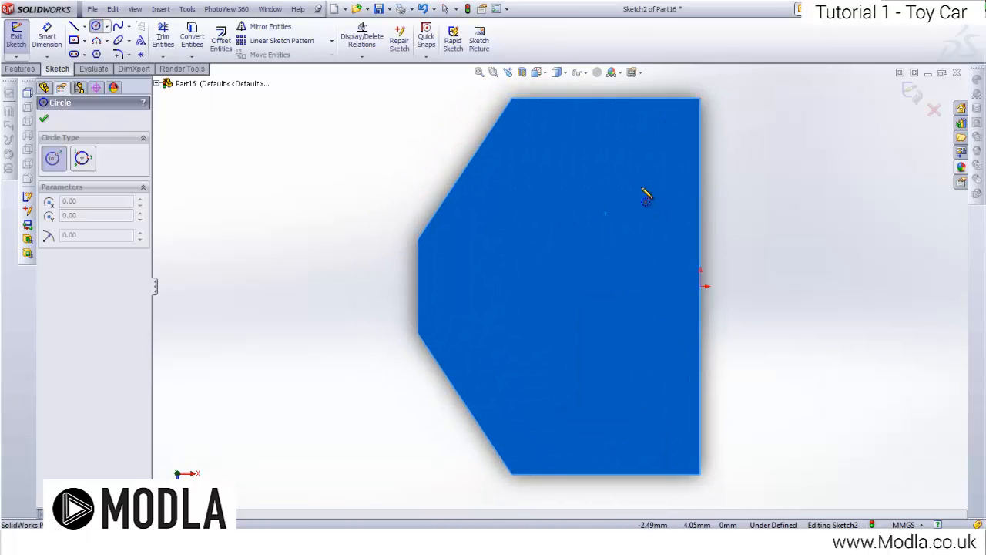
pyautogui.click(624, 128)
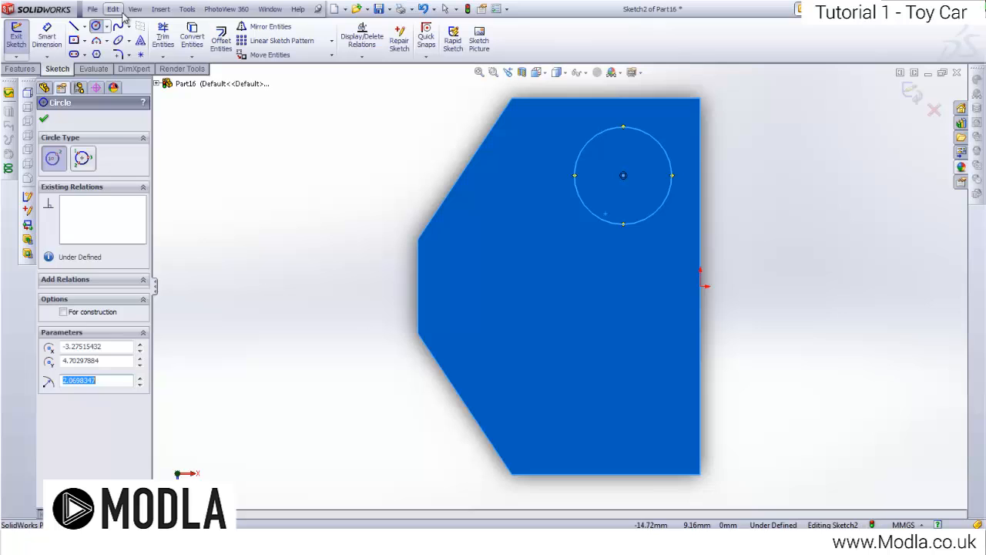
# Step: Dimension the circle's diameter as 4 mm
pyautogui.click(45, 31)
pyautogui.click(660, 147)
pyautogui.click(795, 200)
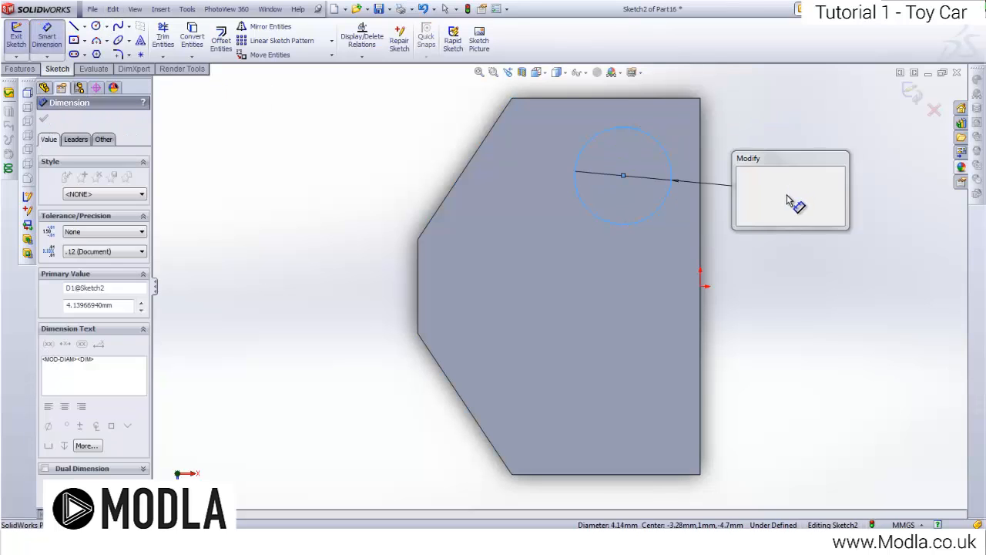
pyautogui.press('Return')
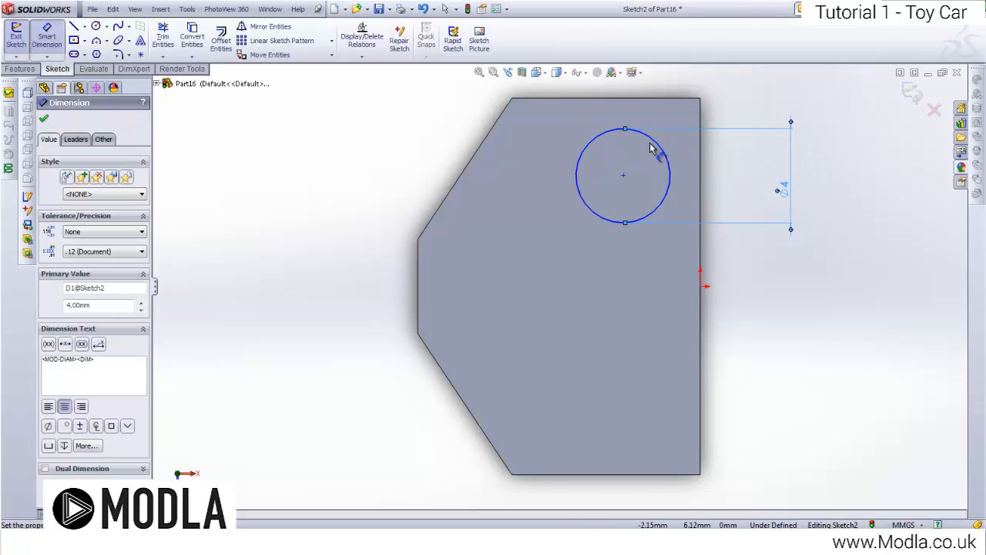
# Step: Dimension the circle's centre 4 mm from the plate's upper horizontal edge
pyautogui.click(655, 145)
pyautogui.click(659, 98)
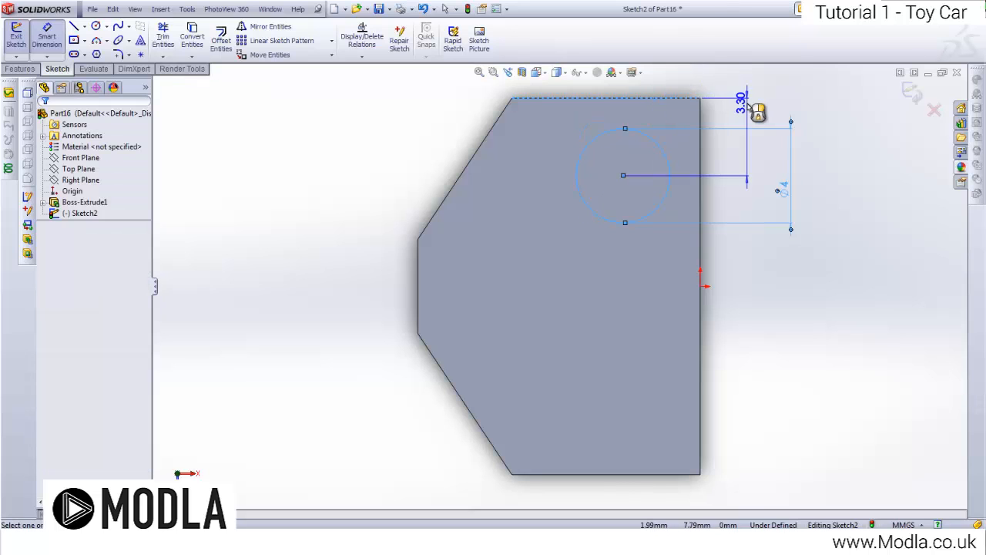
pyautogui.click(747, 108)
pyautogui.write('4')
pyautogui.press('Return')
pyautogui.press('Escape')
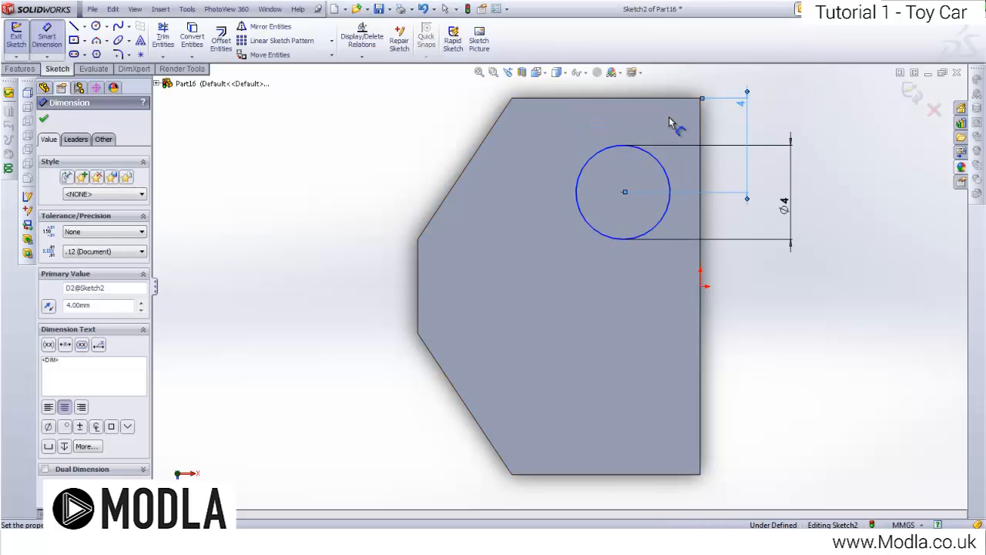
# Step: Dimension the circle's centre 4 mm from the plate's long vertical edge
pyautogui.click(681, 190)
pyautogui.click(701, 189)
pyautogui.click(761, 343)
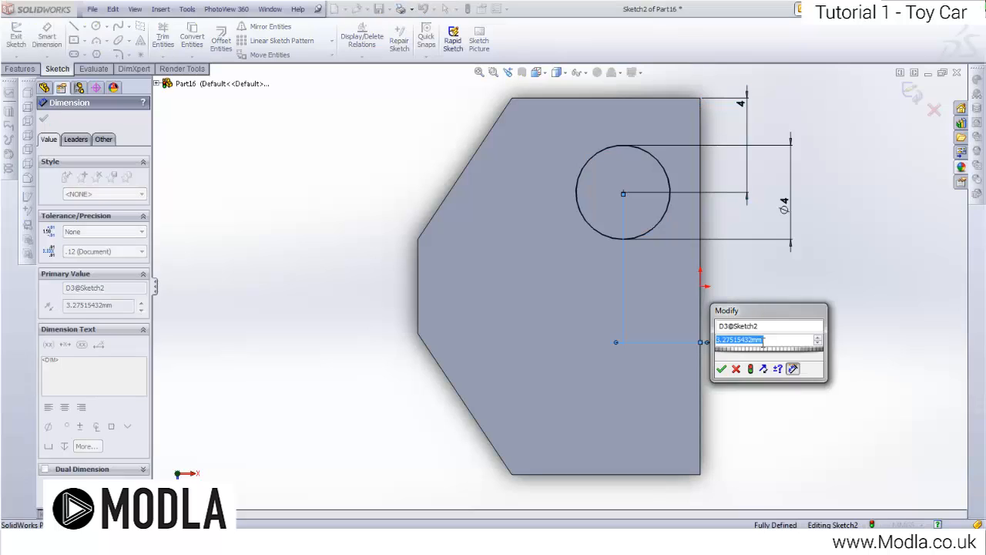
pyautogui.write('4')
pyautogui.press('Return')
# Step: Draw a horizontal centreline from the midpoint of the plate's short vertical edge to the origin
pyautogui.click(84, 27)
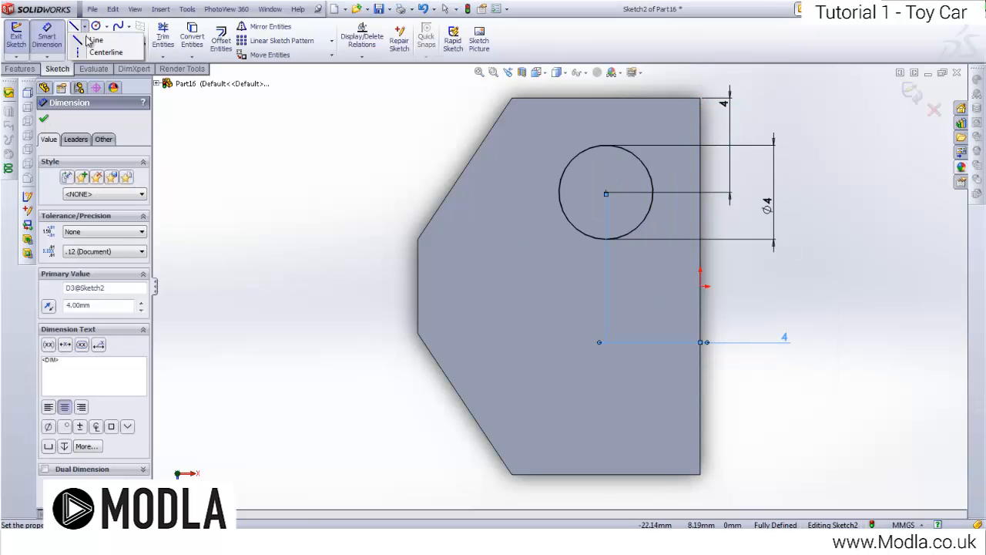
pyautogui.click(95, 54)
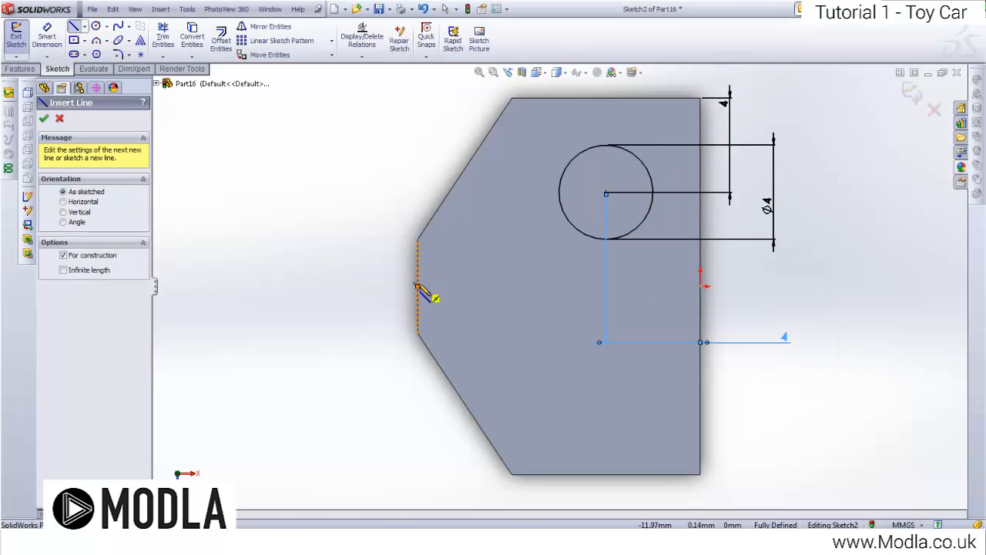
pyautogui.click(419, 287)
pyautogui.click(701, 287)
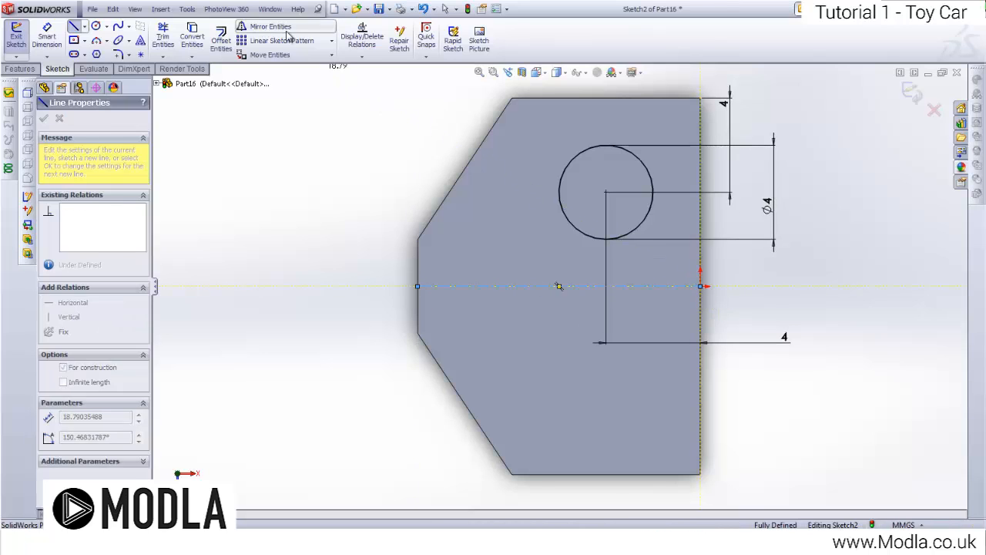
# Step: Mirror the 4 mm circle about the horizontal centreline, keeping the original
pyautogui.click(265, 27)
pyautogui.click(652, 178)
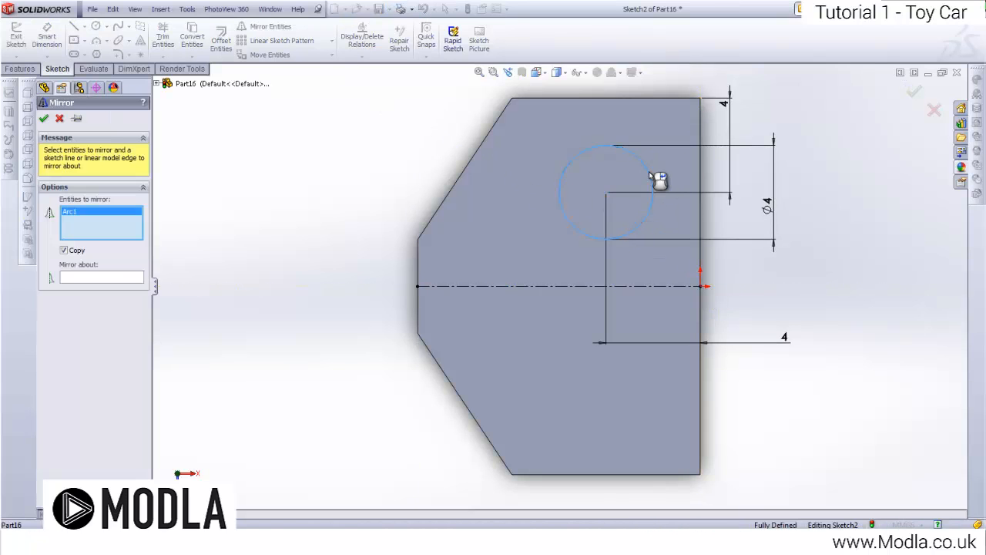
pyautogui.click(105, 281)
pyautogui.click(531, 287)
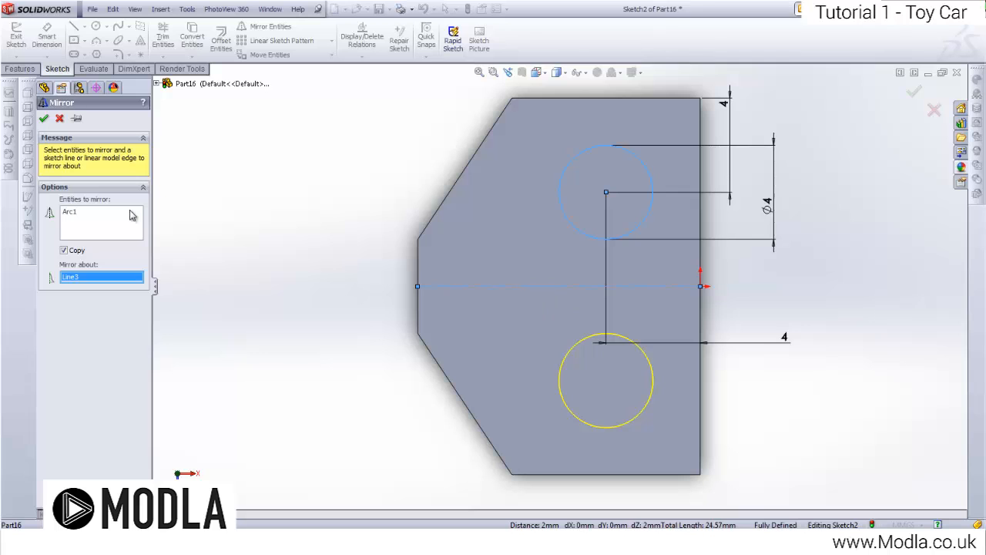
pyautogui.click(43, 118)
# Step: Extrude both circles 2 mm upward from the plate, merged with the body
pyautogui.click(20, 69)
pyautogui.click(21, 38)
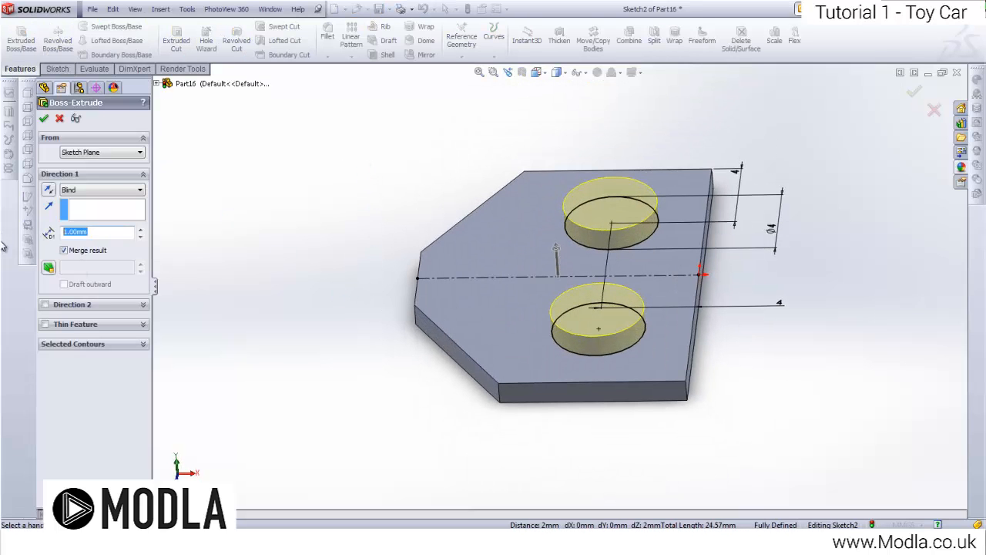
pyautogui.write('2')
pyautogui.press('Return')
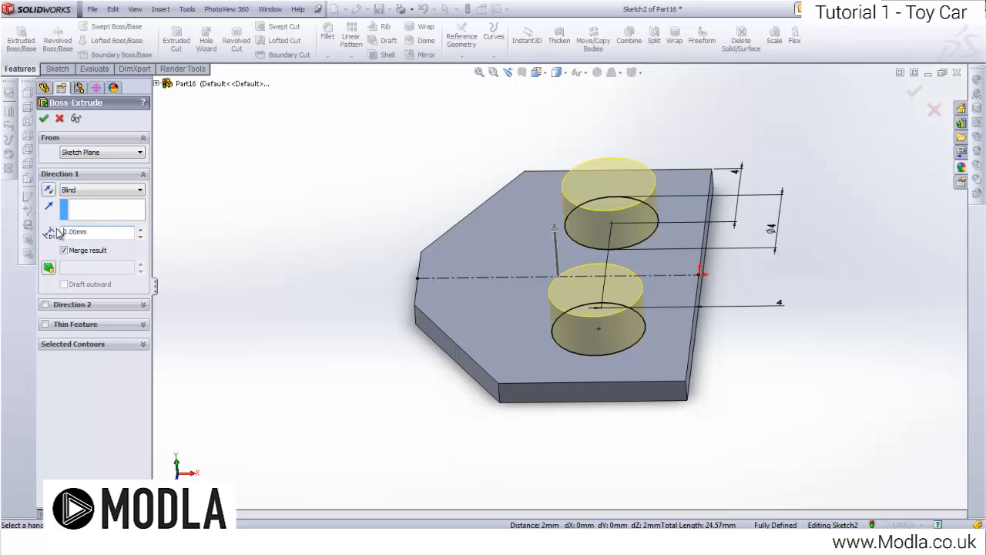
pyautogui.click(43, 118)
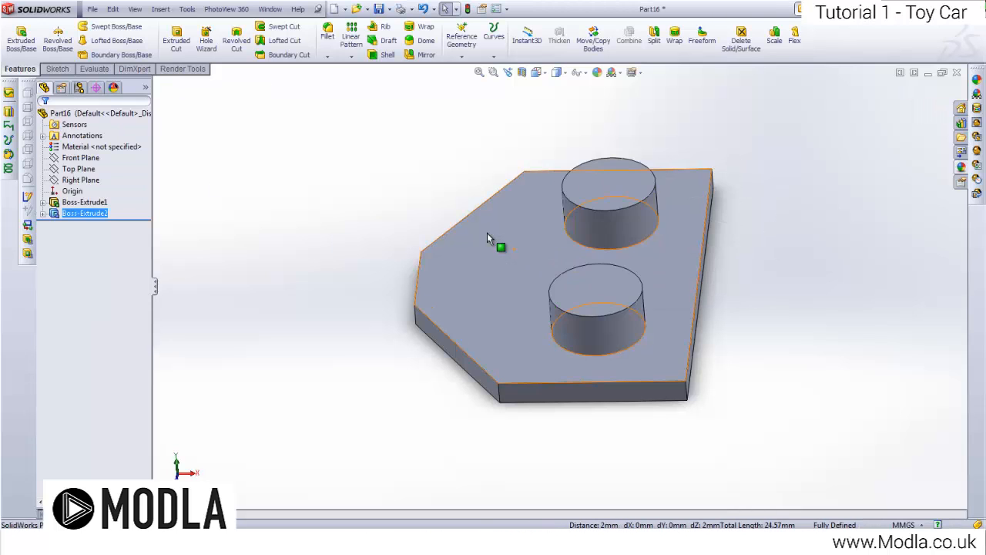
# Step: Start a sketch on the plate's top face and convert its two sloping edges and the short edge between them into sketch lines
pyautogui.moveTo(487, 233); pyautogui.dragTo(503, 269, button='middle')
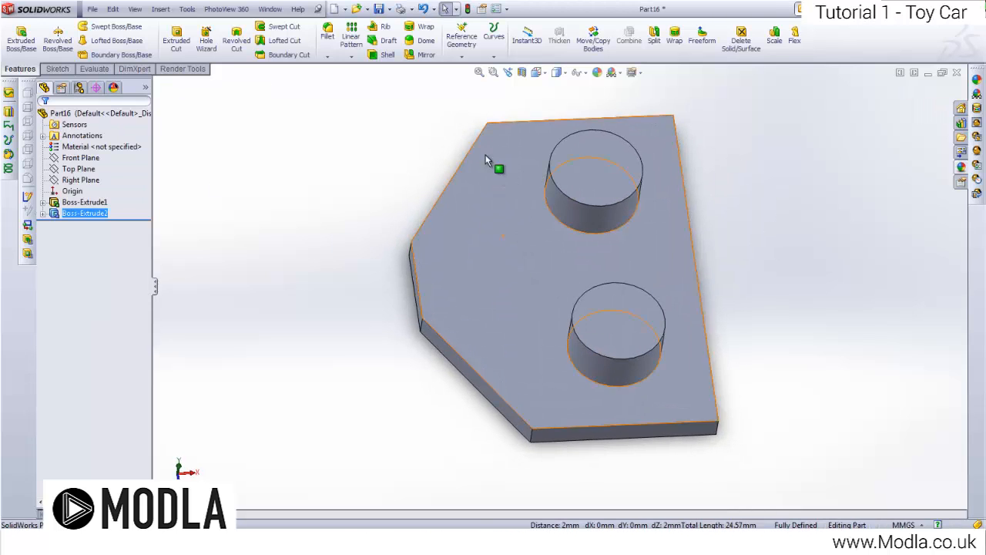
pyautogui.rightClick(491, 281)
pyautogui.click(513, 259)
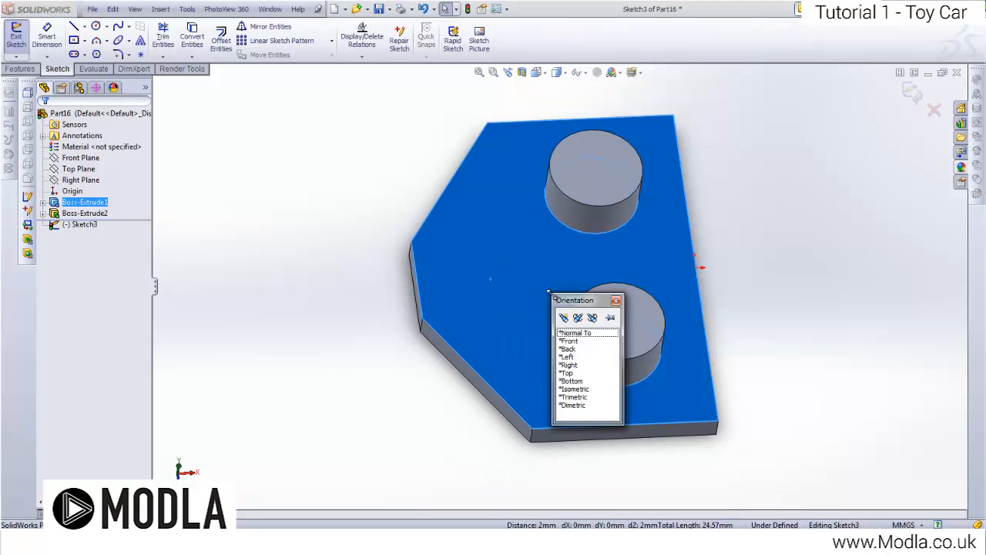
pyautogui.press('space')
pyautogui.doubleClick(578, 333)
pyautogui.scroll(2, 503, 273)
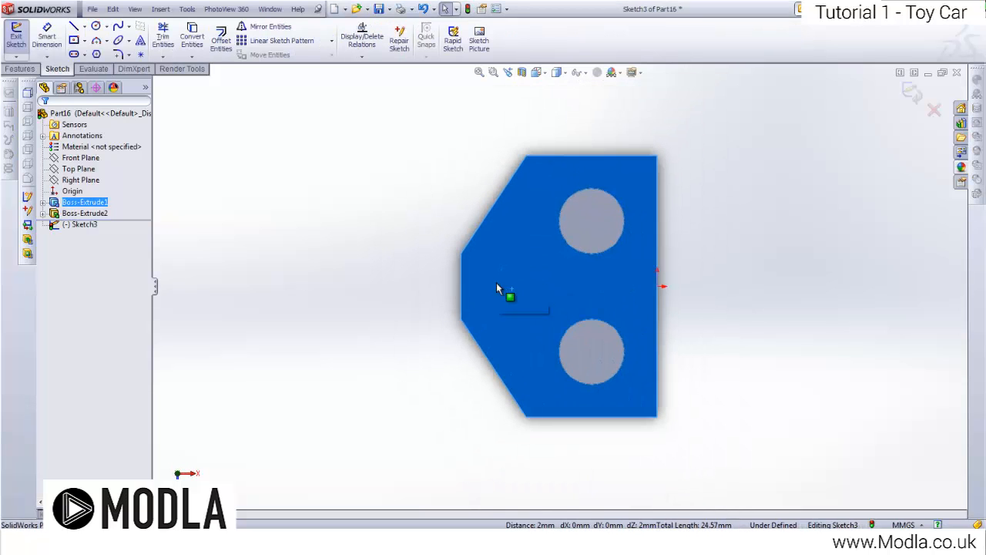
pyautogui.click(397, 243)
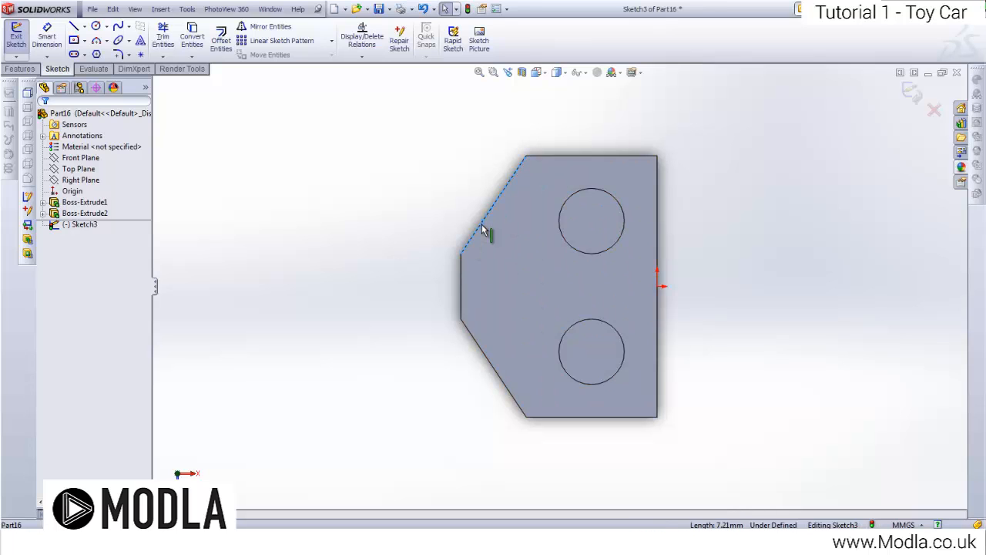
pyautogui.press('space')
pyautogui.click(524, 372)
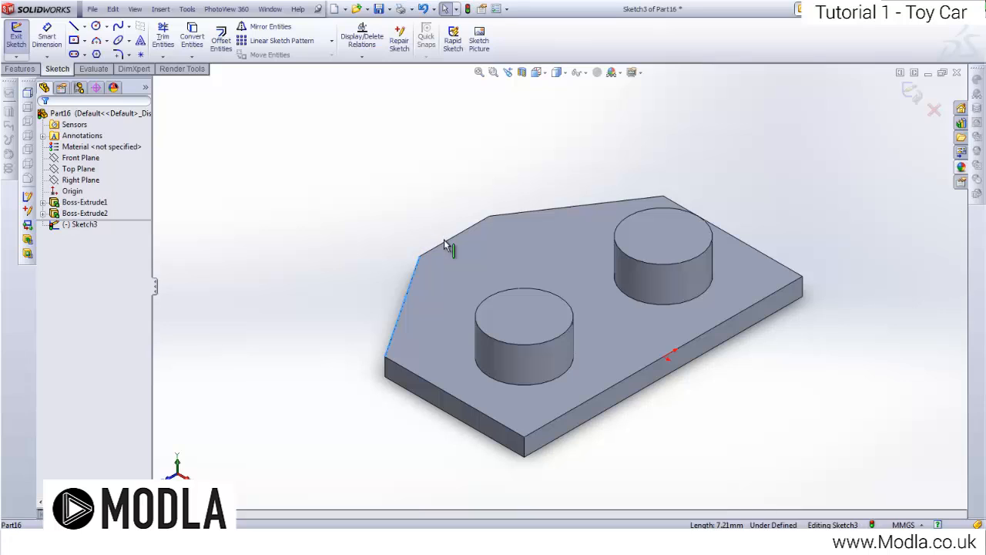
pyautogui.keyDown('ctrl'); pyautogui.click(444, 241); pyautogui.keyUp('ctrl')
pyautogui.keyDown('ctrl'); pyautogui.click(525, 211); pyautogui.keyUp('ctrl')
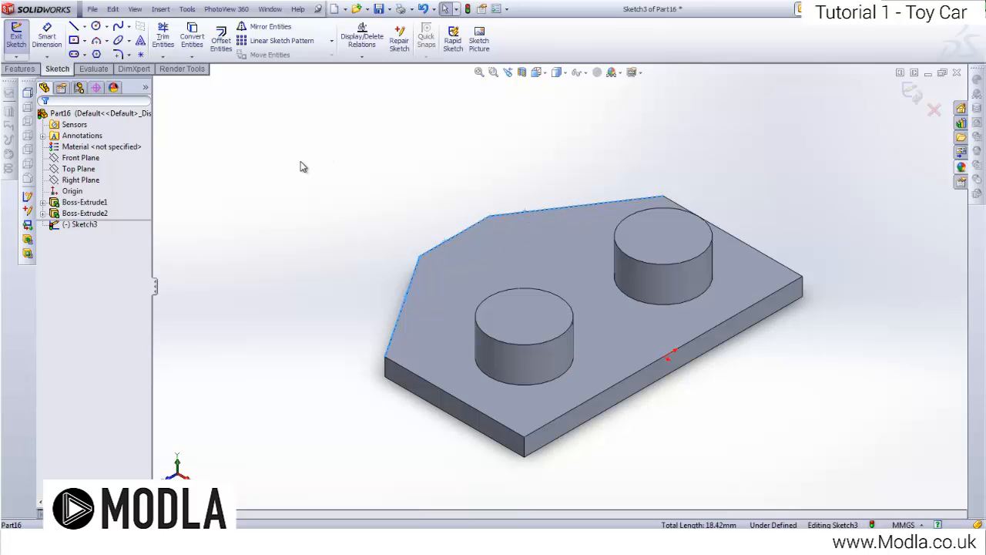
pyautogui.click(186, 32)
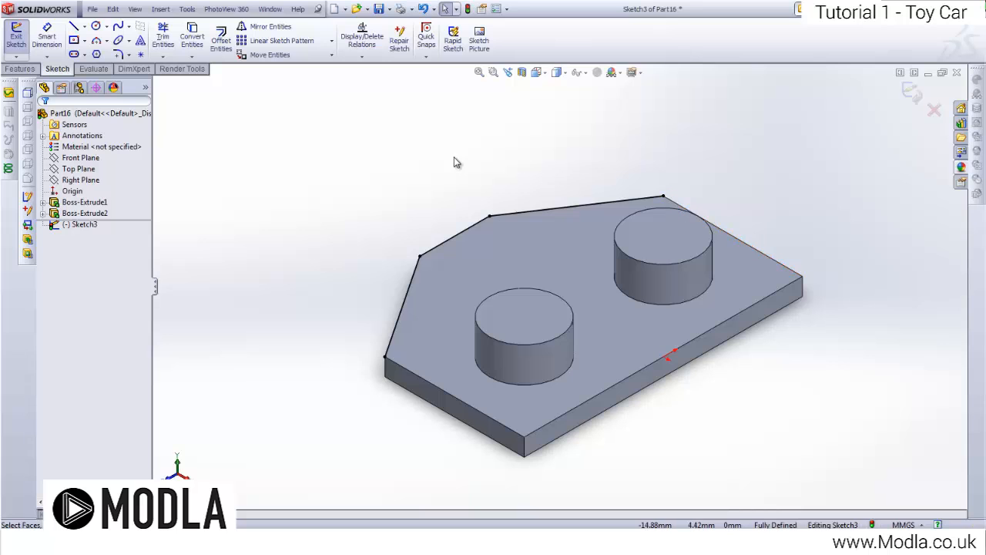
pyautogui.click(221, 37)
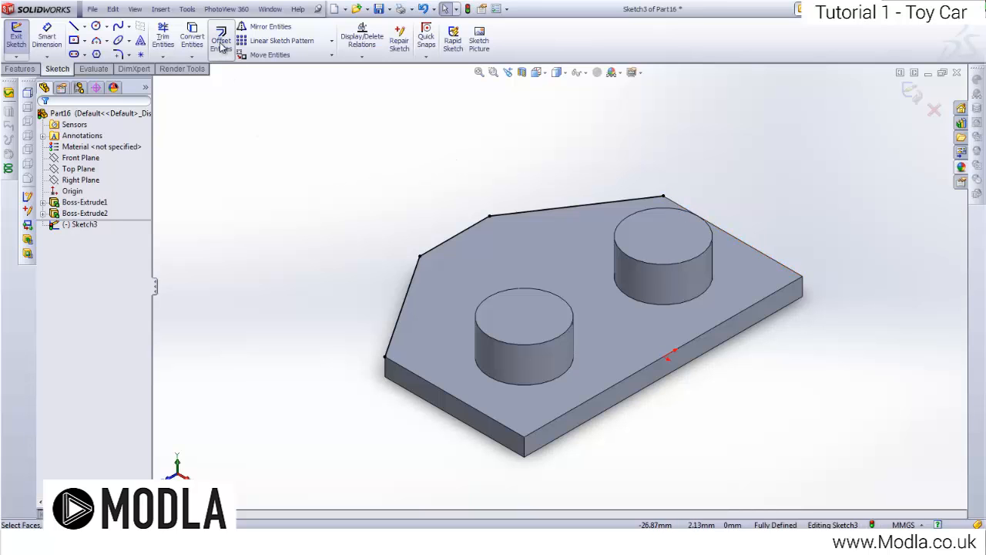
pyautogui.click(559, 217)
pyautogui.moveTo(466, 219)
pyautogui.mouseDown(button='middle')
pyautogui.moveTo(433, 338)
pyautogui.moveTo(367, 348)
pyautogui.mouseUp(button='middle')
pyautogui.scroll(2, 368, 348)
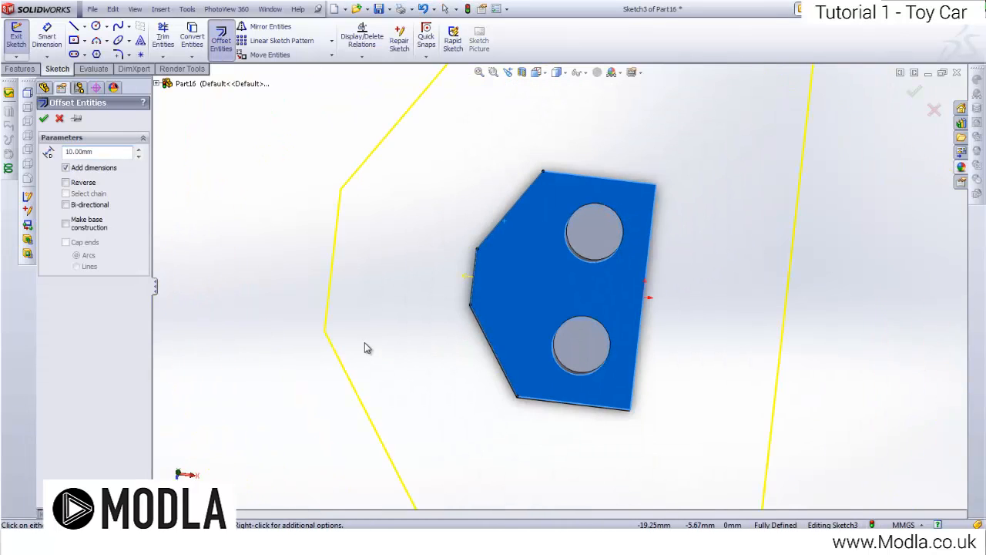
pyautogui.press('Escape')
pyautogui.press('space')
pyautogui.doubleClick(446, 375)
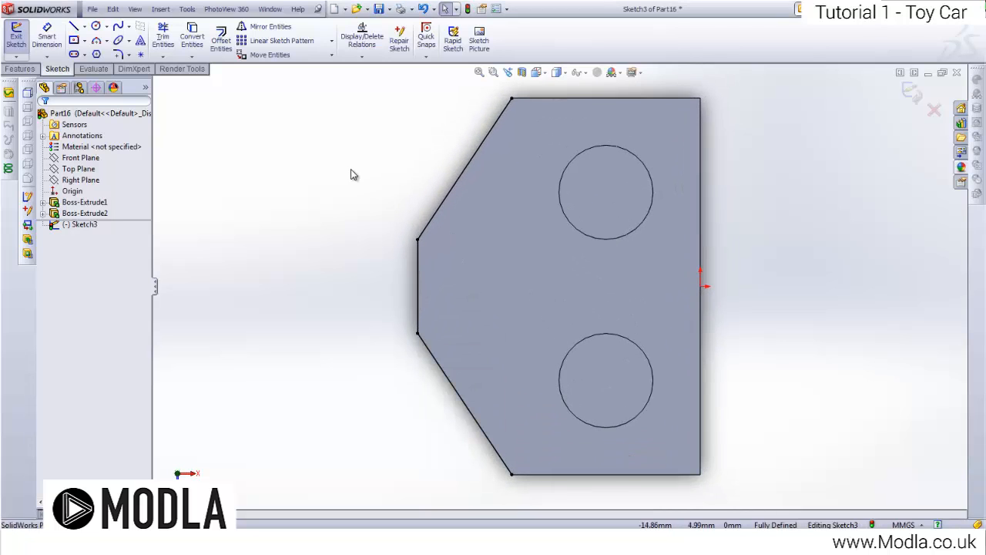
# Step: Offset the three converted edge lines 1 mm inward onto the plate
pyautogui.click(222, 37)
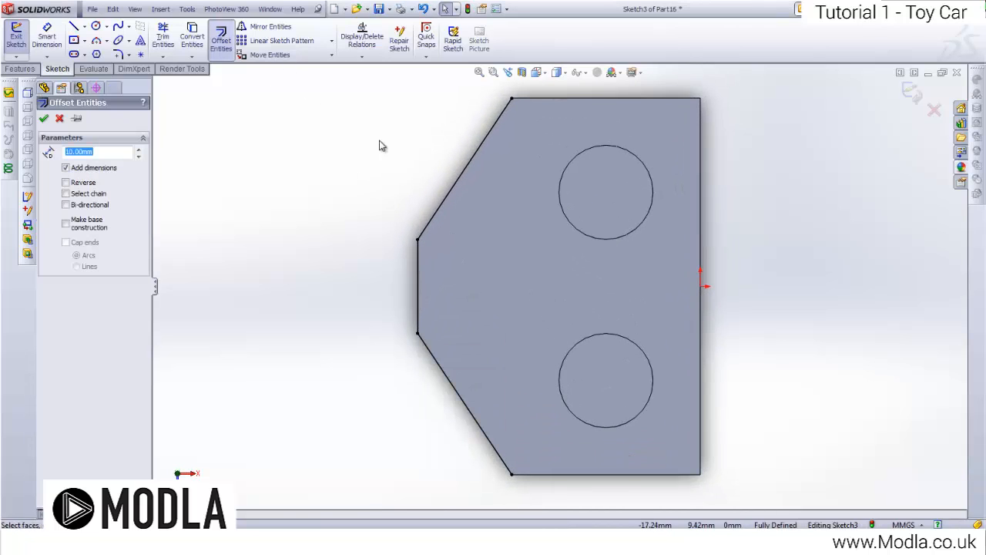
pyautogui.click(454, 187)
pyautogui.click(419, 262)
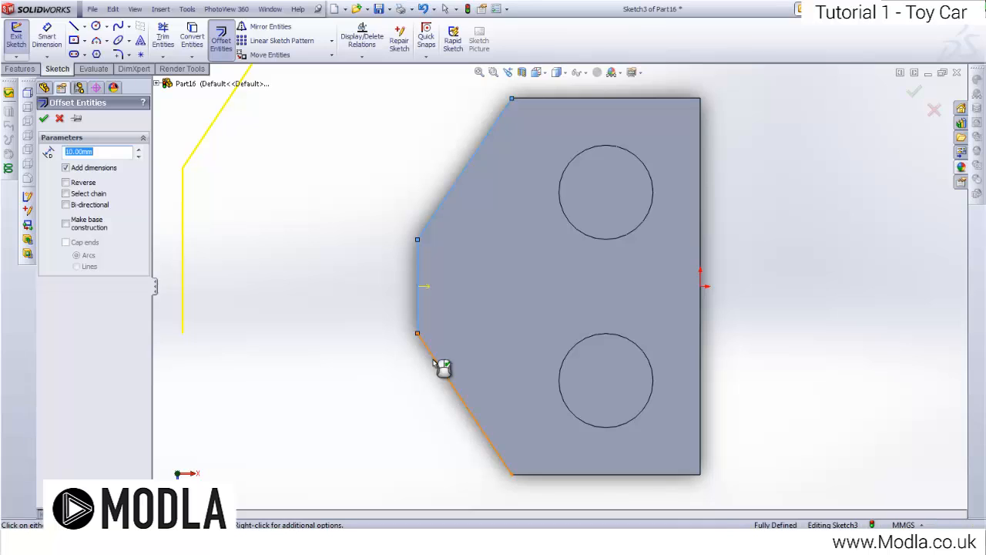
pyautogui.click(439, 366)
pyautogui.write('1')
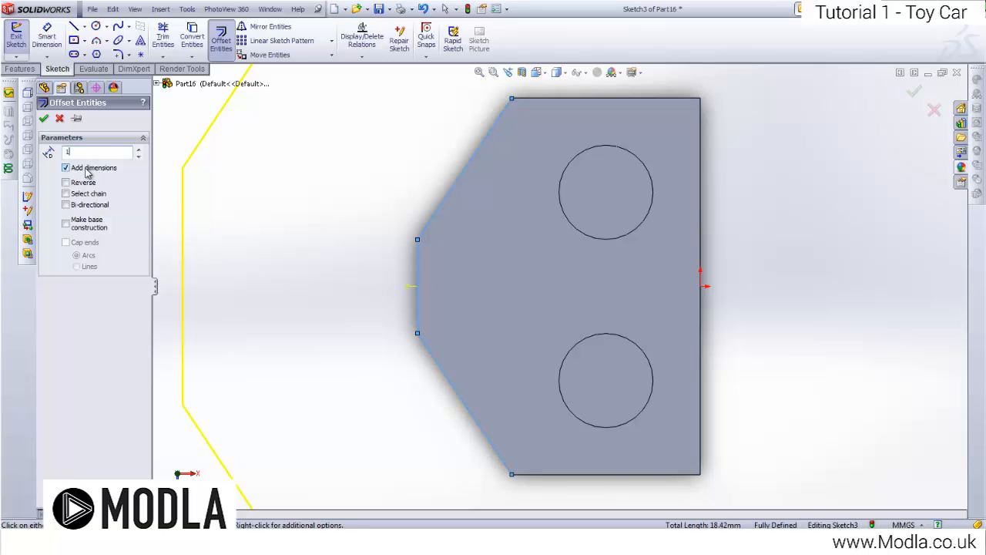
pyautogui.press('Return')
pyautogui.click(65, 183)
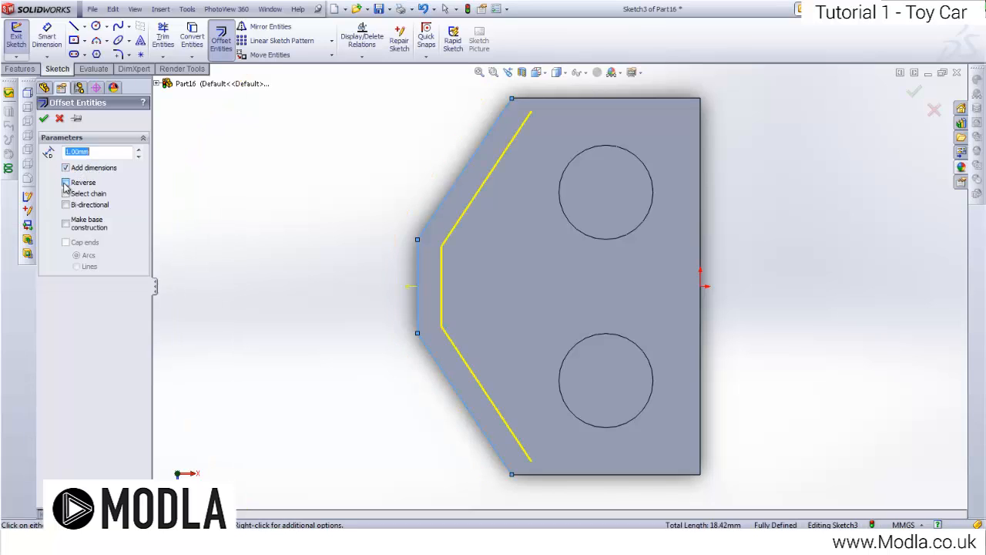
pyautogui.click(43, 118)
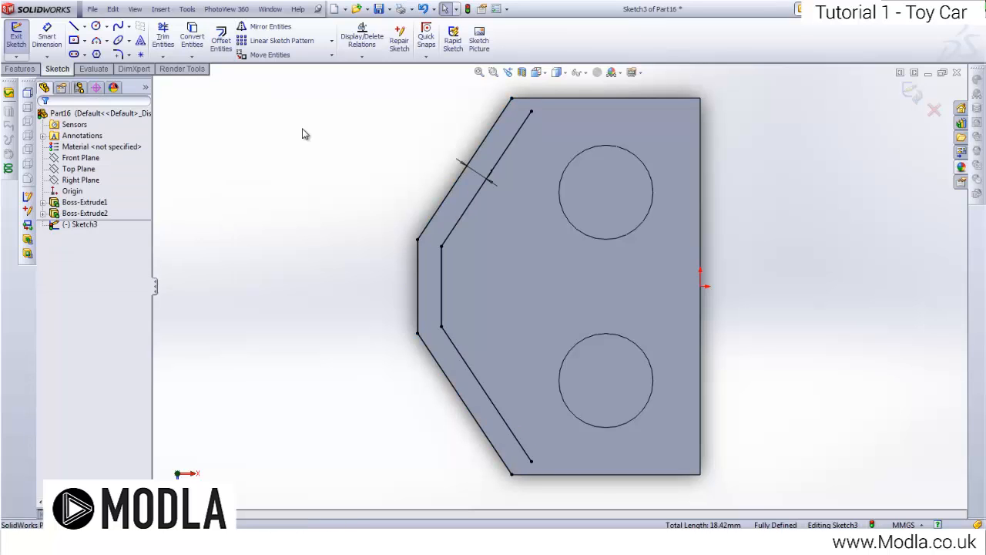
# Step: Join the outer ends of the converted lines with a vertical line and trim it and the offset lines into a closed band
pyautogui.click(74, 26)
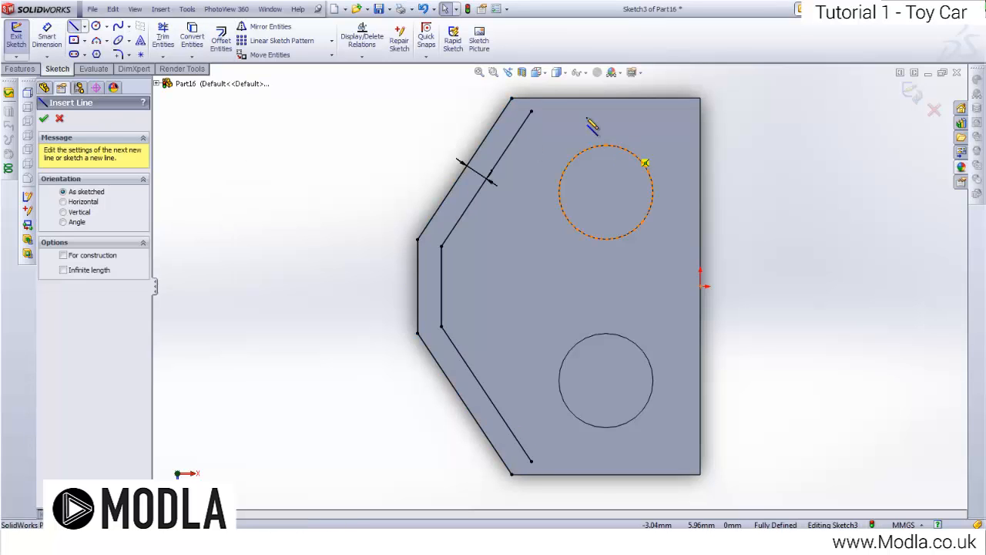
pyautogui.click(512, 99)
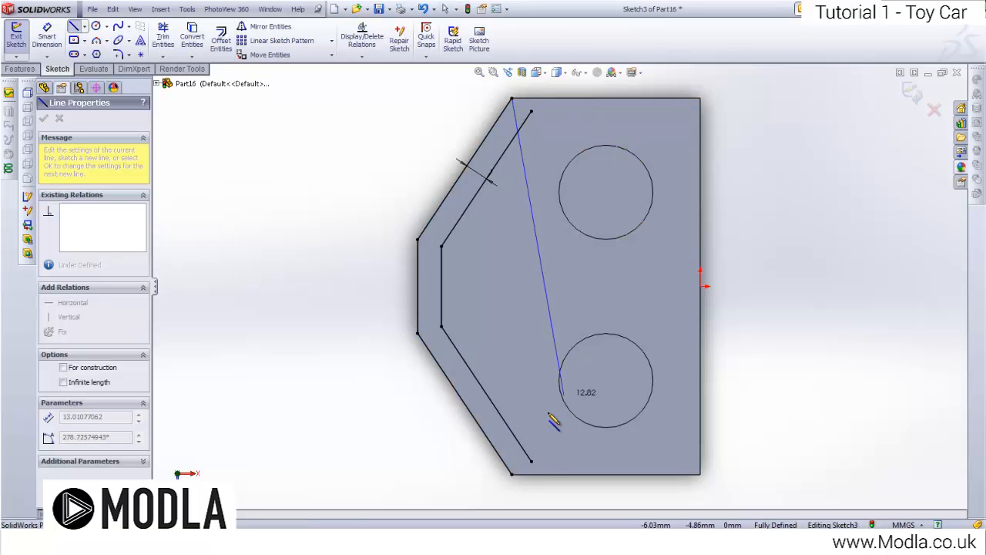
pyautogui.click(512, 474)
pyautogui.click(162, 36)
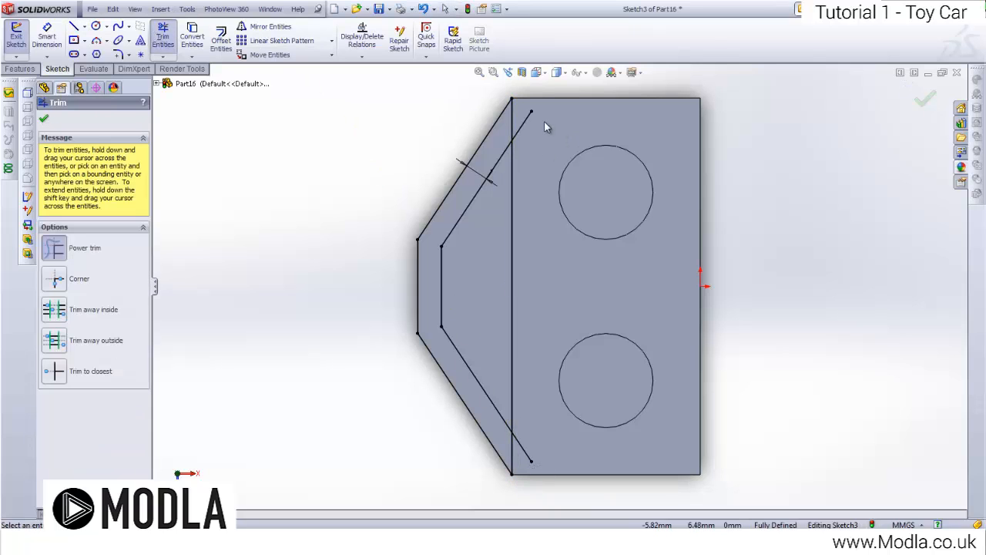
pyautogui.moveTo(526, 118); pyautogui.dragTo(498, 215)
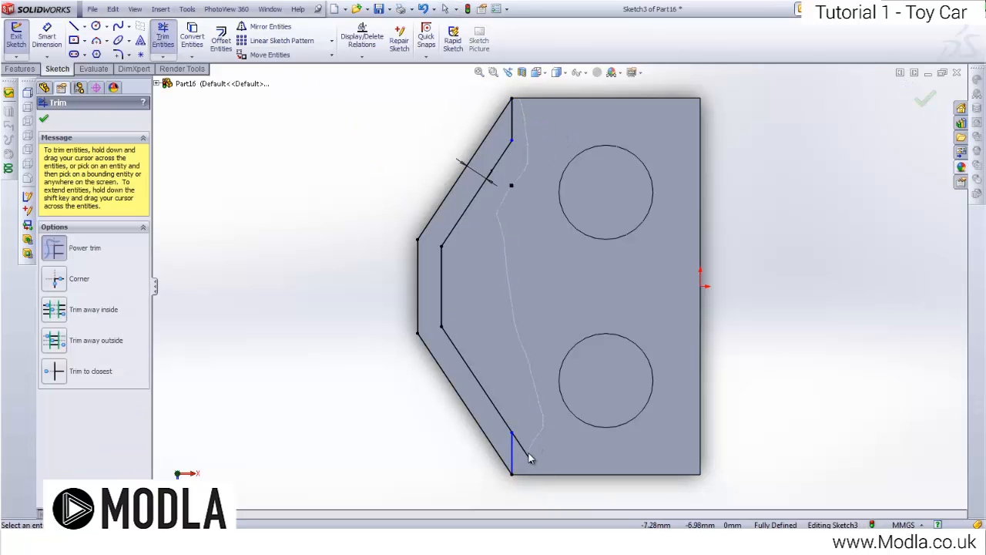
pyautogui.moveTo(529, 455); pyautogui.dragTo(517, 457)
pyautogui.press('Escape')
# Step: Extrude the closed band 3 mm upward from the plate as a wall, merged with the body
pyautogui.moveTo(324, 239); pyautogui.dragTo(325, 77, button='middle')
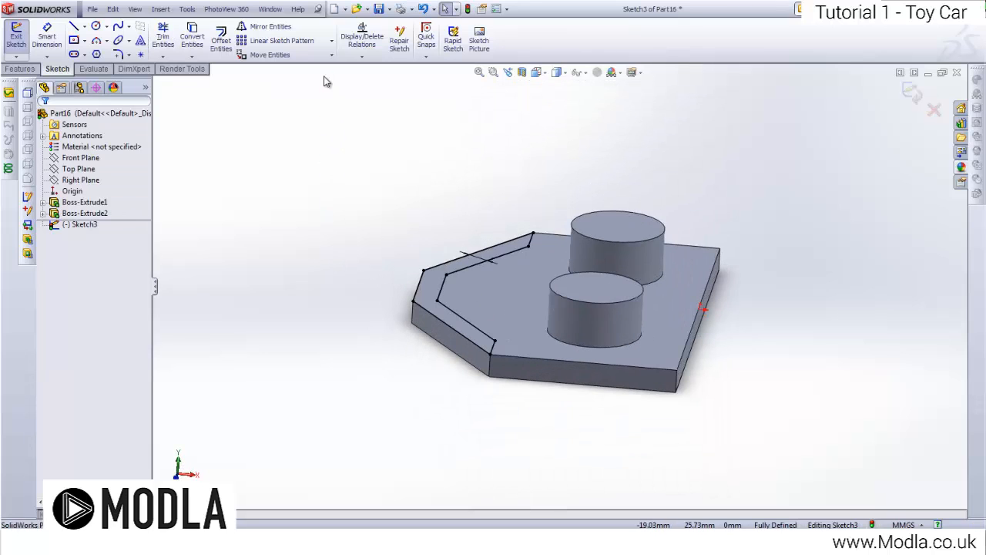
pyautogui.click(16, 35)
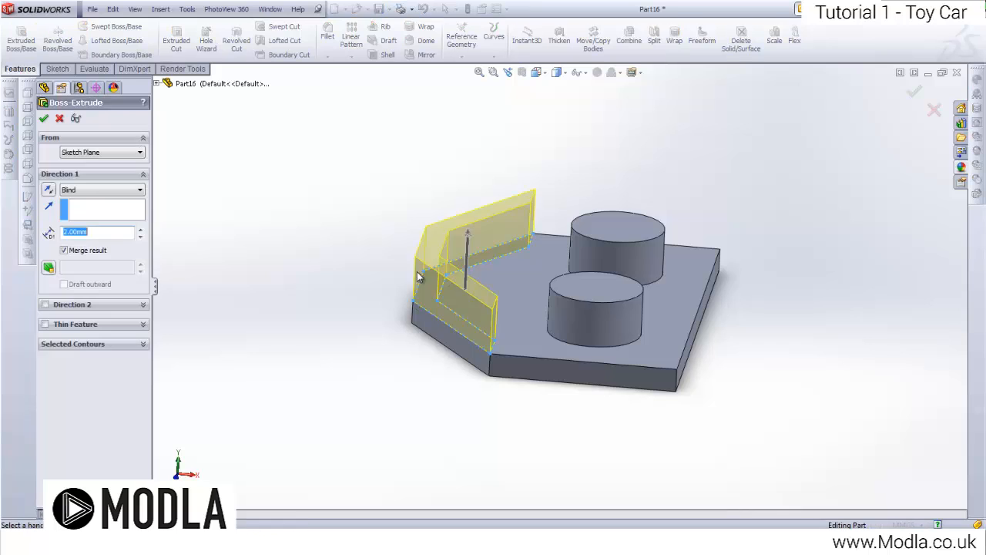
pyautogui.moveTo(421, 277); pyautogui.dragTo(454, 324, button='middle')
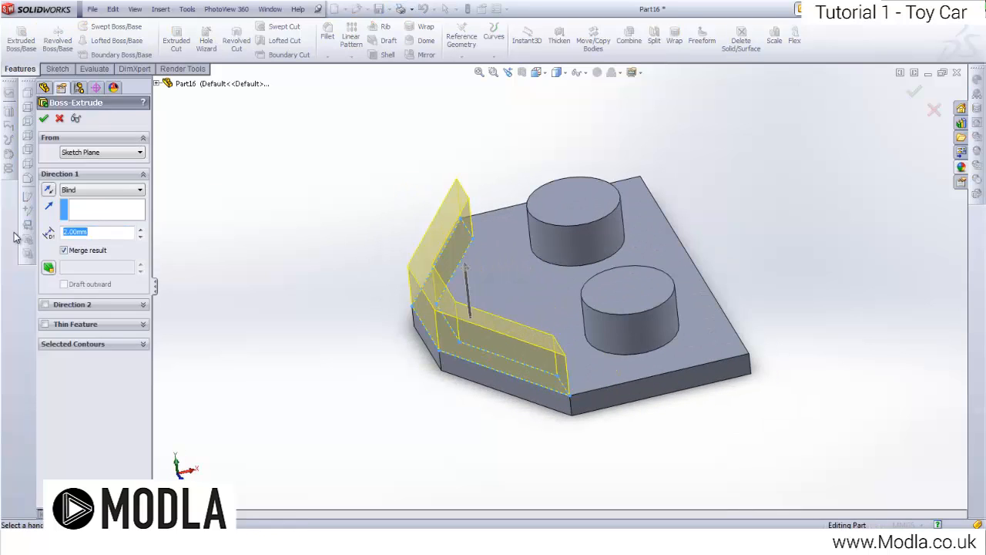
pyautogui.write('3')
pyautogui.click(43, 117)
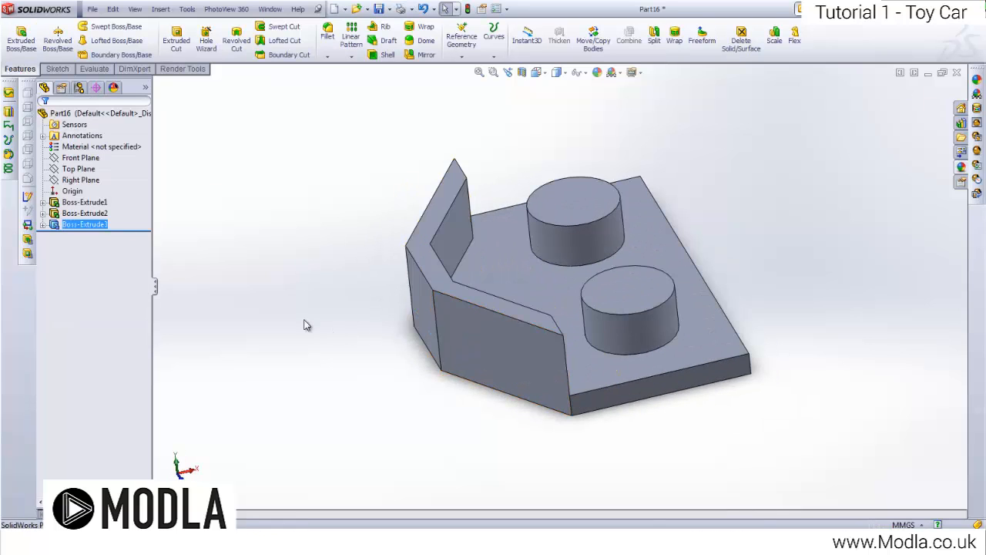
# Step: Start a sketch on the narrow end face and draw a vertical centreline from its upper edge's midpoint to the origin
pyautogui.moveTo(437, 332); pyautogui.dragTo(554, 301, button='middle')
pyautogui.rightClick(554, 300)
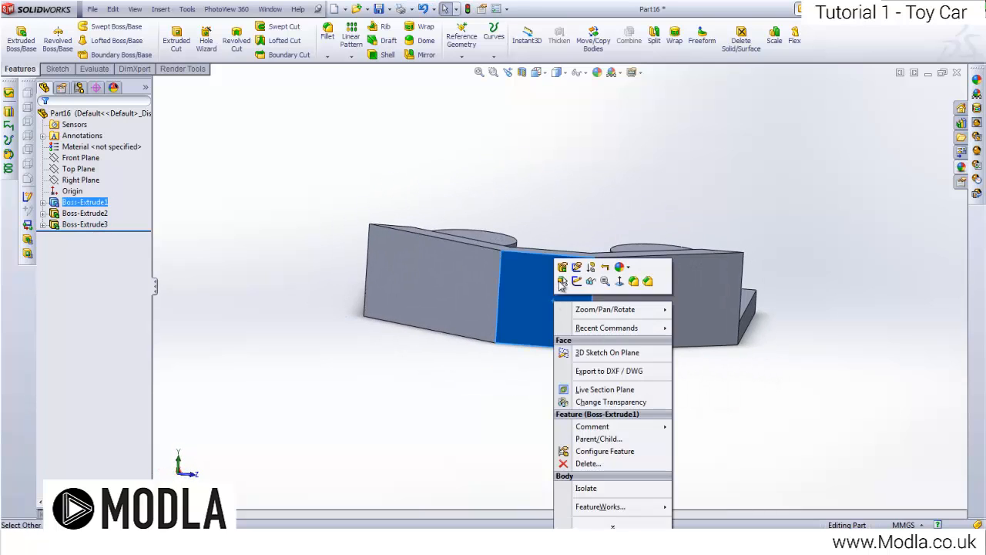
pyautogui.click(562, 282)
pyautogui.press('space')
pyautogui.click(646, 351)
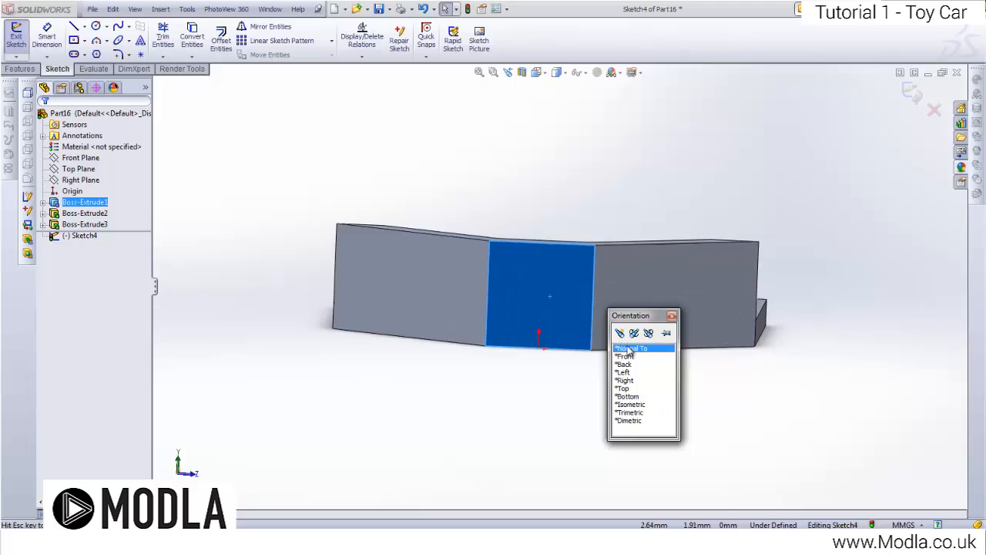
pyautogui.click(86, 28)
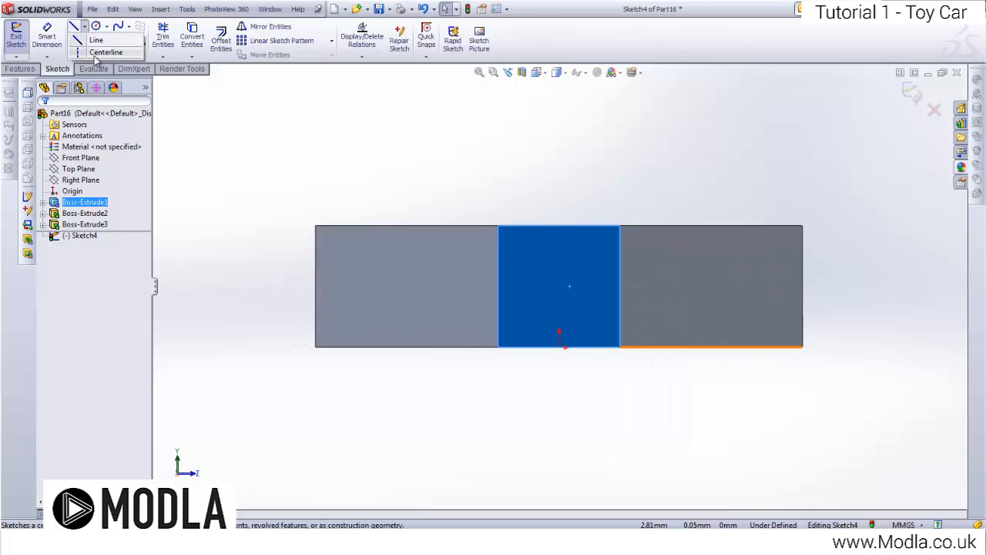
pyautogui.click(101, 52)
pyautogui.click(559, 225)
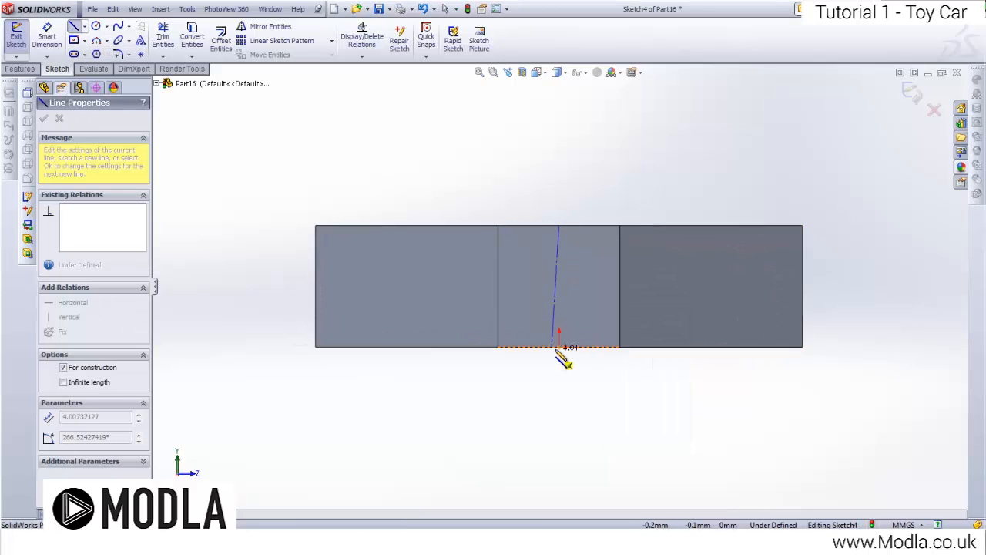
pyautogui.click(560, 346)
pyautogui.press('Escape')
# Step: Sketch a circle centred on the centreline's midpoint and set its diameter to 3 mm
pyautogui.scroll(-2, 594, 279)
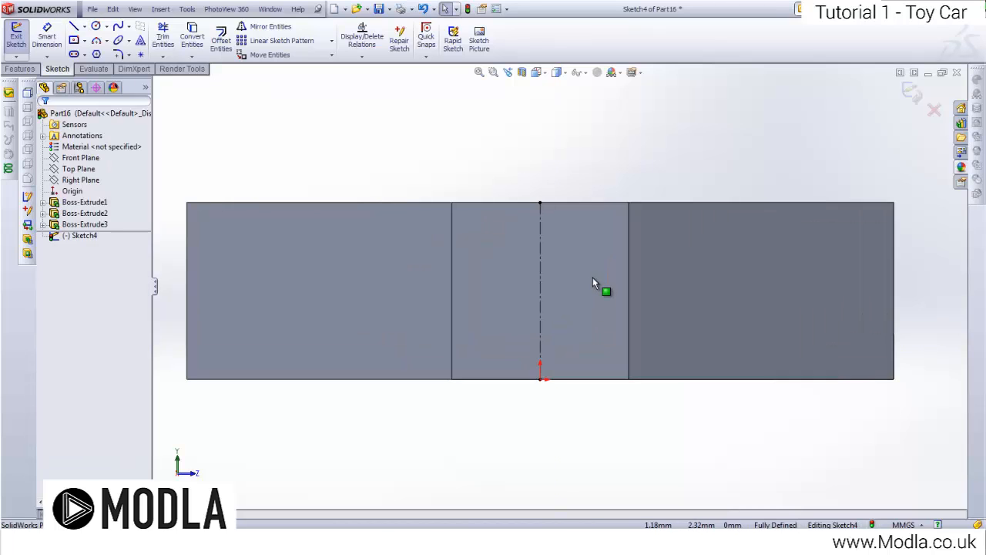
pyautogui.click(96, 26)
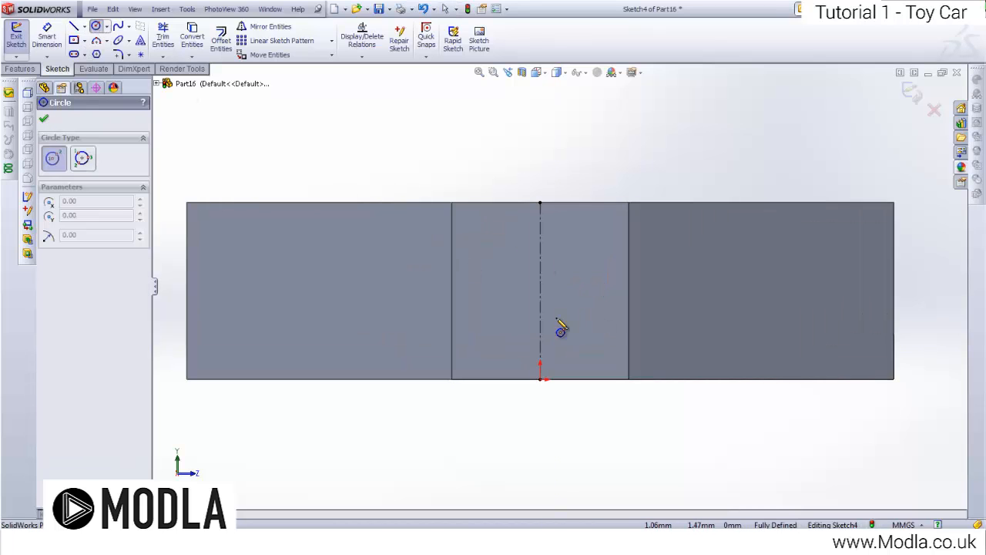
pyautogui.click(541, 289)
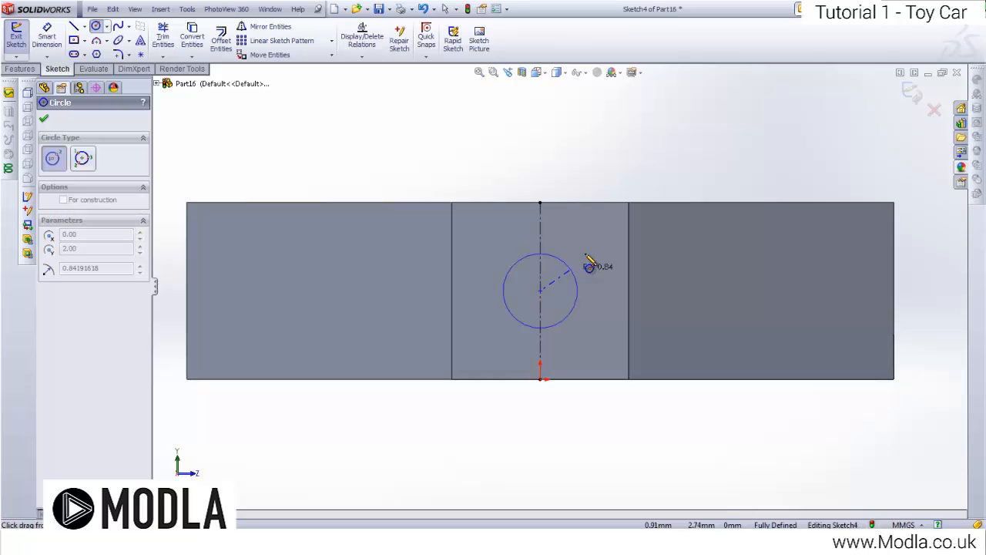
pyautogui.click(601, 241)
pyautogui.press('Escape')
pyautogui.click(50, 37)
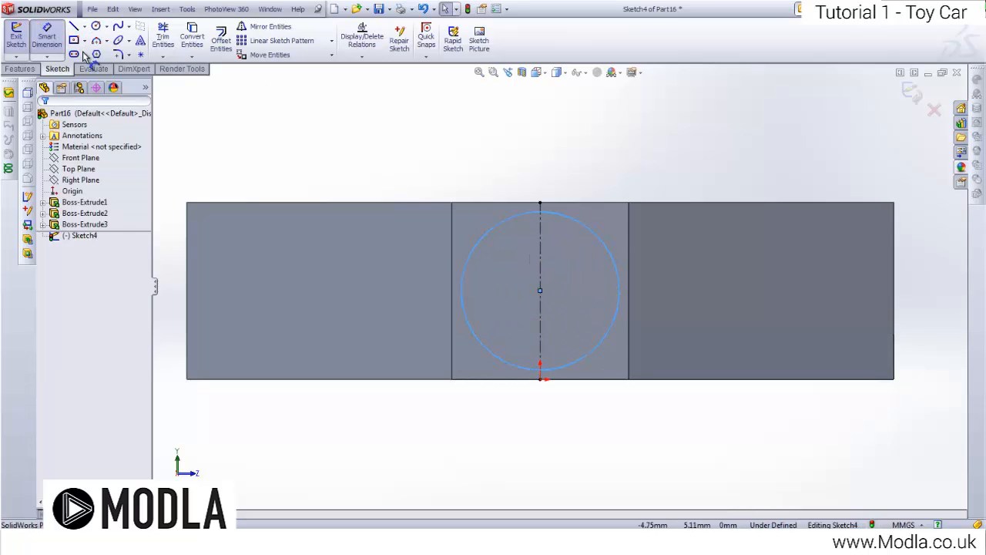
pyautogui.click(570, 217)
pyautogui.click(567, 151)
pyautogui.write('3.58243329mm')
pyautogui.press('Return')
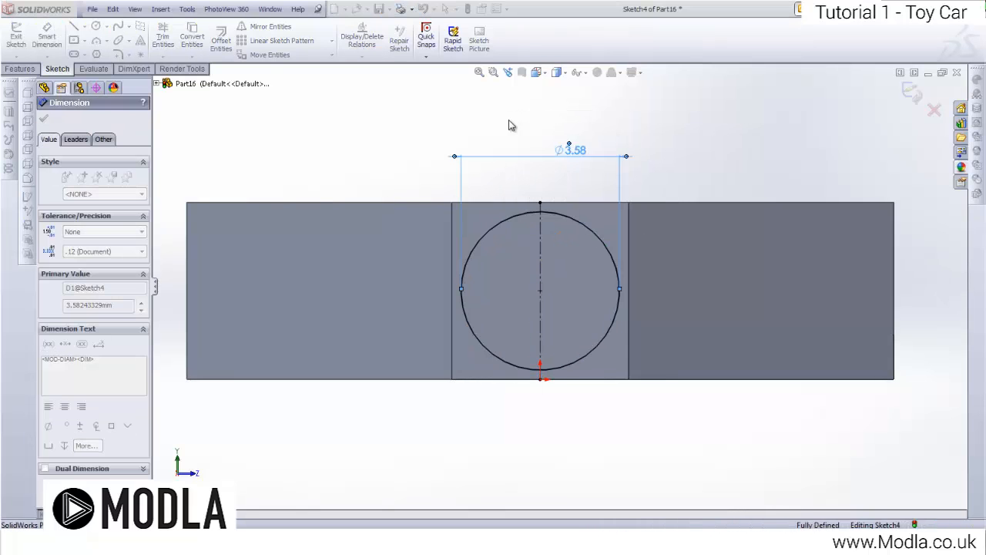
# Step: Extrude the 3 mm circle 8 mm outward from the end face, merged with the body
pyautogui.click(19, 68)
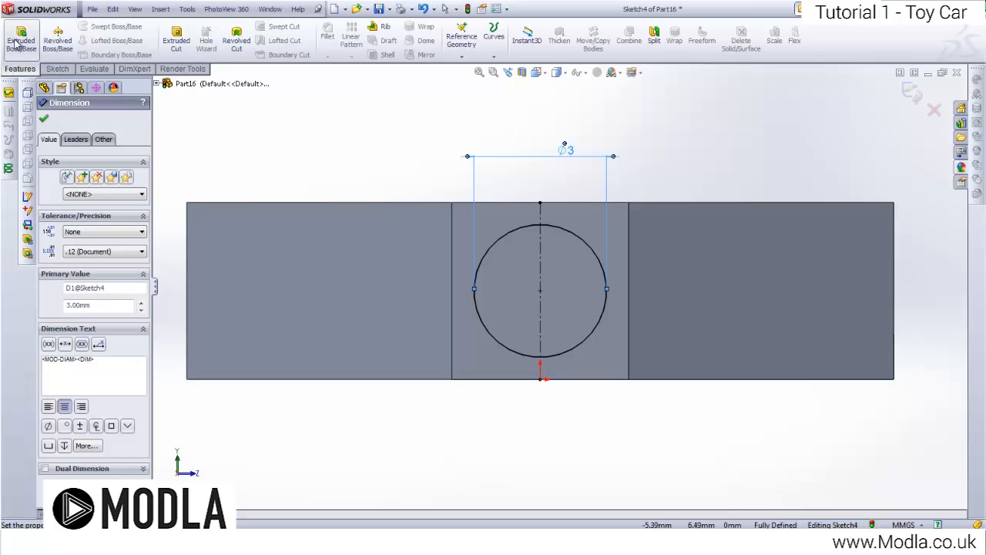
pyautogui.click(21, 37)
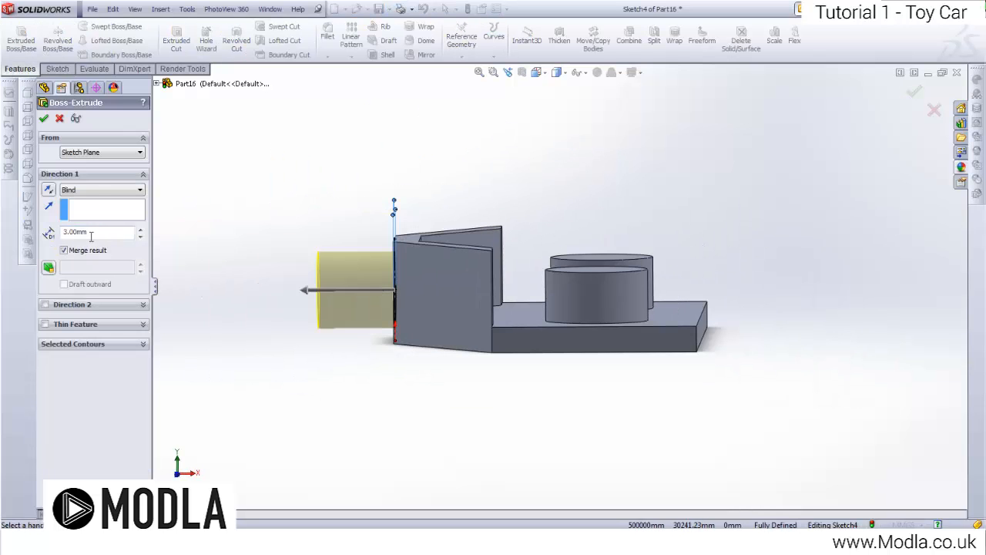
pyautogui.moveTo(91, 234); pyautogui.dragTo(9, 205)
pyautogui.write('8')
pyautogui.press('Return')
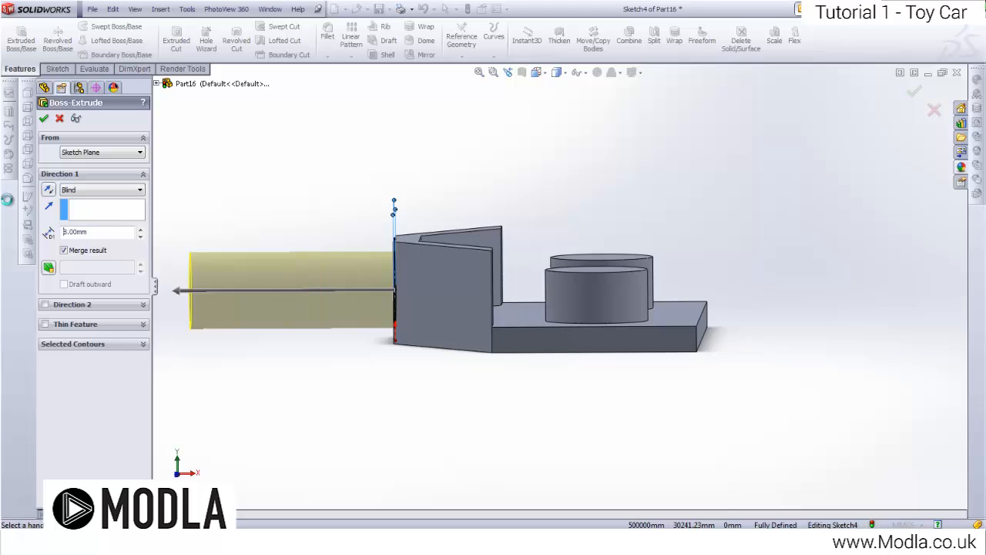
pyautogui.click(45, 119)
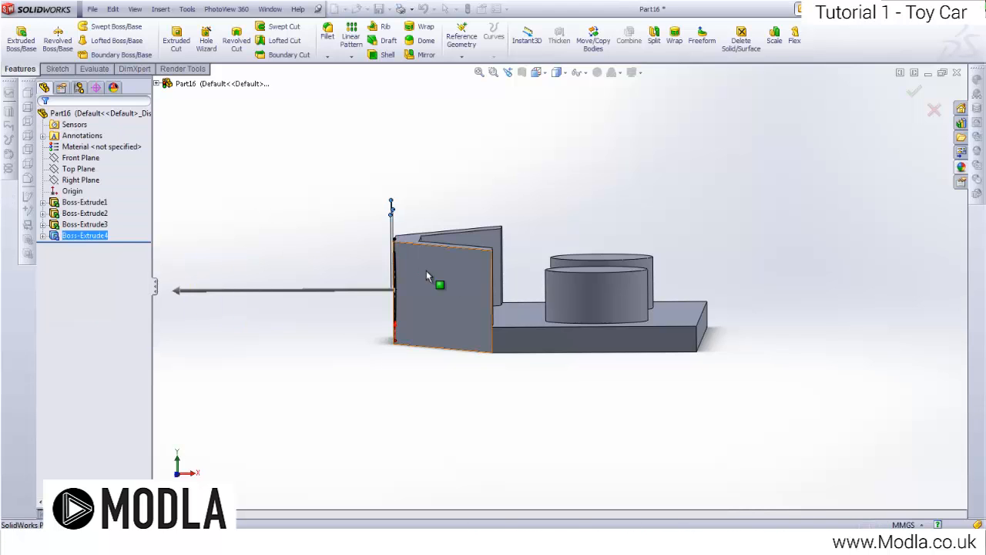
# Step: Set up a mirror about the Right Plane with all four boss extrusions as the features to mirror
pyautogui.moveTo(436, 282); pyautogui.dragTo(524, 254, button='middle')
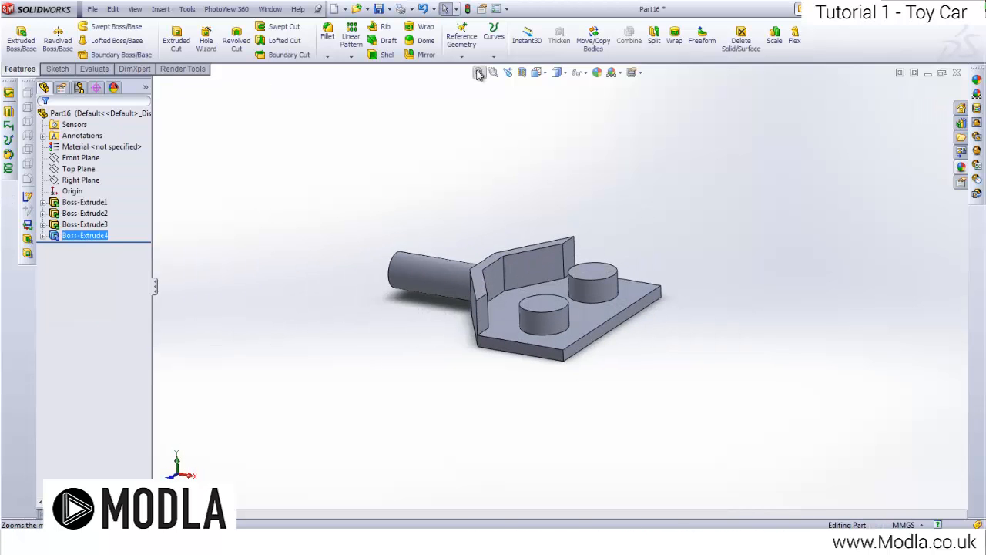
pyautogui.click(422, 54)
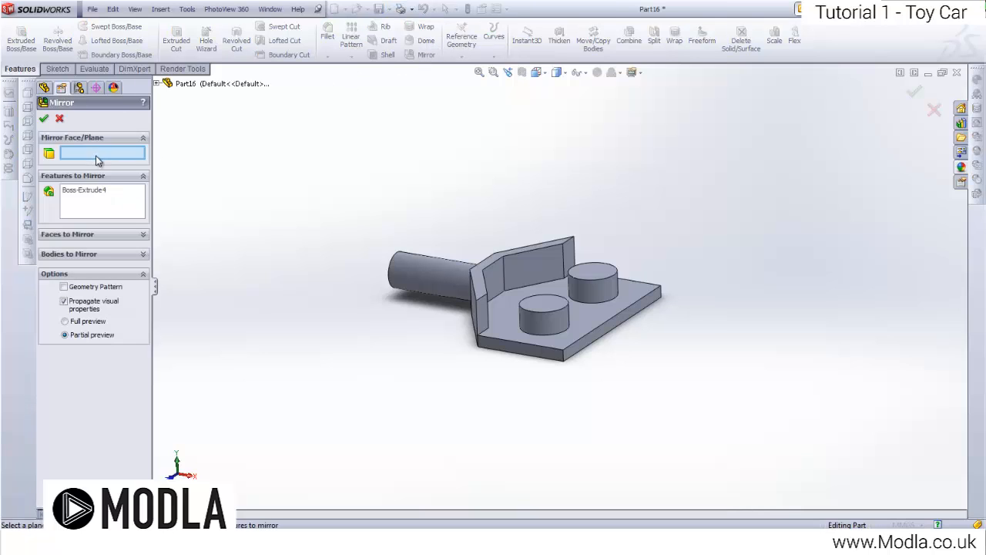
pyautogui.click(158, 84)
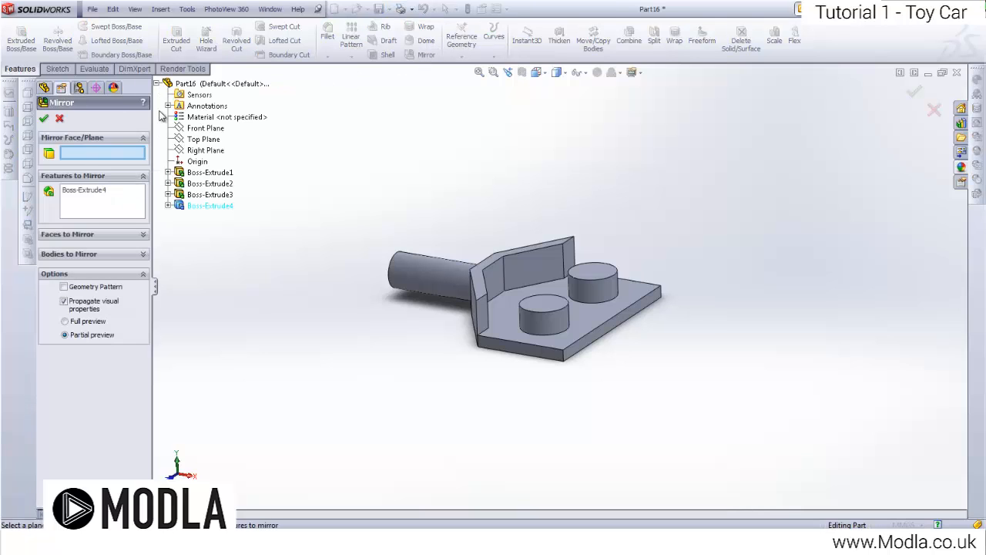
pyautogui.click(187, 152)
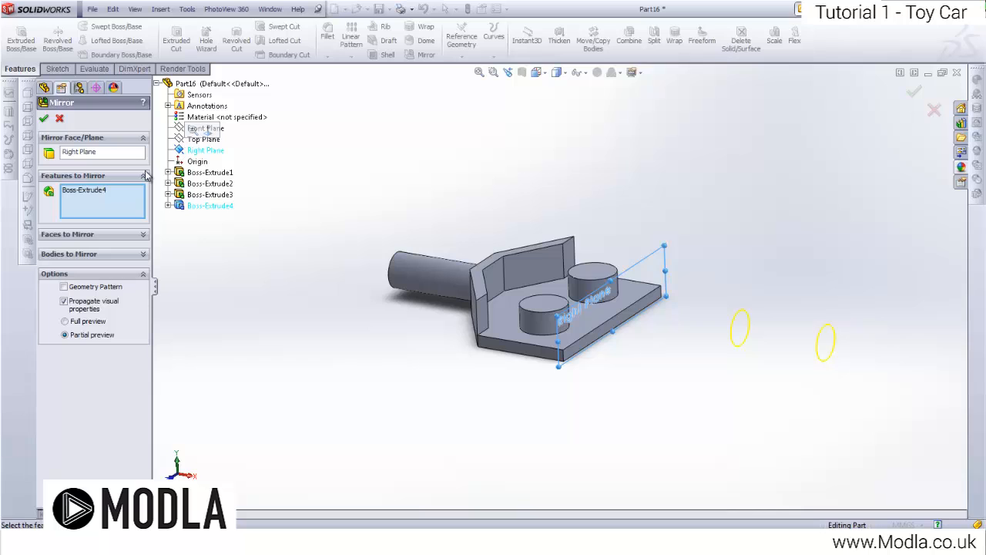
pyautogui.rightClick(85, 197)
pyautogui.click(127, 203)
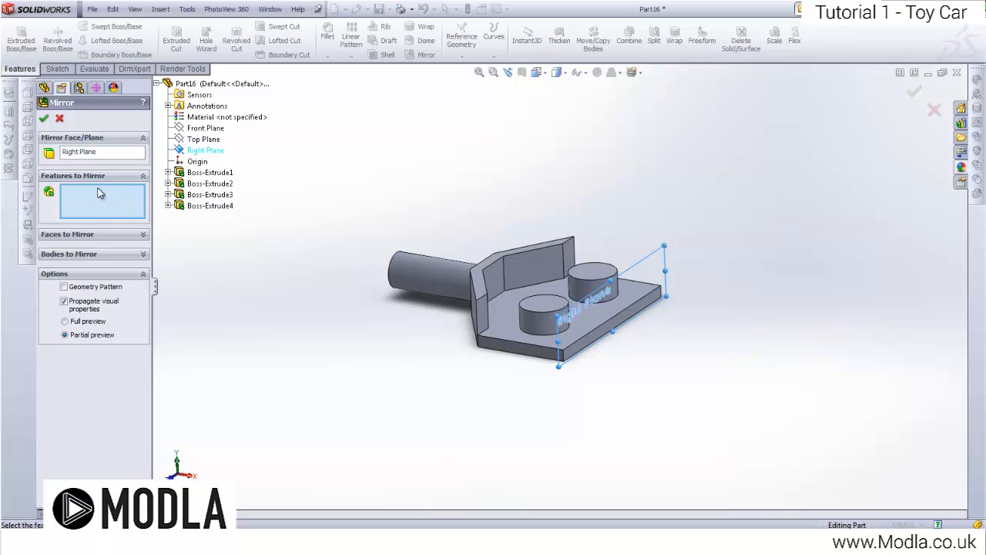
pyautogui.click(207, 172)
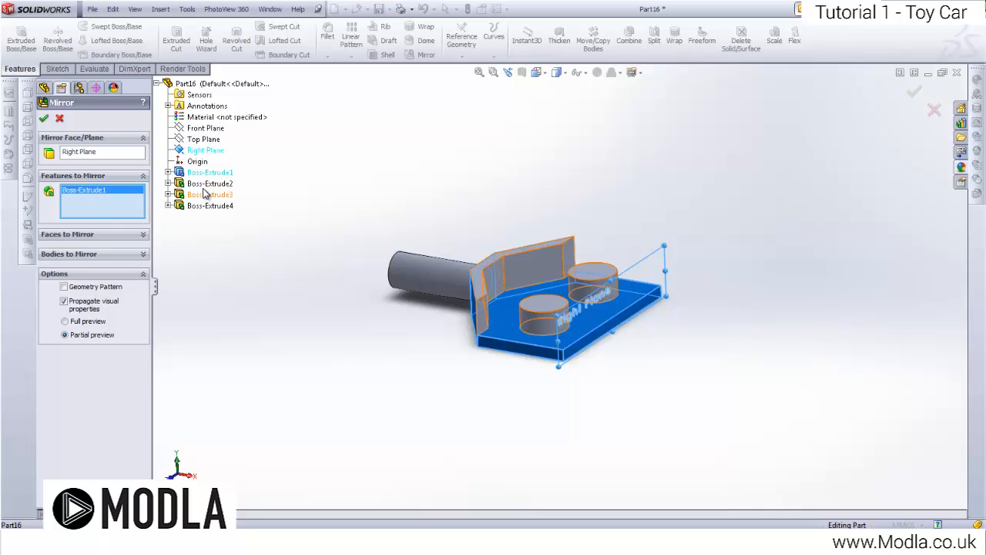
pyautogui.click(204, 183)
pyautogui.click(205, 194)
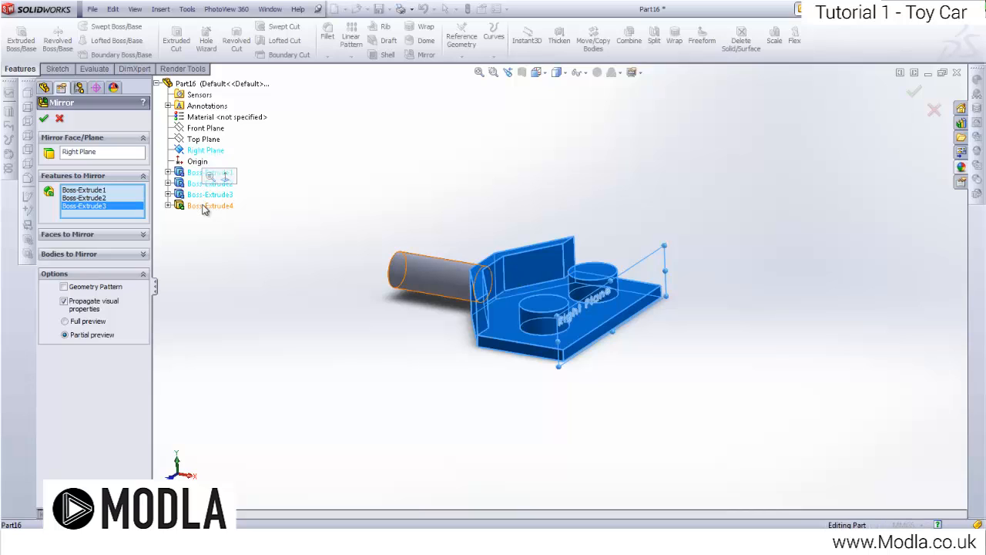
pyautogui.click(207, 205)
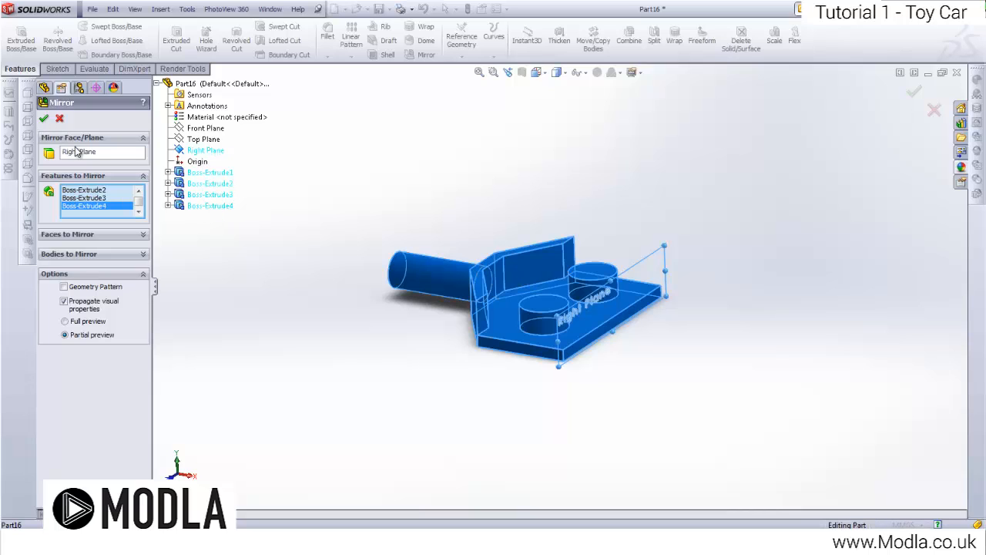
# Step: Clear the mirror plane, reselect the Right Plane and complete the mirror
pyautogui.click(100, 157)
pyautogui.rightClick(101, 157)
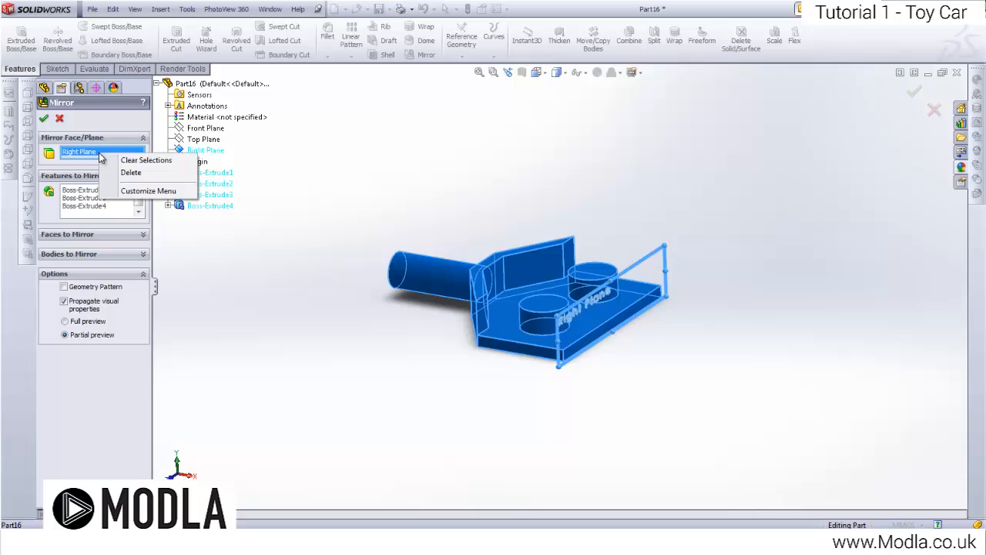
pyautogui.click(131, 171)
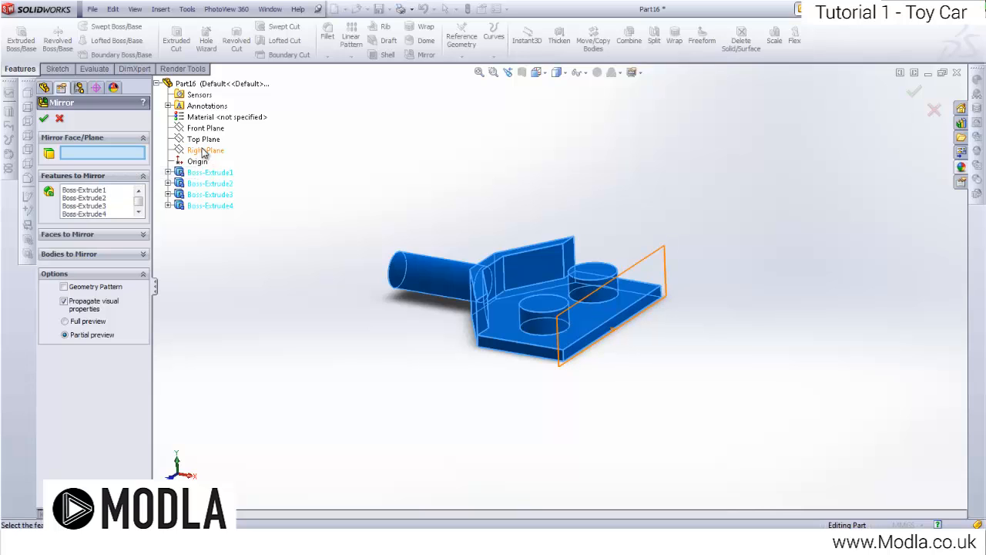
pyautogui.click(202, 151)
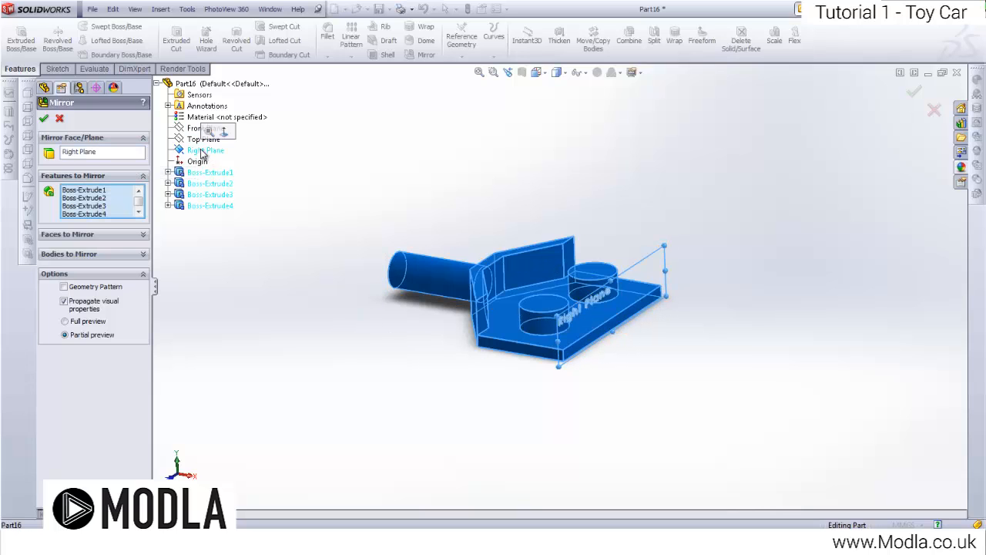
pyautogui.click(44, 119)
pyautogui.moveTo(749, 293); pyautogui.dragTo(696, 269, button='middle')
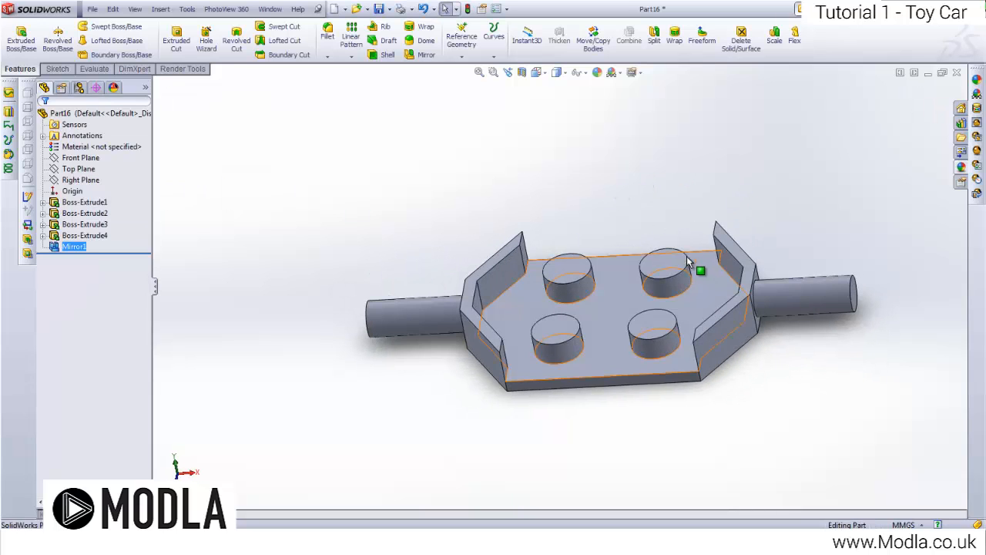
# Step: Browse the appearance library to the High Gloss plastics with the mirrored feature still selected
pyautogui.click(974, 166)
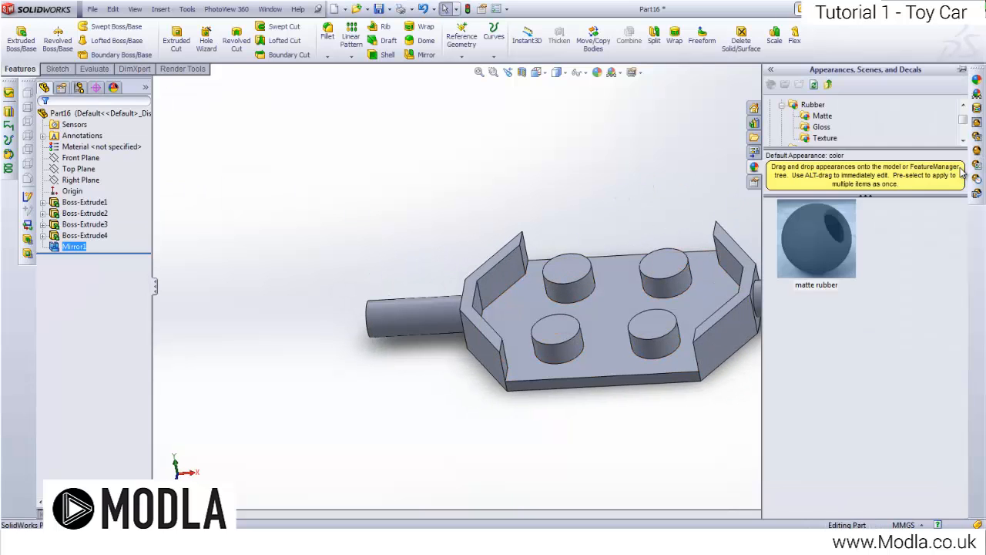
pyautogui.click(782, 106)
pyautogui.scroll(2, 808, 119)
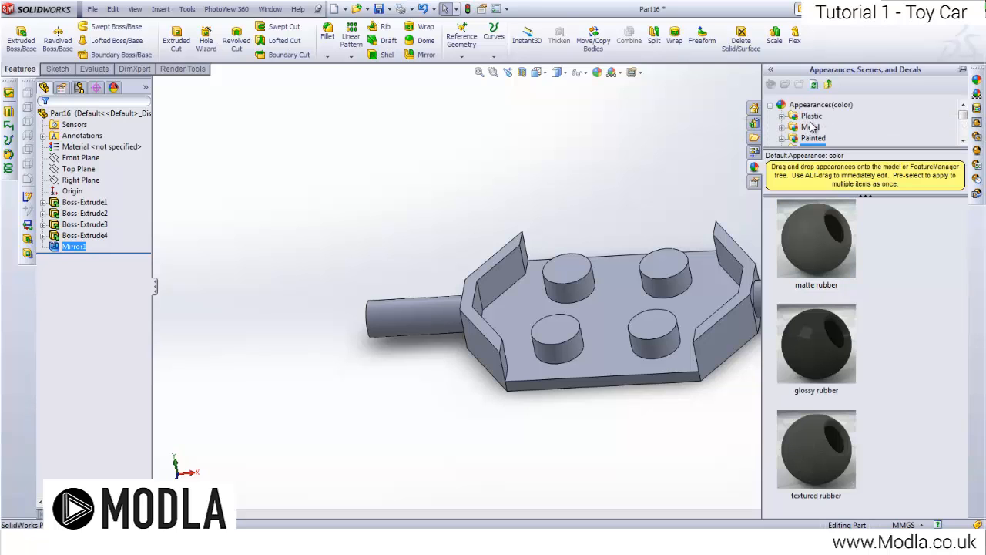
pyautogui.click(812, 117)
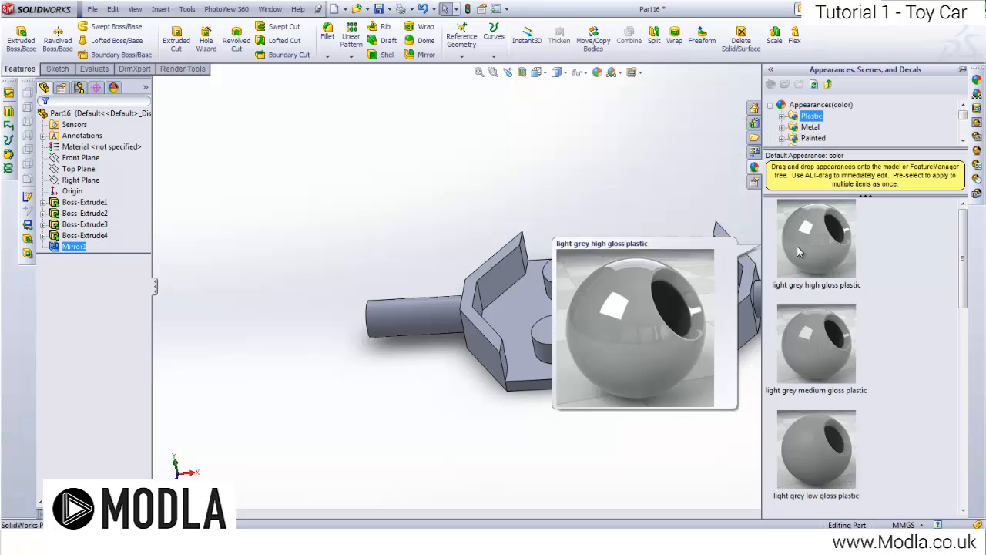
pyautogui.scroll(-6, 814, 370)
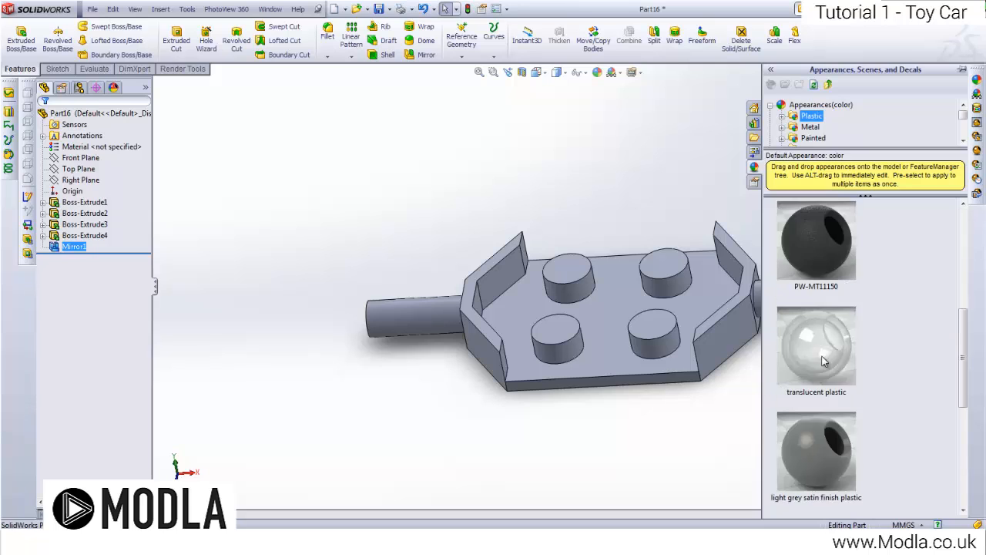
pyautogui.click(783, 116)
pyautogui.click(829, 116)
pyautogui.scroll(-3, 854, 331)
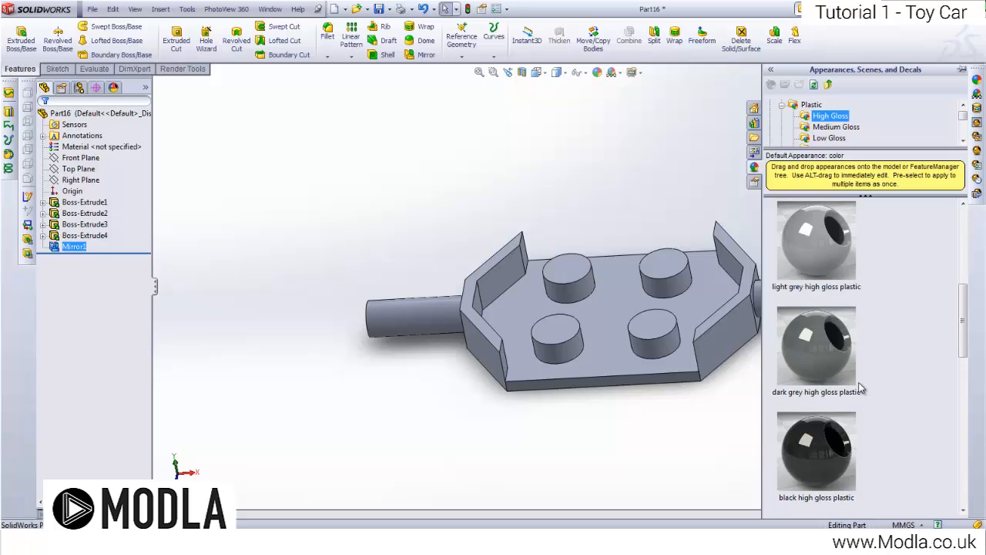
# Step: Apply the dark grey high gloss plastic appearance to the mirrored feature
pyautogui.click(819, 356)
pyautogui.rightClick(819, 356)
pyautogui.click(854, 359)
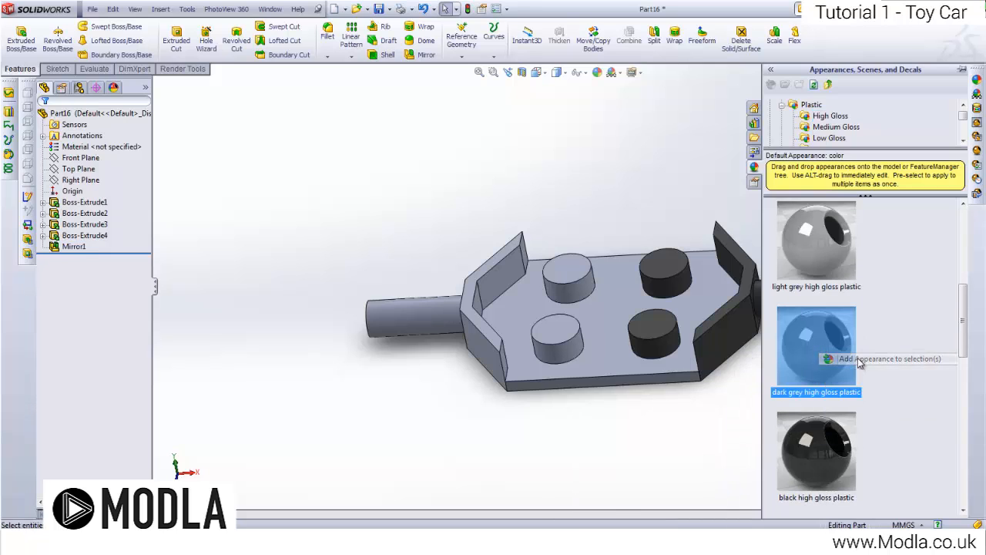
# Step: Apply the light grey high gloss plastic appearance to the whole part
pyautogui.click(77, 113)
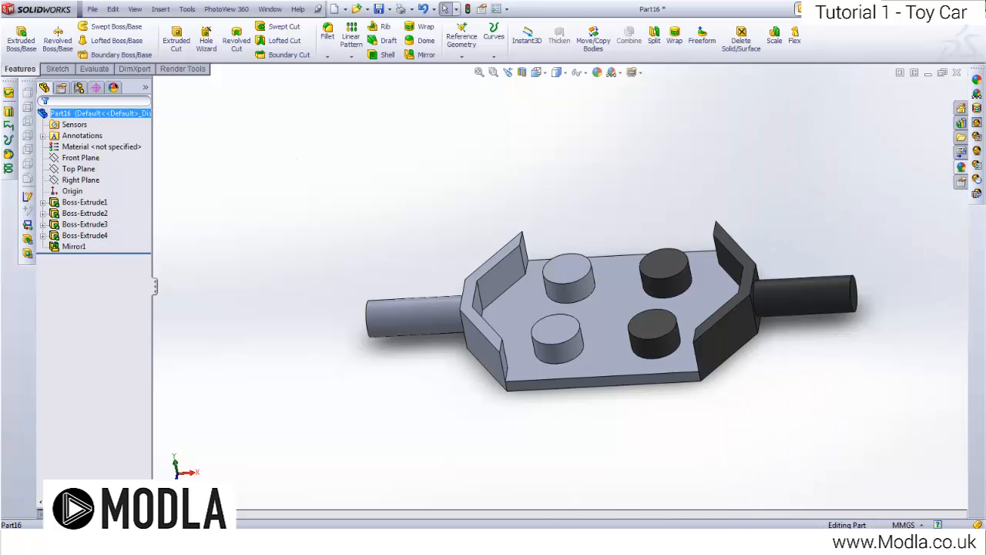
pyautogui.click(961, 168)
pyautogui.click(819, 256)
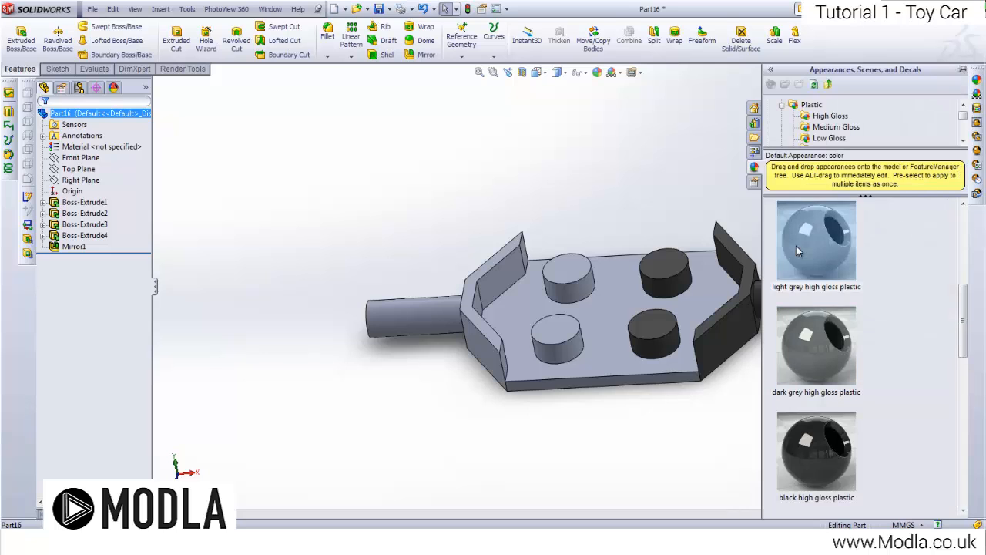
pyautogui.rightClick(819, 257)
pyautogui.click(855, 252)
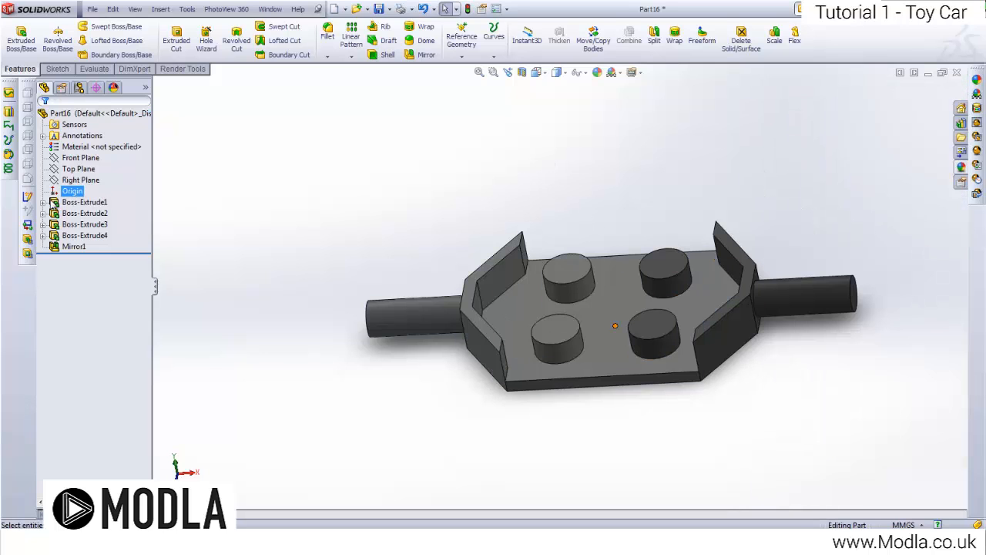
# Step: Apply the light grey high gloss plastic appearance to the mirrored feature as well
pyautogui.click(74, 246)
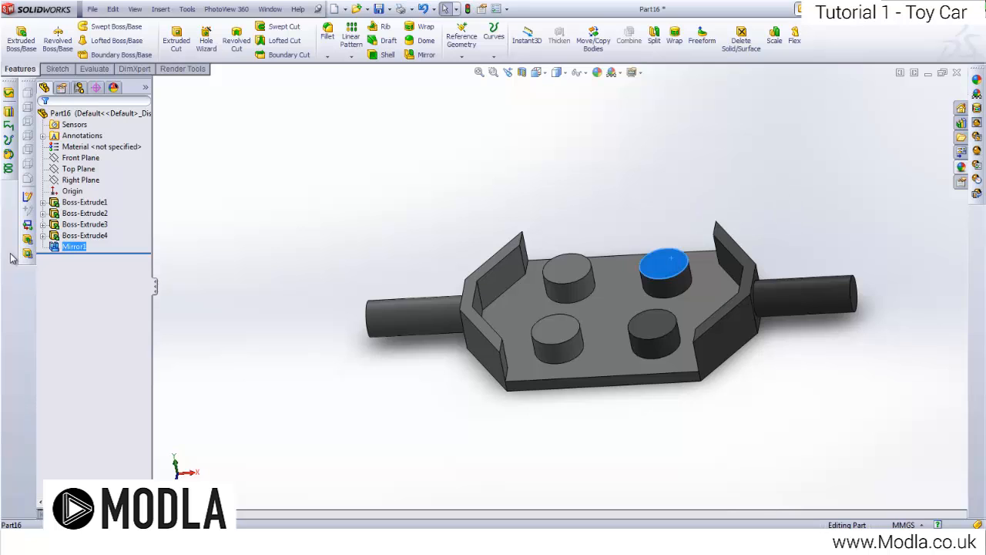
pyautogui.click(85, 235)
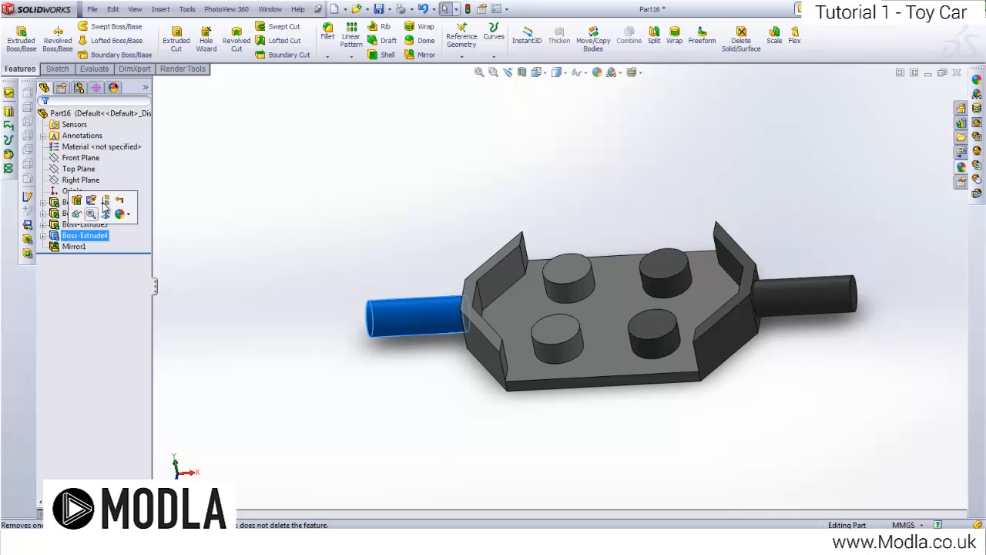
pyautogui.click(74, 246)
pyautogui.click(961, 165)
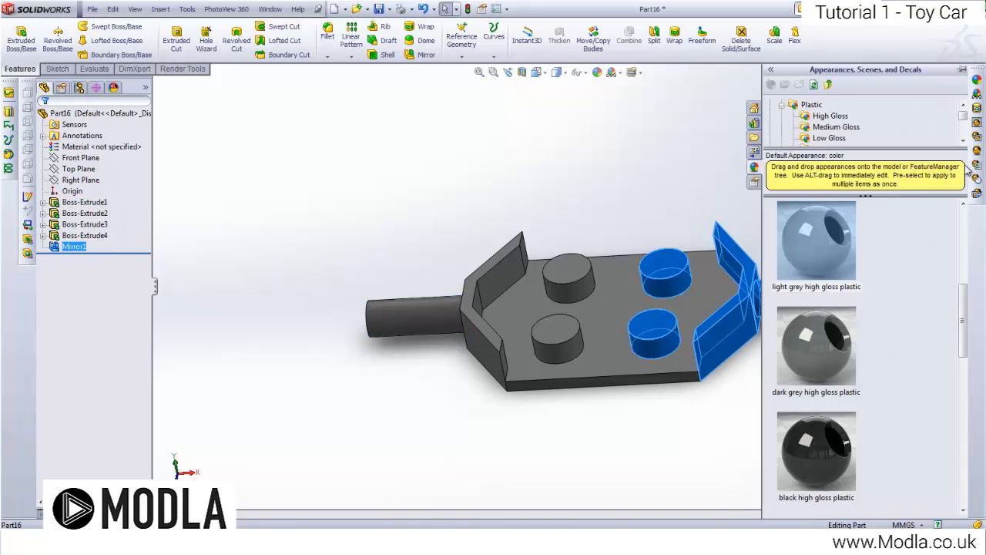
pyautogui.rightClick(819, 235)
pyautogui.click(847, 240)
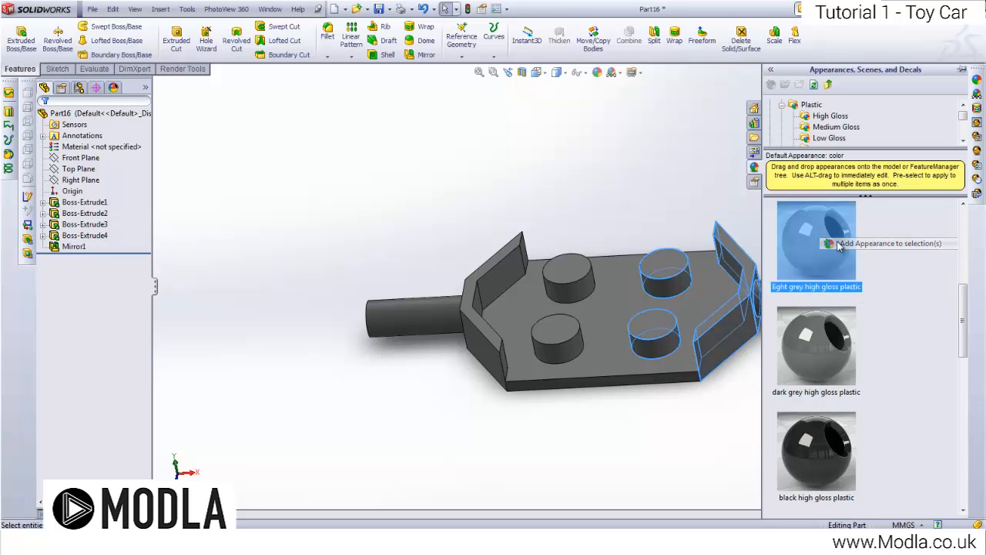
pyautogui.moveTo(585, 185)
pyautogui.mouseDown(button='middle')
pyautogui.moveTo(642, 165)
pyautogui.moveTo(616, 192)
pyautogui.moveTo(603, 183)
pyautogui.mouseUp(button='middle')
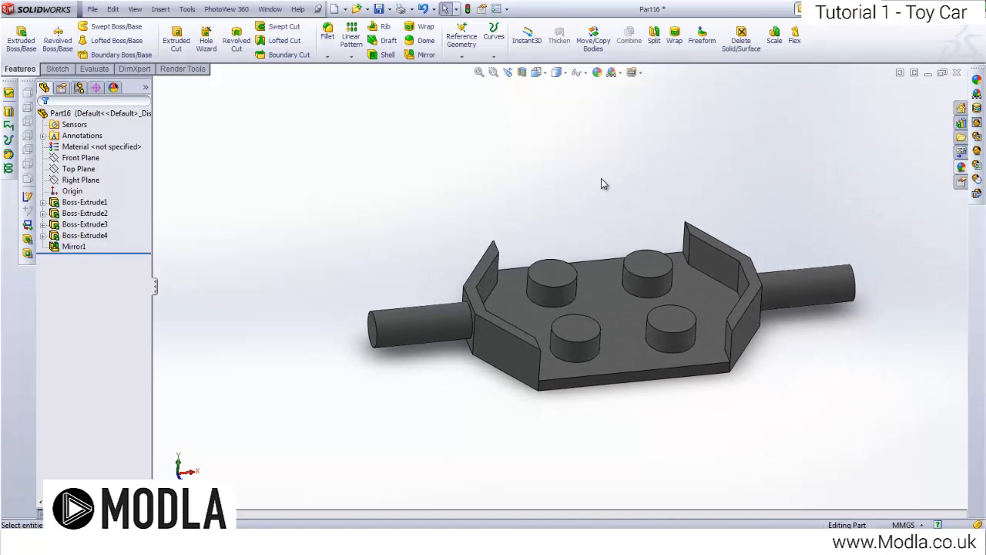
# Step: Start saving the part under a new name in the CAD folder inside Toy_Car on the Desktop
pyautogui.click(92, 10)
pyautogui.click(120, 96)
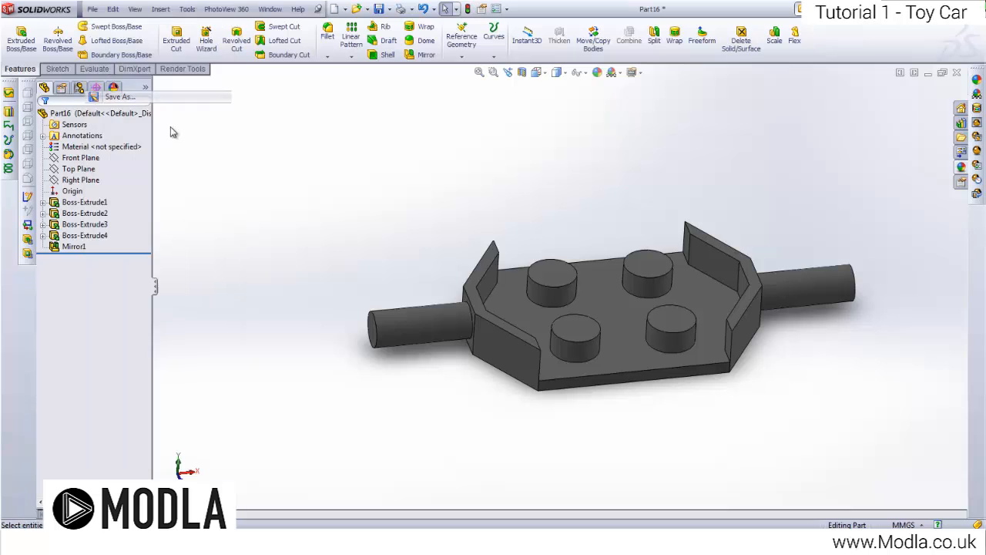
pyautogui.click(343, 170)
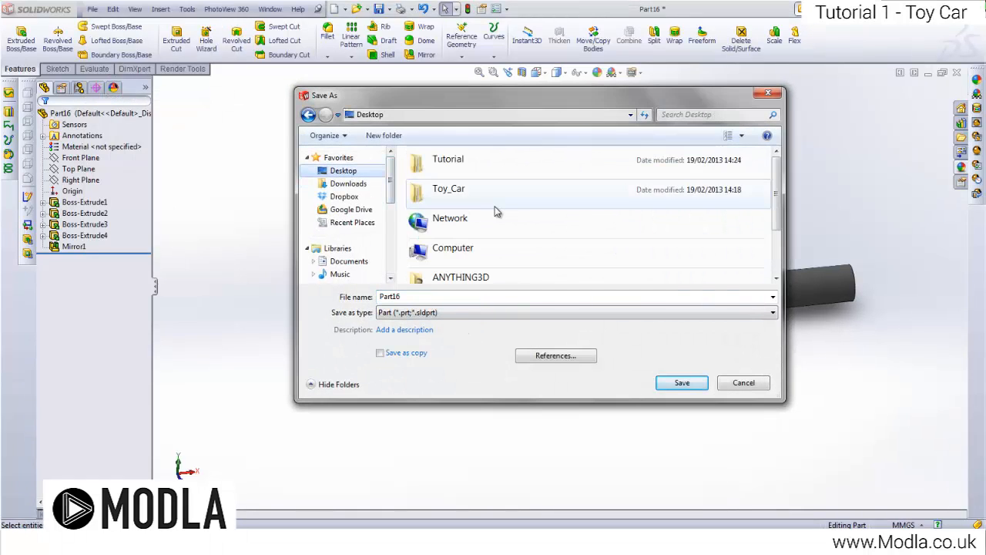
pyautogui.doubleClick(493, 210)
pyautogui.doubleClick(447, 171)
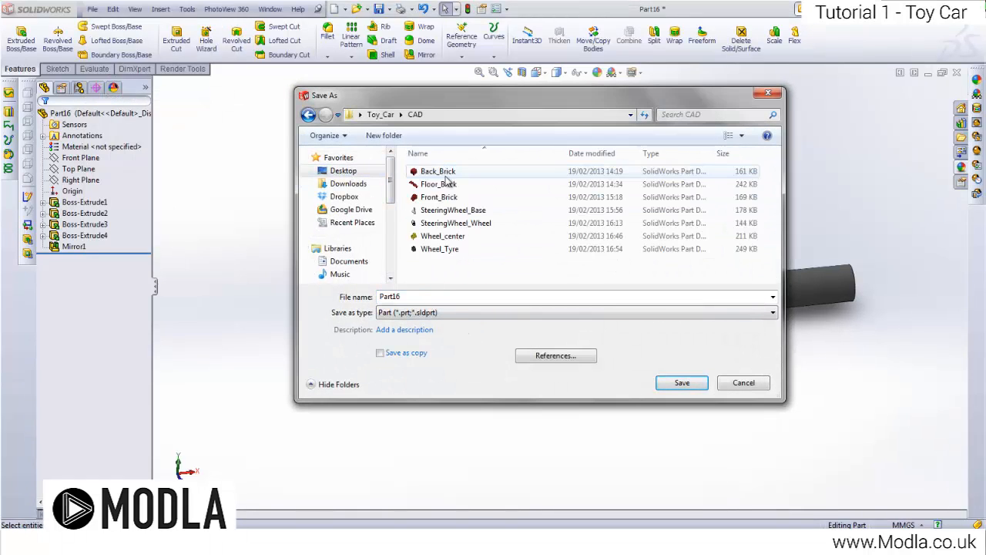
# Step: Save the part in the CAD folder under the file name Wheel_chassis
pyautogui.doubleClick(457, 294)
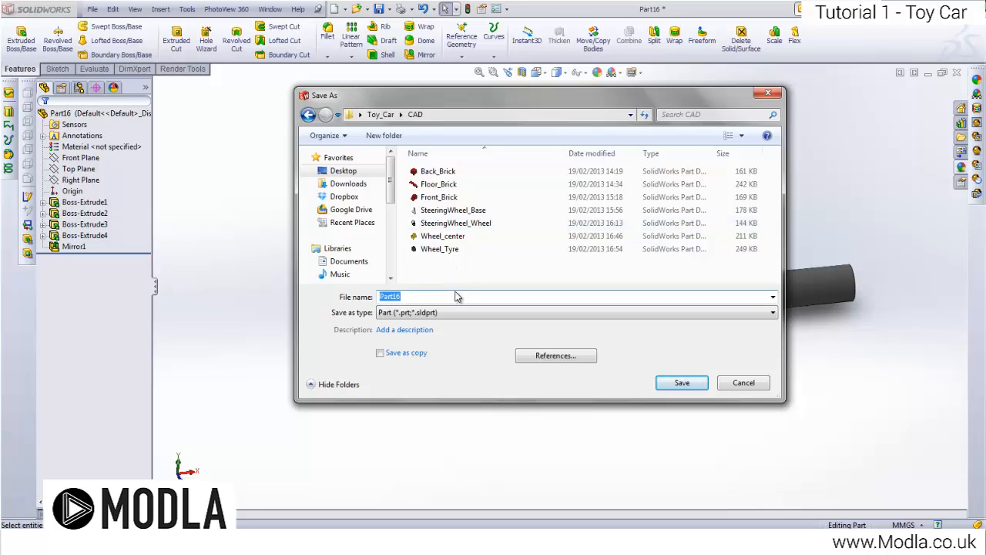
pyautogui.write('WHee')
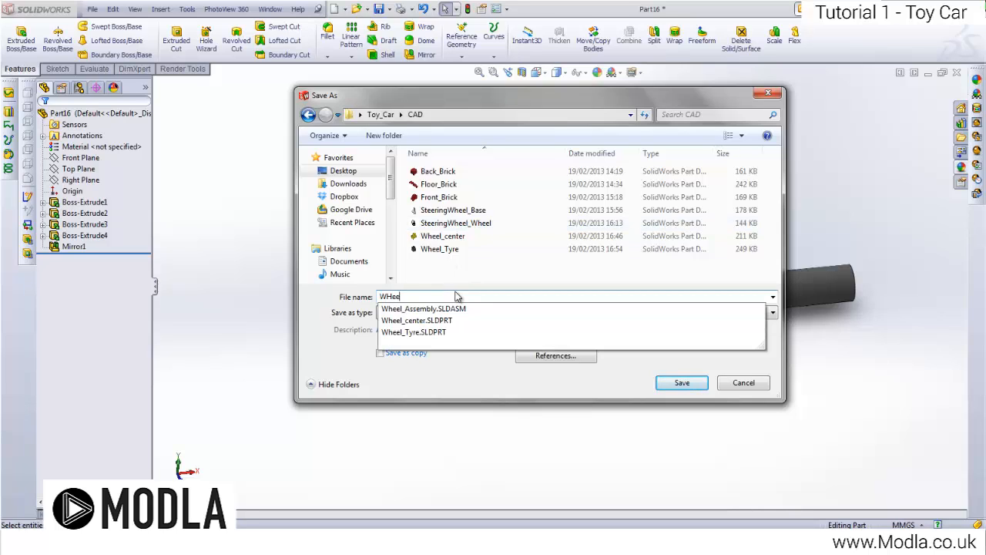
pyautogui.write('j')
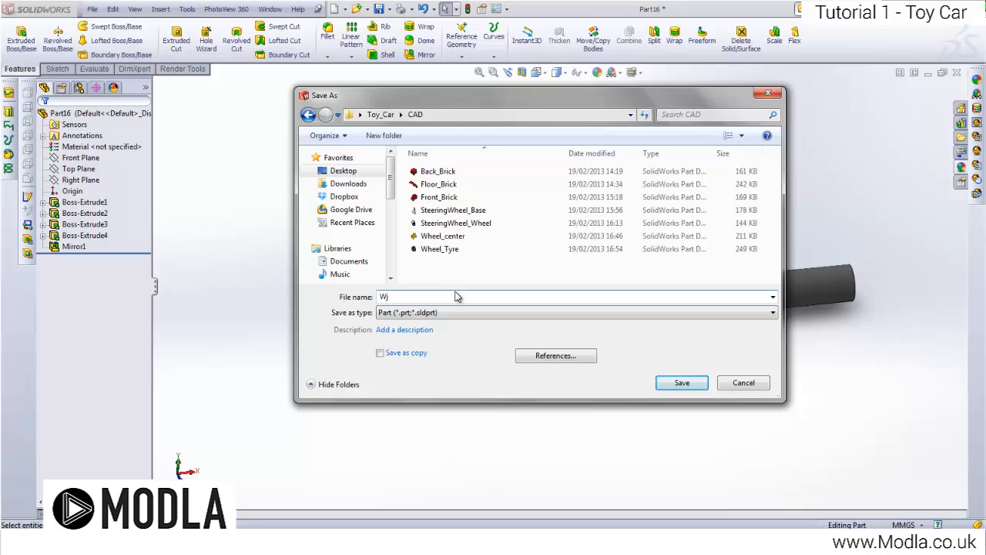
pyautogui.press('BackSpace')
pyautogui.press('BackSpace')
pyautogui.press('BackSpace')
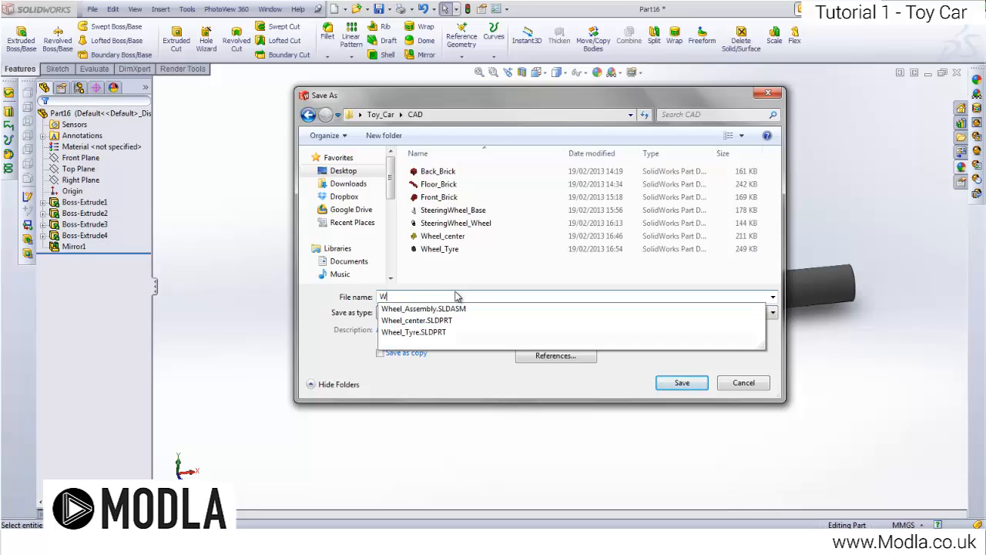
pyautogui.write('hw')
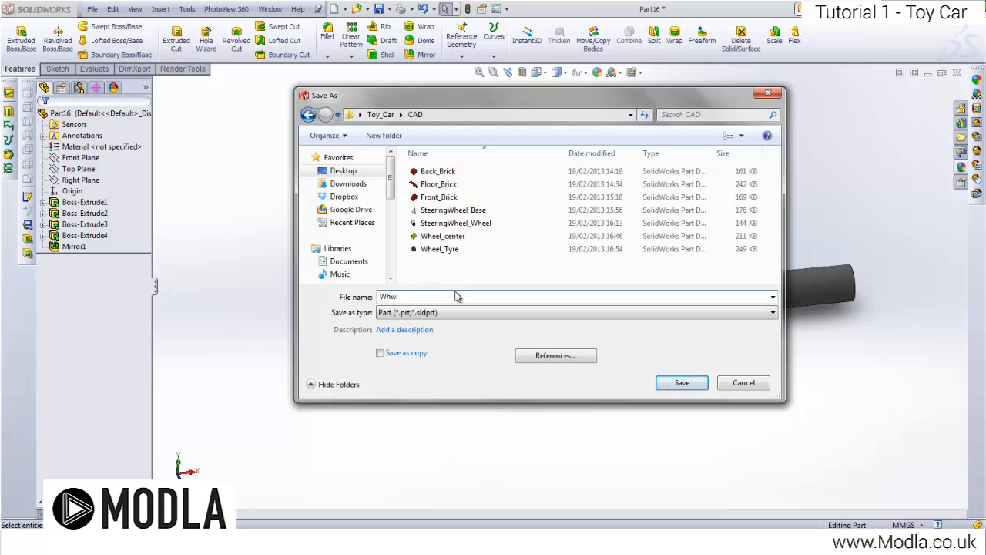
pyautogui.press('BackSpace')
pyautogui.write('eel_')
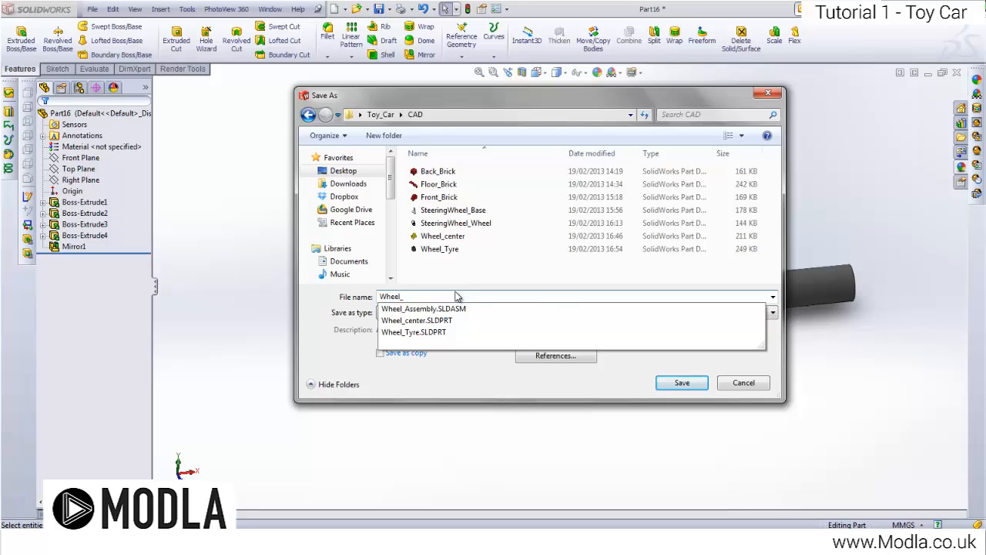
pyautogui.write('chassis')
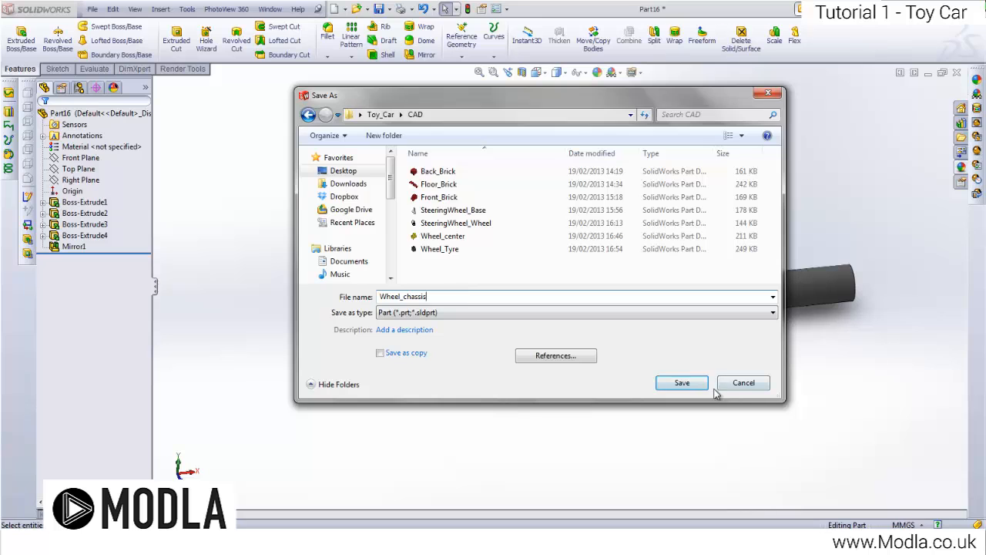
pyautogui.click(690, 387)
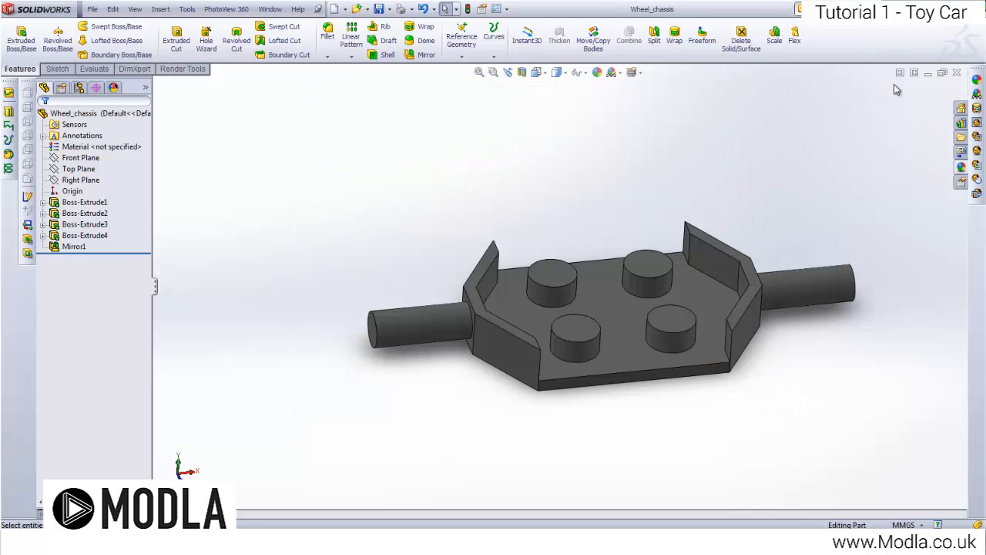
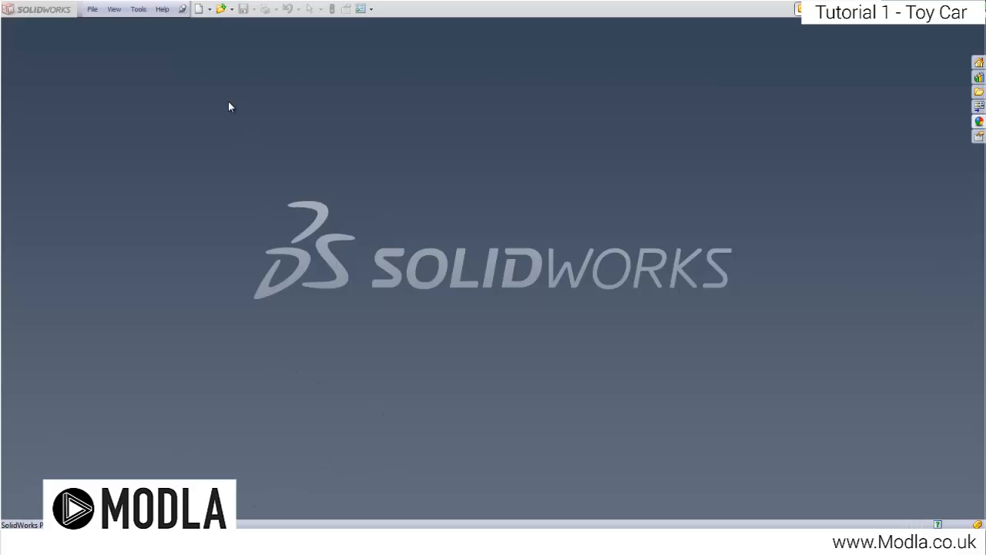
# Step: Open Back_Brick, Floor_Brick, Front_Brick, SteeringWheel_Assembly, Wheel_Assembly and Wheel_chassis together from the CAD folder, listing all file types
pyautogui.click(93, 9)
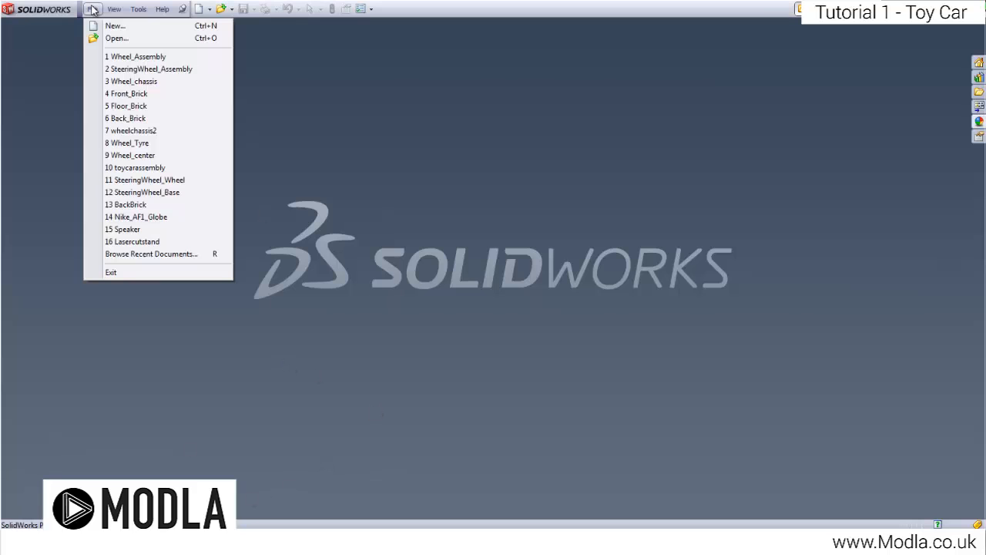
pyautogui.click(127, 38)
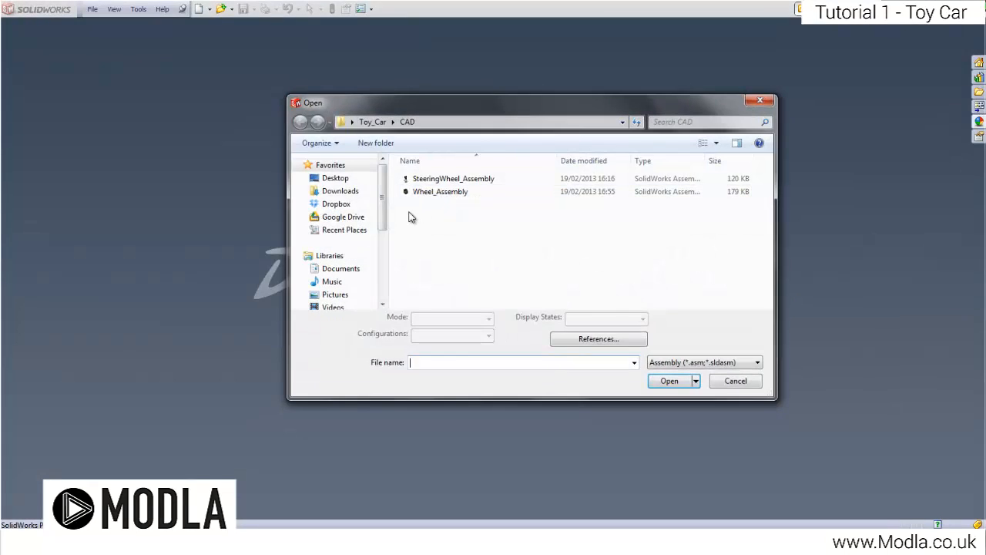
pyautogui.click(705, 370)
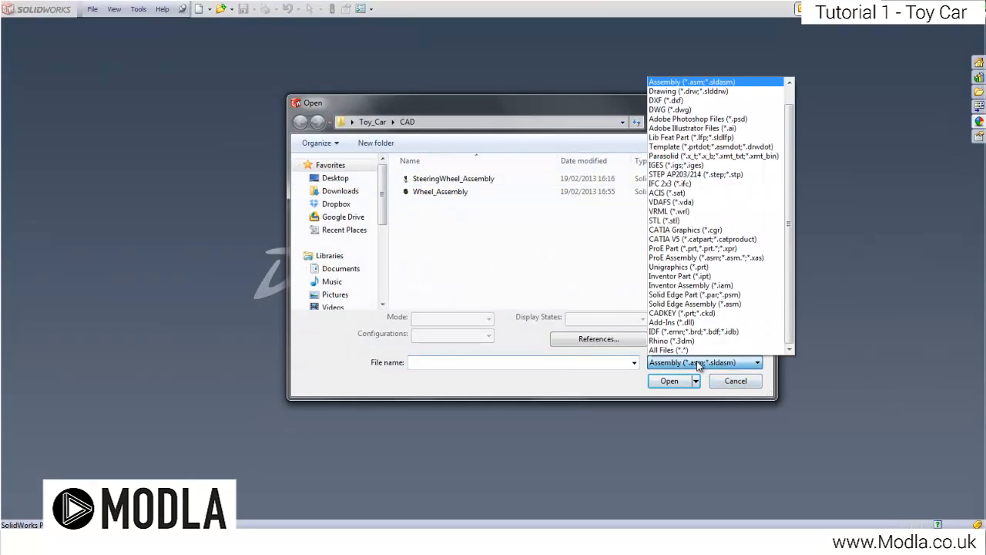
pyautogui.click(694, 354)
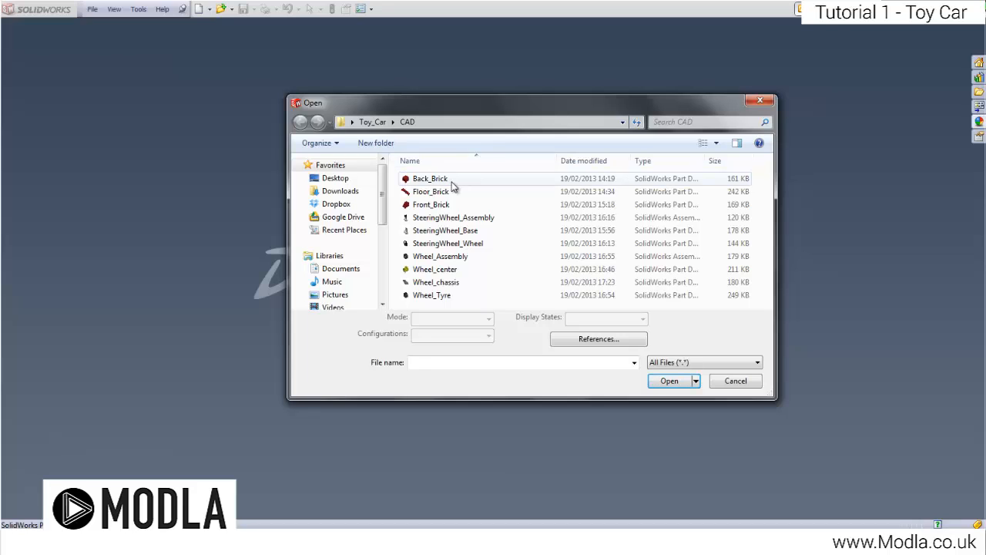
pyautogui.click(452, 180)
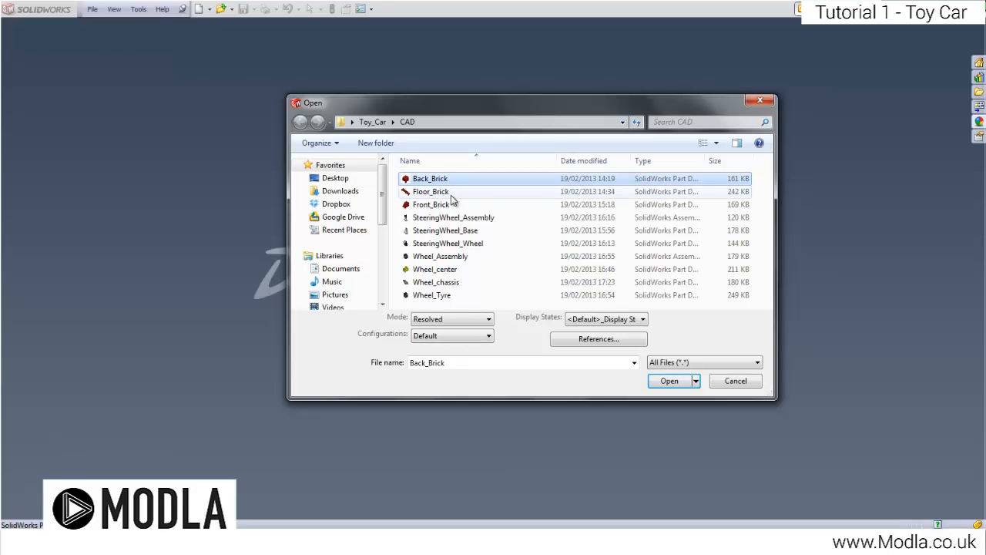
pyautogui.keyDown('ctrl'); pyautogui.click(451, 194); pyautogui.keyUp('ctrl')
pyautogui.keyDown('ctrl'); pyautogui.click(452, 205); pyautogui.keyUp('ctrl')
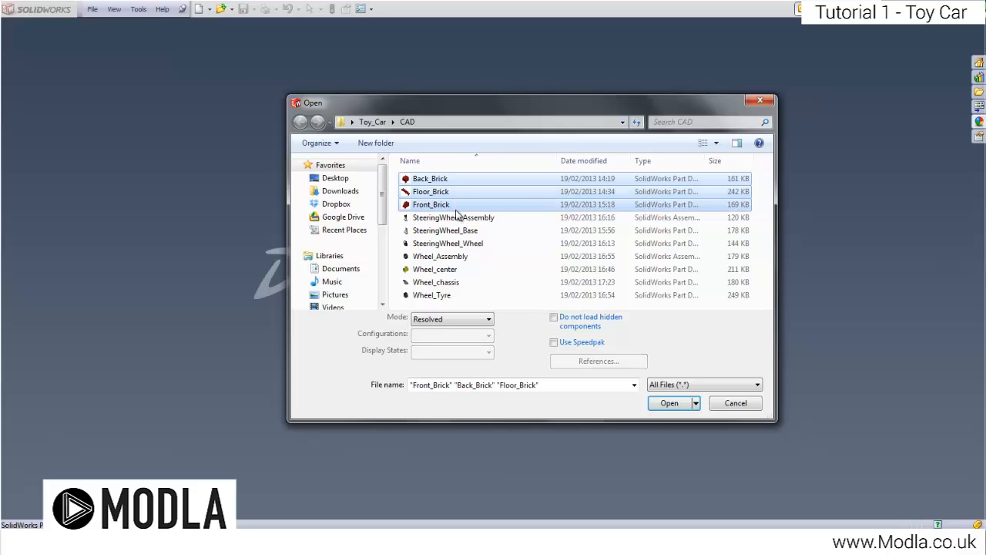
pyautogui.keyDown('ctrl'); pyautogui.click(453, 218); pyautogui.keyUp('ctrl')
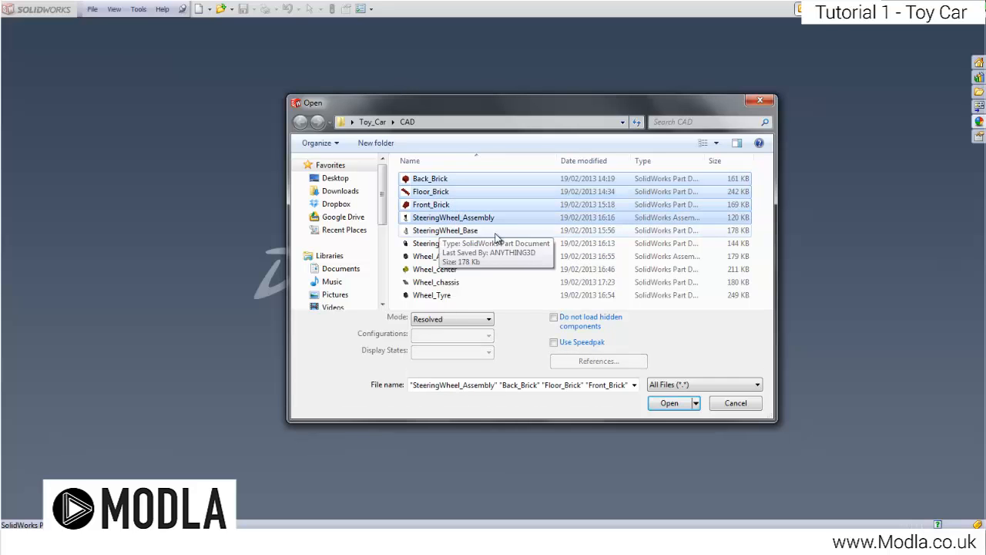
pyautogui.keyDown('ctrl'); pyautogui.click(474, 256); pyautogui.keyUp('ctrl')
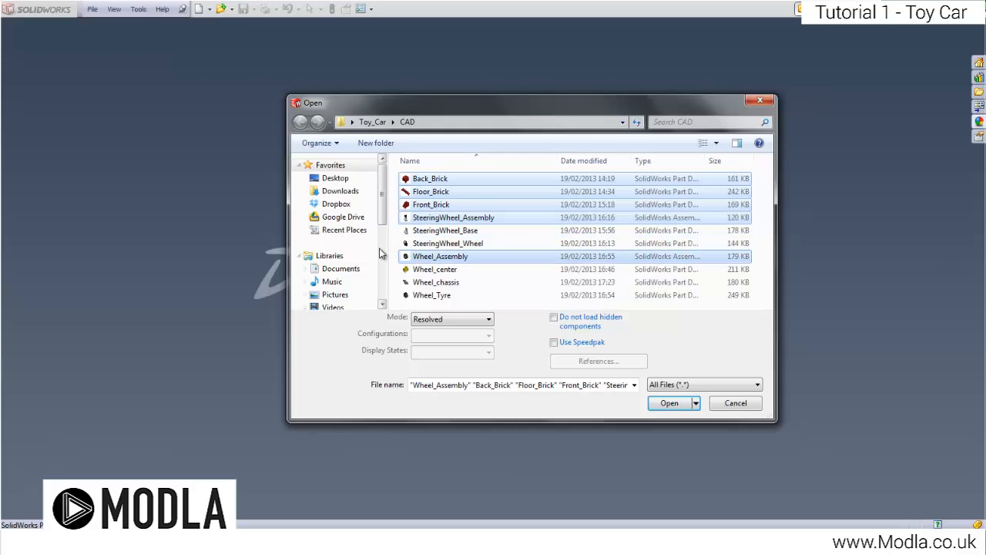
pyautogui.keyDown('ctrl'); pyautogui.click(448, 283); pyautogui.keyUp('ctrl')
pyautogui.click(668, 404)
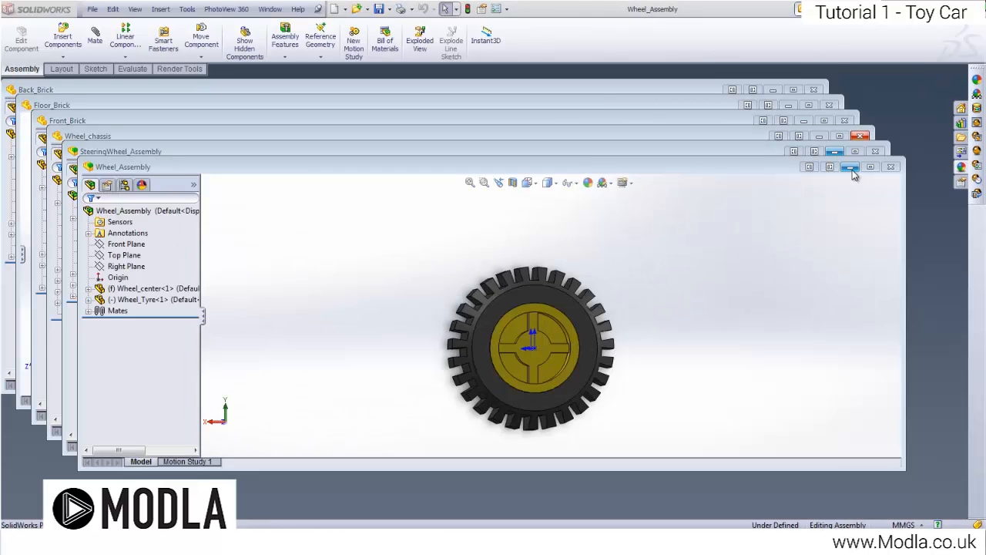
# Step: Minimise all six opened part and assembly windows to clear the workspace
pyautogui.click(851, 166)
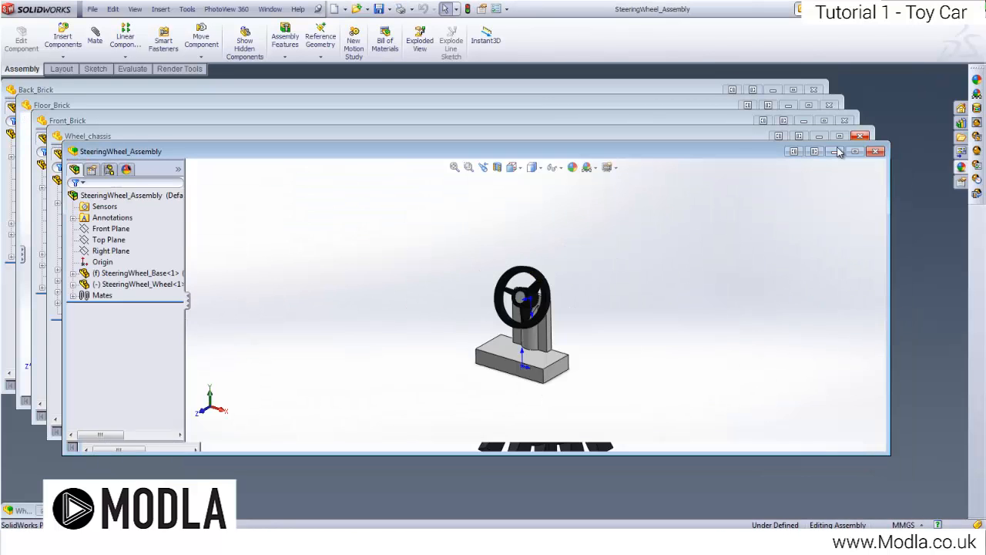
pyautogui.click(834, 151)
pyautogui.click(855, 136)
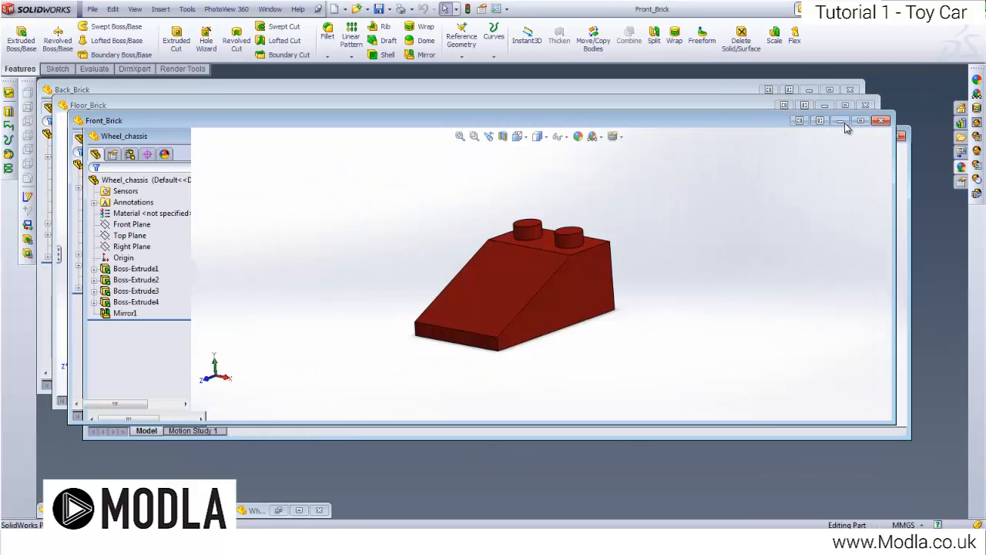
pyautogui.click(840, 120)
pyautogui.click(824, 105)
pyautogui.click(809, 91)
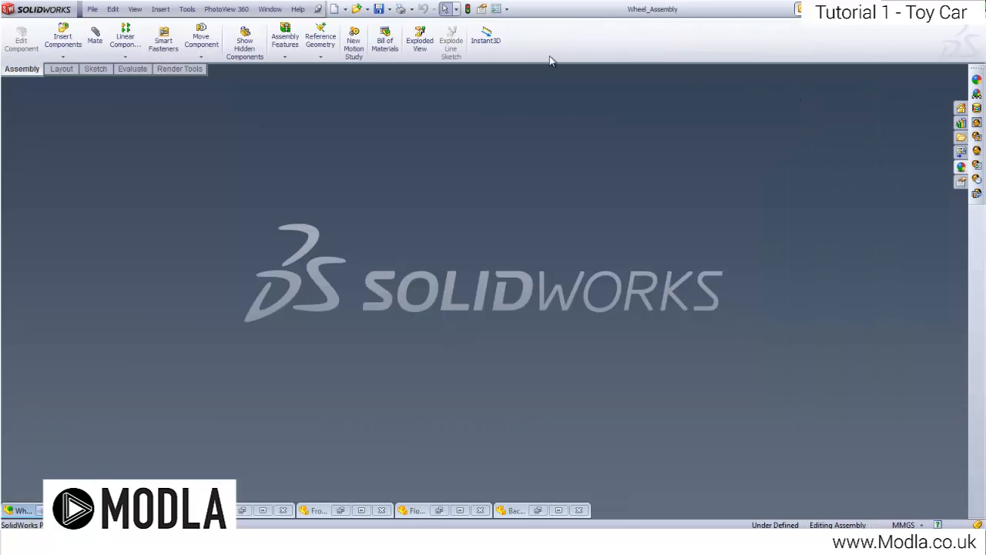
# Step: Create a new assembly document and maximise its window
pyautogui.click(93, 10)
pyautogui.click(114, 8)
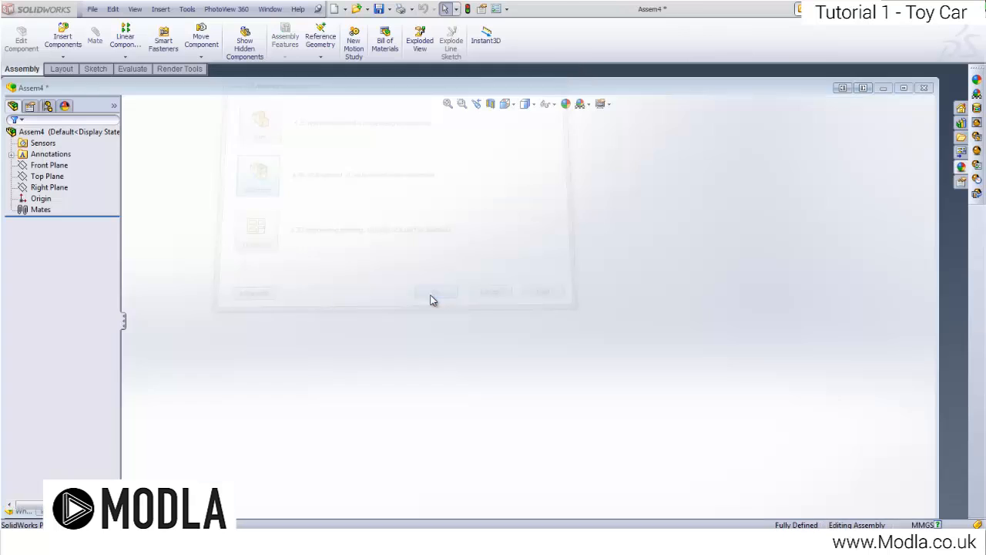
pyautogui.click(904, 88)
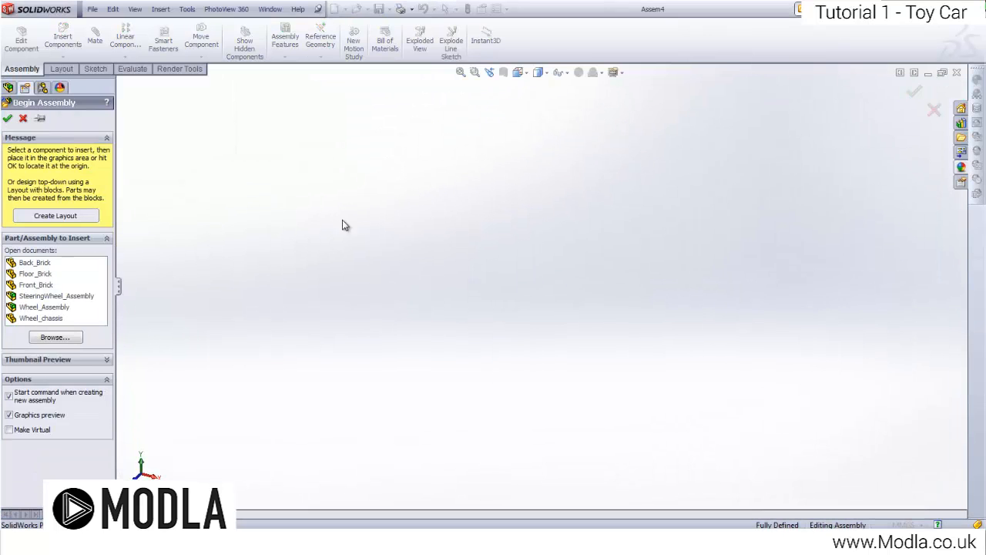
# Step: Show the origins and place Floor_Brick on the assembly origin as the first component
pyautogui.click(135, 10)
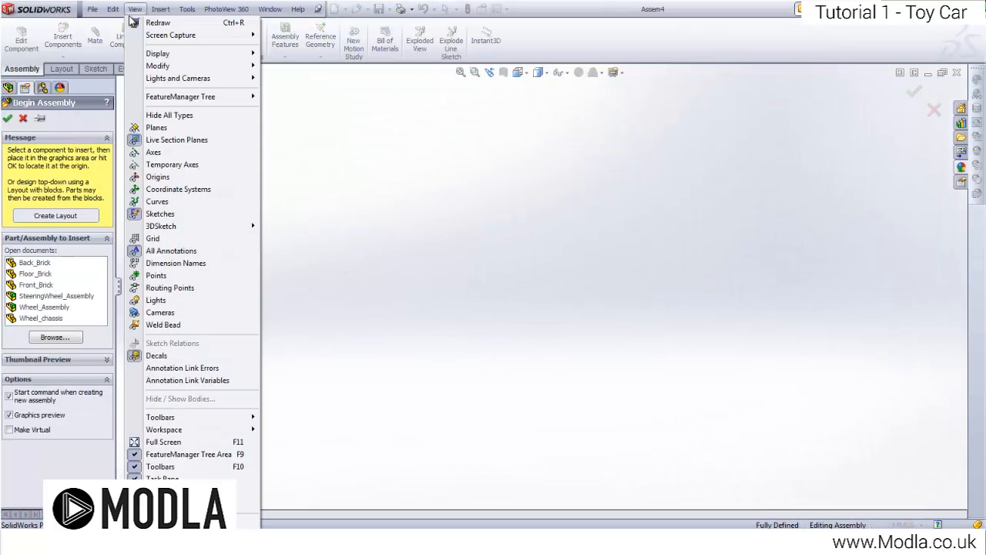
pyautogui.click(157, 176)
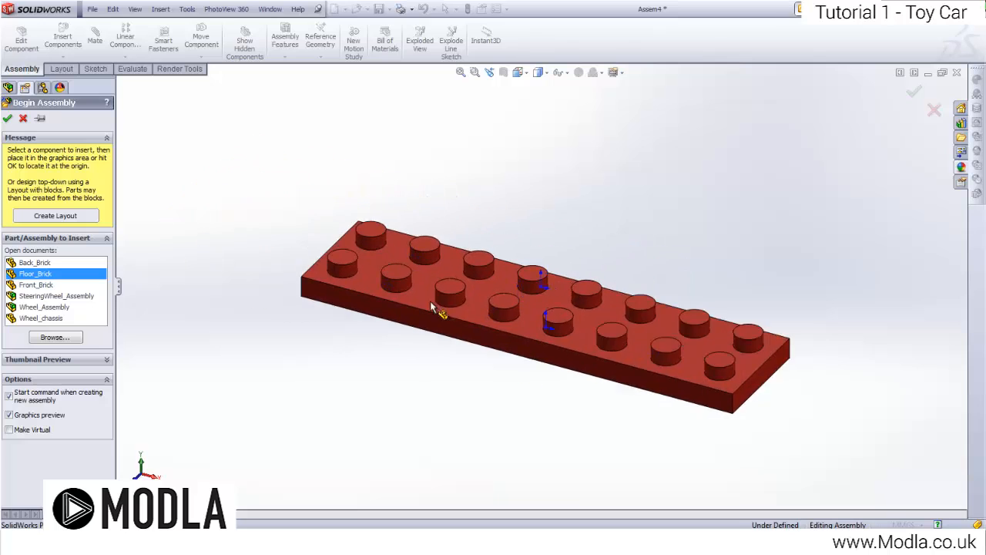
pyautogui.click(538, 283)
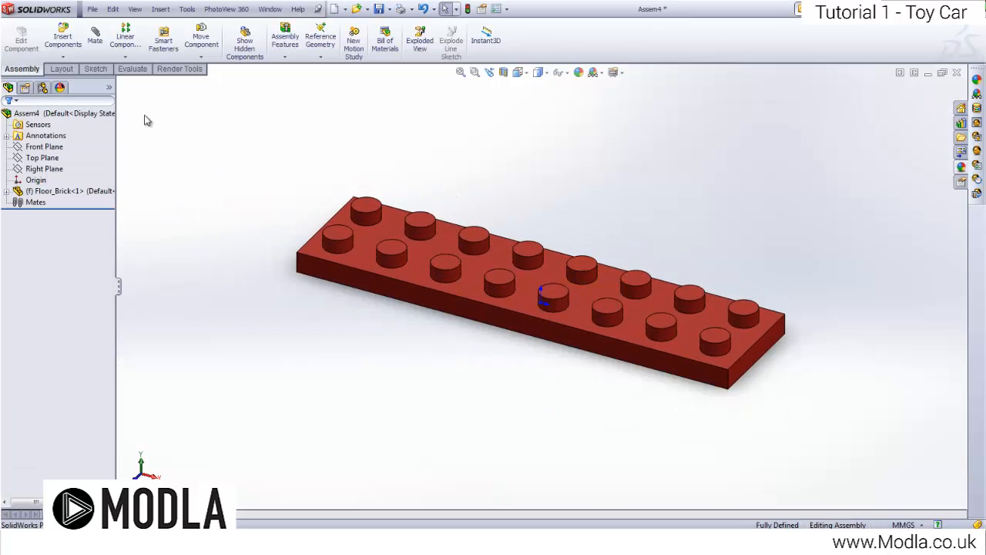
# Step: Insert Back_Brick into the assembly, placing it freely above the left end of the floor brick
pyautogui.click(63, 39)
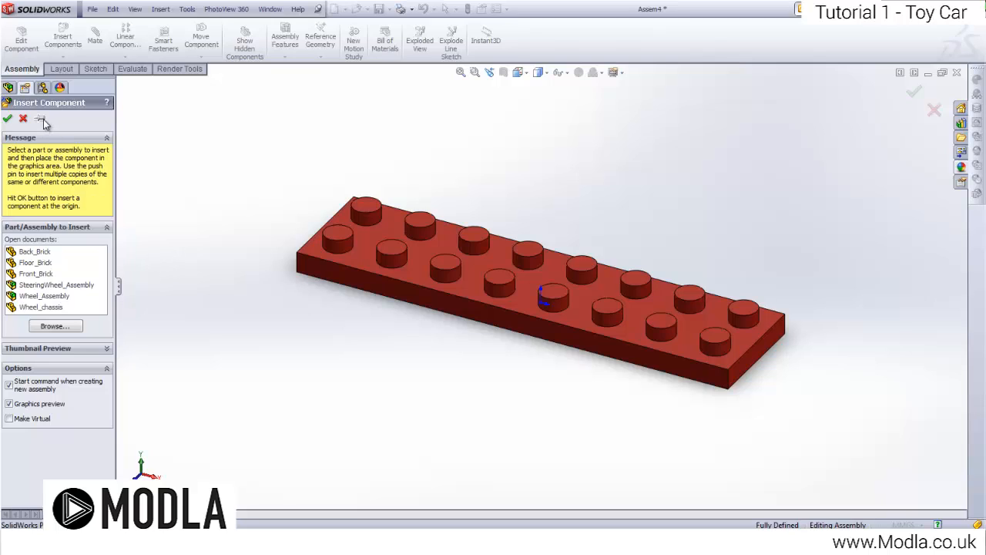
pyautogui.press('z')
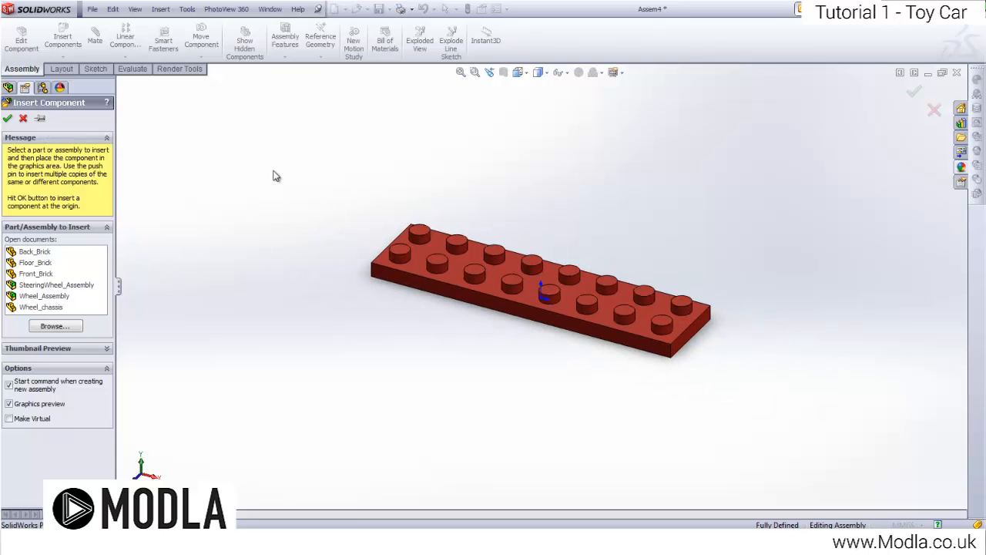
pyautogui.click(35, 252)
pyautogui.click(320, 158)
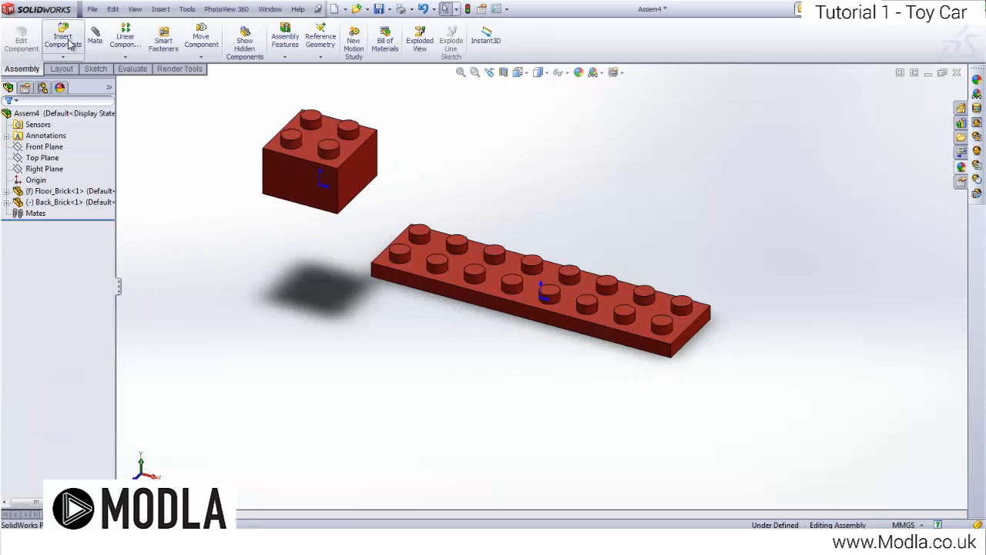
# Step: Insert Front_Brick into the assembly, placing it freely above the right end of the floor brick
pyautogui.click(65, 40)
pyautogui.click(46, 264)
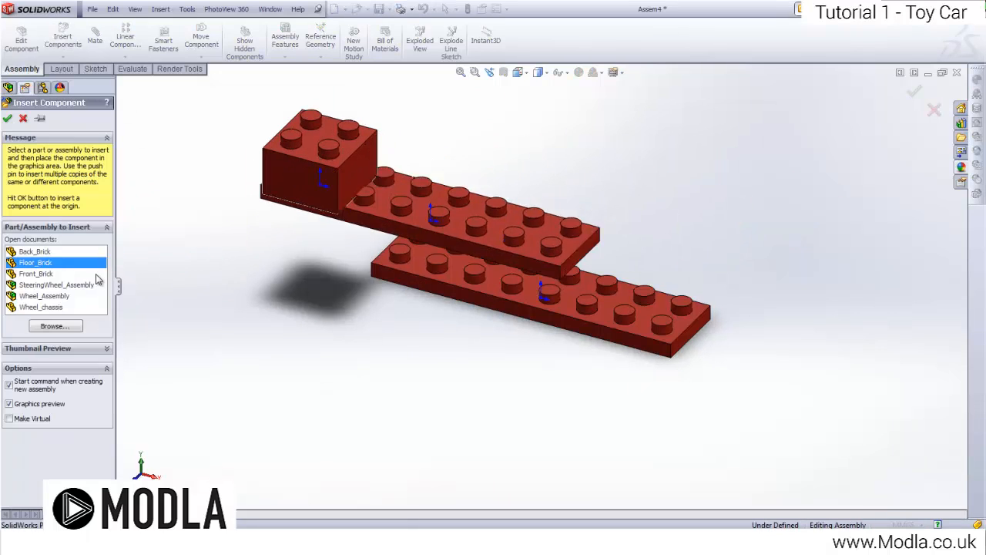
pyautogui.click(36, 275)
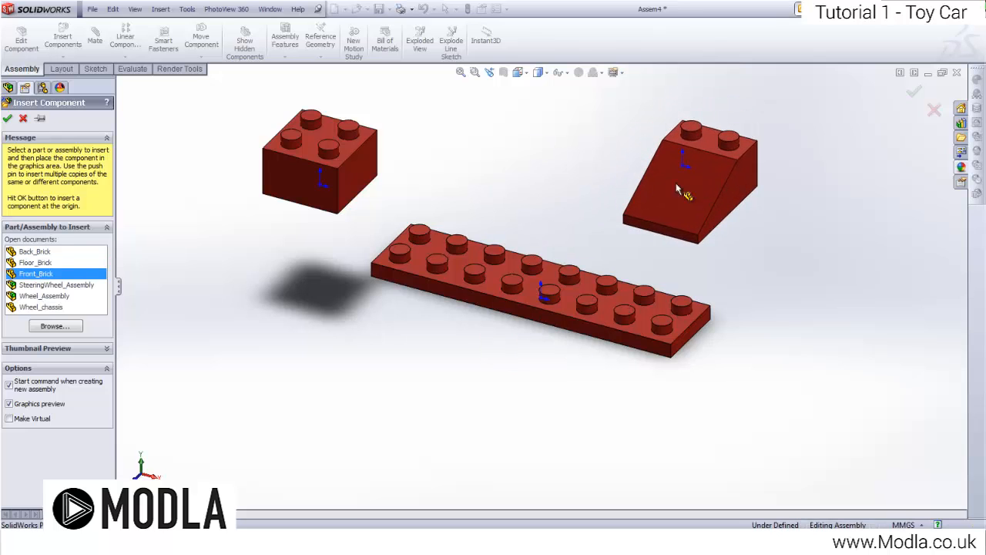
pyautogui.click(685, 160)
pyautogui.scroll(-3, 478, 192)
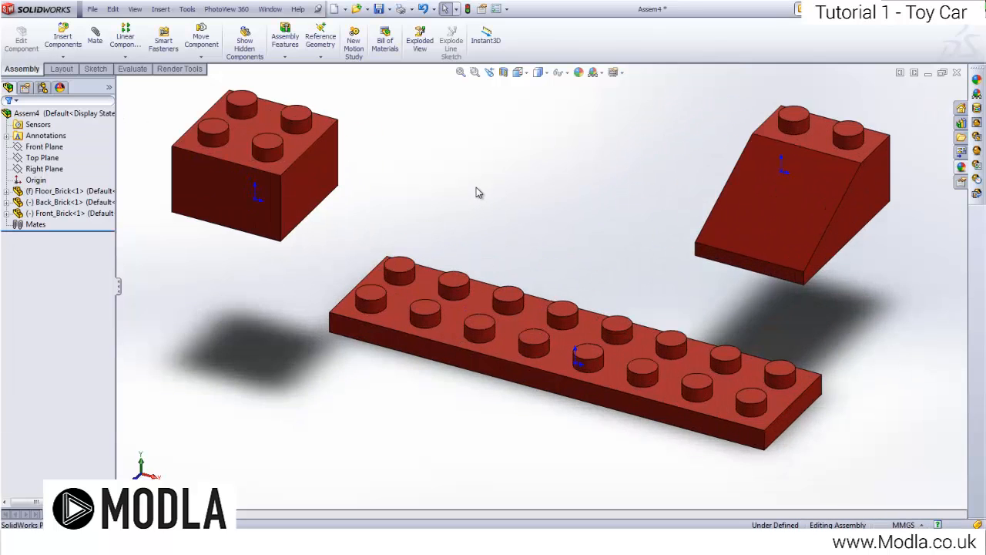
pyautogui.scroll(4, 570, 221)
pyautogui.scroll(-2, 491, 240)
pyautogui.moveTo(490, 240); pyautogui.dragTo(520, 269, button='middle')
pyautogui.scroll(3, 521, 271)
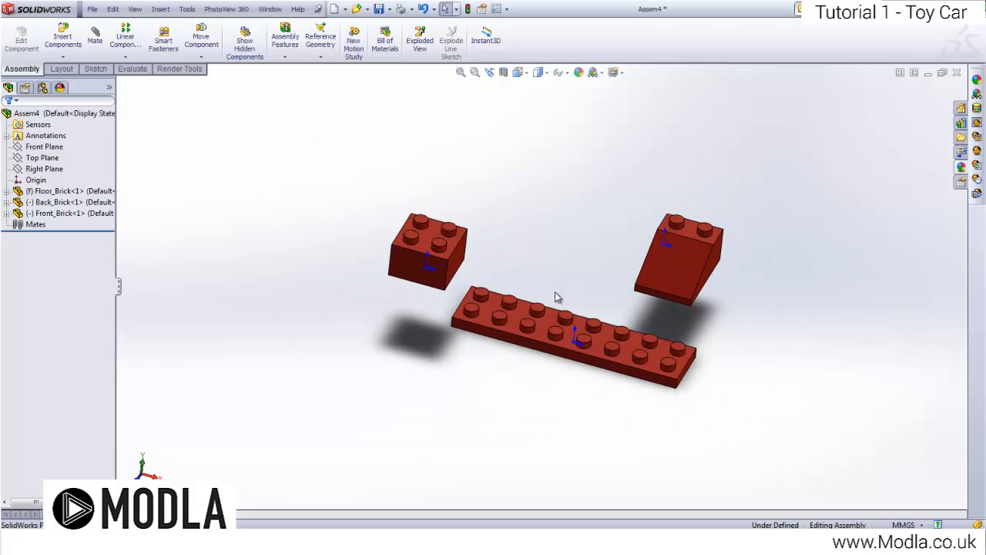
pyautogui.scroll(-2, 557, 292)
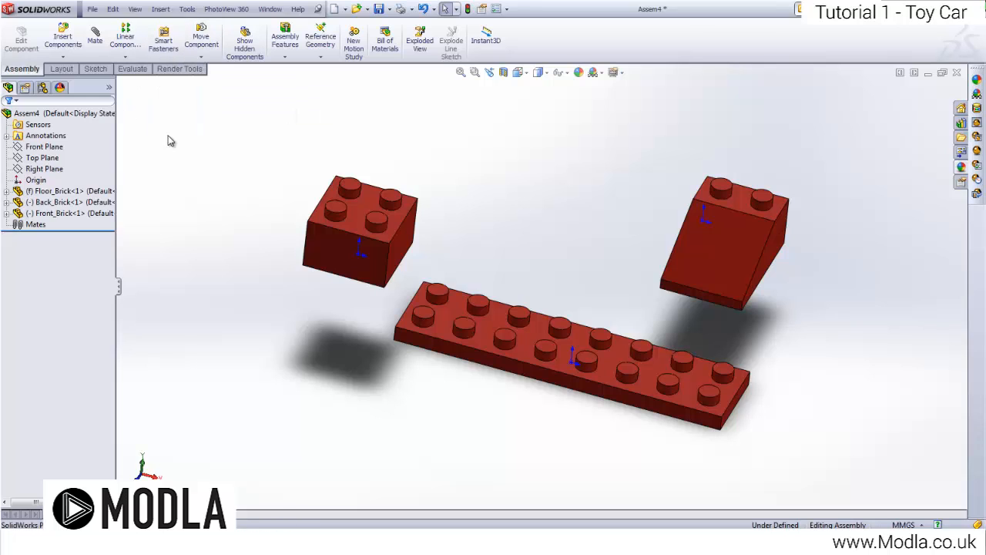
# Step: Rotate Front_Brick freely so its sloped face points outward, away from Back_Brick
pyautogui.click(197, 59)
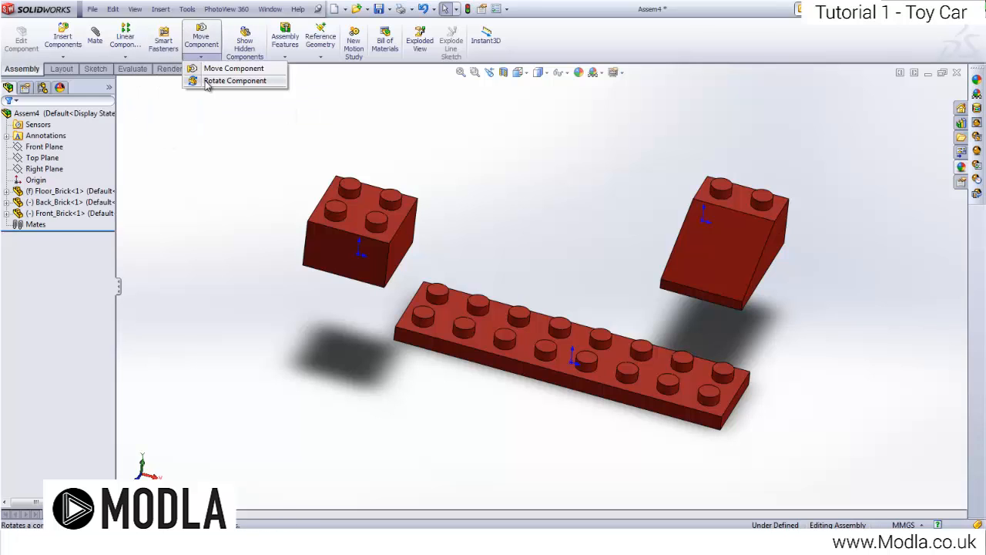
pyautogui.click(209, 81)
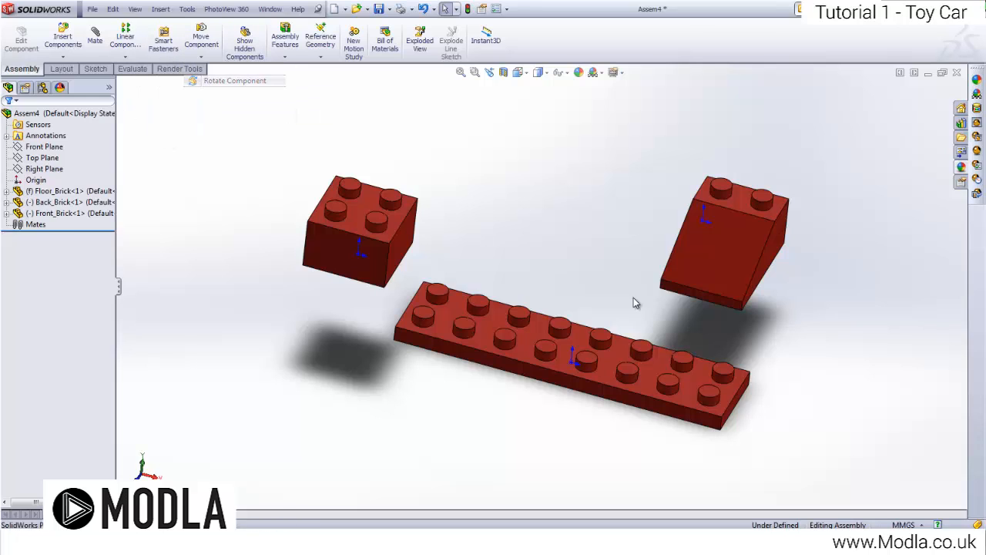
pyautogui.click(200, 58)
pyautogui.click(205, 82)
pyautogui.click(199, 57)
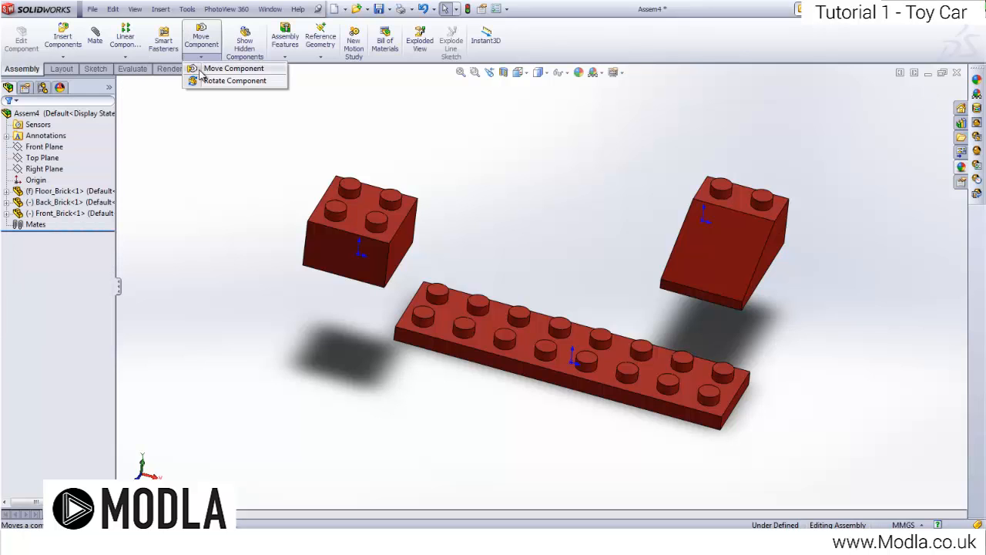
pyautogui.click(205, 69)
pyautogui.click(199, 57)
pyautogui.click(209, 81)
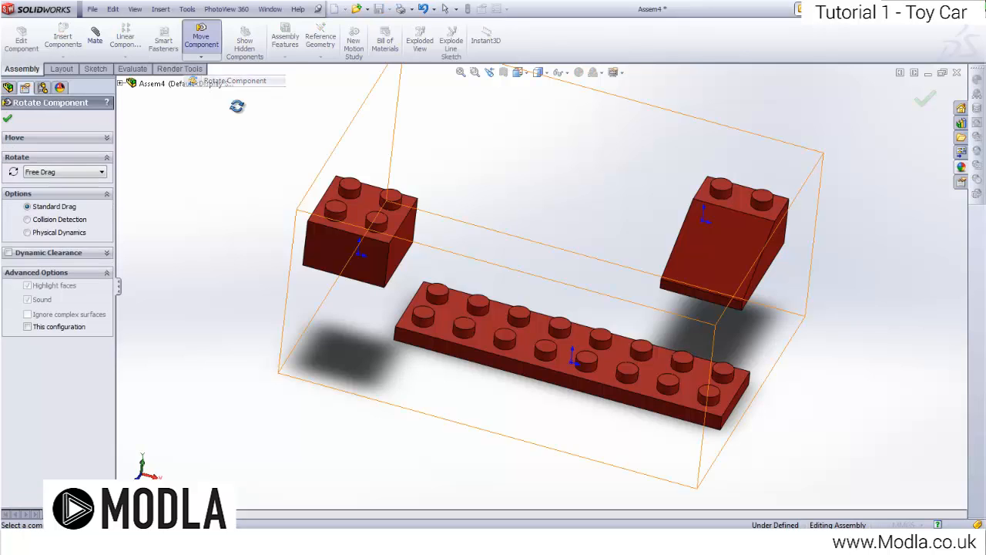
pyautogui.moveTo(728, 289); pyautogui.dragTo(844, 420)
pyautogui.click(6, 121)
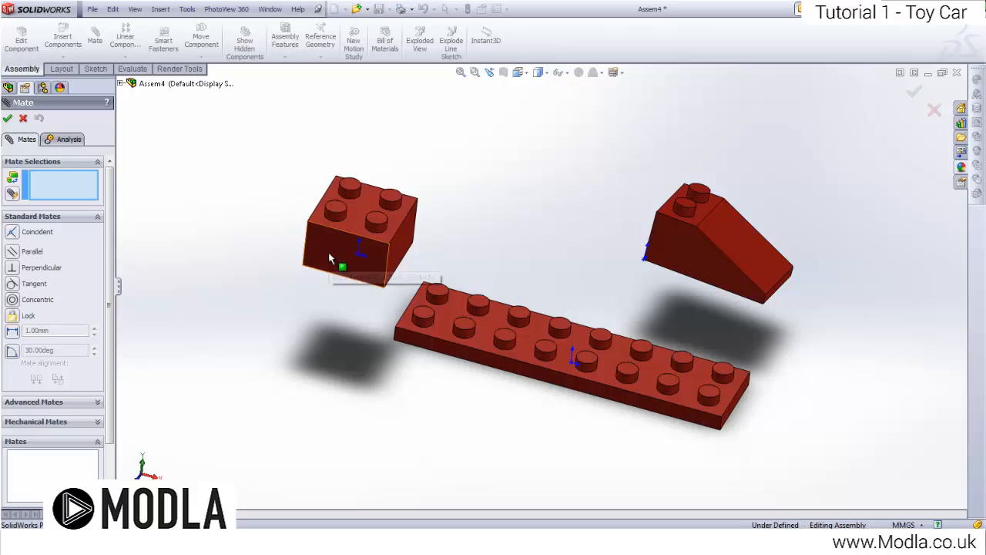
# Step: Add a coincident mate between Back_Brick's side face and the matching long side face of Floor_Brick
pyautogui.click(329, 258)
pyautogui.scroll(-3, 463, 332)
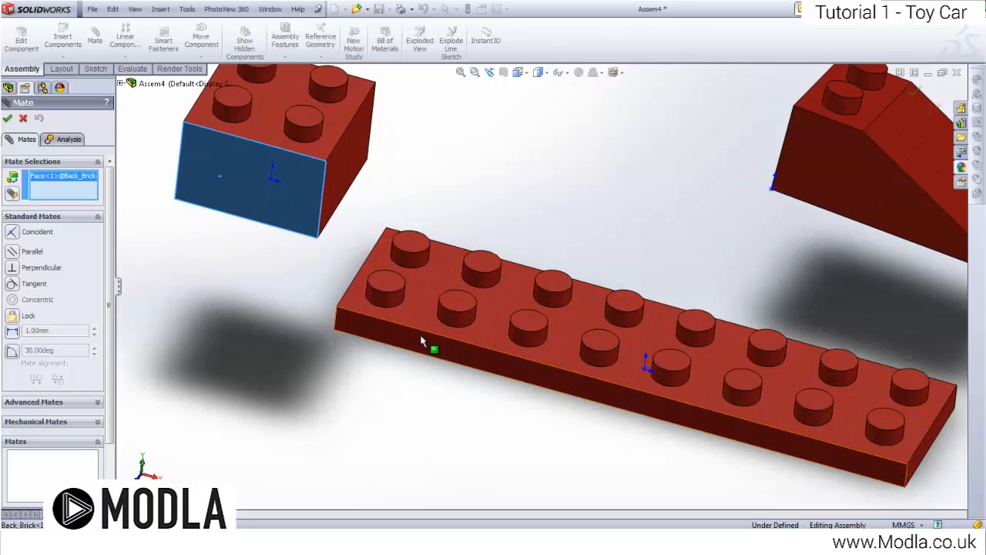
pyautogui.click(422, 341)
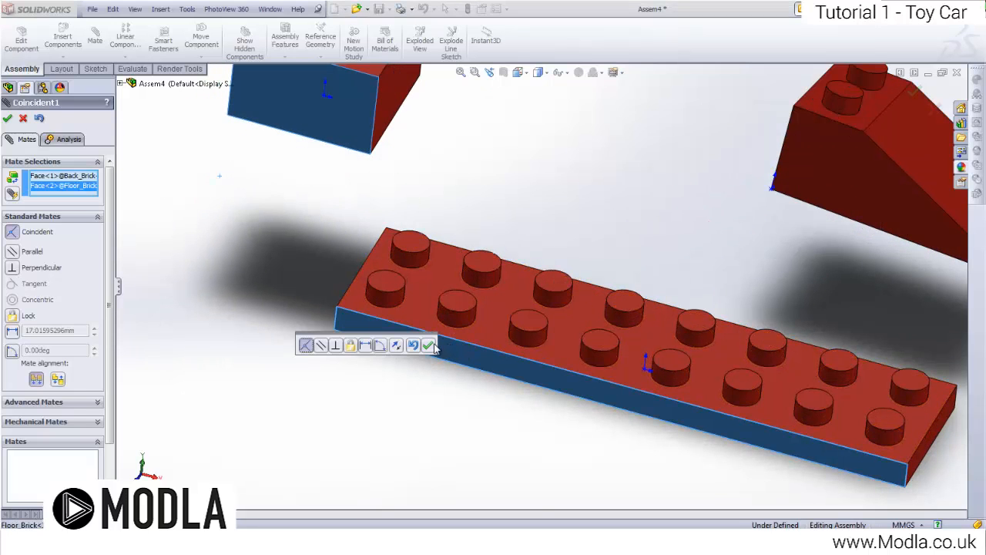
pyautogui.click(429, 345)
# Step: Mate Back_Brick's rear face coincident with the rear end face of Floor_Brick
pyautogui.scroll(3, 343, 282)
pyautogui.moveTo(344, 282); pyautogui.dragTo(438, 287, button='middle')
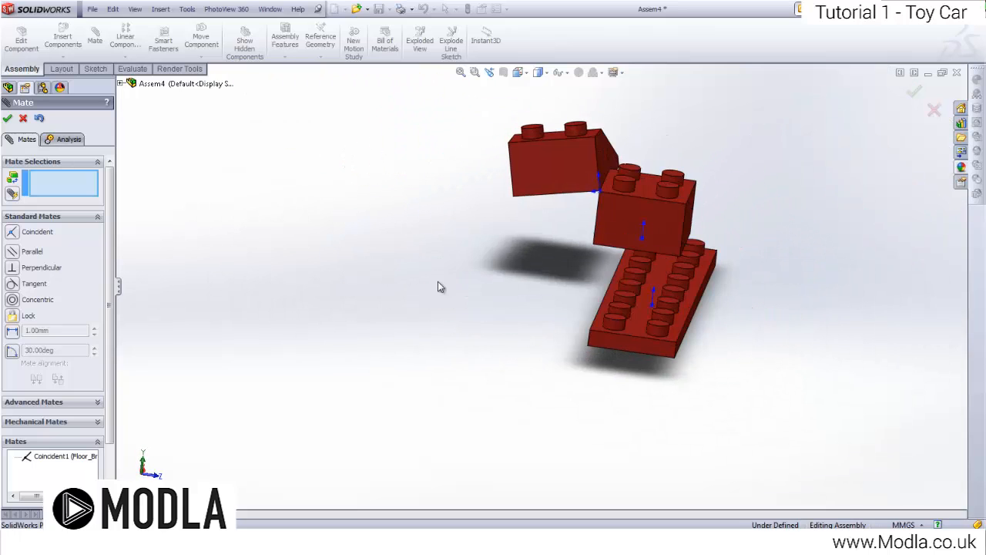
pyautogui.click(619, 209)
pyautogui.click(624, 345)
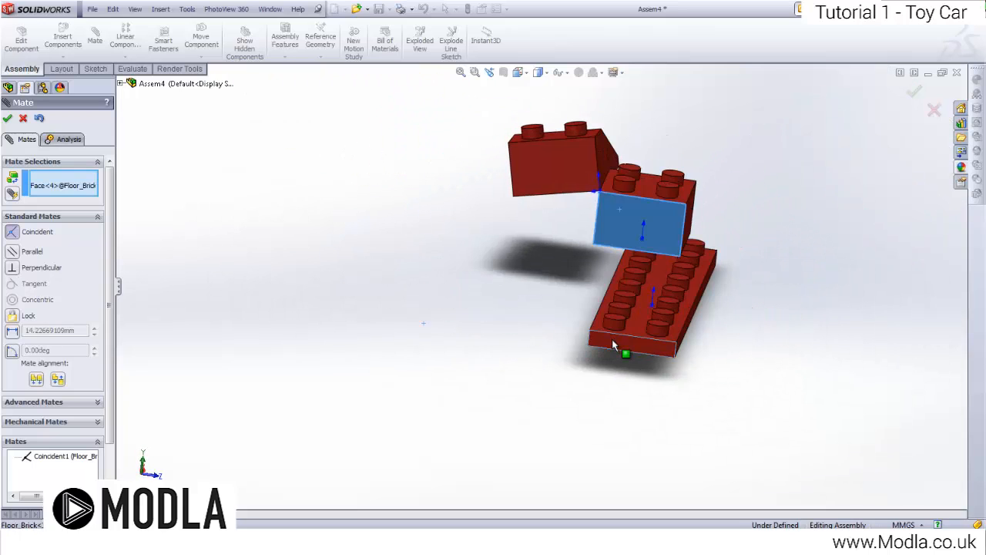
pyautogui.click(835, 335)
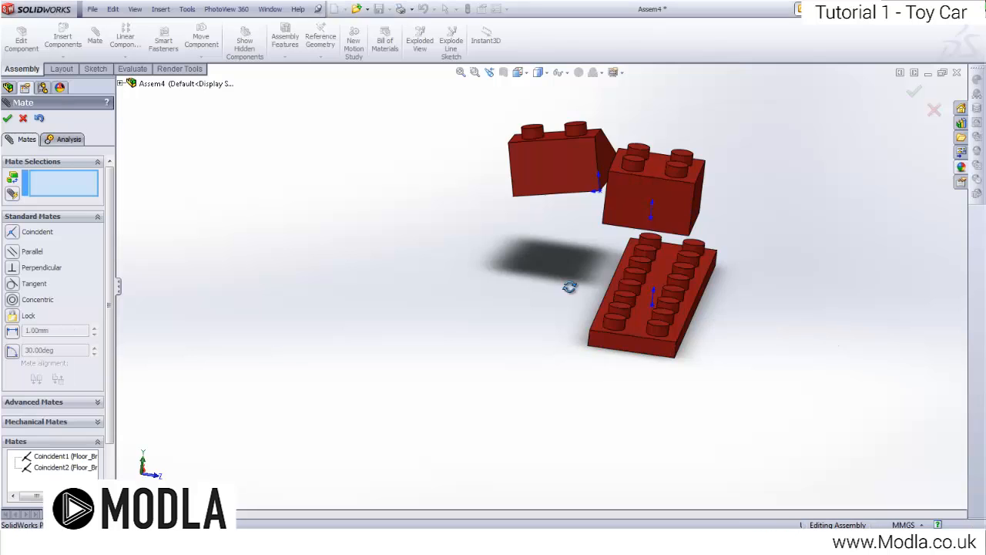
# Step: Seat Back_Brick on the floor brick with a coincident mate between its underside rim and Floor_Brick's studded top face
pyautogui.moveTo(570, 286); pyautogui.dragTo(578, 88, button='middle')
pyautogui.scroll(-5, 524, 139)
pyautogui.click(506, 185)
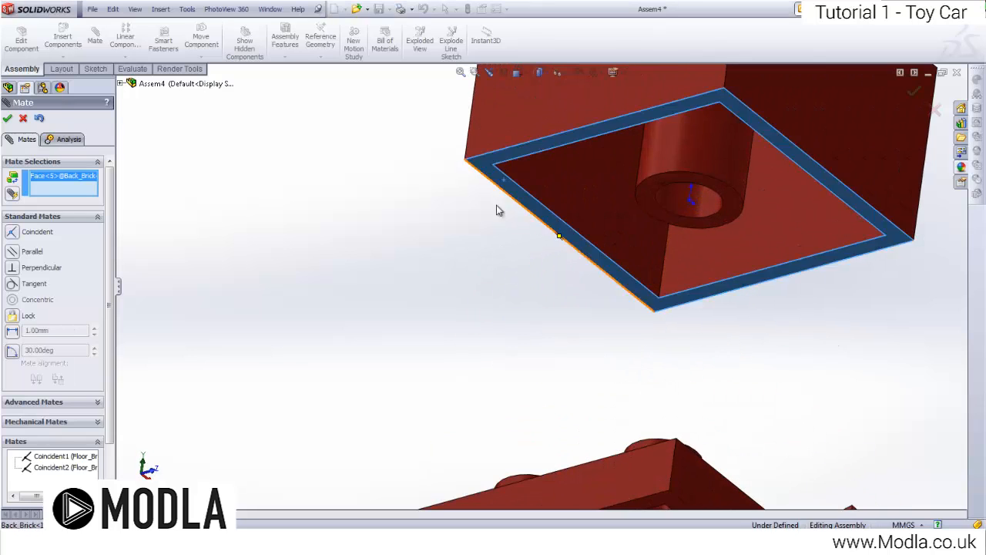
pyautogui.scroll(5, 477, 254)
pyautogui.moveTo(458, 321); pyautogui.dragTo(692, 344, button='middle')
pyautogui.click(659, 353)
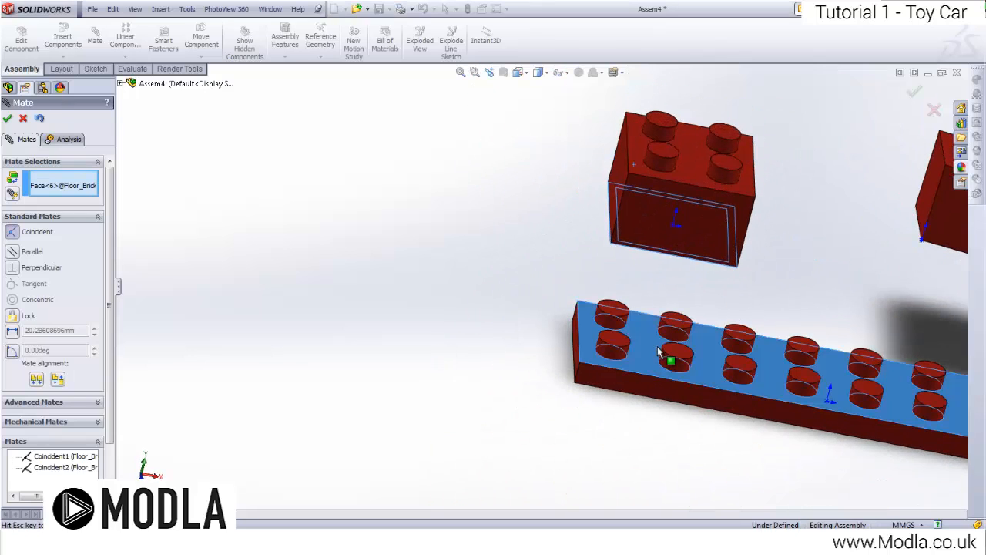
pyautogui.click(802, 372)
# Step: Add a coincident mate between Front_Brick's side face and the matching long side face of Floor_Brick
pyautogui.scroll(5, 801, 376)
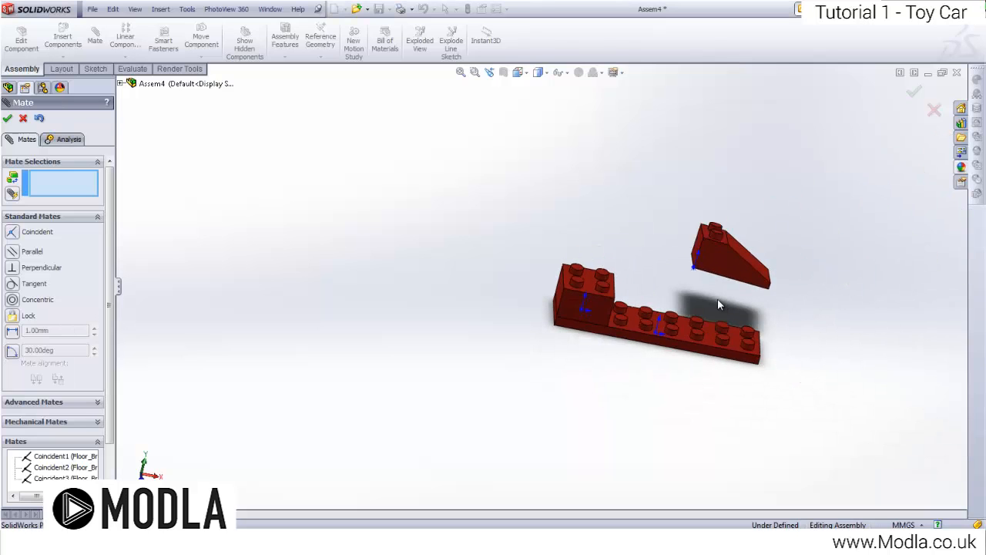
pyautogui.moveTo(718, 299); pyautogui.dragTo(673, 266, button='middle')
pyautogui.scroll(-4, 706, 286)
pyautogui.click(669, 202)
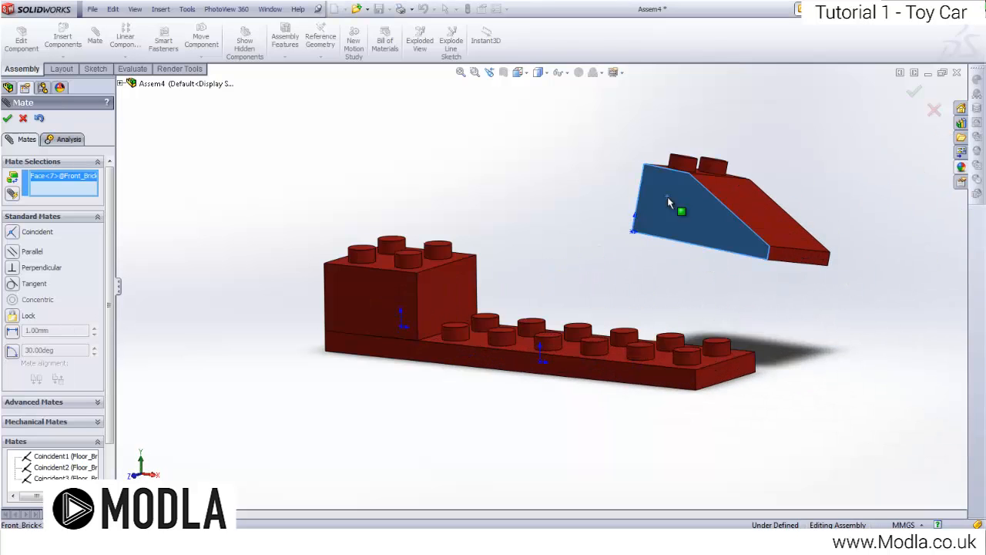
pyautogui.click(630, 371)
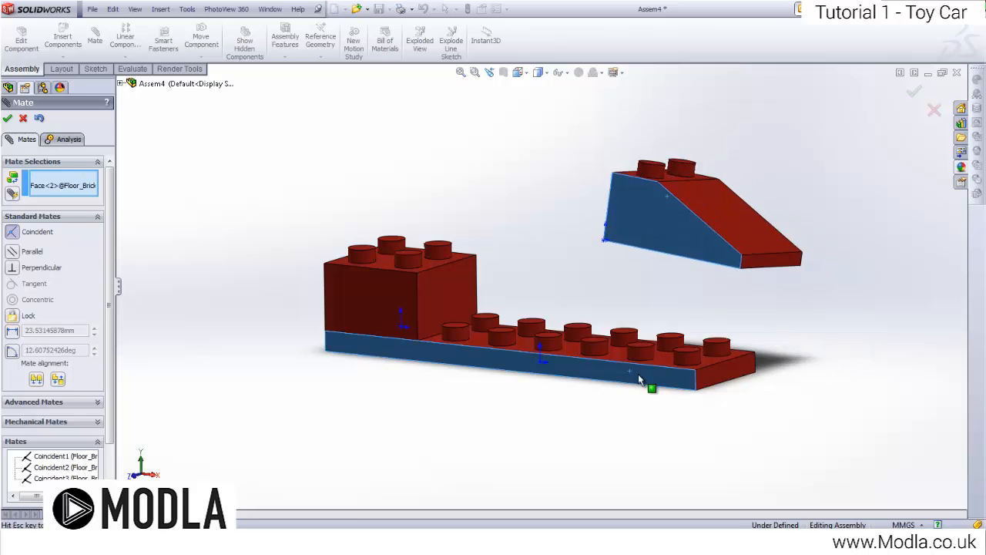
pyautogui.click(869, 373)
# Step: Seat Front_Brick on the floor brick with a coincident mate between its underside rim and Floor_Brick's studded top face
pyautogui.moveTo(609, 350); pyautogui.dragTo(652, 194, button='middle')
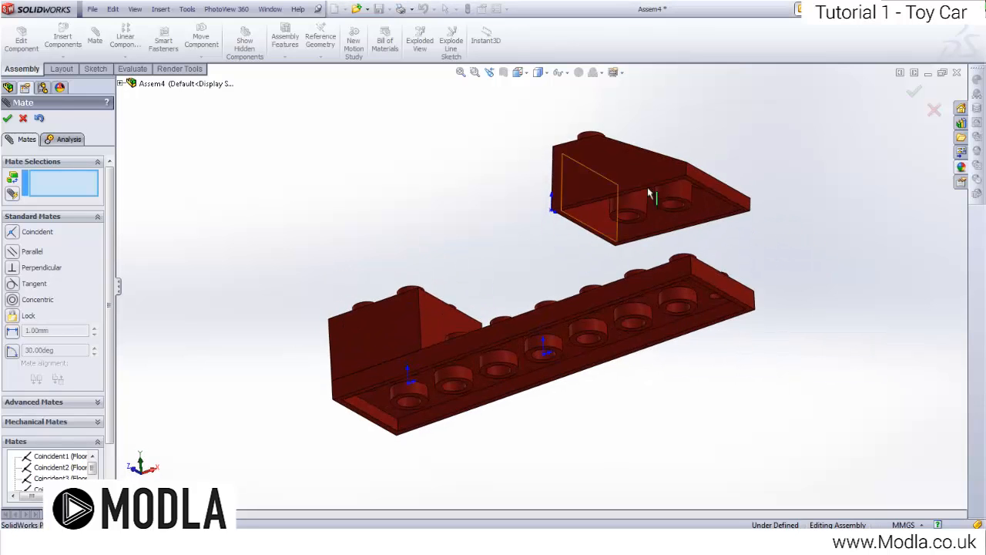
pyautogui.scroll(-5, 744, 246)
pyautogui.click(709, 247)
pyautogui.scroll(3, 709, 246)
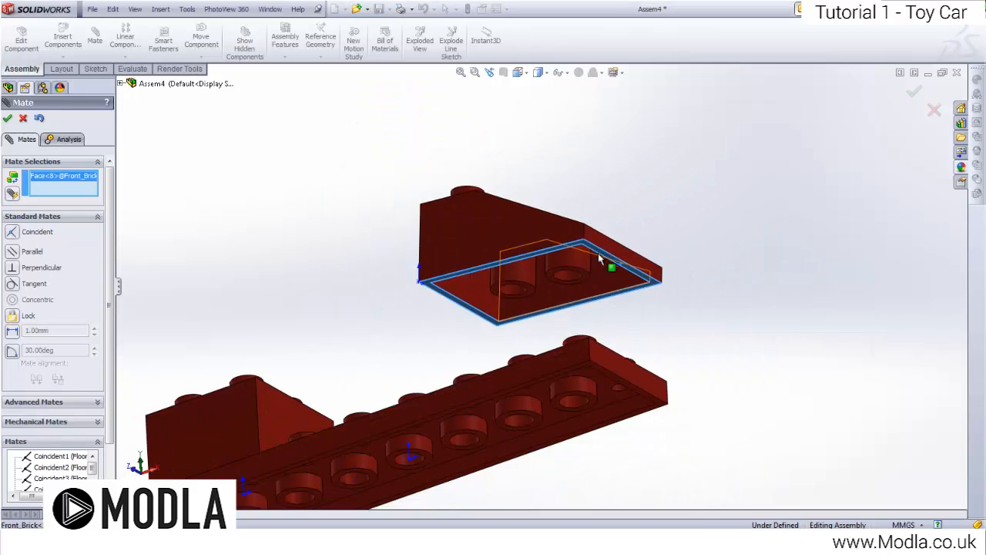
pyautogui.moveTo(599, 257); pyautogui.dragTo(608, 347, button='middle')
pyautogui.click(596, 358)
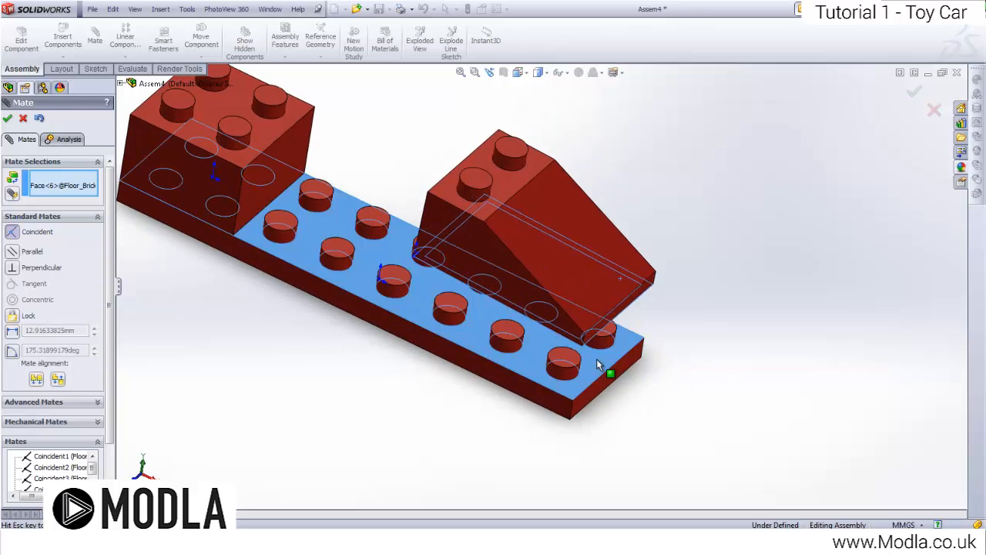
pyautogui.click(758, 387)
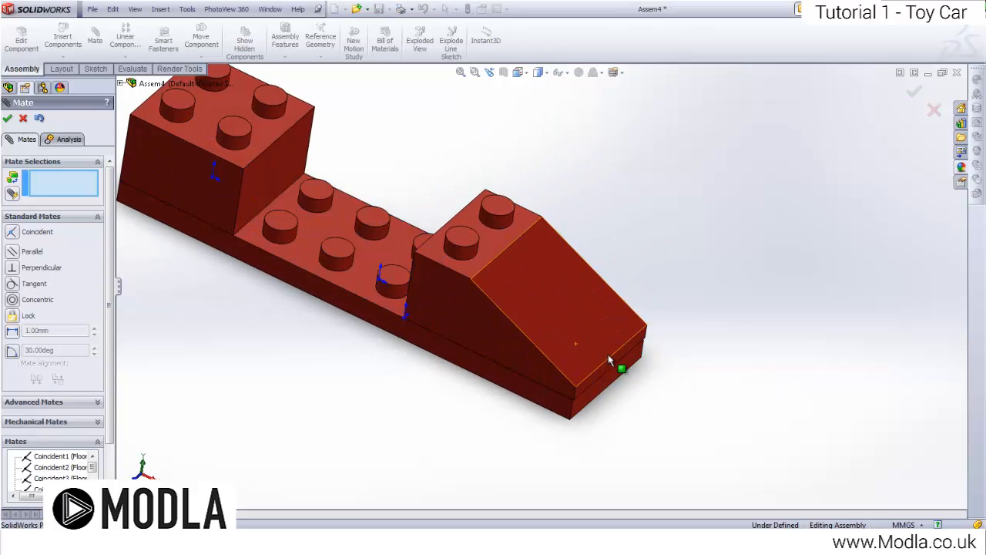
# Step: Mate Front_Brick's narrow front face coincident with Floor_Brick's front end face and finish mating
pyautogui.click(609, 389)
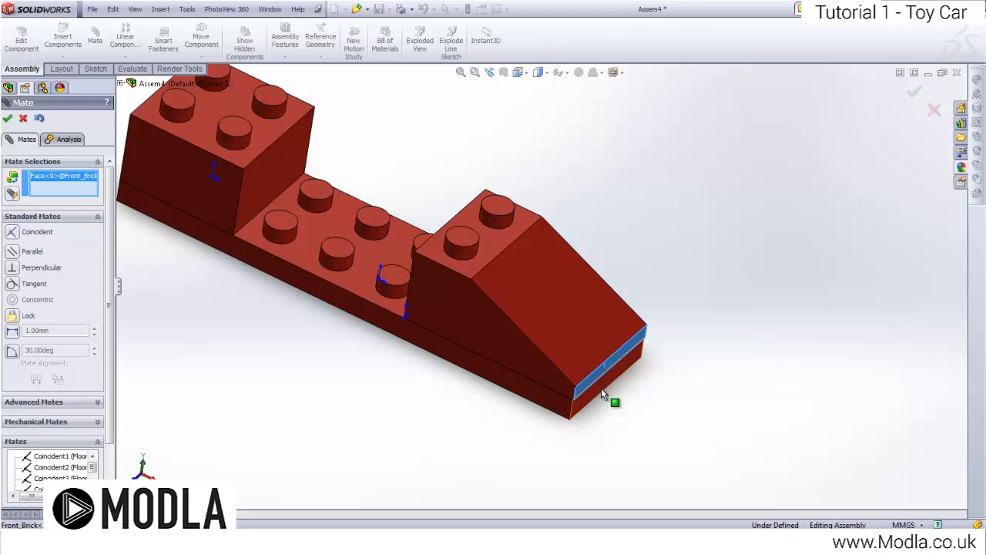
pyautogui.click(608, 397)
pyautogui.click(741, 409)
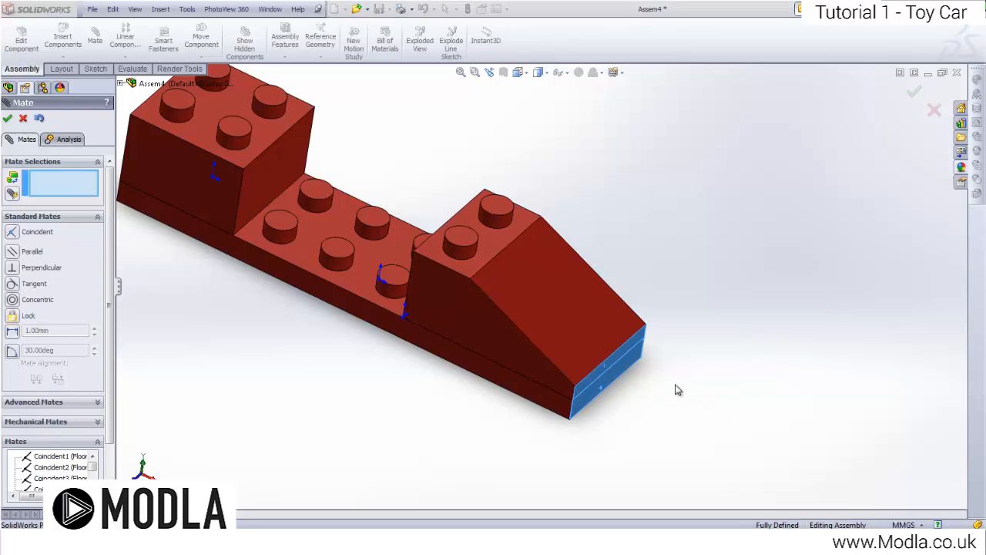
pyautogui.click(7, 122)
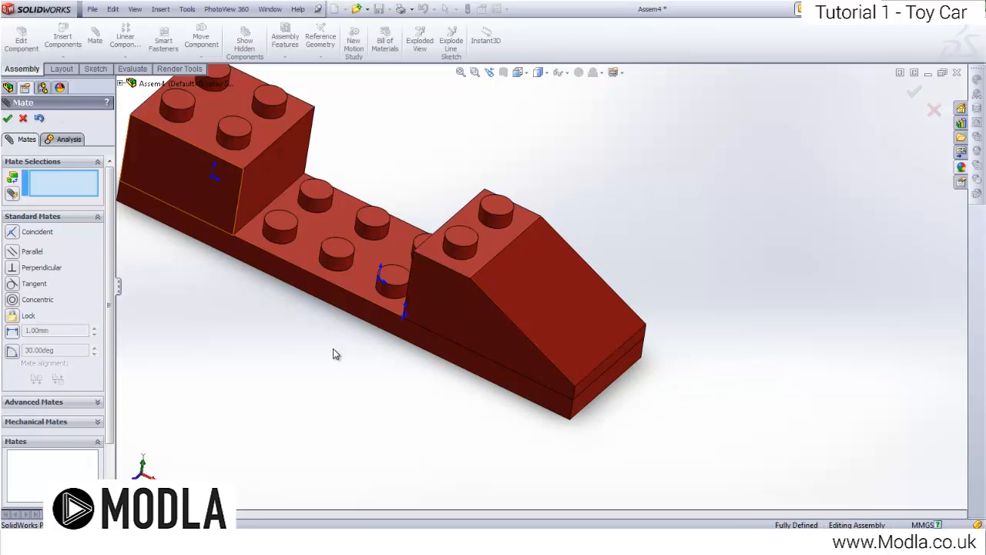
# Step: Insert SteeringWheel_Assembly into the assembly, placing it freely beside and above the front brick
pyautogui.scroll(3, 333, 350)
pyautogui.moveTo(310, 331); pyautogui.dragTo(270, 301, button='middle')
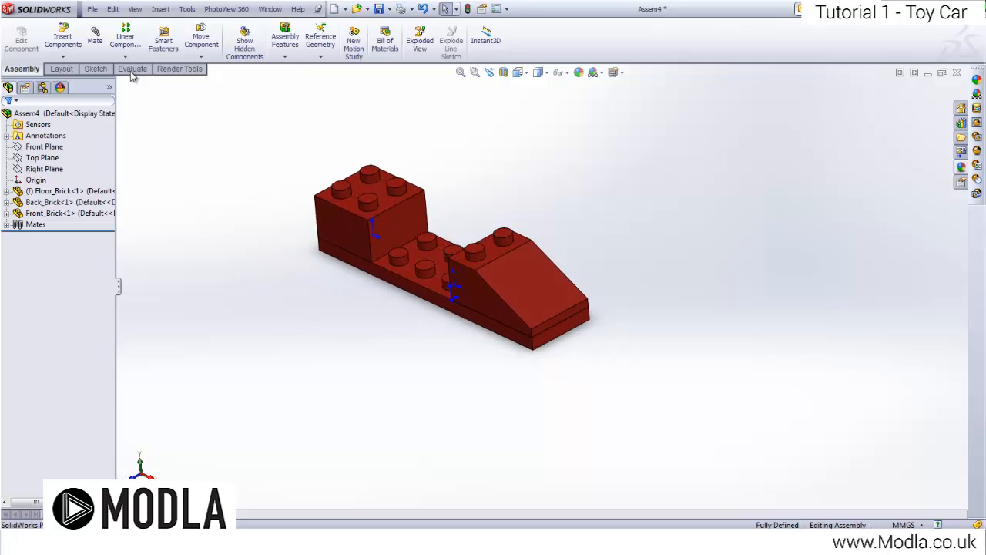
pyautogui.moveTo(368, 248); pyautogui.dragTo(399, 250, button='middle')
pyautogui.scroll(-1, 370, 163)
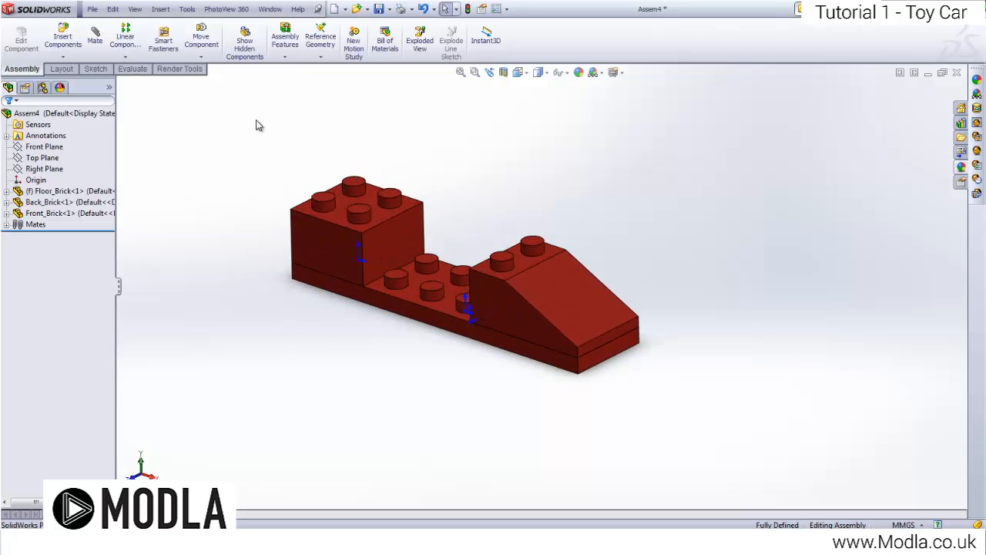
pyautogui.click(68, 42)
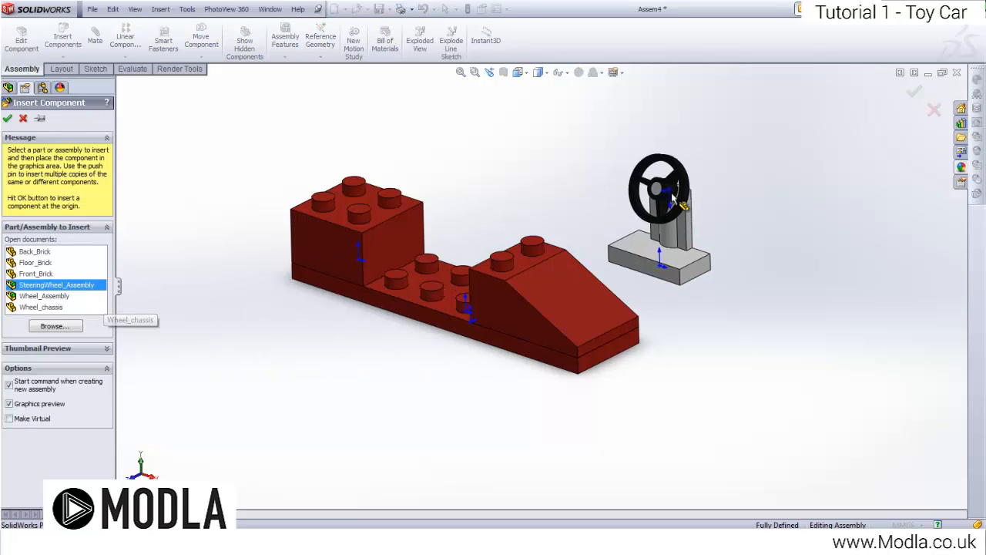
pyautogui.click(664, 231)
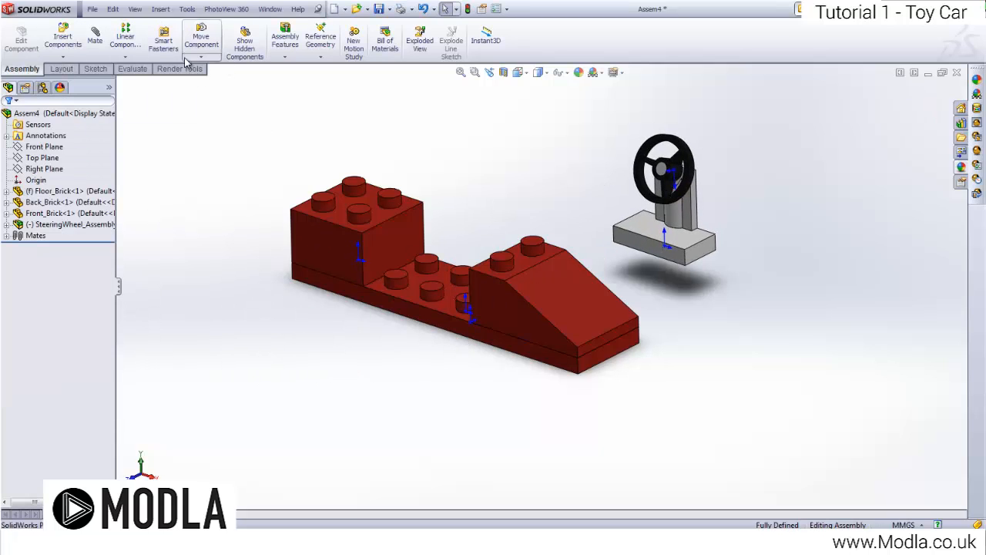
# Step: Rotate SteeringWheel_Assembly freely so the steering wheel faces toward Back_Brick
pyautogui.click(201, 59)
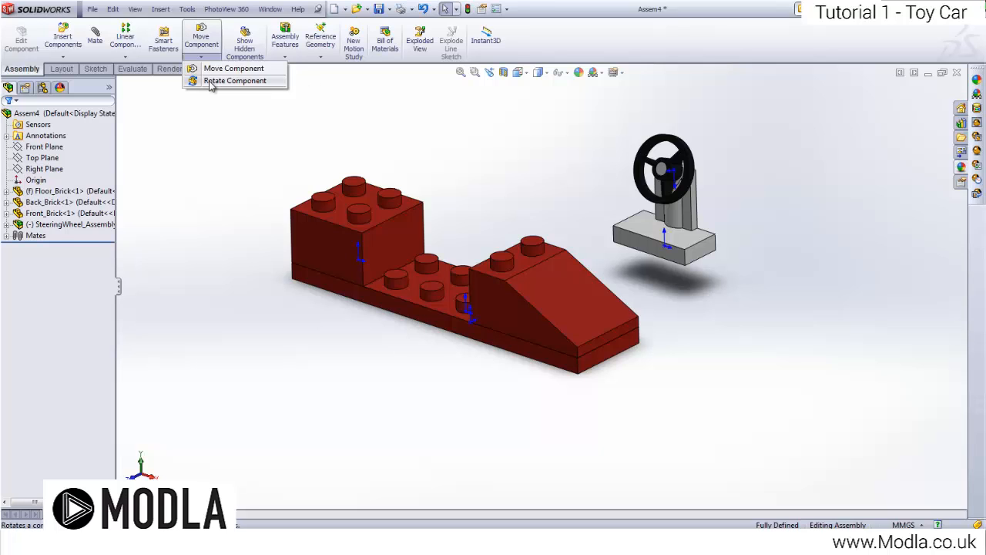
pyautogui.click(223, 81)
pyautogui.moveTo(629, 221); pyautogui.dragTo(581, 308)
pyautogui.moveTo(575, 267); pyautogui.dragTo(625, 304, button='middle')
pyautogui.click(8, 119)
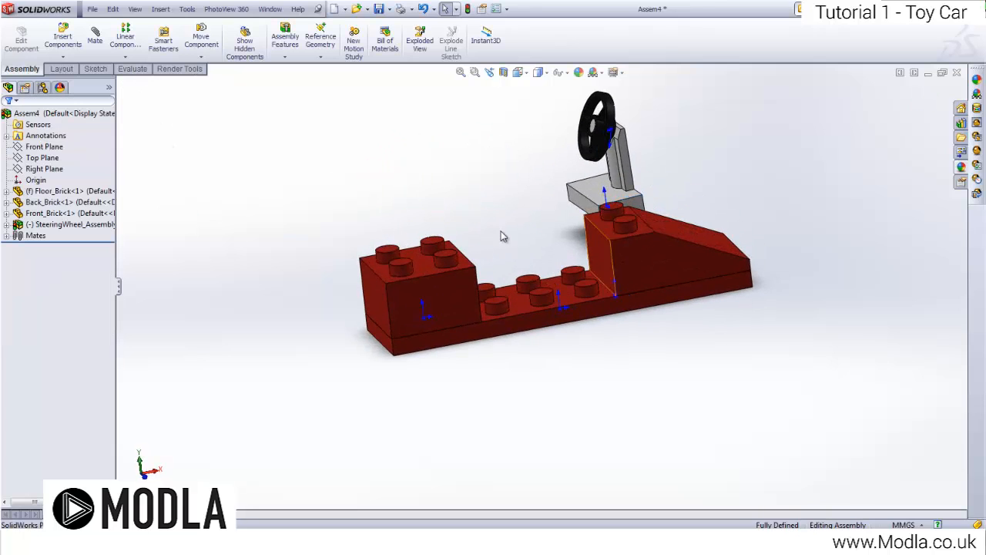
# Step: Start mating the components and hide the origins in the view
pyautogui.click(95, 40)
pyautogui.moveTo(500, 242); pyautogui.dragTo(627, 225, button='middle')
pyautogui.click(135, 9)
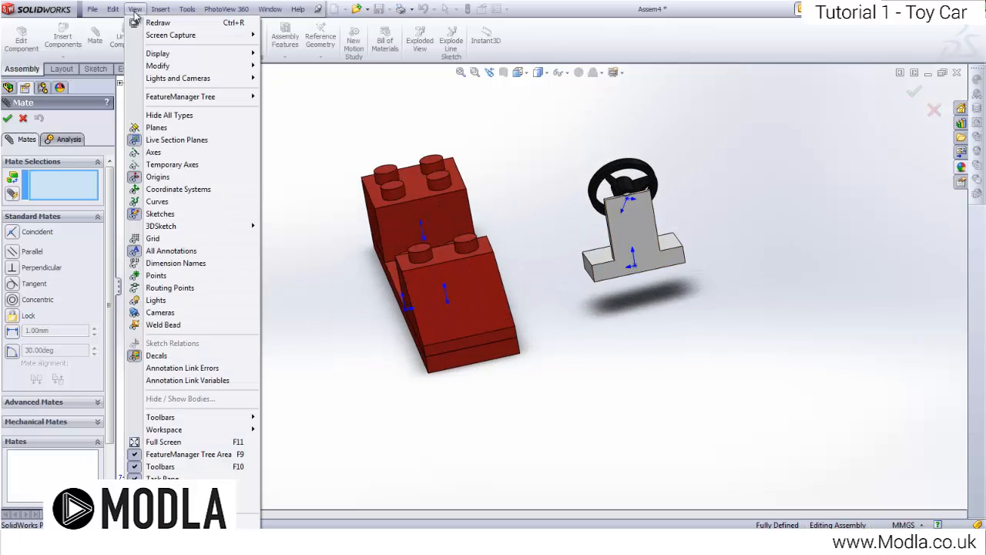
pyautogui.click(146, 177)
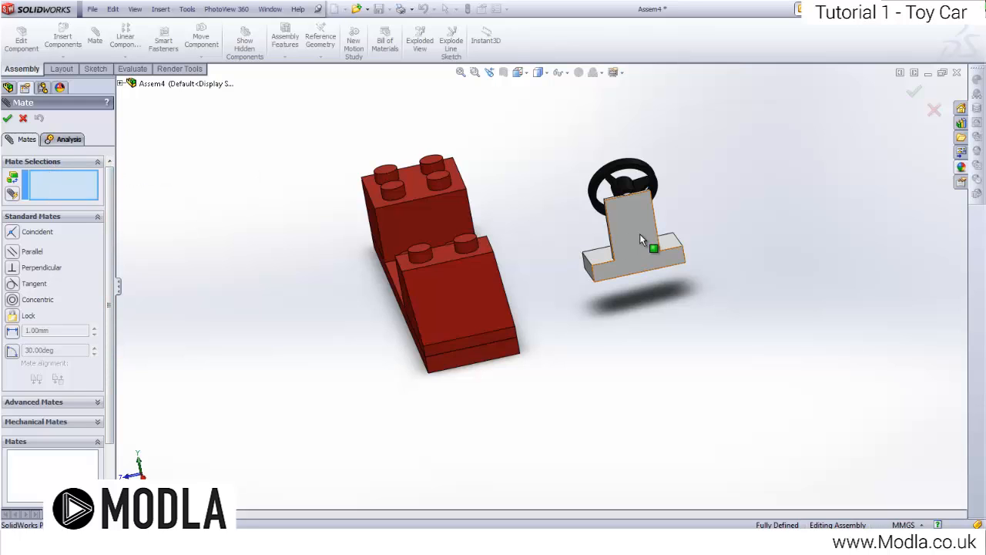
# Step: Mate the steering wheel base's face behind the wheel coincident with Front_Brick's vertical face on the cabin side
pyautogui.click(614, 248)
pyautogui.moveTo(614, 249); pyautogui.dragTo(549, 299, button='middle')
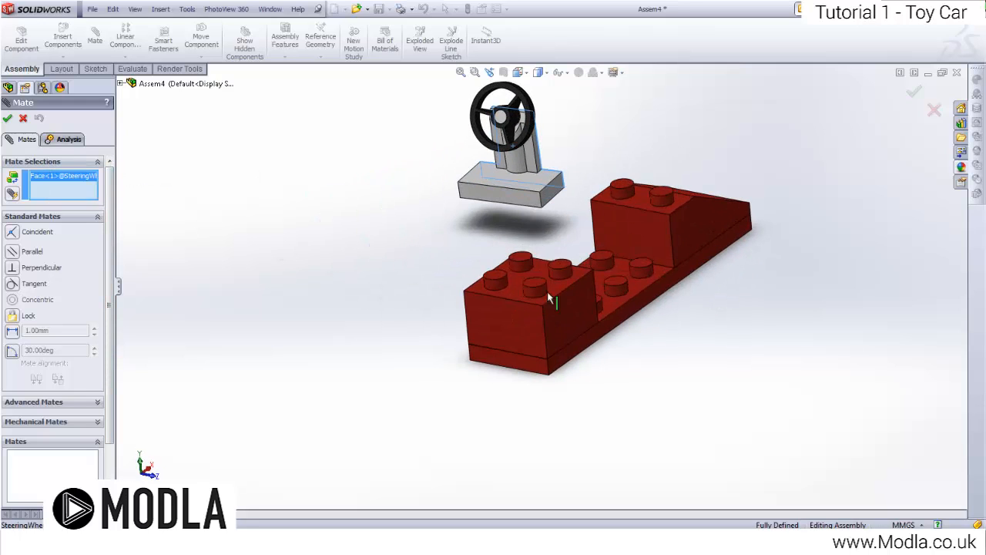
pyautogui.click(613, 245)
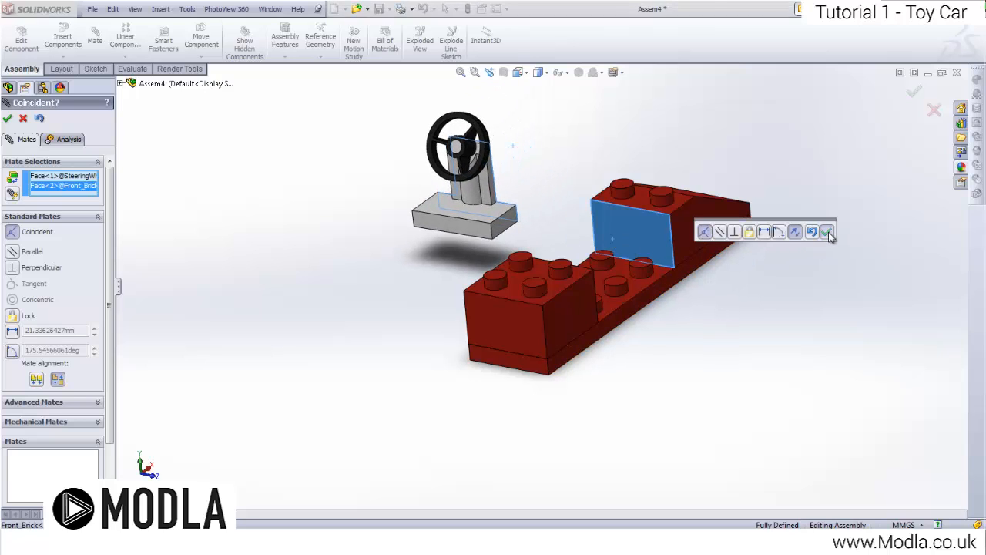
pyautogui.click(830, 235)
# Step: Mate the side face of the steering wheel base coincident with Floor_Brick's long side face
pyautogui.moveTo(830, 235); pyautogui.dragTo(564, 229, button='middle')
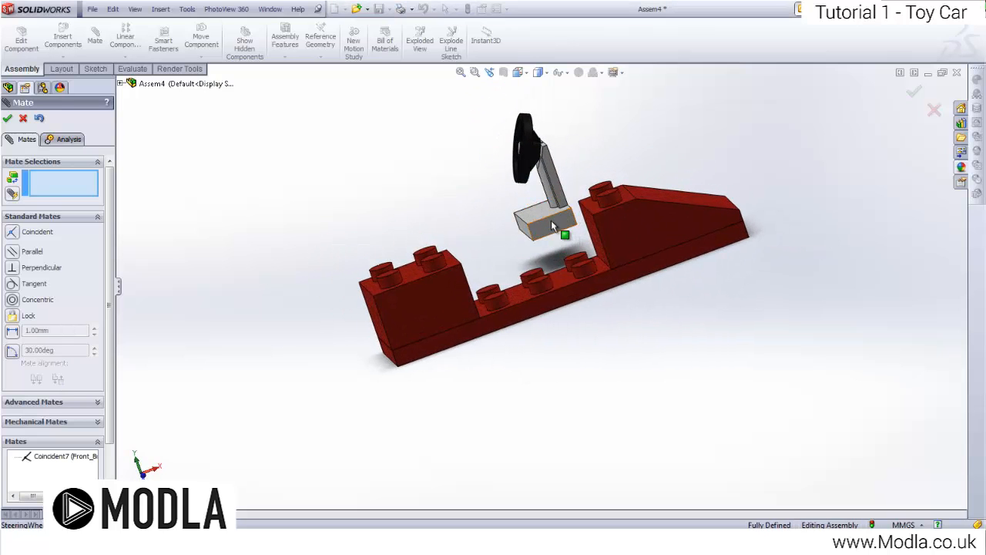
pyautogui.click(552, 226)
pyautogui.click(629, 270)
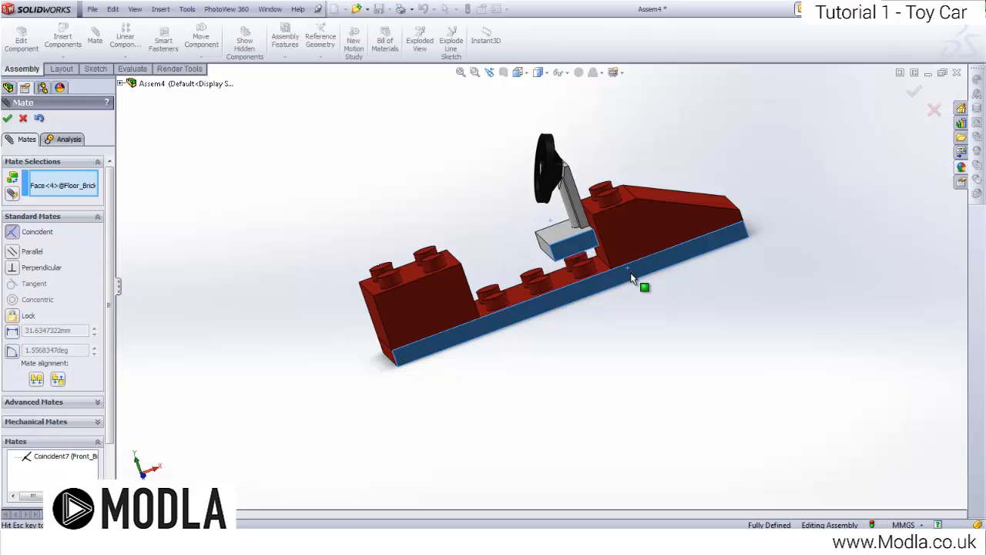
pyautogui.click(810, 309)
# Step: Mate the underside rim of the steering wheel base coincident with Floor_Brick's top face and finish mating
pyautogui.moveTo(451, 291); pyautogui.dragTo(612, 288, button='middle')
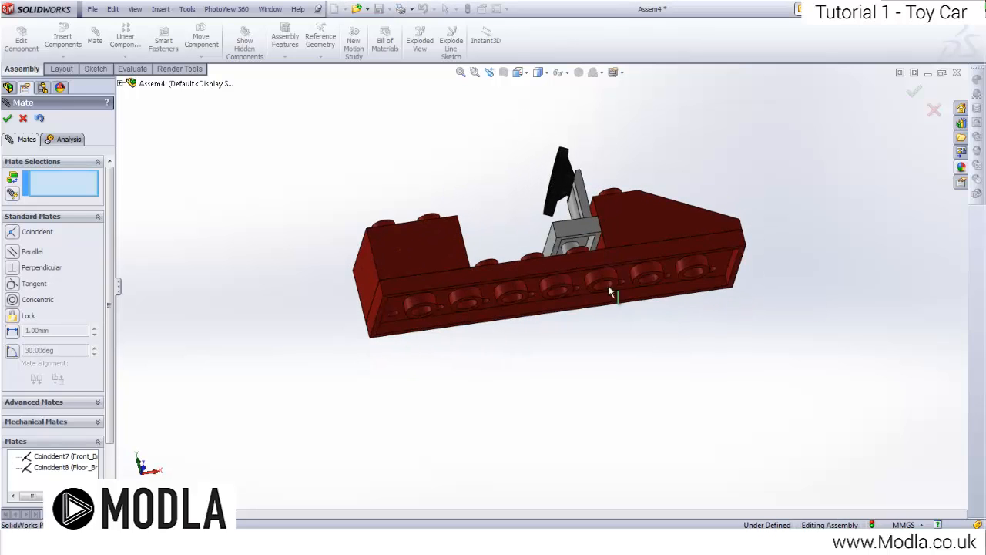
pyautogui.scroll(5, 572, 244)
pyautogui.scroll(5, 572, 243)
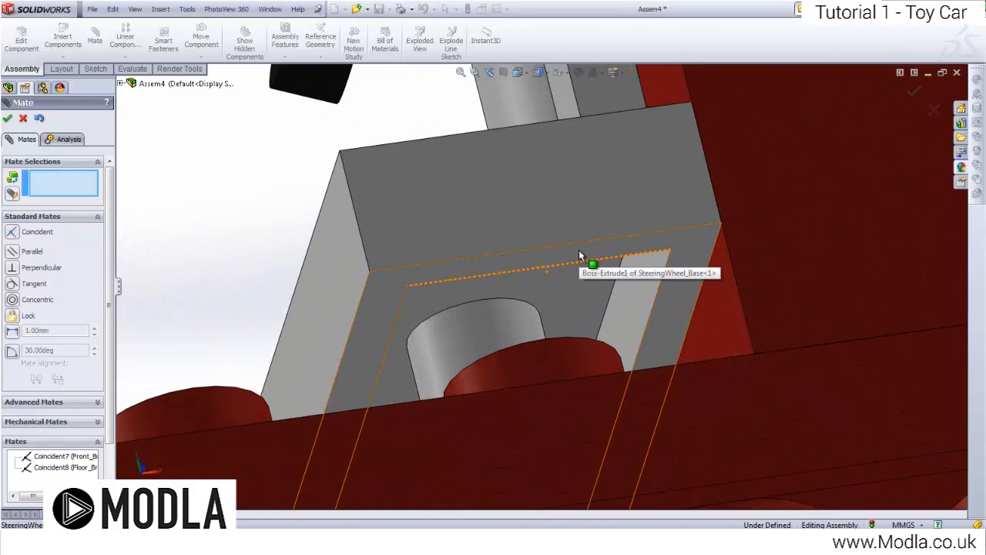
pyautogui.click(579, 250)
pyautogui.scroll(-5, 579, 250)
pyautogui.moveTo(557, 240); pyautogui.dragTo(524, 401, button='middle')
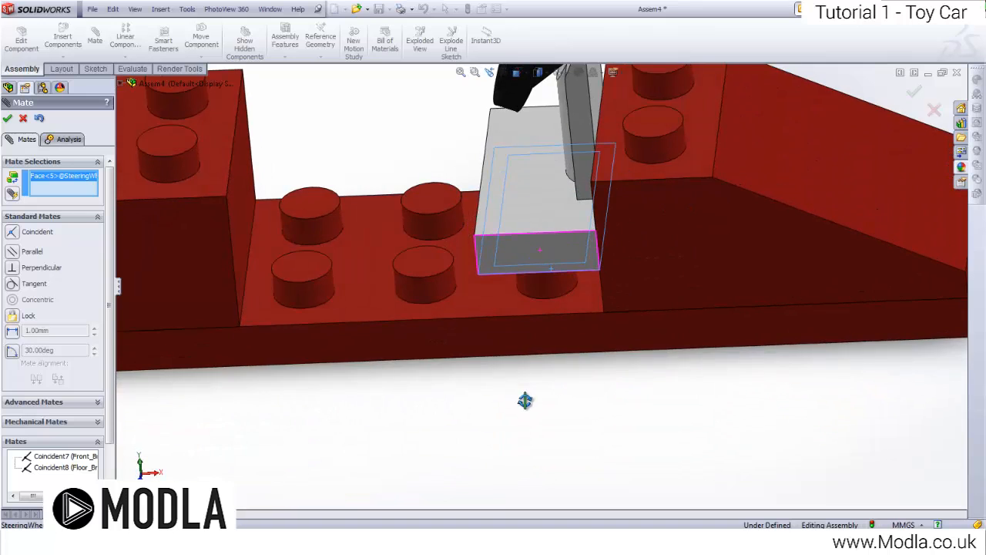
pyautogui.click(519, 318)
pyautogui.scroll(3, 669, 333)
pyautogui.click(669, 333)
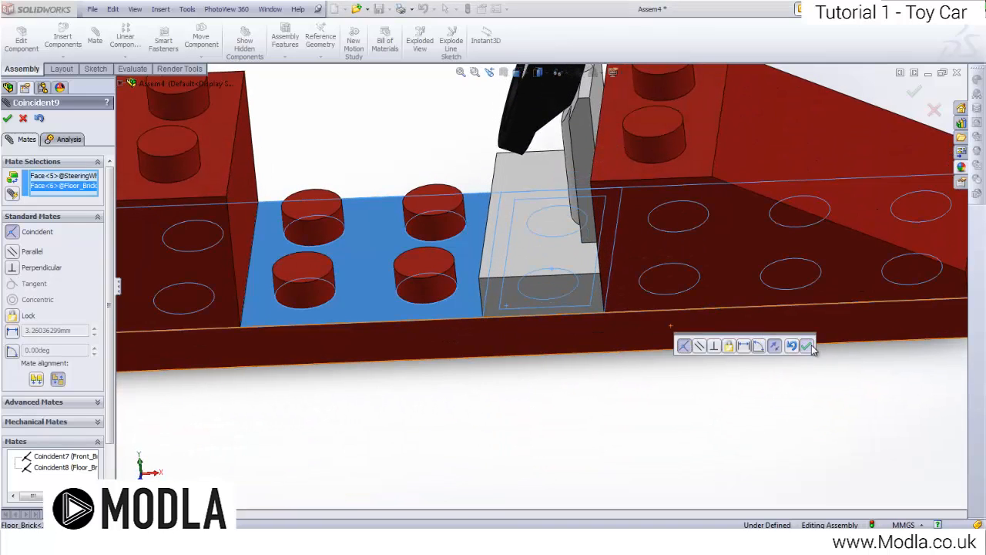
pyautogui.click(807, 346)
pyautogui.scroll(-5, 473, 262)
pyautogui.click(8, 119)
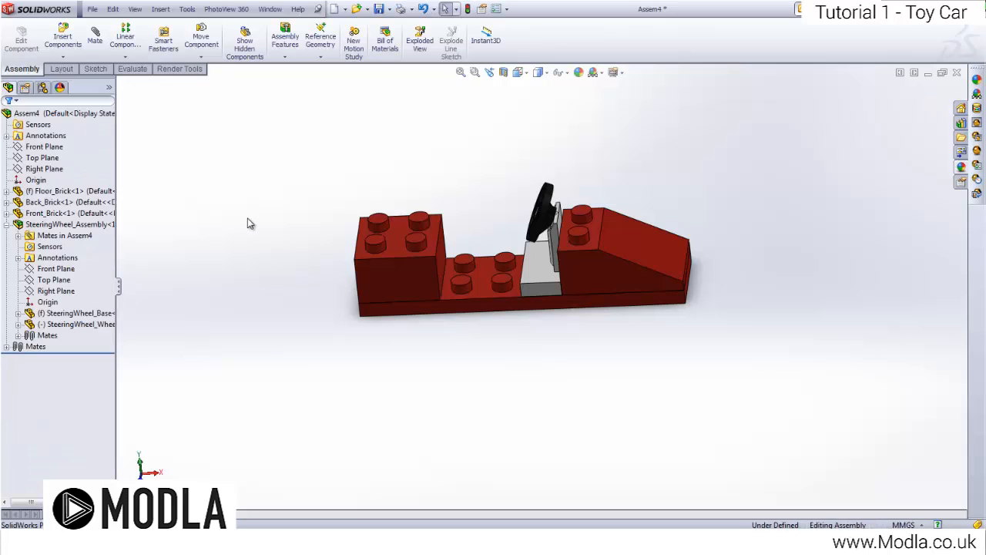
# Step: Insert two copies of Wheel_chassis, one above the Back_Brick end and one above the Front_Brick end of the car
pyautogui.click(64, 42)
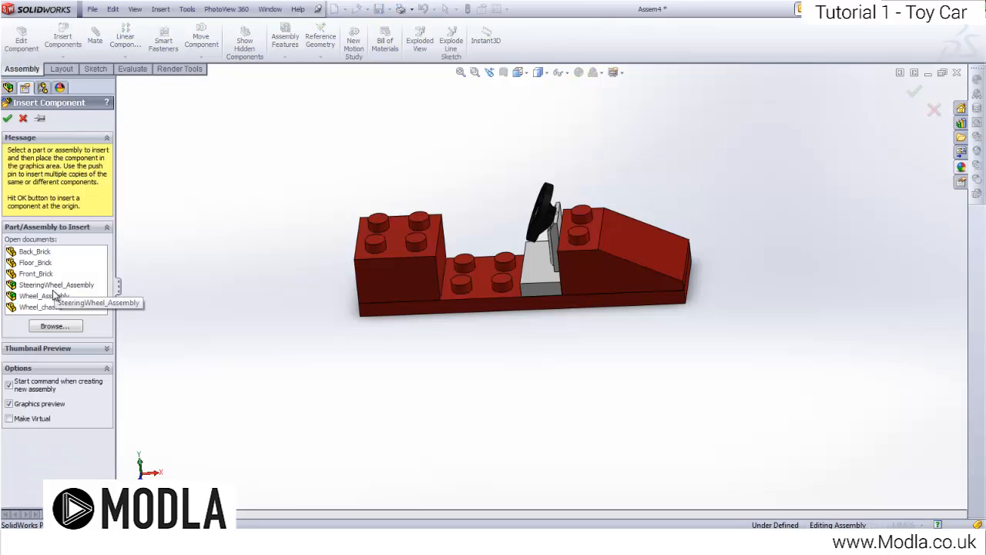
pyautogui.click(54, 309)
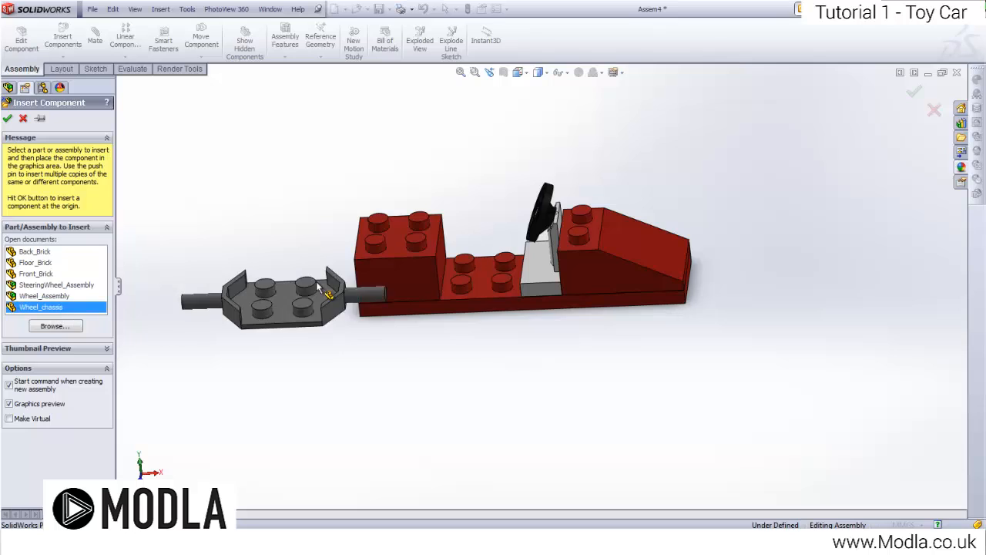
pyautogui.click(43, 119)
pyautogui.click(267, 172)
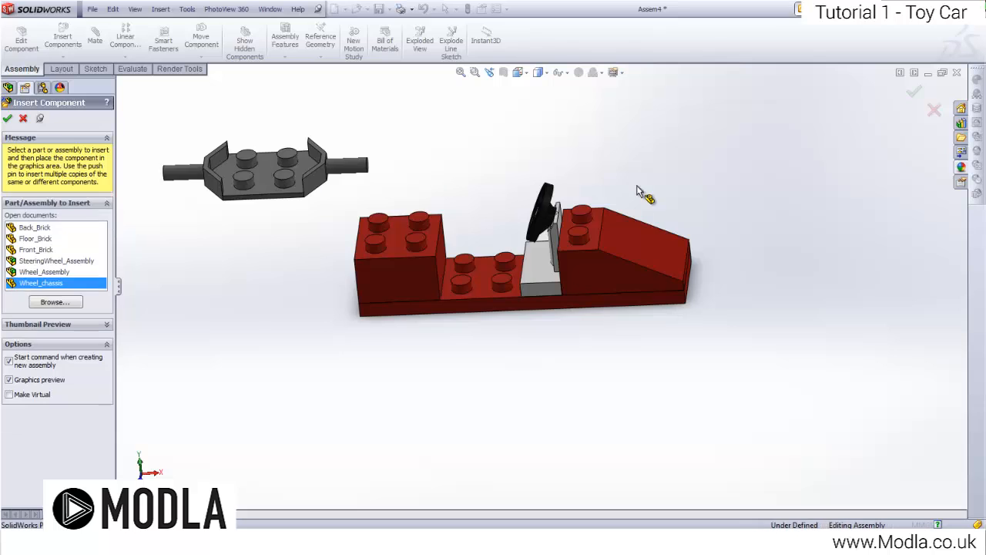
pyautogui.click(677, 162)
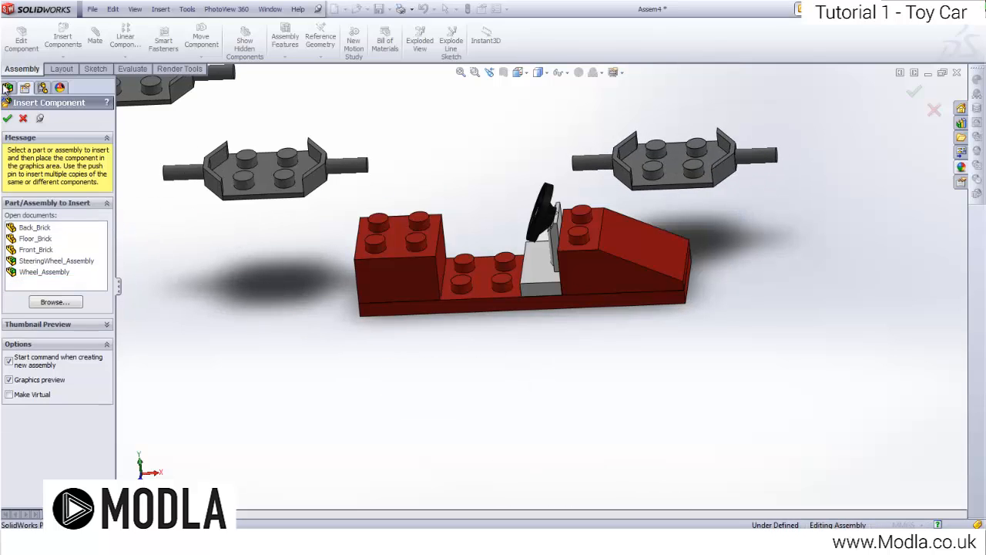
pyautogui.click(8, 119)
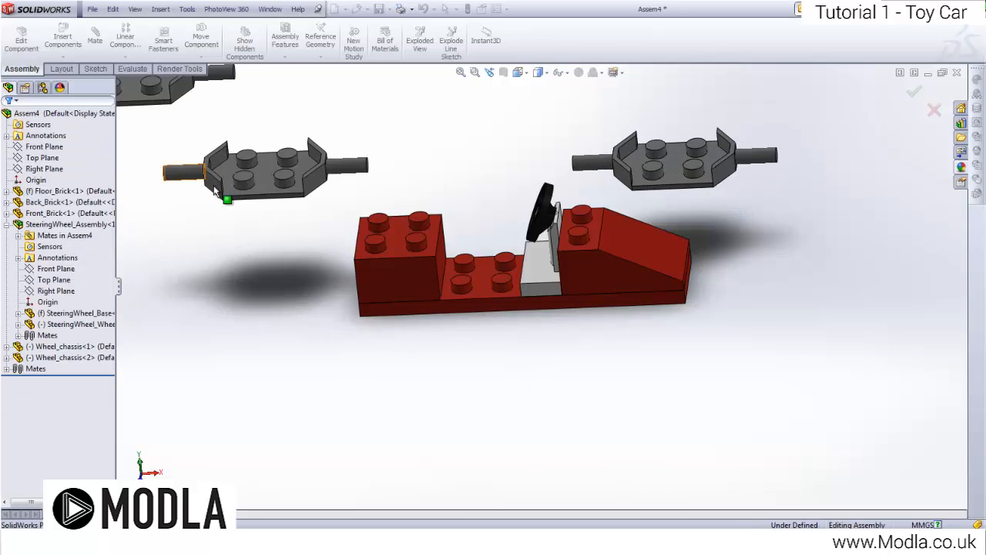
# Step: Rotate both Wheel_chassis components freely so their axles run across the car's width
pyautogui.click(201, 57)
pyautogui.click(205, 81)
pyautogui.moveTo(347, 164); pyautogui.dragTo(401, 208)
pyautogui.moveTo(728, 177); pyautogui.dragTo(723, 226)
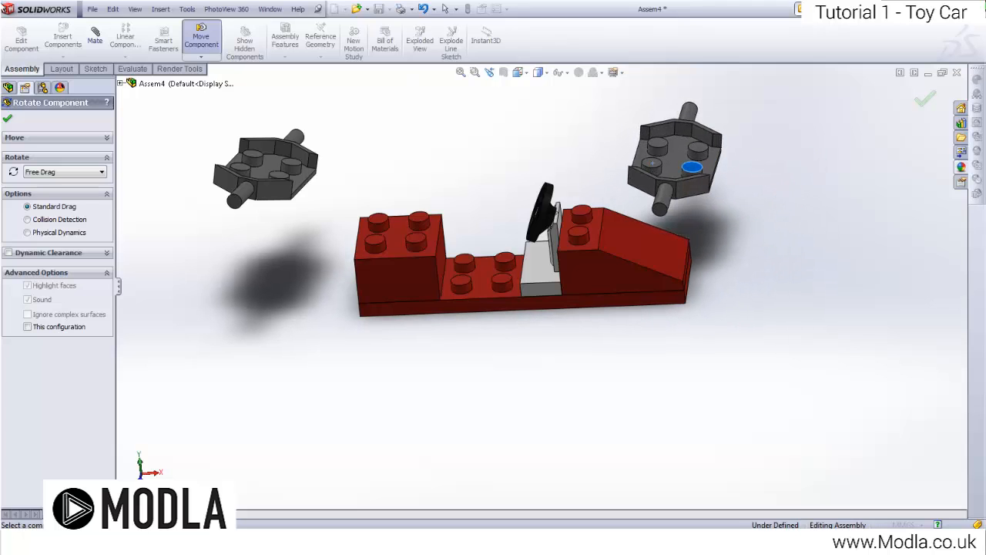
pyautogui.click(9, 120)
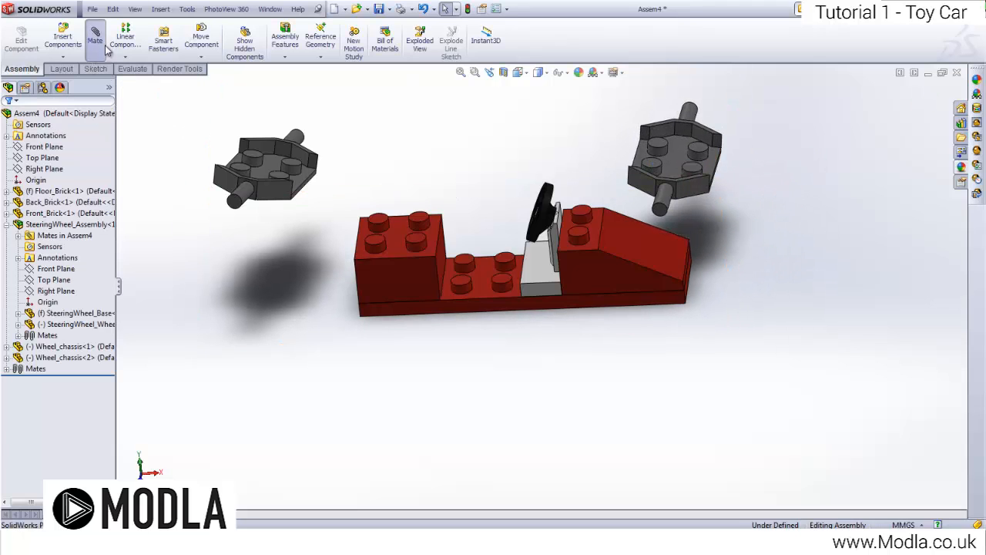
# Step: Mate the studded top face of the Wheel_chassis near Back_Brick coincident with Floor_Brick's bottom rim
pyautogui.click(102, 46)
pyautogui.click(269, 165)
pyautogui.moveTo(355, 286); pyautogui.dragTo(452, 176, button='middle')
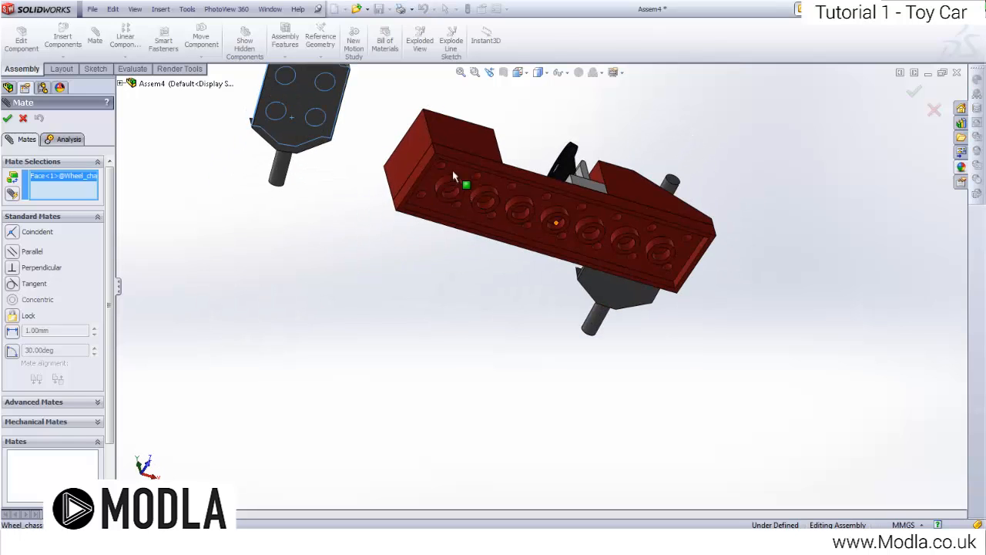
pyautogui.scroll(-5, 452, 176)
pyautogui.click(465, 190)
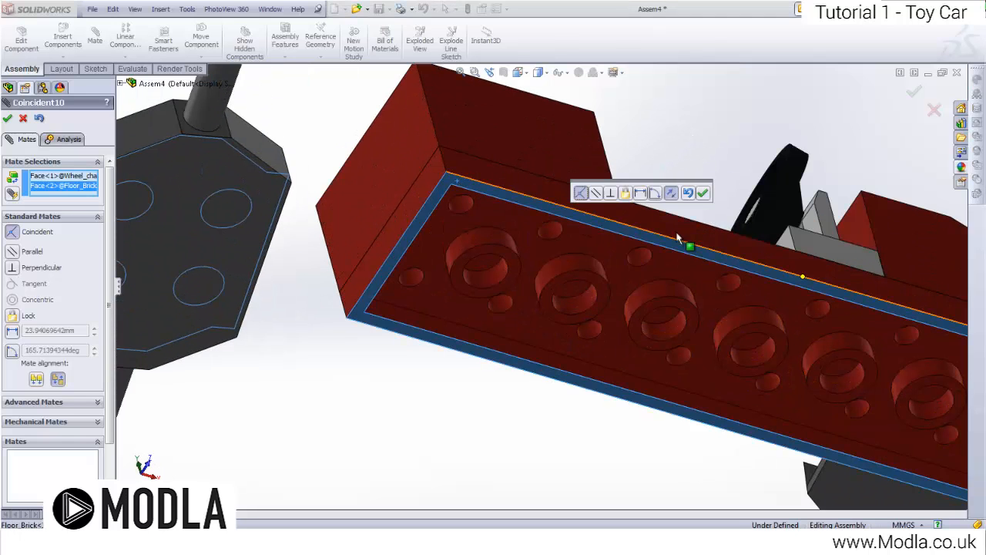
pyautogui.click(703, 194)
# Step: Mate the inner flange face of the rear Wheel_chassis coincident with Floor_Brick's long side face
pyautogui.scroll(5, 420, 224)
pyautogui.scroll(-3, 312, 297)
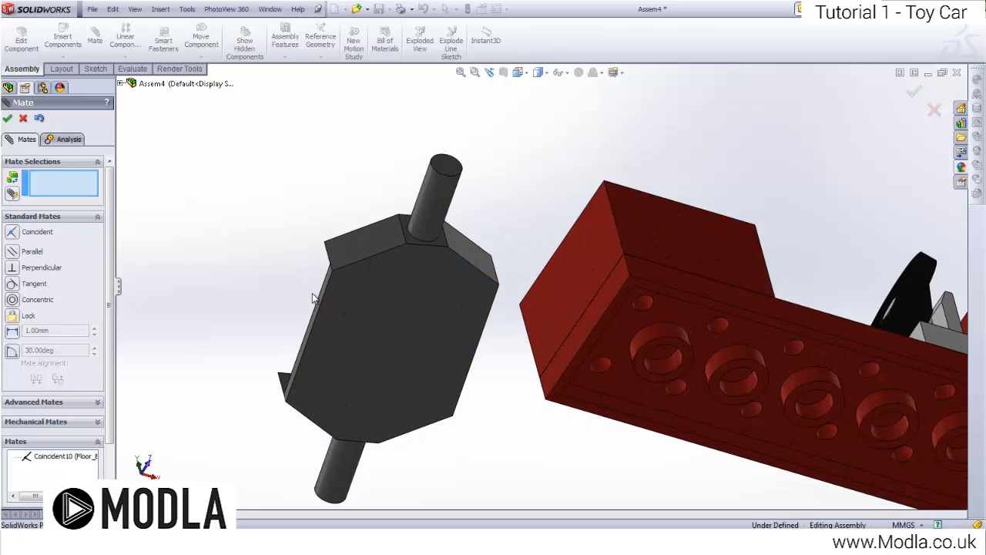
pyautogui.moveTo(327, 285); pyautogui.dragTo(454, 283, button='middle')
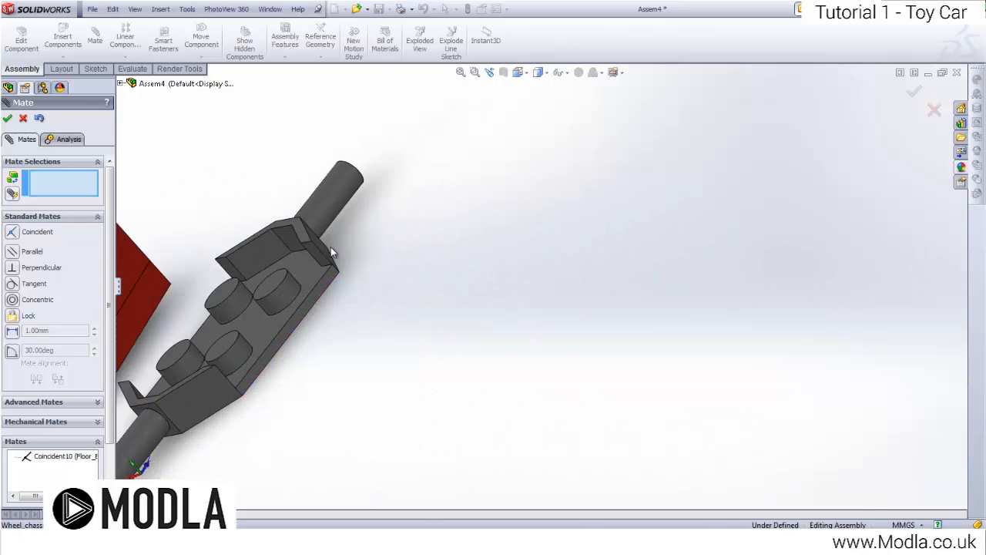
pyautogui.scroll(-3, 331, 248)
pyautogui.click(354, 258)
pyautogui.scroll(4, 354, 257)
pyautogui.moveTo(353, 252); pyautogui.dragTo(515, 212, button='middle')
pyautogui.click(518, 216)
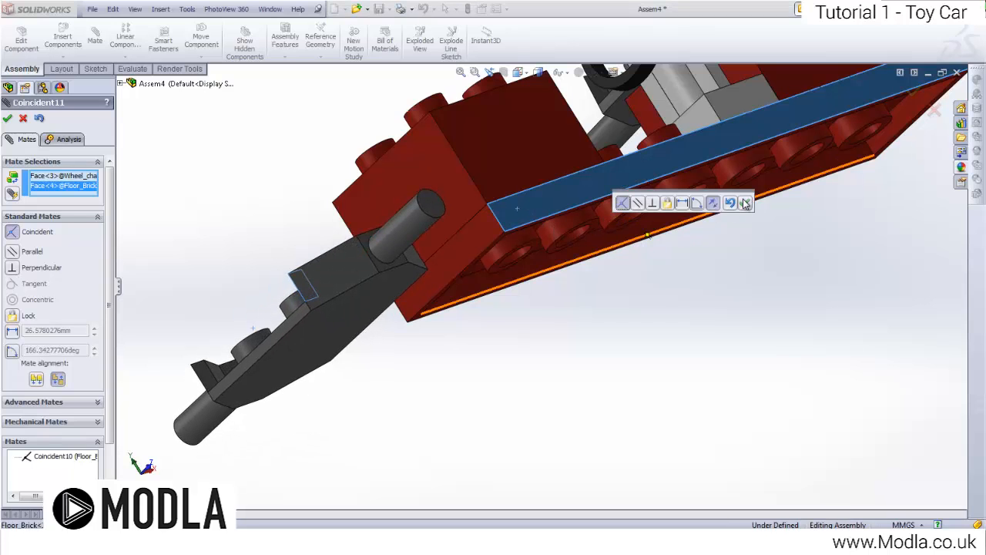
pyautogui.click(744, 201)
# Step: Mate the straight edge face of the rear Wheel_chassis coincident with Floor_Brick's end face below Back_Brick
pyautogui.moveTo(342, 246); pyautogui.dragTo(374, 286, button='middle')
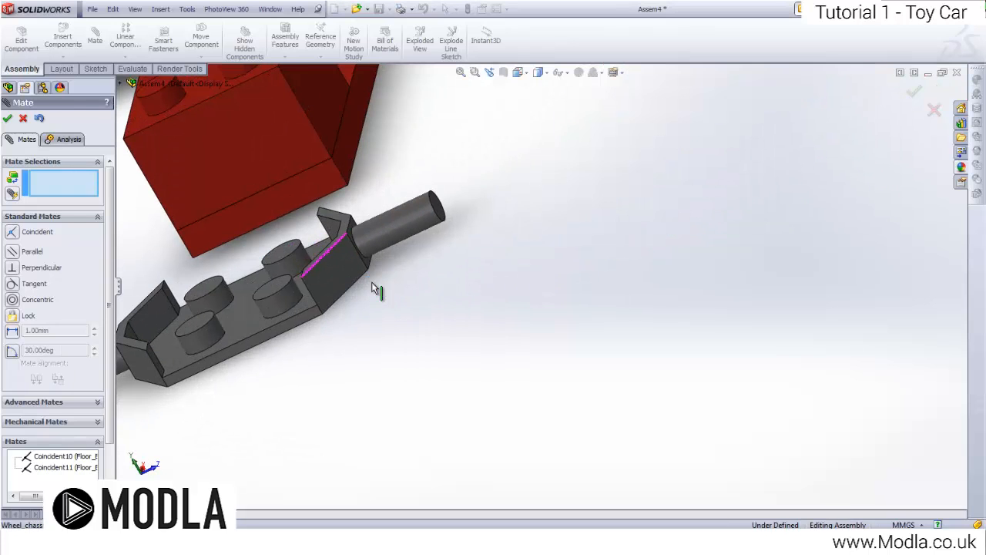
pyautogui.click(304, 324)
pyautogui.moveTo(304, 323); pyautogui.dragTo(264, 214, button='middle')
pyautogui.click(264, 210)
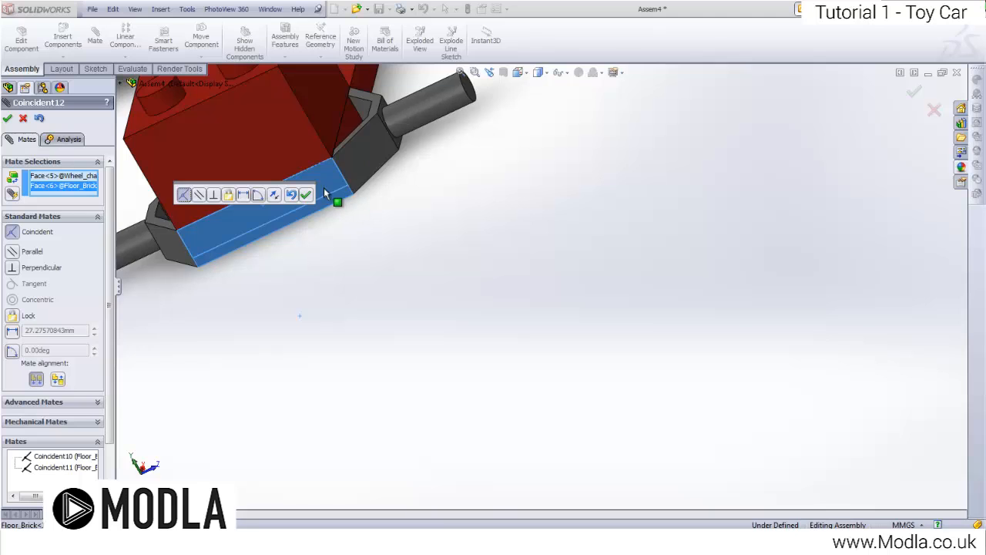
pyautogui.click(307, 197)
# Step: Mate the studded top face of the front Wheel_chassis coincident with Floor_Brick's bottom rim
pyautogui.scroll(5, 343, 212)
pyautogui.moveTo(346, 213); pyautogui.dragTo(432, 305, button='middle')
pyautogui.scroll(4, 431, 304)
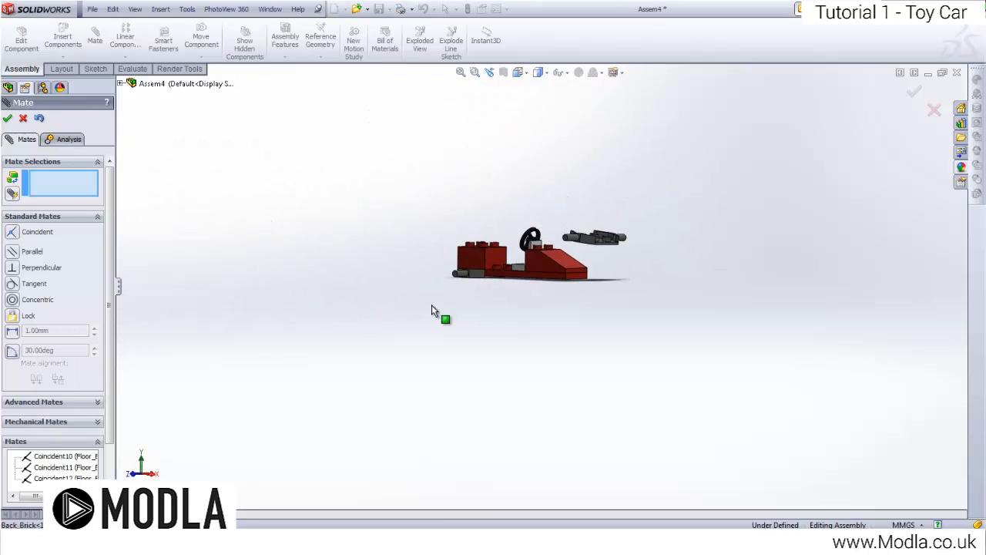
pyautogui.scroll(-1, 593, 233)
pyautogui.scroll(-4, 595, 235)
pyautogui.moveTo(540, 300); pyautogui.dragTo(480, 217, button='middle')
pyautogui.click(577, 315)
pyautogui.scroll(-4, 528, 283)
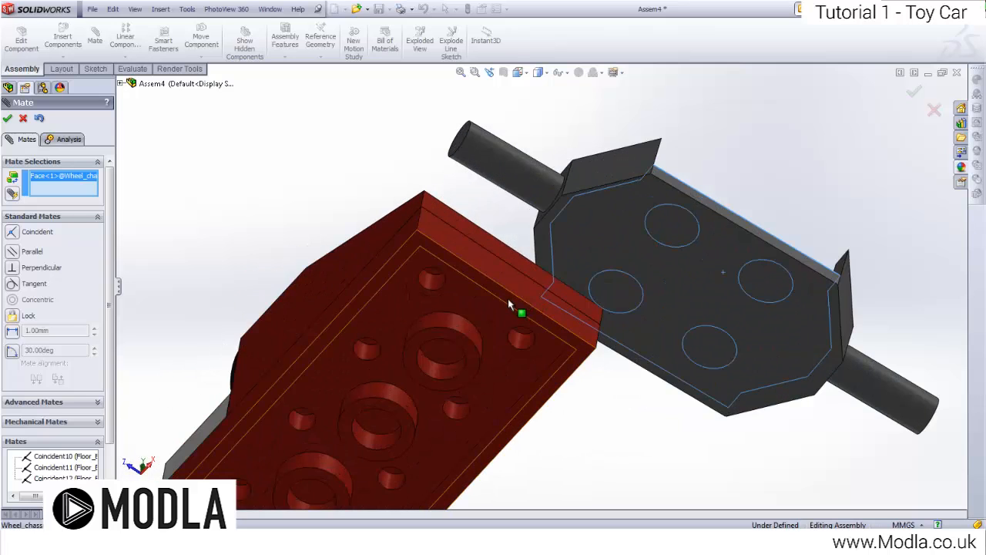
pyautogui.click(507, 298)
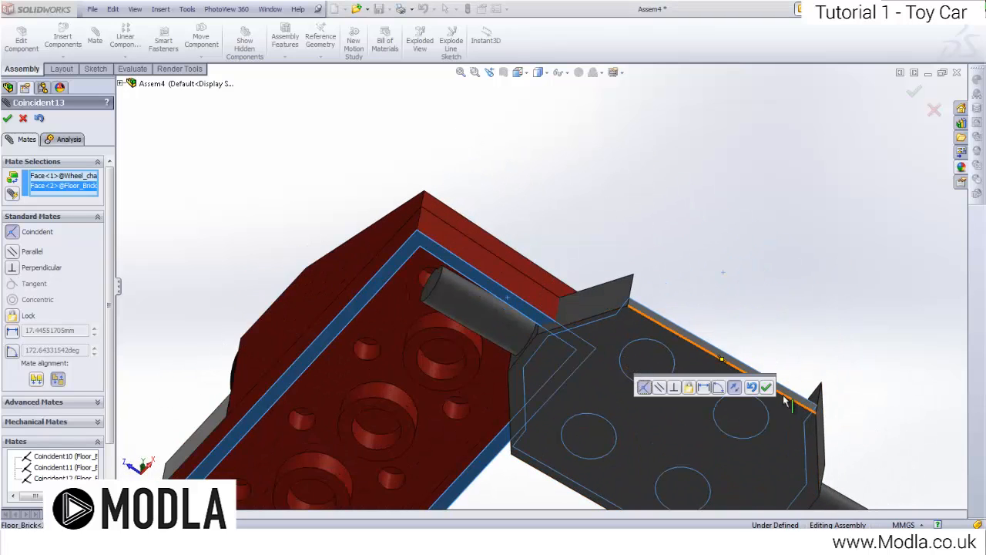
pyautogui.click(768, 388)
pyautogui.scroll(5, 496, 250)
pyautogui.moveTo(495, 250); pyautogui.dragTo(539, 309, button='middle')
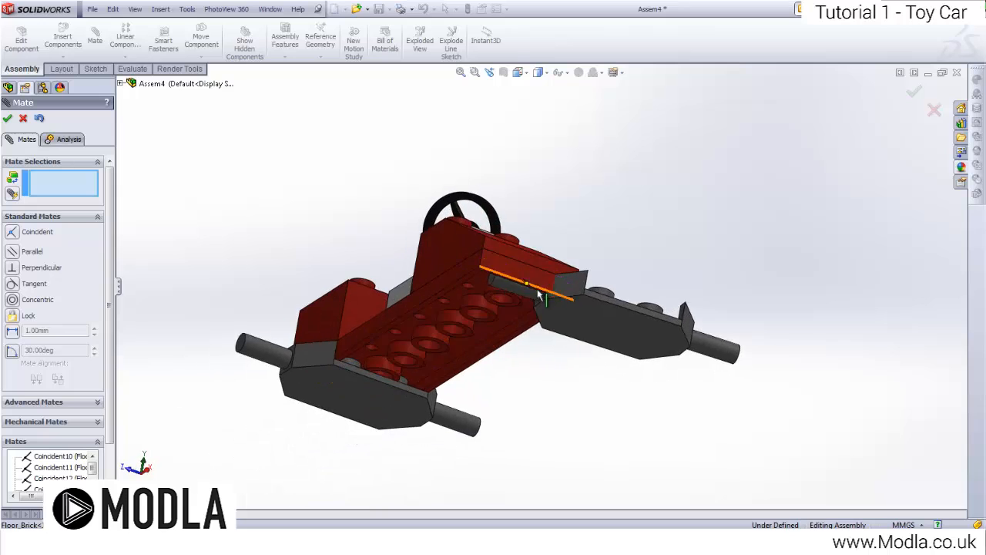
pyautogui.scroll(-6, 561, 322)
pyautogui.click(559, 319)
pyautogui.click(274, 201)
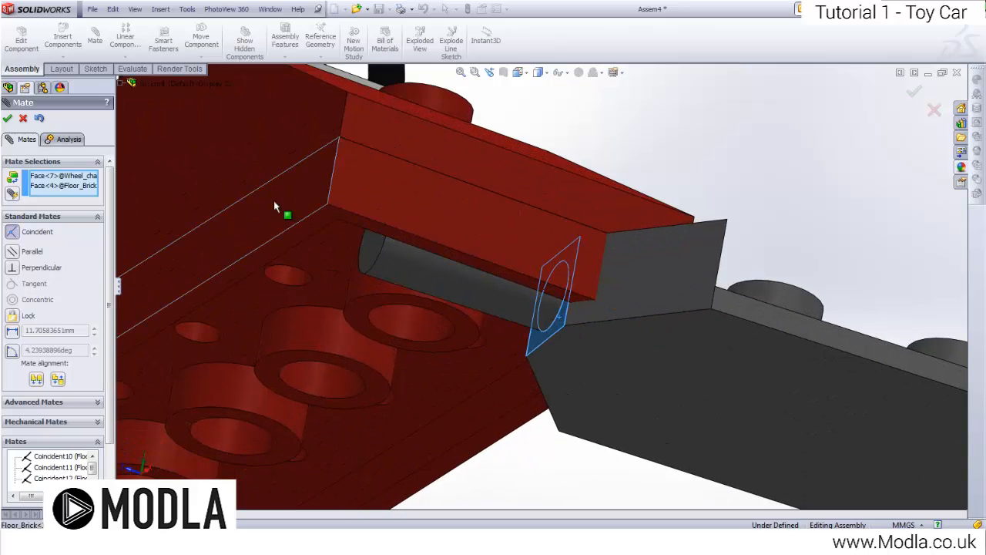
pyautogui.click(314, 247)
pyautogui.click(290, 229)
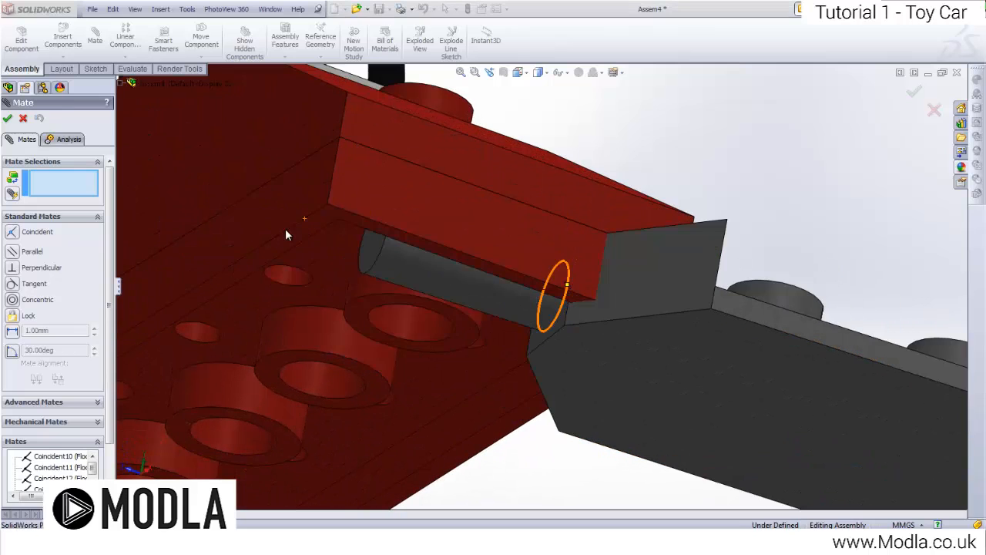
pyautogui.click(563, 332)
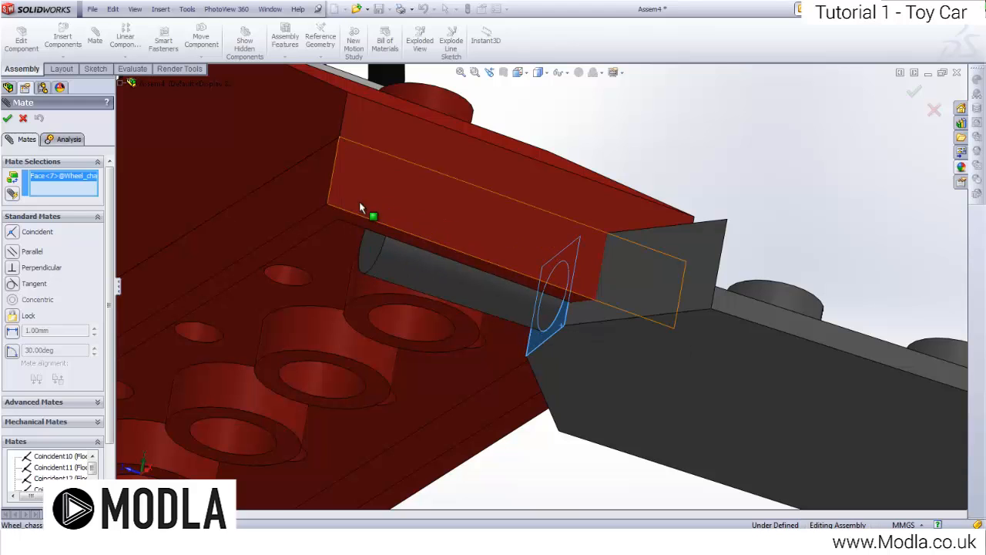
pyautogui.click(322, 206)
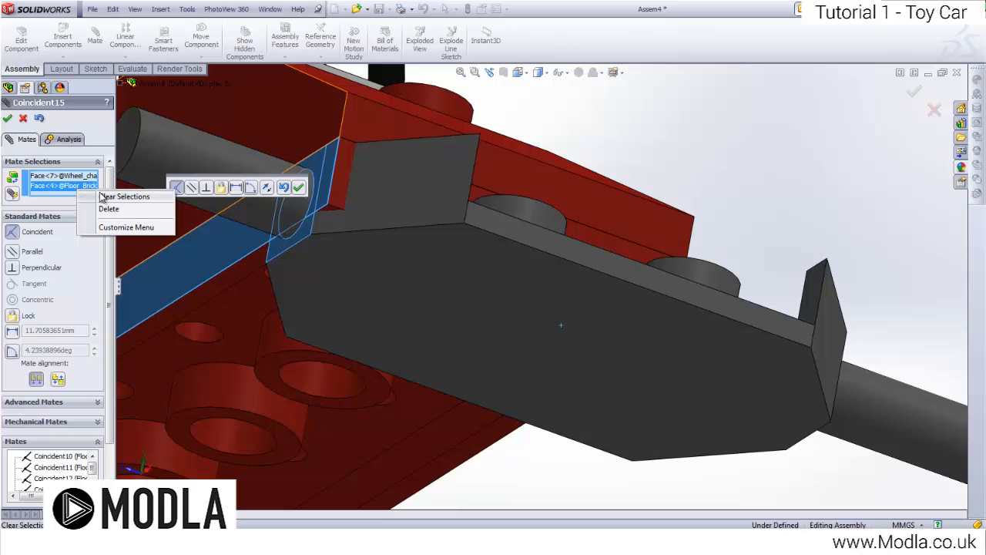
pyautogui.click(101, 197)
# Step: Mate the inner flange face of the front Wheel_chassis coincident with Floor_Brick's long side face, with the alignment flipped
pyautogui.scroll(5, 447, 205)
pyautogui.moveTo(446, 208); pyautogui.dragTo(382, 335, button='middle')
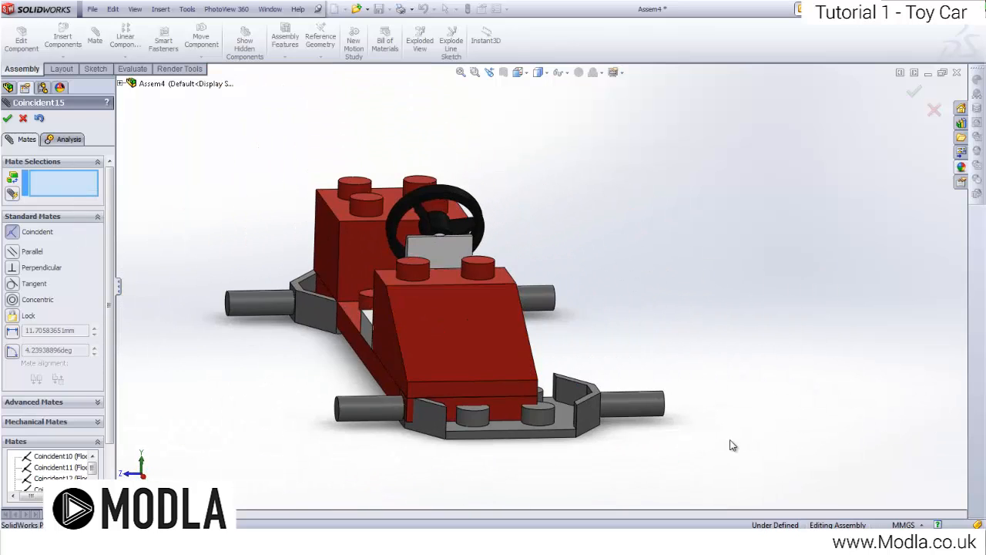
pyautogui.scroll(5, 577, 396)
pyautogui.click(559, 373)
pyautogui.moveTo(520, 349); pyautogui.dragTo(414, 363, button='middle')
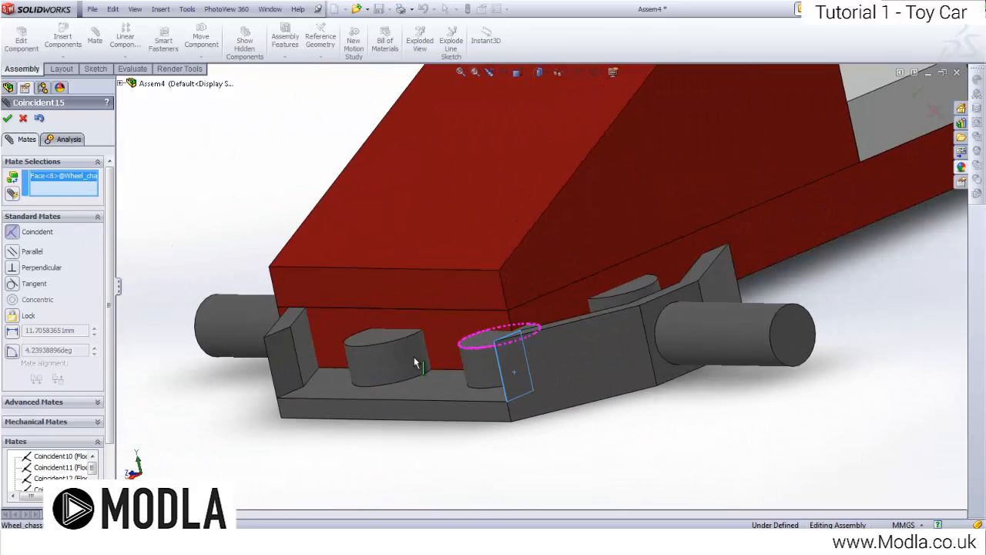
pyautogui.click(547, 307)
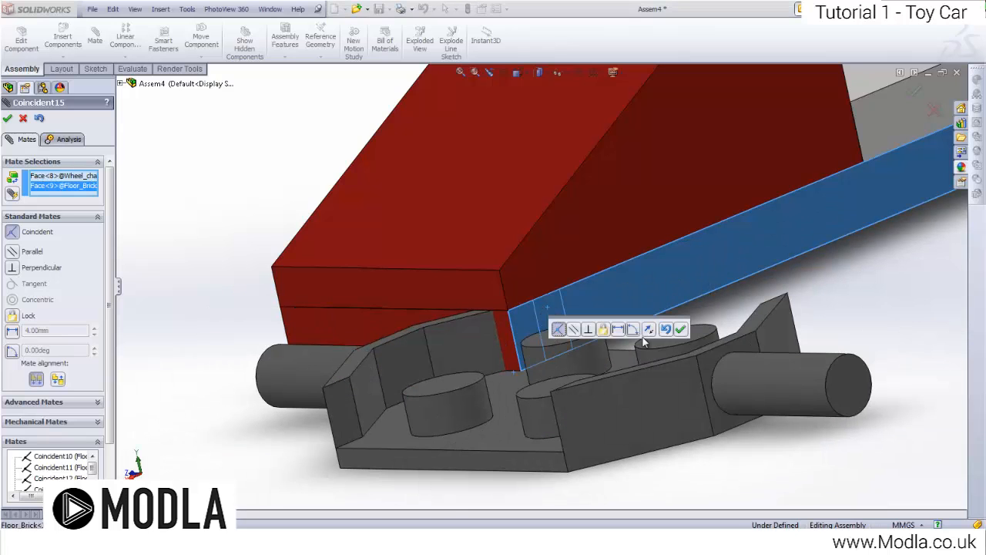
pyautogui.click(649, 330)
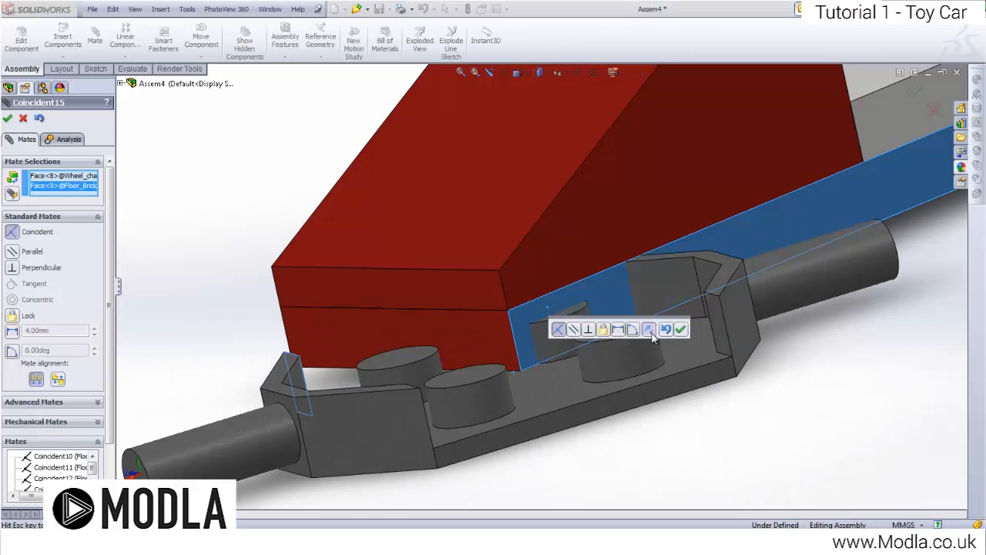
pyautogui.click(680, 329)
# Step: Mate the straight edge face of the front Wheel_chassis coincident with Floor_Brick's end face below Front_Brick and finish mating
pyautogui.moveTo(545, 357); pyautogui.dragTo(470, 354, button='middle')
pyautogui.click(472, 356)
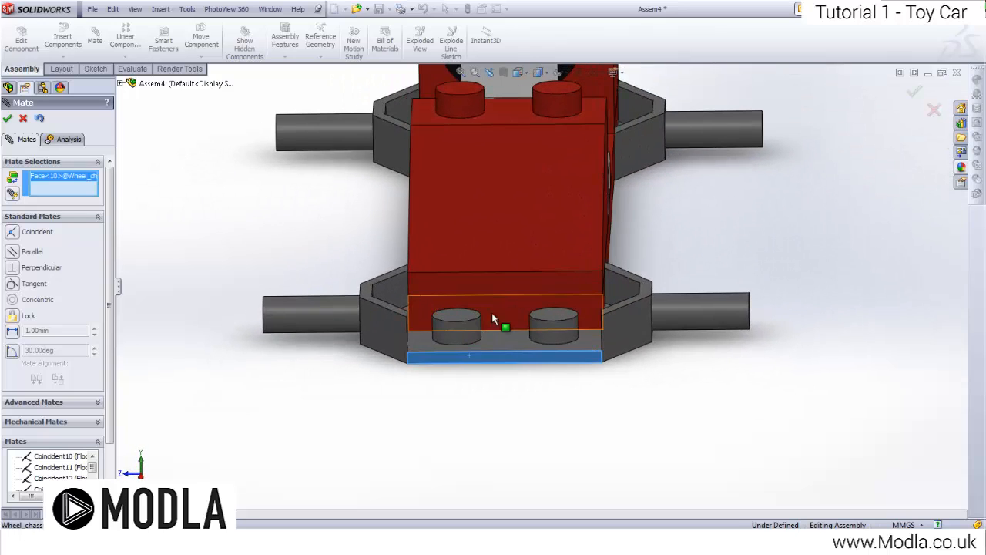
pyautogui.click(491, 313)
pyautogui.click(748, 322)
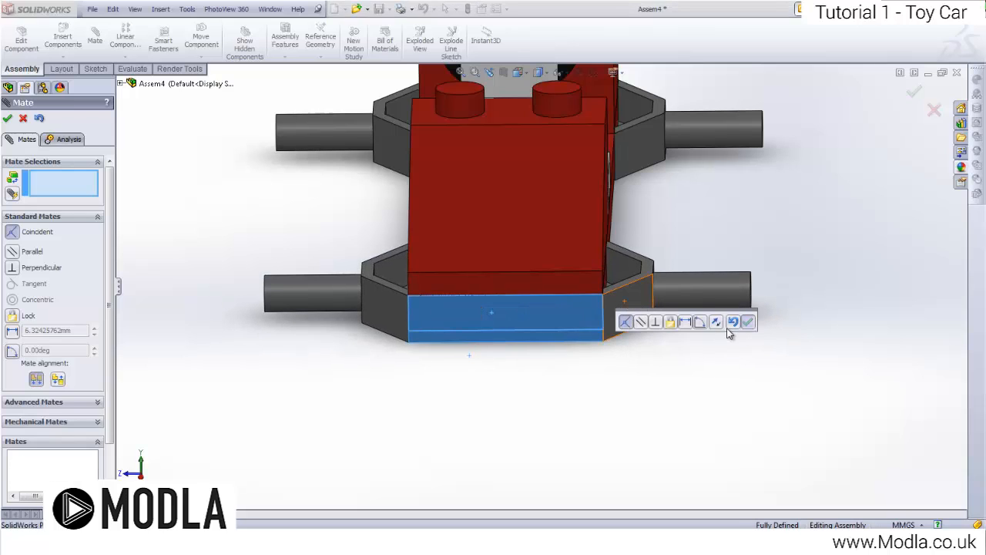
pyautogui.click(8, 118)
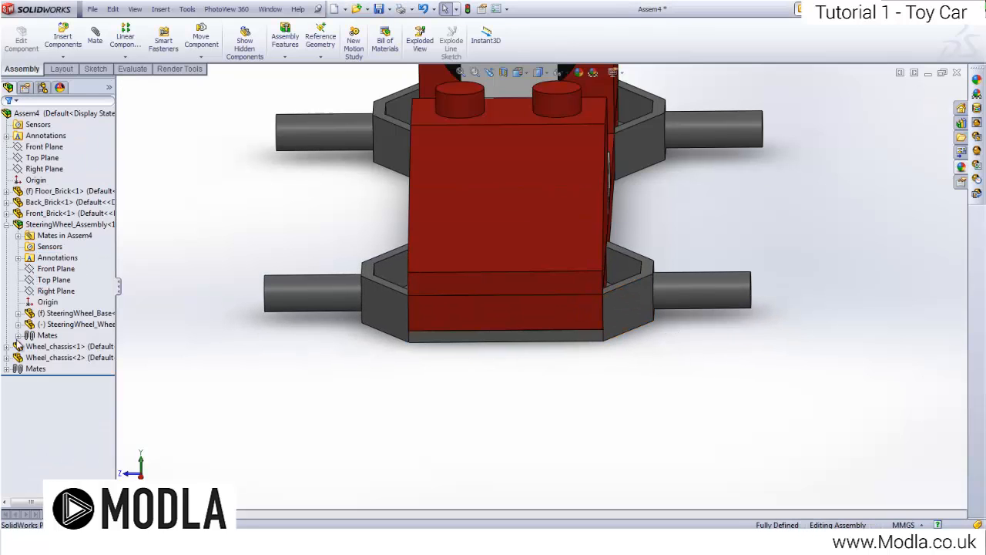
# Step: Examine the assembly's list of mates and the positions of both wheel chassis beneath the car
pyautogui.click(7, 370)
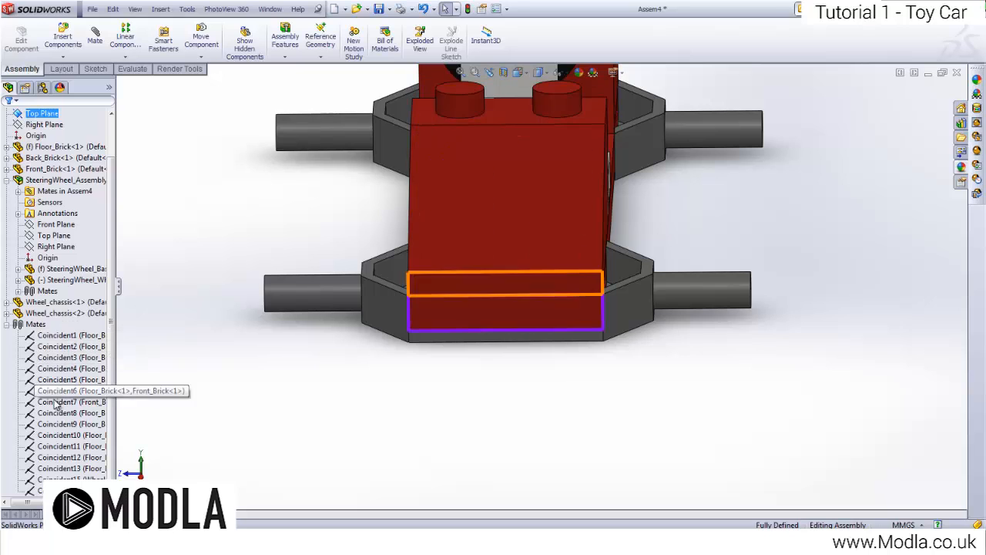
pyautogui.rightClick(77, 469)
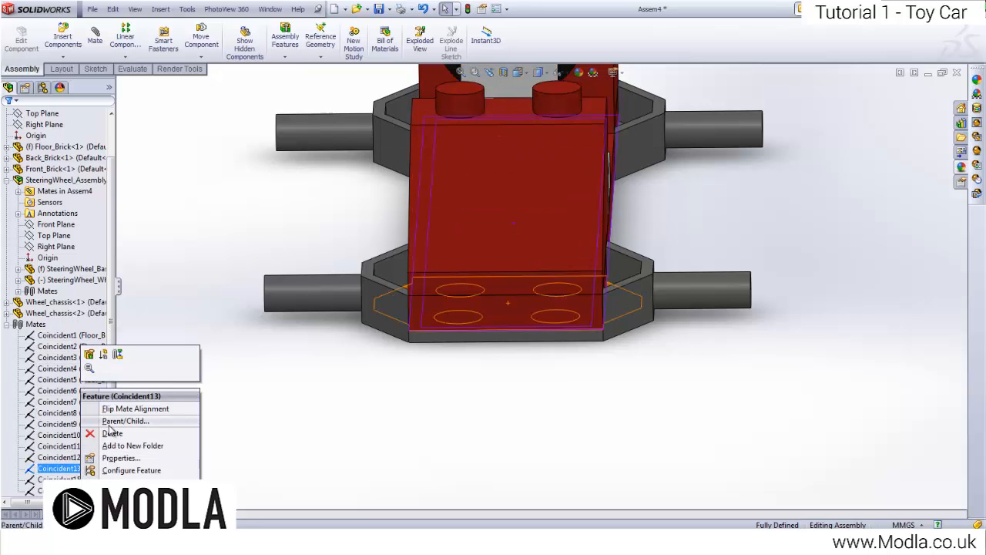
pyautogui.click(271, 422)
pyautogui.scroll(4, 484, 282)
pyautogui.moveTo(484, 282); pyautogui.dragTo(555, 271, button='middle')
pyautogui.scroll(-5, 554, 271)
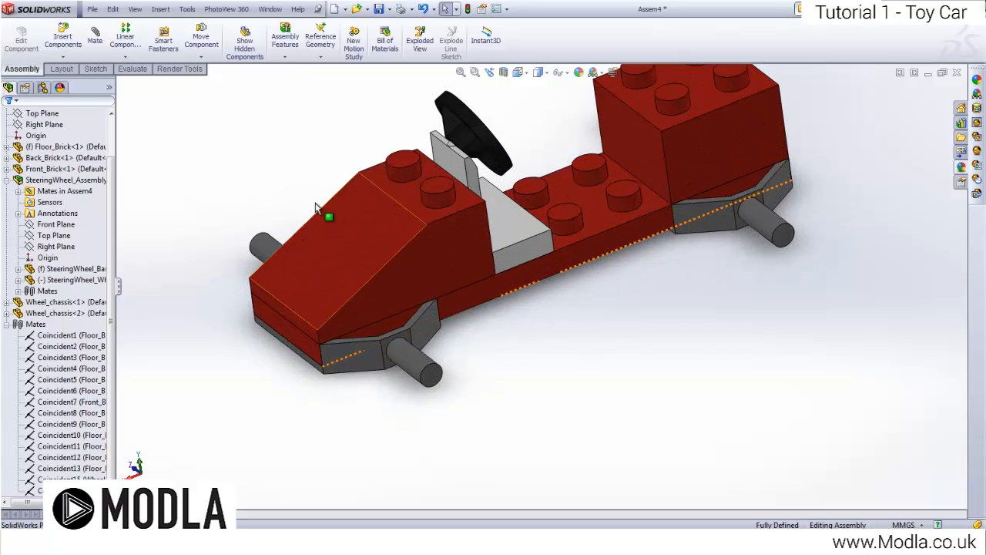
pyautogui.moveTo(316, 208); pyautogui.dragTo(321, 206, button='middle')
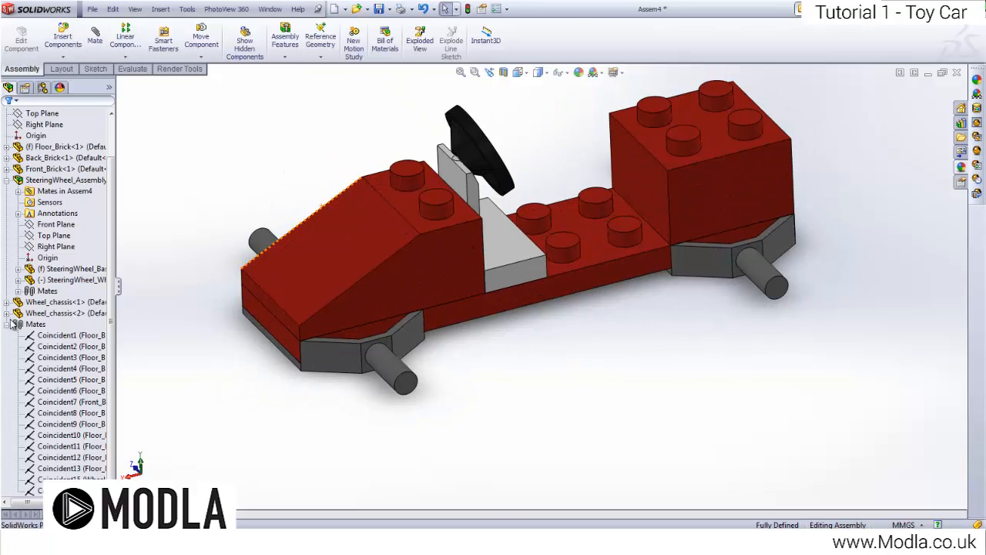
pyautogui.click(13, 323)
# Step: Insert four copies of Wheel_Assembly, placing one near each axle of the front and rear Wheel_chassis
pyautogui.click(62, 41)
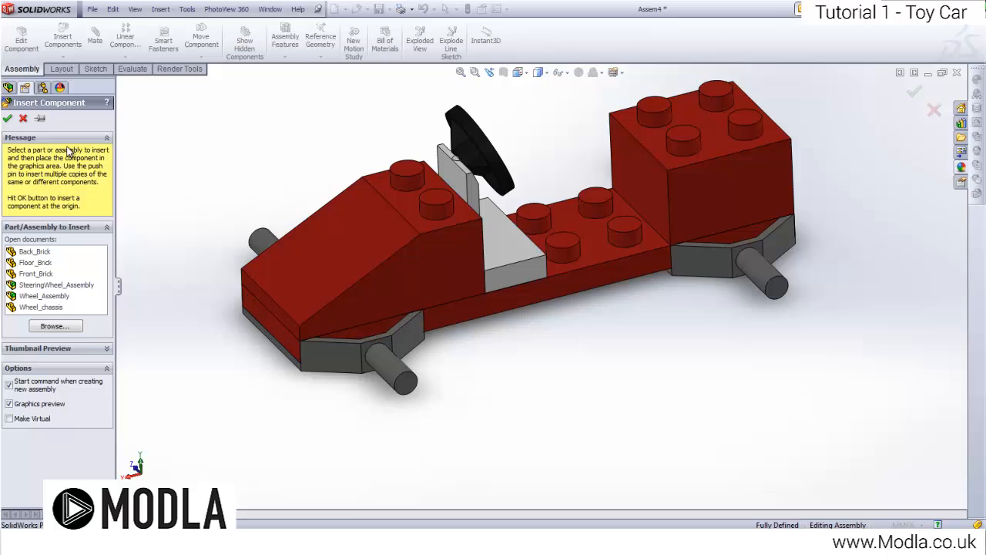
pyautogui.click(49, 297)
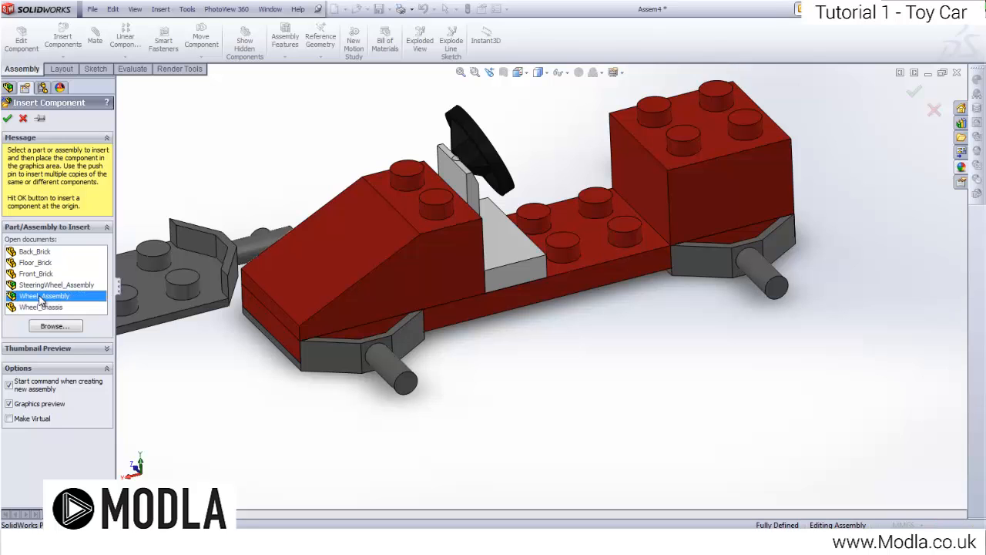
pyautogui.scroll(4, 198, 213)
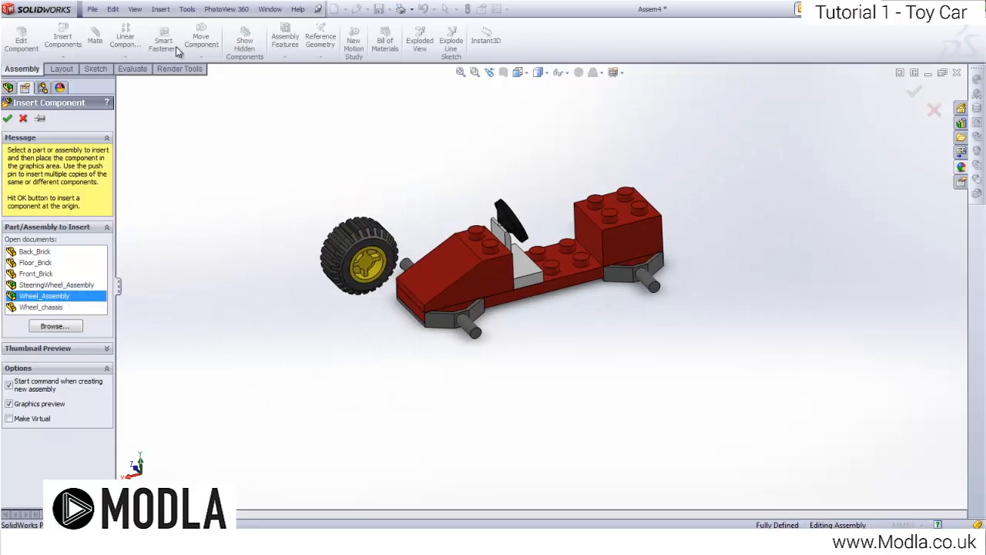
pyautogui.moveTo(362, 179); pyautogui.dragTo(389, 253, button='middle')
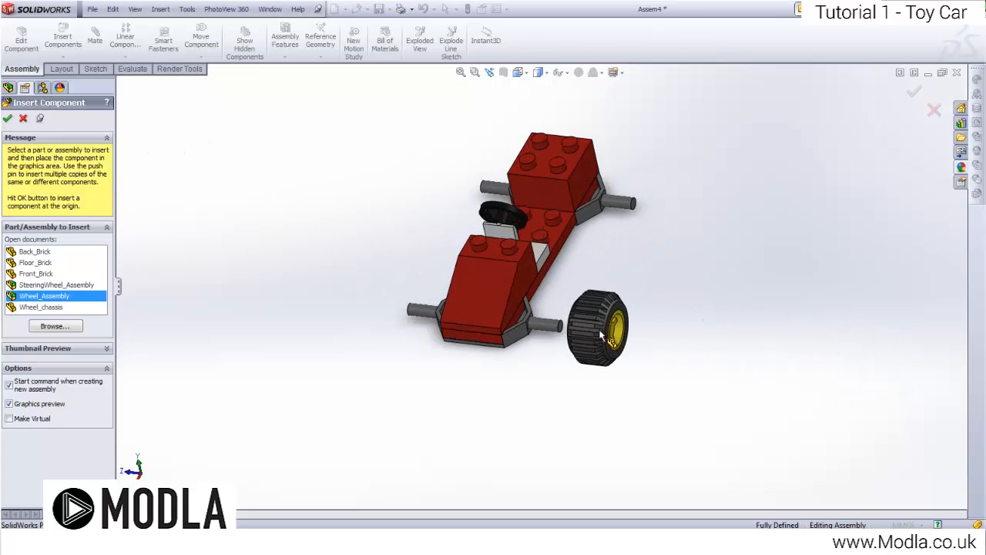
pyautogui.click(618, 333)
pyautogui.click(666, 207)
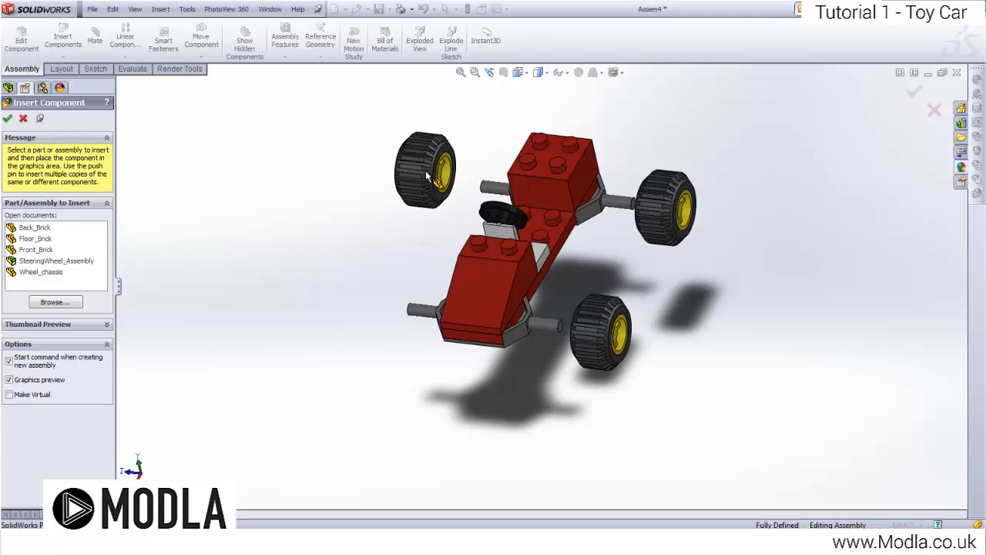
pyautogui.click(426, 171)
pyautogui.moveTo(351, 235); pyautogui.dragTo(374, 255, button='middle')
pyautogui.press('Escape')
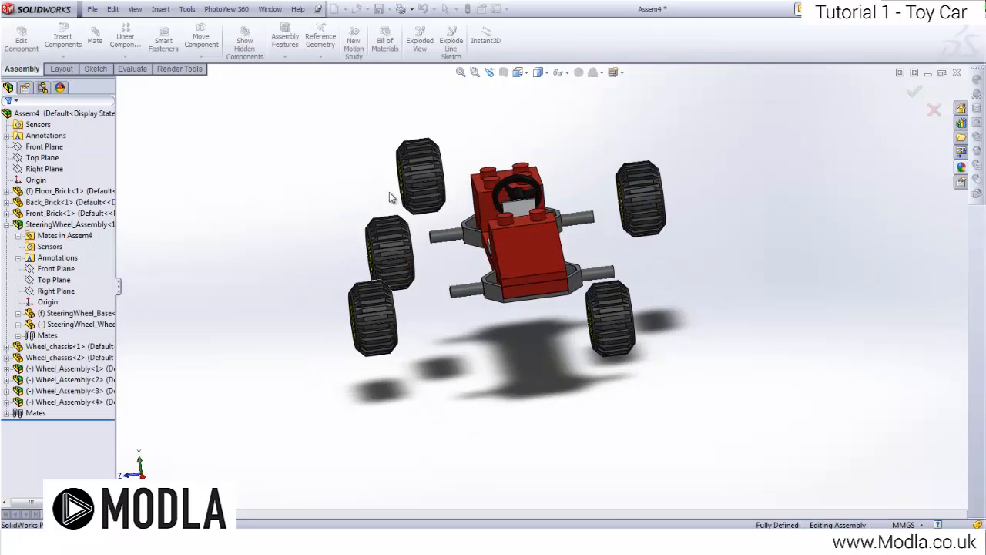
# Step: Rotate the two Wheel_Assembly copies on the car's positive-Z side with Free Drag, turning their inner hubs towards the axles
pyautogui.moveTo(308, 144); pyautogui.dragTo(298, 261, button='middle')
pyautogui.click(201, 56)
pyautogui.click(219, 81)
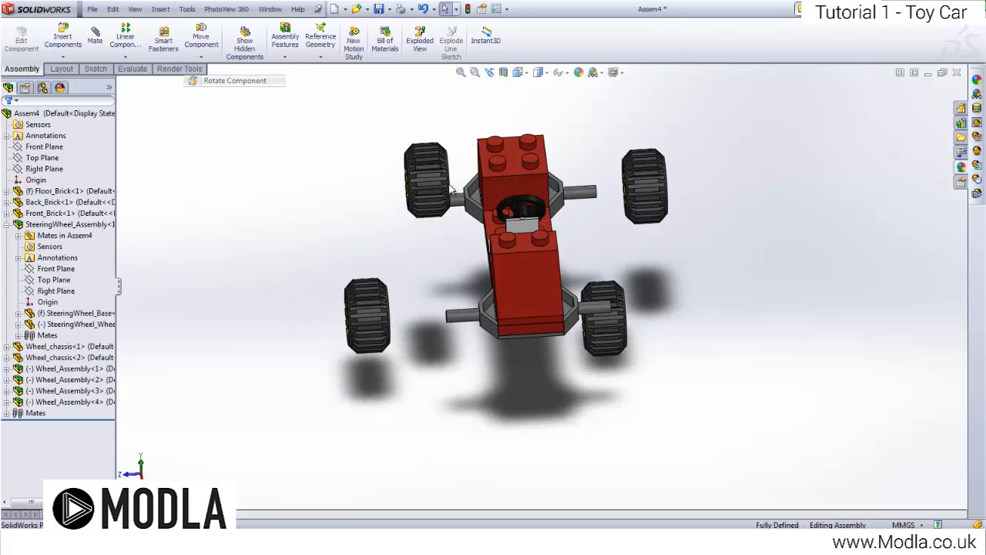
pyautogui.moveTo(323, 155); pyautogui.dragTo(242, 316)
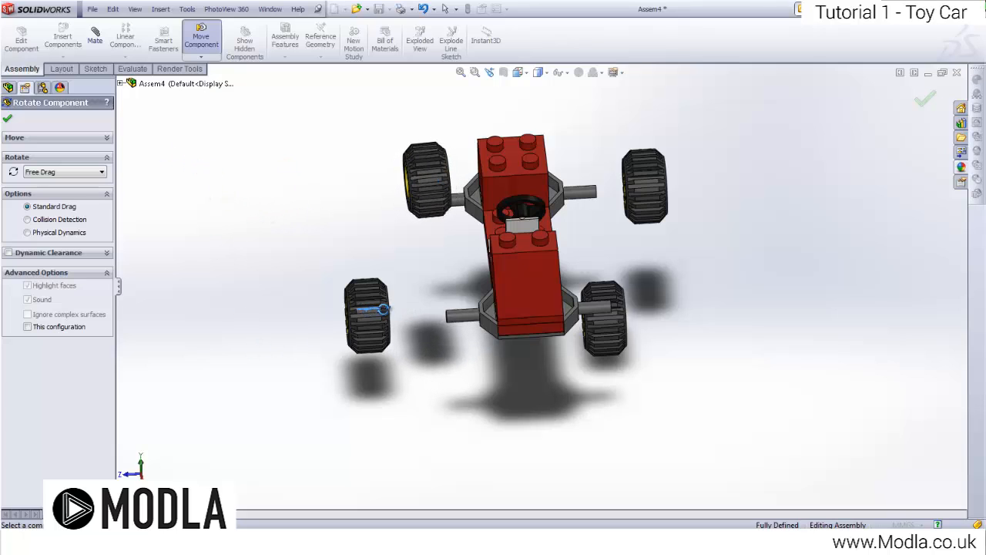
pyautogui.moveTo(383, 309); pyautogui.dragTo(157, 286)
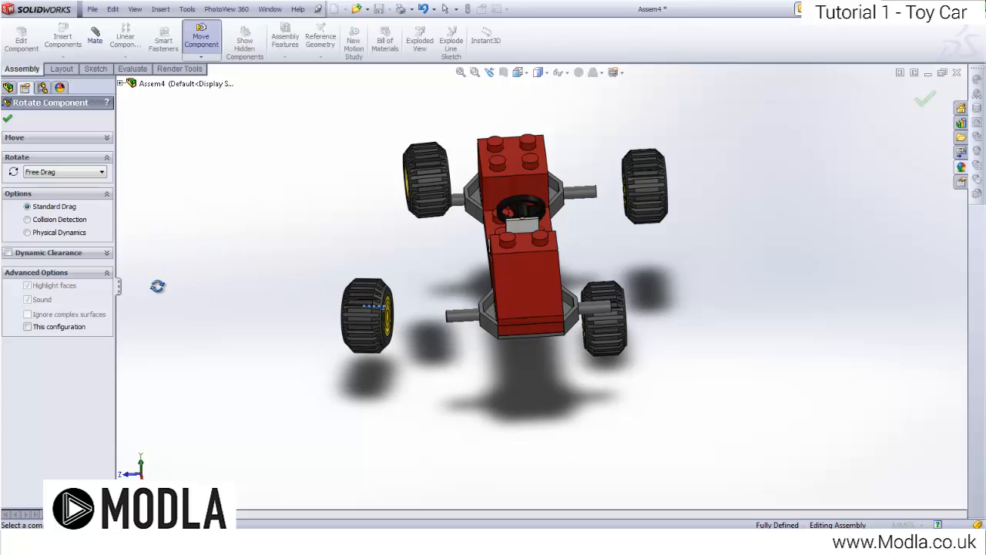
pyautogui.click(7, 120)
# Step: Mate the hub bore of the rear Wheel_Assembly on the negative-Z side concentric with the rear Wheel_chassis axle
pyautogui.click(95, 40)
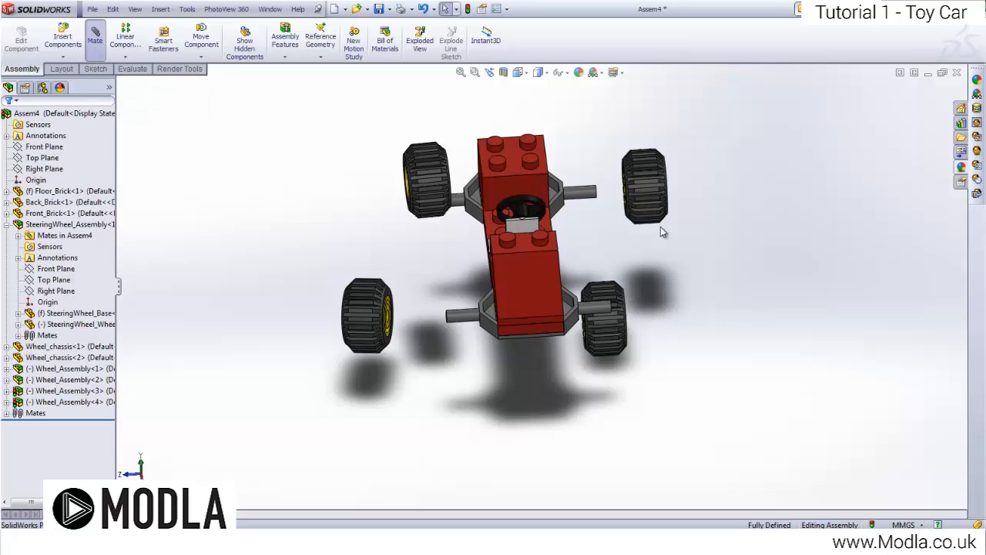
pyautogui.scroll(-6, 586, 239)
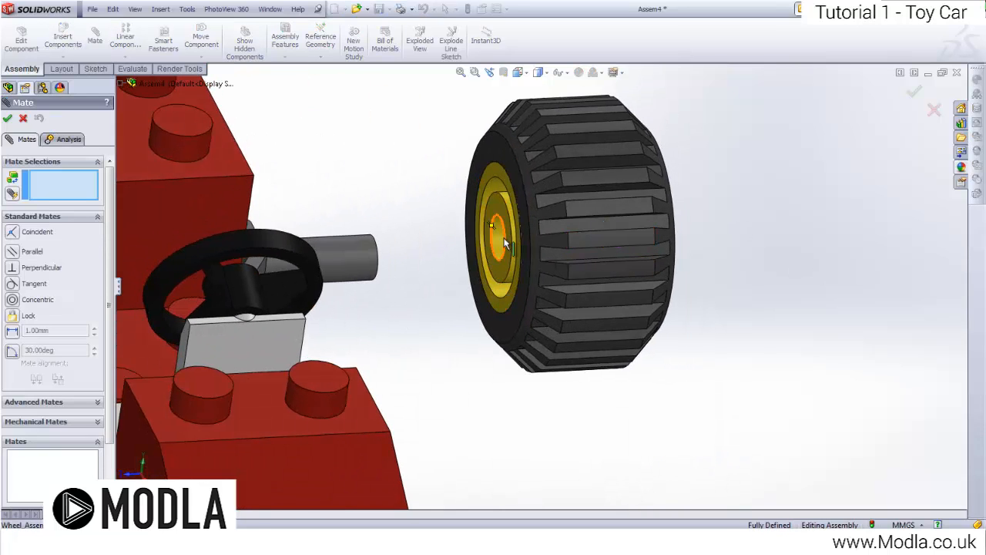
pyautogui.click(502, 245)
pyautogui.scroll(2, 468, 245)
pyautogui.rightClick(60, 189)
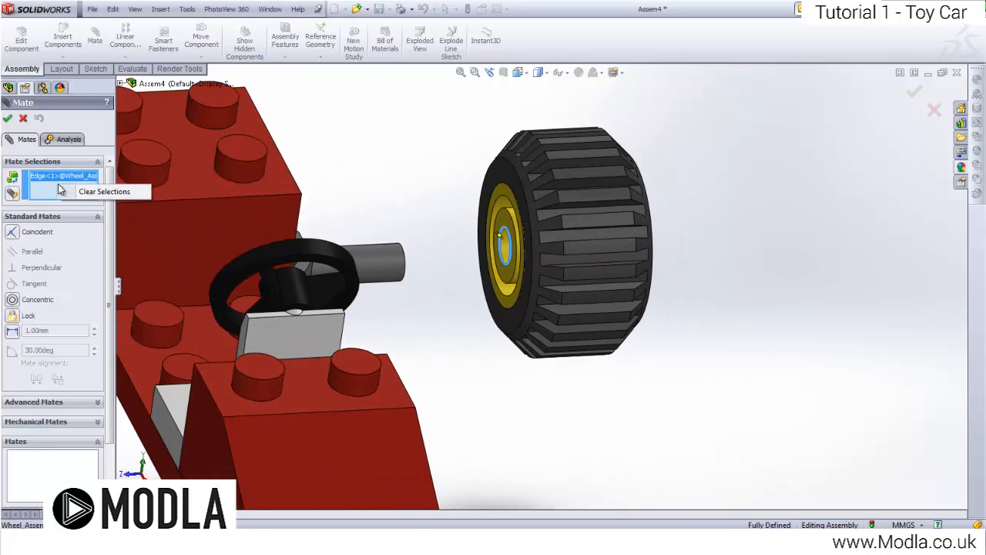
pyautogui.click(93, 192)
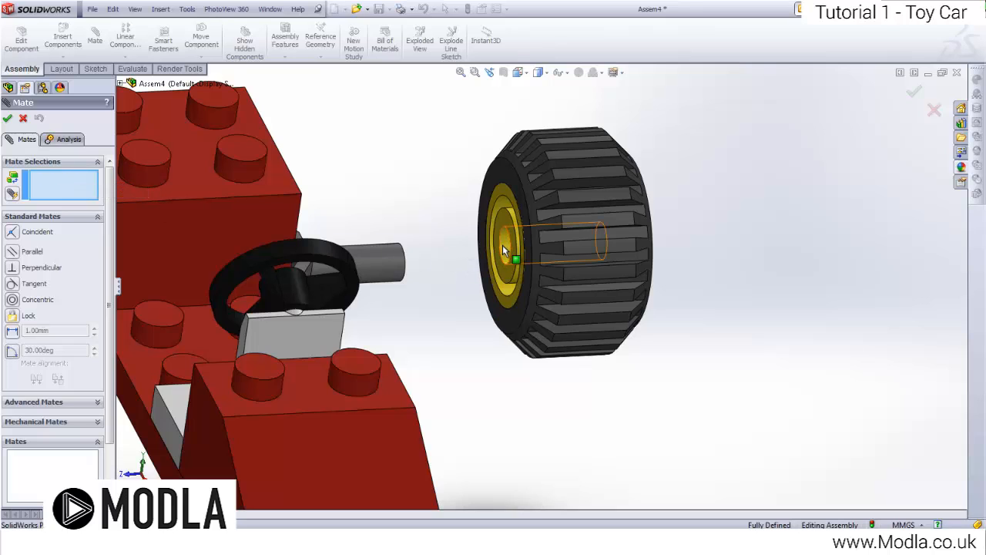
pyautogui.click(505, 248)
pyautogui.click(388, 262)
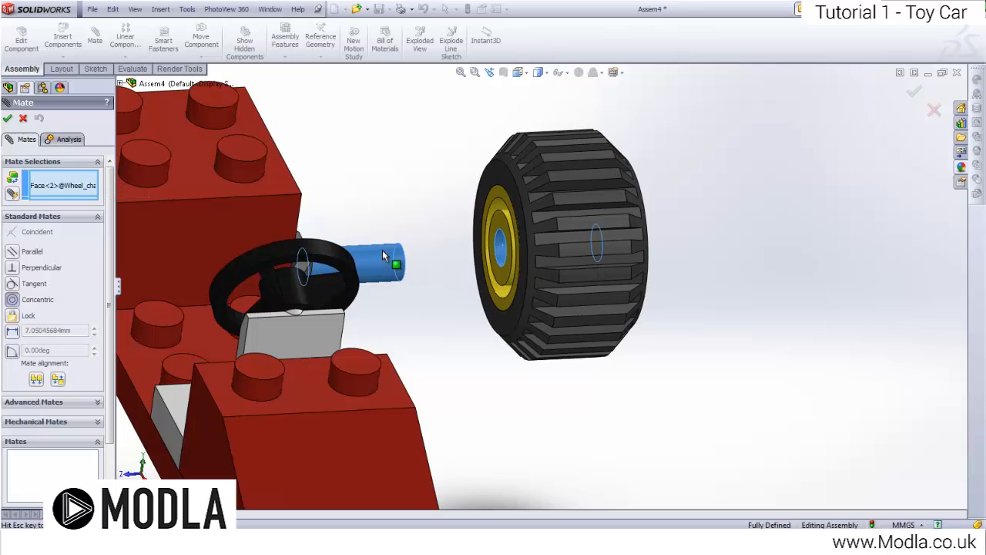
pyautogui.click(409, 251)
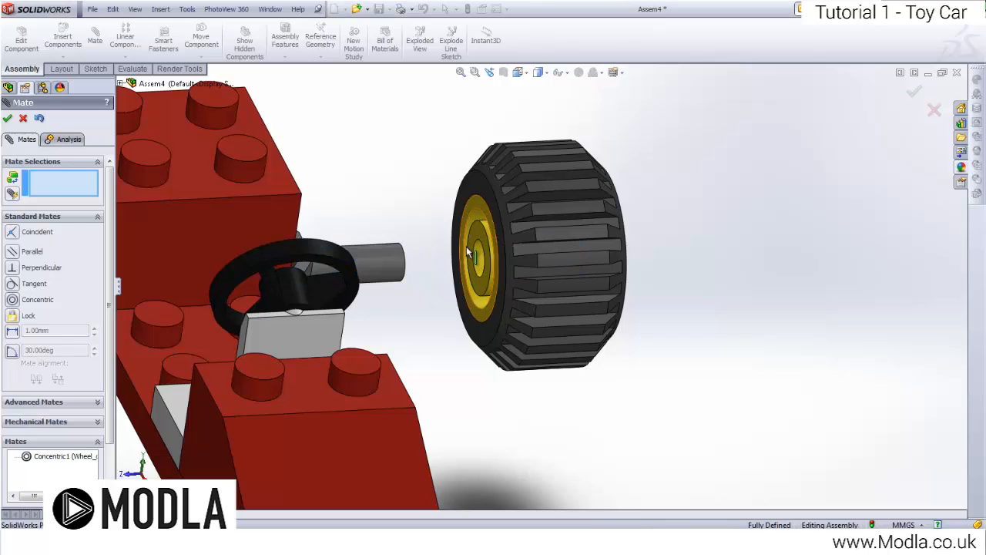
# Step: Mate the inner hub face of that rear wheel coincident with the Wheel_chassis face at the base of its axle
pyautogui.click(493, 254)
pyautogui.moveTo(494, 254); pyautogui.dragTo(363, 266, button='middle')
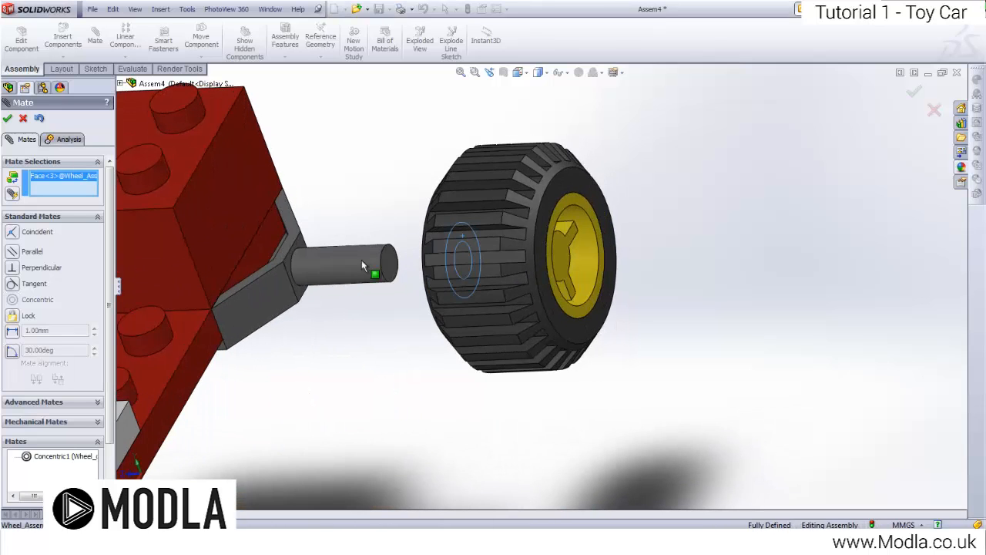
pyautogui.click(293, 271)
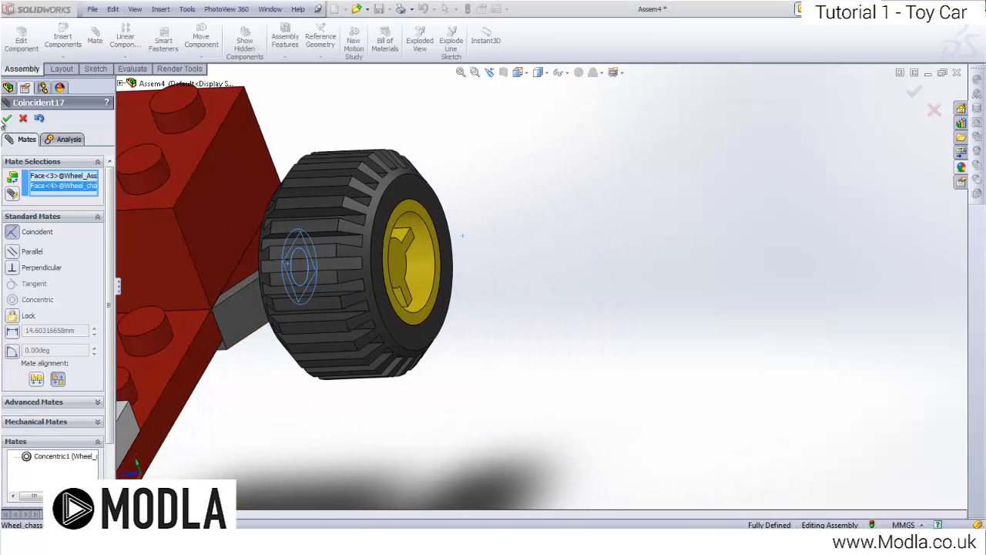
pyautogui.click(6, 119)
pyautogui.moveTo(345, 187); pyautogui.dragTo(380, 405)
# Step: Mate the hub bore of the front Wheel_Assembly on the negative-Z side concentric with the front Wheel_chassis axle
pyautogui.scroll(5, 475, 333)
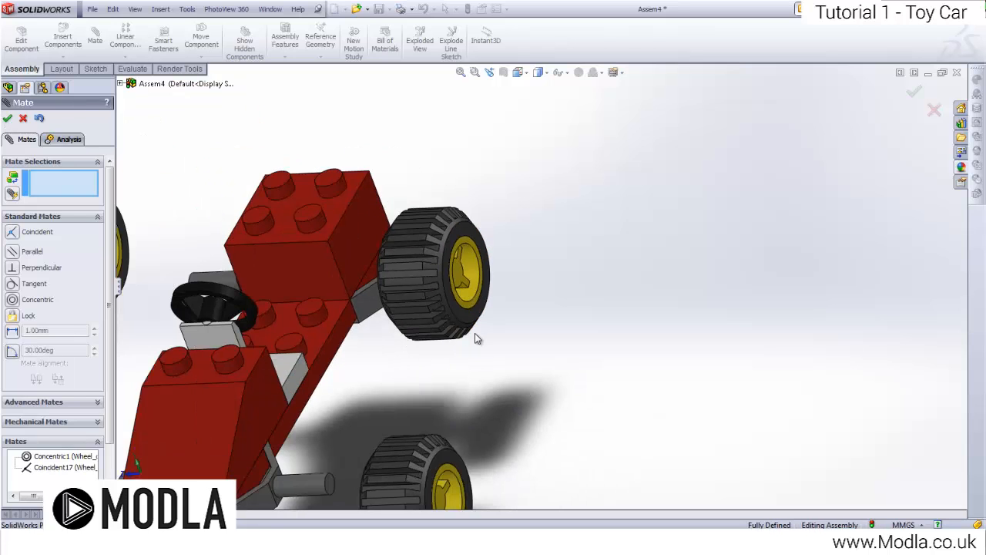
pyautogui.moveTo(474, 333); pyautogui.dragTo(441, 397, button='middle')
pyautogui.scroll(-4, 393, 305)
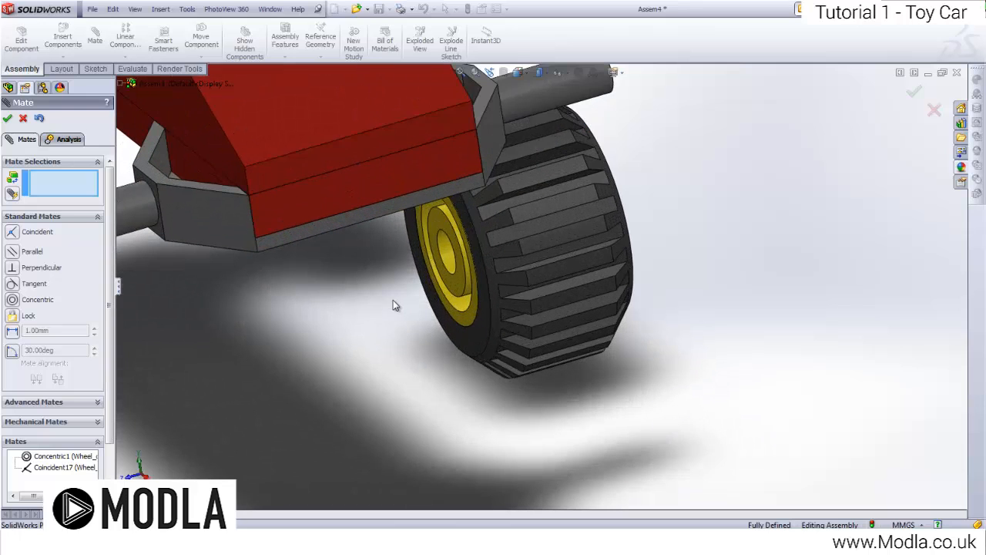
pyautogui.click(444, 259)
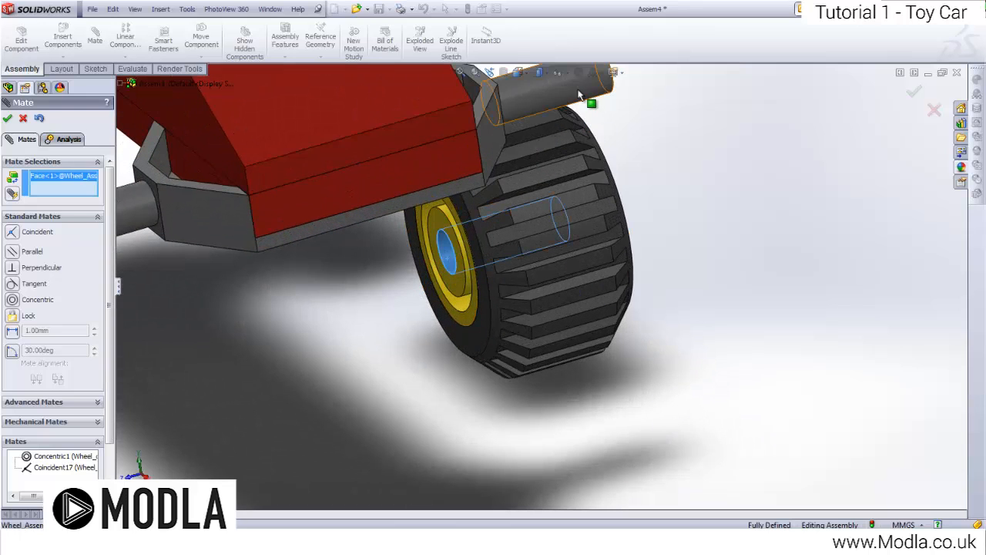
pyautogui.scroll(1, 738, 189)
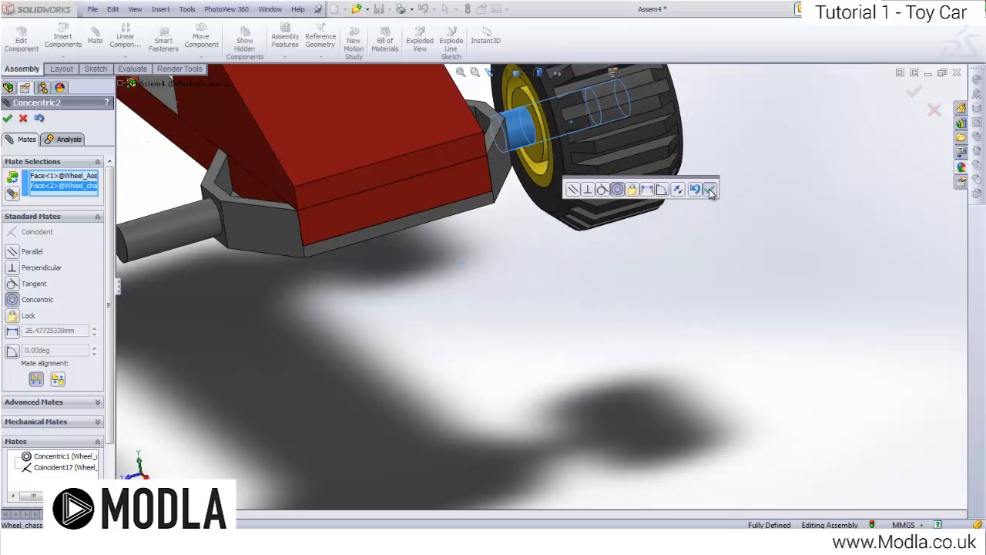
pyautogui.click(710, 189)
# Step: Mate the inner hub face of the front wheel on the negative-Z side coincident with the Wheel_chassis face at its axle's base
pyautogui.click(529, 125)
pyautogui.moveTo(529, 125); pyautogui.dragTo(493, 187, button='middle')
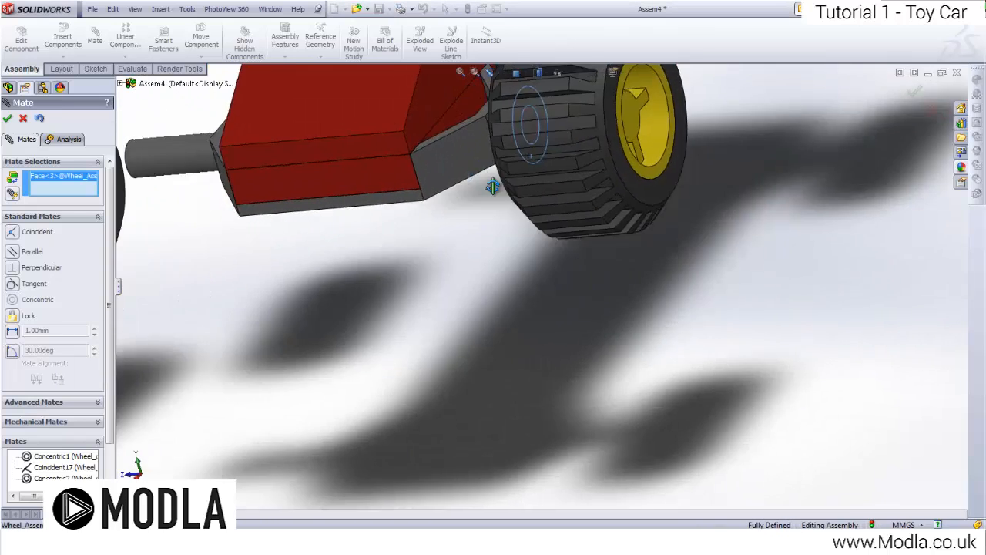
pyautogui.scroll(-5, 497, 181)
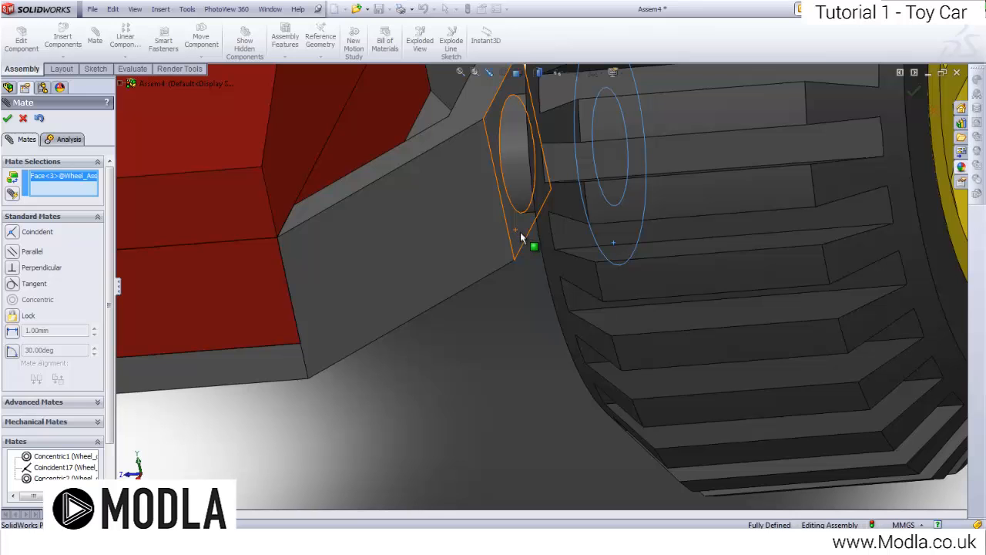
pyautogui.click(515, 232)
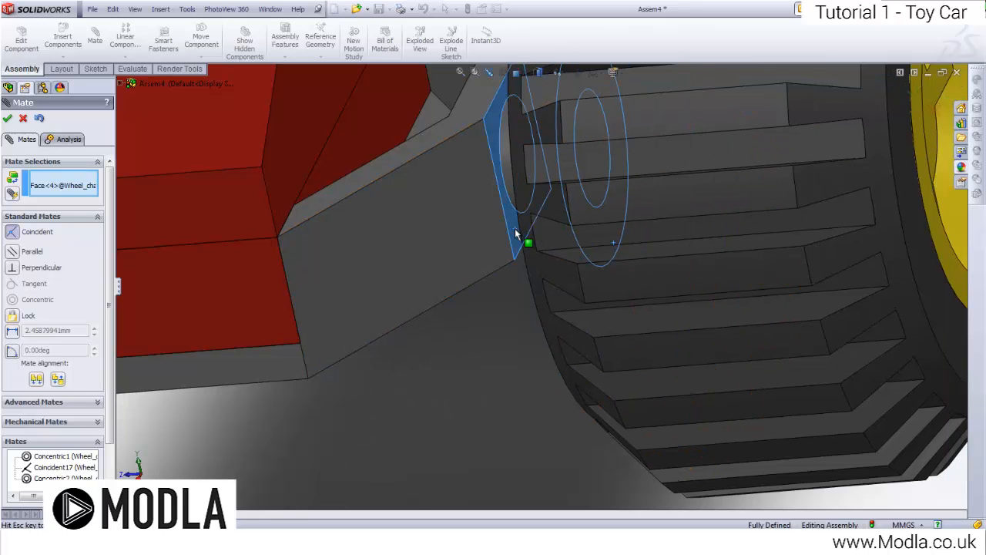
pyautogui.click(539, 235)
pyautogui.click(646, 217)
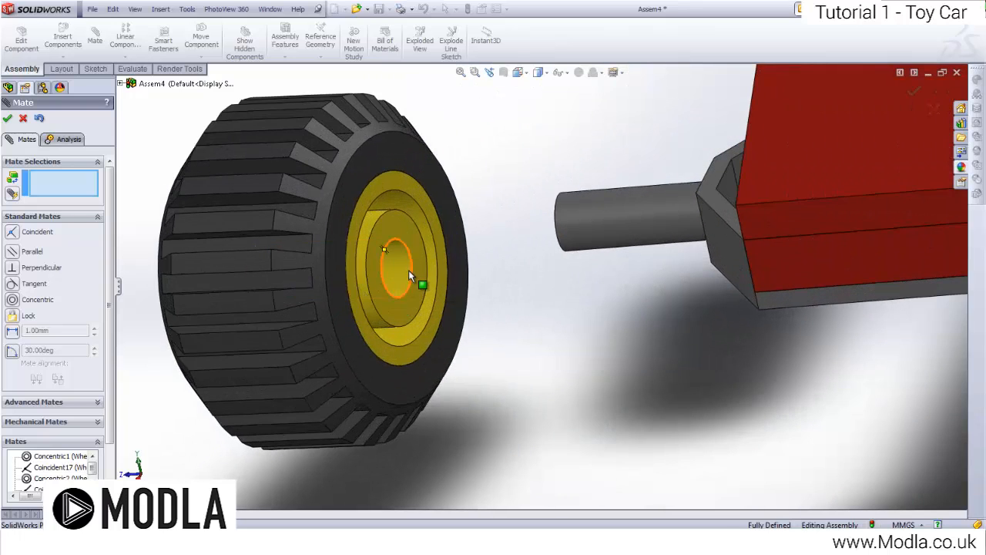
# Step: Mate the hub bore of the front Wheel_Assembly on the positive-Z side concentric with the front Wheel_chassis axle
pyautogui.click(409, 270)
pyautogui.click(600, 234)
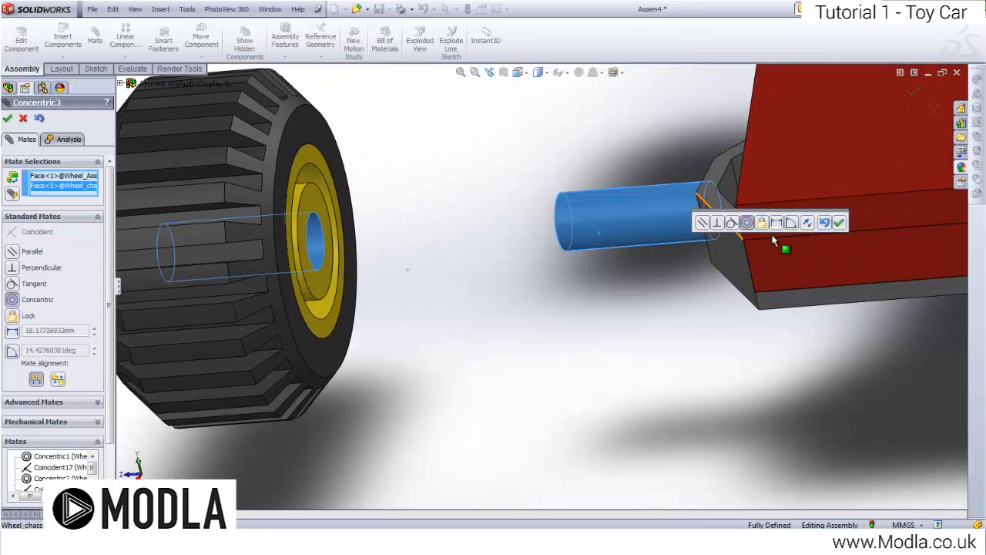
pyautogui.click(840, 222)
# Step: Mate that positive-Z front wheel's inner hub face coincident with the Wheel_chassis face at the base of its axle
pyautogui.click(314, 199)
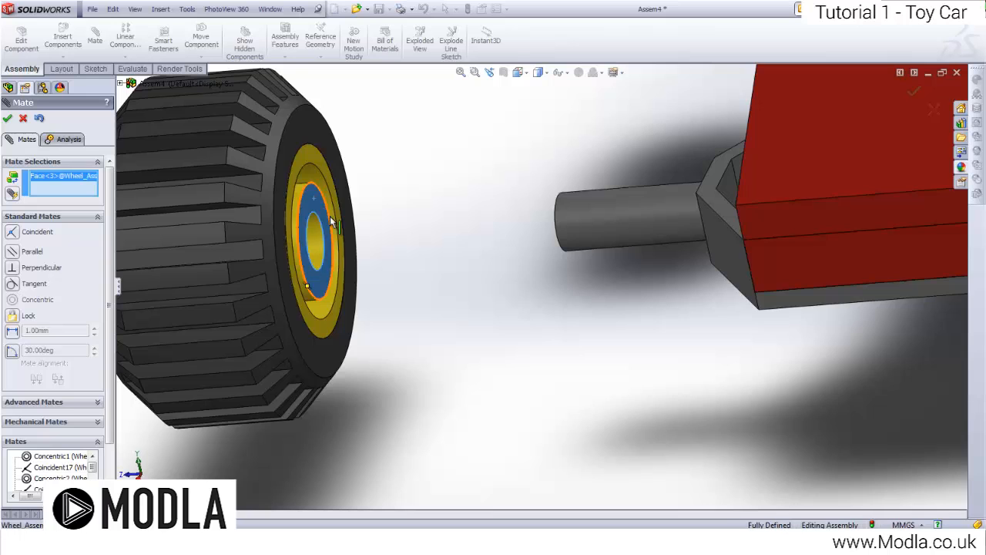
pyautogui.moveTo(332, 219); pyautogui.dragTo(405, 183, button='middle')
pyautogui.click(730, 233)
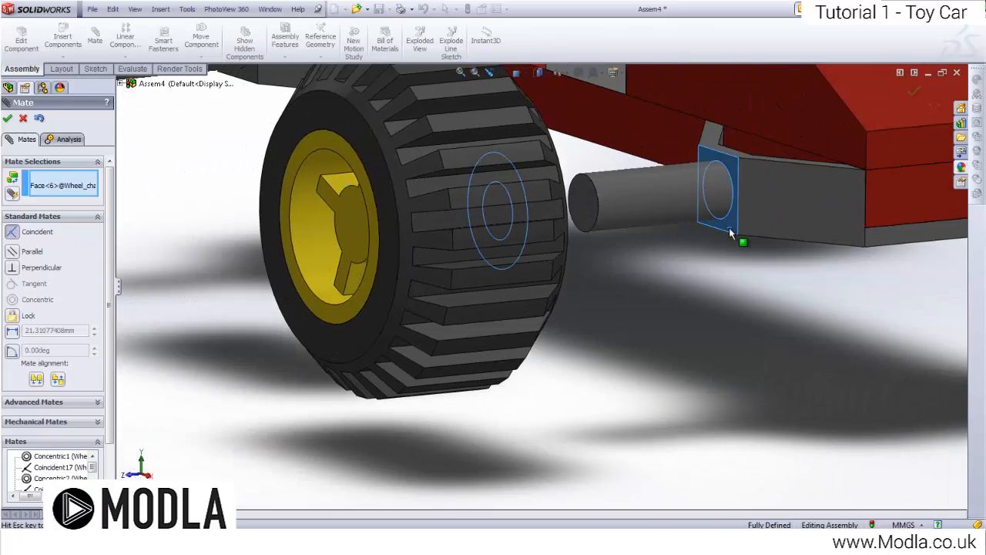
pyautogui.click(954, 208)
# Step: Mate the hub bore of the remaining Wheel_Assembly concentric with the rear Wheel_chassis axle on the positive-Z side
pyautogui.scroll(6, 561, 245)
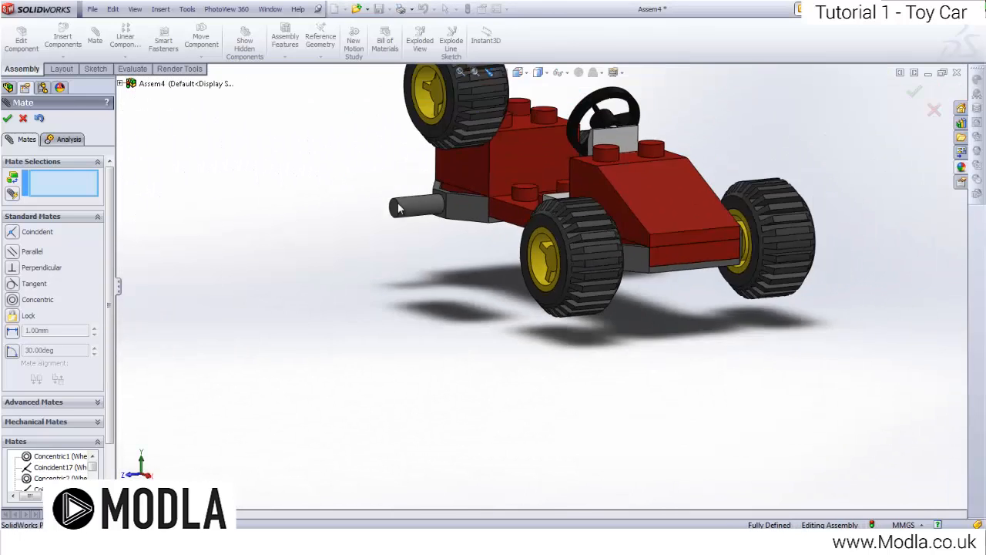
pyautogui.scroll(-2, 517, 189)
pyautogui.moveTo(517, 189); pyautogui.dragTo(411, 255, button='middle')
pyautogui.scroll(-5, 588, 183)
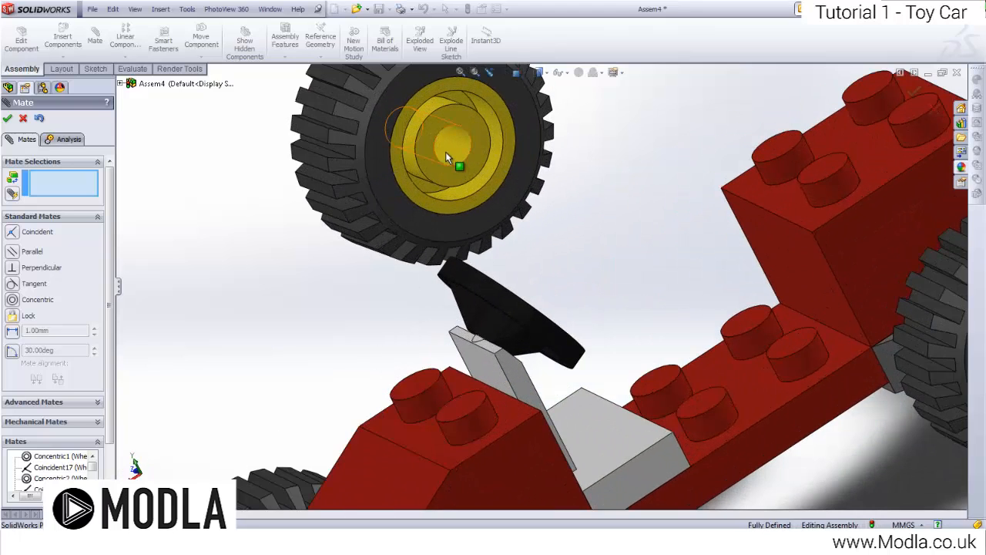
pyautogui.click(458, 158)
pyautogui.moveTo(504, 268); pyautogui.dragTo(360, 313, button='middle')
pyautogui.click(326, 359)
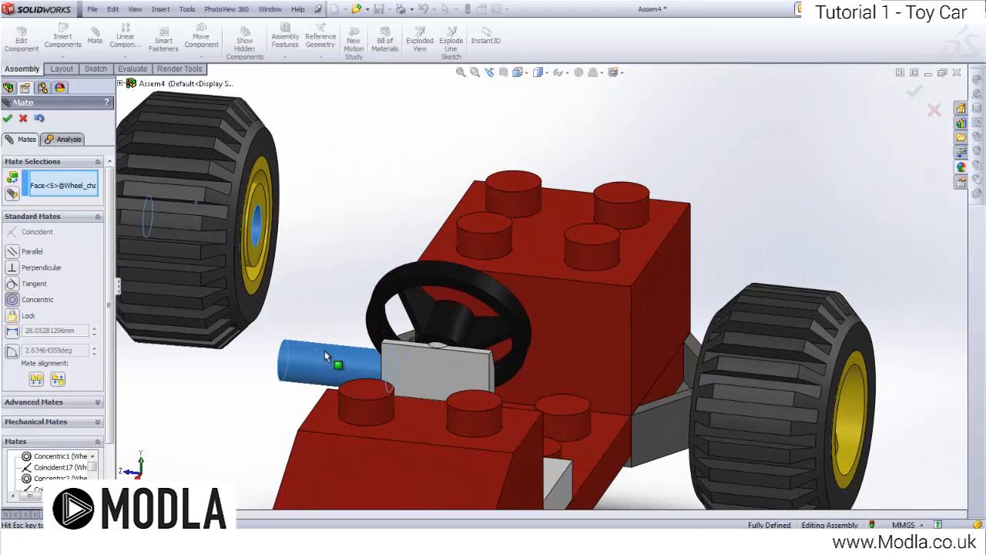
pyautogui.click(802, 391)
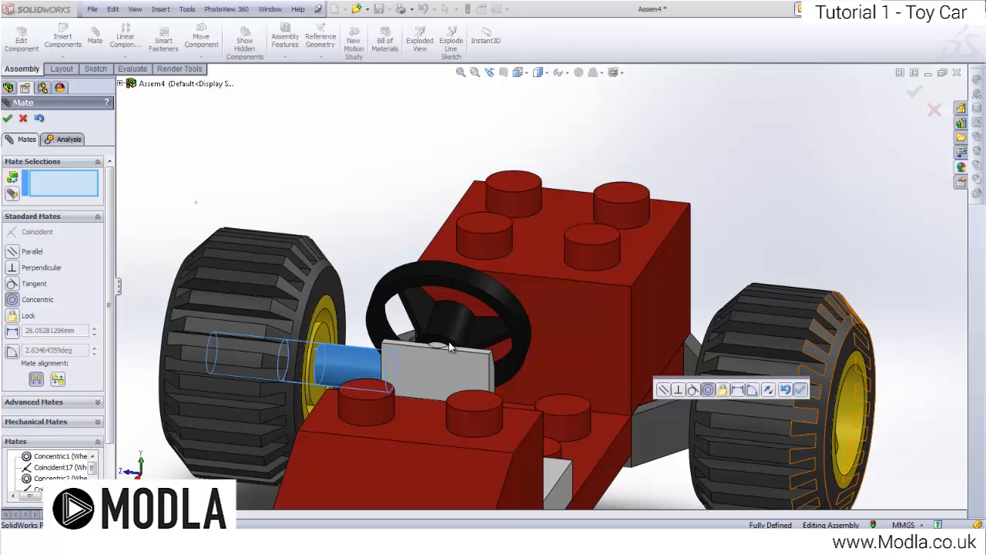
pyautogui.click(327, 339)
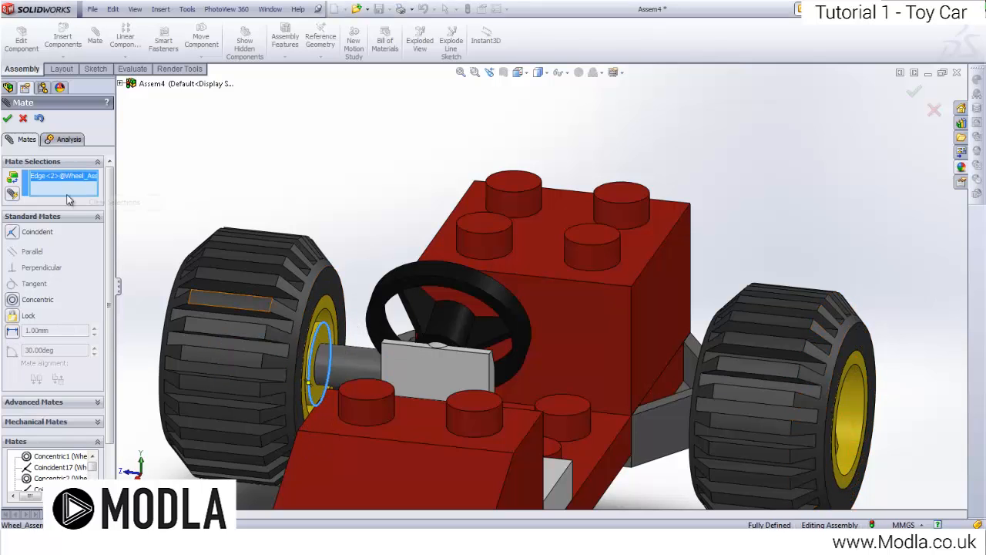
pyautogui.rightClick(68, 196)
pyautogui.click(112, 204)
# Step: Mate the positive-Z rear wheel's inner hub face coincident with the Wheel_chassis face at its axle's base and finish mating
pyautogui.click(323, 336)
pyautogui.moveTo(323, 336); pyautogui.dragTo(401, 324, button='middle')
pyautogui.scroll(-5, 401, 329)
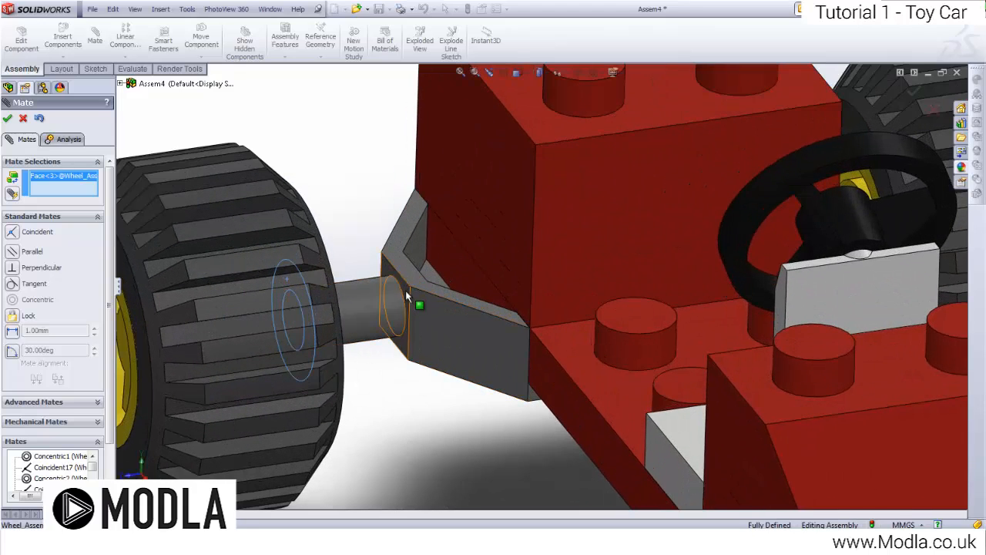
pyautogui.click(414, 301)
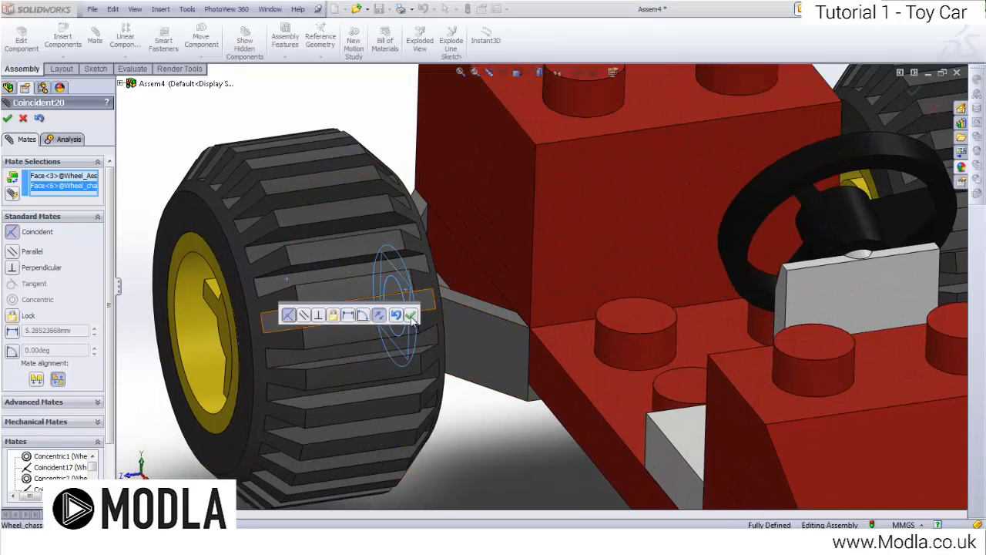
pyautogui.click(436, 312)
pyautogui.scroll(6, 595, 322)
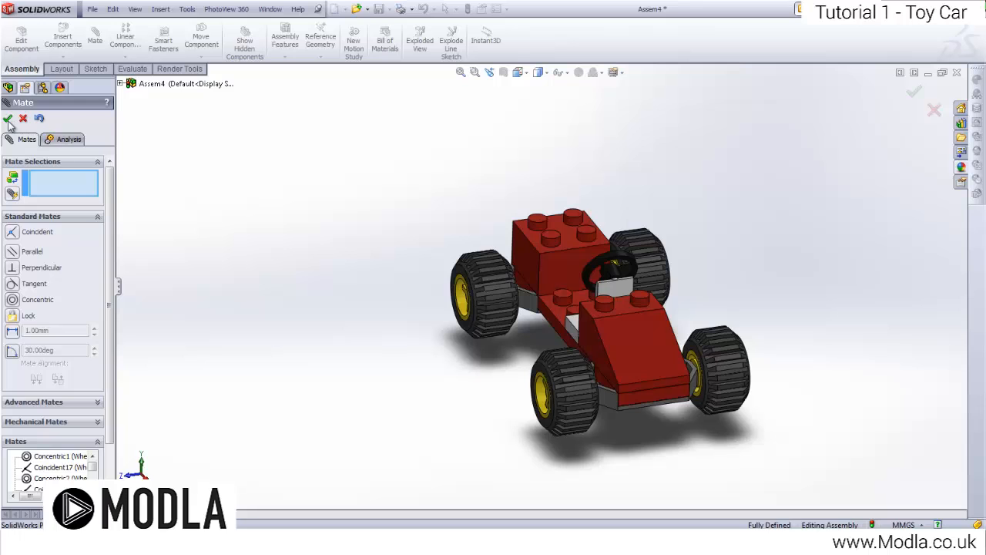
pyautogui.click(8, 119)
# Step: Show the assembled car in isometric view and hide the feature tree
pyautogui.moveTo(647, 274); pyautogui.dragTo(620, 352, button='middle')
pyautogui.press('space')
pyautogui.click(608, 362)
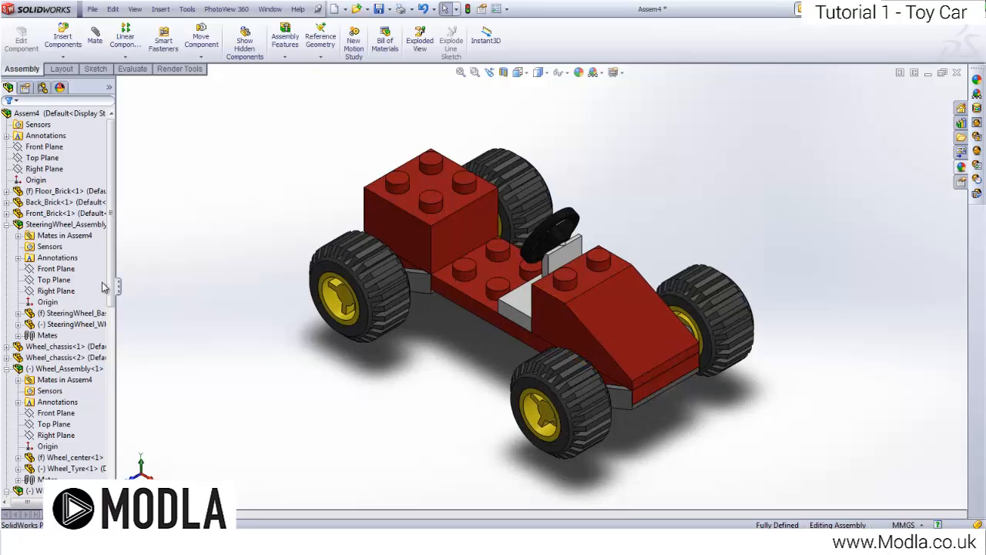
pyautogui.click(116, 287)
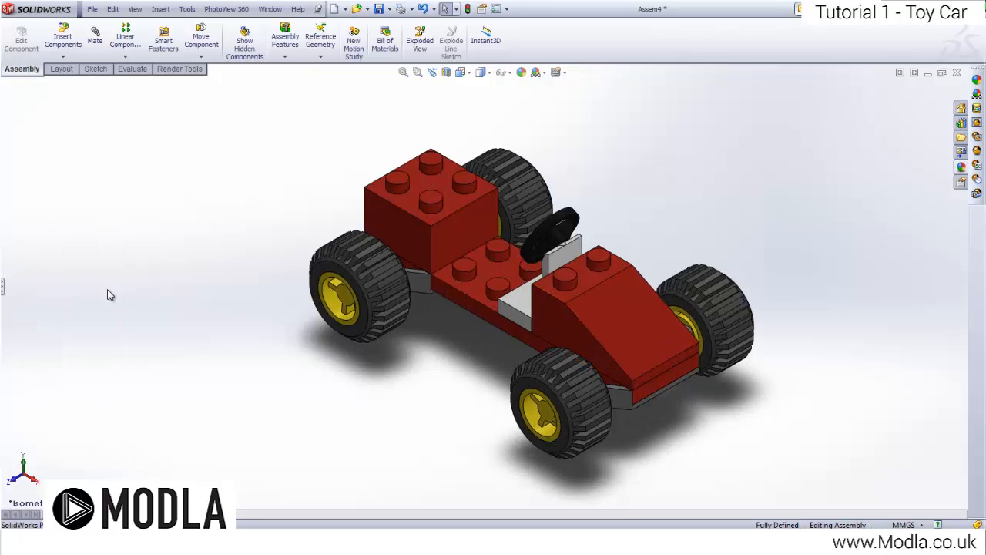
# Step: Save the assembly as Car_Assembly in the Toy_Car CAD folder
pyautogui.click(86, 10)
pyautogui.click(116, 94)
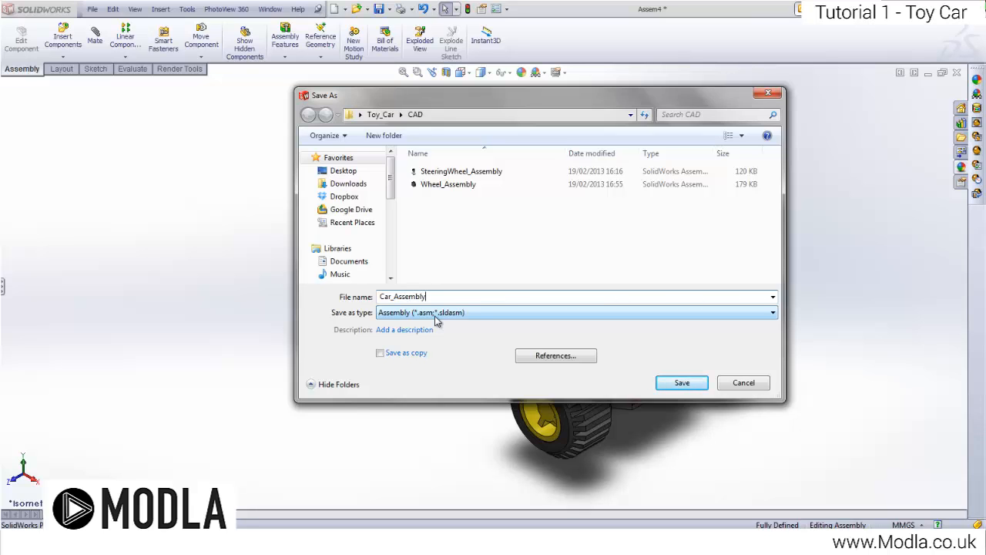
pyautogui.click(666, 385)
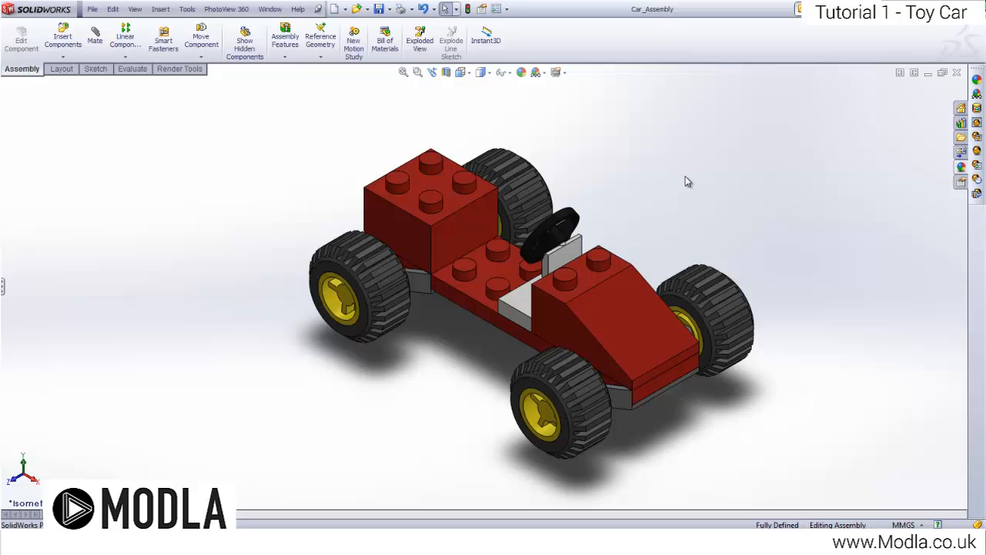